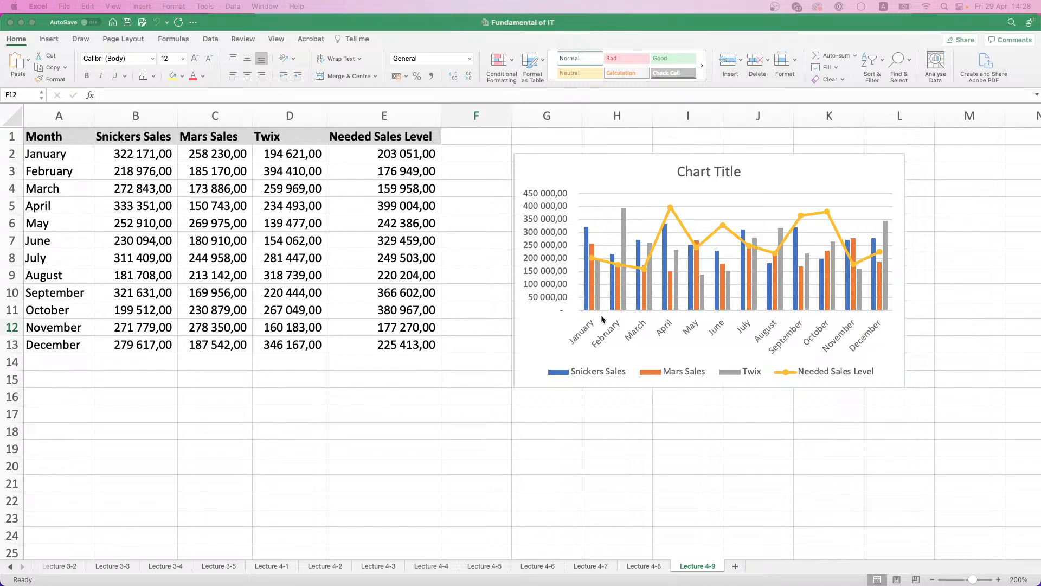
Step: Add a new worksheet at the end of the workbook and name it Lecture 5-1
{"action": "left_click", "coordinate": [735, 566]}
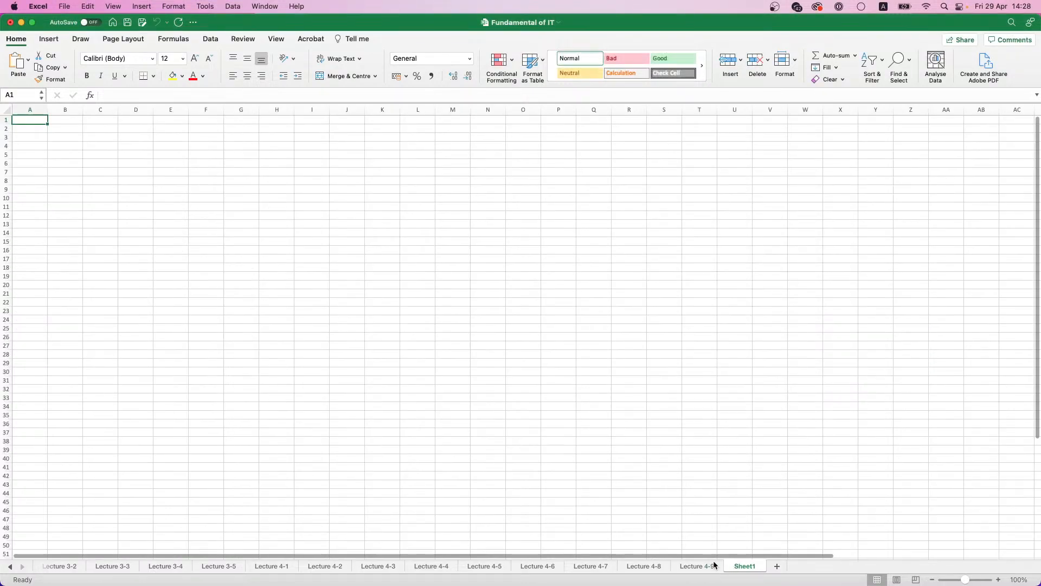
{"action": "double_click", "coordinate": [734, 566]}
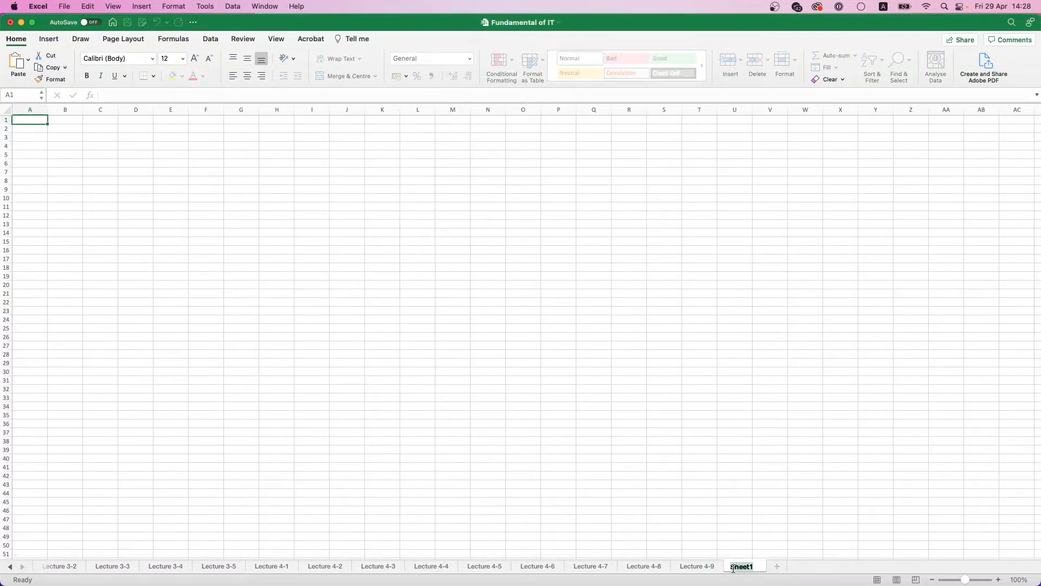
{"action": "type", "text": "LEC"}
{"action": "key", "text": "BackSpace"}
{"action": "key", "text": "BackSpace"}
{"action": "key", "text": "BackSpace"}
{"action": "type", "text": "Lecture 5-1"}
{"action": "key", "text": "Return"}
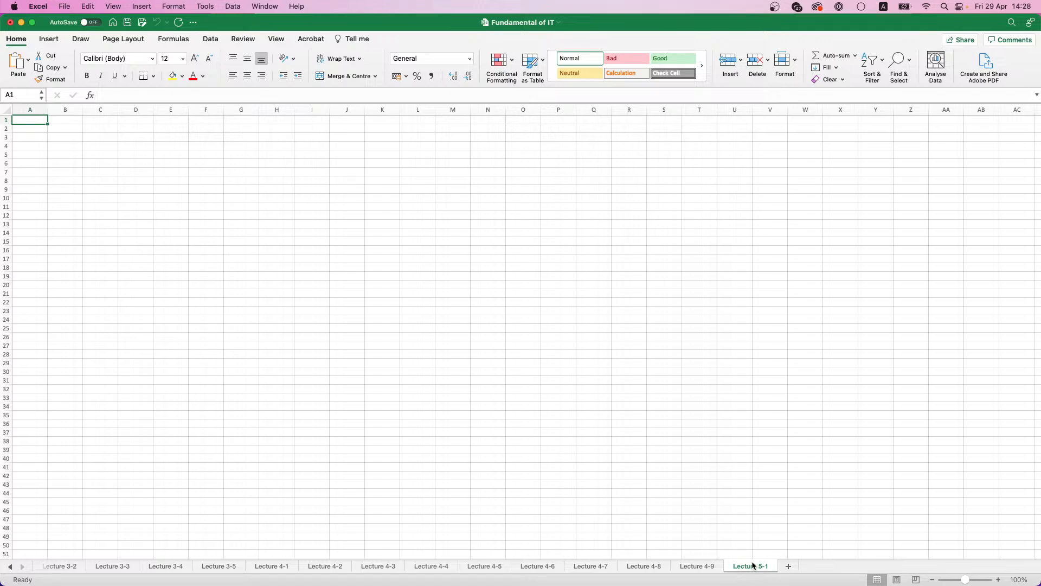
Step: Enter the headers Date, Product, Order Amount, Client ID and Manager in cells A1 to E1
{"action": "scroll", "coordinate": [284, 144], "scroll_direction": "up", "scroll_amount": 3}
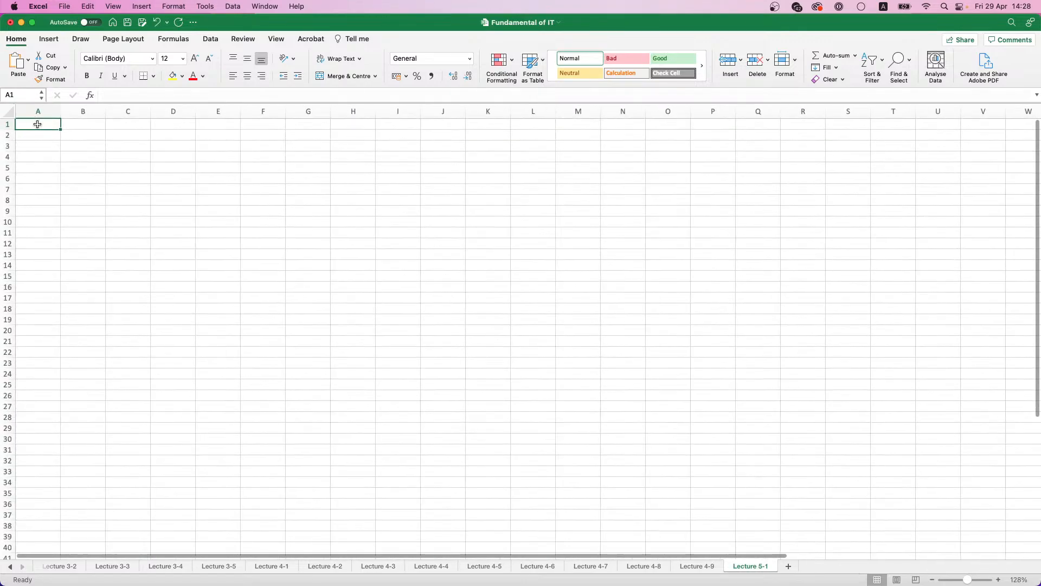
{"action": "type", "text": "Date"}
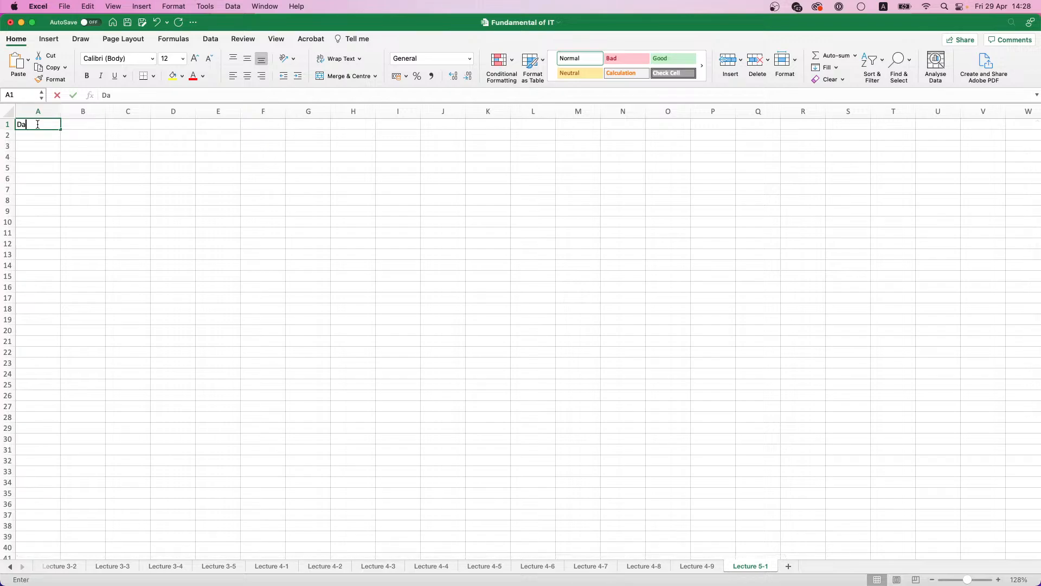
{"action": "left_click", "coordinate": [72, 121]}
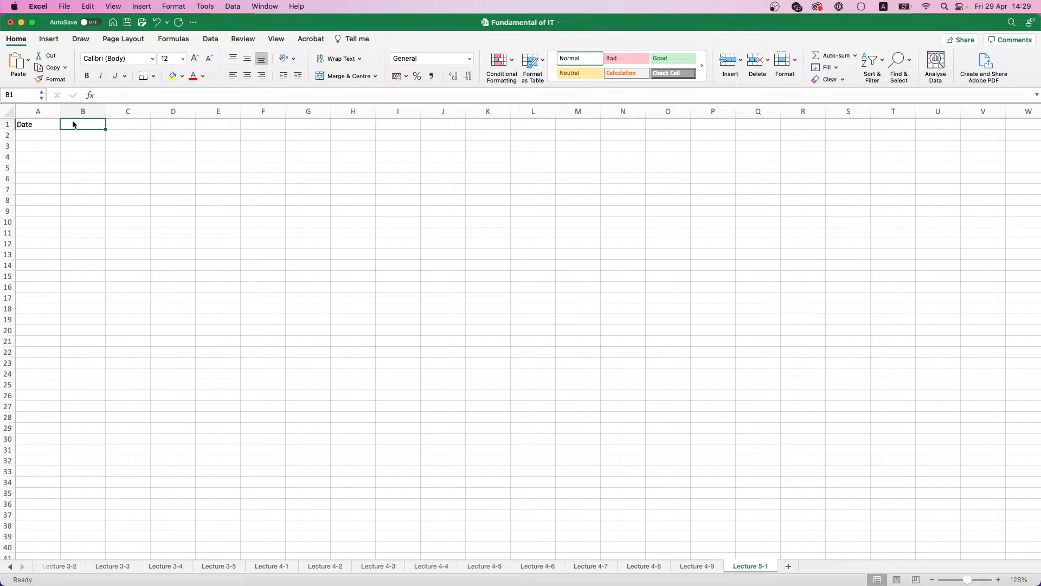
{"action": "type", "text": "Product"}
{"action": "key", "text": "Tab"}
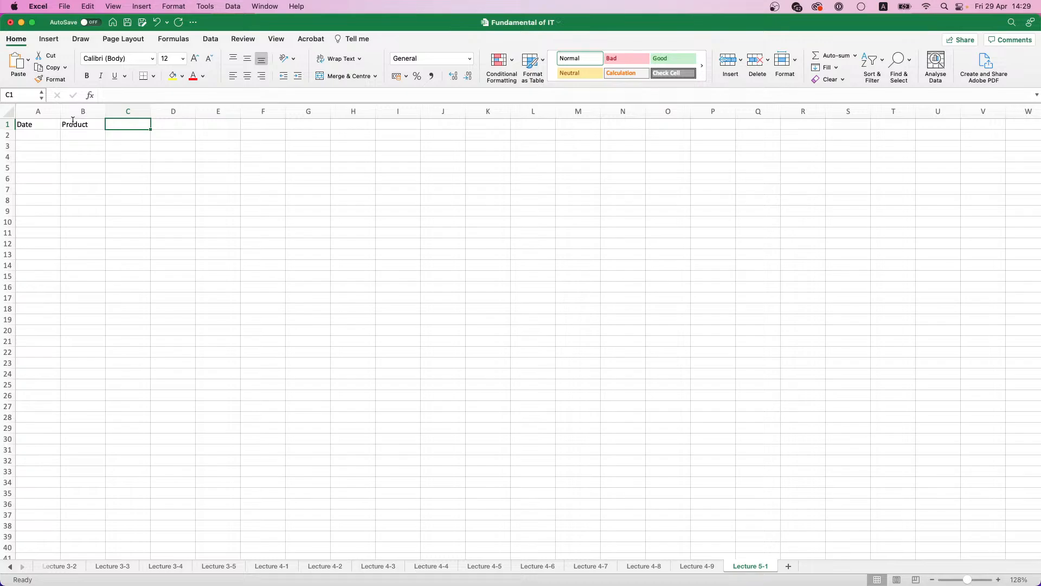
{"action": "type", "text": "Order A"}
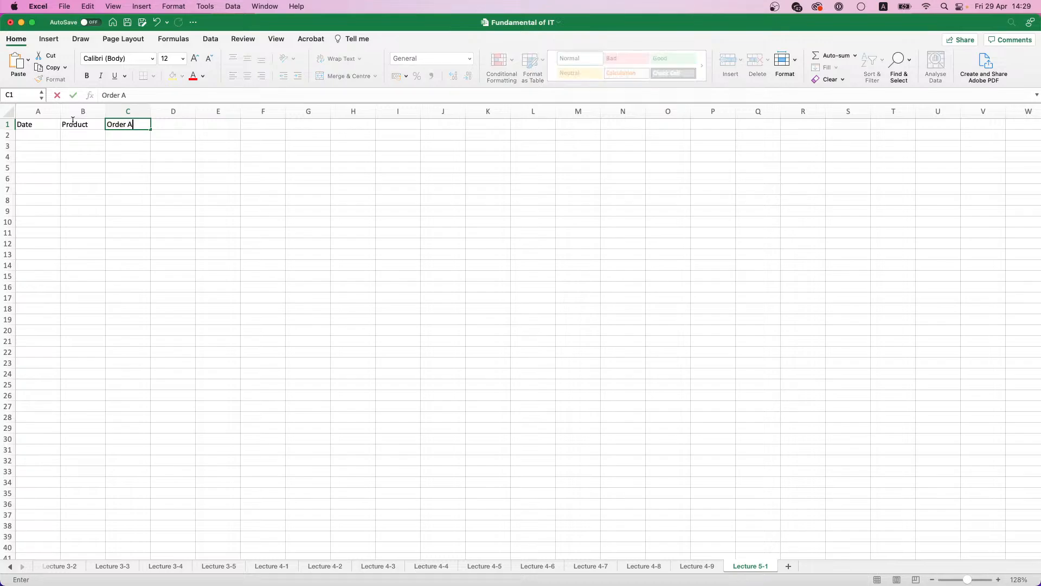
{"action": "type", "text": "mount"}
{"action": "key", "text": "Tab"}
{"action": "type", "text": "Clie"}
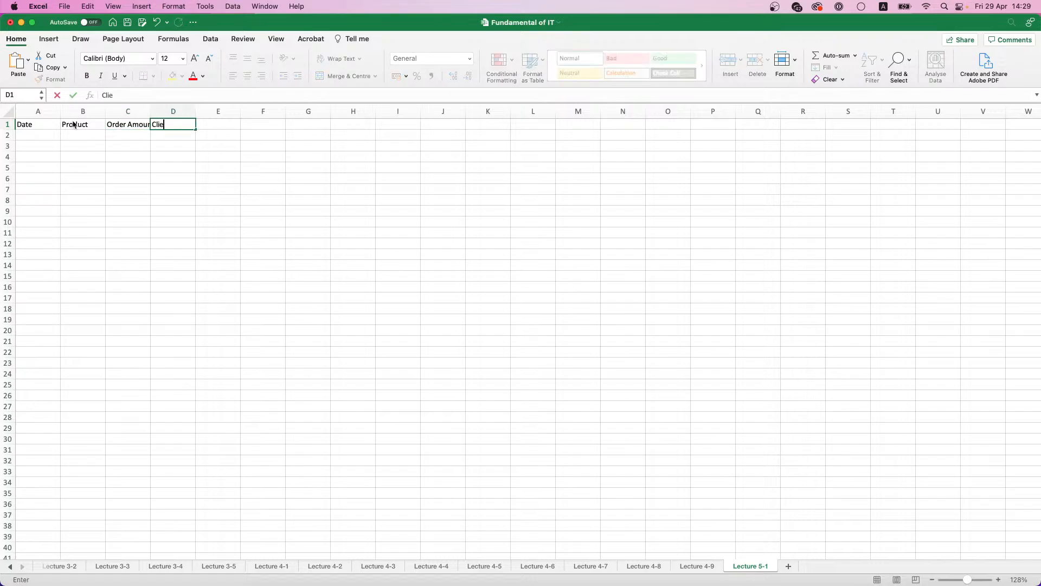
{"action": "type", "text": "nt ID"}
{"action": "key", "text": "Tab"}
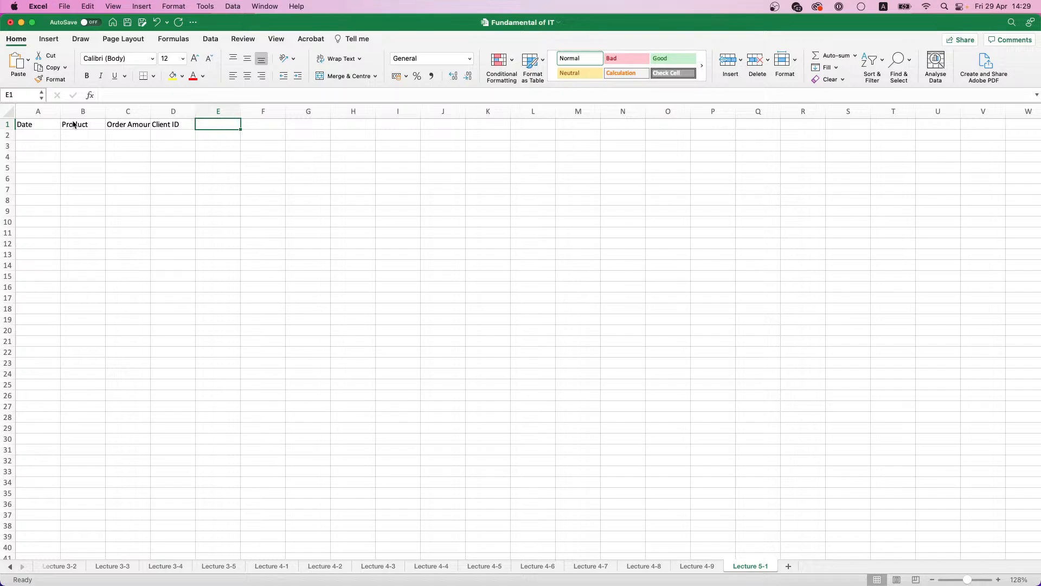
{"action": "type", "text": "Manager"}
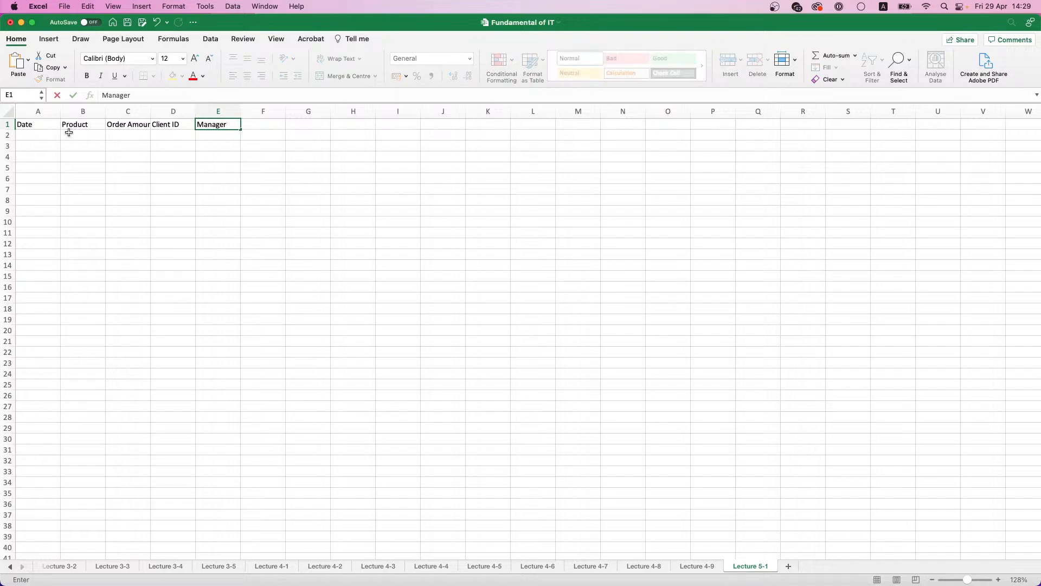
Step: Make the headers in A1:E1 bold with a light blue fill, and widen column C to fit Order Amount
{"action": "left_click_drag", "start_coordinate": [24, 124], "coordinate": [217, 122]}
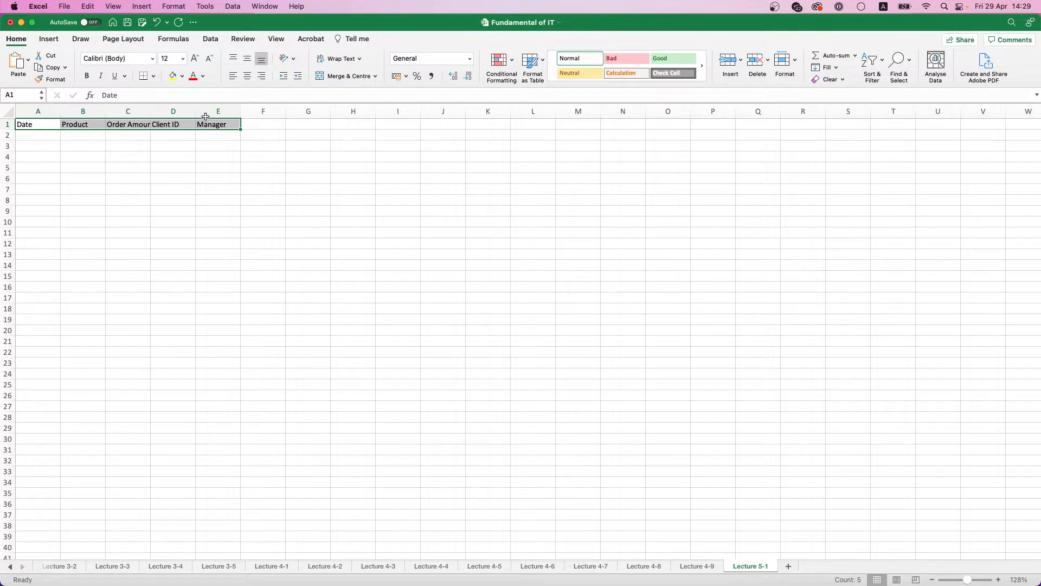
{"action": "key", "text": "super+b"}
{"action": "left_click", "coordinate": [182, 76]}
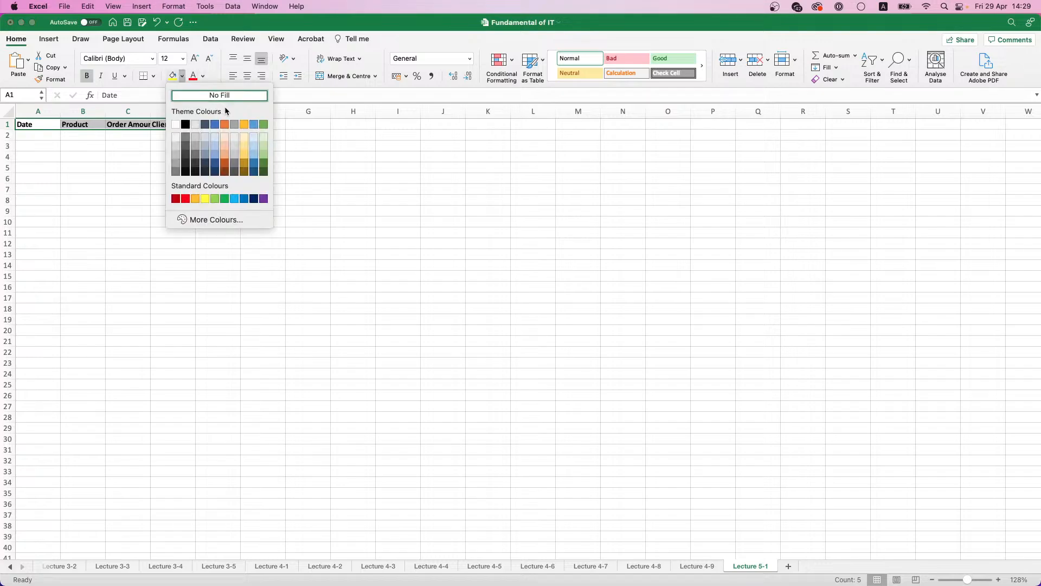
{"action": "left_click", "coordinate": [258, 147]}
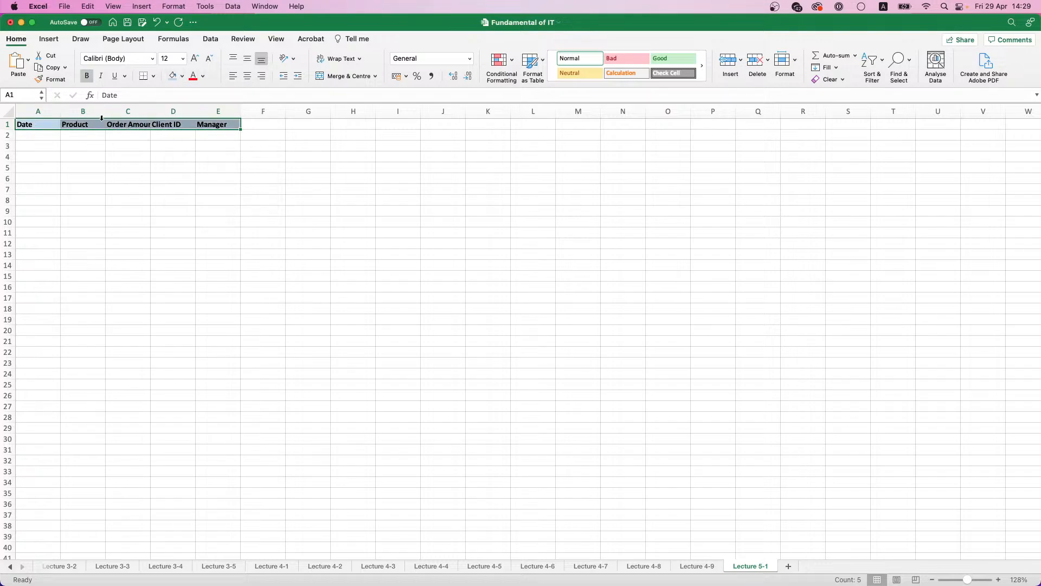
{"action": "left_click_drag", "start_coordinate": [153, 111], "coordinate": [163, 110]}
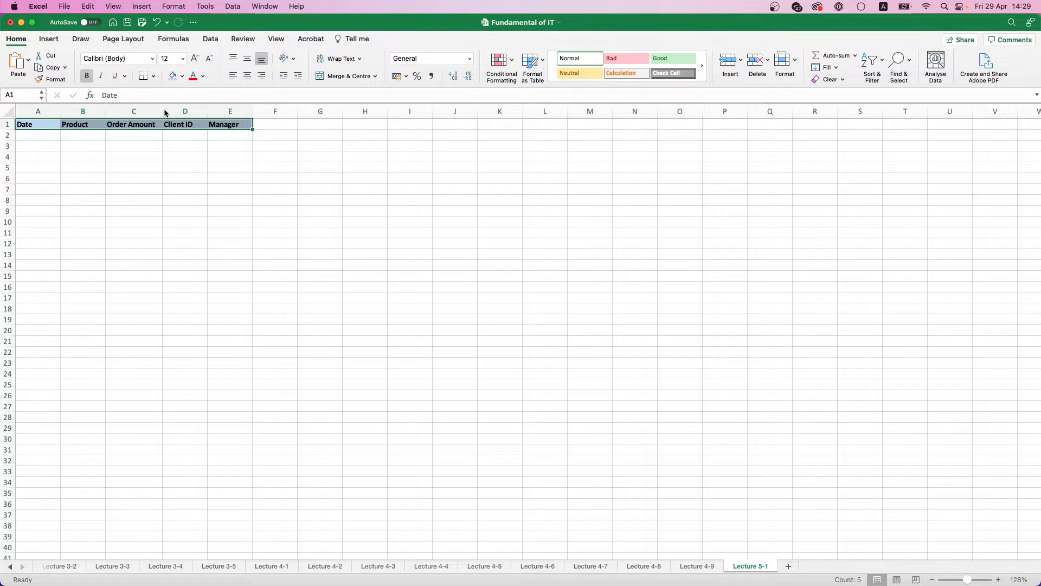
Step: Enter the formula =RANDBETWEEN("01.01.2020";"01.01.2023") in cell A2 to generate a random date
{"action": "left_click", "coordinate": [40, 137]}
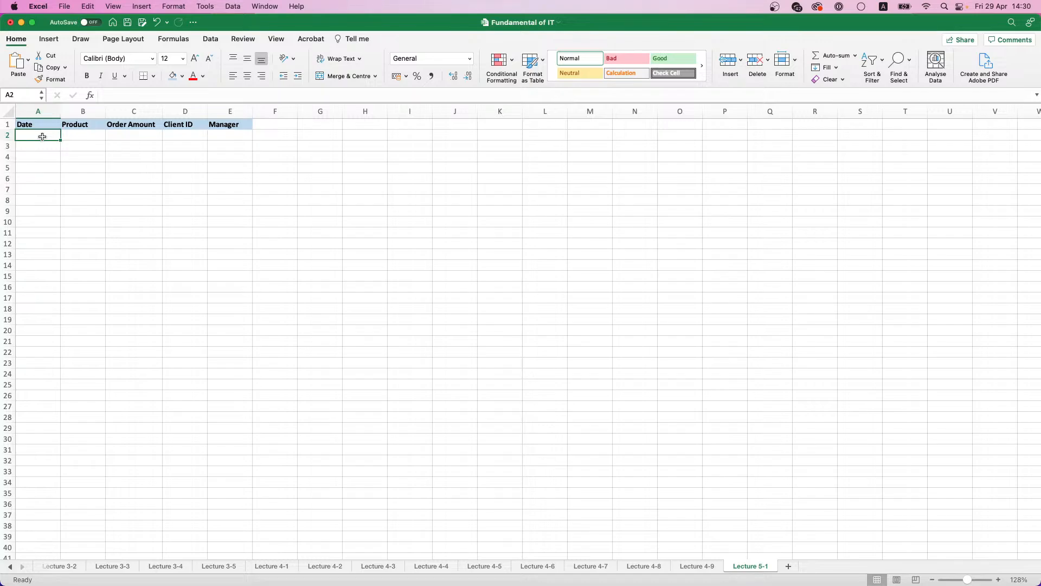
{"action": "type", "text": "="}
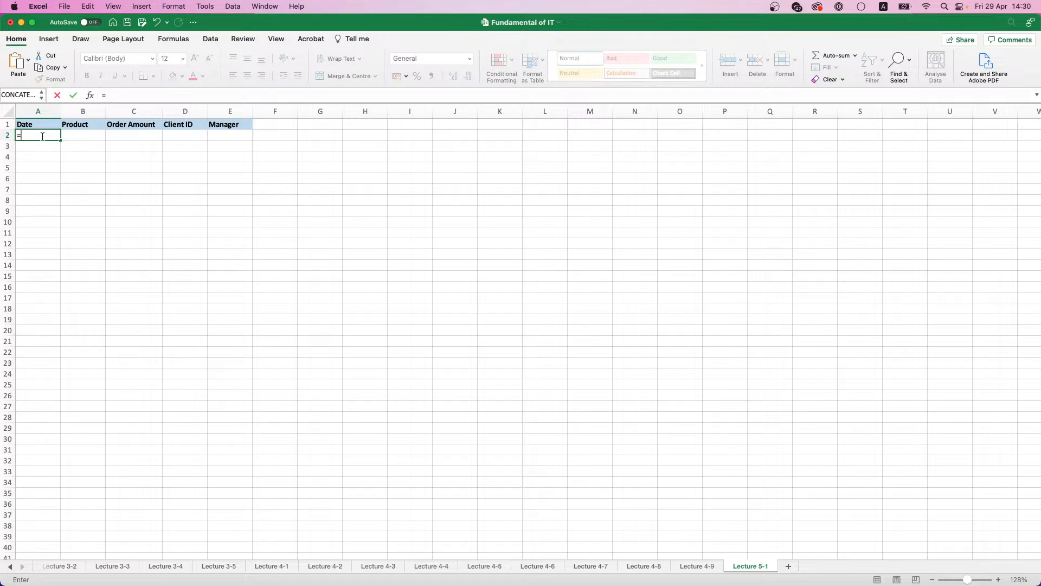
{"action": "type", "text": "R"}
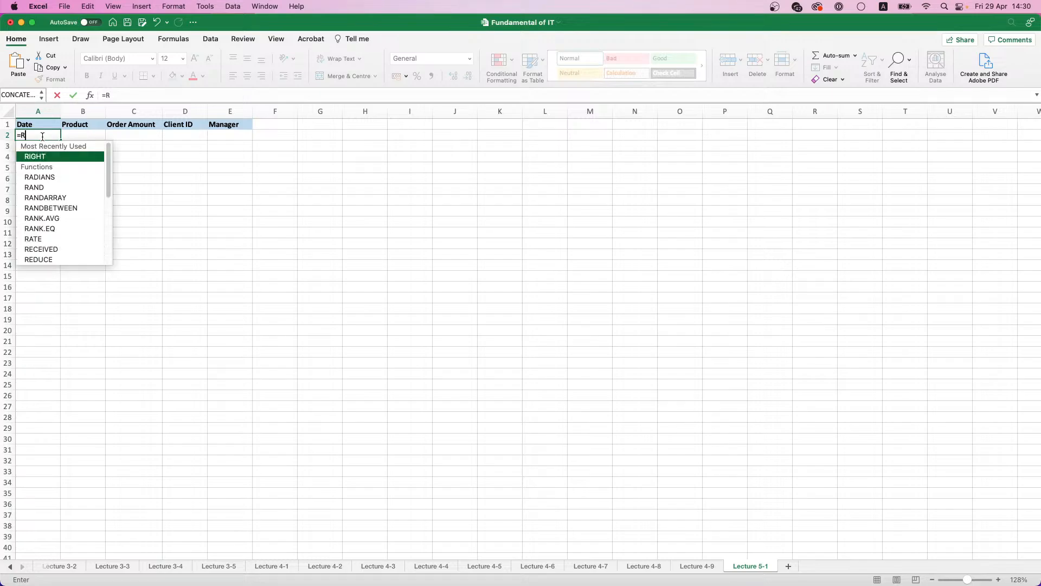
{"action": "double_click", "coordinate": [56, 208]}
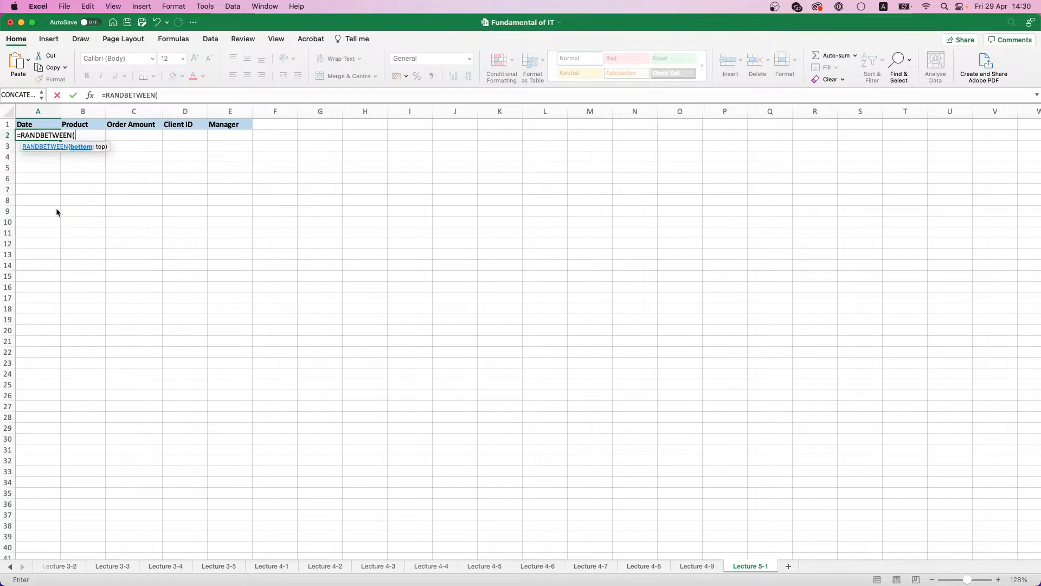
{"action": "type", "text": "\"01.01.2020\";"}
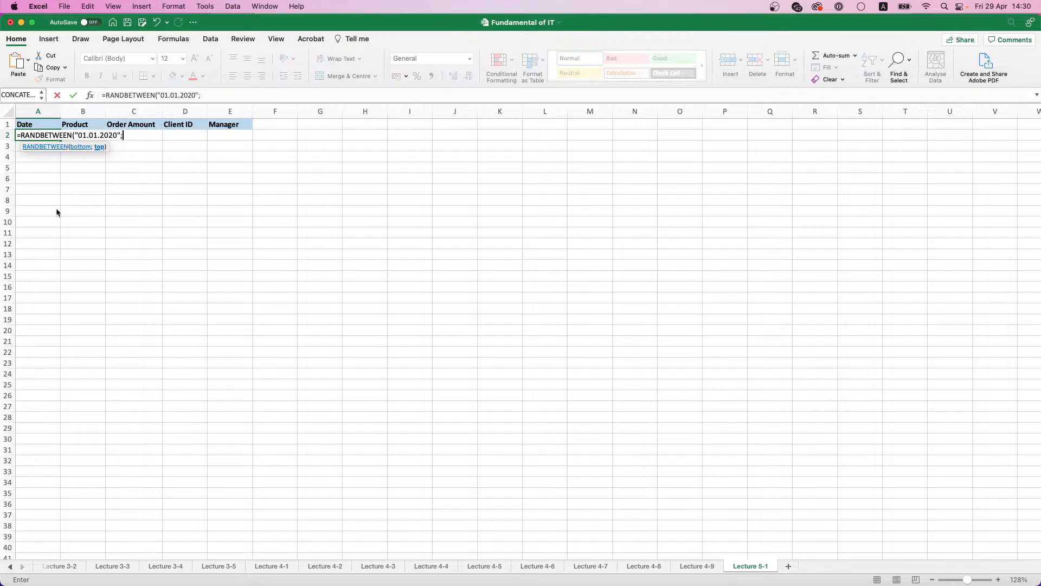
{"action": "type", "text": "\"01.01.2023\")"}
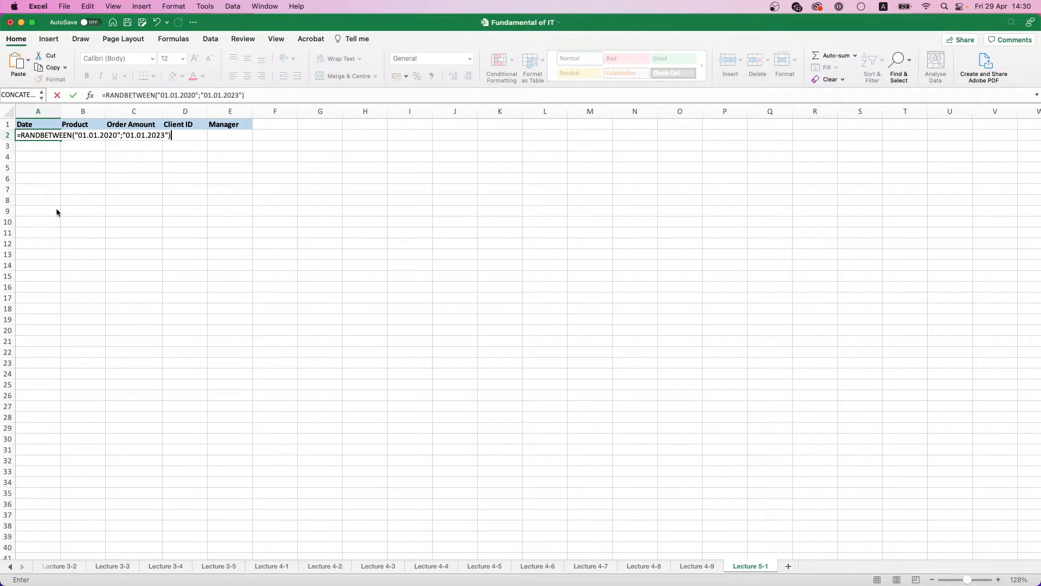
{"action": "key", "text": "Return"}
Step: Fill the A2 formula down to A401 and format the range as Short Date
{"action": "left_click", "coordinate": [49, 134]}
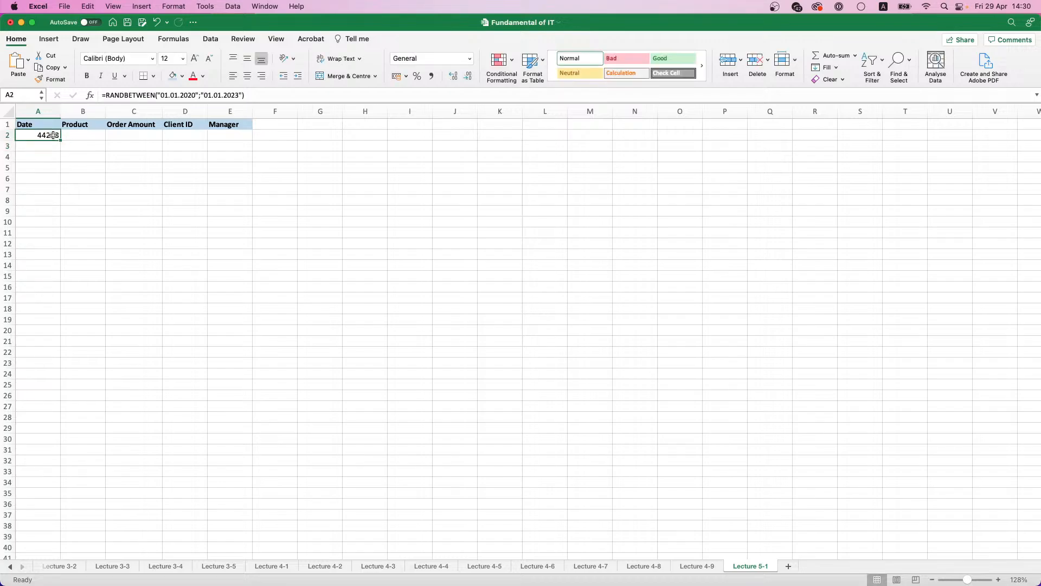
{"action": "left_click_drag", "start_coordinate": [60, 140], "coordinate": [16, 495]}
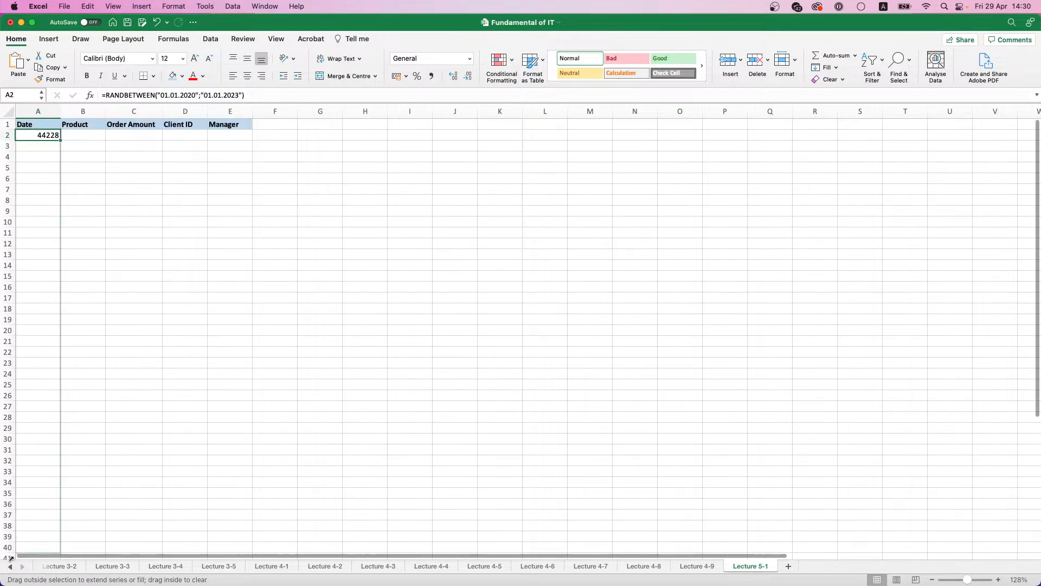
{"action": "left_click_drag", "start_coordinate": [11, 559], "coordinate": [21, 508]}
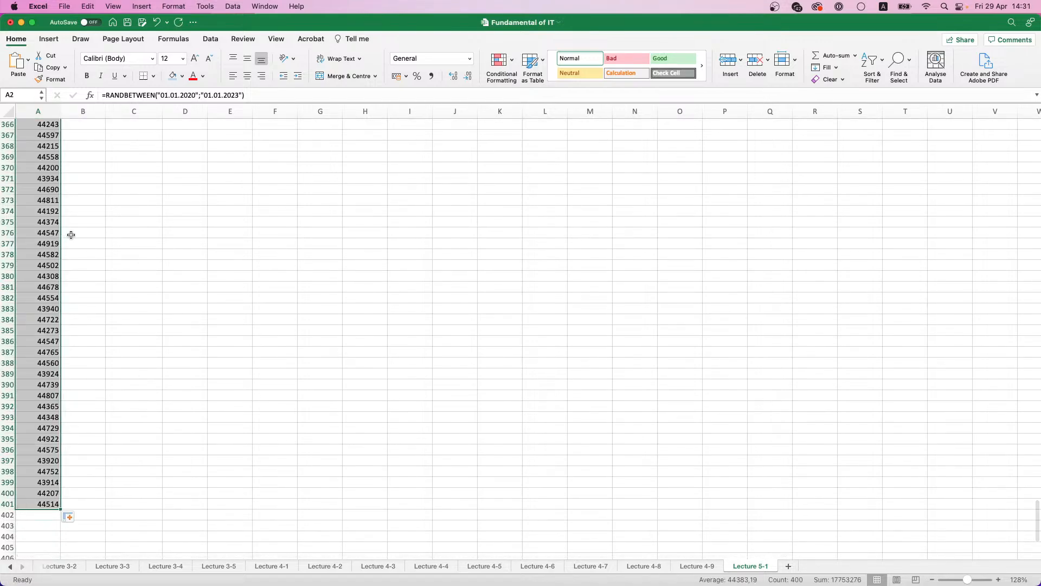
{"action": "left_click", "coordinate": [470, 58]}
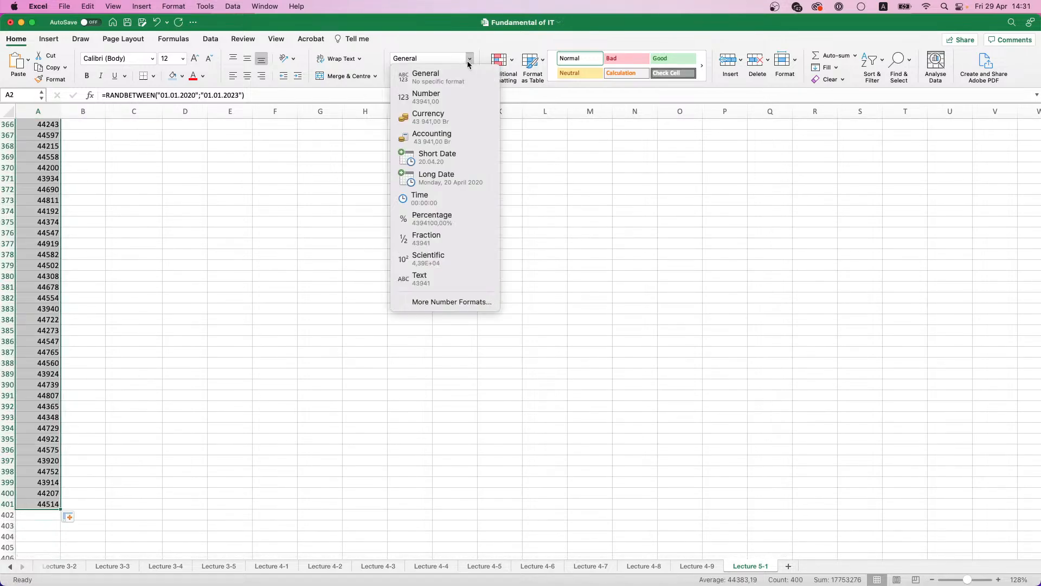
{"action": "left_click", "coordinate": [427, 157]}
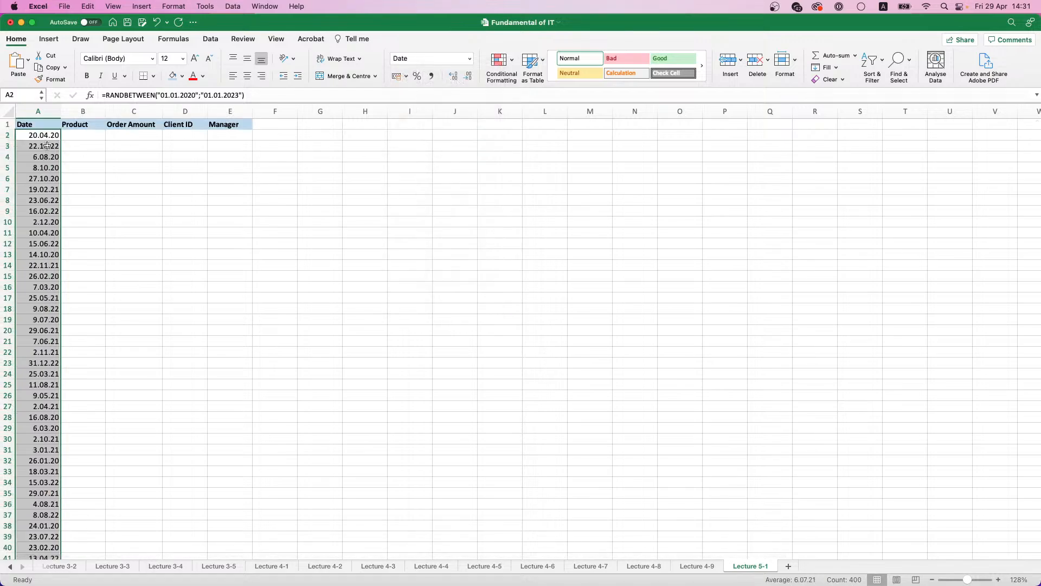
Step: Copy the random dates in A2:A401 and paste them back over themselves as static values
{"action": "key", "text": "super+c"}
{"action": "key", "text": "super+v"}
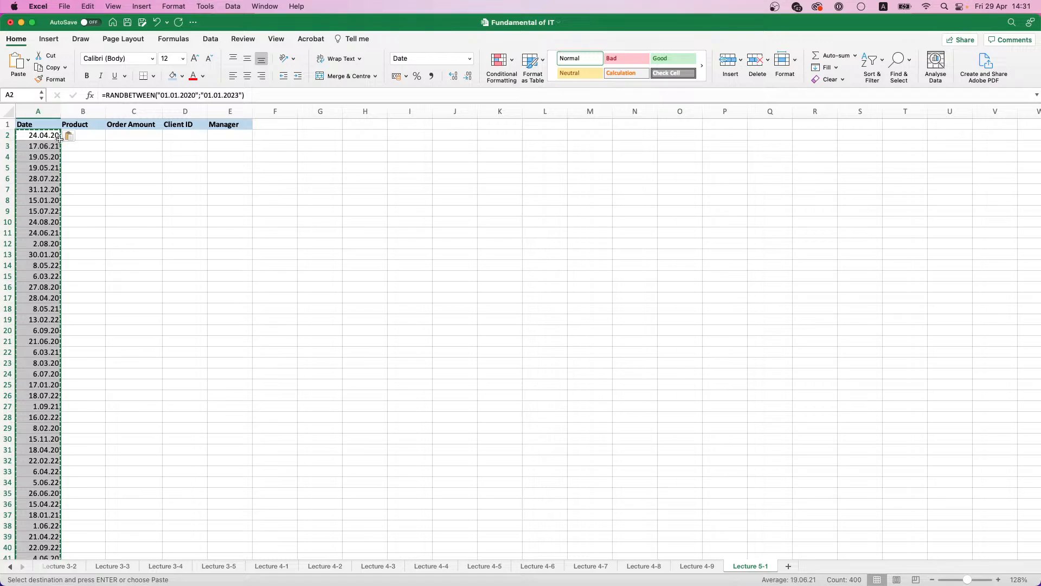
{"action": "left_click", "coordinate": [72, 136]}
{"action": "left_click", "coordinate": [98, 186]}
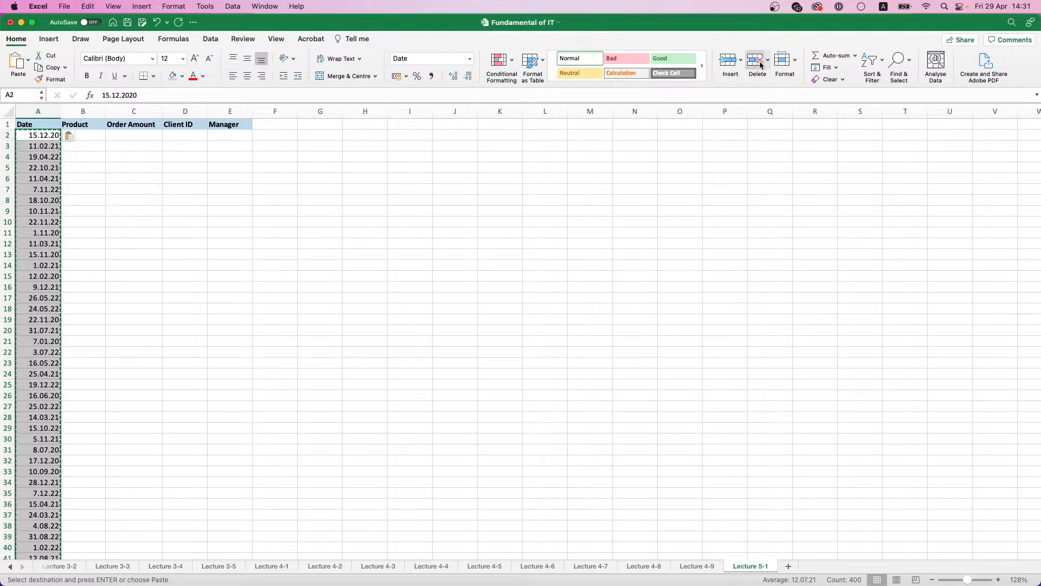
Step: Sort the dates in column A from oldest to newest, continuing with the current selection only
{"action": "left_click", "coordinate": [872, 61]}
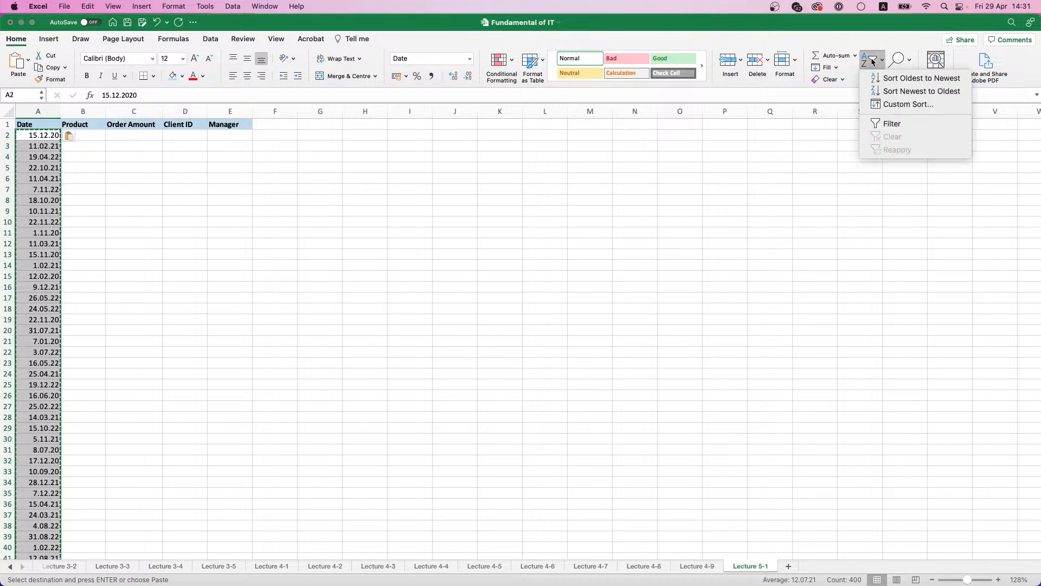
{"action": "left_click", "coordinate": [891, 79]}
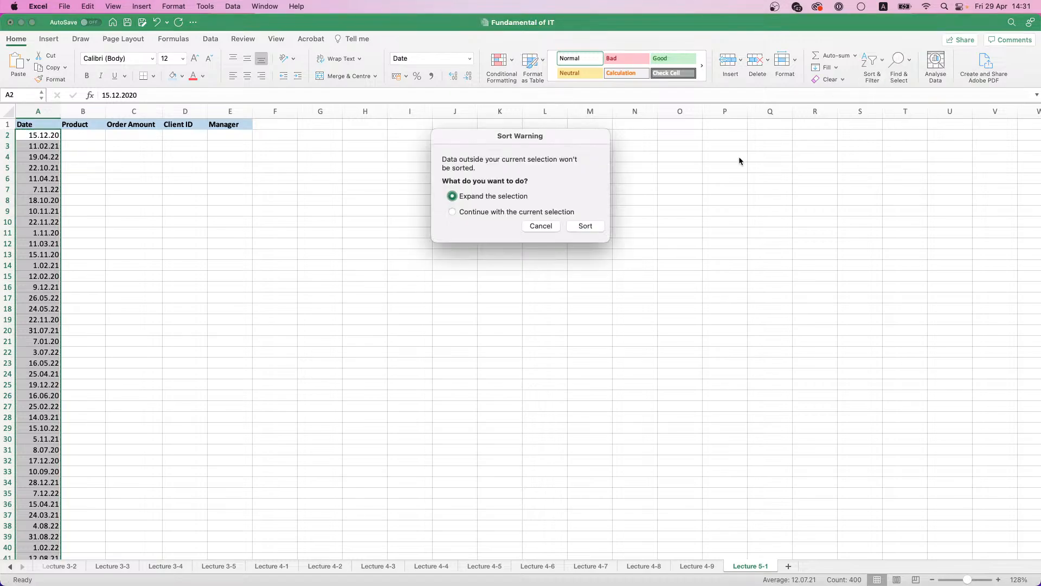
{"action": "left_click", "coordinate": [525, 212]}
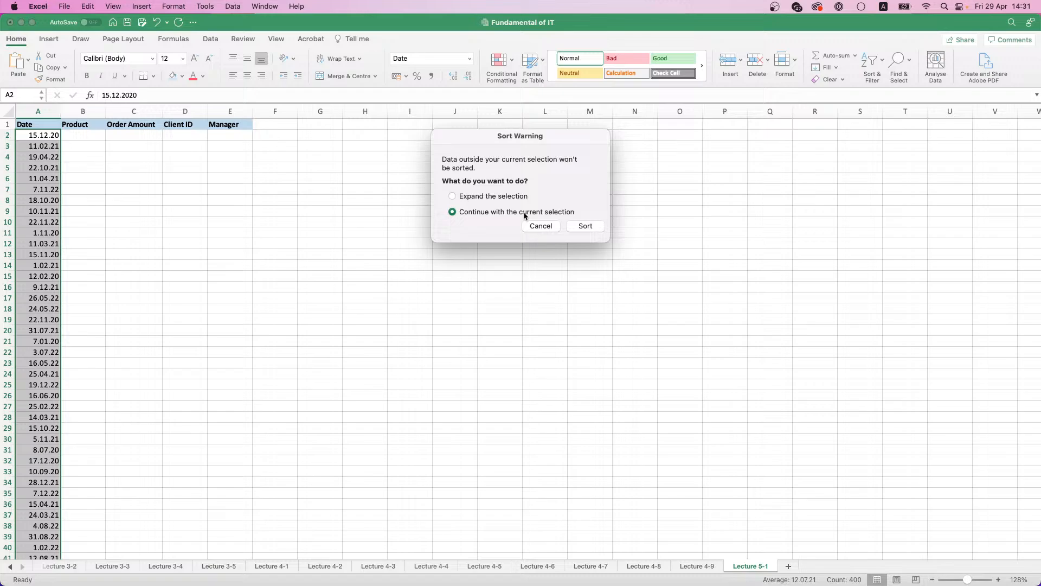
{"action": "left_click", "coordinate": [585, 227]}
{"action": "scroll", "coordinate": [50, 172], "scroll_direction": "down", "scroll_amount": 15}
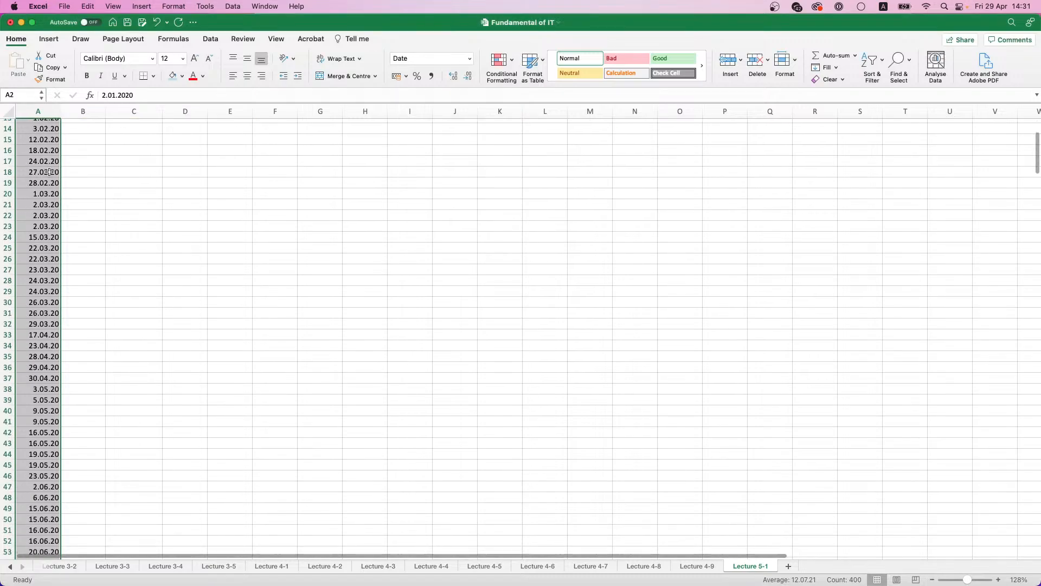
{"action": "scroll", "coordinate": [49, 173], "scroll_direction": "up", "scroll_amount": 8}
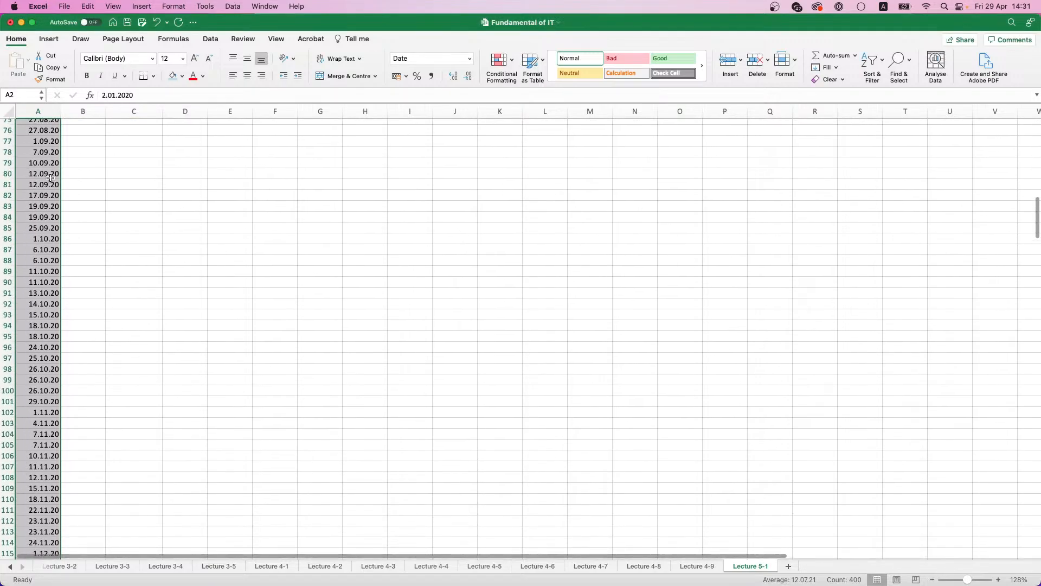
{"action": "scroll", "coordinate": [49, 179], "scroll_direction": "up", "scroll_amount": 10}
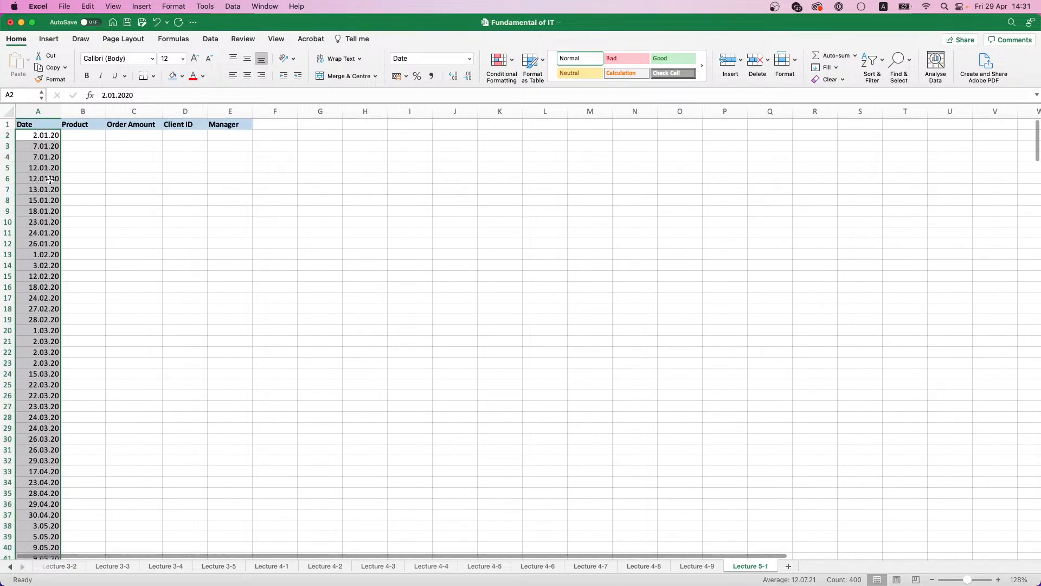
Step: List Product A, Product B and Product C in cells G2 to G4
{"action": "left_click", "coordinate": [78, 136]}
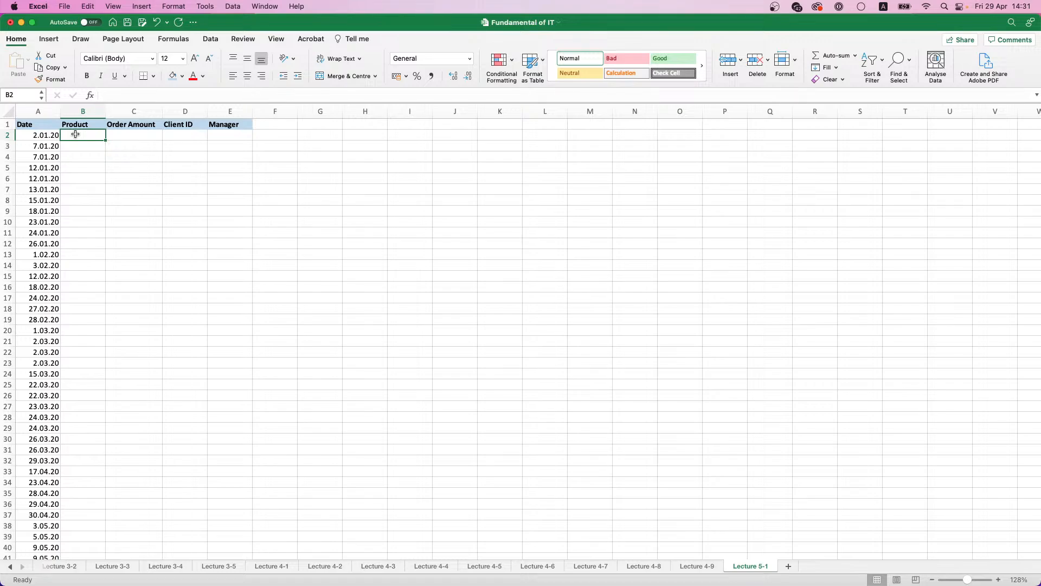
{"action": "left_click", "coordinate": [330, 138]}
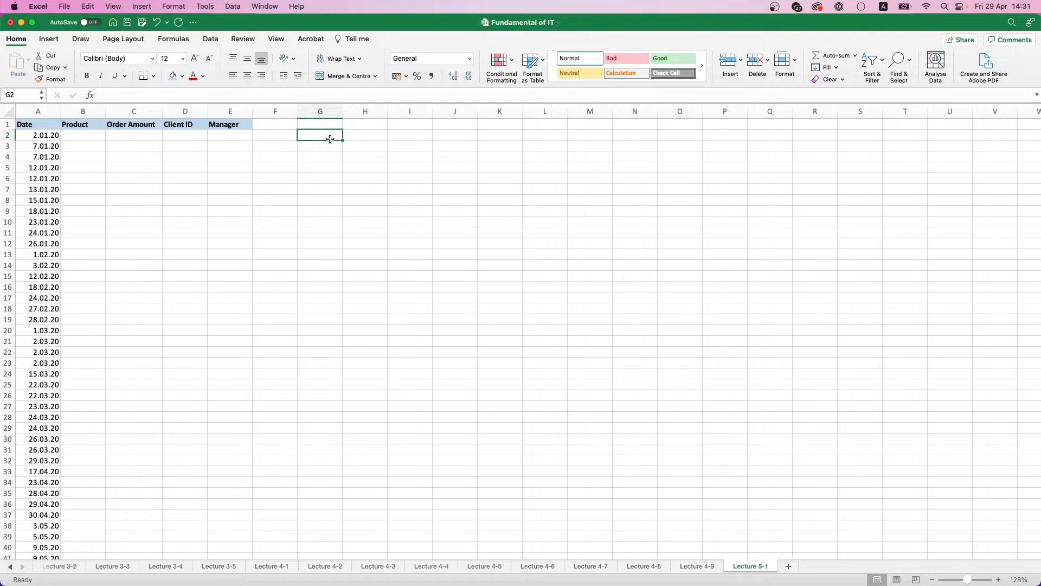
{"action": "type", "text": "Pro"}
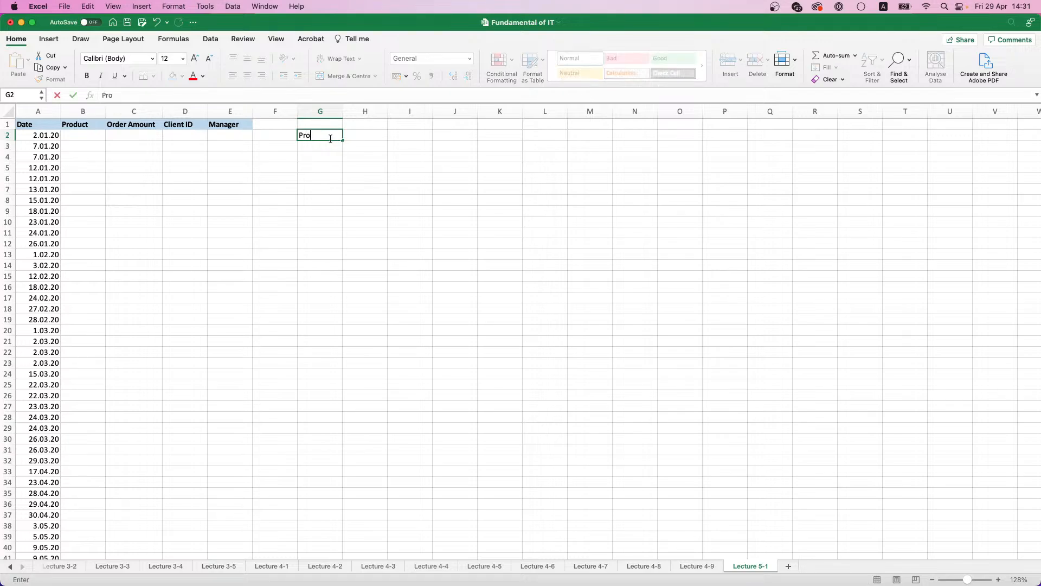
{"action": "type", "text": "duct A"}
{"action": "key", "text": "Return"}
{"action": "type", "text": "Product "}
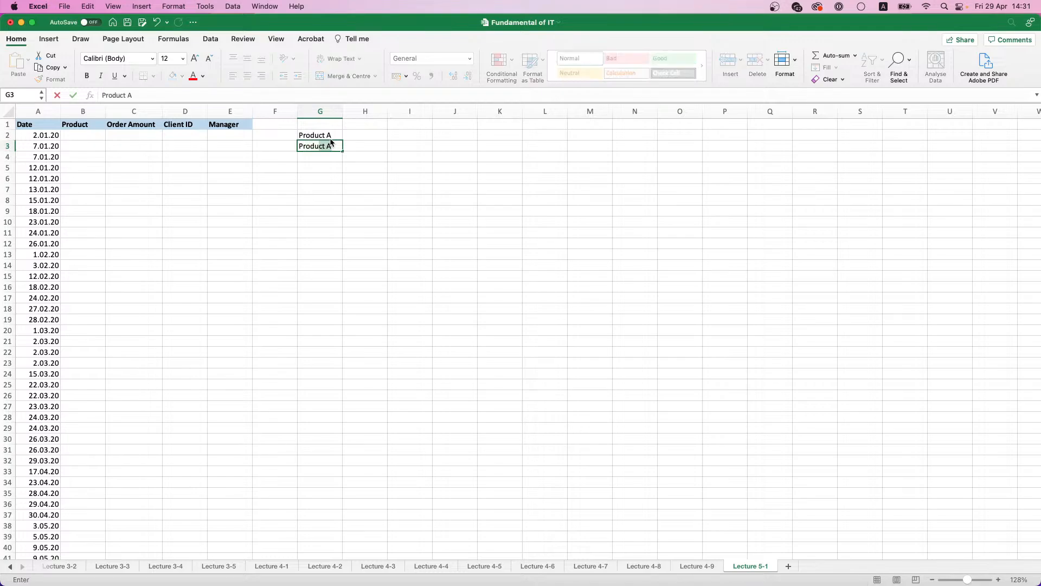
{"action": "type", "text": "B"}
{"action": "key", "text": "Return"}
{"action": "type", "text": "P"}
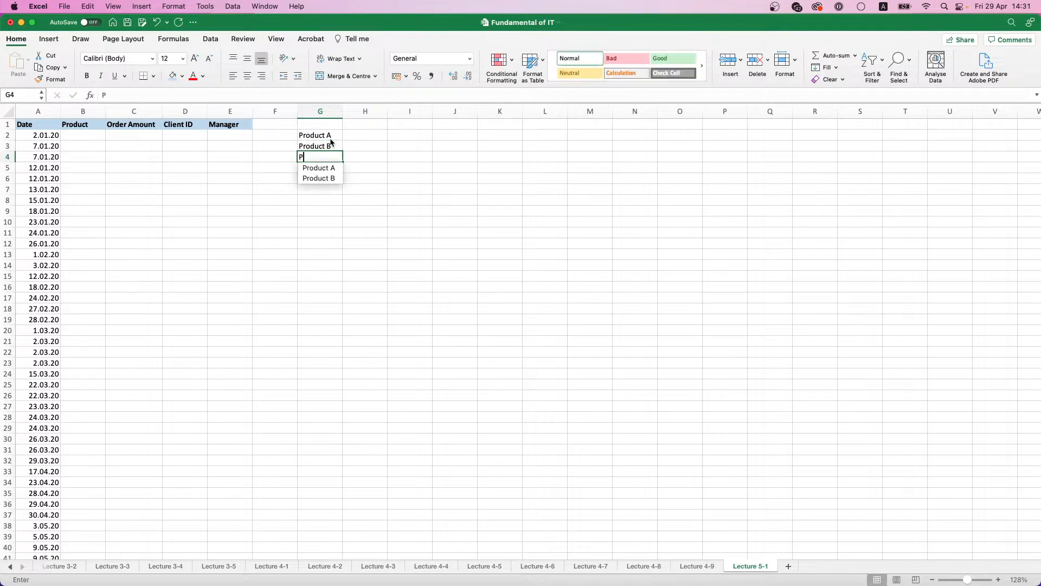
{"action": "type", "text": "roduct C"}
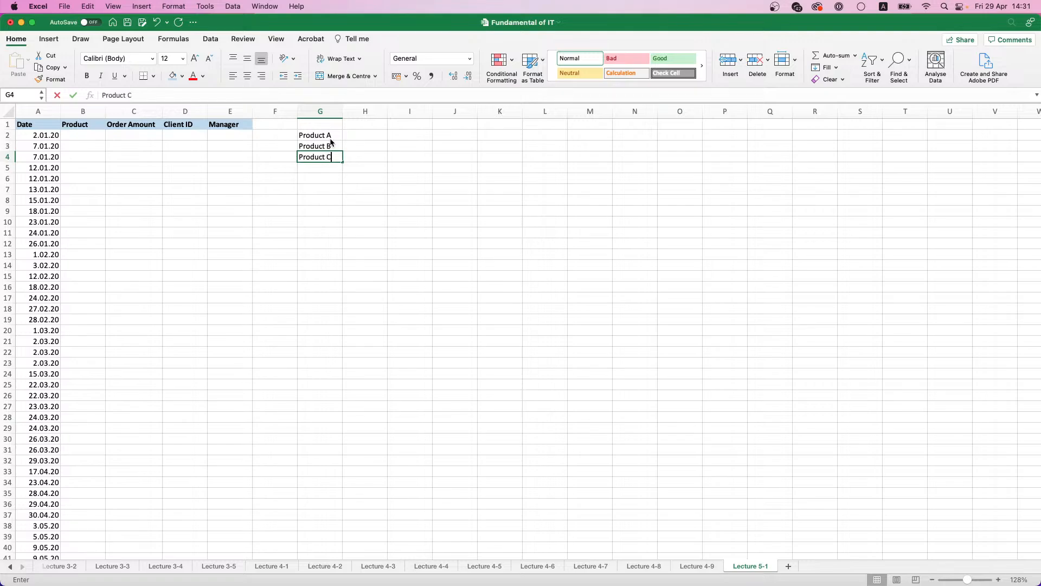
Step: Begin an INDEX formula in cell B2 with the absolute range $G$2:$G$4 as its array
{"action": "left_click", "coordinate": [72, 136]}
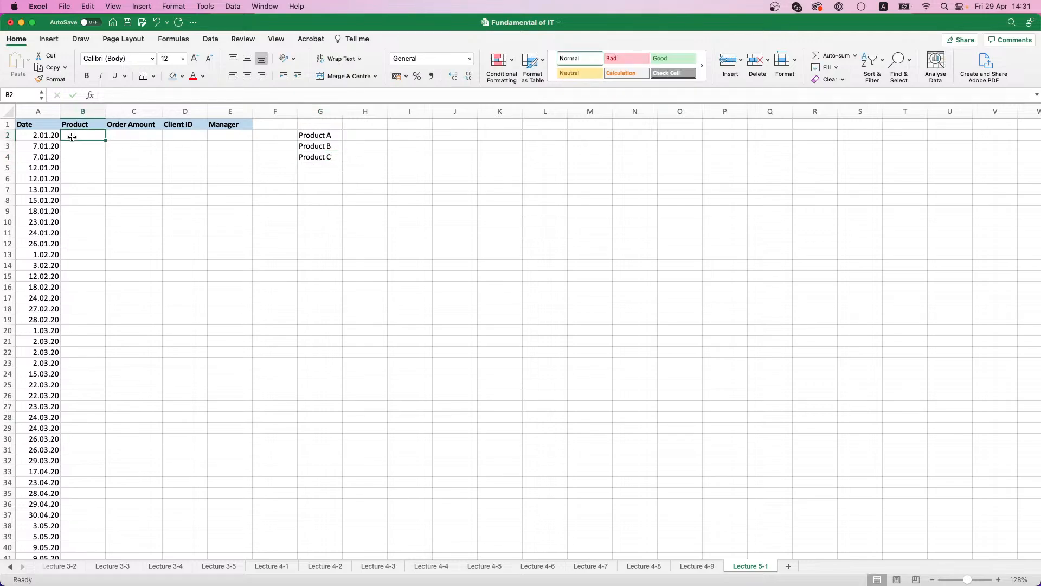
{"action": "type", "text": "="}
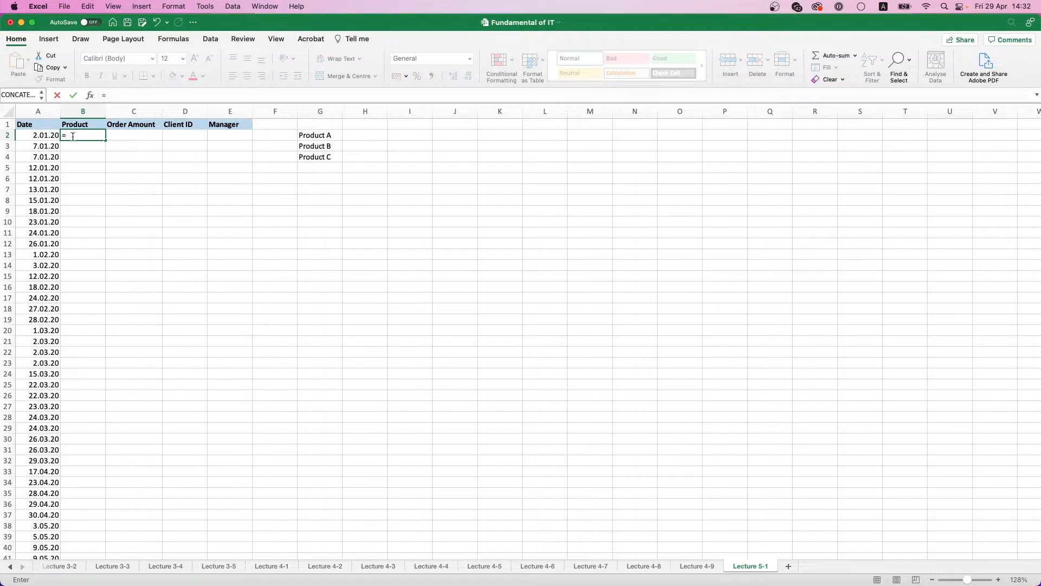
{"action": "type", "text": "M"}
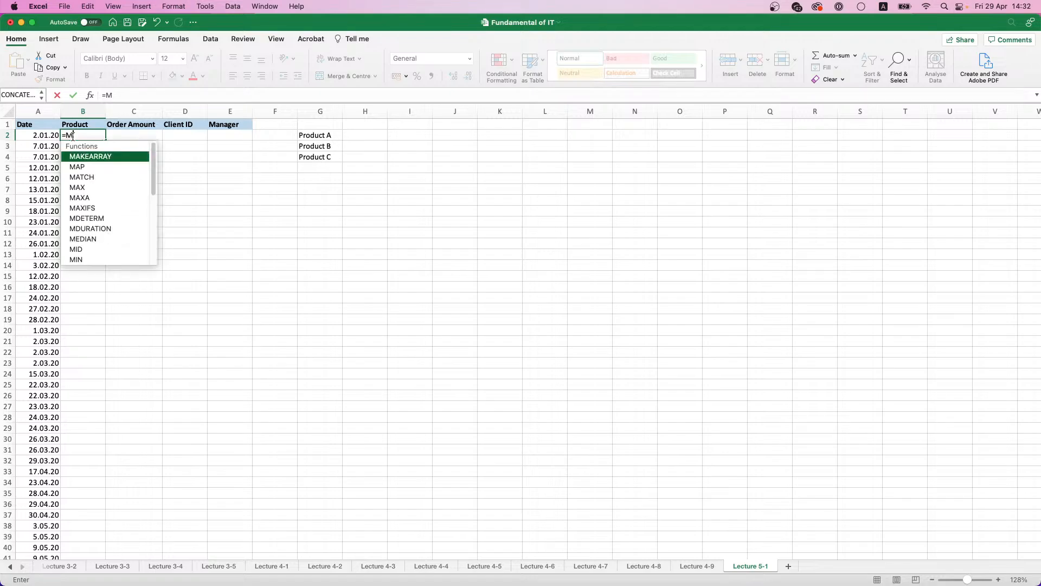
{"action": "type", "text": "A"}
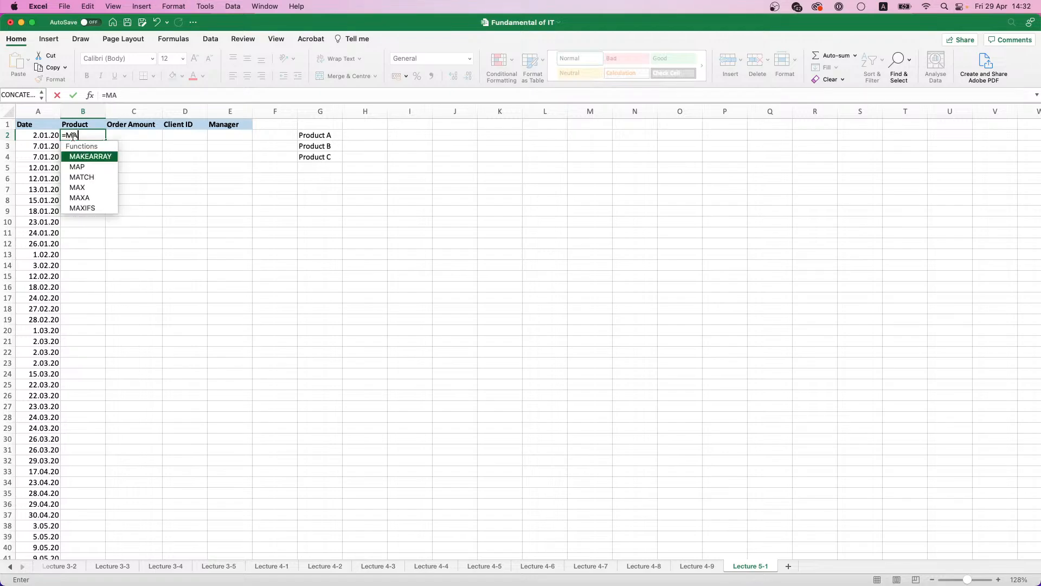
{"action": "key", "text": "BackSpace"}
{"action": "key", "text": "BackSpace"}
{"action": "type", "text": "IN"}
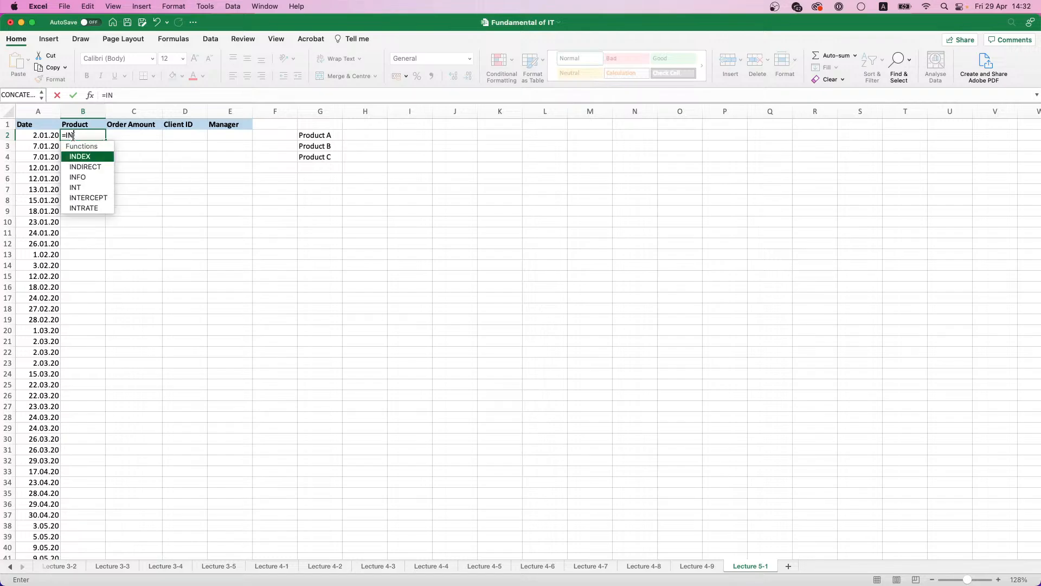
{"action": "double_click", "coordinate": [79, 155]}
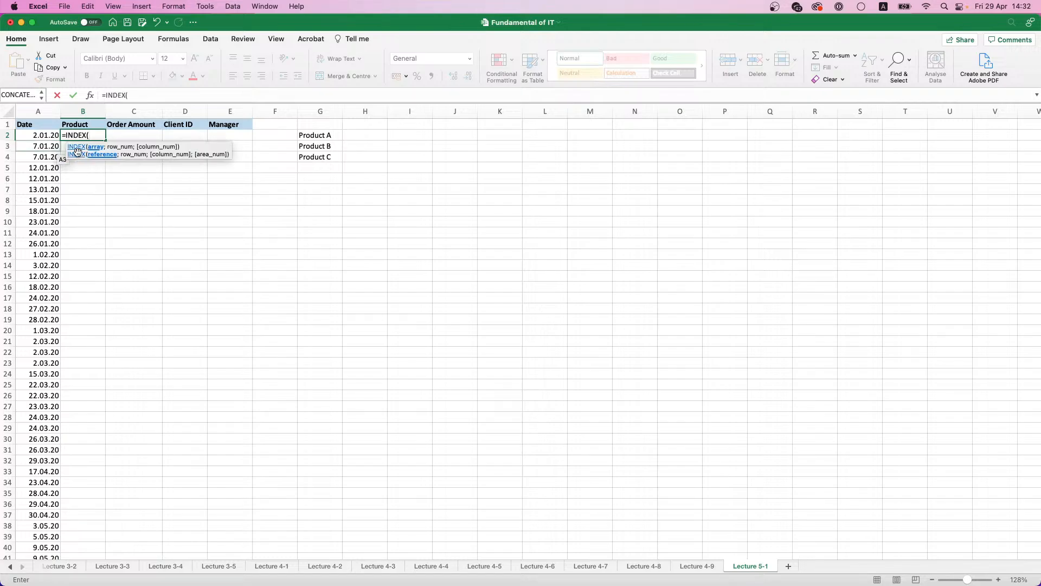
{"action": "left_click", "coordinate": [318, 136]}
{"action": "left_click_drag", "start_coordinate": [318, 136], "coordinate": [319, 157]}
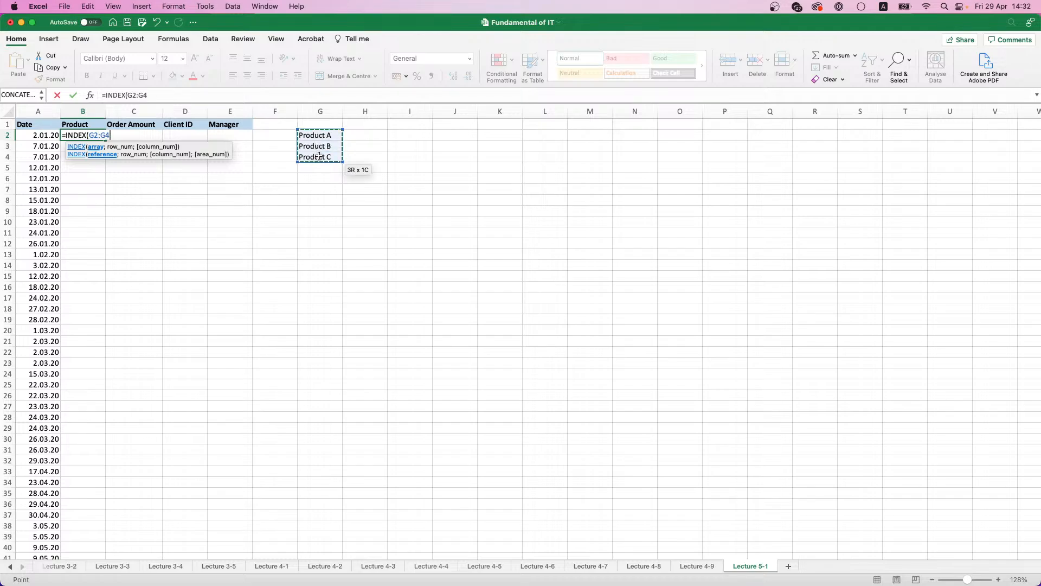
{"action": "key", "text": "F4"}
{"action": "type", "text": ";"}
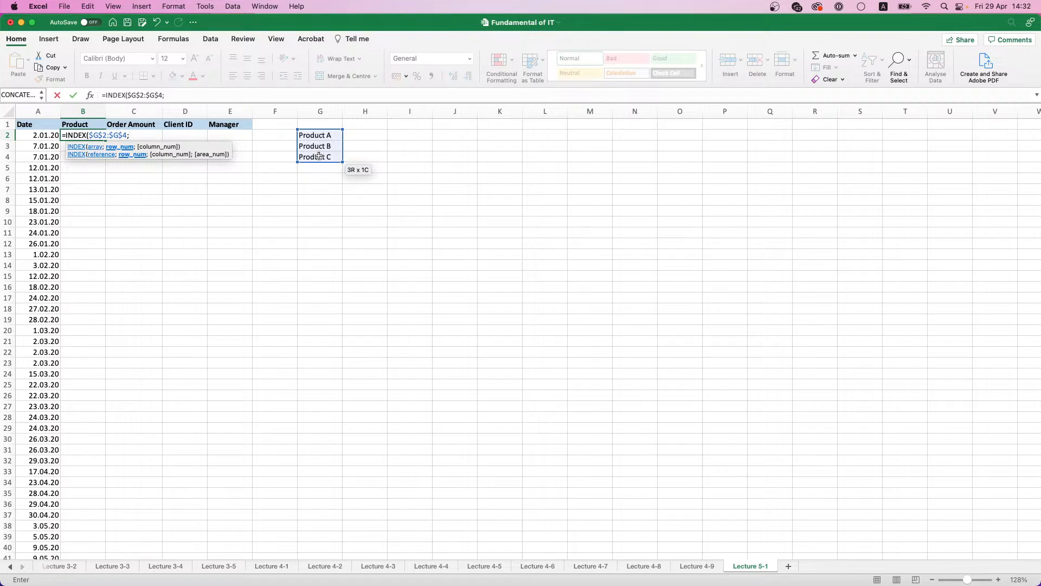
{"action": "type", "text": "RAND"}
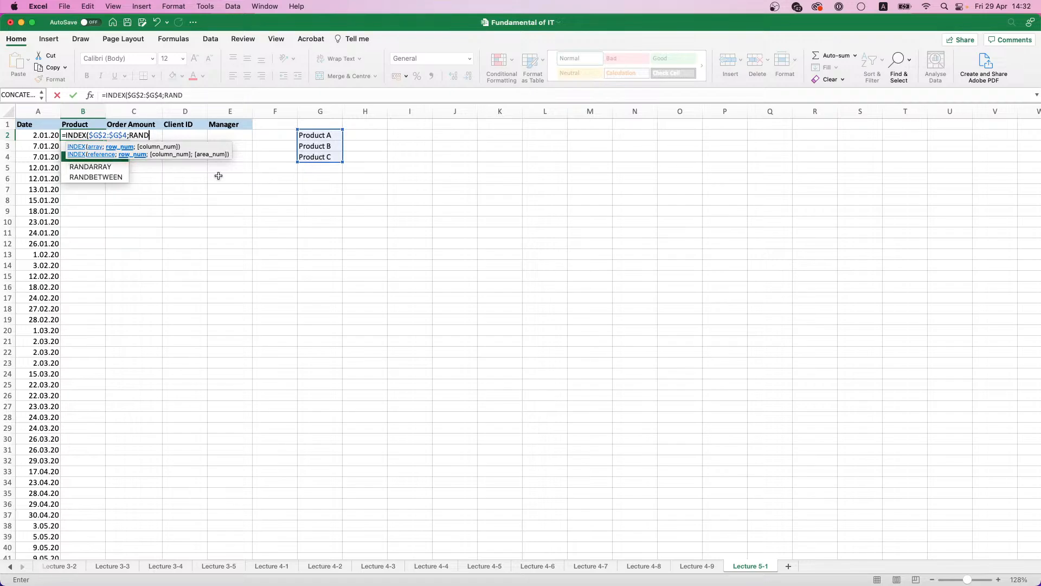
Step: Complete the B2 formula with RANDBETWEEN(1;3) as the INDEX row number
{"action": "double_click", "coordinate": [93, 175]}
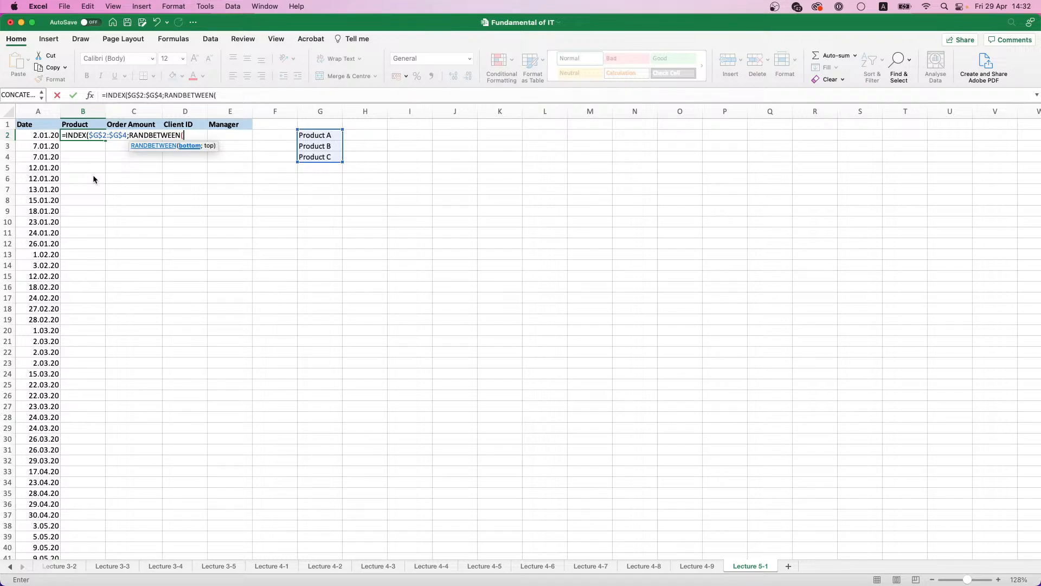
{"action": "type", "text": "1;3"}
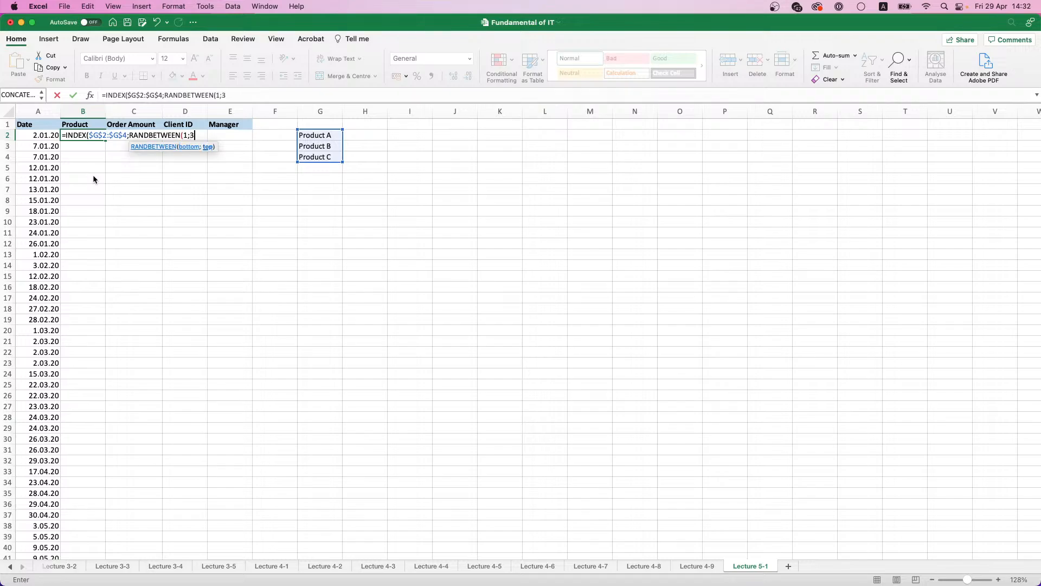
{"action": "type", "text": "))"}
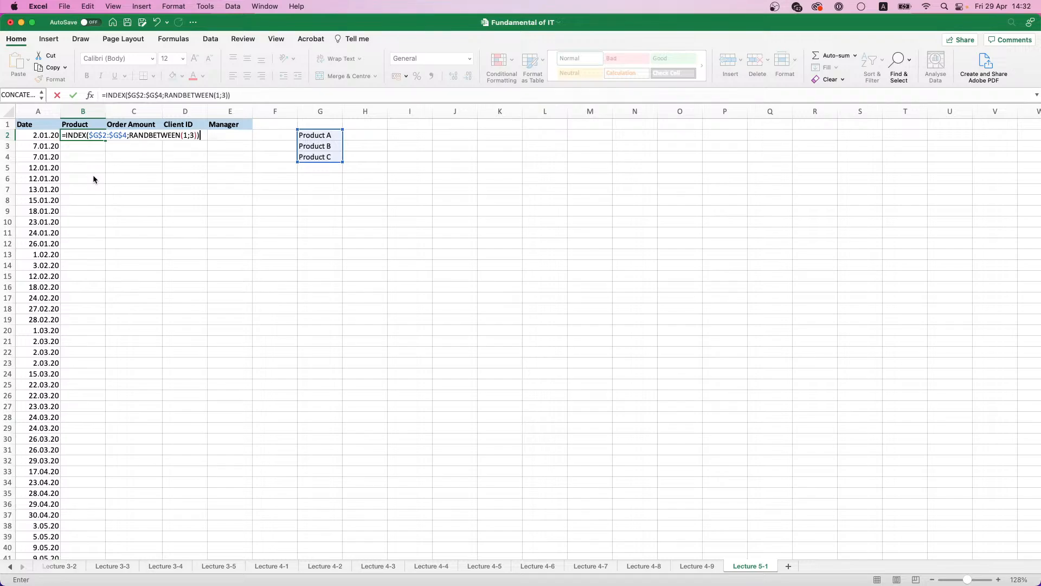
{"action": "key", "text": "Return"}
Step: Fill the B2 formula down to B401 and replace the random products with static values
{"action": "left_click", "coordinate": [98, 137]}
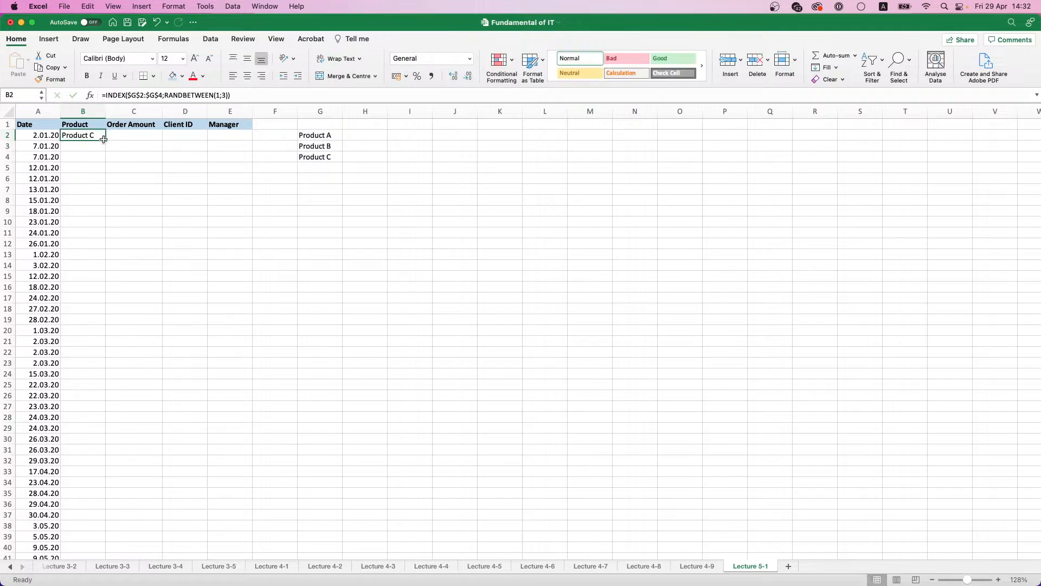
{"action": "double_click", "coordinate": [105, 140]}
{"action": "key", "text": "super+c"}
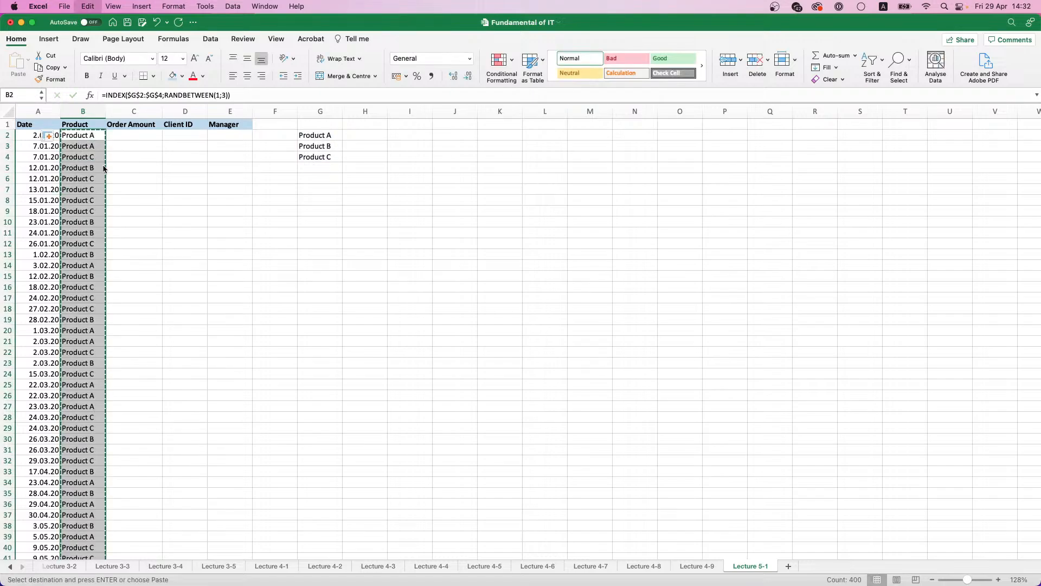
{"action": "left_click", "coordinate": [46, 136]}
{"action": "left_click", "coordinate": [84, 188]}
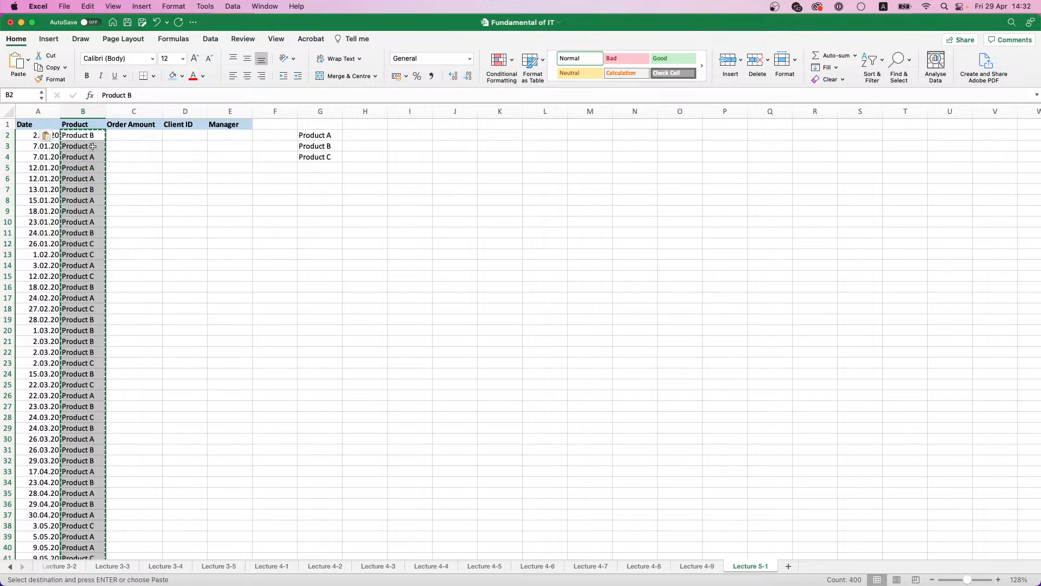
Step: Enter 6000 beside Product A in cell H2
{"action": "left_click", "coordinate": [134, 136]}
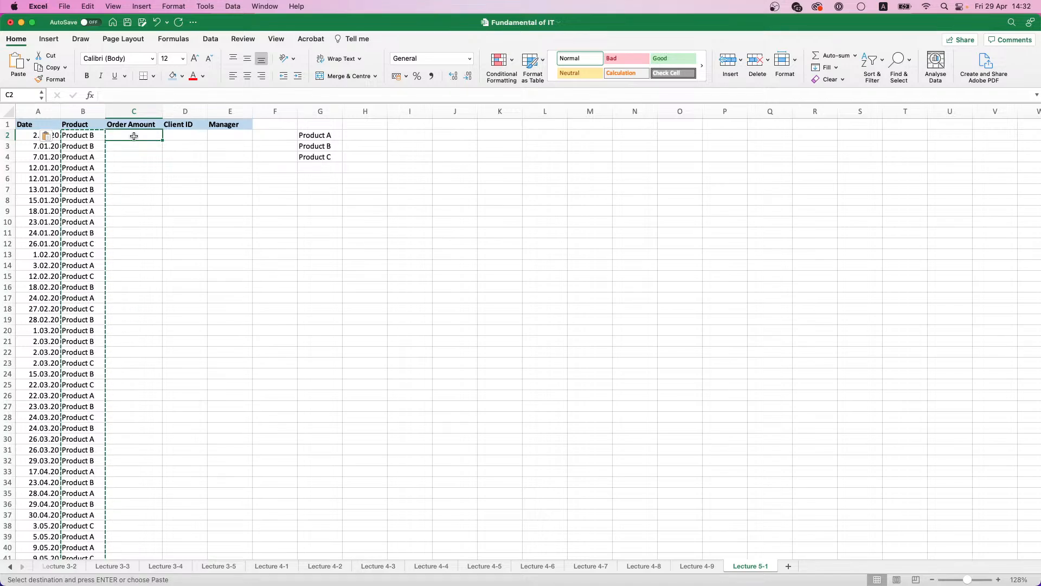
{"action": "left_click", "coordinate": [362, 134]}
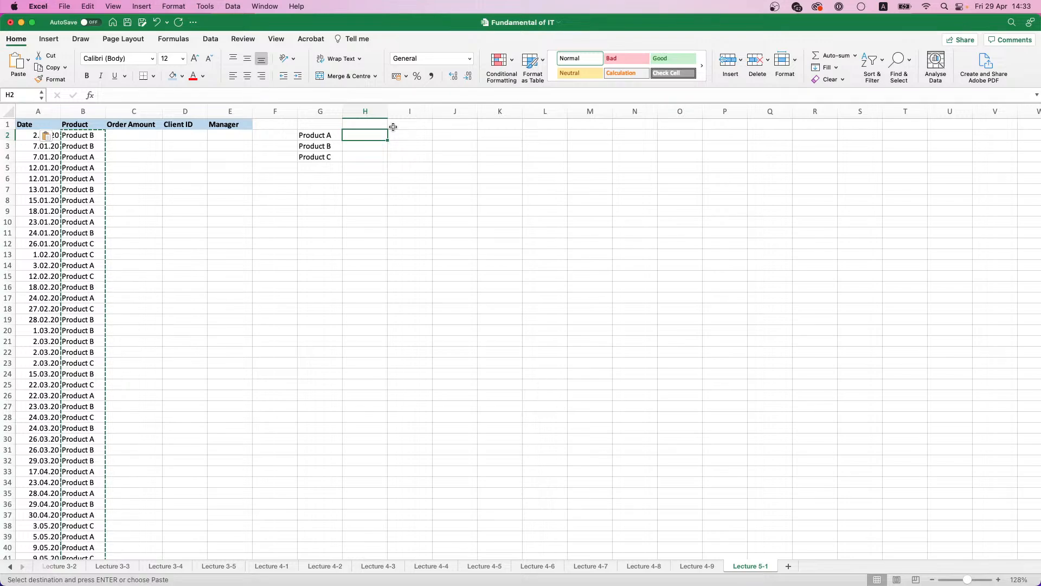
{"action": "type", "text": "60"}
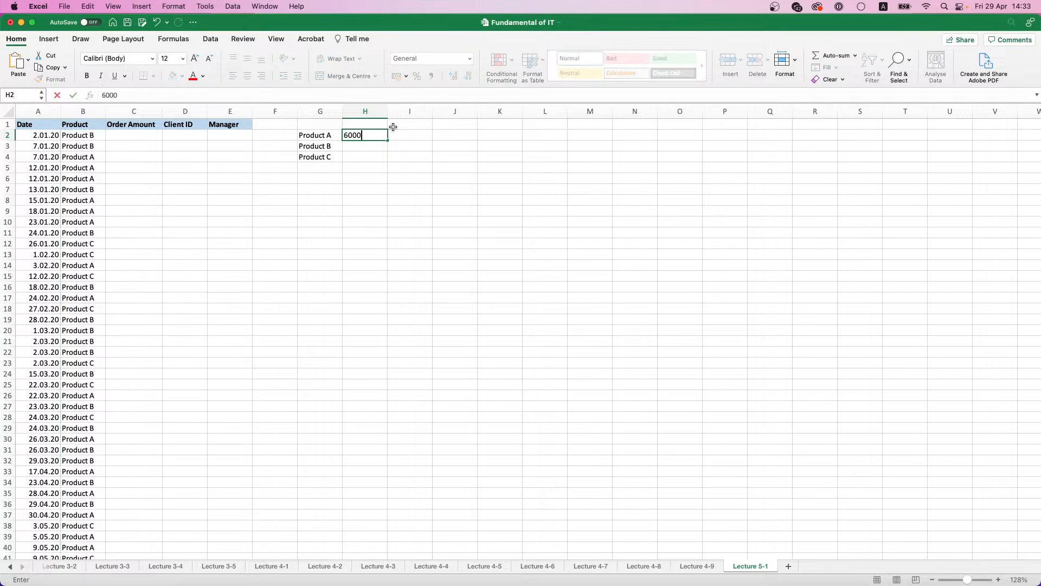
{"action": "type", "text": "00"}
{"action": "key", "text": "Return"}
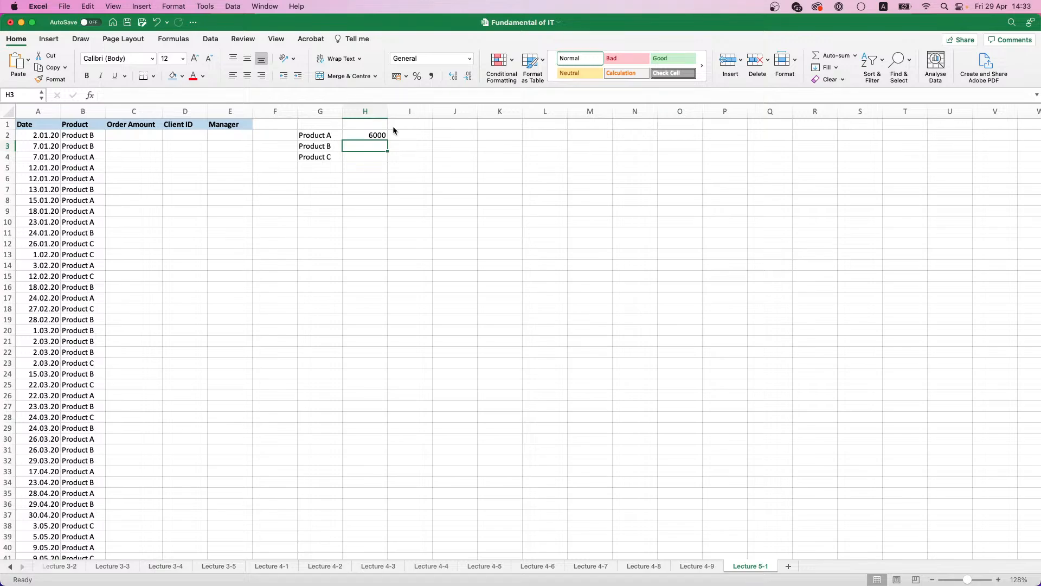
Step: Enter the amounts 150, 325 and 599 in H2:H4 beside Product A, Product B and Product C
{"action": "key", "text": "Up"}
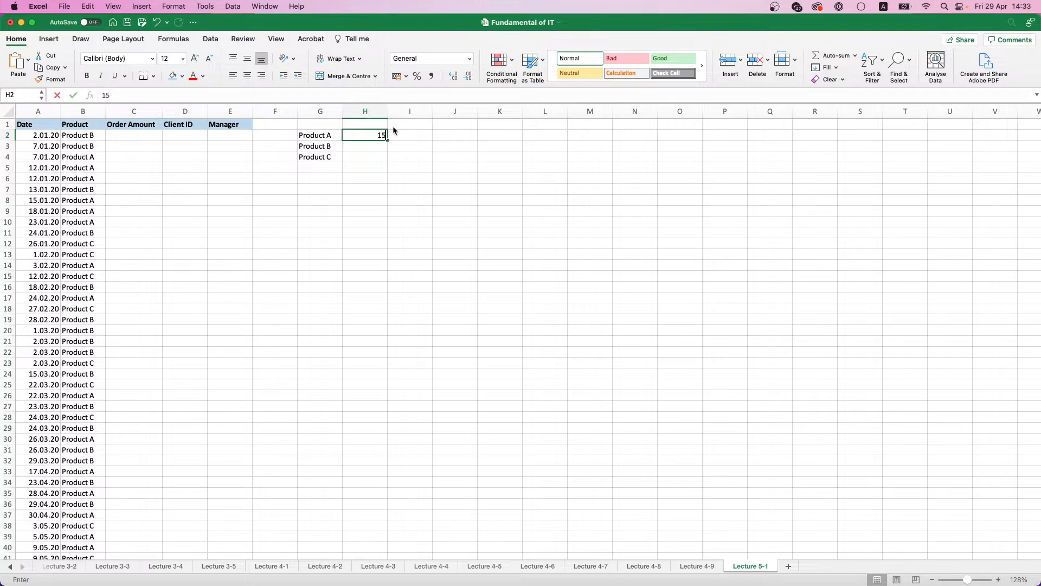
{"action": "type", "text": "150"}
{"action": "key", "text": "Return"}
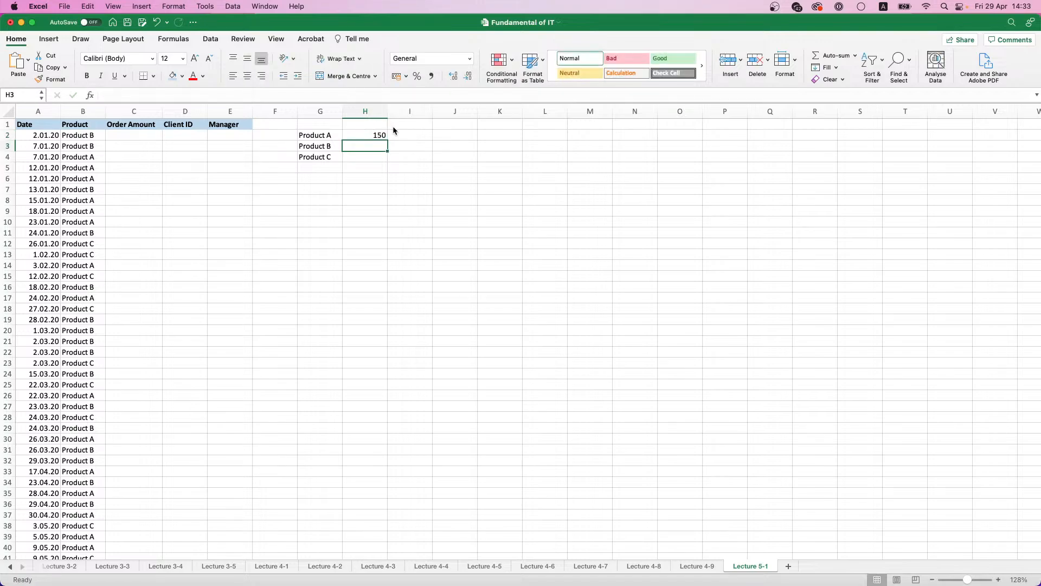
{"action": "type", "text": "325"}
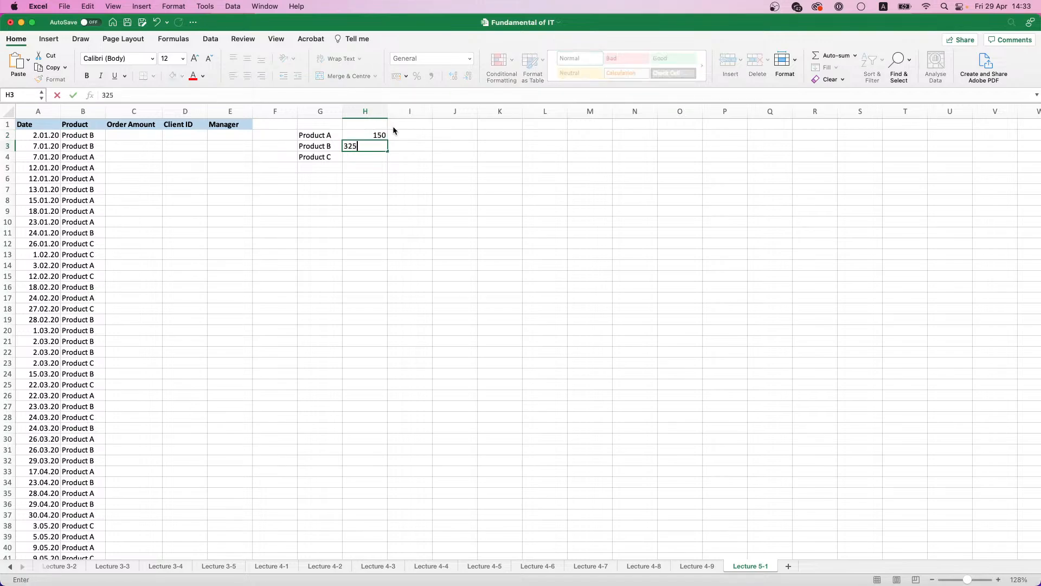
{"action": "key", "text": "Return"}
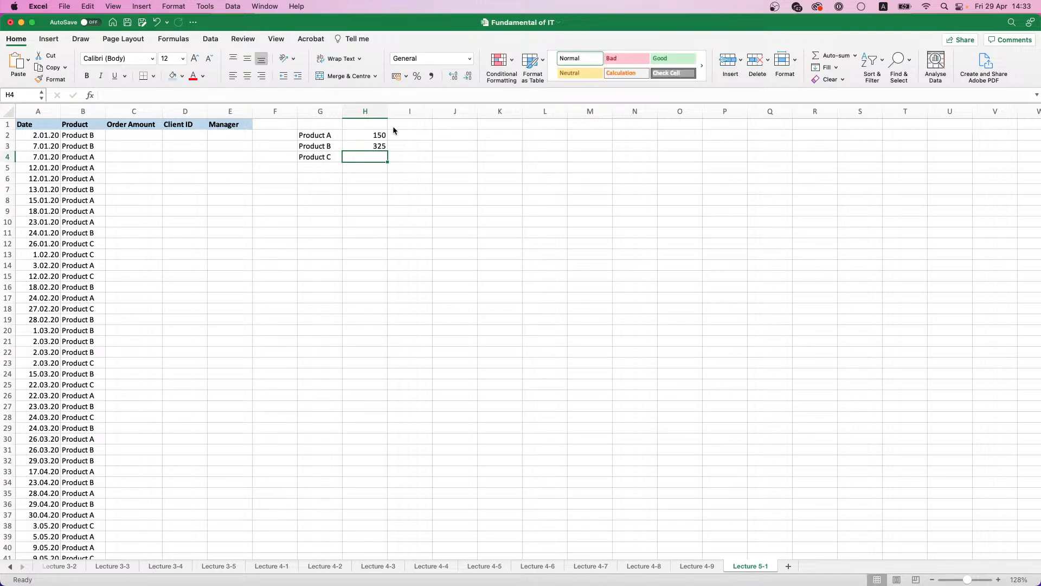
{"action": "type", "text": "6"}
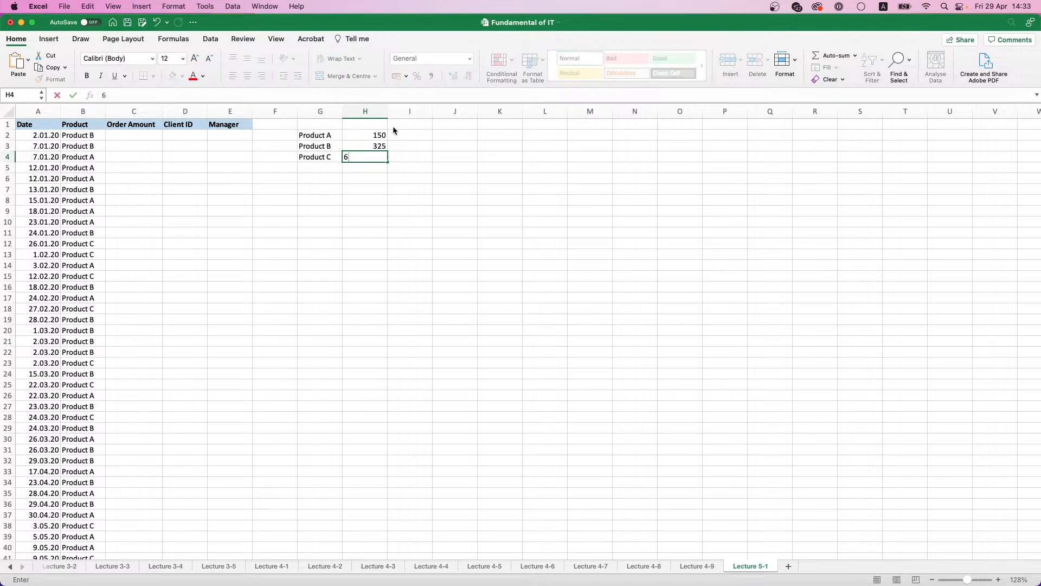
{"action": "key", "text": "BackSpace"}
{"action": "type", "text": "599"}
{"action": "key", "text": "Return"}
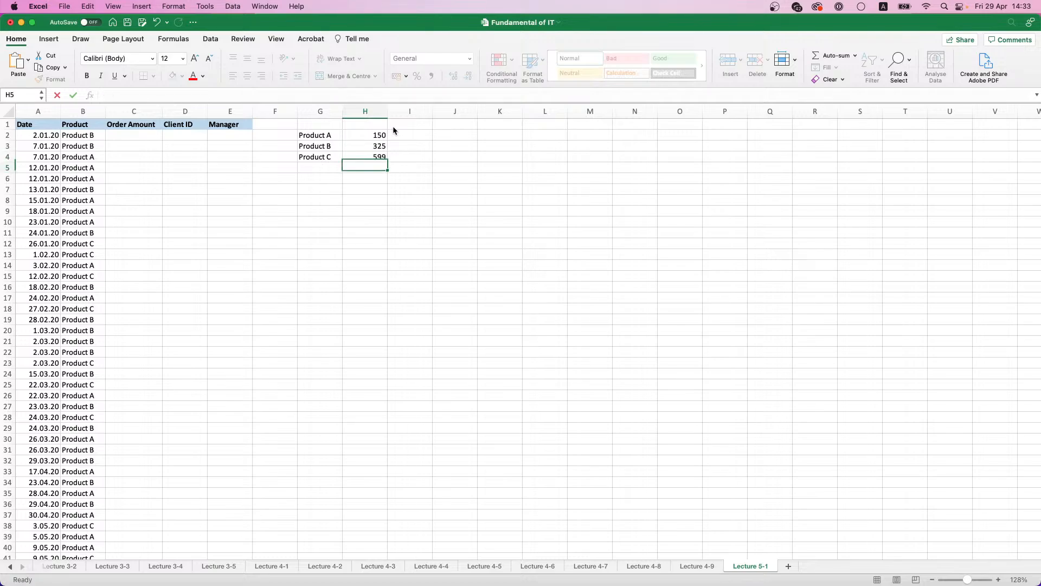
Step: In C2, write a VLOOKUP of B2 in the absolute range $G$2:$H$4, returning column 2 with match type 0
{"action": "left_click", "coordinate": [124, 137]}
{"action": "type", "text": "="}
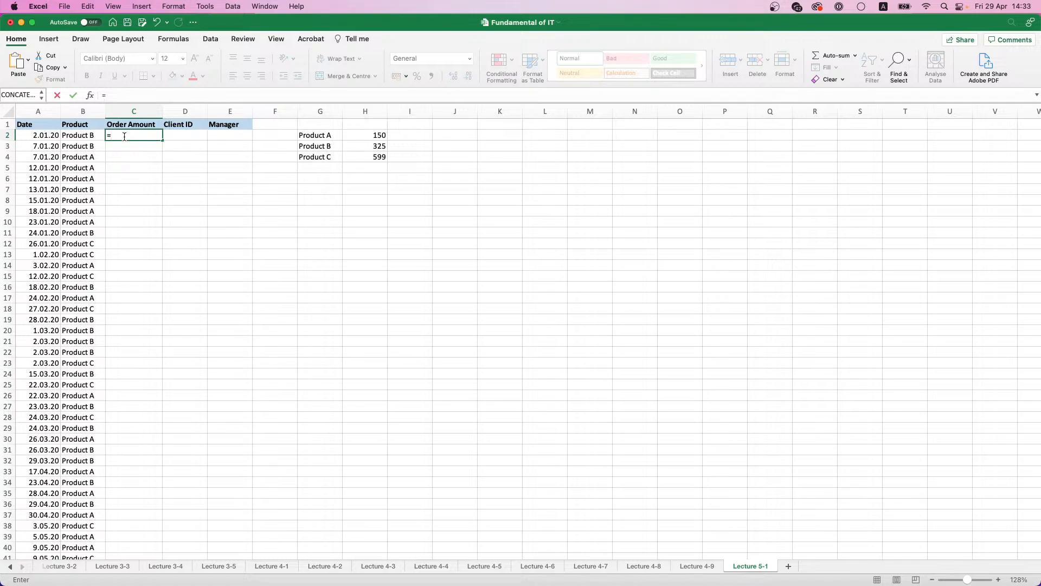
{"action": "type", "text": "VLO"}
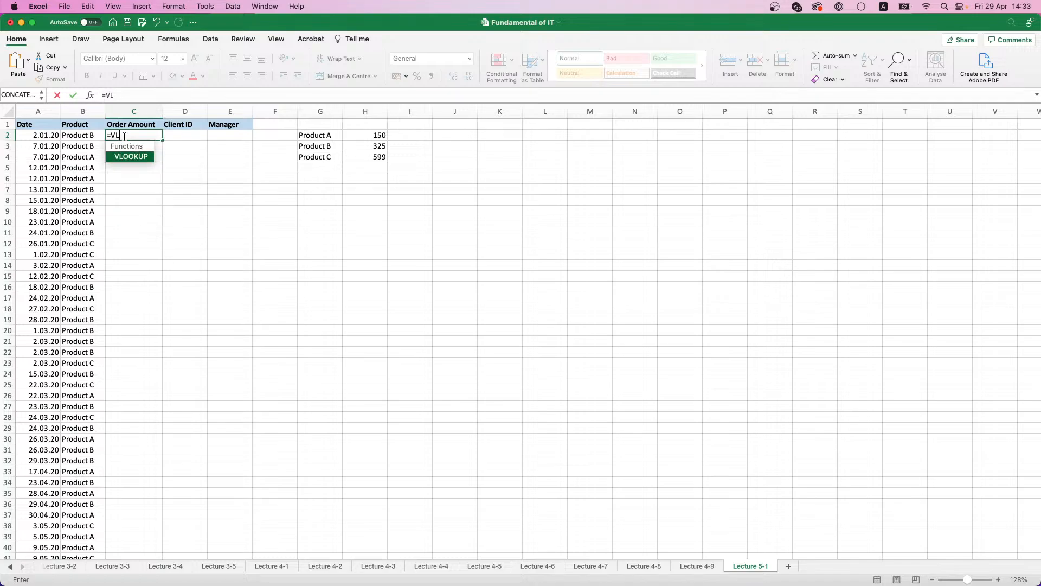
{"action": "double_click", "coordinate": [131, 157]}
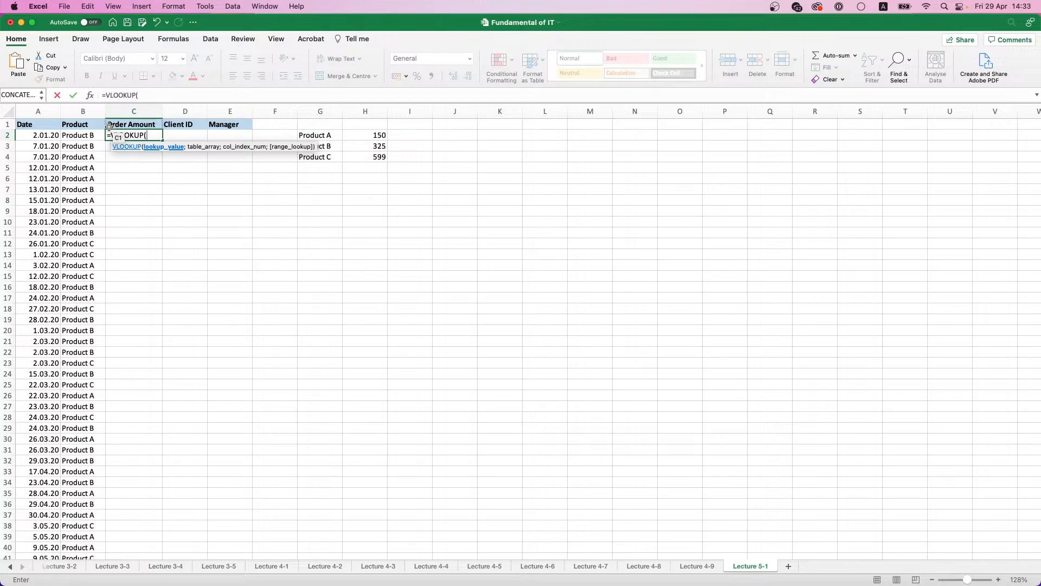
{"action": "left_click", "coordinate": [79, 135]}
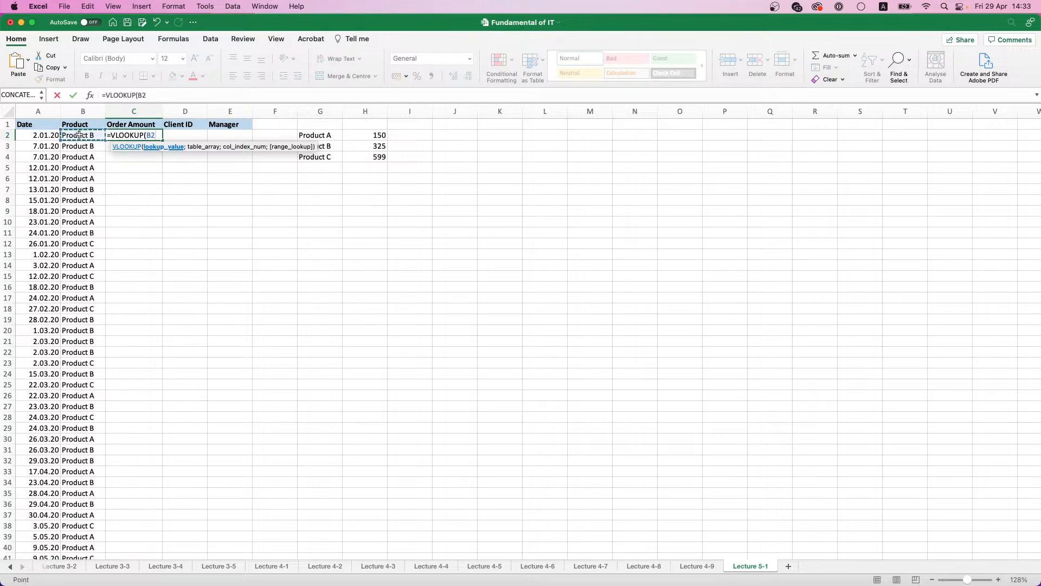
{"action": "type", "text": ";"}
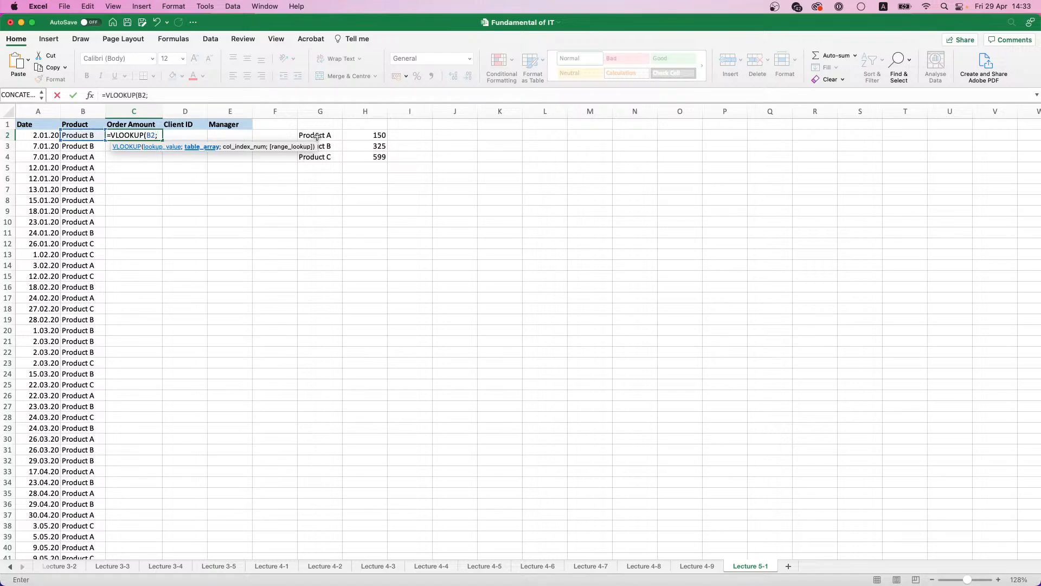
{"action": "left_click_drag", "start_coordinate": [316, 137], "coordinate": [369, 156]}
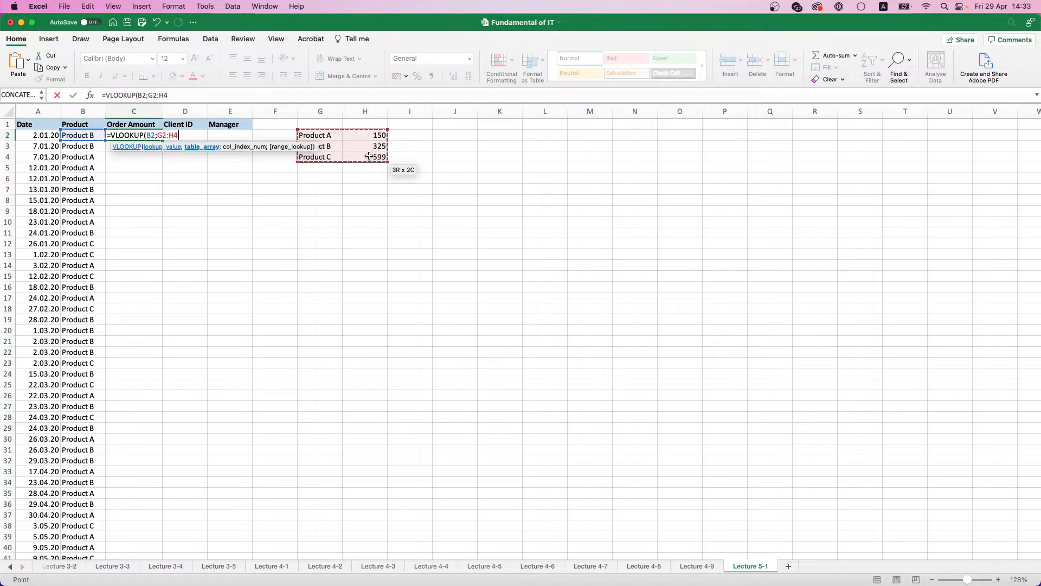
{"action": "key", "text": "F4"}
{"action": "type", "text": ";"}
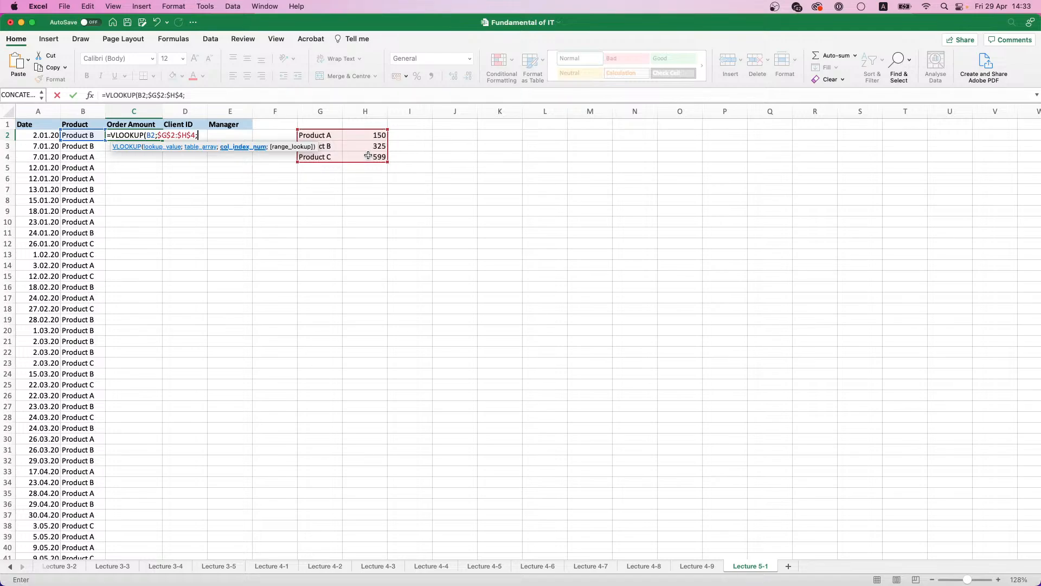
{"action": "type", "text": "2;"}
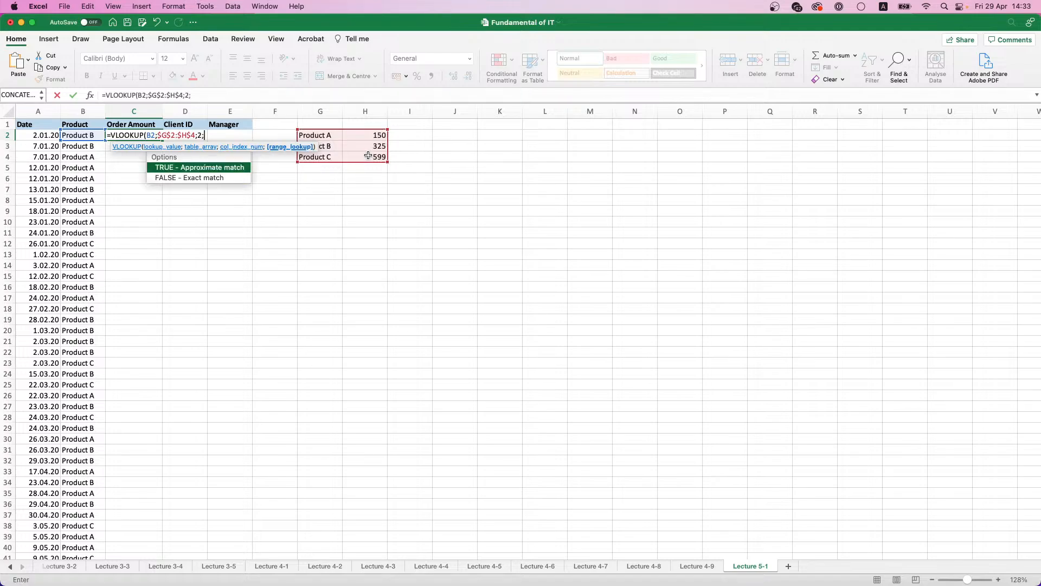
{"action": "type", "text": "0)"}
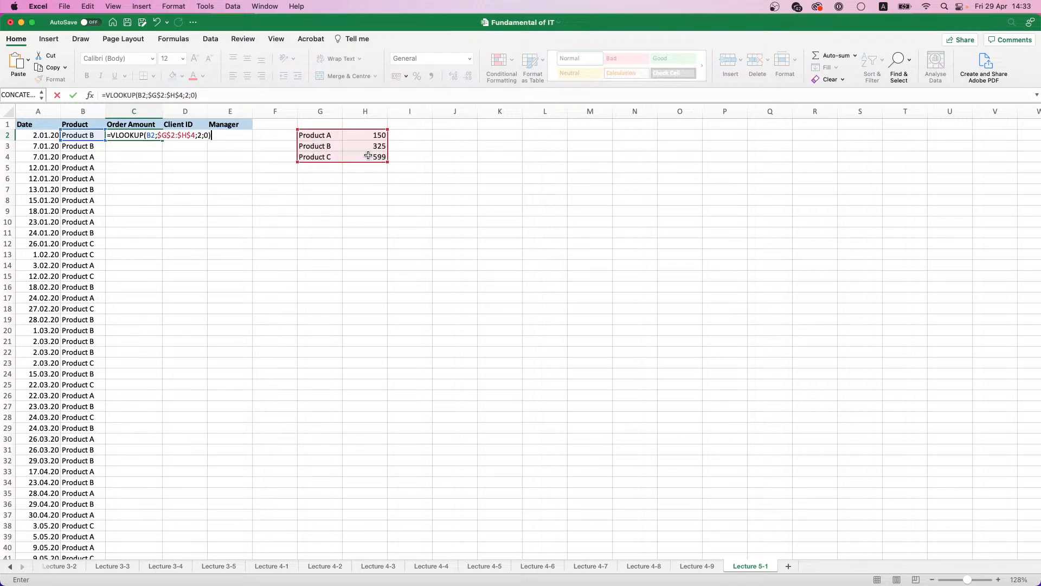
{"action": "type", "text": "*rAND"}
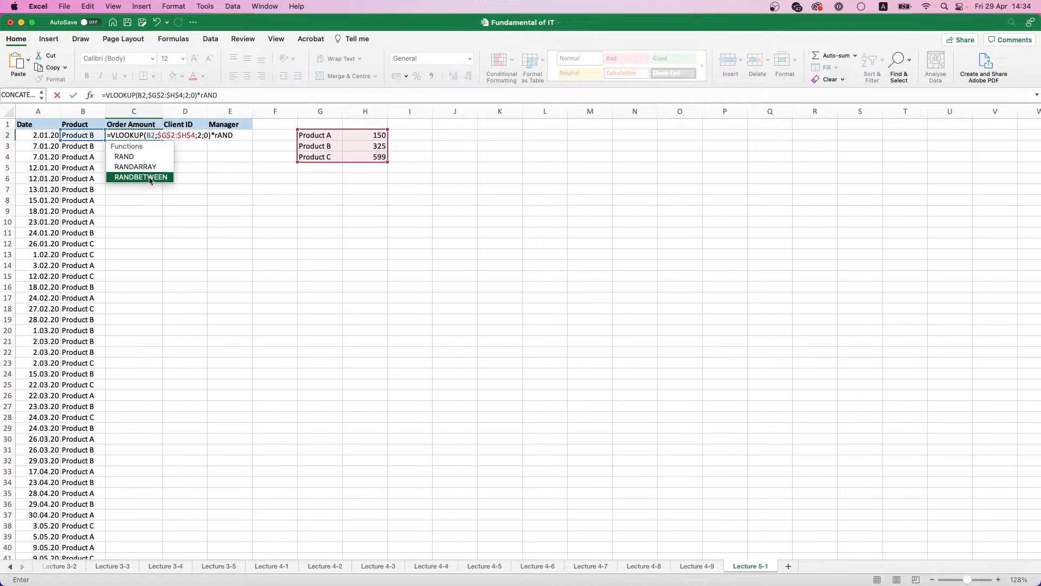
Step: Multiply the C2 VLOOKUP by RANDBETWEEN(1;5) and commit the formula
{"action": "double_click", "coordinate": [141, 178]}
{"action": "type", "text": "1"}
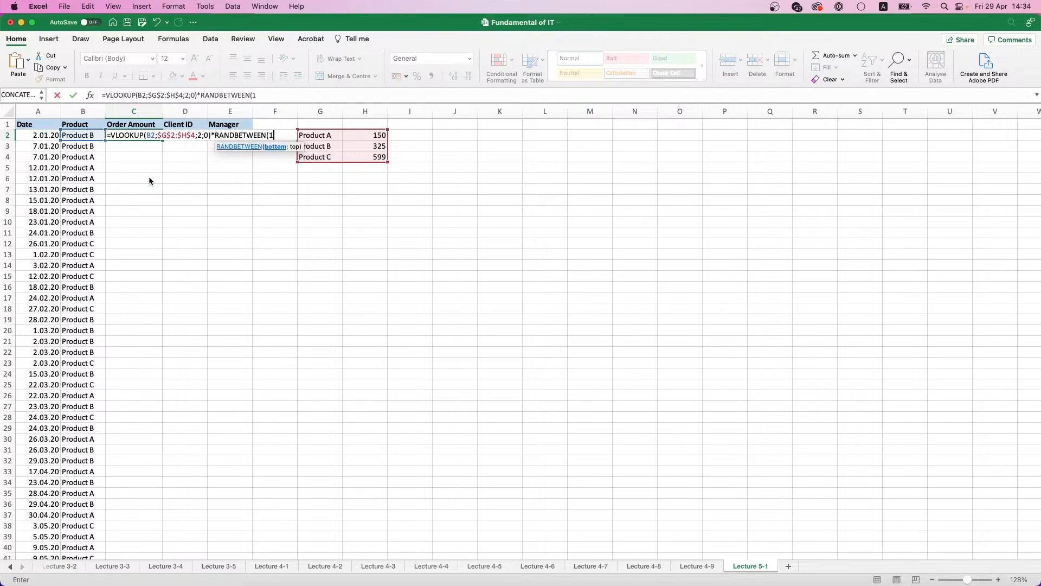
{"action": "type", "text": ";5"}
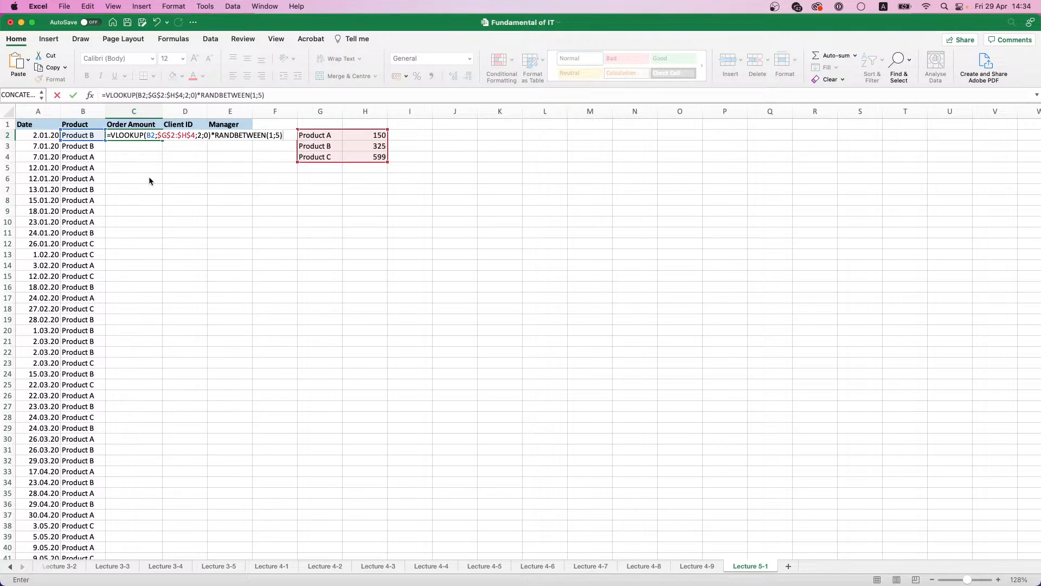
{"action": "key", "text": "Return"}
Step: Fill the C2 formula down the Order Amount column and replace the results with static values
{"action": "left_click", "coordinate": [144, 137]}
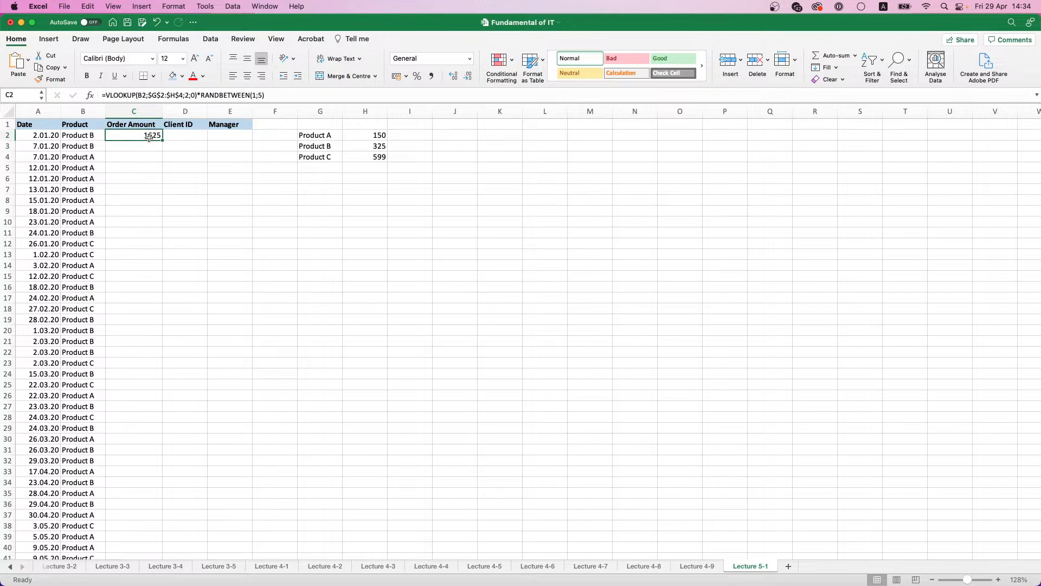
{"action": "double_click", "coordinate": [161, 140]}
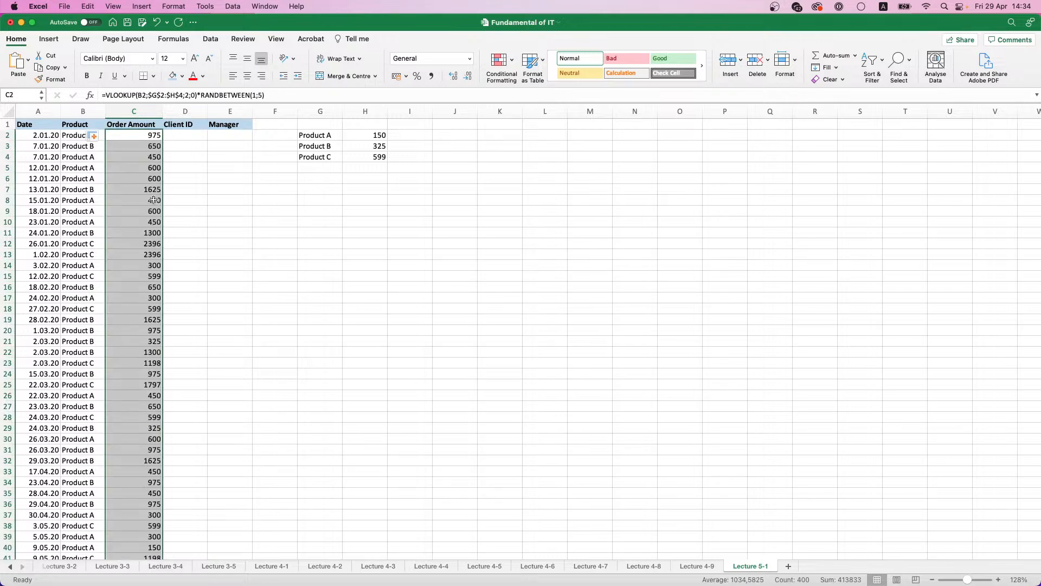
{"action": "key", "text": "super+c"}
{"action": "key", "text": "super+v"}
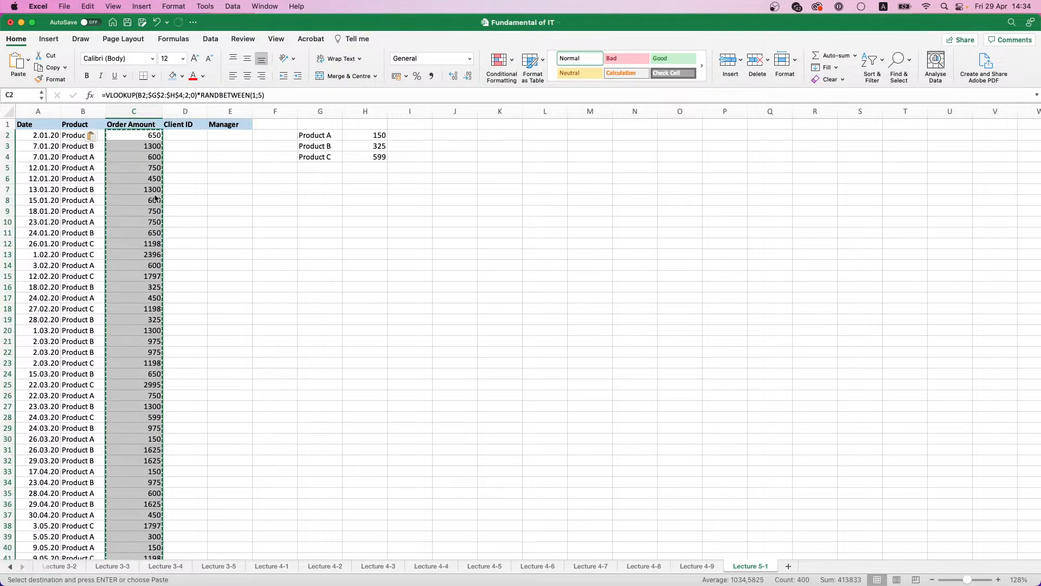
{"action": "left_click", "coordinate": [92, 136]}
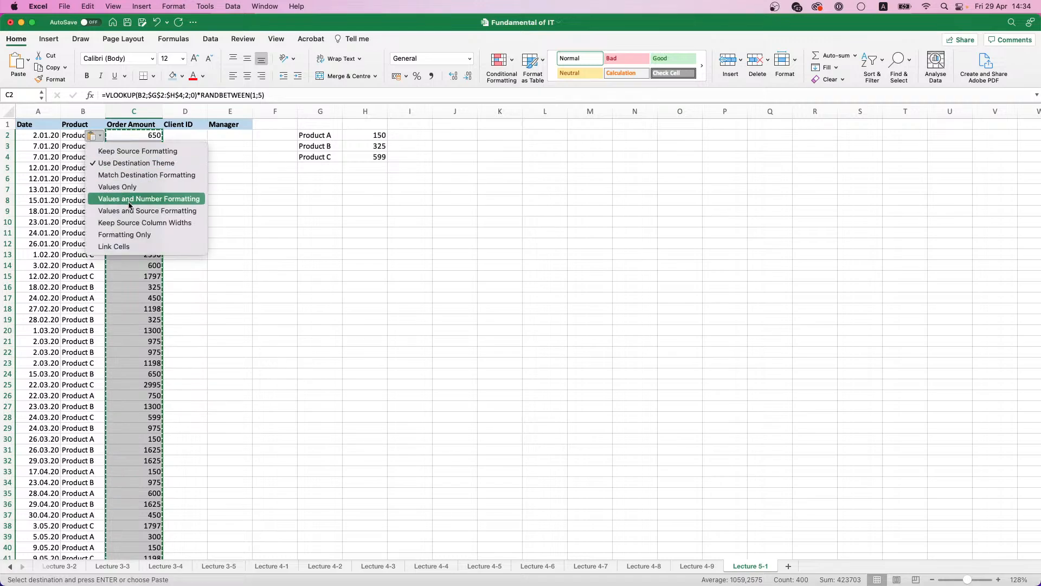
{"action": "left_click", "coordinate": [128, 187]}
Step: Clear the product price helper list in G2:H4
{"action": "mouse_move", "coordinate": [337, 135]}
{"action": "left_mouse_down"}
{"action": "mouse_move", "coordinate": [379, 147]}
{"action": "mouse_move", "coordinate": [380, 158]}
{"action": "mouse_move", "coordinate": [313, 135]}
{"action": "left_mouse_up"}
{"action": "left_click", "coordinate": [383, 157]}
{"action": "key", "text": "Delete"}
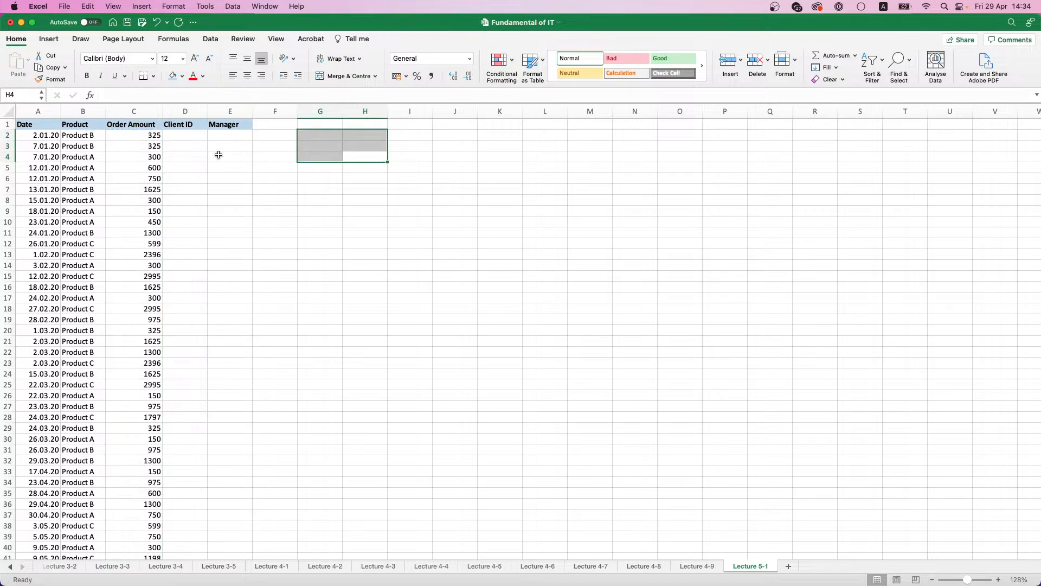
Step: Enter 1 in D2 and fill the Client ID column down as an increasing series
{"action": "left_click_drag", "start_coordinate": [154, 127], "coordinate": [159, 133]}
{"action": "left_click", "coordinate": [191, 138]}
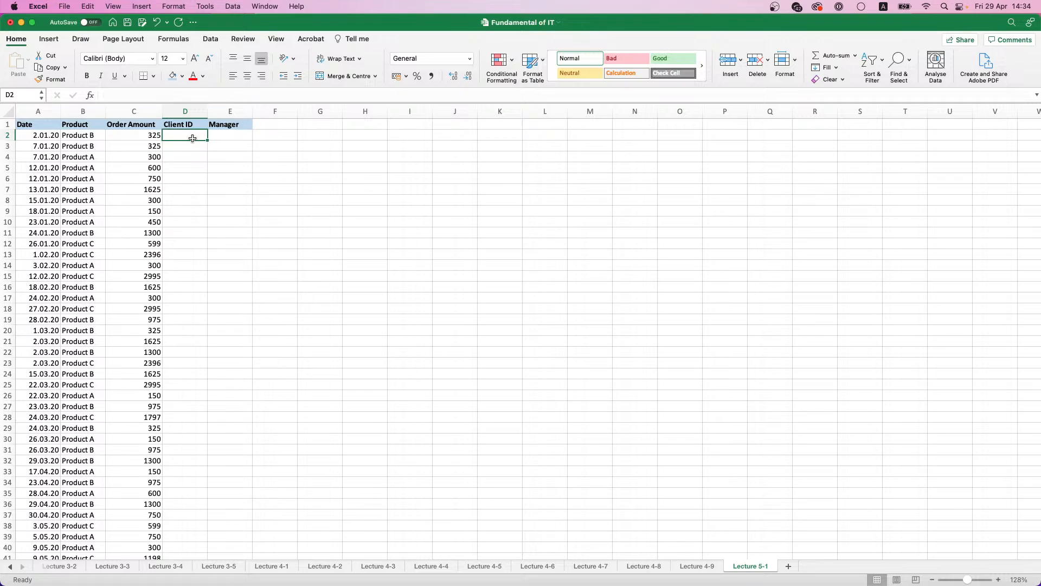
{"action": "type", "text": "1"}
{"action": "key", "text": "Return"}
{"action": "left_click", "coordinate": [199, 136]}
{"action": "double_click", "coordinate": [206, 139]}
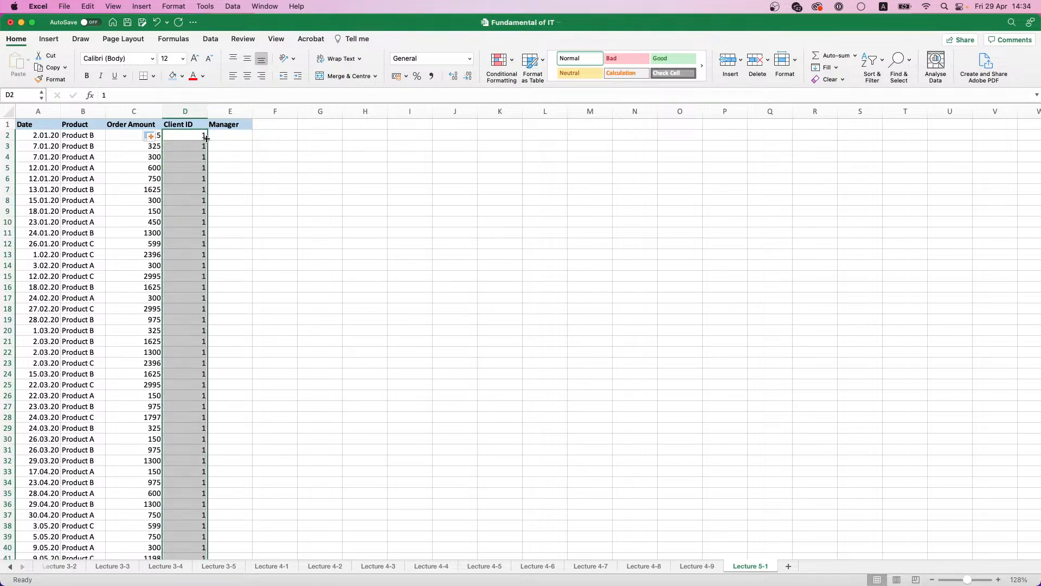
{"action": "left_click", "coordinate": [153, 136]}
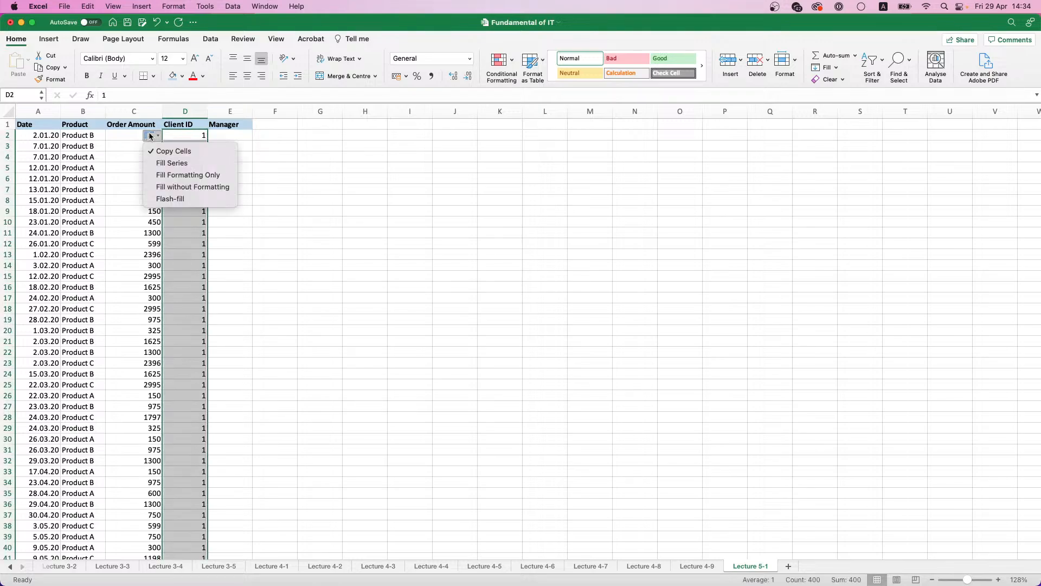
{"action": "left_click", "coordinate": [171, 163]}
Step: Enter a helper list of five manager surnames in G3:G7, one per cell
{"action": "left_click", "coordinate": [223, 134]}
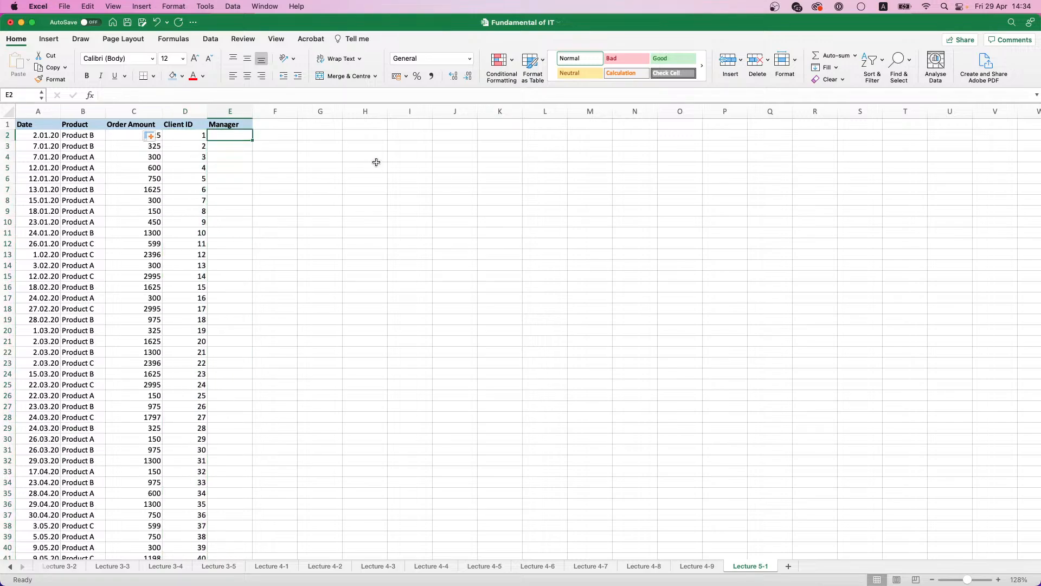
{"action": "left_click", "coordinate": [314, 141]}
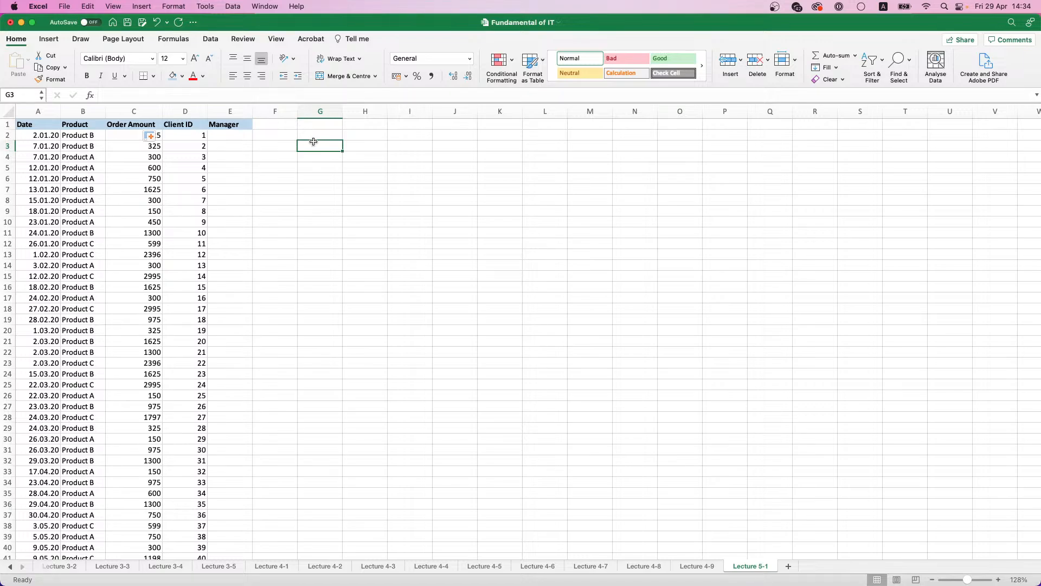
{"action": "type", "text": "Lopez"}
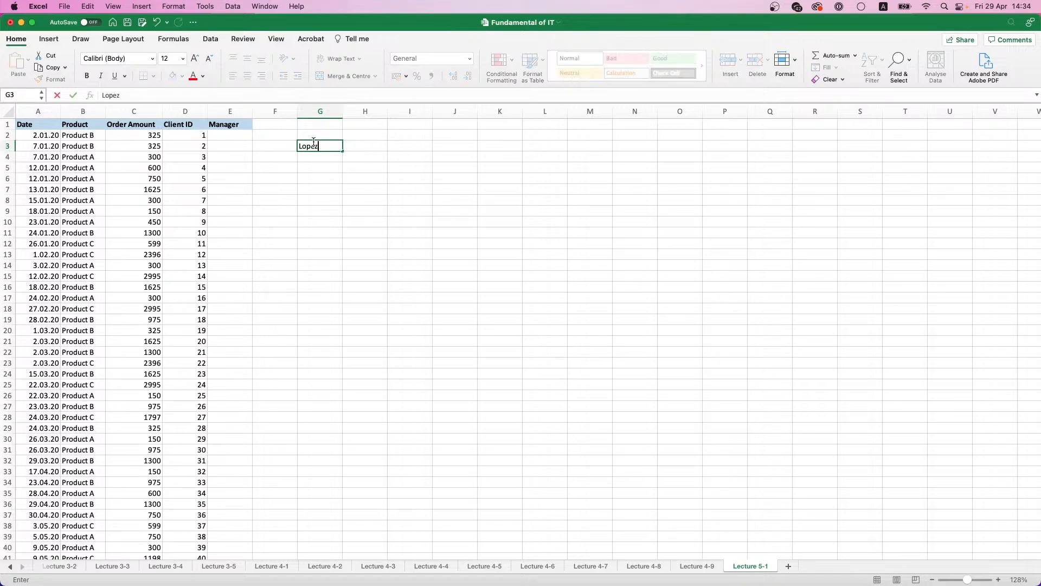
{"action": "key", "text": "Return"}
{"action": "type", "text": "Cruz"}
{"action": "key", "text": "Return"}
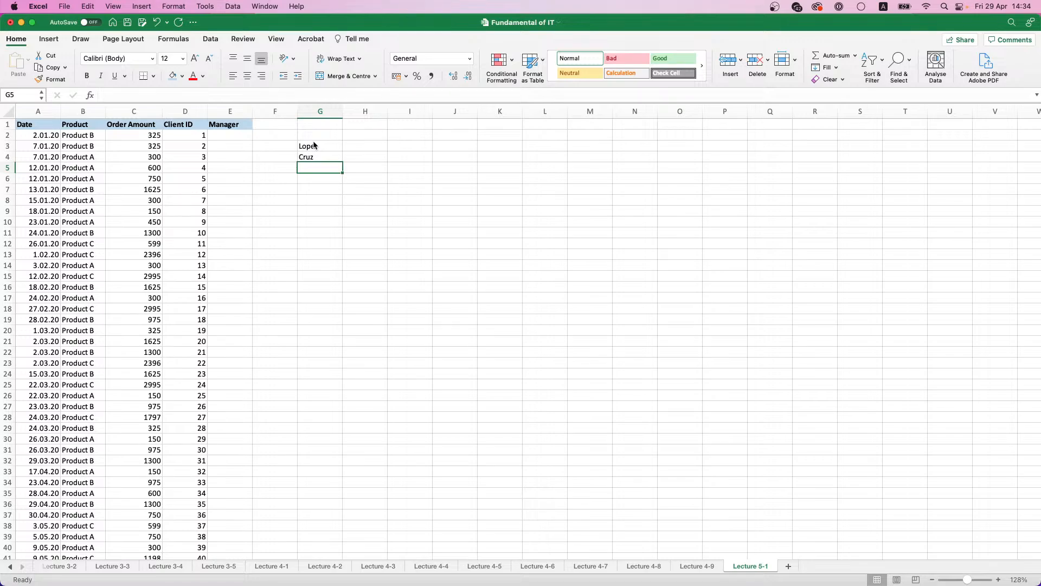
{"action": "type", "text": "Branson"}
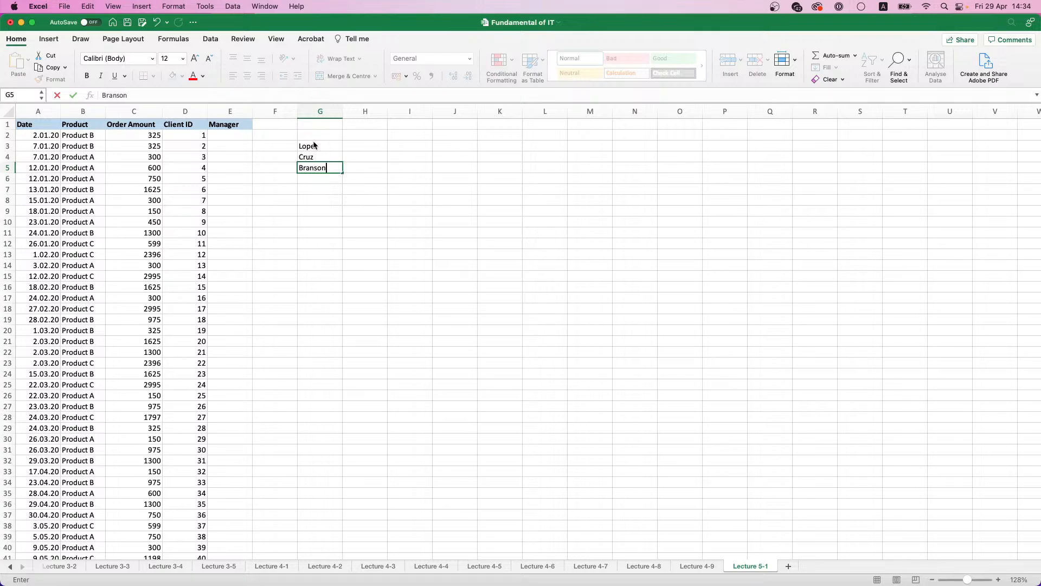
{"action": "key", "text": "Return"}
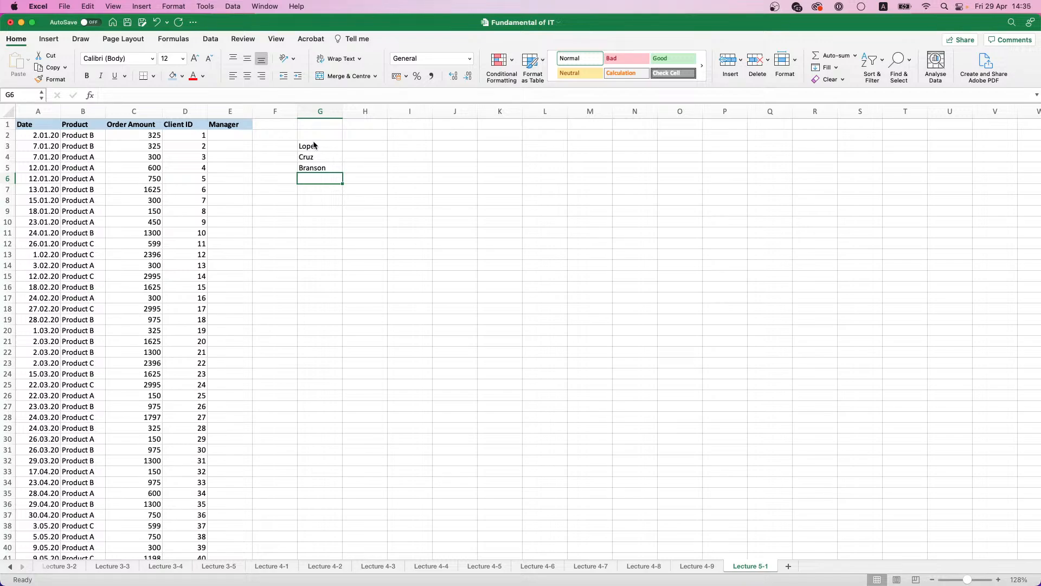
{"action": "type", "text": "Powder"}
{"action": "key", "text": "Return"}
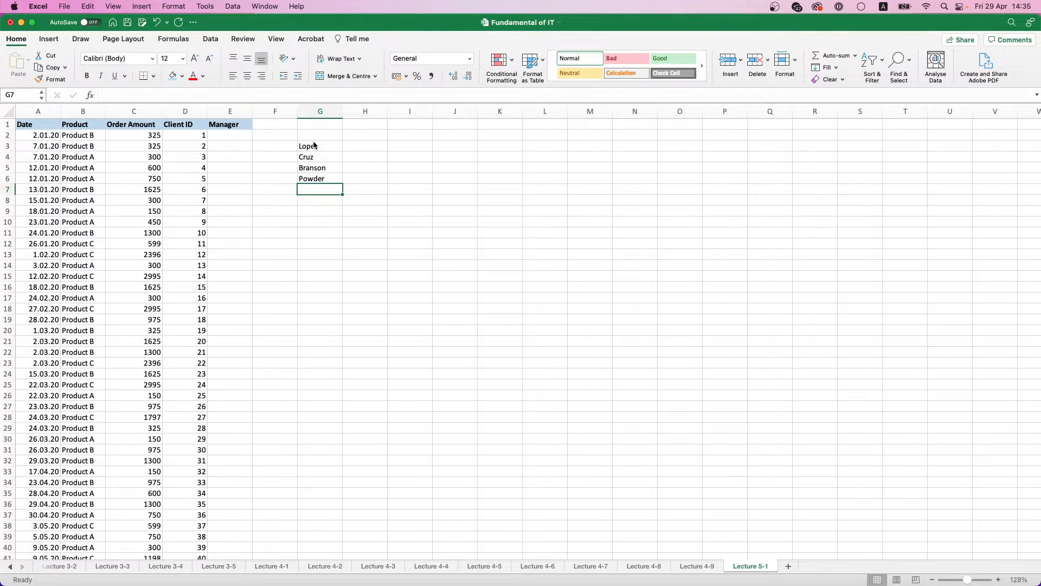
{"action": "type", "text": "Ivanov"}
{"action": "key", "text": "Return"}
Step: Enter =INDEX($G$3:$G$7;RANDBETWEEN(1;5)) in E2 to pick a random manager from the helper list
{"action": "left_click", "coordinate": [227, 137]}
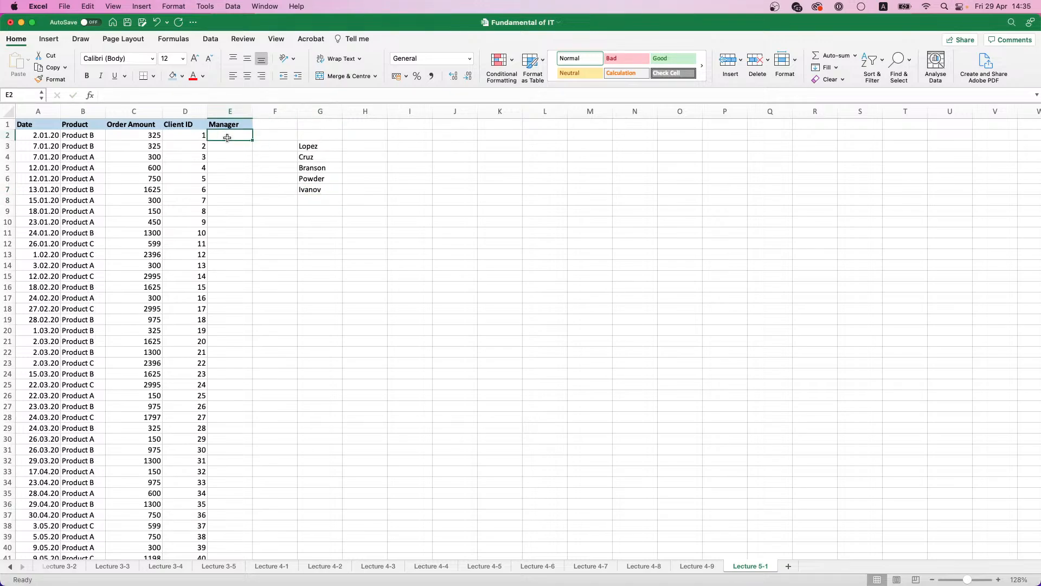
{"action": "type", "text": "="}
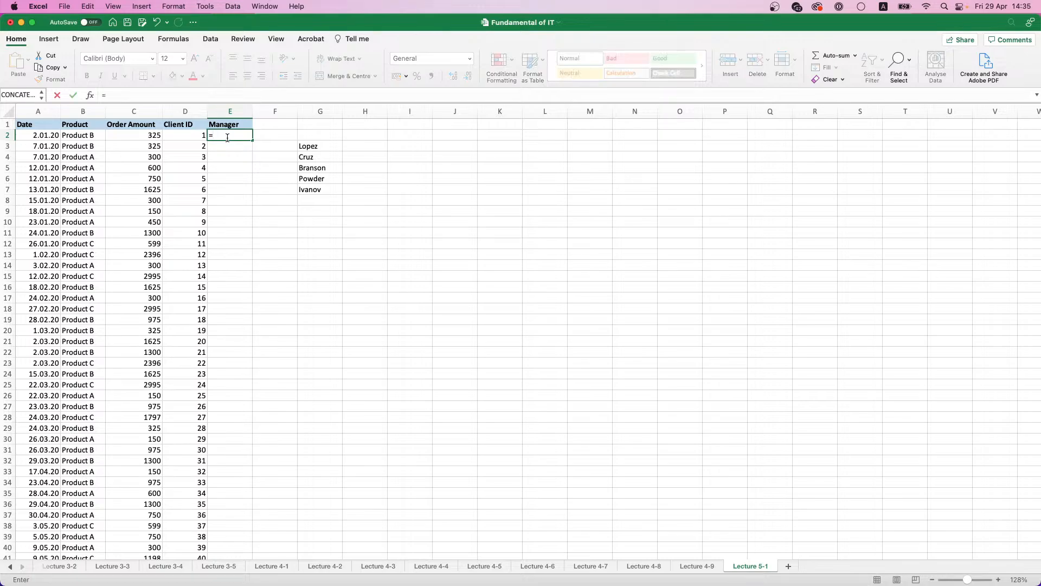
{"action": "type", "text": "INDEX("}
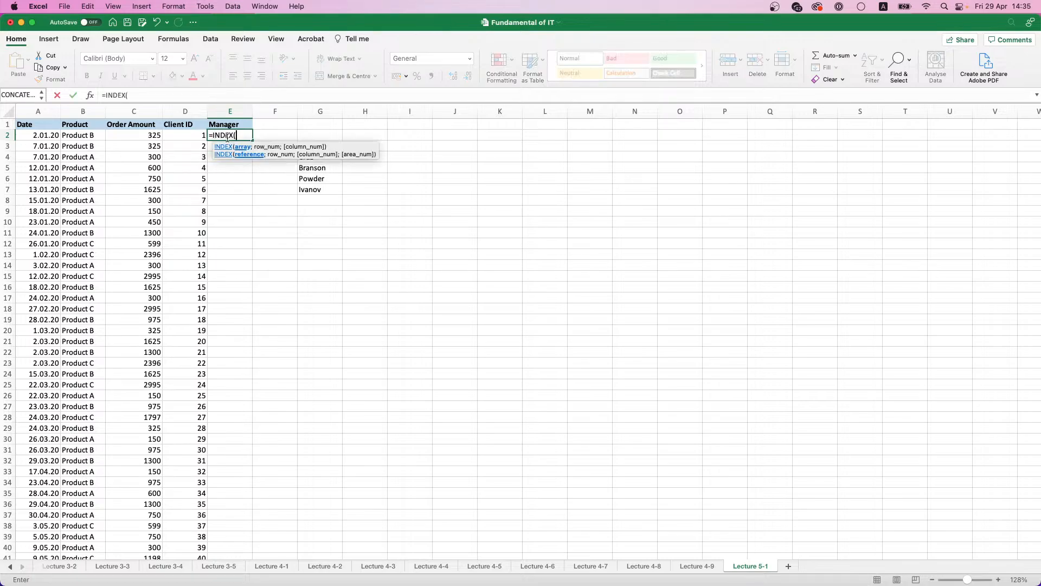
{"action": "left_click_drag", "start_coordinate": [313, 190], "coordinate": [312, 146]}
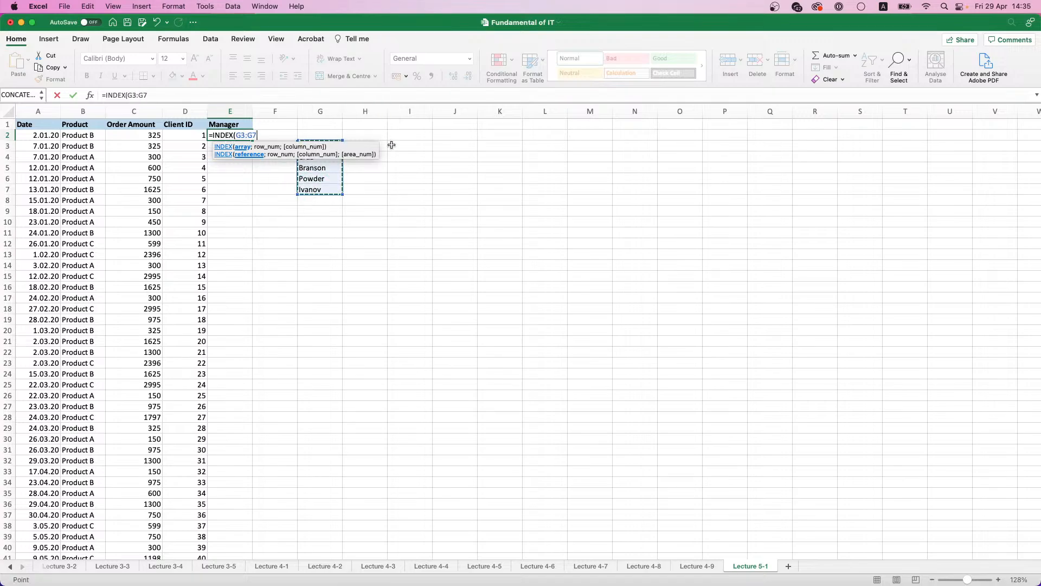
{"action": "key", "text": "F4"}
{"action": "type", "text": ";"}
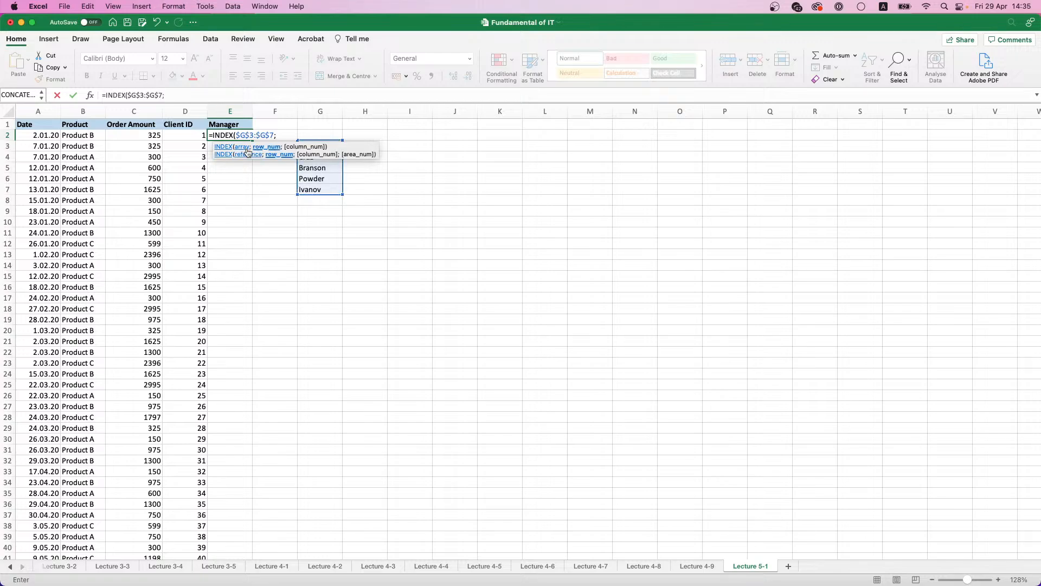
{"action": "type", "text": "RAND"}
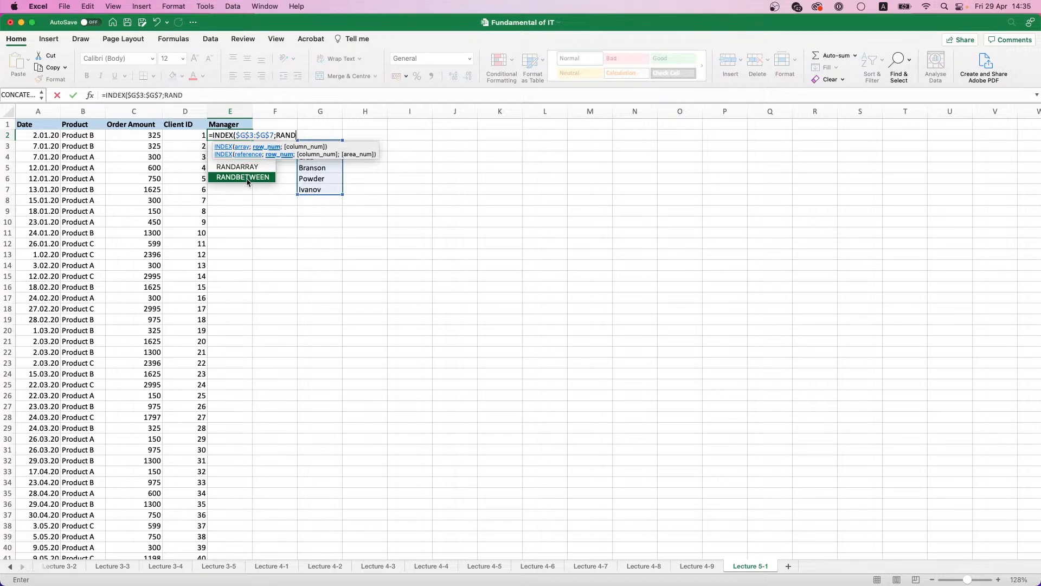
{"action": "double_click", "coordinate": [247, 177]}
{"action": "type", "text": "1"}
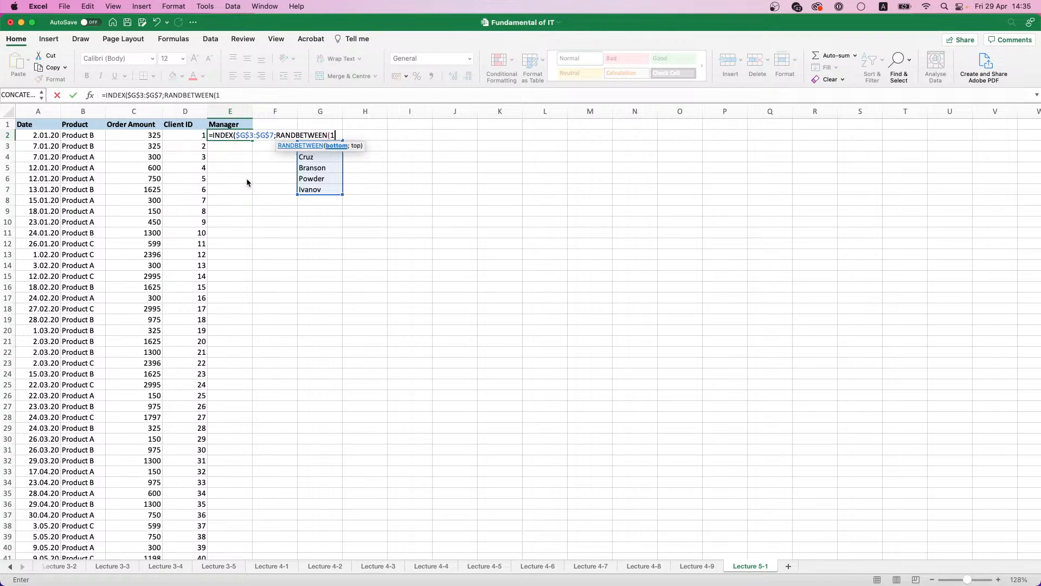
{"action": "type", "text": ";5))"}
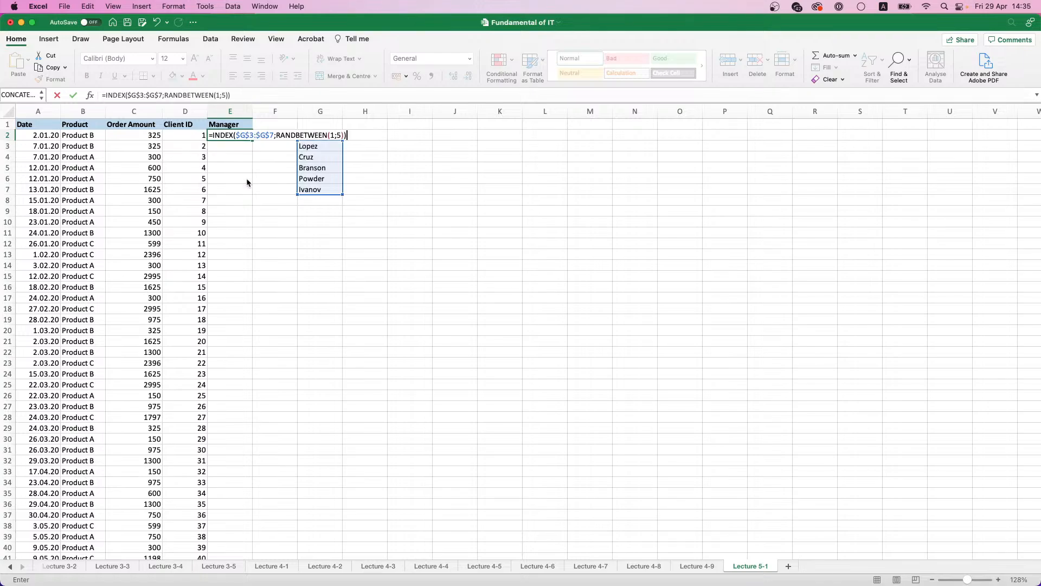
{"action": "key", "text": "ctrl+Return"}
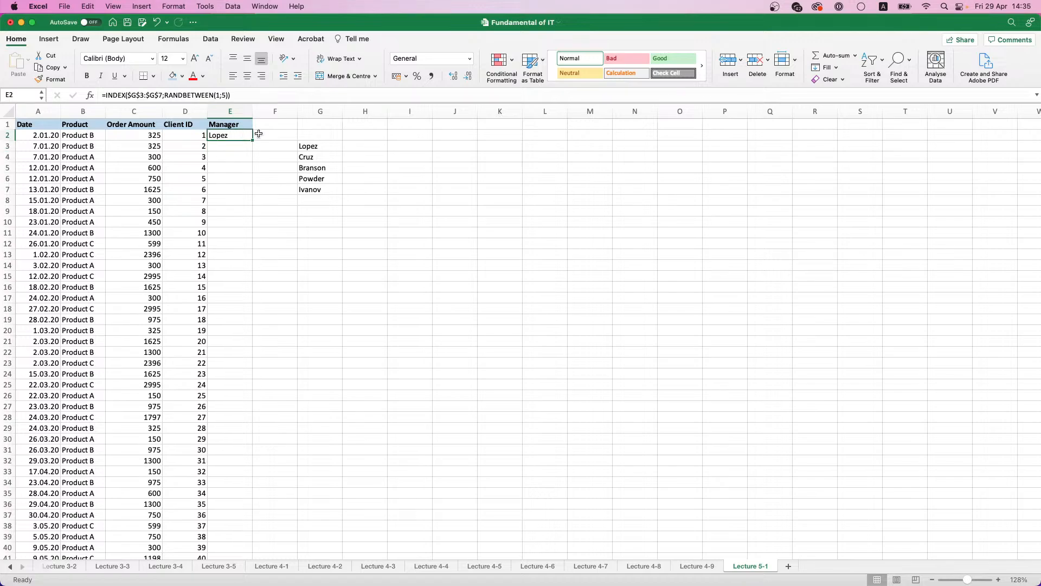
Step: Fill the E2 formula down the Manager column and replace the results with static values
{"action": "double_click", "coordinate": [253, 139]}
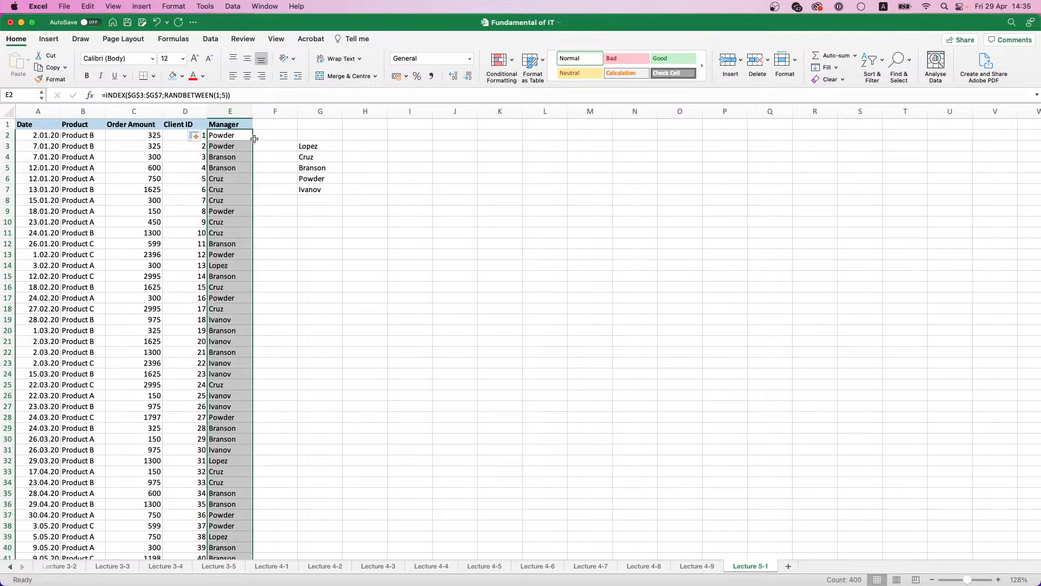
{"action": "key", "text": "super+c"}
{"action": "key", "text": "super+v"}
{"action": "left_click", "coordinate": [195, 136]}
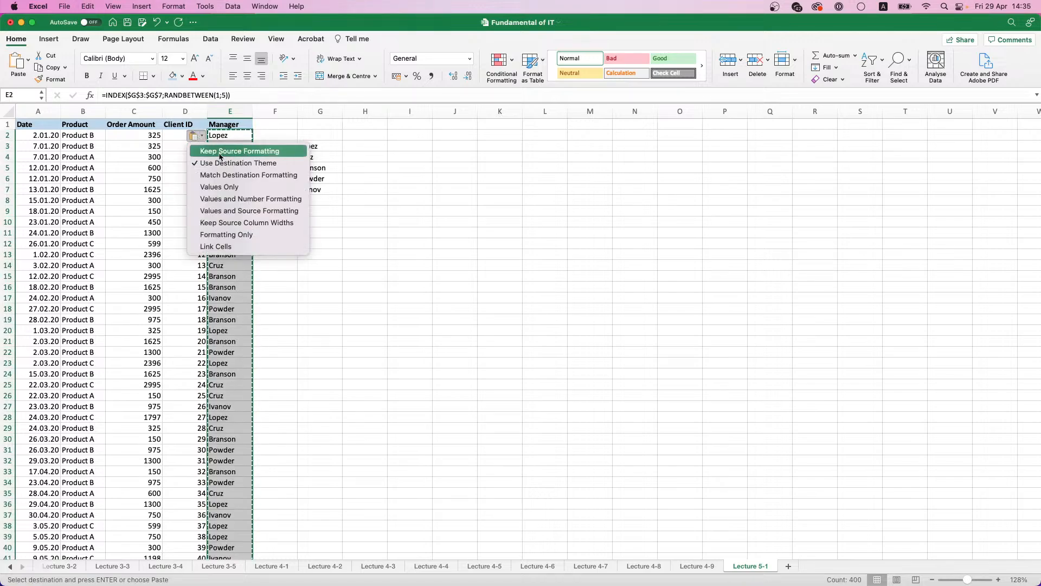
{"action": "left_click", "coordinate": [238, 190]}
Step: Clear the manager surname helper list in G3:G7
{"action": "left_click_drag", "start_coordinate": [309, 146], "coordinate": [313, 192]}
{"action": "key", "text": "Delete"}
{"action": "left_click", "coordinate": [269, 168]}
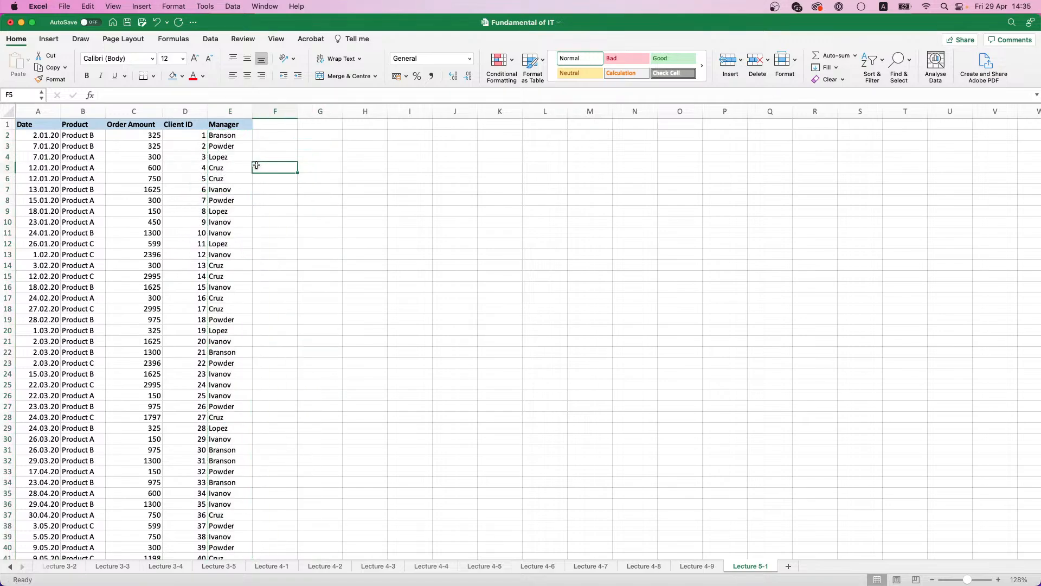
Step: Review the completed sales table down to its last row, checking the final Client ID and Order Amount
{"action": "scroll", "coordinate": [244, 166], "scroll_direction": "down", "scroll_amount": 5}
{"action": "scroll", "coordinate": [255, 160], "scroll_direction": "down", "scroll_amount": 16}
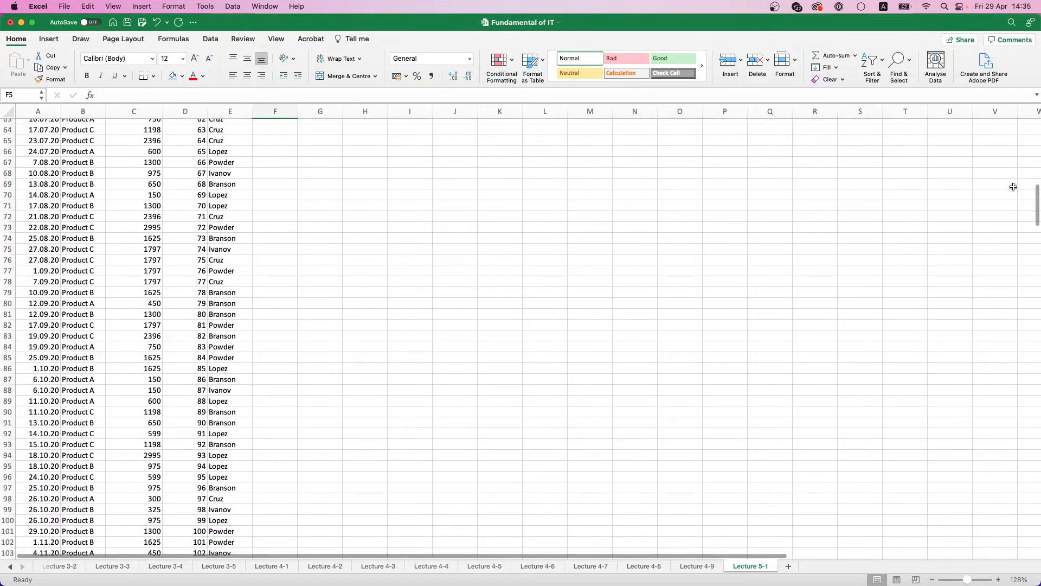
{"action": "left_click_drag", "start_coordinate": [1039, 205], "coordinate": [1038, 540]}
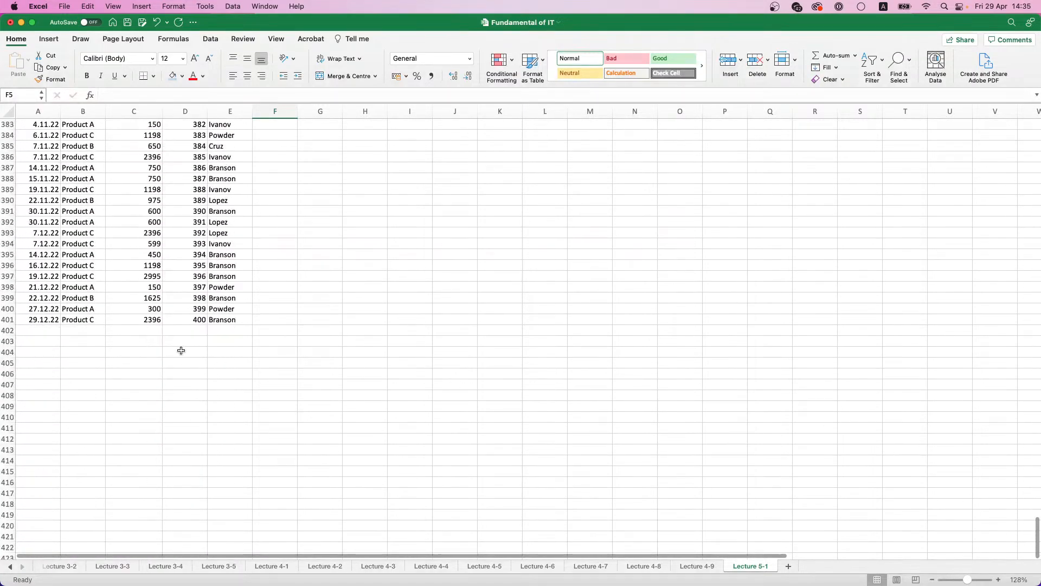
{"action": "left_click", "coordinate": [194, 320]}
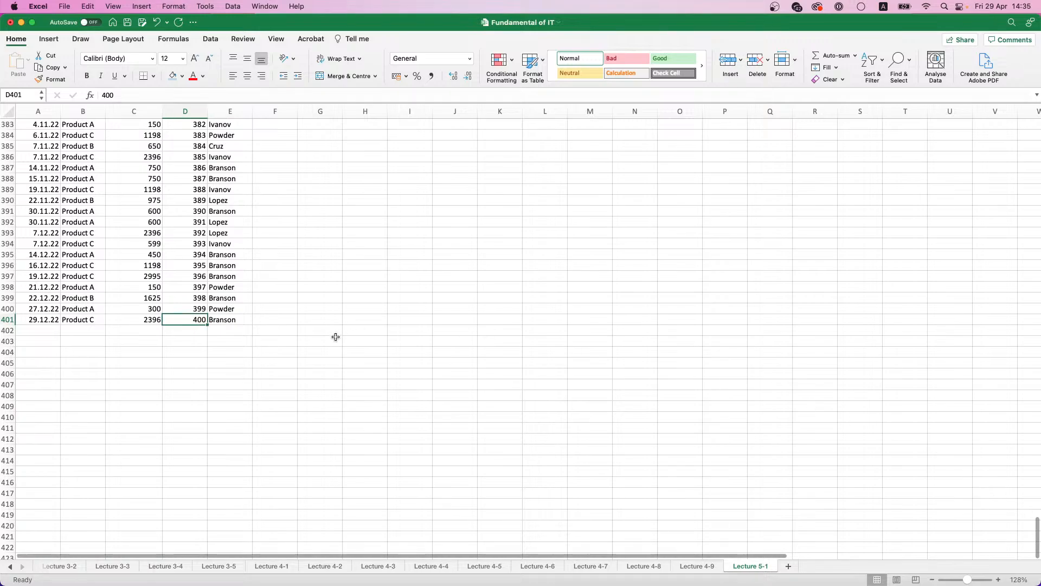
{"action": "left_click", "coordinate": [123, 316]}
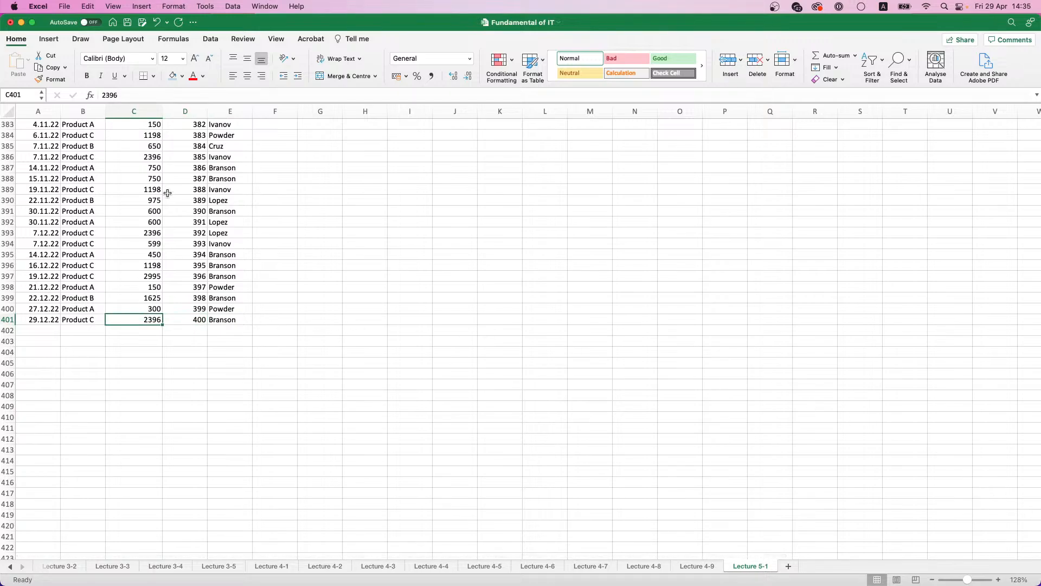
{"action": "scroll", "coordinate": [182, 253], "scroll_direction": "up", "scroll_amount": 10}
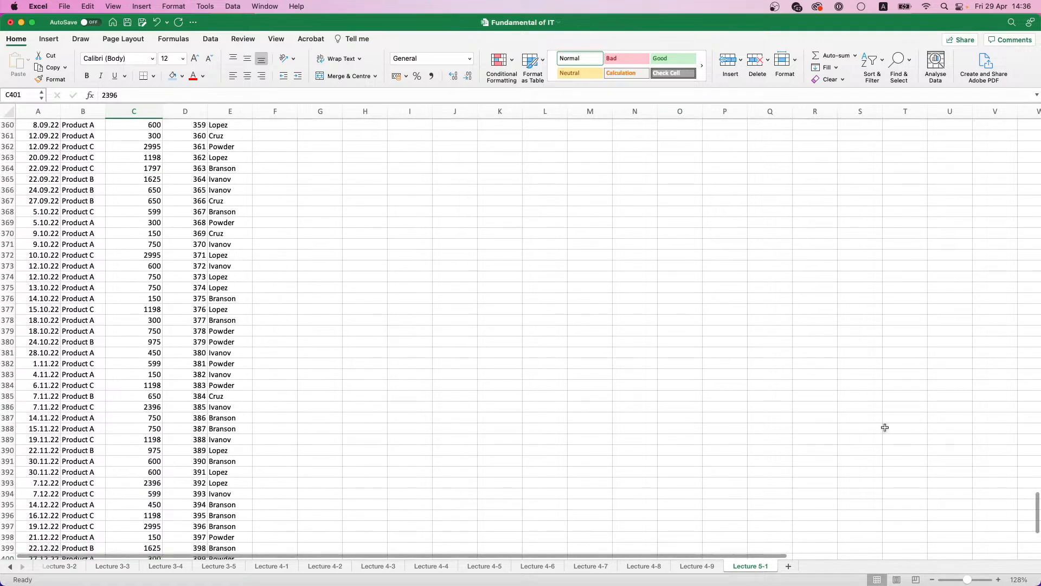
{"action": "scroll", "coordinate": [883, 428], "scroll_direction": "down", "scroll_amount": 5}
{"action": "left_click_drag", "start_coordinate": [1036, 522], "coordinate": [1037, 130]}
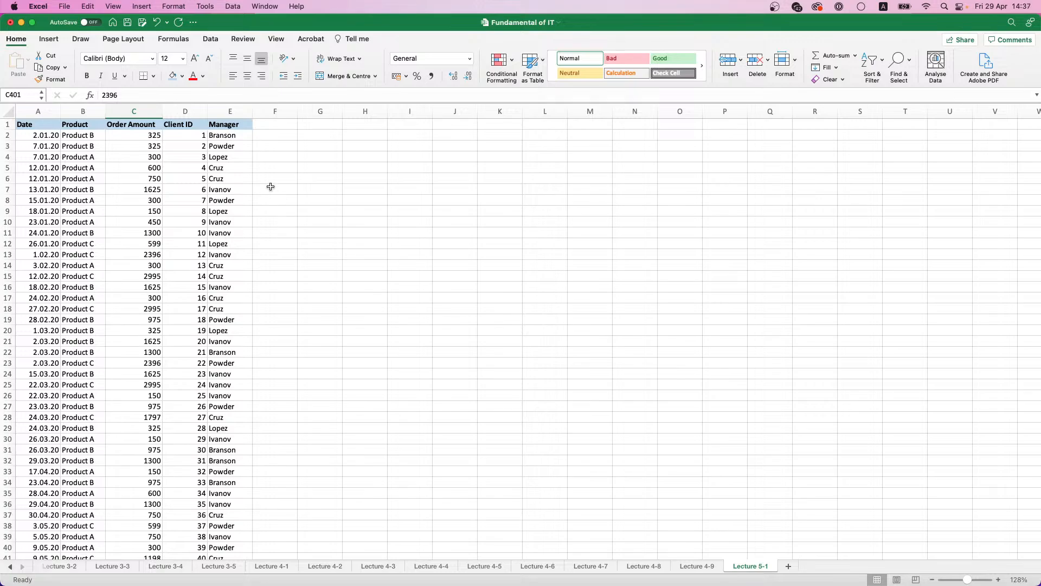
Step: Turn on filtering for the table and filter the Manager column to only the second manager in the filter list
{"action": "left_click", "coordinate": [234, 126]}
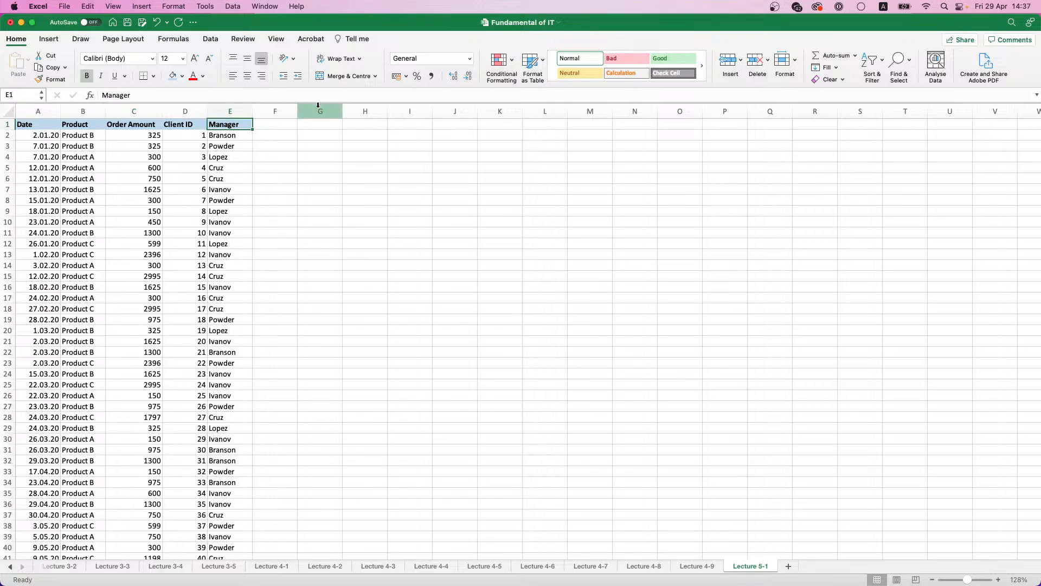
{"action": "left_click", "coordinate": [882, 63]}
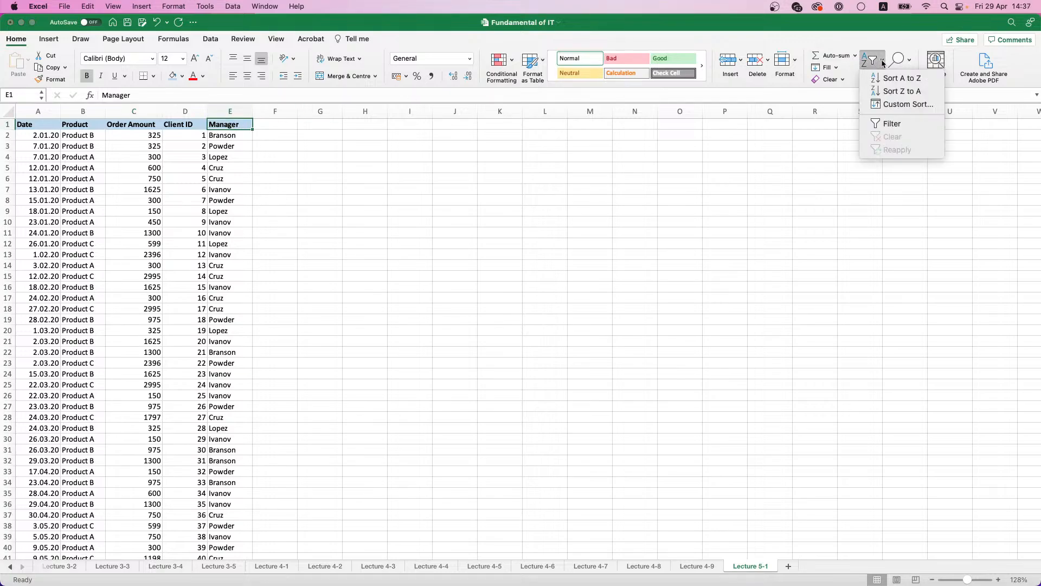
{"action": "left_click", "coordinate": [896, 125]}
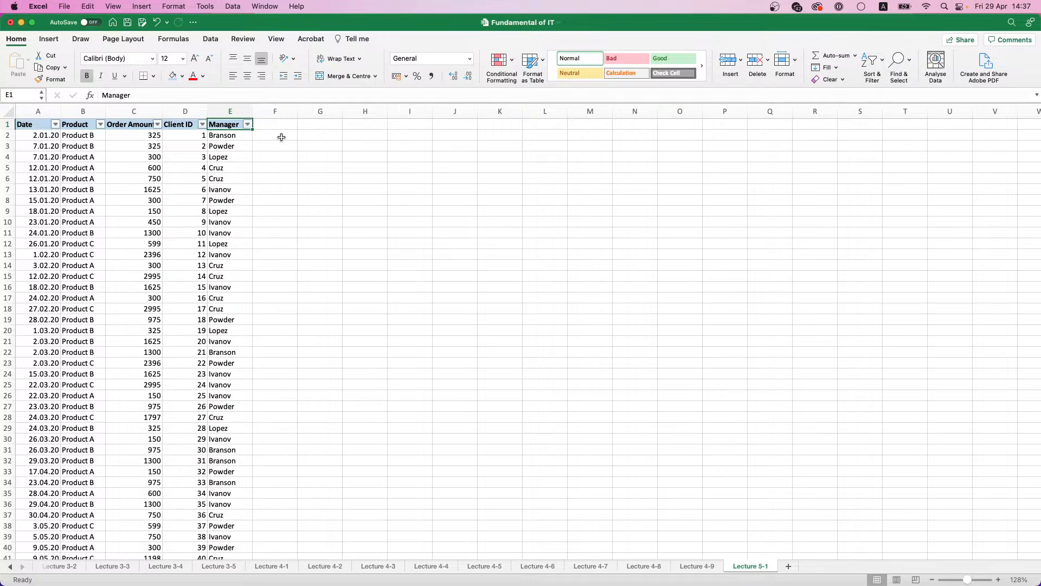
{"action": "left_click", "coordinate": [248, 124]}
{"action": "left_click", "coordinate": [283, 254]}
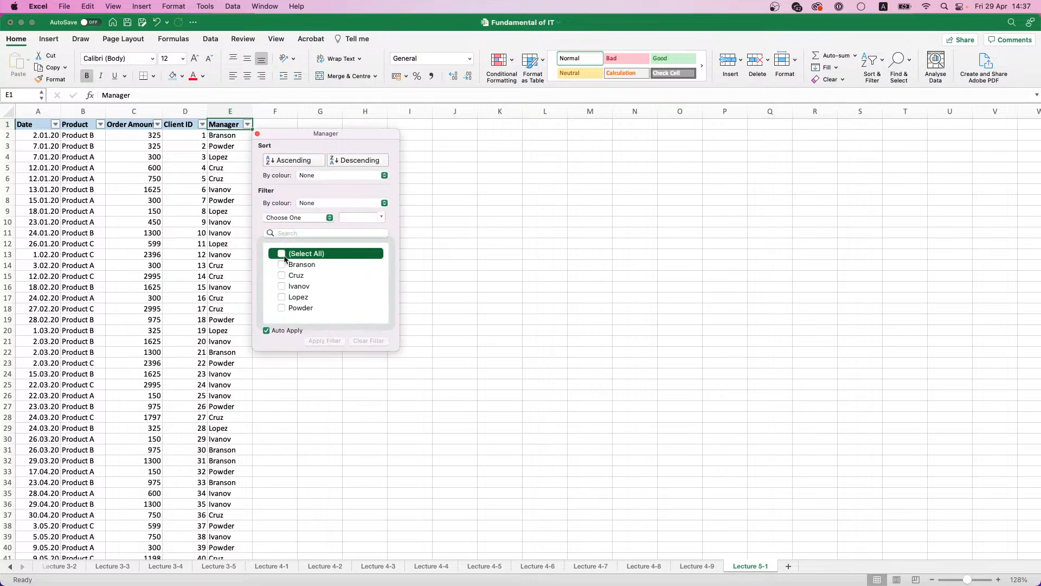
{"action": "left_click", "coordinate": [281, 276]}
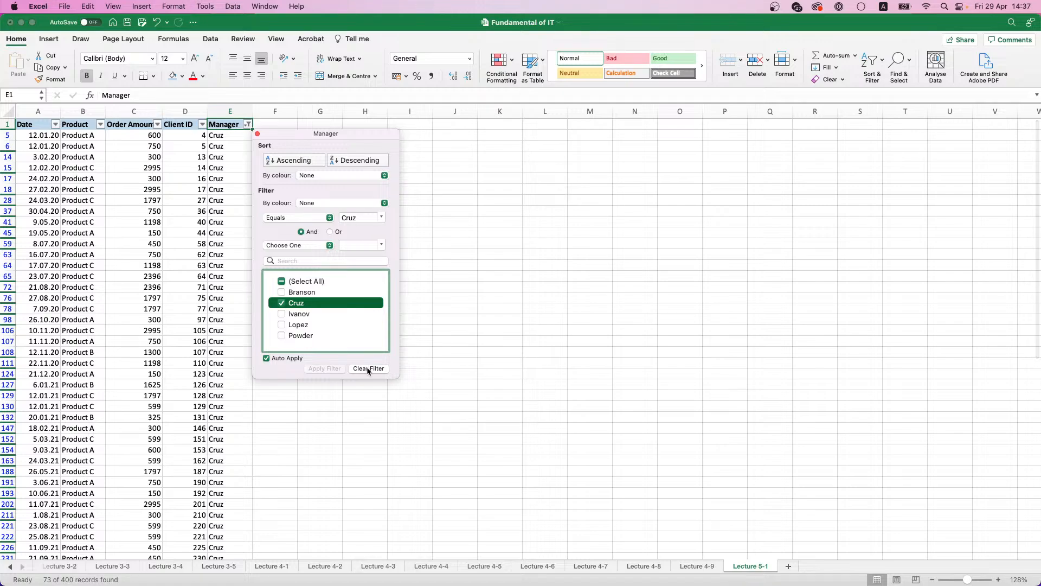
{"action": "left_click", "coordinate": [213, 356]}
Step: Sum the filtered Order Amount column in C402 with =SUM(C5:C385)
{"action": "scroll", "coordinate": [232, 175], "scroll_direction": "down", "scroll_amount": 5}
{"action": "scroll", "coordinate": [231, 179], "scroll_direction": "down", "scroll_amount": 5}
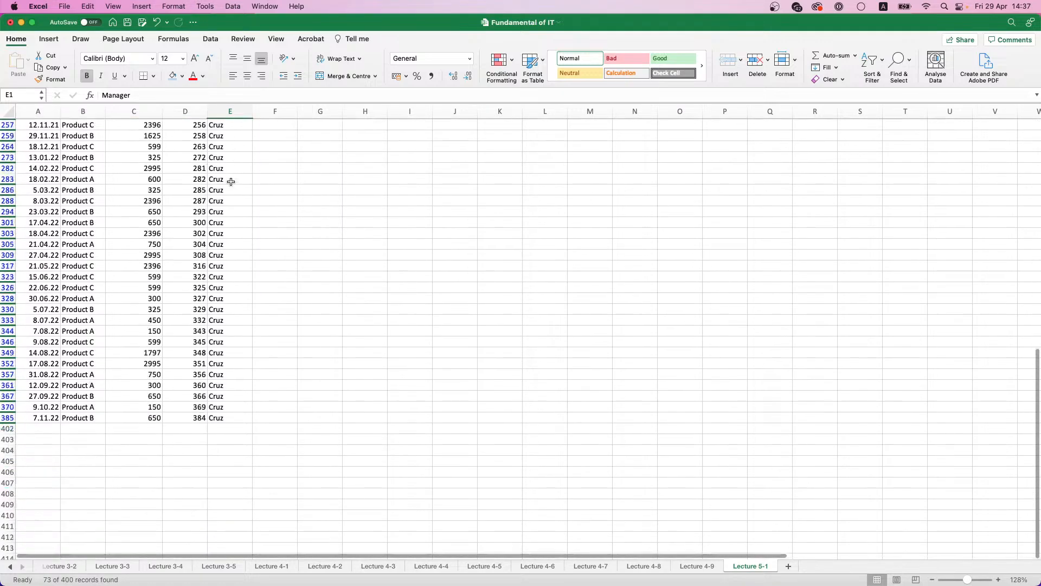
{"action": "scroll", "coordinate": [215, 288], "scroll_direction": "up", "scroll_amount": 10}
{"action": "scroll", "coordinate": [215, 286], "scroll_direction": "down", "scroll_amount": 10}
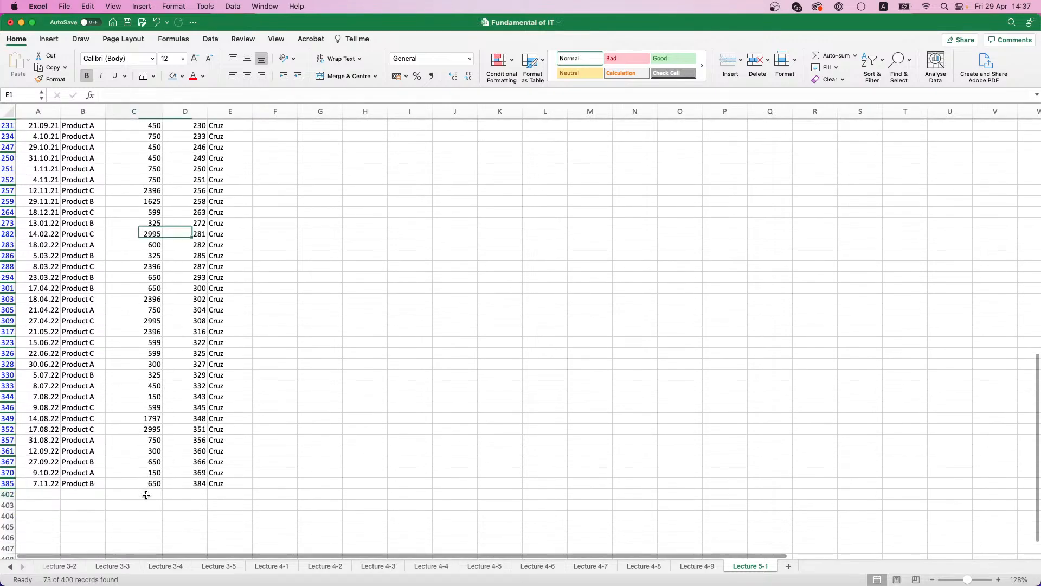
{"action": "left_click", "coordinate": [144, 493]}
{"action": "type", "text": "="}
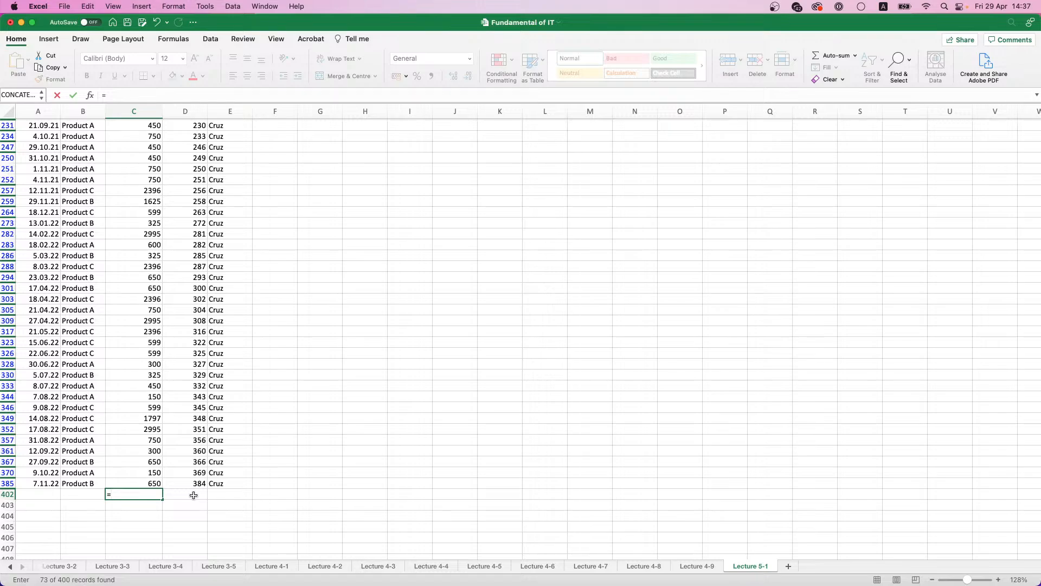
{"action": "type", "text": "SUM("}
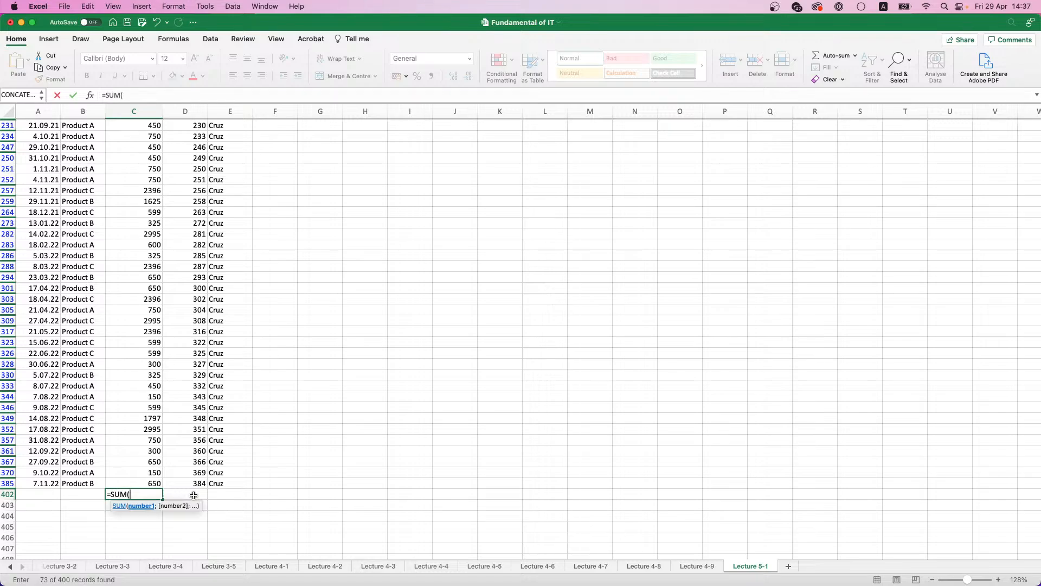
{"action": "key", "text": "Up"}
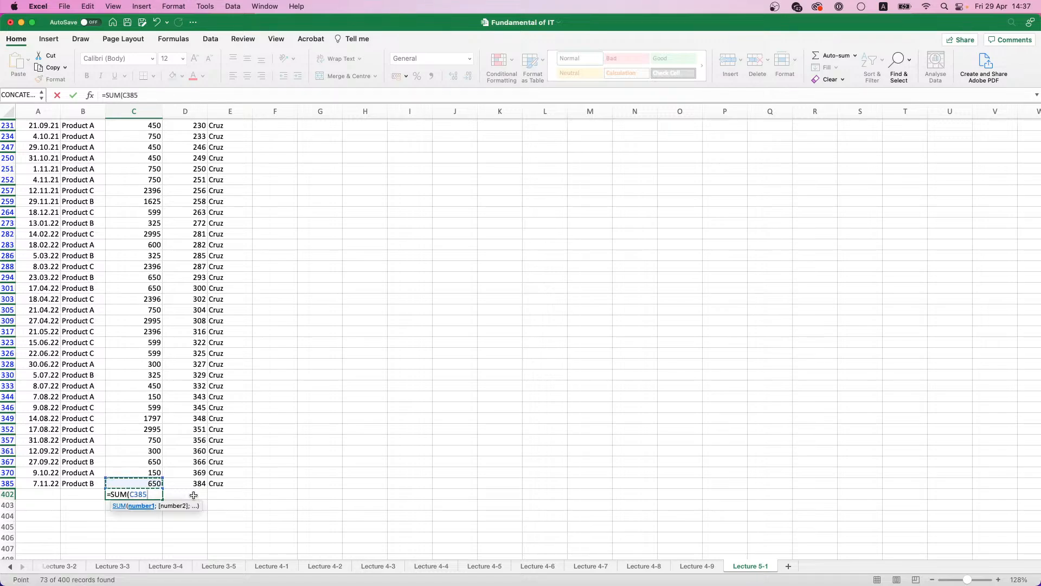
{"action": "key", "text": "ctrl+shift+Up"}
{"action": "key", "text": "Return"}
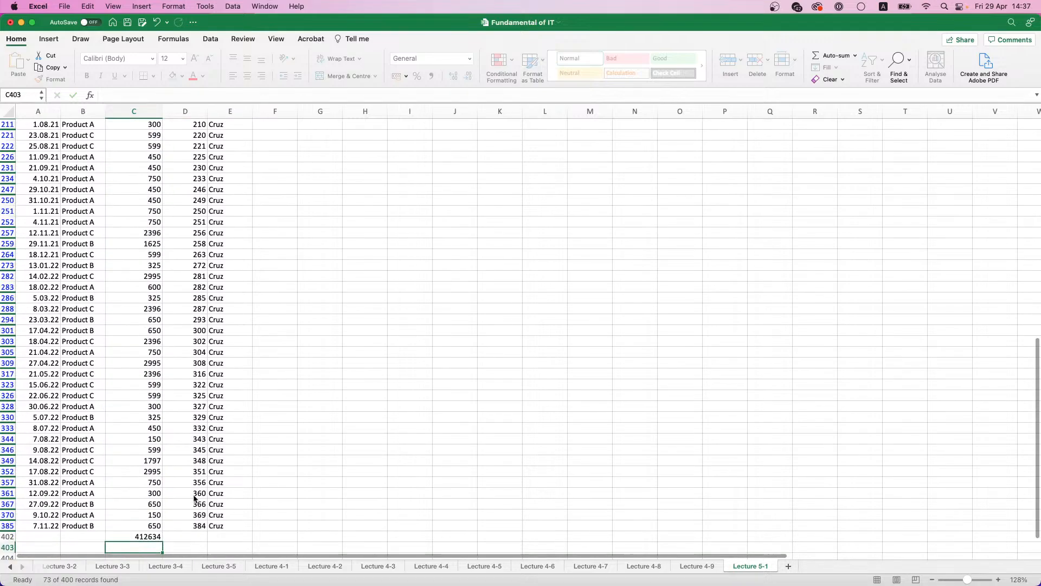
{"action": "left_click", "coordinate": [151, 541]}
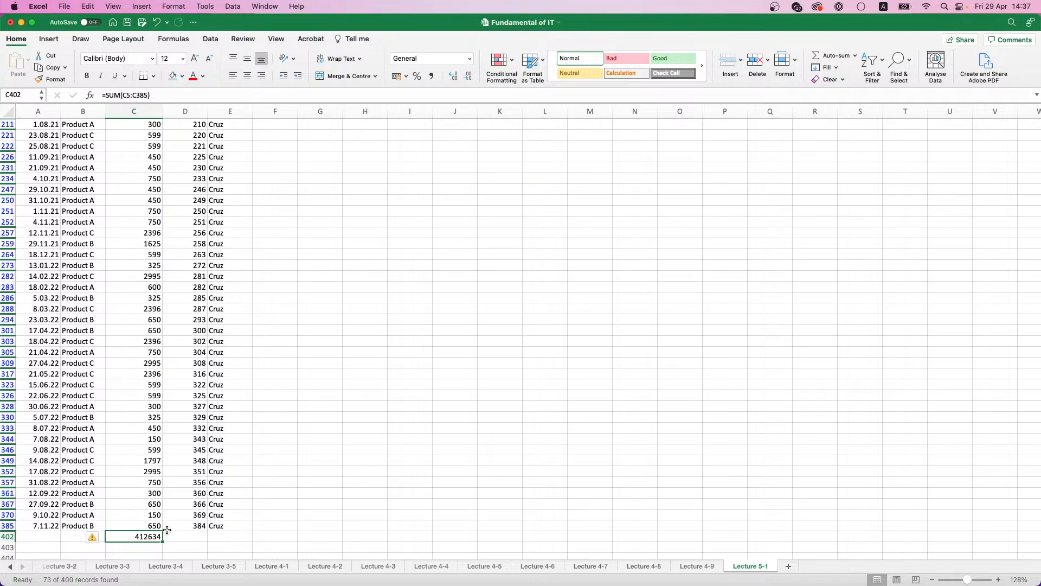
{"action": "key", "text": "Delete"}
{"action": "scroll", "coordinate": [225, 168], "scroll_direction": "up", "scroll_amount": 9}
{"action": "scroll", "coordinate": [225, 168], "scroll_direction": "up", "scroll_amount": 5}
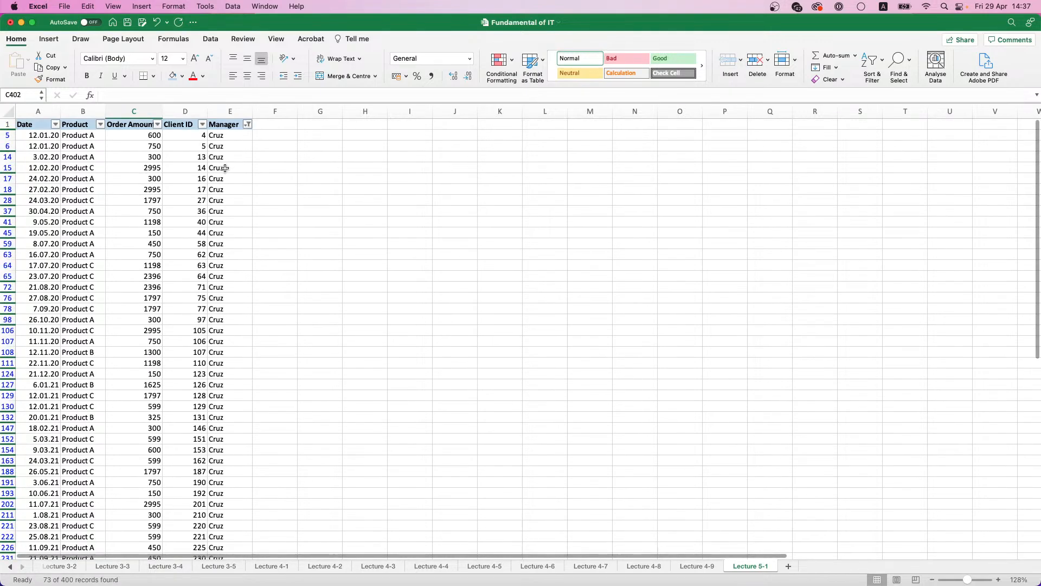
{"action": "scroll", "coordinate": [225, 135], "scroll_direction": "down", "scroll_amount": 2}
{"action": "scroll", "coordinate": [225, 135], "scroll_direction": "down", "scroll_amount": 3}
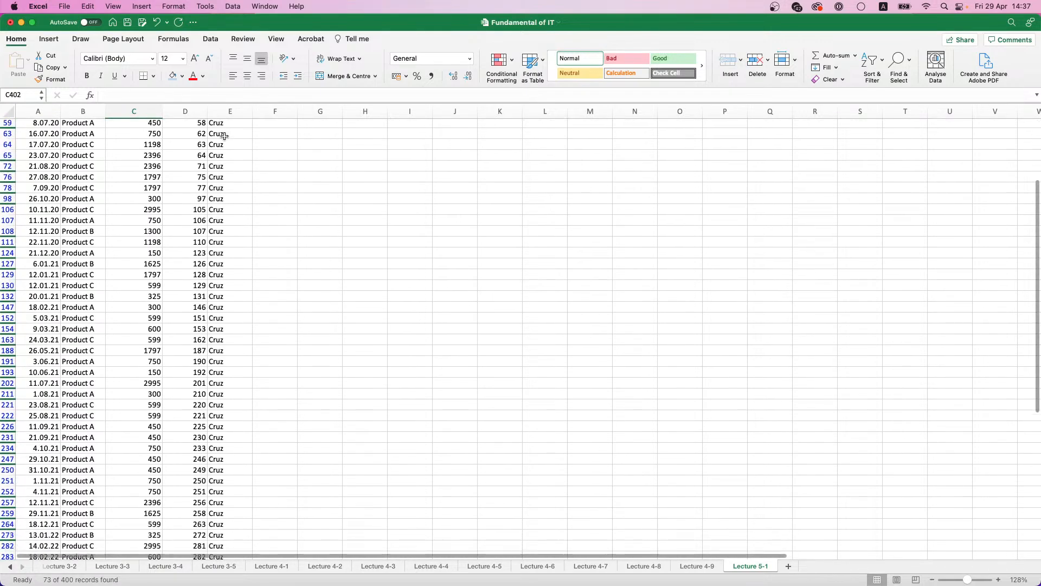
{"action": "key", "text": "cmd+z"}
Step: Copy the Order Amount total from C402 into G6 as values only
{"action": "key", "text": "cmd+c"}
{"action": "left_click", "coordinate": [365, 178]}
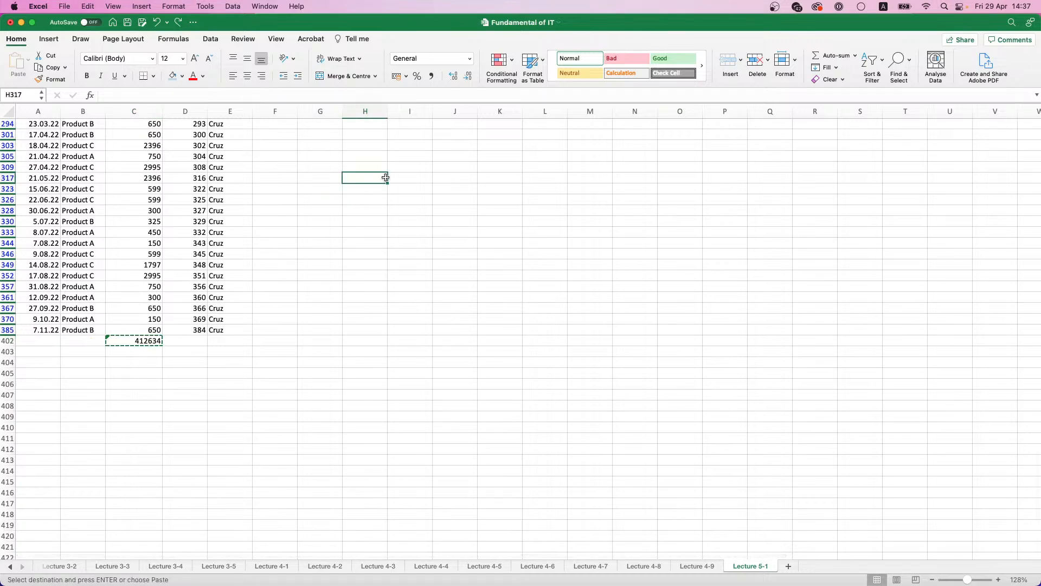
{"action": "scroll", "coordinate": [365, 179], "scroll_direction": "up", "scroll_amount": 15}
{"action": "left_click", "coordinate": [313, 145]}
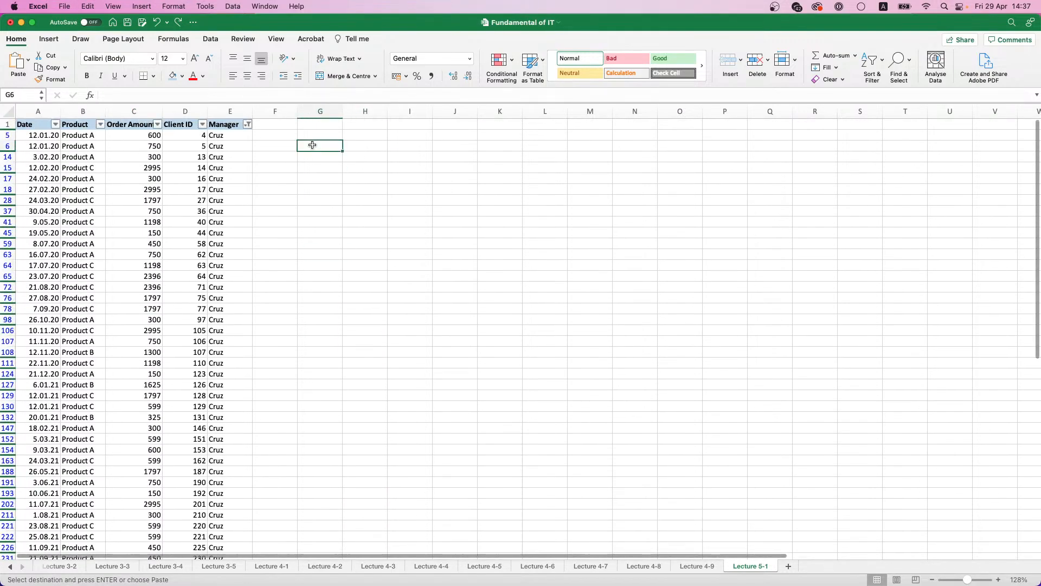
{"action": "key", "text": "cmd+v"}
{"action": "left_click", "coordinate": [350, 160]}
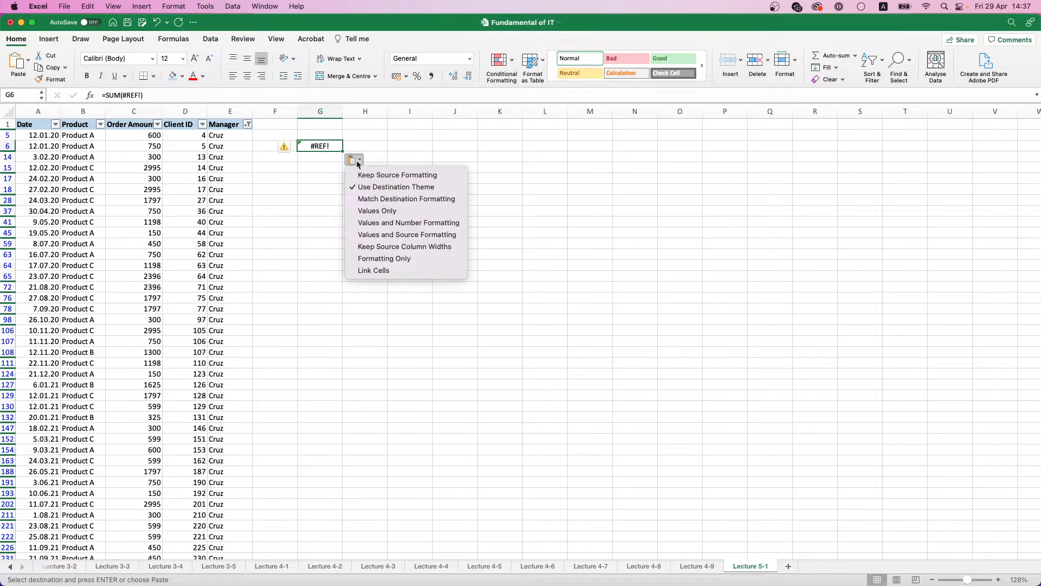
{"action": "left_click", "coordinate": [374, 211]}
Step: Delete the total formula in C402 under the filtered Order Amount column
{"action": "scroll", "coordinate": [208, 254], "scroll_direction": "down", "scroll_amount": 20}
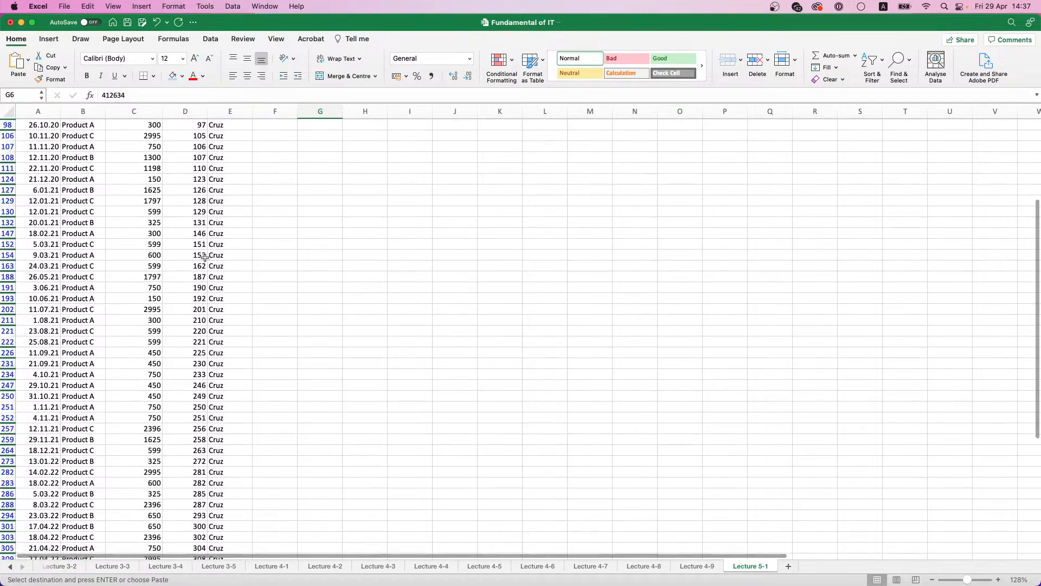
{"action": "left_click", "coordinate": [154, 415]}
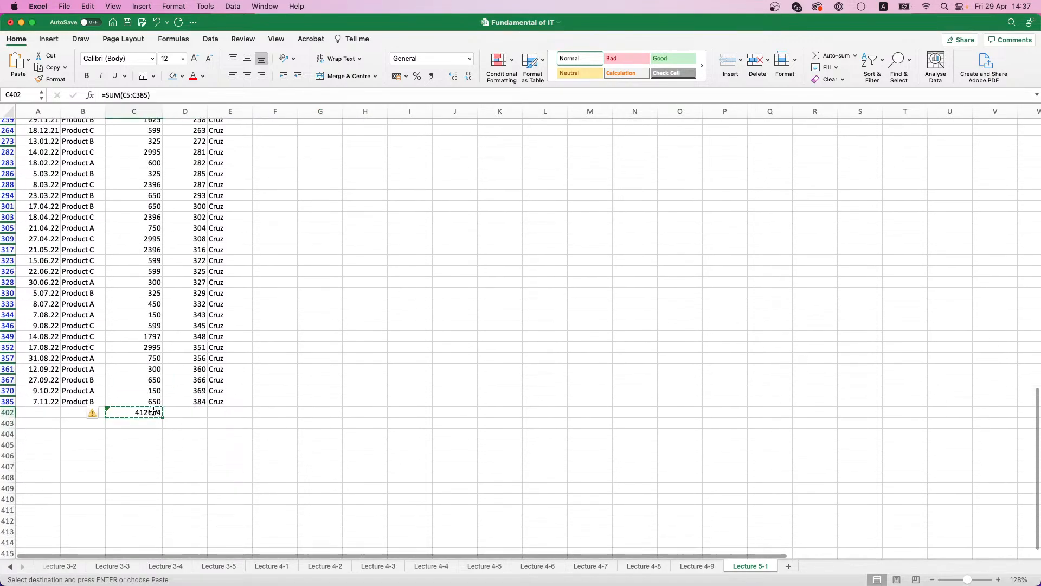
{"action": "key", "text": "Delete"}
{"action": "scroll", "coordinate": [147, 208], "scroll_direction": "up", "scroll_amount": 5}
{"action": "scroll", "coordinate": [148, 208], "scroll_direction": "up", "scroll_amount": 15}
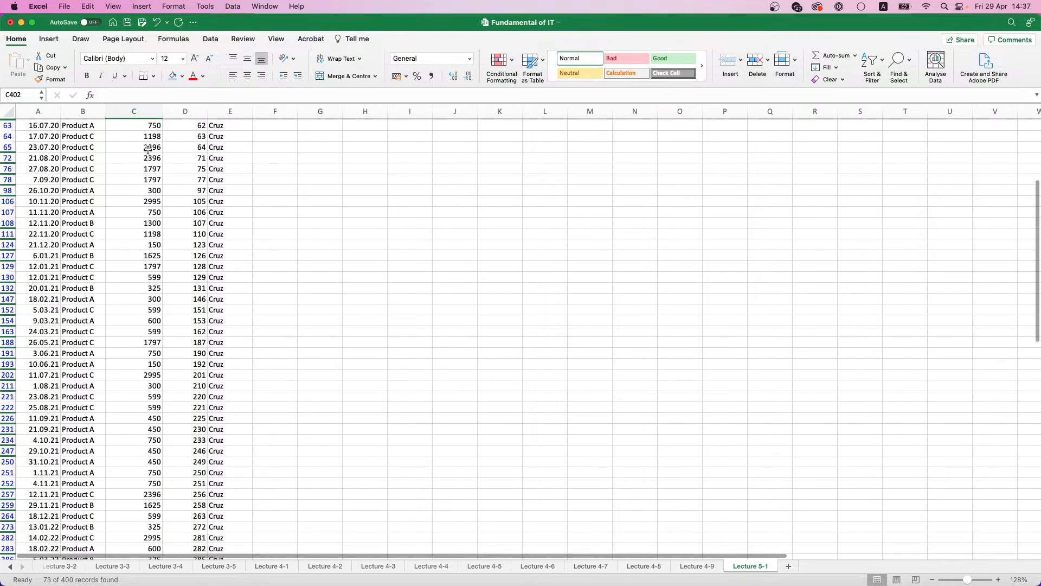
Step: Clear the Manager filter to show all rows of the sales table again
{"action": "left_click", "coordinate": [184, 135]}
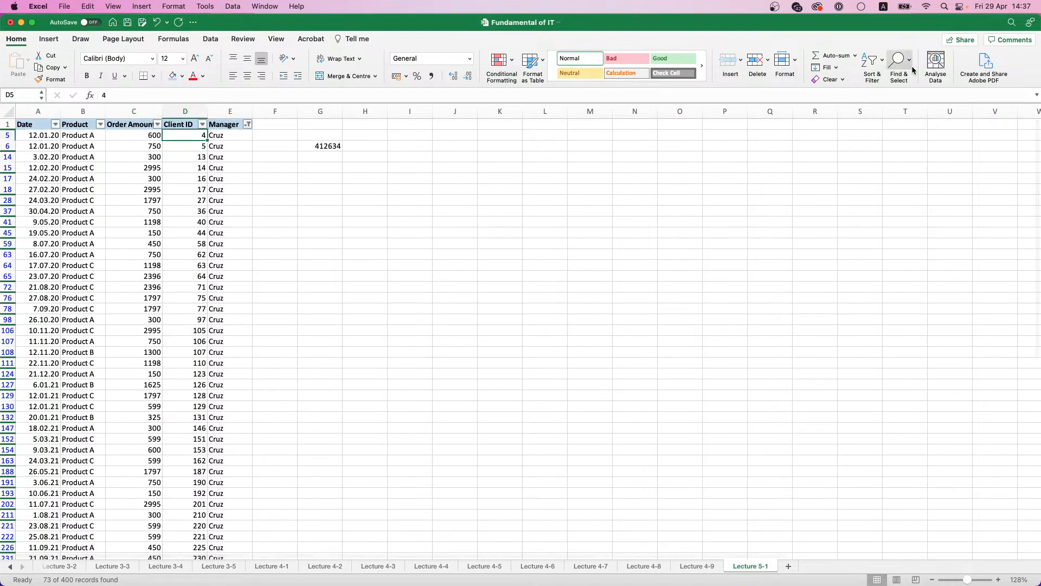
{"action": "left_click", "coordinate": [882, 64]}
{"action": "left_click", "coordinate": [892, 137]}
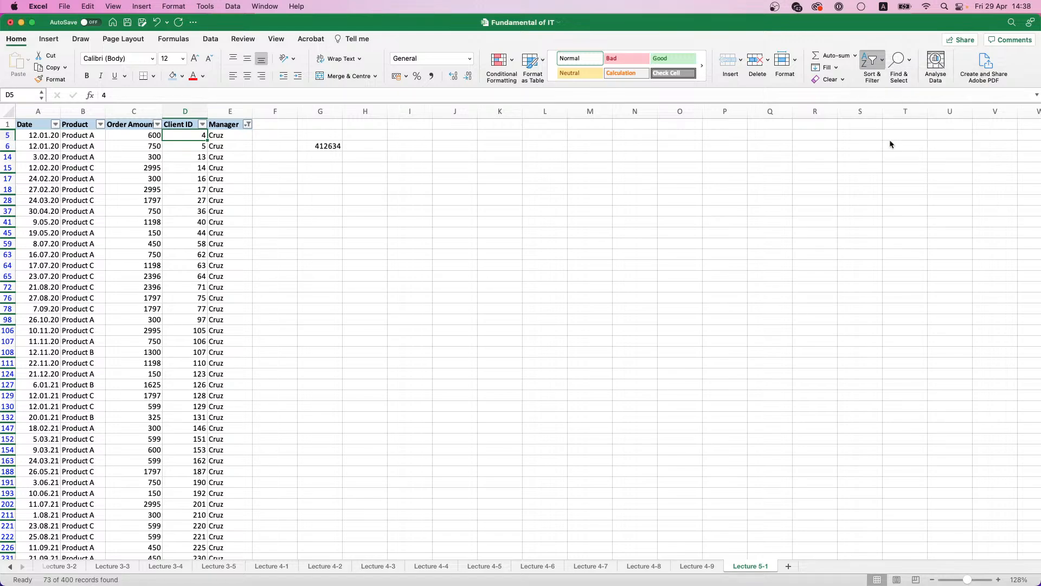
Step: Sum the full unfiltered Order Amount column in C402 with =SUM(C2:C401) and select the result for comparison
{"action": "scroll", "coordinate": [166, 195], "scroll_direction": "down", "scroll_amount": 10}
{"action": "left_click", "coordinate": [167, 221]}
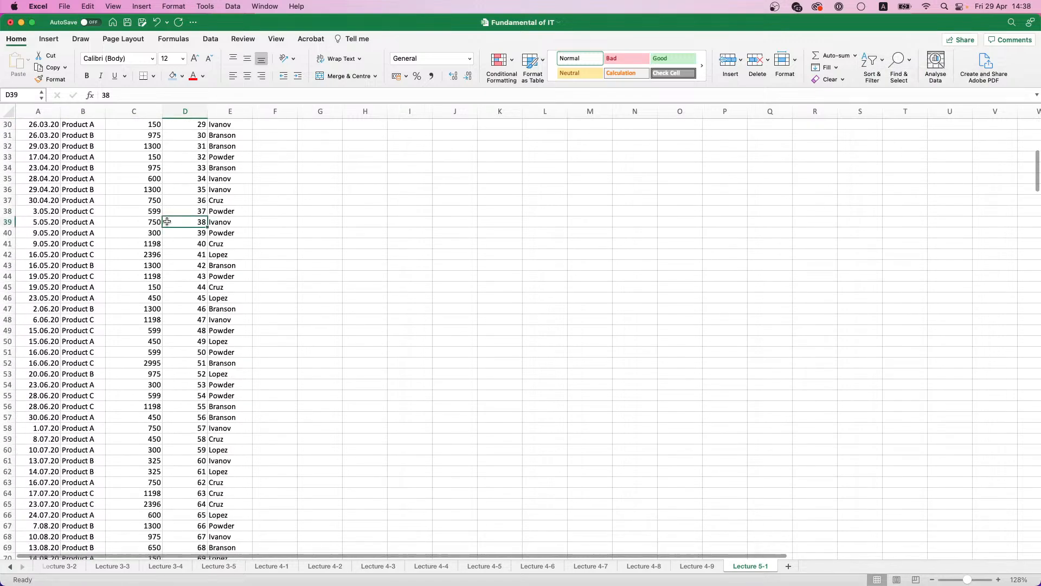
{"action": "key", "text": "super+Down"}
{"action": "scroll", "coordinate": [238, 298], "scroll_direction": "down", "scroll_amount": 4}
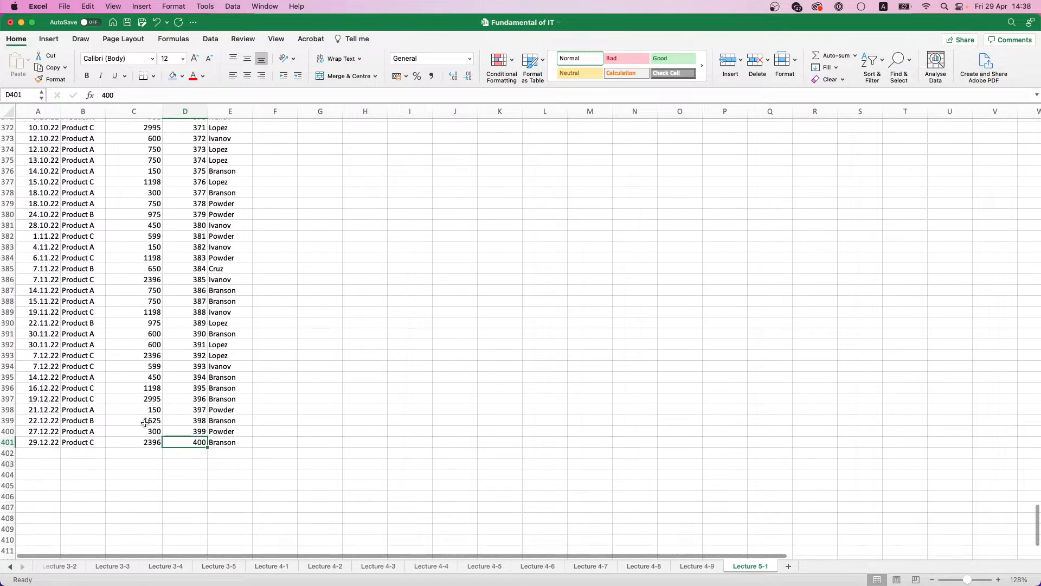
{"action": "left_click", "coordinate": [152, 452]}
{"action": "type", "text": "="}
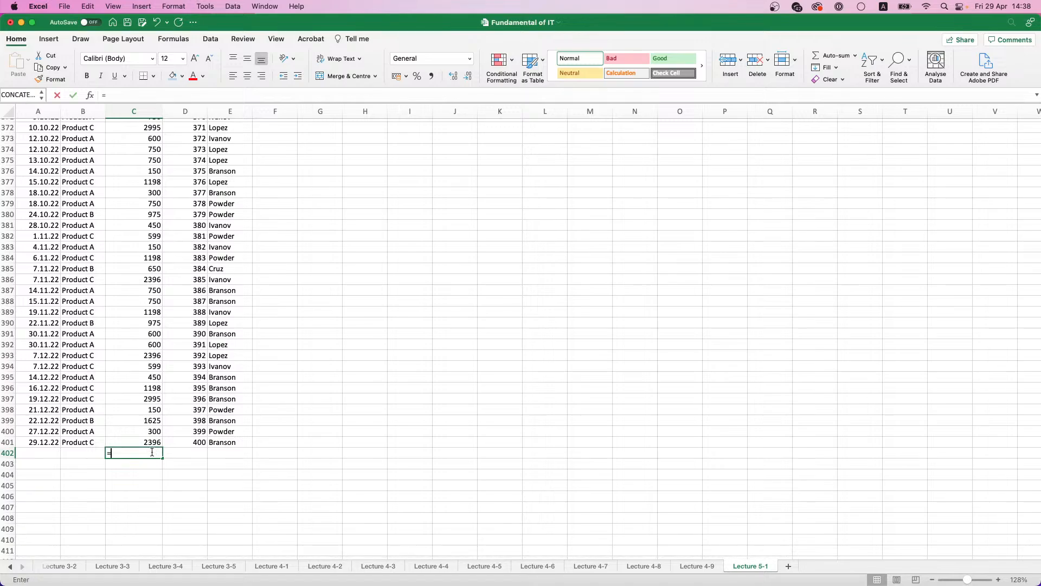
{"action": "type", "text": "SUM("}
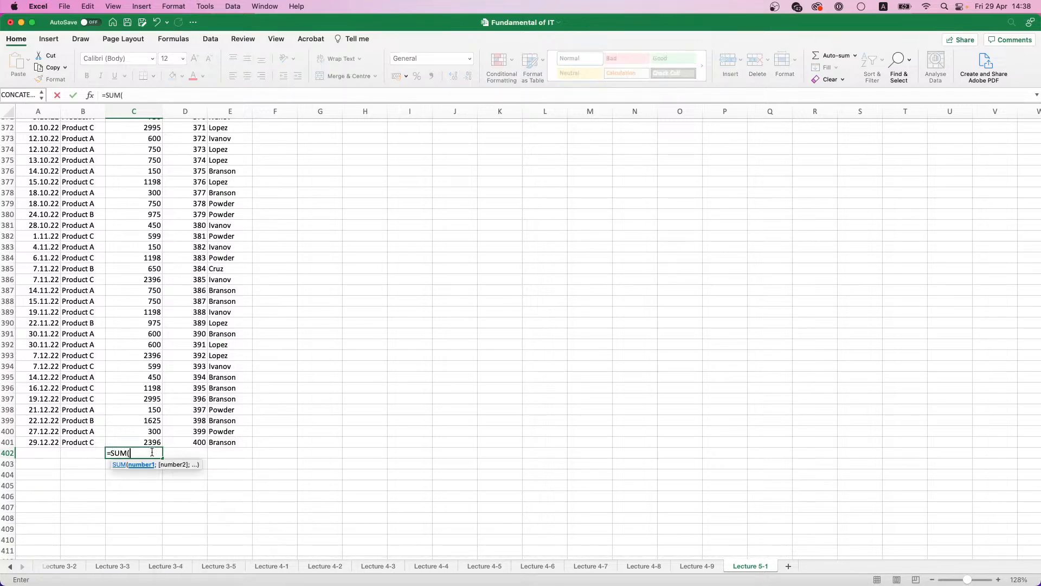
{"action": "left_click", "coordinate": [154, 442]}
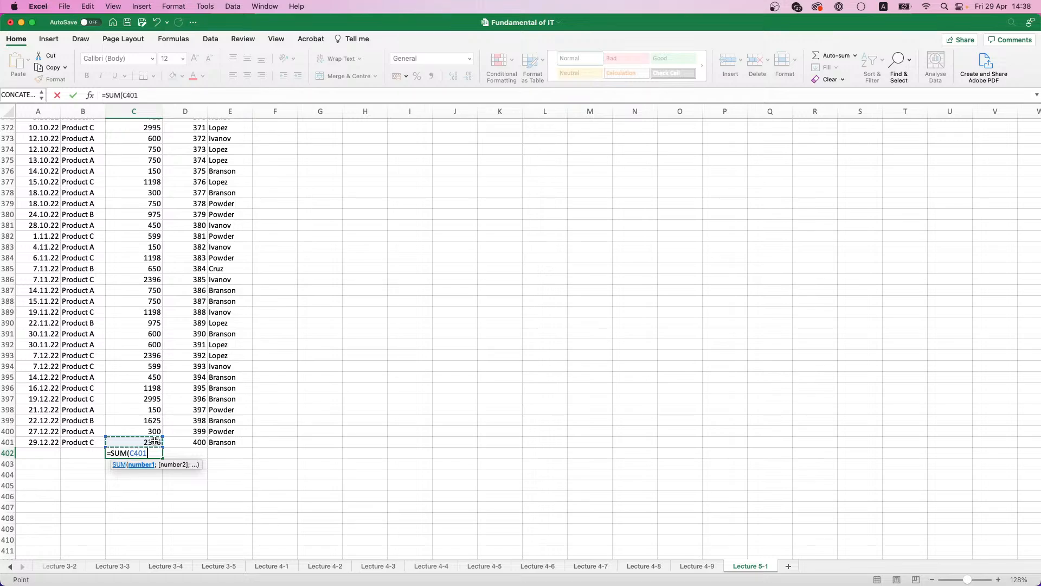
{"action": "key", "text": "super+shift+Up"}
{"action": "key", "text": "Return"}
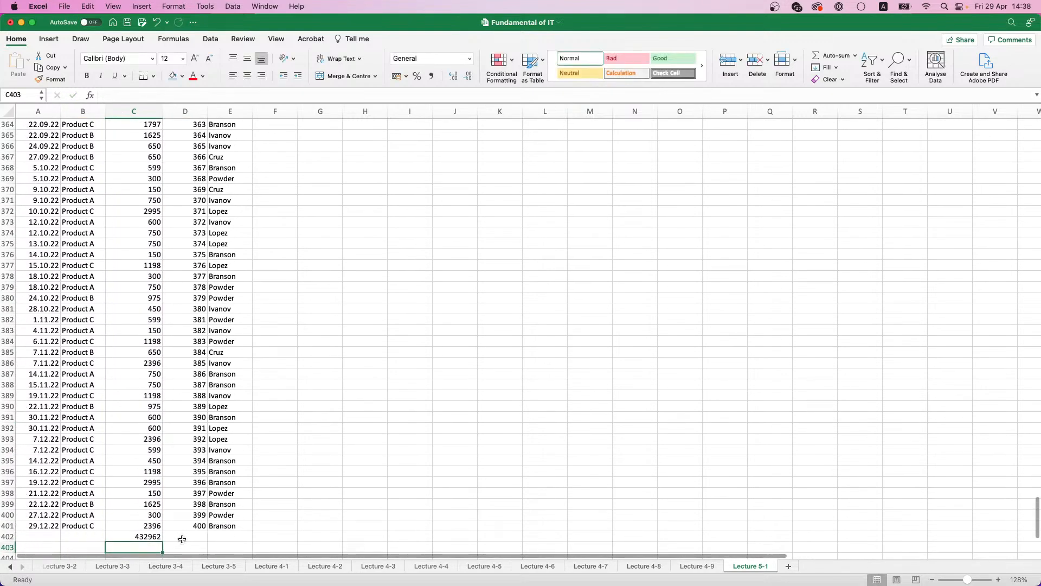
{"action": "left_click", "coordinate": [153, 537]}
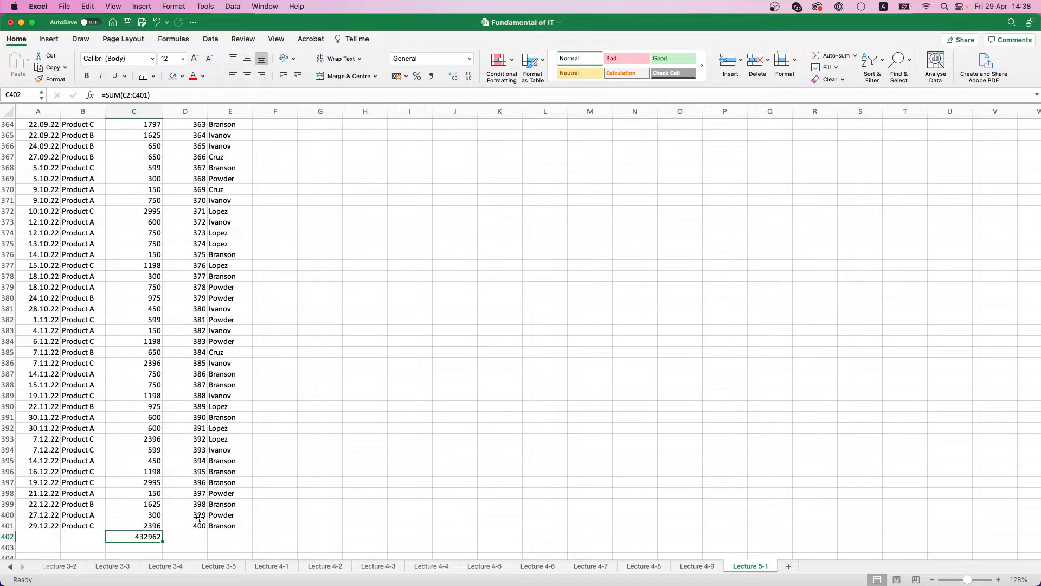
Step: Delete the pasted total in G6 and the Order Amount sum in C402
{"action": "key", "text": "super+Up"}
{"action": "left_click", "coordinate": [328, 178]}
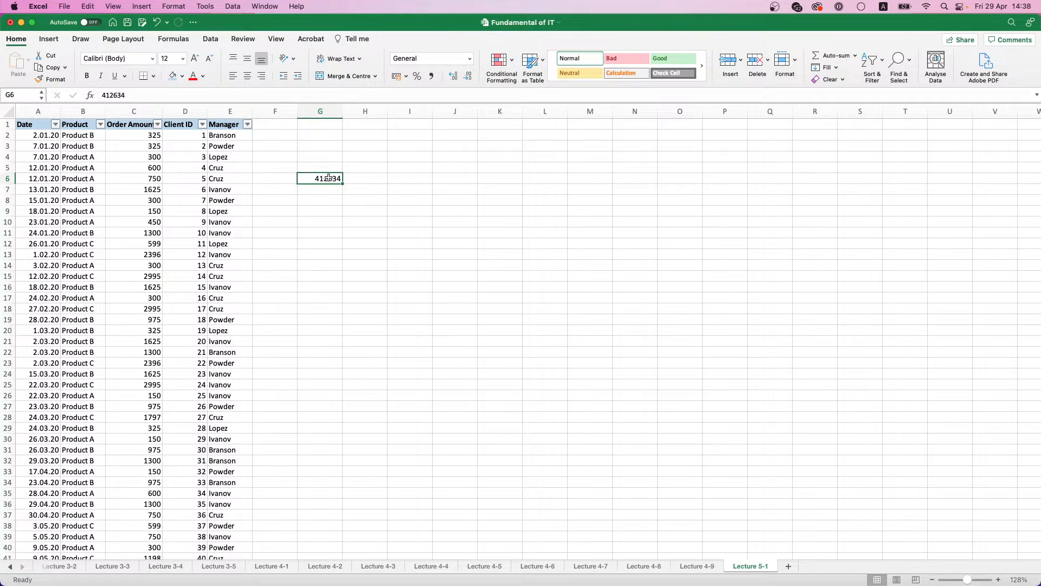
{"action": "key", "text": "Delete"}
{"action": "scroll", "coordinate": [207, 204], "scroll_direction": "down", "scroll_amount": 10}
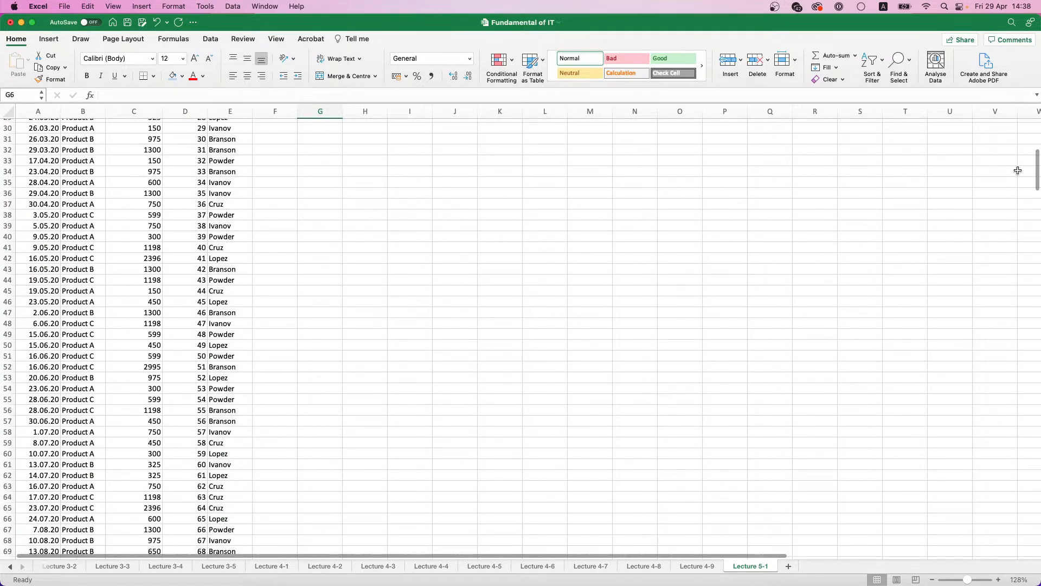
{"action": "left_click_drag", "start_coordinate": [1037, 174], "coordinate": [1029, 528]}
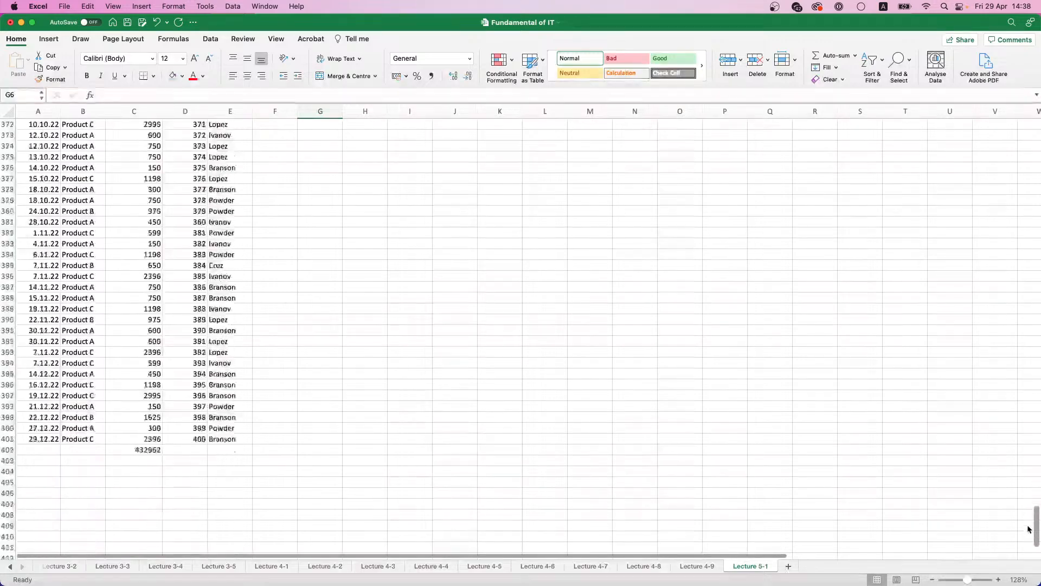
{"action": "left_click", "coordinate": [136, 332]}
{"action": "key", "text": "Delete"}
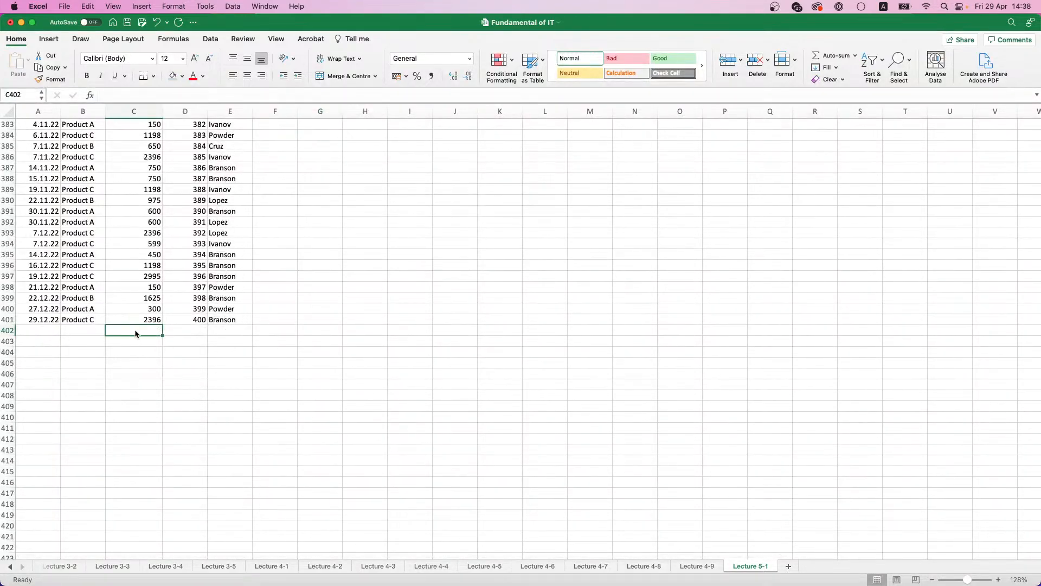
Step: Turn off filtering for the sales table
{"action": "scroll", "coordinate": [186, 331], "scroll_direction": "up", "scroll_amount": 20}
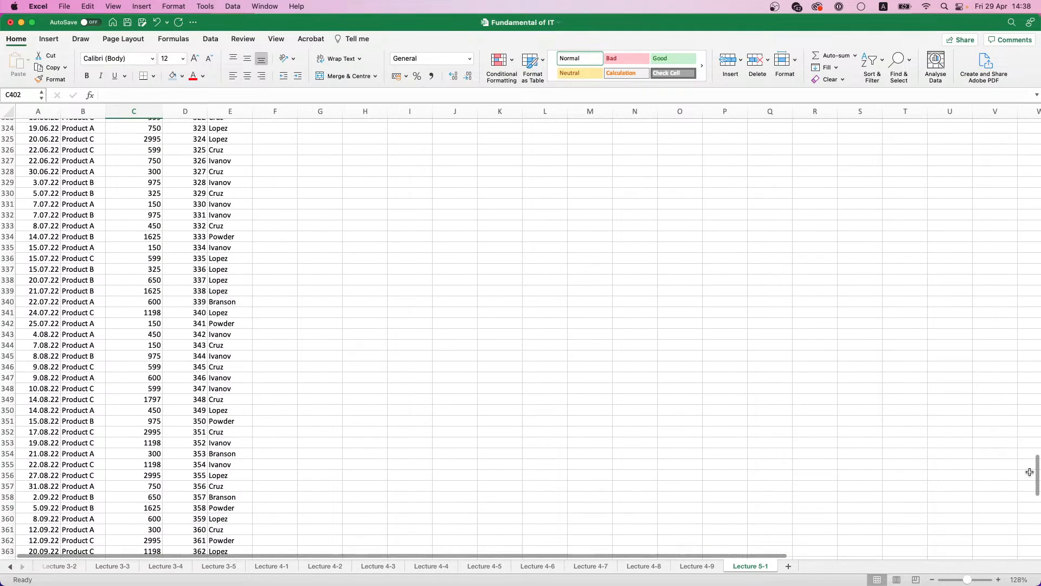
{"action": "left_click_drag", "start_coordinate": [1037, 473], "coordinate": [1037, 137]}
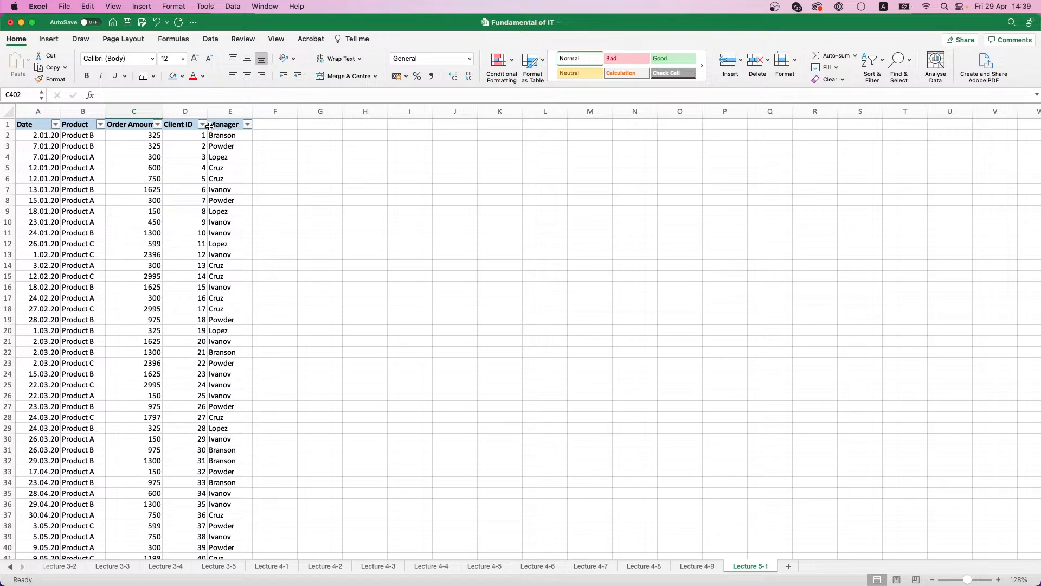
{"action": "left_click", "coordinate": [882, 63]}
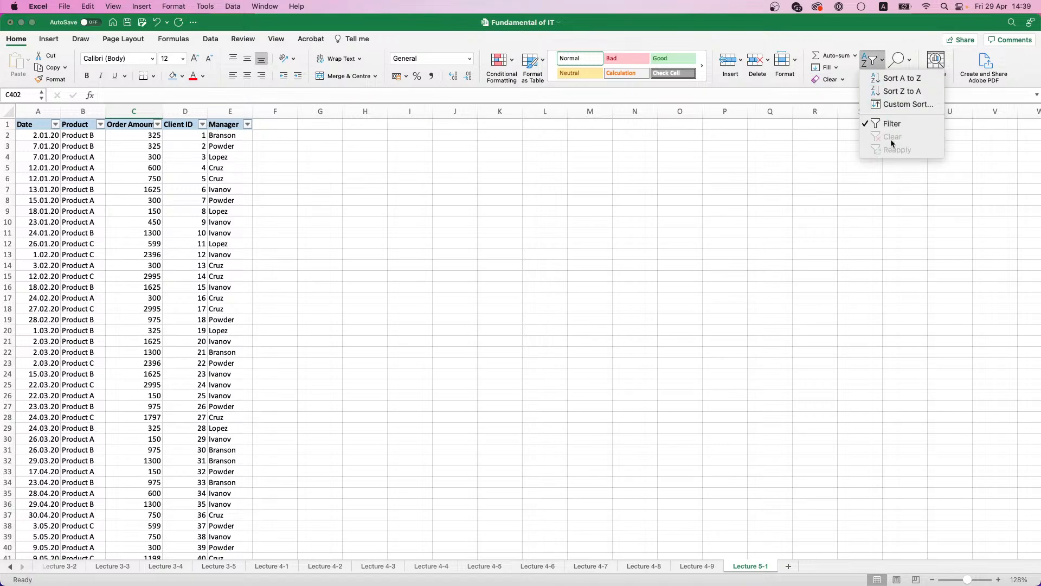
{"action": "left_click", "coordinate": [892, 124]}
Step: Examine the table's header row and its first order records, noting how each row holds one order
{"action": "left_click", "coordinate": [167, 133]}
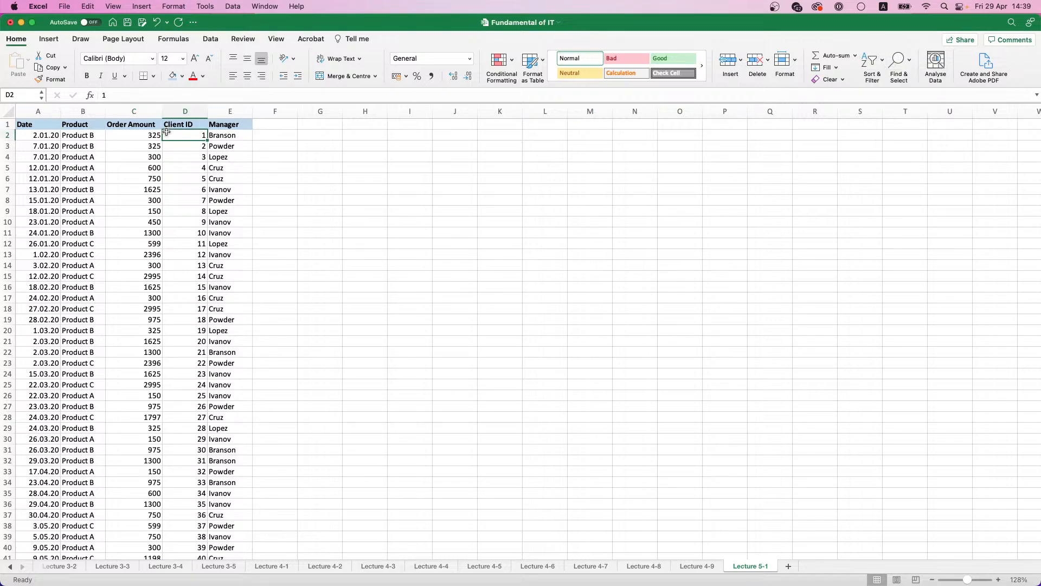
{"action": "left_click_drag", "start_coordinate": [39, 137], "coordinate": [225, 243]}
{"action": "left_click_drag", "start_coordinate": [34, 125], "coordinate": [219, 125]}
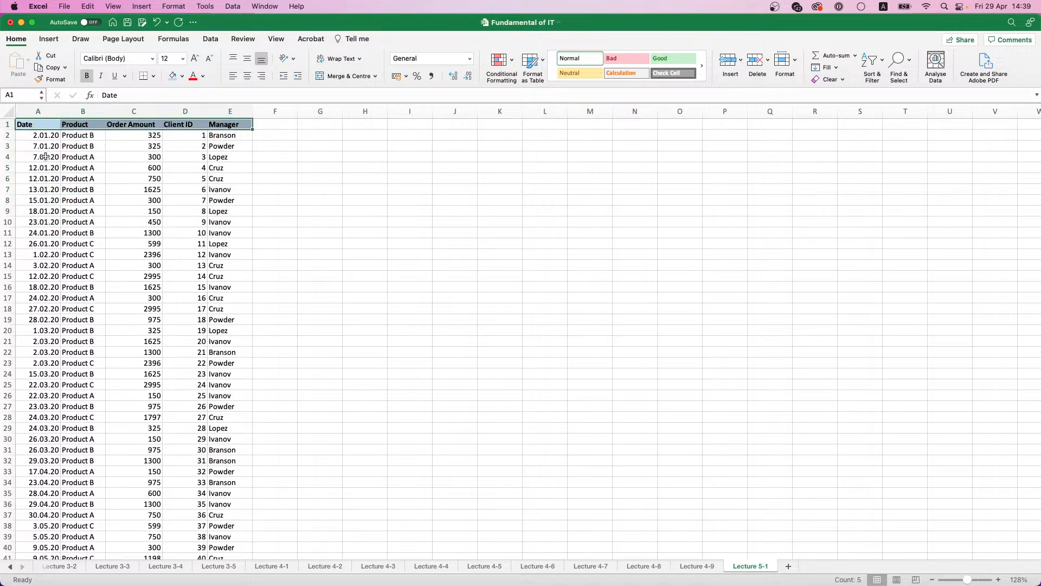
{"action": "left_click_drag", "start_coordinate": [45, 157], "coordinate": [202, 158]}
{"action": "left_click_drag", "start_coordinate": [34, 170], "coordinate": [202, 169]}
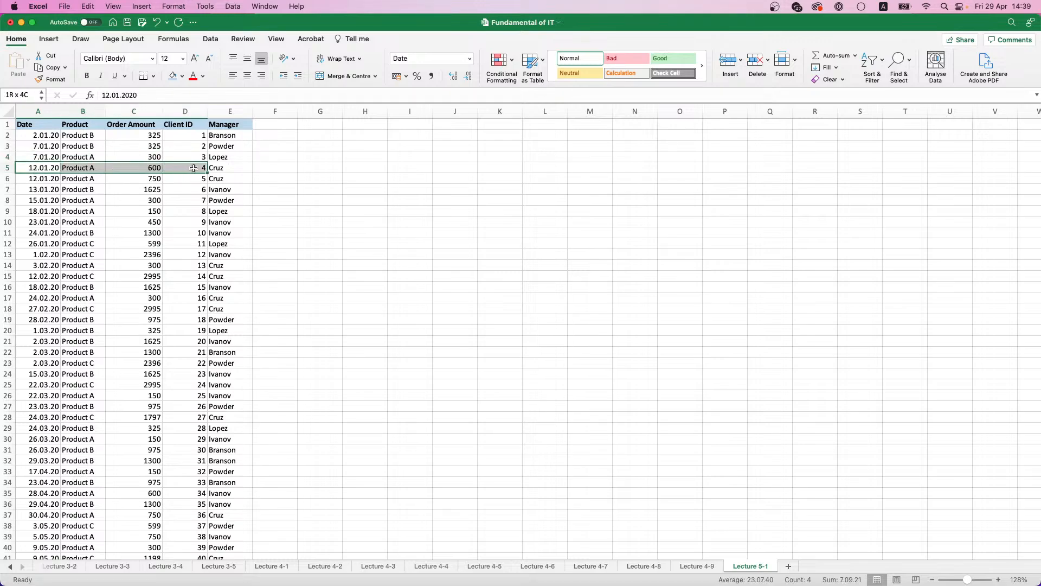
{"action": "left_click_drag", "start_coordinate": [37, 180], "coordinate": [126, 179]}
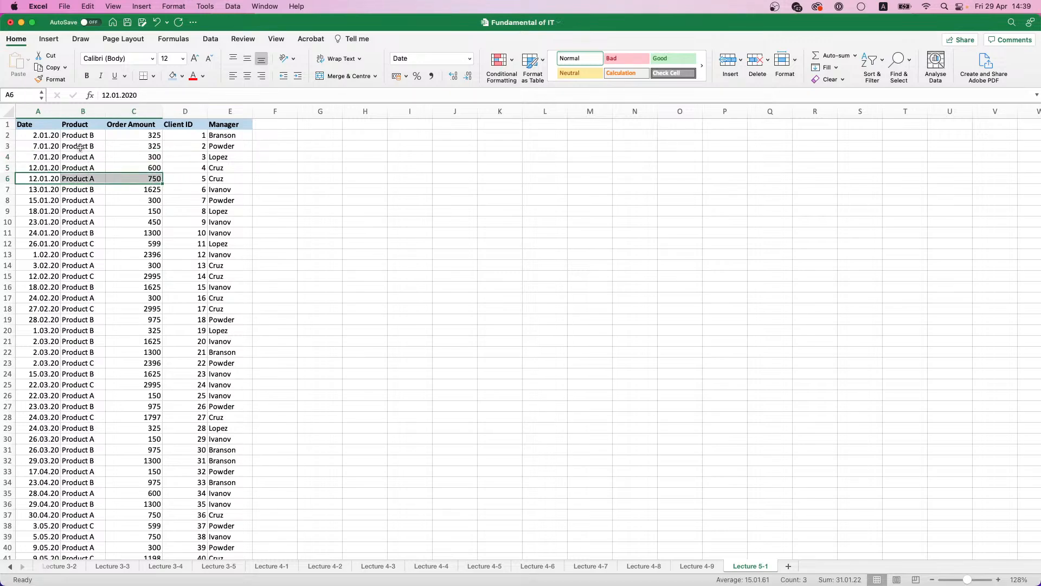
{"action": "left_click", "coordinate": [74, 125]}
{"action": "left_click", "coordinate": [79, 145]}
{"action": "left_click", "coordinate": [89, 164]}
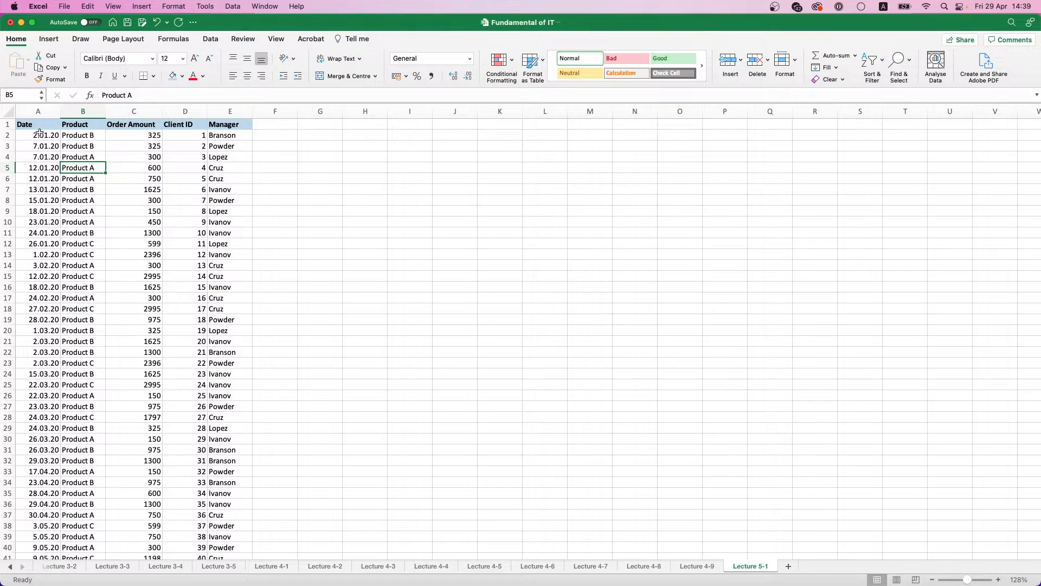
Step: Examine the Date, Product and Order Amount columns, then the upper block of order records
{"action": "left_click_drag", "start_coordinate": [39, 132], "coordinate": [38, 352]}
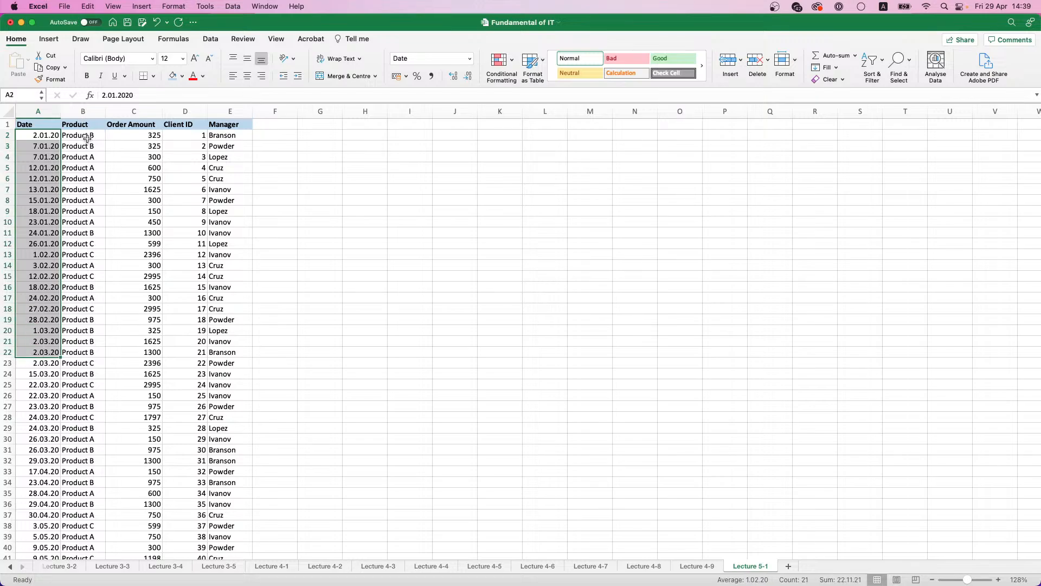
{"action": "left_click_drag", "start_coordinate": [86, 138], "coordinate": [99, 353]}
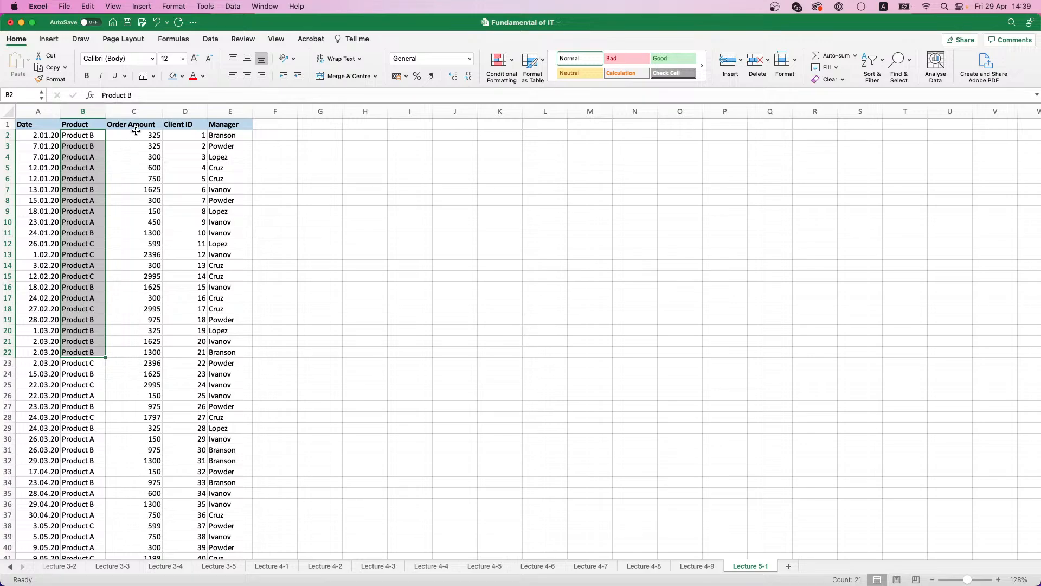
{"action": "left_click_drag", "start_coordinate": [136, 131], "coordinate": [140, 295]}
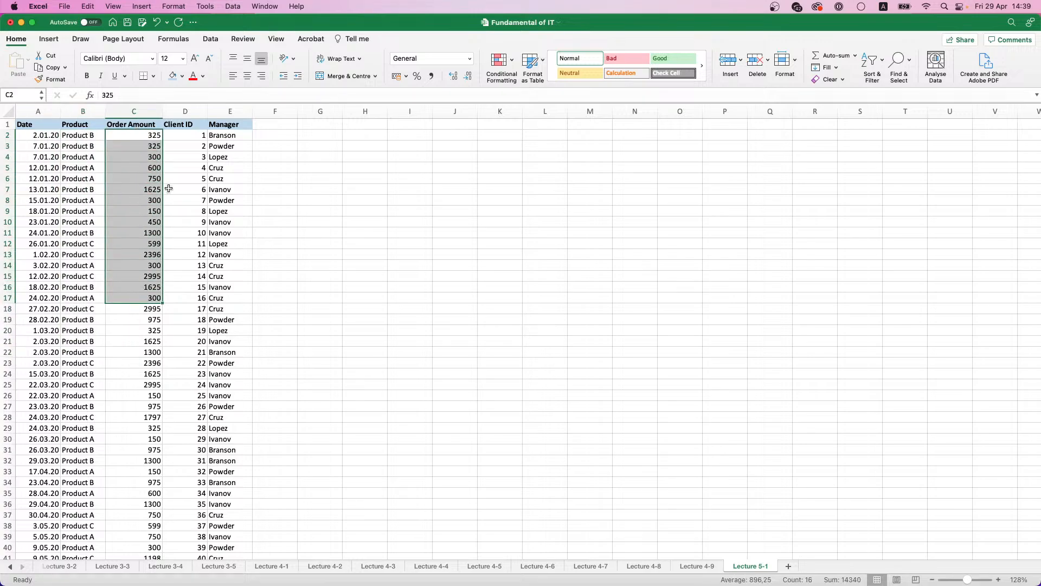
{"action": "left_click", "coordinate": [156, 191]}
{"action": "left_click_drag", "start_coordinate": [57, 133], "coordinate": [190, 223]}
{"action": "left_click", "coordinate": [214, 298]}
Step: Create a pivot table on a new worksheet from the sales table range A1:E401 on Lecture 5-1
{"action": "left_click", "coordinate": [82, 299]}
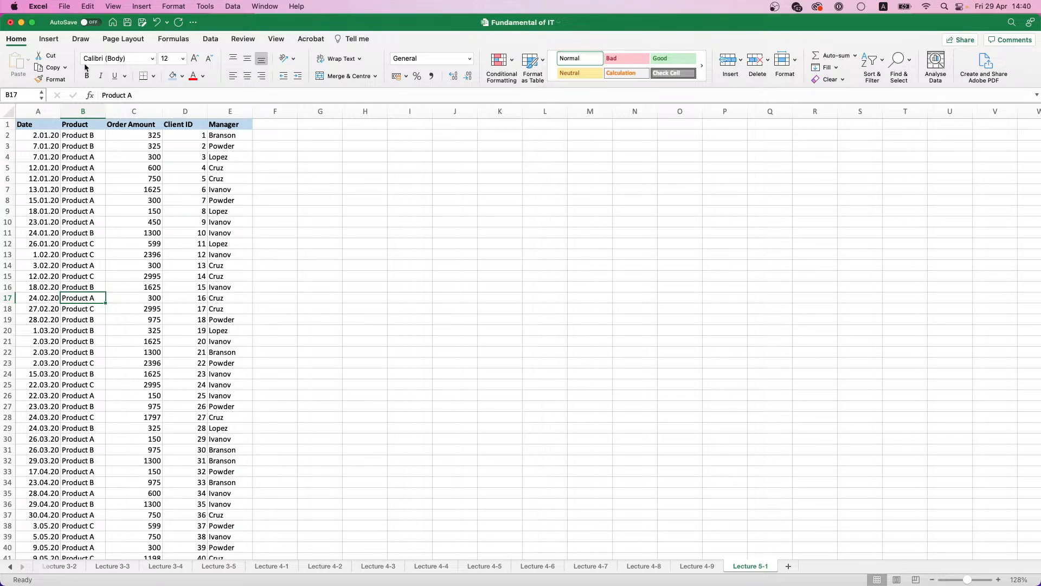
{"action": "left_click", "coordinate": [47, 40]}
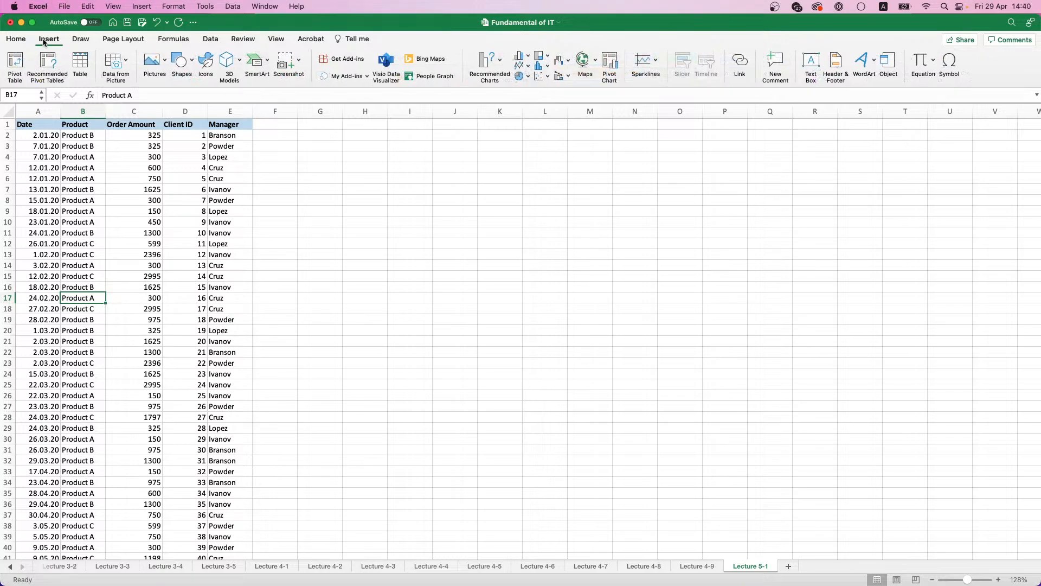
{"action": "left_click", "coordinate": [17, 72]}
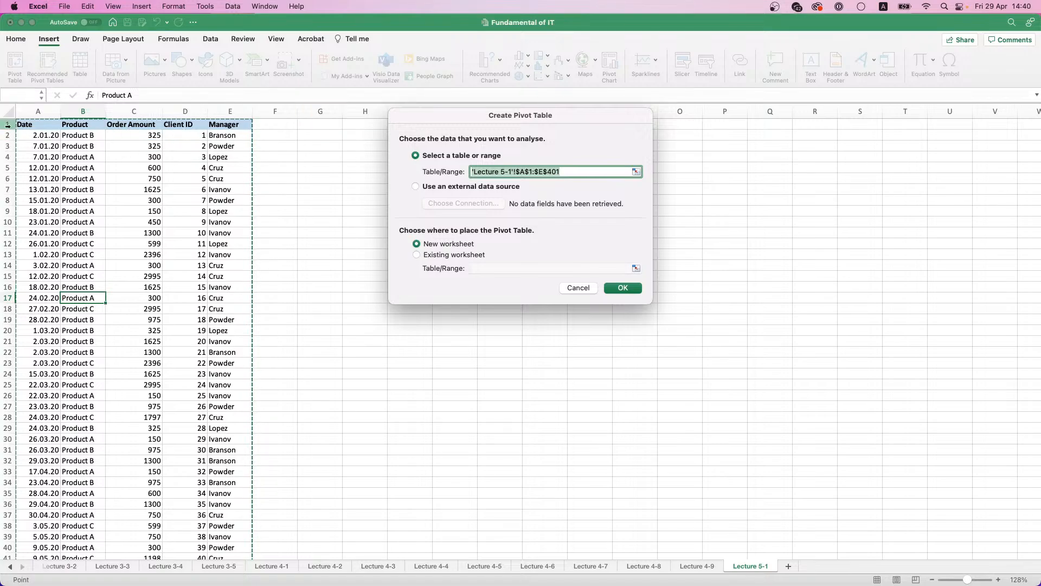
{"action": "scroll", "coordinate": [211, 224], "scroll_direction": "down", "scroll_amount": 1}
{"action": "scroll", "coordinate": [211, 224], "scroll_direction": "down", "scroll_amount": 10}
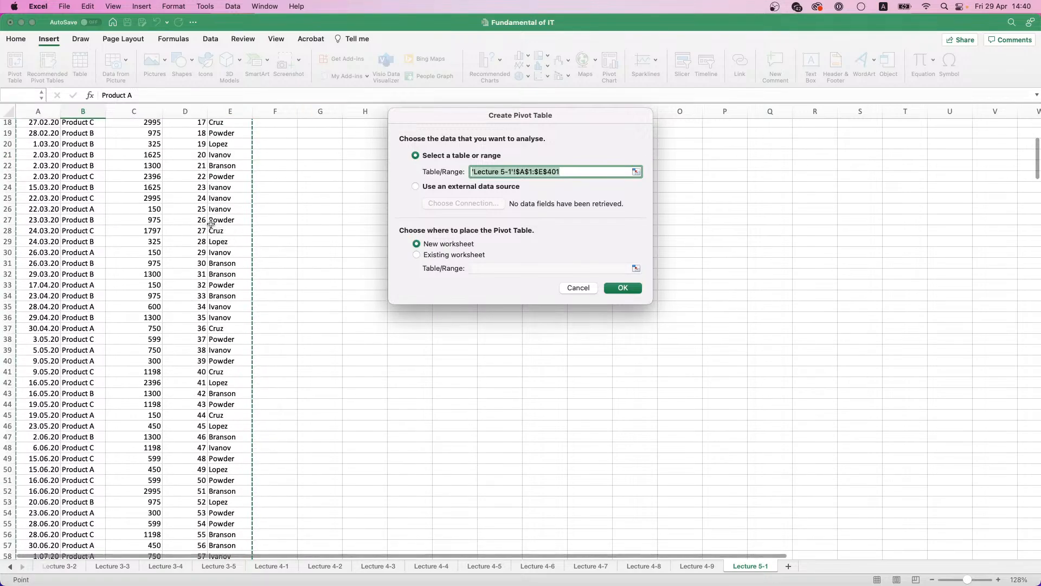
{"action": "scroll", "coordinate": [137, 228], "scroll_direction": "up", "scroll_amount": 10}
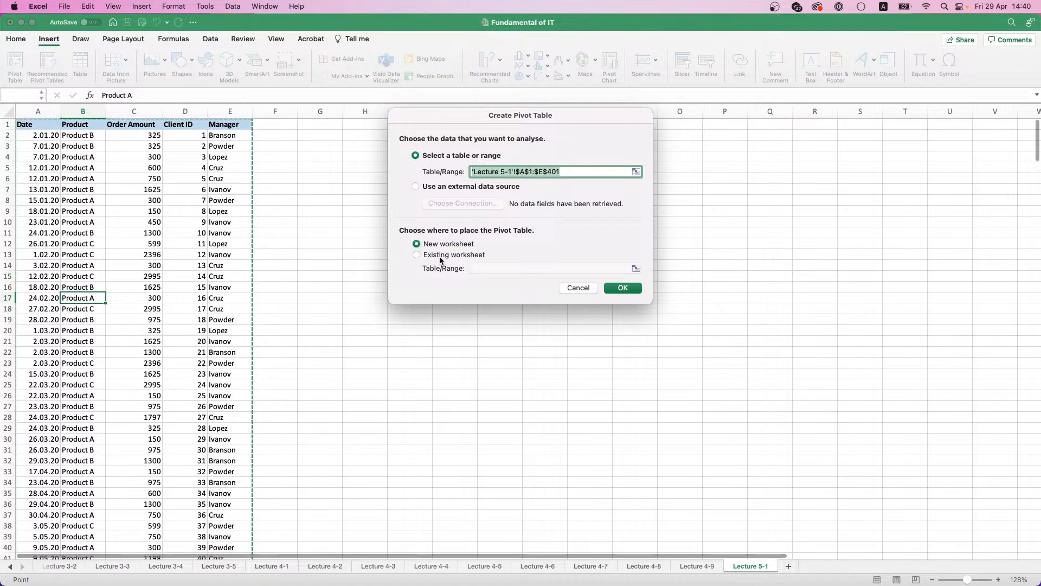
{"action": "left_click", "coordinate": [615, 287]}
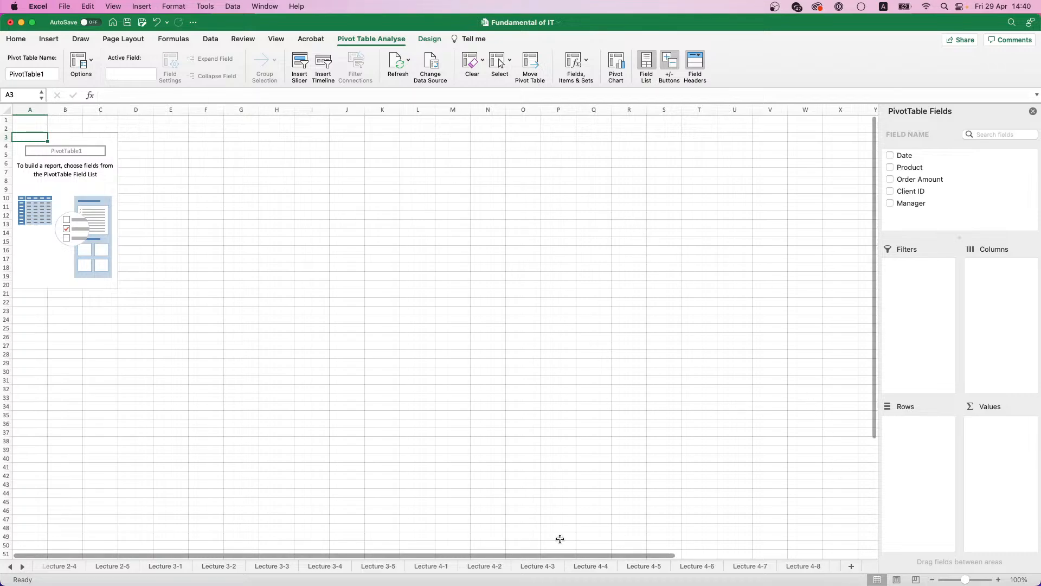
Step: Move the new pivot table sheet after Lecture 5-1 and rename it Lecture 5-2
{"action": "left_click", "coordinate": [22, 566]}
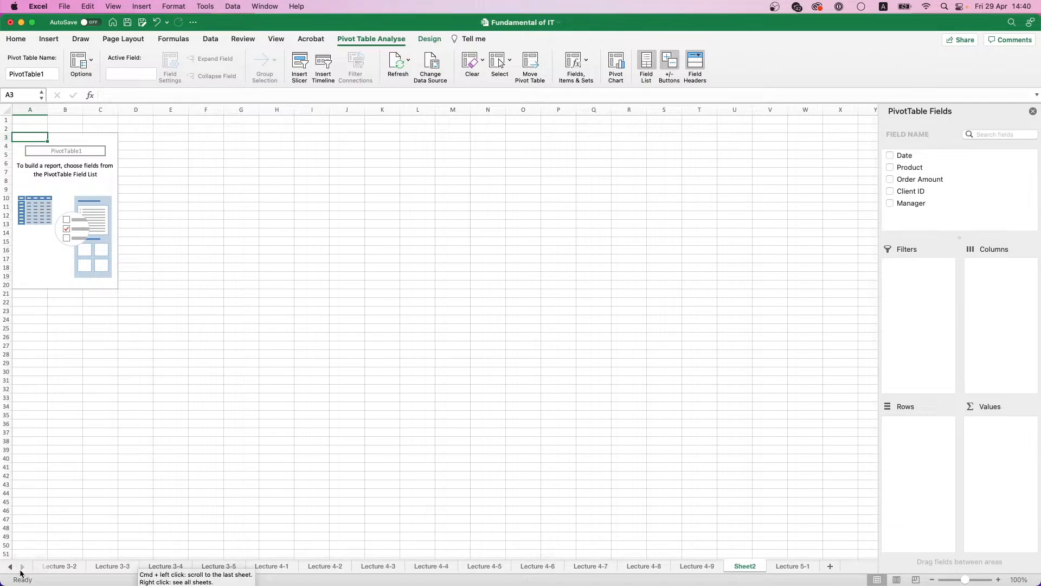
{"action": "left_click_drag", "start_coordinate": [745, 571], "coordinate": [820, 572]}
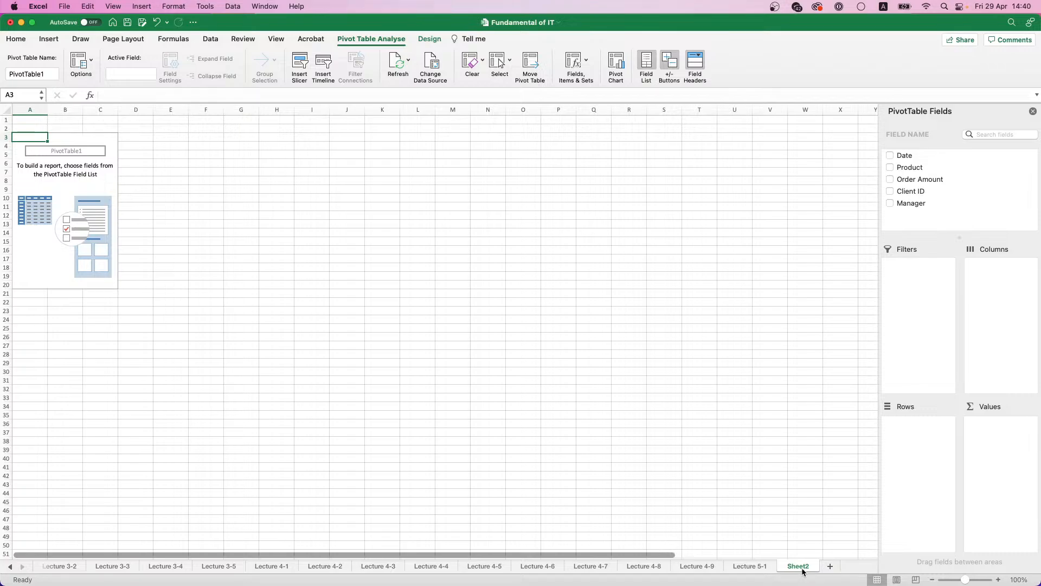
{"action": "double_click", "coordinate": [802, 568]}
{"action": "type", "text": "Lecture 5-2"}
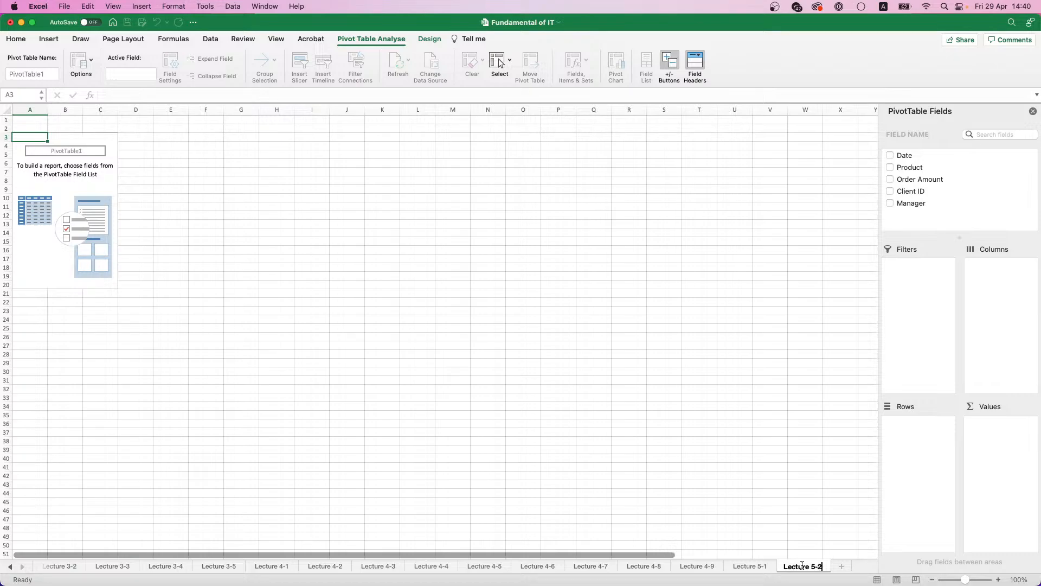
{"action": "key", "text": "Return"}
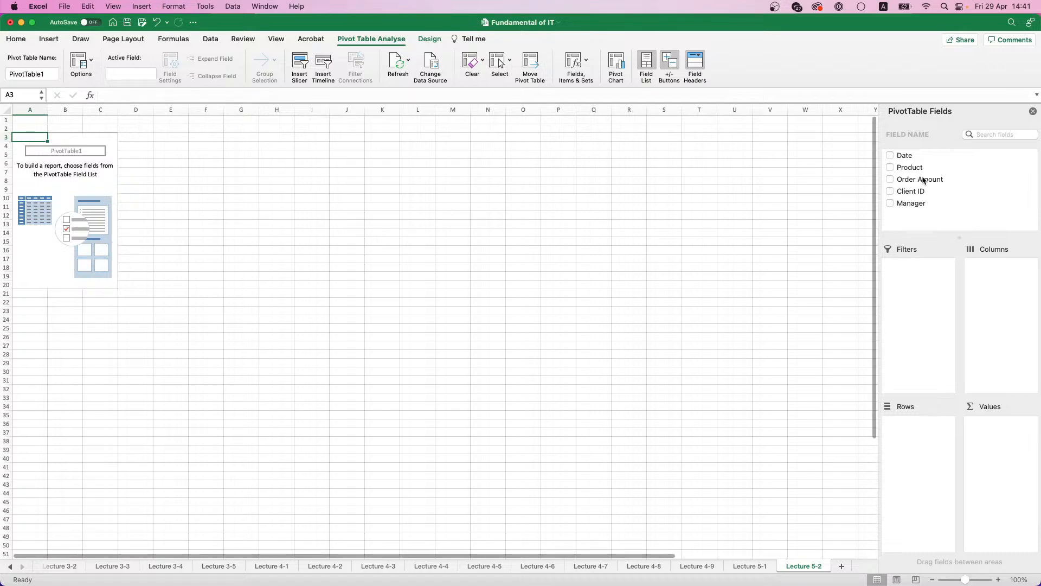
Step: Build the pivot report with the sum of Order Amount as values and Manager as rows
{"action": "left_click_drag", "start_coordinate": [924, 180], "coordinate": [1004, 455]}
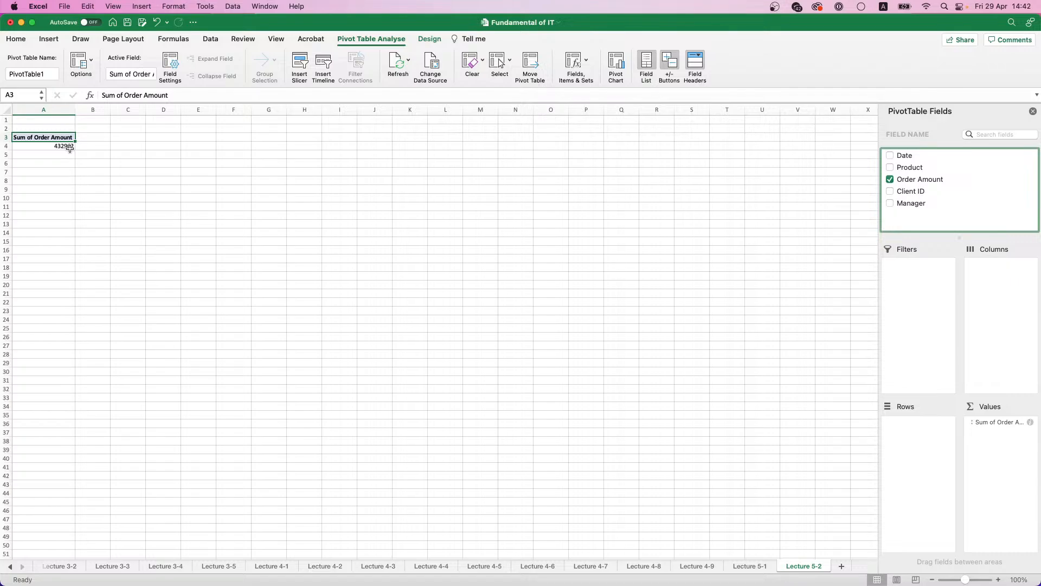
{"action": "scroll", "coordinate": [69, 148], "scroll_direction": "up", "scroll_amount": 5}
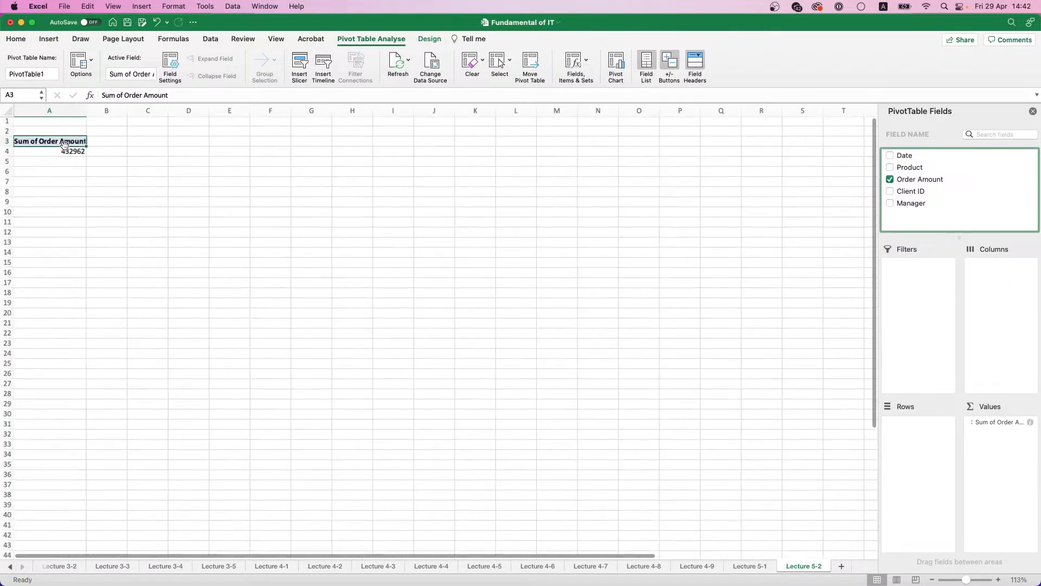
{"action": "scroll", "coordinate": [71, 161], "scroll_direction": "up", "scroll_amount": 2}
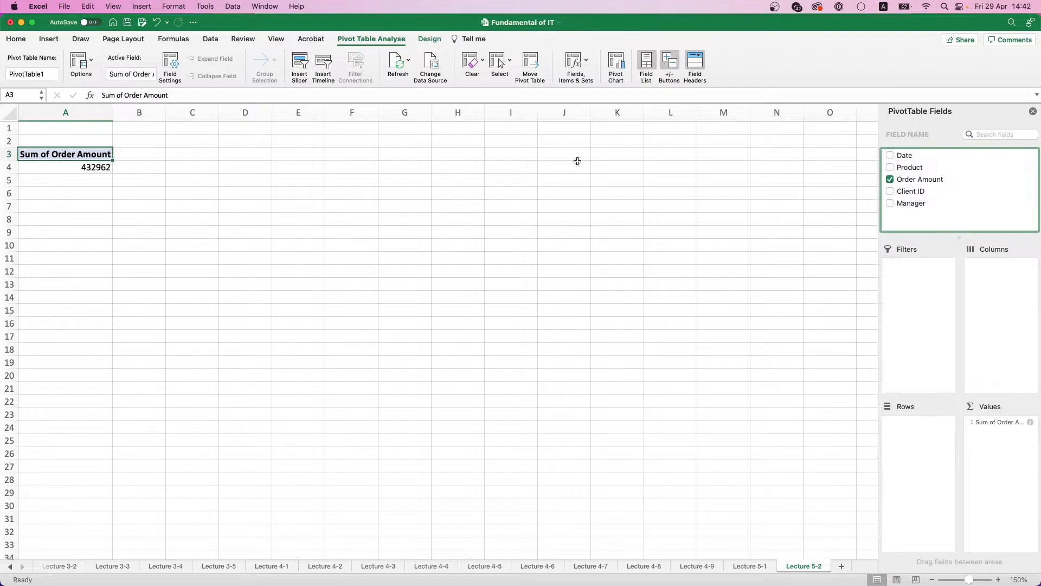
{"action": "left_click_drag", "start_coordinate": [905, 206], "coordinate": [925, 424]}
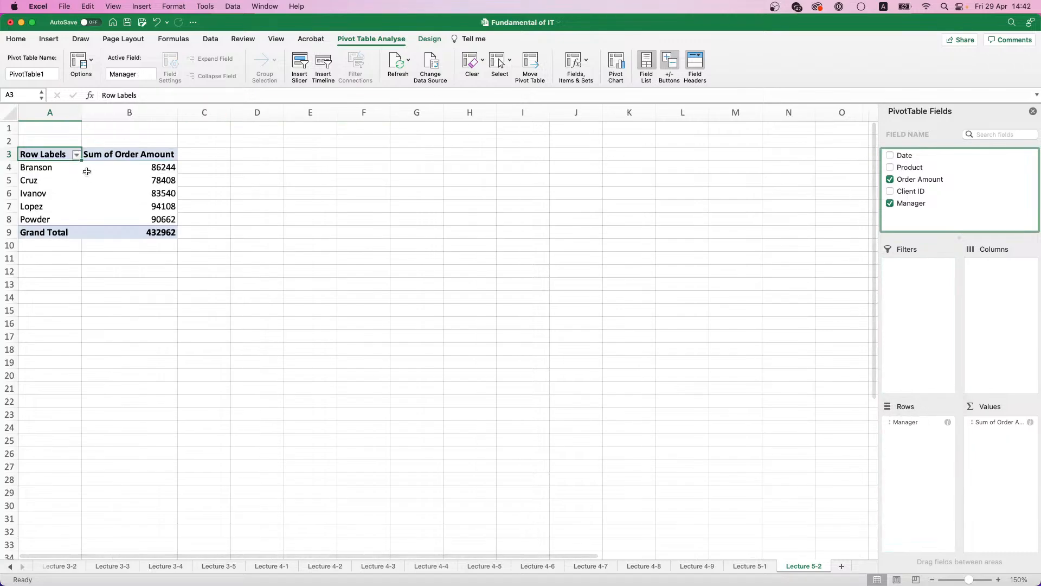
Step: Examine the order totals per manager in the pivot table and the tools available for it
{"action": "left_click", "coordinate": [156, 166]}
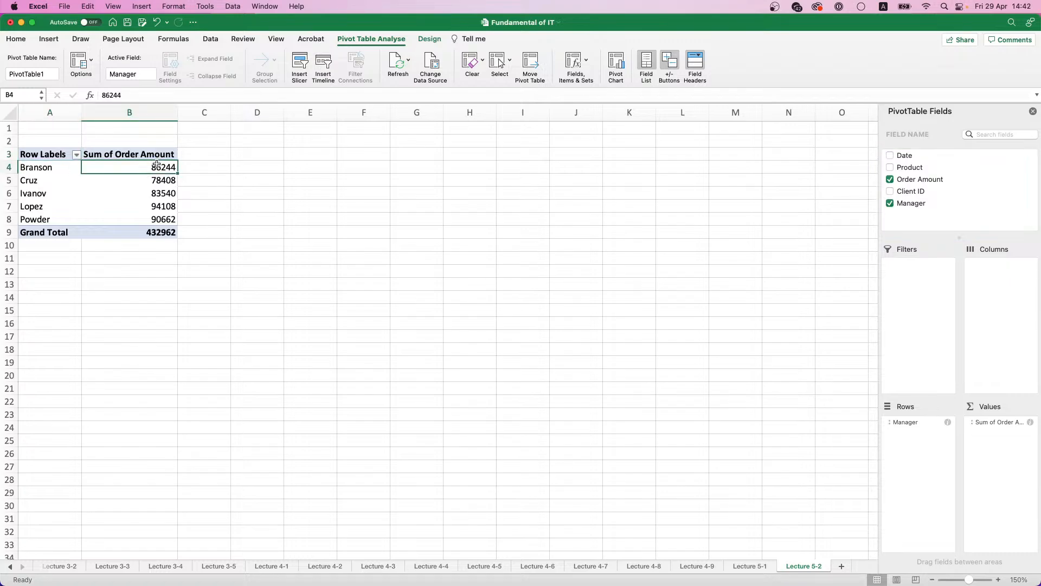
{"action": "left_click", "coordinate": [159, 180]}
{"action": "left_click", "coordinate": [161, 192]}
{"action": "left_click", "coordinate": [59, 166]}
{"action": "left_click", "coordinate": [55, 186]}
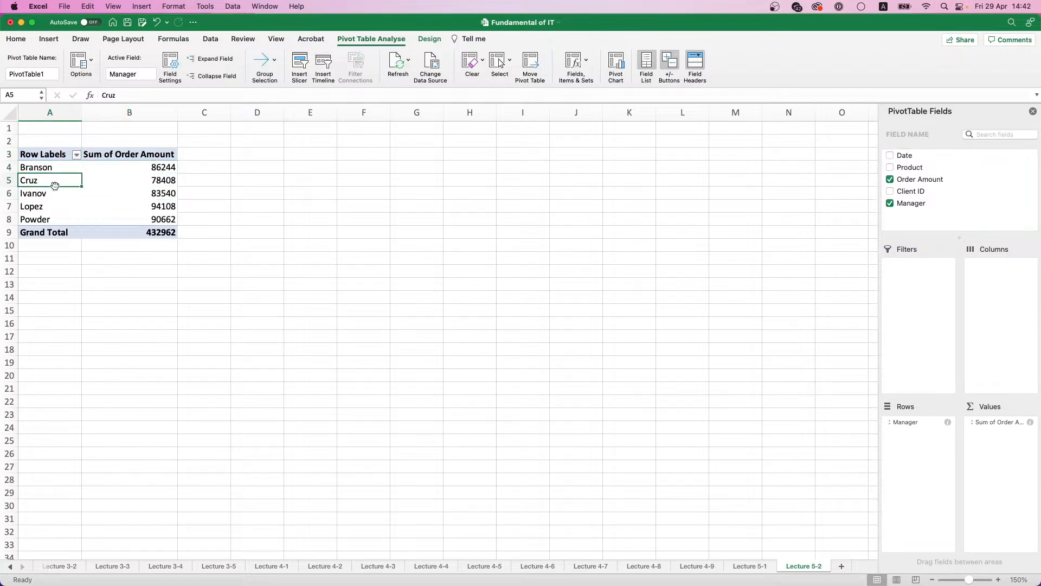
{"action": "left_click", "coordinate": [57, 202]}
{"action": "left_click", "coordinate": [139, 218]}
{"action": "left_click", "coordinate": [223, 213]}
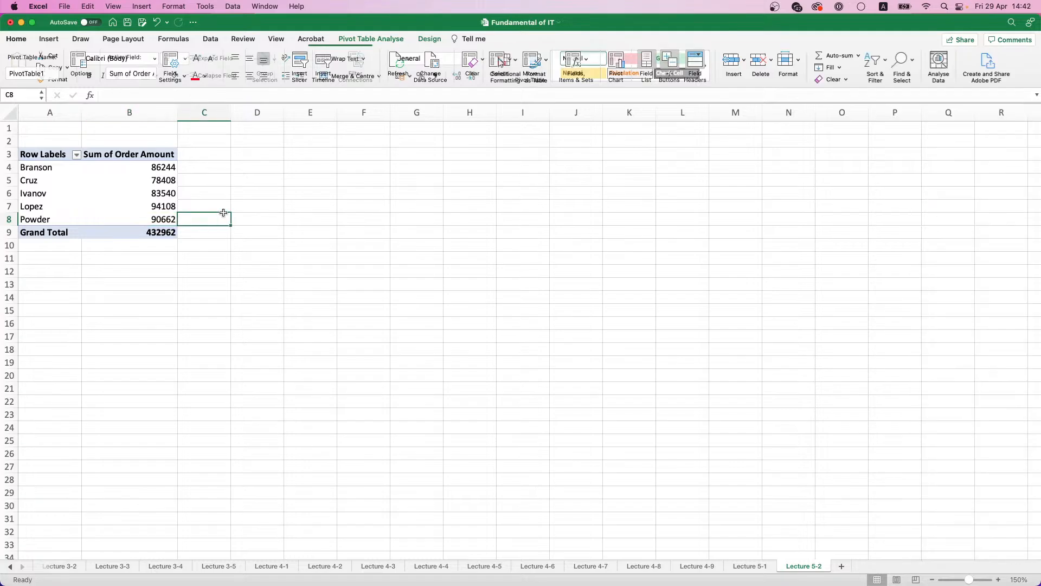
{"action": "left_click", "coordinate": [142, 206]}
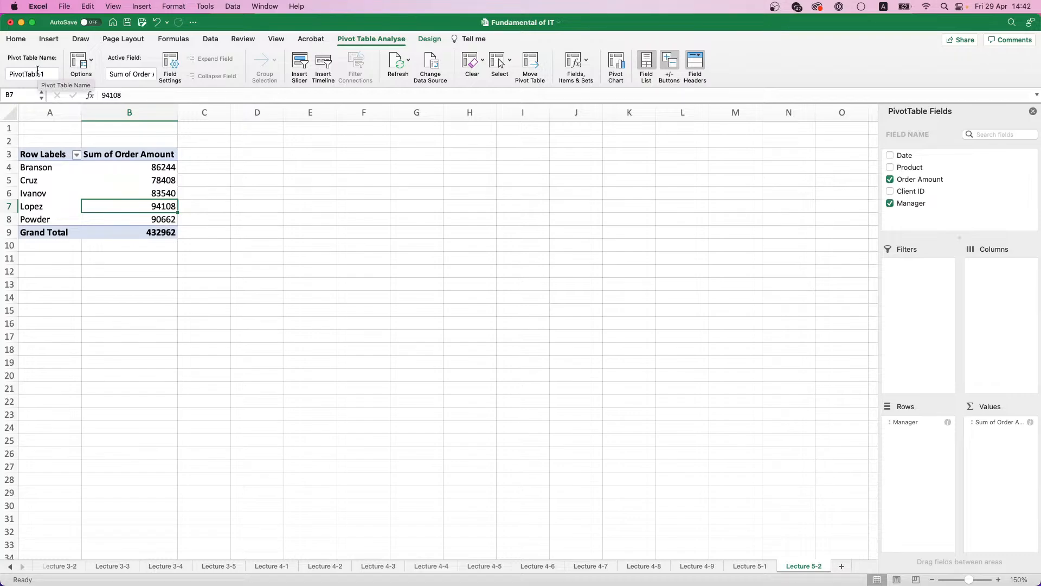
{"action": "left_click", "coordinate": [48, 38]}
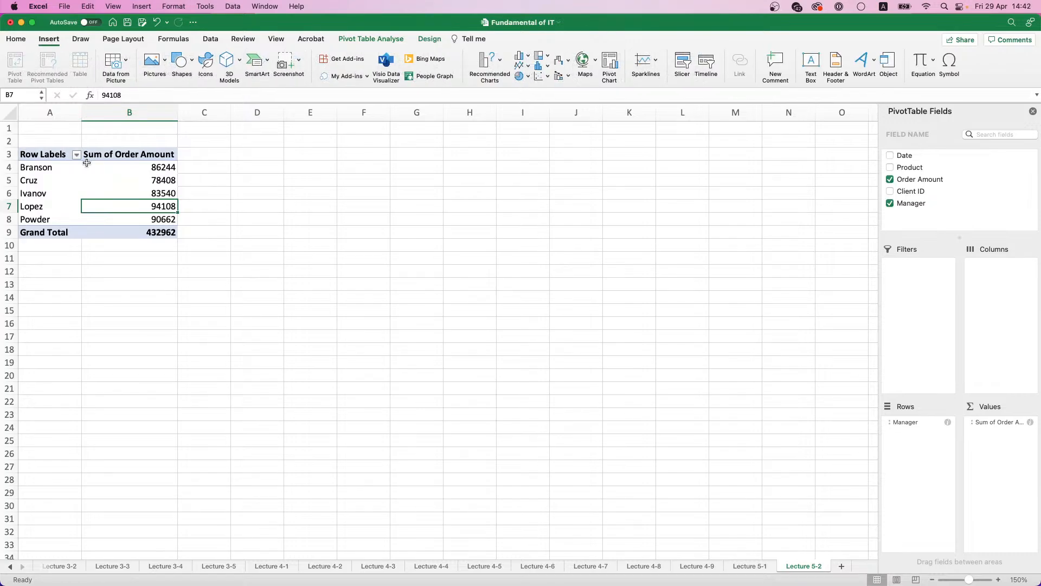
{"action": "left_click", "coordinate": [110, 196]}
{"action": "left_click", "coordinate": [112, 209]}
{"action": "left_click", "coordinate": [371, 39]}
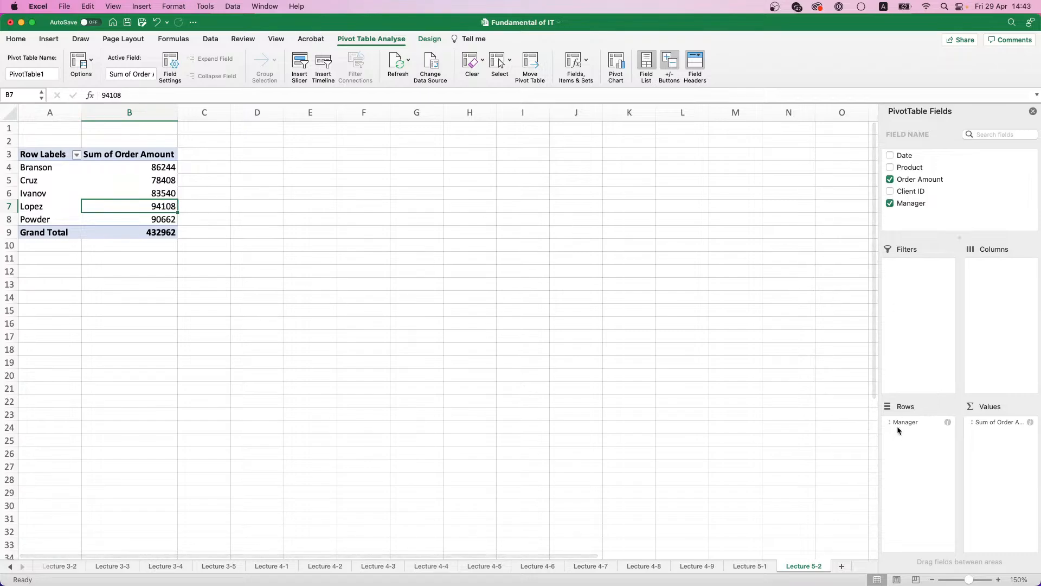
Step: Try placing the Manager field in the pivot table's columns, and return it to the rows
{"action": "left_click_drag", "start_coordinate": [898, 425], "coordinate": [978, 317]}
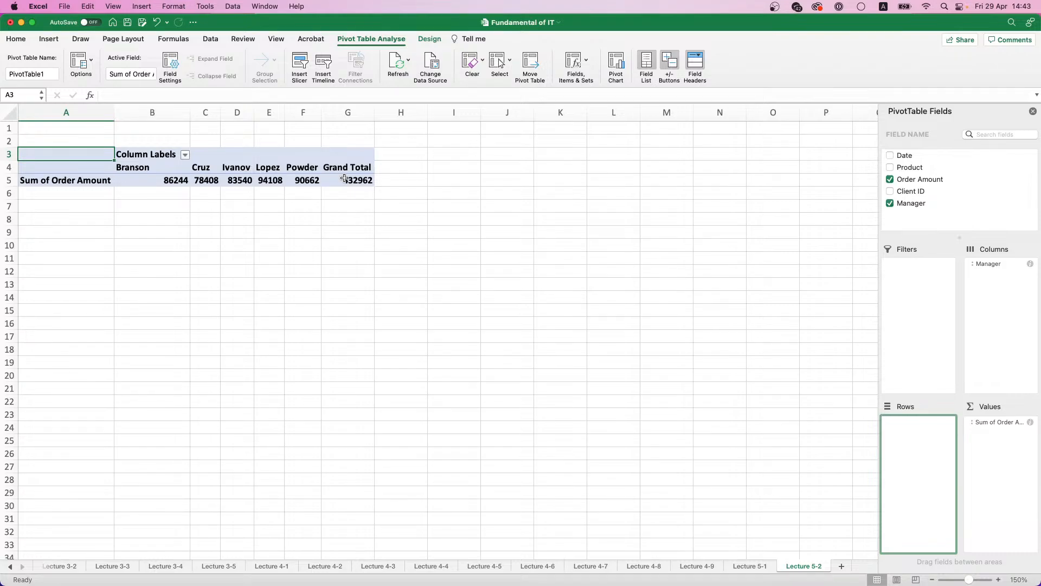
{"action": "left_click_drag", "start_coordinate": [994, 264], "coordinate": [929, 453]}
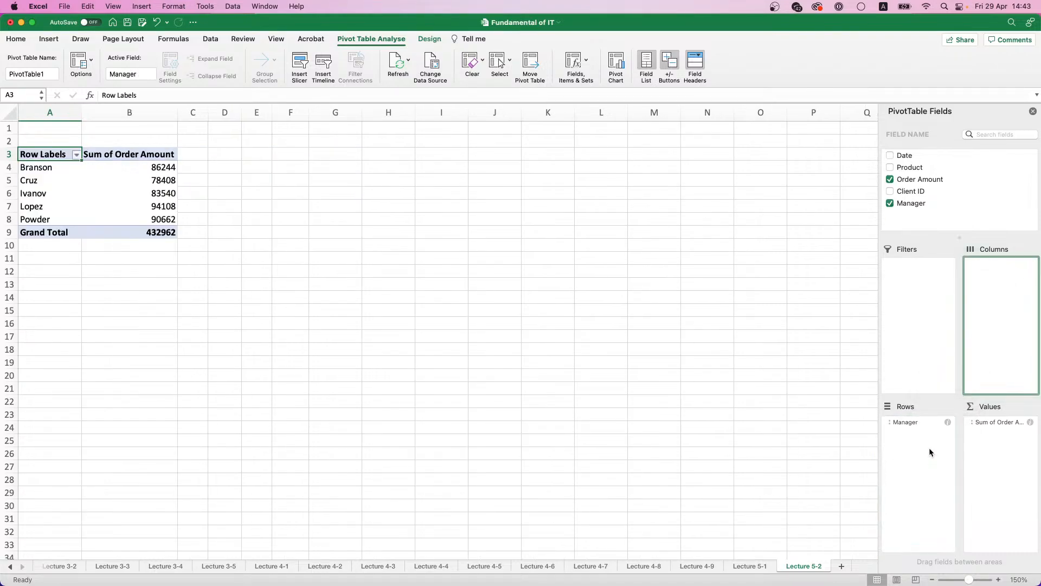
Step: Apply the comma number style to the managers' order totals in B4:B8
{"action": "left_click", "coordinate": [141, 167]}
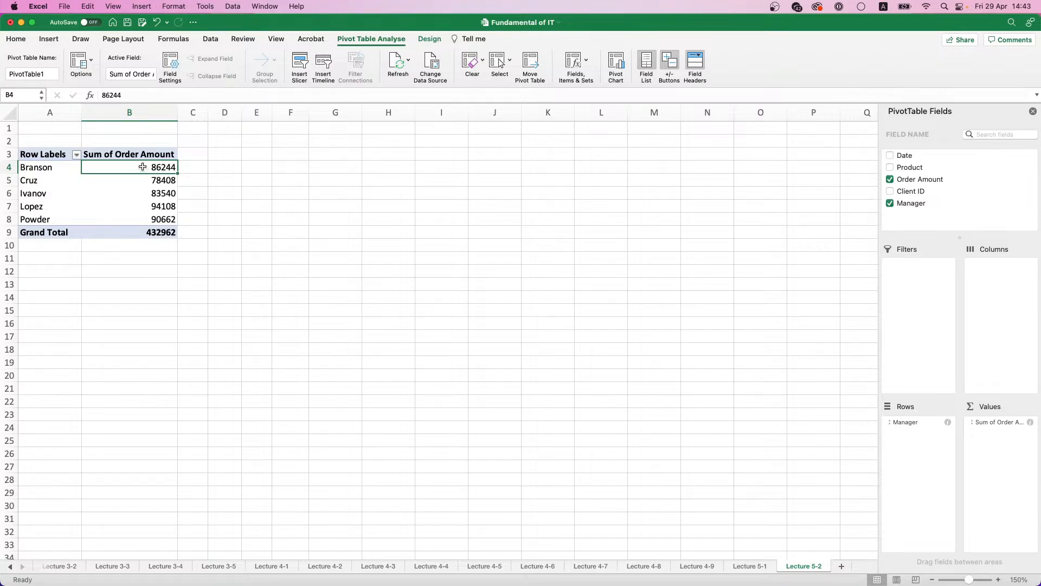
{"action": "left_click_drag", "start_coordinate": [142, 167], "coordinate": [145, 219]}
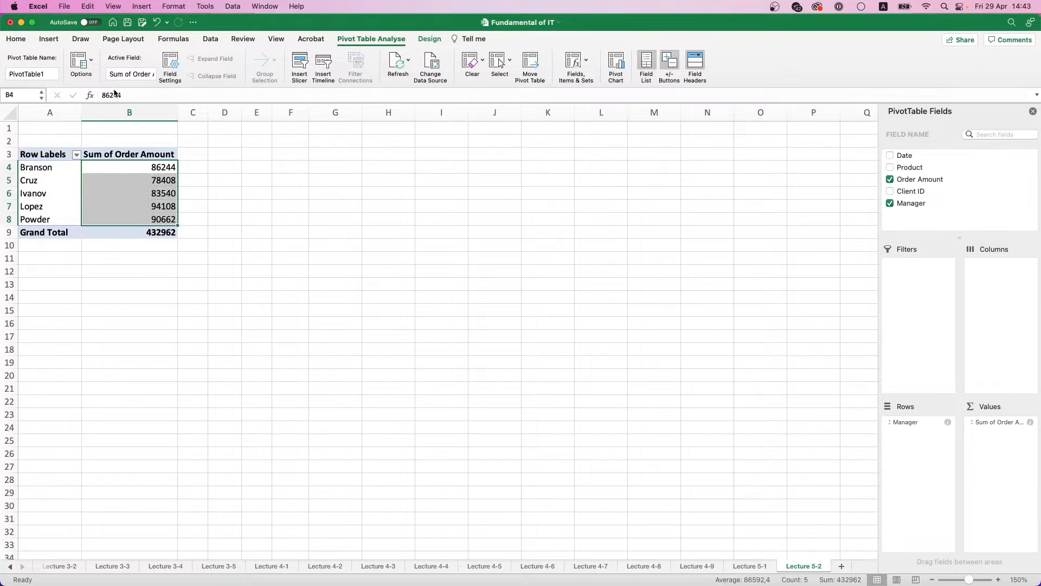
{"action": "left_click", "coordinate": [15, 39]}
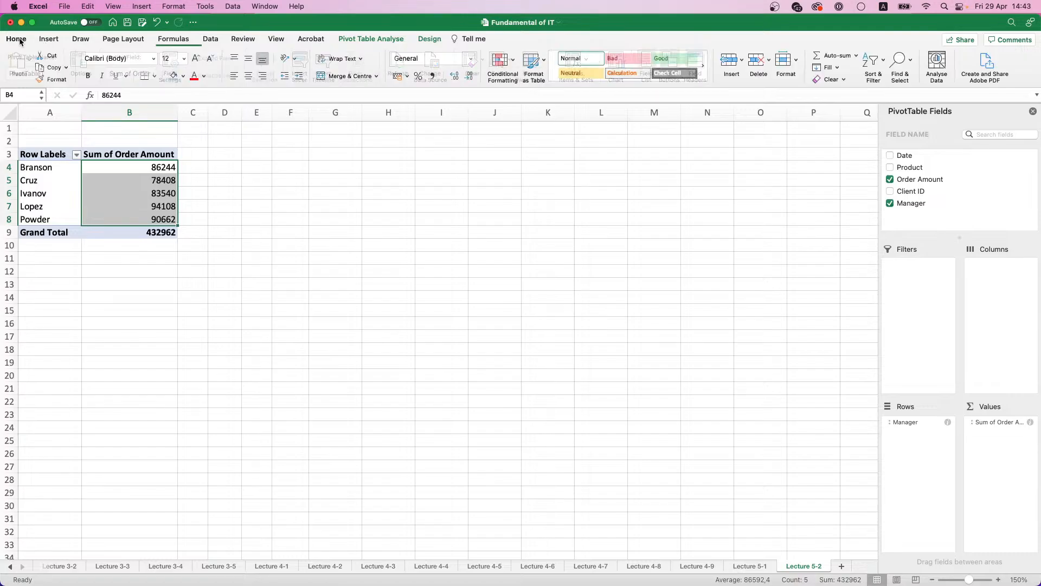
{"action": "left_click", "coordinate": [432, 77]}
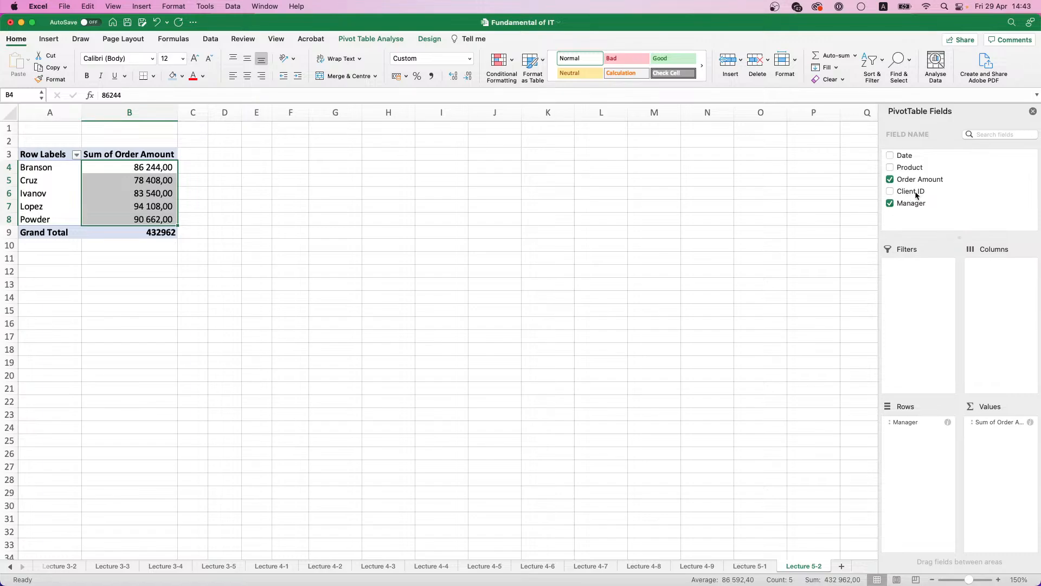
Step: Try adding the Date field to the rows below Manager, and undo it together with the comma style on the totals
{"action": "left_click_drag", "start_coordinate": [906, 156], "coordinate": [923, 437]}
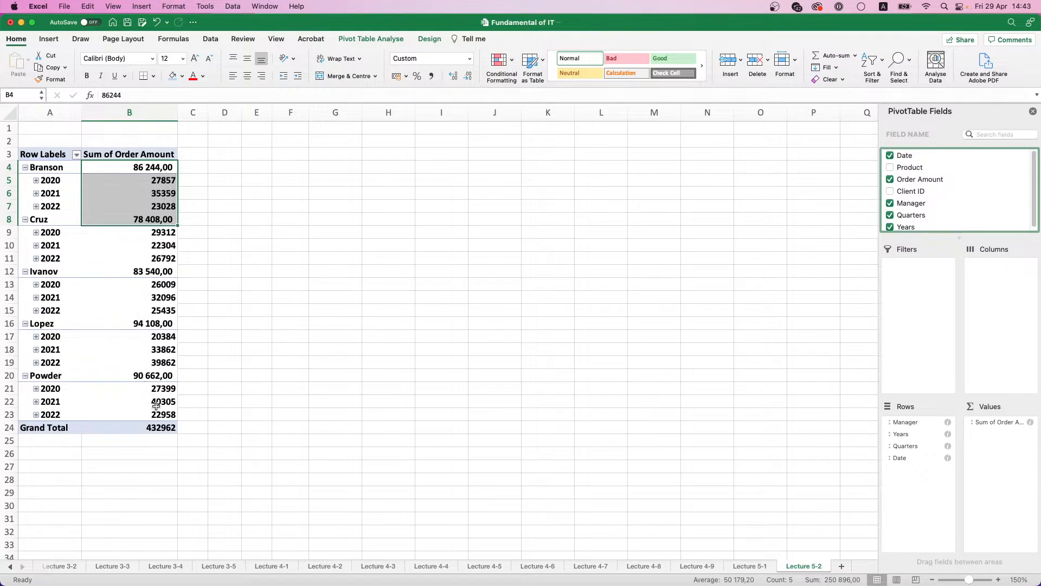
{"action": "key", "text": "super+z"}
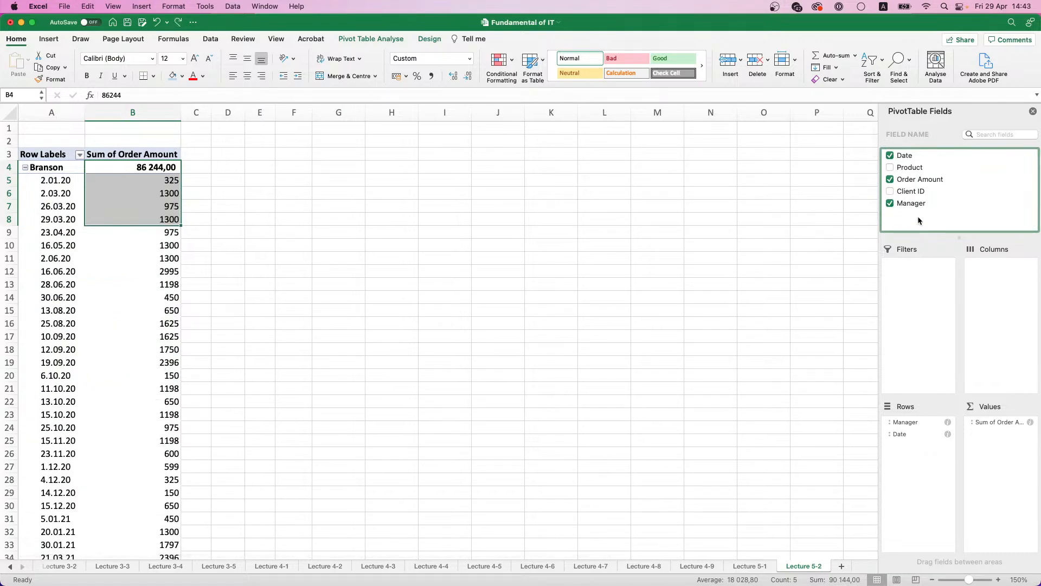
{"action": "key", "text": "super+z"}
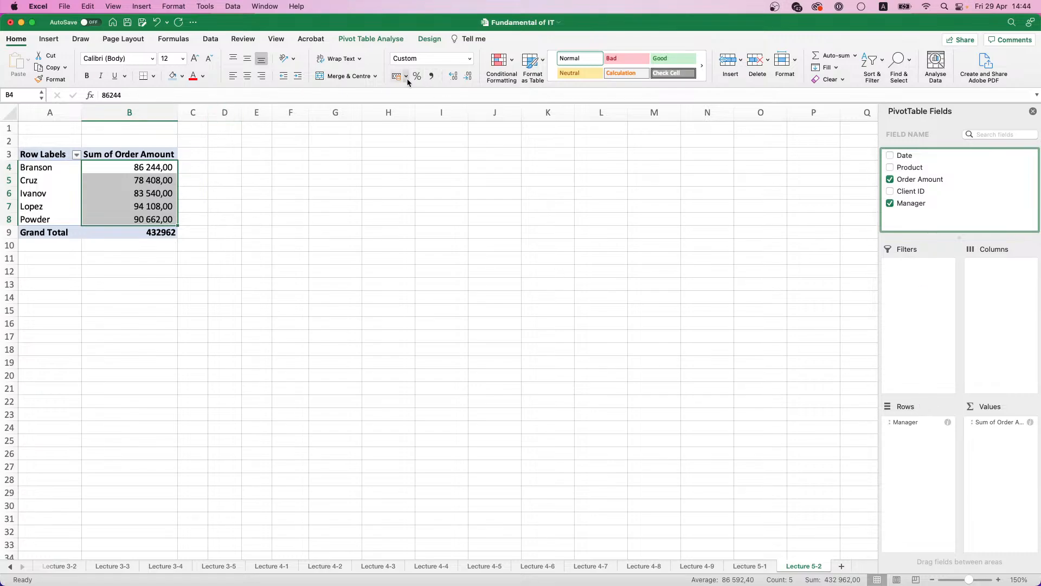
{"action": "key", "text": "super+z"}
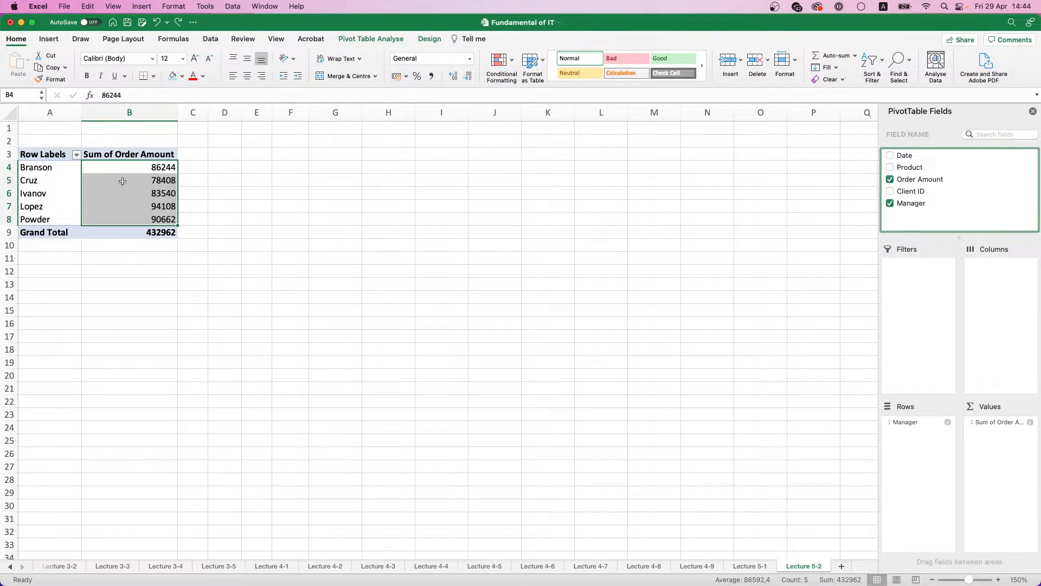
Step: Review the summary functions and Show data as calculations in the Sum of Order Amount field's settings
{"action": "left_click", "coordinate": [122, 181]}
{"action": "left_click", "coordinate": [124, 170]}
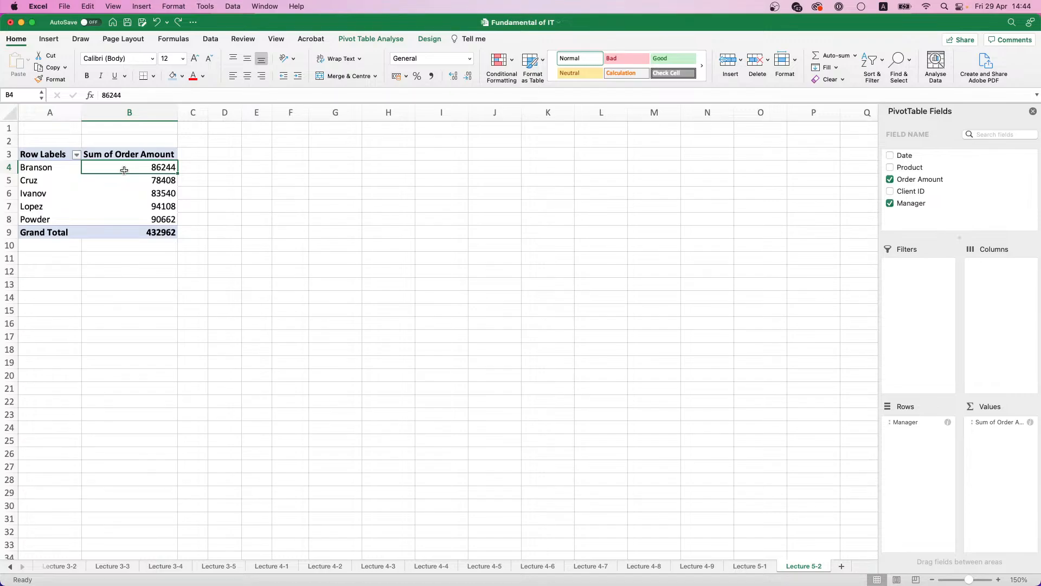
{"action": "left_click", "coordinate": [986, 424]}
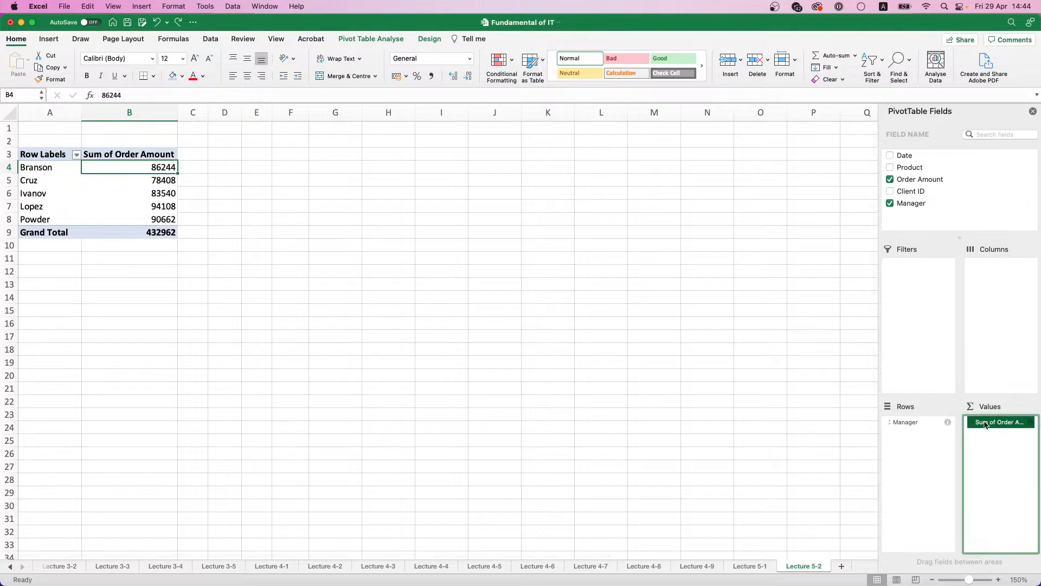
{"action": "left_click", "coordinate": [986, 424]}
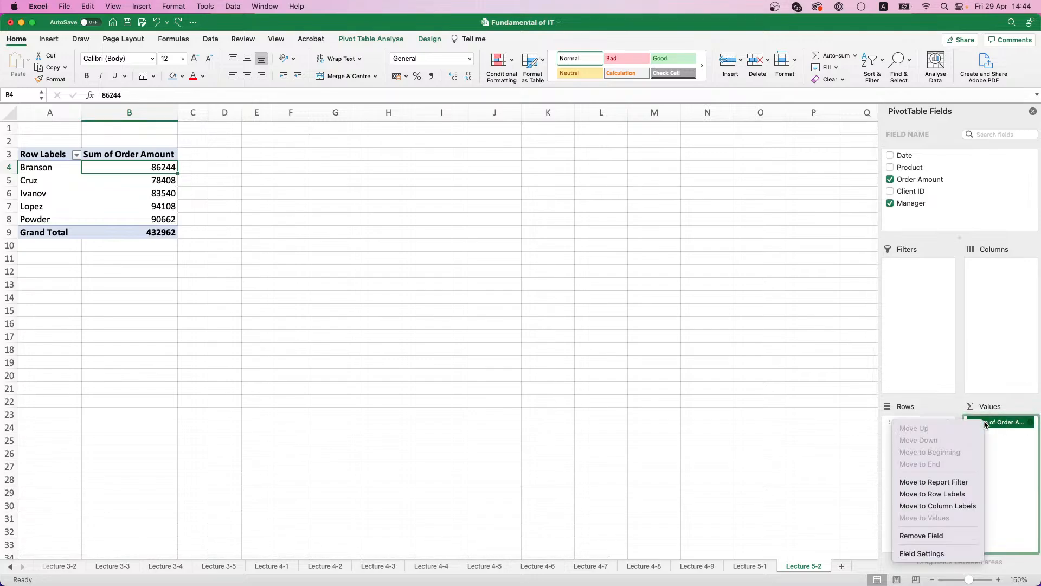
{"action": "left_click", "coordinate": [934, 555]}
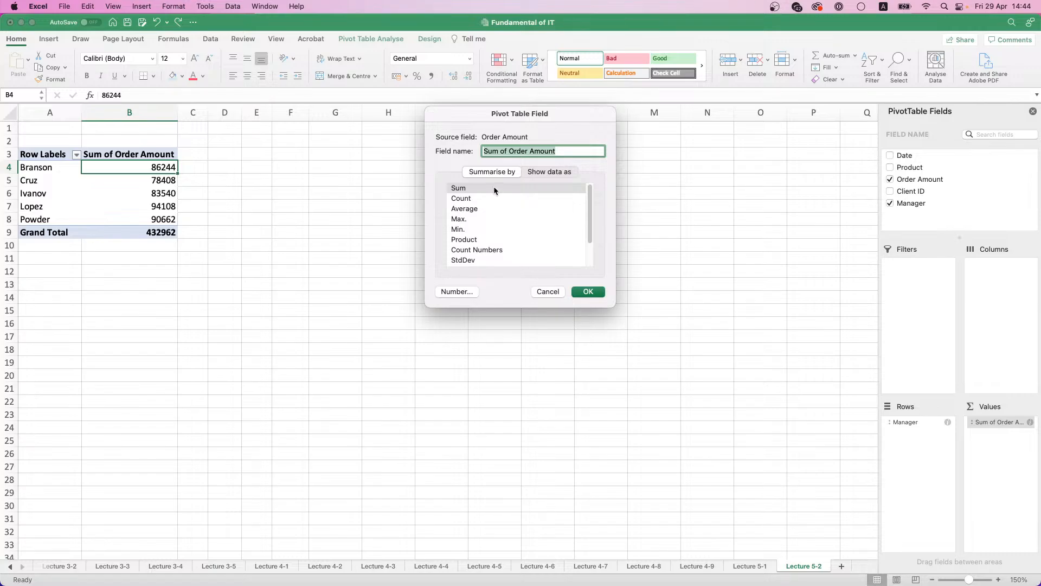
{"action": "left_click", "coordinate": [546, 172]}
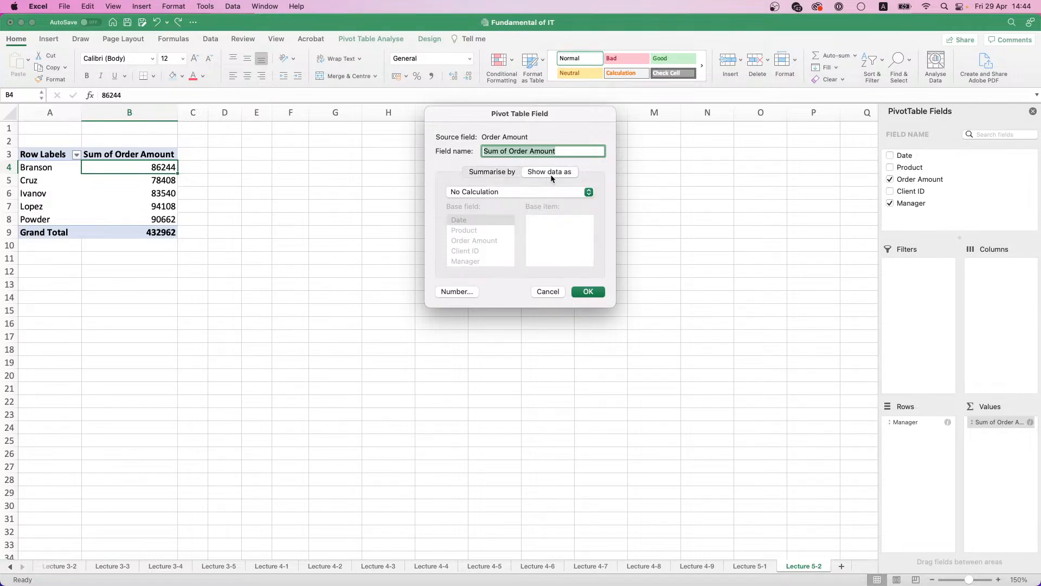
{"action": "left_click", "coordinate": [588, 192]}
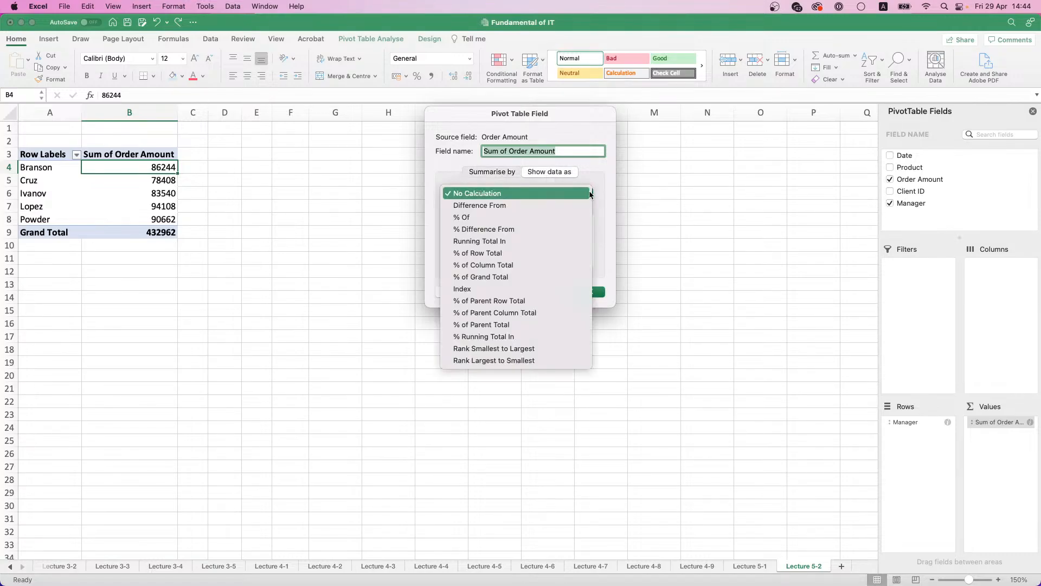
{"action": "left_click", "coordinate": [590, 194]}
{"action": "left_click", "coordinate": [595, 292]}
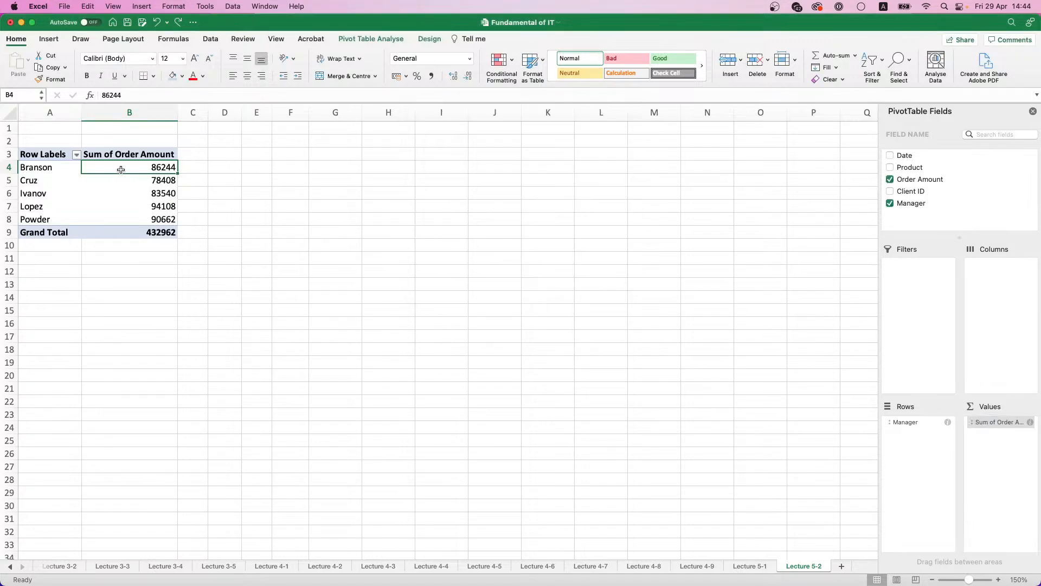
Step: Format the Sum of Order Amount value field as Currency with 2 decimal places and no symbol
{"action": "right_click", "coordinate": [132, 183]}
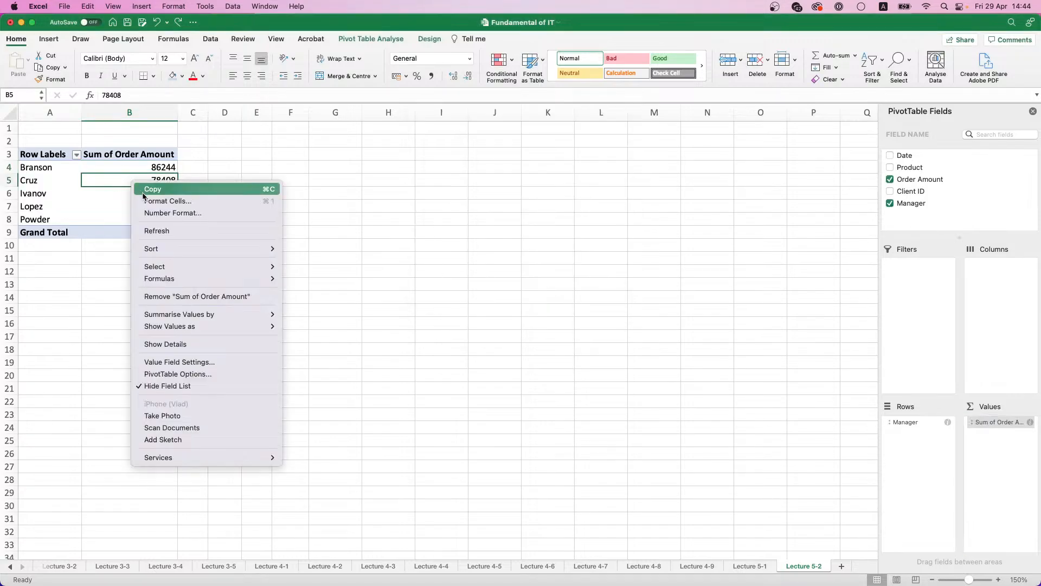
{"action": "mouse_move", "coordinate": [177, 272]}
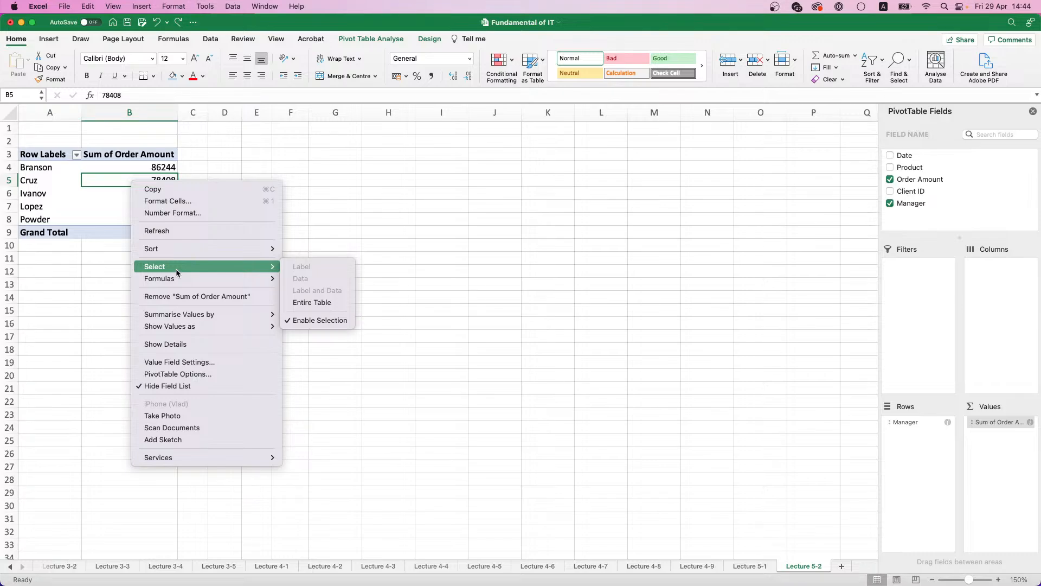
{"action": "left_click", "coordinate": [190, 362]}
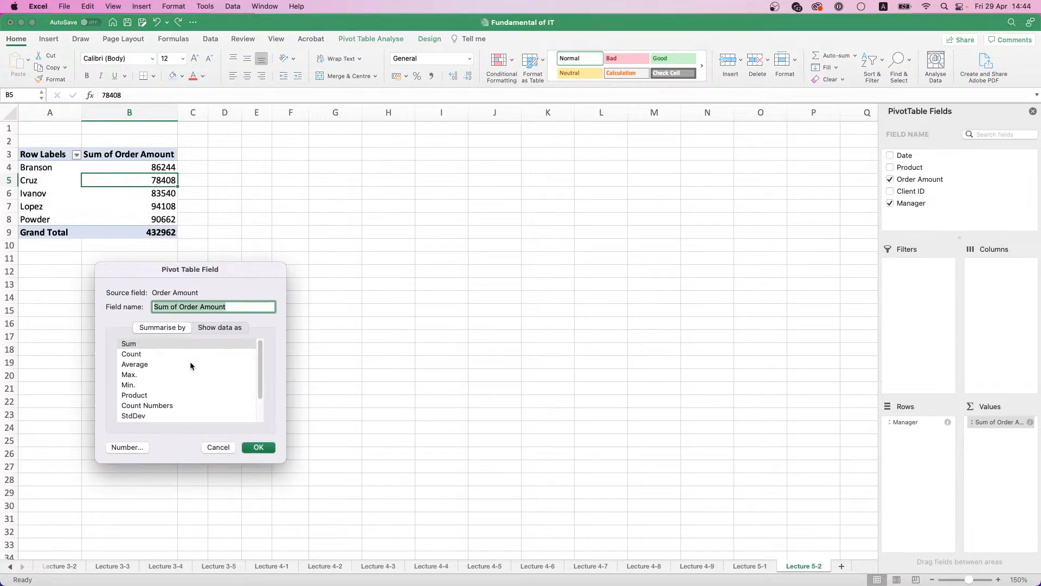
{"action": "left_click", "coordinate": [128, 448]}
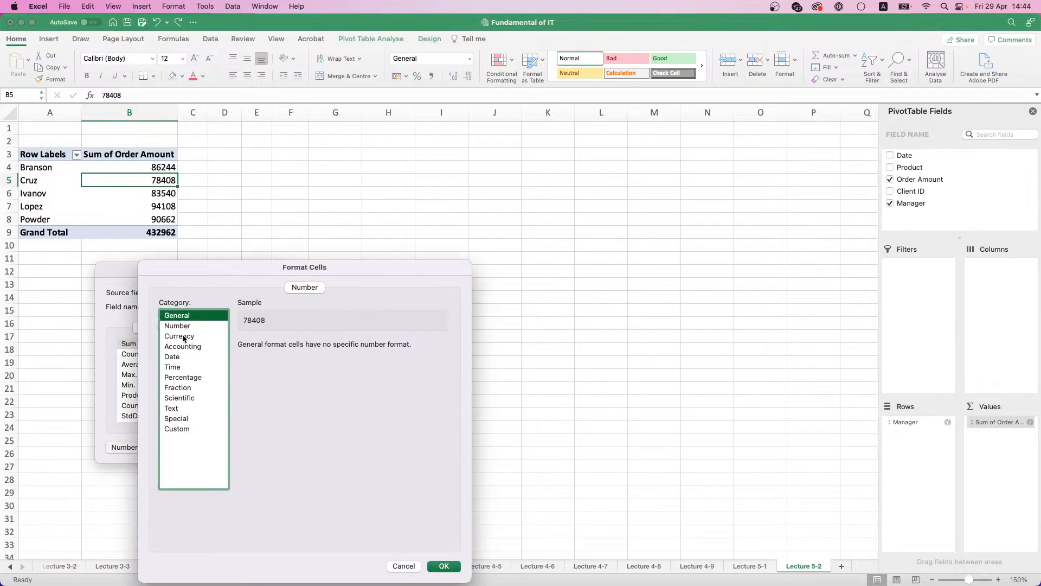
{"action": "left_click", "coordinate": [185, 337]}
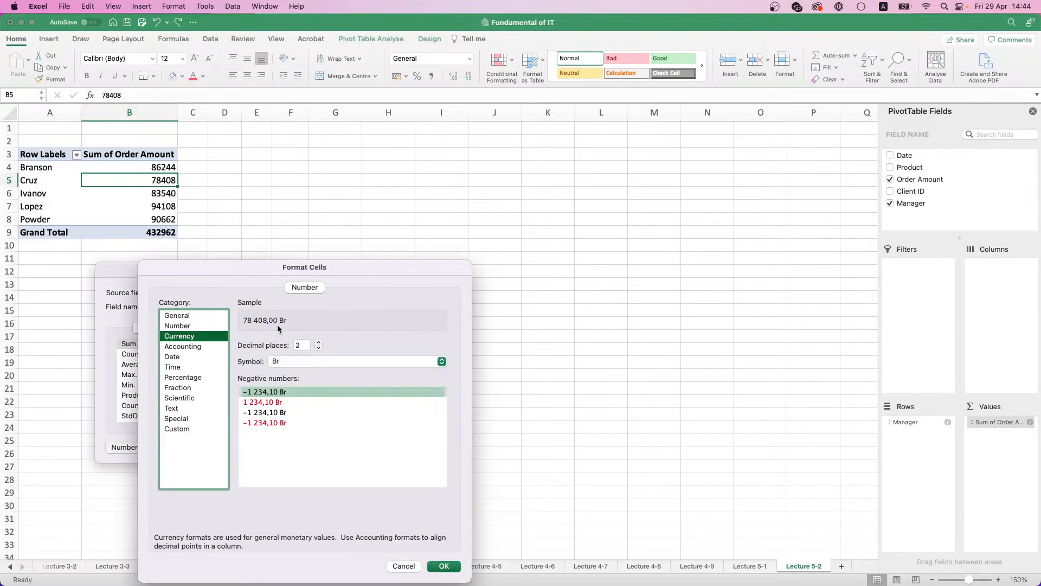
{"action": "left_click", "coordinate": [307, 359]}
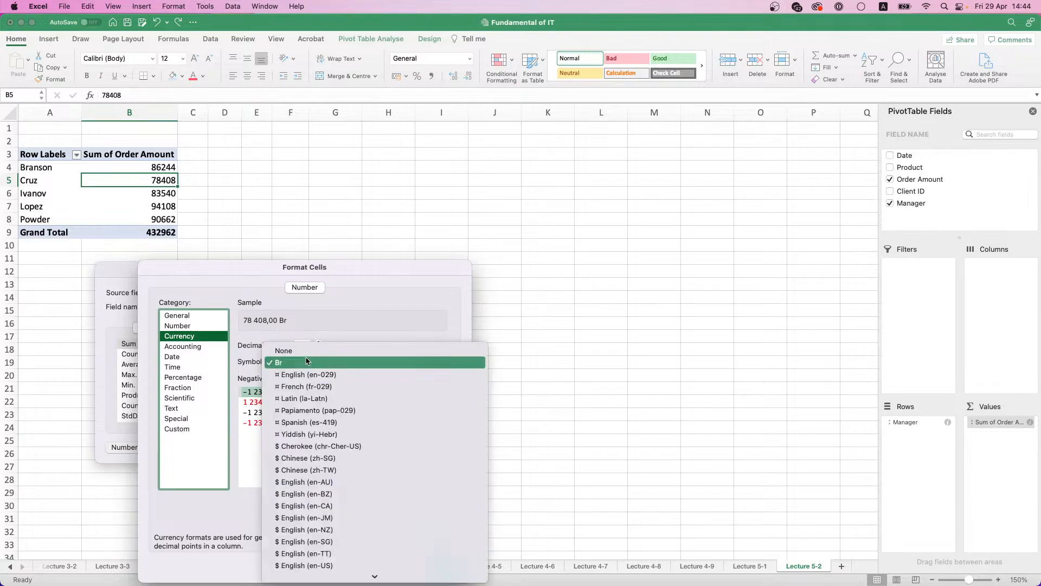
{"action": "left_click", "coordinate": [305, 353]}
{"action": "left_click", "coordinate": [307, 360]}
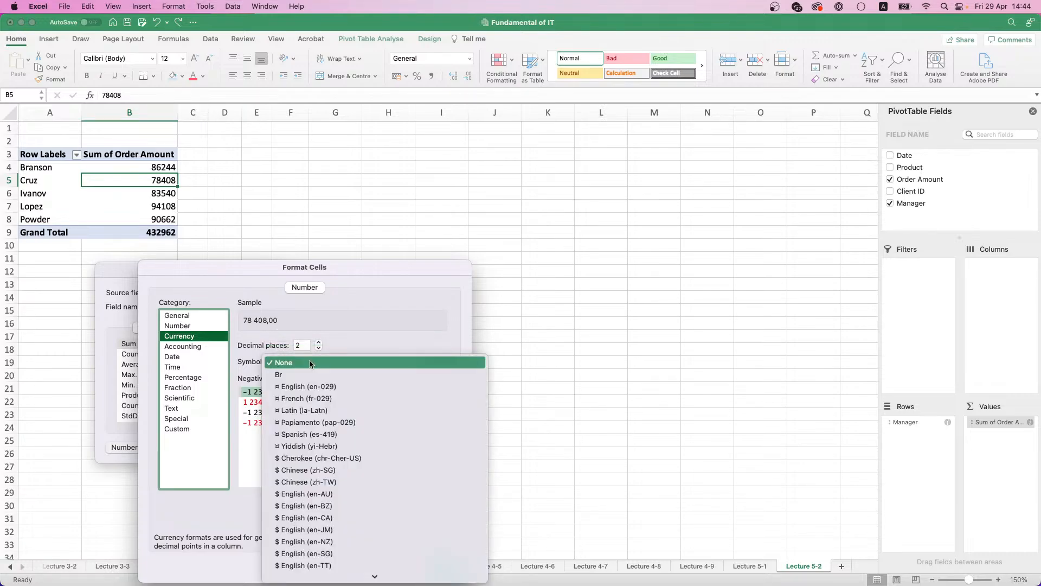
{"action": "left_click", "coordinate": [311, 362]}
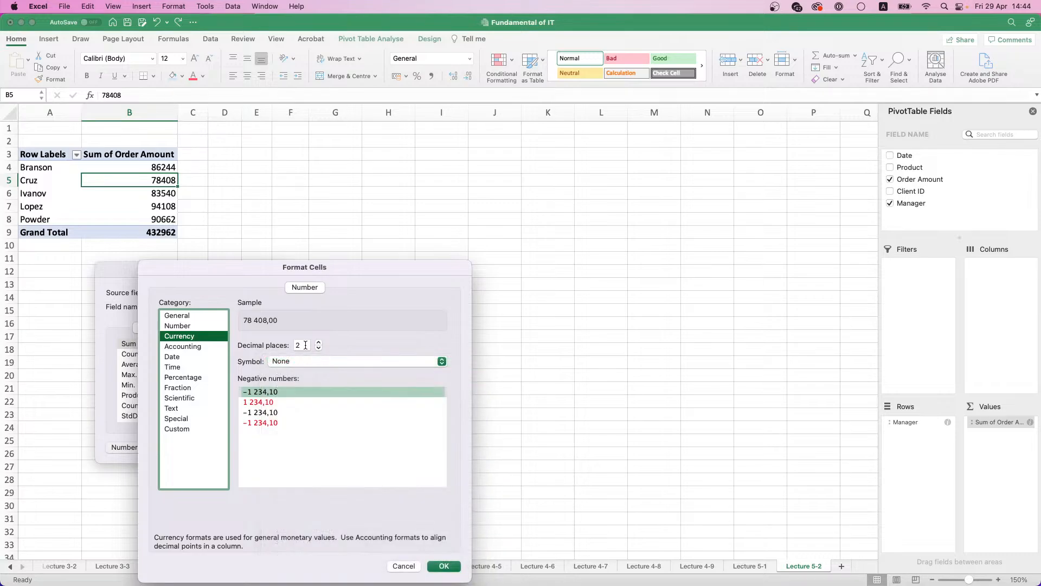
{"action": "left_click", "coordinate": [442, 566]}
{"action": "left_click", "coordinate": [259, 447]}
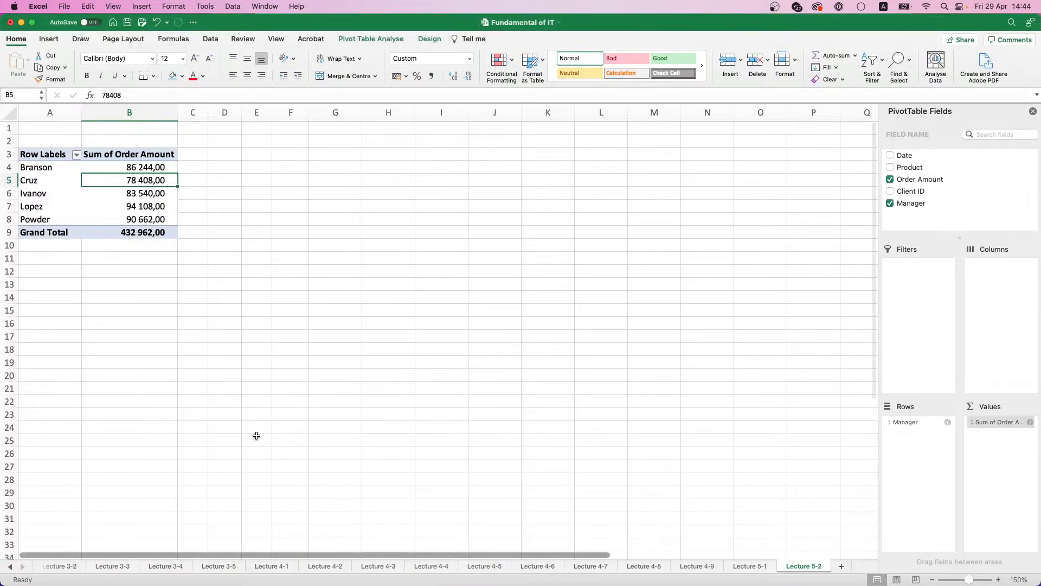
Step: Check the number format stored in the Sum of Order Amount field's settings
{"action": "left_click", "coordinate": [998, 422]}
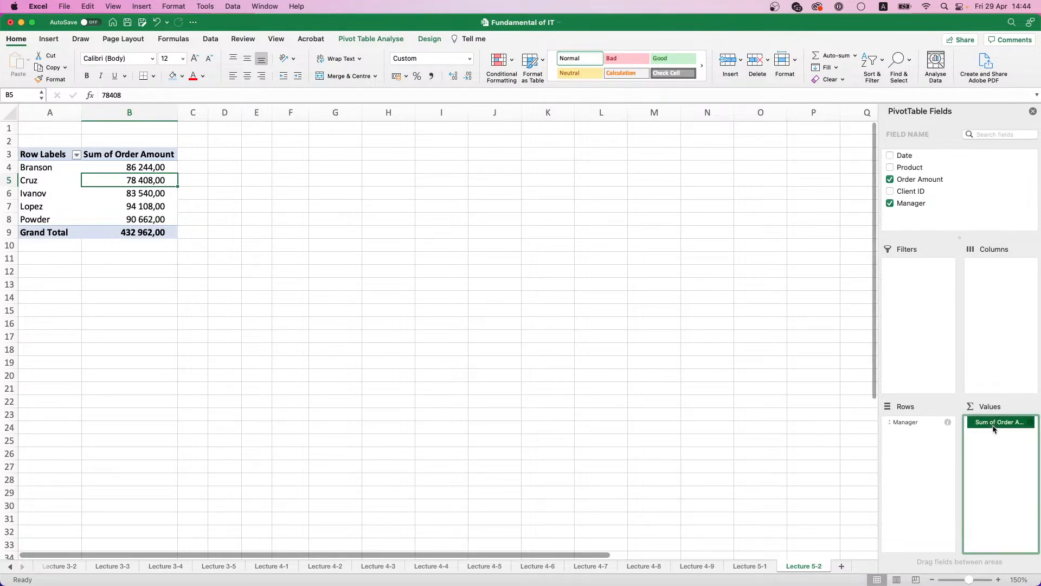
{"action": "left_click", "coordinate": [940, 556]}
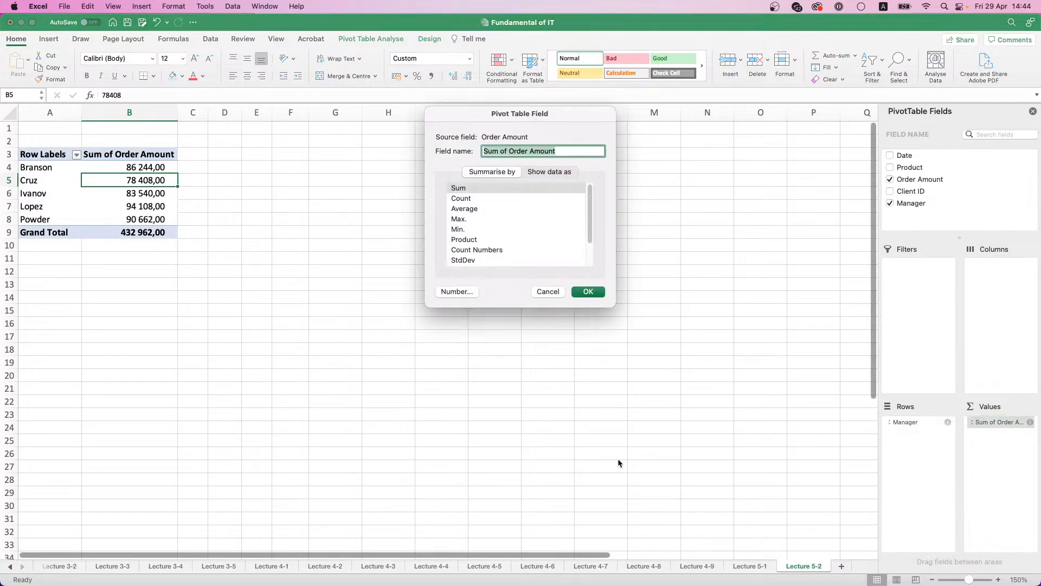
{"action": "left_click", "coordinate": [450, 291]}
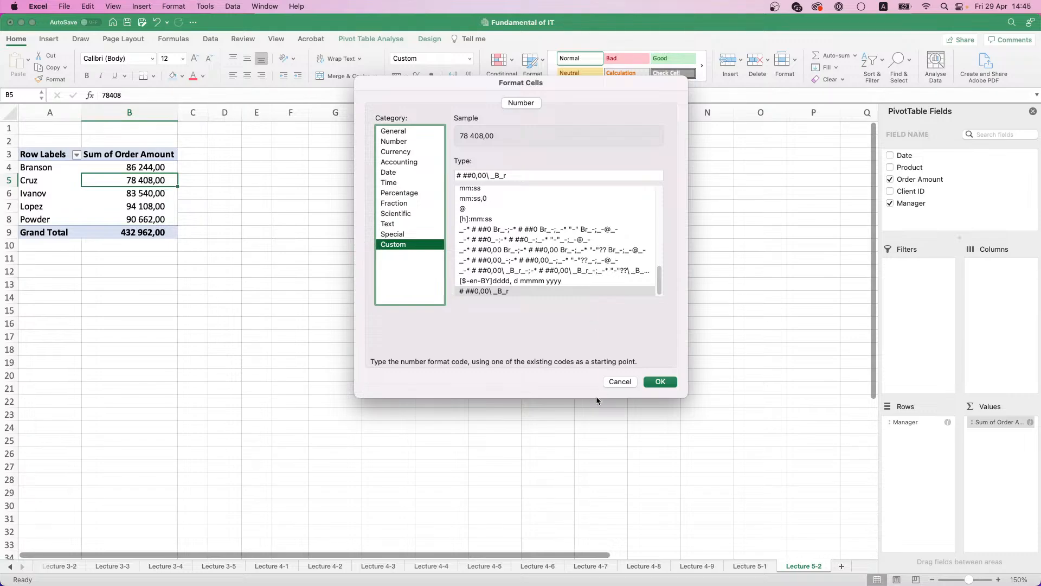
{"action": "left_click", "coordinate": [618, 382]}
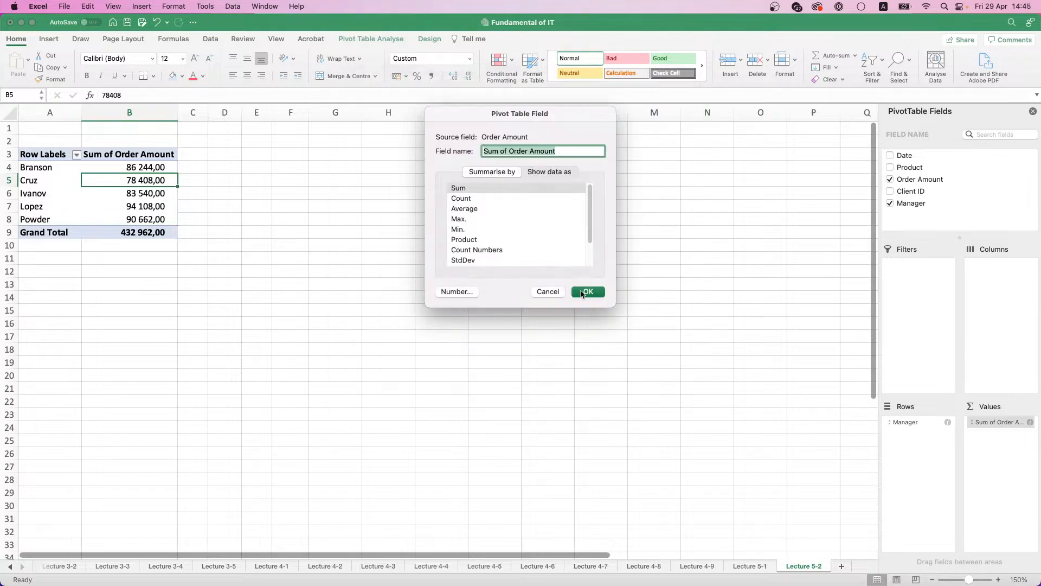
{"action": "left_click", "coordinate": [558, 292]}
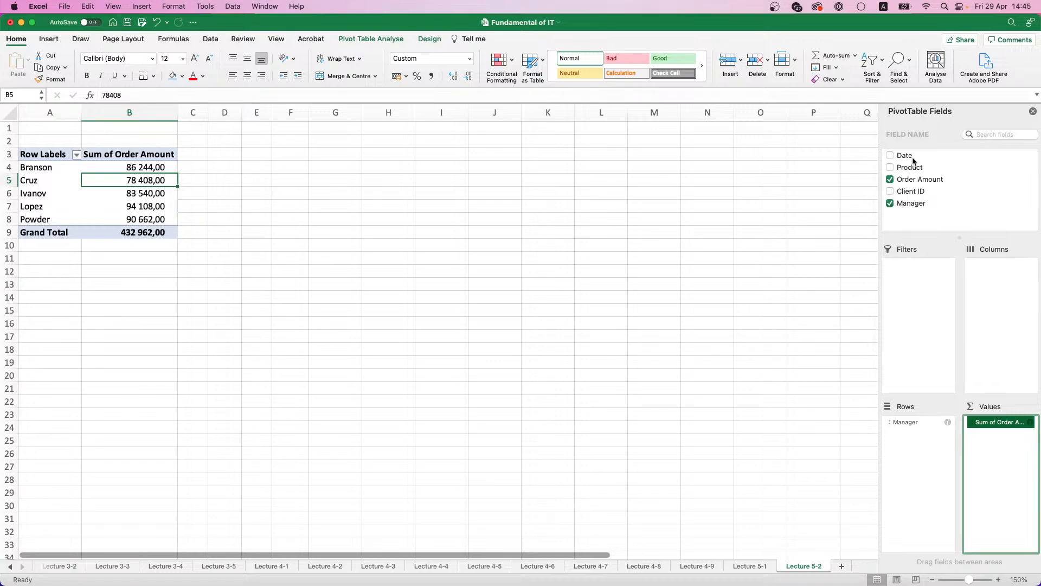
Step: Add the Date field to the pivot table's rows below Manager, and inspect the 2020 breakdown by quarter and month
{"action": "left_click_drag", "start_coordinate": [911, 158], "coordinate": [926, 437]}
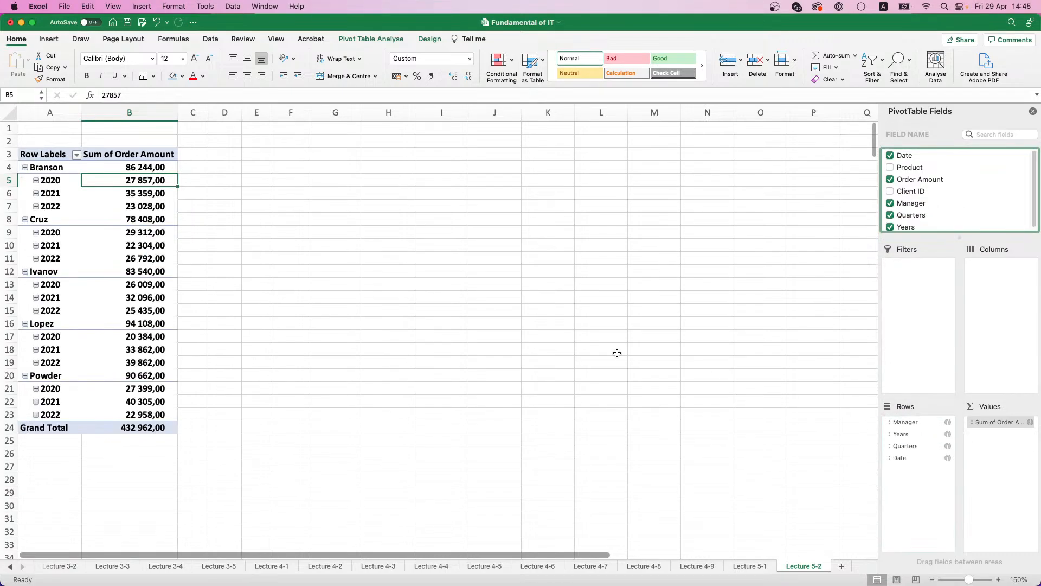
{"action": "left_click", "coordinate": [36, 181]}
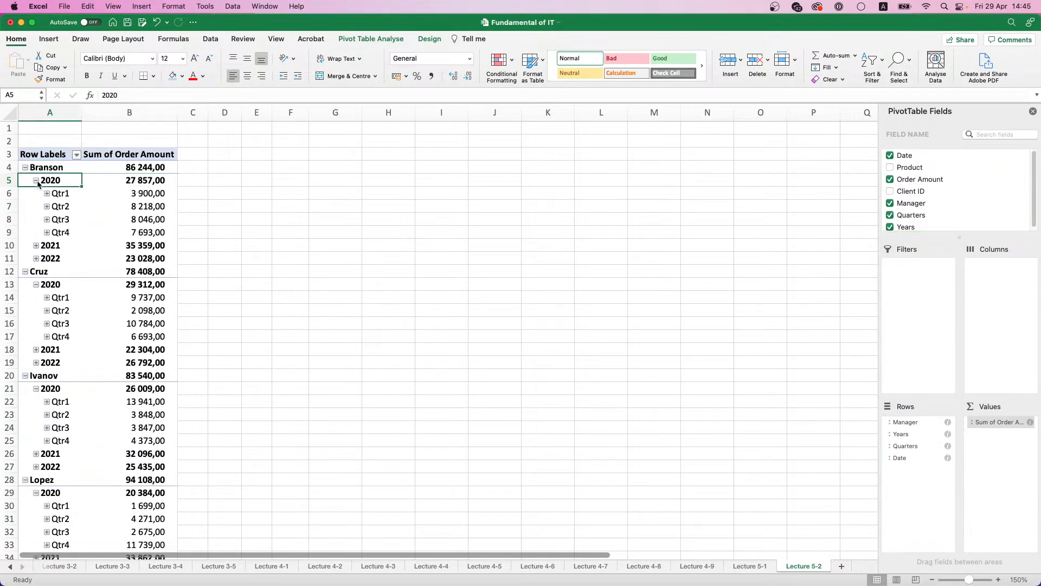
{"action": "left_click", "coordinate": [37, 180]}
{"action": "left_click", "coordinate": [36, 181]}
{"action": "left_click", "coordinate": [47, 193]}
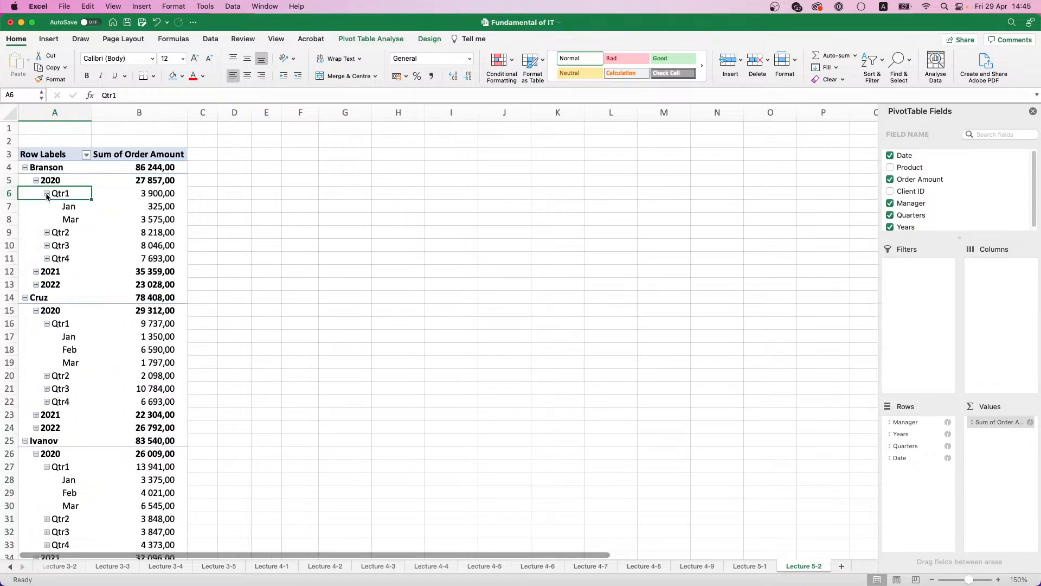
{"action": "left_click", "coordinate": [46, 194]}
{"action": "left_click", "coordinate": [47, 207]}
{"action": "left_click", "coordinate": [47, 207]}
{"action": "left_click", "coordinate": [46, 194]}
{"action": "left_click", "coordinate": [47, 194]}
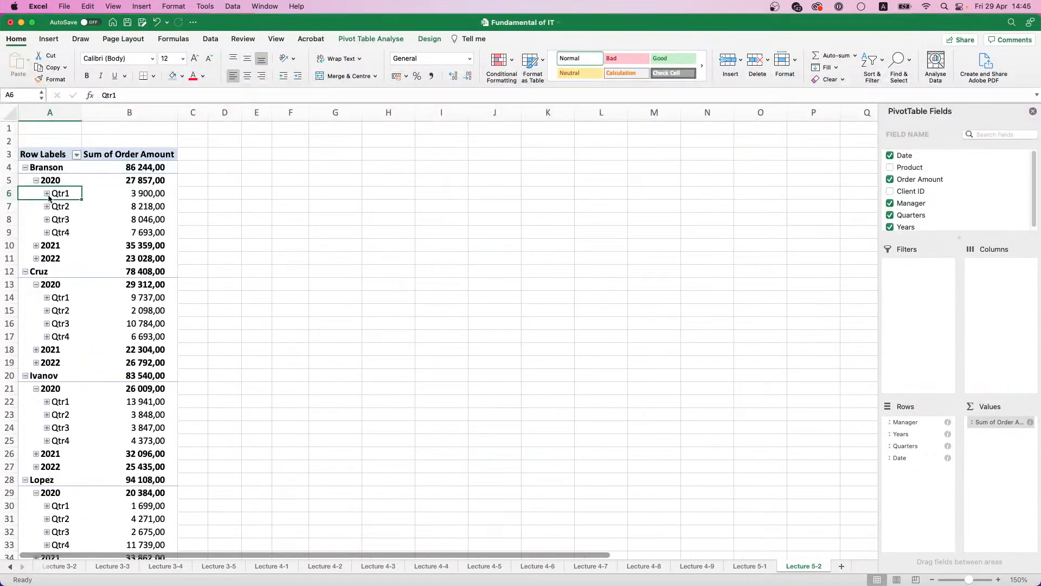
{"action": "left_click", "coordinate": [35, 180]}
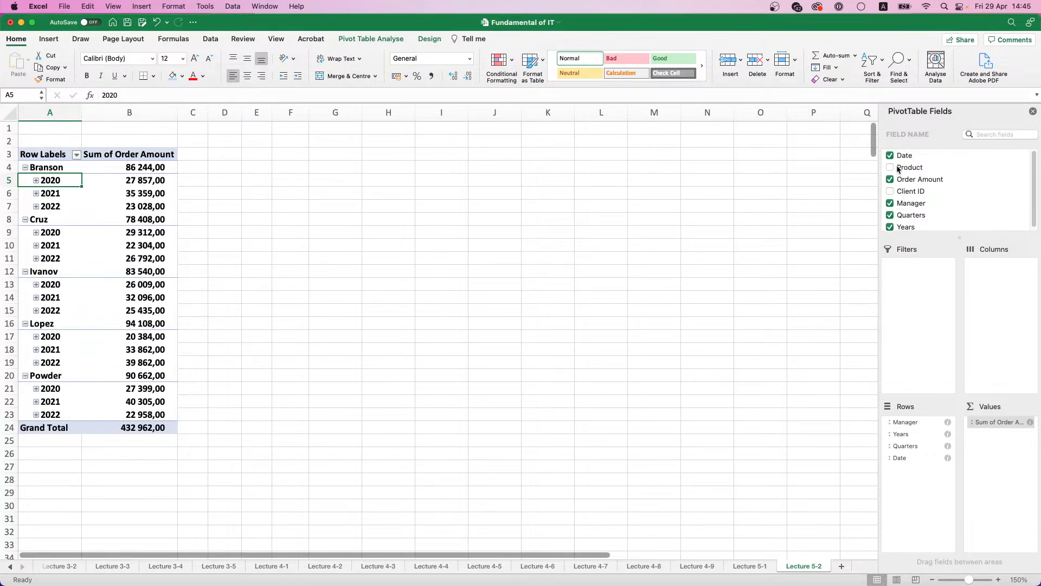
Step: Undo the expanding and collapsing and the automatic grouping by years and quarters, keeping the individual dates under Manager
{"action": "key", "text": "super+z"}
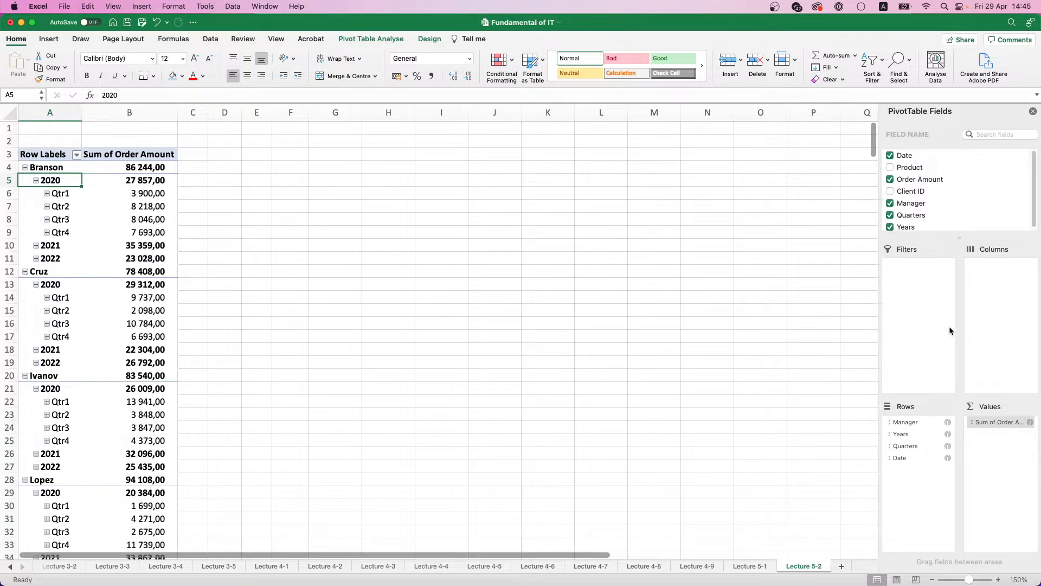
{"action": "key", "text": "super+z"}
{"action": "key", "text": "super+z"}
{"action": "key", "text": "super+z"}
{"action": "key", "text": "super+z"}
{"action": "key", "text": "super+z"}
{"action": "key", "text": "super+z"}
{"action": "key", "text": "super+z"}
{"action": "key", "text": "super+z"}
{"action": "key", "text": "super+z"}
{"action": "key", "text": "super+z"}
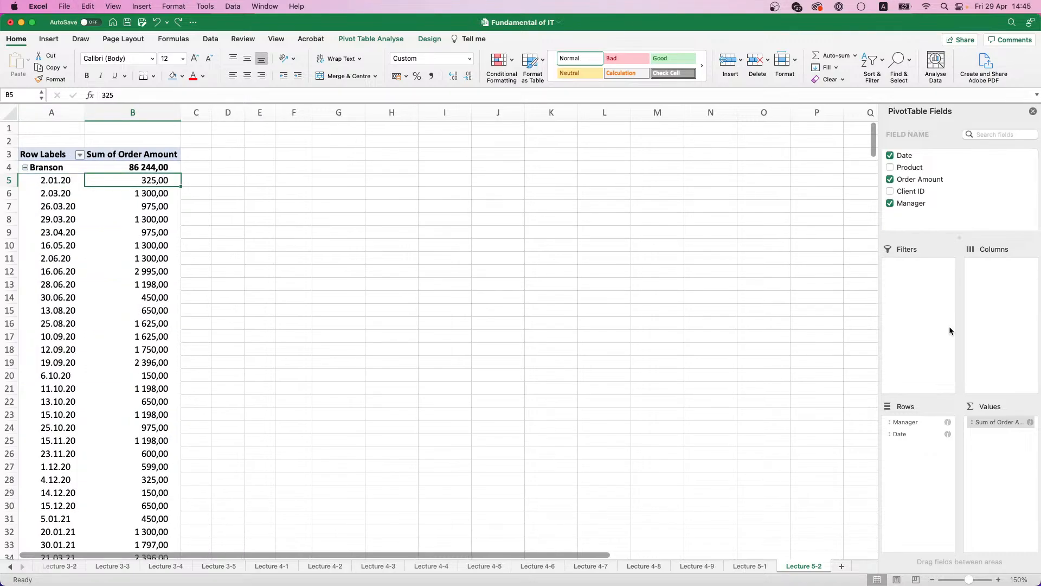
{"action": "left_click", "coordinate": [901, 436]}
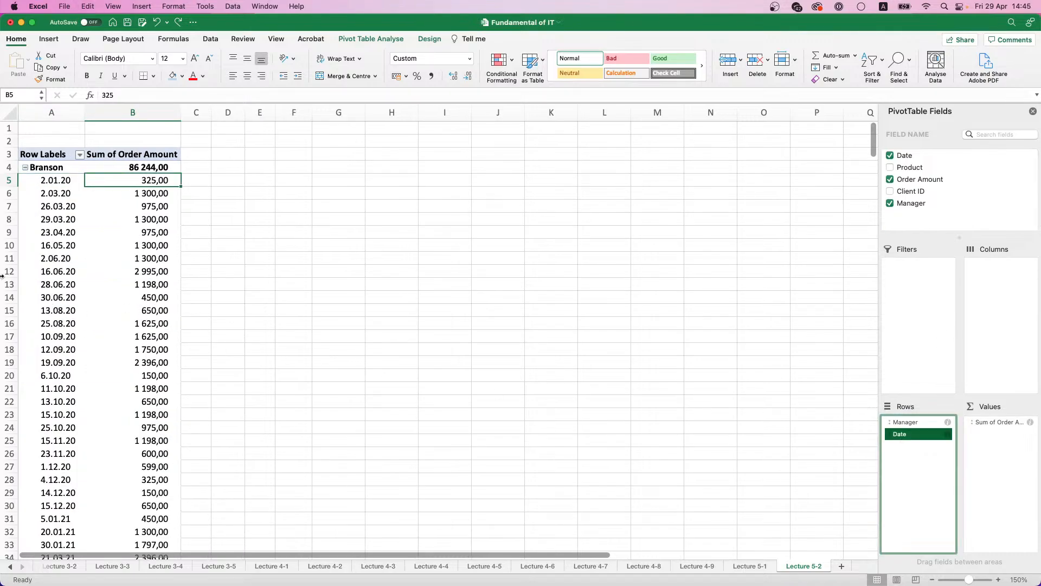
{"action": "scroll", "coordinate": [62, 273], "scroll_direction": "down", "scroll_amount": 5}
{"action": "scroll", "coordinate": [62, 273], "scroll_direction": "down", "scroll_amount": 7}
{"action": "scroll", "coordinate": [62, 273], "scroll_direction": "up", "scroll_amount": 12}
{"action": "left_click", "coordinate": [22, 206]}
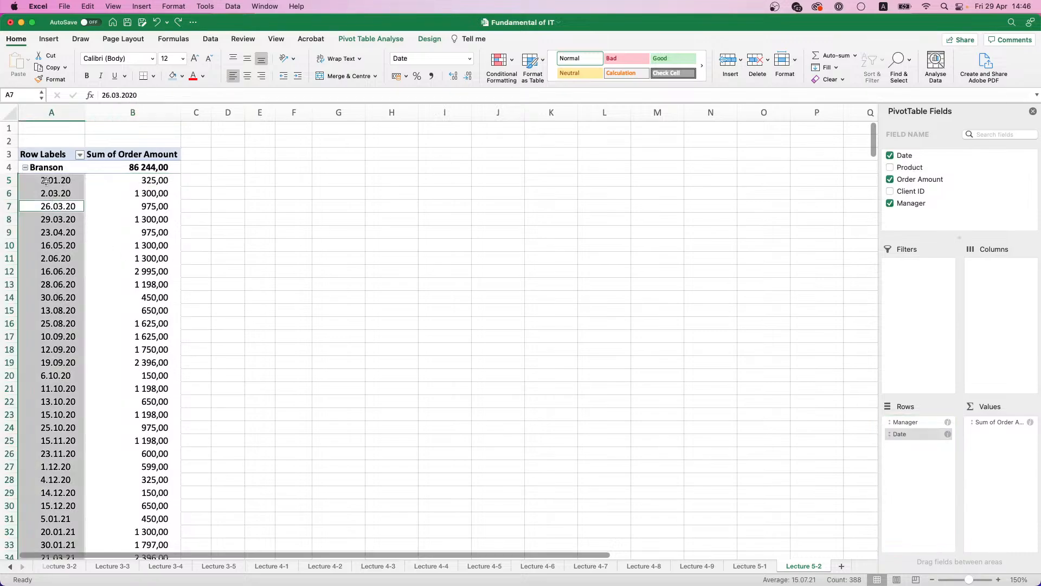
{"action": "left_click", "coordinate": [44, 339]}
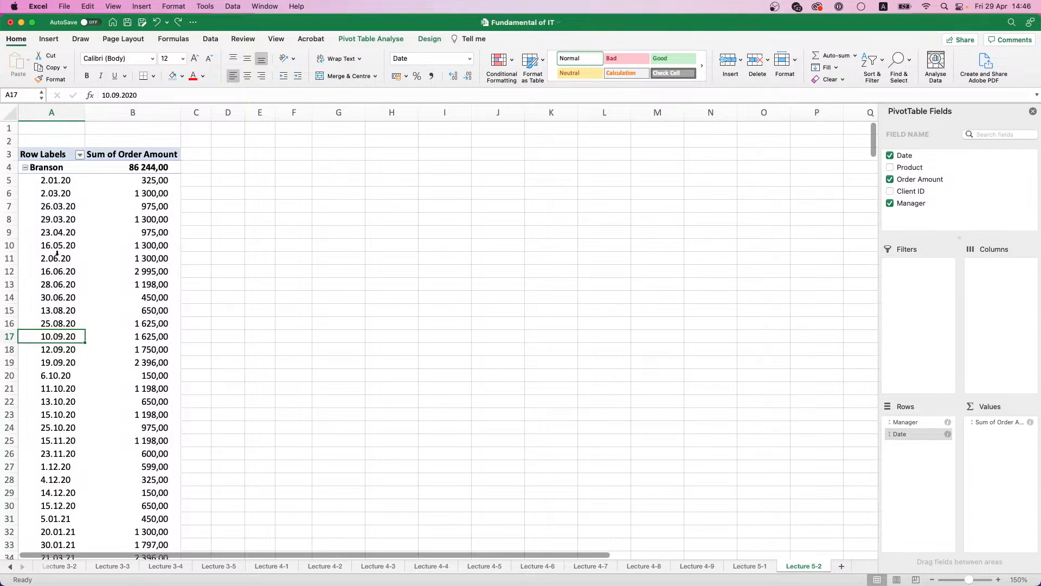
Step: Select all the individual dates in the pivot table's row labels and open the Grouping settings for them
{"action": "left_click", "coordinate": [55, 206]}
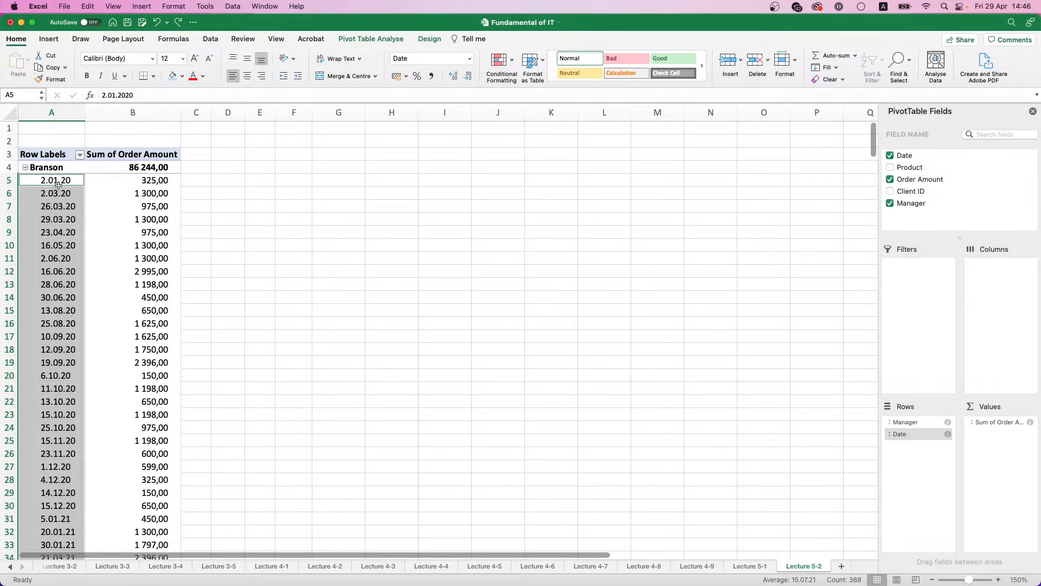
{"action": "left_click", "coordinate": [380, 41]}
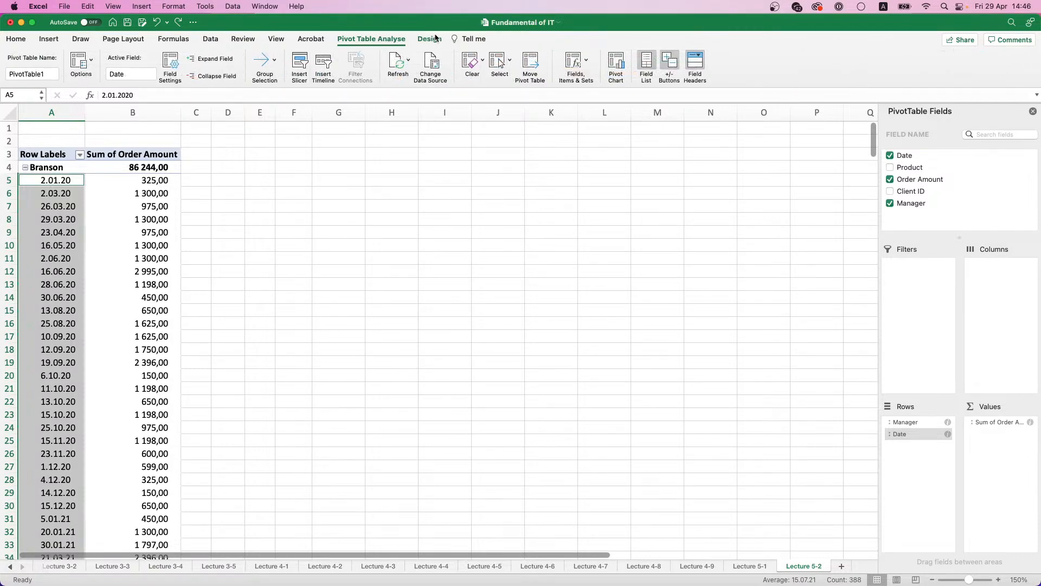
{"action": "left_click", "coordinate": [436, 39]}
{"action": "left_click", "coordinate": [375, 38]}
{"action": "left_click", "coordinate": [274, 61]}
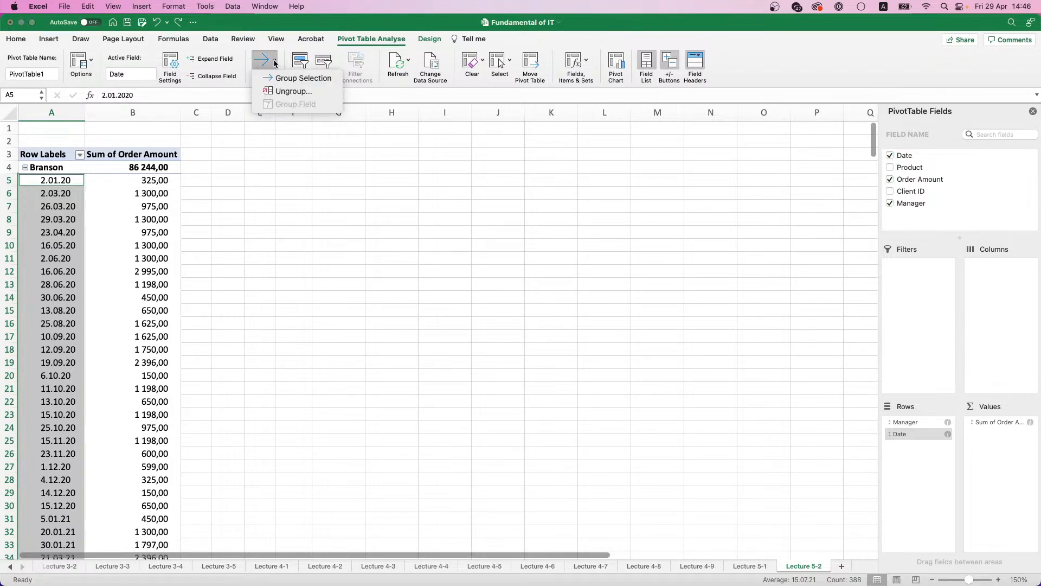
{"action": "left_click", "coordinate": [285, 77]}
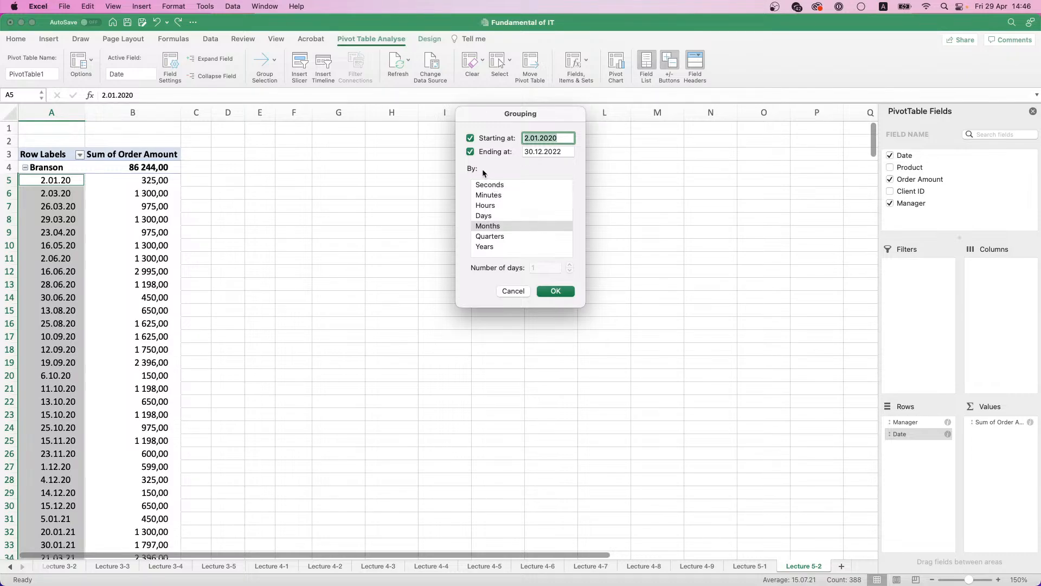
Step: Group the pivot table's dates by Months and Years, leaving the starting and ending dates as proposed
{"action": "left_click", "coordinate": [497, 247]}
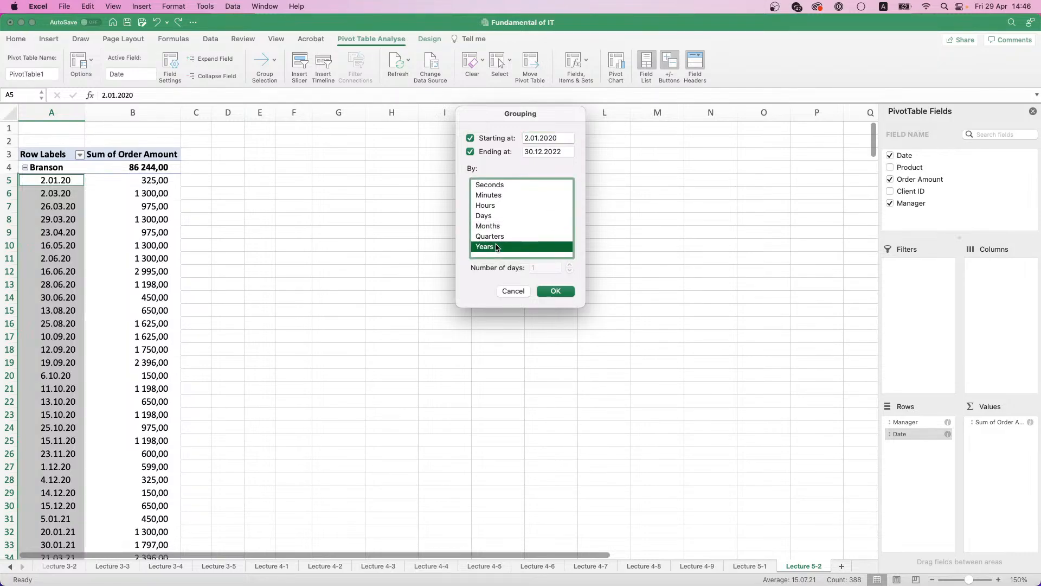
{"action": "left_click", "coordinate": [495, 217]}
{"action": "left_click", "coordinate": [491, 248]}
{"action": "left_click", "coordinate": [495, 226]}
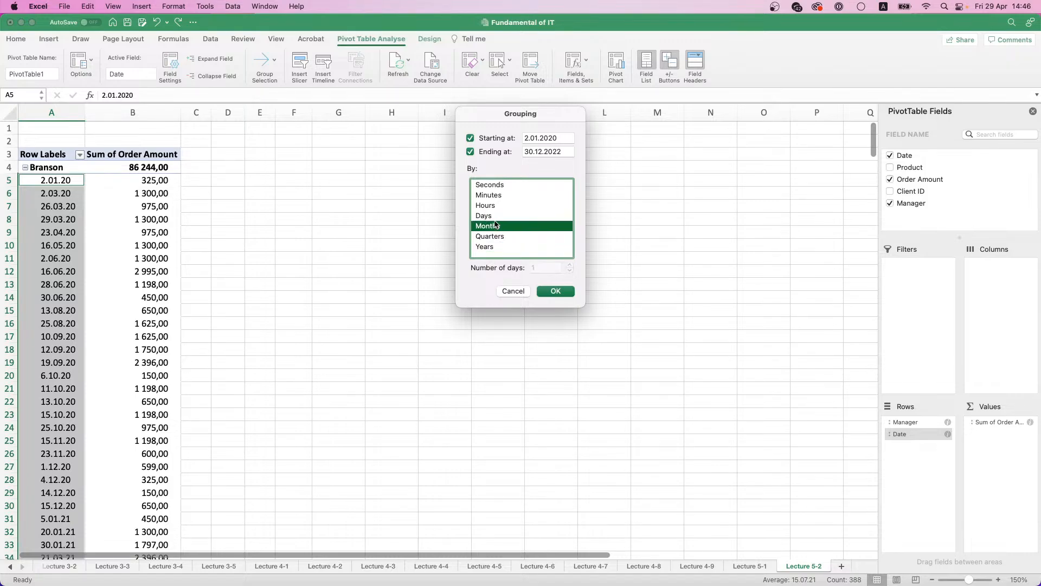
{"action": "left_click", "coordinate": [493, 248]}
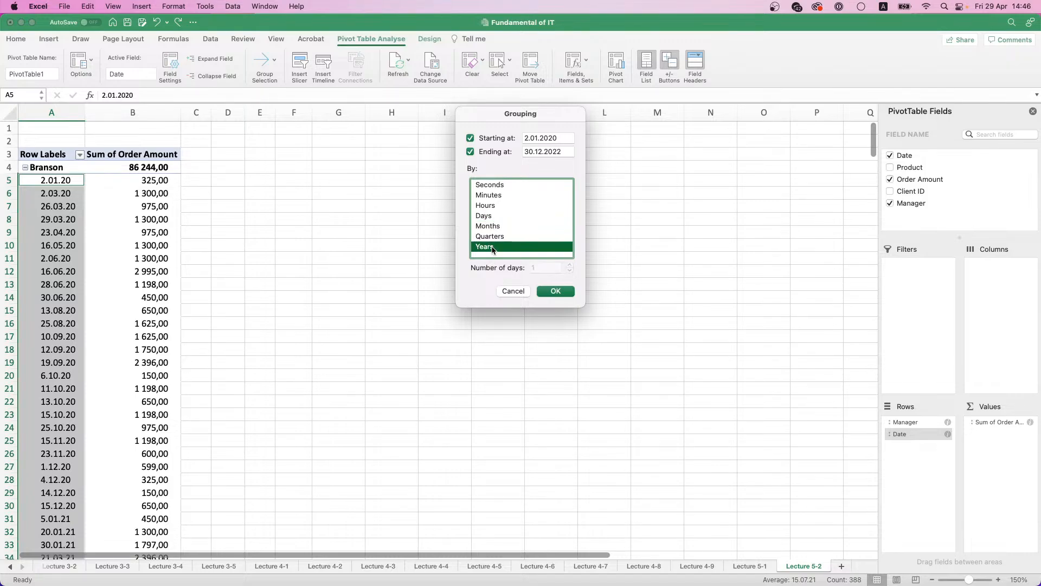
{"action": "left_click", "coordinate": [491, 237]}
{"action": "left_click", "coordinate": [492, 247]}
{"action": "left_click", "coordinate": [496, 227]}
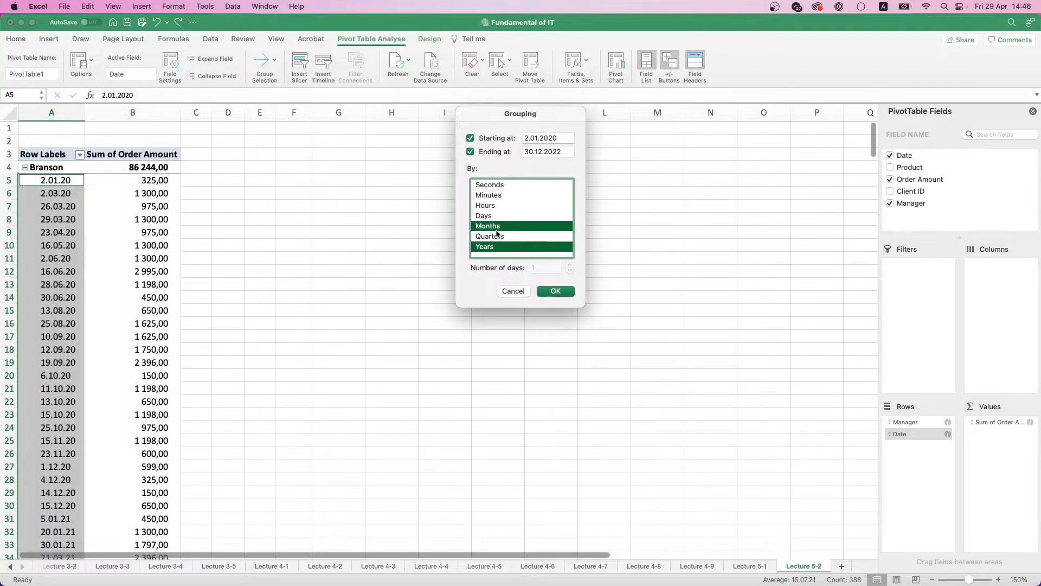
{"action": "left_click", "coordinate": [496, 247]}
{"action": "left_click", "coordinate": [496, 247]}
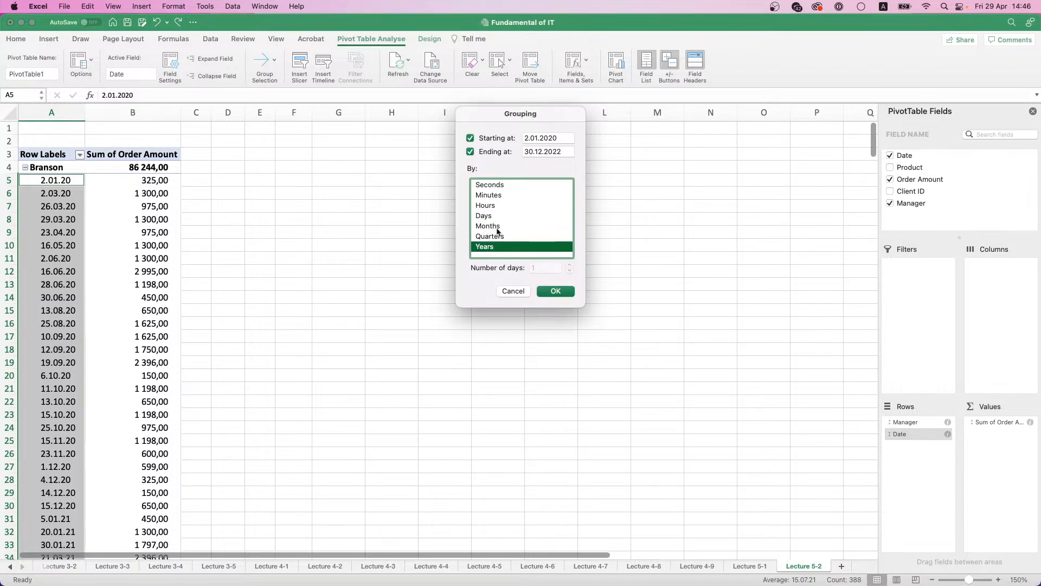
{"action": "left_click", "coordinate": [497, 227], "text": "super"}
{"action": "left_click", "coordinate": [555, 291]}
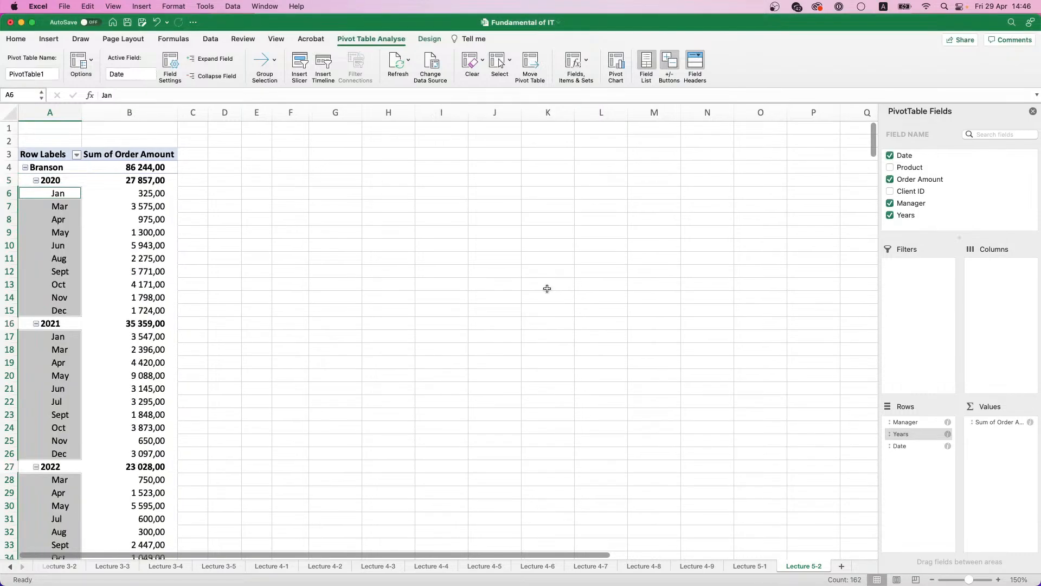
Step: Collapse the 2020, 2021 and 2022 groups under every manager, briefly expanding 2020 to inspect its months
{"action": "scroll", "coordinate": [63, 226], "scroll_direction": "down", "scroll_amount": 1}
{"action": "scroll", "coordinate": [63, 227], "scroll_direction": "down", "scroll_amount": 20}
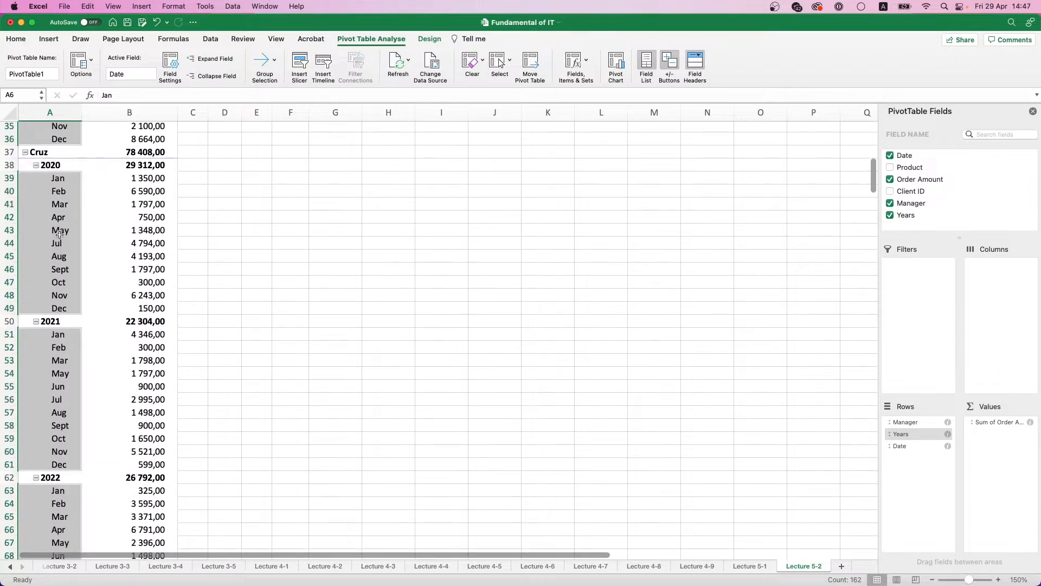
{"action": "scroll", "coordinate": [57, 239], "scroll_direction": "down", "scroll_amount": 17}
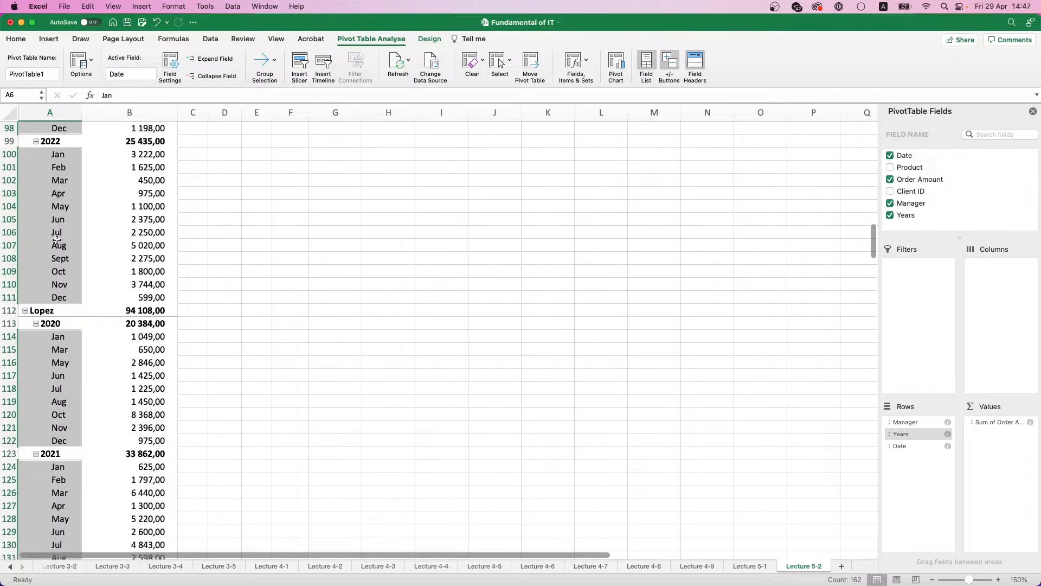
{"action": "left_click", "coordinate": [36, 190]}
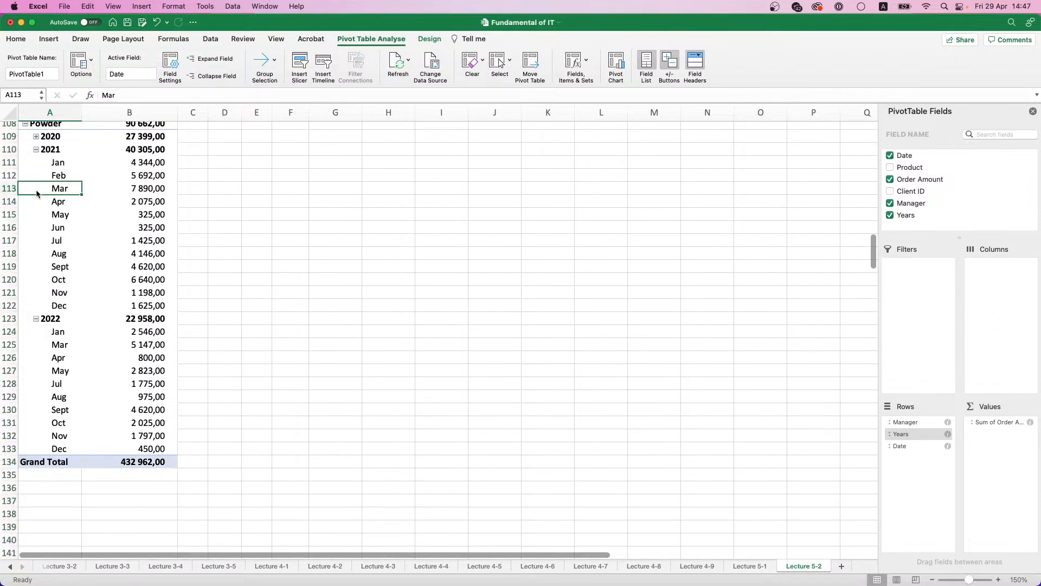
{"action": "left_click", "coordinate": [37, 151]}
{"action": "scroll", "coordinate": [39, 163], "scroll_direction": "up", "scroll_amount": 3}
{"action": "scroll", "coordinate": [43, 179], "scroll_direction": "up", "scroll_amount": 18}
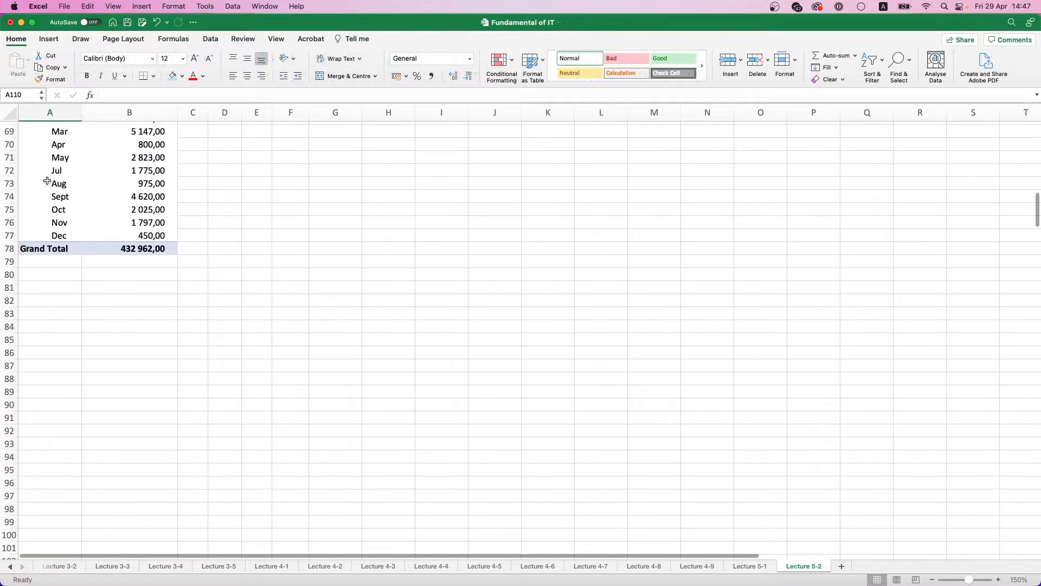
{"action": "left_click", "coordinate": [47, 297]}
{"action": "scroll", "coordinate": [46, 244], "scroll_direction": "up", "scroll_amount": 15}
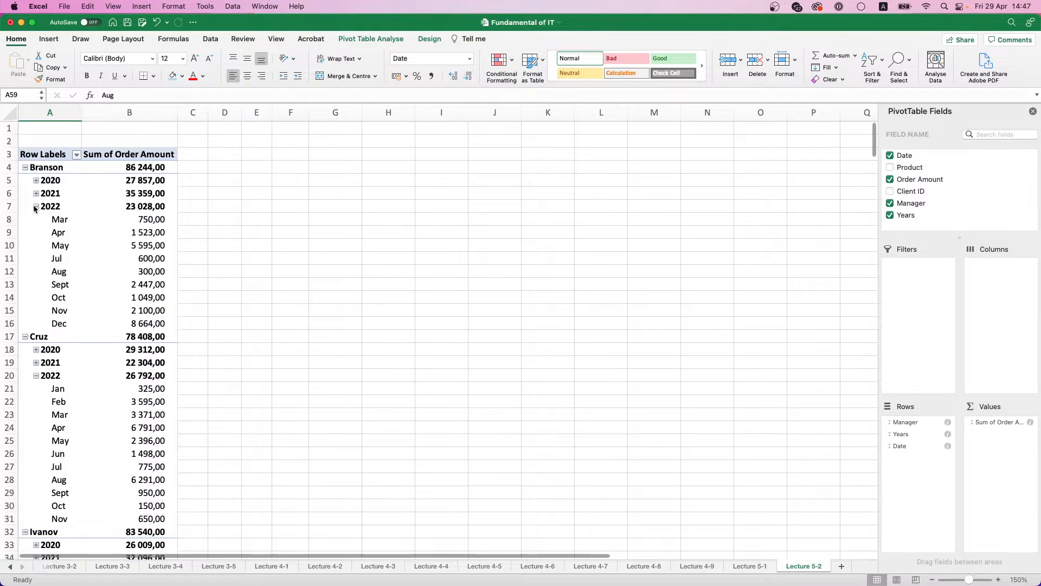
{"action": "left_click", "coordinate": [36, 206]}
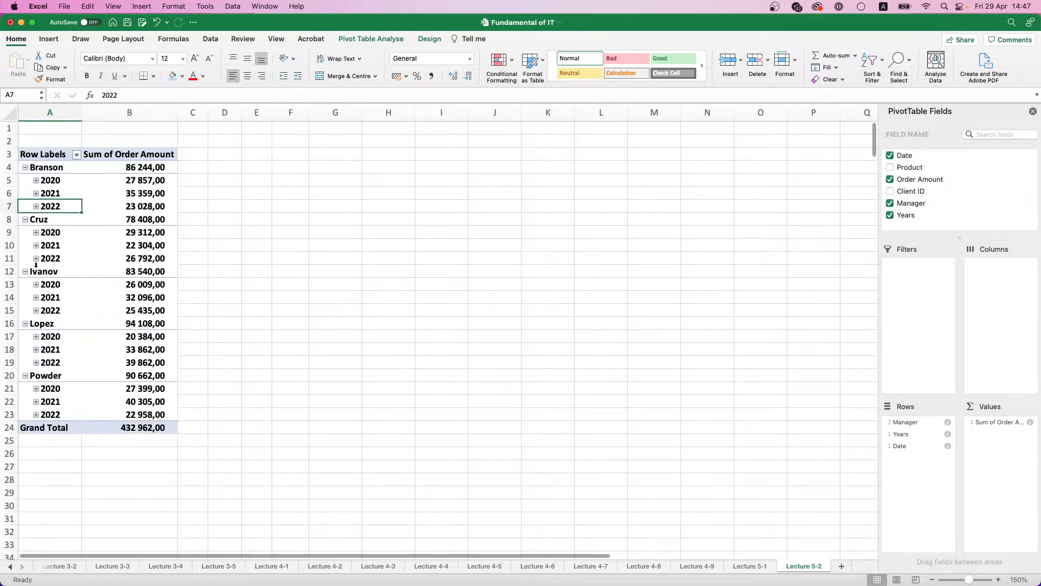
{"action": "left_click", "coordinate": [36, 232]}
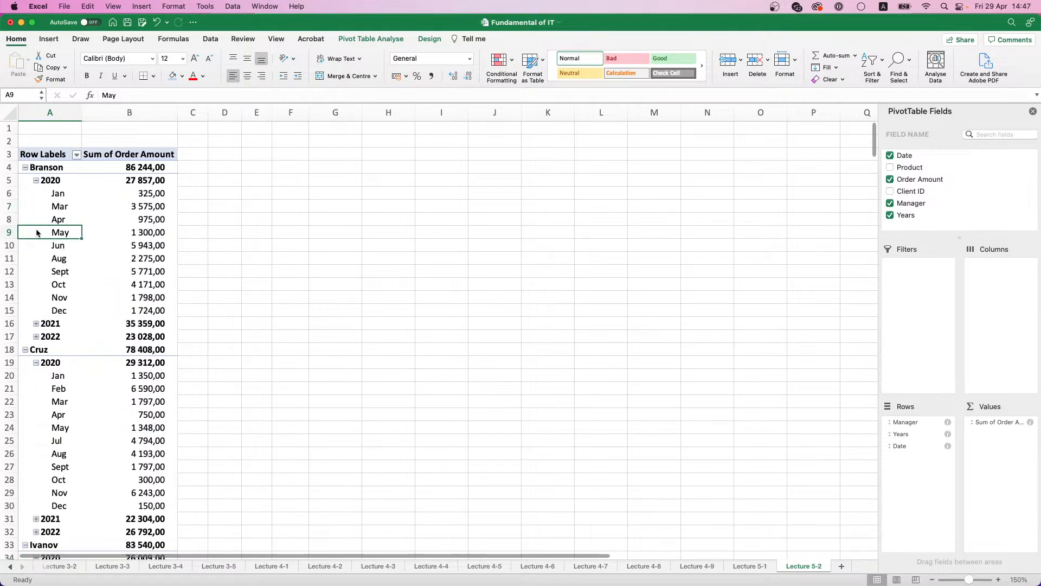
{"action": "left_click", "coordinate": [36, 181]}
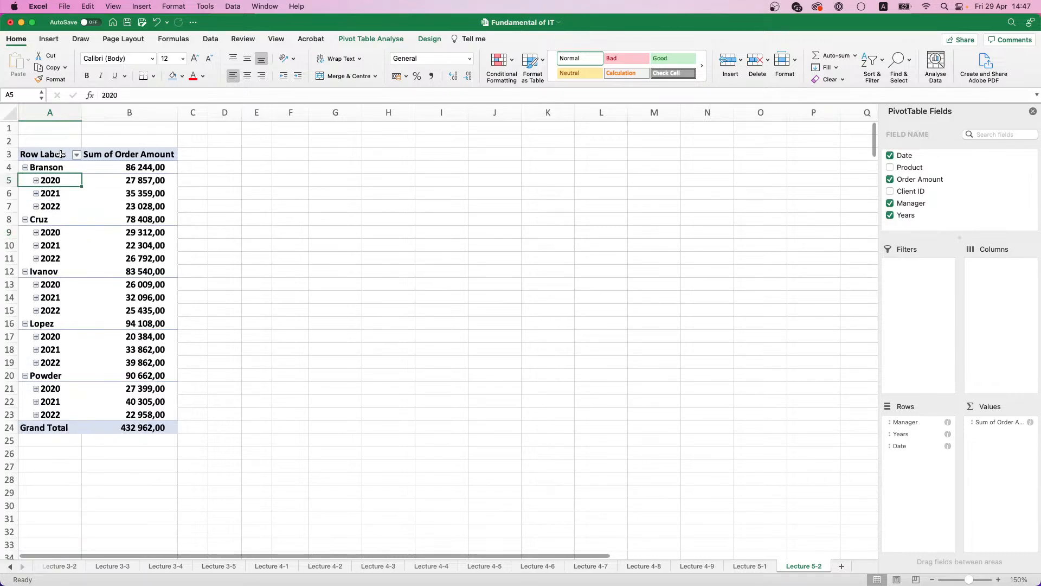
Step: Open the grouping options for the Years field with the first manager's 2020 row selected
{"action": "left_click", "coordinate": [339, 40]}
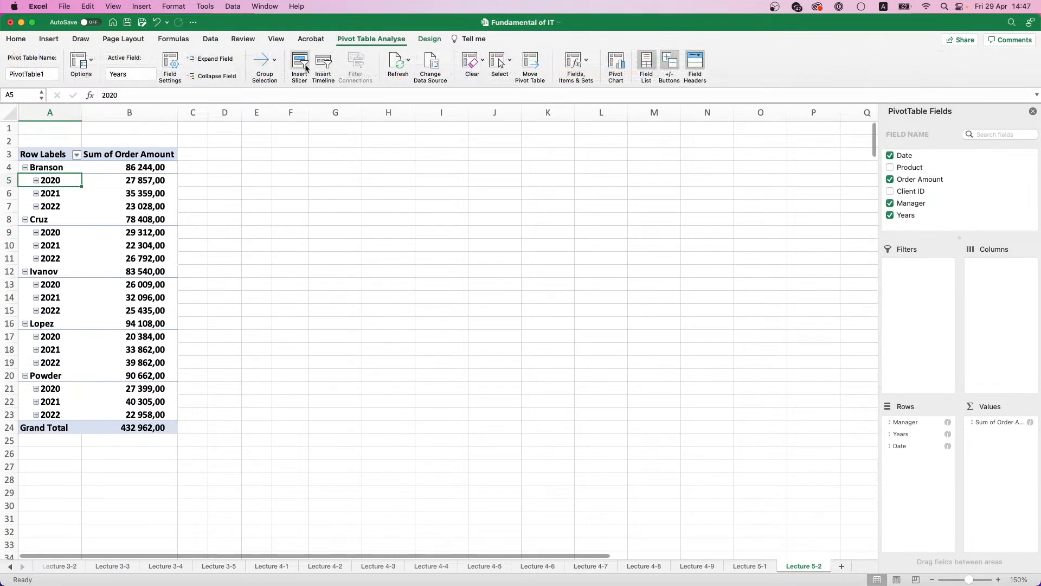
{"action": "left_click", "coordinate": [274, 63]}
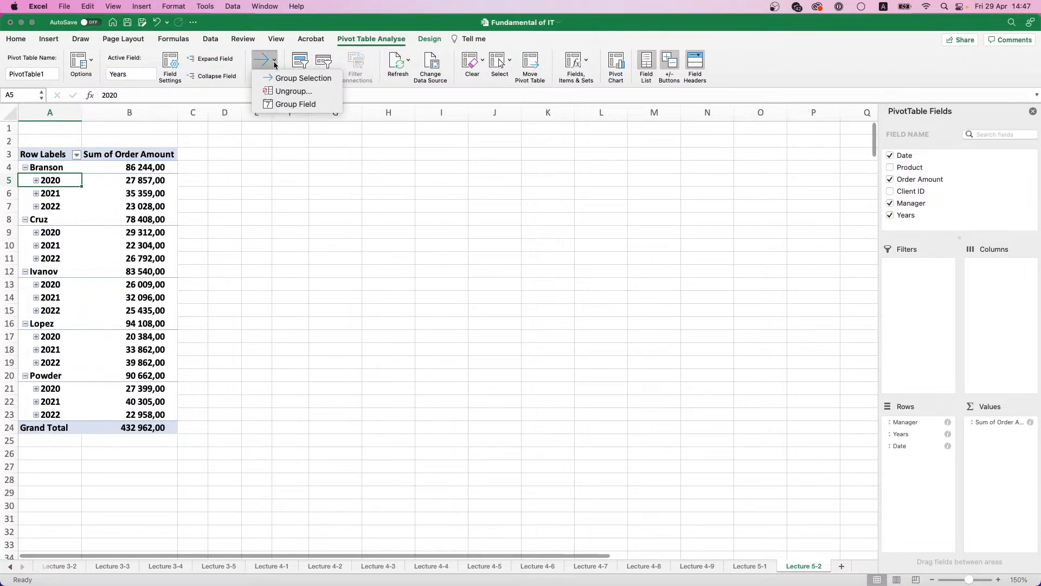
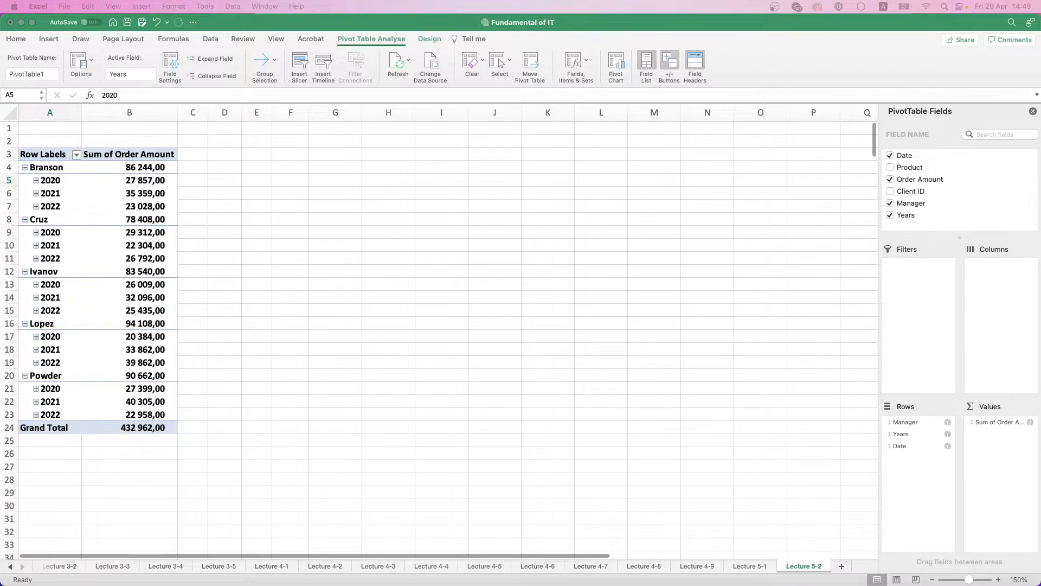
Step: Check the source data on Lecture 5-1, add Product below Date in the Lecture 5-2 pivot rows, and inspect the first manager's 2022 breakdown
{"action": "left_click", "coordinate": [753, 568]}
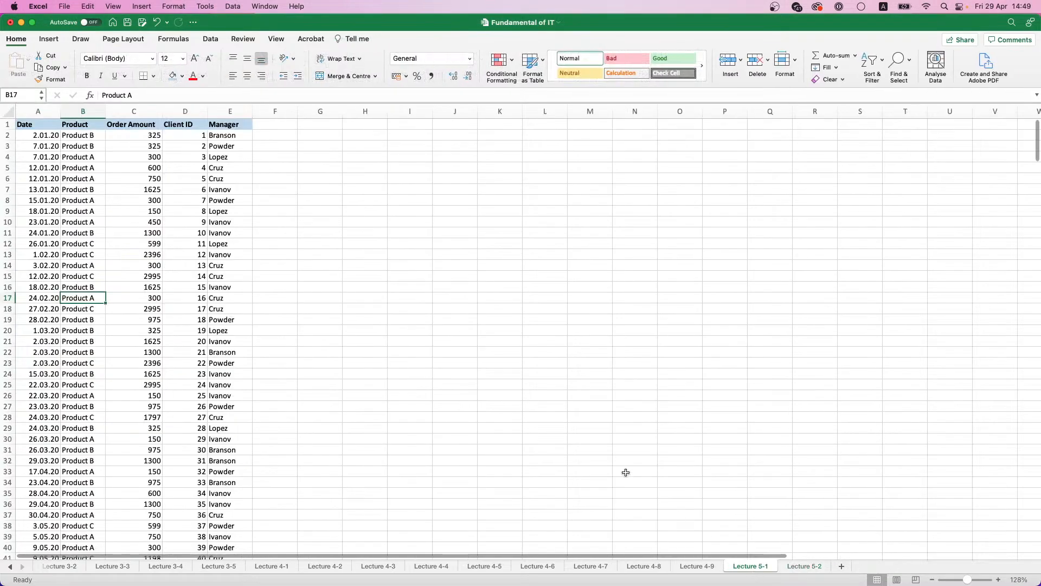
{"action": "left_click", "coordinate": [807, 569]}
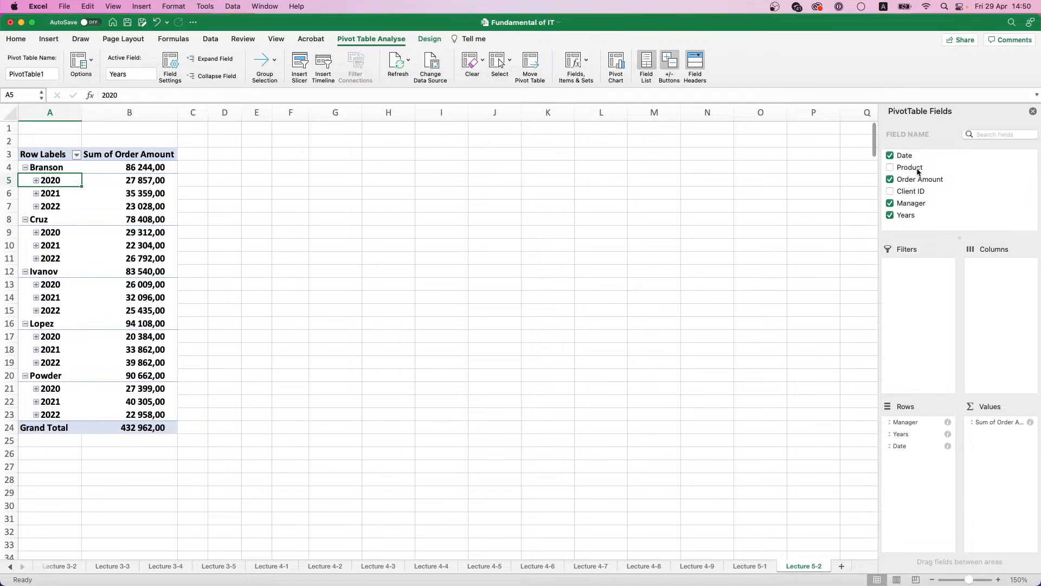
{"action": "left_click_drag", "start_coordinate": [918, 172], "coordinate": [920, 463]}
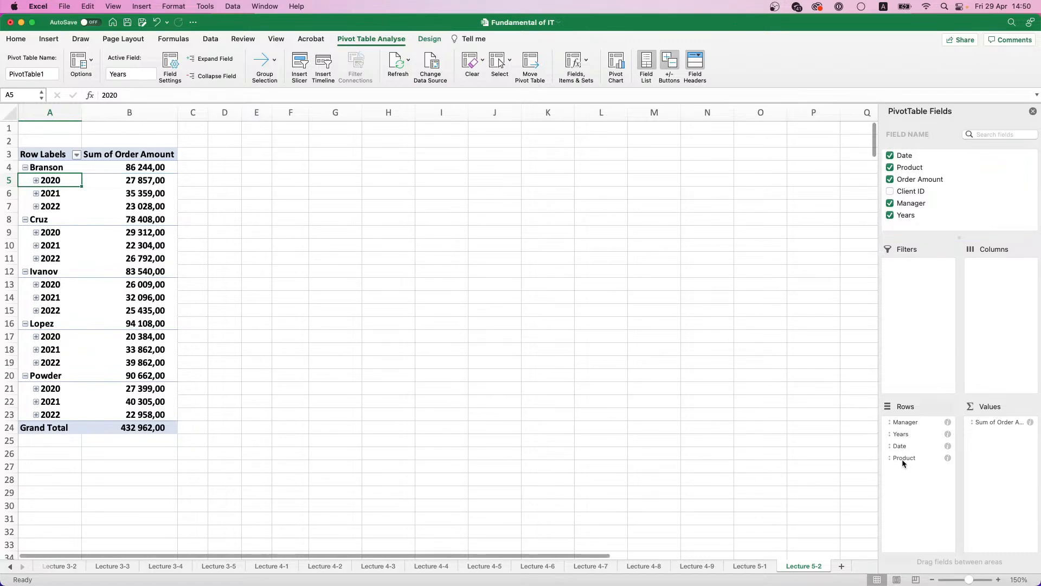
{"action": "left_click_drag", "start_coordinate": [903, 459], "coordinate": [903, 461]}
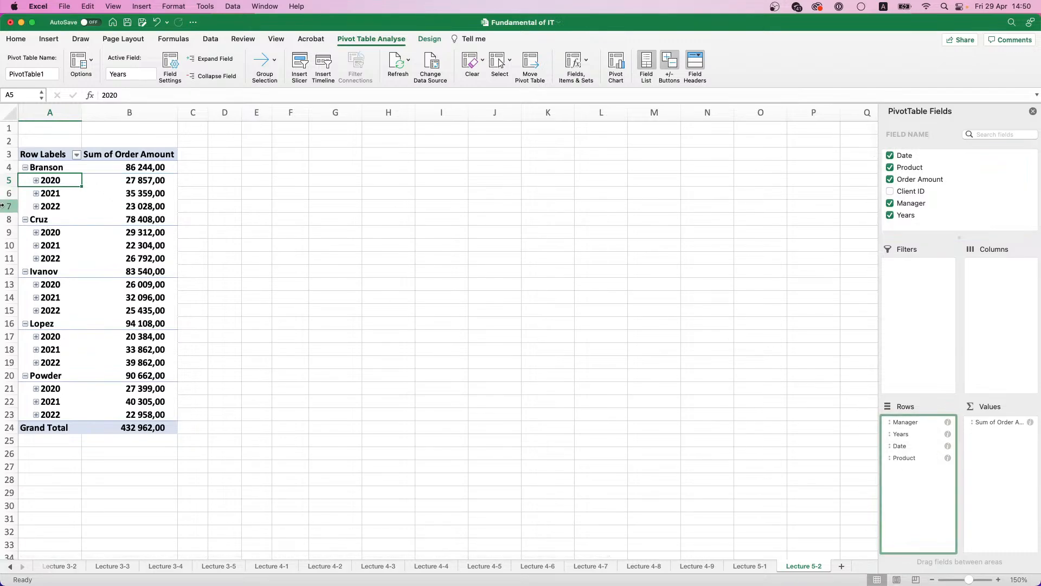
{"action": "left_click", "coordinate": [35, 206]}
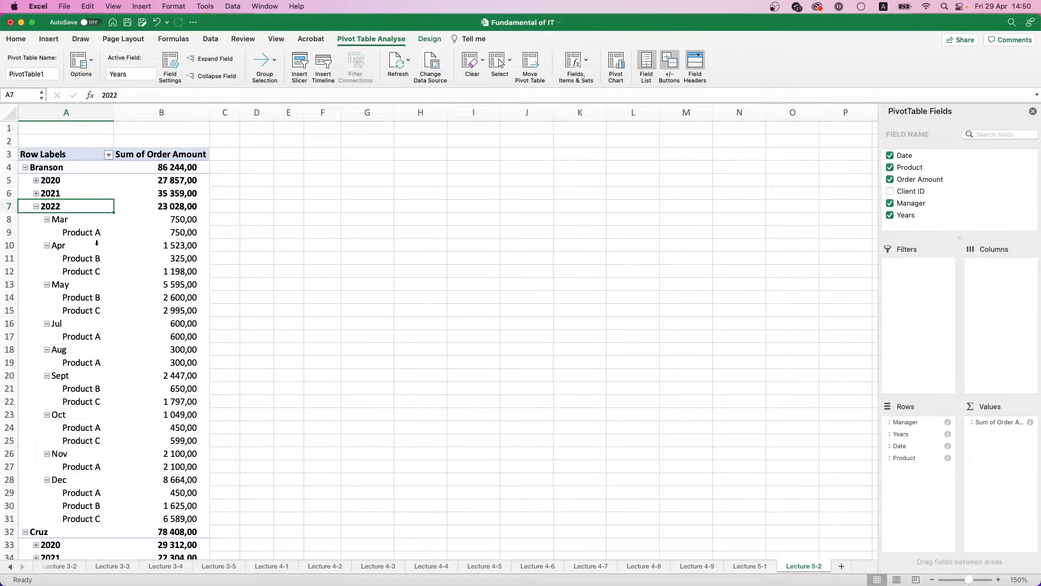
{"action": "left_click", "coordinate": [36, 206]}
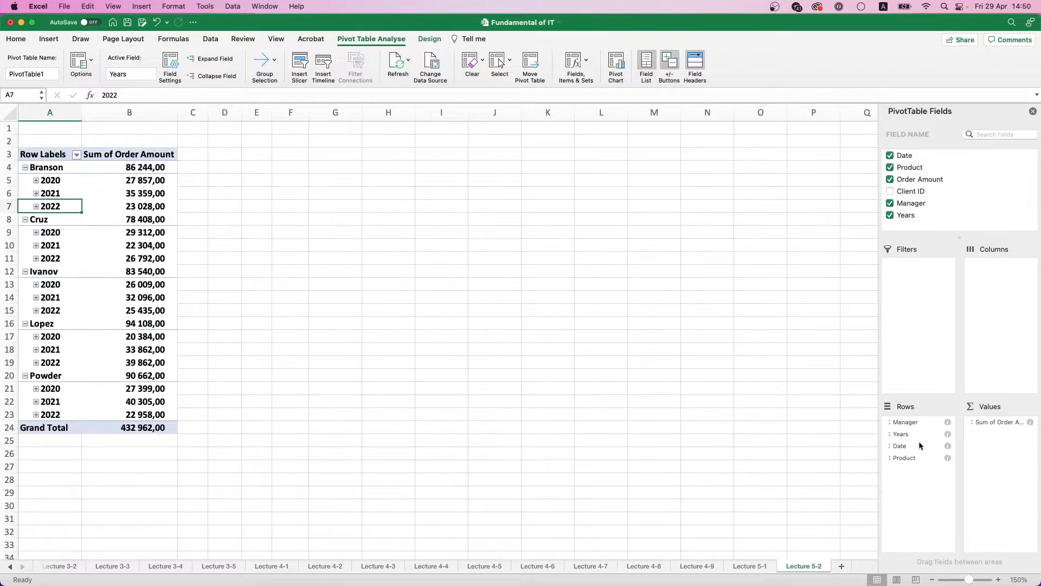
Step: Move the Product field from rows to columns, briefly placing it in the filters, and select the amounts under the three products
{"action": "left_click_drag", "start_coordinate": [913, 458], "coordinate": [996, 312]}
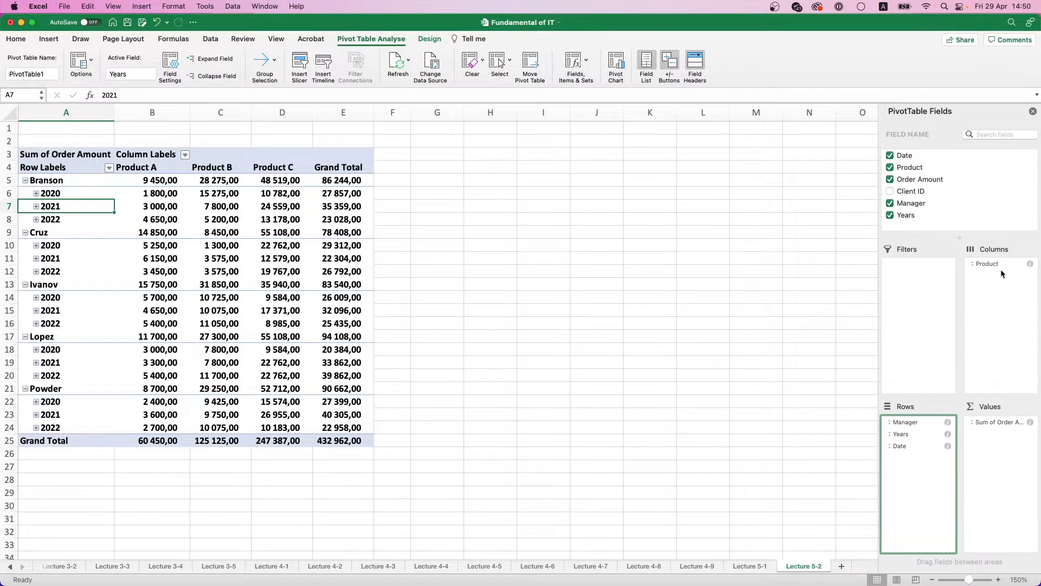
{"action": "left_click_drag", "start_coordinate": [996, 266], "coordinate": [922, 285]}
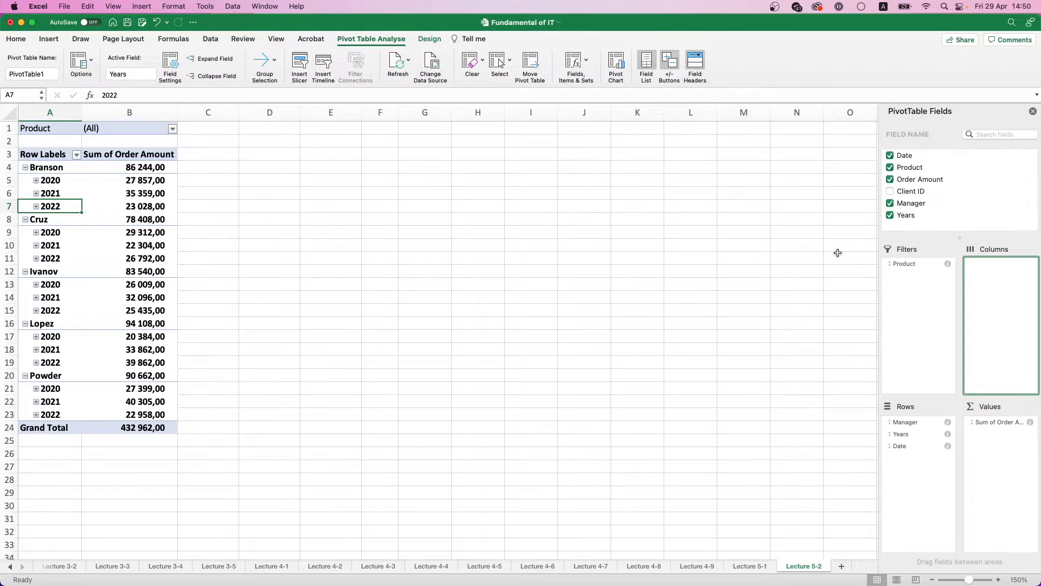
{"action": "left_click_drag", "start_coordinate": [907, 265], "coordinate": [1004, 304]}
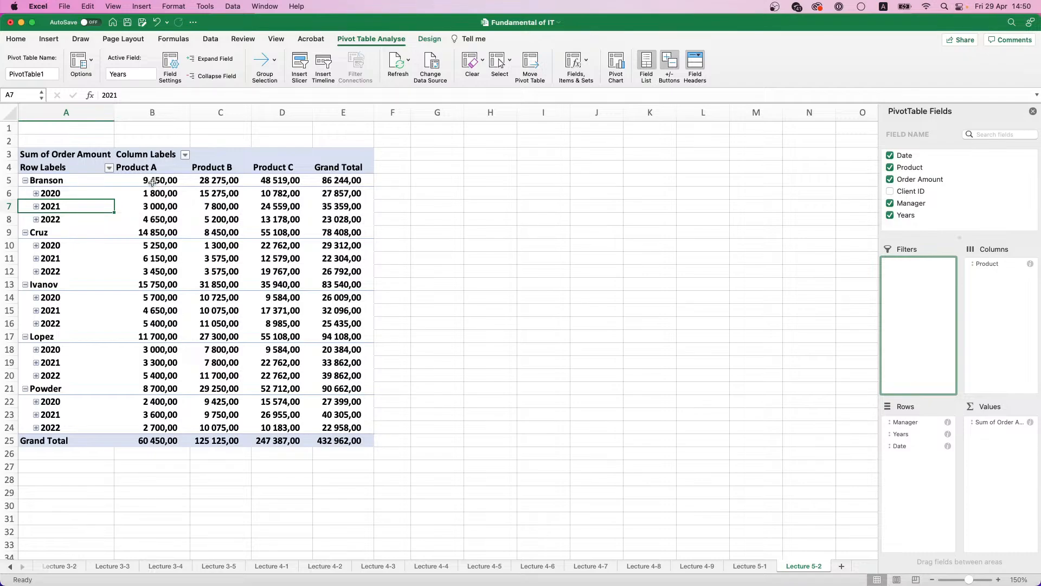
{"action": "left_click_drag", "start_coordinate": [152, 182], "coordinate": [290, 417]}
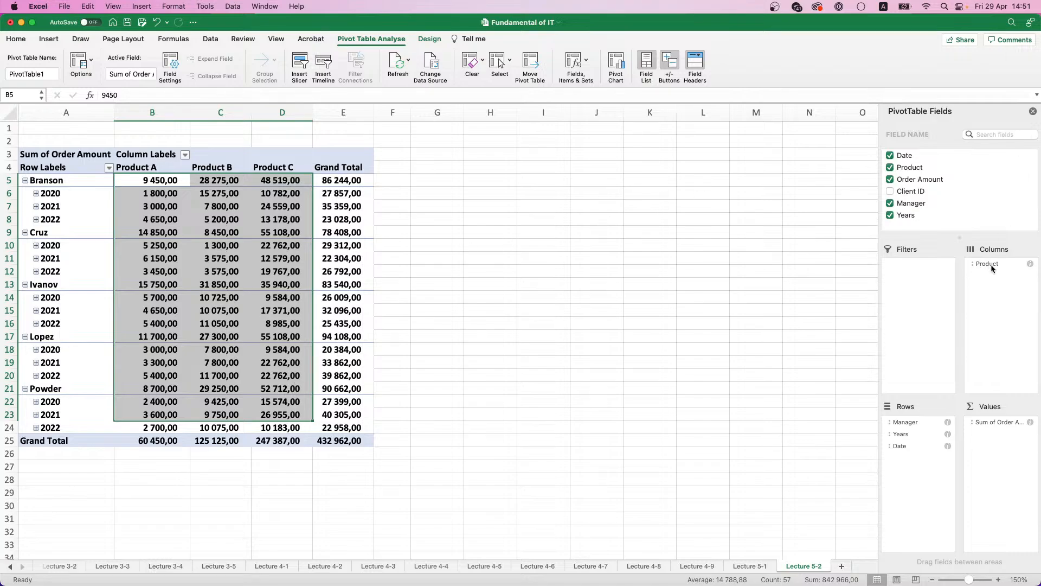
Step: Move the Product field to the report filters and filter the pivot table to Product A only
{"action": "left_click_drag", "start_coordinate": [991, 265], "coordinate": [919, 276]}
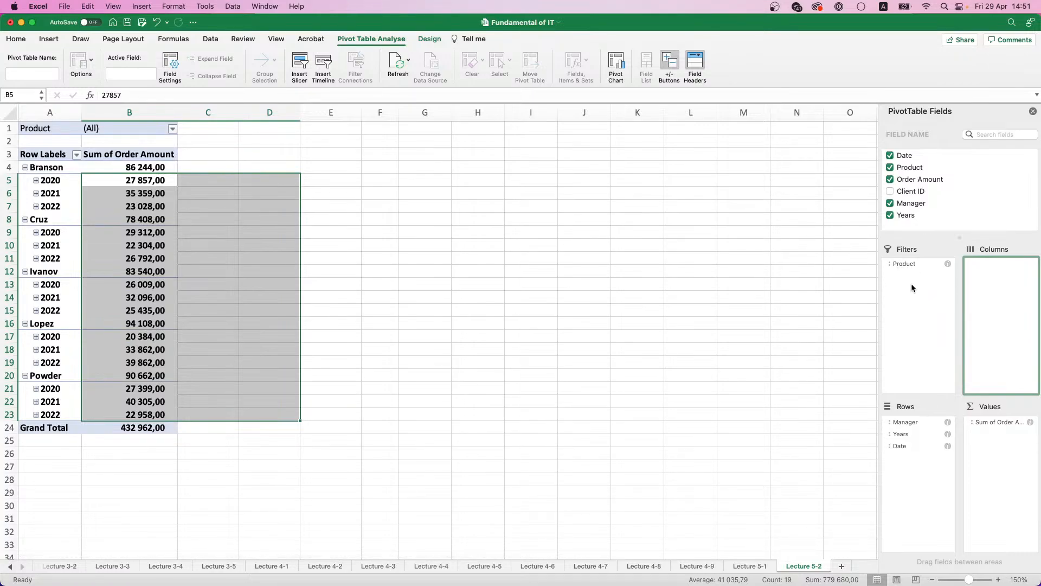
{"action": "left_click", "coordinate": [47, 129]}
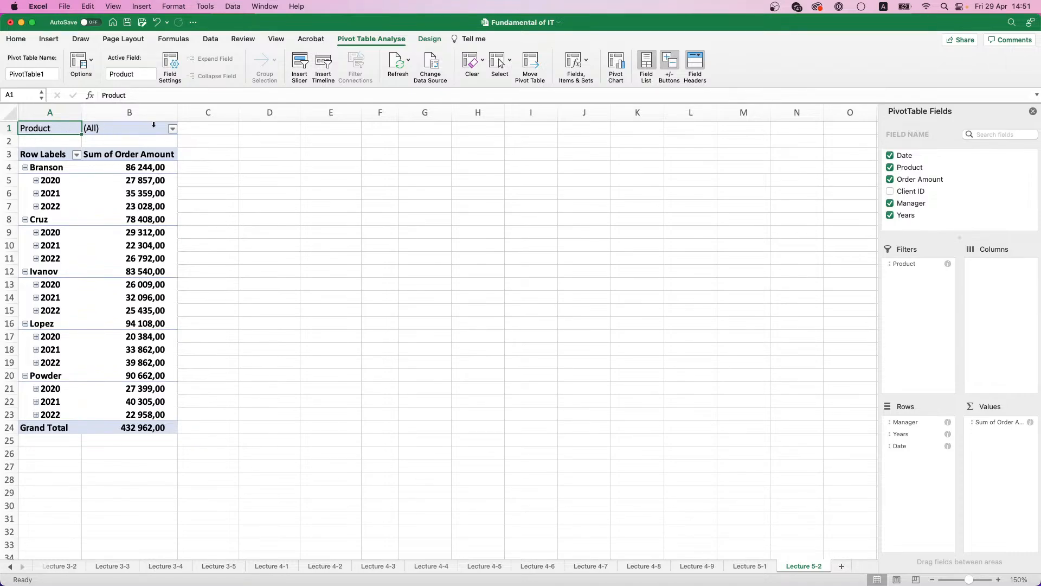
{"action": "left_click", "coordinate": [173, 129]}
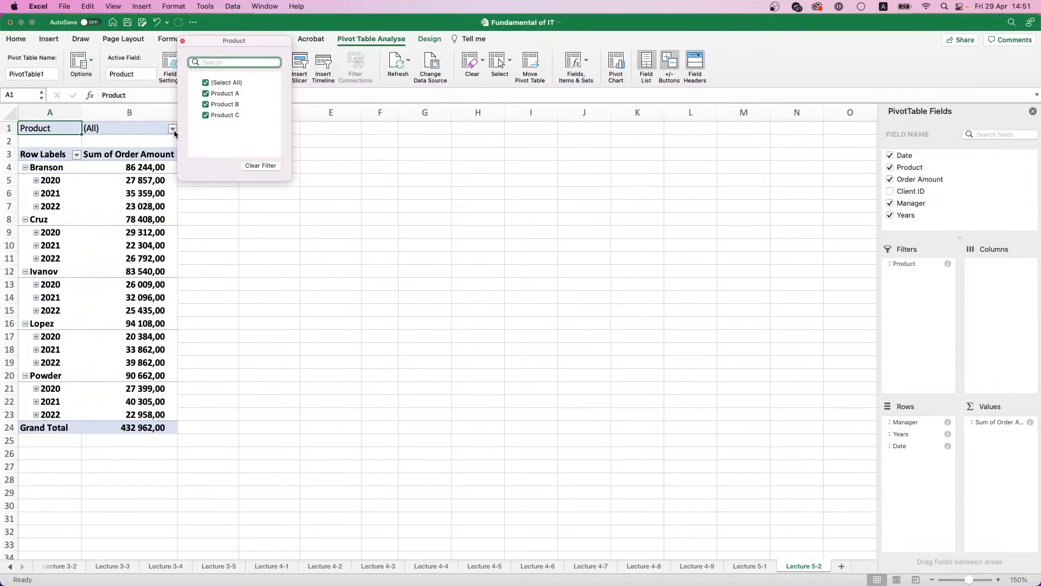
{"action": "left_click", "coordinate": [206, 83]}
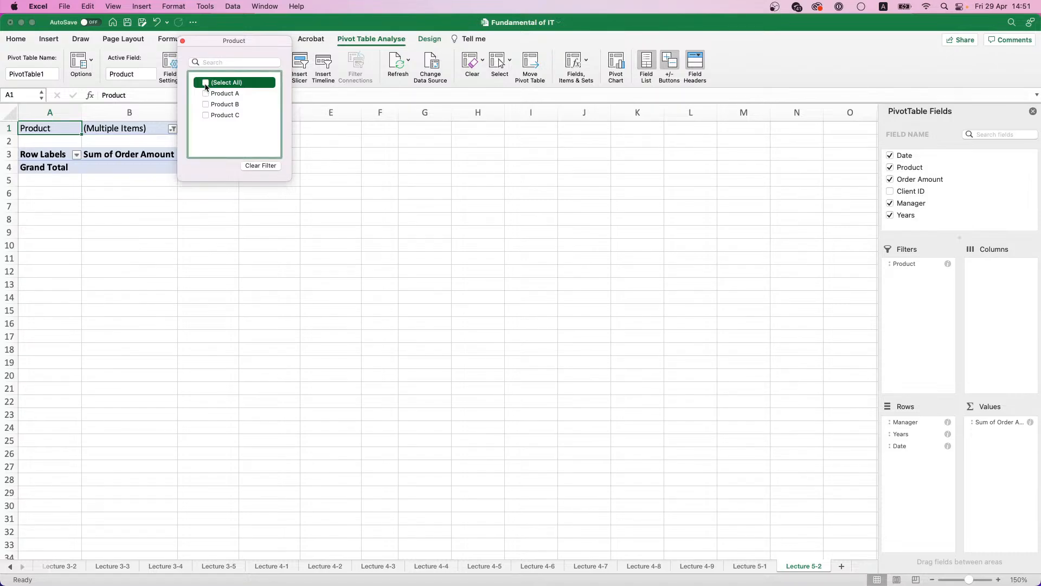
{"action": "left_click", "coordinate": [206, 94]}
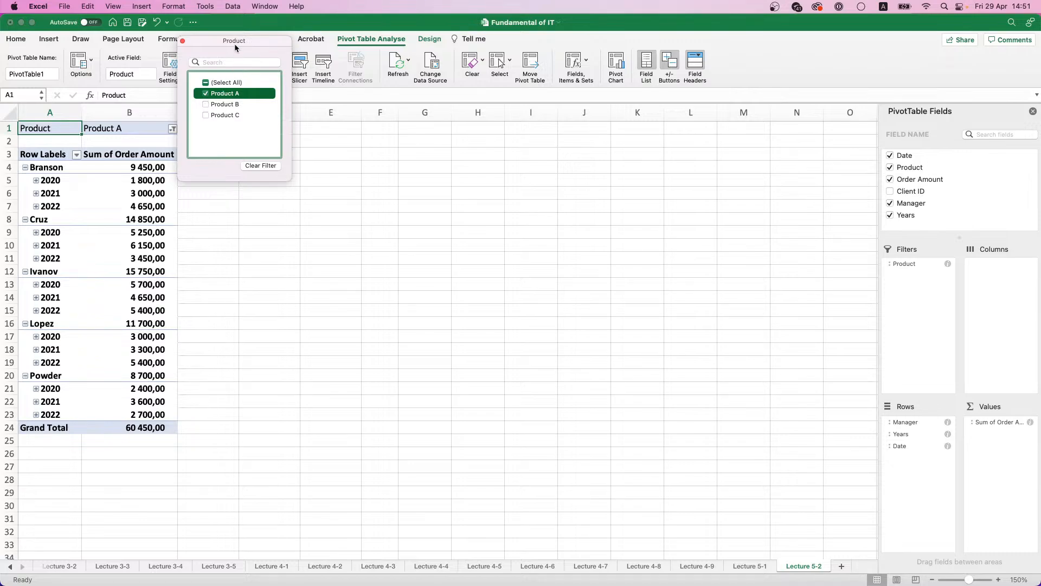
Step: Switch the report filter to Product B alone and after that to Product C alone
{"action": "left_click_drag", "start_coordinate": [234, 44], "coordinate": [442, 64]}
{"action": "left_click", "coordinate": [414, 125]}
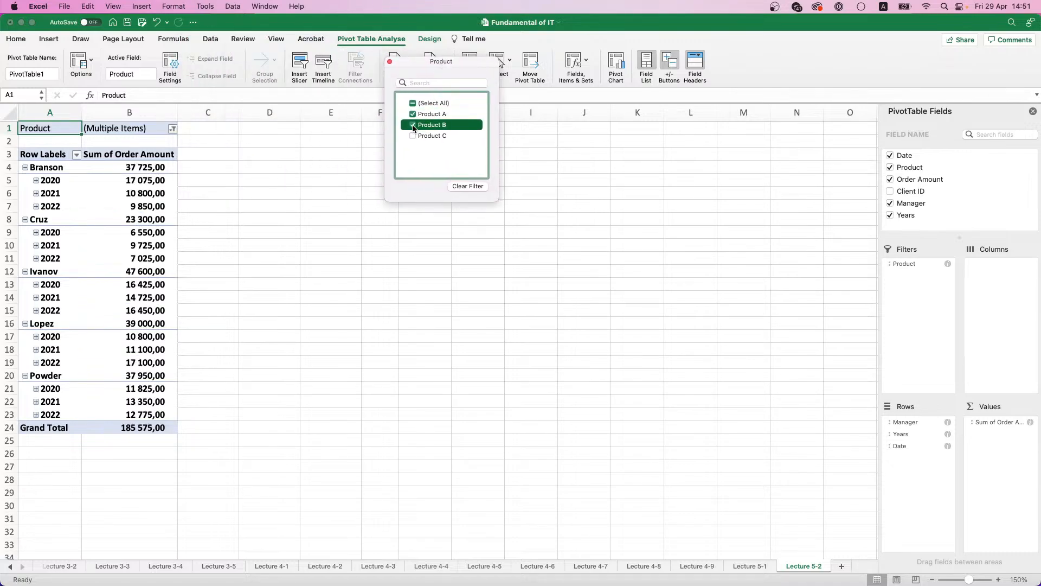
{"action": "left_click", "coordinate": [412, 114]}
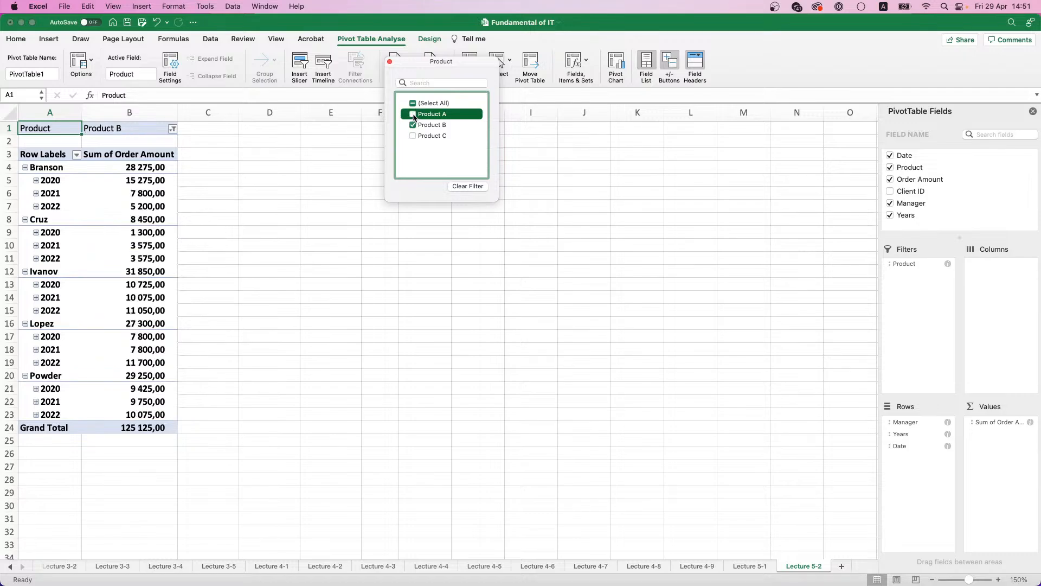
{"action": "left_click", "coordinate": [413, 125]}
{"action": "left_click", "coordinate": [413, 135]}
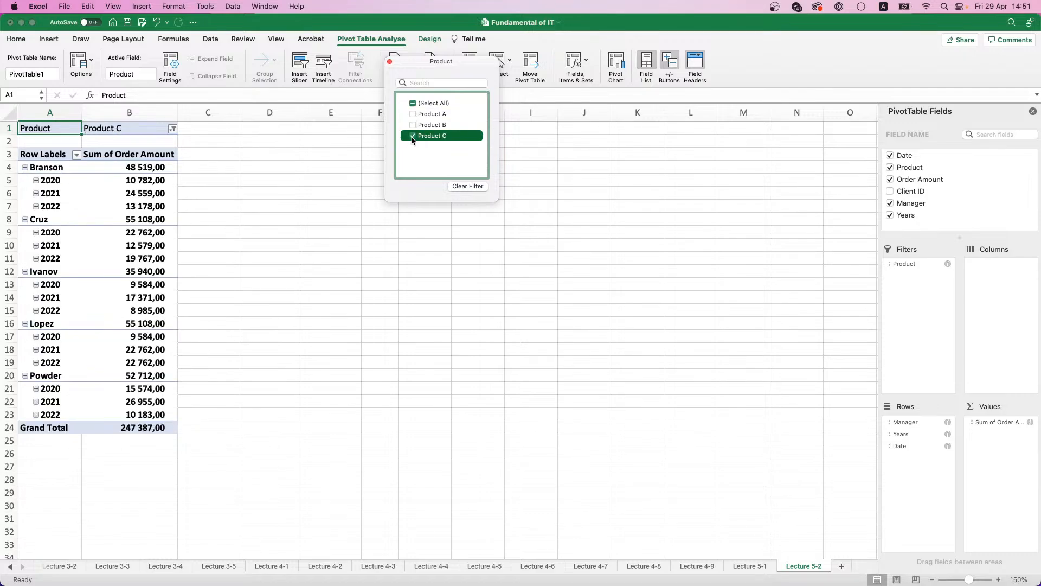
Step: Set the Product report filter to include only Product A and Product C, and close the filter options
{"action": "left_click", "coordinate": [413, 135]}
{"action": "left_click", "coordinate": [413, 125]}
{"action": "left_click", "coordinate": [412, 125]}
{"action": "left_click", "coordinate": [412, 114]}
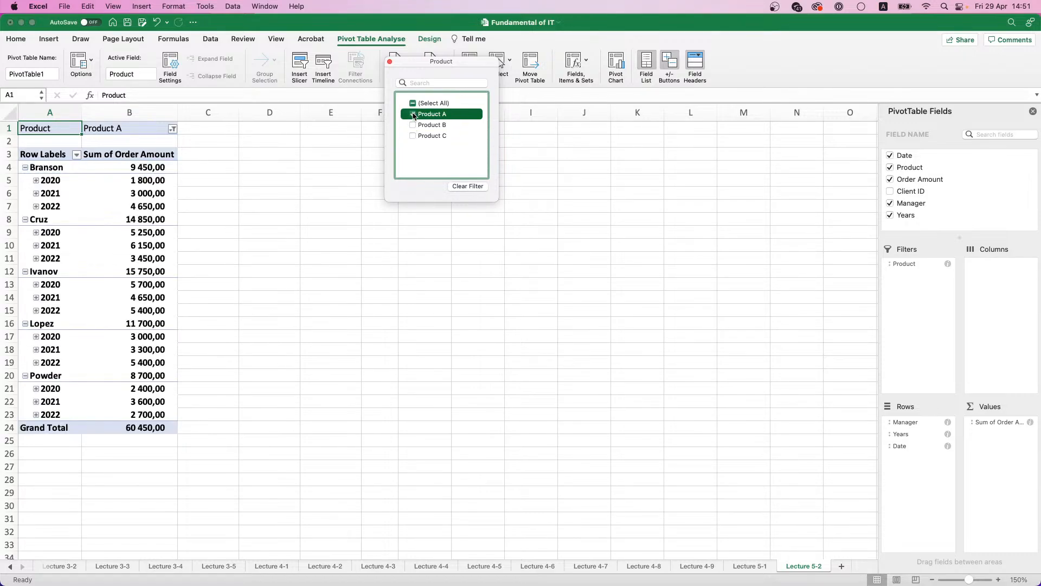
{"action": "left_click", "coordinate": [413, 135]}
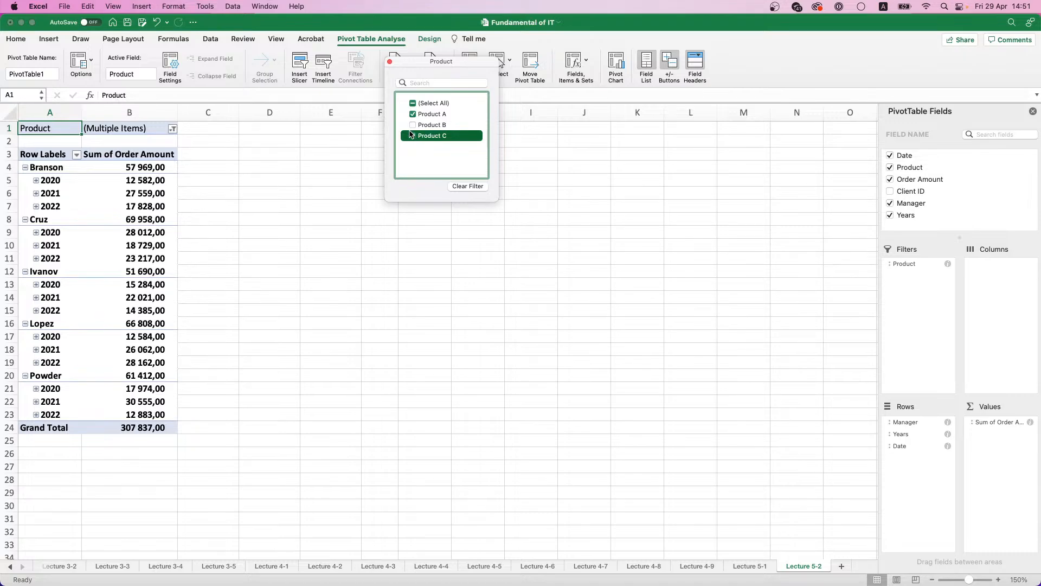
{"action": "left_click", "coordinate": [389, 62]}
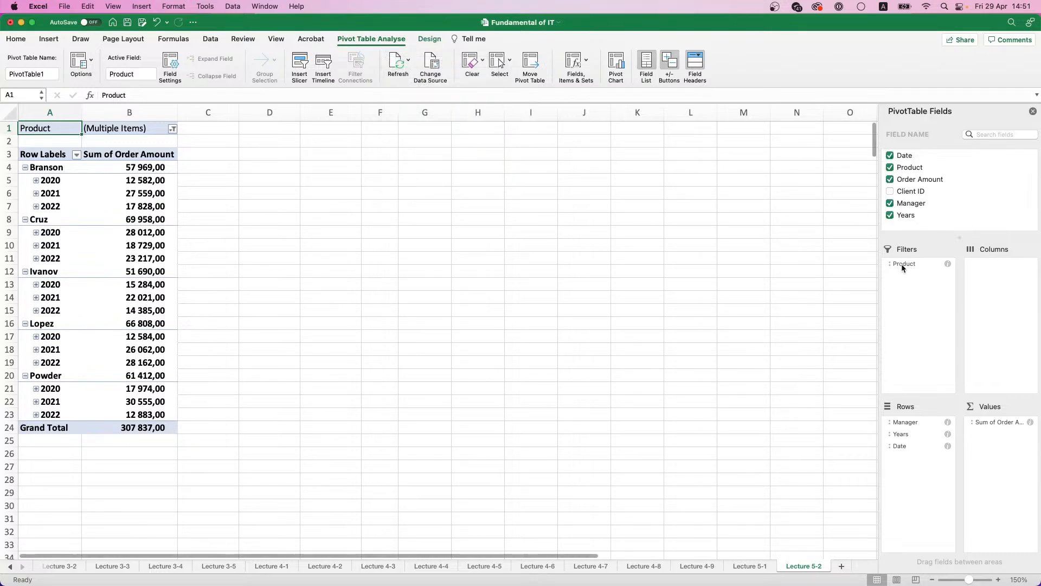
Step: Take the Product field out of the report filters and add it to the pivot table's columns
{"action": "left_click_drag", "start_coordinate": [903, 264], "coordinate": [696, 222]}
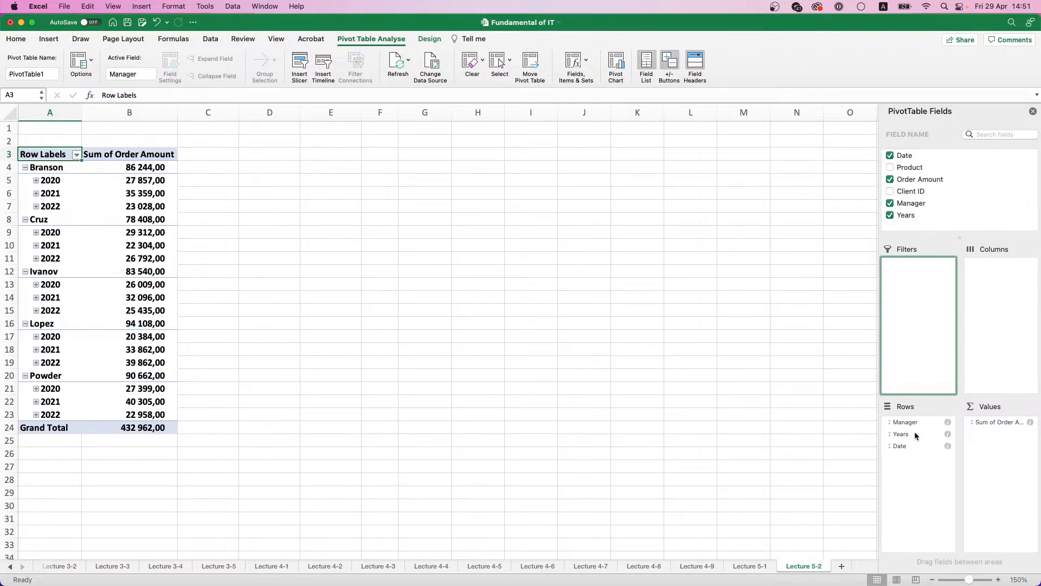
{"action": "left_click_drag", "start_coordinate": [909, 175], "coordinate": [997, 282]}
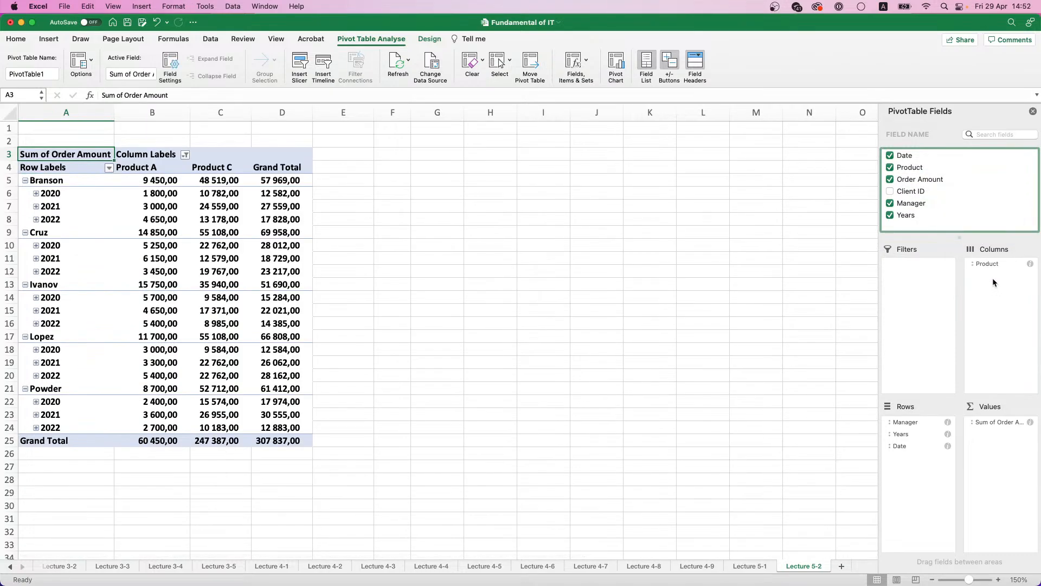
{"action": "left_click_drag", "start_coordinate": [996, 269], "coordinate": [996, 269]}
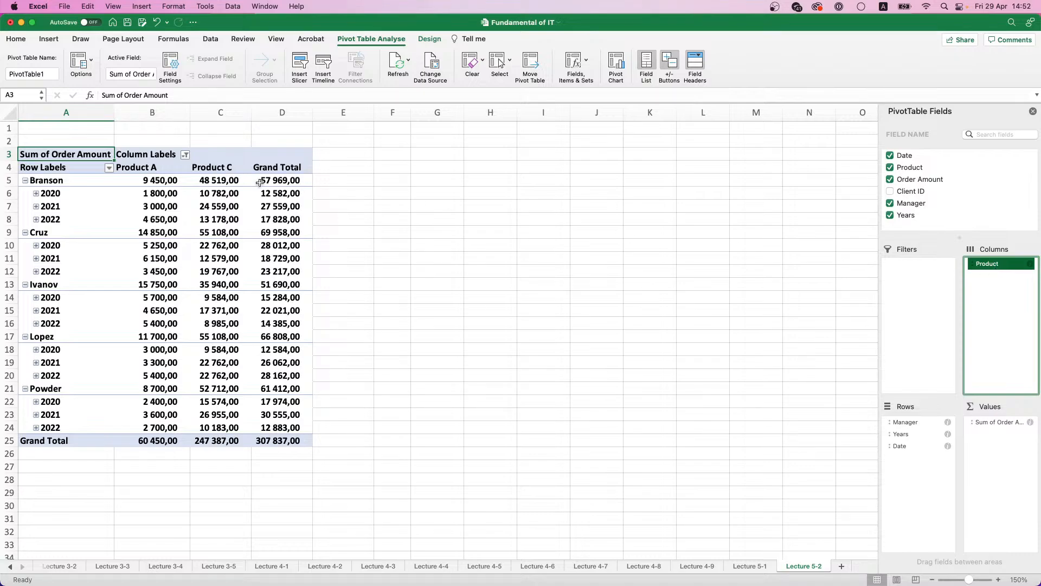
Step: Include Product B in the column label filter so that all products are selected, and close the filter options
{"action": "left_click", "coordinate": [185, 156]}
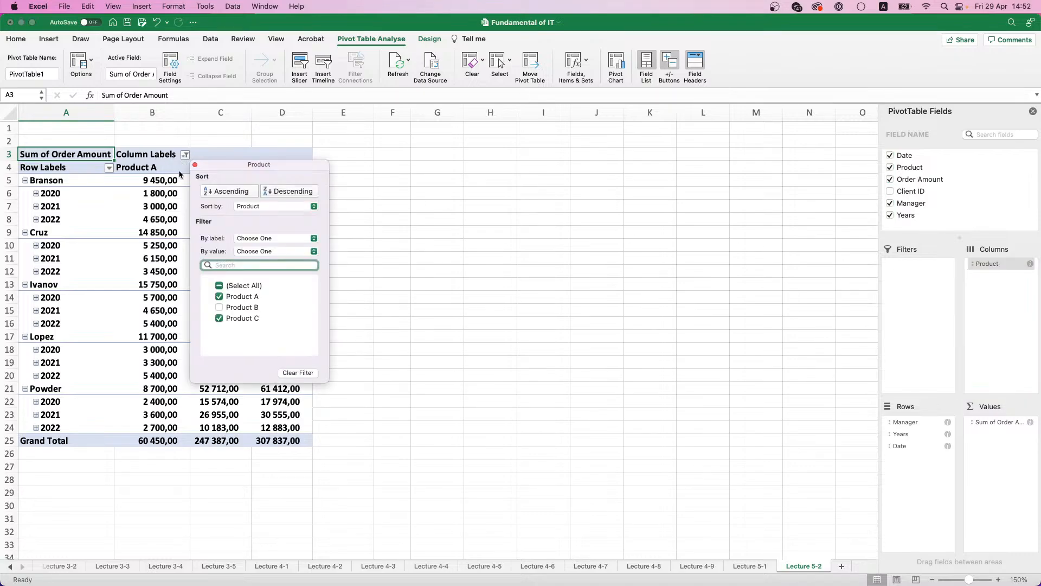
{"action": "left_click", "coordinate": [223, 307]}
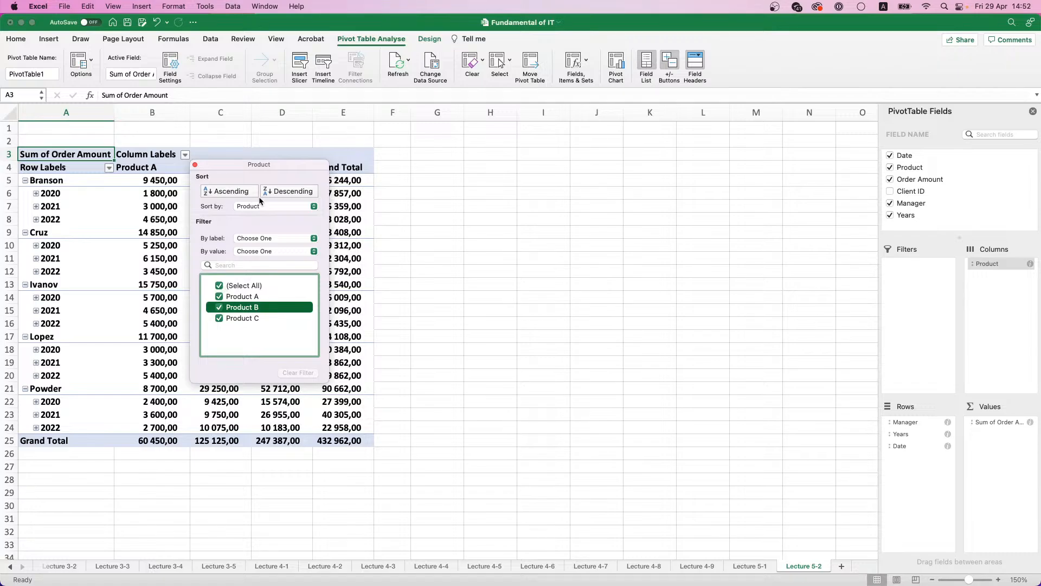
{"action": "left_click", "coordinate": [196, 165]}
{"action": "left_click", "coordinate": [160, 157]}
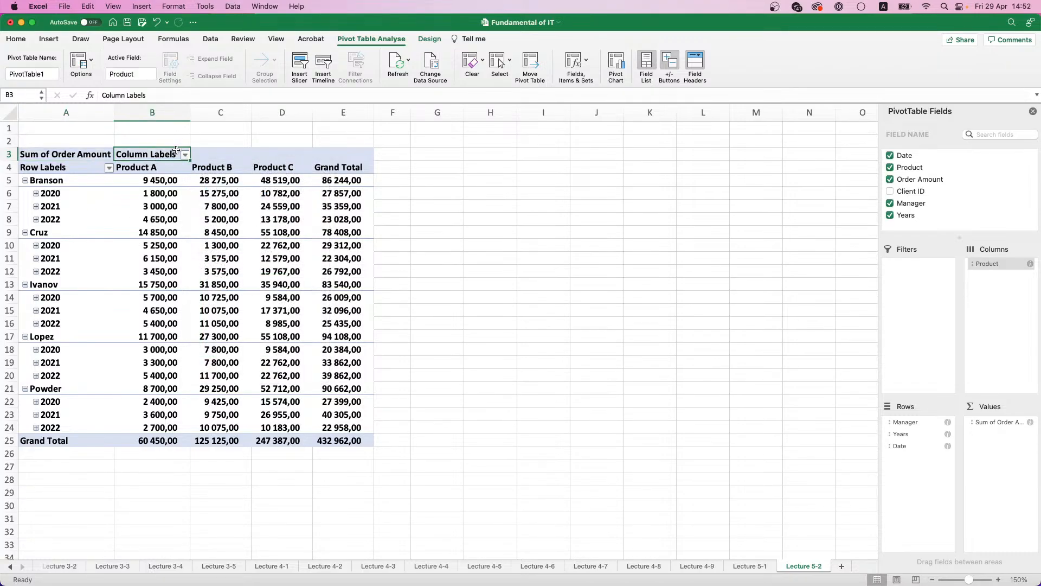
Step: Examine the sort and filter options available for the column labels and for the row labels
{"action": "left_click", "coordinate": [185, 155]}
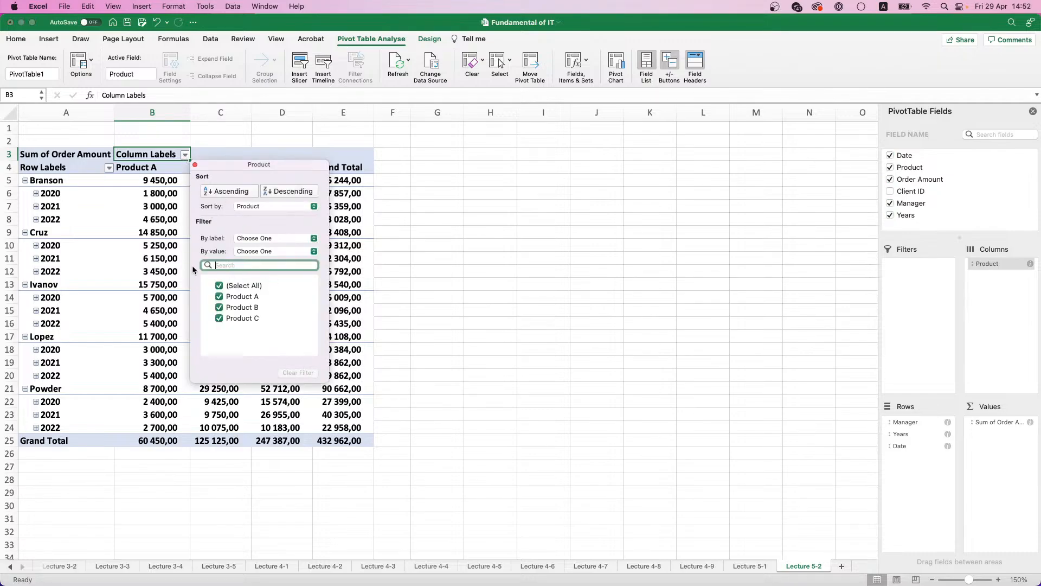
{"action": "left_click", "coordinate": [195, 165]}
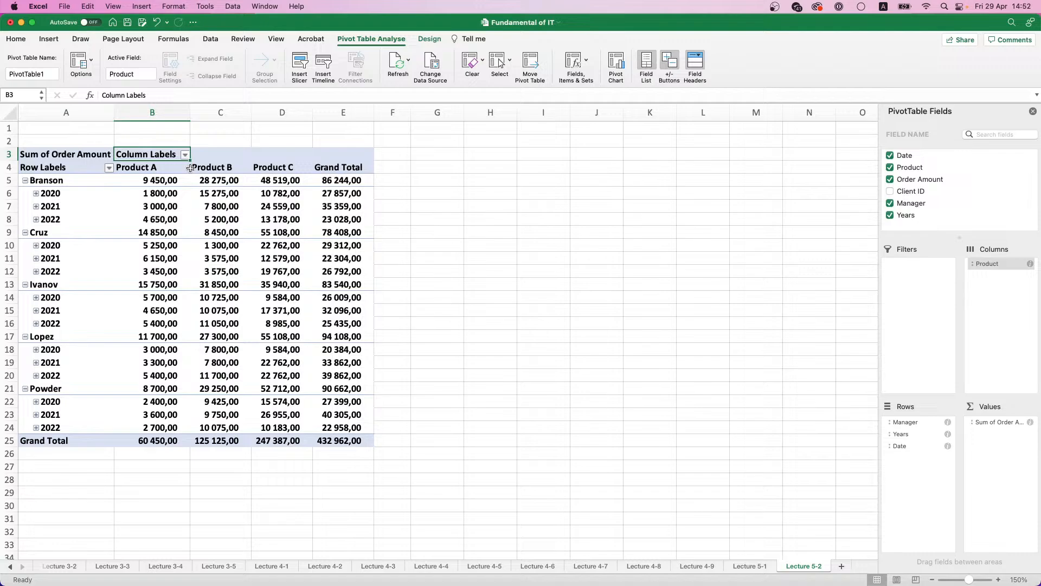
{"action": "left_click", "coordinate": [109, 168]}
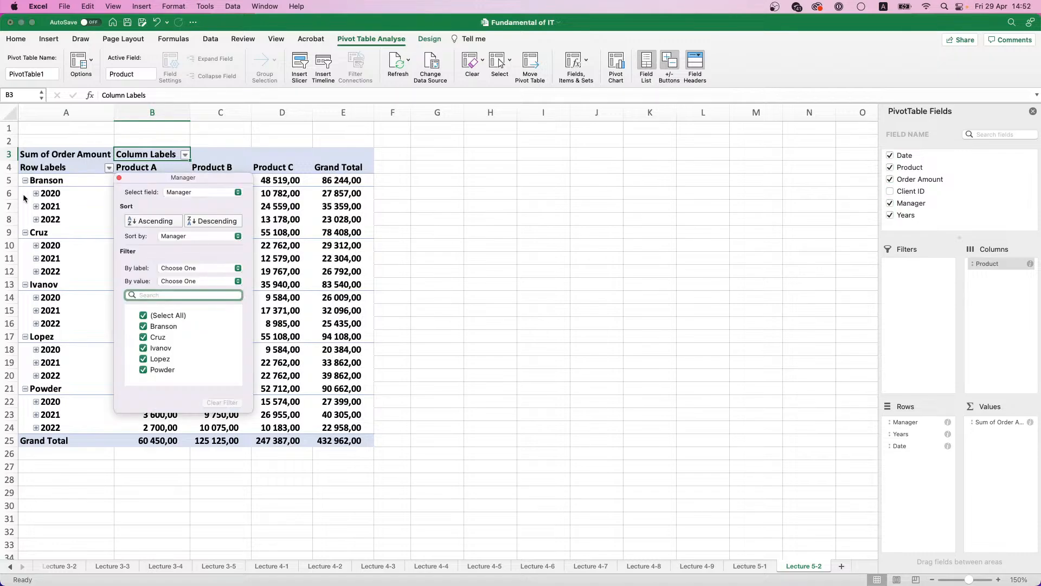
{"action": "left_click", "coordinate": [112, 170]}
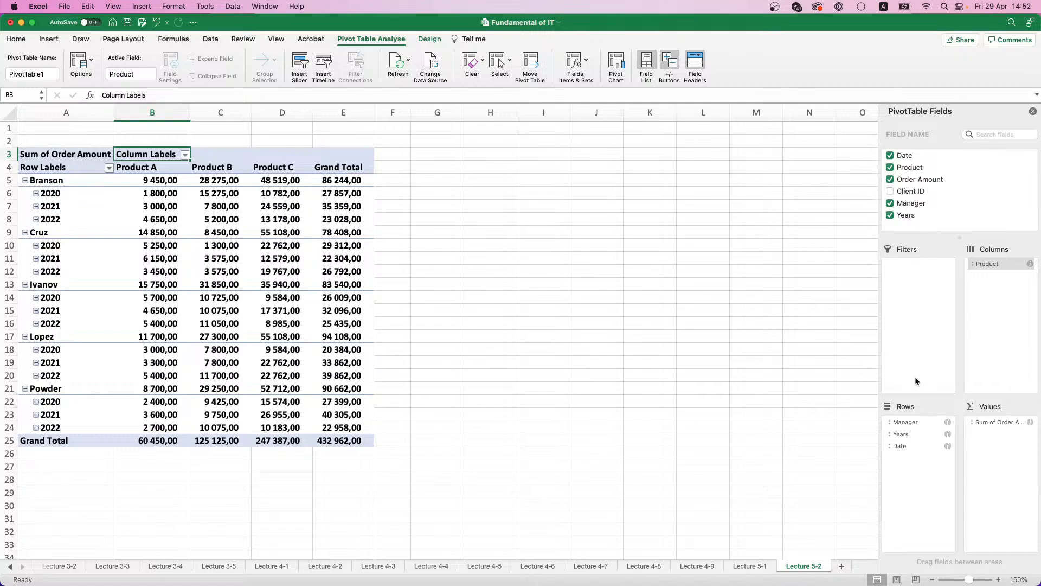
Step: Try the Manager field in the columns, placed above Product, and remove it from the pivot table
{"action": "left_click_drag", "start_coordinate": [903, 423], "coordinate": [985, 291]}
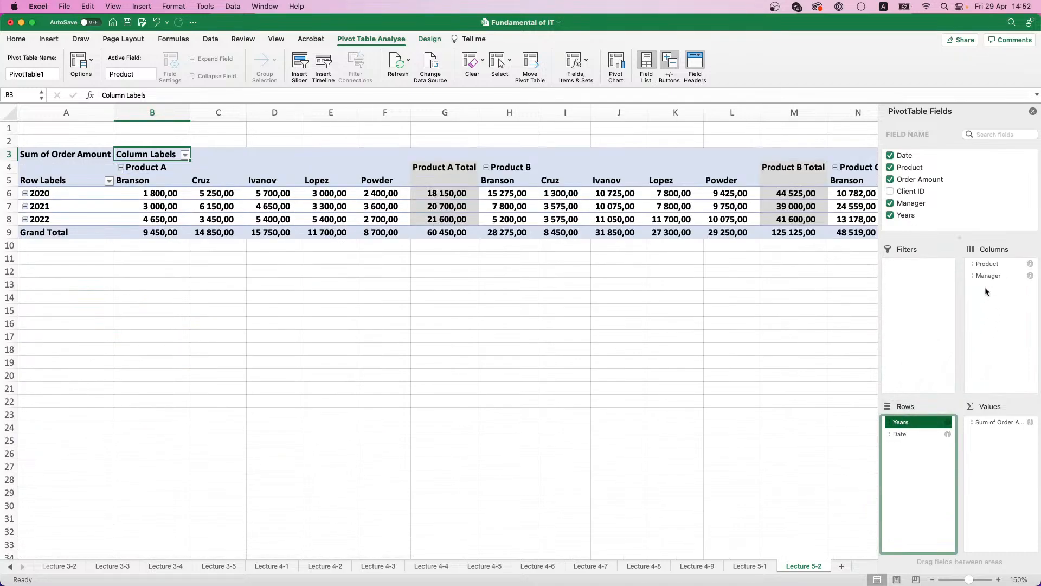
{"action": "left_click", "coordinate": [985, 276]}
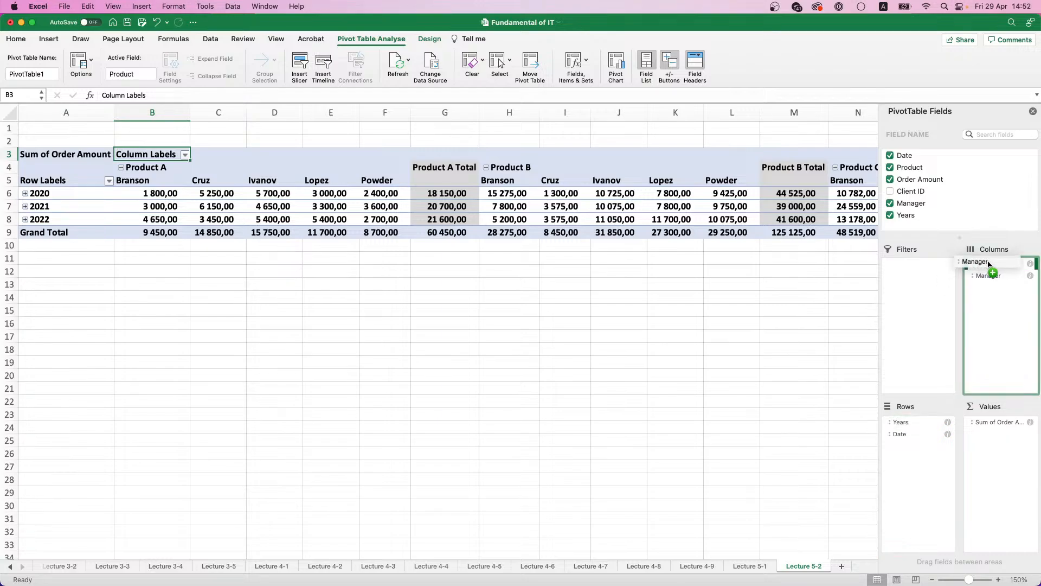
{"action": "left_click_drag", "start_coordinate": [991, 260], "coordinate": [997, 291]}
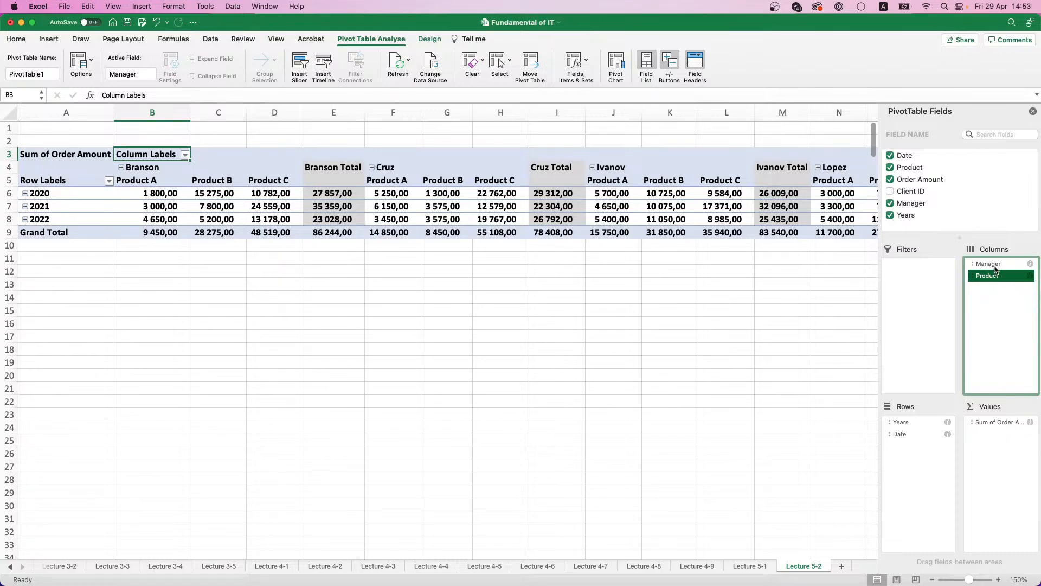
{"action": "left_click_drag", "start_coordinate": [995, 265], "coordinate": [961, 203]}
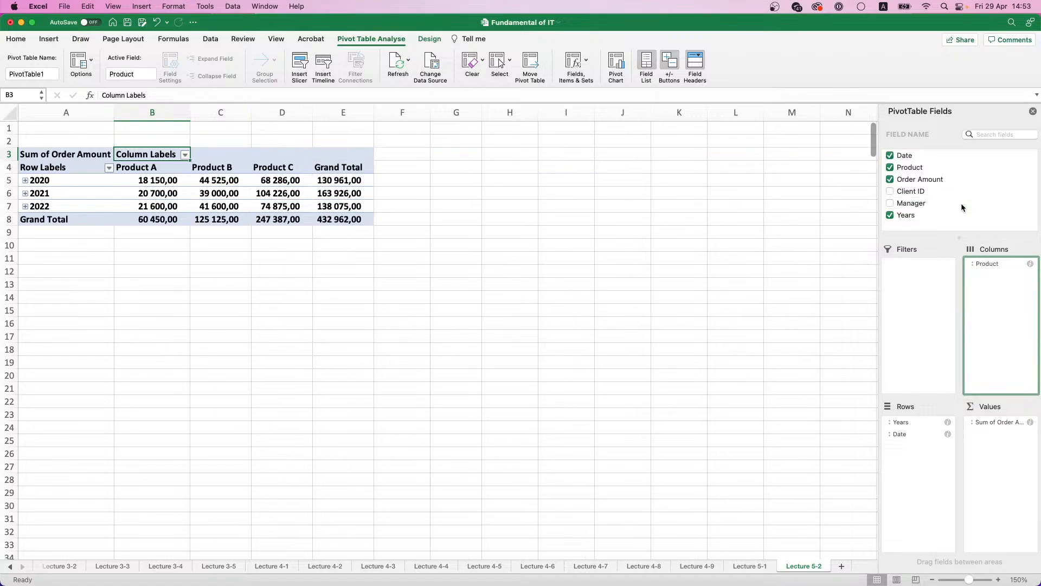
Step: Add the Manager field to the pivot table's rows, placed above Years
{"action": "left_click", "coordinate": [25, 181]}
{"action": "left_click", "coordinate": [25, 181]}
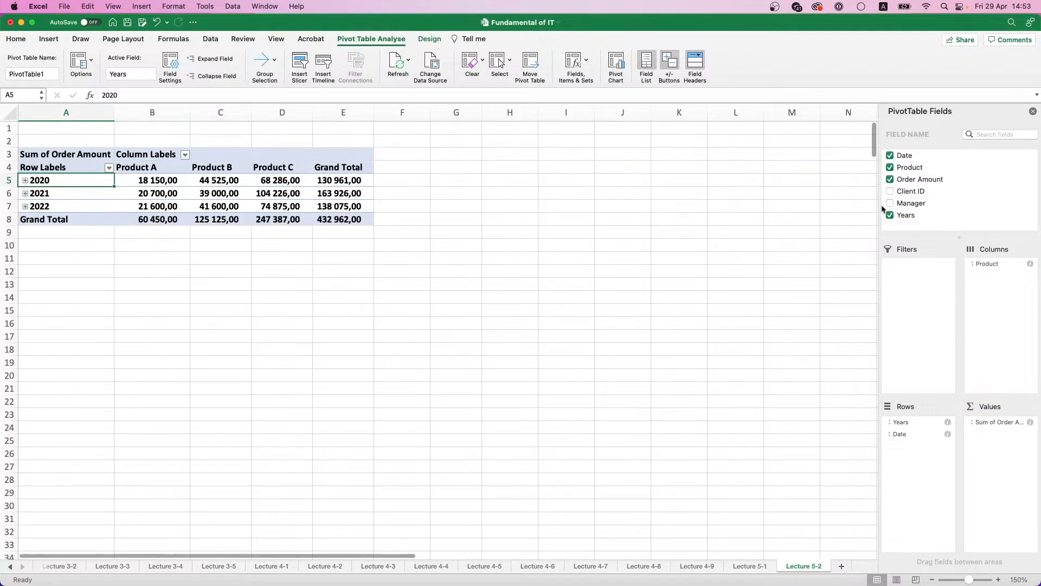
{"action": "left_click_drag", "start_coordinate": [913, 204], "coordinate": [916, 419]}
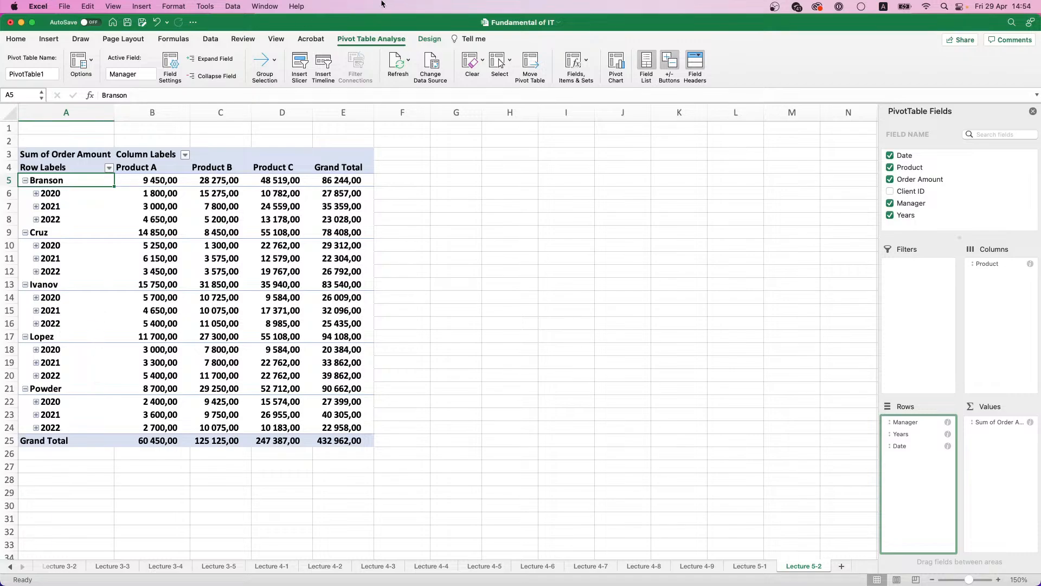
Step: Try a light green style and an outlined blue style on the pivot table, and restore the light blue style
{"action": "left_click", "coordinate": [430, 40]}
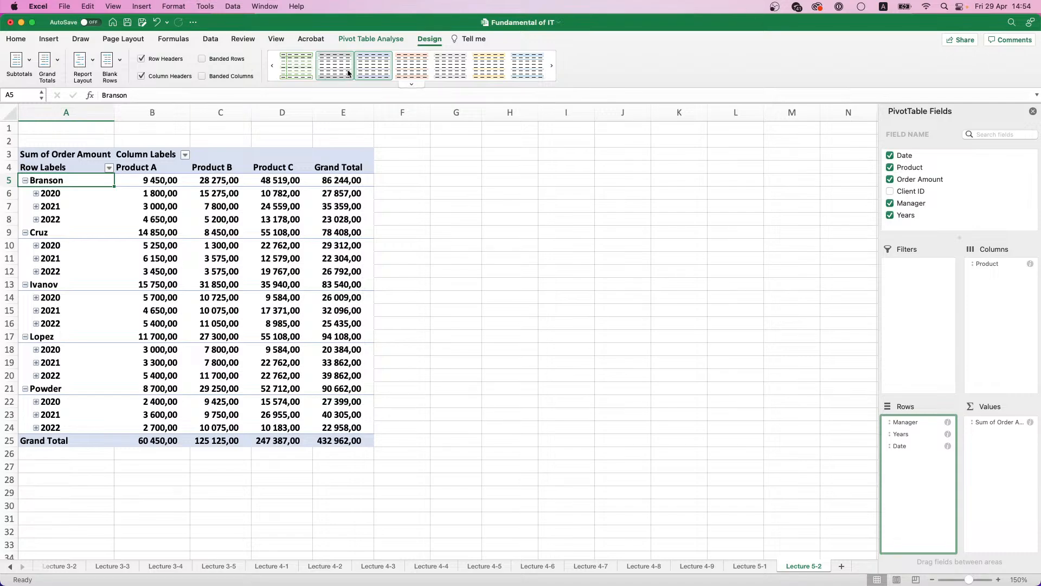
{"action": "left_click", "coordinate": [304, 68]}
{"action": "left_click", "coordinate": [332, 67]}
{"action": "left_click", "coordinate": [552, 68]}
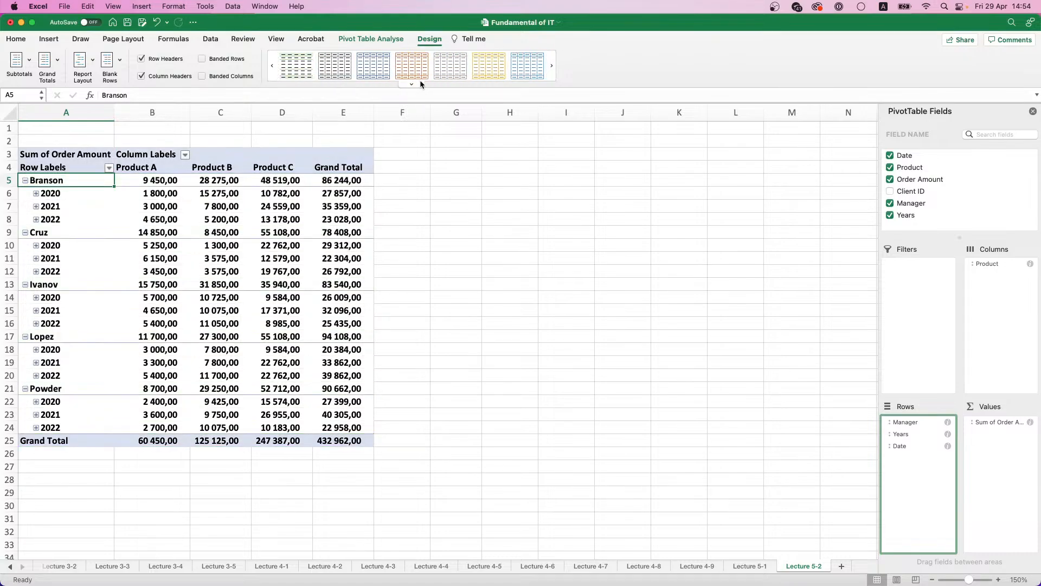
{"action": "left_click", "coordinate": [308, 67]}
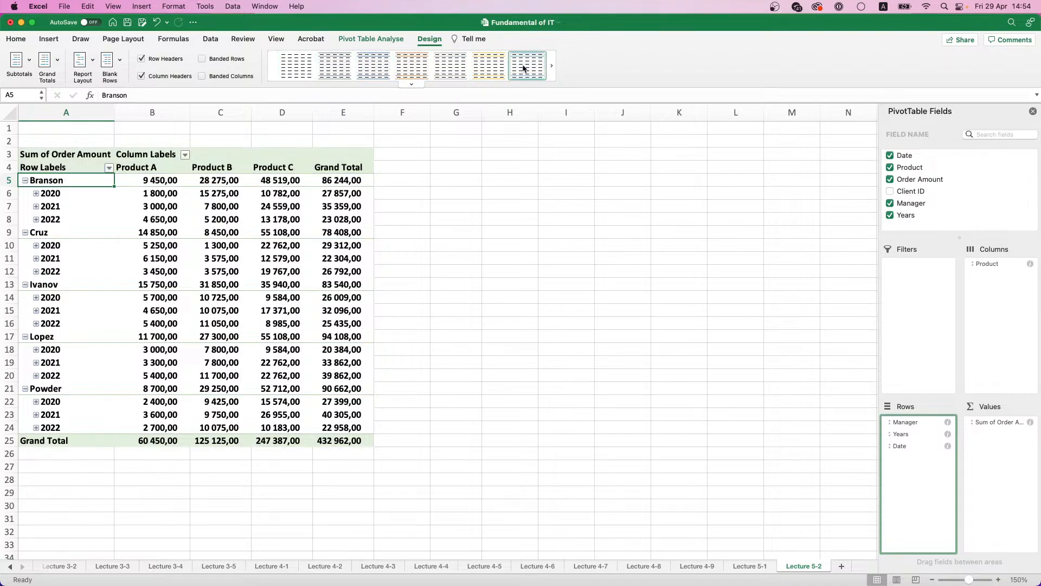
{"action": "left_click", "coordinate": [552, 67]}
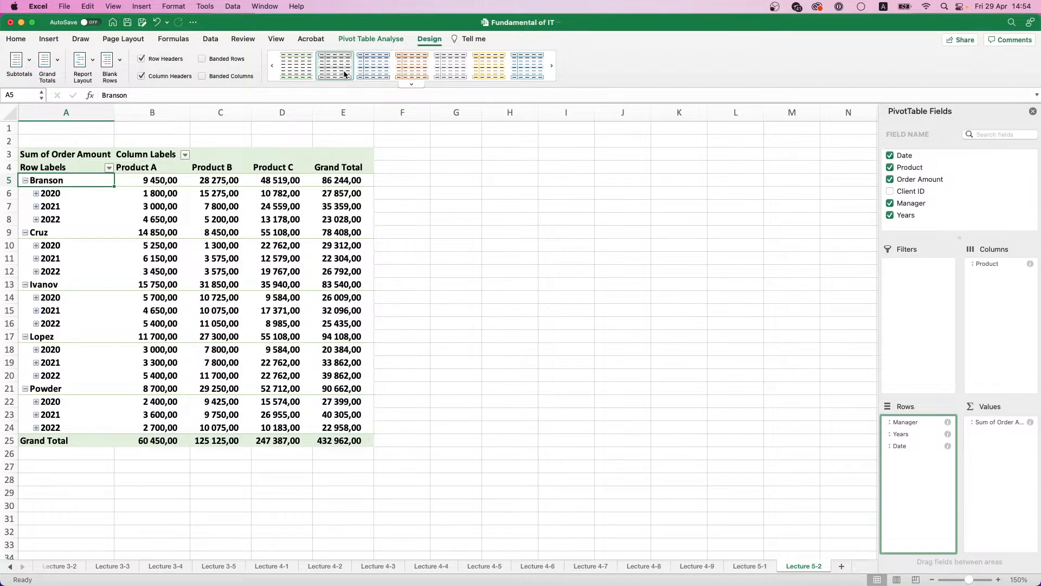
{"action": "left_click", "coordinate": [373, 72]}
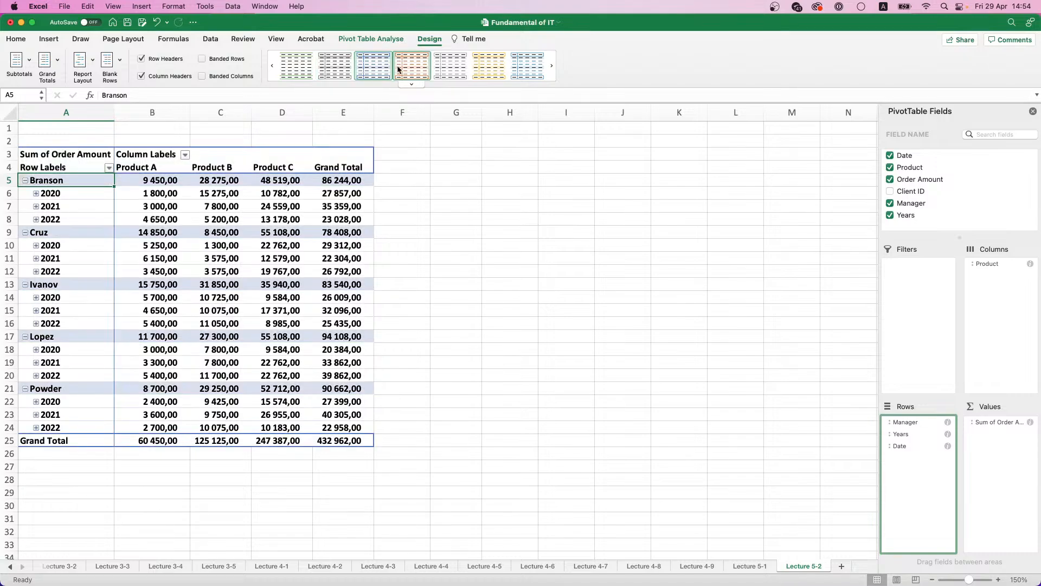
{"action": "left_click", "coordinate": [552, 67]}
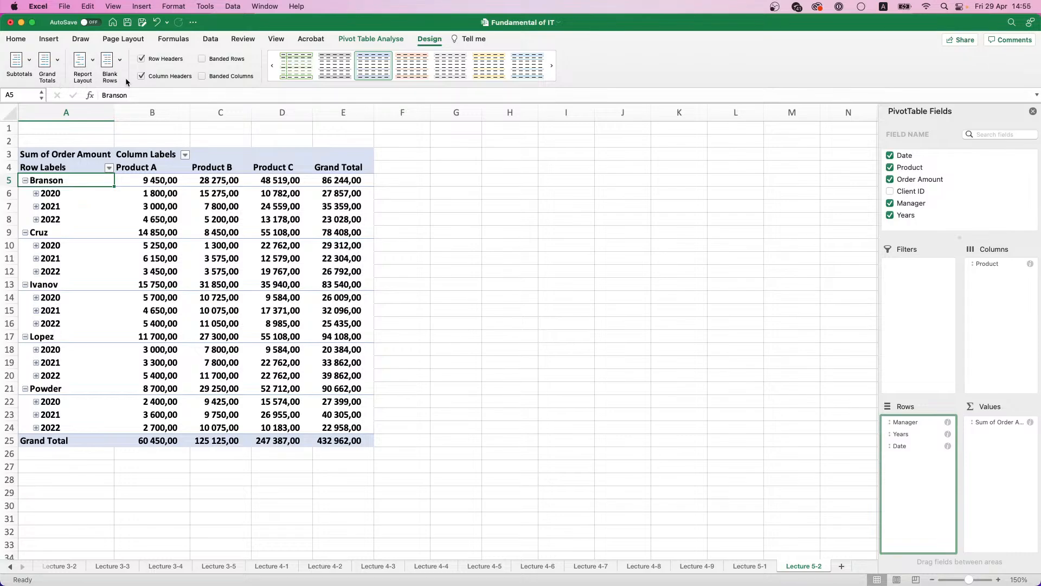
Step: Try the subtotals hidden and at the bottom of each group, and return them to the top of each group
{"action": "left_click", "coordinate": [29, 63]}
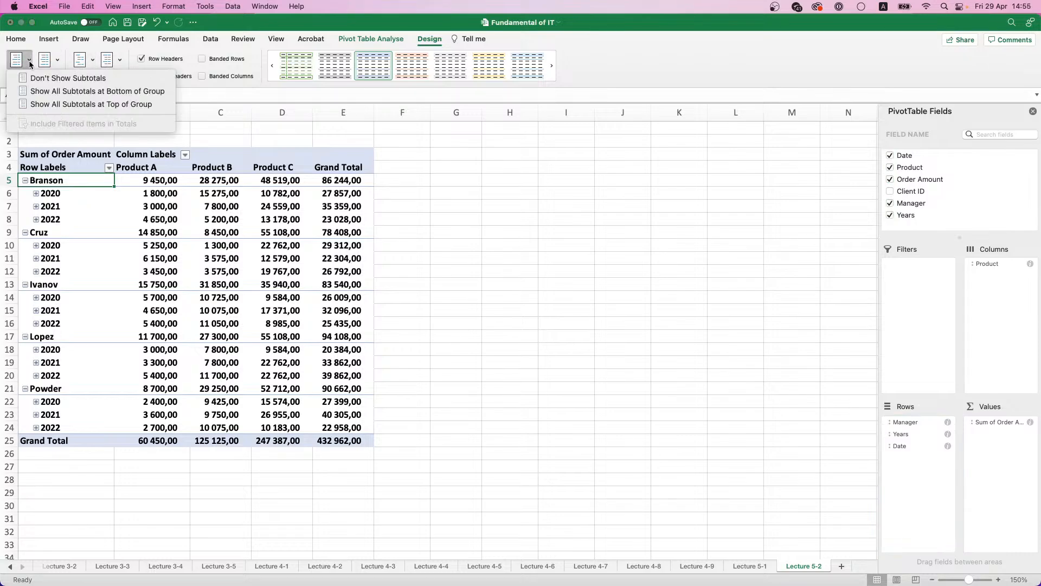
{"action": "left_click", "coordinate": [30, 63]}
{"action": "left_click", "coordinate": [29, 63]}
{"action": "left_click", "coordinate": [46, 78]}
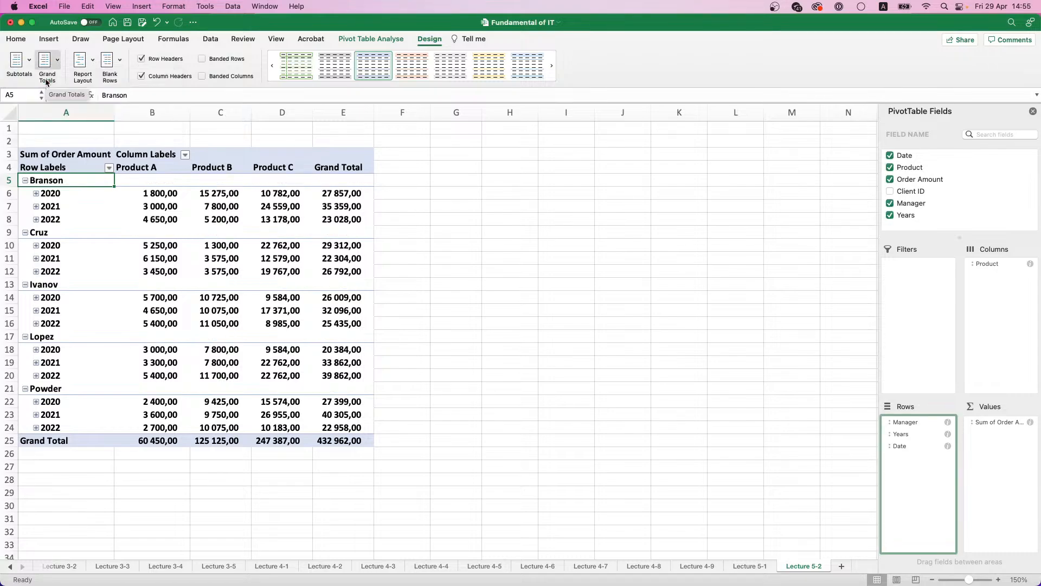
{"action": "left_click", "coordinate": [29, 62]}
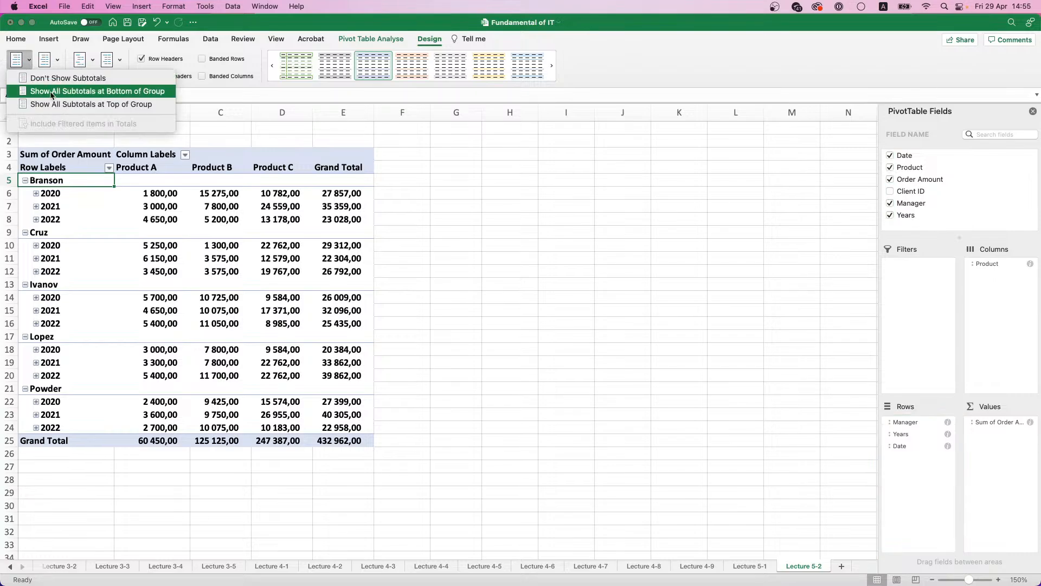
{"action": "left_click", "coordinate": [52, 92]}
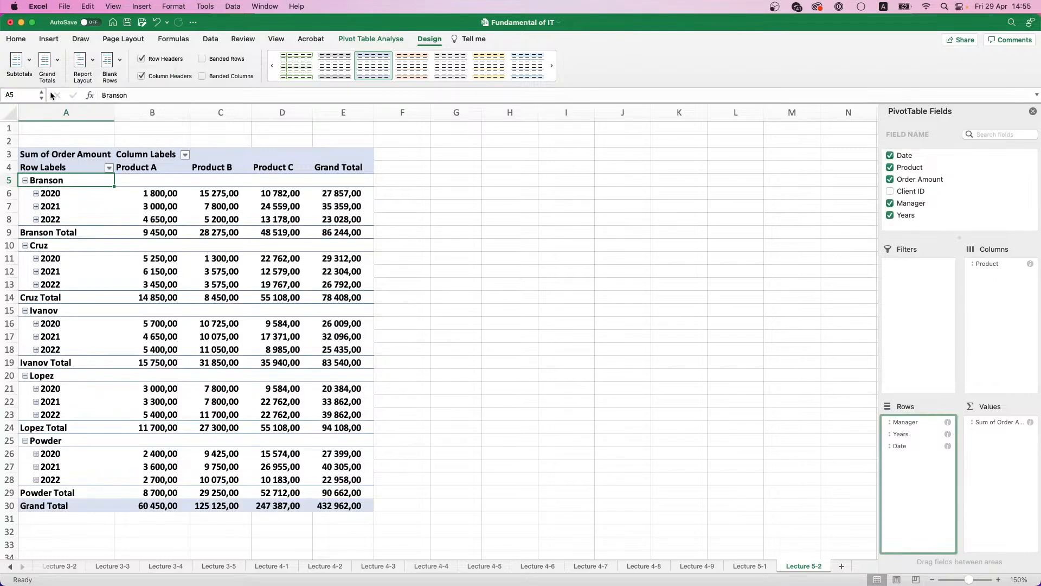
{"action": "left_click", "coordinate": [29, 62]}
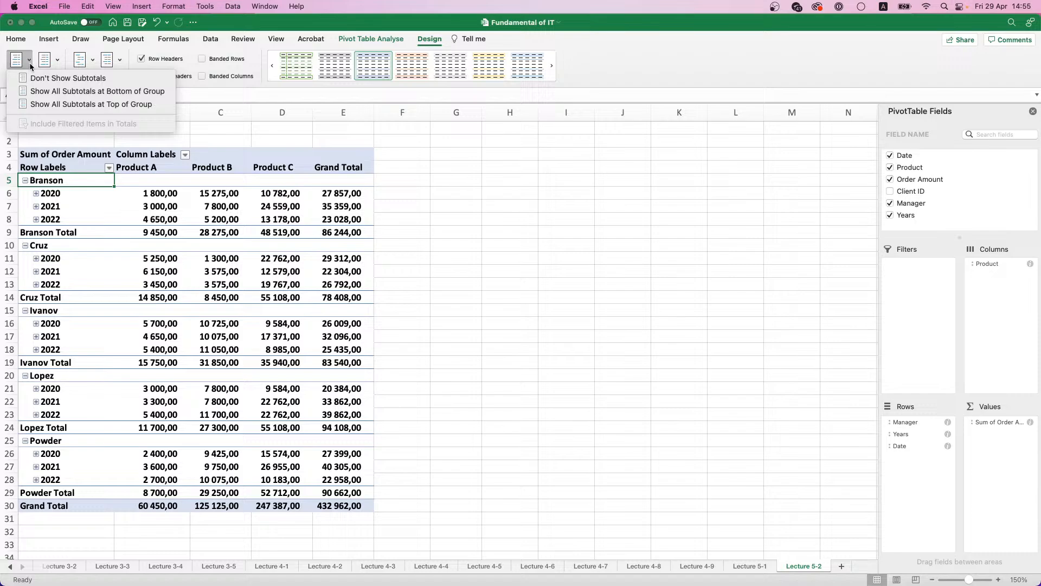
{"action": "left_click", "coordinate": [50, 106]}
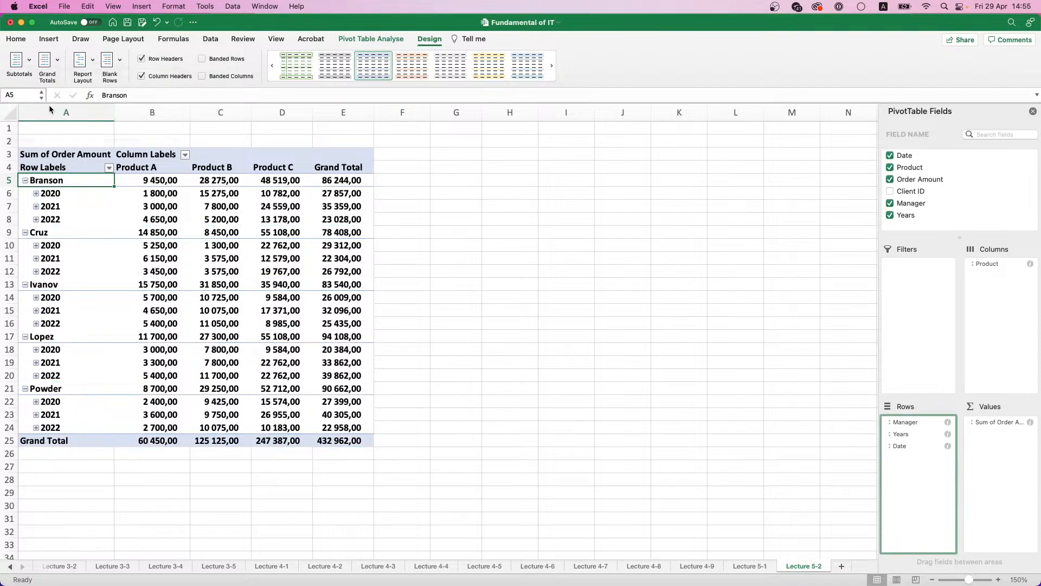
Step: Turn the grand totals off for rows and columns, and turn them on again for both
{"action": "left_click", "coordinate": [57, 61]}
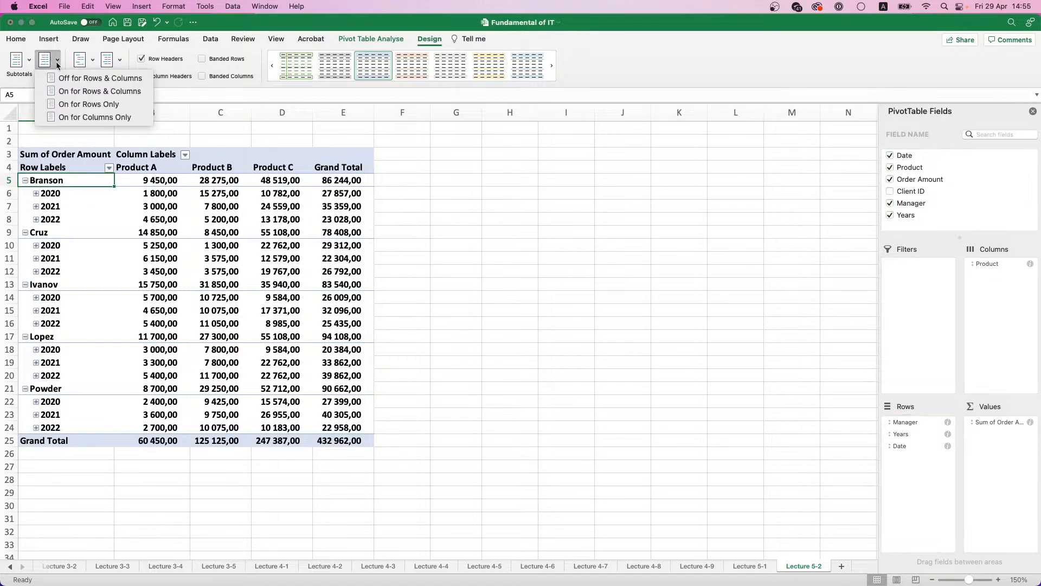
{"action": "left_click", "coordinate": [73, 81]}
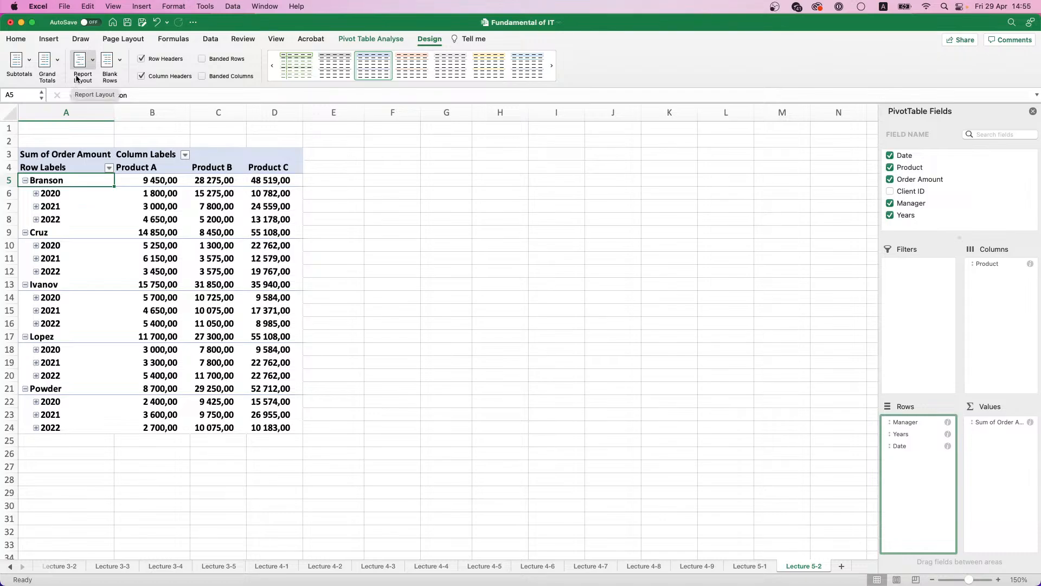
{"action": "left_click", "coordinate": [48, 63]}
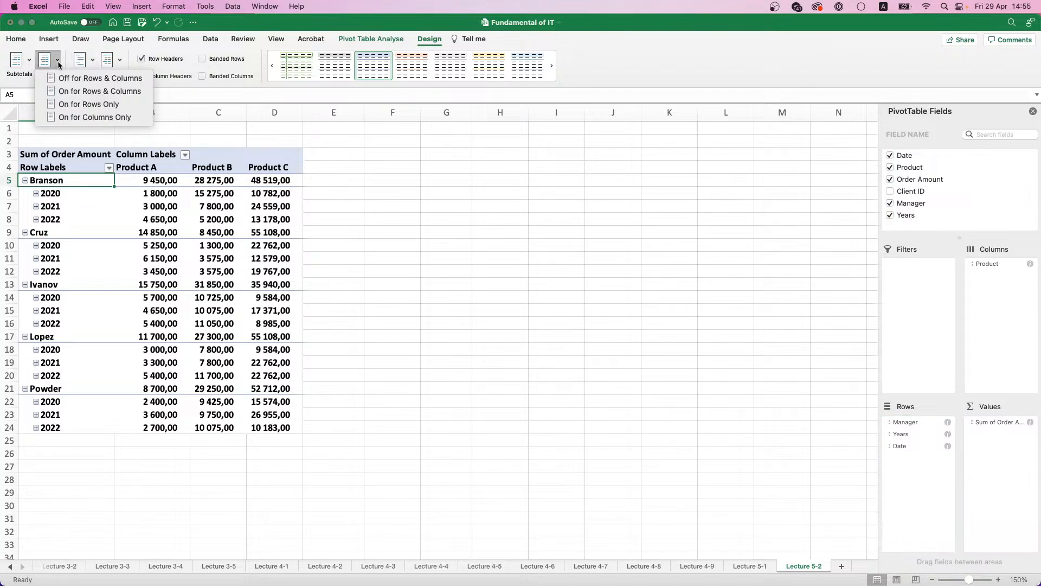
{"action": "left_click", "coordinate": [82, 91]}
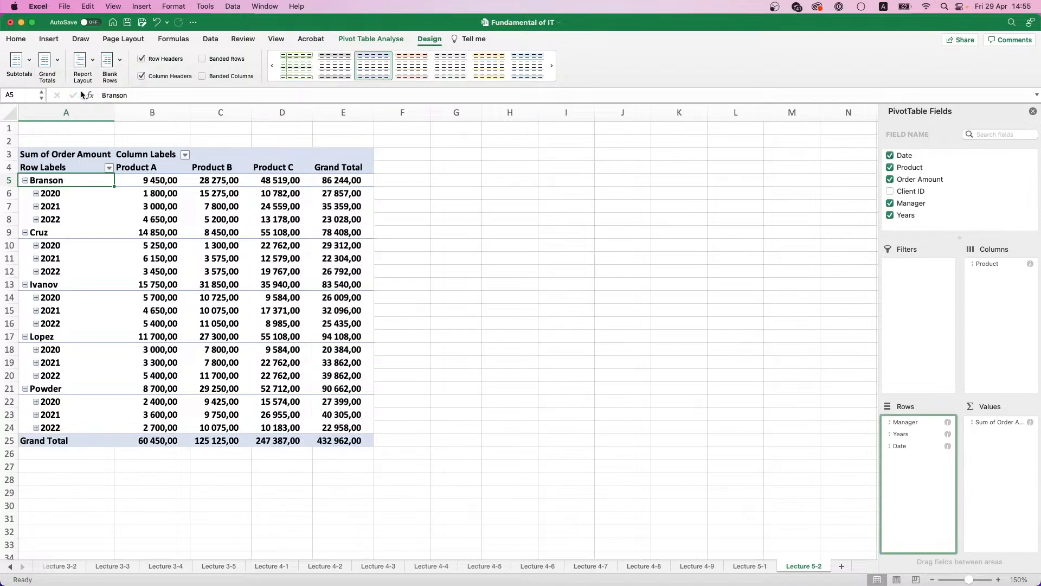
Step: Try grand totals for rows only and for columns only, and restore them for both rows and columns
{"action": "left_click", "coordinate": [48, 61]}
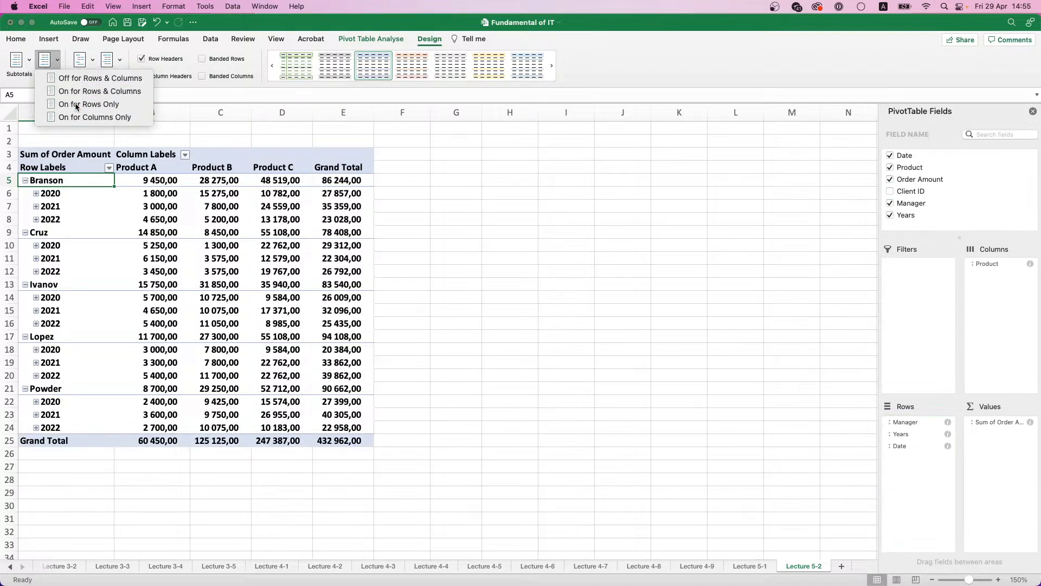
{"action": "left_click", "coordinate": [79, 104]}
{"action": "left_click", "coordinate": [48, 62]}
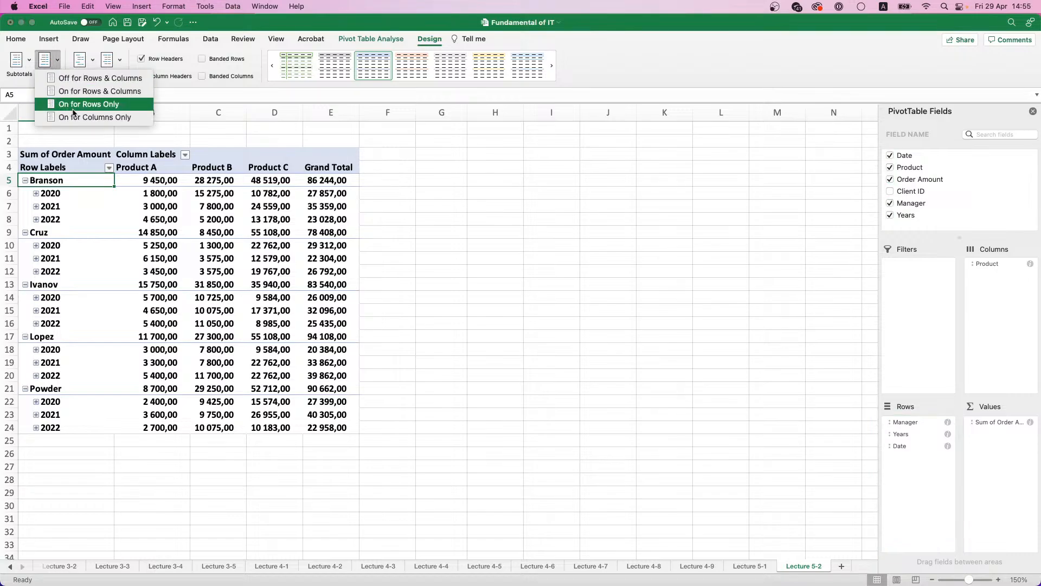
{"action": "left_click", "coordinate": [73, 116]}
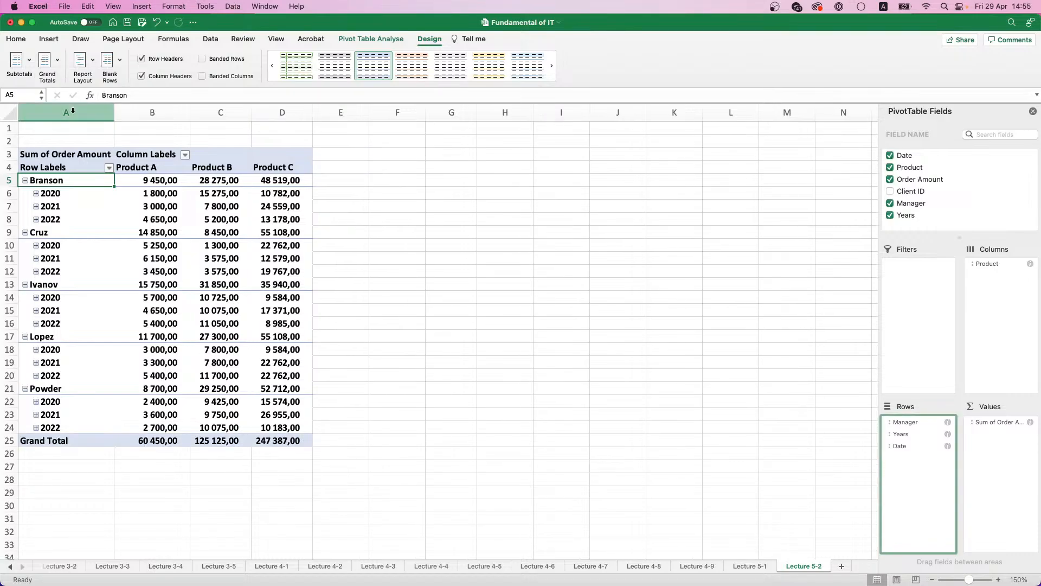
{"action": "left_click", "coordinate": [57, 61]}
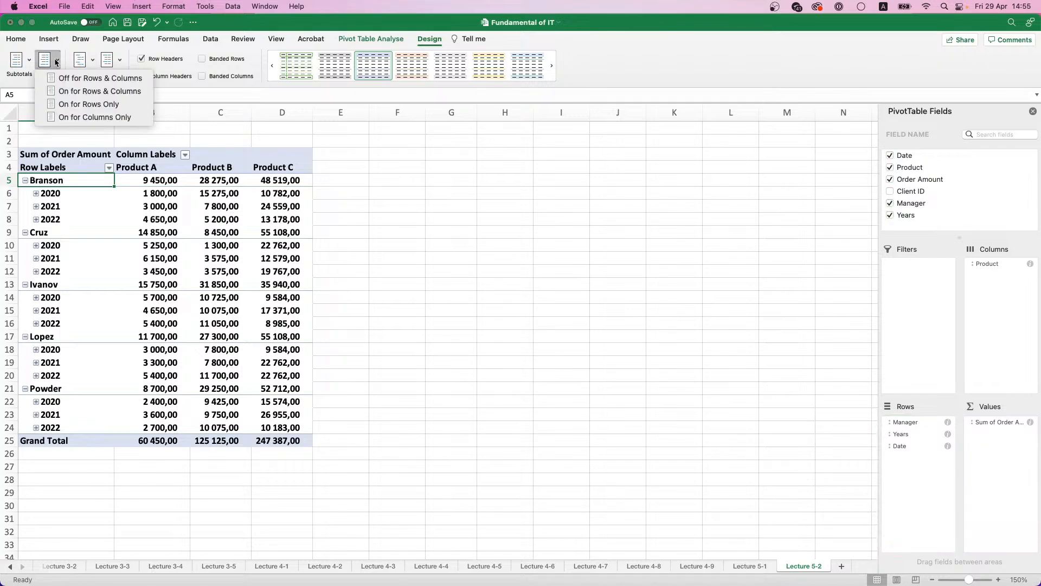
{"action": "left_click", "coordinate": [73, 93]}
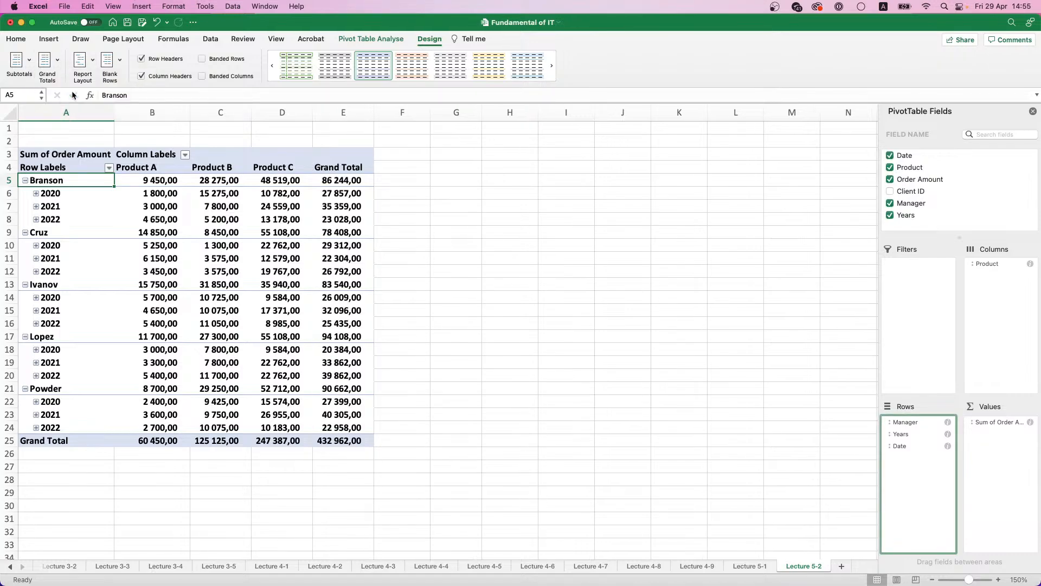
Step: Try the pivot table's report layout in compact, outline and tabular form
{"action": "left_click", "coordinate": [92, 60]}
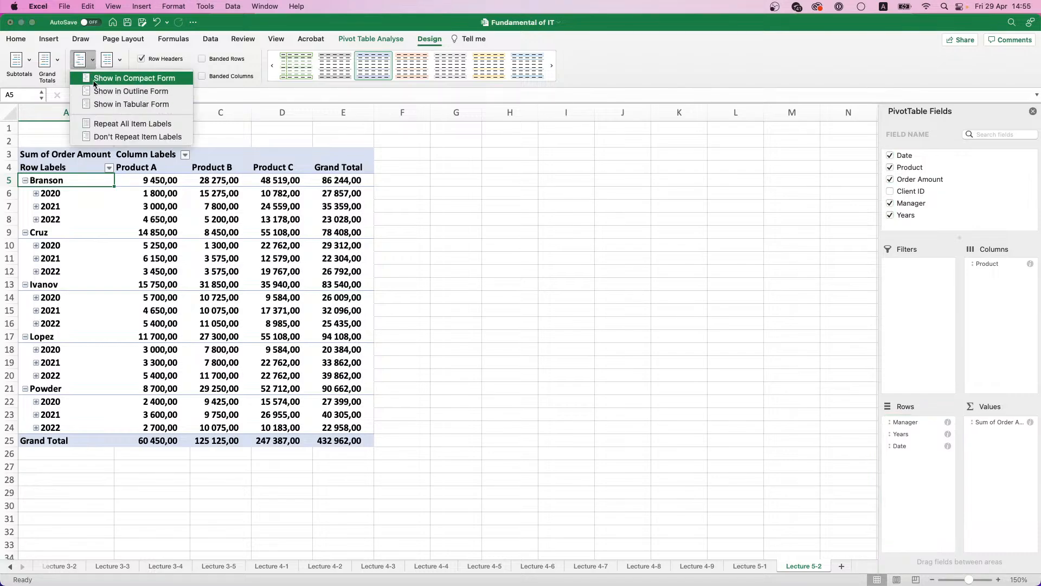
{"action": "left_click", "coordinate": [94, 81]}
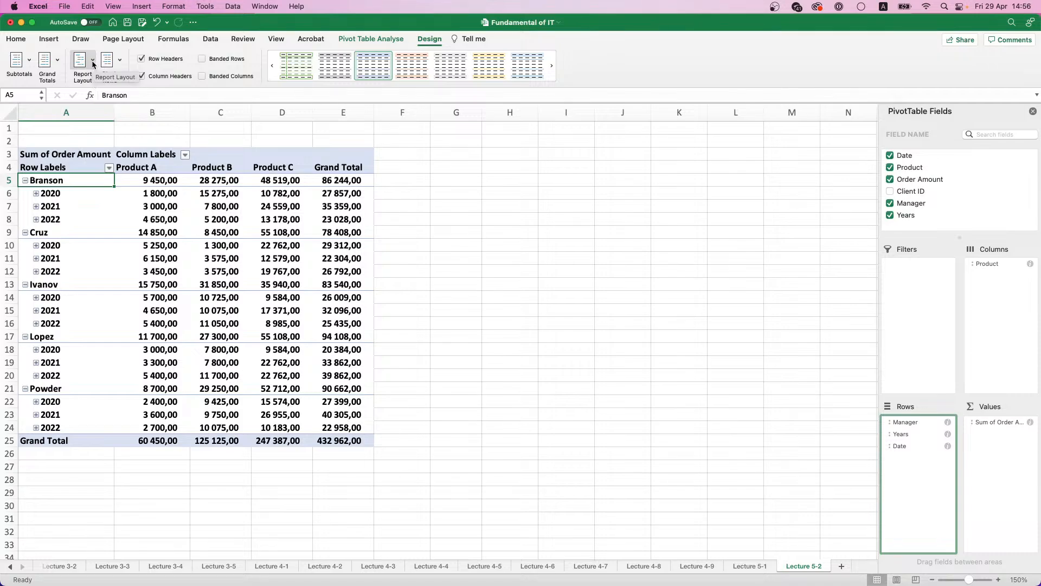
{"action": "left_click", "coordinate": [92, 63]}
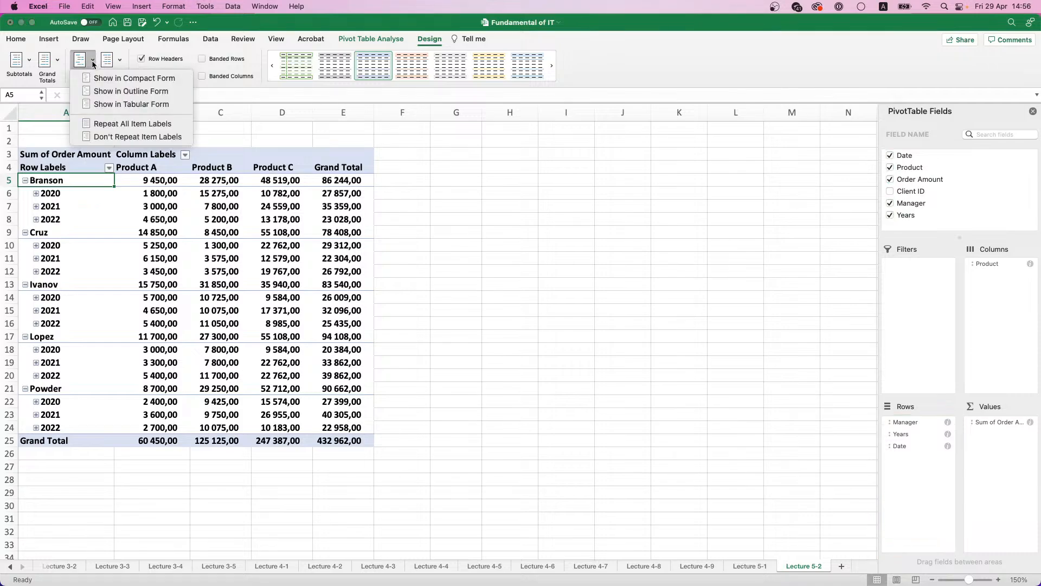
{"action": "left_click", "coordinate": [107, 92]}
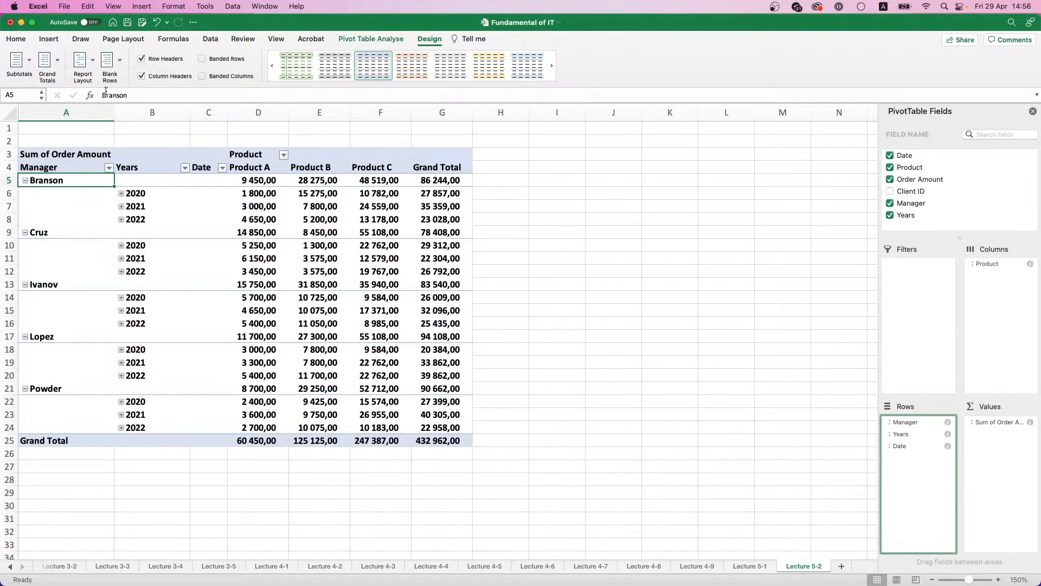
{"action": "left_click", "coordinate": [93, 60]}
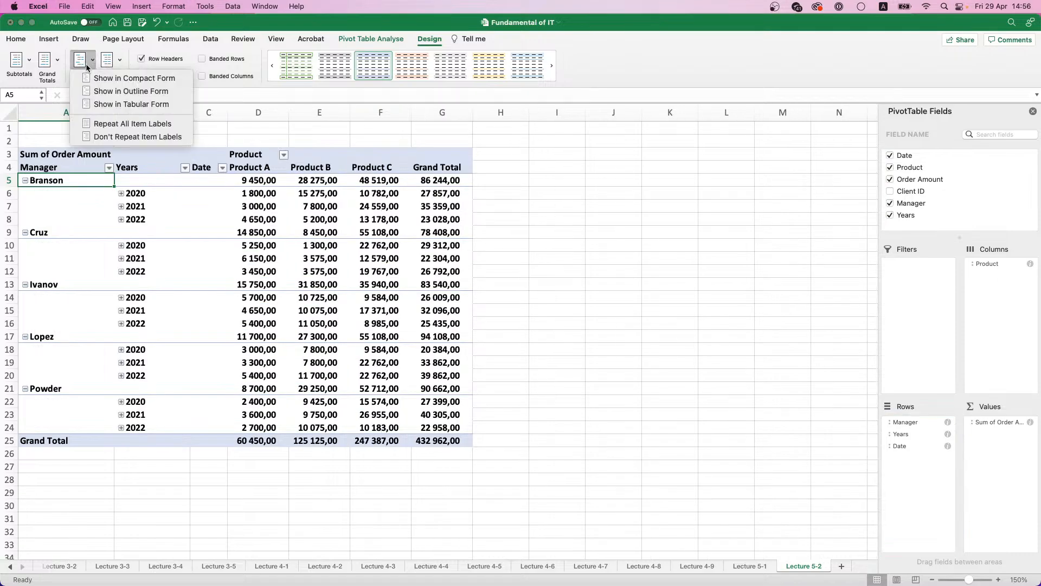
{"action": "left_click", "coordinate": [104, 104]}
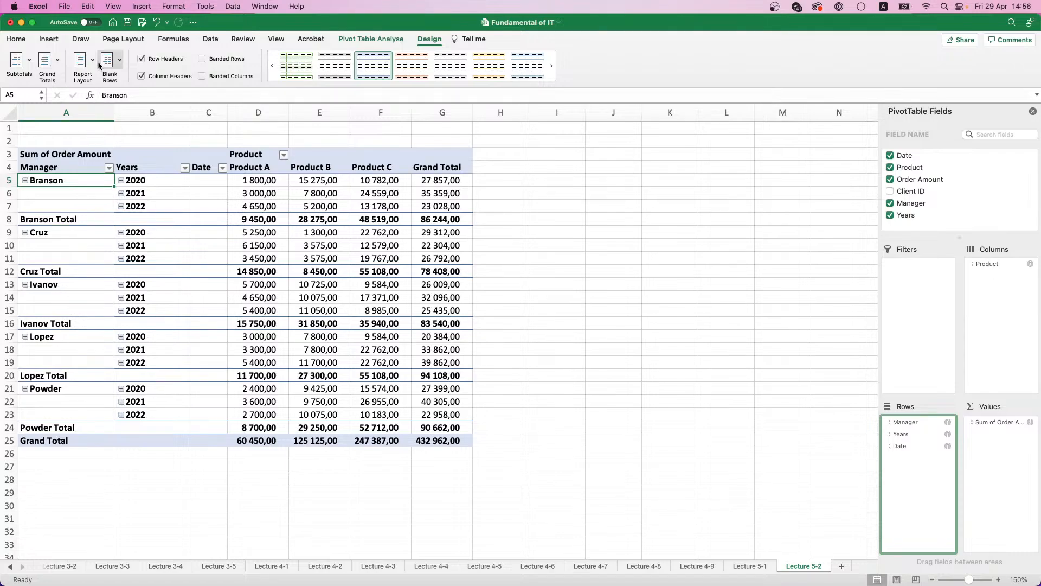
Step: Try repeating all item labels in the tabular report, and restore non-repeated labels and the compact form
{"action": "left_click", "coordinate": [92, 60]}
{"action": "left_click", "coordinate": [109, 124]}
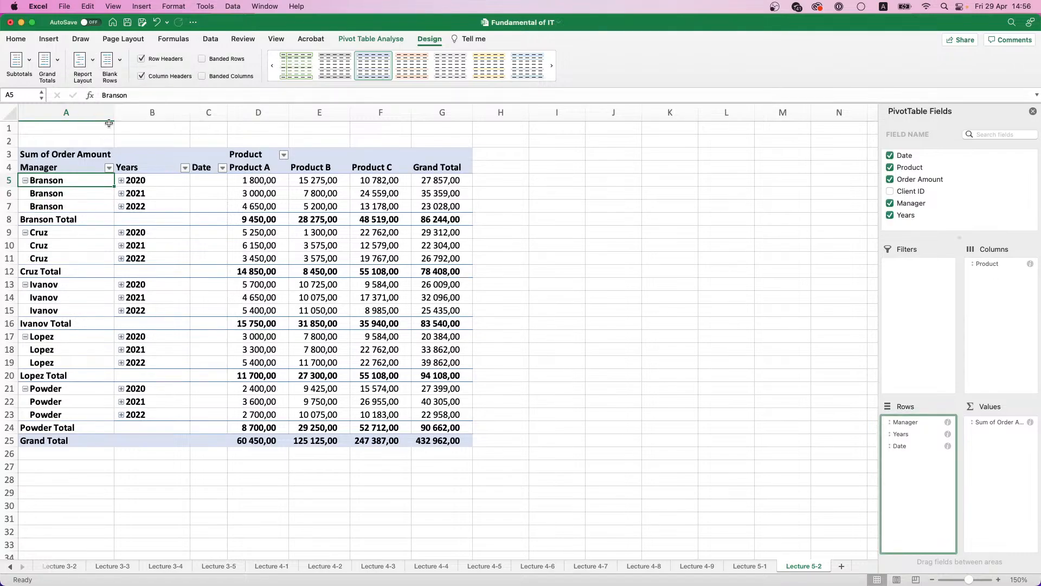
{"action": "left_click", "coordinate": [92, 61]}
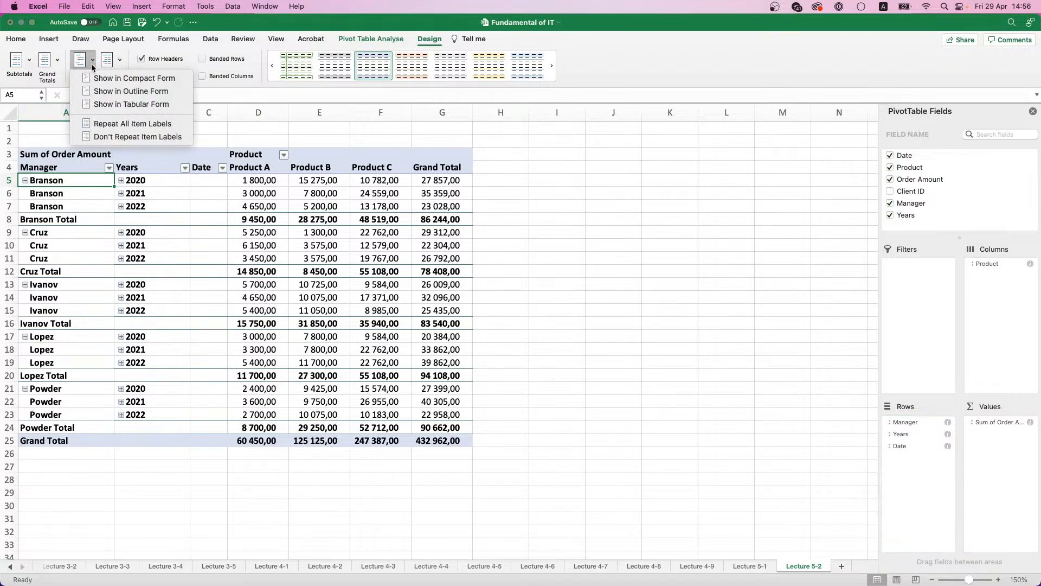
{"action": "left_click", "coordinate": [110, 135]}
{"action": "left_click", "coordinate": [92, 60]}
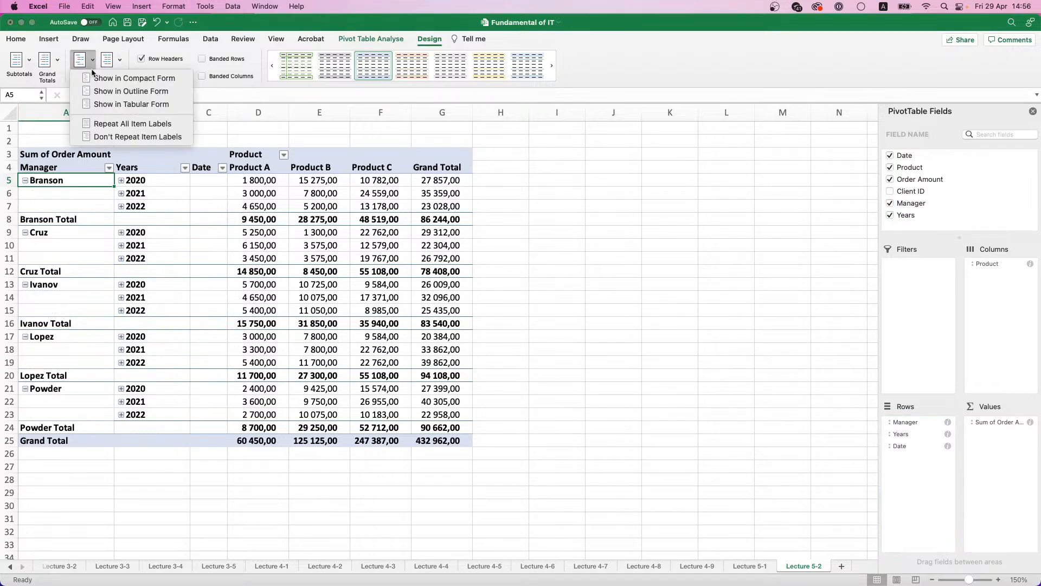
{"action": "left_click", "coordinate": [107, 79]}
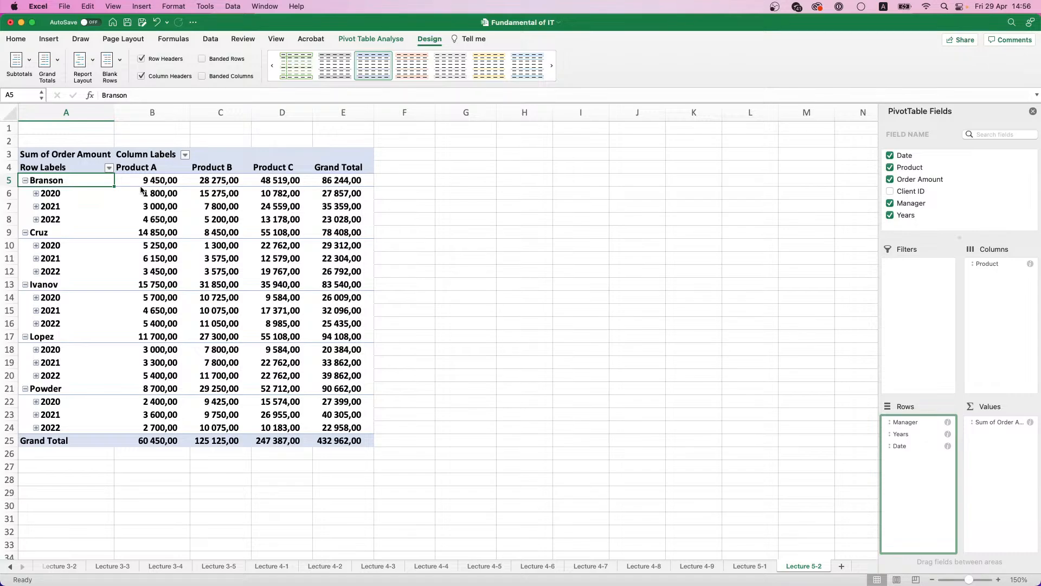
Step: Insert a blank line after each item in the pivot table
{"action": "left_click", "coordinate": [118, 66]}
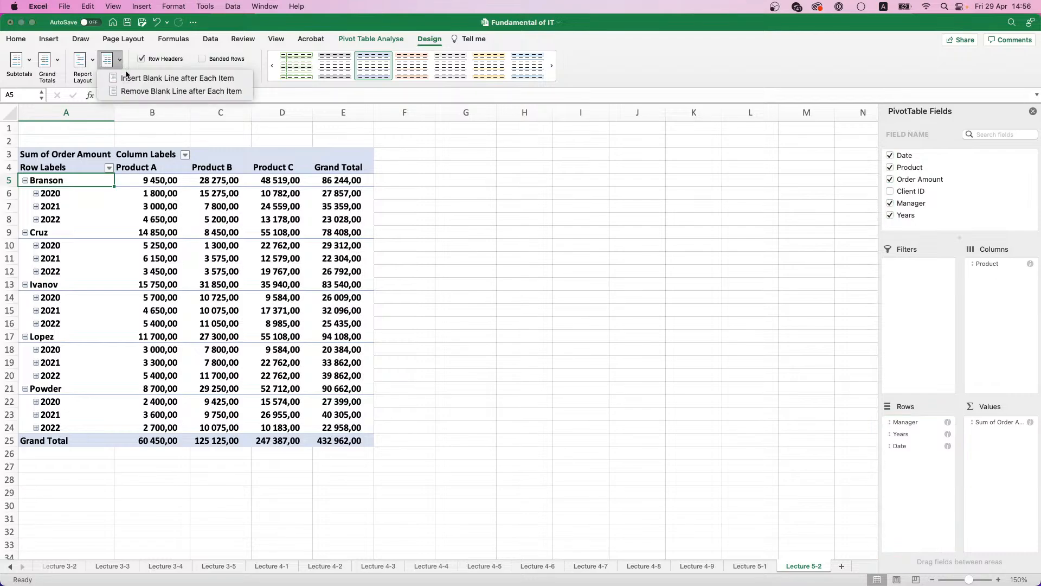
{"action": "left_click", "coordinate": [128, 79]}
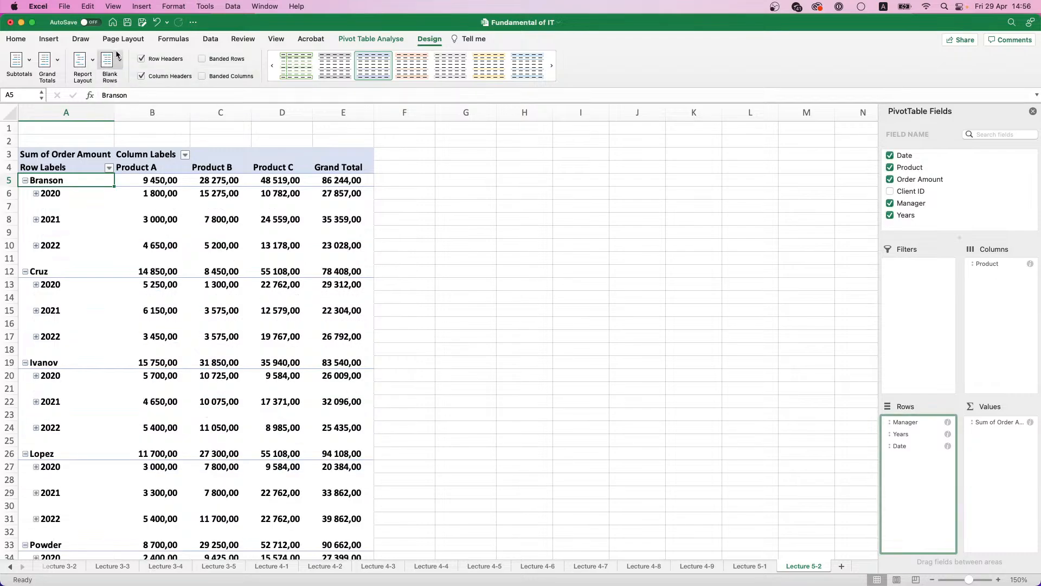
Step: Remove the blank line after each item in the pivot table
{"action": "left_click", "coordinate": [119, 59]}
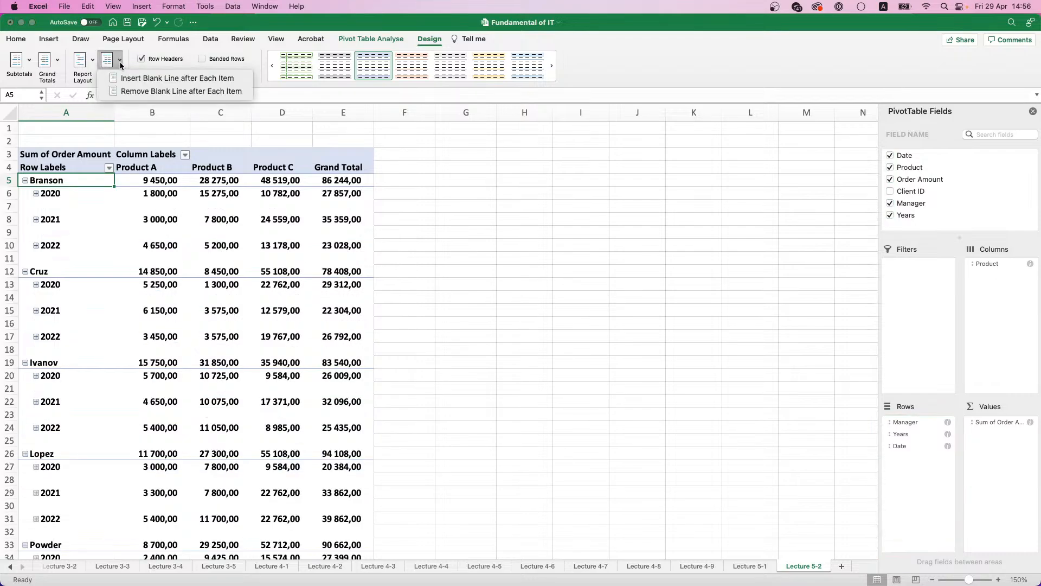
{"action": "left_click", "coordinate": [126, 90]}
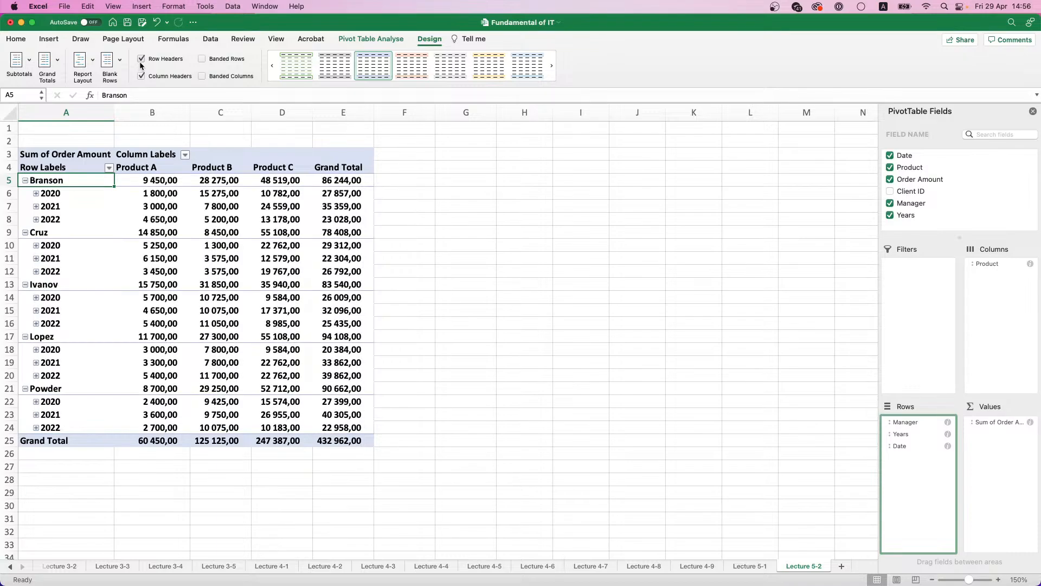
Step: Try toggling the pivot table's row headers, column headers, banded rows and banded columns, and restore the original header and banding options
{"action": "left_click", "coordinate": [140, 76]}
{"action": "left_click", "coordinate": [140, 76]}
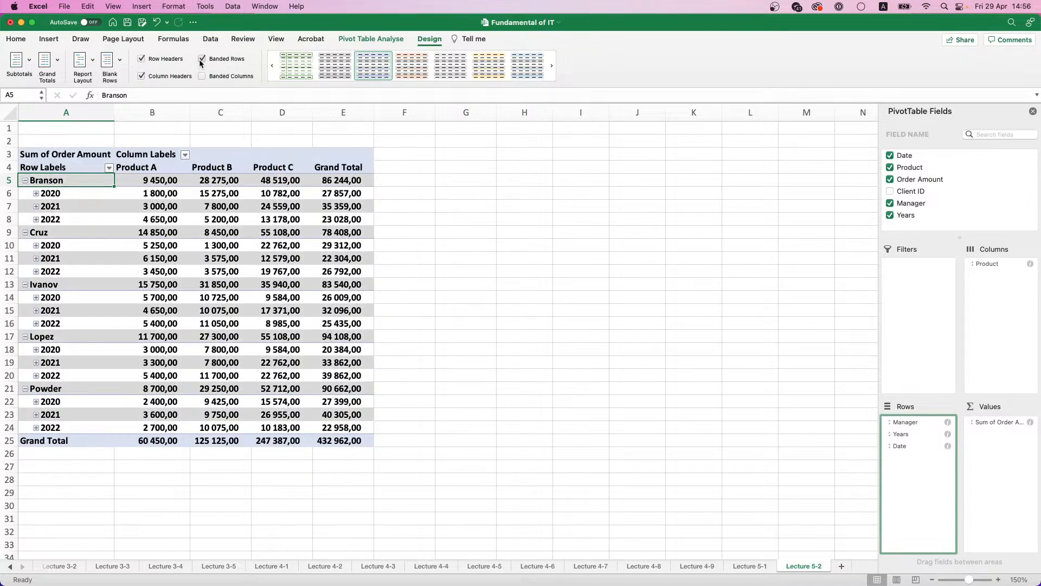
{"action": "left_click", "coordinate": [202, 76]}
{"action": "left_click", "coordinate": [203, 76]}
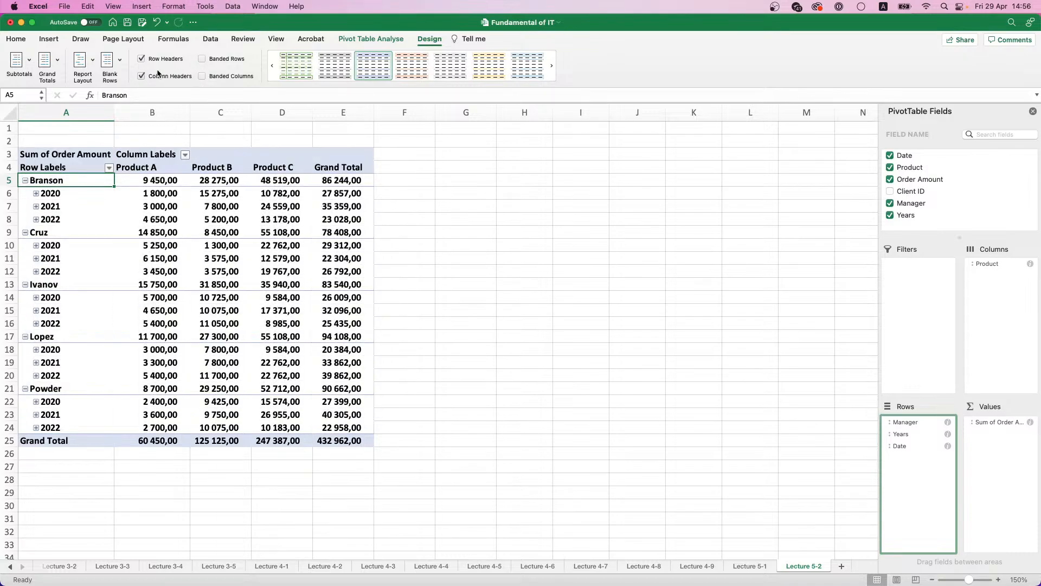
{"action": "left_click", "coordinate": [142, 58]}
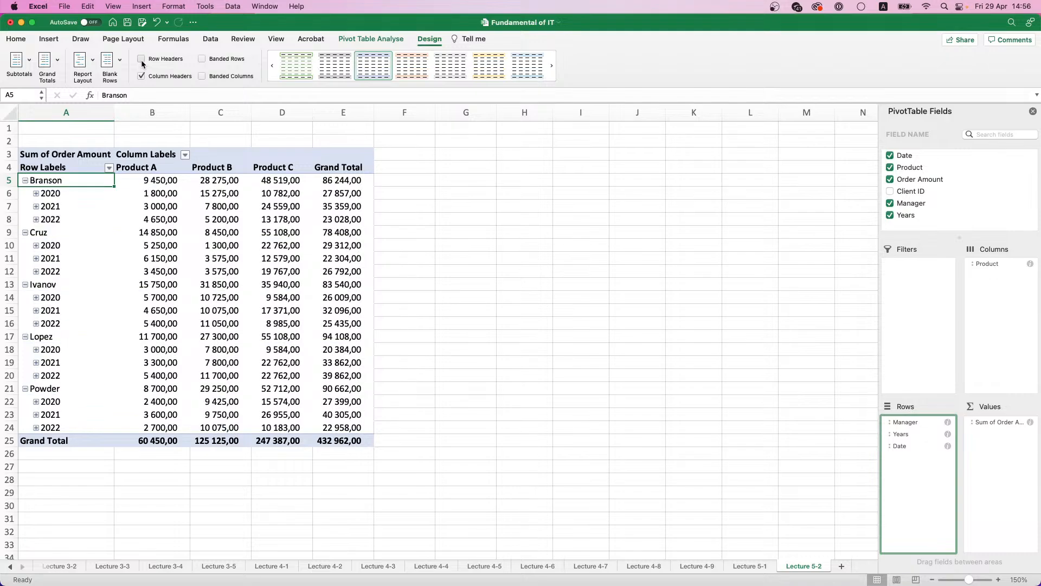
{"action": "left_click", "coordinate": [141, 76]}
{"action": "left_click", "coordinate": [142, 59]}
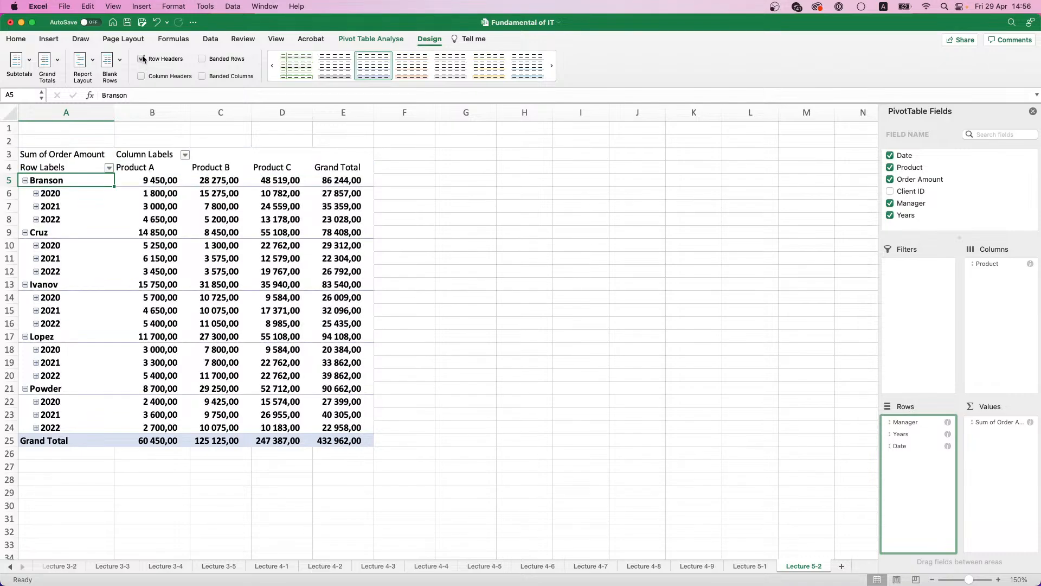
{"action": "left_click", "coordinate": [141, 76]}
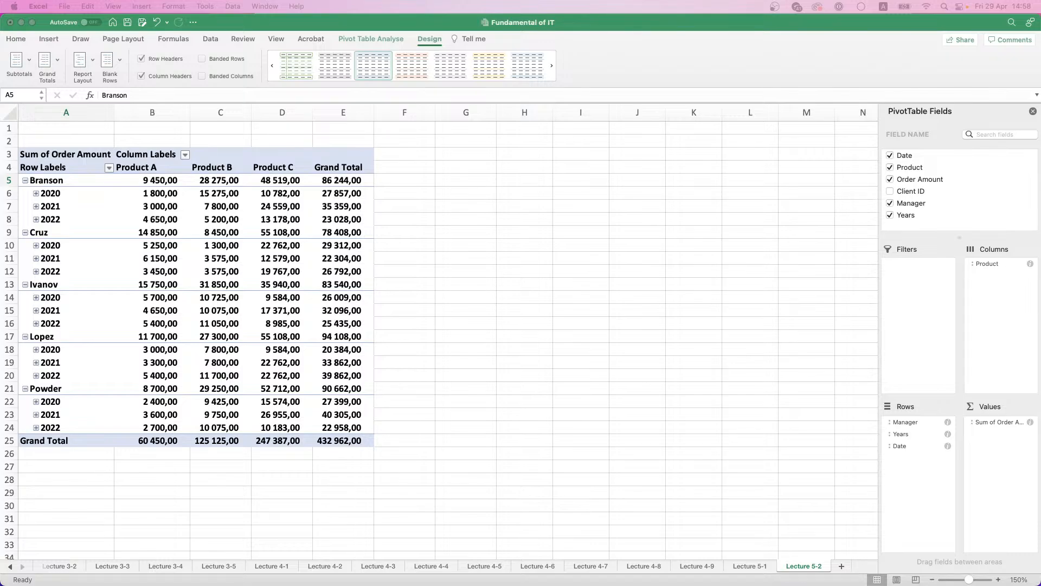
Step: Add Order Amount to the pivot table's values a second time and try its summary functions, choosing Count
{"action": "left_click", "coordinate": [386, 342]}
{"action": "left_click_drag", "start_coordinate": [920, 180], "coordinate": [1004, 448]}
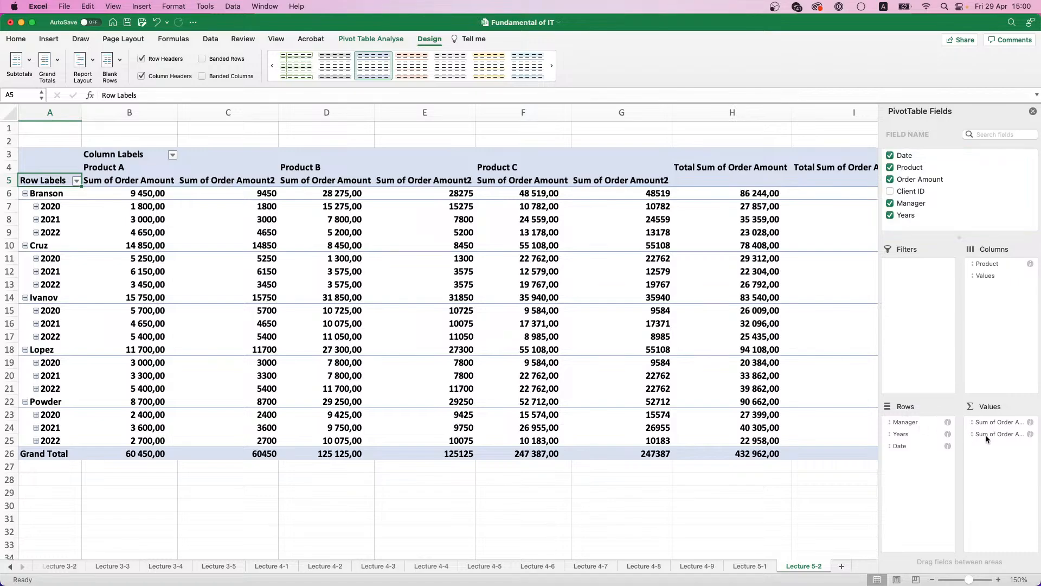
{"action": "left_click", "coordinate": [990, 437]}
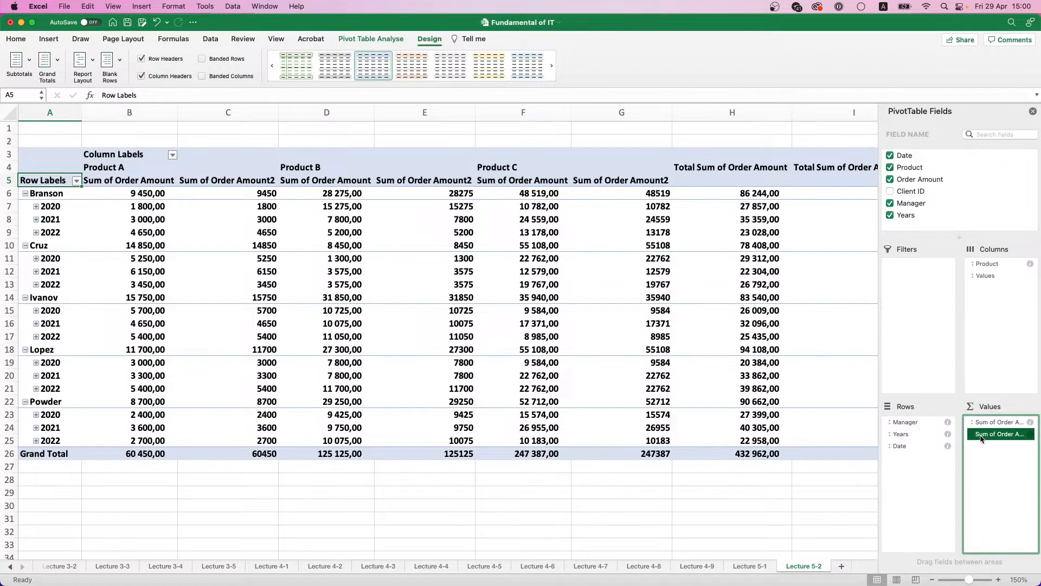
{"action": "right_click", "coordinate": [974, 438]}
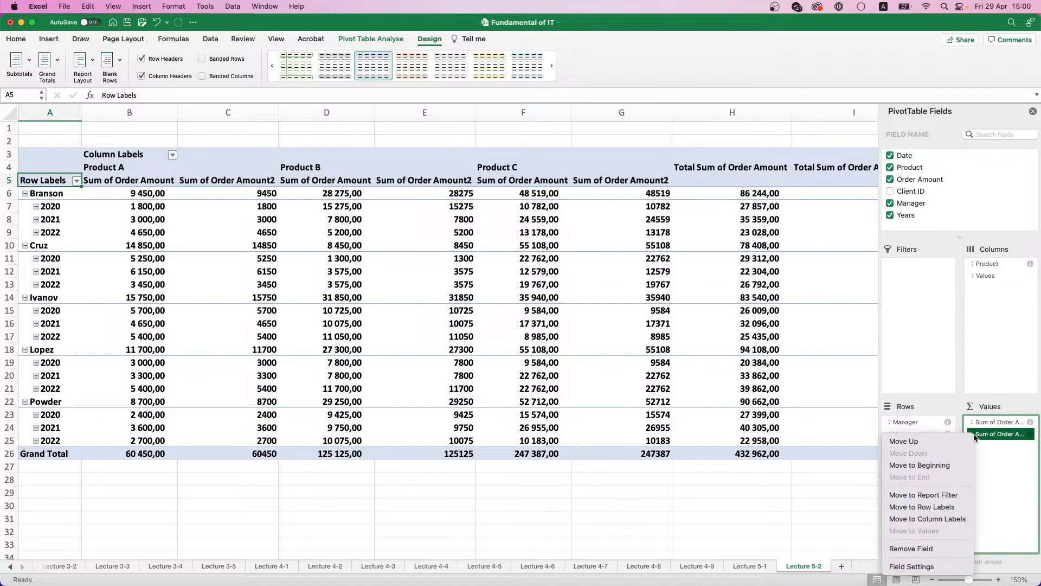
{"action": "left_click", "coordinate": [926, 564]}
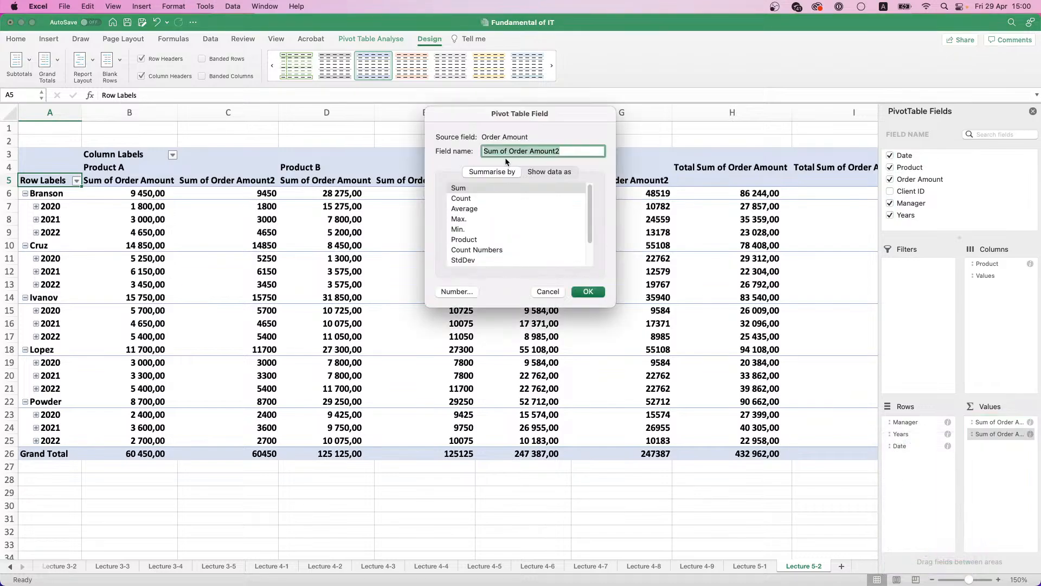
{"action": "left_click", "coordinate": [474, 199]}
{"action": "left_click", "coordinate": [472, 209]}
{"action": "left_click", "coordinate": [469, 218]}
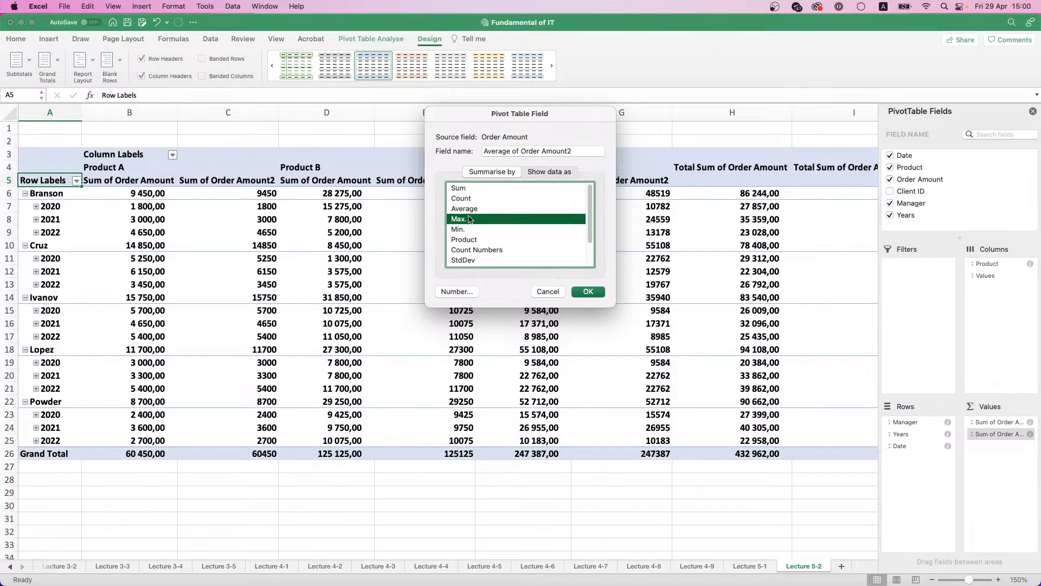
{"action": "left_click", "coordinate": [470, 228]}
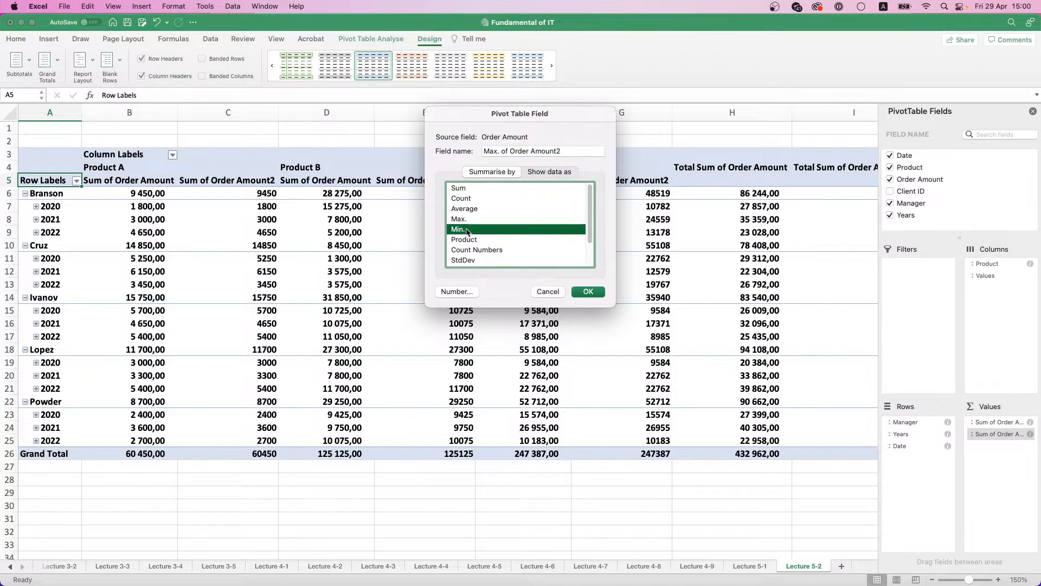
{"action": "left_click", "coordinate": [468, 198]}
Step: Name the counted order amount field Quantity and apply its field settings
{"action": "triple_click", "coordinate": [502, 151]}
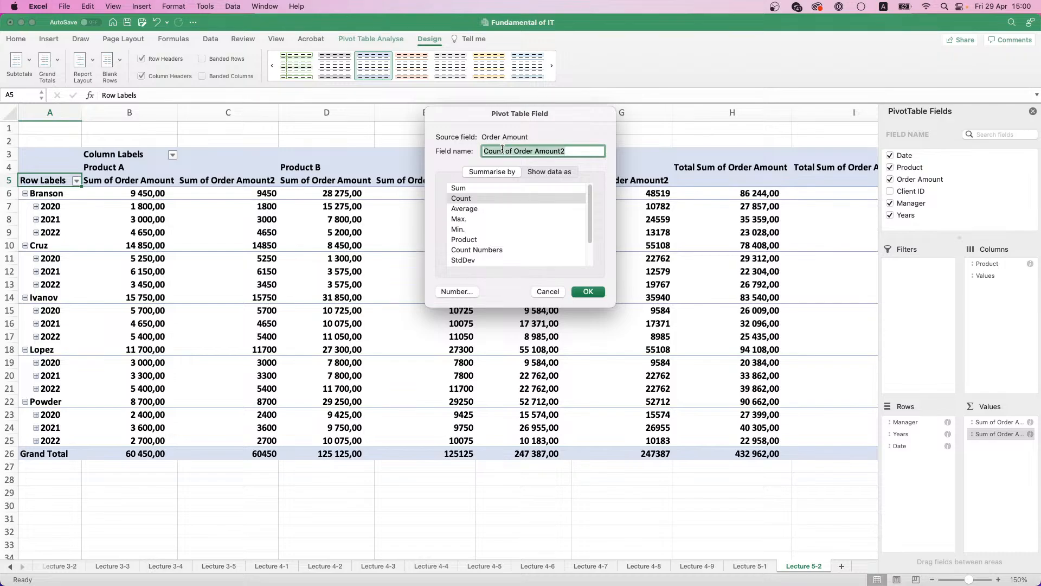
{"action": "type", "text": "Qauntity"}
{"action": "left_click", "coordinate": [496, 152]}
{"action": "key", "text": "BackSpace"}
{"action": "type", "text": "a"}
{"action": "left_click", "coordinate": [586, 294]}
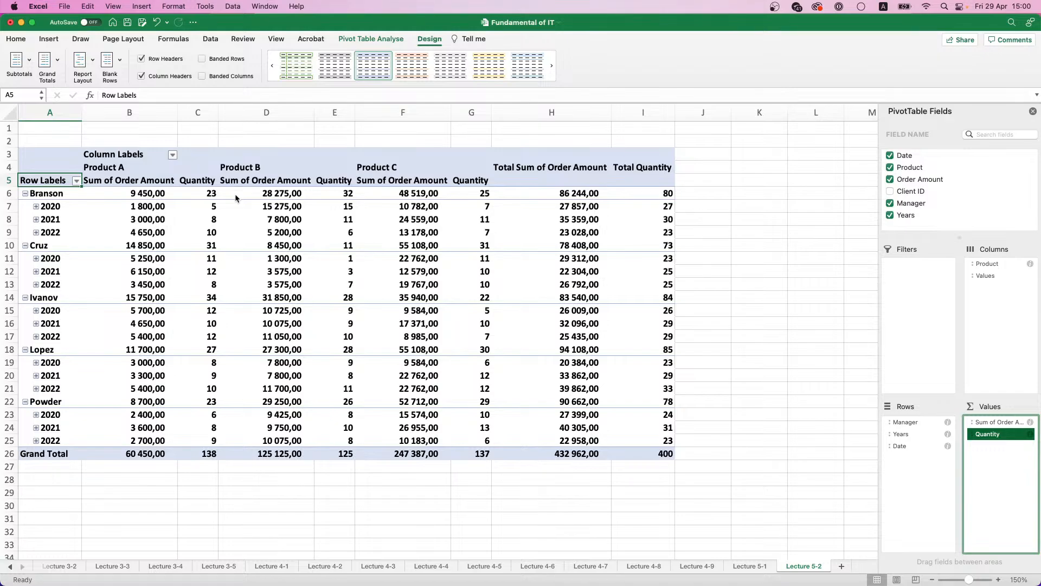
Step: Remove the Quantity field from the pivot table's values
{"action": "scroll", "coordinate": [244, 202], "scroll_direction": "down", "scroll_amount": 1}
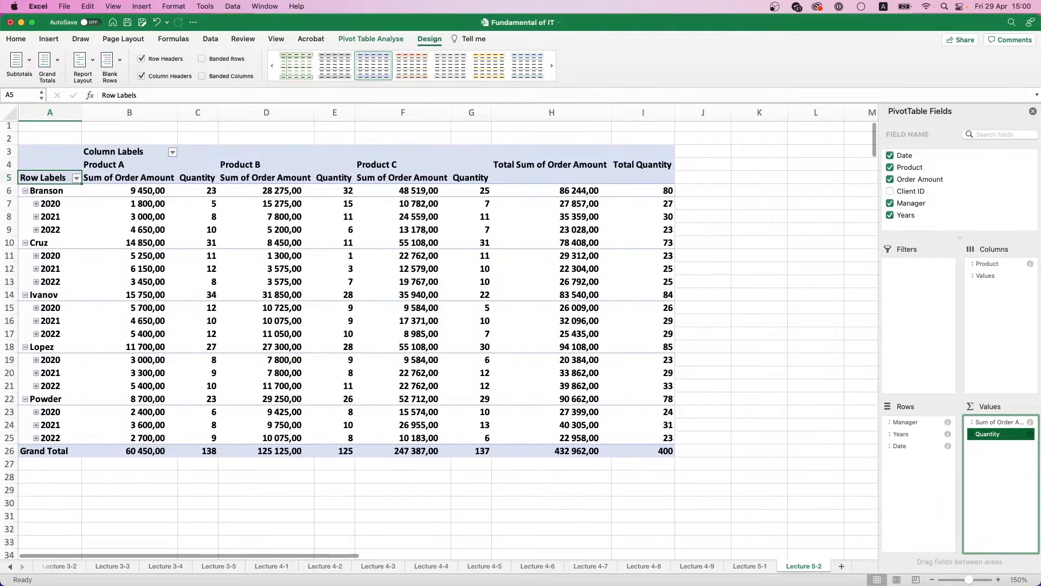
{"action": "key", "text": "super+grave"}
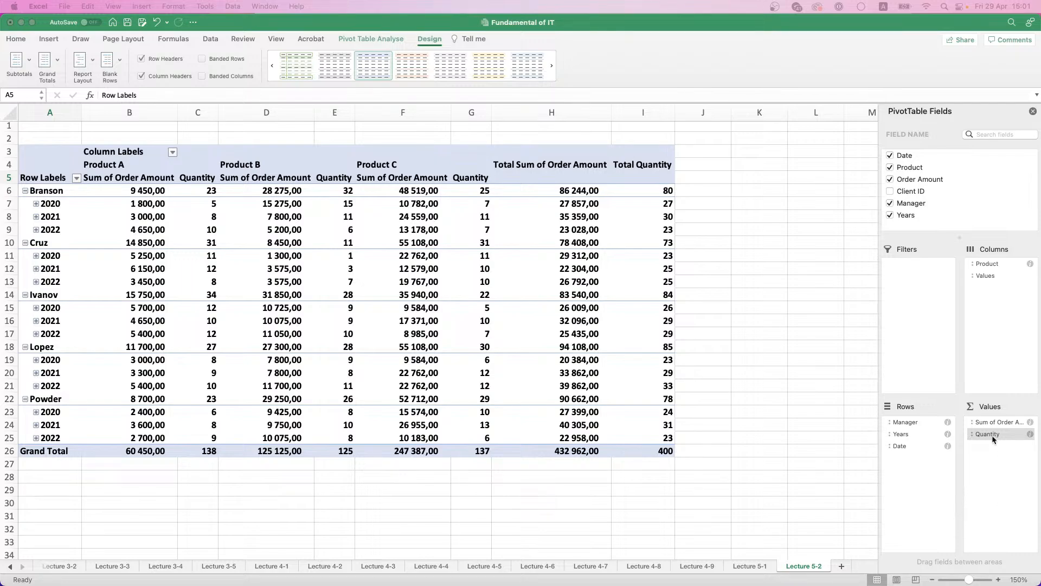
{"action": "left_click_drag", "start_coordinate": [994, 439], "coordinate": [961, 189]}
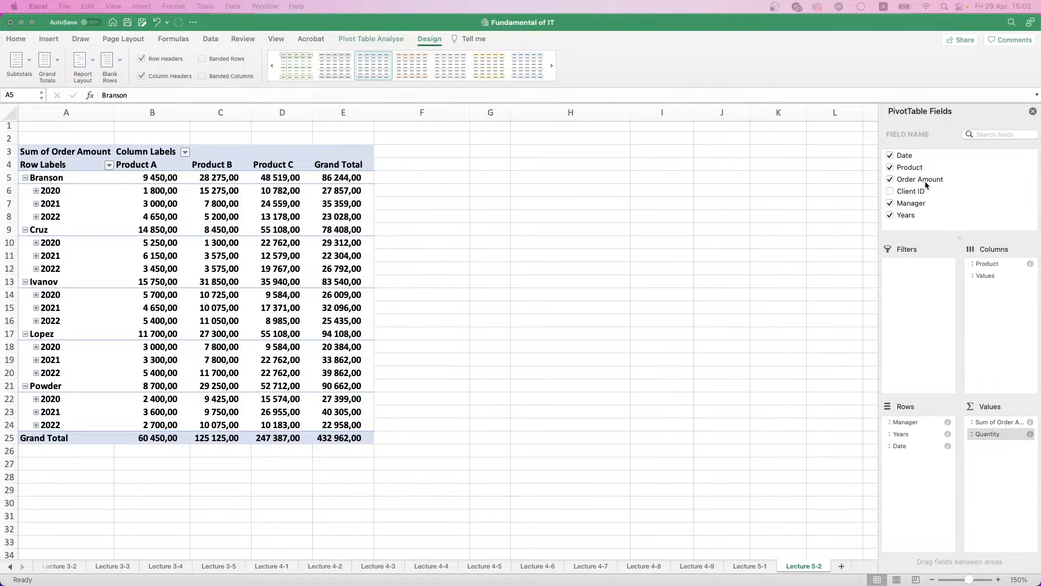
Step: Add Order Amount to the values again and set it to show data as % Of with Order Amount as the base field
{"action": "left_click_drag", "start_coordinate": [925, 181], "coordinate": [1006, 451]}
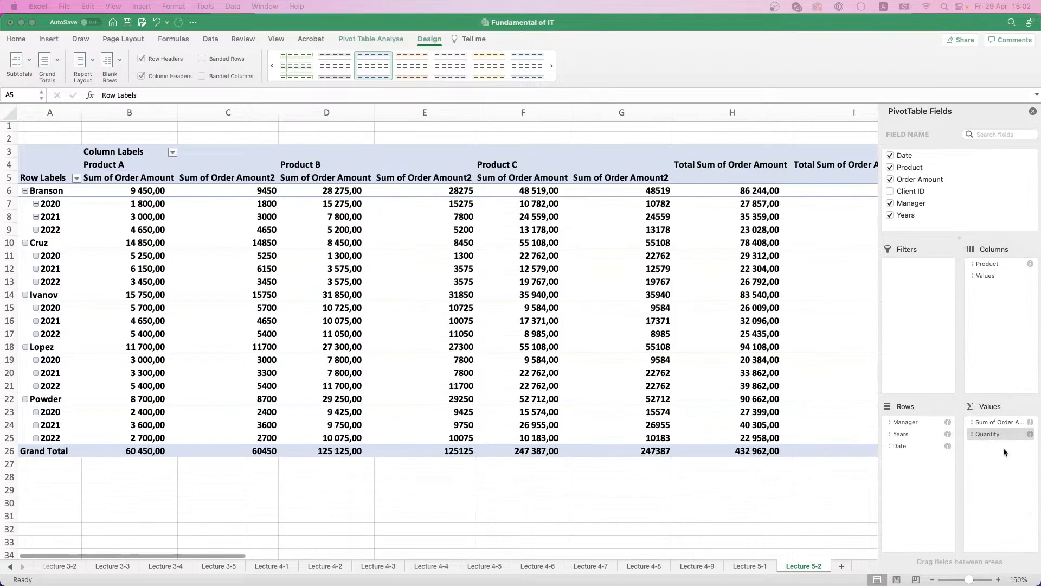
{"action": "left_click", "coordinate": [594, 300]}
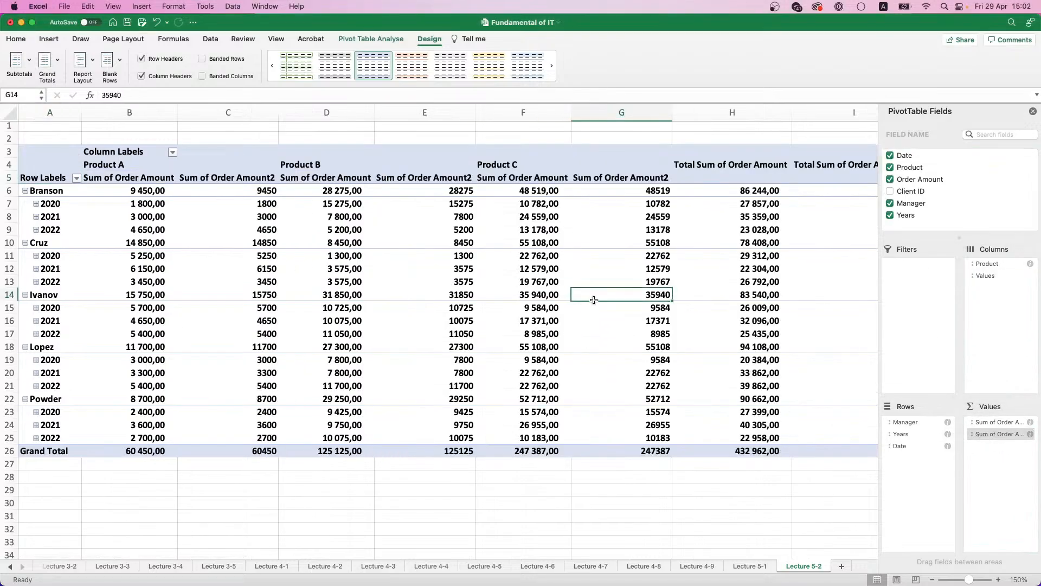
{"action": "left_click", "coordinate": [1004, 434]}
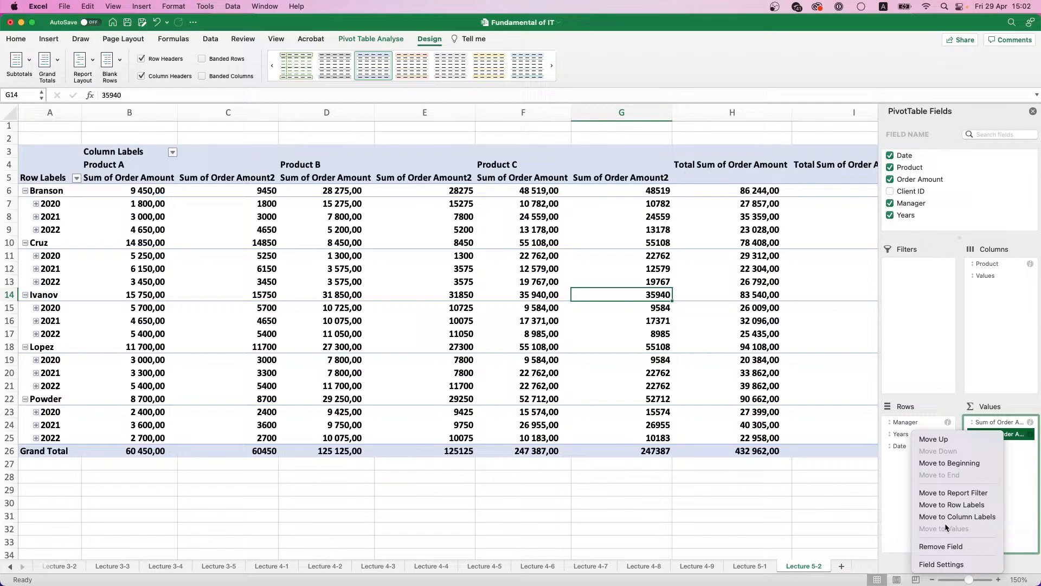
{"action": "left_click", "coordinate": [947, 566]}
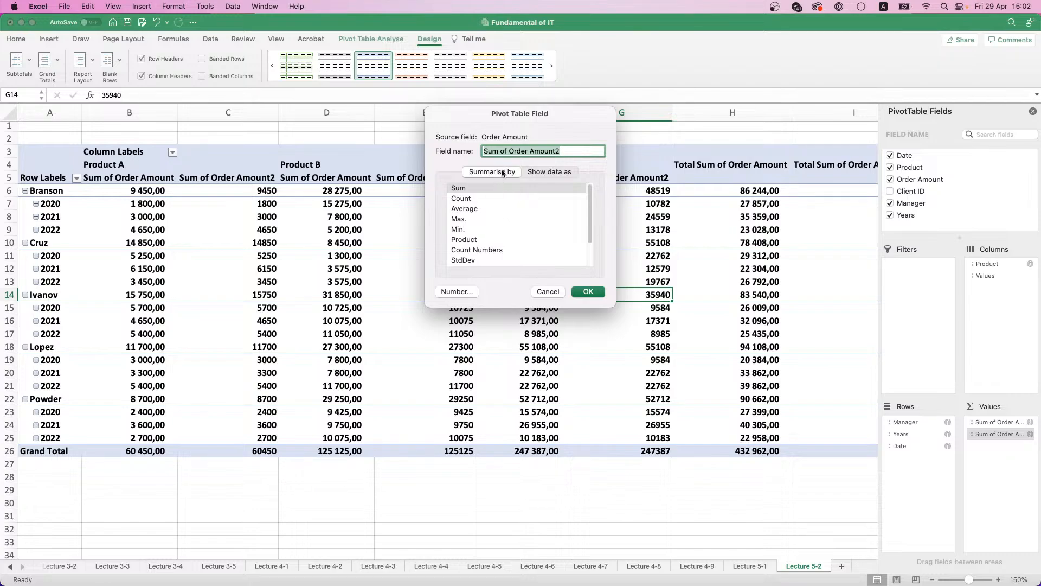
{"action": "left_click", "coordinate": [547, 171]}
{"action": "left_click", "coordinate": [577, 192]}
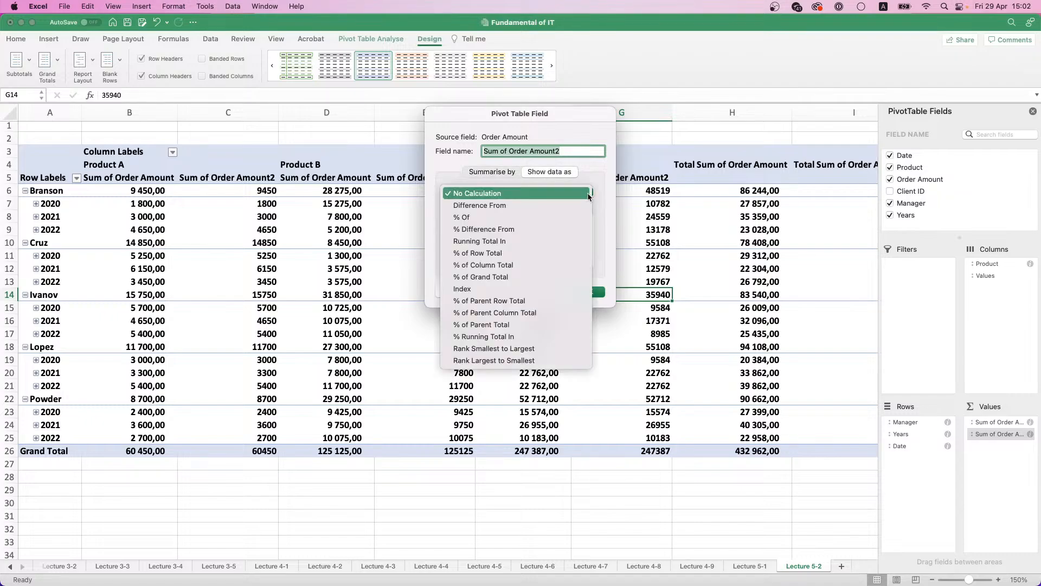
{"action": "left_click", "coordinate": [489, 218]}
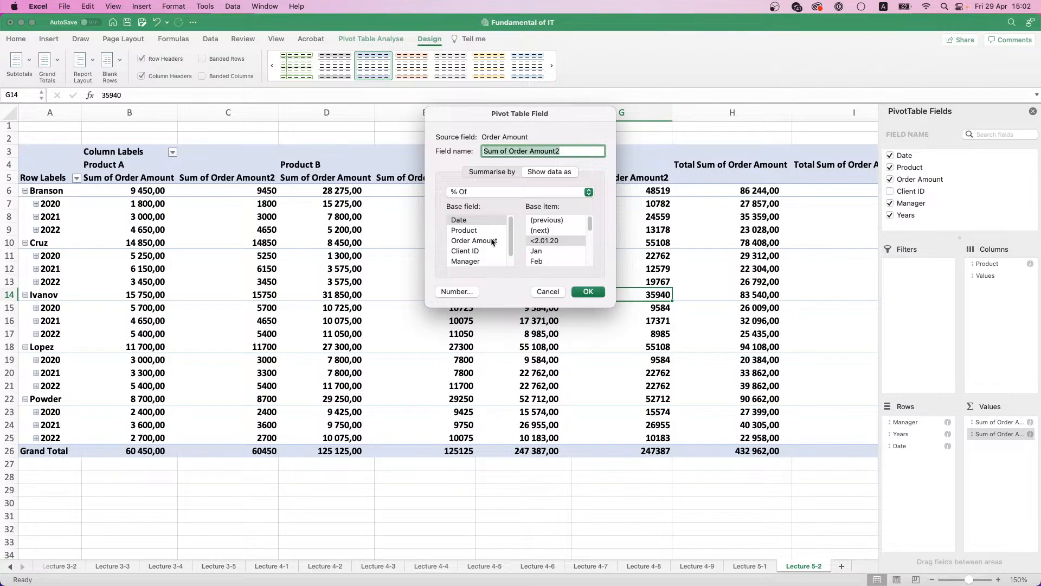
{"action": "left_click", "coordinate": [490, 241]}
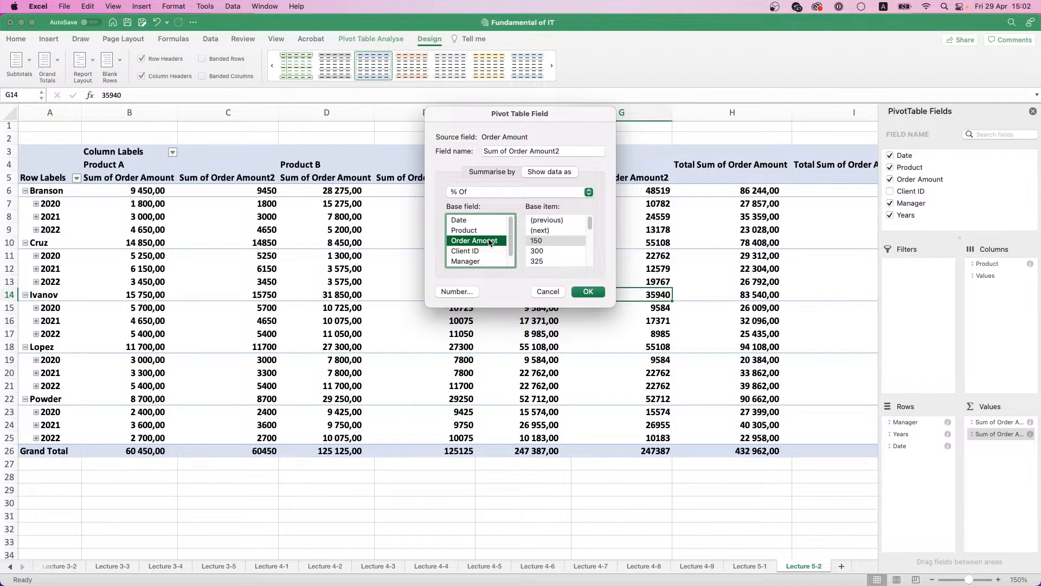
Step: Show the duplicate order amount as % of Row Total, and remove that field from the pivot table's values
{"action": "left_click", "coordinate": [588, 191]}
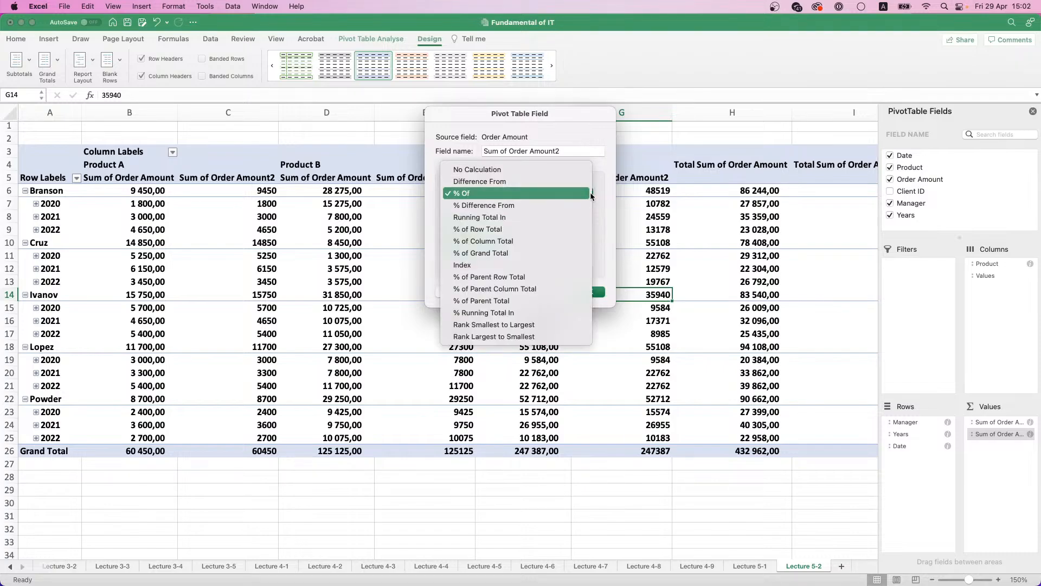
{"action": "left_click", "coordinate": [480, 230]}
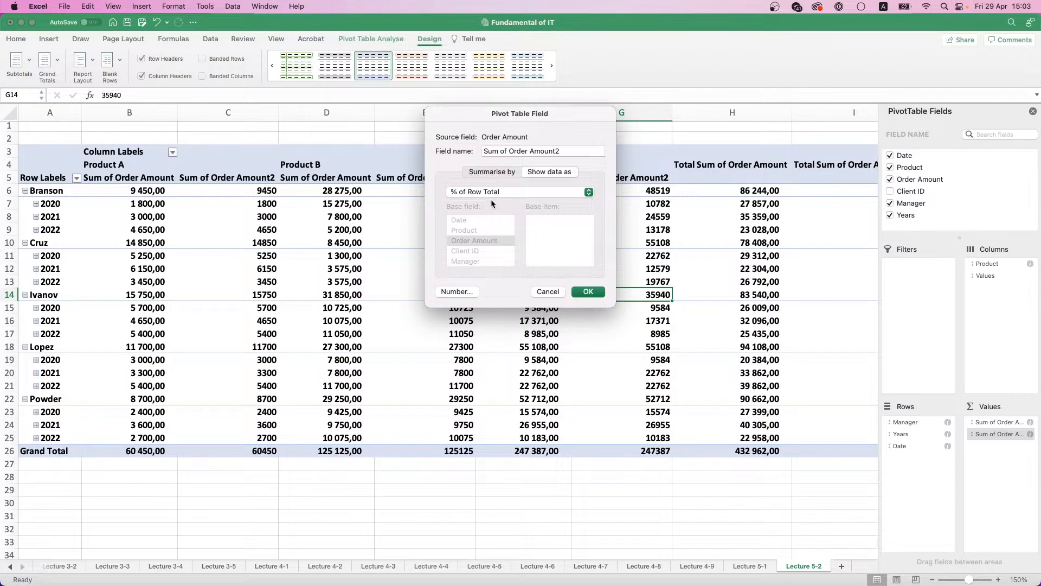
{"action": "left_click", "coordinate": [584, 292]}
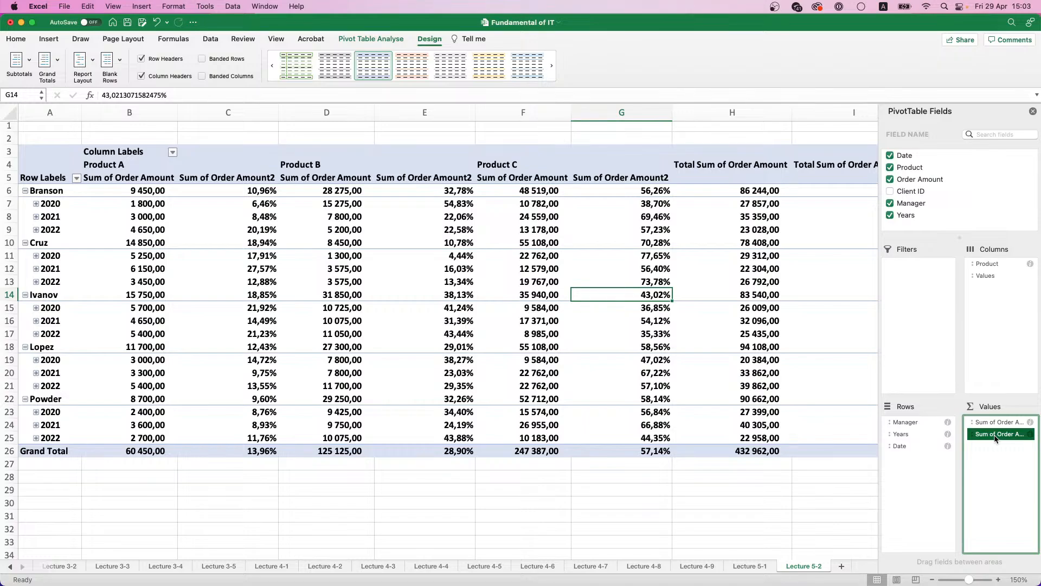
{"action": "left_click_drag", "start_coordinate": [996, 438], "coordinate": [946, 203]}
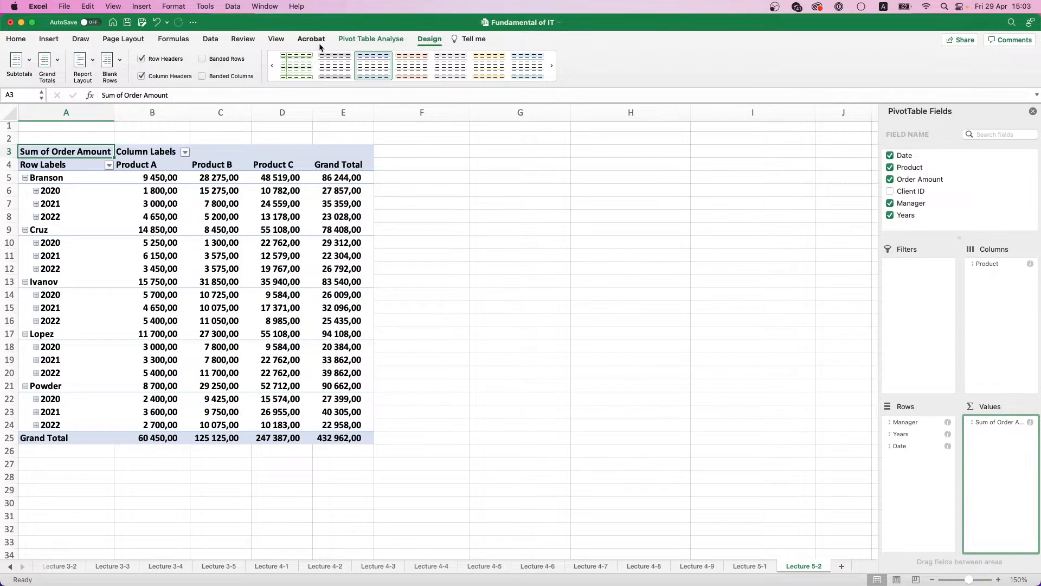
Step: Insert a calculated field named Bonus into the pivot table with the formula = 'Order Amount'*1%
{"action": "left_click", "coordinate": [279, 178]}
{"action": "left_click", "coordinate": [351, 39]}
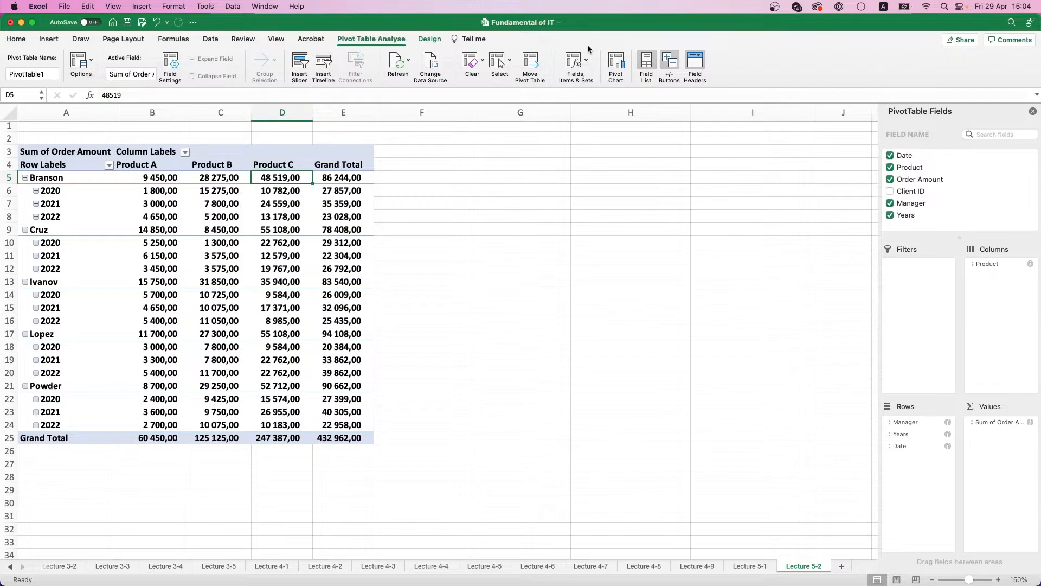
{"action": "left_click", "coordinate": [586, 66]}
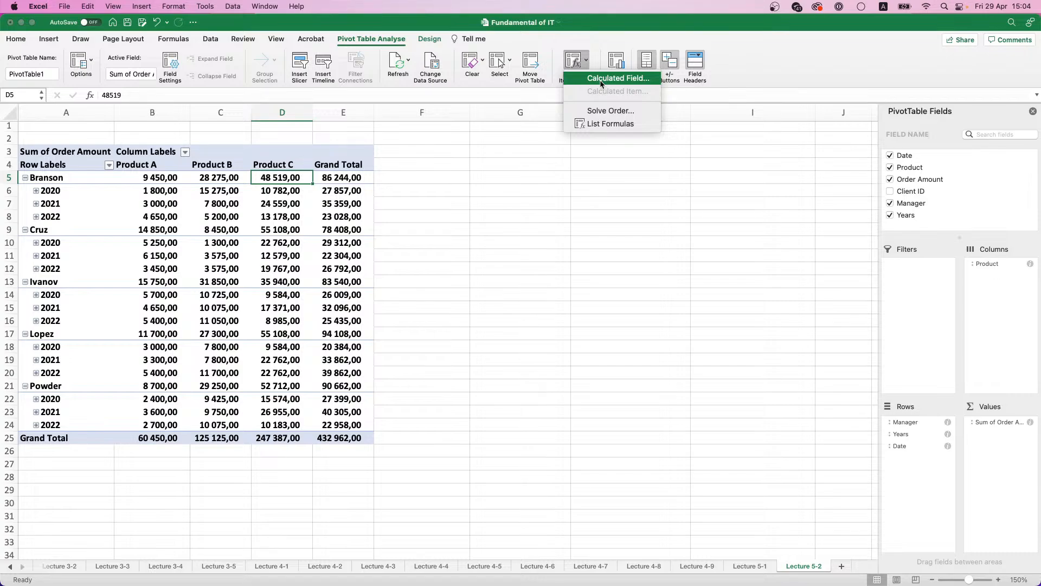
{"action": "left_click", "coordinate": [601, 79]}
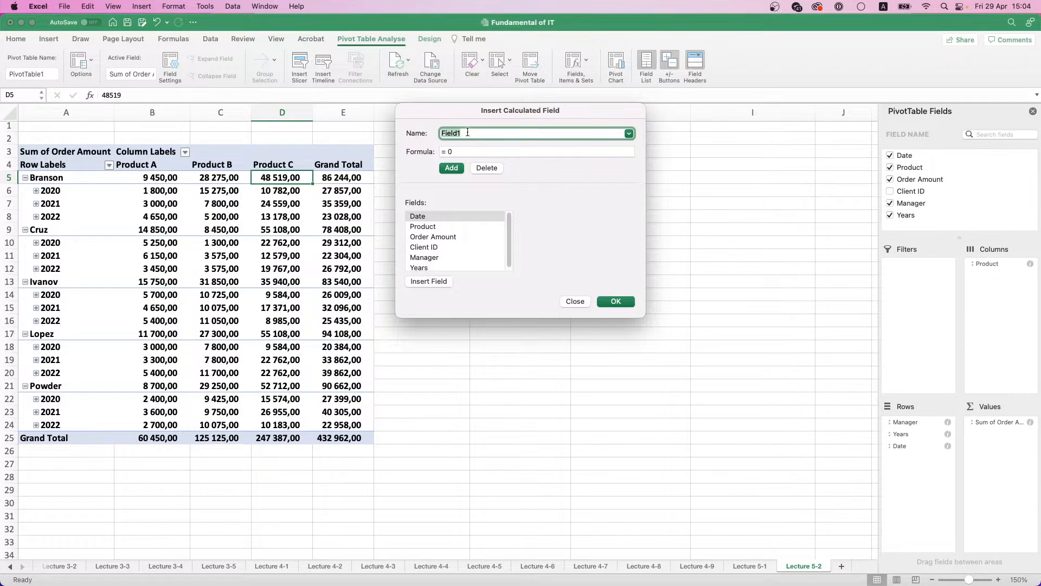
{"action": "type", "text": "Bonus"}
{"action": "left_click", "coordinate": [490, 151]}
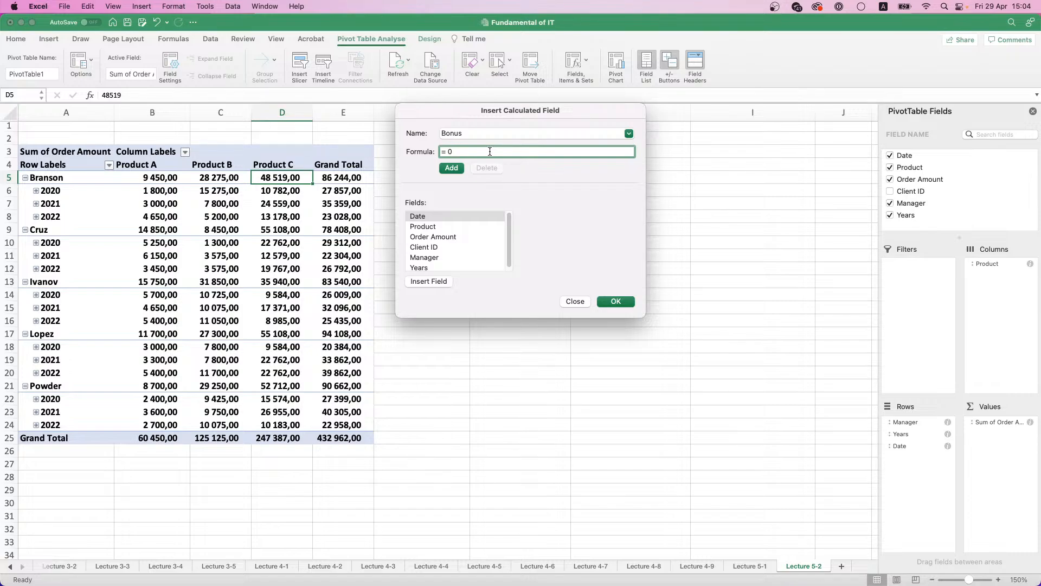
{"action": "key", "text": "BackSpace"}
{"action": "double_click", "coordinate": [440, 237]}
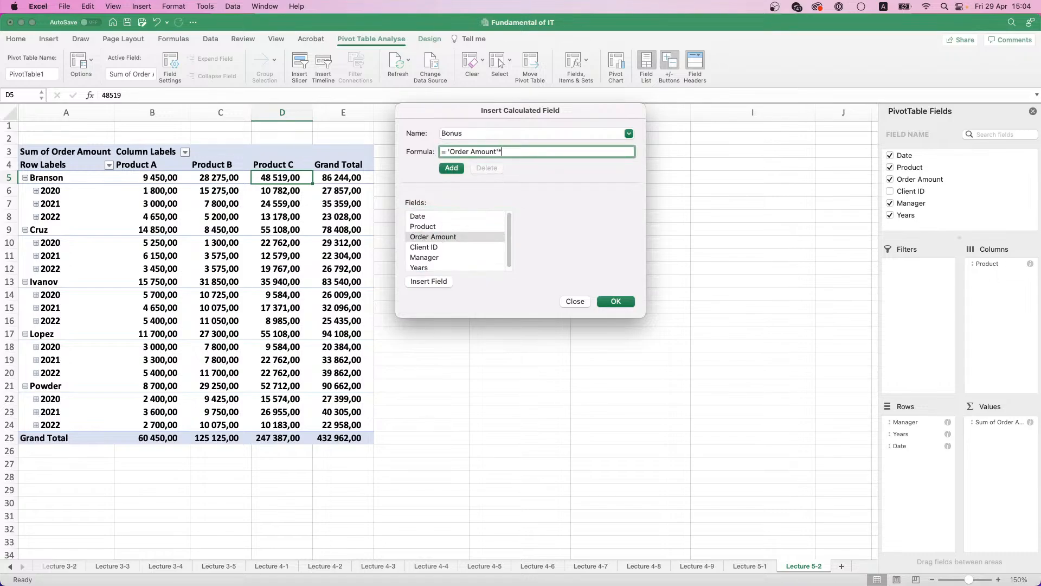
{"action": "type", "text": "*1%"}
{"action": "left_click", "coordinate": [616, 302]}
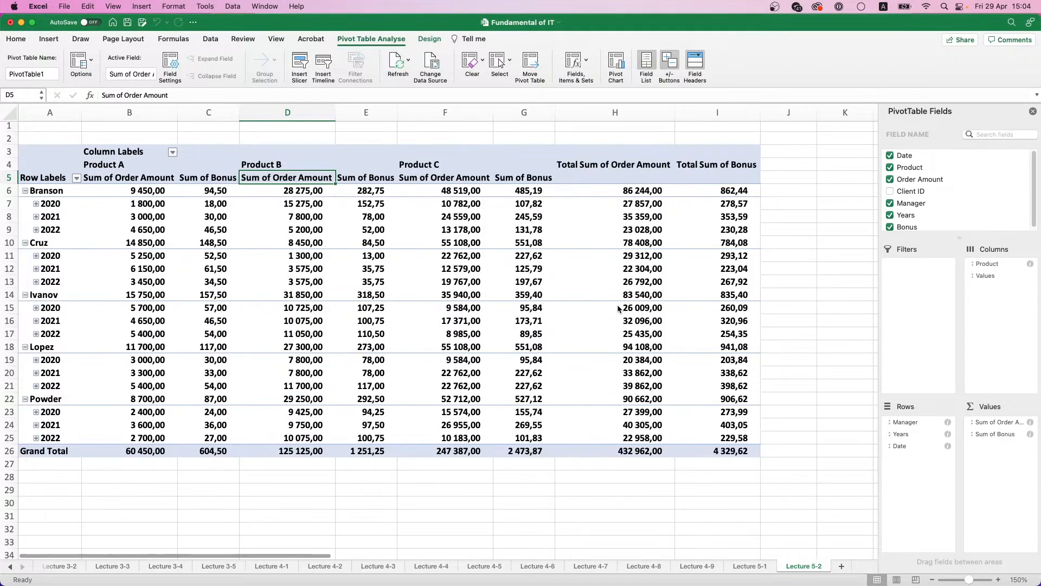
Step: Examine the Sum of Bonus values for the managers and years under each product
{"action": "left_click", "coordinate": [213, 189]}
{"action": "left_click", "coordinate": [213, 216]}
{"action": "left_click", "coordinate": [213, 252]}
{"action": "left_click_drag", "start_coordinate": [500, 177], "coordinate": [524, 426]}
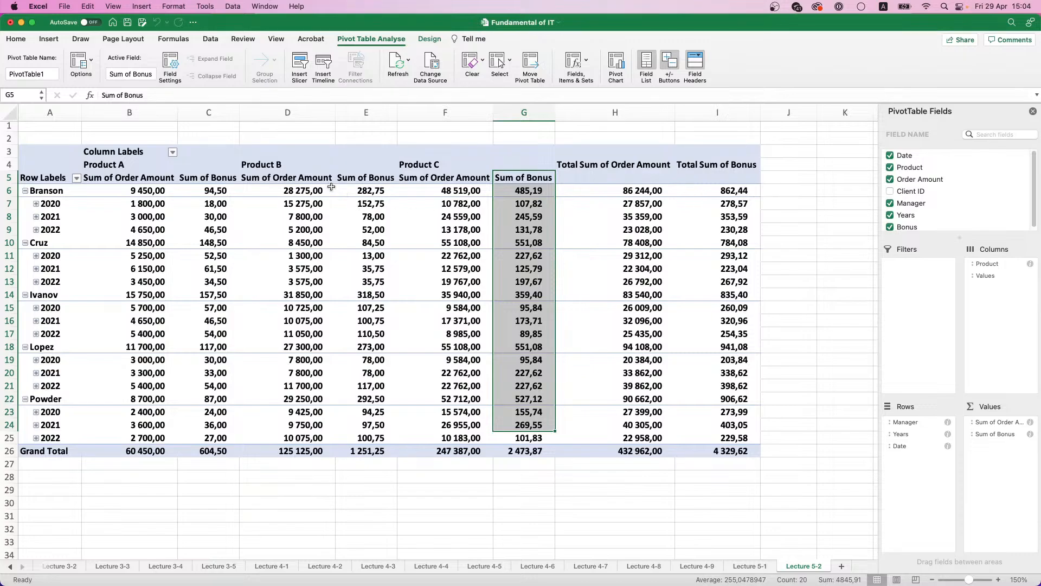
{"action": "left_click", "coordinate": [216, 190]}
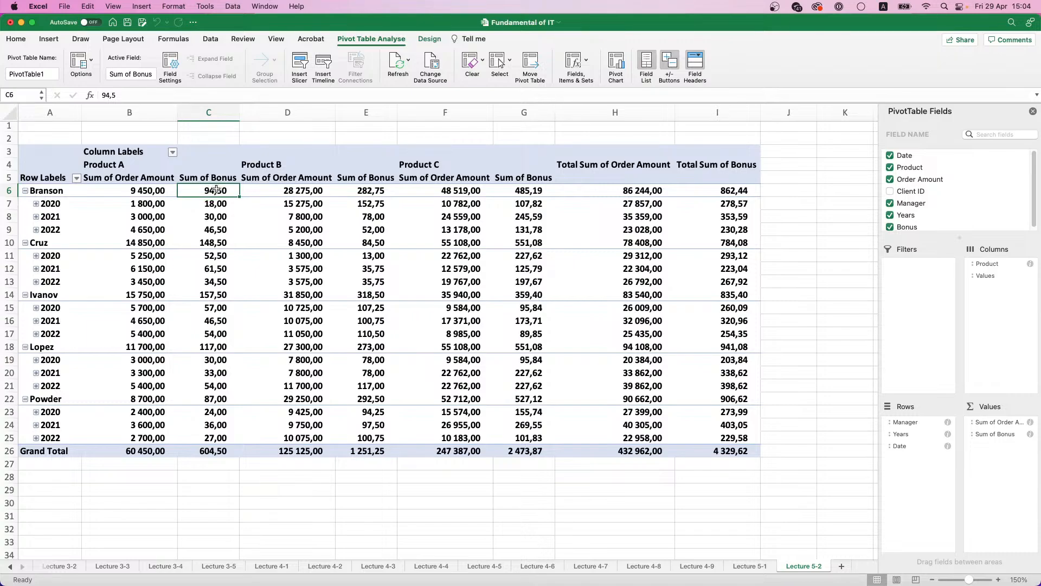
Step: In the Sum of Bonus field's settings, shorten the field name to Bonus and set the number format to Currency with no symbol
{"action": "left_click_drag", "start_coordinate": [1006, 439], "coordinate": [996, 437]}
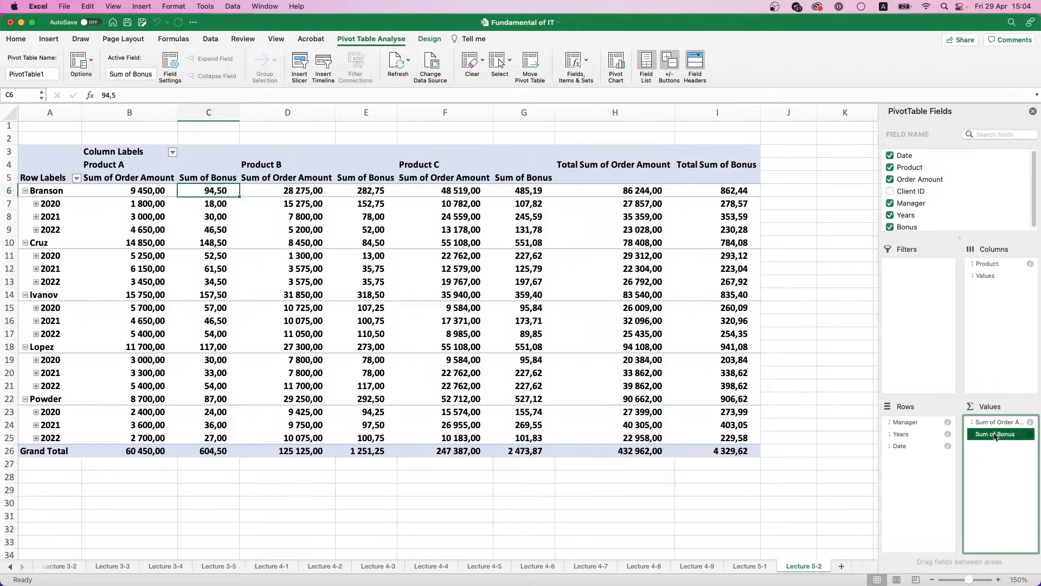
{"action": "left_click", "coordinate": [921, 566]}
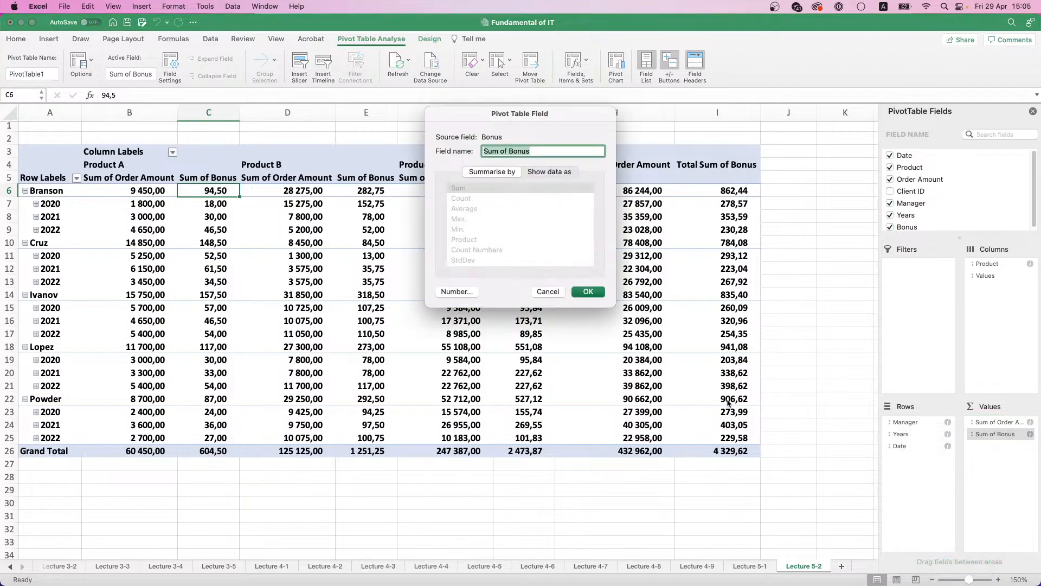
{"action": "left_click_drag", "start_coordinate": [513, 152], "coordinate": [453, 153]}
{"action": "left_click", "coordinate": [454, 292]}
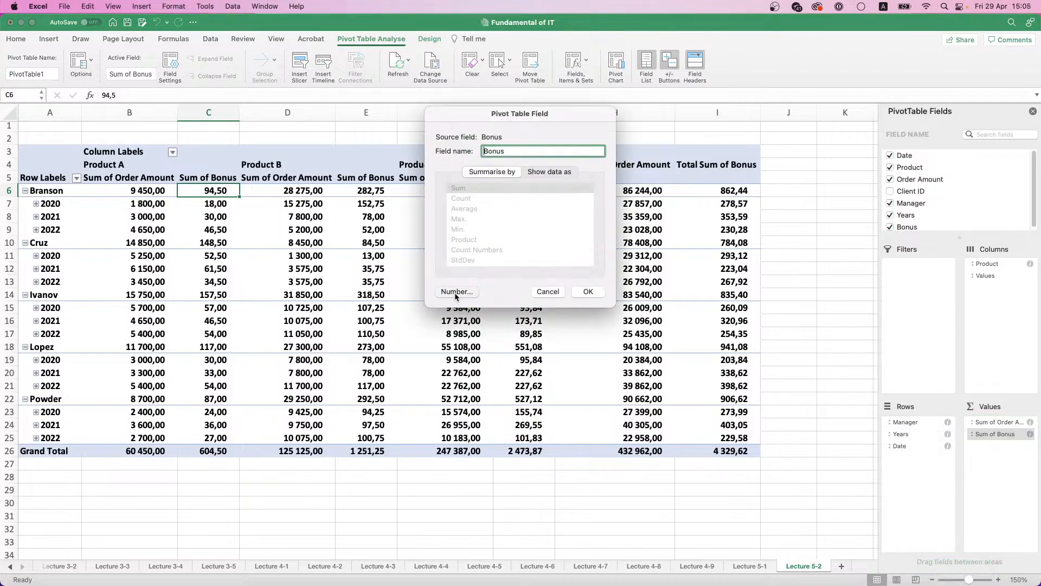
{"action": "left_click", "coordinate": [398, 162]}
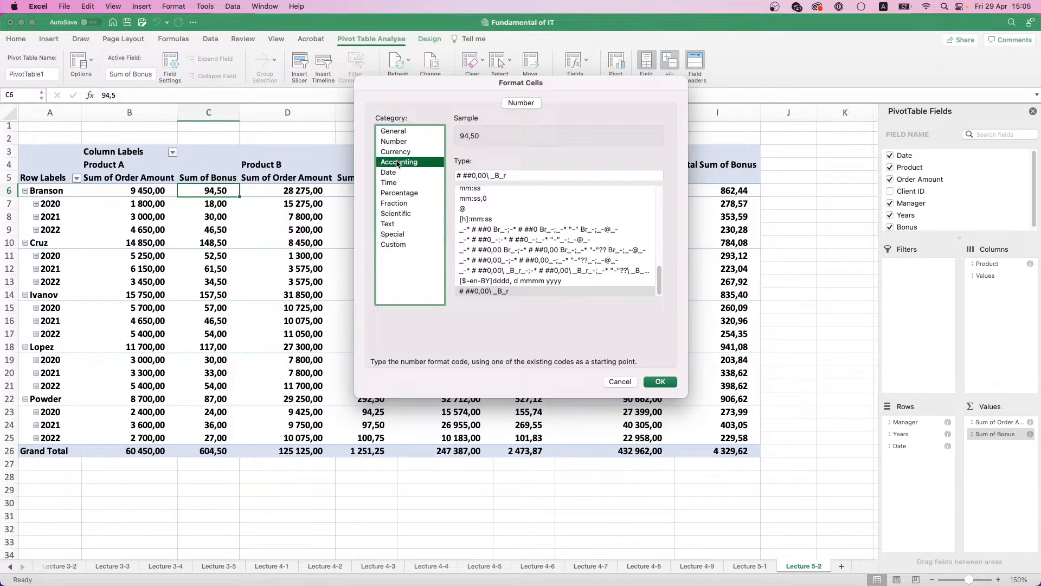
{"action": "left_click", "coordinate": [399, 152]}
{"action": "left_click", "coordinate": [526, 179]}
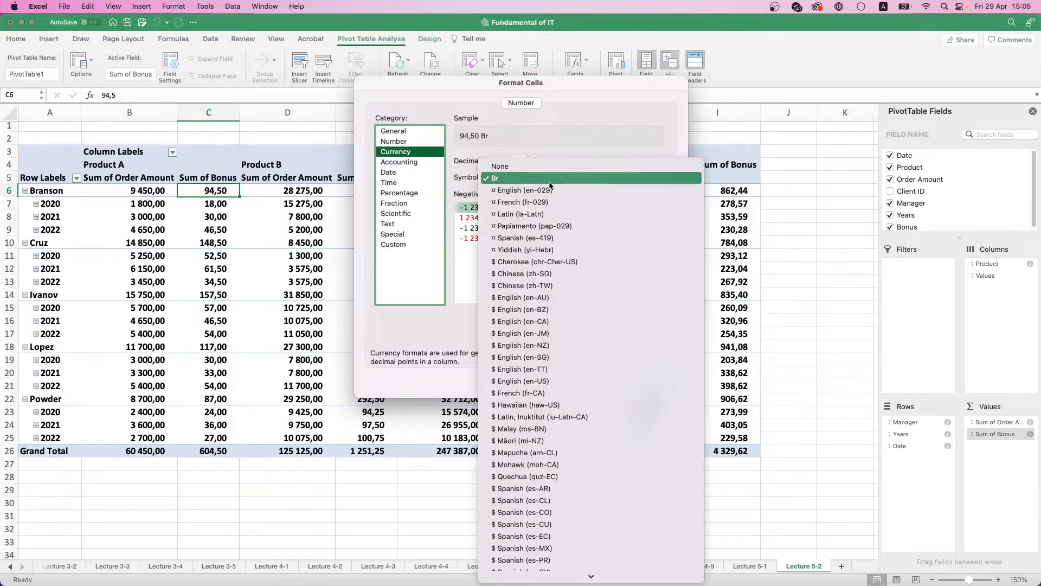
{"action": "left_click", "coordinate": [499, 166]}
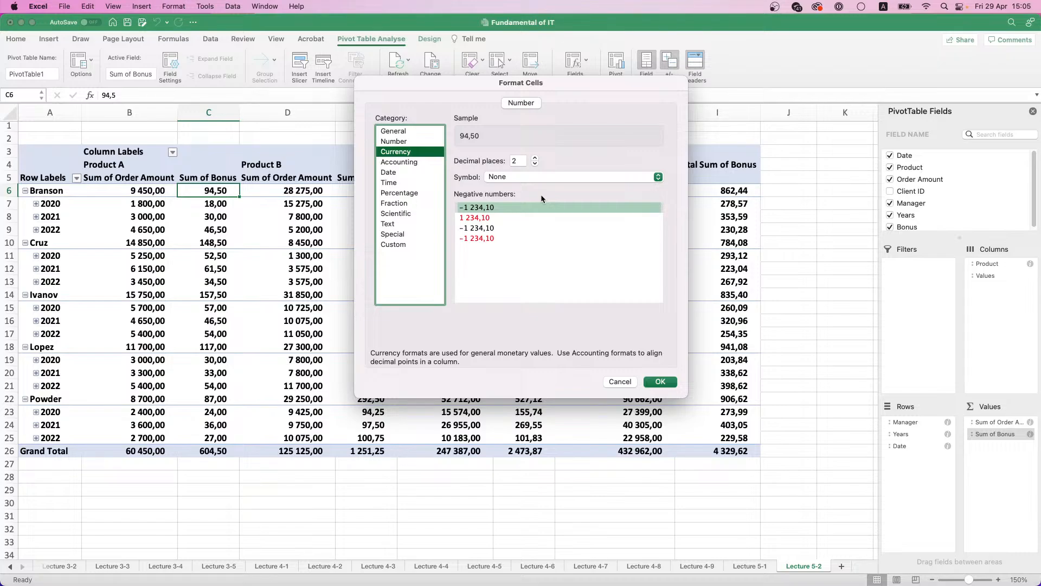
{"action": "left_click", "coordinate": [647, 385]}
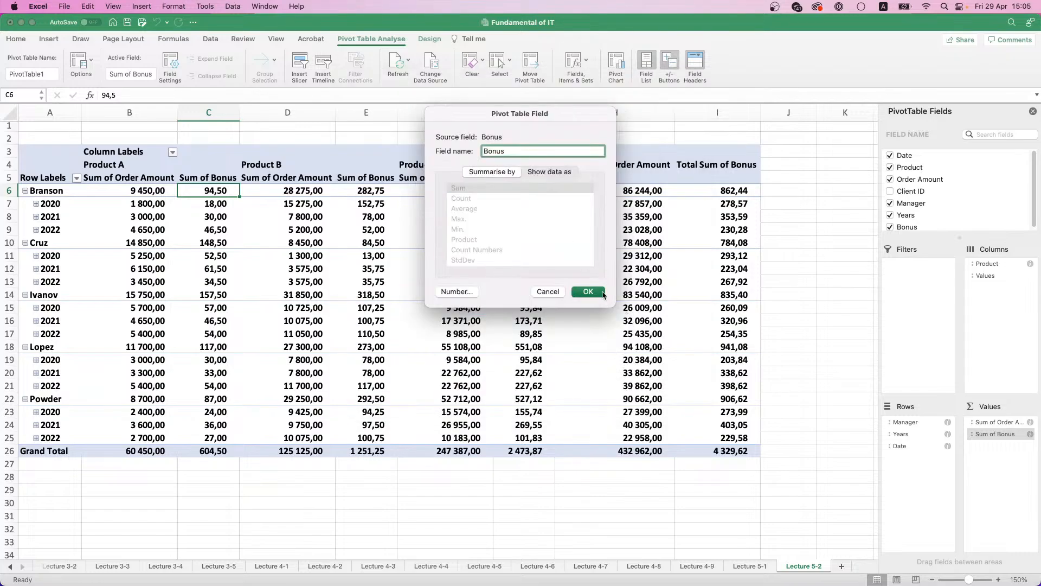
Step: Try to apply Bonus as the value field's name, and rename it Bonus amt. instead
{"action": "left_click", "coordinate": [603, 293]}
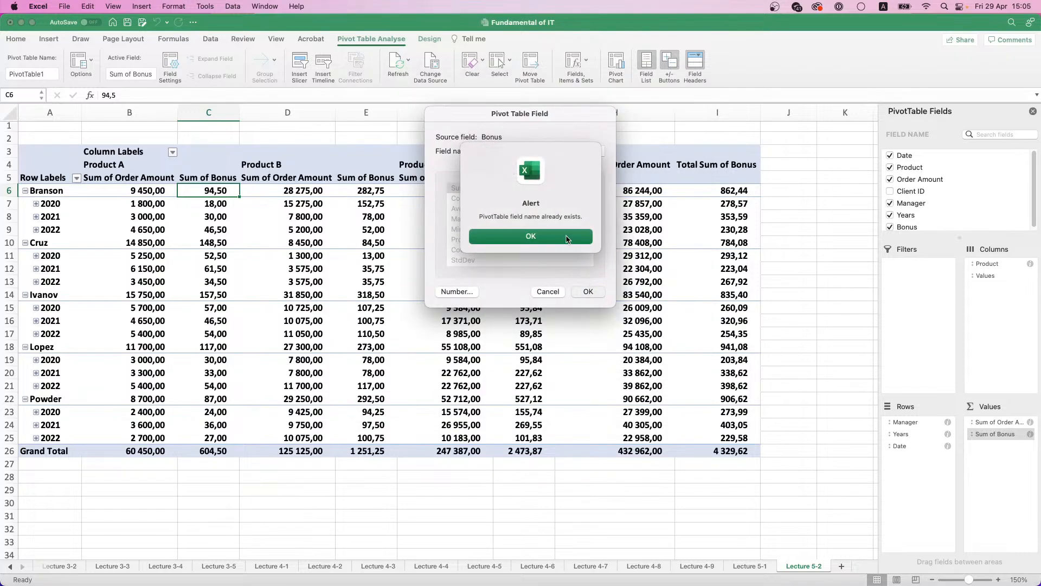
{"action": "left_click", "coordinate": [567, 239]}
{"action": "left_click", "coordinate": [501, 151]}
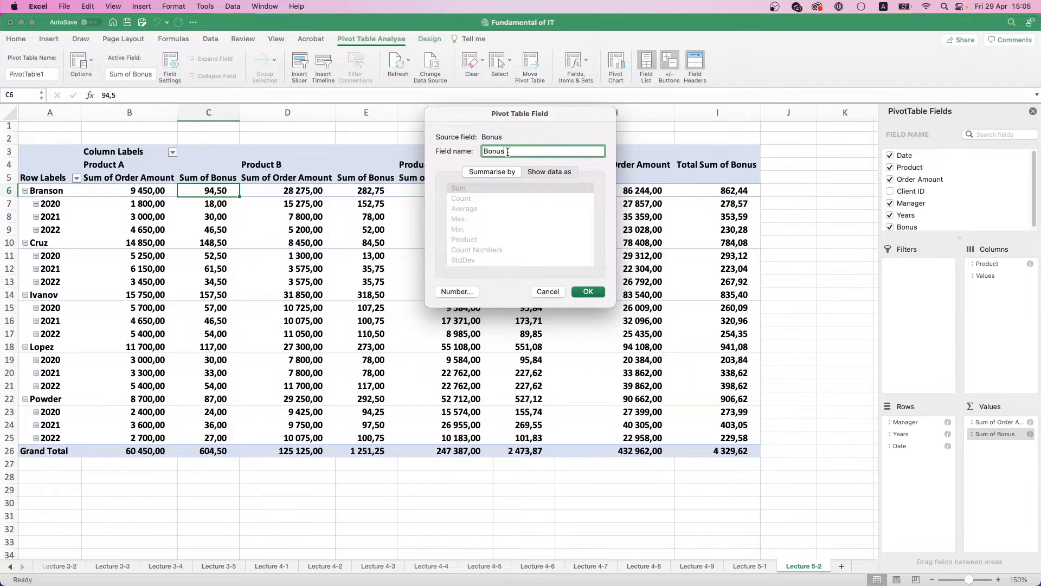
{"action": "type", "text": "amt/"}
{"action": "left_click", "coordinate": [588, 291]}
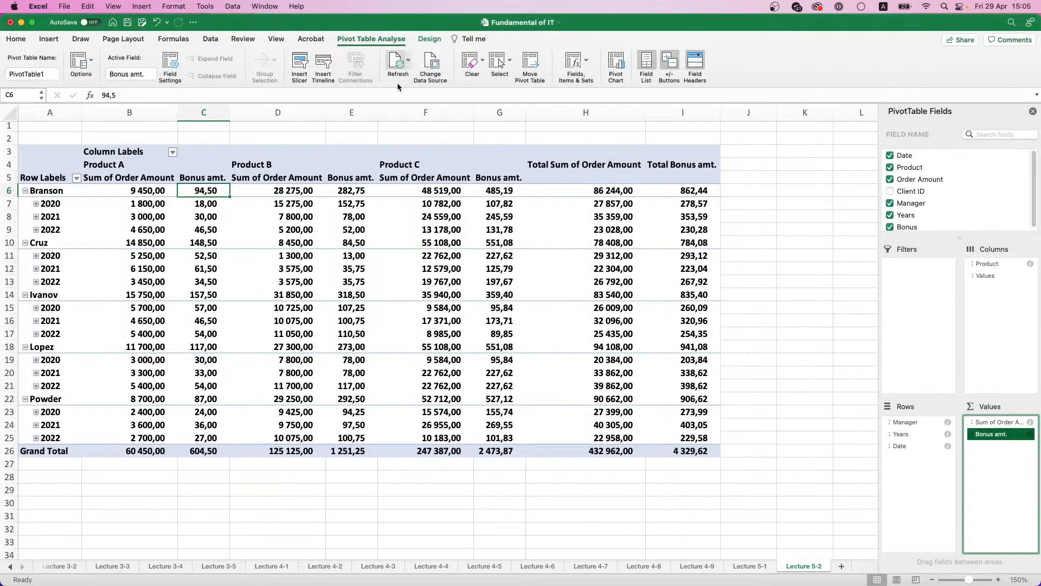
{"action": "left_click", "coordinate": [434, 38]}
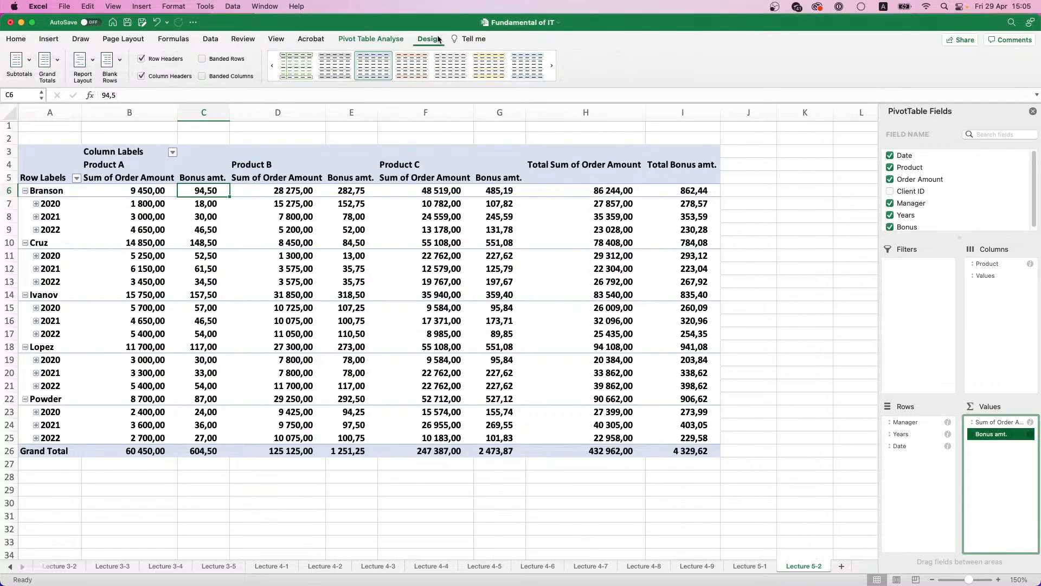
{"action": "right_click", "coordinate": [210, 205]}
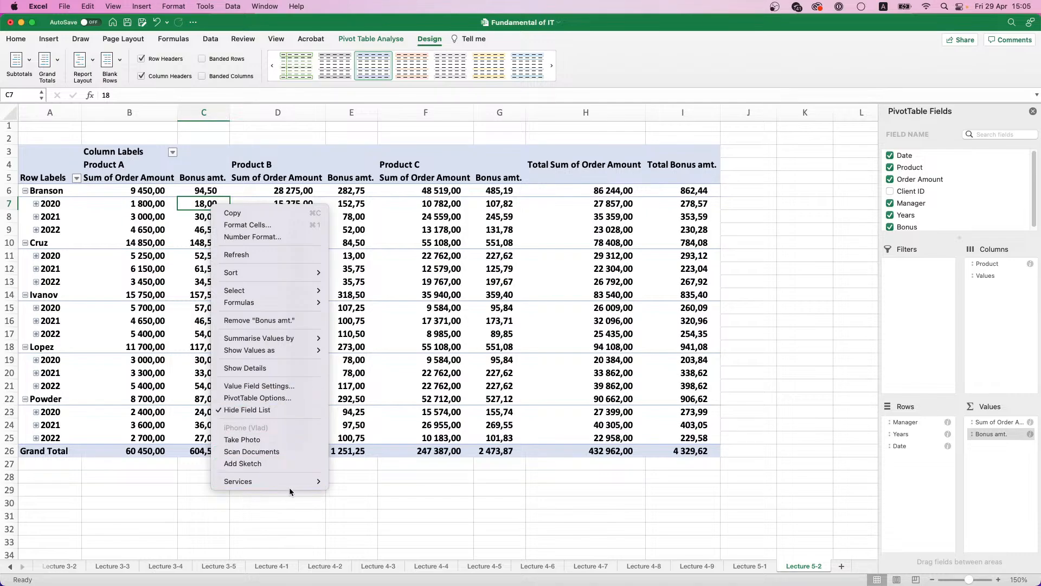
{"action": "left_click", "coordinate": [176, 258]}
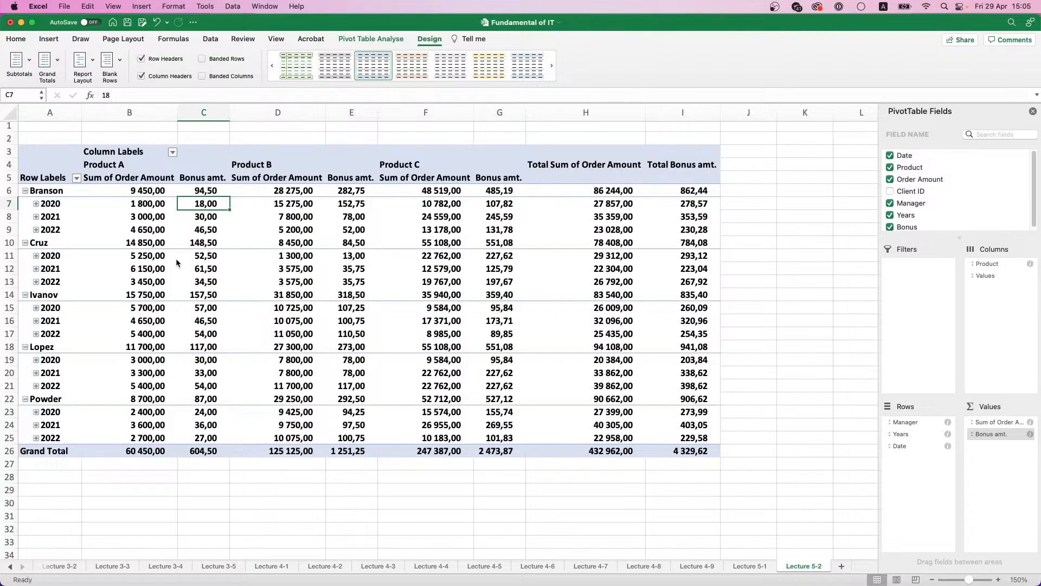
{"action": "left_click_drag", "start_coordinate": [199, 210], "coordinate": [202, 347]}
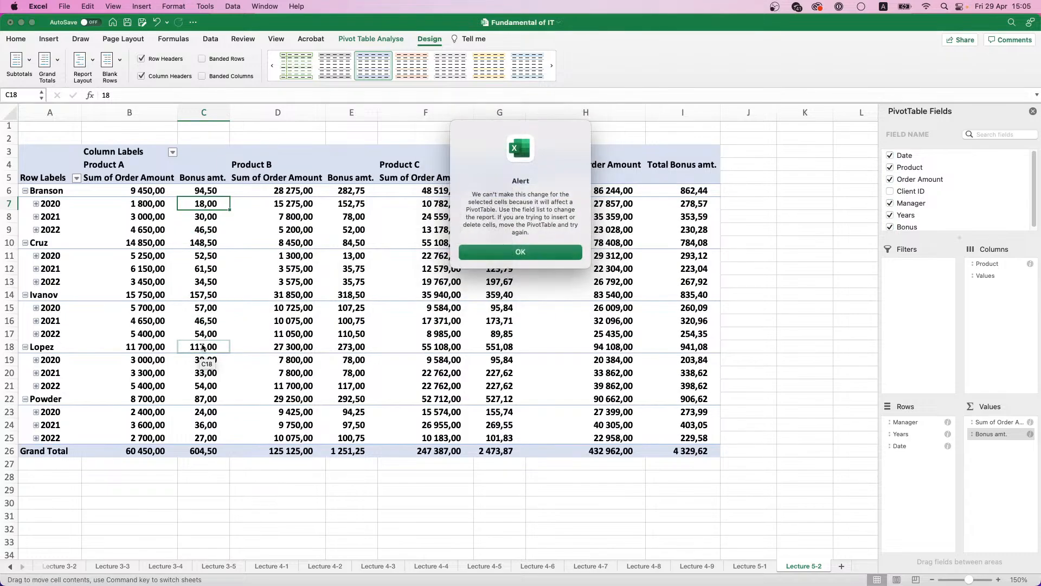
{"action": "left_click", "coordinate": [495, 251]}
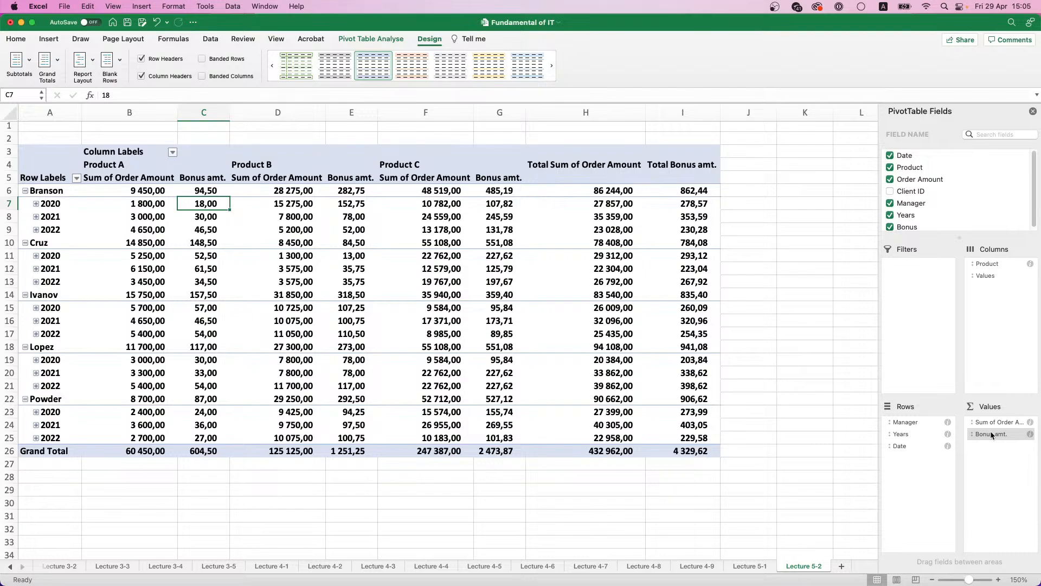
Step: Remove the Bonus amt. field from the pivot table's values
{"action": "left_click_drag", "start_coordinate": [993, 433], "coordinate": [915, 230]}
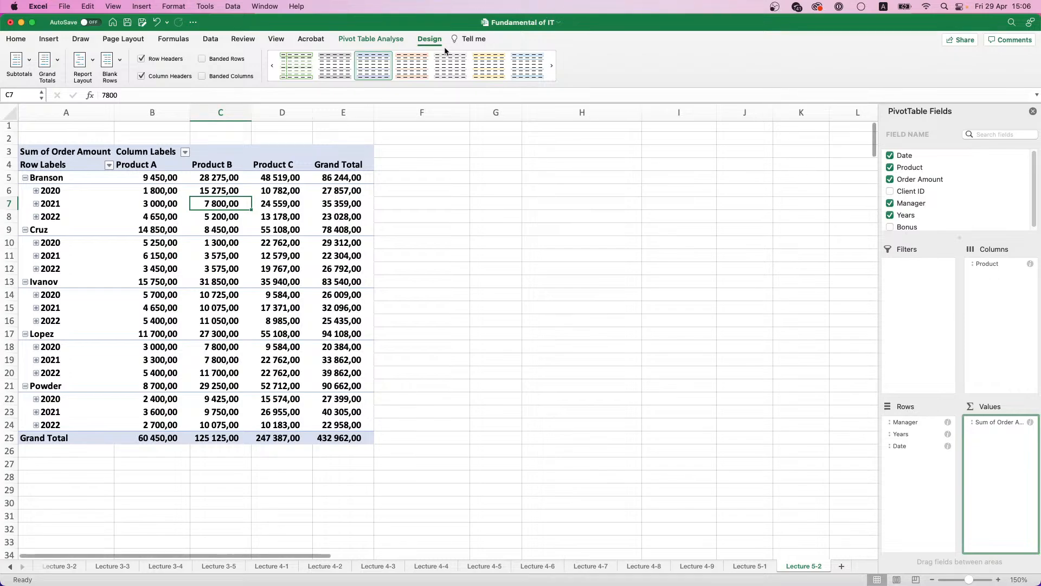
Step: Insert slicers for Manager, Product and Years for the pivot table
{"action": "left_click", "coordinate": [398, 43]}
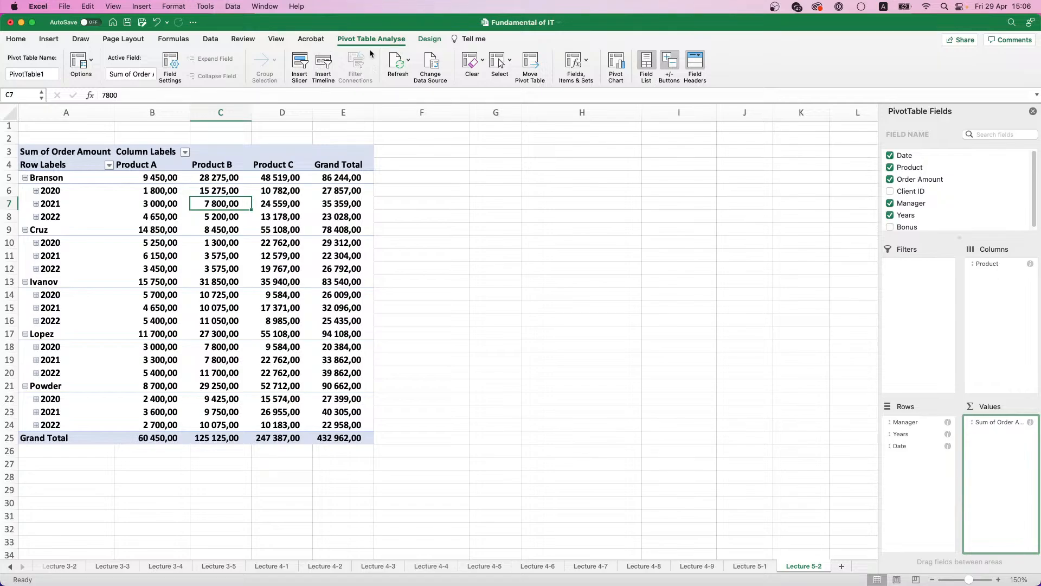
{"action": "left_click", "coordinate": [301, 66]}
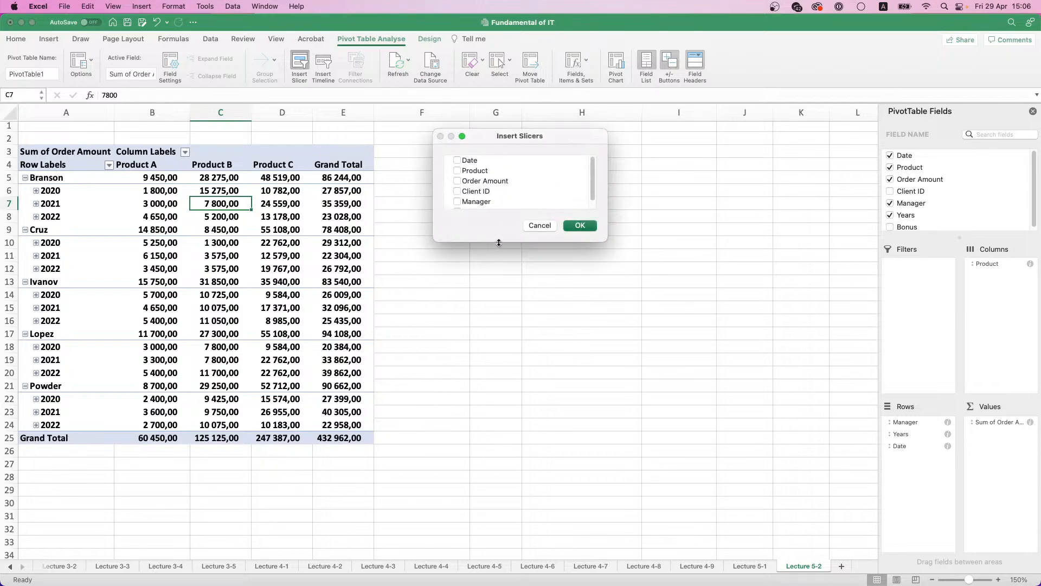
{"action": "left_click_drag", "start_coordinate": [499, 243], "coordinate": [490, 390]}
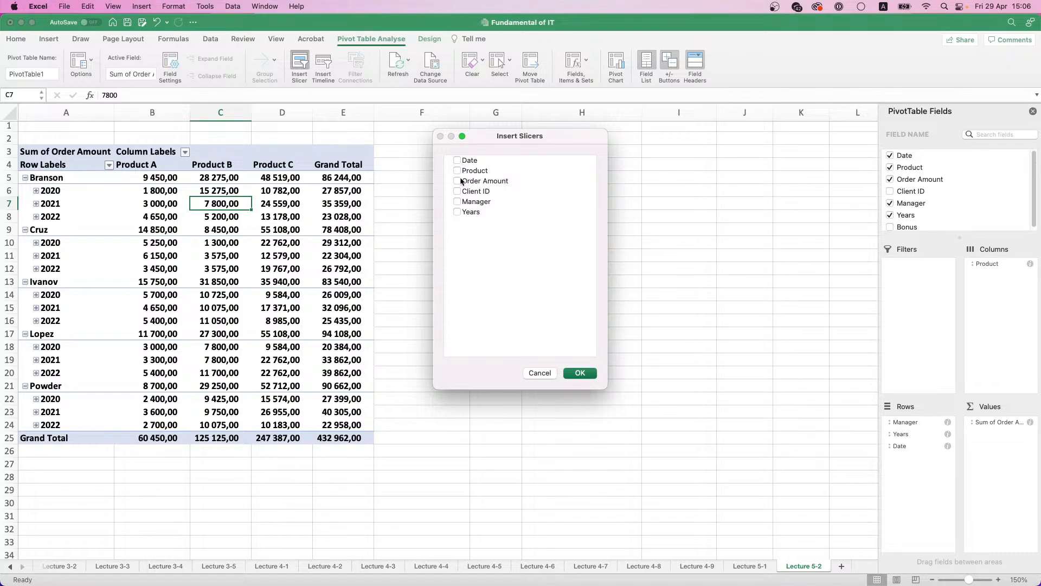
{"action": "left_click", "coordinate": [458, 201]}
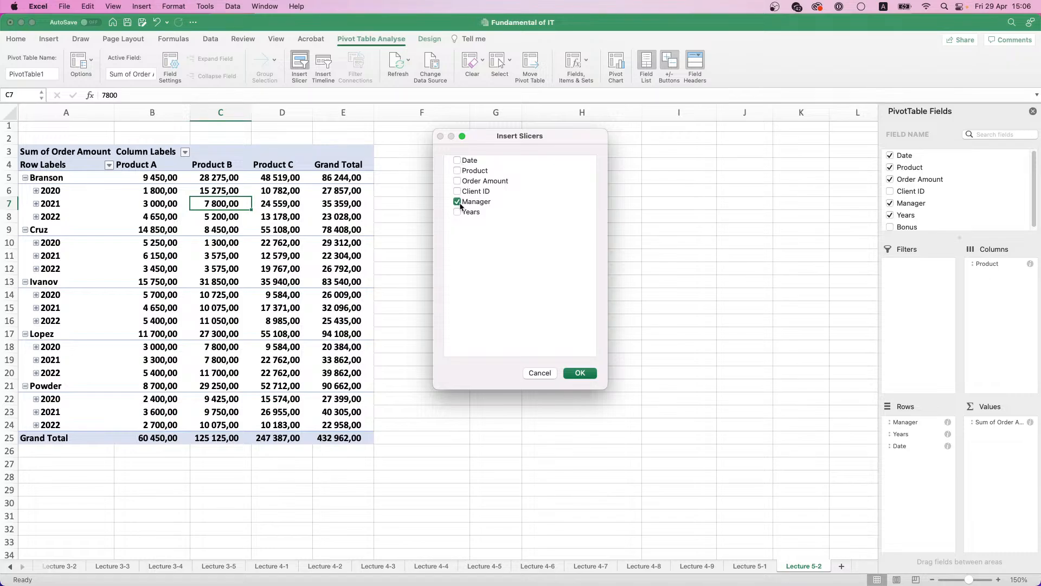
{"action": "left_click", "coordinate": [457, 171]}
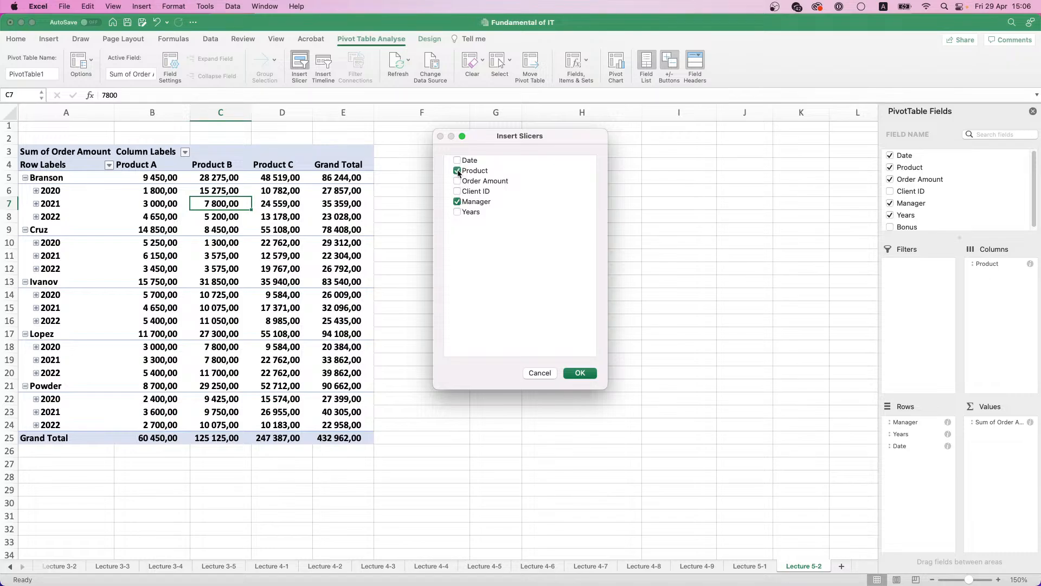
{"action": "left_click", "coordinate": [457, 212]}
{"action": "left_click", "coordinate": [579, 374]}
Step: Arrange the three slicers side by side next to the pivot table in the order Manager, Product, Years
{"action": "left_click_drag", "start_coordinate": [493, 302], "coordinate": [599, 254]}
{"action": "left_click_drag", "start_coordinate": [427, 272], "coordinate": [446, 205]}
{"action": "left_click_drag", "start_coordinate": [383, 247], "coordinate": [554, 202]}
{"action": "left_click_drag", "start_coordinate": [564, 256], "coordinate": [671, 201]}
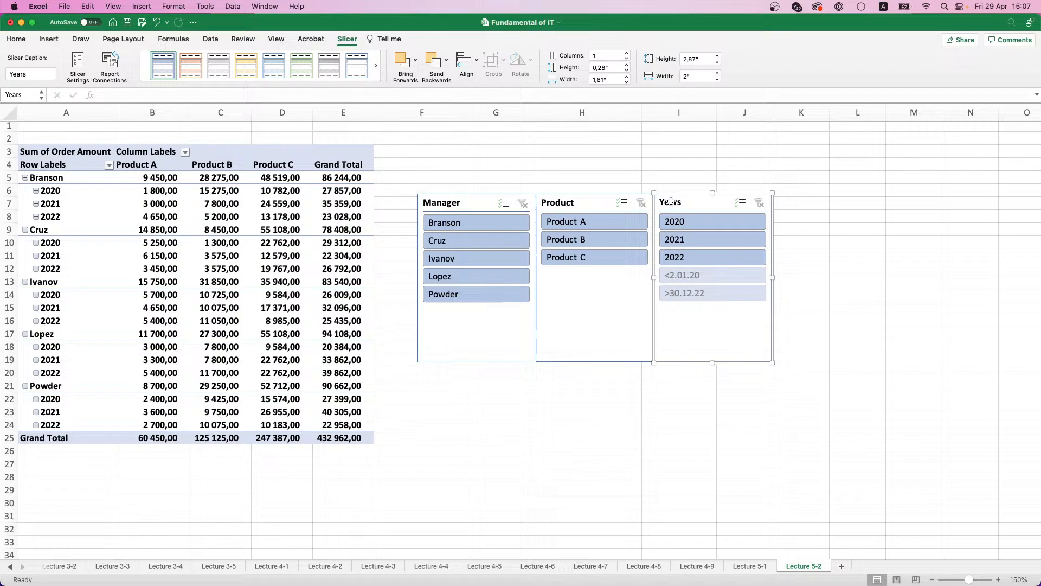
Step: Filter the pivot table with the slicers to the first manager, Product A and one year at a time, ending on 2020
{"action": "left_click", "coordinate": [453, 224]}
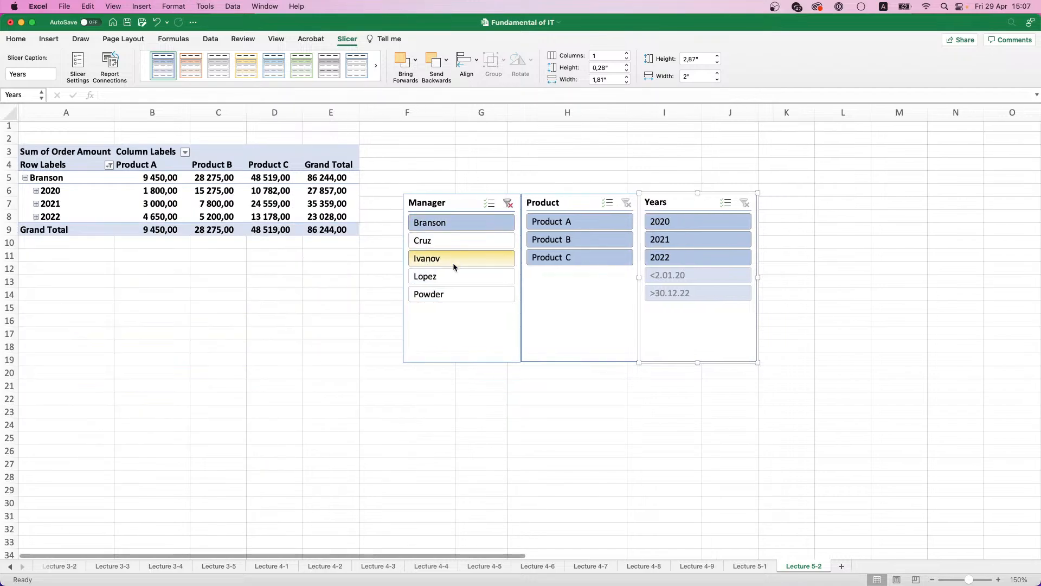
{"action": "left_click", "coordinate": [576, 226]}
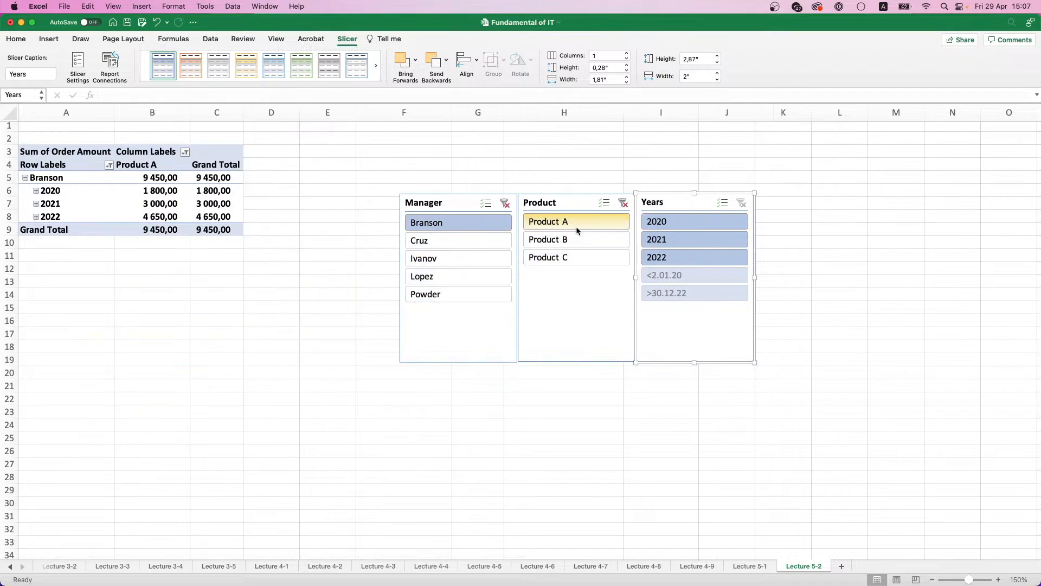
{"action": "left_click", "coordinate": [701, 224]}
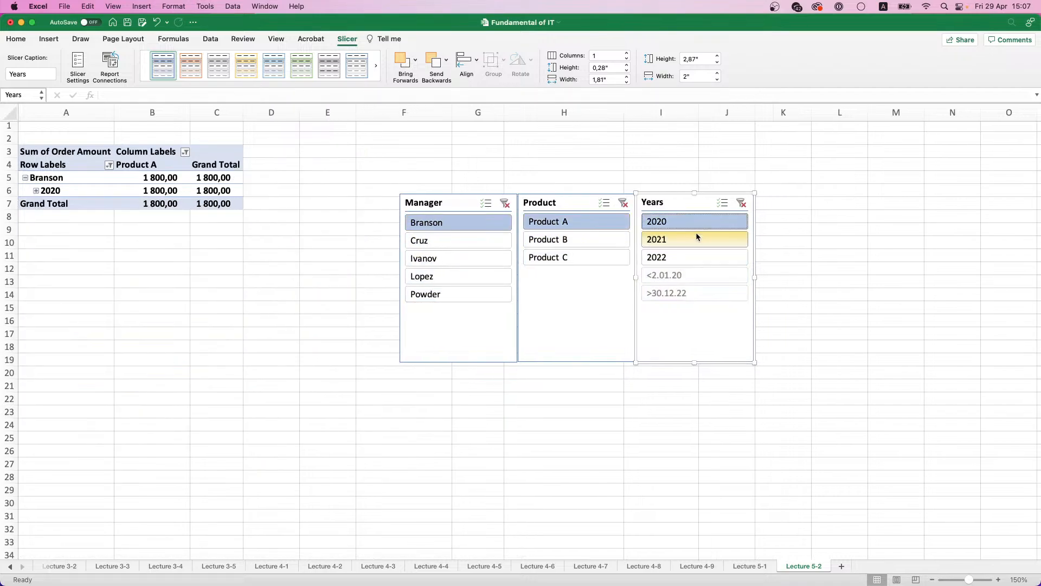
{"action": "left_click", "coordinate": [686, 257]}
{"action": "left_click", "coordinate": [683, 239]}
{"action": "left_click", "coordinate": [684, 221]}
Step: Enable multi-select in the Years slicer and toggle individual years, finishing with 2020, 2021 and 2022 selected
{"action": "left_click", "coordinate": [722, 203]}
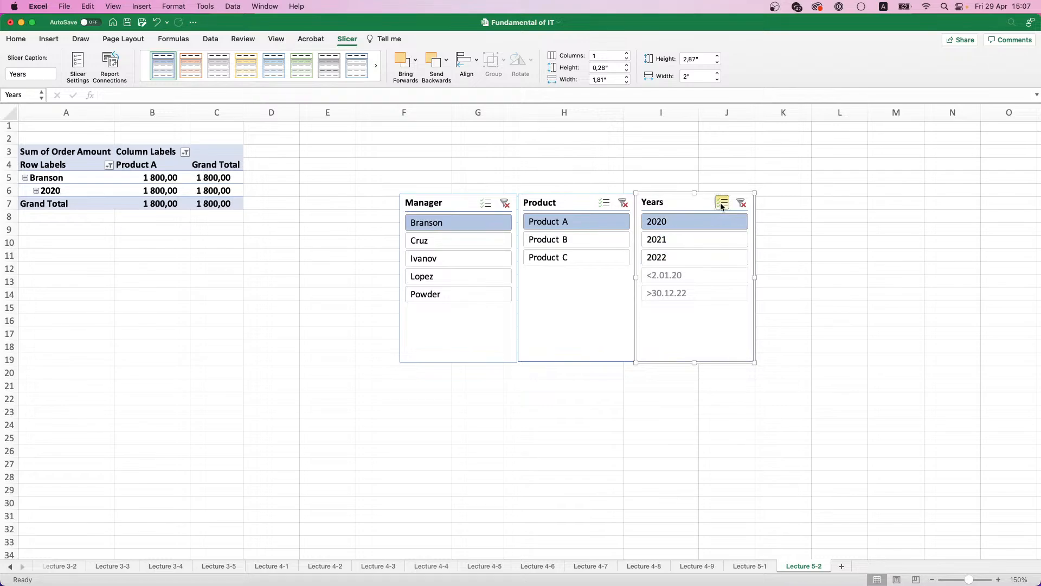
{"action": "left_click", "coordinate": [683, 239]}
{"action": "left_click", "coordinate": [683, 257]}
{"action": "left_click", "coordinate": [690, 238]}
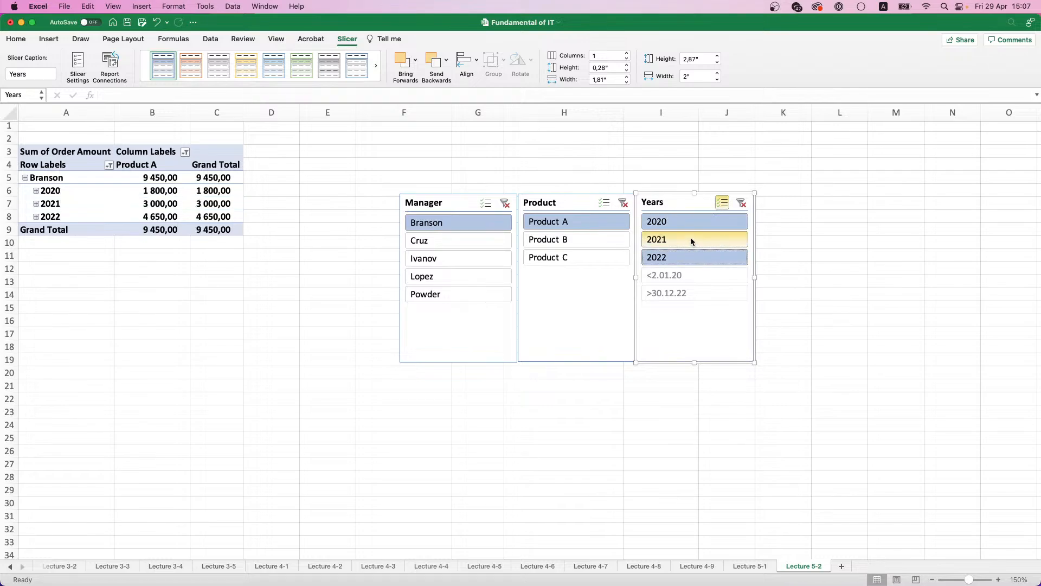
{"action": "left_click", "coordinate": [691, 220]}
{"action": "left_click", "coordinate": [688, 243]}
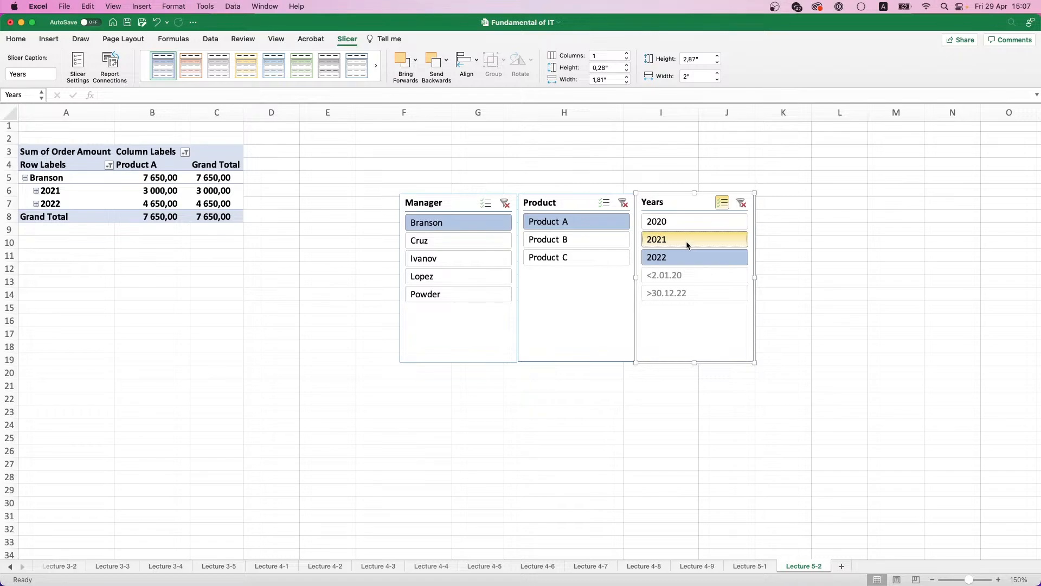
{"action": "left_click", "coordinate": [743, 204]}
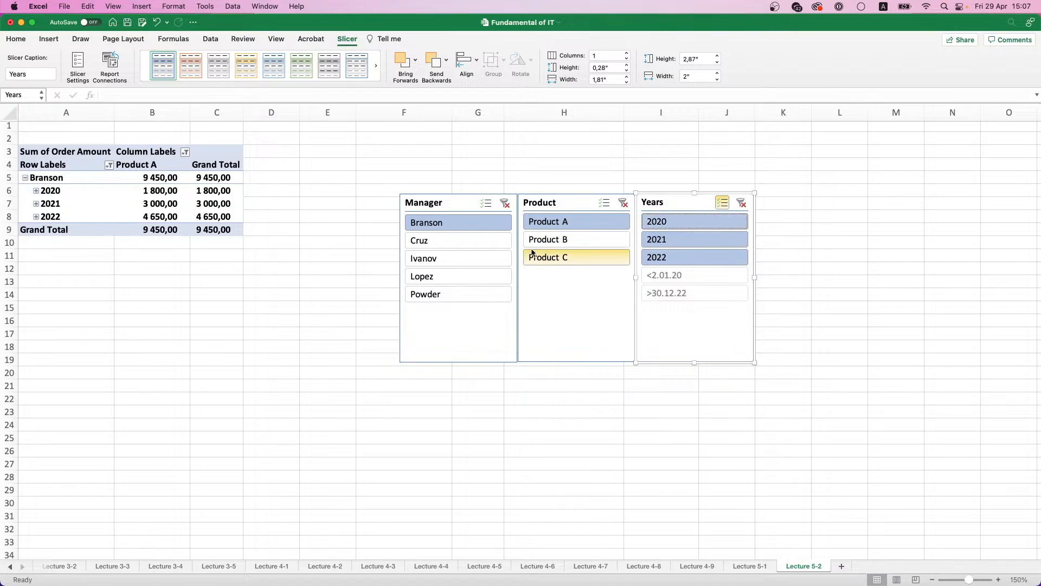
Step: Enable multi-select in the Product and Manager slicers and add all remaining products and managers to the selection
{"action": "left_click", "coordinate": [604, 202]}
{"action": "left_click", "coordinate": [574, 239]}
{"action": "left_click", "coordinate": [587, 259]}
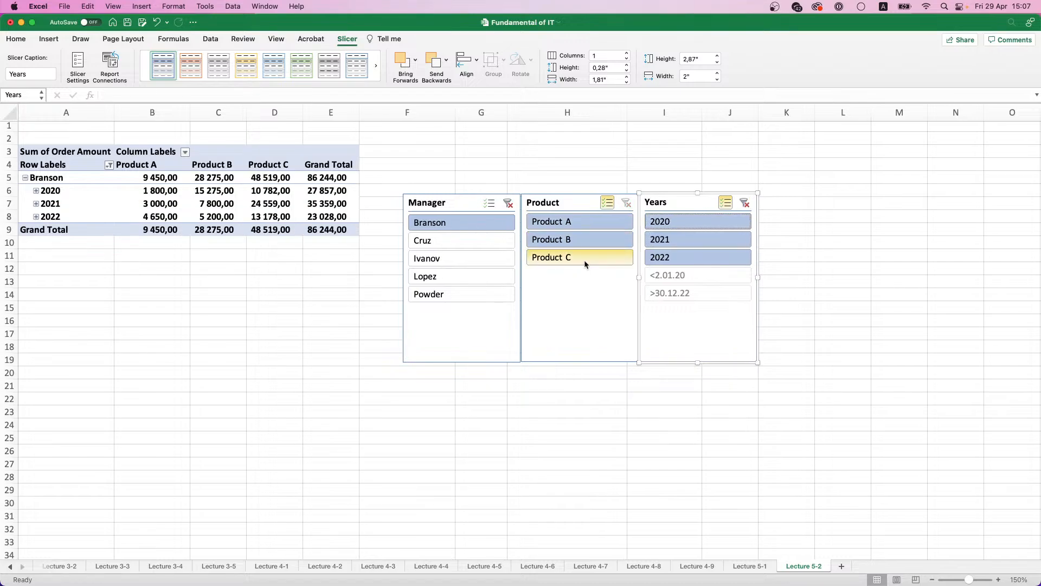
{"action": "left_click", "coordinate": [489, 203]}
{"action": "left_click", "coordinate": [477, 240]}
{"action": "left_click", "coordinate": [471, 258]}
{"action": "left_click", "coordinate": [469, 276]}
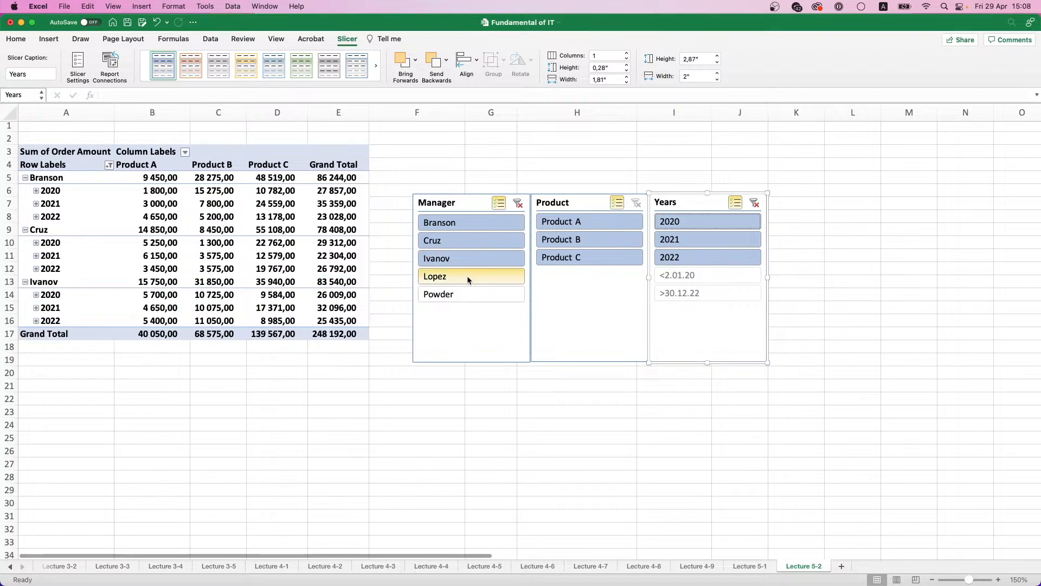
{"action": "left_click", "coordinate": [470, 294]}
Step: Remove the Manager, Product and Years slicers from the worksheet
{"action": "right_click", "coordinate": [467, 202]}
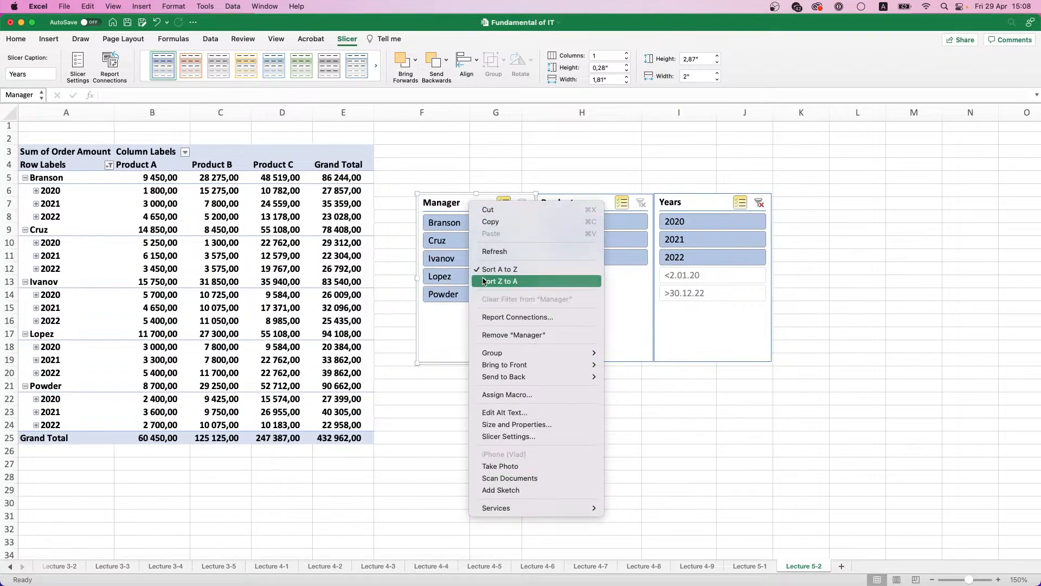
{"action": "left_click", "coordinate": [509, 335]}
{"action": "right_click", "coordinate": [582, 201]}
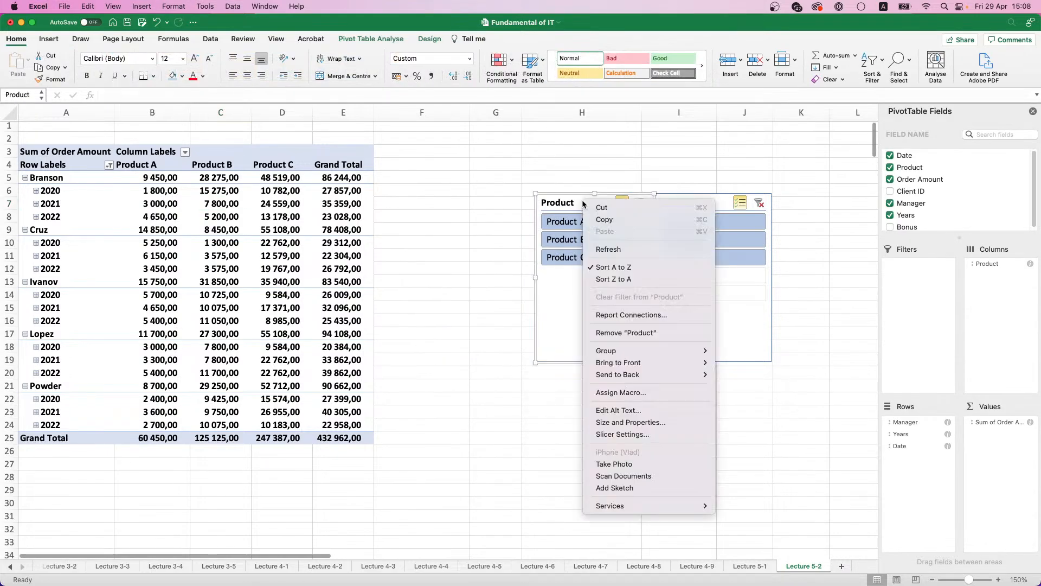
{"action": "left_click", "coordinate": [626, 333]}
{"action": "right_click", "coordinate": [691, 204]}
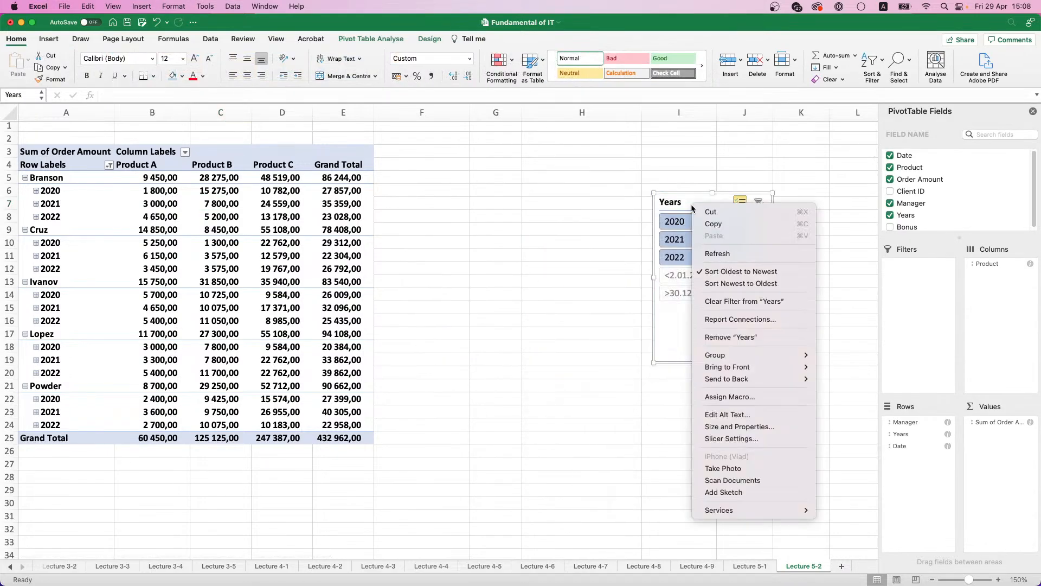
{"action": "left_click", "coordinate": [721, 338]}
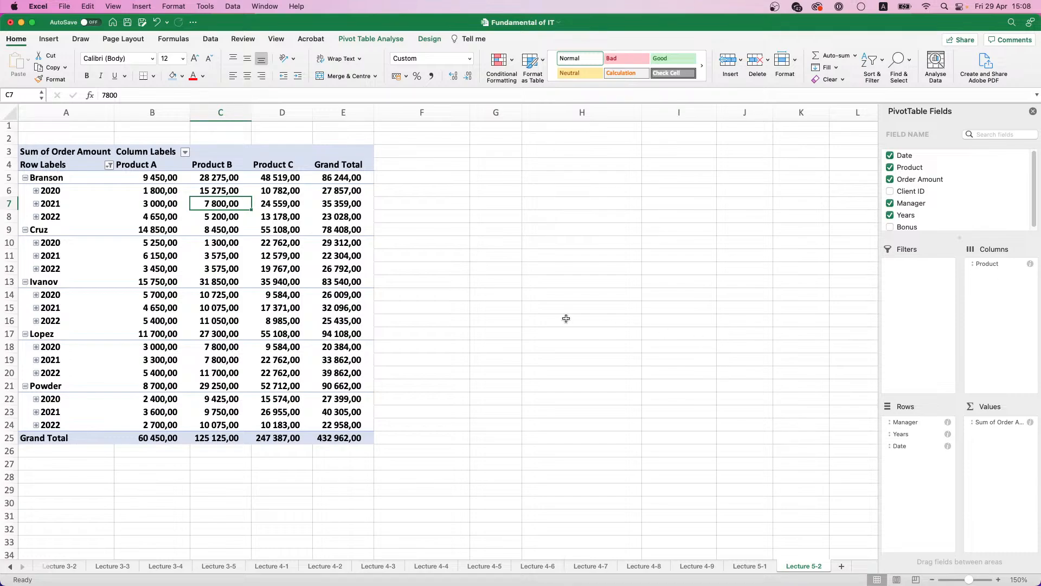
{"action": "left_click", "coordinate": [110, 165]}
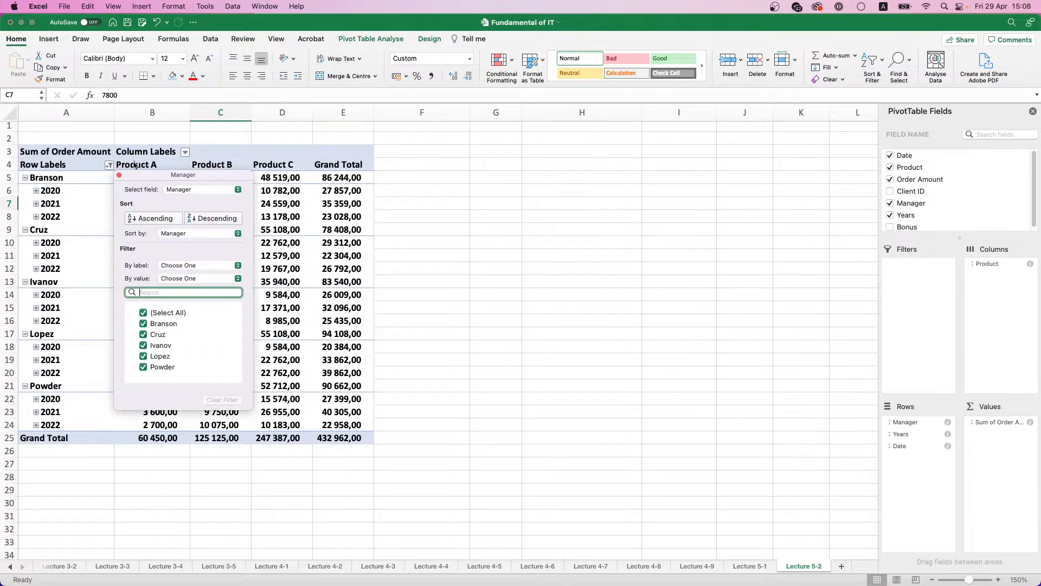
{"action": "left_click", "coordinate": [139, 153]}
{"action": "left_click", "coordinate": [237, 152]}
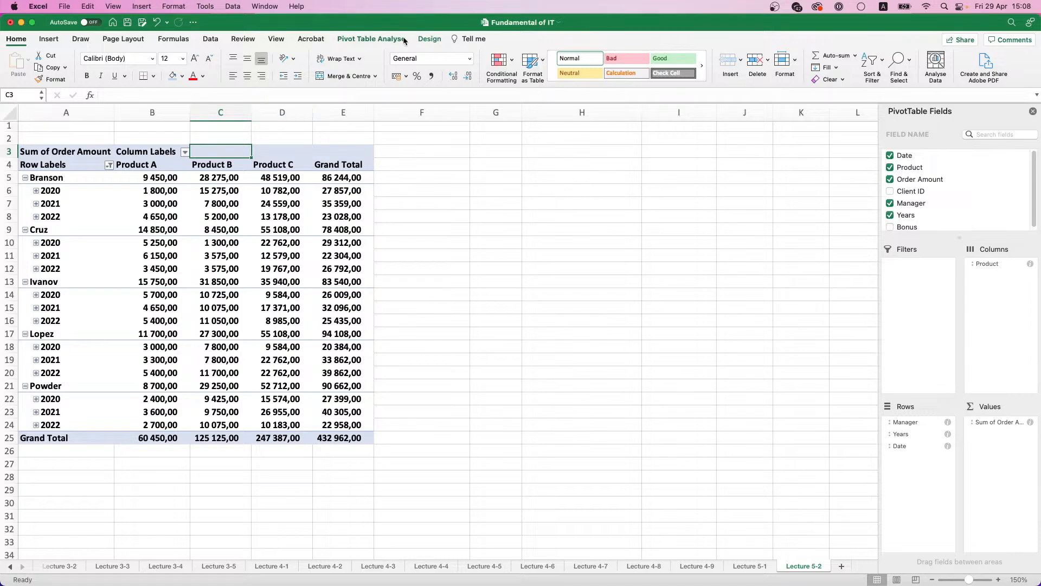
Step: Insert a clustered column PivotChart from the pivot table and place it in the empty area beside the table
{"action": "left_click", "coordinate": [387, 40]}
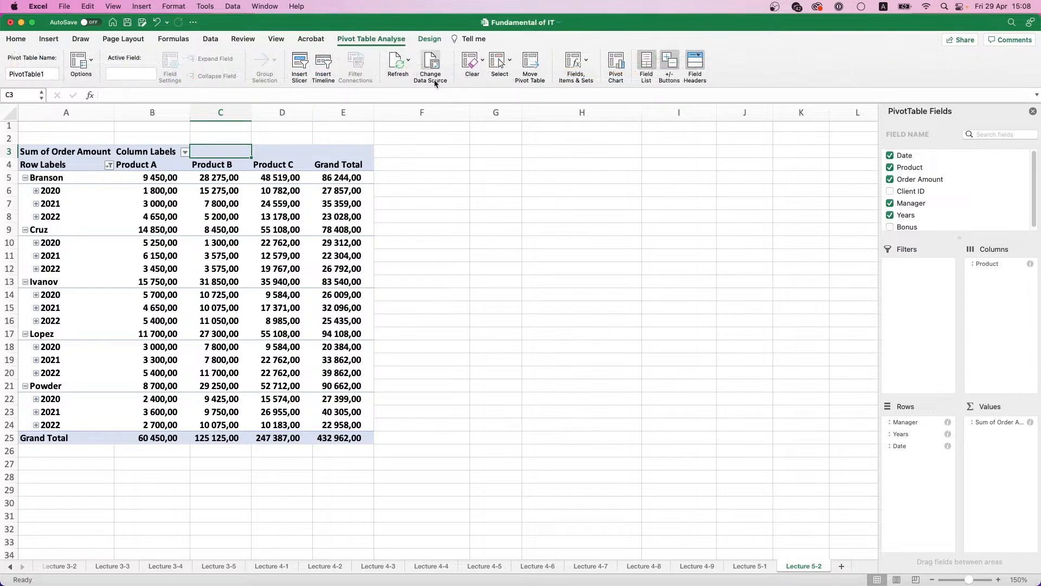
{"action": "left_click", "coordinate": [616, 76]}
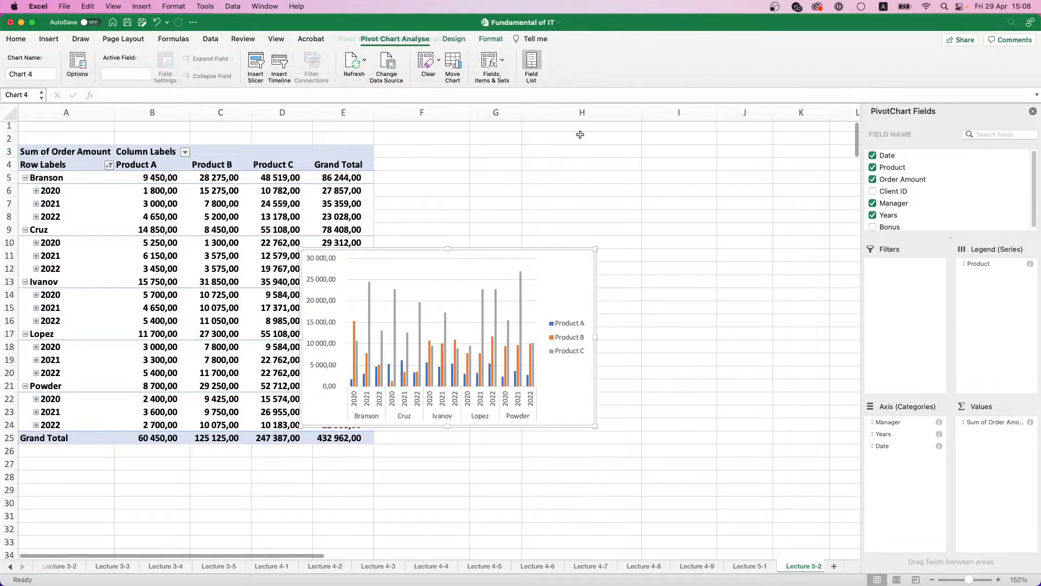
{"action": "left_click_drag", "start_coordinate": [459, 256], "coordinate": [577, 194]}
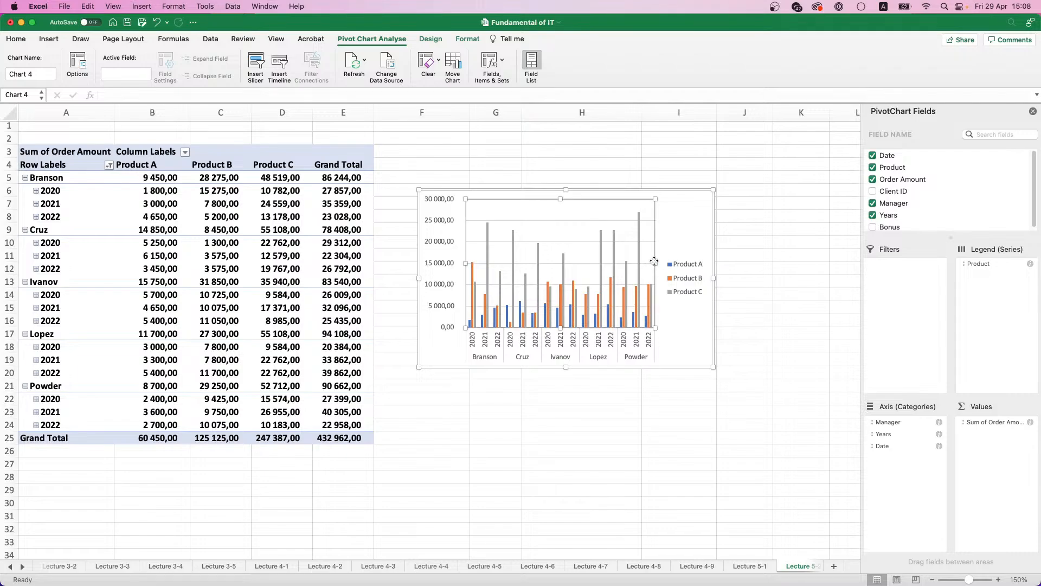
{"action": "left_click", "coordinate": [674, 265]}
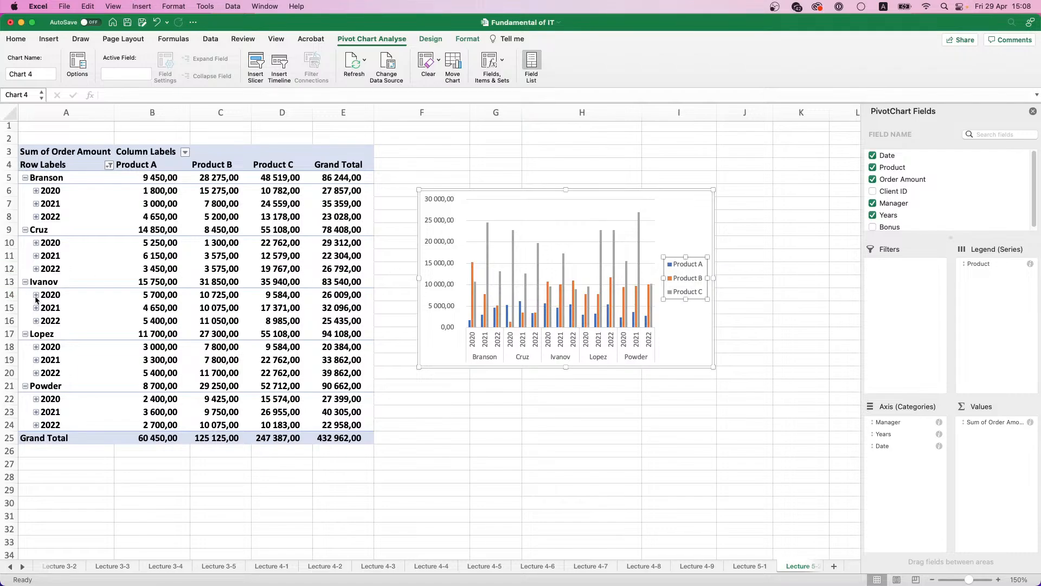
Step: Expand the 2020 rows to months and collapse them again, and collapse and re-expand the second manager's years
{"action": "left_click", "coordinate": [36, 295]}
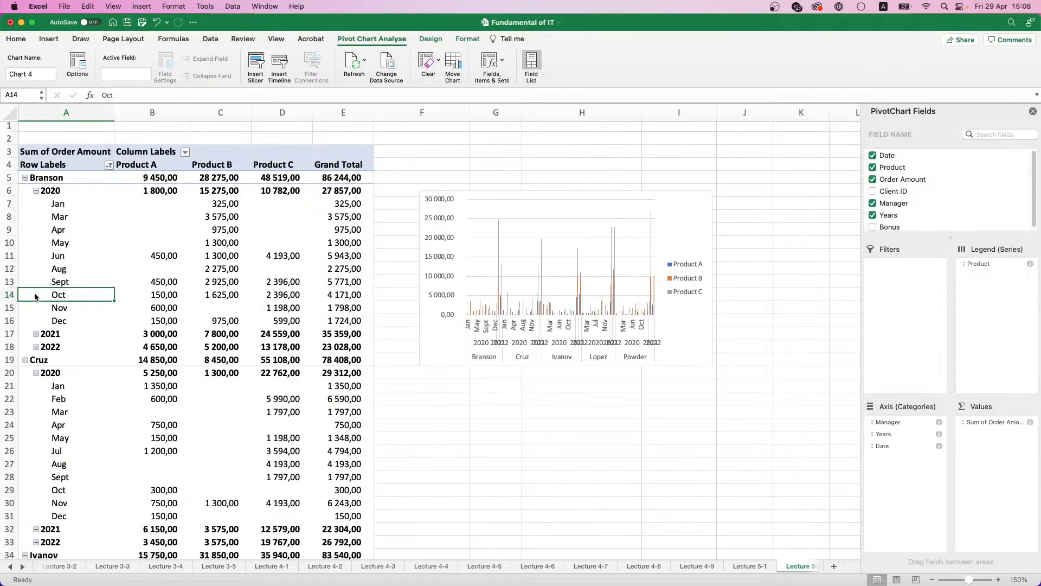
{"action": "left_click", "coordinate": [36, 191]}
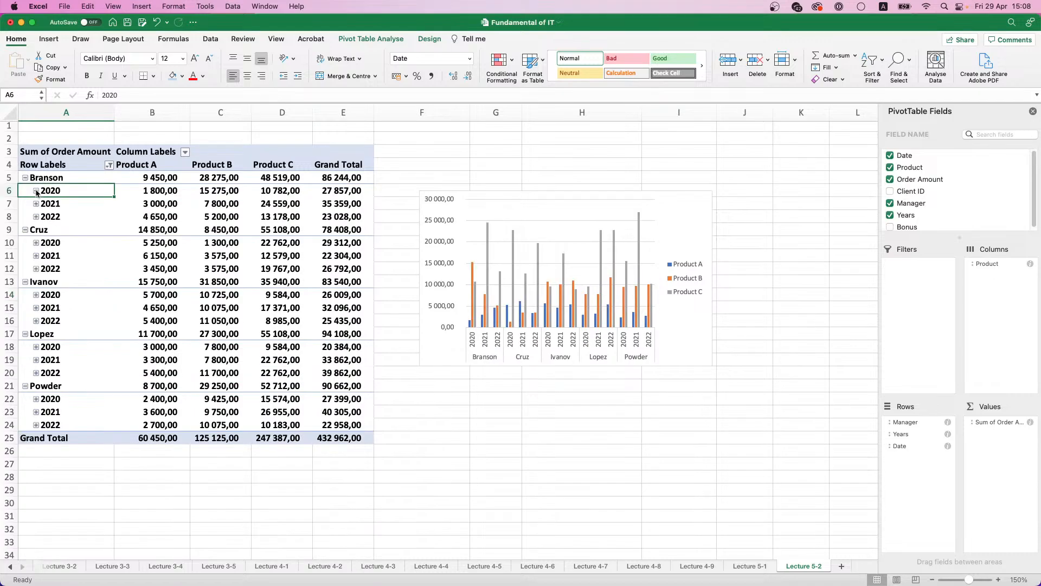
{"action": "left_click", "coordinate": [25, 229]}
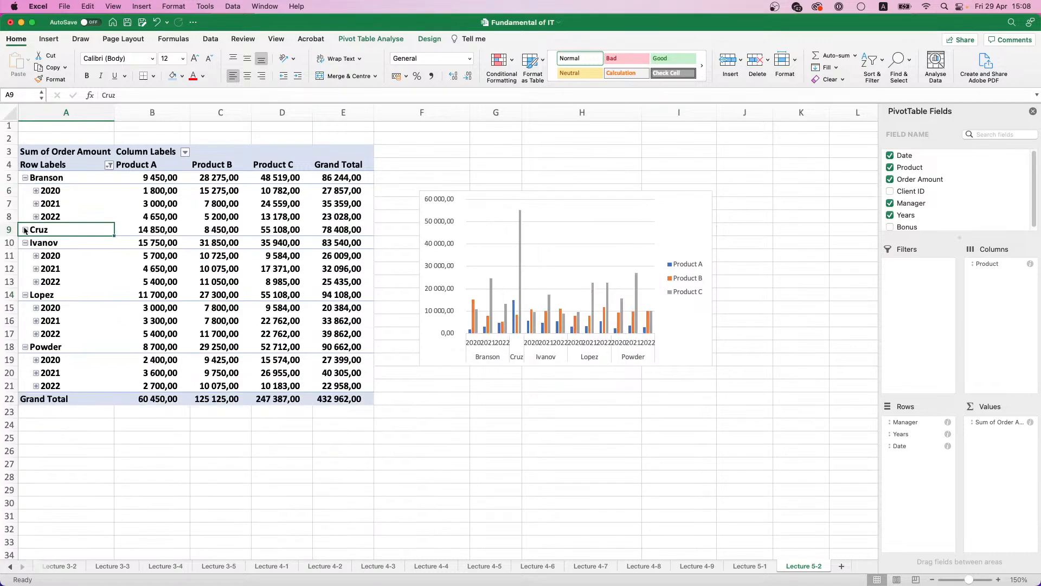
{"action": "left_click", "coordinate": [25, 229]}
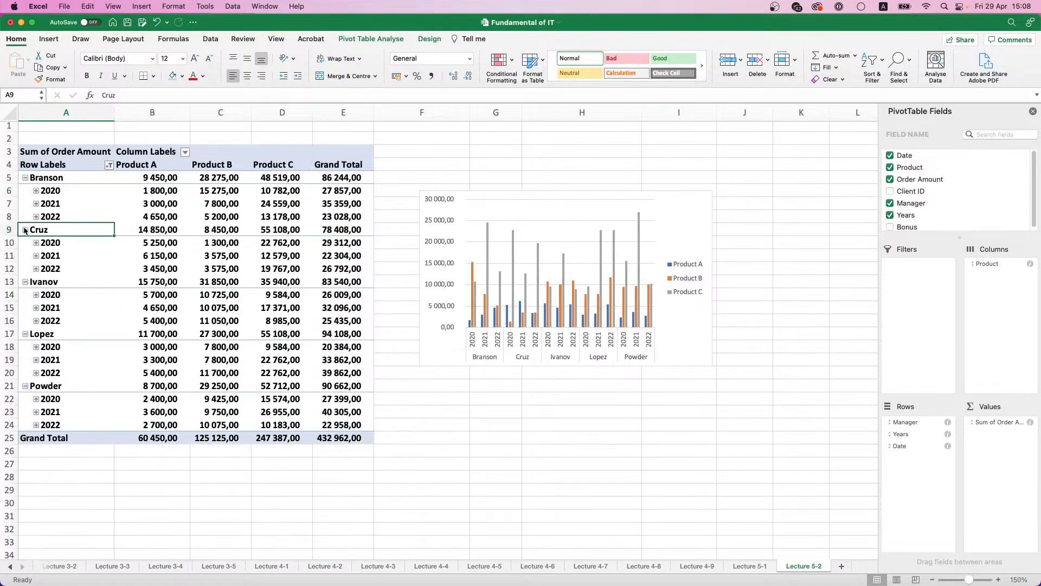
Step: Collapse the year rows under all five managers so the table and chart show manager totals only
{"action": "left_click", "coordinate": [24, 178]}
{"action": "left_click", "coordinate": [25, 191]}
{"action": "left_click", "coordinate": [25, 204]}
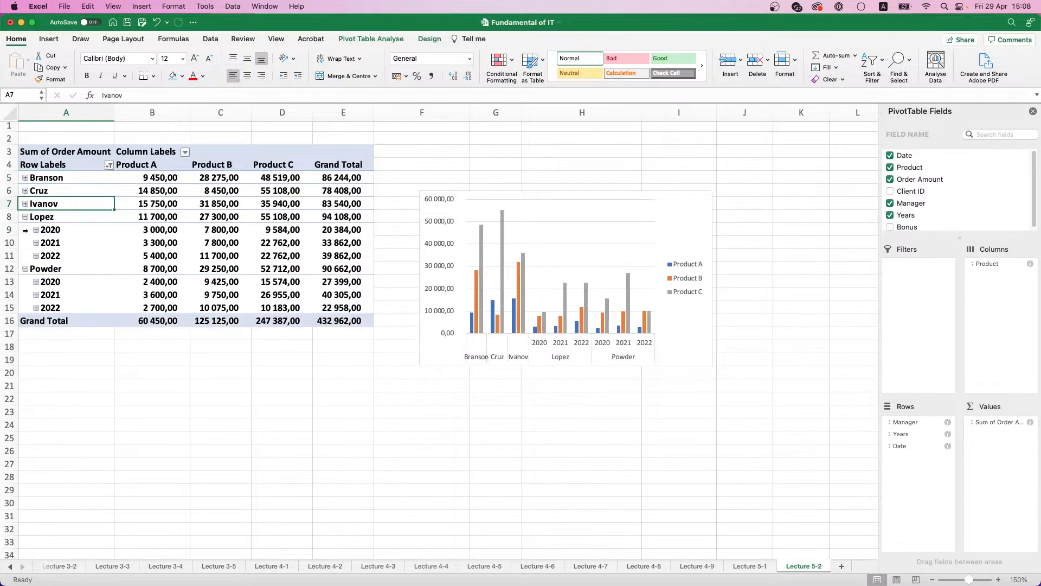
{"action": "left_click", "coordinate": [25, 217]}
{"action": "left_click", "coordinate": [25, 230]}
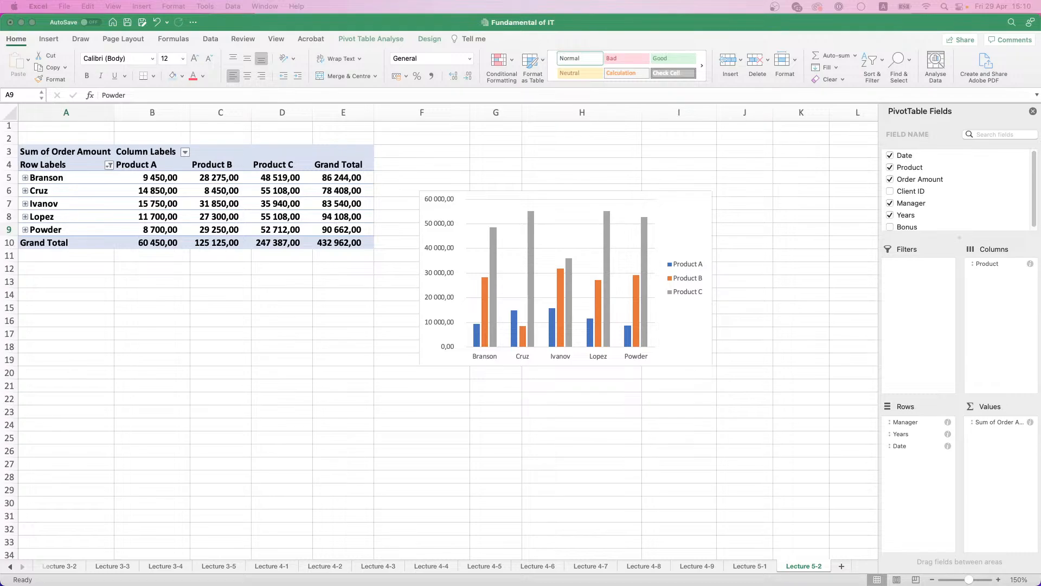
Step: Add a new worksheet after Lecture 5-2 and name it Lecture 5-3
{"action": "left_click", "coordinate": [842, 565]}
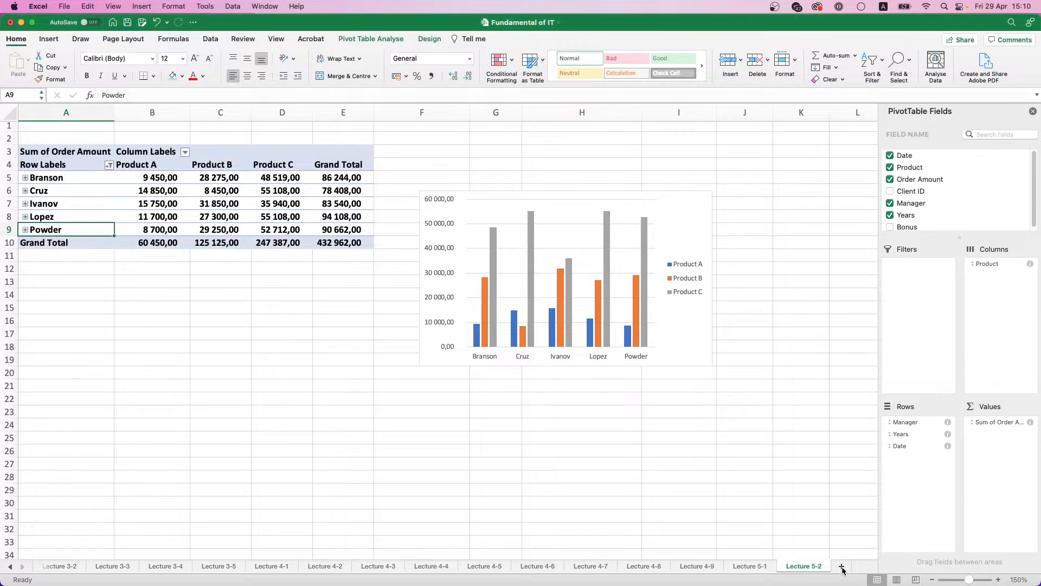
{"action": "double_click", "coordinate": [797, 566]}
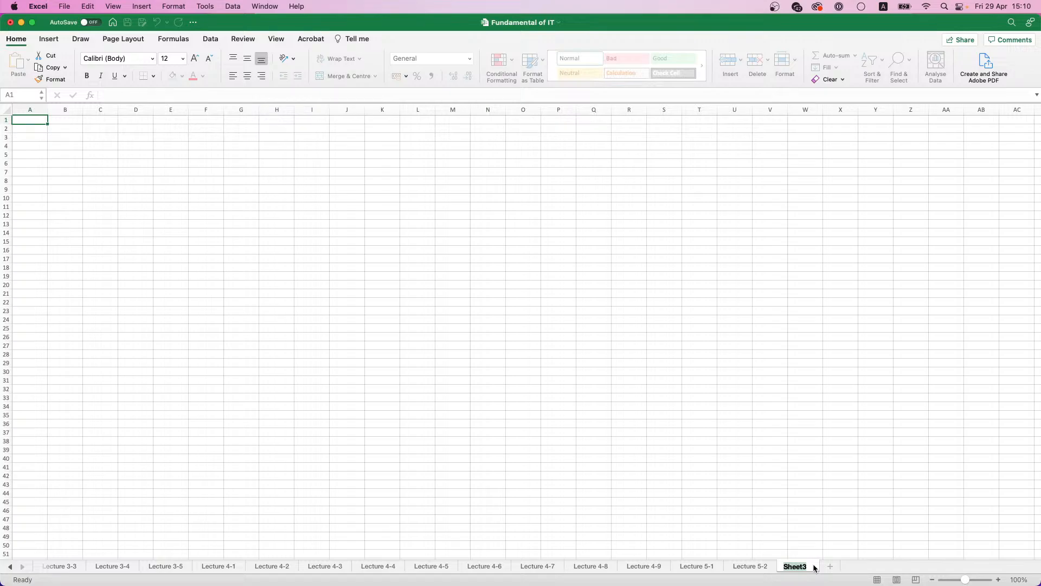
{"action": "type", "text": "Le"}
{"action": "type", "text": "cture 5"}
{"action": "type", "text": "-2"}
{"action": "key", "text": "Return"}
Step: Enter 2 and 3 in A2 and A3 and extend the series down to 9 in A9
{"action": "scroll", "coordinate": [93, 231], "scroll_direction": "up", "scroll_amount": 2}
{"action": "scroll", "coordinate": [92, 232], "scroll_direction": "up", "scroll_amount": 4}
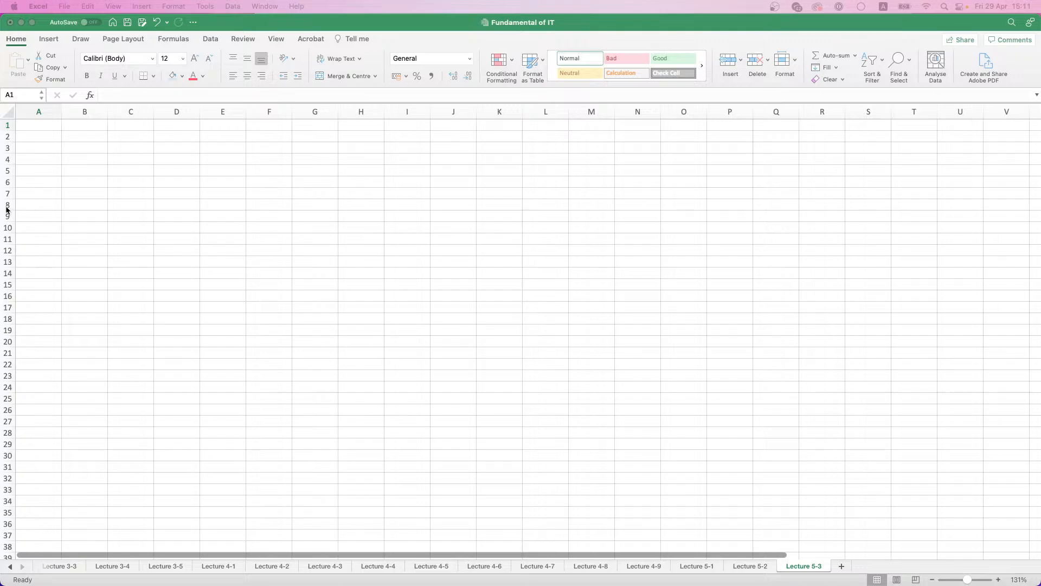
{"action": "left_click", "coordinate": [37, 136]}
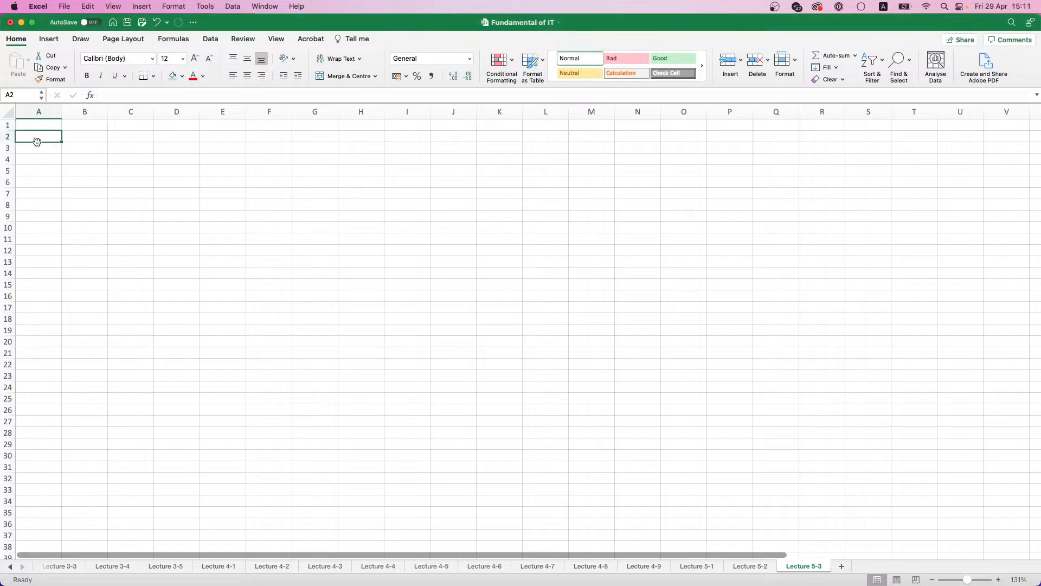
{"action": "scroll", "coordinate": [36, 140], "scroll_direction": "up", "scroll_amount": 3}
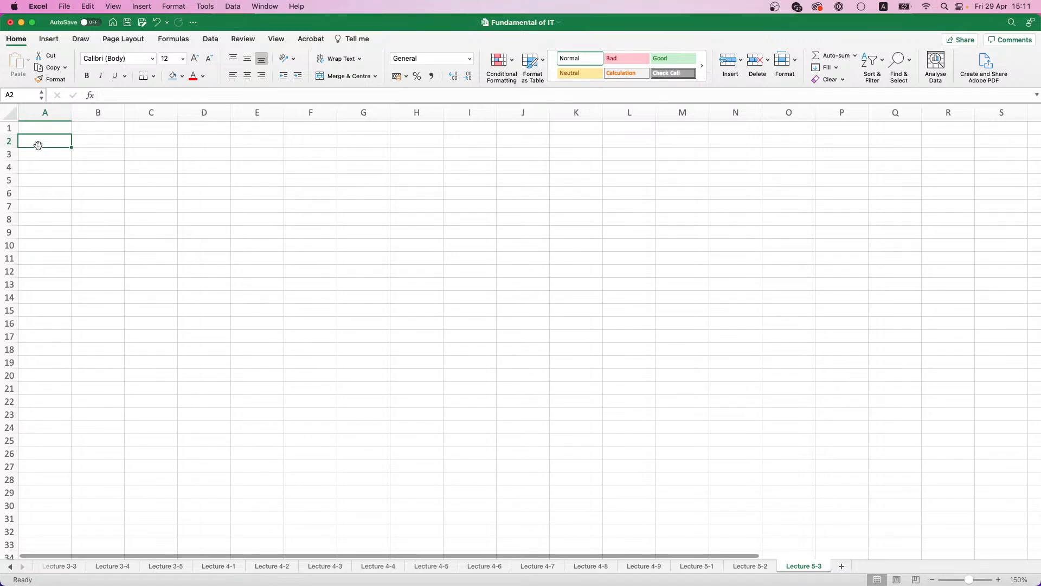
{"action": "type", "text": "2"}
{"action": "key", "text": "Return"}
{"action": "type", "text": "3"}
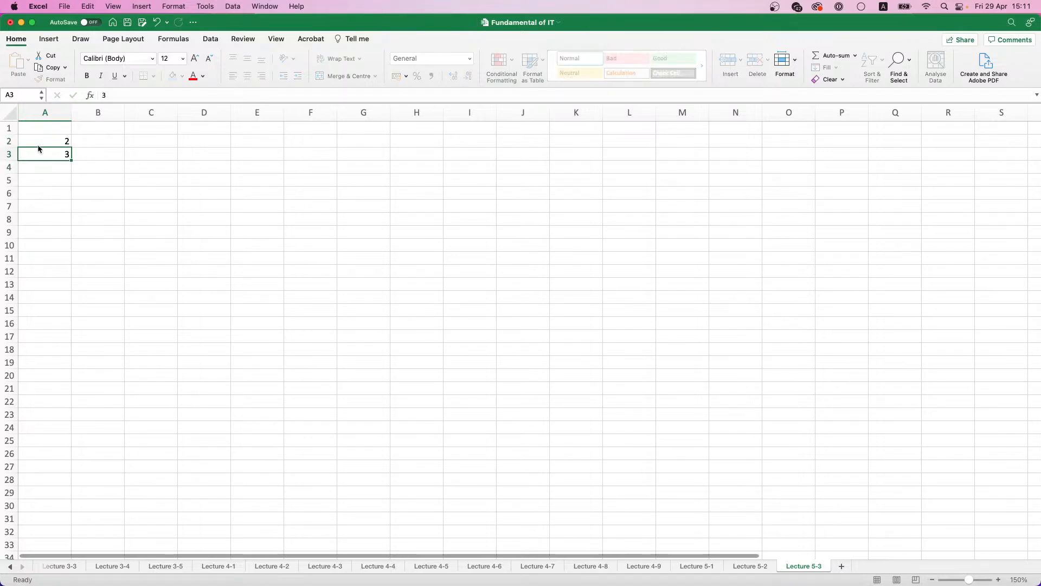
{"action": "left_click_drag", "start_coordinate": [70, 144], "coordinate": [69, 239]}
Step: Enter 2 and 3 in B1 and C1 and extend the series across to 9 in I1
{"action": "left_click", "coordinate": [97, 129]}
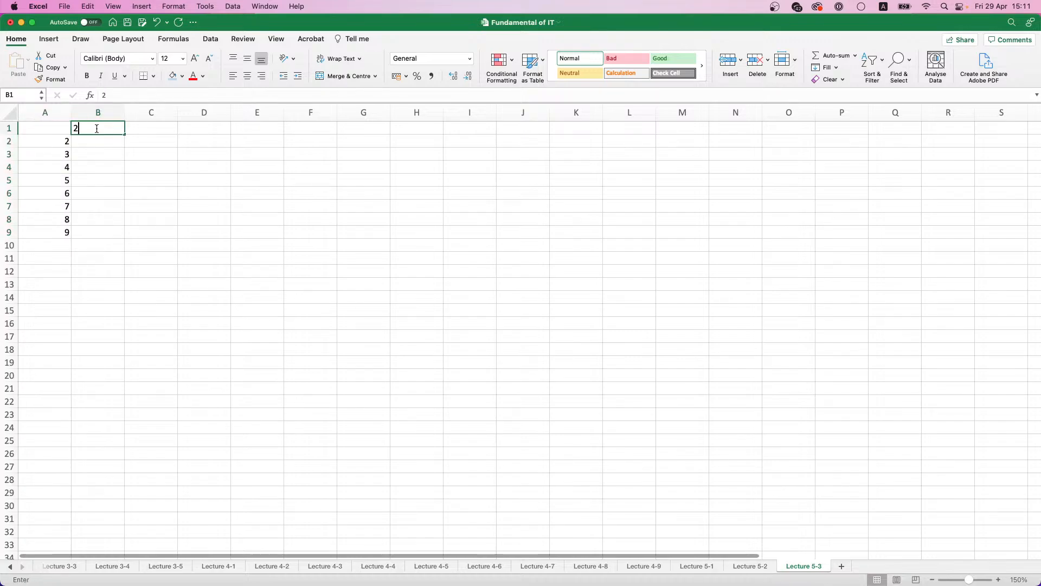
{"action": "type", "text": "2"}
{"action": "key", "text": "Tab"}
{"action": "type", "text": "3"}
{"action": "key", "text": "Tab"}
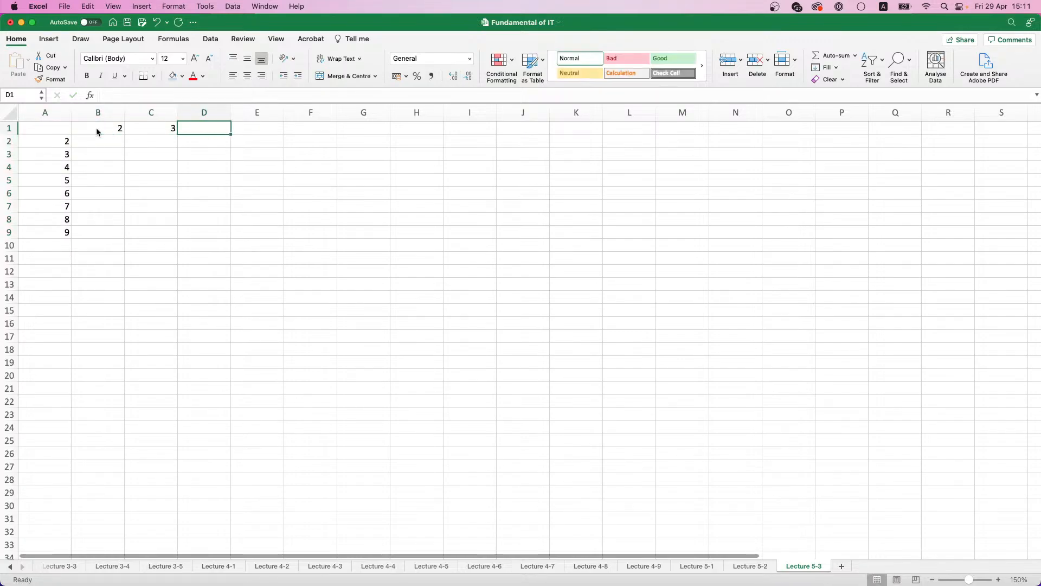
{"action": "left_click", "coordinate": [97, 130]}
{"action": "key", "text": "shift+Right"}
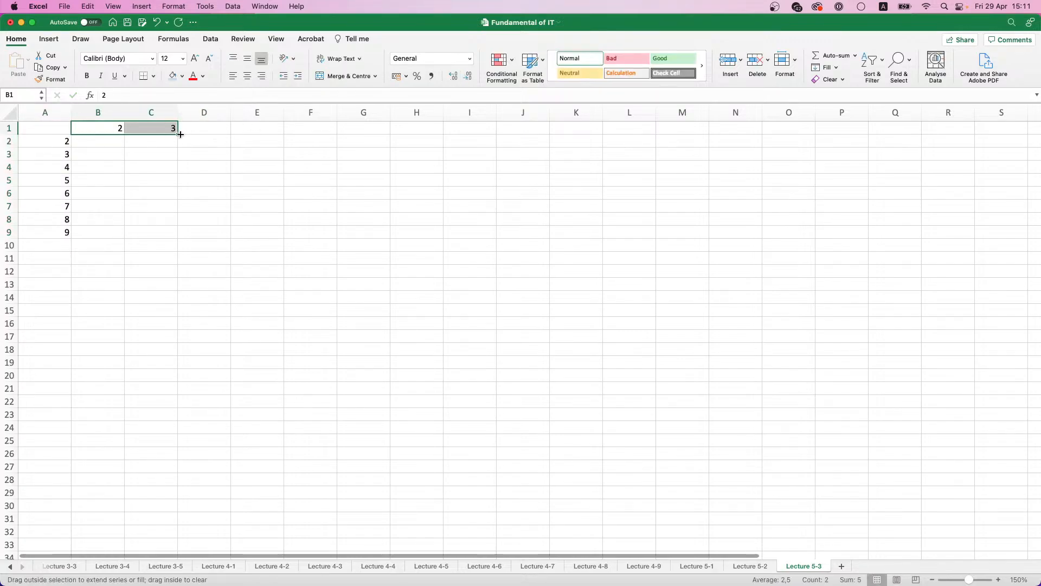
{"action": "left_click_drag", "start_coordinate": [177, 134], "coordinate": [494, 133]}
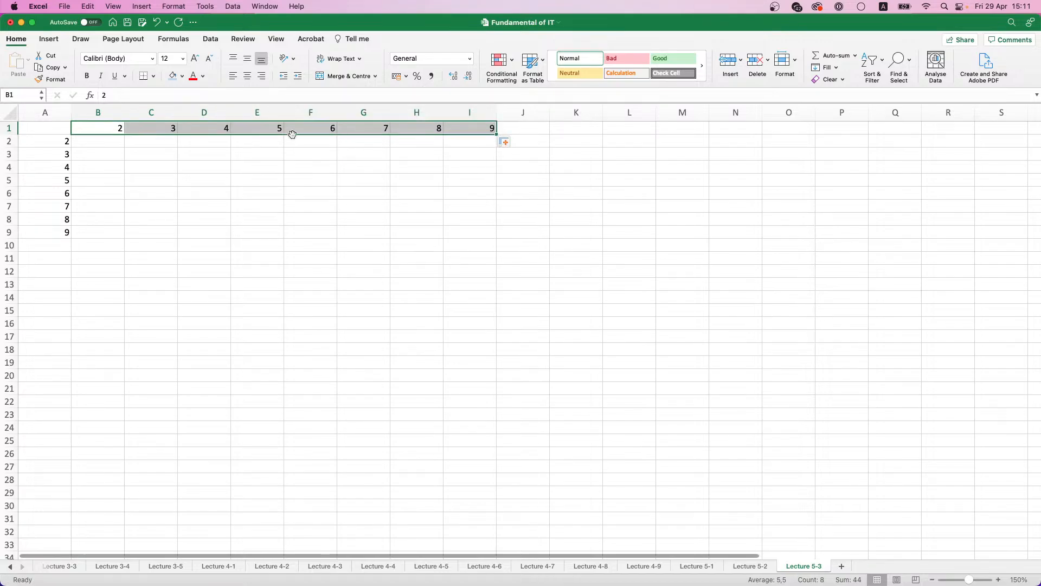
Step: Enter the formula =A2*B1 with relative references in B2
{"action": "left_click", "coordinate": [100, 137]}
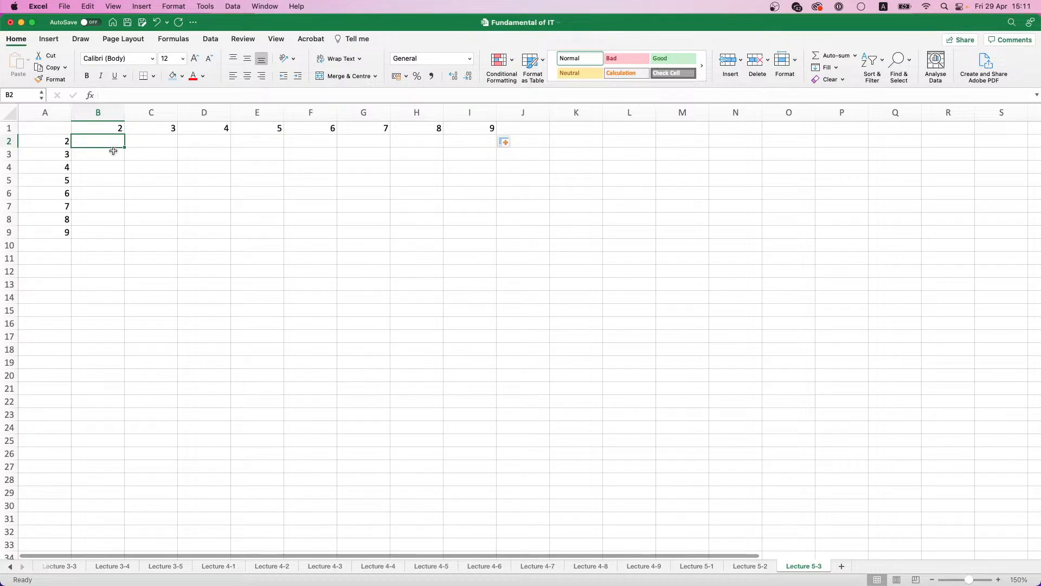
{"action": "type", "text": "="}
{"action": "left_click", "coordinate": [53, 141]}
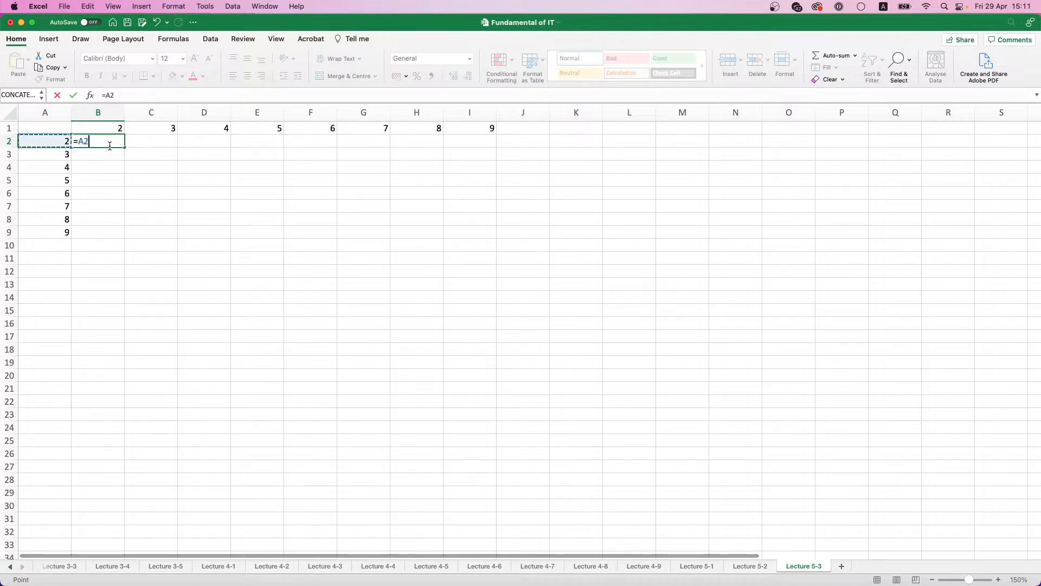
{"action": "type", "text": "*"}
{"action": "left_click", "coordinate": [114, 128]}
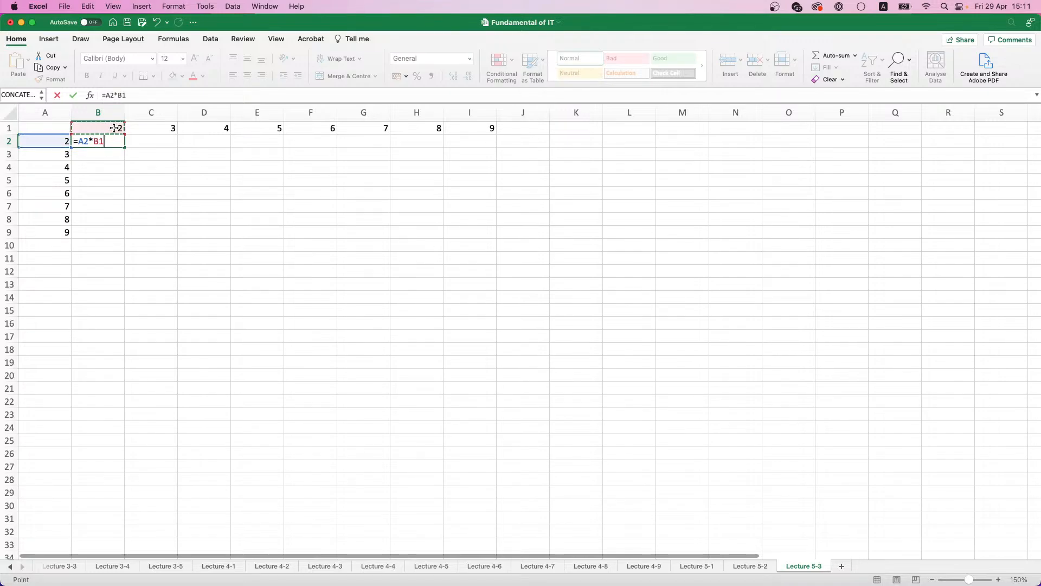
{"action": "key", "text": "Return"}
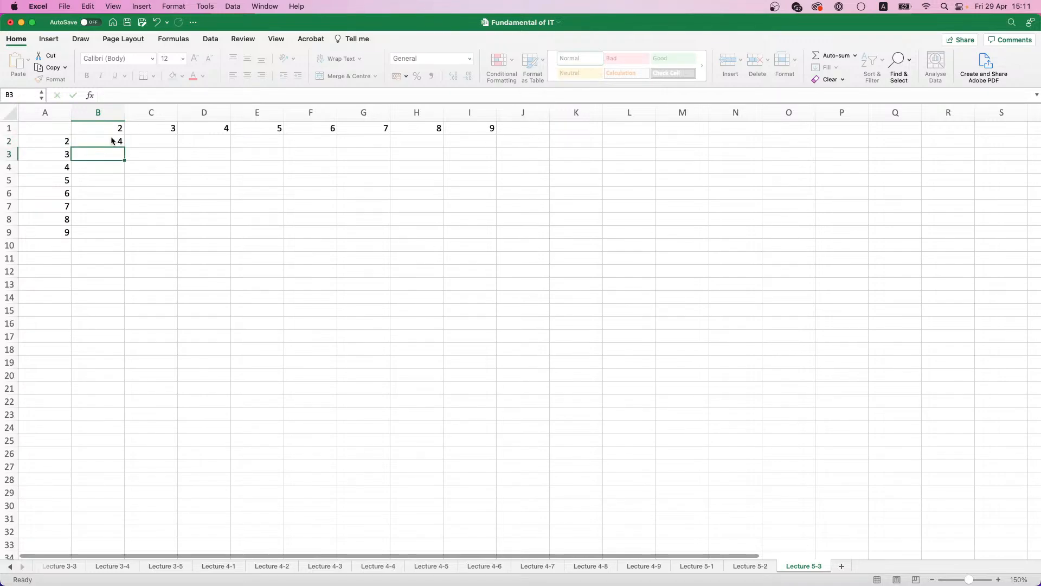
Step: Try filling the B2 formula across the whole grid B2:I9, and clear the filled range
{"action": "left_click", "coordinate": [113, 141]}
{"action": "left_click_drag", "start_coordinate": [124, 147], "coordinate": [488, 244]}
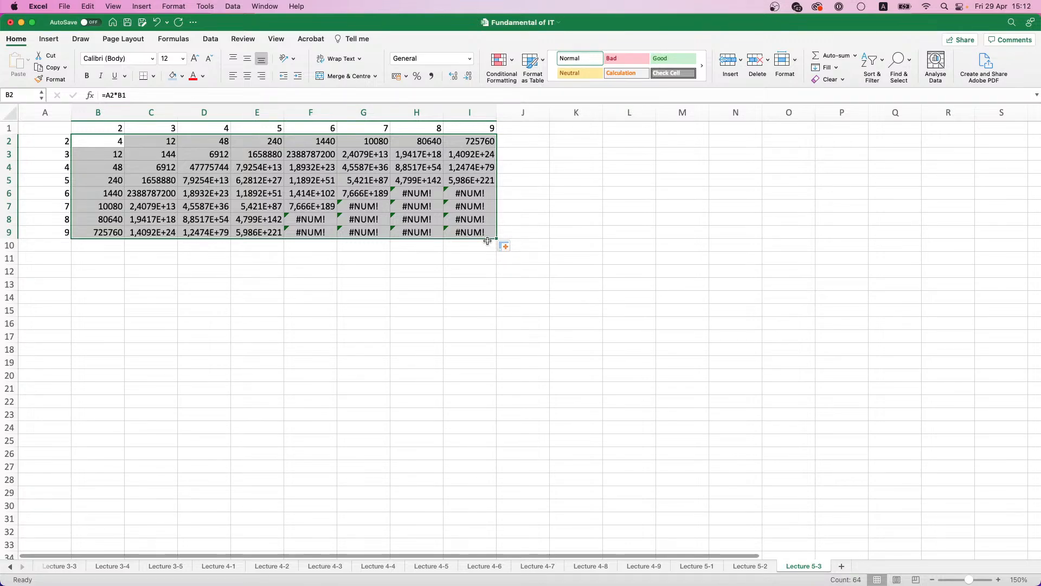
{"action": "key", "text": "Delete"}
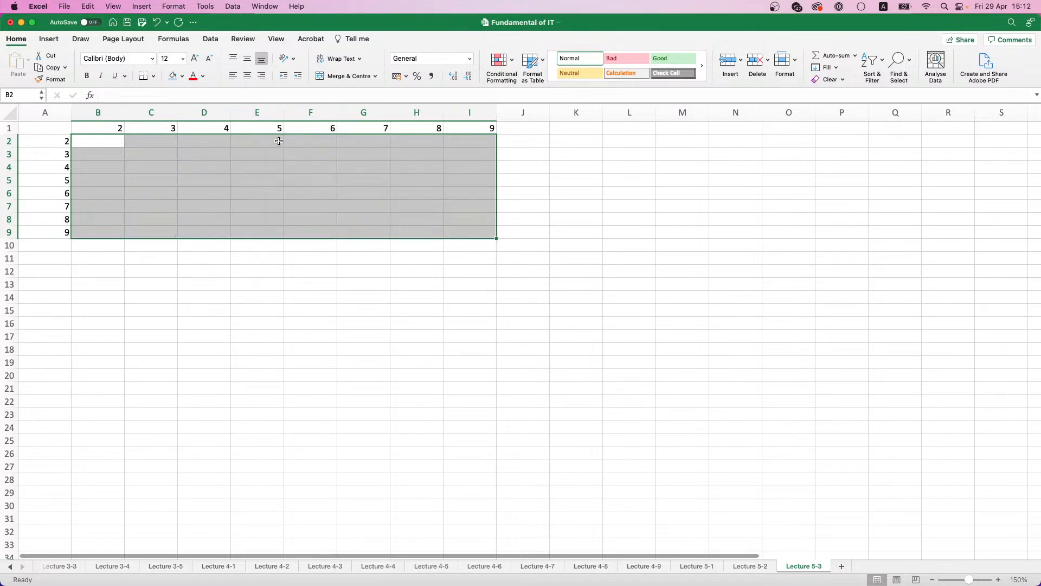
{"action": "left_click", "coordinate": [114, 145]}
{"action": "type", "text": "="}
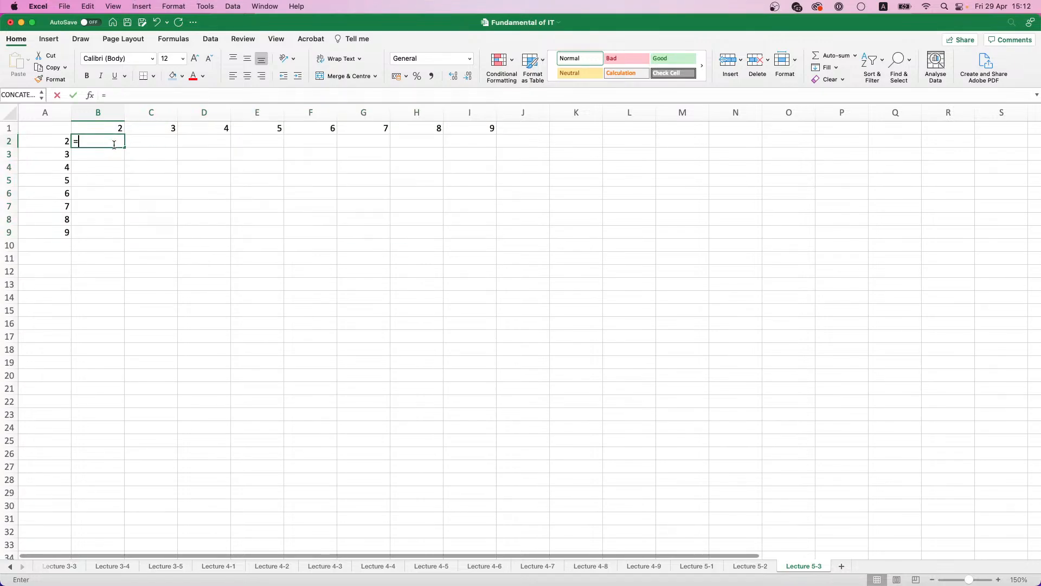
{"action": "key", "text": "Escape"}
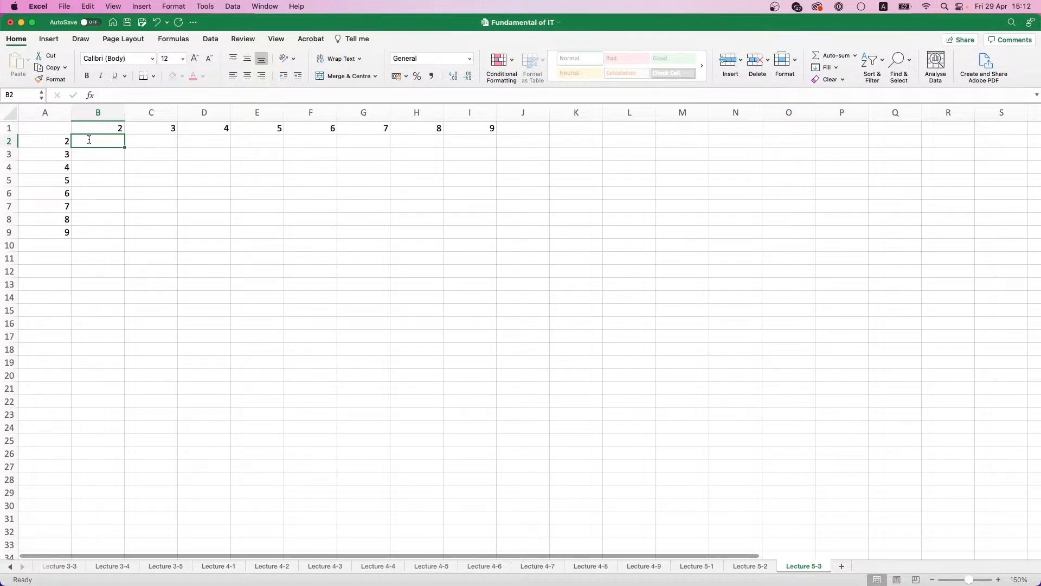
Step: Trace the fill directions from B2 to I2 and down to B9, highlighting the headings A2:A9 and B1:I1
{"action": "left_click_drag", "start_coordinate": [124, 146], "coordinate": [478, 145]}
{"action": "left_click_drag", "start_coordinate": [34, 143], "coordinate": [44, 227]}
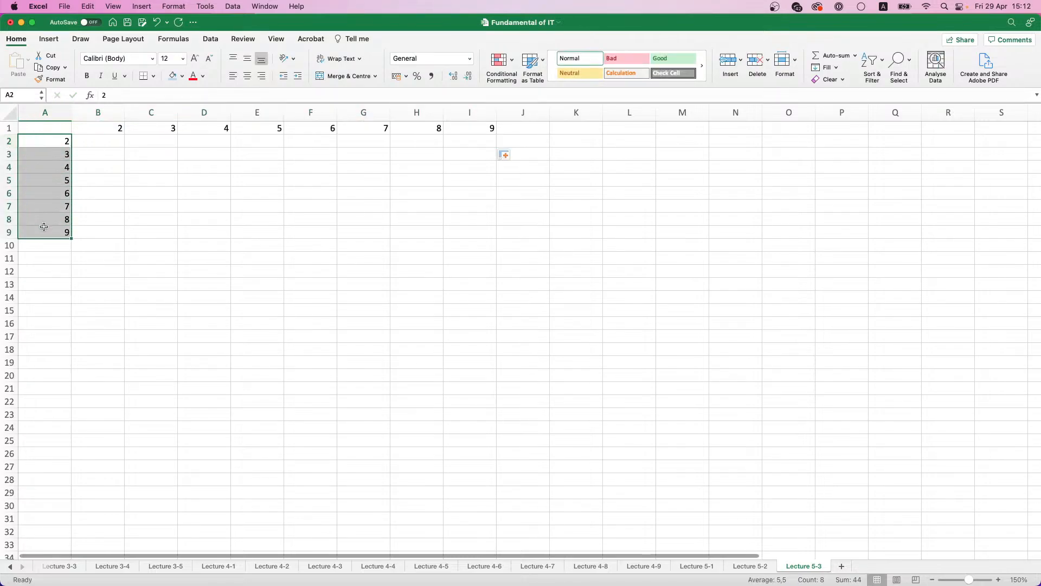
{"action": "left_click", "coordinate": [109, 143]}
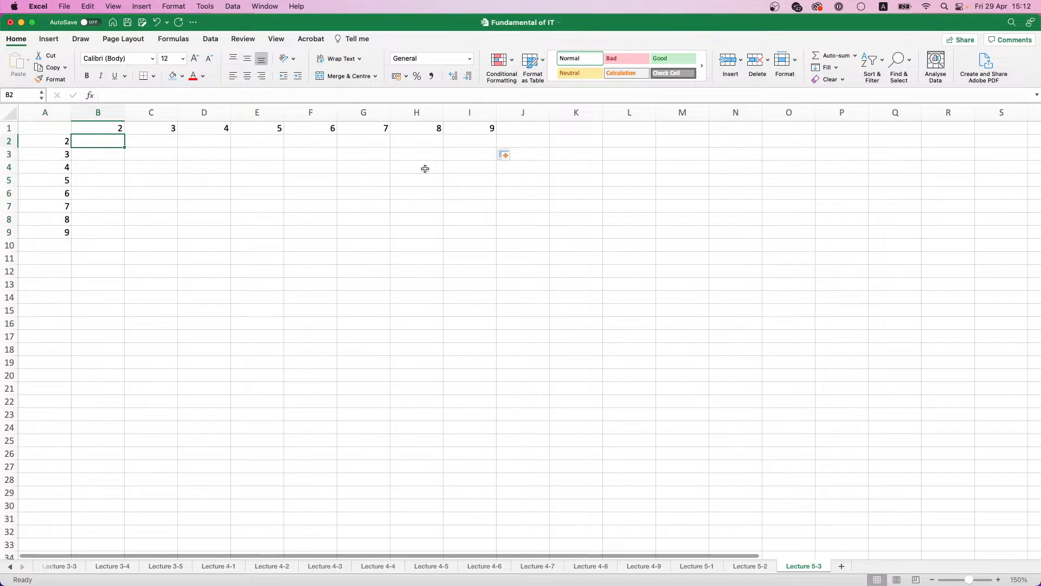
{"action": "left_click_drag", "start_coordinate": [124, 146], "coordinate": [125, 225]}
{"action": "left_click_drag", "start_coordinate": [122, 130], "coordinate": [494, 131]}
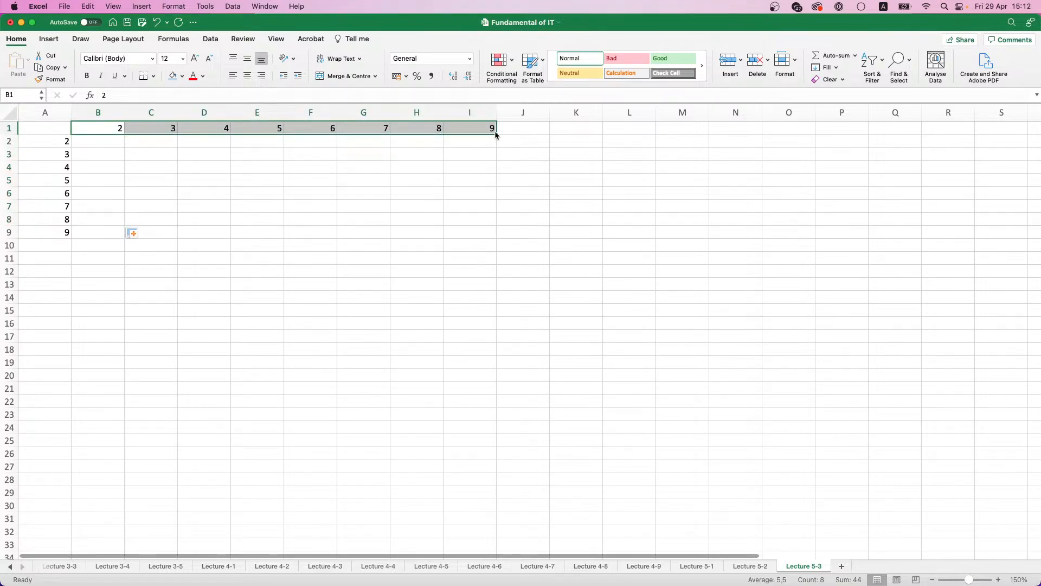
Step: Enter the mixed-reference formula =$A2*B$1 in B2
{"action": "left_click", "coordinate": [128, 144]}
{"action": "left_click", "coordinate": [110, 142]}
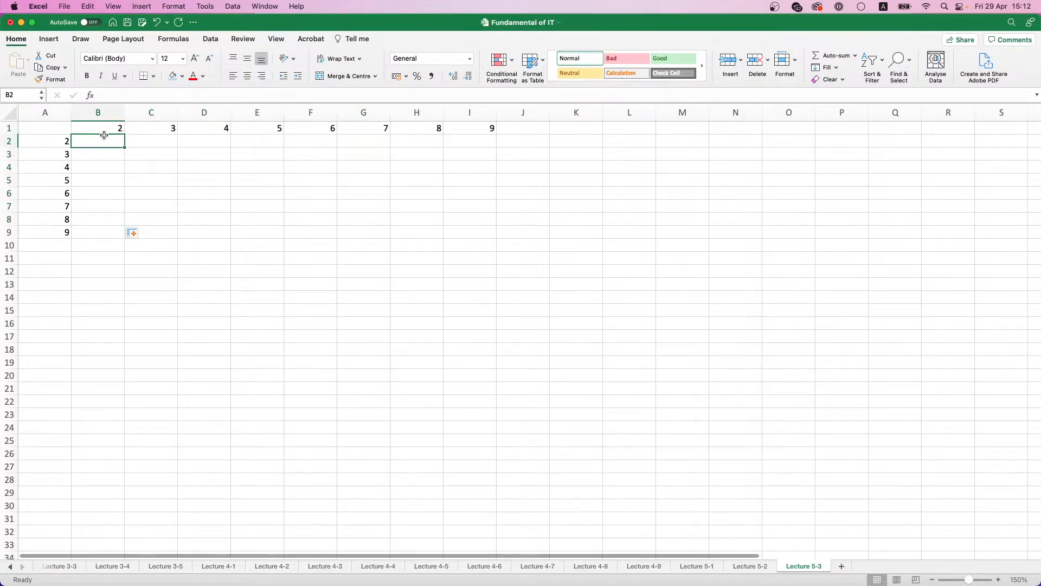
{"action": "type", "text": "="}
{"action": "left_click", "coordinate": [65, 144]}
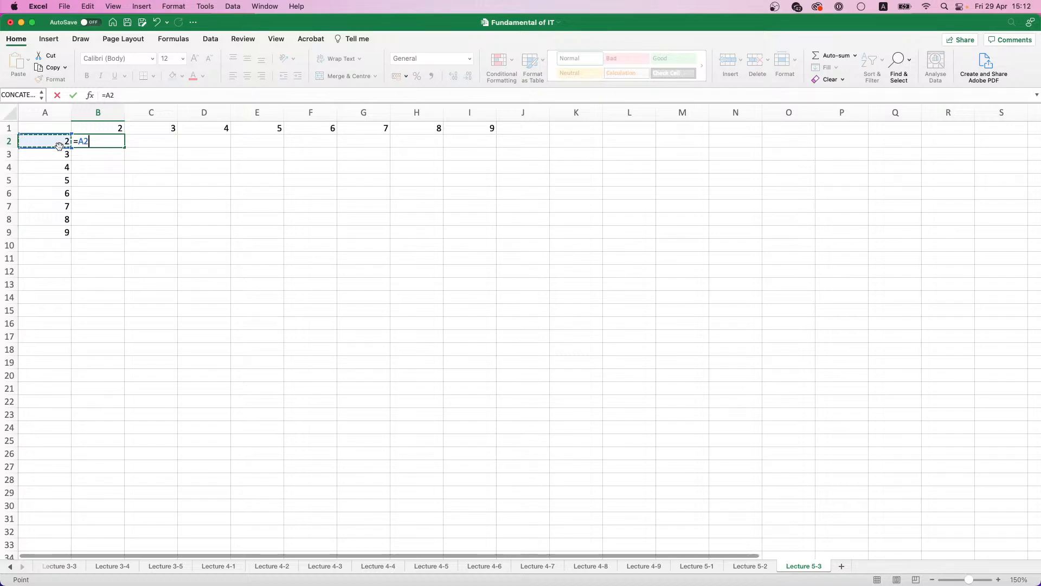
{"action": "key", "text": "super+t"}
{"action": "key", "text": "super+t"}
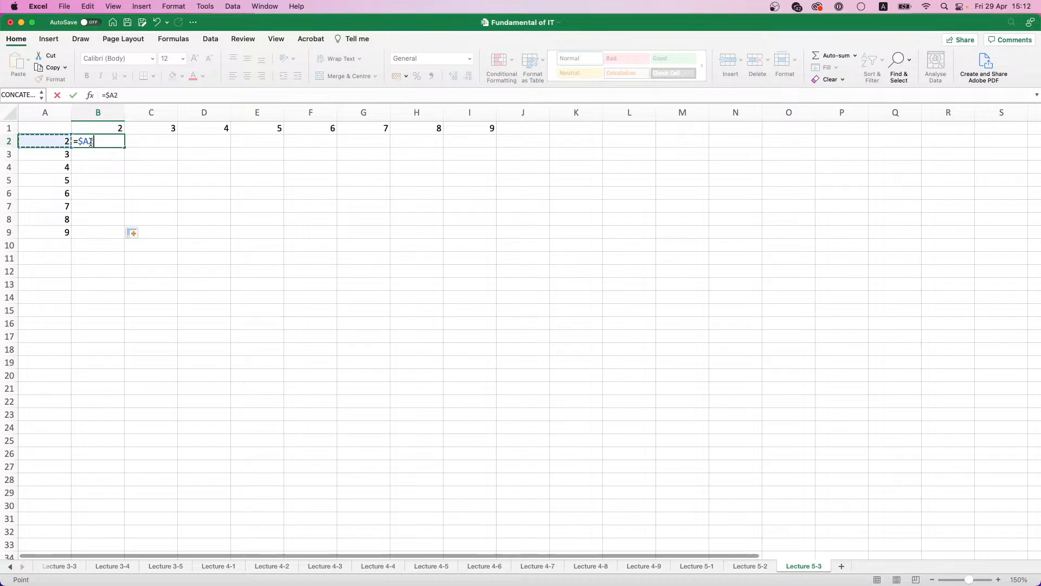
{"action": "left_click_drag", "start_coordinate": [86, 142], "coordinate": [89, 143]}
{"action": "type", "text": "*"}
{"action": "left_click", "coordinate": [110, 127]}
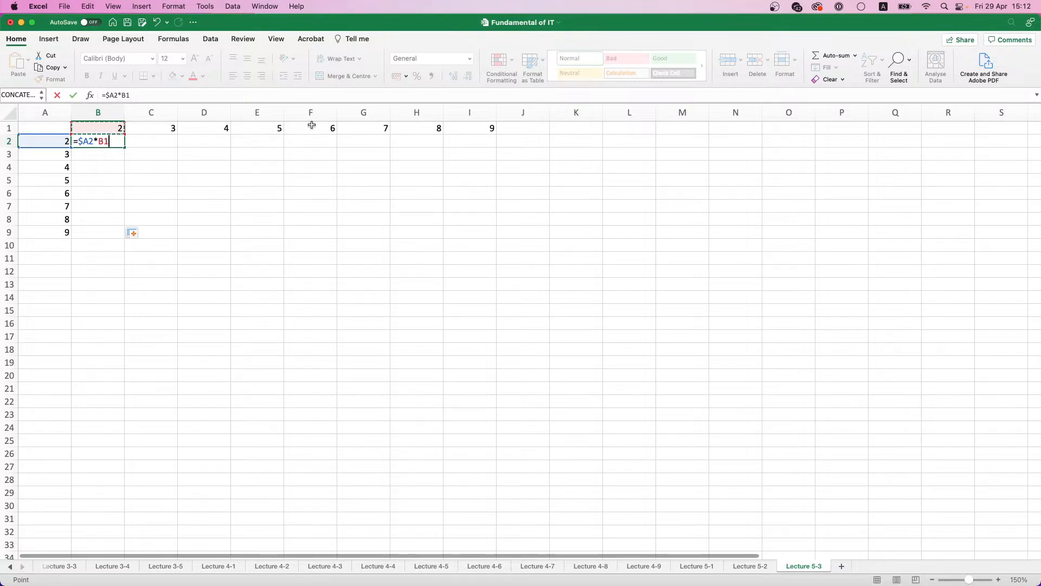
{"action": "key", "text": "super+t"}
{"action": "key", "text": "super+t"}
{"action": "key", "text": "Return"}
Step: Fill the B2 formula across to I2 and down through row 9 to complete the multiplication grid
{"action": "left_click", "coordinate": [113, 142]}
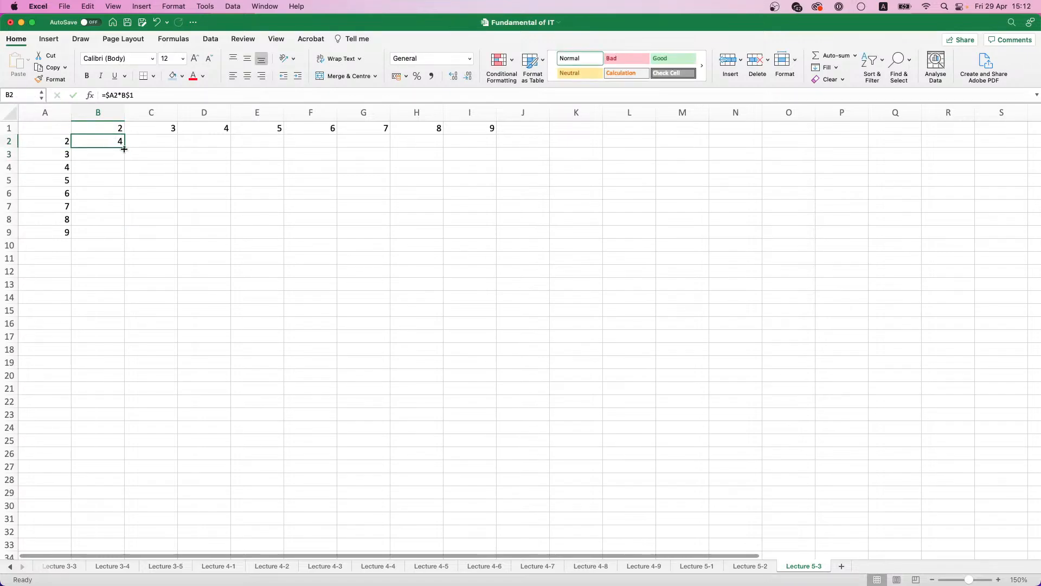
{"action": "left_click_drag", "start_coordinate": [125, 147], "coordinate": [492, 143]}
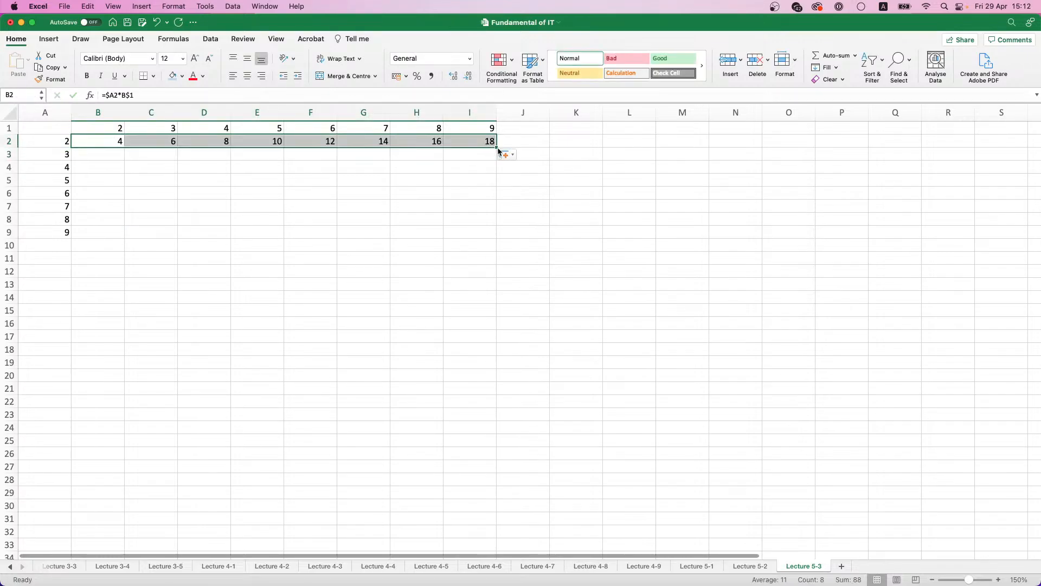
{"action": "double_click", "coordinate": [496, 147]}
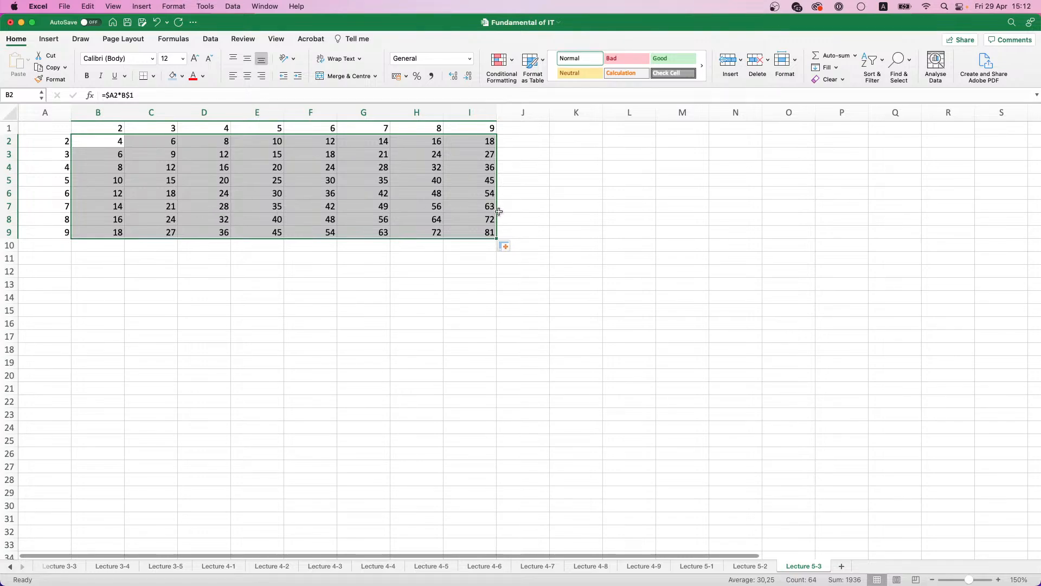
{"action": "left_click", "coordinate": [492, 229]}
Step: Make the heading numbers in B1:I1 and A2:A9 bold
{"action": "left_click_drag", "start_coordinate": [108, 128], "coordinate": [482, 113]}
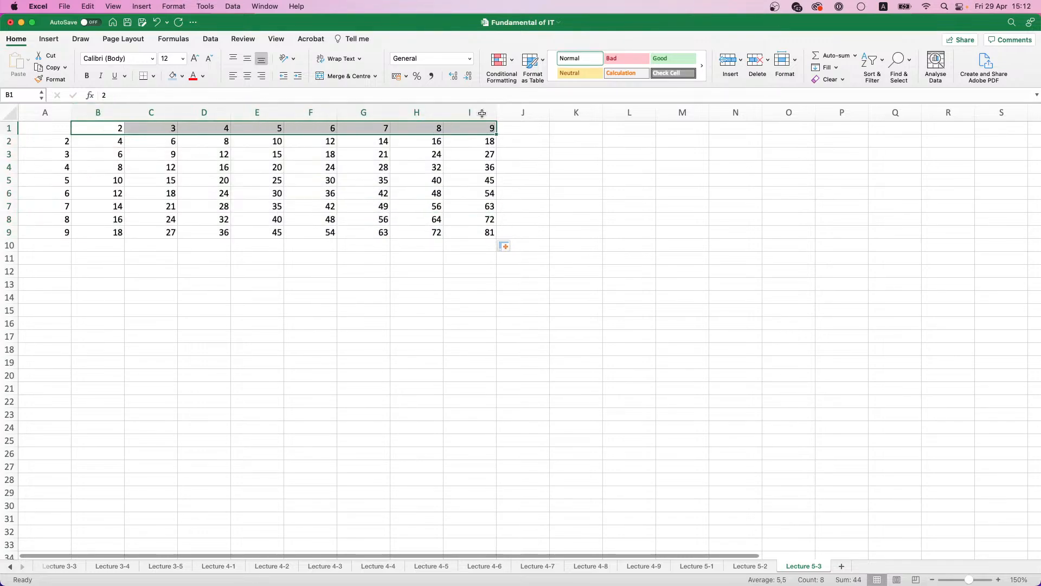
{"action": "key", "text": "super+b"}
{"action": "left_click_drag", "start_coordinate": [64, 142], "coordinate": [66, 232]}
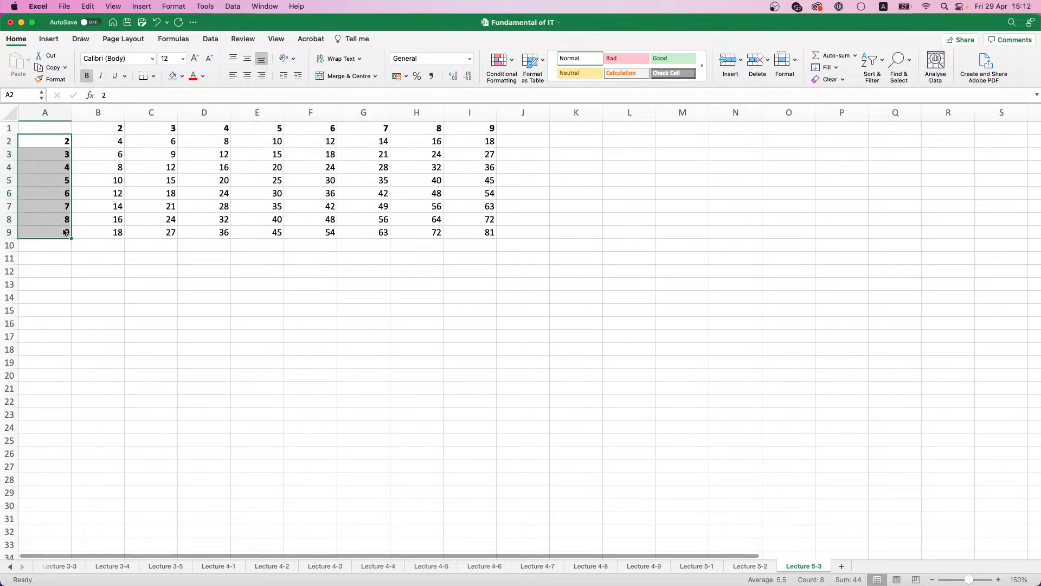
{"action": "left_click", "coordinate": [274, 245]}
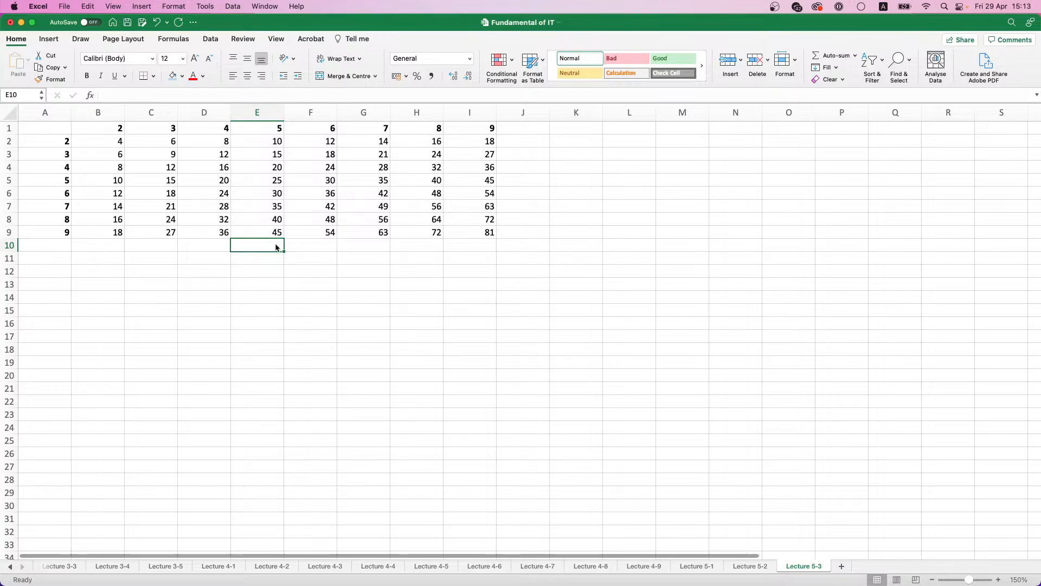
Step: Clear the product formulas from B2:I9, keeping the row and column headings
{"action": "left_click_drag", "start_coordinate": [106, 142], "coordinate": [465, 230]}
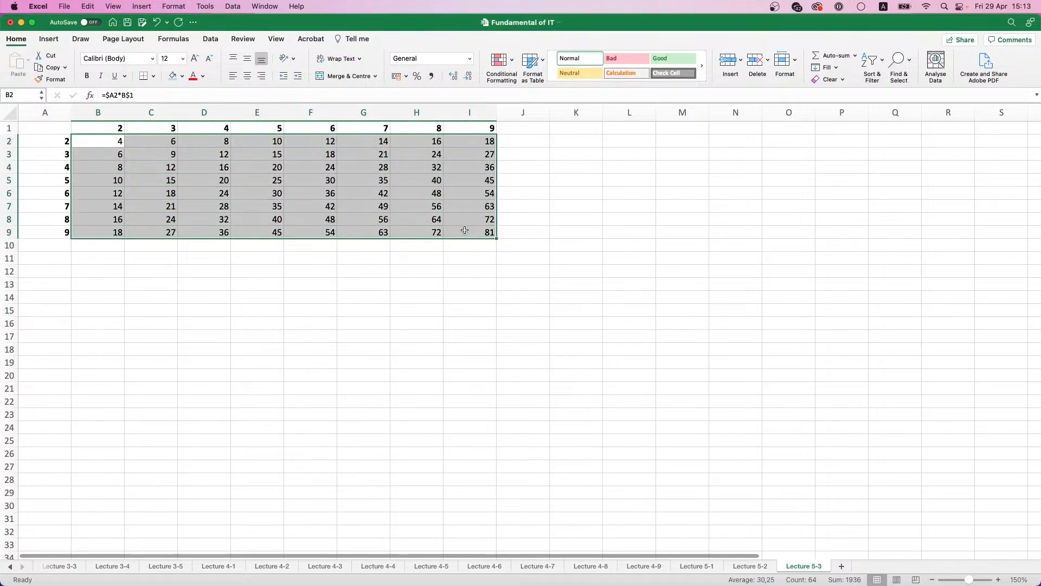
{"action": "key", "text": "Delete"}
{"action": "left_click", "coordinate": [98, 165]}
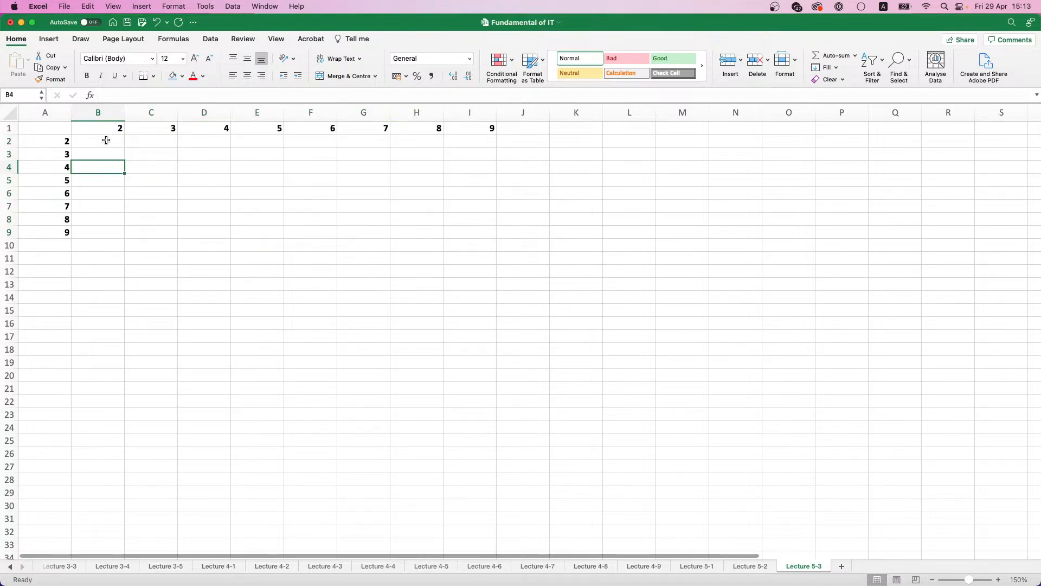
Step: Enter the array formula =A2:A9*B1:I1 across the whole range B2:I9
{"action": "left_click_drag", "start_coordinate": [103, 141], "coordinate": [463, 230]}
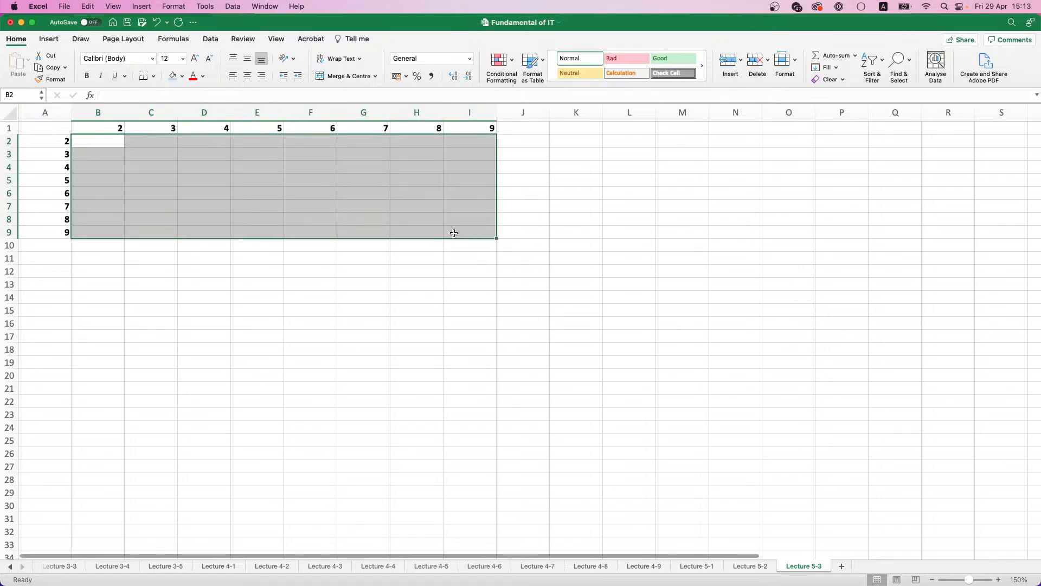
{"action": "type", "text": "="}
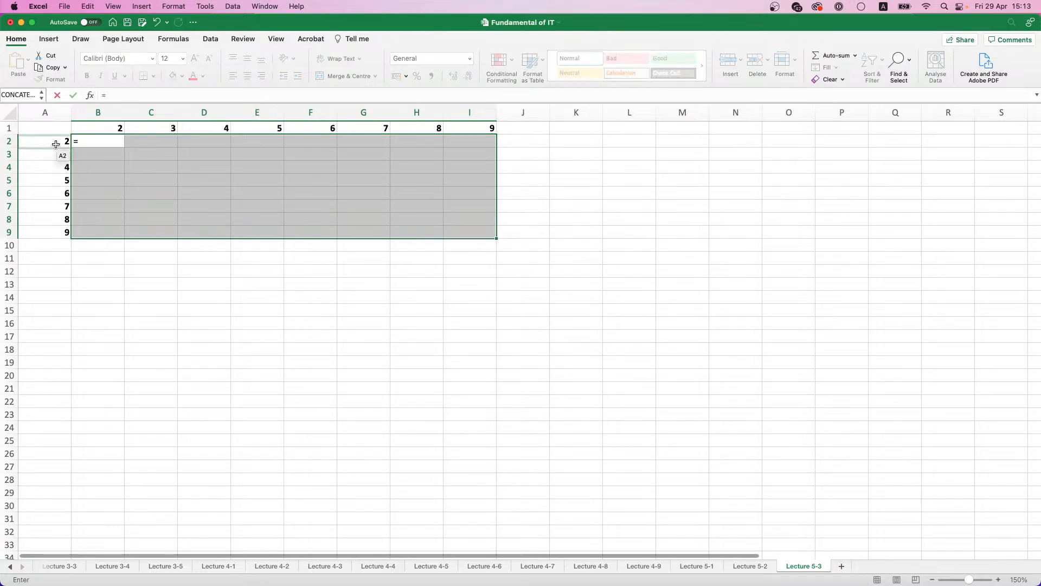
{"action": "left_click_drag", "start_coordinate": [58, 141], "coordinate": [50, 232]}
{"action": "type", "text": "*"}
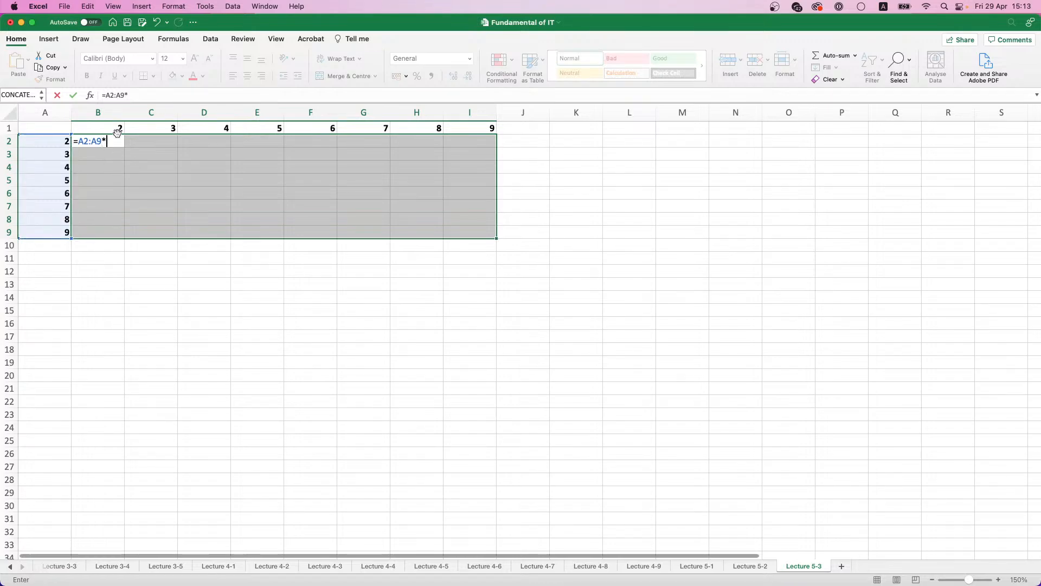
{"action": "left_click_drag", "start_coordinate": [293, 128], "coordinate": [484, 130]}
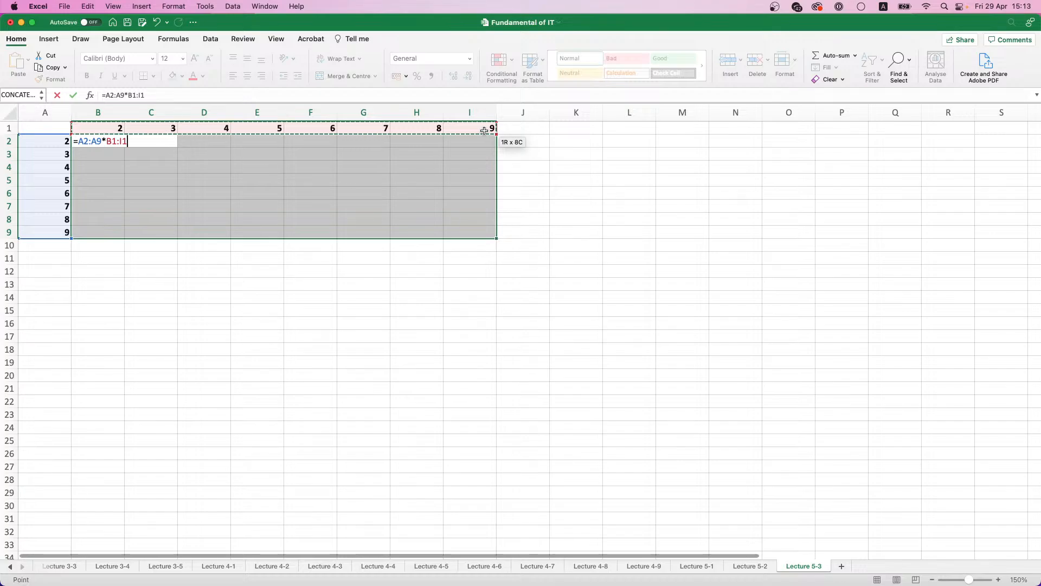
{"action": "key", "text": "ctrl+shift+Return"}
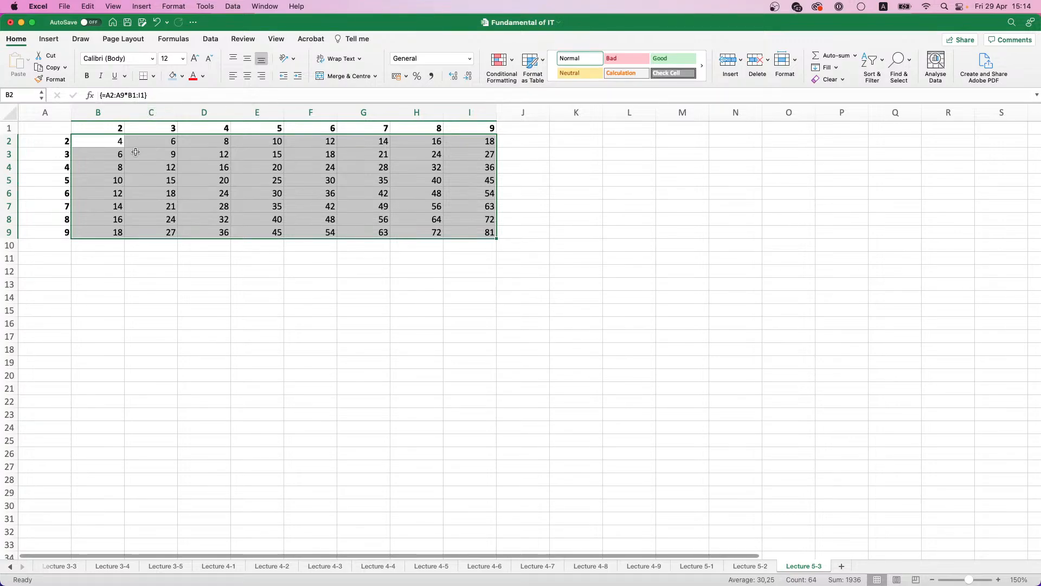
Step: Check the formula in several grid cells and edit the array formula through C4 to =A2:A9*B1:I1+10
{"action": "left_click", "coordinate": [305, 217]}
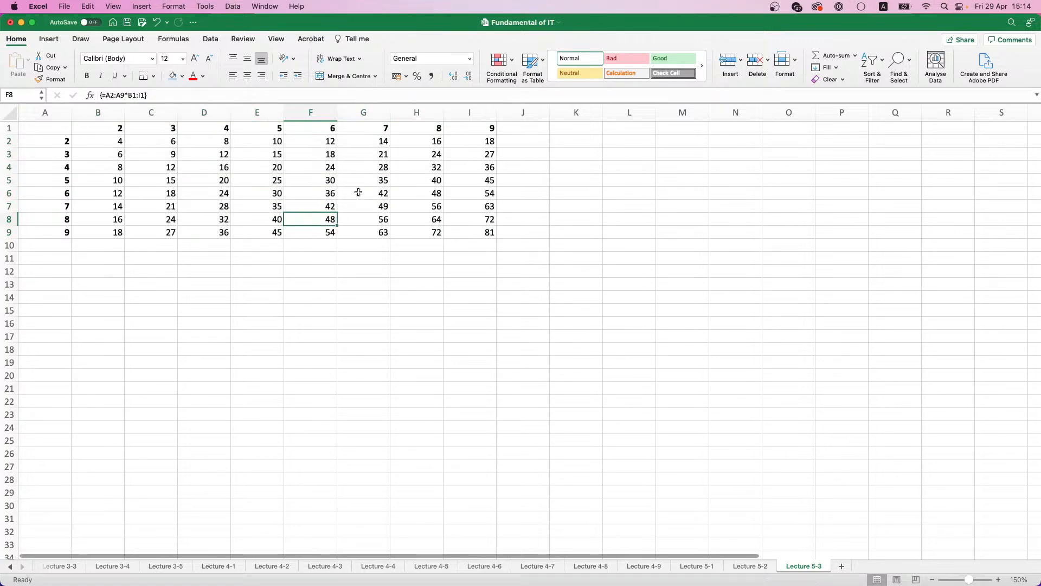
{"action": "left_click", "coordinate": [358, 192]}
{"action": "left_click", "coordinate": [168, 167]}
{"action": "left_click", "coordinate": [209, 96]}
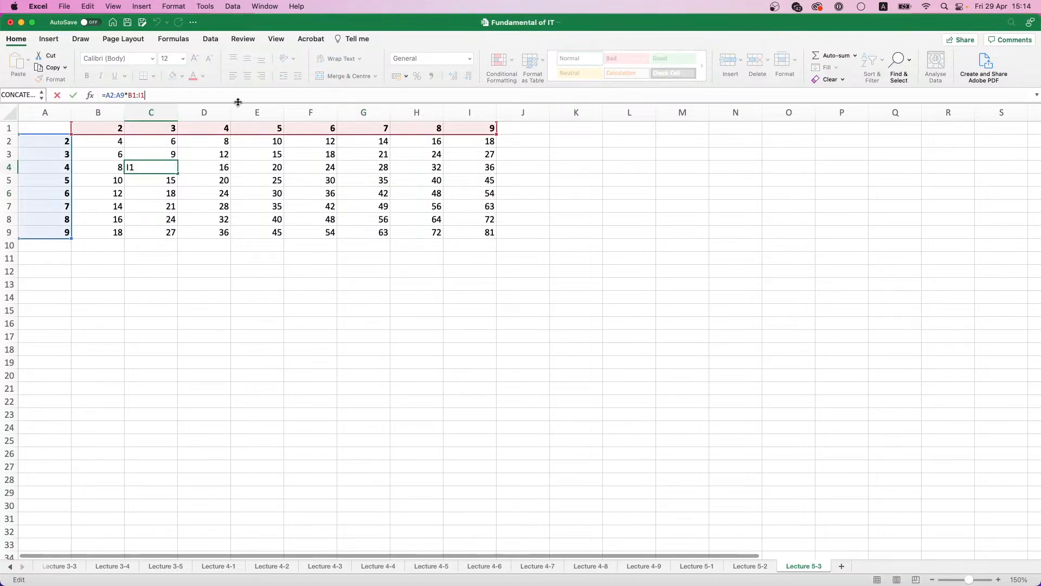
{"action": "type", "text": "+10"}
{"action": "key", "text": "ctrl+shift+Return"}
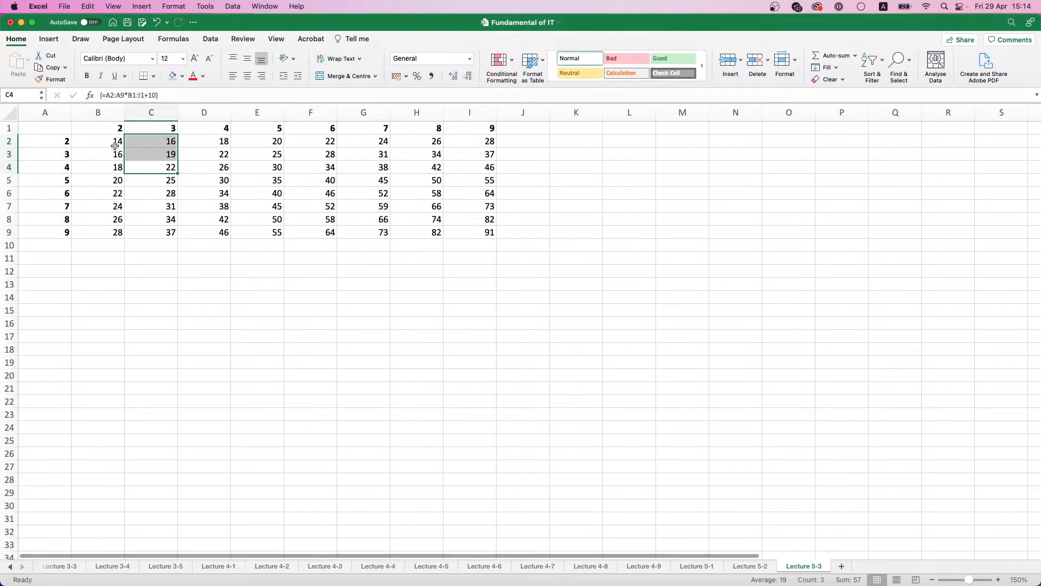
{"action": "left_click", "coordinate": [115, 145]}
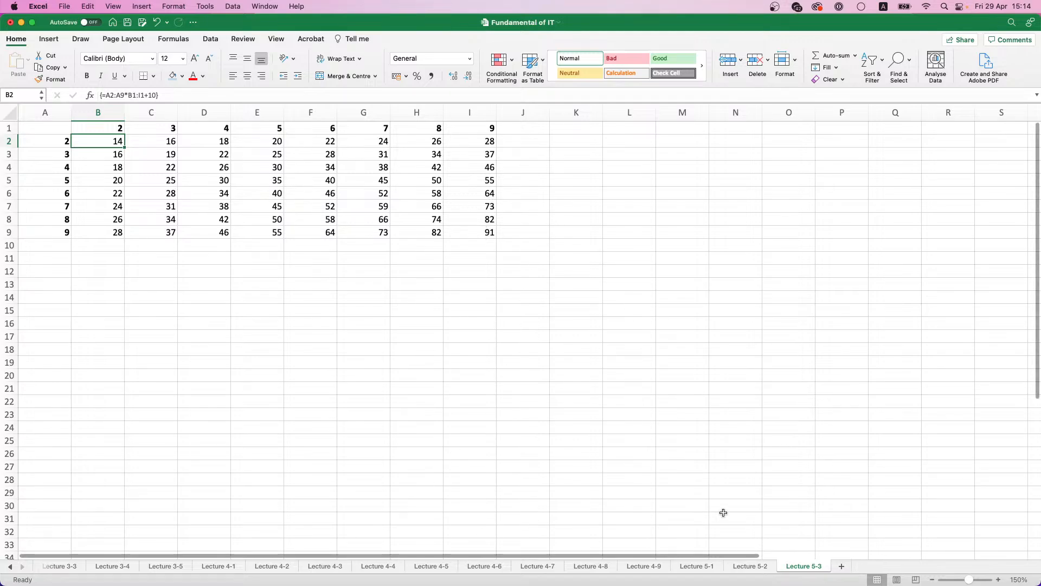
Step: Add a new sheet and name it Lecture 5-4
{"action": "left_click", "coordinate": [841, 567]}
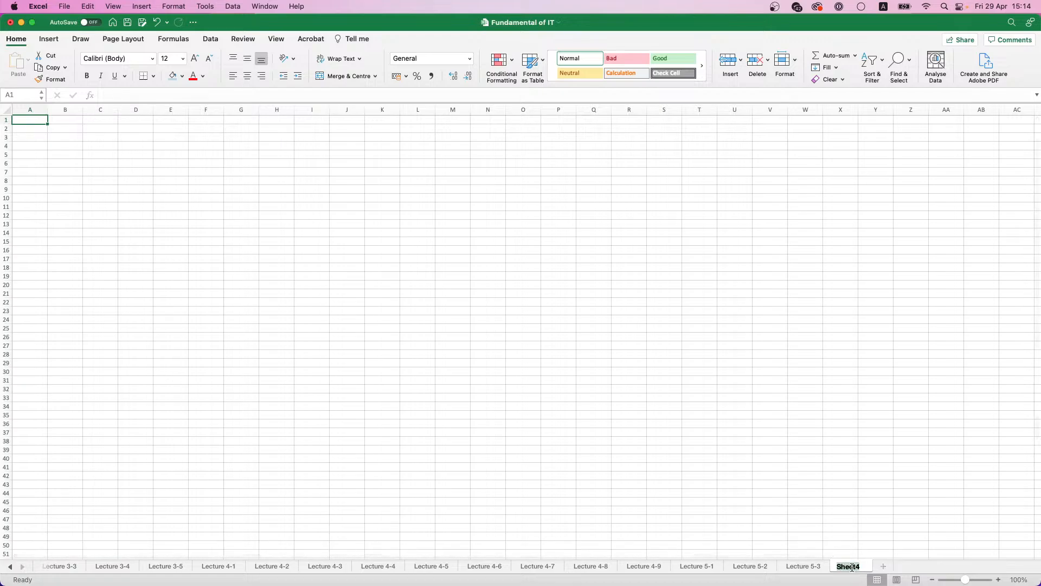
{"action": "double_click", "coordinate": [852, 567]}
{"action": "type", "text": "Lecture "}
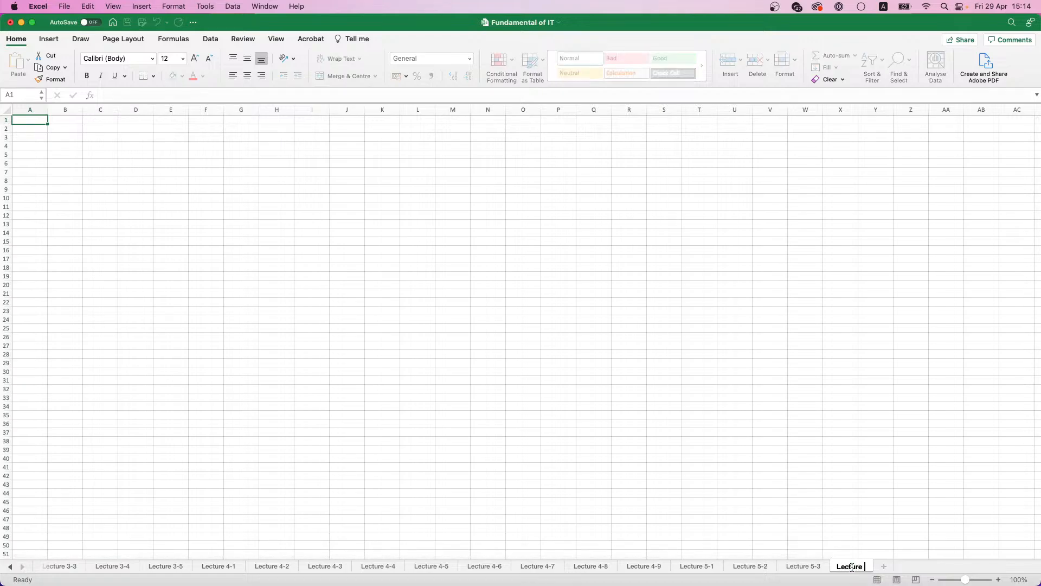
{"action": "type", "text": "5-4"}
{"action": "key", "text": "Return"}
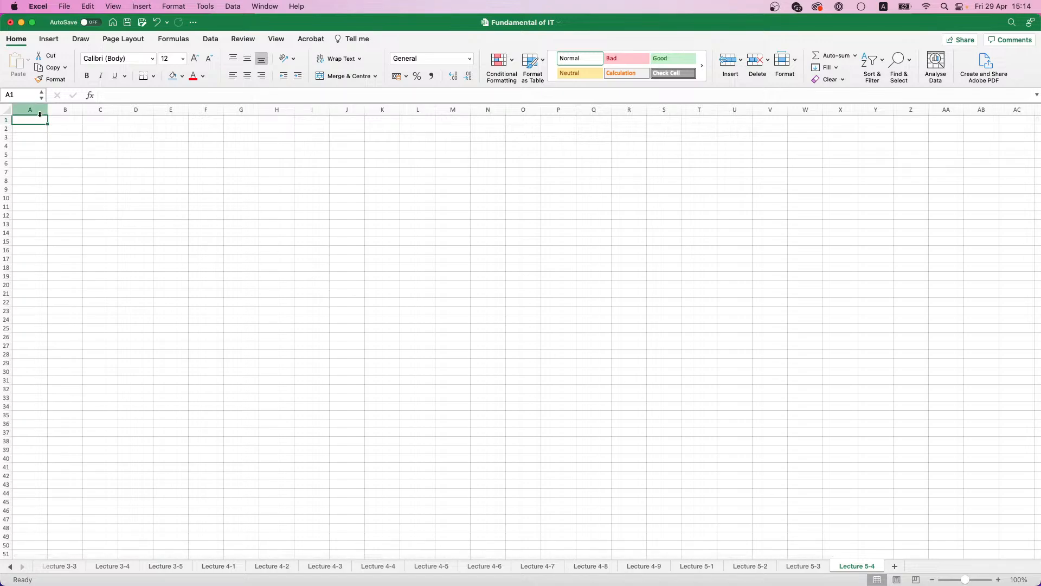
Step: Enter the headings Name in A1 and Position in B1 of the Lecture 5-4 sheet
{"action": "scroll", "coordinate": [41, 125], "scroll_direction": "up", "scroll_amount": 3}
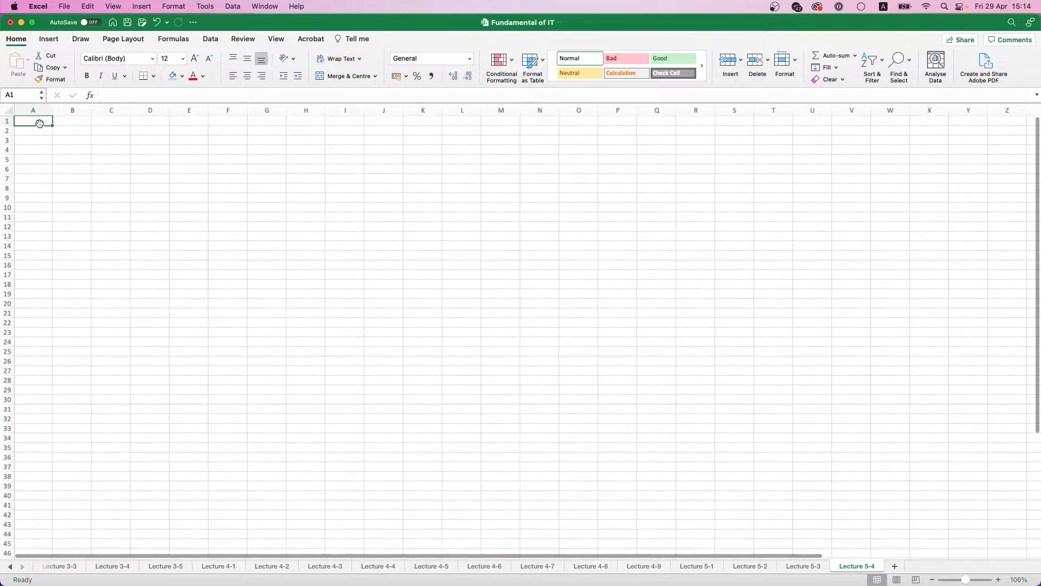
{"action": "scroll", "coordinate": [41, 126], "scroll_direction": "up", "scroll_amount": 4}
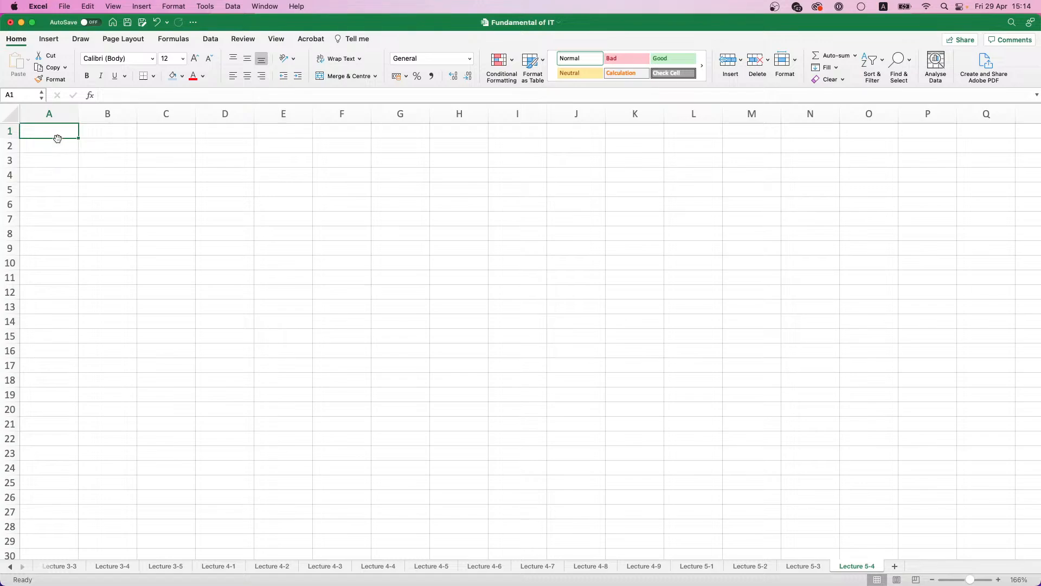
{"action": "type", "text": "name"}
{"action": "key", "text": "BackSpace"}
{"action": "key", "text": "BackSpace"}
{"action": "key", "text": "BackSpace"}
{"action": "key", "text": "BackSpace"}
{"action": "type", "text": "Name"}
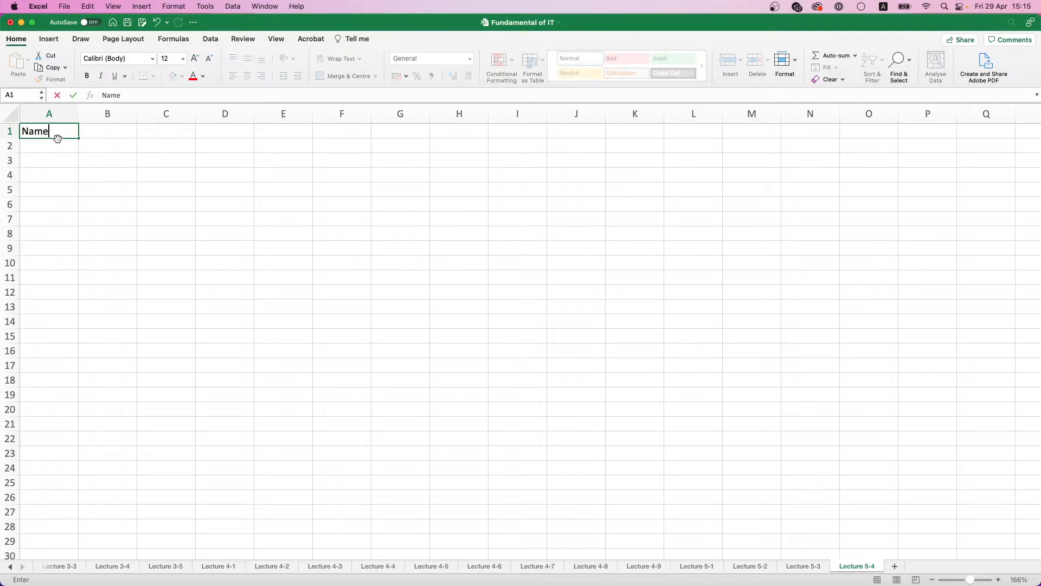
{"action": "key", "text": "Tab"}
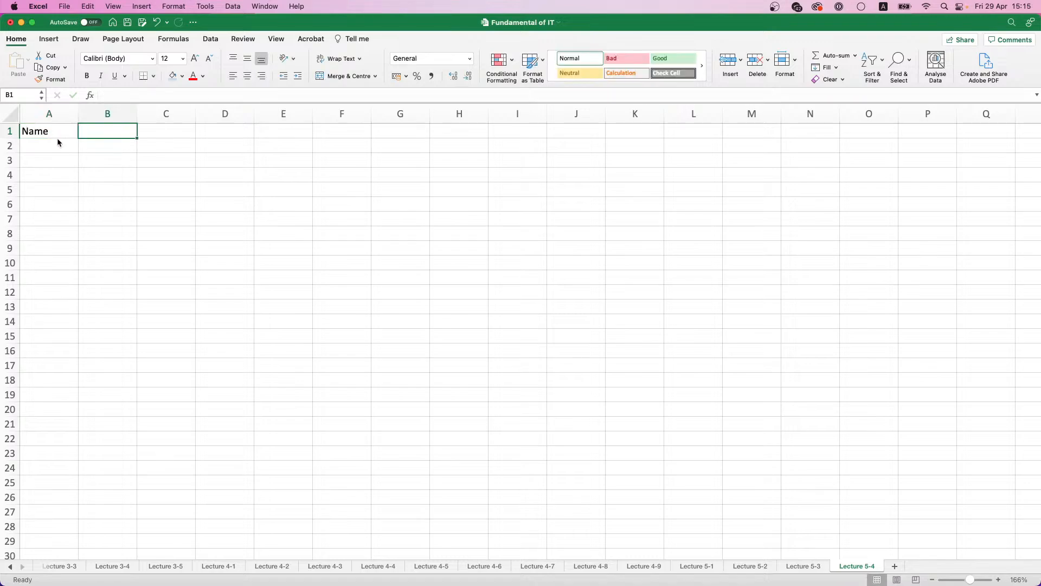
{"action": "type", "text": "Position"}
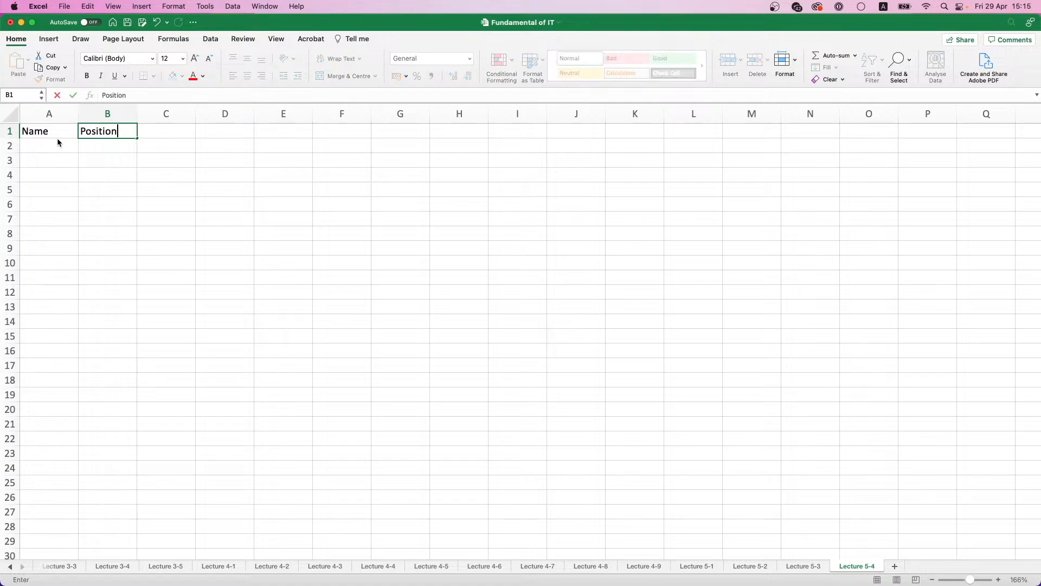
{"action": "key", "text": "Tab"}
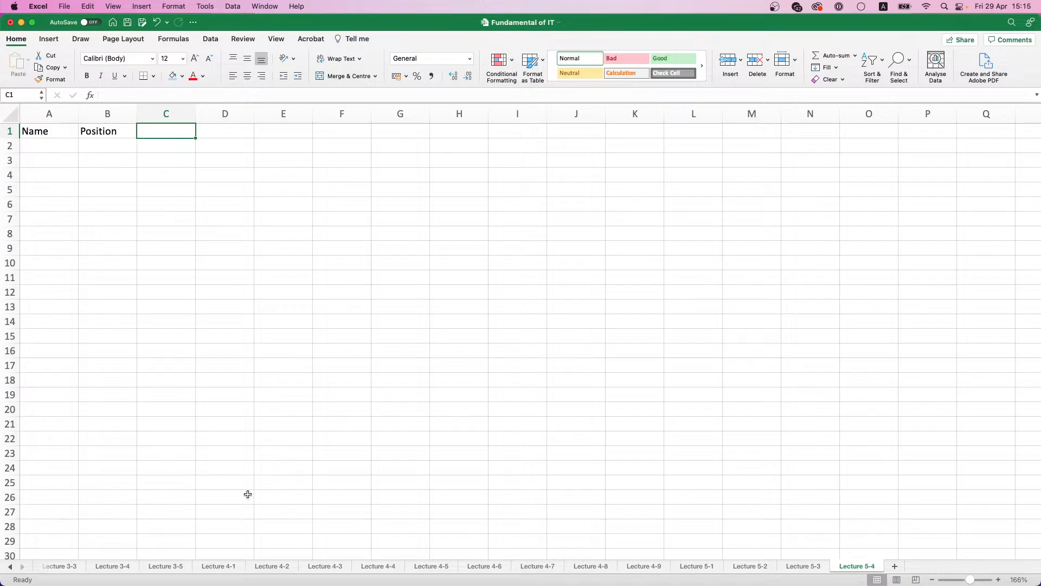
Step: Find the employee table on the Lecture 3-4 sheet and copy its range A1:D16
{"action": "left_click", "coordinate": [231, 570]}
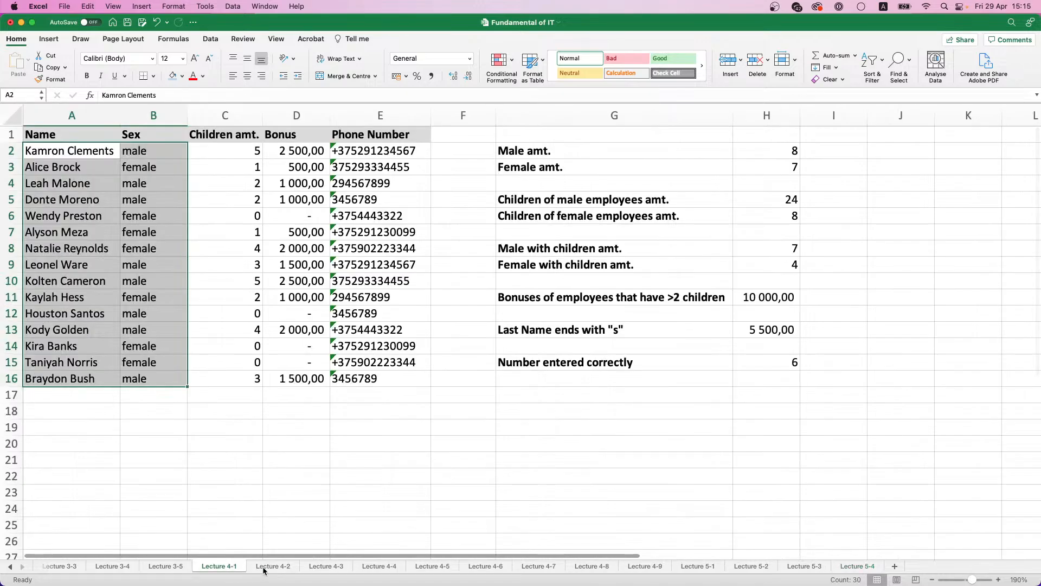
{"action": "left_click", "coordinate": [265, 567]}
{"action": "left_click", "coordinate": [166, 567]}
{"action": "left_click", "coordinate": [114, 568]}
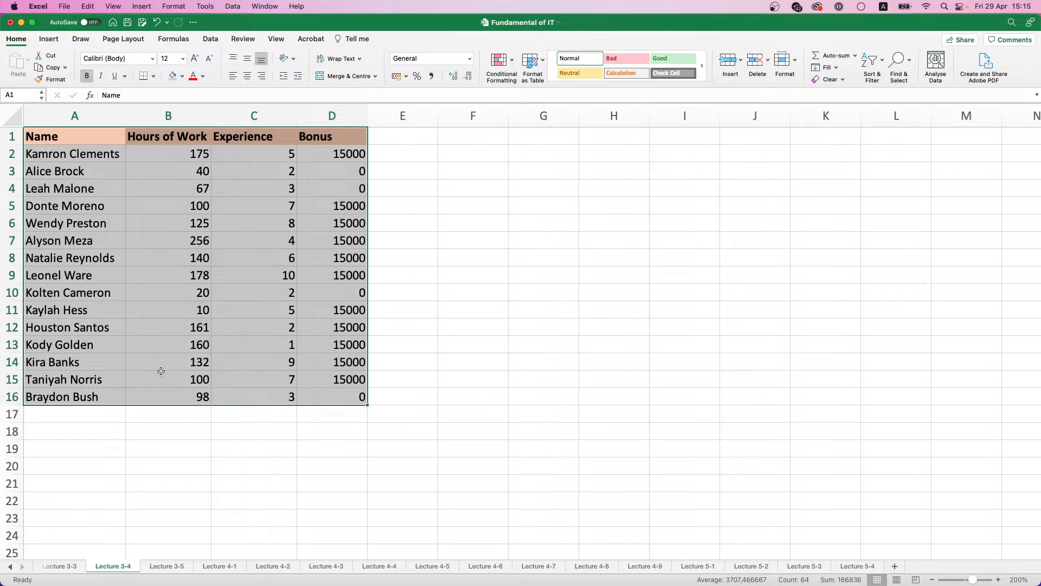
{"action": "left_click", "coordinate": [79, 154]}
{"action": "left_click_drag", "start_coordinate": [78, 137], "coordinate": [323, 397]}
{"action": "key", "text": "super+c"}
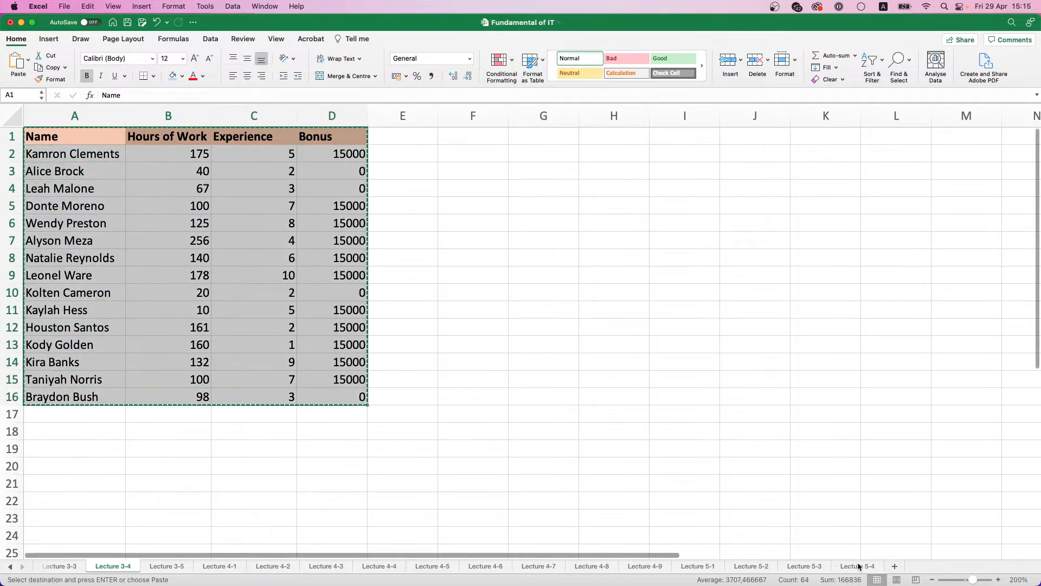
Step: Paste the copied employee table at A1 of the Lecture 5-4 sheet and widen its columns to fit the contents
{"action": "left_click", "coordinate": [858, 566]}
{"action": "left_click", "coordinate": [38, 131]}
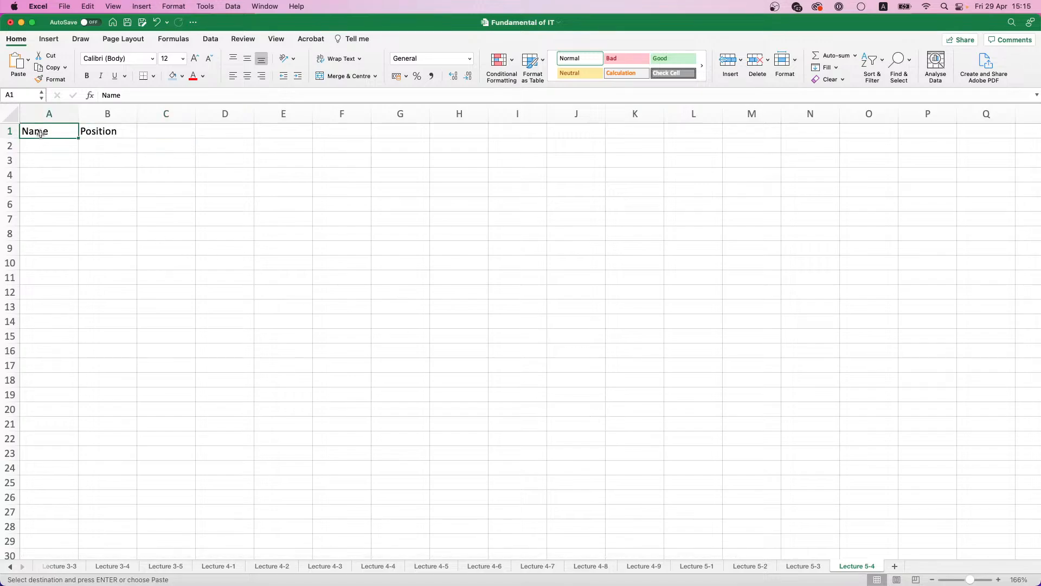
{"action": "key", "text": "super+v"}
{"action": "left_click_drag", "start_coordinate": [78, 118], "coordinate": [177, 118]}
{"action": "left_click", "coordinate": [236, 114]}
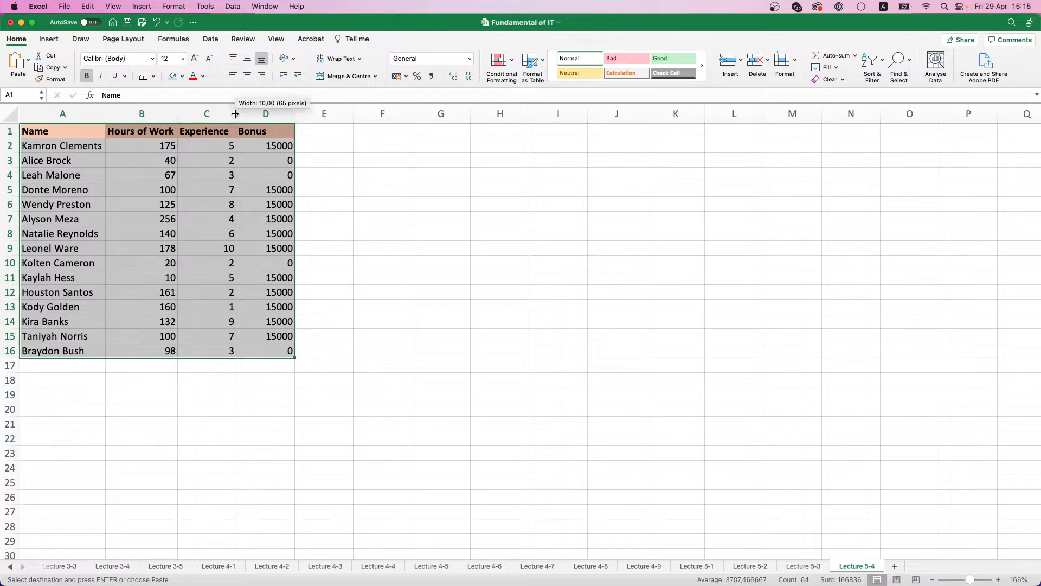
Step: Inspect the bonus formulas in column D of the pasted table on the Lecture 5-4 sheet
{"action": "left_click", "coordinate": [296, 114]}
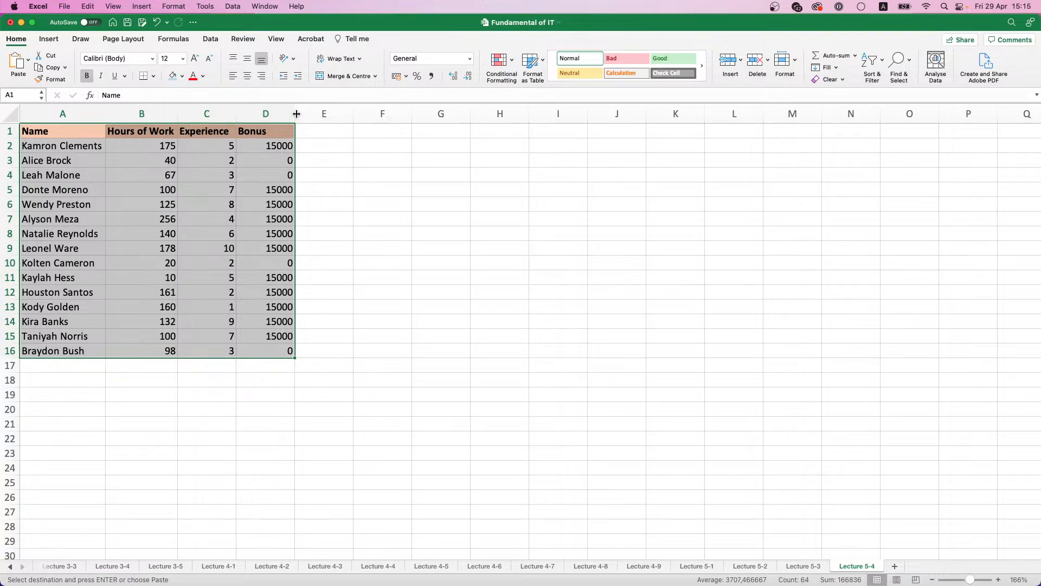
{"action": "left_click", "coordinate": [274, 161]}
{"action": "left_click", "coordinate": [278, 145]}
{"action": "left_click", "coordinate": [279, 204]}
{"action": "left_click", "coordinate": [282, 245]}
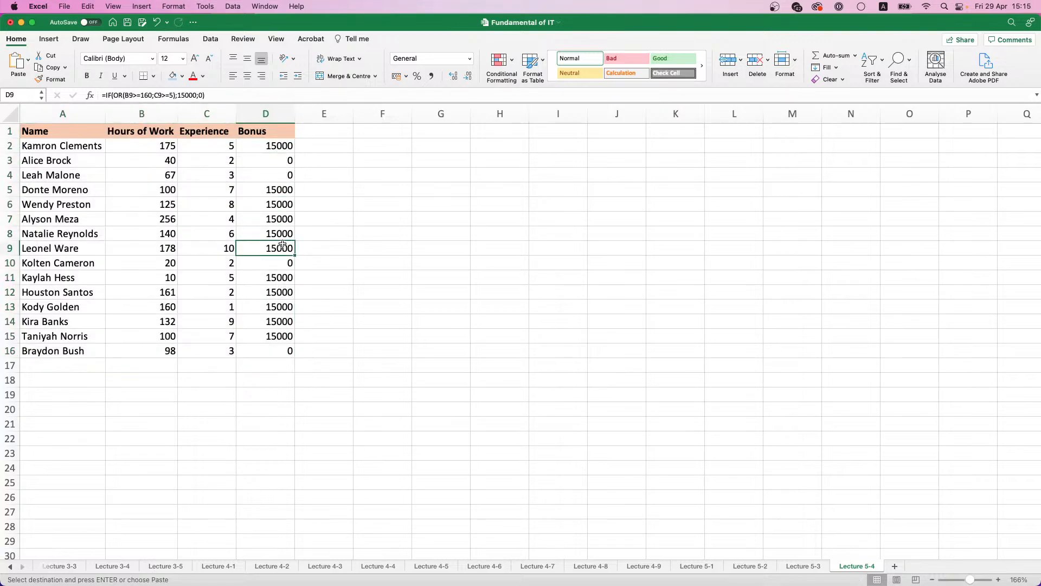
{"action": "left_click", "coordinate": [283, 277]}
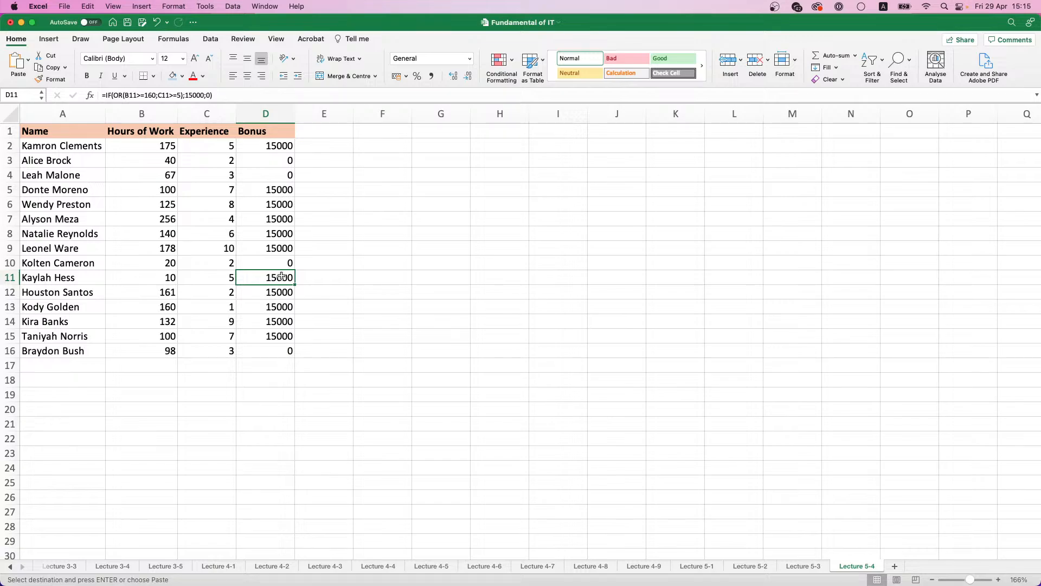
{"action": "left_click", "coordinate": [261, 136]}
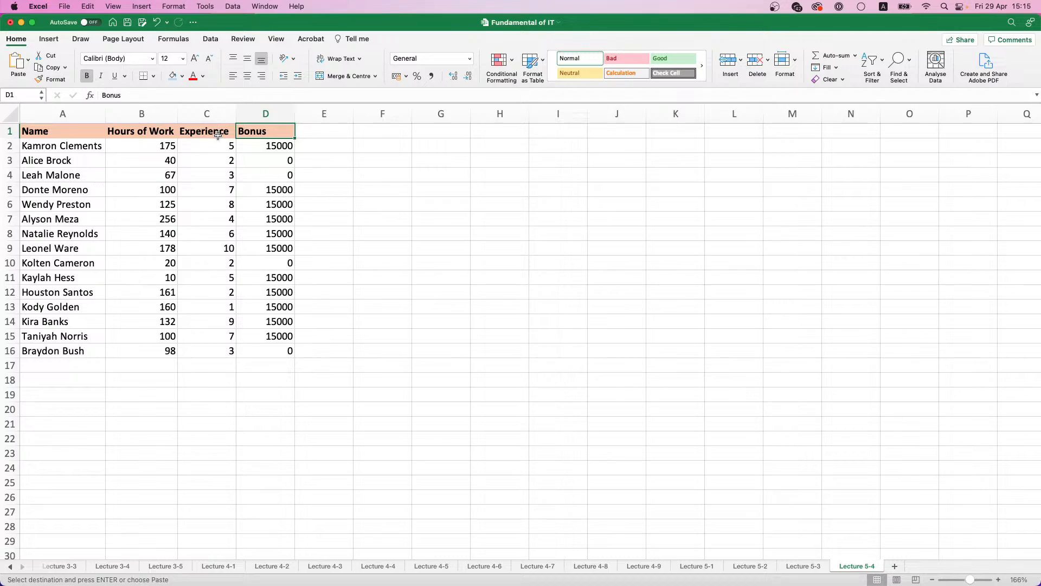
Step: Find the employee table on the Lecture 3-1 sheet and copy its range A1:E16
{"action": "left_click", "coordinate": [114, 566]}
{"action": "left_click", "coordinate": [60, 566]}
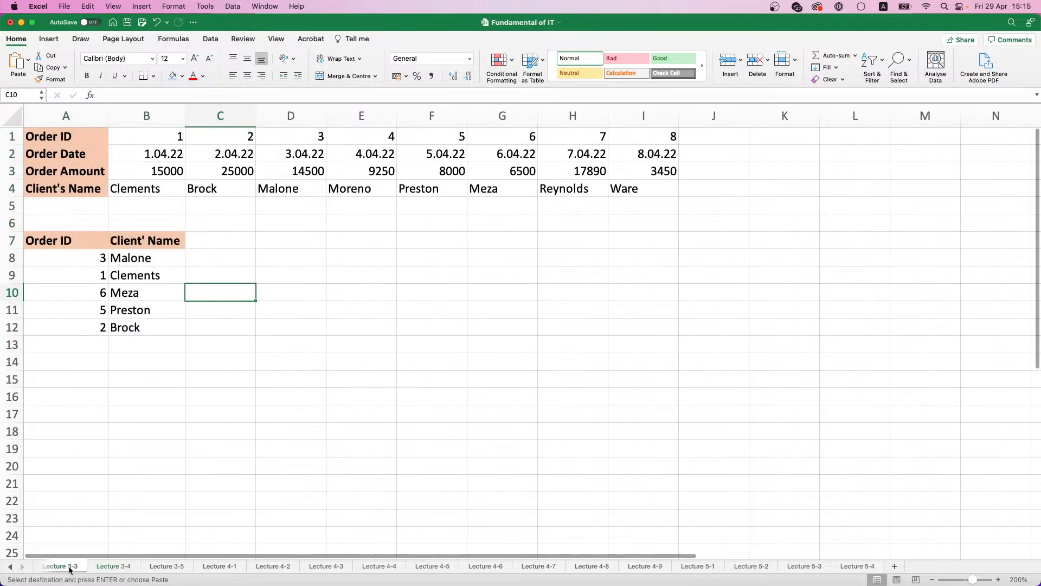
{"action": "left_click", "coordinate": [12, 567]}
{"action": "left_click", "coordinate": [12, 567]}
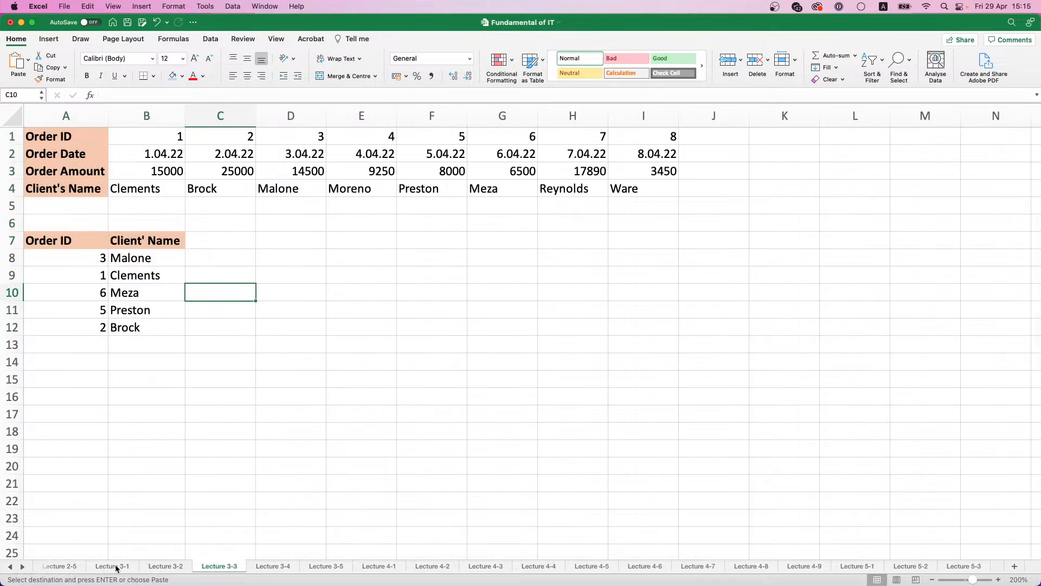
{"action": "left_click", "coordinate": [114, 567]}
{"action": "left_click", "coordinate": [157, 566]}
{"action": "left_click", "coordinate": [116, 568]}
{"action": "scroll", "coordinate": [228, 339], "scroll_direction": "up", "scroll_amount": 5}
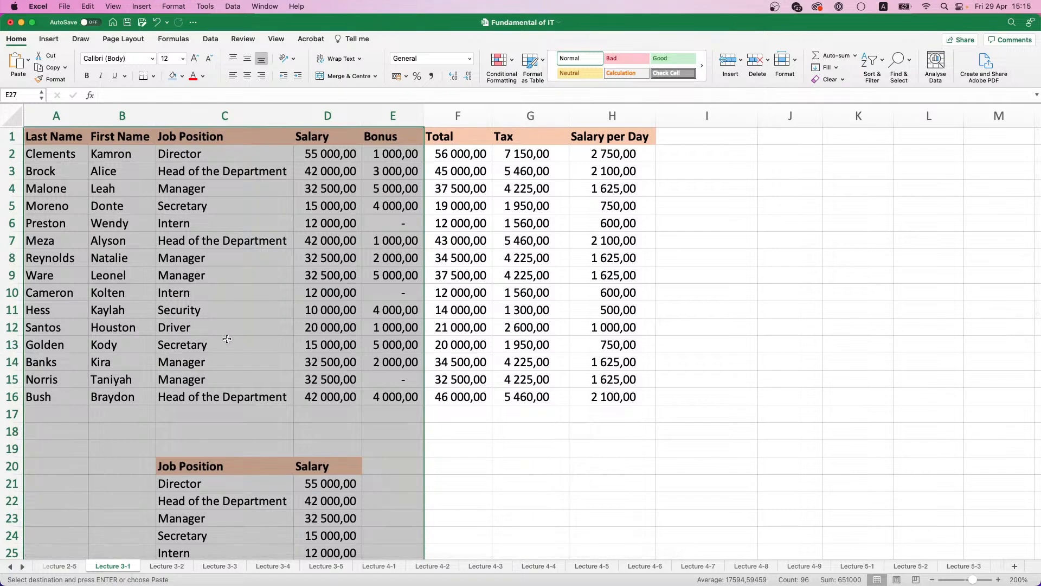
{"action": "left_click", "coordinate": [254, 173]}
{"action": "left_click_drag", "start_coordinate": [39, 142], "coordinate": [400, 399]}
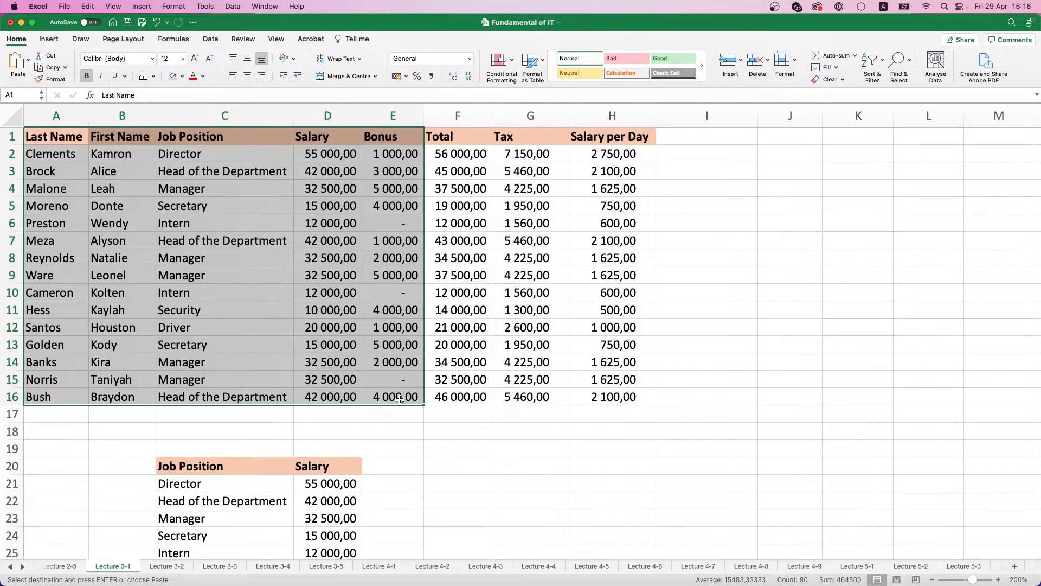
{"action": "key", "text": "super+c"}
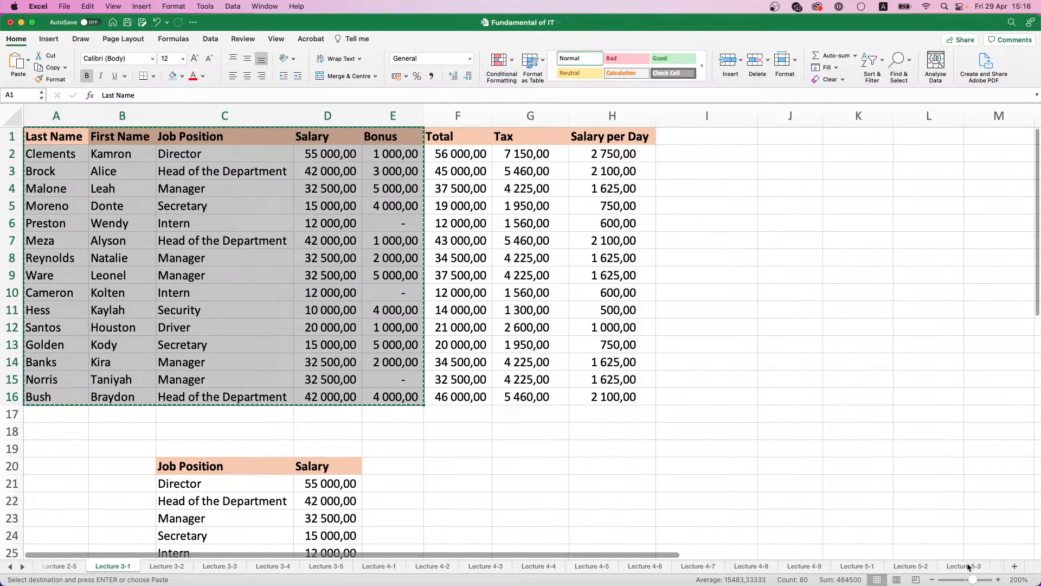
Step: Clear the contents of A1:D16 on the Lecture 5-4 sheet
{"action": "left_click", "coordinate": [968, 566]}
{"action": "left_click", "coordinate": [992, 567]}
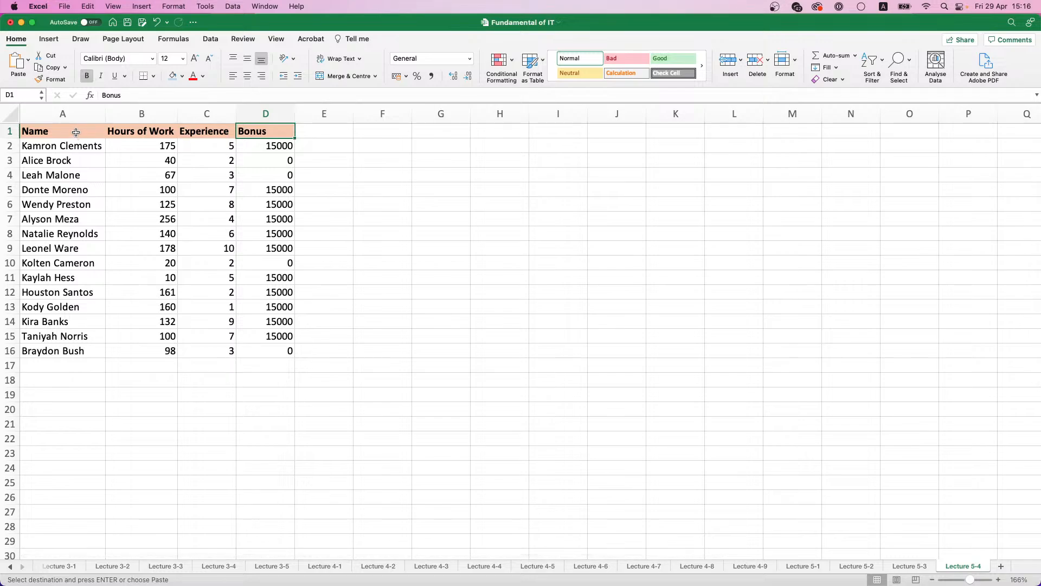
{"action": "left_click_drag", "start_coordinate": [270, 126], "coordinate": [64, 347]}
{"action": "key", "text": "Delete"}
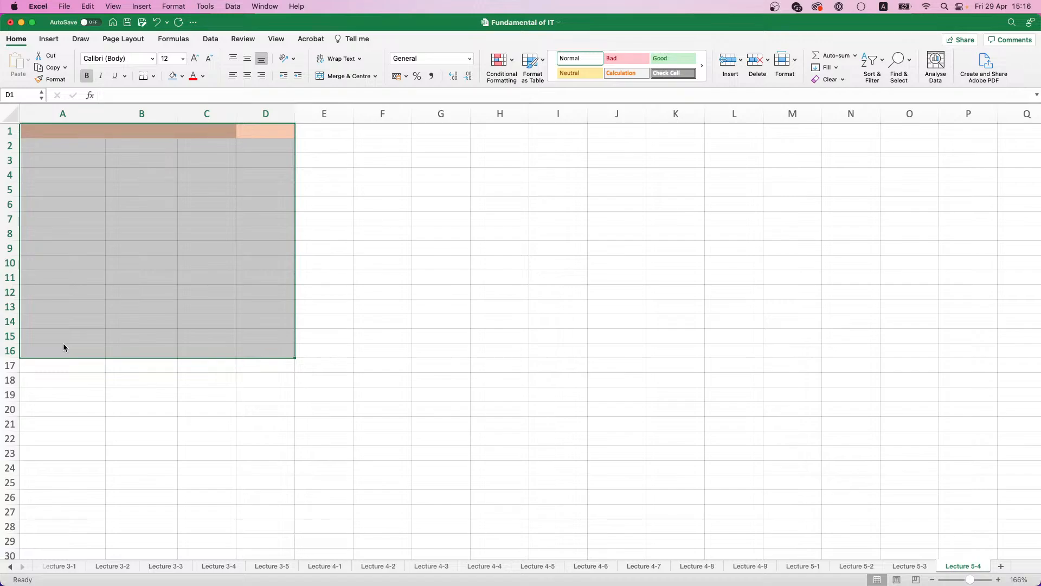
Step: Copy A1:E16 from the Lecture 3-1 sheet again and paste it at A1 of Lecture 5-4 as values only
{"action": "left_click", "coordinate": [64, 566]}
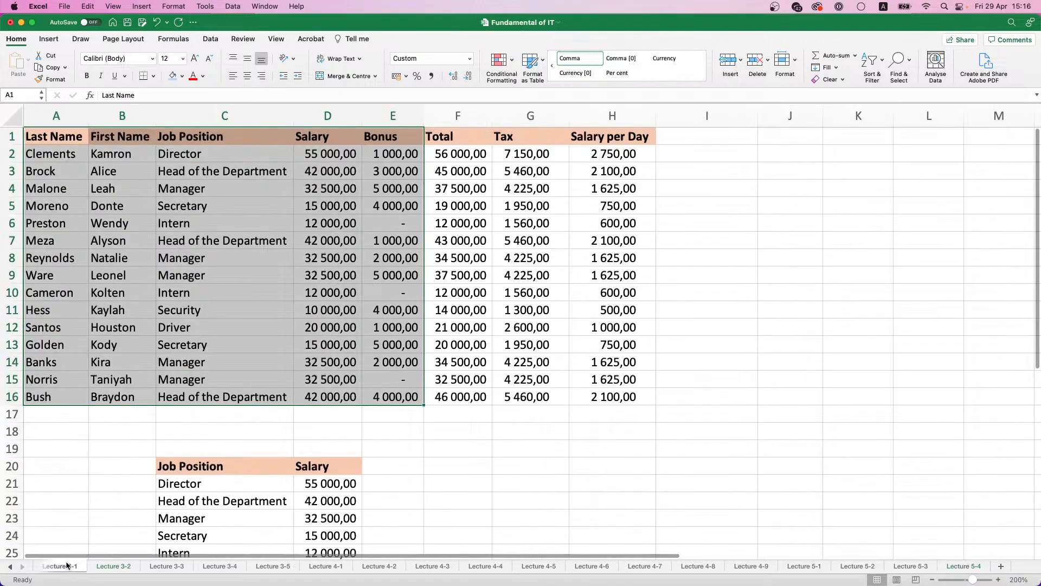
{"action": "key", "text": "super+c"}
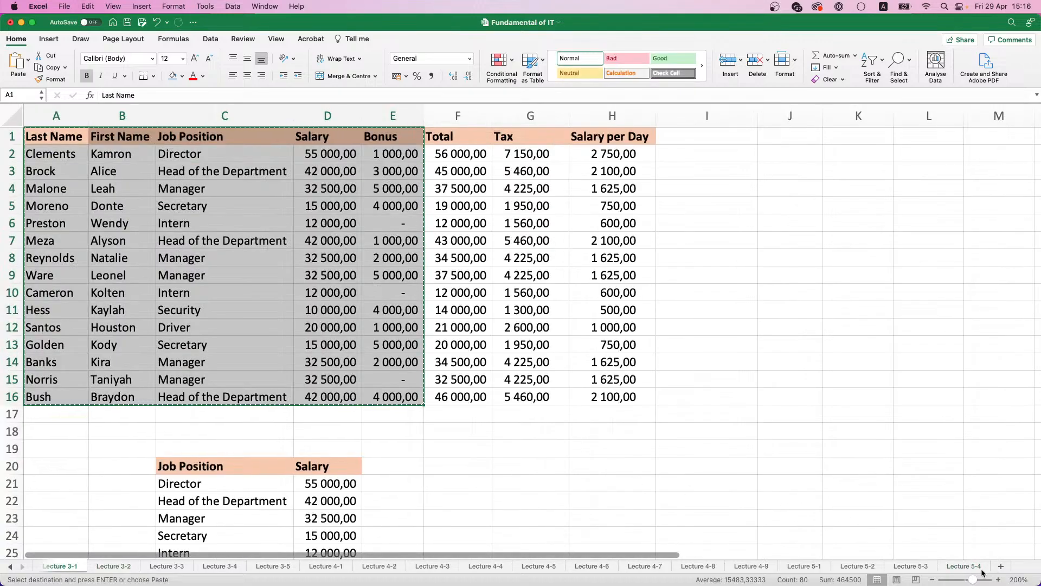
{"action": "left_click", "coordinate": [974, 567]}
{"action": "key", "text": "super+v"}
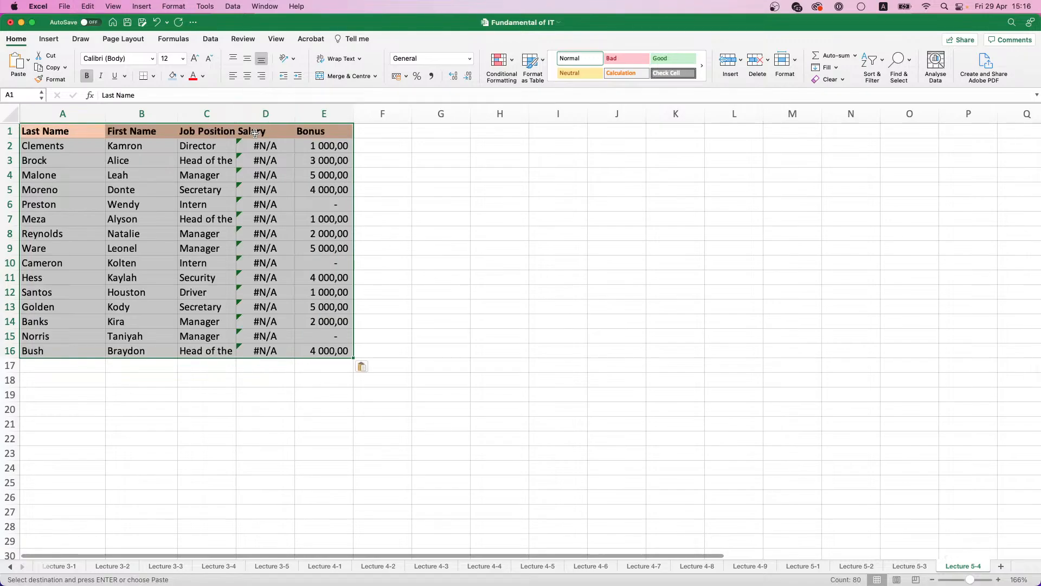
{"action": "left_click", "coordinate": [275, 131]}
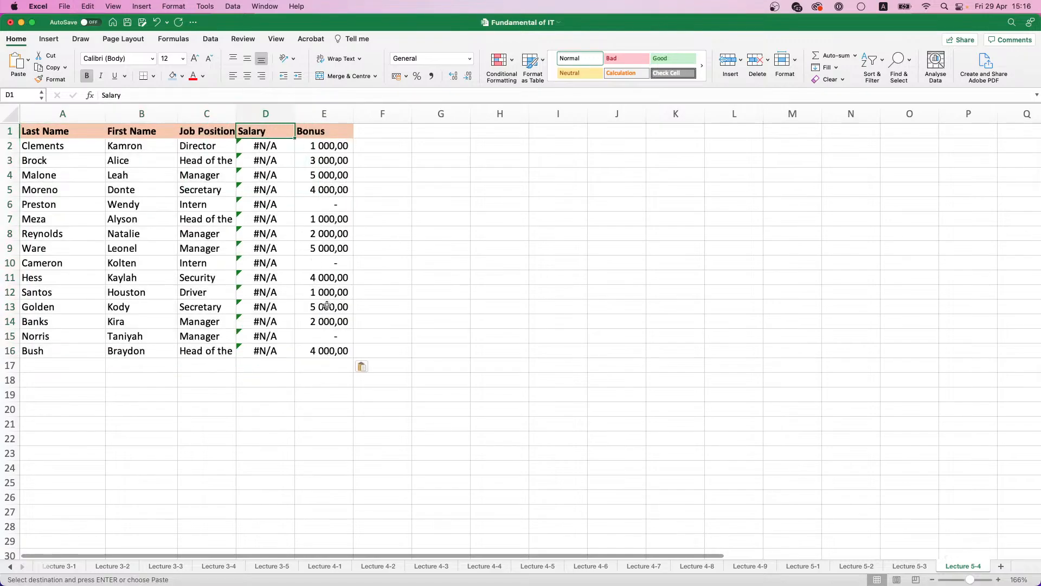
{"action": "left_click", "coordinate": [363, 366]}
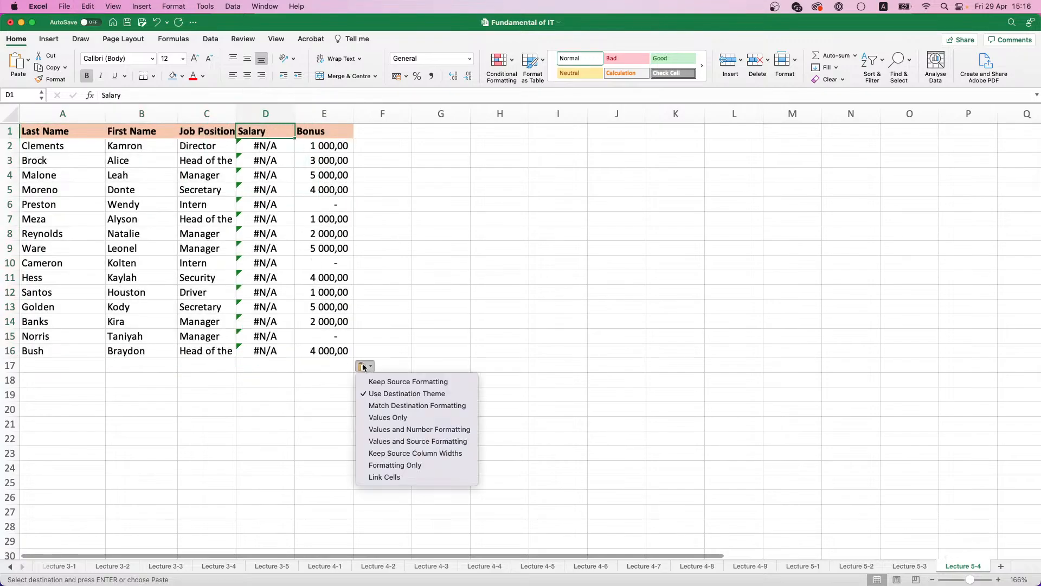
{"action": "left_click", "coordinate": [383, 417]}
Step: Replace the headings in D1 and E1 with Hours worked and Base Salary
{"action": "left_click", "coordinate": [286, 125]}
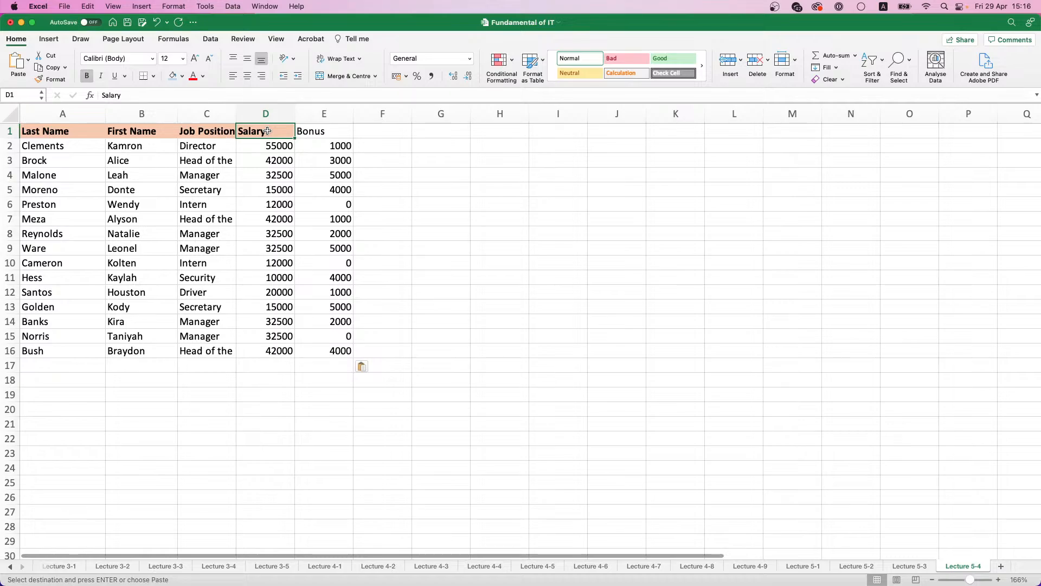
{"action": "type", "text": "Ho"}
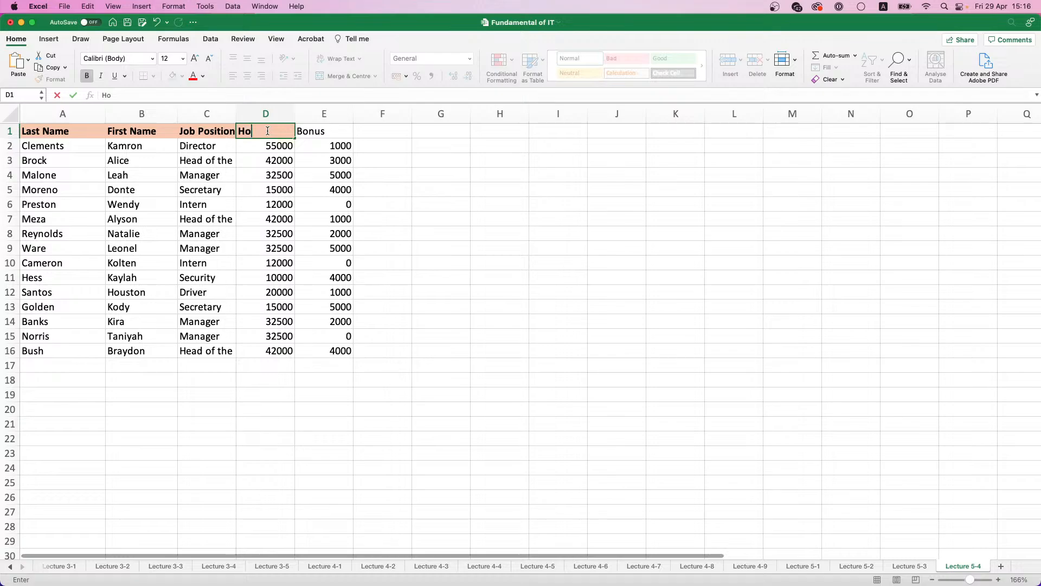
{"action": "type", "text": "urs worked"}
{"action": "key", "text": "Tab"}
{"action": "type", "text": "B"}
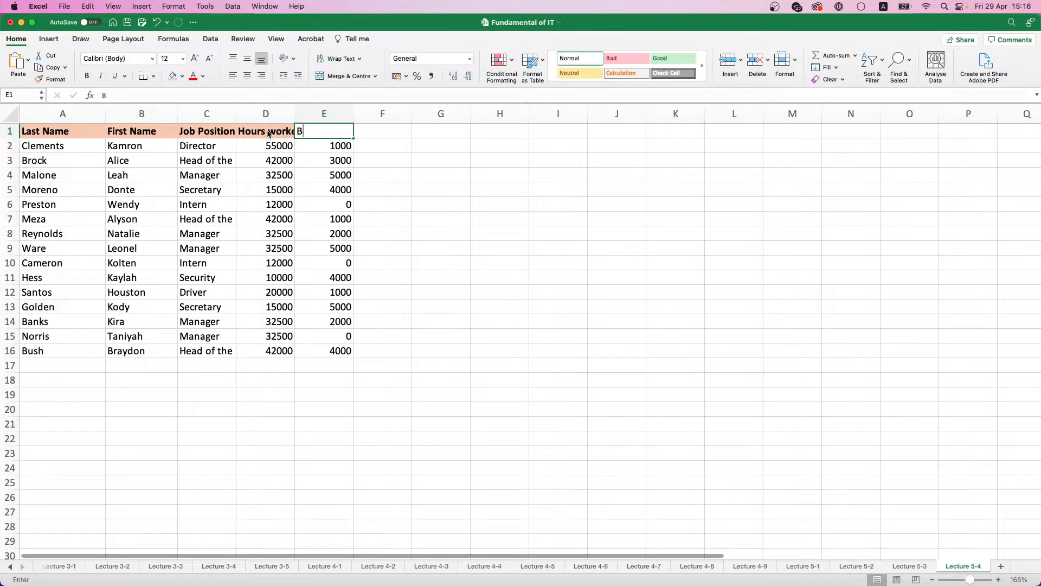
{"action": "type", "text": "ase Salary"}
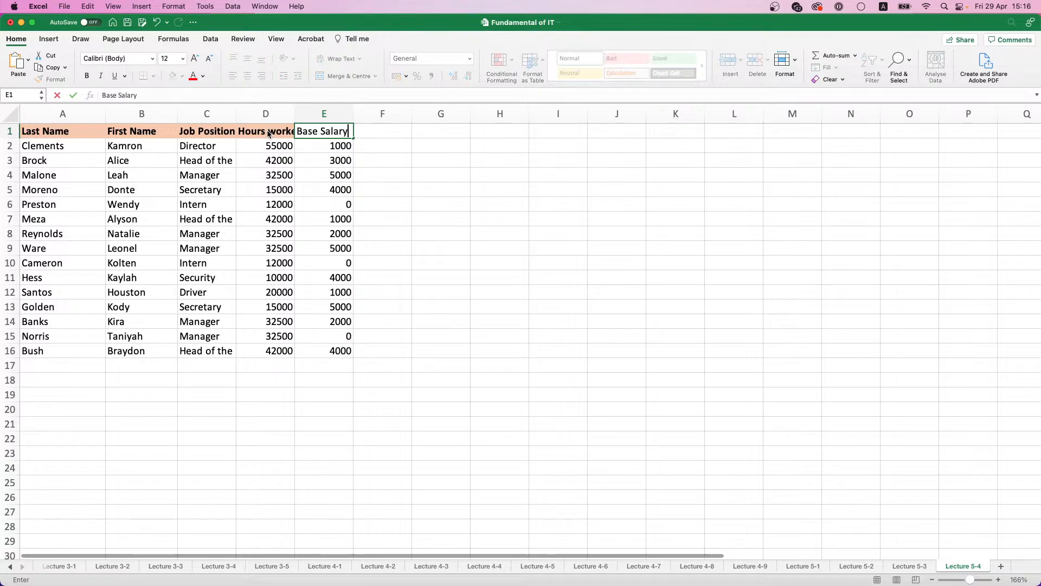
{"action": "key", "text": "Return"}
Step: Format the header row A1:E1 with bold Base Salary text and a light blue fill, and widen column D to fit its heading
{"action": "left_click", "coordinate": [309, 125]}
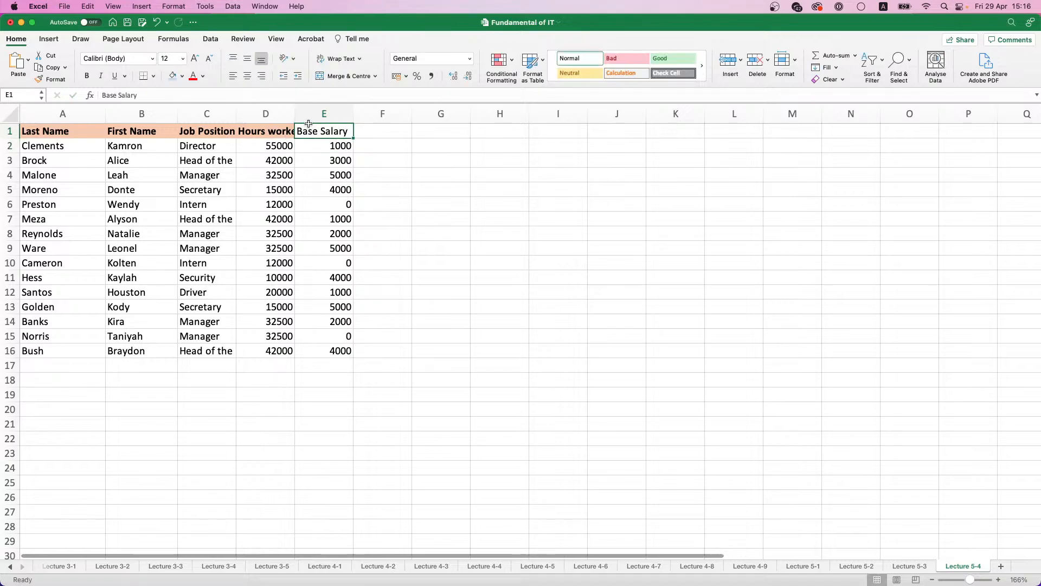
{"action": "key", "text": "super+b"}
{"action": "left_click_drag", "start_coordinate": [326, 130], "coordinate": [81, 131]}
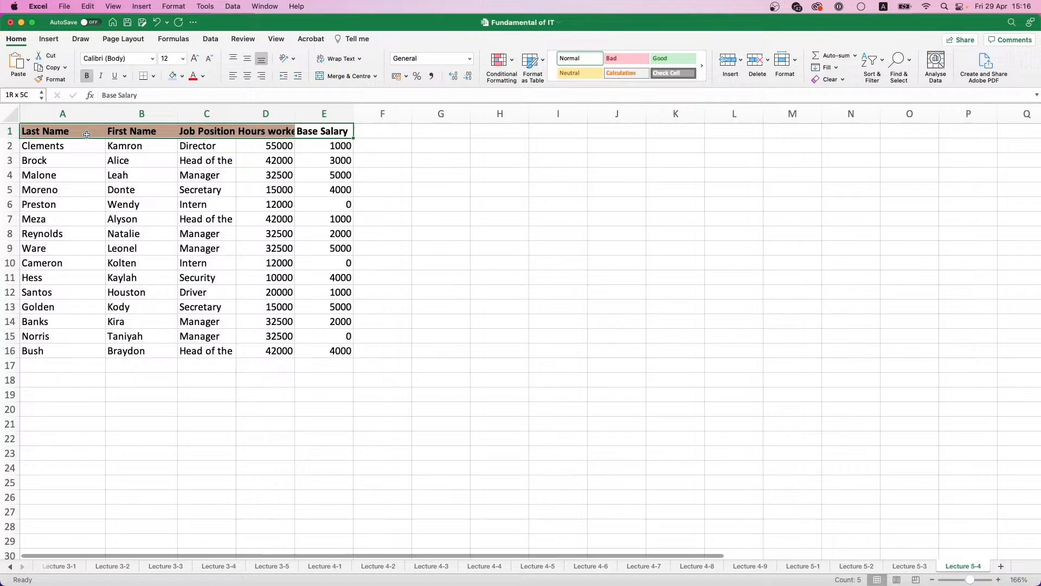
{"action": "left_click", "coordinate": [173, 75]}
{"action": "left_click_drag", "start_coordinate": [294, 114], "coordinate": [307, 113]}
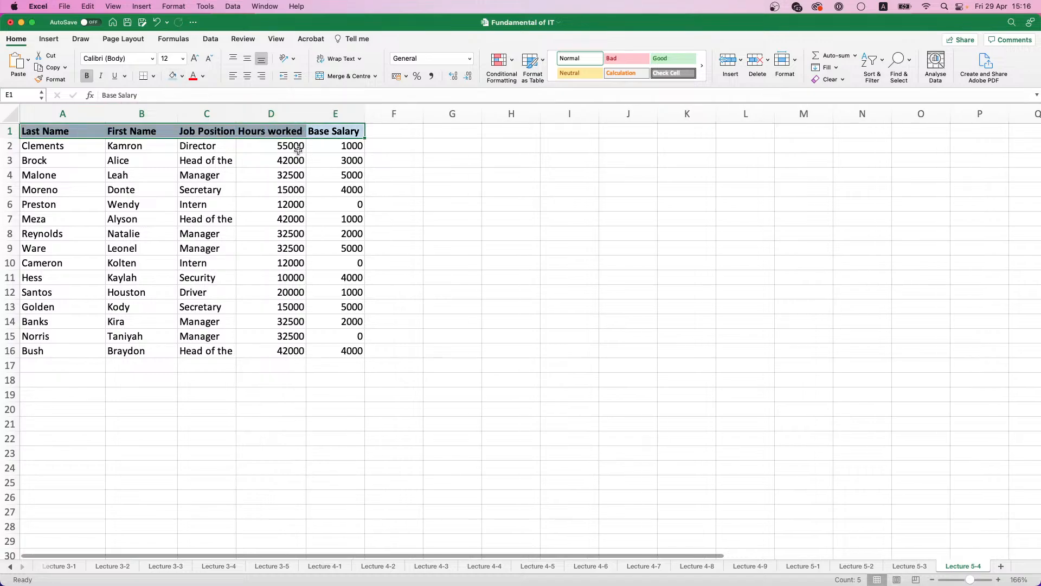
Step: Enter 1000 as the Director's base salary in E2
{"action": "left_click_drag", "start_coordinate": [299, 150], "coordinate": [290, 351]}
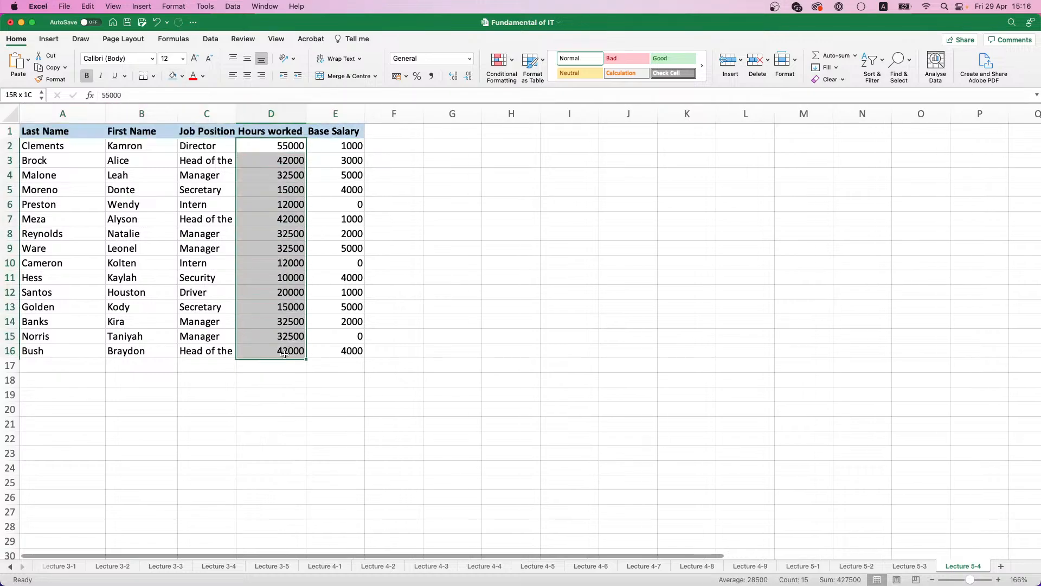
{"action": "left_click", "coordinate": [345, 146]}
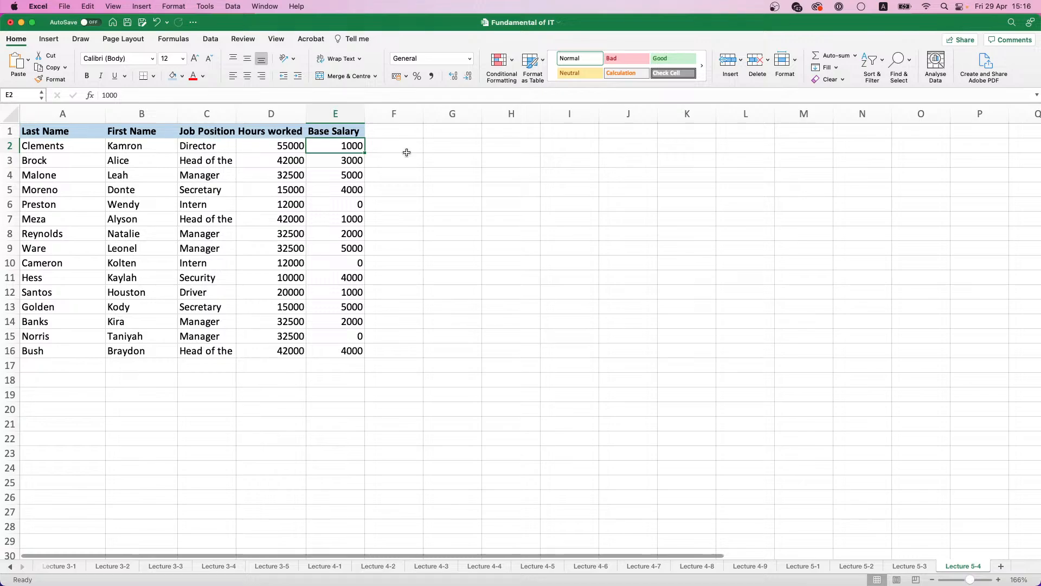
{"action": "type", "text": "200"}
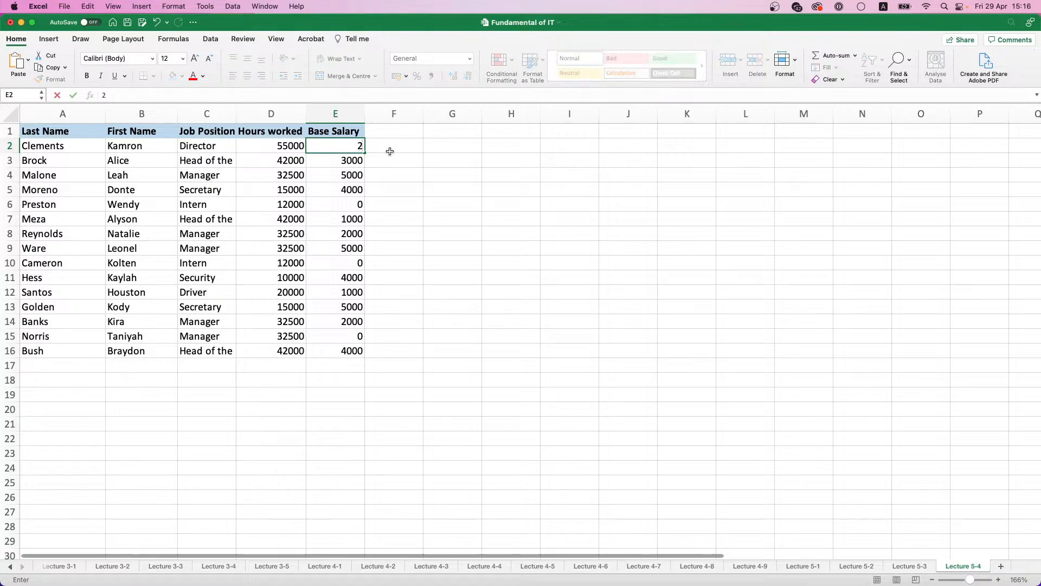
{"action": "key", "text": "BackSpace"}
{"action": "key", "text": "BackSpace"}
{"action": "key", "text": "BackSpace"}
{"action": "type", "text": "1000"}
{"action": "left_click", "coordinate": [345, 216]}
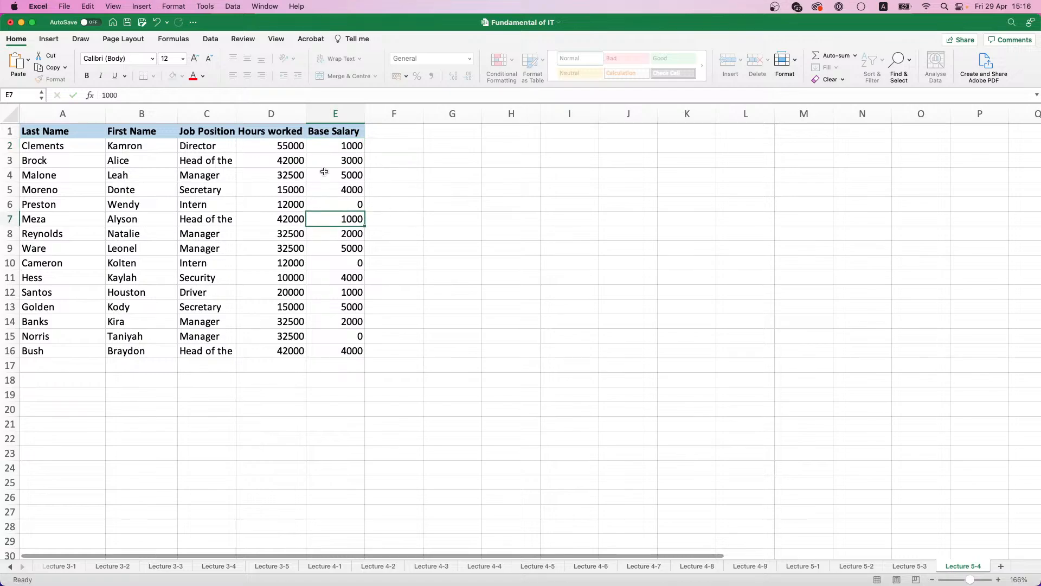
Step: Clear the Hours worked values in D2:D16 and widen column C to fit the job positions
{"action": "left_click_drag", "start_coordinate": [285, 145], "coordinate": [283, 351]}
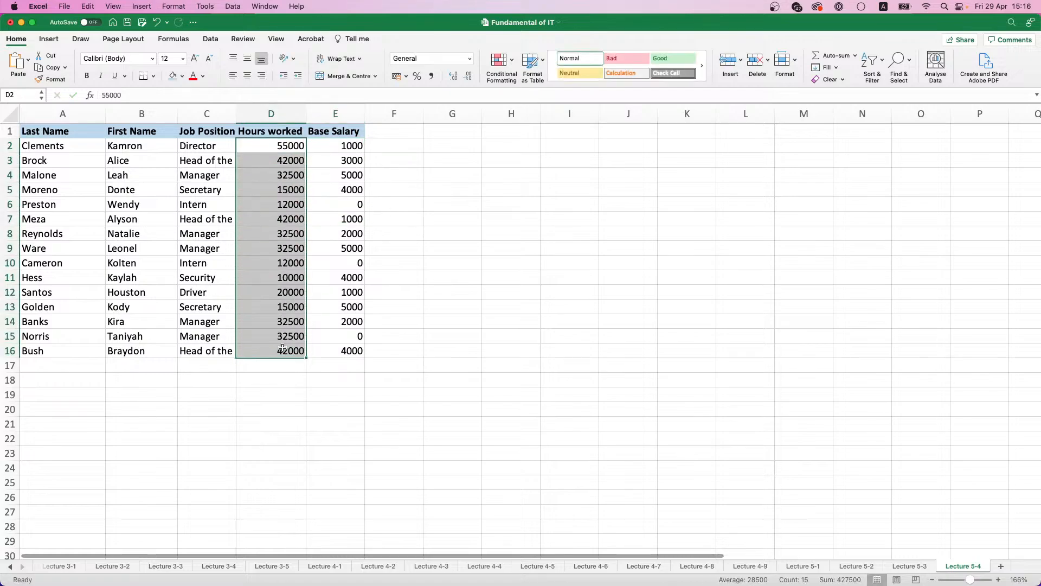
{"action": "key", "text": "Delete"}
{"action": "left_click_drag", "start_coordinate": [237, 113], "coordinate": [295, 113]}
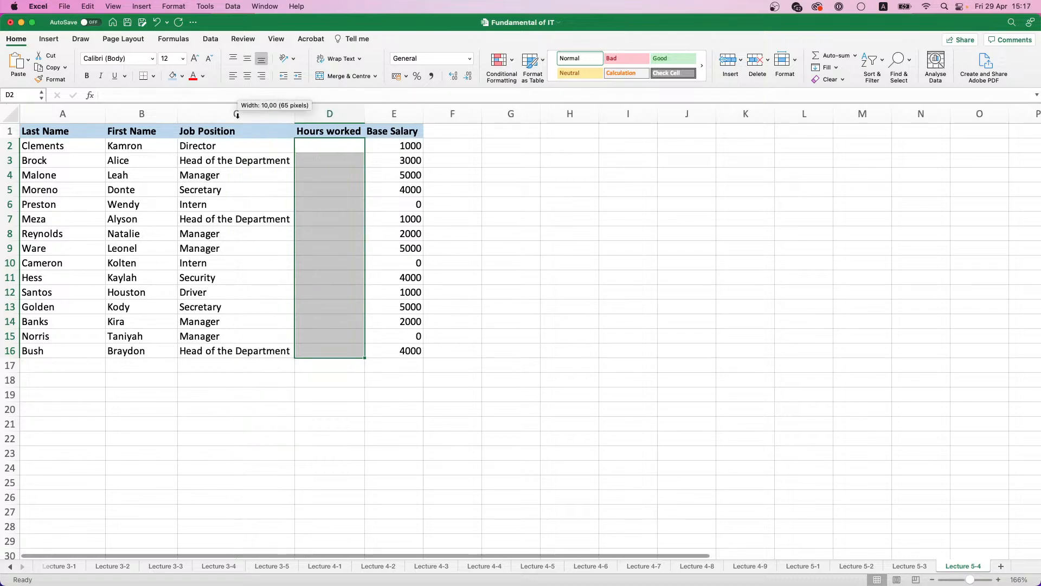
Step: Enter the base salaries 800 in E3, 500 in E4 and 200 in E5
{"action": "left_click", "coordinate": [404, 158]}
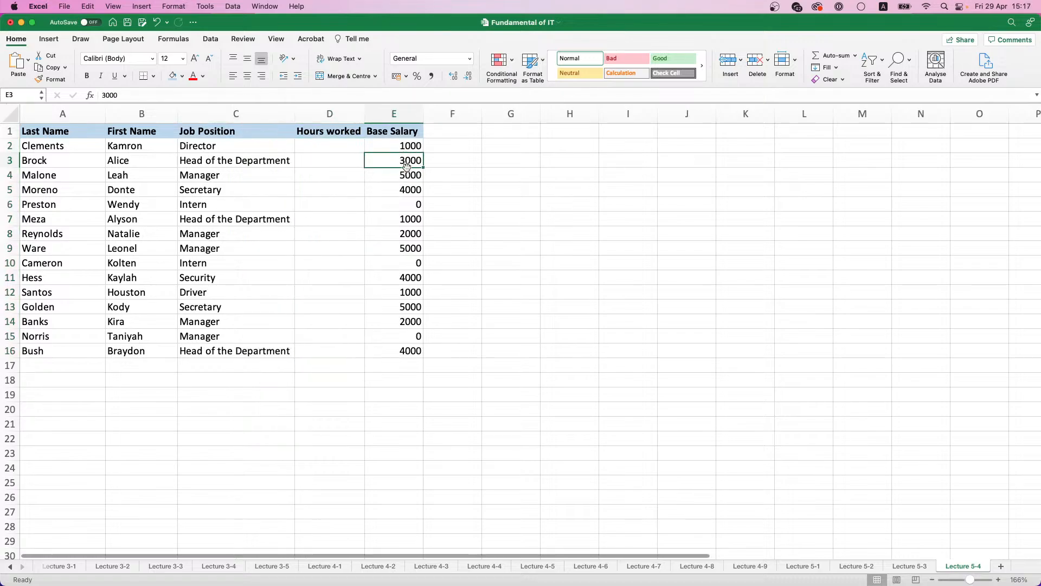
{"action": "type", "text": "800"}
{"action": "key", "text": "Return"}
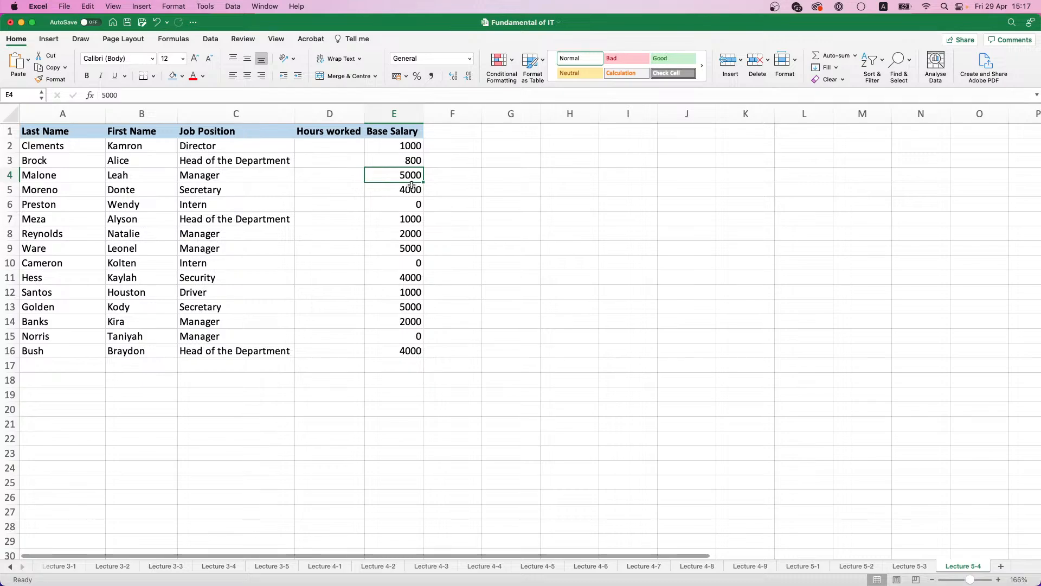
{"action": "type", "text": "500"}
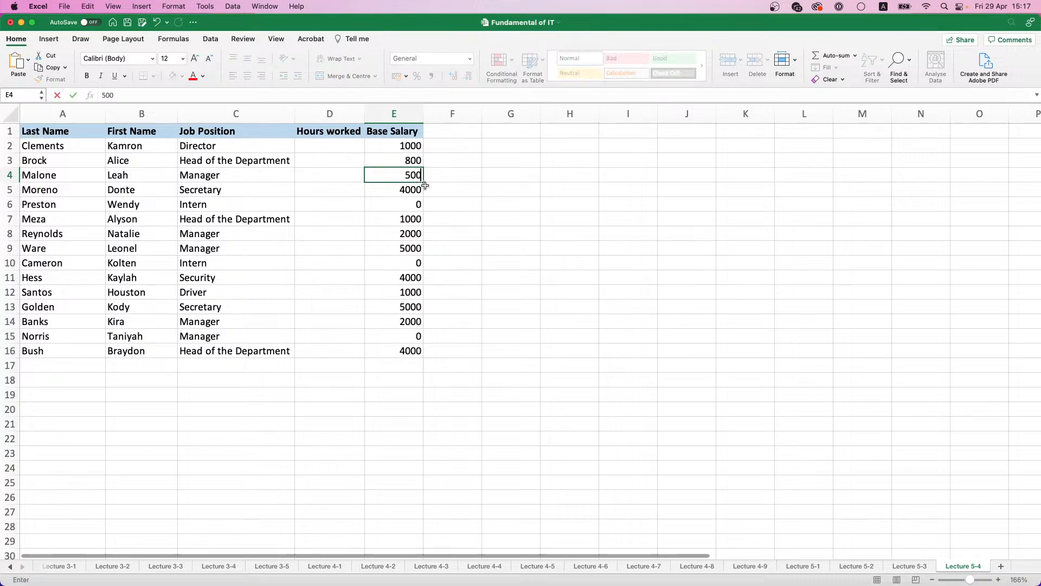
{"action": "key", "text": "Return"}
{"action": "type", "text": "200"}
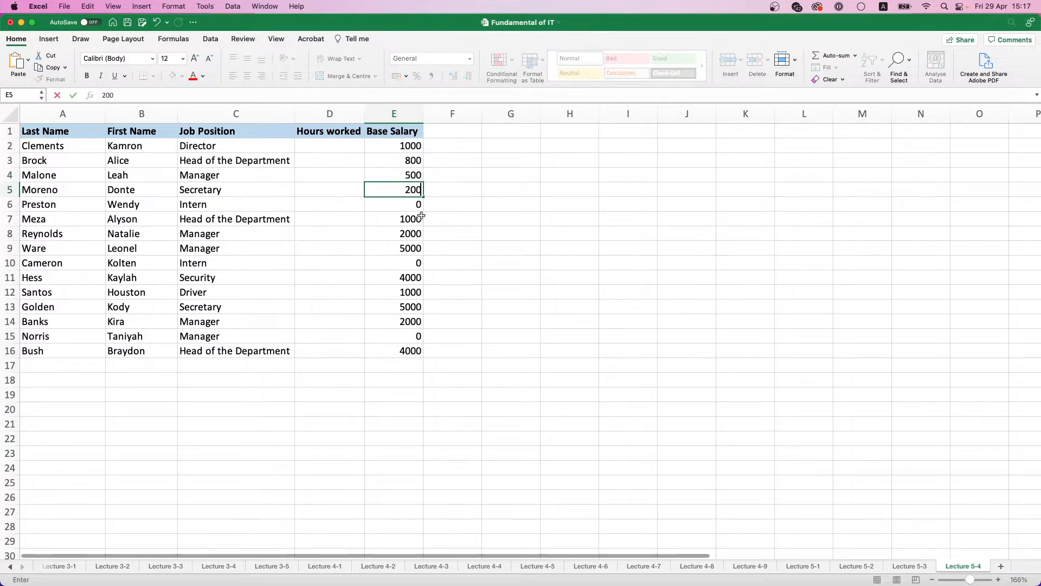
{"action": "left_click", "coordinate": [416, 218]}
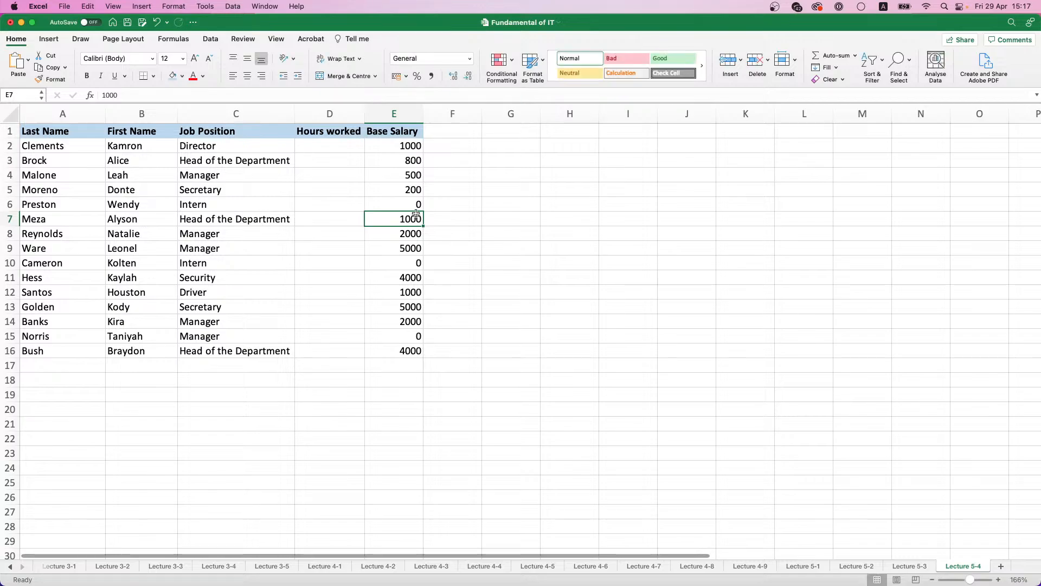
{"action": "left_click", "coordinate": [416, 162]}
{"action": "key", "text": "super+c"}
{"action": "left_click", "coordinate": [416, 222]}
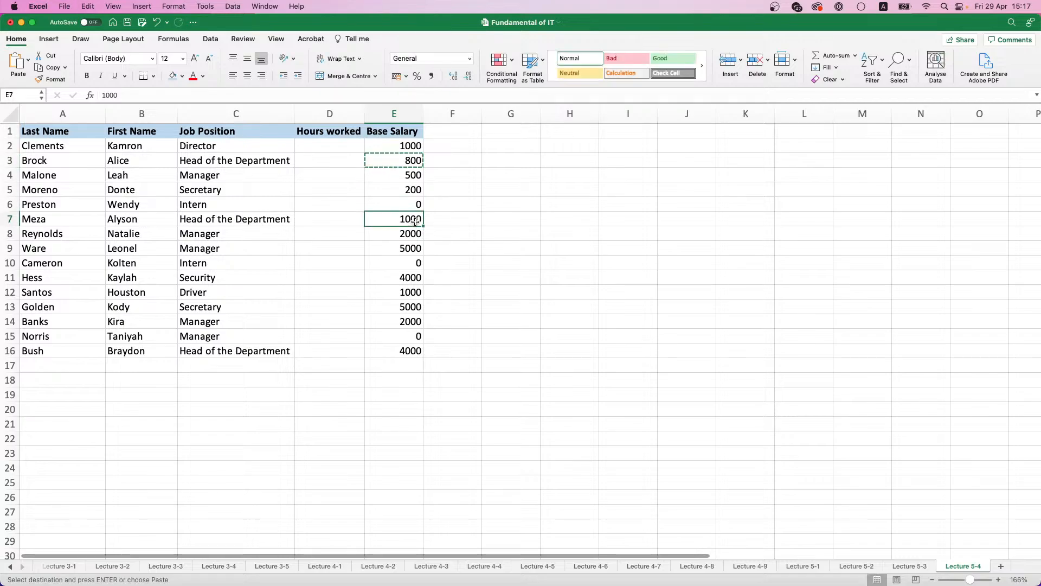
{"action": "key", "text": "super+c"}
{"action": "left_click", "coordinate": [407, 354]}
{"action": "key", "text": "super+c"}
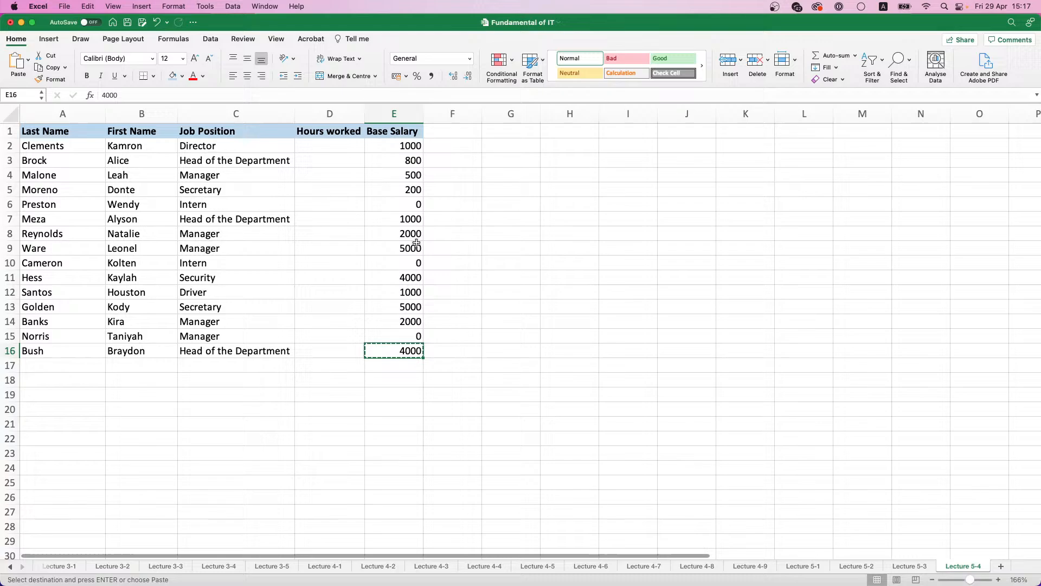
{"action": "left_click", "coordinate": [412, 176]}
Step: Copy the Head of the Department base salary from E3 to E7 and E16
{"action": "left_click", "coordinate": [408, 158]}
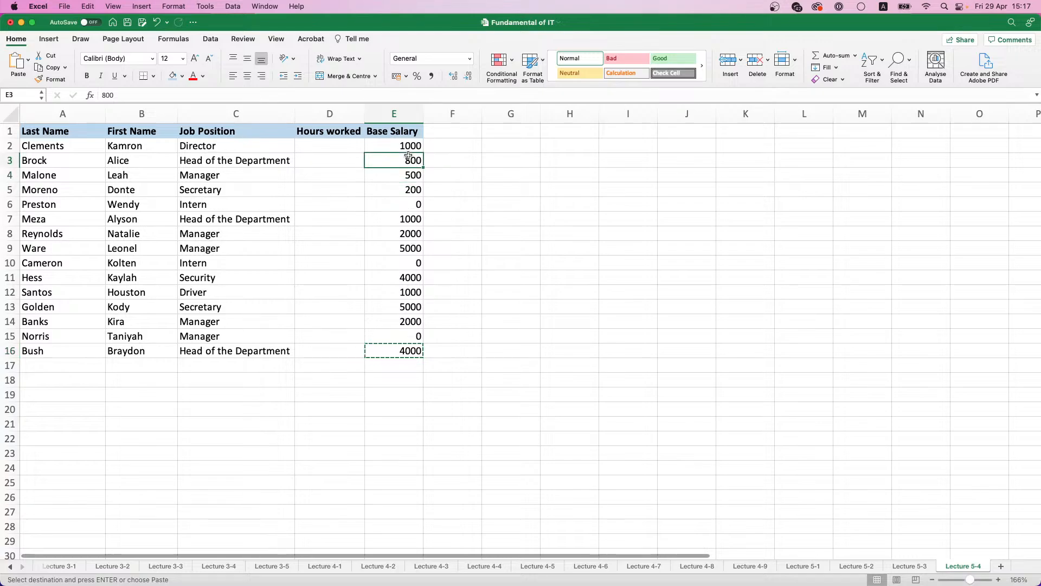
{"action": "key", "text": "super+c"}
{"action": "left_click", "coordinate": [412, 220]}
{"action": "key", "text": "super+v"}
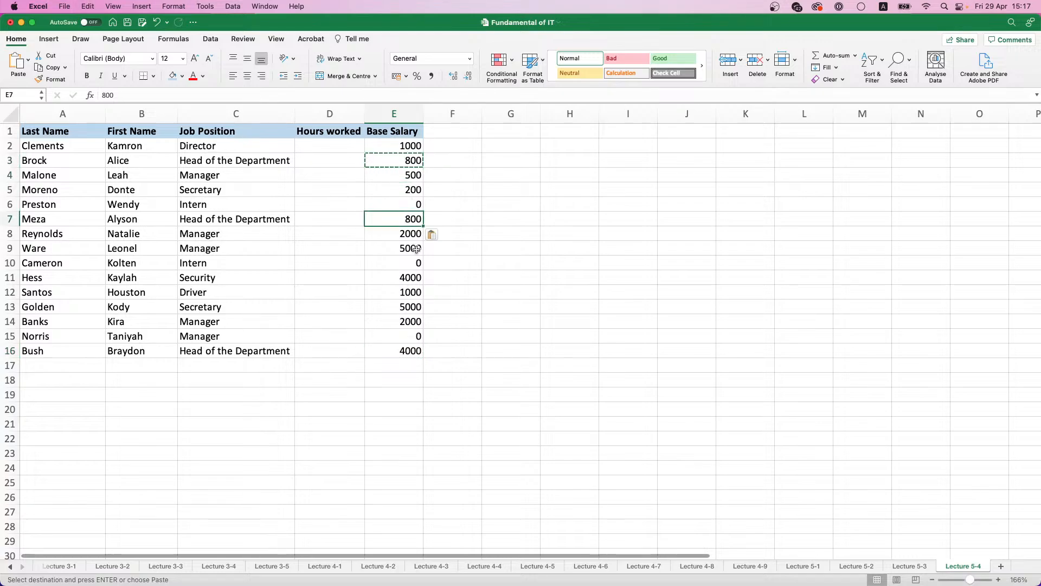
{"action": "left_click", "coordinate": [410, 357]}
{"action": "key", "text": "super+v"}
Step: Copy the Manager base salary from E4 to the other Manager rows in E8, E9, E14 and E15
{"action": "left_click", "coordinate": [414, 173]}
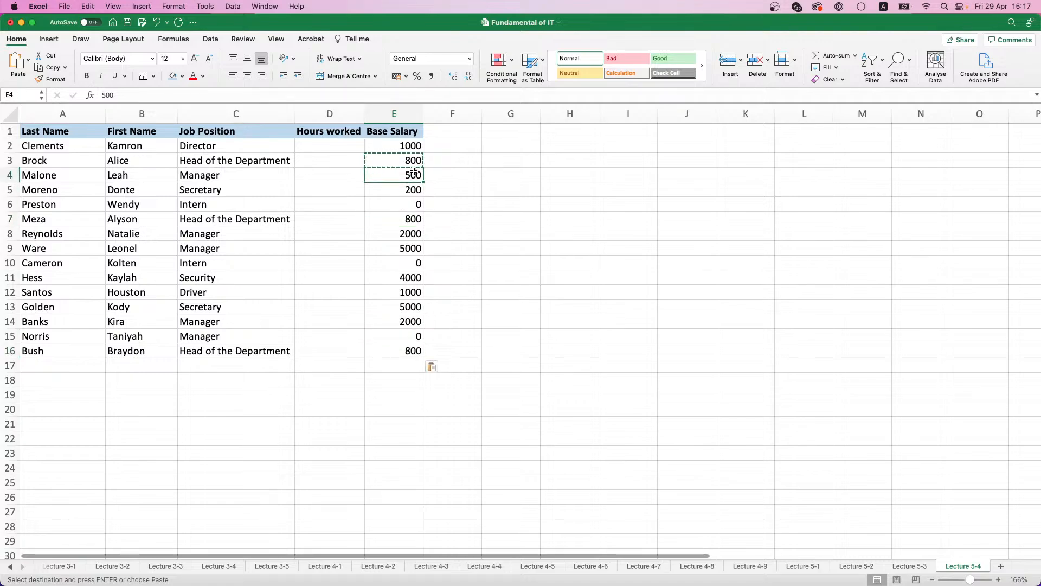
{"action": "key", "text": "super+c"}
{"action": "left_click", "coordinate": [411, 237]}
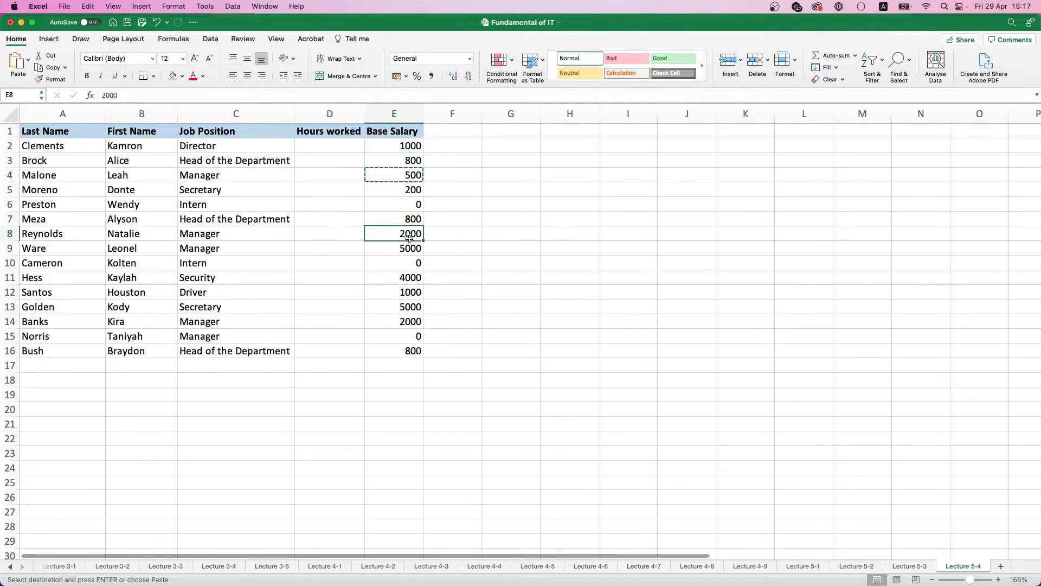
{"action": "key", "text": "super+v"}
{"action": "left_click", "coordinate": [412, 247]}
{"action": "key", "text": "super+v"}
{"action": "left_click", "coordinate": [411, 308]}
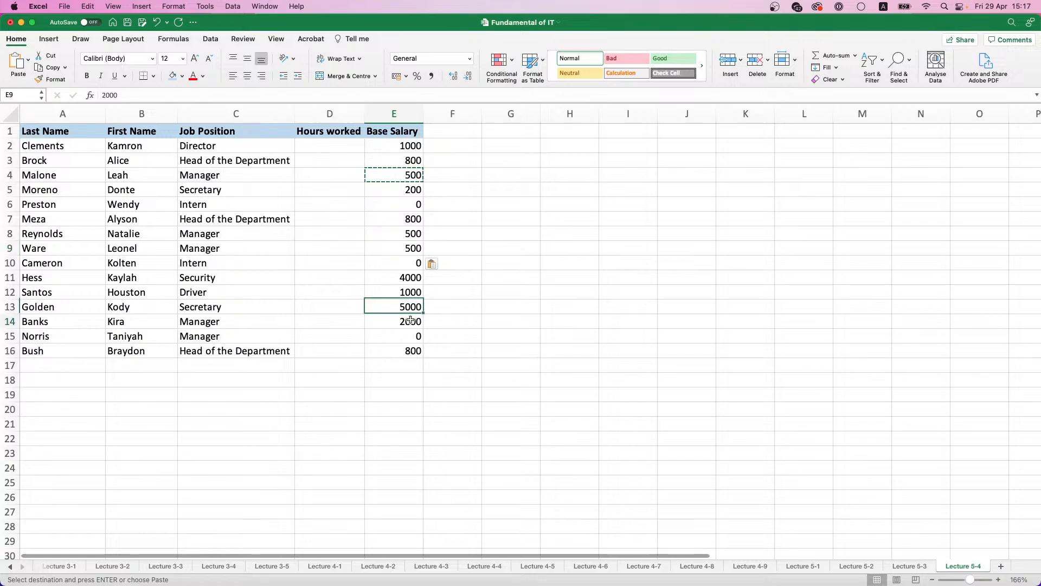
{"action": "left_click", "coordinate": [414, 322]}
{"action": "key", "text": "super+v"}
{"action": "left_click", "coordinate": [416, 334]}
{"action": "key", "text": "super+v"}
Step: Copy the Secretary base salary from E5 to the other Secretary row in E13
{"action": "left_click", "coordinate": [417, 189]}
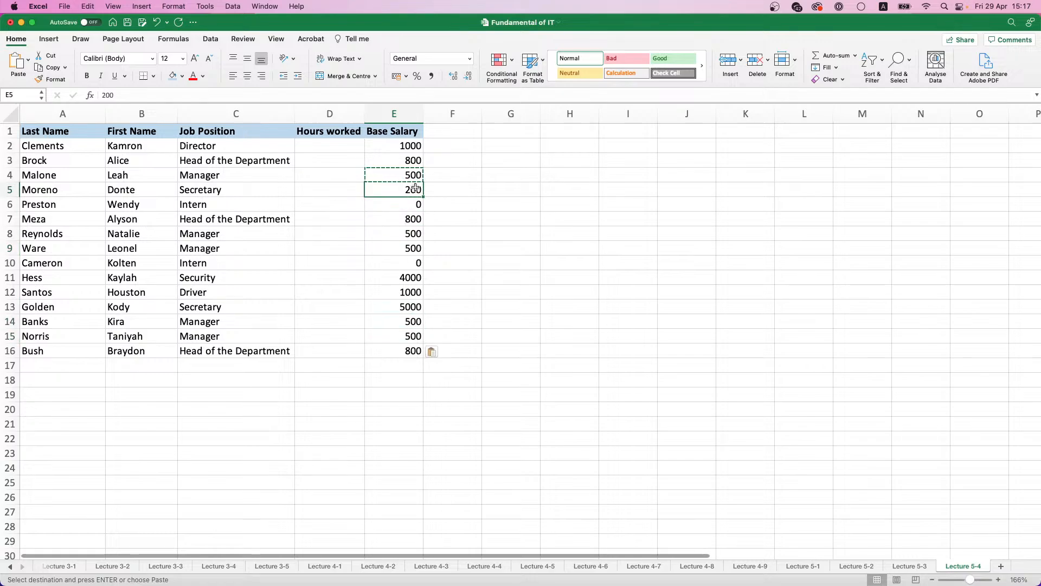
{"action": "key", "text": "super+c"}
{"action": "left_click", "coordinate": [411, 309]}
{"action": "key", "text": "super+v"}
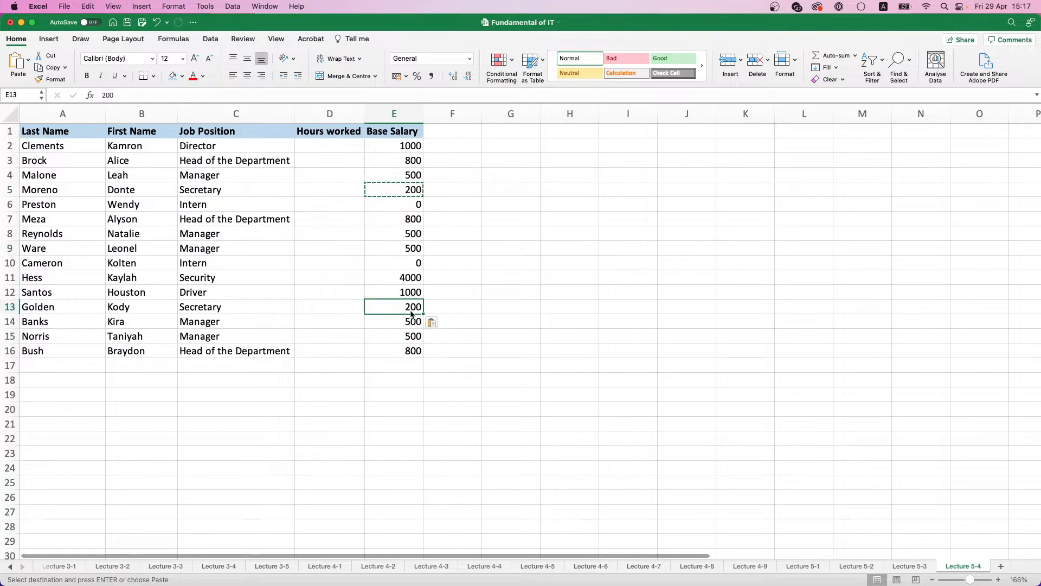
Step: Enter 100 as the Intern base salary in E6 and copy it to the other Intern row in E10
{"action": "left_click", "coordinate": [414, 265]}
{"action": "left_click", "coordinate": [414, 205]}
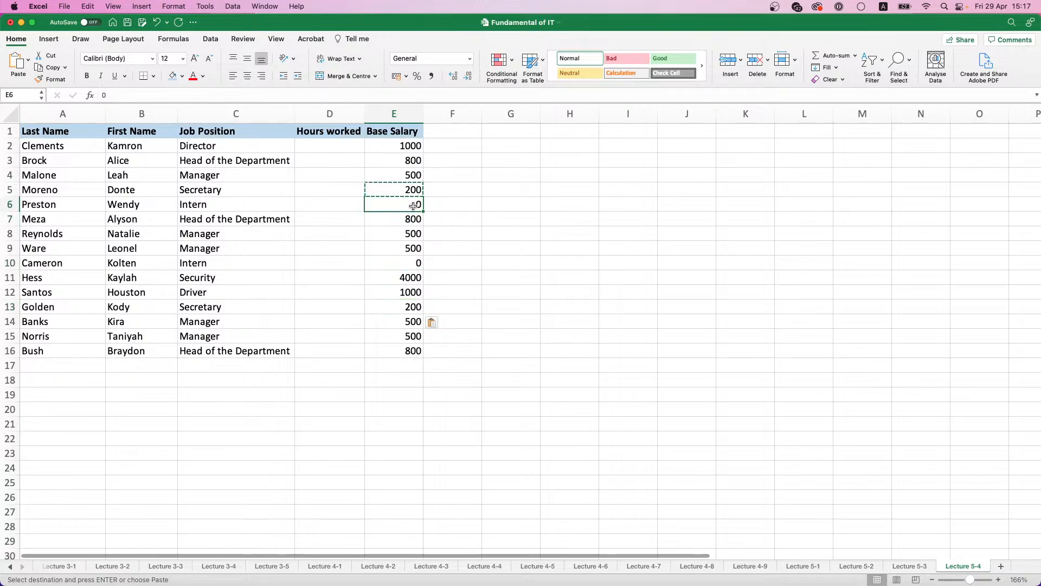
{"action": "type", "text": "100"}
{"action": "left_click", "coordinate": [366, 231]}
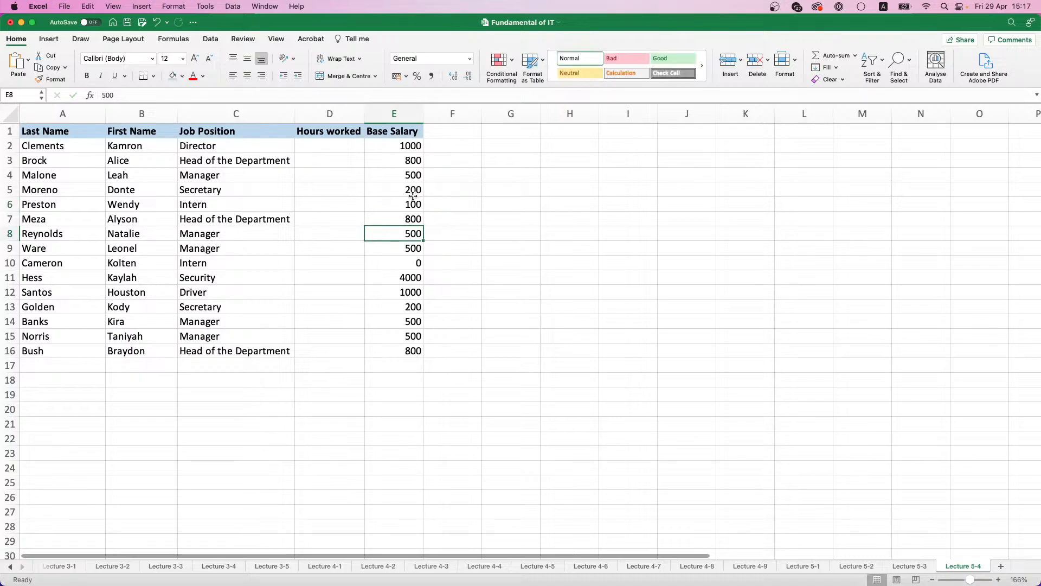
{"action": "left_click", "coordinate": [413, 193]}
{"action": "left_click", "coordinate": [414, 207]}
{"action": "key", "text": "cmd+c"}
{"action": "left_click", "coordinate": [412, 264]}
{"action": "key", "text": "cmd+v"}
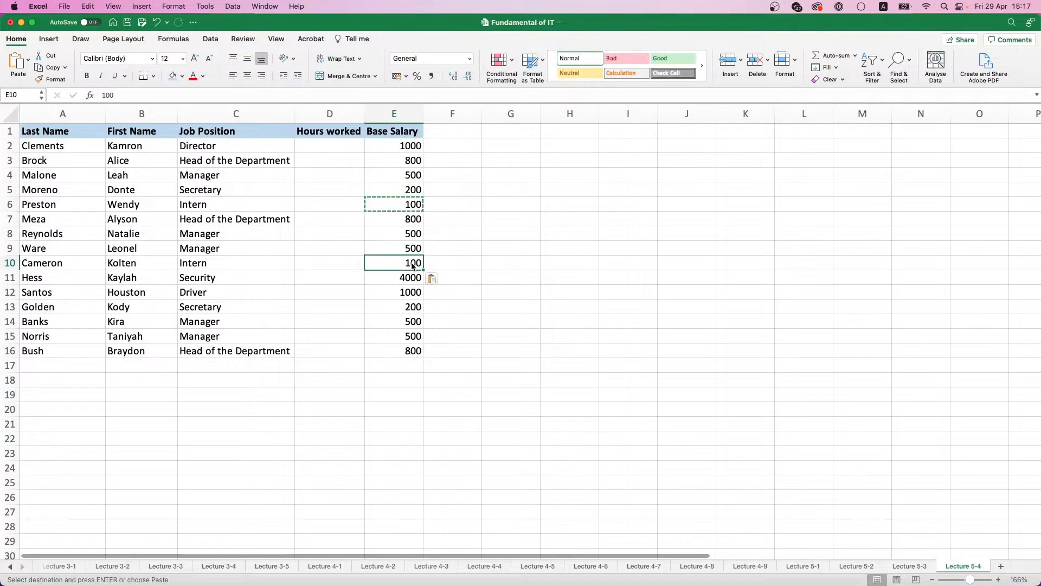
Step: Enter the base salaries 250 for Security in E11 and 300 for the Driver in E12
{"action": "left_click", "coordinate": [411, 249]}
{"action": "left_click", "coordinate": [414, 235]}
{"action": "left_click", "coordinate": [414, 220]}
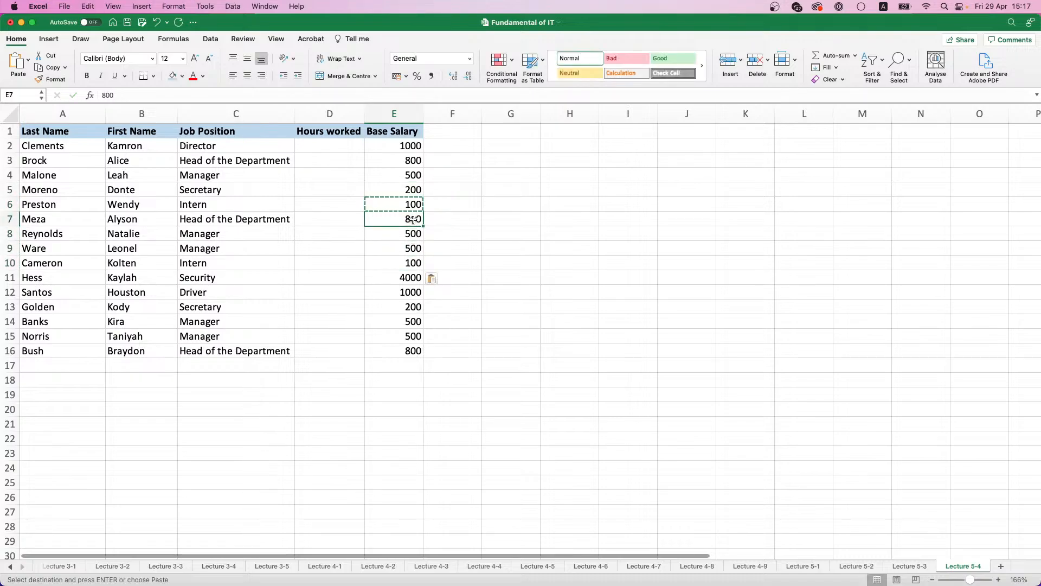
{"action": "left_click", "coordinate": [412, 279]}
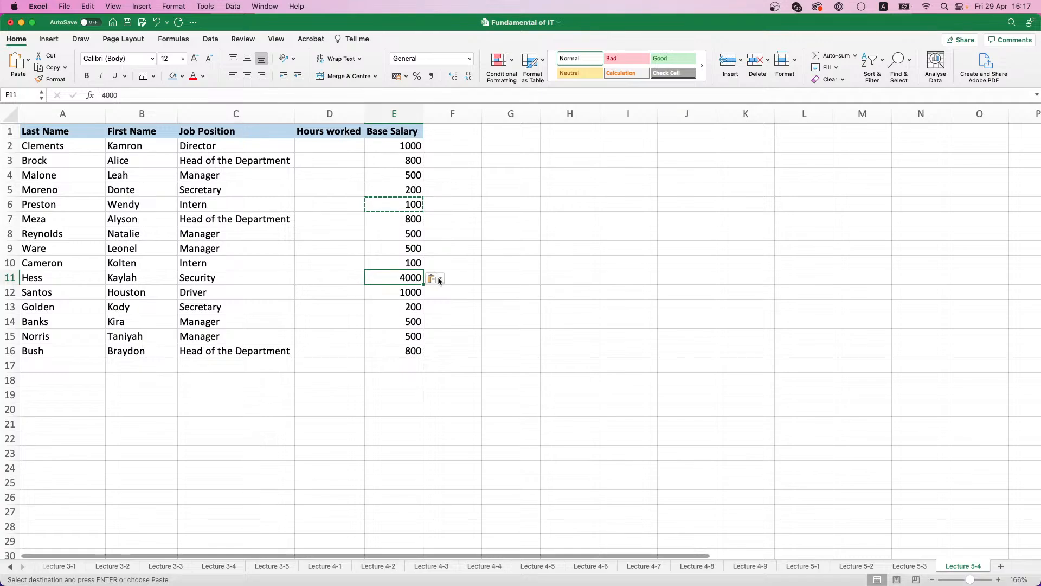
{"action": "type", "text": "250"}
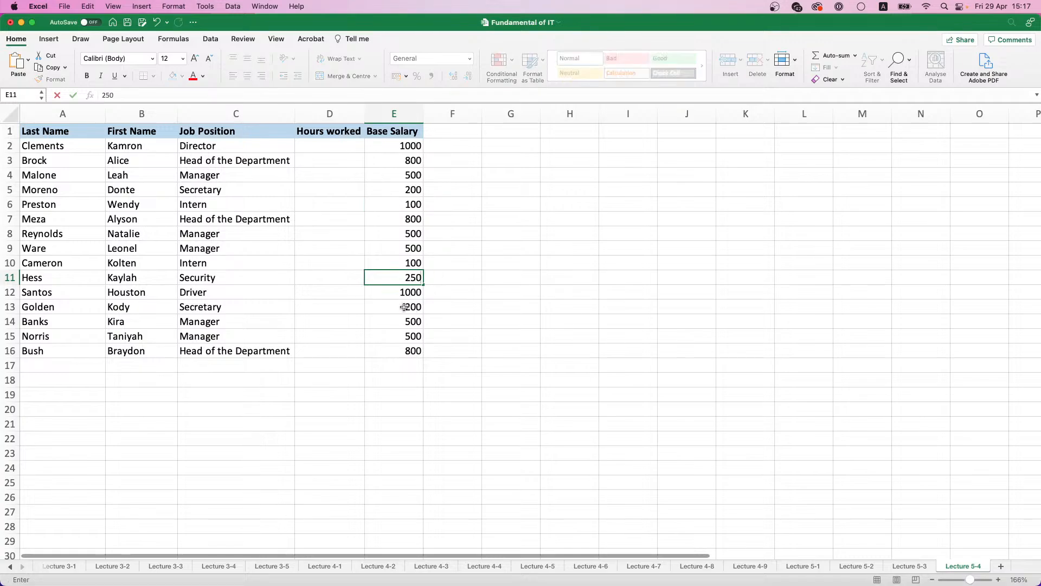
{"action": "left_click", "coordinate": [404, 307]}
{"action": "left_click", "coordinate": [406, 292]}
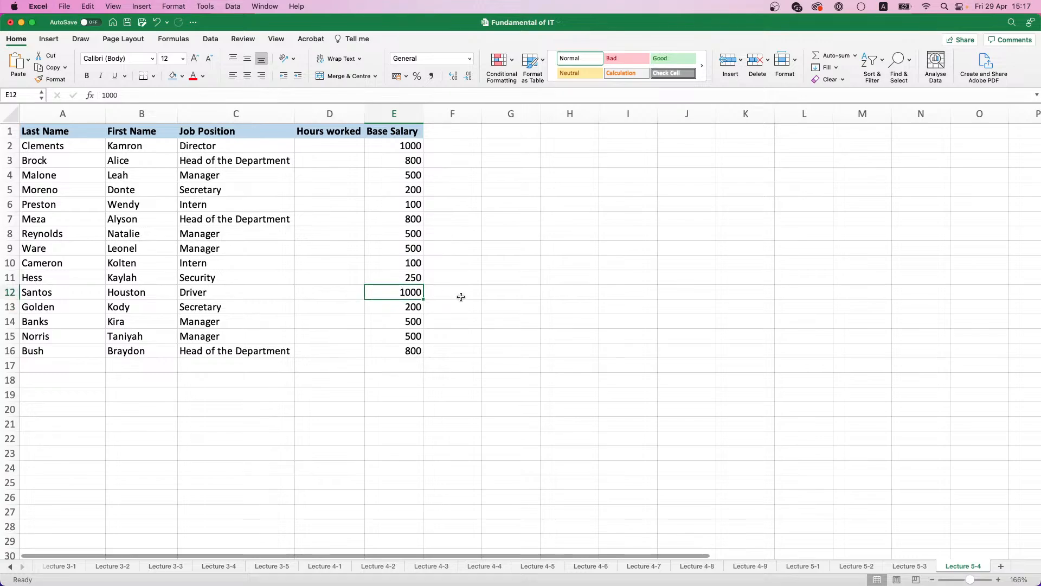
{"action": "type", "text": "300"}
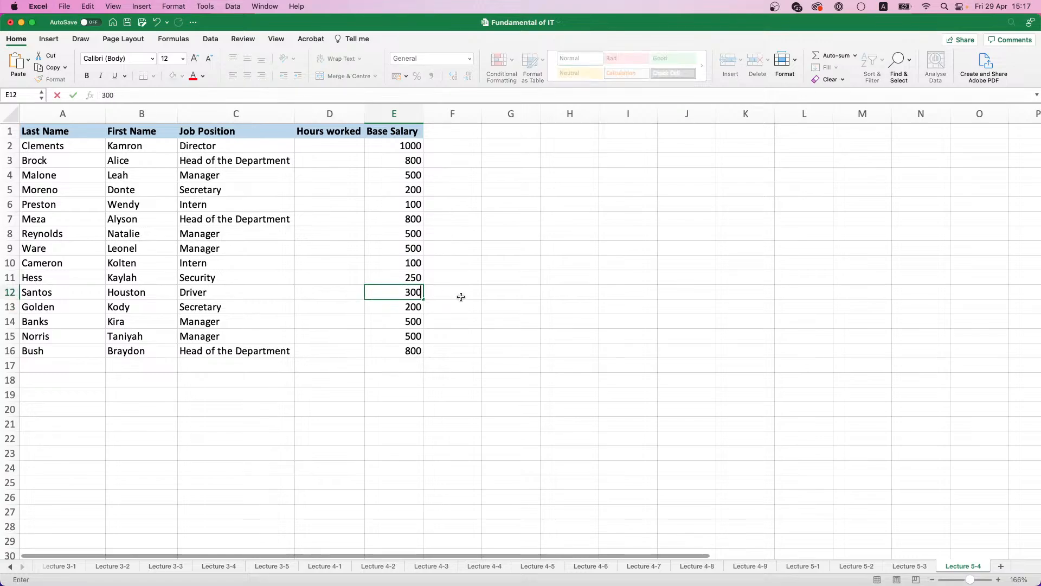
{"action": "left_click", "coordinate": [461, 297]}
Step: Write the formula =RANDBETWEEN(100;160) in D2 to generate random hours worked
{"action": "left_click", "coordinate": [335, 147]}
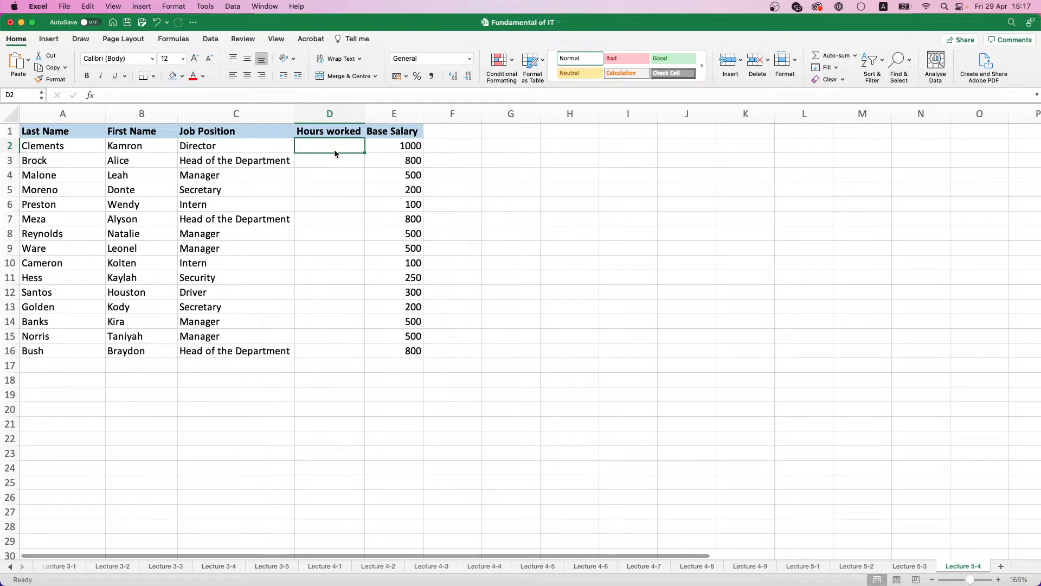
{"action": "type", "text": "=Ra"}
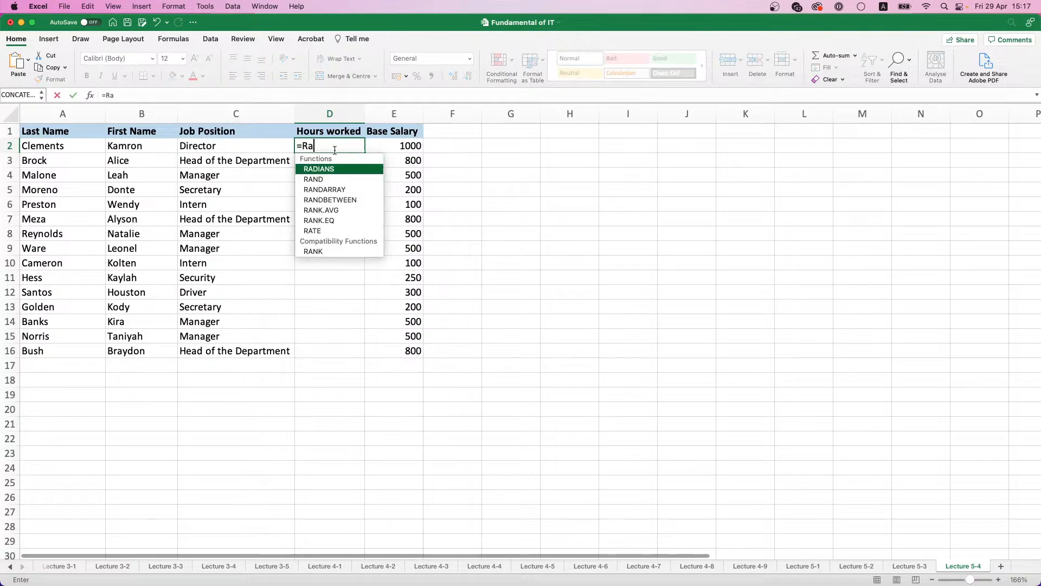
{"action": "left_click", "coordinate": [350, 203]}
{"action": "type", "text": "100"}
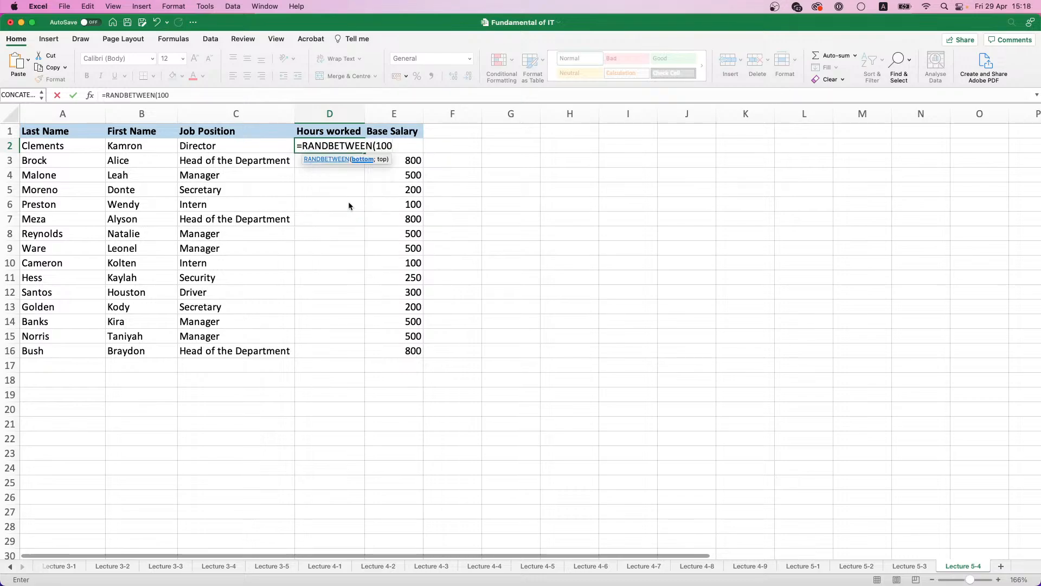
{"action": "type", "text": ";160"}
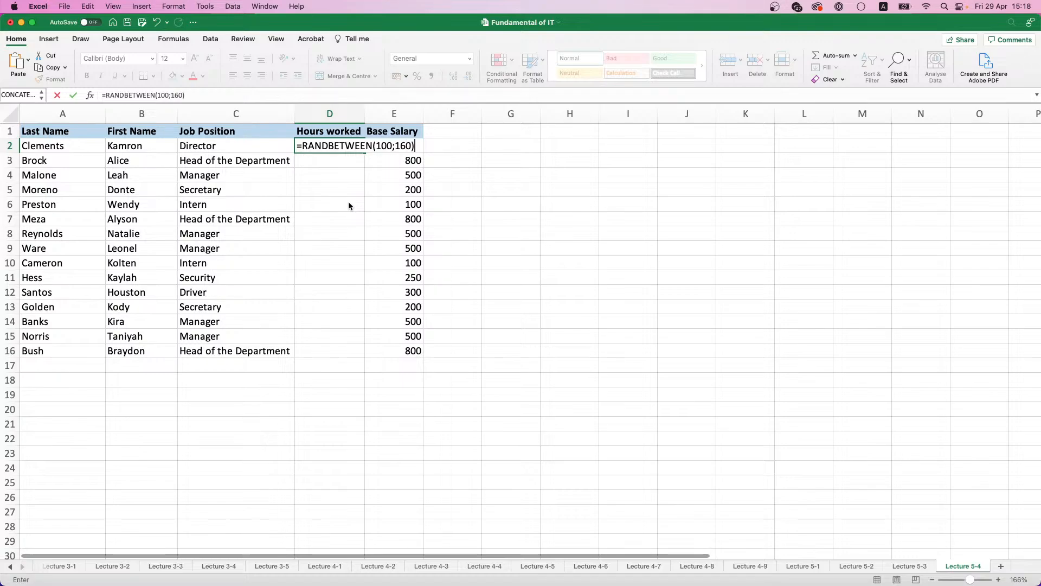
{"action": "type", "text": ")"}
Step: Change the lower bound of the RANDBETWEEN formula in D2 to 80 and commit it
{"action": "left_click", "coordinate": [382, 148]}
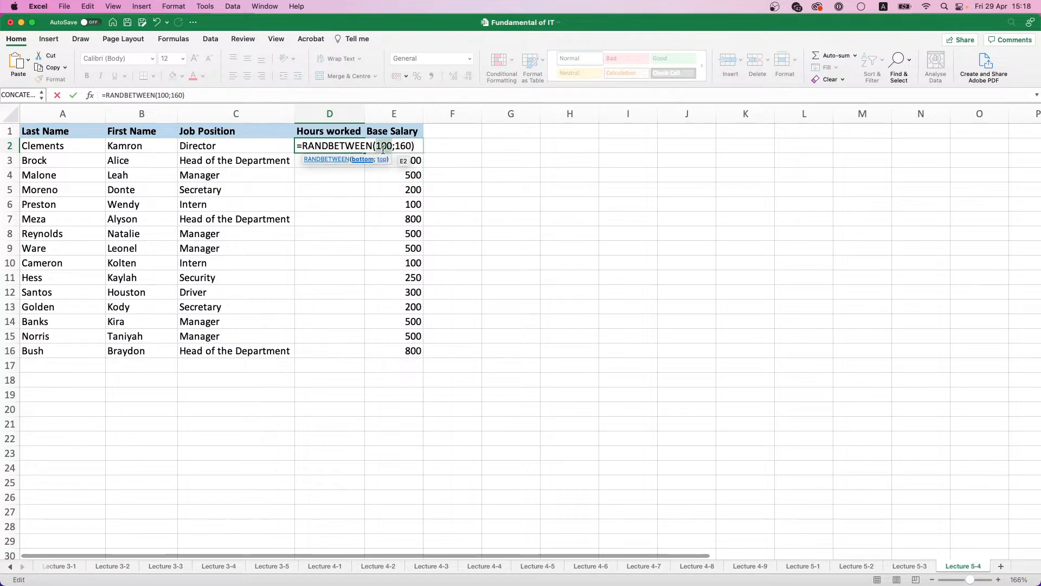
{"action": "type", "text": "50"}
{"action": "key", "text": "BackSpace"}
{"action": "key", "text": "BackSpace"}
{"action": "type", "text": "6"}
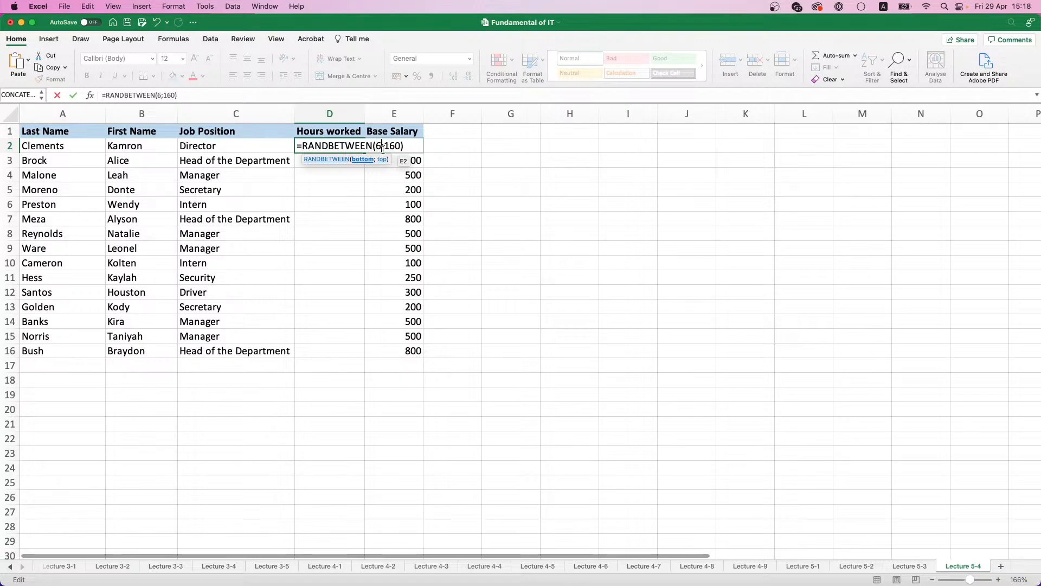
{"action": "type", "text": "0"}
{"action": "key", "text": "BackSpace"}
{"action": "key", "text": "BackSpace"}
{"action": "type", "text": "80"}
{"action": "key", "text": "Return"}
Step: Fill the D2 random hours formula down to D16 and paste the range over itself as values only
{"action": "left_click", "coordinate": [348, 144]}
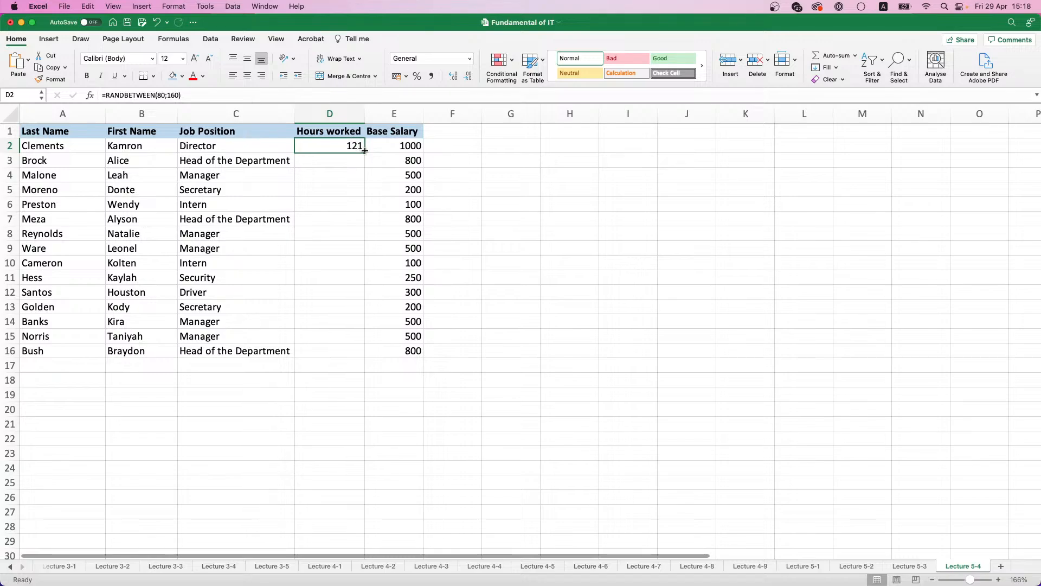
{"action": "double_click", "coordinate": [365, 152]}
{"action": "key", "text": "super+c"}
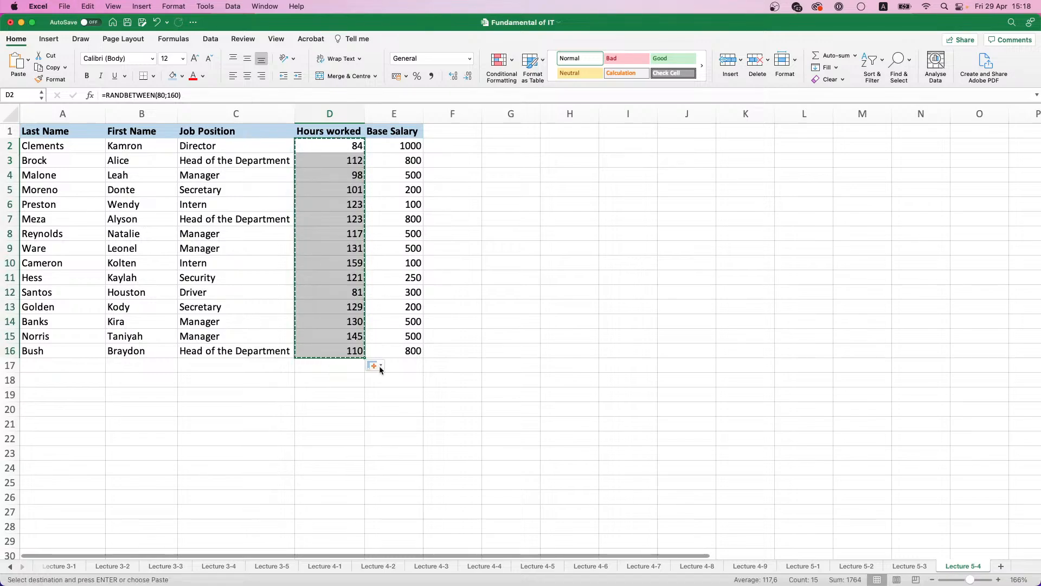
{"action": "left_click", "coordinate": [381, 370]}
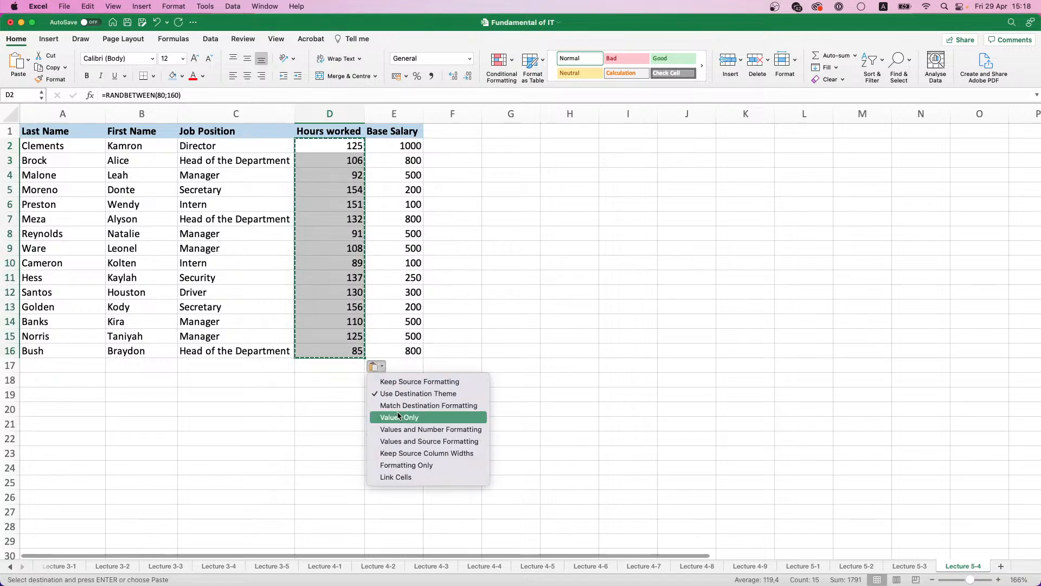
{"action": "left_click", "coordinate": [399, 417]}
{"action": "left_click", "coordinate": [430, 141]}
{"action": "left_click_drag", "start_coordinate": [455, 201], "coordinate": [453, 212]}
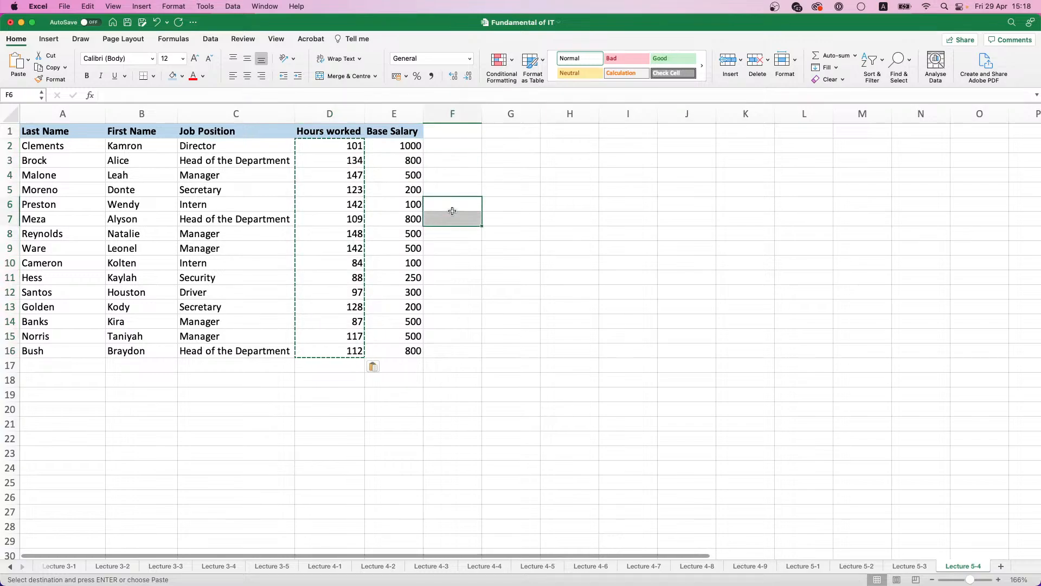
{"action": "key", "text": "Escape"}
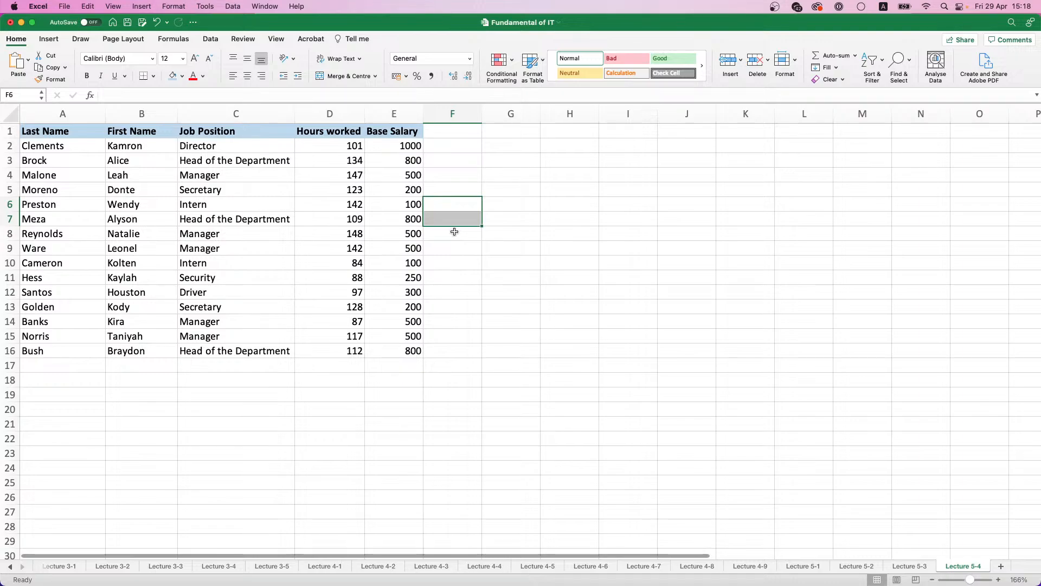
Step: Add the column header Total Salary in F1
{"action": "left_click", "coordinate": [446, 129]}
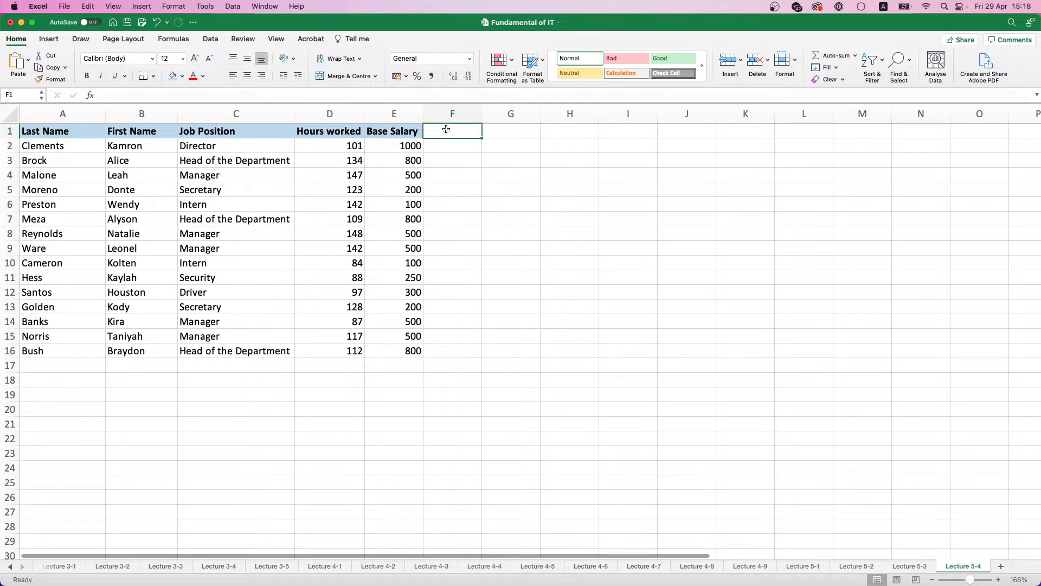
{"action": "type", "text": "T"}
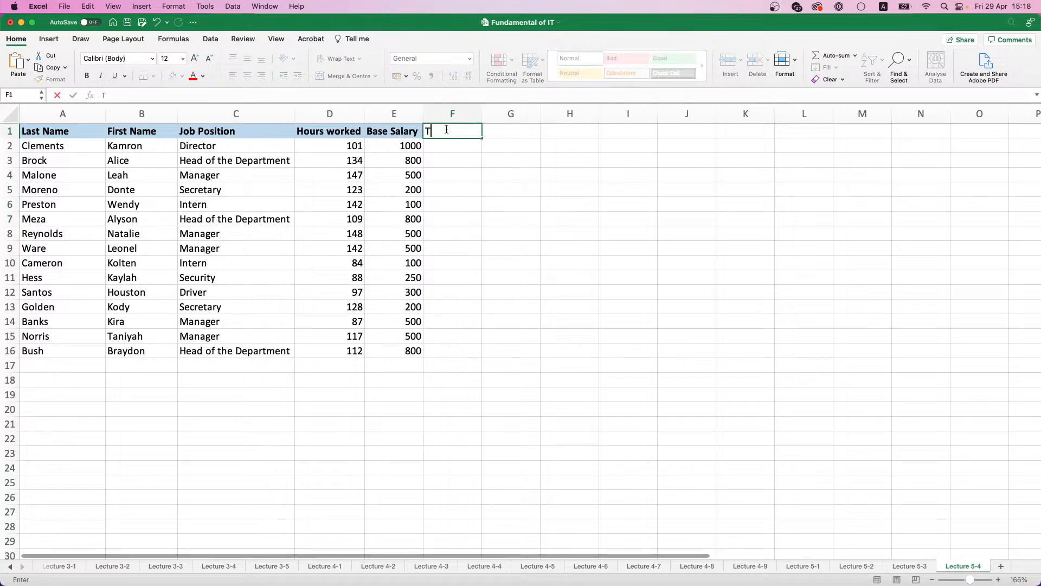
{"action": "type", "text": "otal Salary"}
{"action": "key", "text": "Return"}
Step: Calculate the total salary in F2 with =E2*D2 and fill the formula down to F16
{"action": "type", "text": "="}
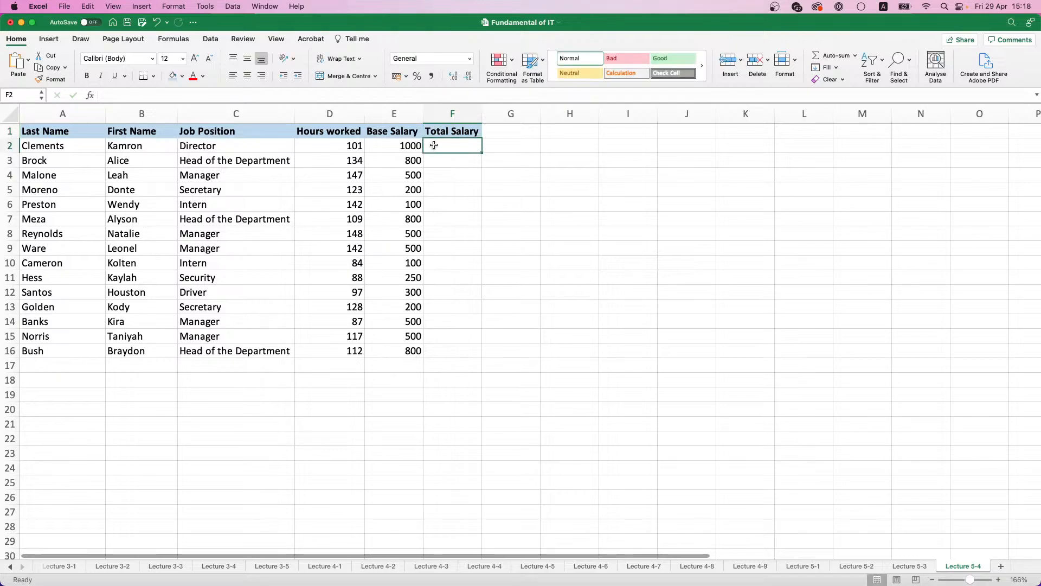
{"action": "left_click", "coordinate": [408, 145]}
{"action": "type", "text": "*"}
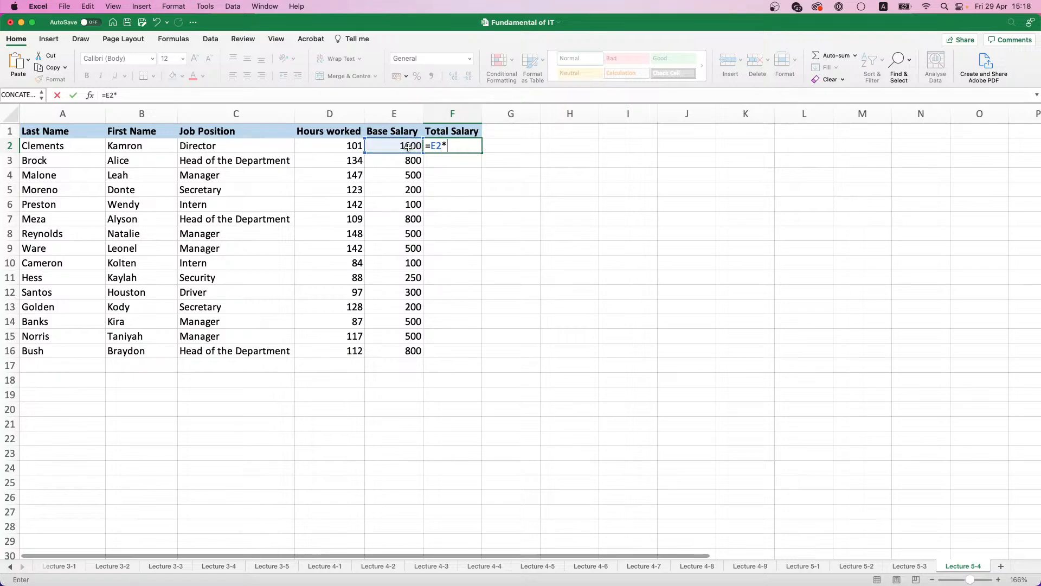
{"action": "left_click", "coordinate": [337, 145]}
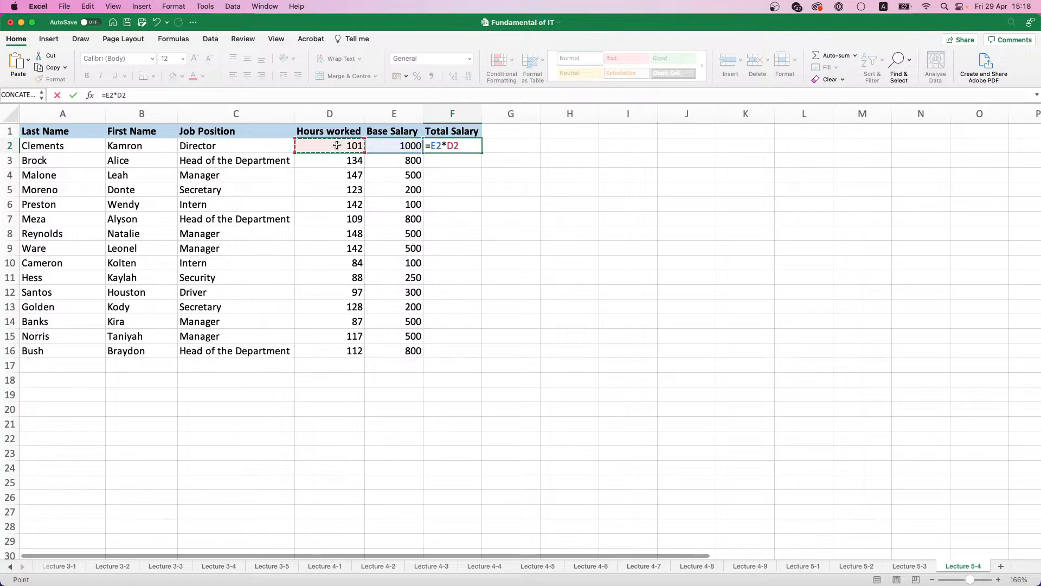
{"action": "key", "text": "Return"}
{"action": "left_click", "coordinate": [461, 147]}
{"action": "double_click", "coordinate": [481, 153]}
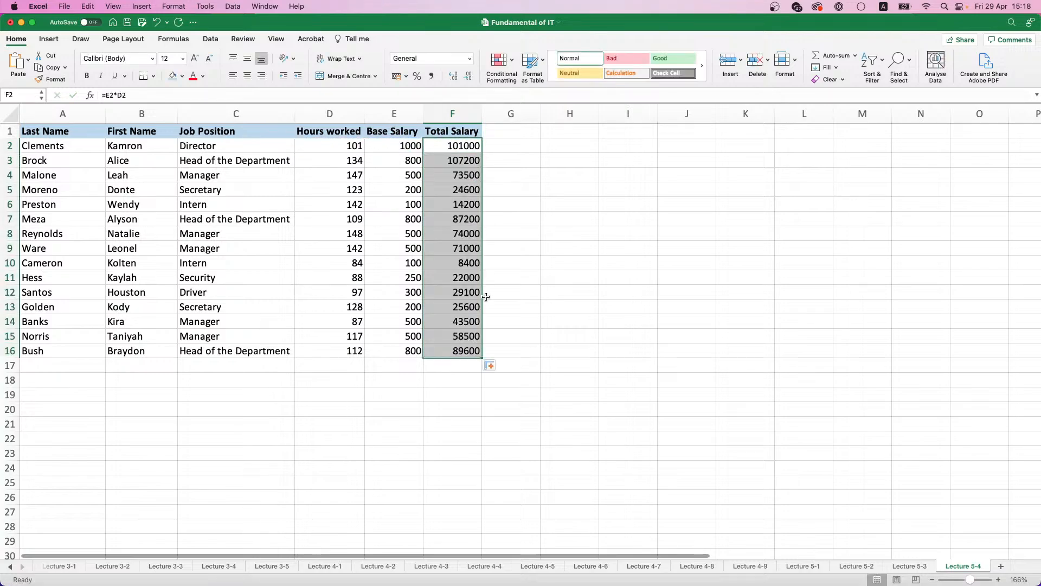
Step: Add up the total salaries in F17 with the formula =SUM(F2:F16)
{"action": "left_click", "coordinate": [458, 370]}
{"action": "type", "text": "="}
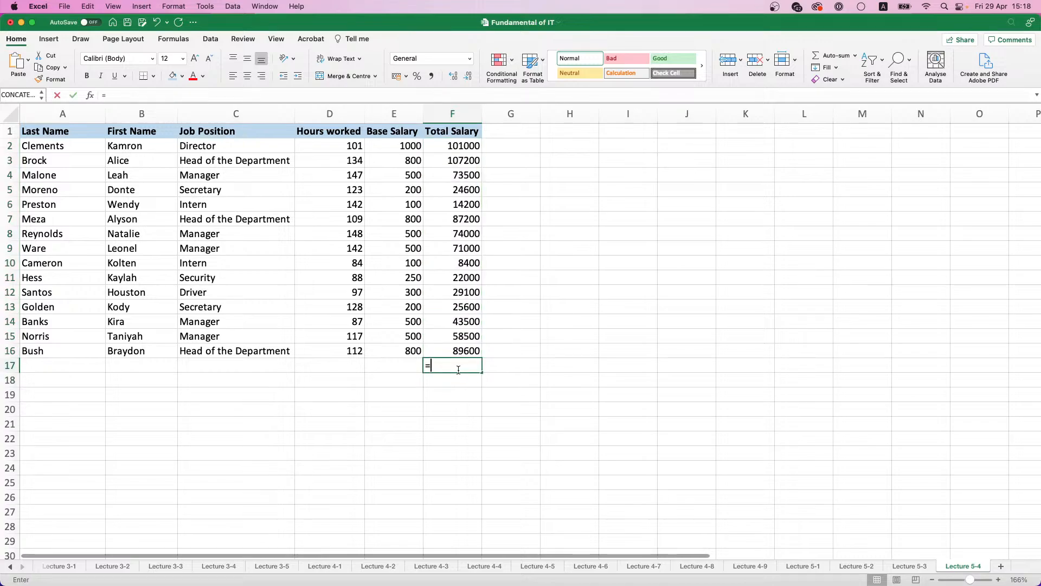
{"action": "type", "text": "SUM("}
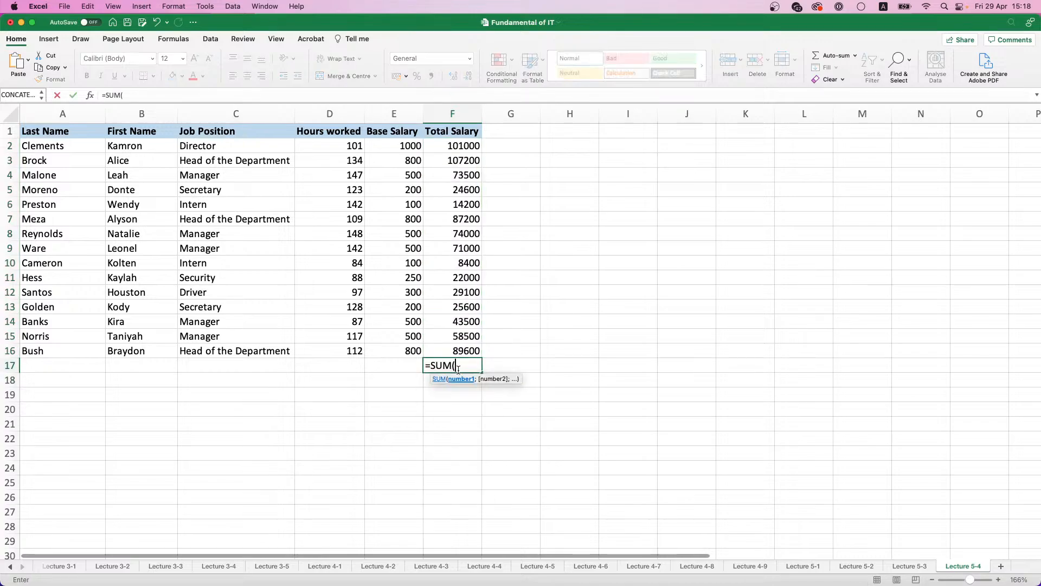
{"action": "key", "text": "Up"}
{"action": "key", "text": "super+shift+Up"}
{"action": "key", "text": "shift+Down"}
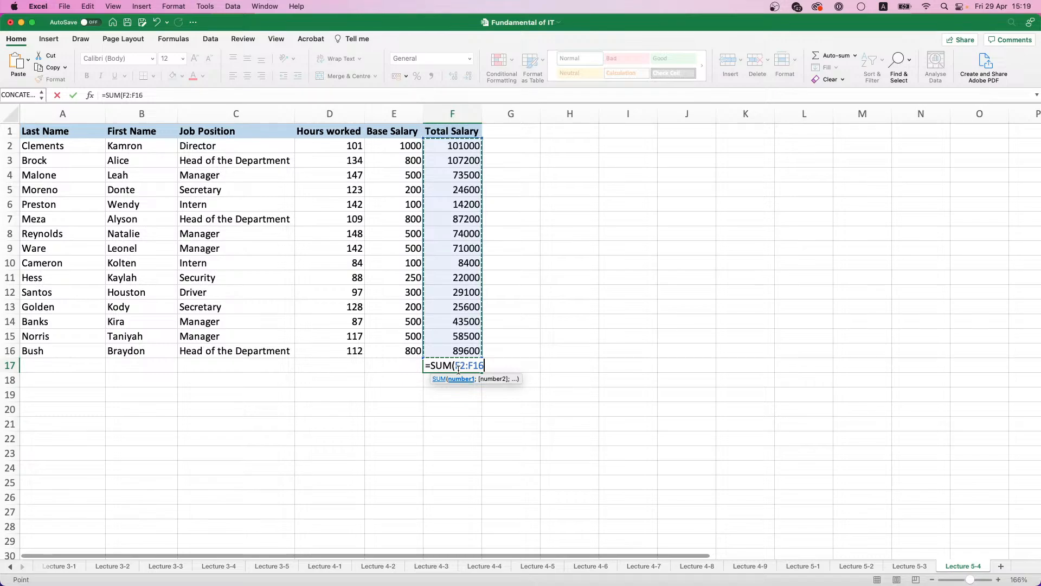
{"action": "key", "text": "Return"}
{"action": "left_click", "coordinate": [462, 368]}
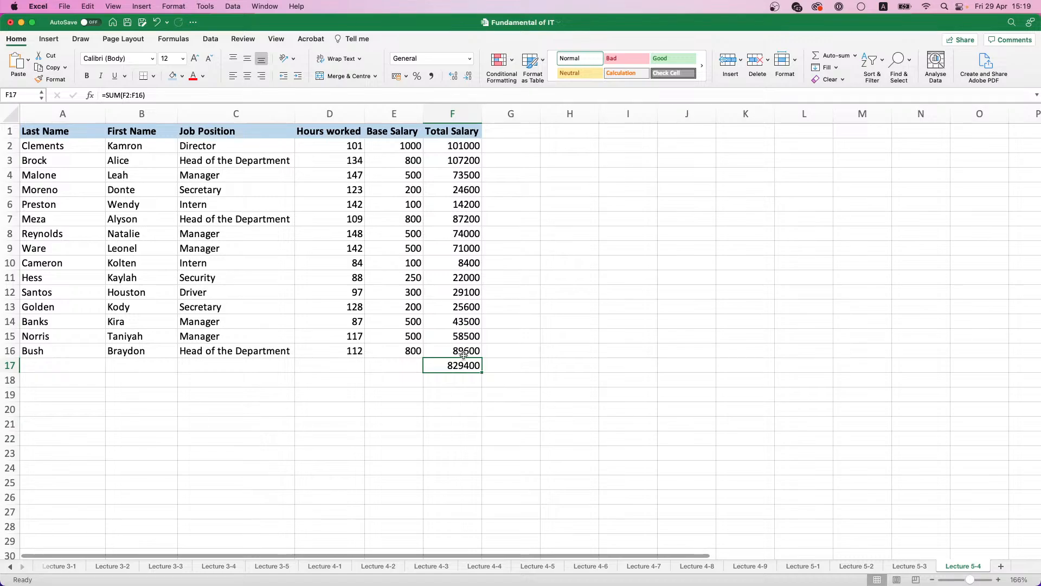
Step: Undo the salary sum, the filled formulas and the Total Salary header in column F
{"action": "key", "text": "super+z"}
{"action": "key", "text": "super+z"}
{"action": "key", "text": "super+z"}
{"action": "key", "text": "super+z"}
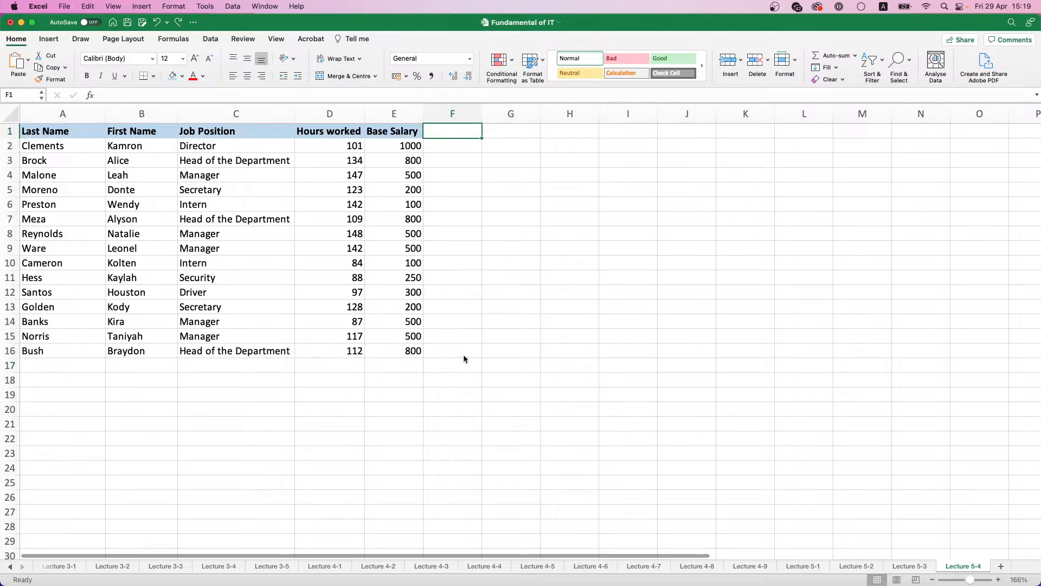
Step: Enter the label "Total Slary amt." in G1 and widen column G to fit it
{"action": "left_click", "coordinate": [510, 160]}
{"action": "key", "text": "Up"}
{"action": "key", "text": "Up"}
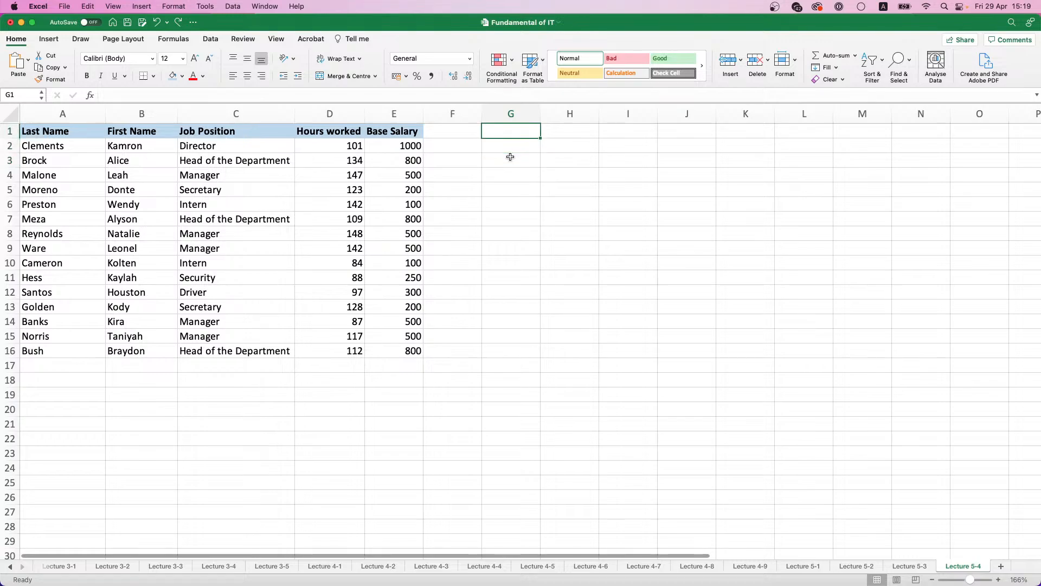
{"action": "type", "text": "Total Slary"}
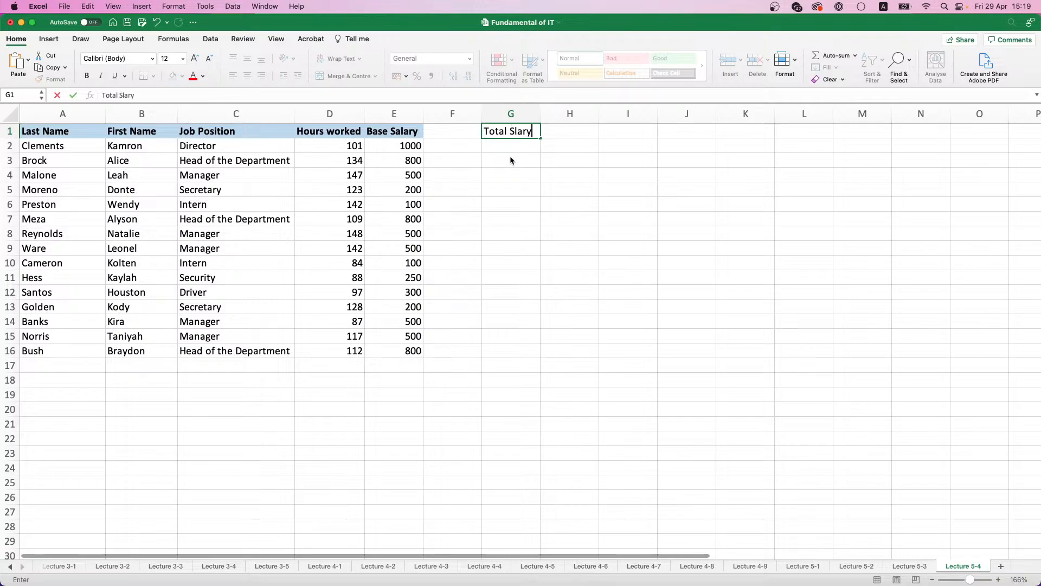
{"action": "type", "text": " amt."}
{"action": "key", "text": "Tab"}
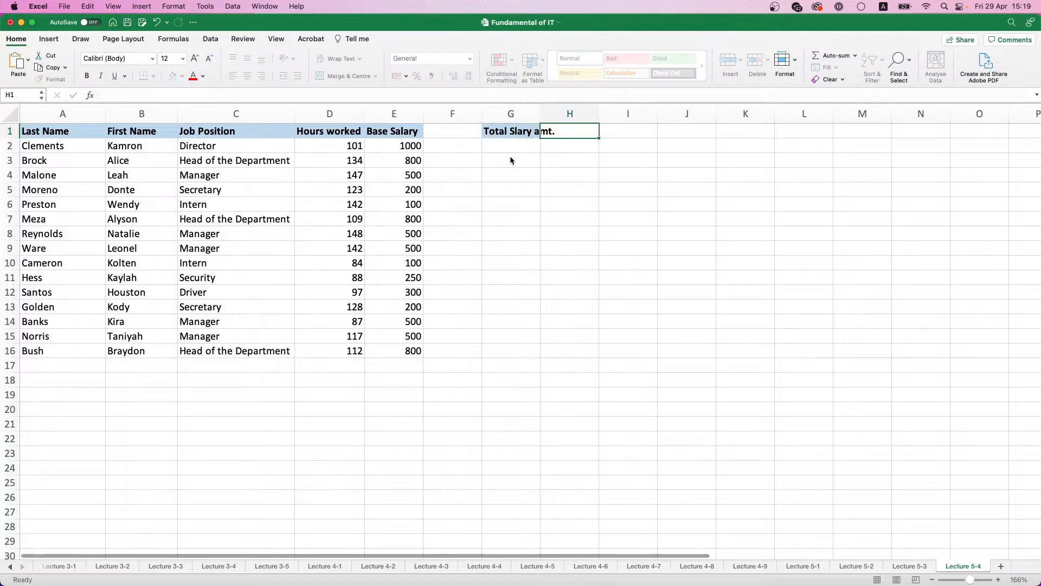
{"action": "key", "text": "Left"}
{"action": "left_click_drag", "start_coordinate": [540, 113], "coordinate": [559, 113]}
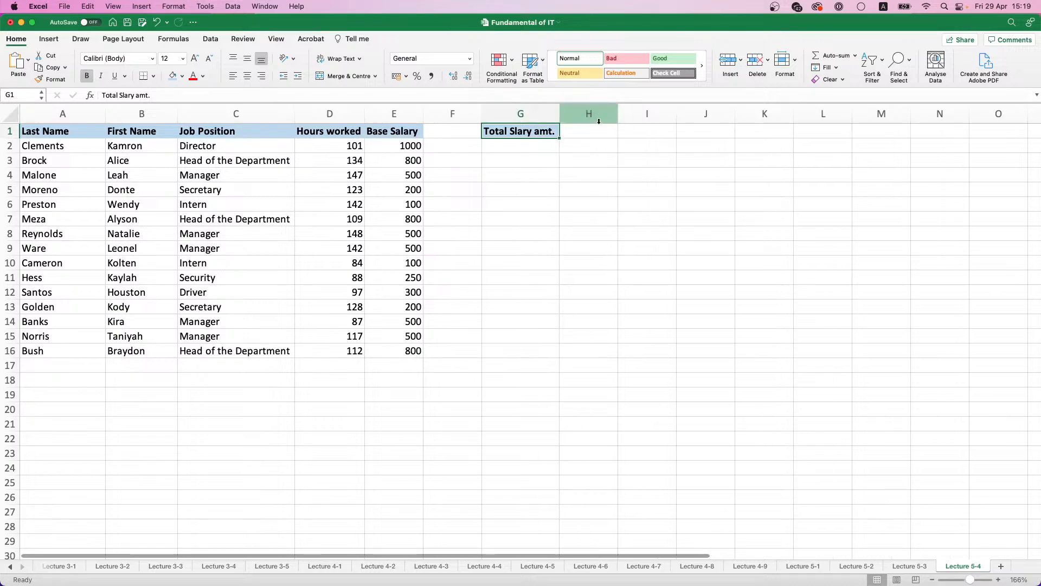
Step: Calculate the overall salary amount in H1 with the single formula =SUM(D2:D16*E2:E16)
{"action": "left_click", "coordinate": [596, 131]}
{"action": "type", "text": "="}
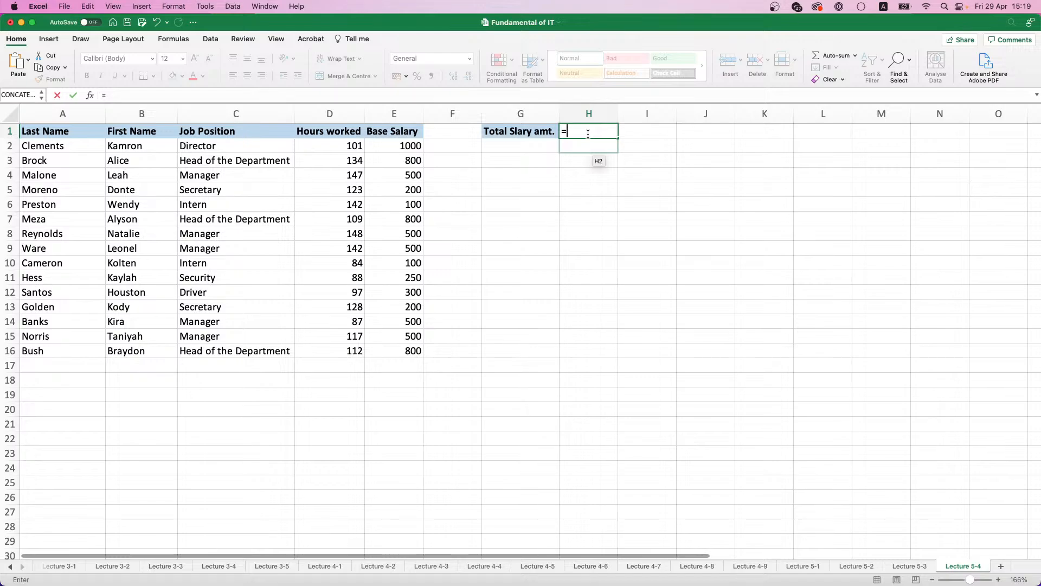
{"action": "type", "text": "SU"}
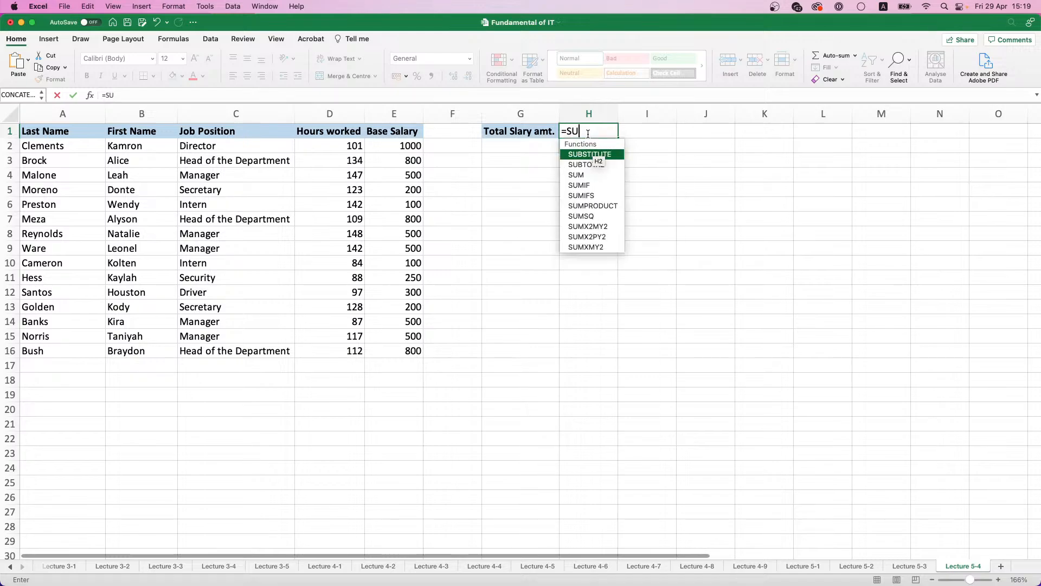
{"action": "type", "text": "M("}
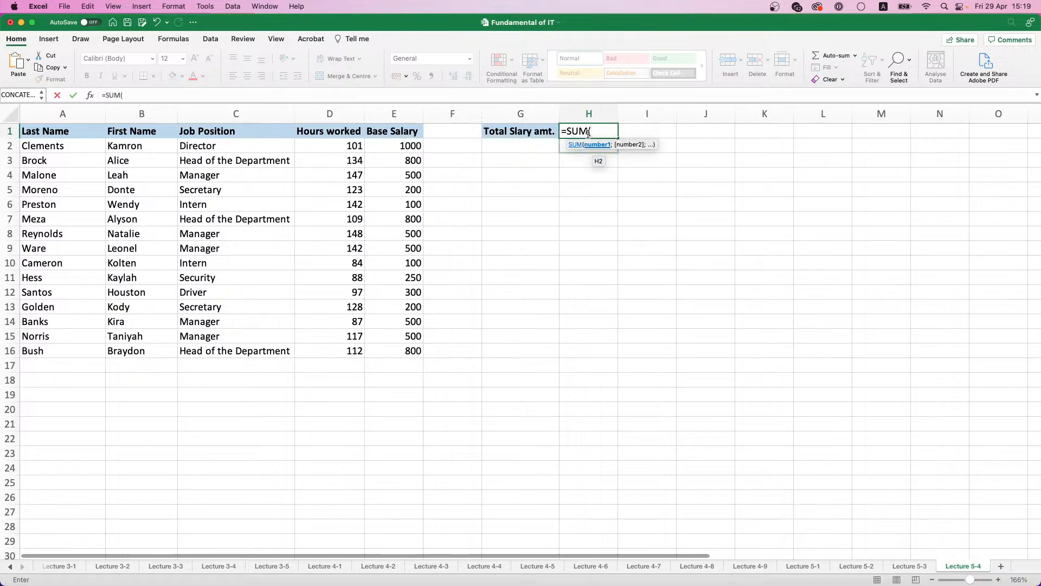
{"action": "left_click_drag", "start_coordinate": [336, 145], "coordinate": [347, 351]}
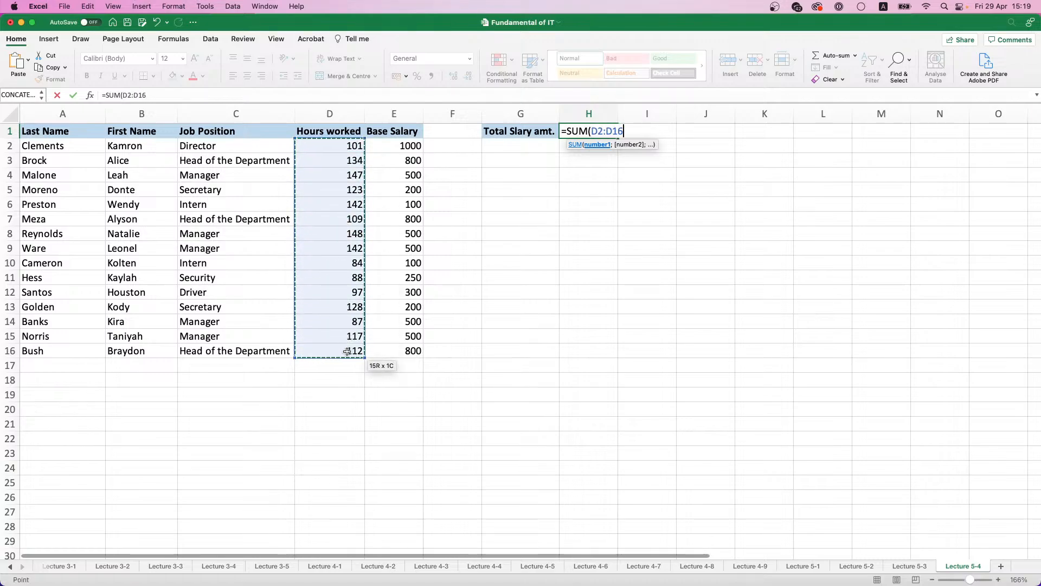
{"action": "type", "text": "*"}
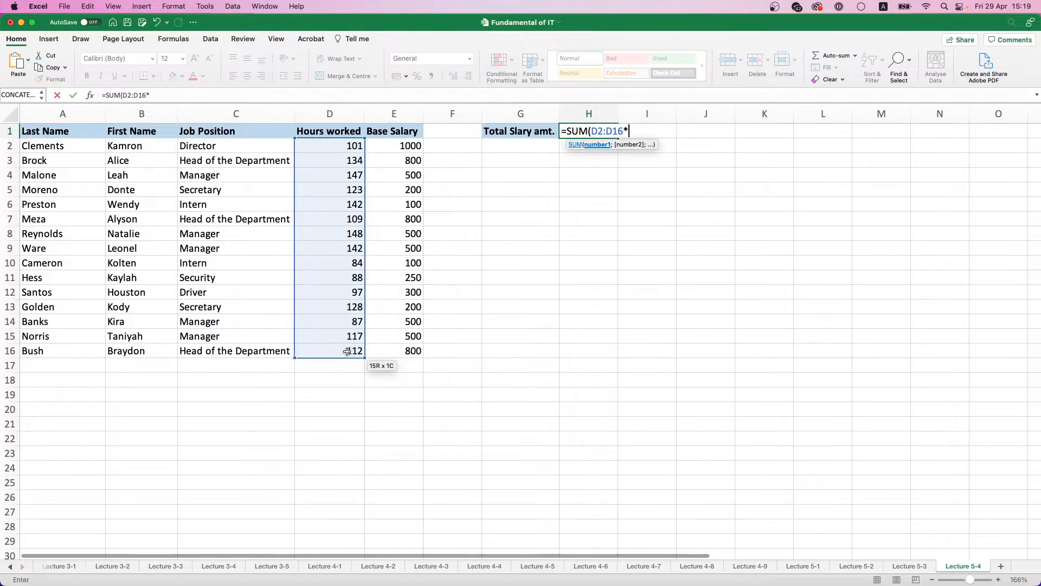
{"action": "left_click_drag", "start_coordinate": [399, 145], "coordinate": [410, 352]}
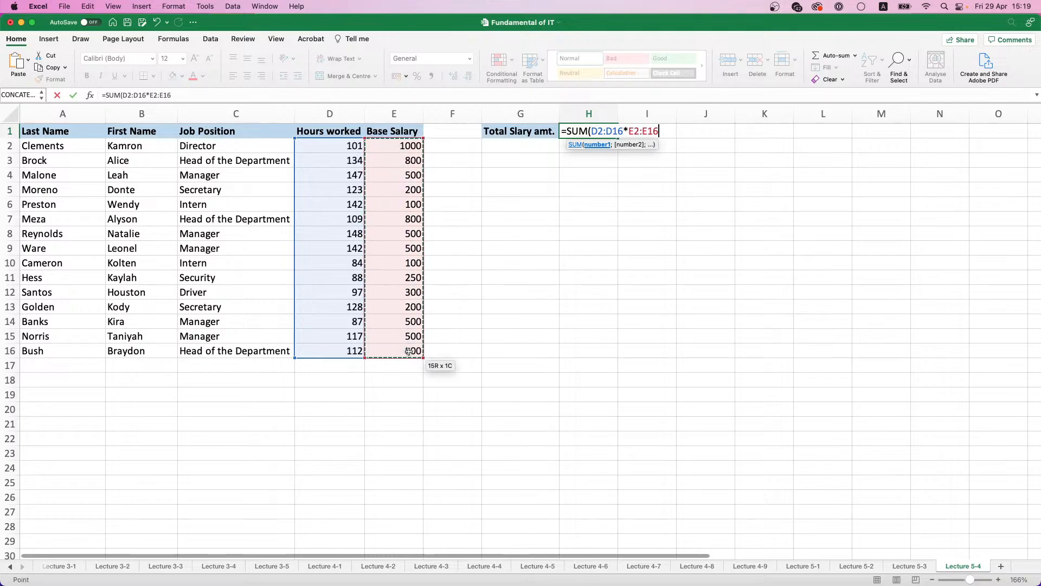
{"action": "key", "text": "Return"}
{"action": "left_click", "coordinate": [601, 130]}
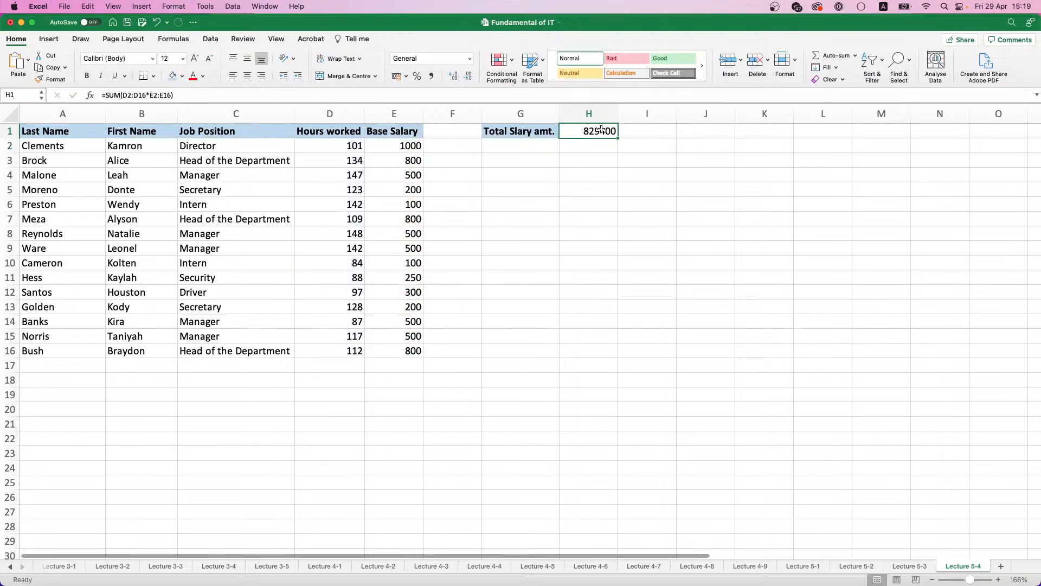
Step: Correct the misspelled label in G1 to "Total Salary amt."
{"action": "double_click", "coordinate": [528, 132]}
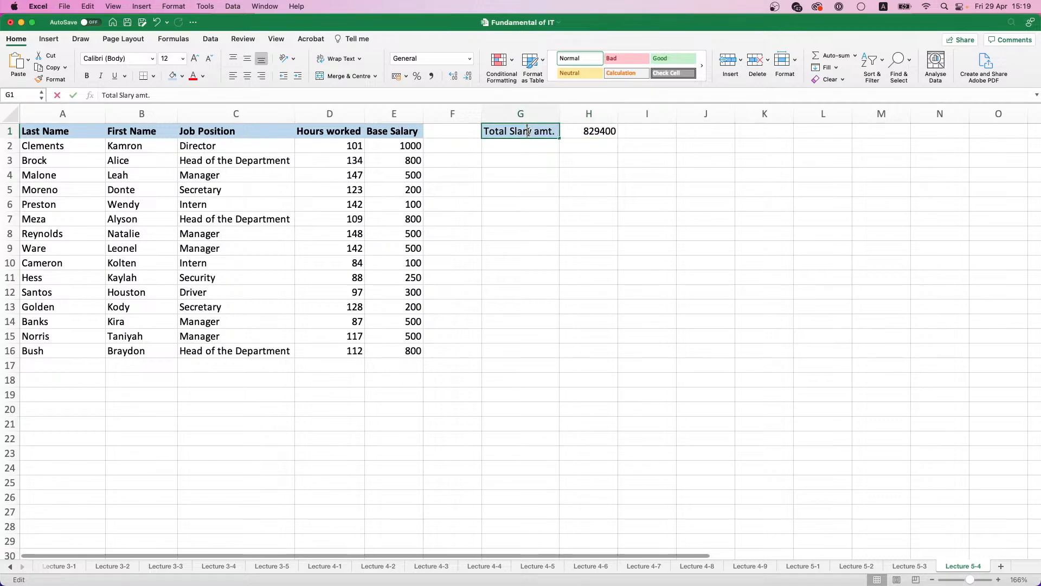
{"action": "key", "text": "Left"}
{"action": "key", "text": "Left"}
{"action": "key", "text": "Left"}
{"action": "type", "text": "a"}
{"action": "key", "text": "Return"}
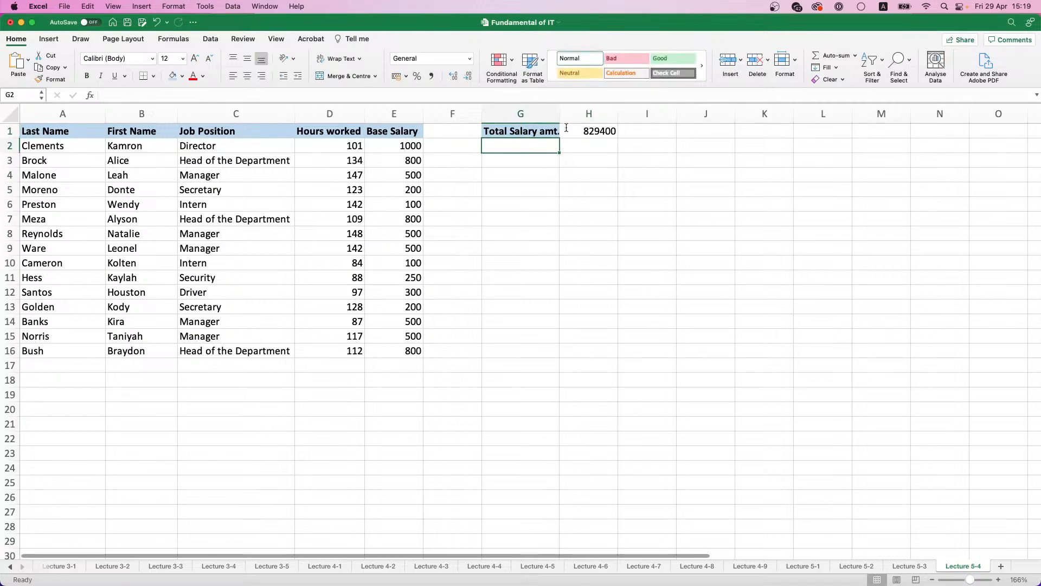
Step: Insert a new sheet column at column F, between the Base Salary column and the total salary label
{"action": "left_click", "coordinate": [408, 131]}
{"action": "left_click", "coordinate": [463, 131]}
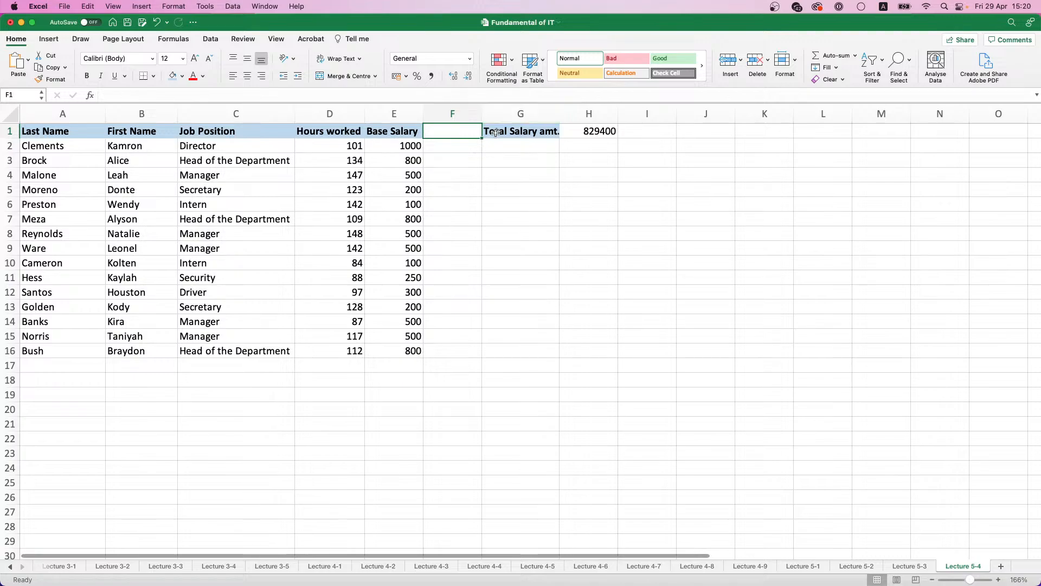
{"action": "left_click", "coordinate": [452, 114]}
{"action": "right_click", "coordinate": [450, 116]}
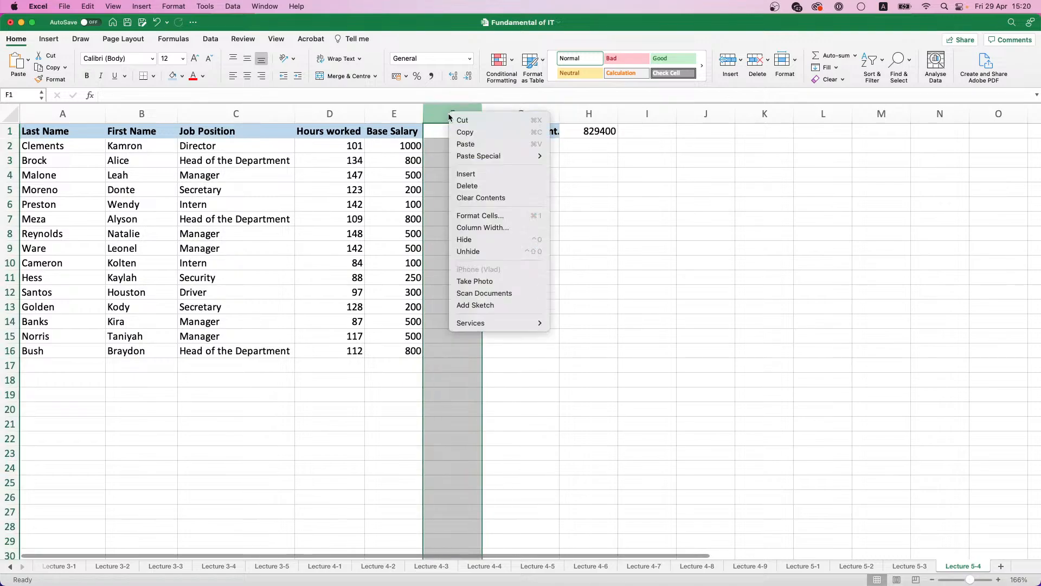
{"action": "key", "text": "Escape"}
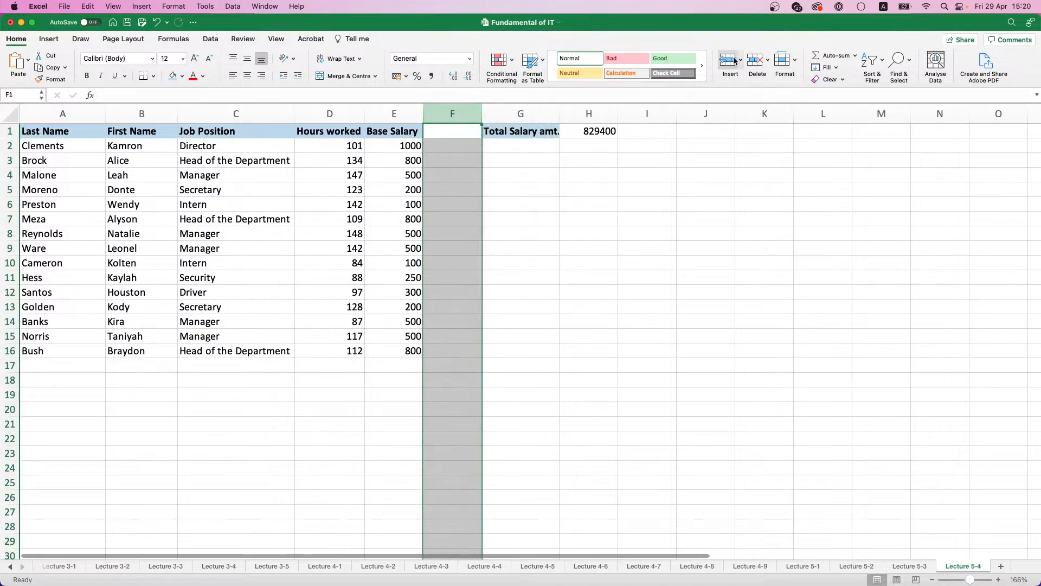
{"action": "left_click", "coordinate": [740, 59]}
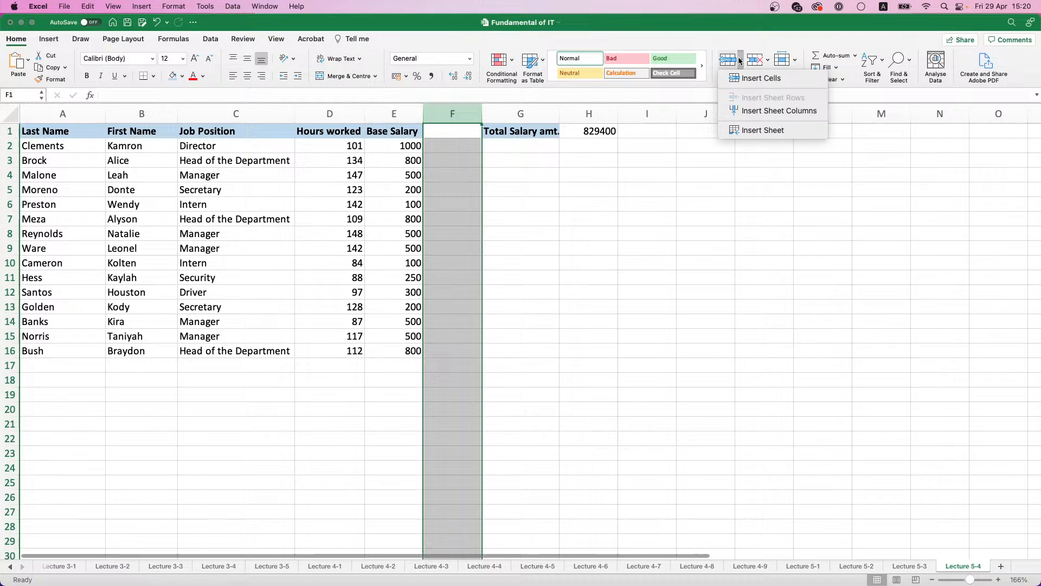
{"action": "left_click", "coordinate": [748, 111]}
Step: Enter the column header Bonus in F1
{"action": "left_click", "coordinate": [452, 131]}
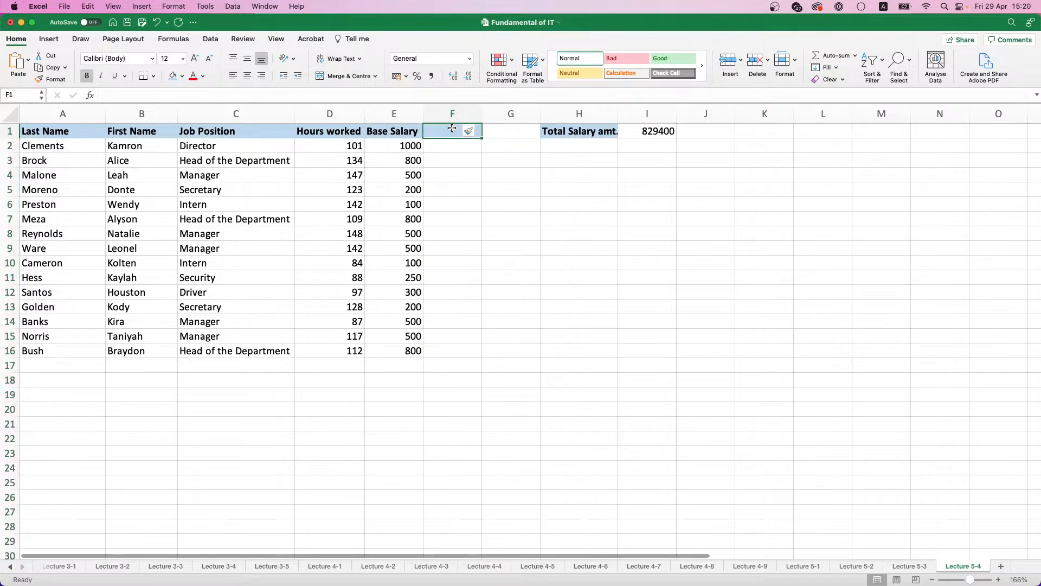
{"action": "type", "text": "Bonus"}
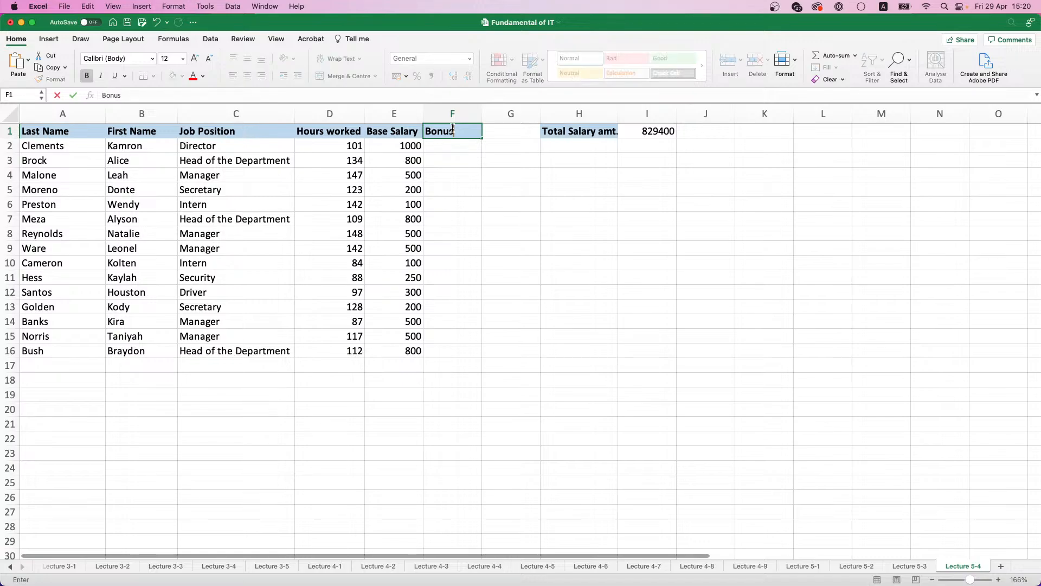
{"action": "key", "text": "Return"}
Step: Copy the bonus values from E2:E16 of the Lecture 3-1 sheet into the Bonus column of Lecture 5-4, starting at F2
{"action": "left_click", "coordinate": [111, 567]}
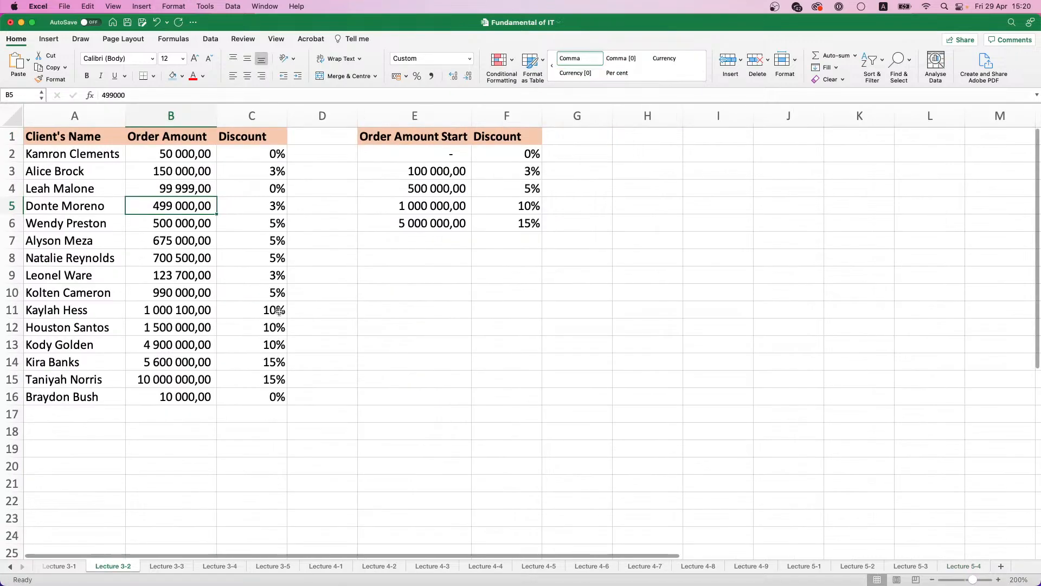
{"action": "left_click", "coordinate": [176, 566]}
{"action": "left_click", "coordinate": [212, 565]}
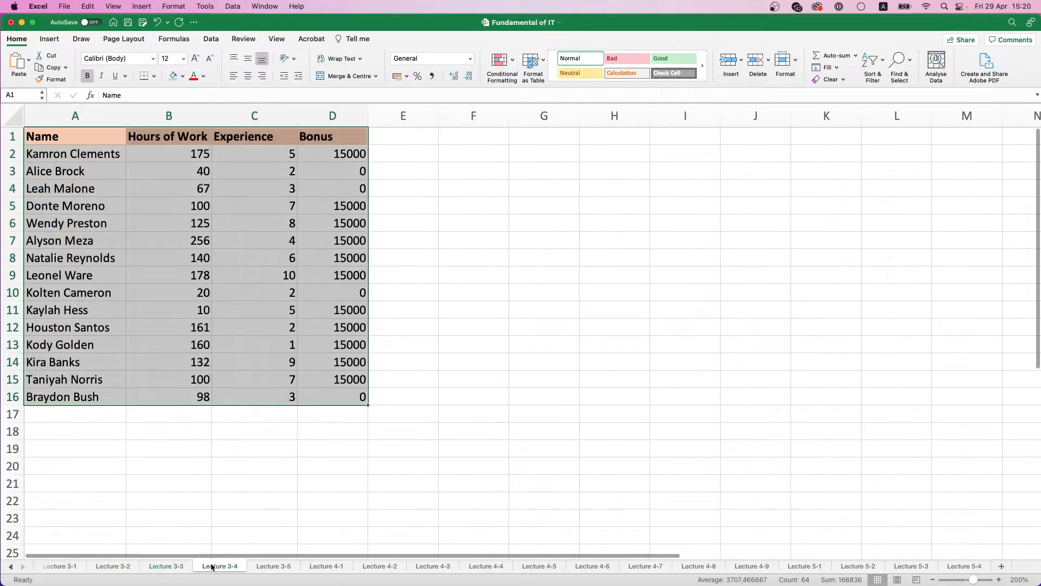
{"action": "left_click", "coordinate": [103, 566]}
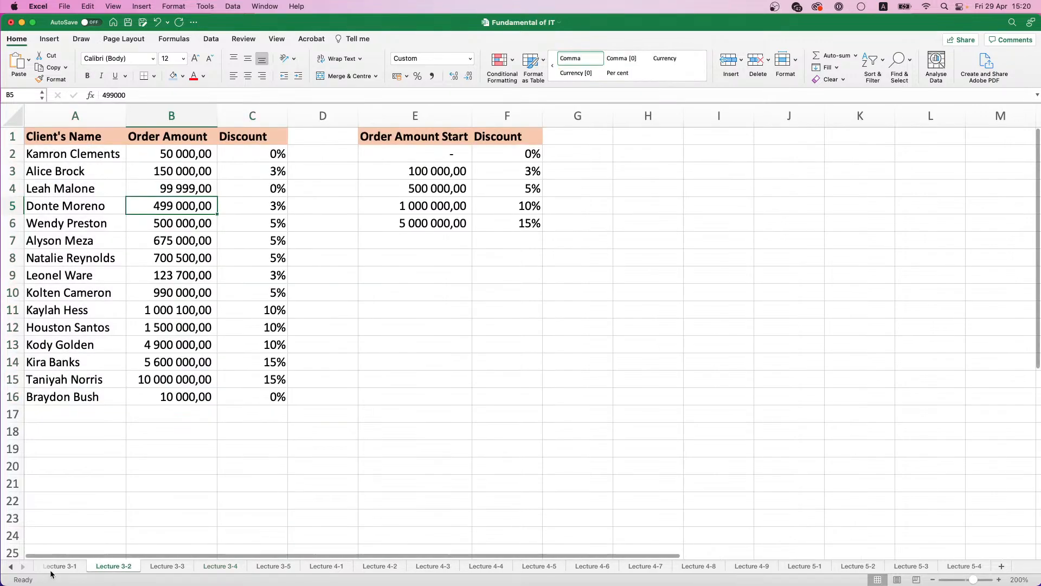
{"action": "left_click", "coordinate": [60, 566]}
{"action": "left_click", "coordinate": [388, 153]}
{"action": "left_click_drag", "start_coordinate": [388, 153], "coordinate": [395, 399]}
{"action": "key", "text": "super+c"}
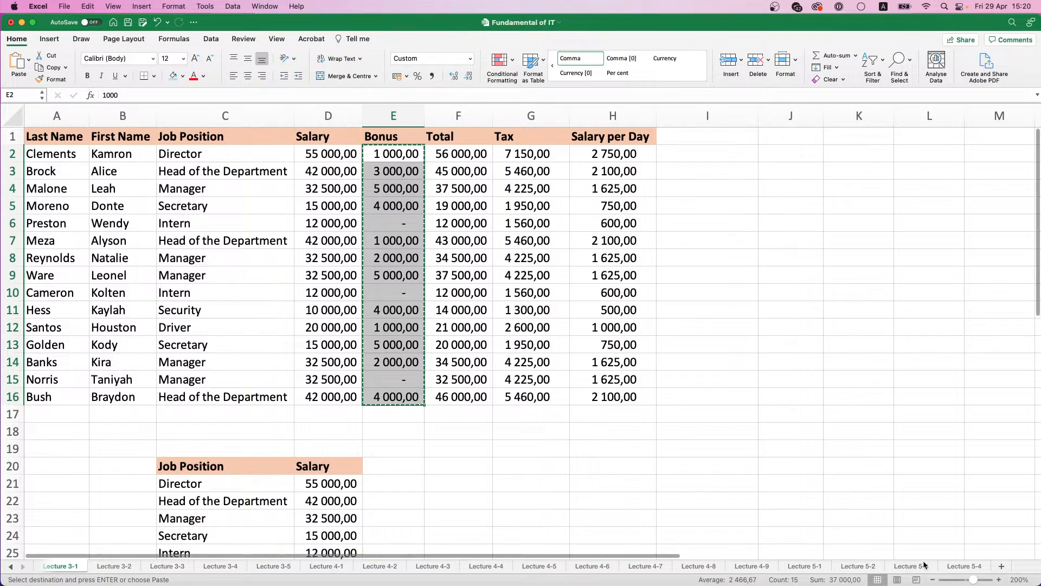
{"action": "left_click", "coordinate": [965, 566]}
{"action": "key", "text": "super+v"}
{"action": "left_click", "coordinate": [467, 161]}
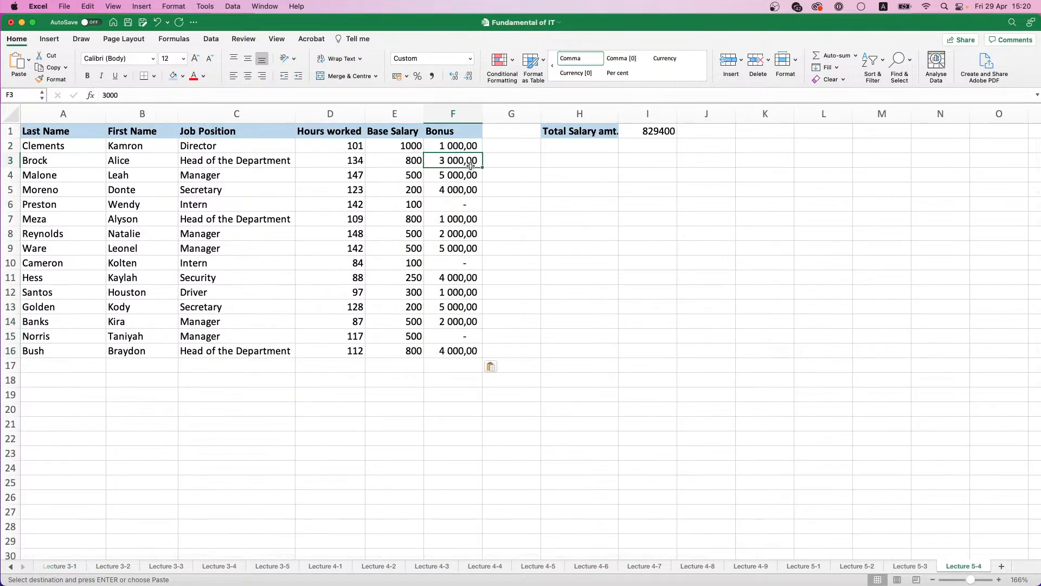
Step: Apply the Comma number format to the base salaries in E2:E16 and to the total salary amount in I1
{"action": "left_click", "coordinate": [460, 201]}
{"action": "left_click_drag", "start_coordinate": [391, 146], "coordinate": [385, 349]}
{"action": "left_click", "coordinate": [432, 76]}
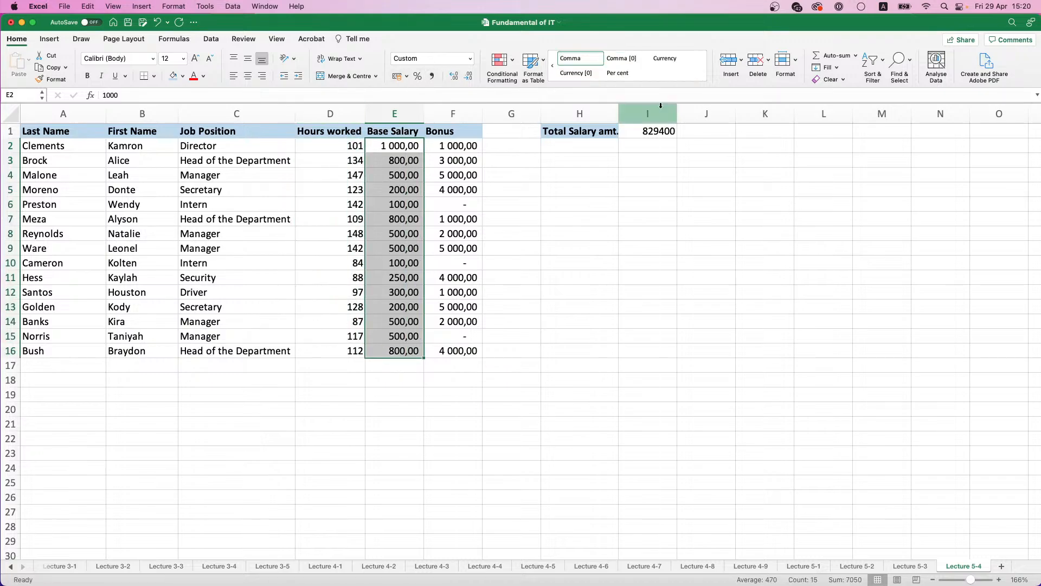
{"action": "left_click", "coordinate": [649, 131]}
{"action": "left_click", "coordinate": [432, 76]}
{"action": "left_click", "coordinate": [608, 148]}
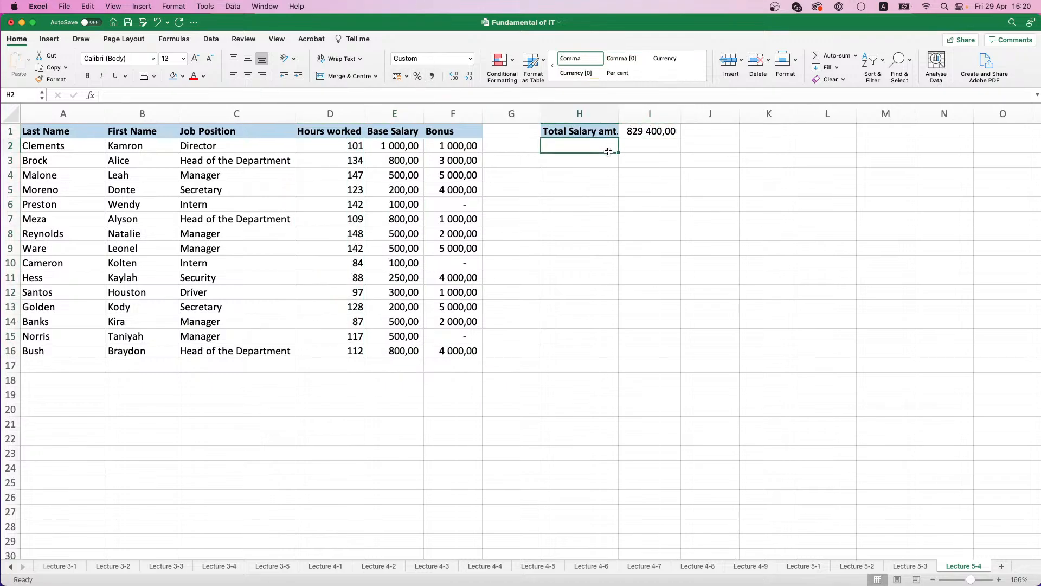
Step: Add the bonus range F2:F16 to the total in I1, entering =SUM(D2:D16*E2:E16+F2:F16) as an array formula
{"action": "left_click", "coordinate": [650, 129]}
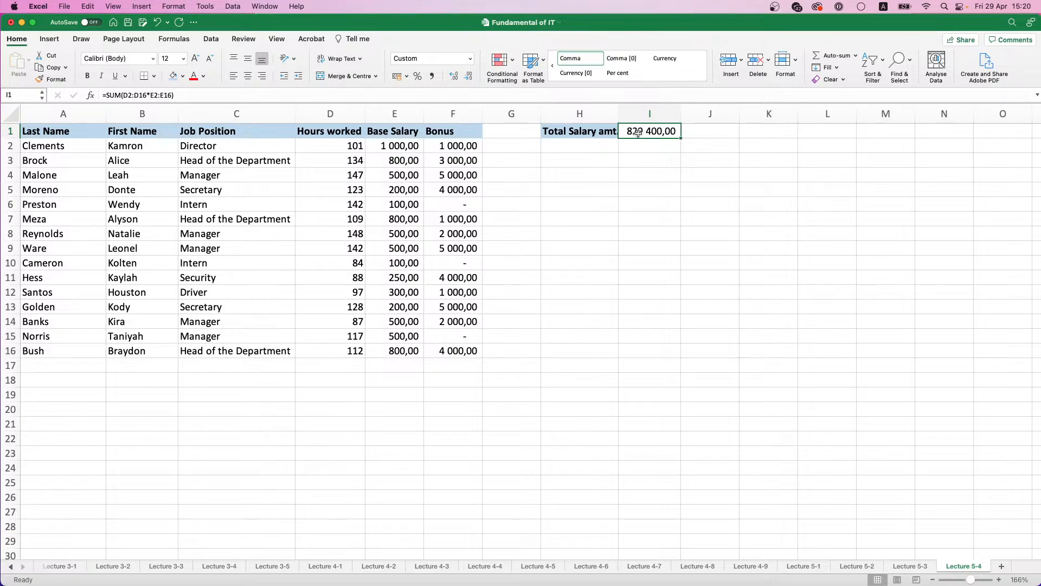
{"action": "left_click", "coordinate": [172, 95]}
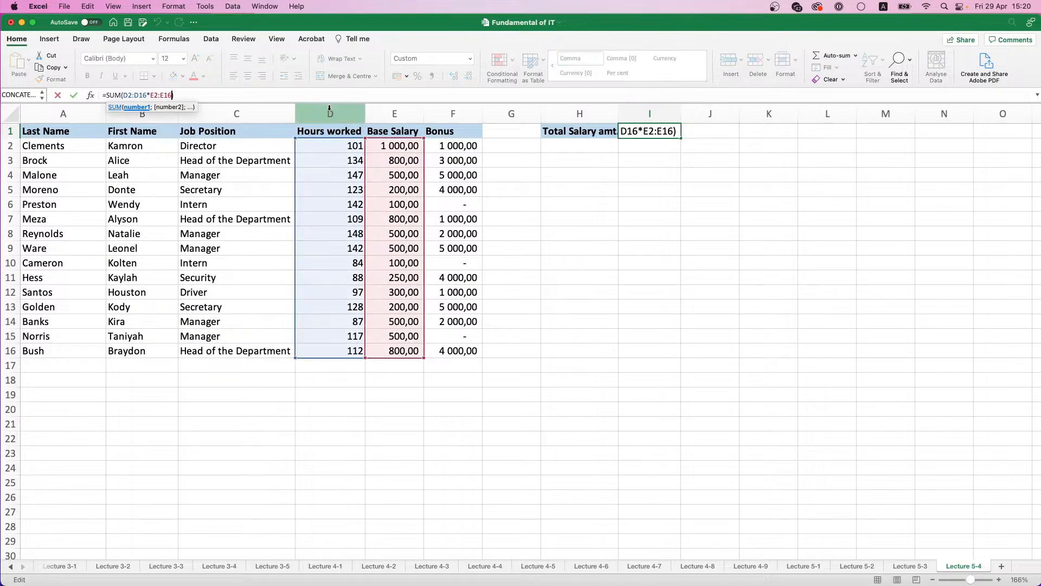
{"action": "type", "text": "+"}
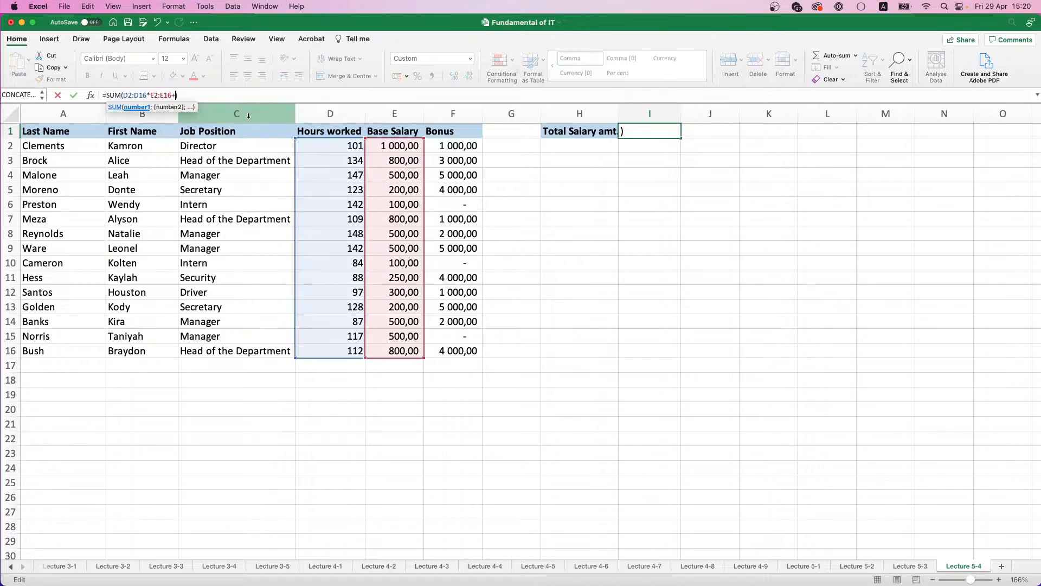
{"action": "left_click_drag", "start_coordinate": [439, 144], "coordinate": [449, 352]}
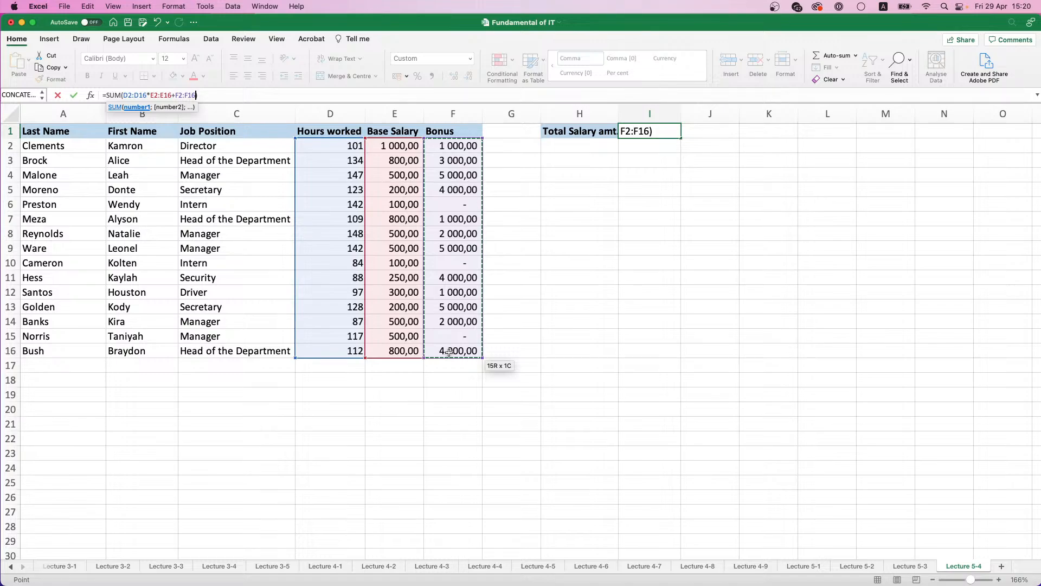
{"action": "key", "text": "ctrl+shift+Return"}
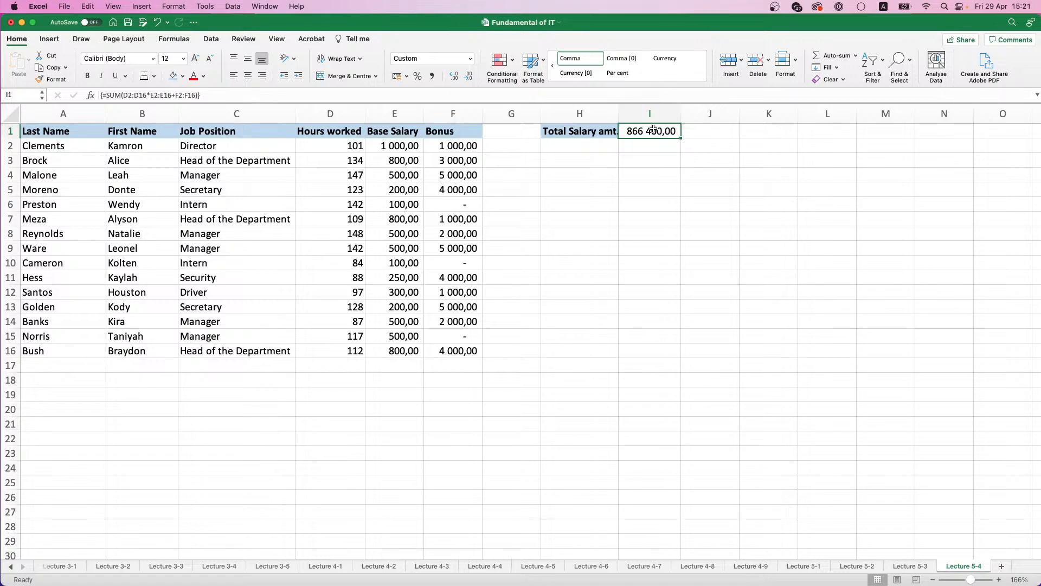
Step: Run the error check on the Lecture 5-4 sheet
{"action": "left_click", "coordinate": [179, 42]}
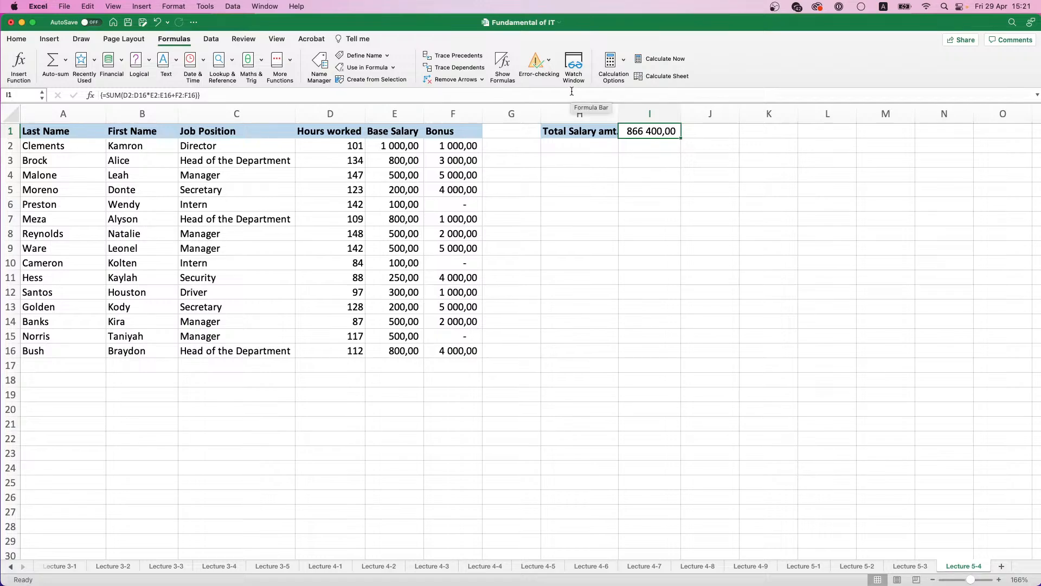
{"action": "left_click", "coordinate": [550, 60]}
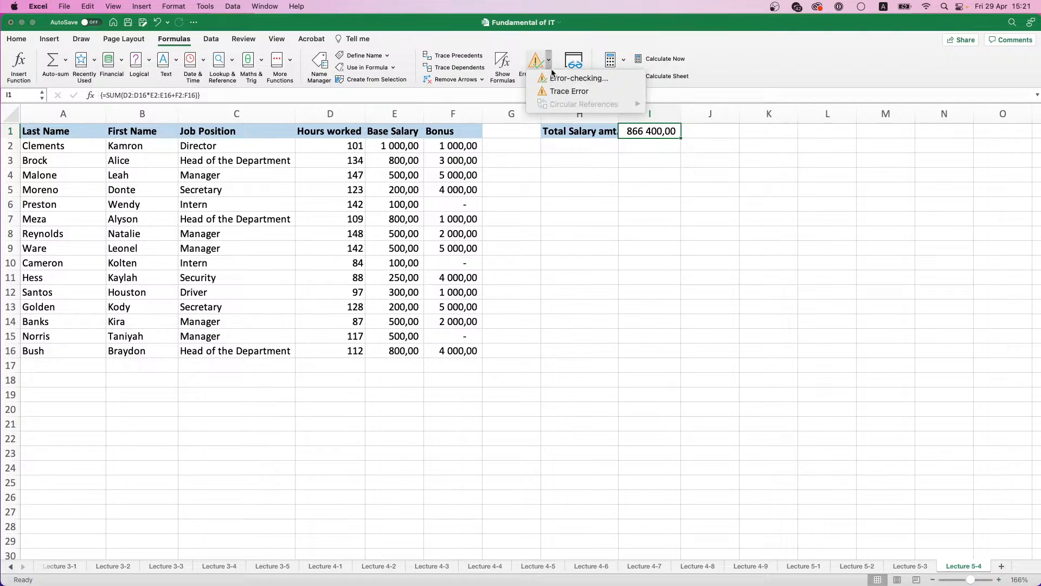
{"action": "left_click", "coordinate": [558, 80]}
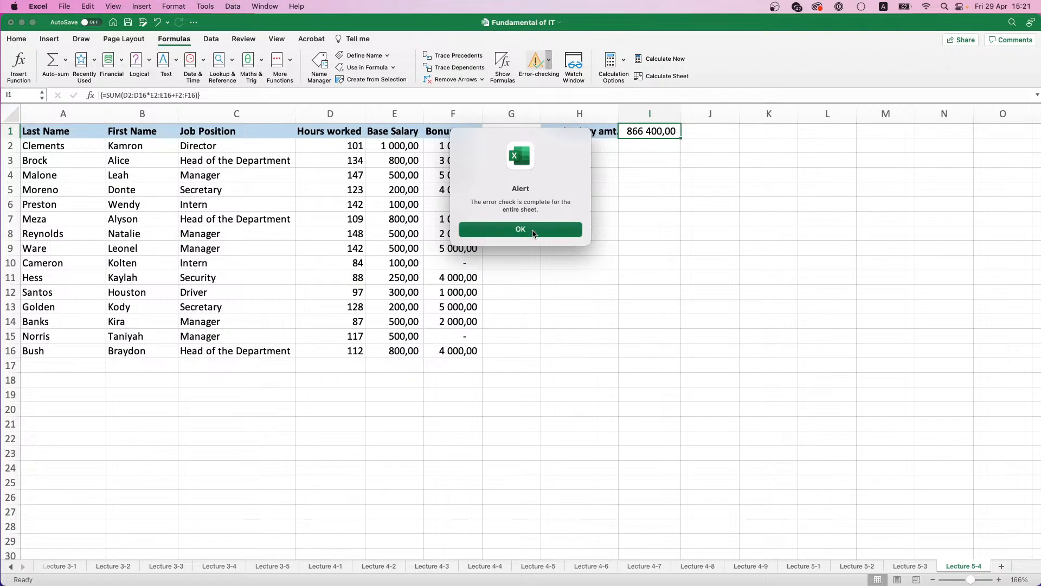
{"action": "left_click", "coordinate": [533, 233]}
Step: Show the formulas in the sheet's cells and undo the last change to the total formula in I1
{"action": "left_click", "coordinate": [506, 69]}
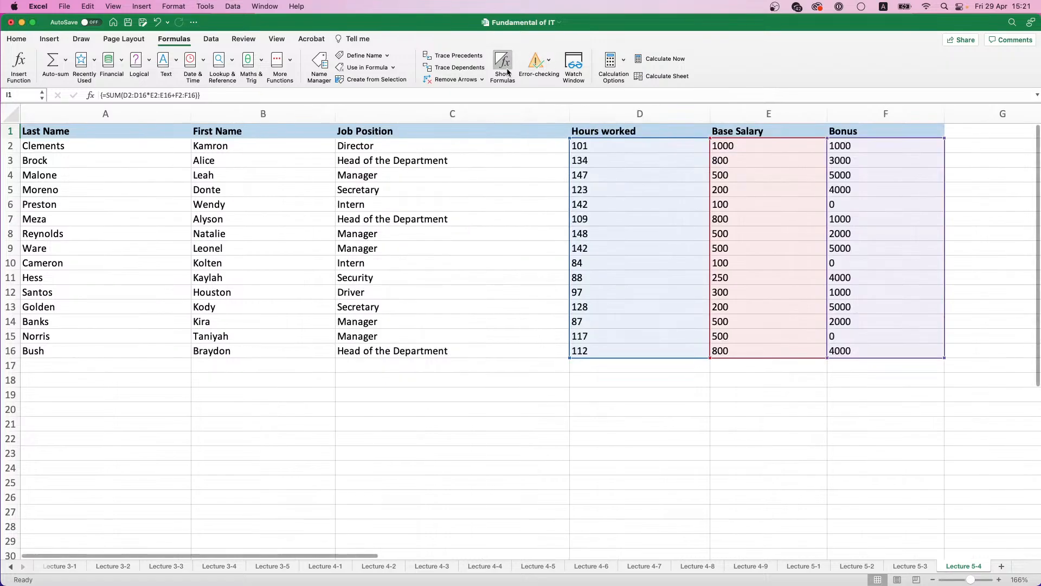
{"action": "key", "text": "super+z"}
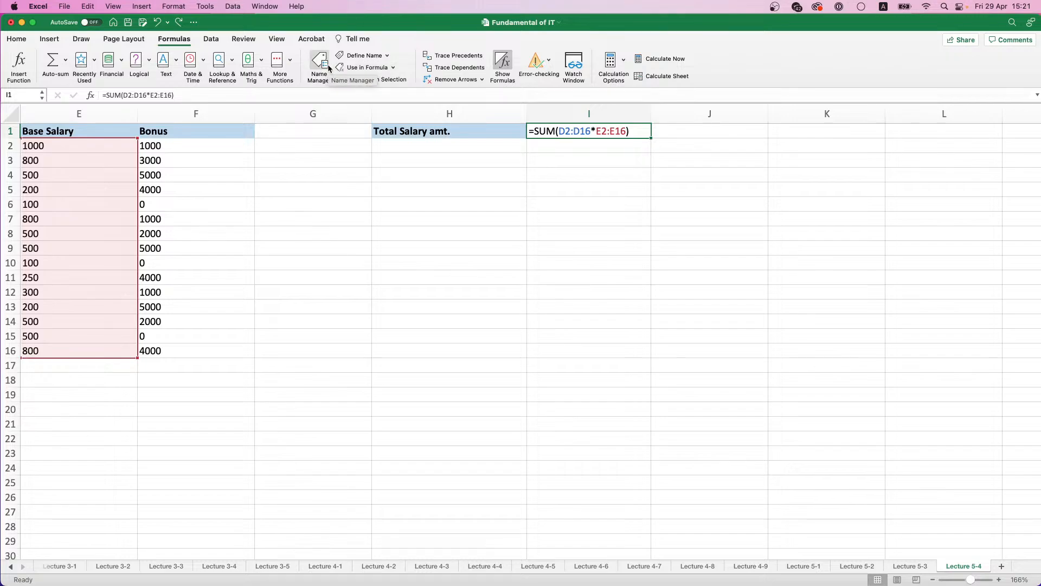
{"action": "left_click", "coordinate": [569, 71]}
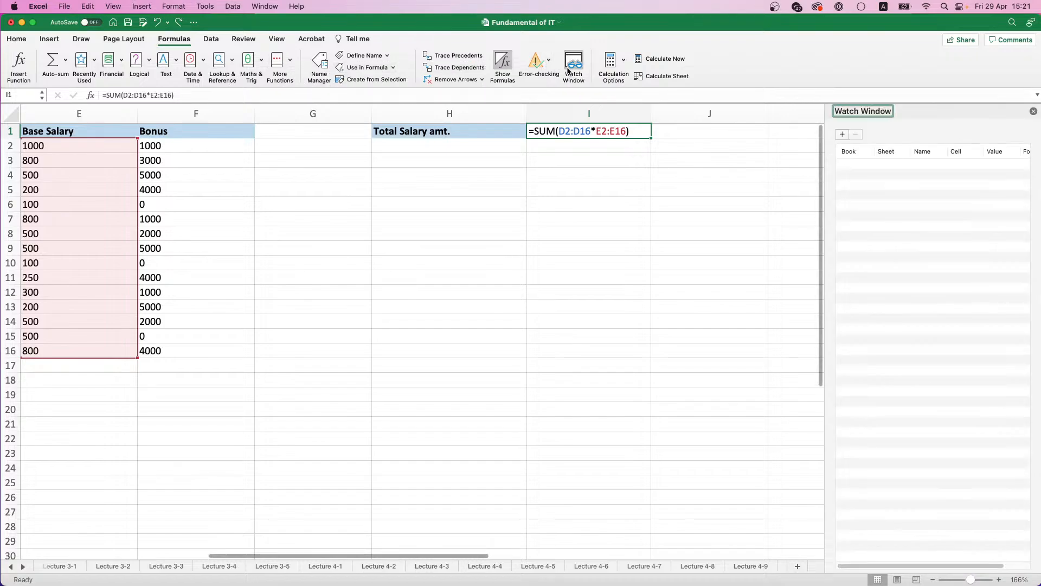
{"action": "left_click", "coordinate": [1034, 112]}
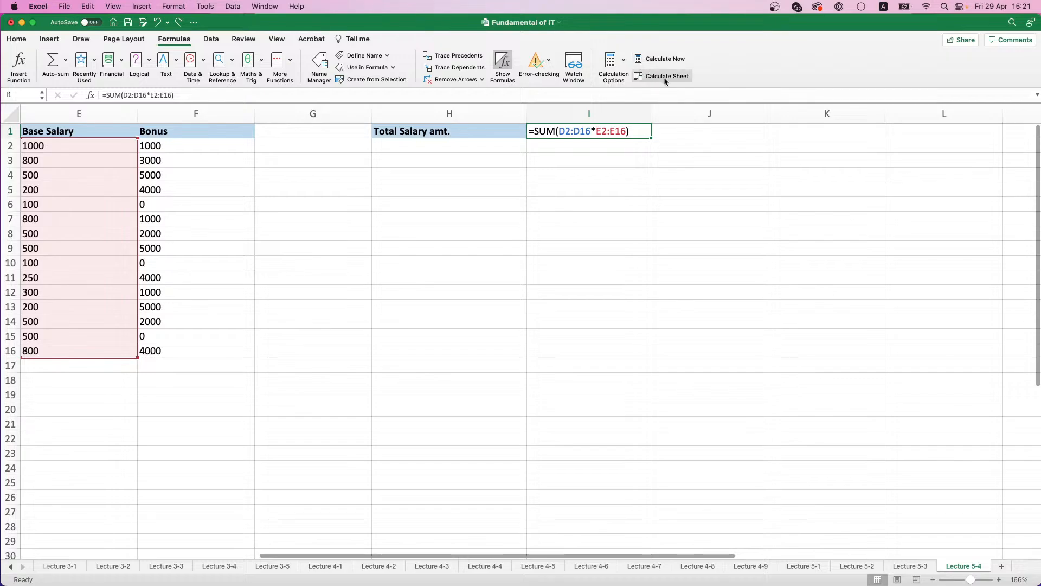
{"action": "left_click", "coordinate": [624, 69]}
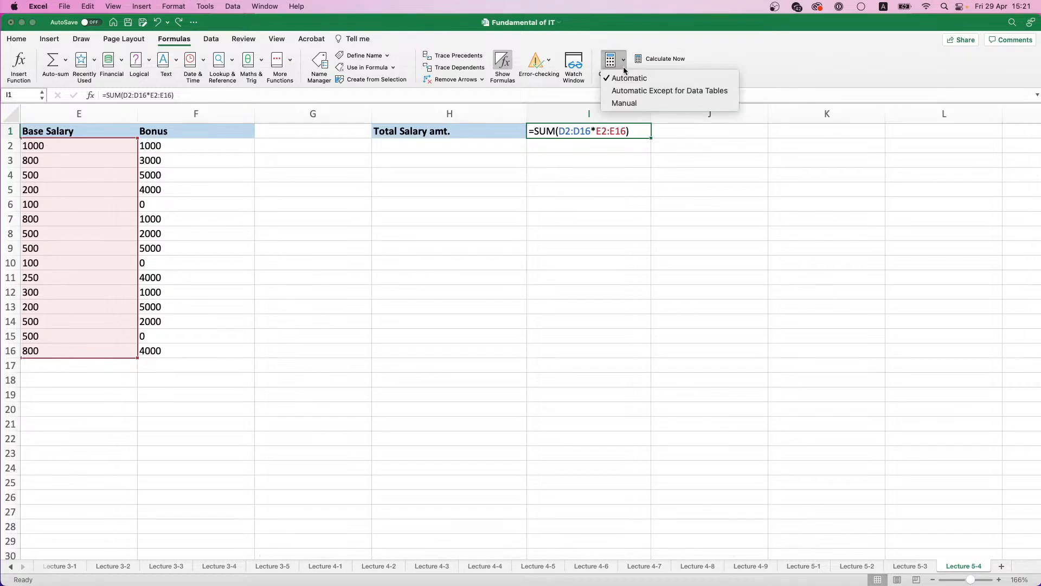
{"action": "left_click", "coordinate": [624, 69]}
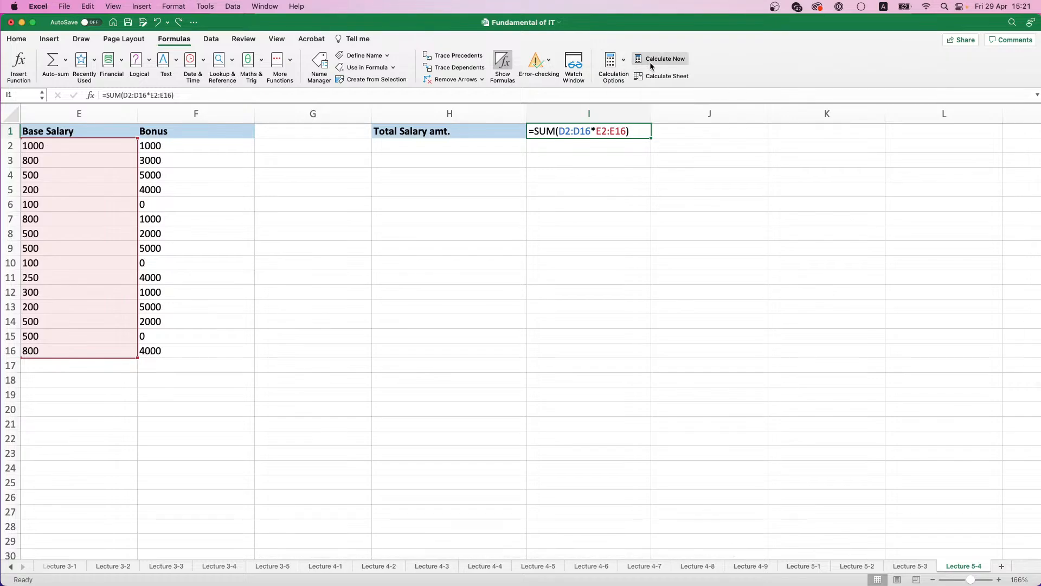
{"action": "left_click", "coordinate": [482, 80]}
{"action": "left_click", "coordinate": [483, 80]}
Step: Try to trace errors for the total salary formula in I1, keeping that cell selected
{"action": "left_click", "coordinate": [549, 60]}
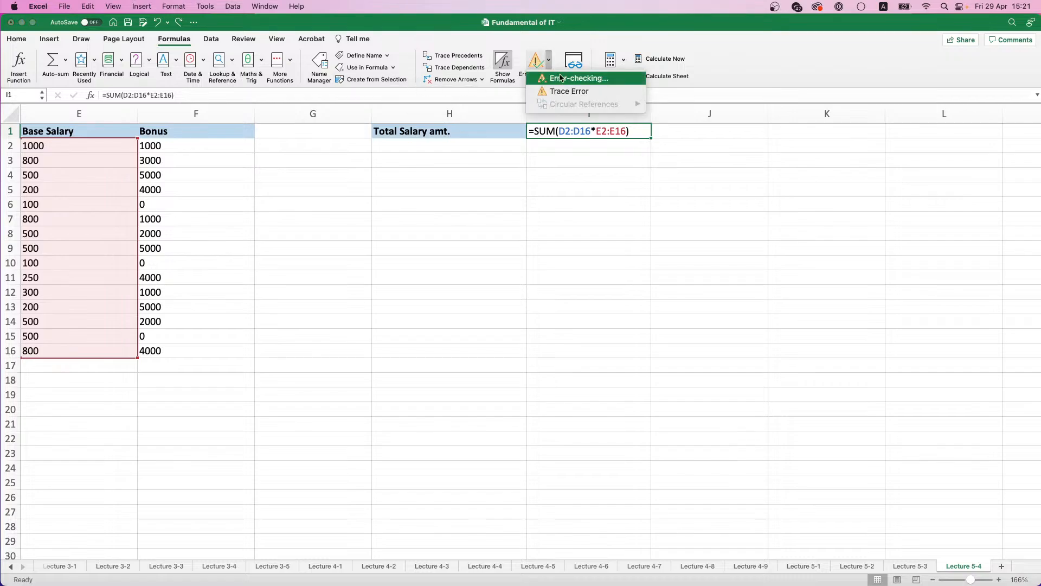
{"action": "left_click", "coordinate": [568, 91]}
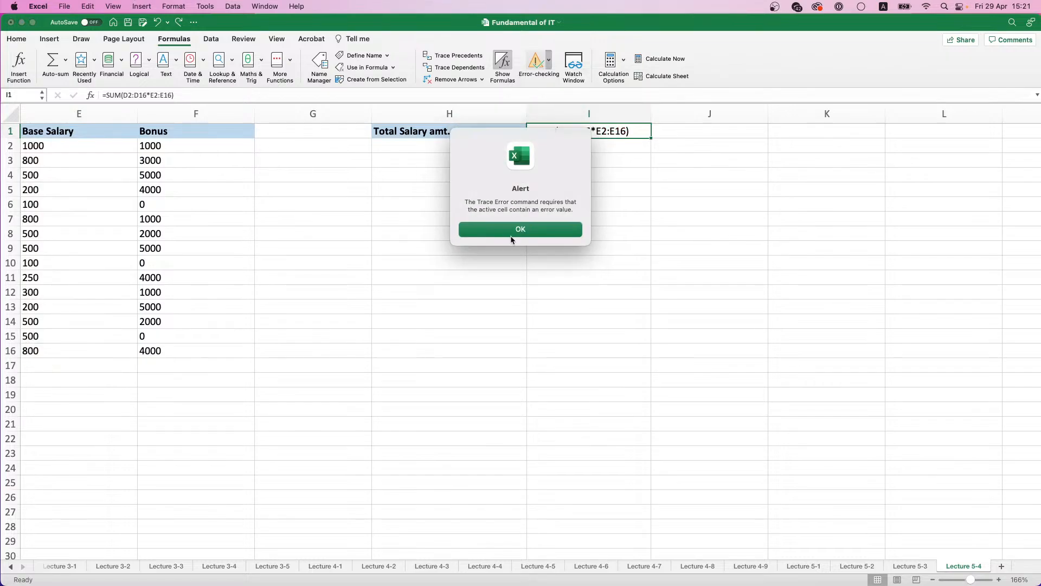
{"action": "left_click", "coordinate": [510, 230]}
{"action": "left_click", "coordinate": [564, 156]}
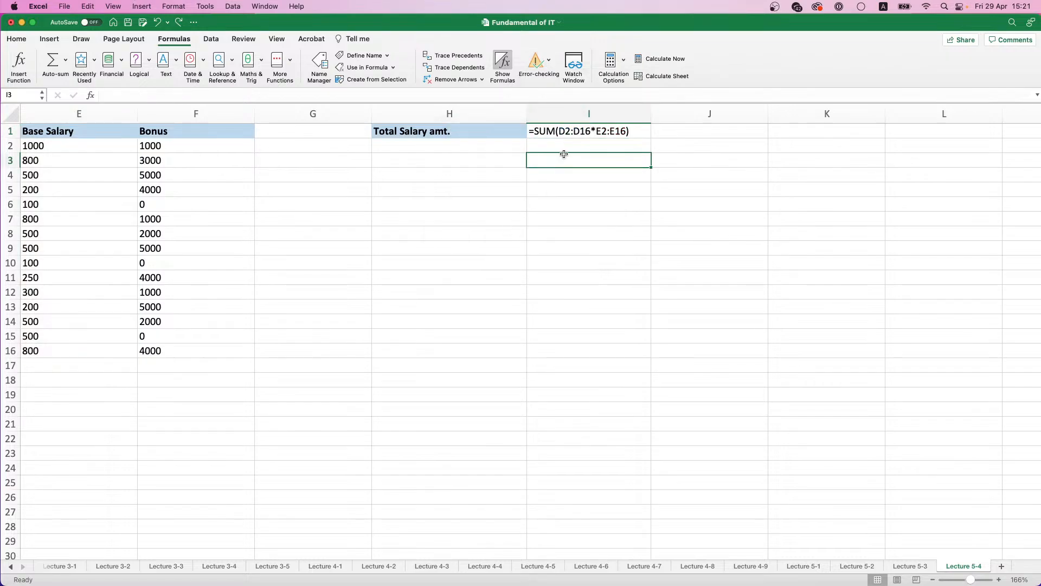
{"action": "left_click", "coordinate": [564, 128]}
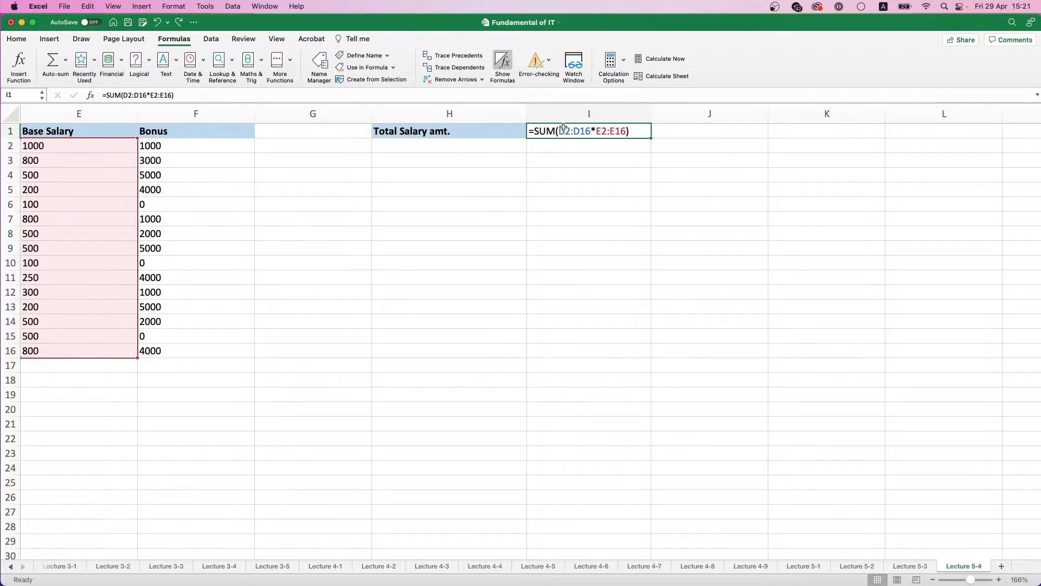
Step: Undo the Comma number formatting of the total salary amount and the Base Salary column
{"action": "scroll", "coordinate": [564, 129], "scroll_direction": "left", "scroll_amount": 5}
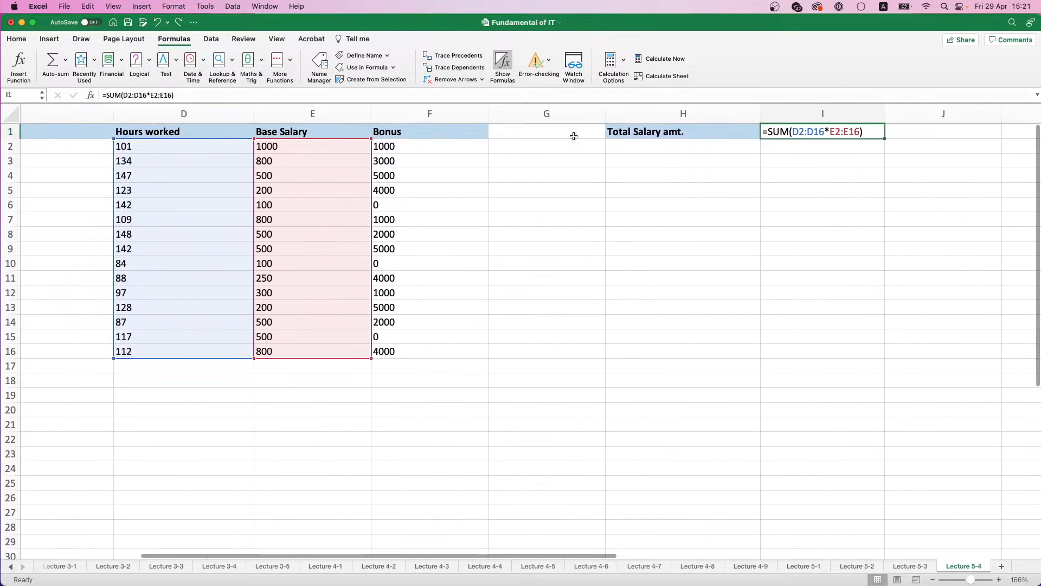
{"action": "key", "text": "super+z"}
{"action": "key", "text": "super+z"}
{"action": "key", "text": "super+z"}
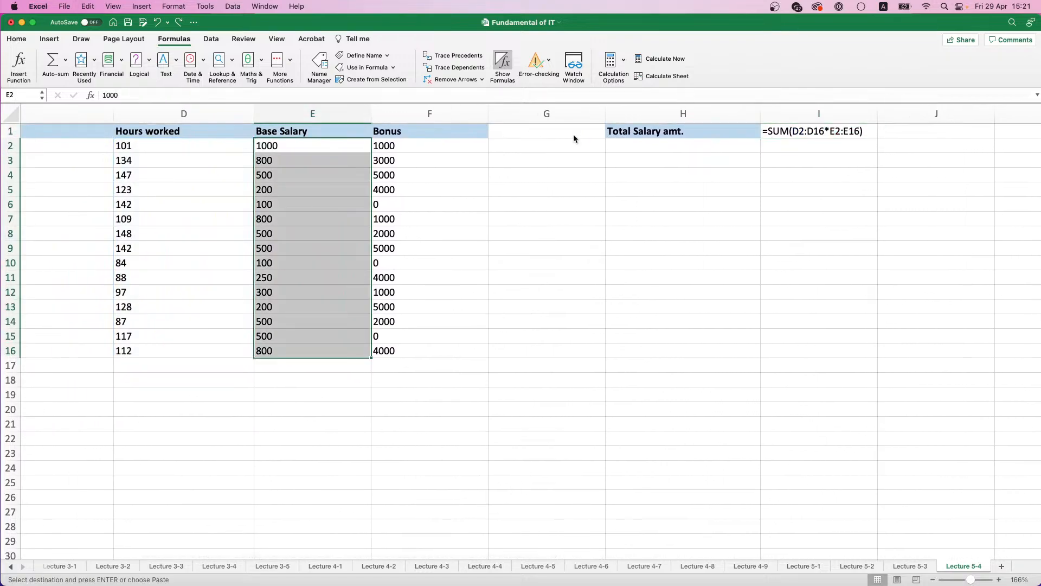
{"action": "key", "text": "super+z"}
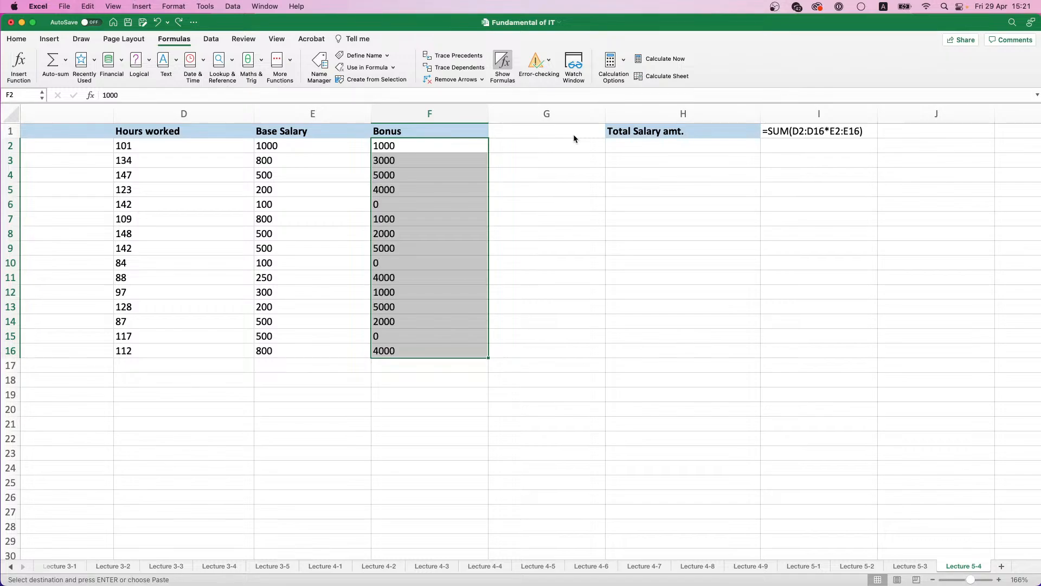
Step: Auto-fit the widths of columns A to F while the formulas are shown
{"action": "left_click_drag", "start_coordinate": [423, 109], "coordinate": [97, 114]}
{"action": "scroll", "coordinate": [96, 115], "scroll_direction": "left", "scroll_amount": 5}
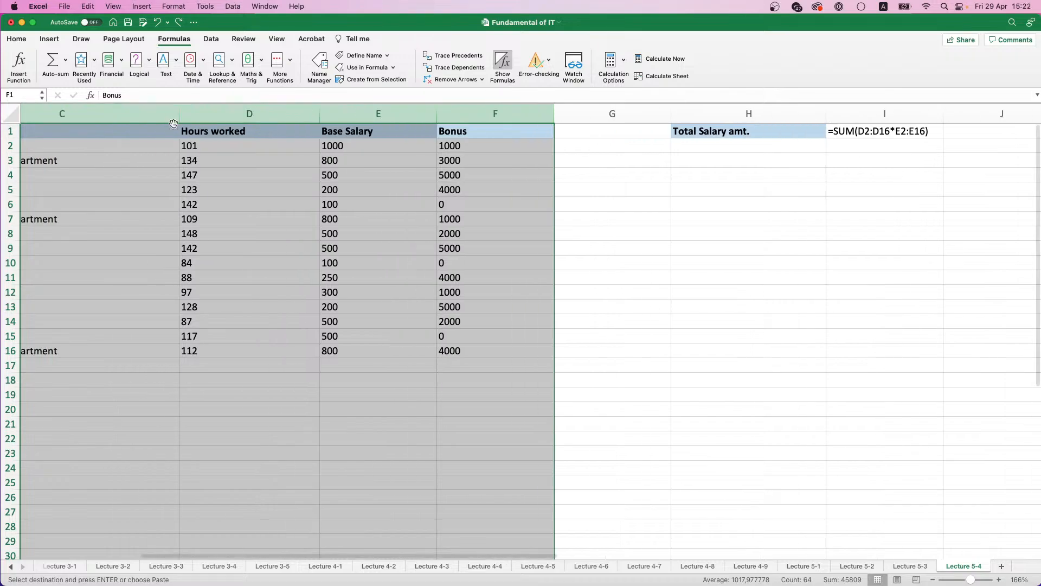
{"action": "left_click_drag", "start_coordinate": [403, 115], "coordinate": [402, 115]}
{"action": "double_click", "coordinate": [402, 115]}
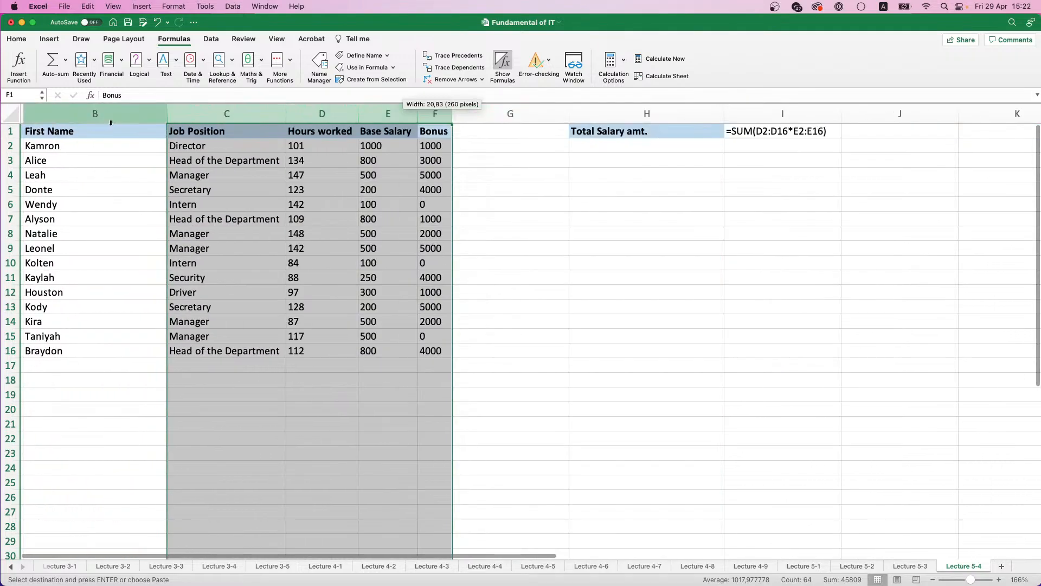
{"action": "double_click", "coordinate": [168, 113]}
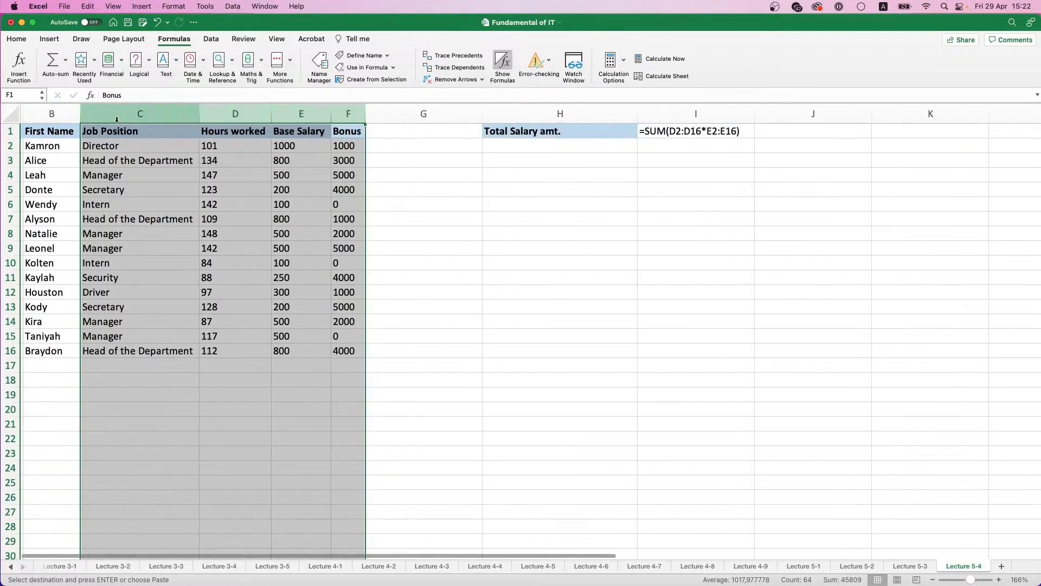
{"action": "scroll", "coordinate": [162, 130], "scroll_direction": "left", "scroll_amount": 3}
{"action": "left_click_drag", "start_coordinate": [193, 119], "coordinate": [193, 118]}
{"action": "double_click", "coordinate": [193, 118]}
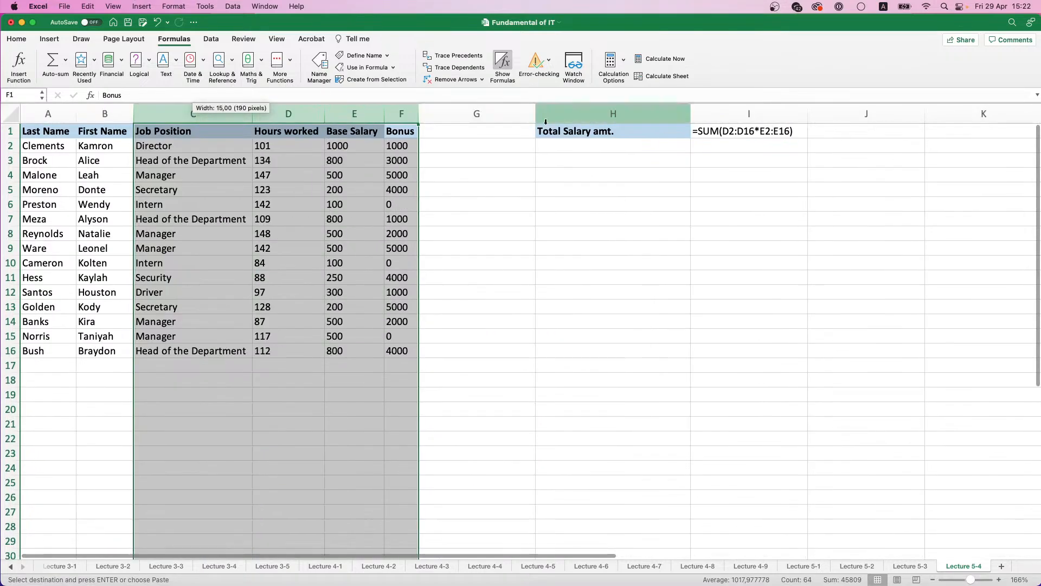
Step: Extend the formula in I1 to =SUM(D2:D16*E2:E16+F2:F16) and commit it as an array formula
{"action": "double_click", "coordinate": [765, 132]}
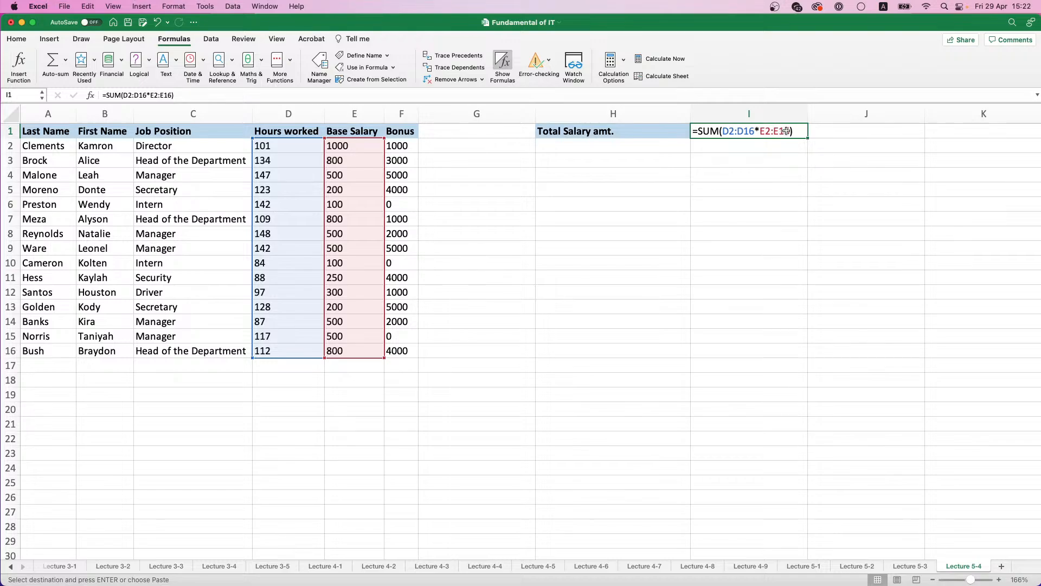
{"action": "left_click", "coordinate": [790, 131]}
{"action": "type", "text": "+"}
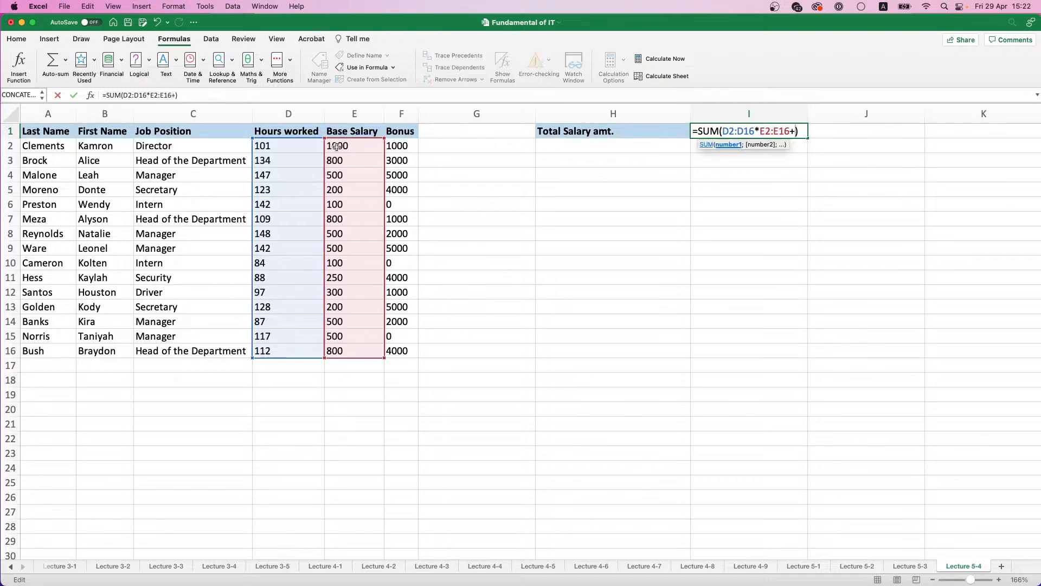
{"action": "left_click_drag", "start_coordinate": [395, 145], "coordinate": [389, 356]}
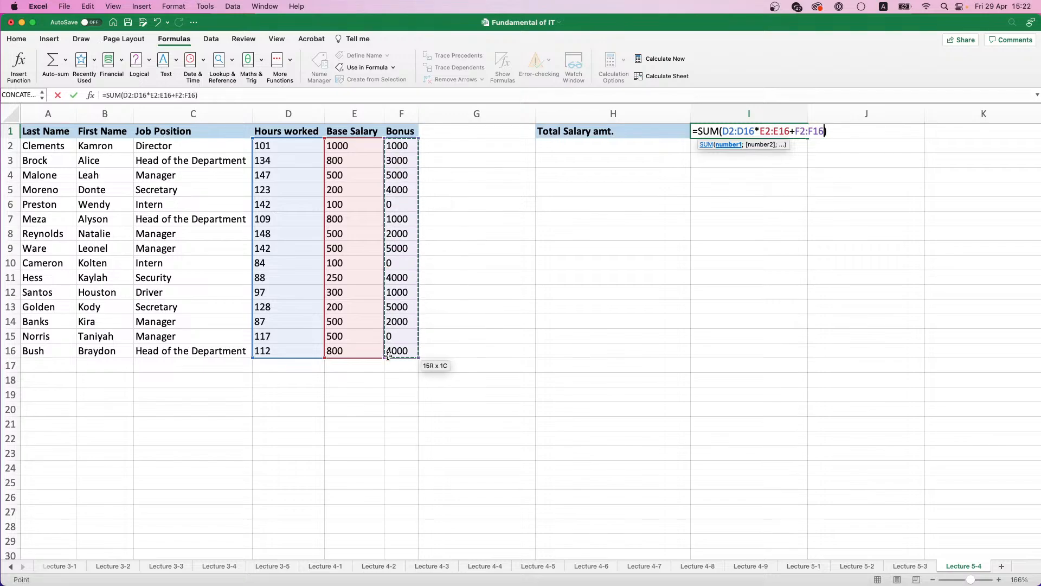
{"action": "key", "text": "ctrl+shift+Return"}
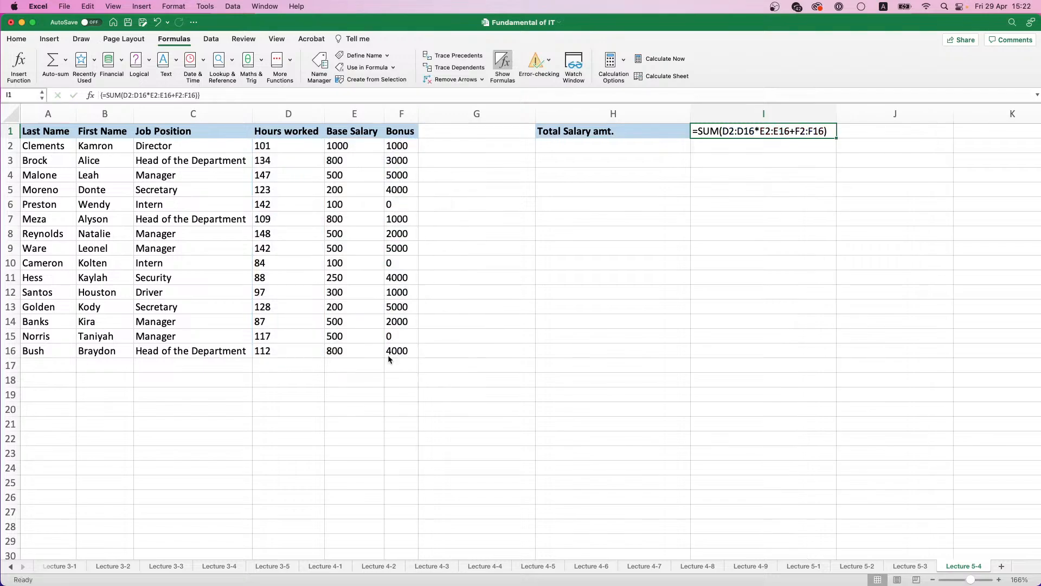
Step: Switch the sheet back from formulas to calculated values and auto-fit the widths of columns A to F
{"action": "double_click", "coordinate": [789, 136]}
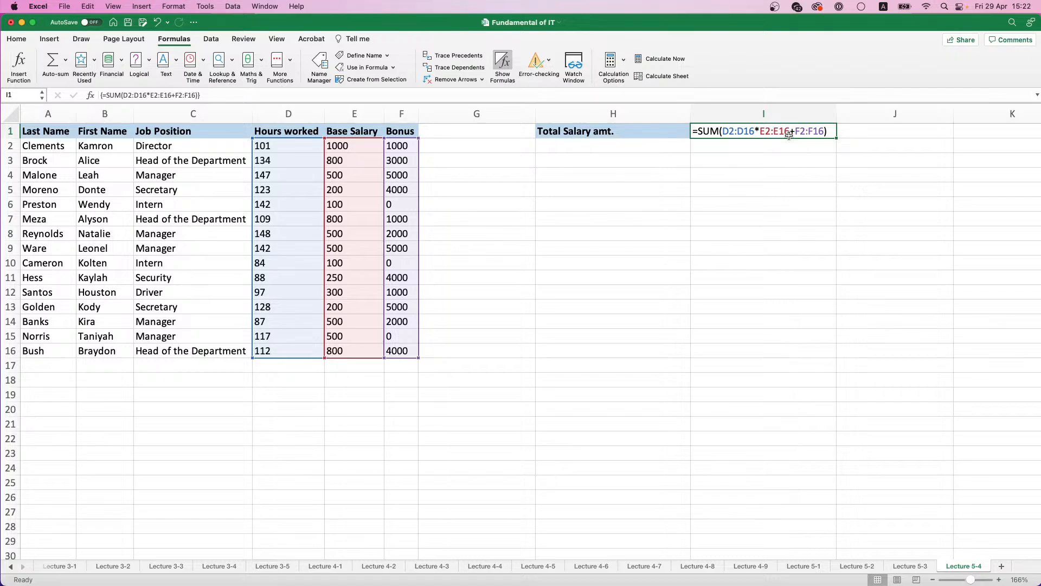
{"action": "left_click", "coordinate": [503, 65]}
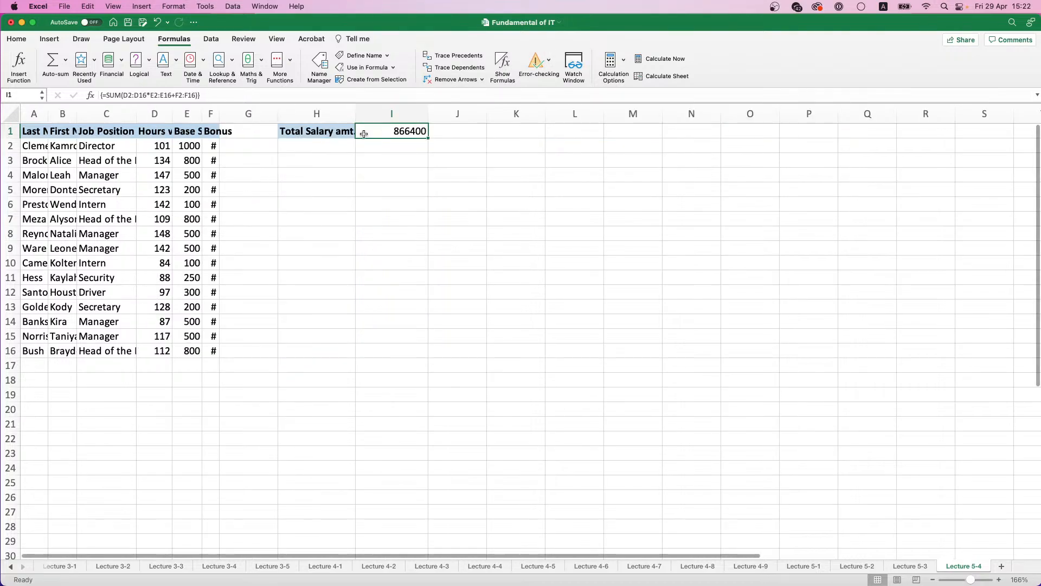
{"action": "mouse_move", "coordinate": [219, 114]}
{"action": "left_mouse_down"}
{"action": "mouse_move", "coordinate": [254, 114]}
{"action": "mouse_move", "coordinate": [207, 114]}
{"action": "left_mouse_up"}
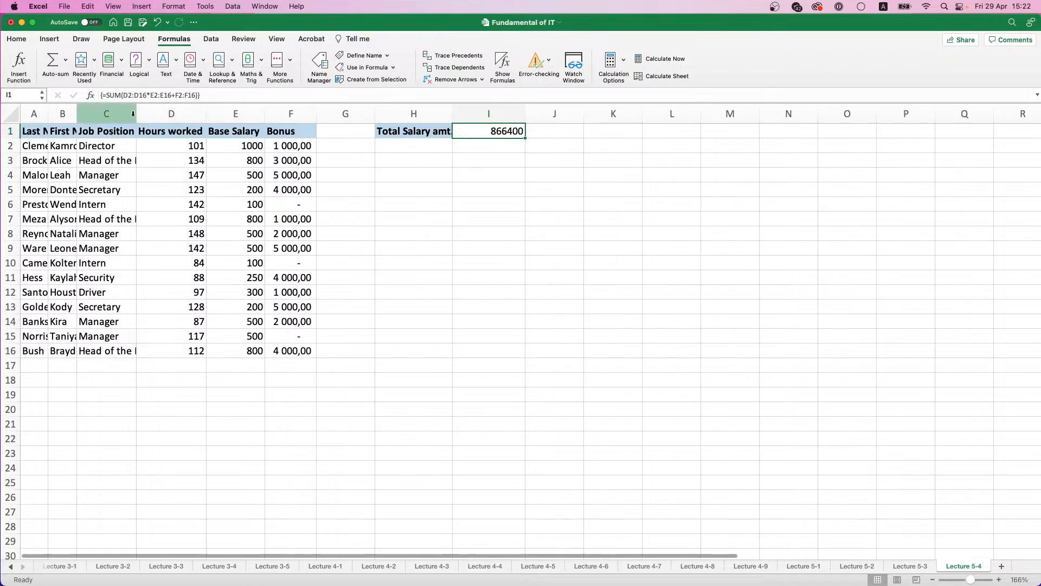
{"action": "left_click_drag", "start_coordinate": [133, 113], "coordinate": [38, 114]}
{"action": "double_click", "coordinate": [49, 113]}
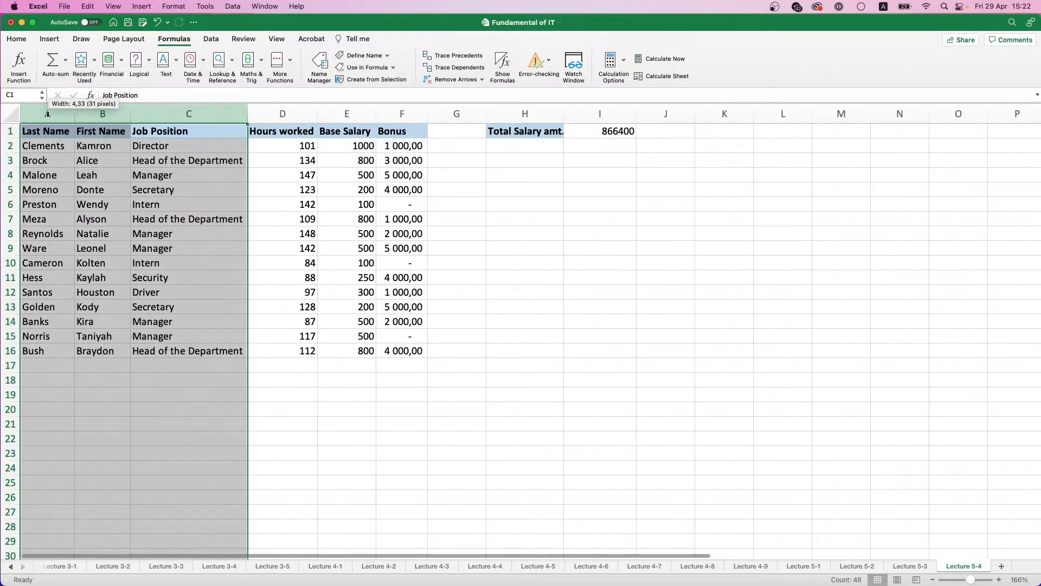
Step: Define the names Hours_worked for D2:D16 and Base_Salary for E2:E16, both with workbook scope
{"action": "left_click", "coordinate": [623, 135]}
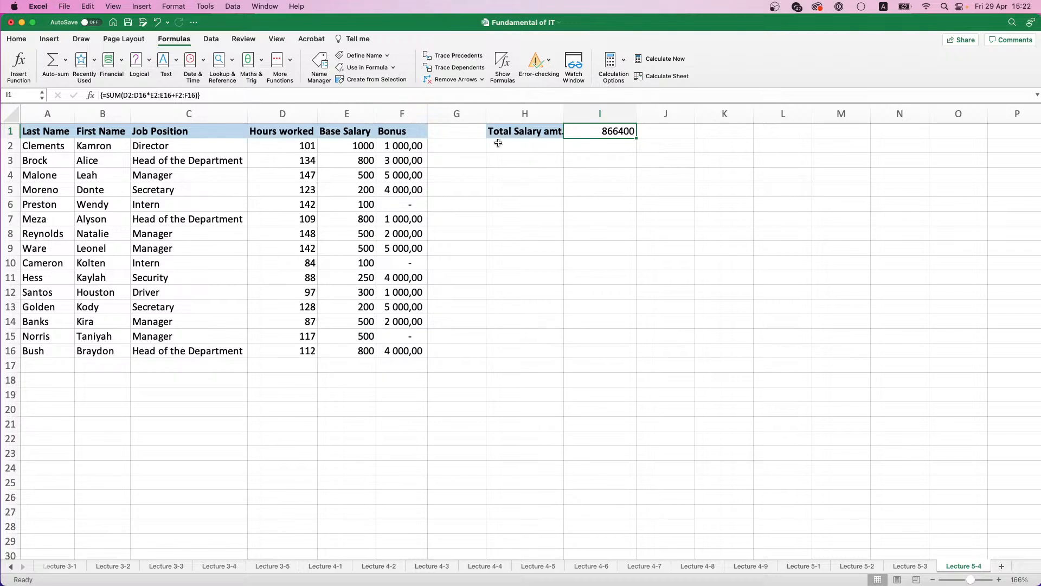
{"action": "left_click_drag", "start_coordinate": [296, 148], "coordinate": [306, 350]}
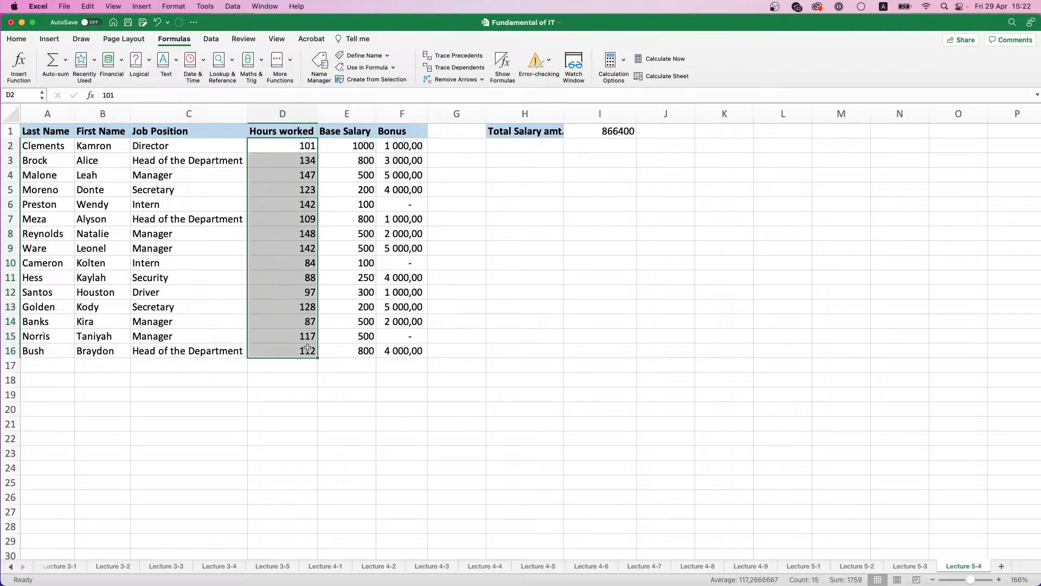
{"action": "left_click", "coordinate": [362, 56]}
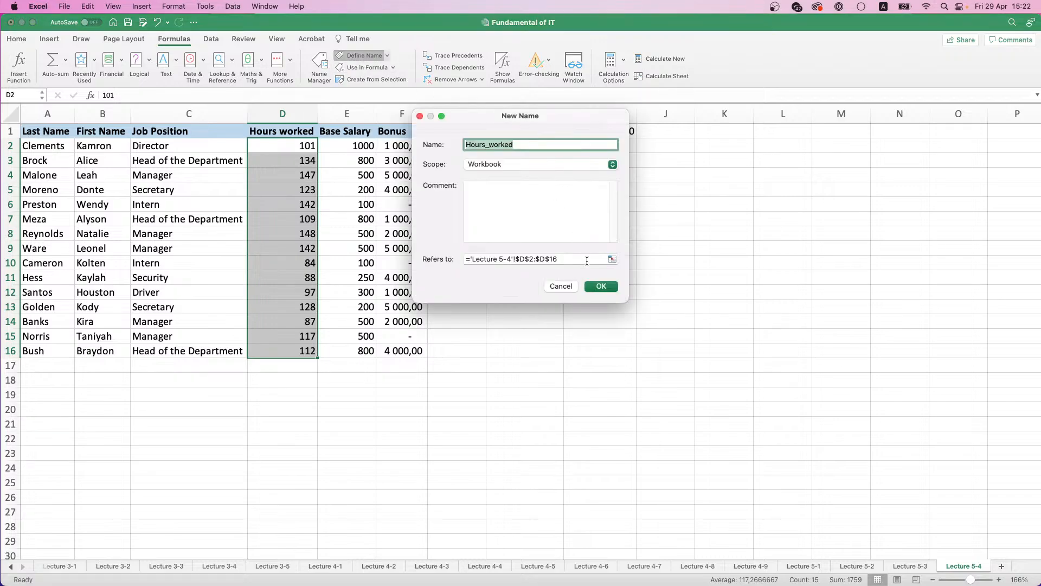
{"action": "left_click", "coordinate": [599, 285]}
{"action": "left_click_drag", "start_coordinate": [342, 143], "coordinate": [353, 353]}
{"action": "left_click", "coordinate": [358, 55]}
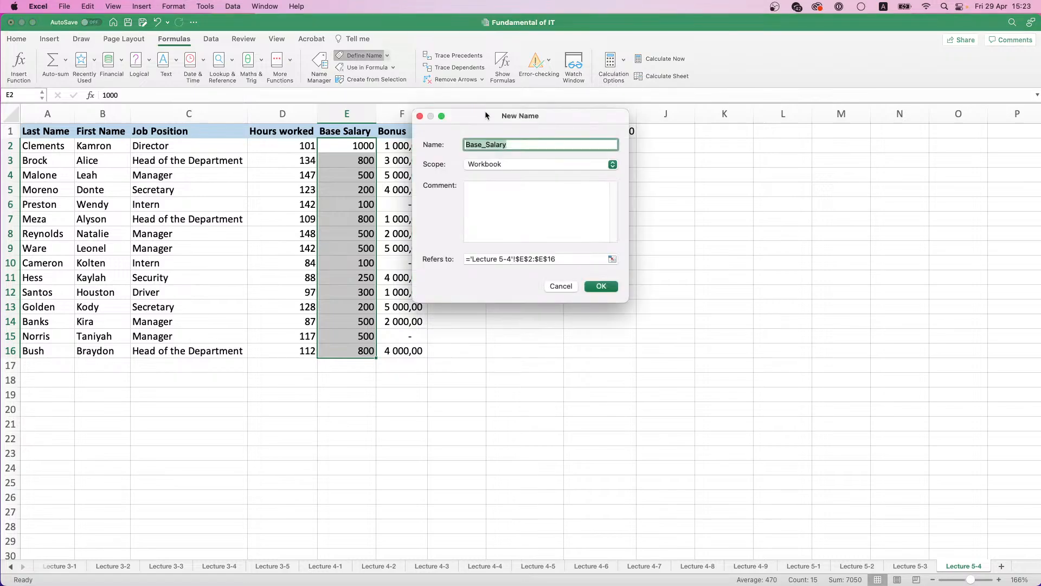
{"action": "left_click", "coordinate": [608, 288]}
Step: Define the name Bonus_1 for the bonus values in F2:F16
{"action": "left_click_drag", "start_coordinate": [404, 146], "coordinate": [416, 355]}
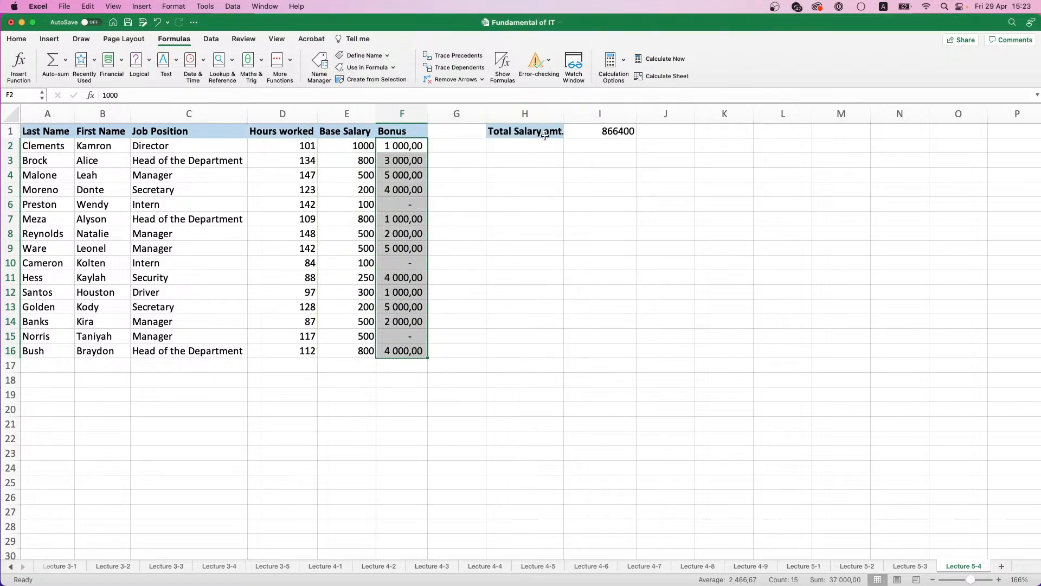
{"action": "left_click", "coordinate": [362, 55]}
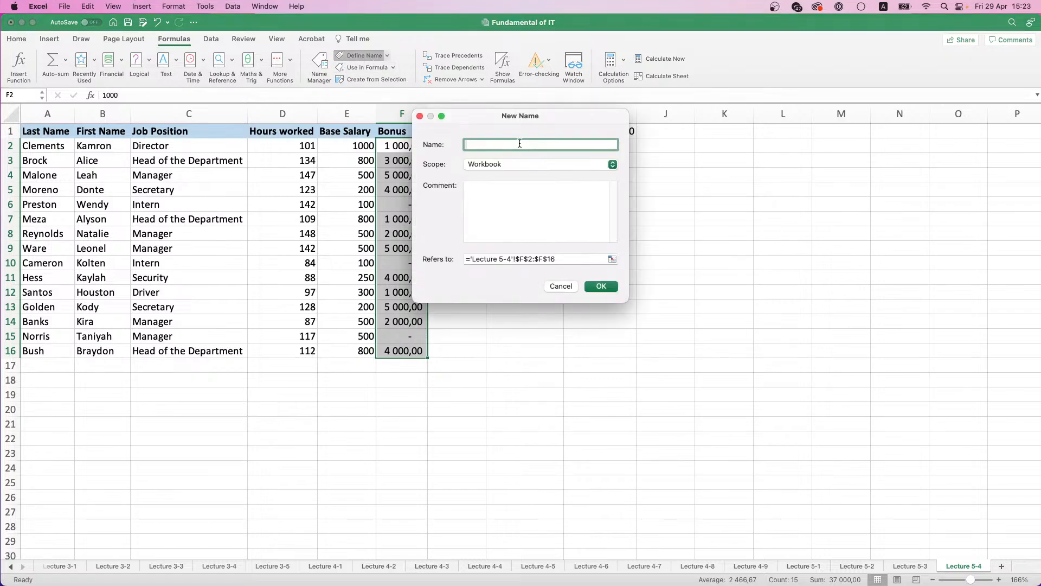
{"action": "type", "text": "Bonus"}
{"action": "key", "text": "Return"}
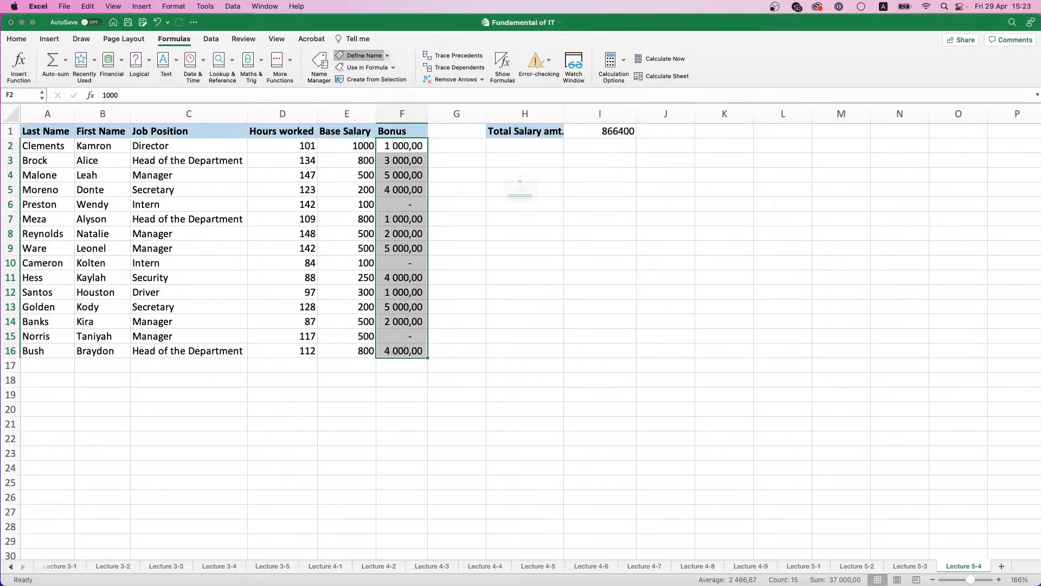
{"action": "left_click", "coordinate": [521, 230]}
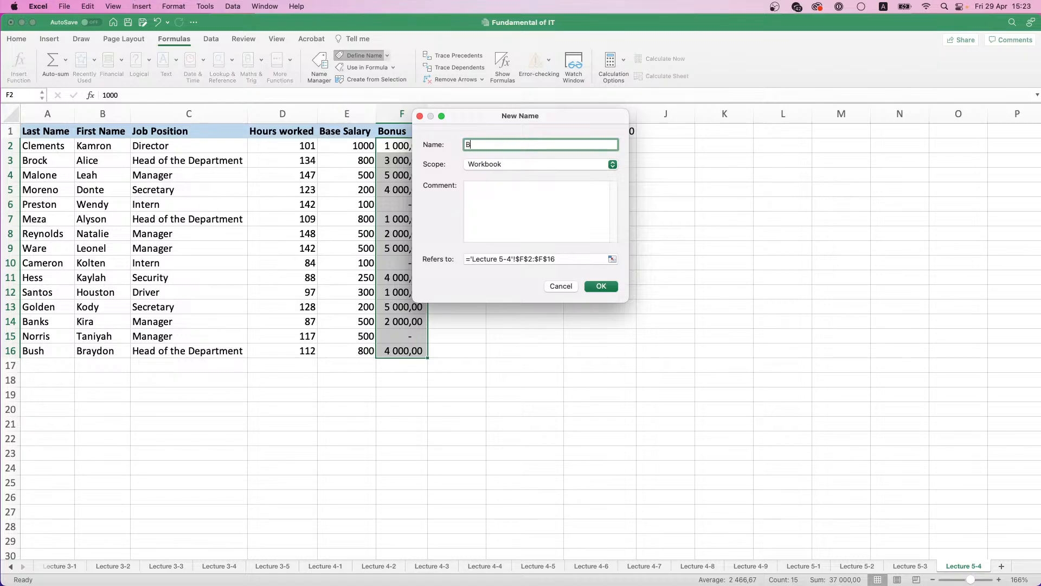
{"action": "type", "text": "Bonus_1"}
{"action": "key", "text": "Return"}
Step: Replace the cell ranges in the I1 formula with the defined names so it reads =SUM(Hours_worked*Base_Salary+Bonus_1)
{"action": "left_click", "coordinate": [622, 131]}
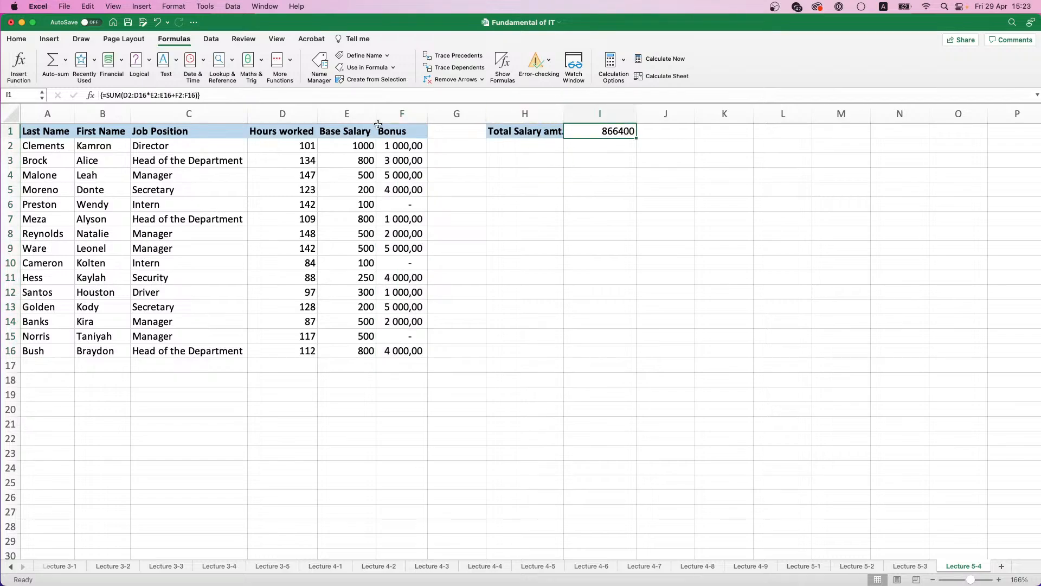
{"action": "left_click", "coordinate": [144, 95]}
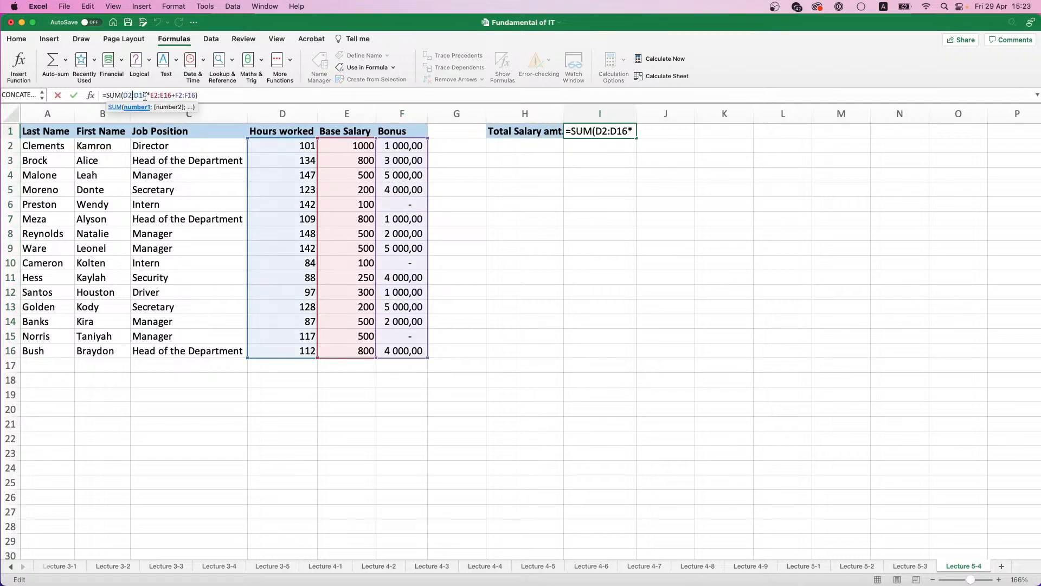
{"action": "left_click_drag", "start_coordinate": [147, 95], "coordinate": [123, 95]}
{"action": "type", "text": "Ho"}
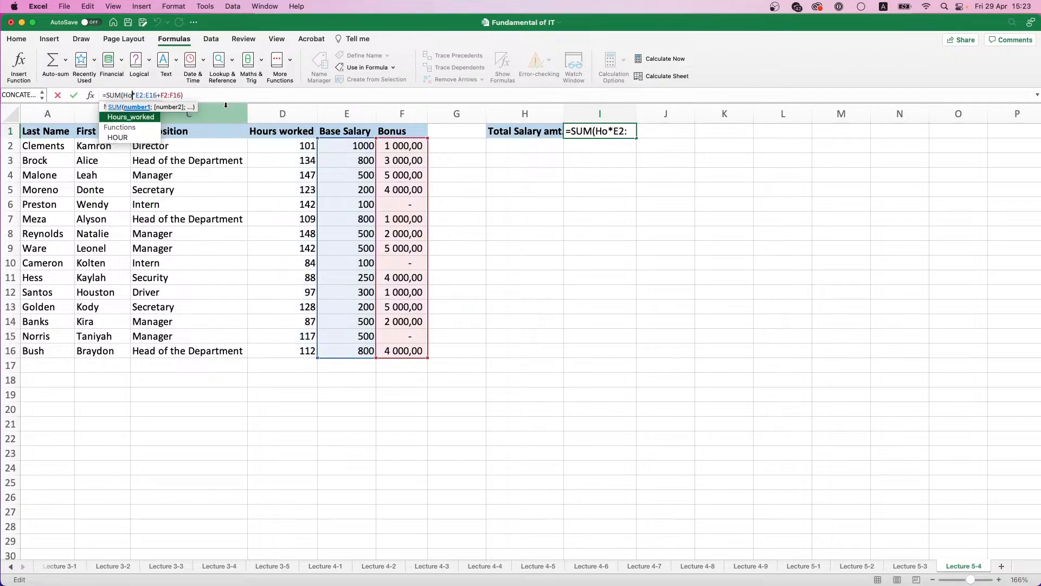
{"action": "double_click", "coordinate": [137, 117]}
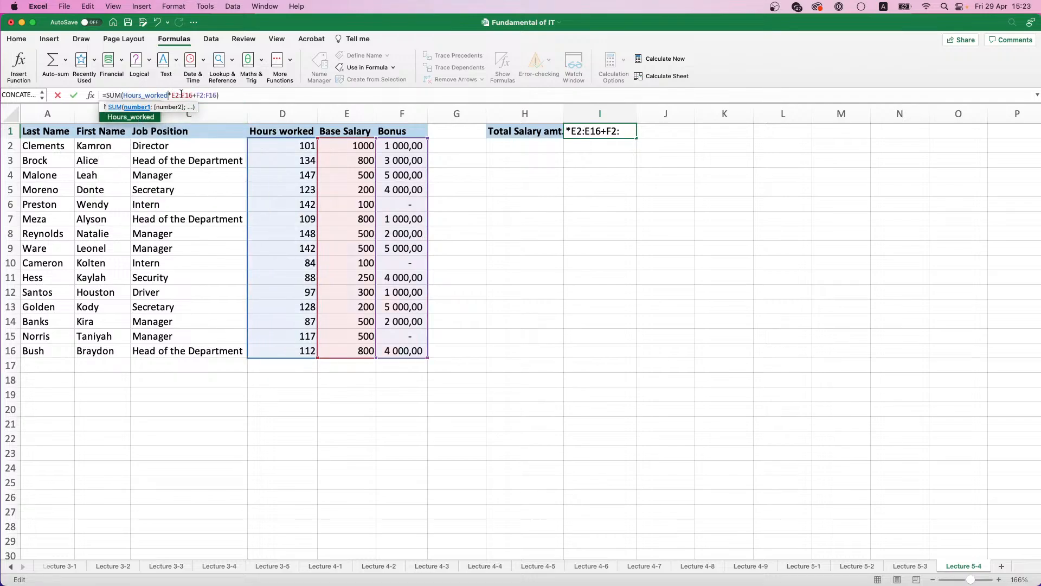
{"action": "left_click_drag", "start_coordinate": [174, 95], "coordinate": [190, 93]}
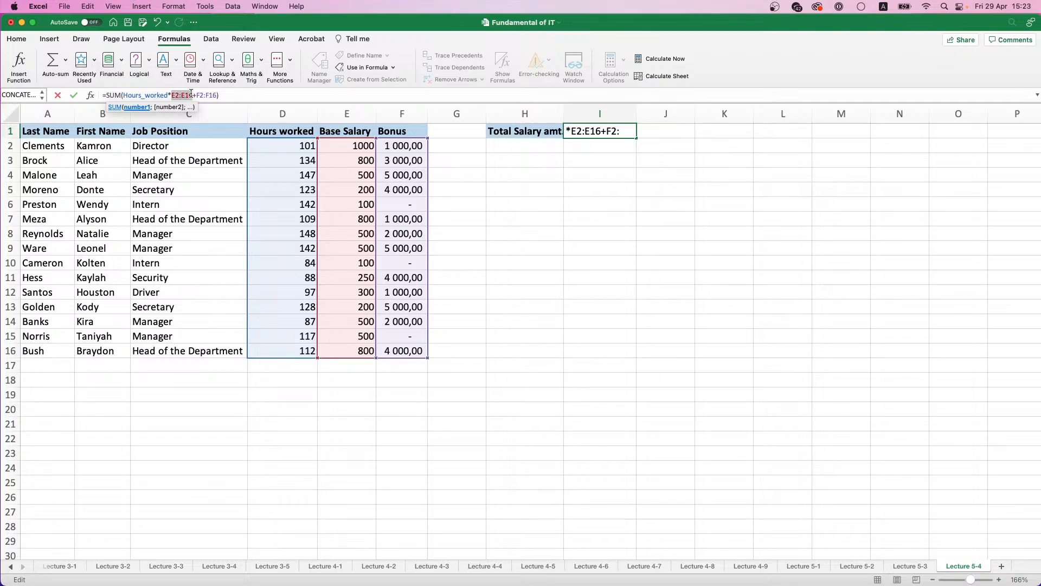
{"action": "type", "text": "Base_Salary"}
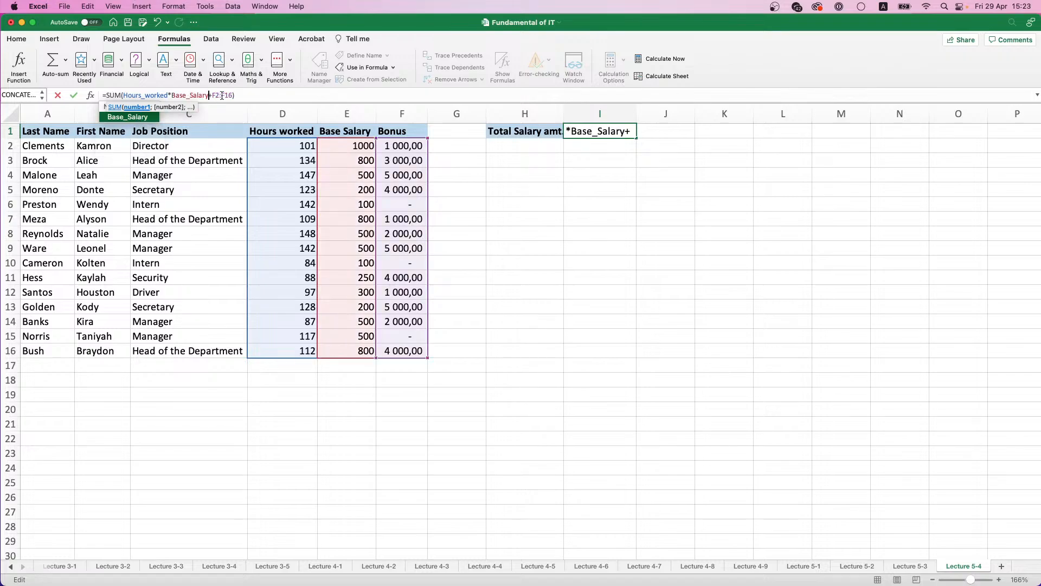
{"action": "double_click", "coordinate": [222, 96]}
{"action": "type", "text": "Bonus_1"}
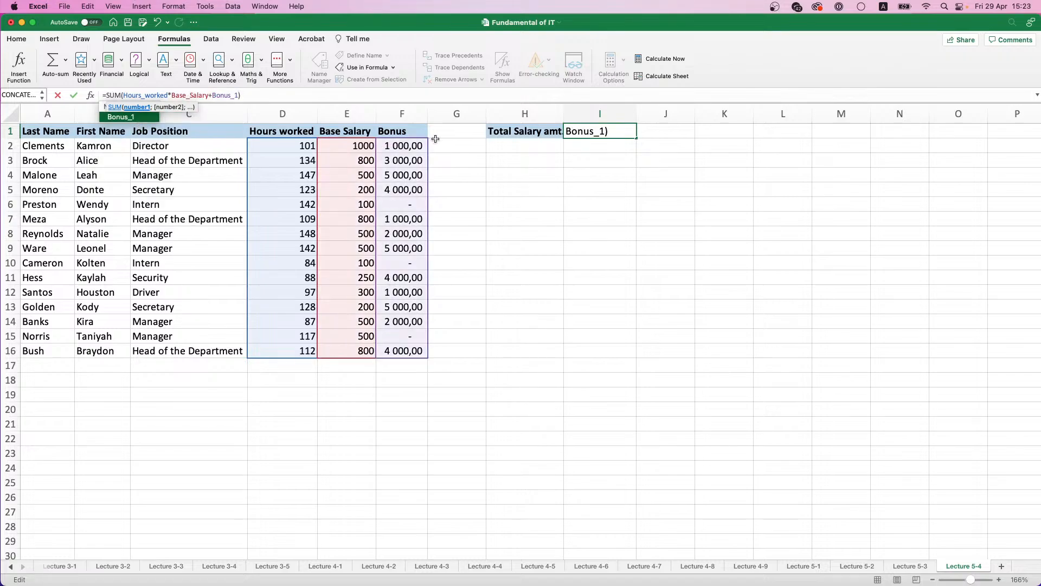
{"action": "key", "text": "Return"}
{"action": "left_click", "coordinate": [632, 132]}
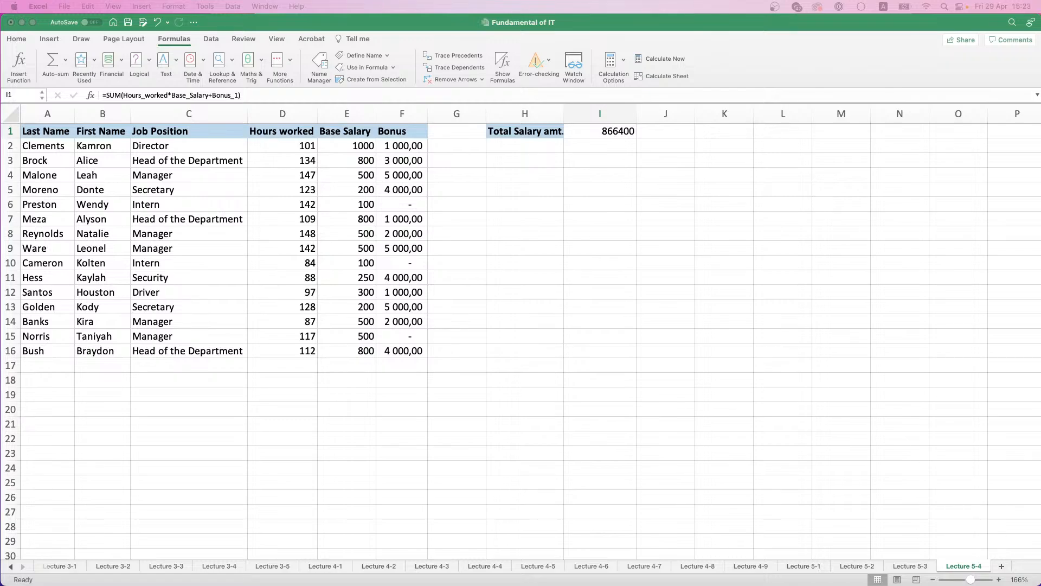
Step: Add a new worksheet and enter the row headings Month in A1 and Order Amount in A2
{"action": "left_click", "coordinate": [1002, 565]}
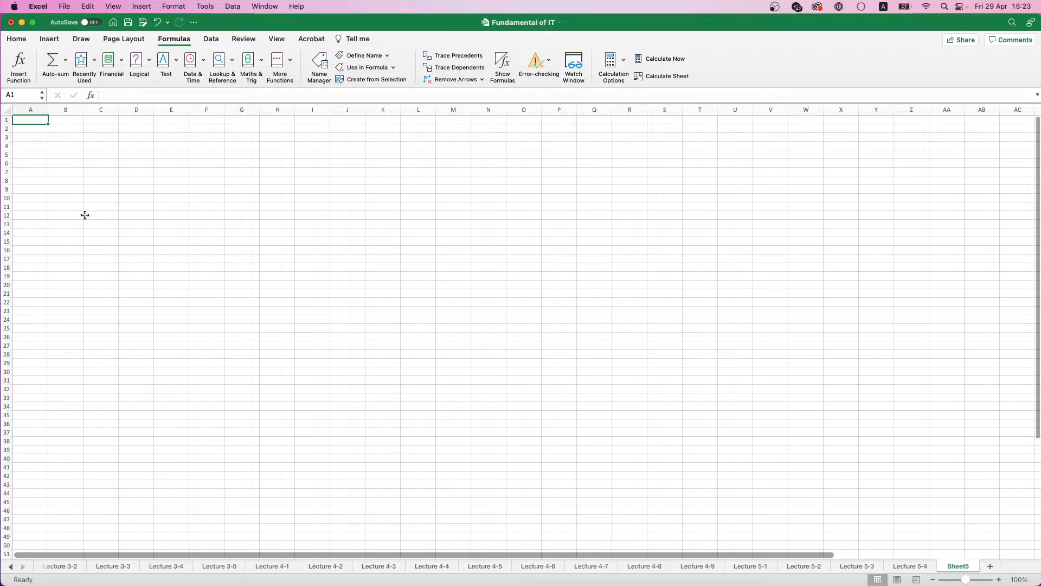
{"action": "scroll", "coordinate": [85, 214], "scroll_direction": "up", "scroll_amount": 5}
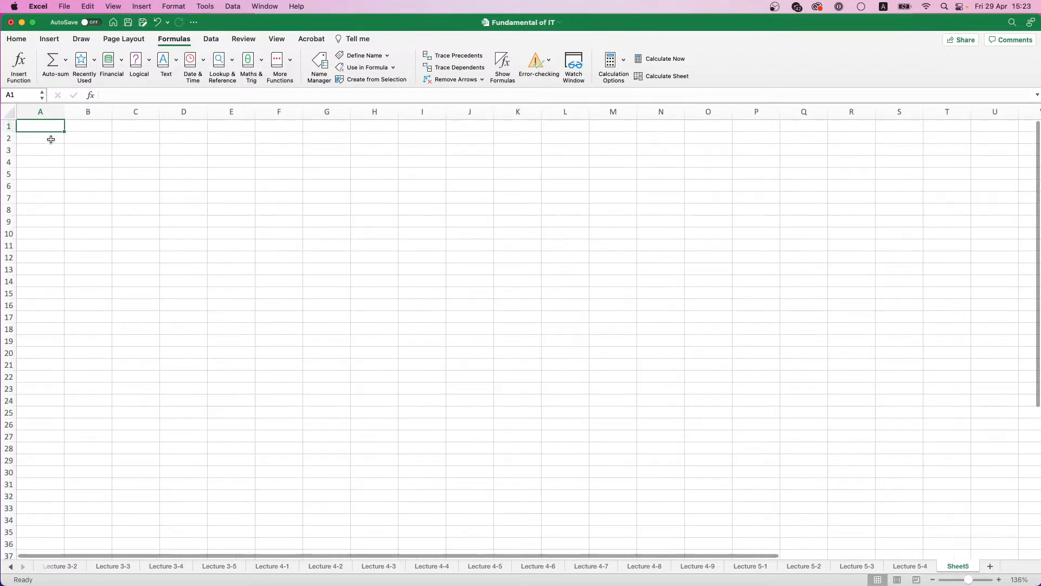
{"action": "scroll", "coordinate": [50, 139], "scroll_direction": "up", "scroll_amount": 2}
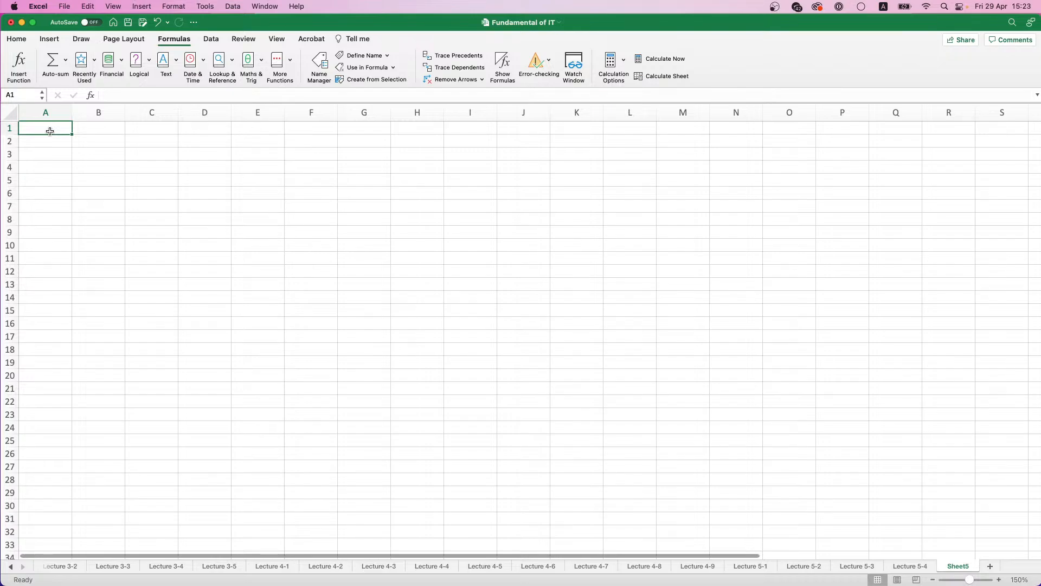
{"action": "type", "text": "Date"}
{"action": "key", "text": "Return"}
{"action": "left_click", "coordinate": [50, 134]}
{"action": "type", "text": "Month"}
{"action": "key", "text": "Tab"}
{"action": "key", "text": "Return"}
{"action": "type", "text": "Order Amount"}
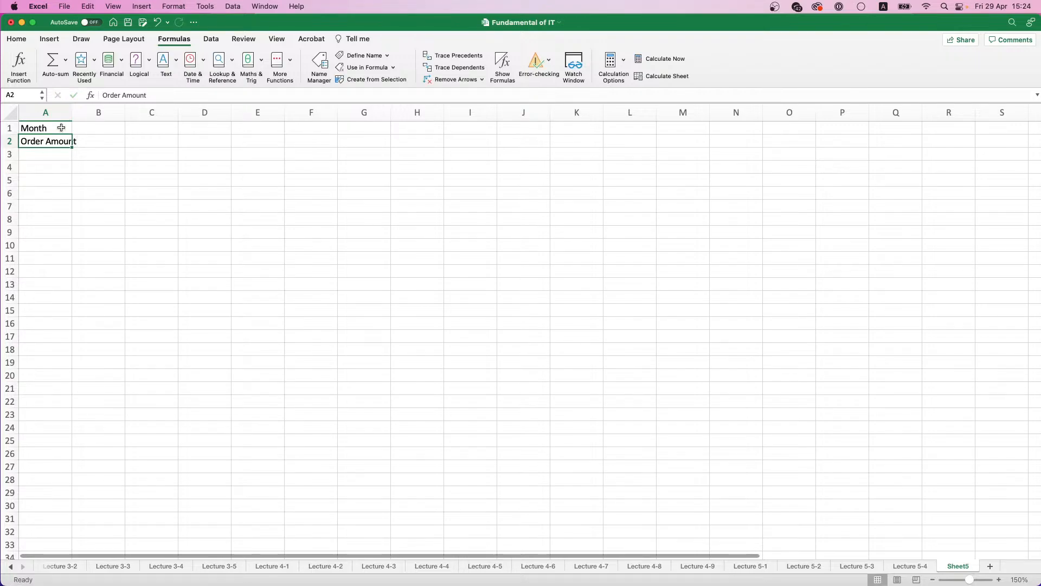
Step: Make the headings in A1:A2 bold with a light blue fill and auto-fit the width of column A
{"action": "mouse_move", "coordinate": [68, 125]}
{"action": "left_mouse_down"}
{"action": "mouse_move", "coordinate": [63, 144]}
{"action": "mouse_move", "coordinate": [73, 116]}
{"action": "mouse_move", "coordinate": [84, 116]}
{"action": "left_mouse_up"}
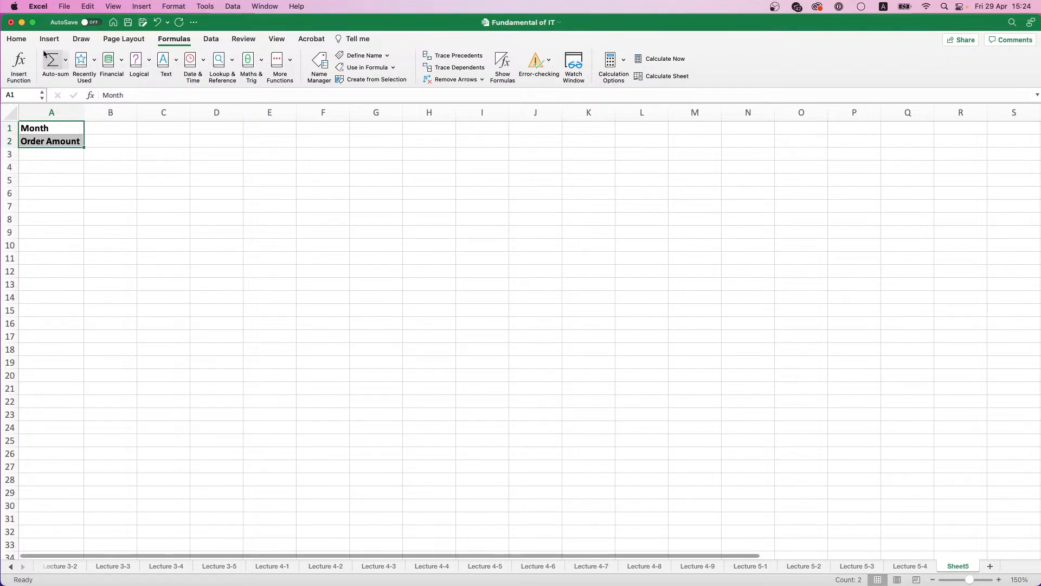
{"action": "left_click", "coordinate": [16, 39]}
{"action": "left_click", "coordinate": [178, 76]}
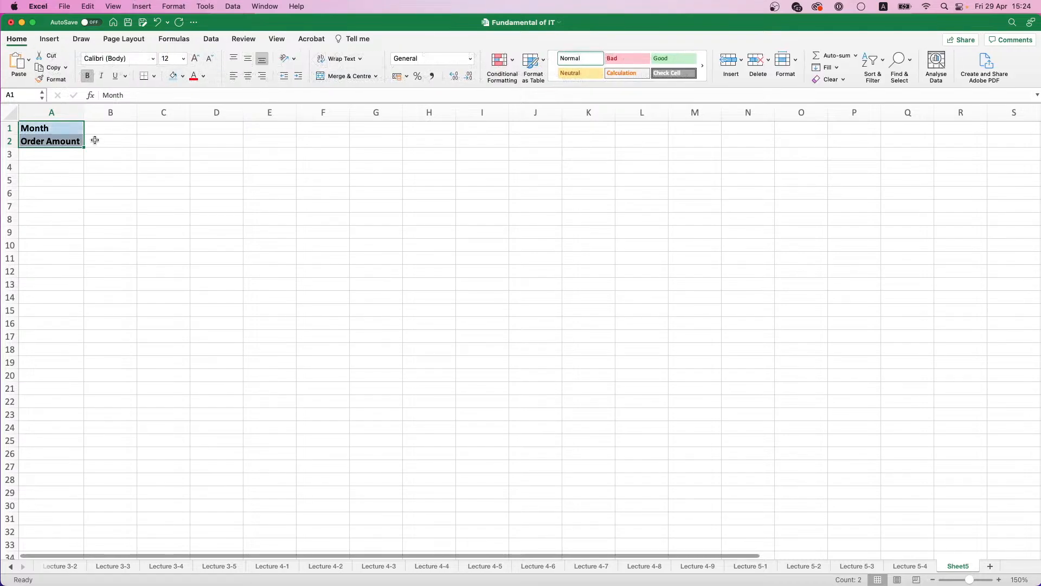
{"action": "left_click", "coordinate": [95, 139]}
Step: Enter January in B1 and fill the month series across to December in M1
{"action": "left_click", "coordinate": [103, 130]}
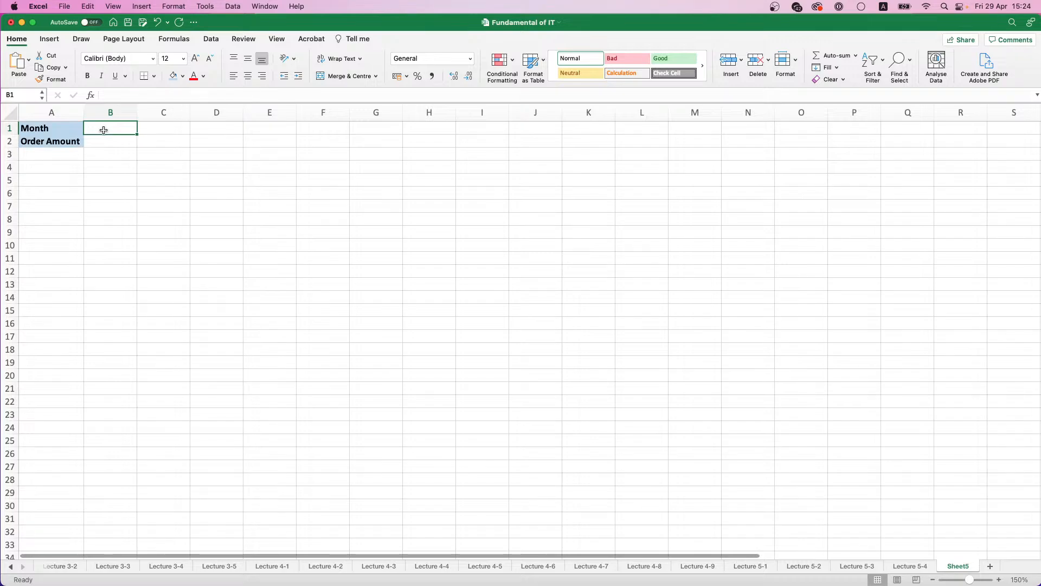
{"action": "type", "text": "January"}
{"action": "key", "text": "Tab"}
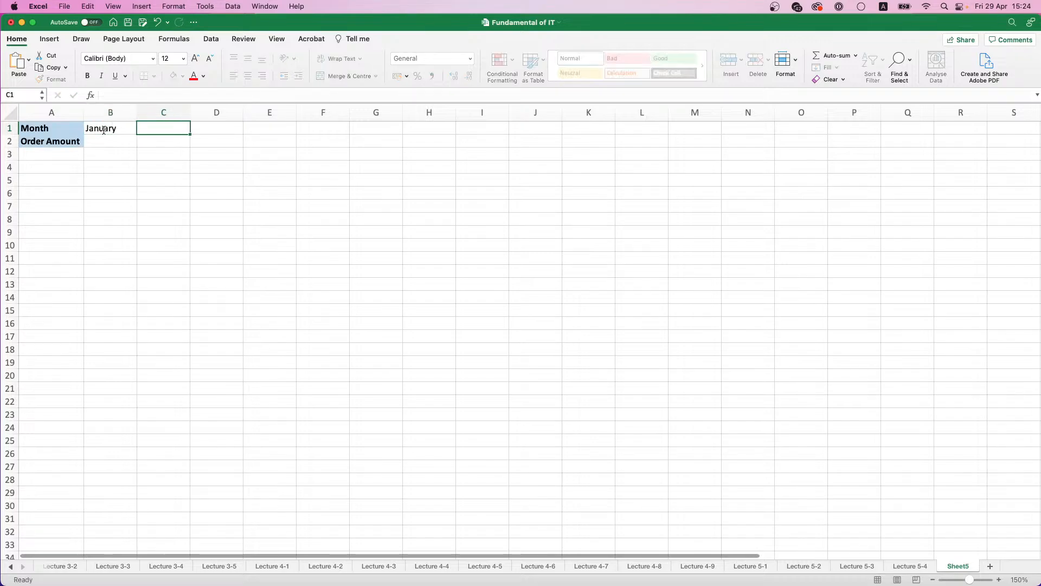
{"action": "left_click", "coordinate": [105, 133]}
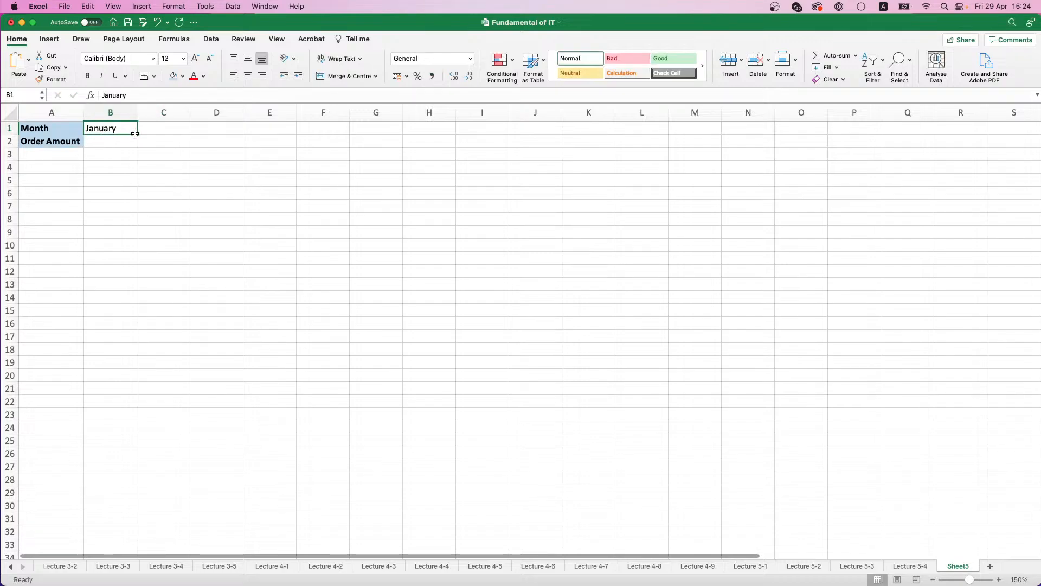
{"action": "left_click_drag", "start_coordinate": [137, 134], "coordinate": [700, 121]}
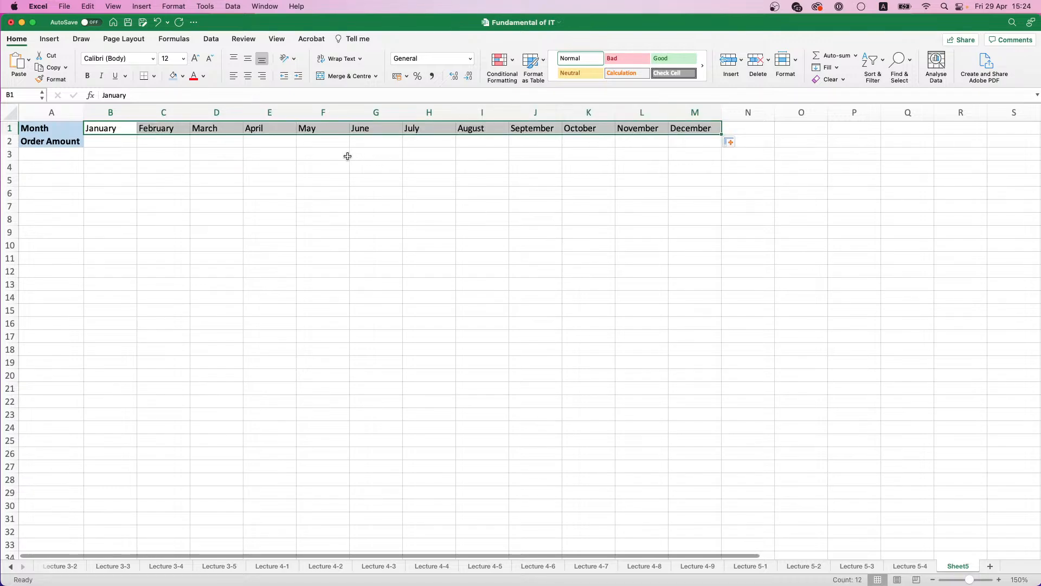
Step: Enter =RANDBETWEEN(100000;500000) in B2 and fill it across to M2 for every month's order amount
{"action": "left_click", "coordinate": [114, 147]}
{"action": "key", "text": "Up"}
{"action": "key", "text": "Down"}
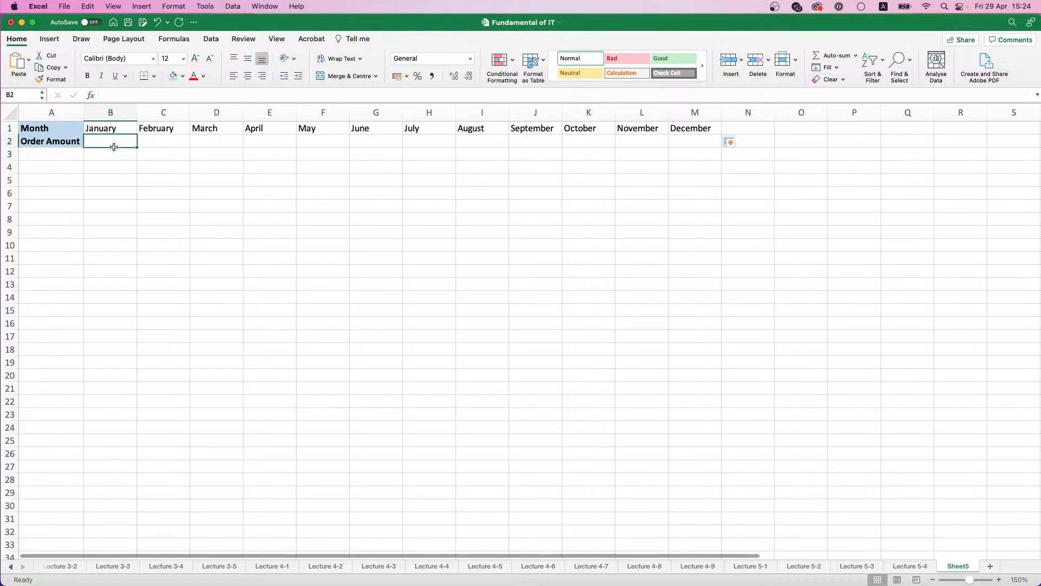
{"action": "type", "text": "=RAND"}
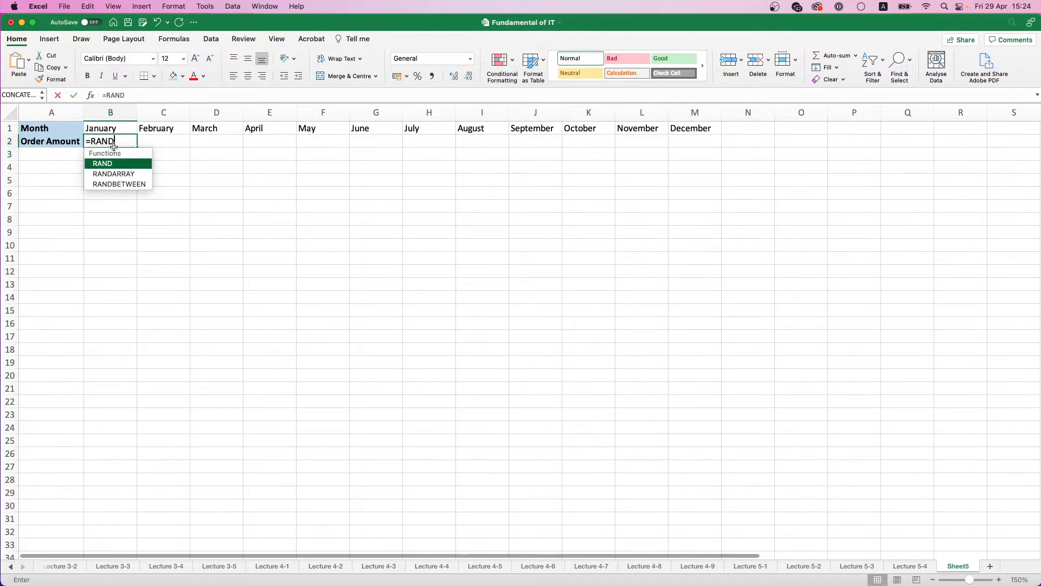
{"action": "double_click", "coordinate": [128, 184]}
{"action": "type", "text": "1"}
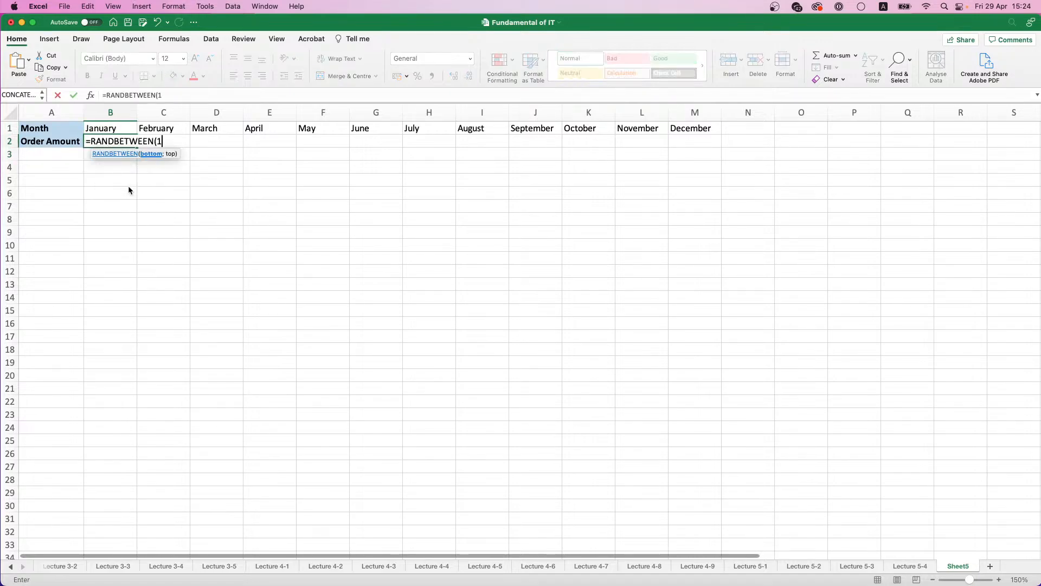
{"action": "type", "text": "00000;"}
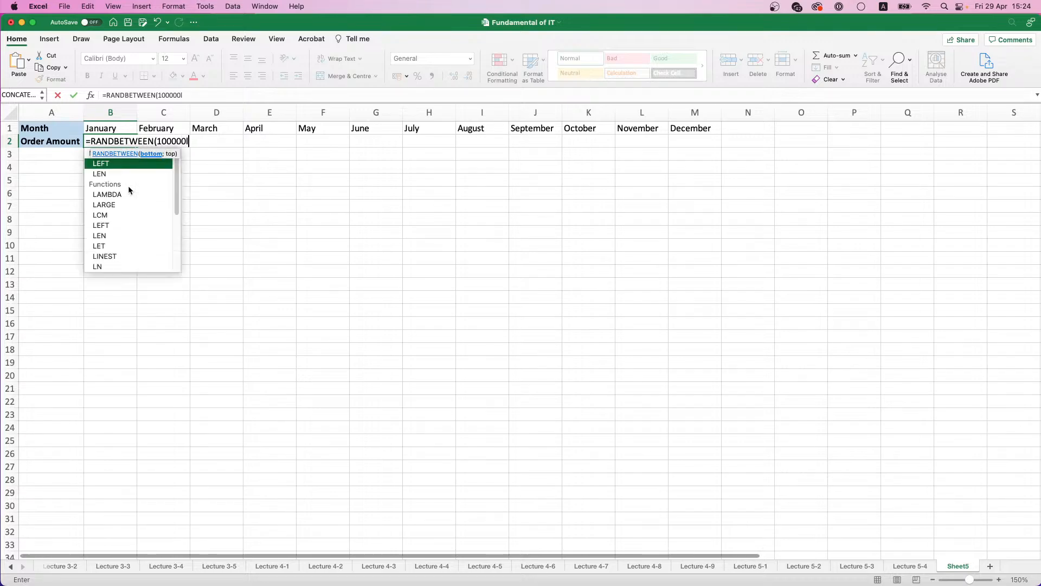
{"action": "type", "text": "500"}
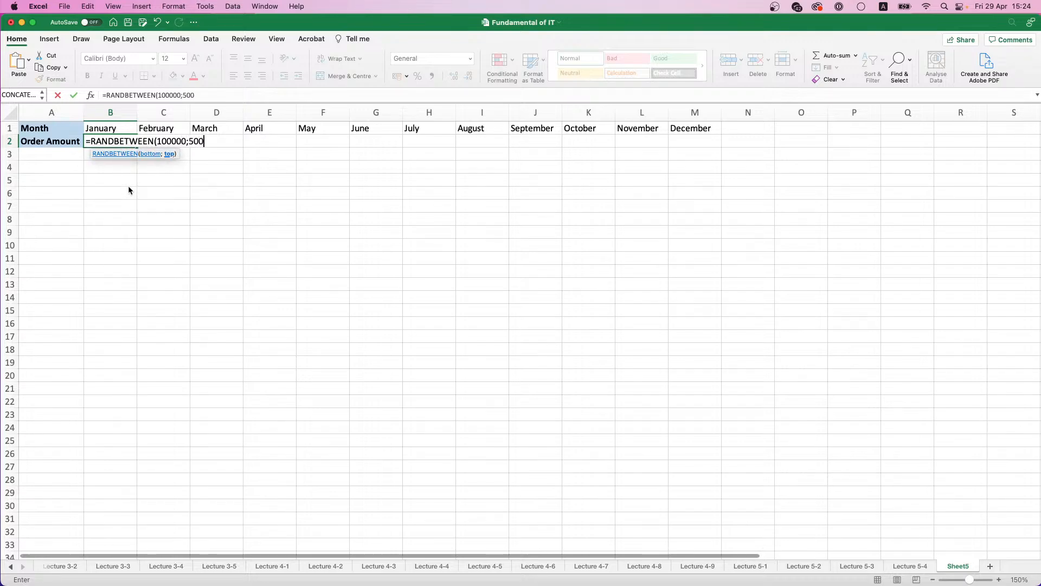
{"action": "type", "text": "000)"}
{"action": "key", "text": "Return"}
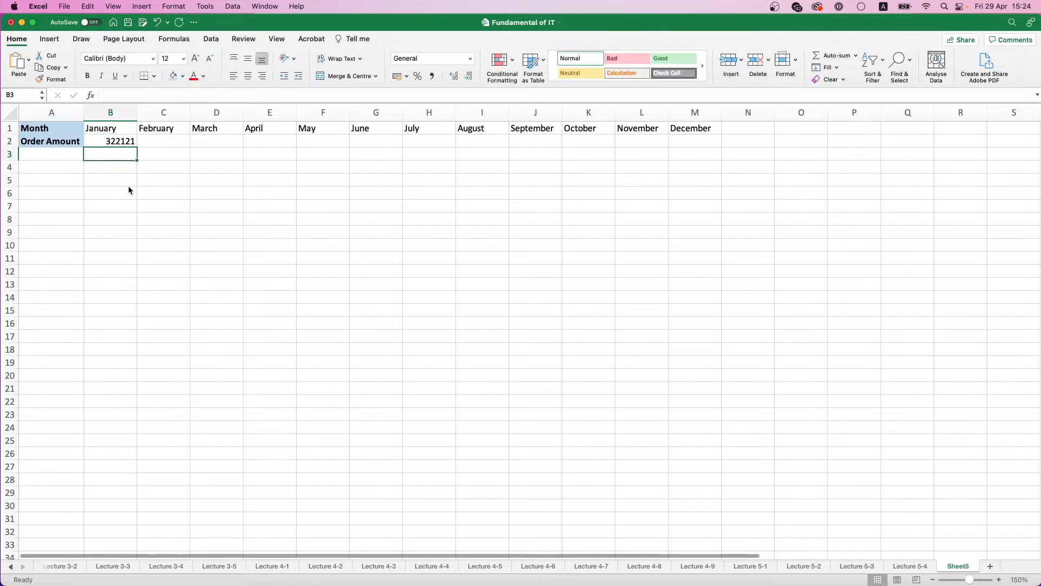
{"action": "left_click", "coordinate": [134, 142]}
{"action": "left_click_drag", "start_coordinate": [135, 142], "coordinate": [728, 151]}
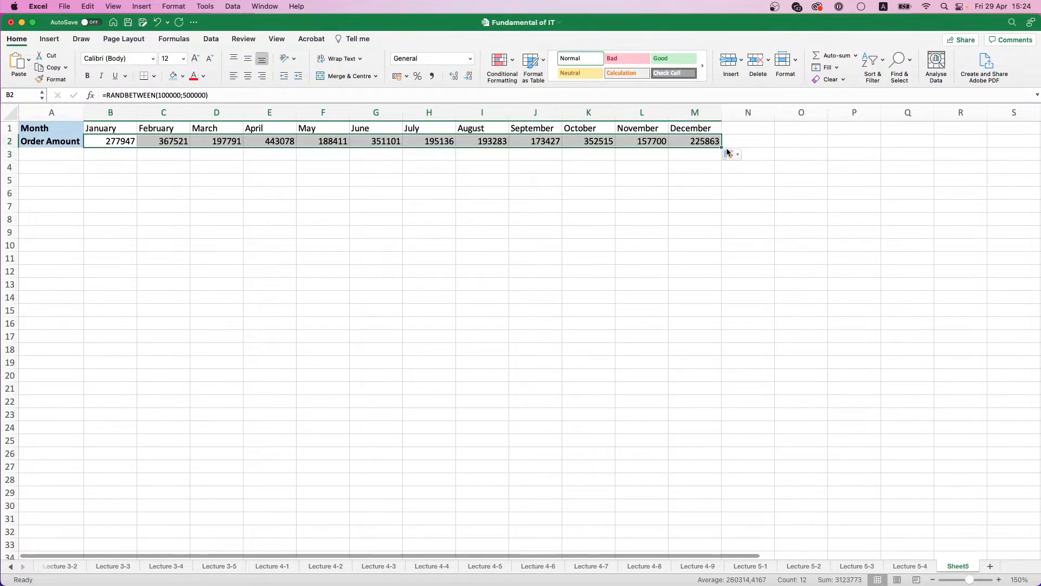
Step: Replace the random-number formulas in B2:M2 with their values only
{"action": "key", "text": "super+c"}
{"action": "key", "text": "super+v"}
{"action": "left_click", "coordinate": [732, 156]}
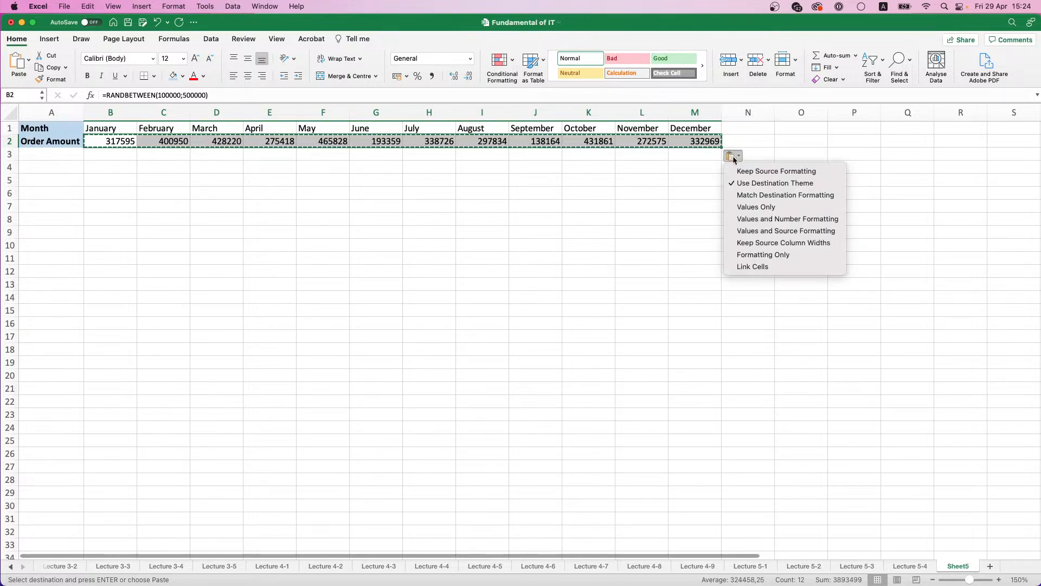
{"action": "left_click", "coordinate": [745, 207]}
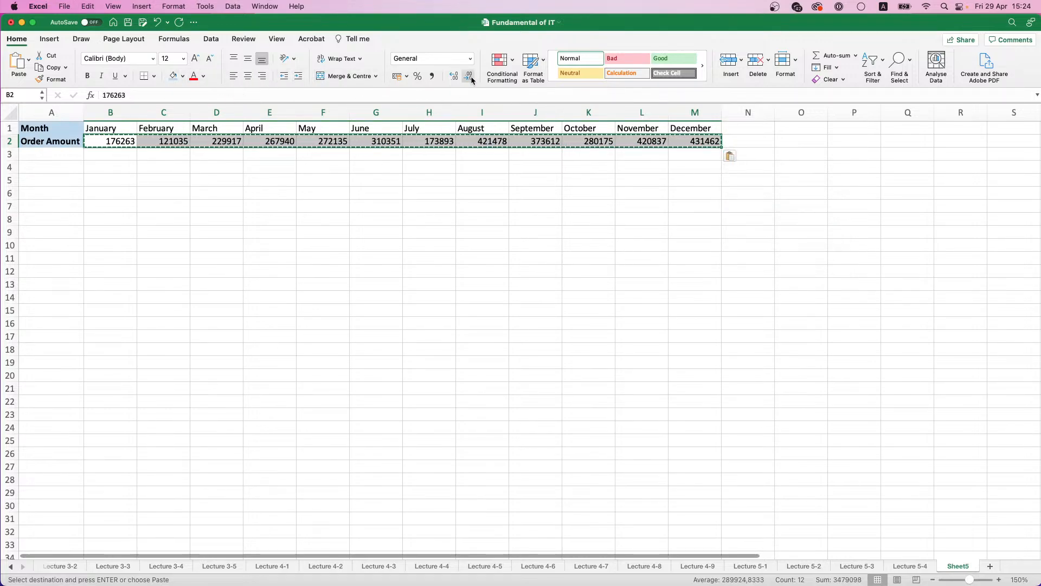
Step: Apply the comma number style with two decimals to the order amounts in B2:M2
{"action": "left_click", "coordinate": [432, 76]}
{"action": "left_click", "coordinate": [280, 193]}
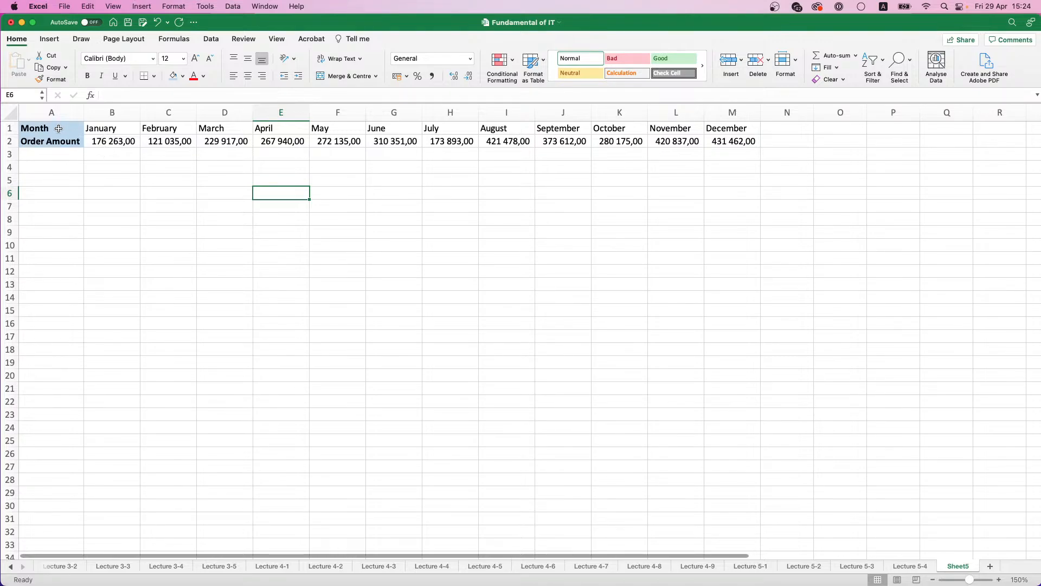
Step: Copy the table A1:M2, paste it transposed at A6, and widen column B to fit its heading
{"action": "left_click_drag", "start_coordinate": [58, 129], "coordinate": [750, 143]}
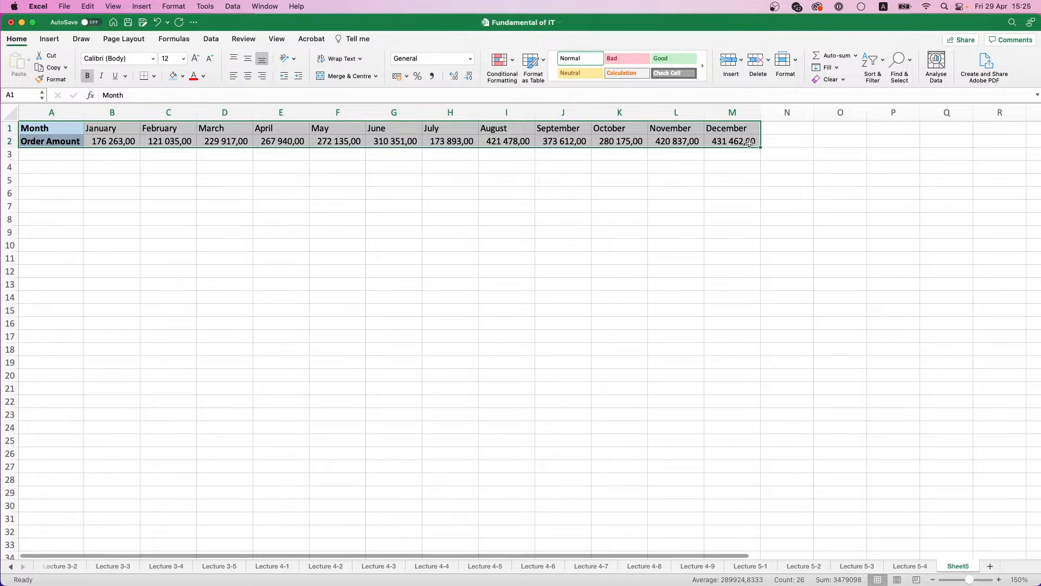
{"action": "key", "text": "super+c"}
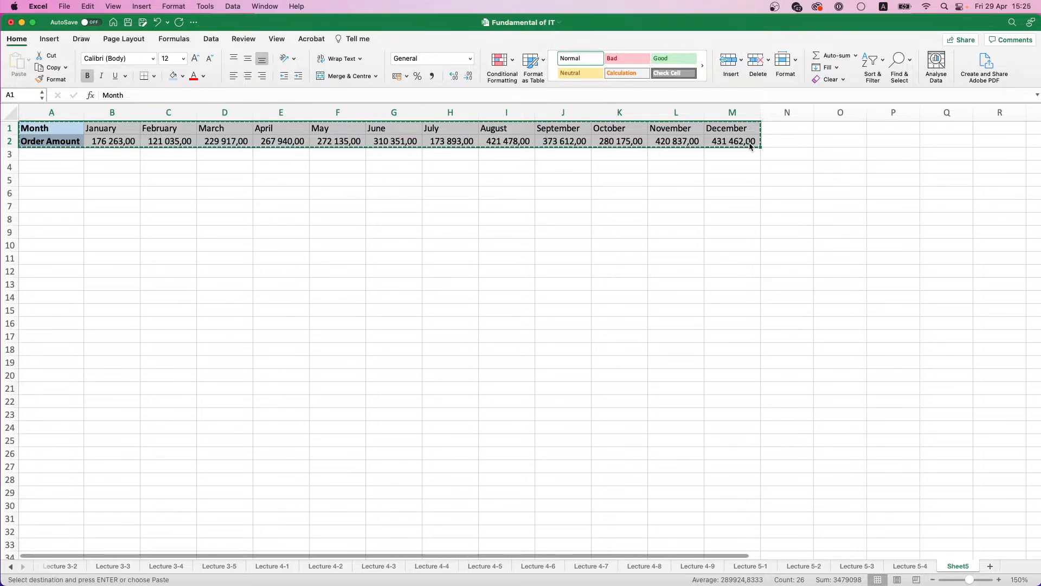
{"action": "left_click", "coordinate": [63, 199]}
{"action": "right_click", "coordinate": [54, 191]}
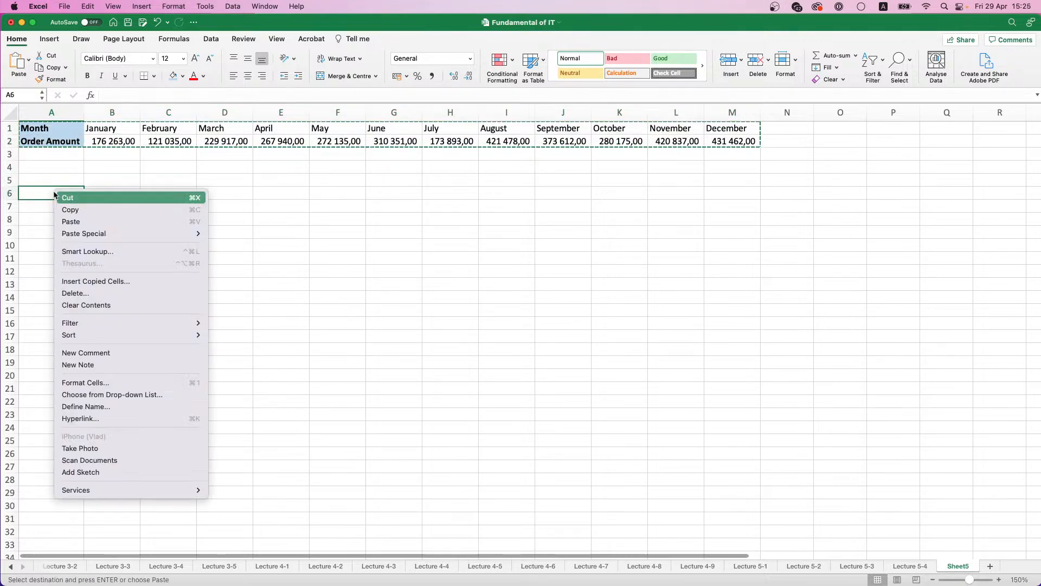
{"action": "mouse_move", "coordinate": [85, 234]}
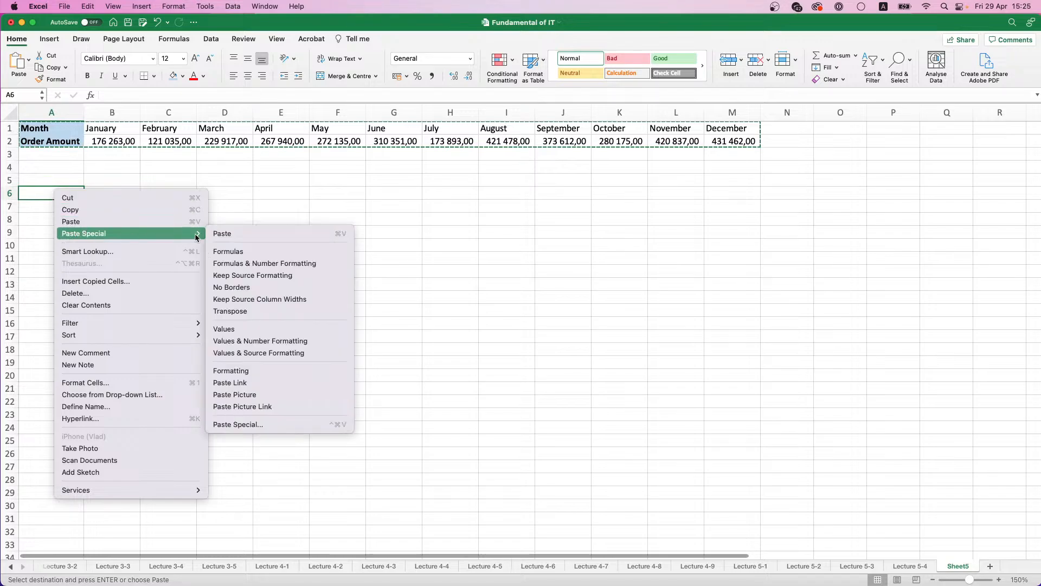
{"action": "left_click", "coordinate": [235, 310]}
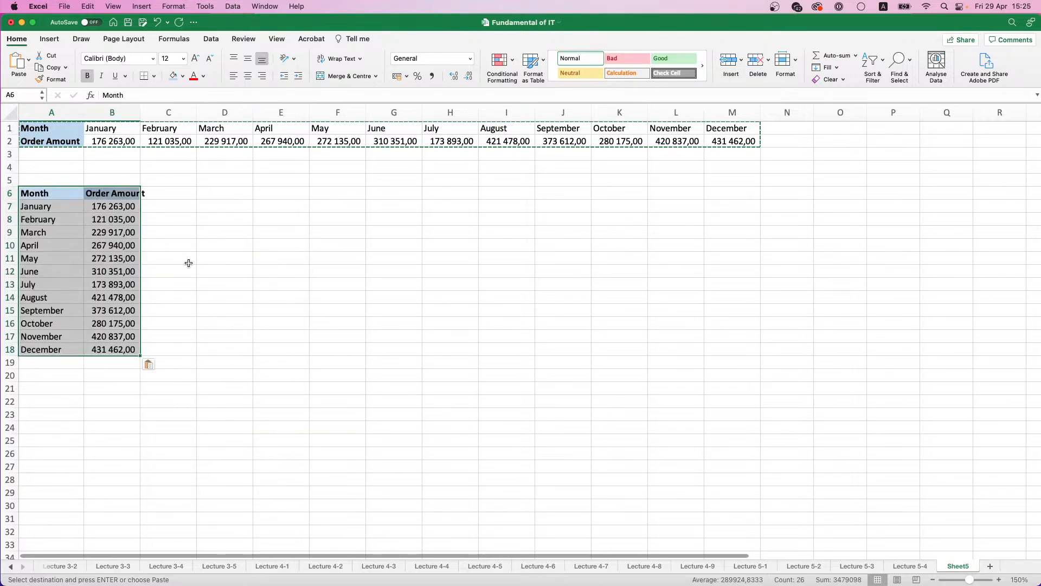
{"action": "left_click", "coordinate": [178, 219]}
{"action": "left_click_drag", "start_coordinate": [140, 112], "coordinate": [142, 112]}
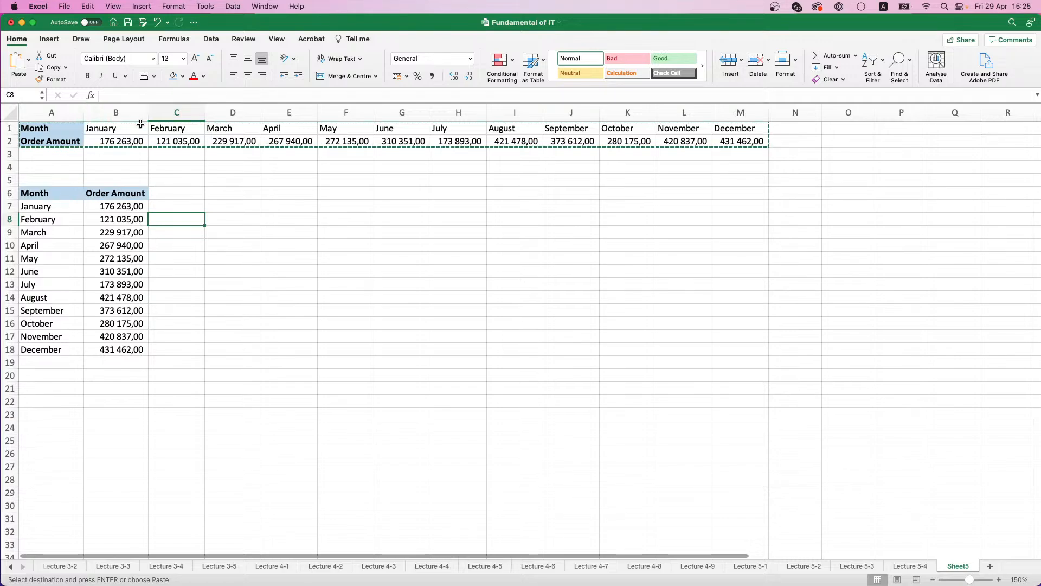
Step: Change January's order amount in B2 to 100000
{"action": "left_click", "coordinate": [122, 196]}
{"action": "left_click", "coordinate": [133, 142]}
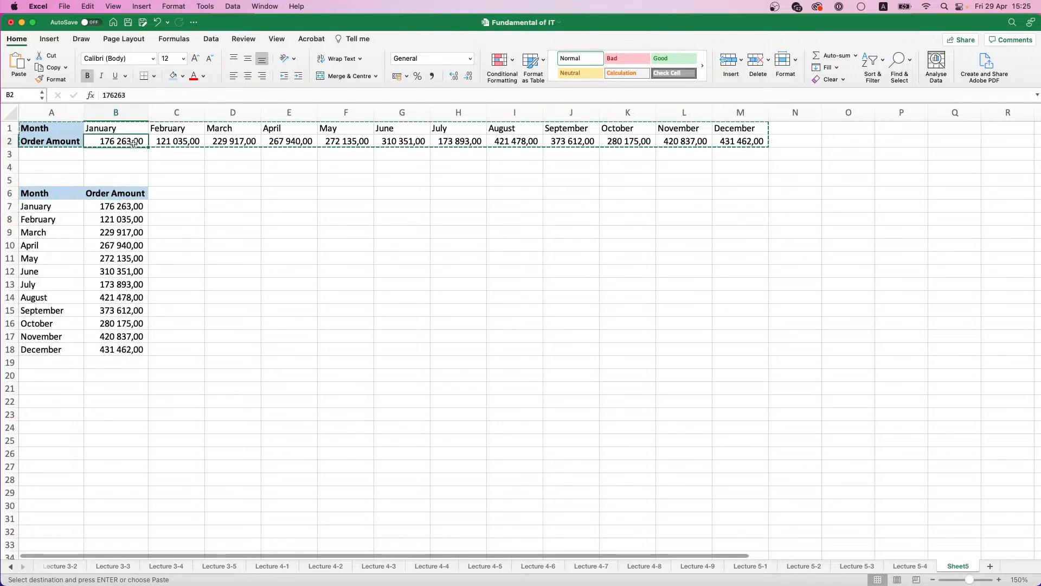
{"action": "double_click", "coordinate": [118, 141]}
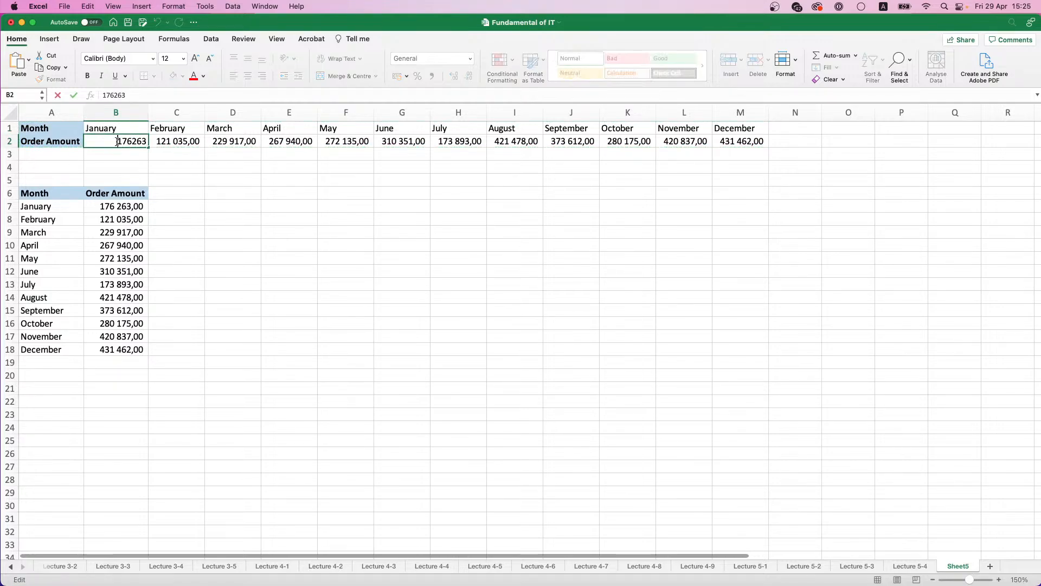
{"action": "double_click", "coordinate": [125, 142]}
{"action": "type", "text": "100000"}
{"action": "key", "text": "Return"}
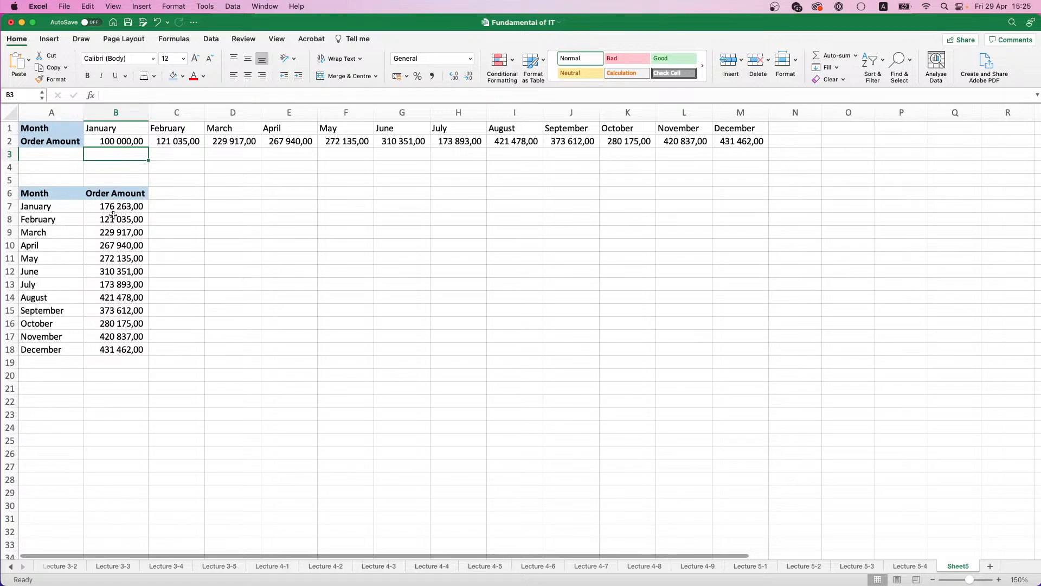
Step: Undo the January amount change and the transposed paste below the original table
{"action": "left_click", "coordinate": [114, 207]}
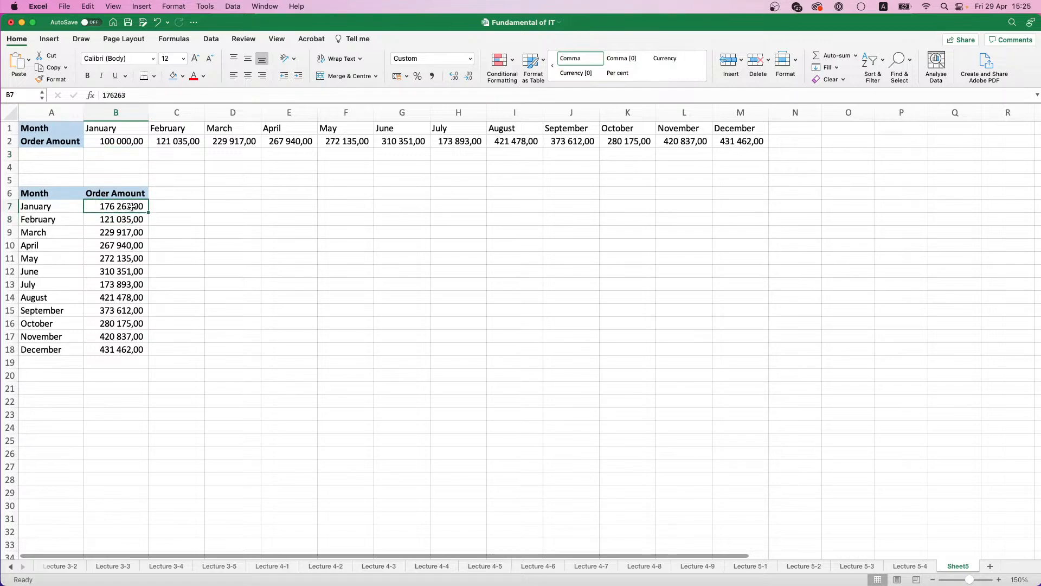
{"action": "key", "text": "super+z"}
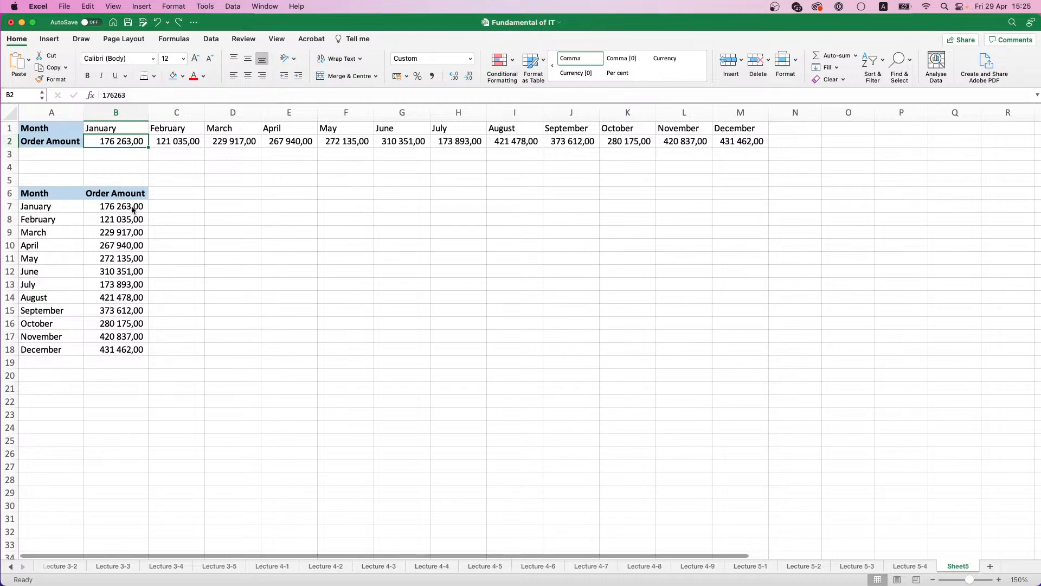
{"action": "key", "text": "super+z"}
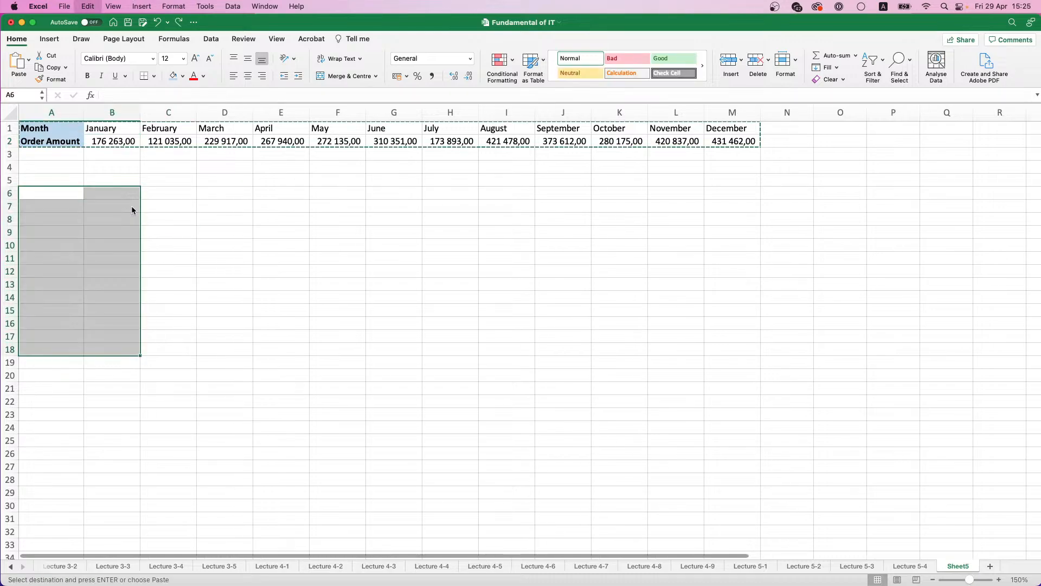
{"action": "left_click", "coordinate": [131, 207]}
{"action": "left_click", "coordinate": [133, 195]}
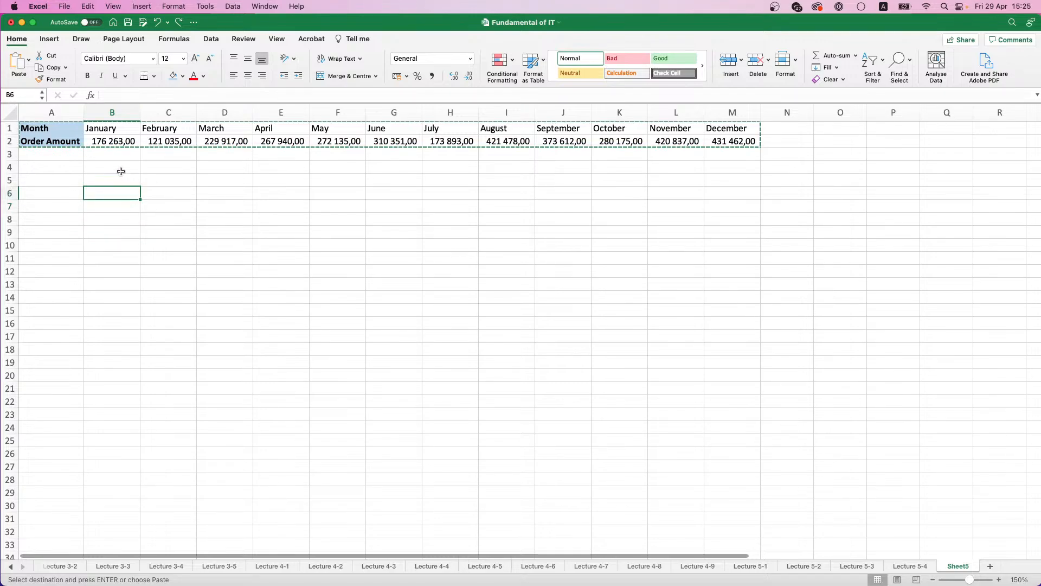
{"action": "left_click", "coordinate": [73, 197]}
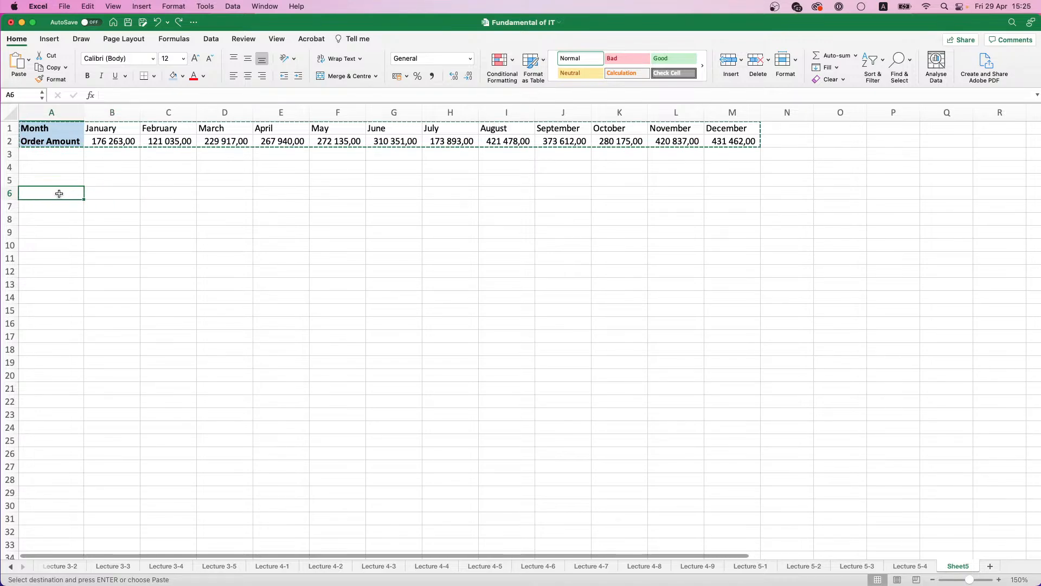
{"action": "left_click_drag", "start_coordinate": [59, 193], "coordinate": [101, 221]}
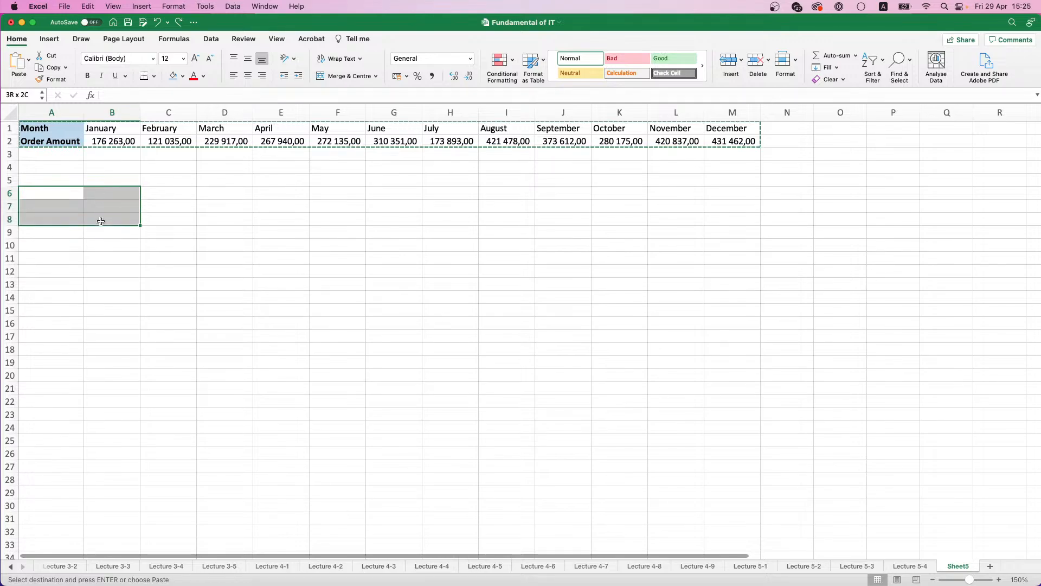
{"action": "left_click_drag", "start_coordinate": [103, 140], "coordinate": [724, 119]}
{"action": "left_click_drag", "start_coordinate": [54, 142], "coordinate": [57, 129]}
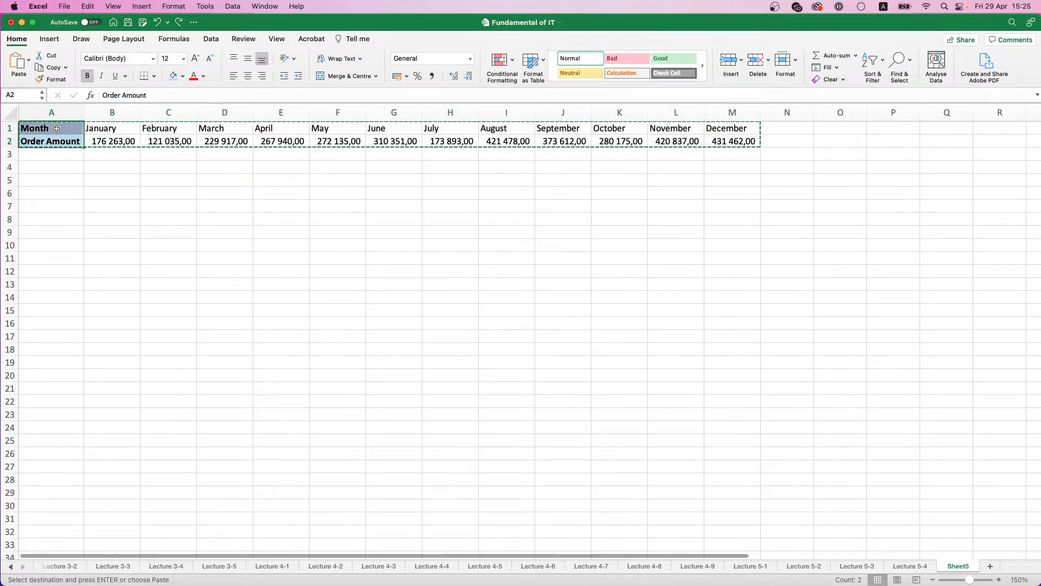
{"action": "left_click", "coordinate": [110, 141]}
{"action": "left_click", "coordinate": [67, 138]}
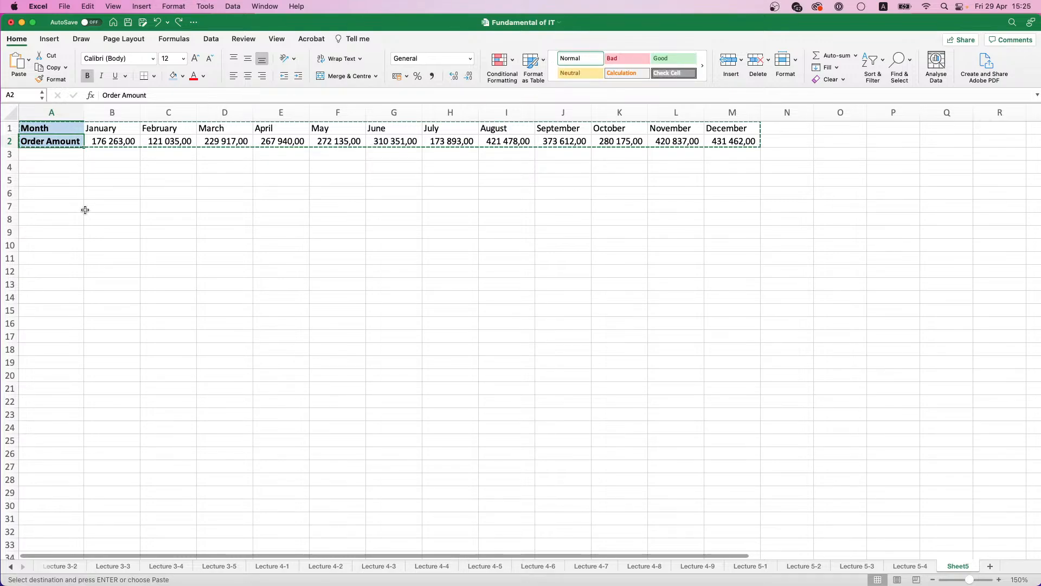
Step: Enter =TRANSPOSE(A1:M2) as an array formula across the range A7:B20
{"action": "left_click_drag", "start_coordinate": [53, 204], "coordinate": [104, 369]}
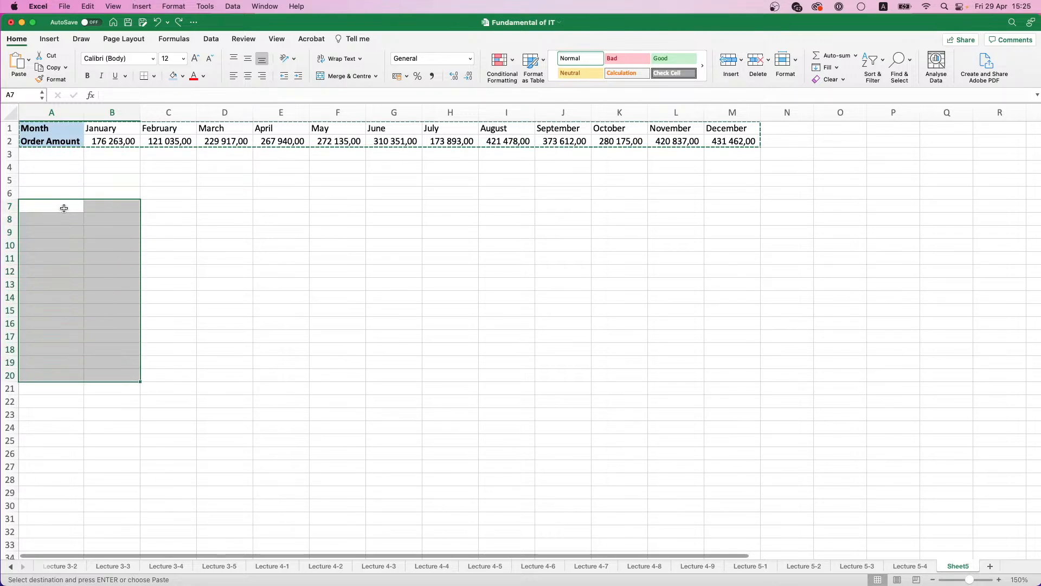
{"action": "type", "text": "="}
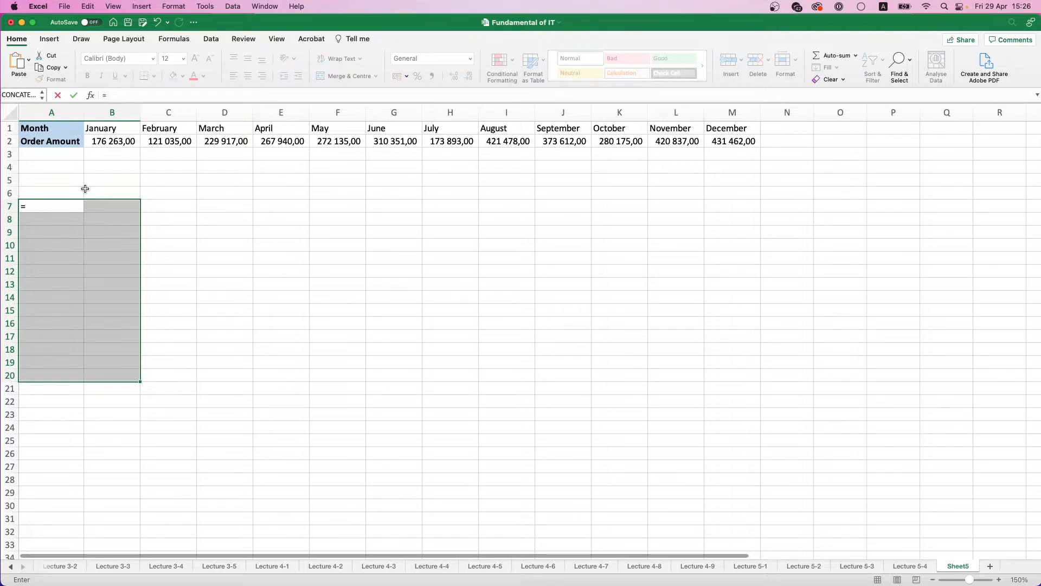
{"action": "type", "text": "TR"}
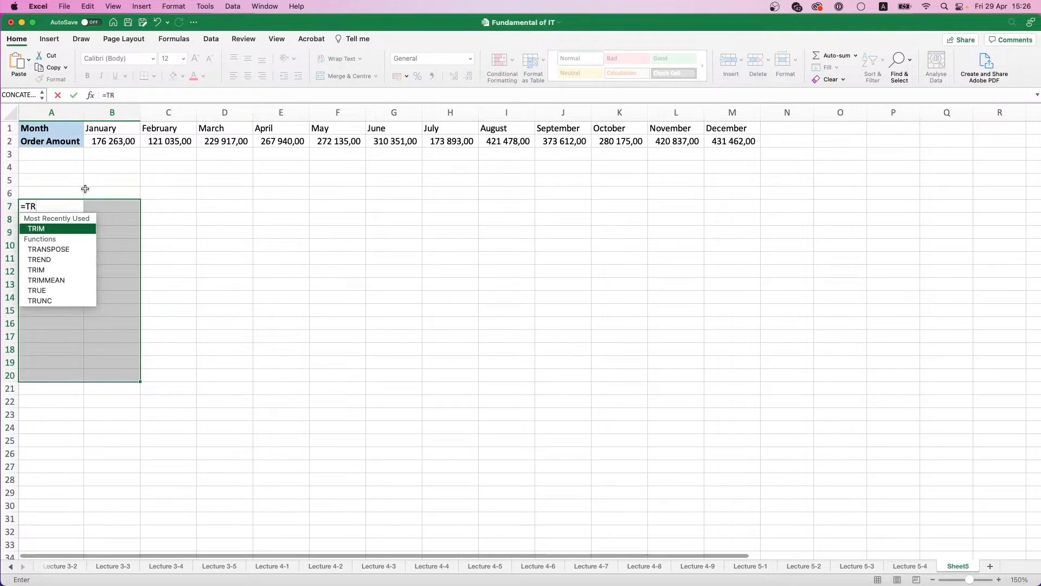
{"action": "double_click", "coordinate": [55, 248]}
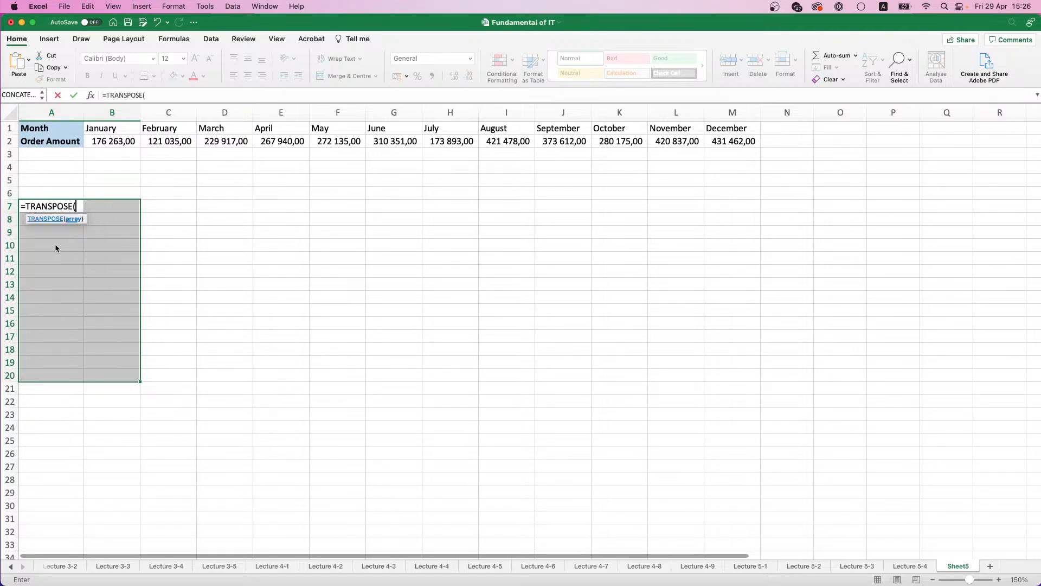
{"action": "left_click_drag", "start_coordinate": [54, 130], "coordinate": [743, 141]}
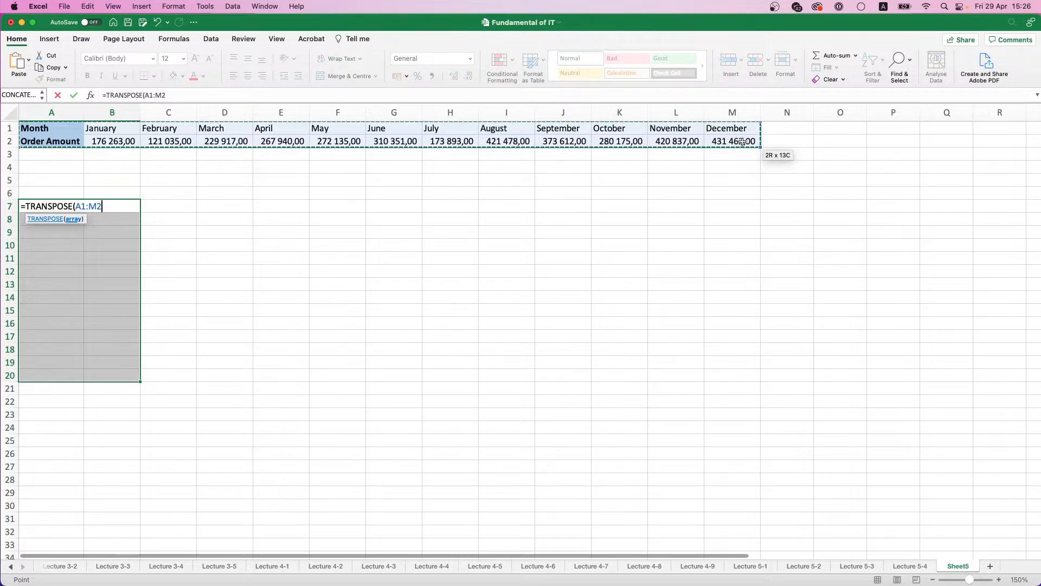
{"action": "key", "text": "ctrl+shift+Return"}
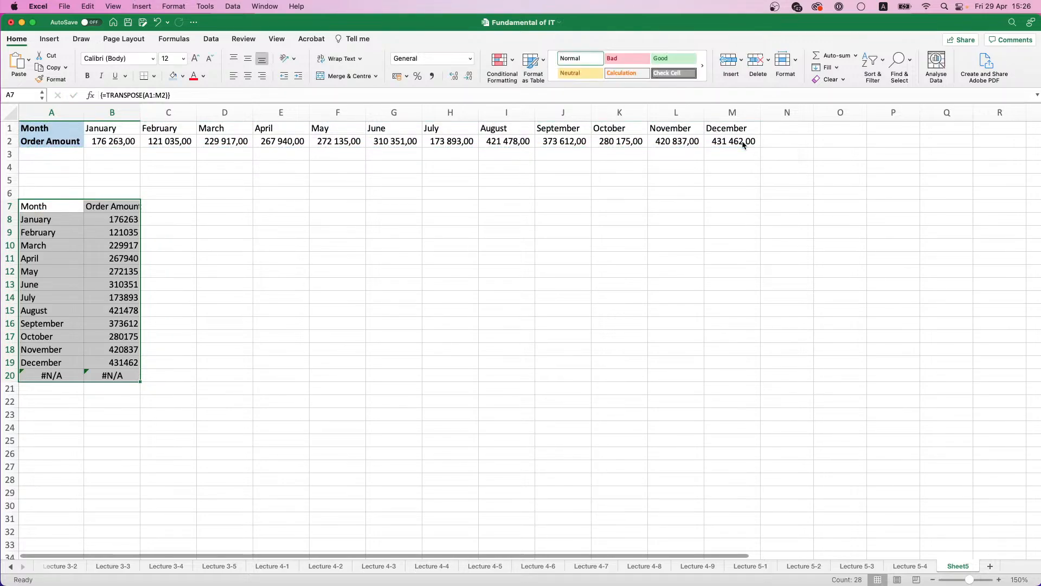
Step: Try to clear the surplus array cells A20:B20, and undo the TRANSPOSE array formula
{"action": "left_click_drag", "start_coordinate": [72, 374], "coordinate": [105, 375]}
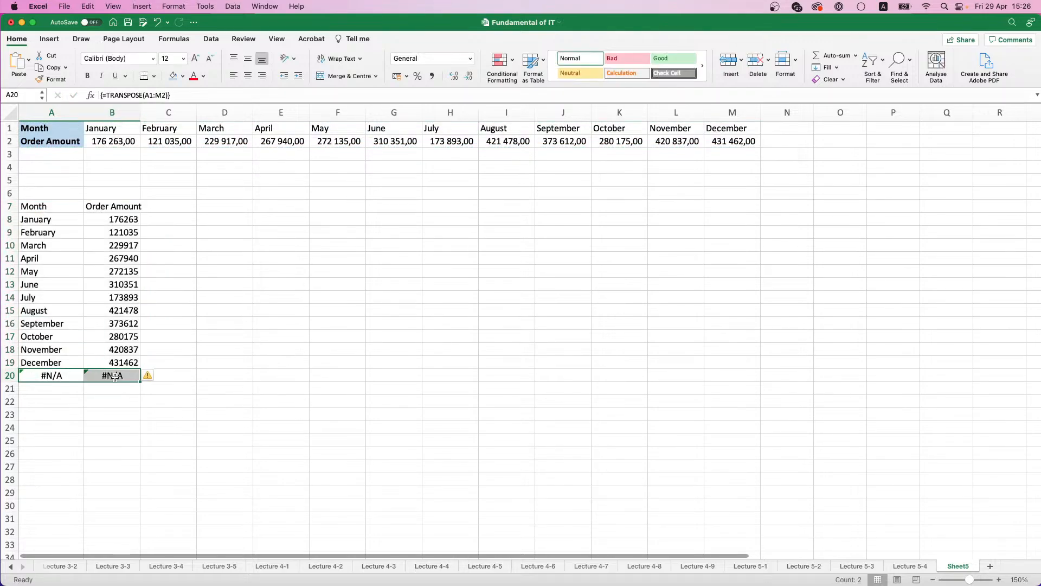
{"action": "key", "text": "BackSpace"}
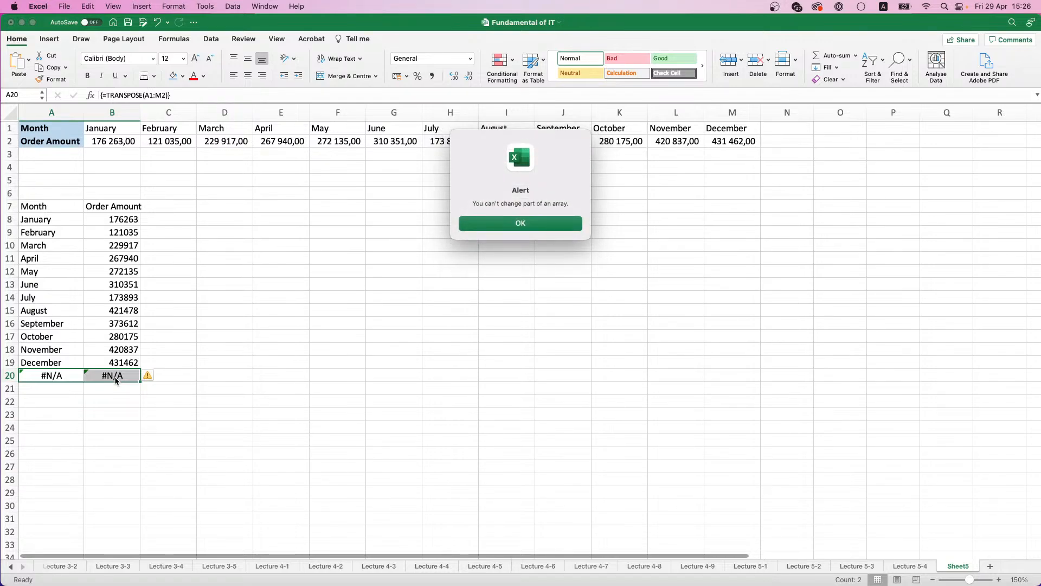
{"action": "left_click", "coordinate": [475, 226]}
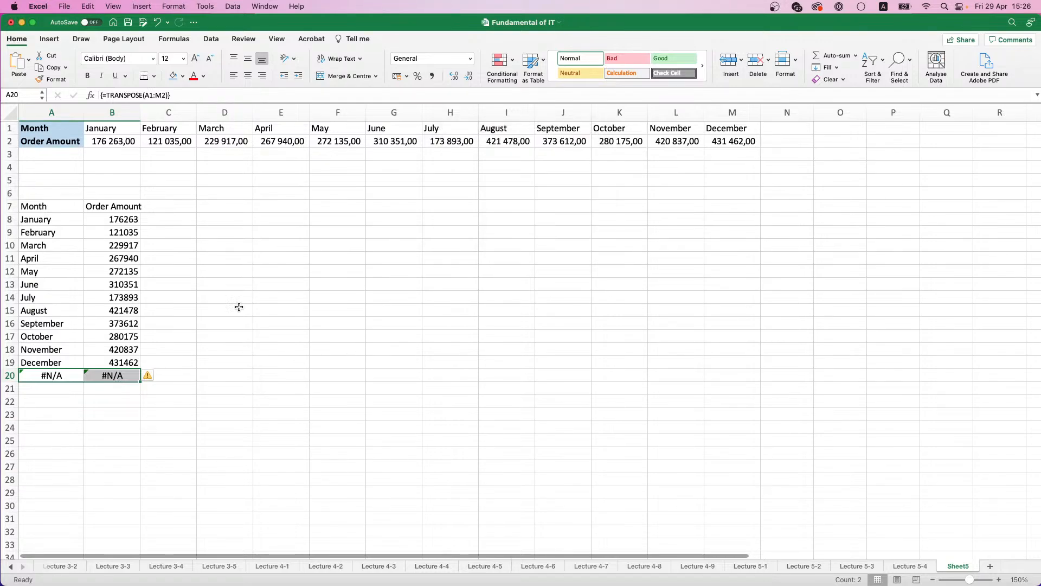
{"action": "key", "text": "super+z"}
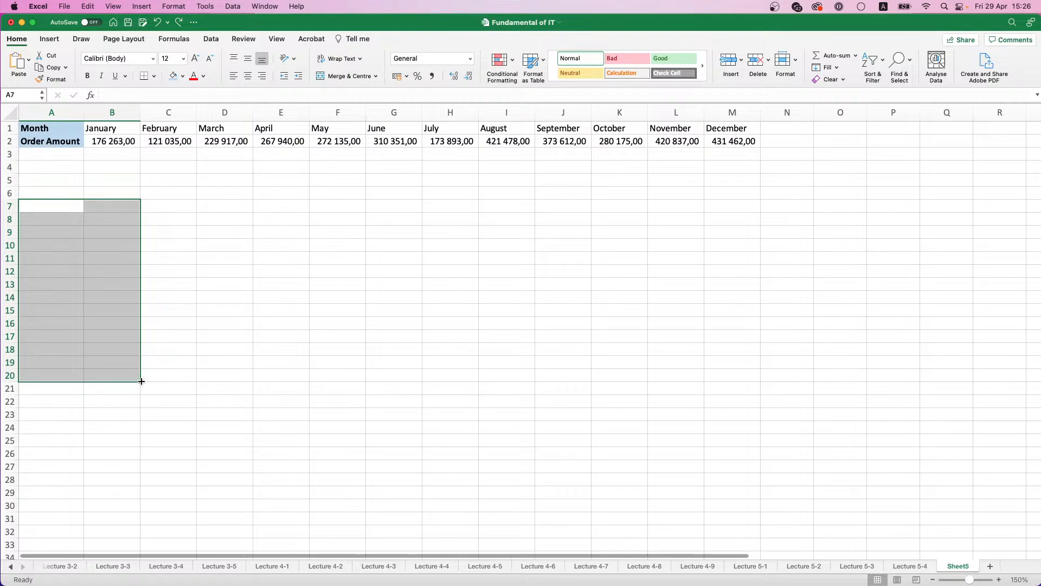
Step: Enter =TRANSPOSE(A1:M2) in A7 to produce the vertical table in A7:B19
{"action": "left_click", "coordinate": [138, 364], "text": "shift"}
{"action": "type", "text": "=TRA"}
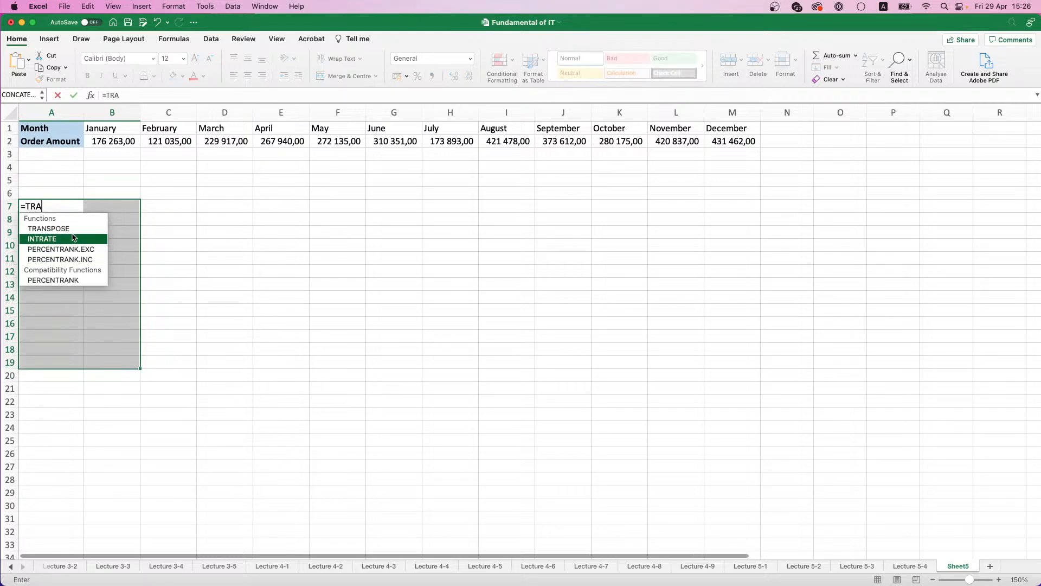
{"action": "double_click", "coordinate": [48, 229]}
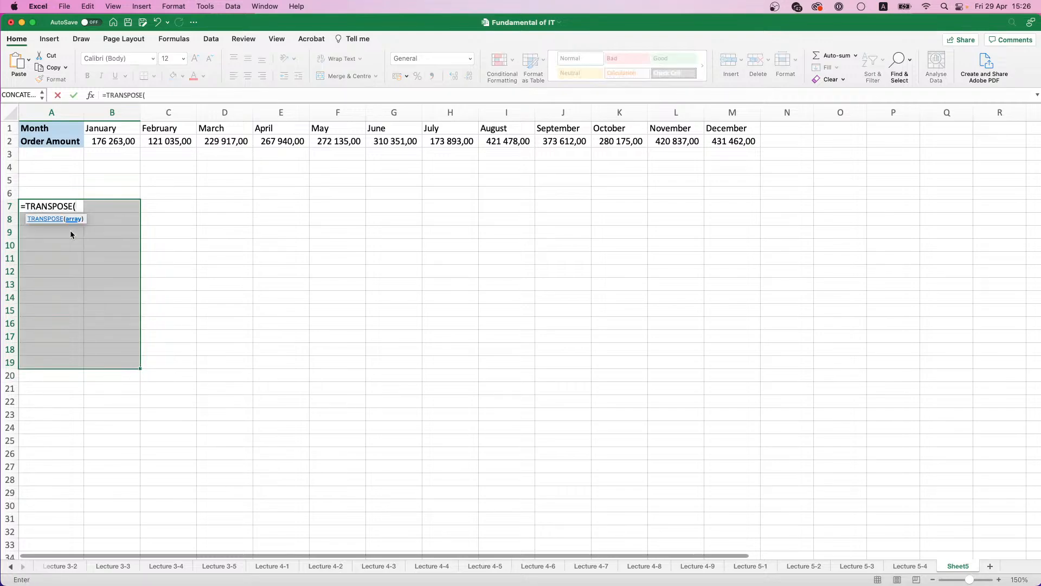
{"action": "left_click_drag", "start_coordinate": [35, 128], "coordinate": [742, 139]}
{"action": "key", "text": "Return"}
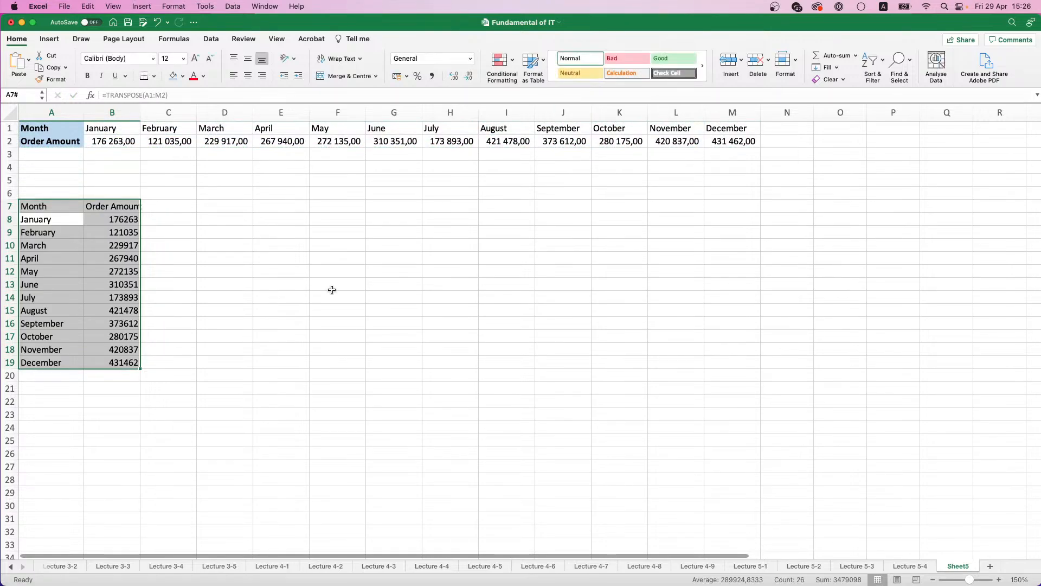
Step: Make the headings in A7:B7 bold with a light blue fill and widen column B to fit
{"action": "left_click", "coordinate": [62, 236]}
{"action": "left_click_drag", "start_coordinate": [54, 208], "coordinate": [130, 201]}
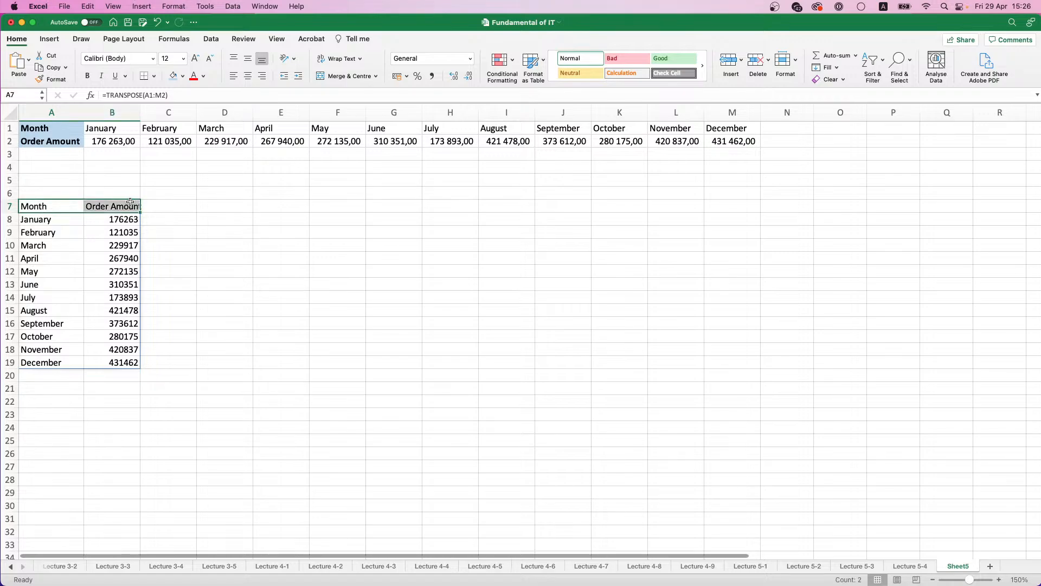
{"action": "key", "text": "super+b"}
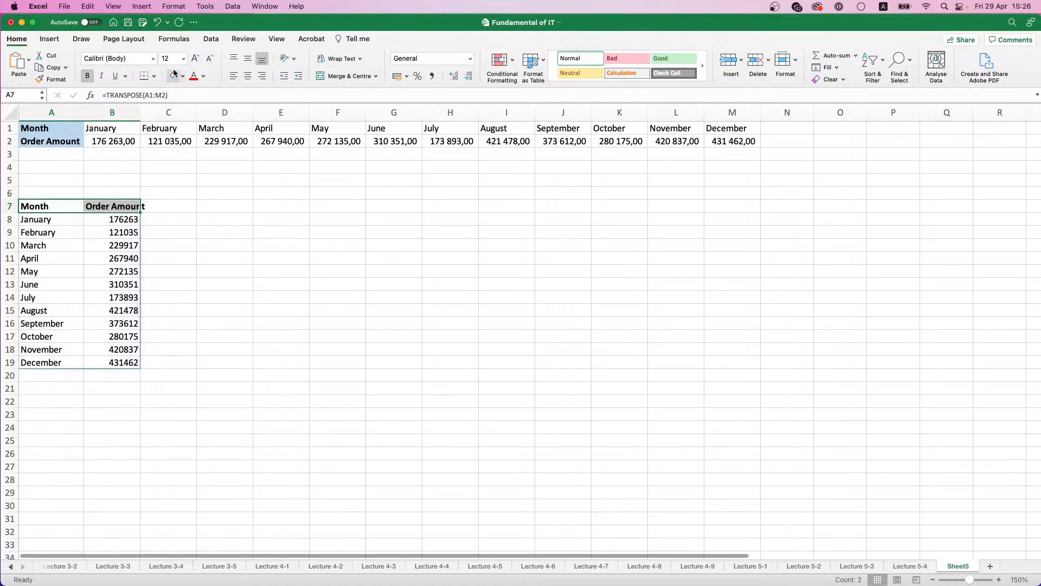
{"action": "left_click", "coordinate": [173, 75]}
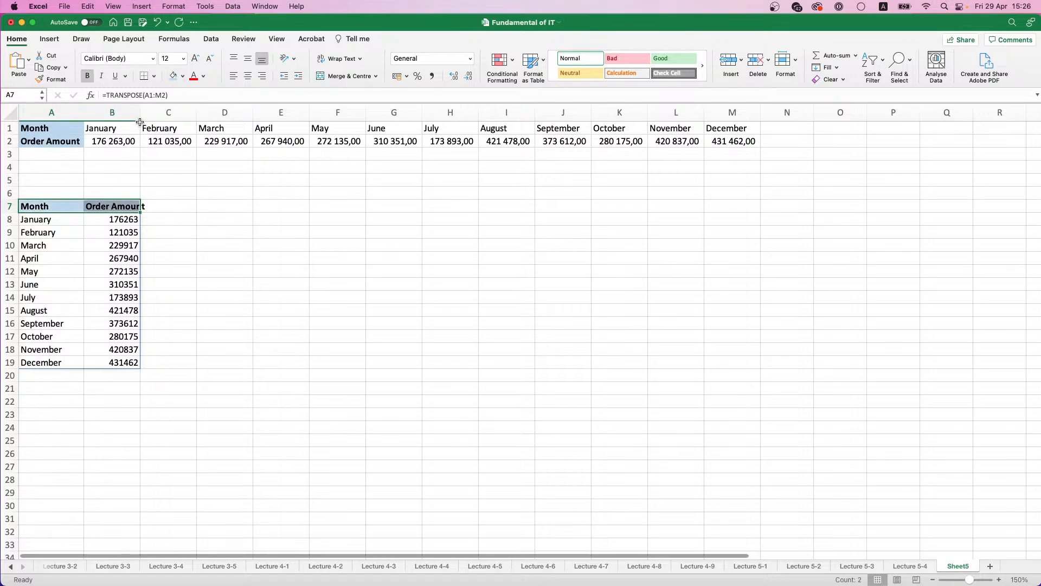
{"action": "left_click_drag", "start_coordinate": [143, 113], "coordinate": [149, 113]}
Step: Apply the comma number format to the transposed order amounts in B8:B19
{"action": "left_click_drag", "start_coordinate": [126, 219], "coordinate": [126, 362]}
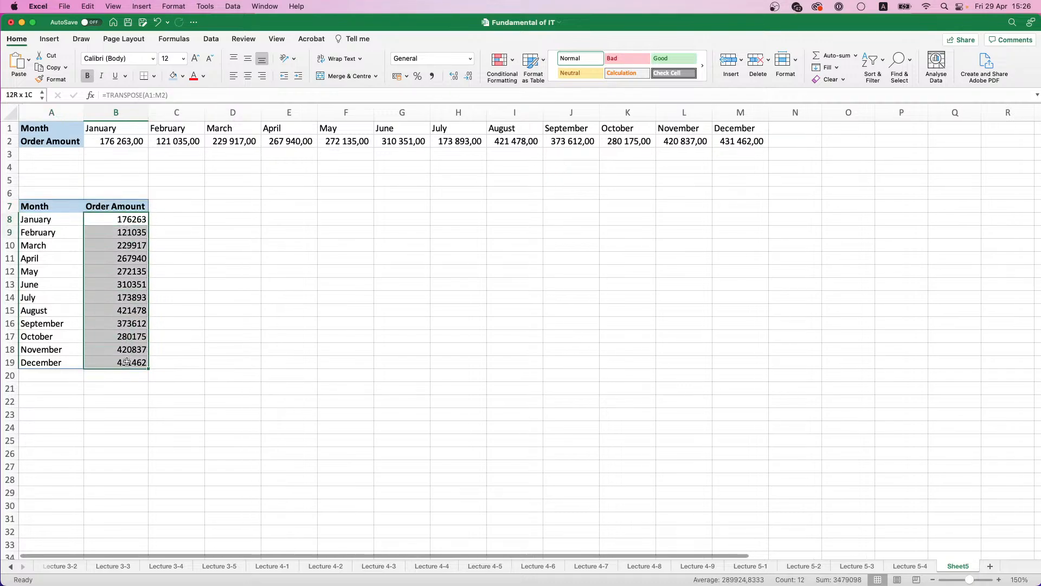
{"action": "left_click", "coordinate": [432, 76]}
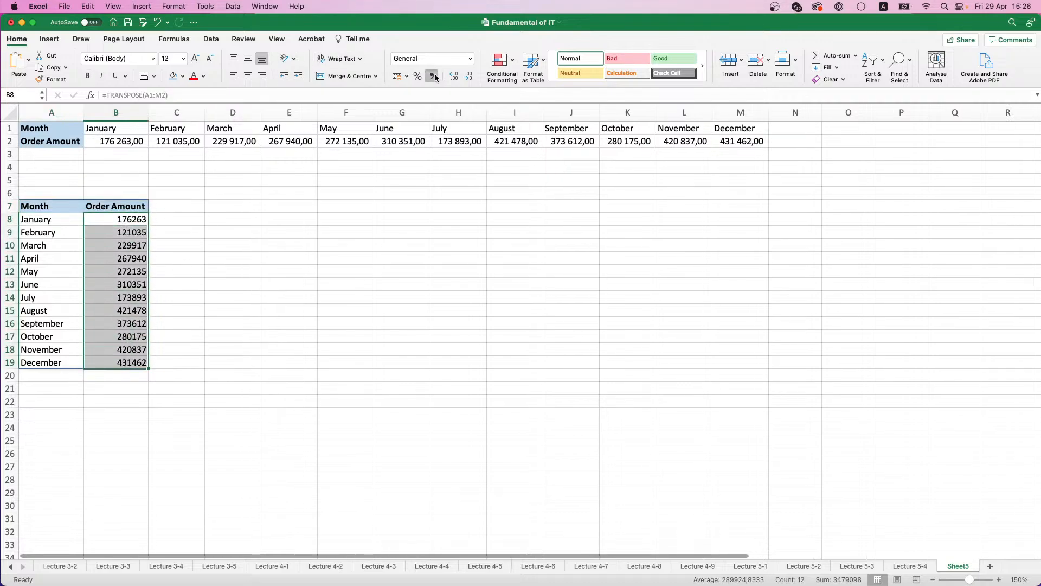
{"action": "left_click", "coordinate": [181, 259]}
Step: Set January's order amount in B2 to 100000 and check the linked amount in B8
{"action": "left_click", "coordinate": [125, 154]}
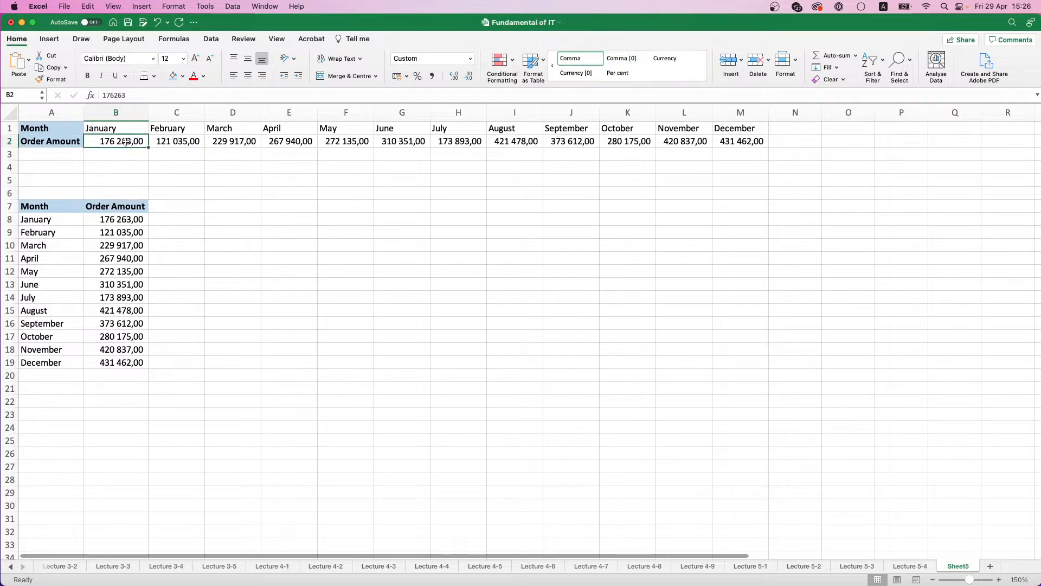
{"action": "double_click", "coordinate": [126, 142]}
{"action": "type", "text": "1000000"}
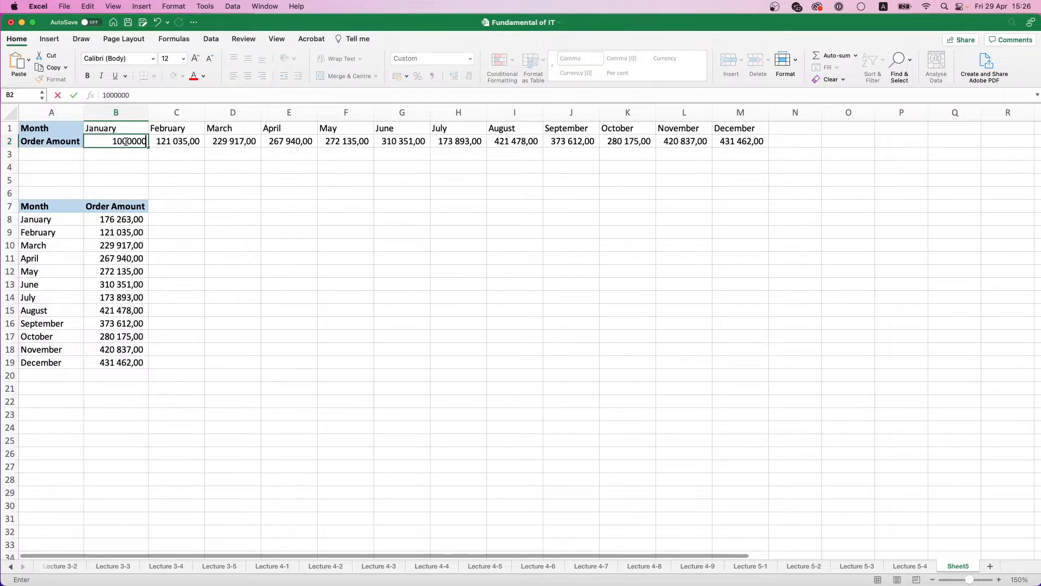
{"action": "key", "text": "Return"}
{"action": "left_click", "coordinate": [117, 222]}
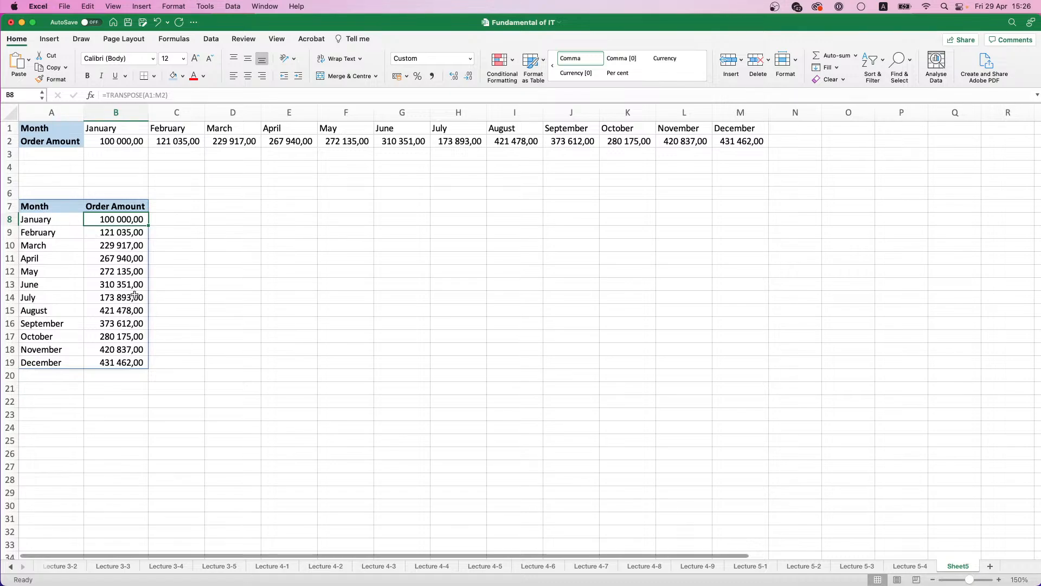
Step: Enter =TRANSPOSE(A1:M2) as an array formula in the single cell D7
{"action": "left_click", "coordinate": [233, 210]}
{"action": "left_click_drag", "start_coordinate": [243, 207], "coordinate": [315, 326]}
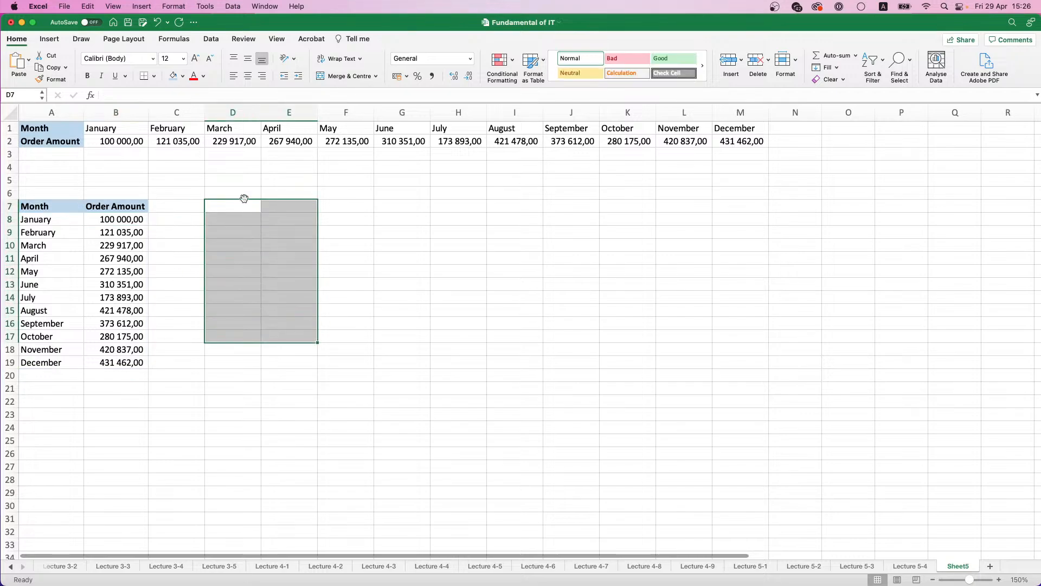
{"action": "left_click", "coordinate": [239, 204]}
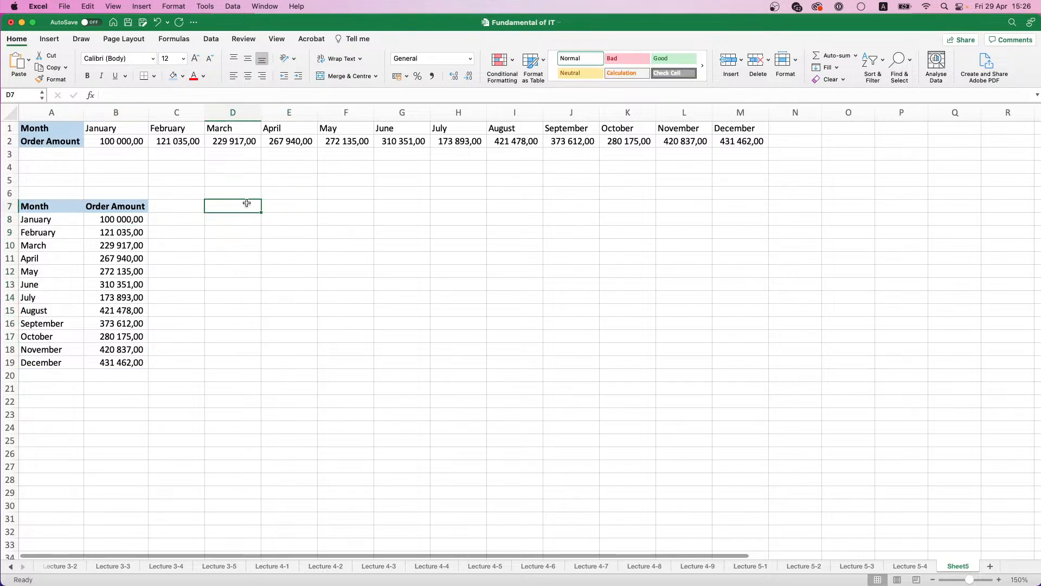
{"action": "type", "text": "="}
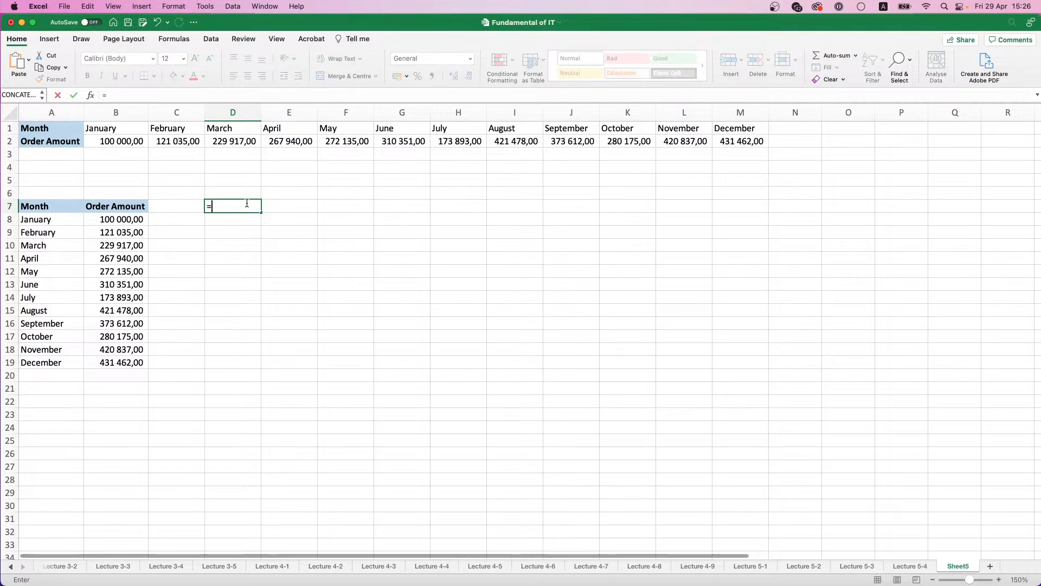
{"action": "type", "text": "TR"}
{"action": "key", "text": "Tab"}
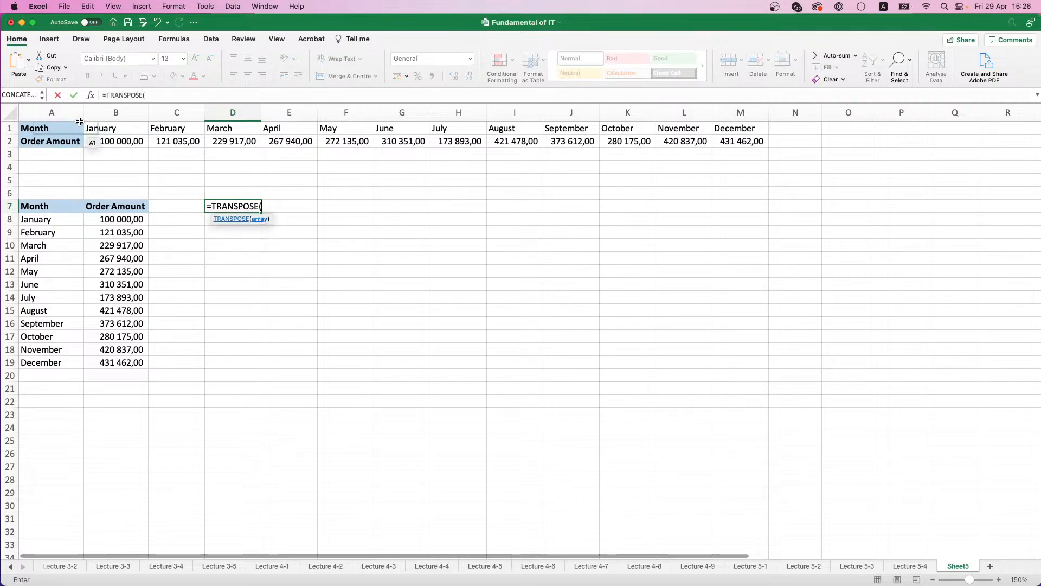
{"action": "left_click_drag", "start_coordinate": [49, 128], "coordinate": [757, 138]}
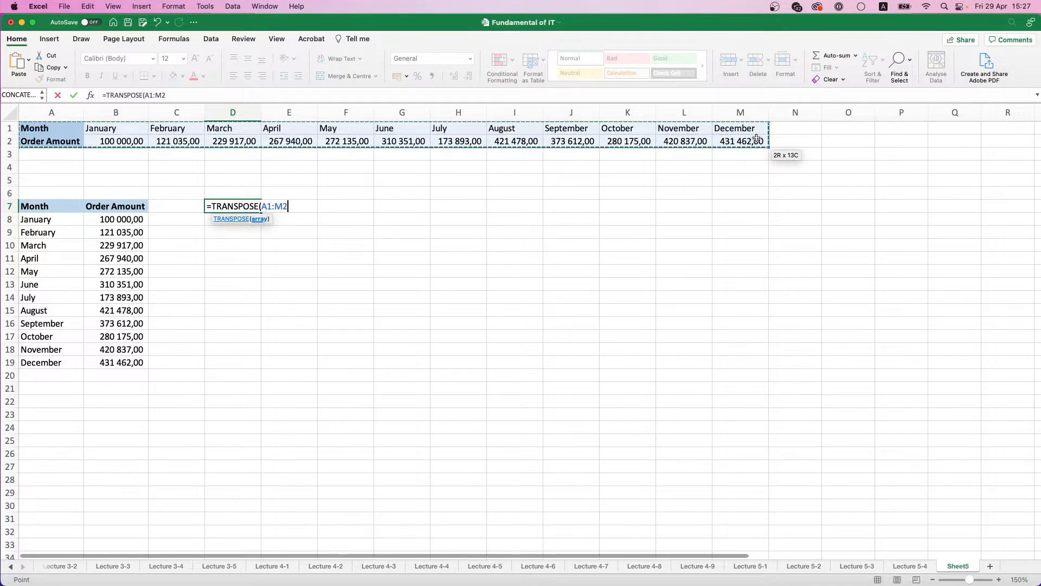
{"action": "key", "text": "ctrl+shift+Return"}
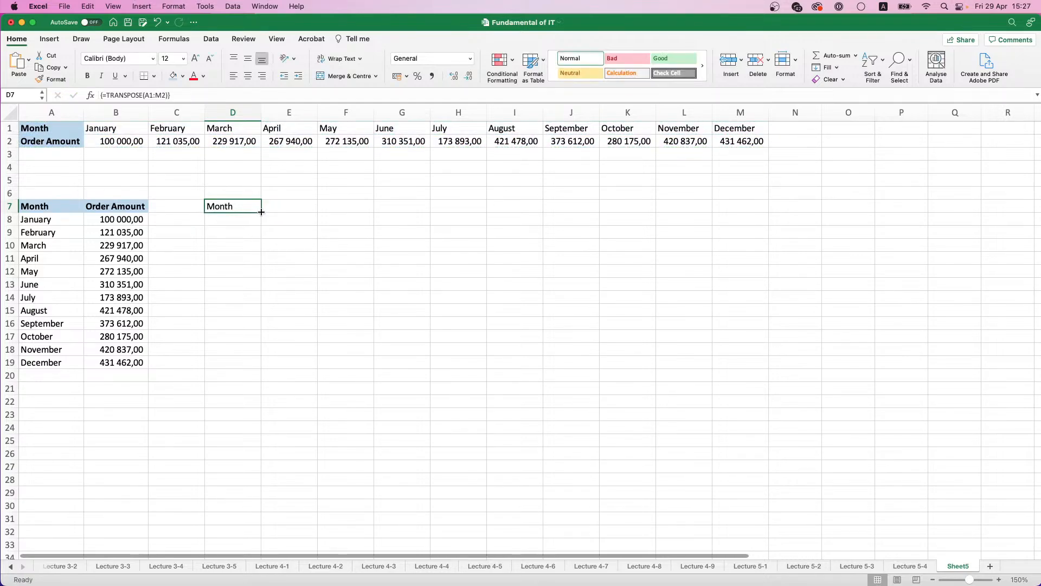
Step: Fill the array formula from D7 across D7:K27, and clear the filled range
{"action": "left_click_drag", "start_coordinate": [262, 212], "coordinate": [656, 474]}
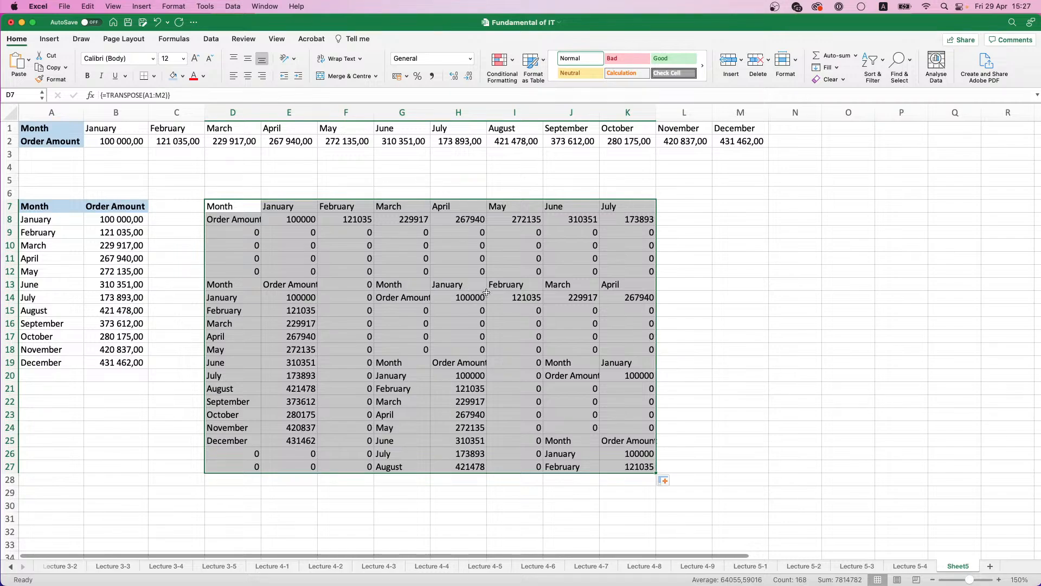
{"action": "key", "text": "Delete"}
{"action": "left_click", "coordinate": [215, 269]}
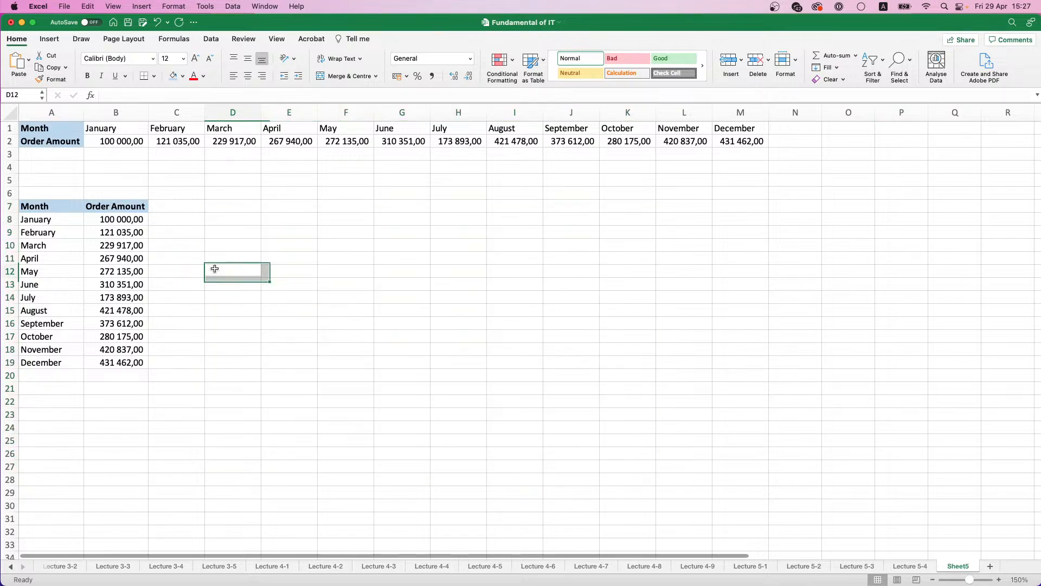
Step: Rename the current sheet as Lecture 5-5
{"action": "double_click", "coordinate": [958, 566]}
{"action": "type", "text": "Lec"}
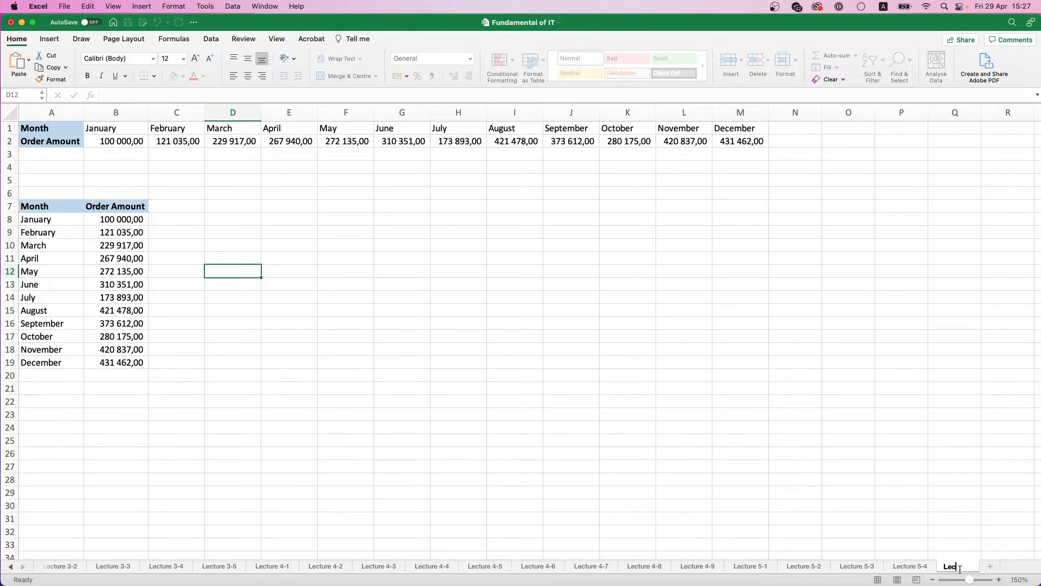
{"action": "type", "text": "ture 5-5"}
{"action": "key", "text": "Return"}
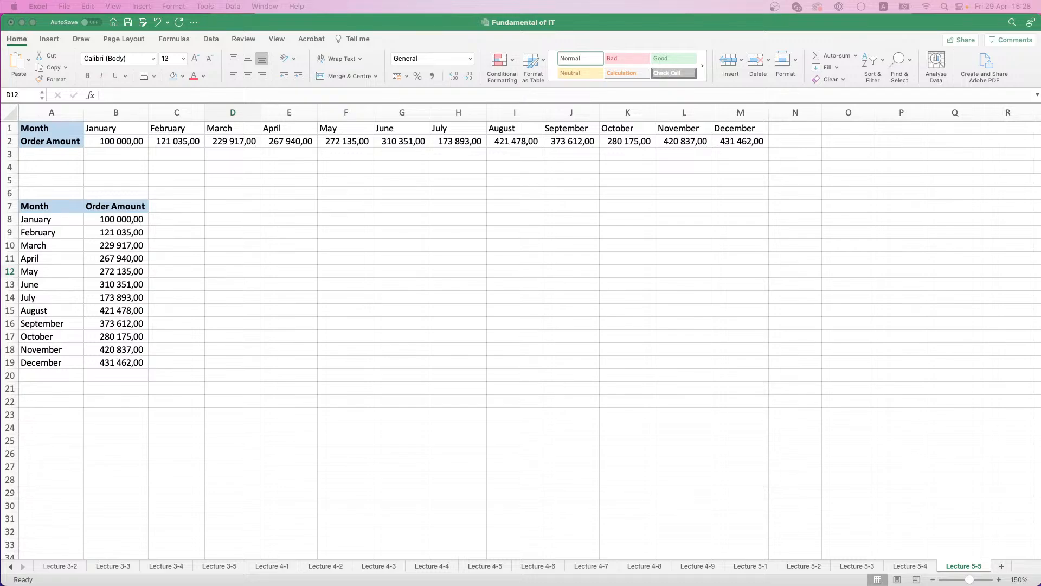
Step: Add a new sheet after Lecture 5-5 and name it Lecture 5-6
{"action": "left_click", "coordinate": [494, 404]}
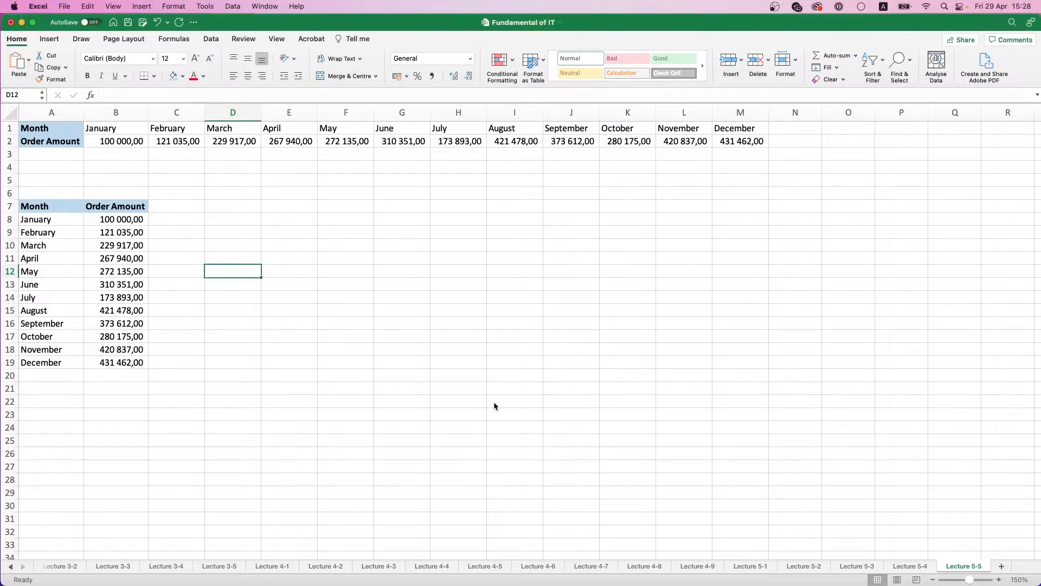
{"action": "left_click", "coordinate": [1002, 565]}
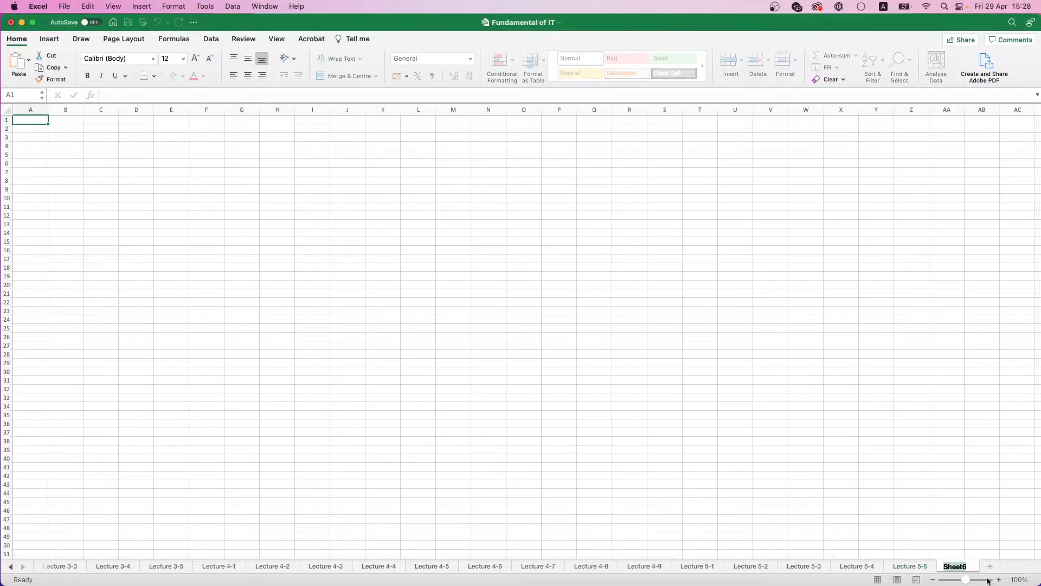
{"action": "type", "text": "Lecture 5-6"}
{"action": "key", "text": "Return"}
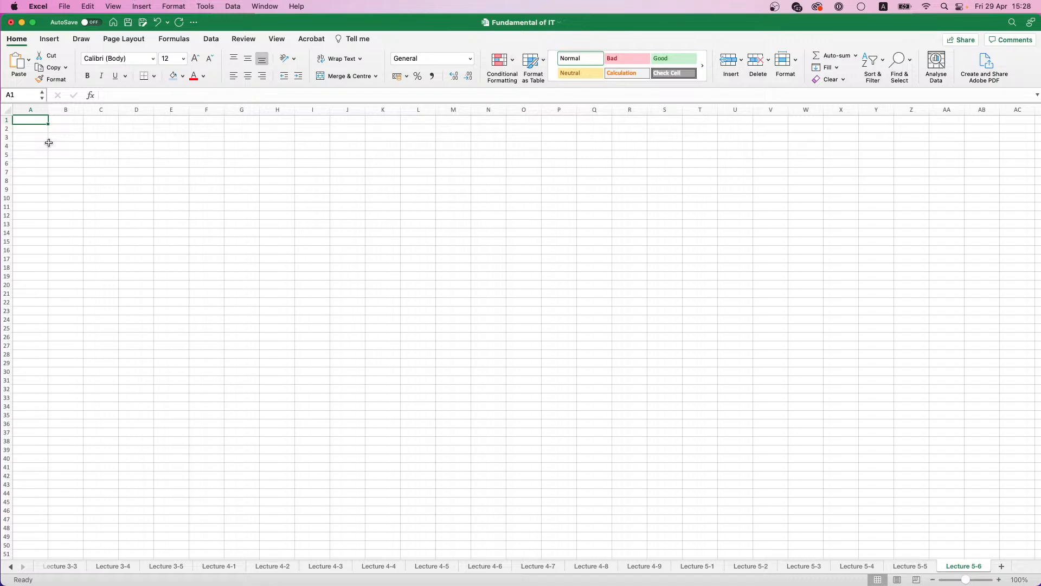
Step: Enter the headings Name, Sex and Base Salary in cells A1:C1
{"action": "scroll", "coordinate": [49, 142], "scroll_direction": "up", "scroll_amount": 10}
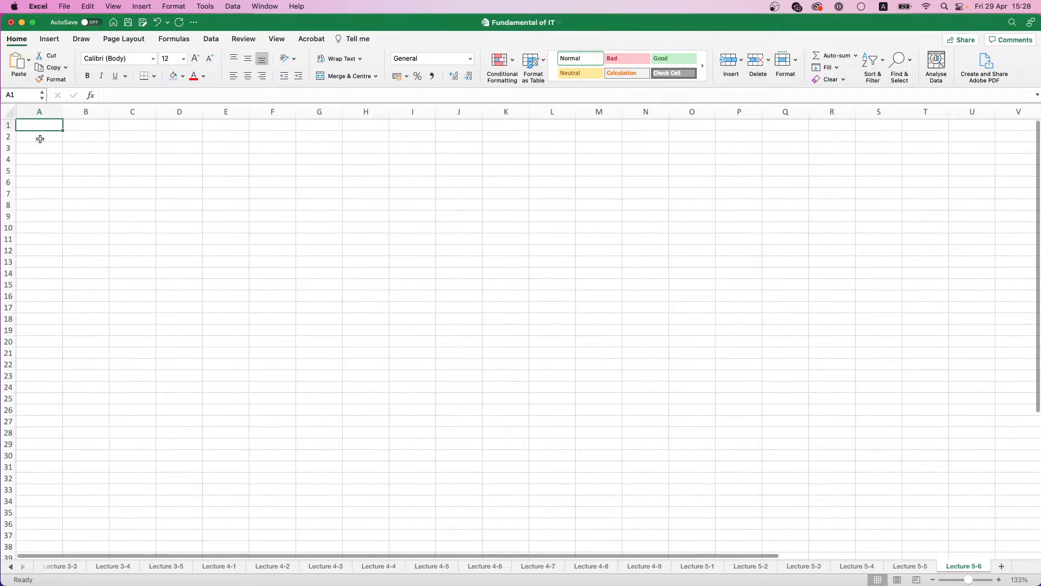
{"action": "scroll", "coordinate": [65, 137], "scroll_direction": "up", "scroll_amount": 1}
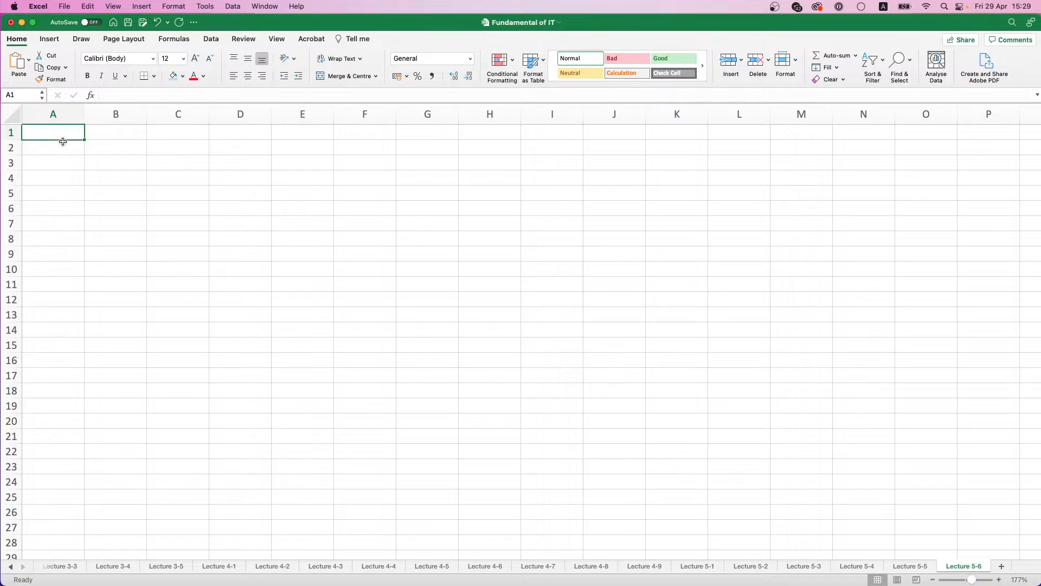
{"action": "type", "text": "Name"}
{"action": "key", "text": "Tab"}
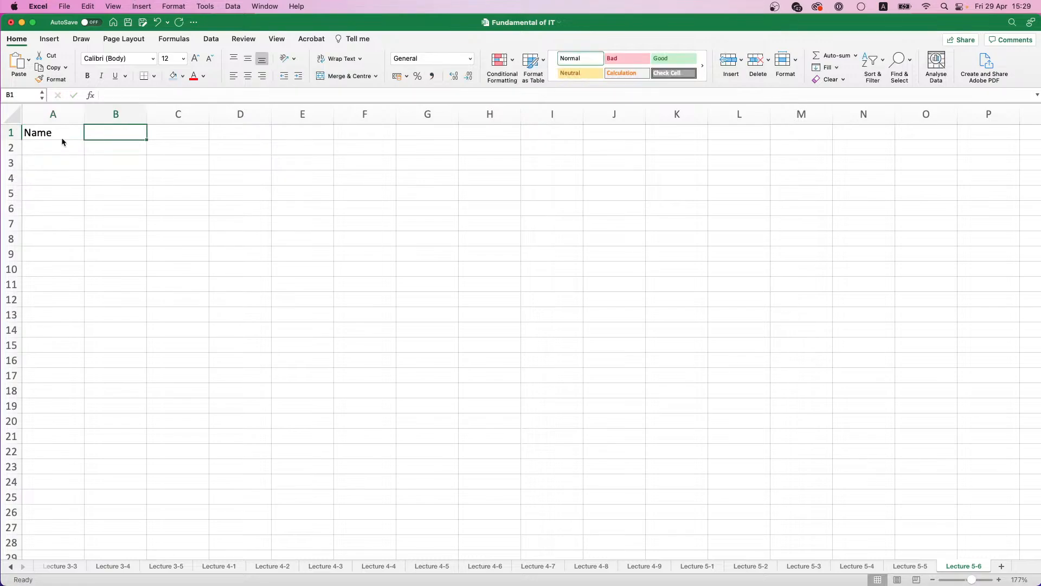
{"action": "type", "text": "Sex"}
{"action": "key", "text": "Tab"}
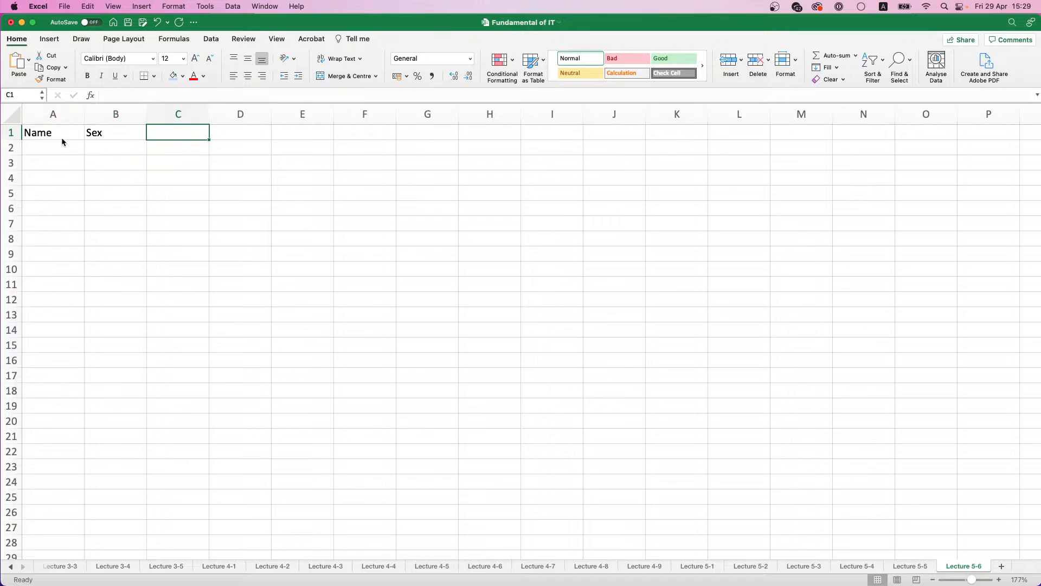
{"action": "type", "text": "Base Salary"}
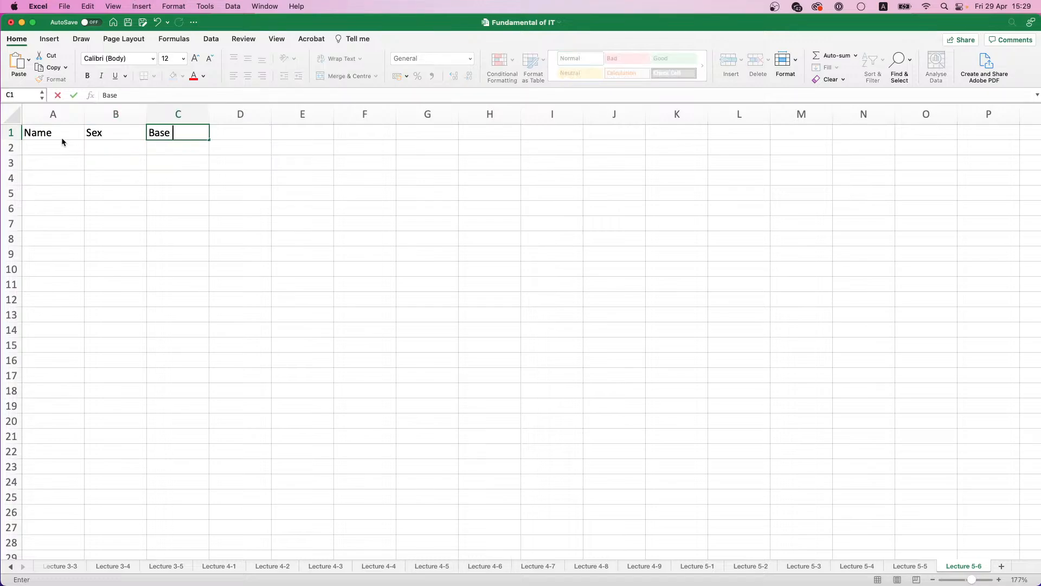
{"action": "key", "text": "Return"}
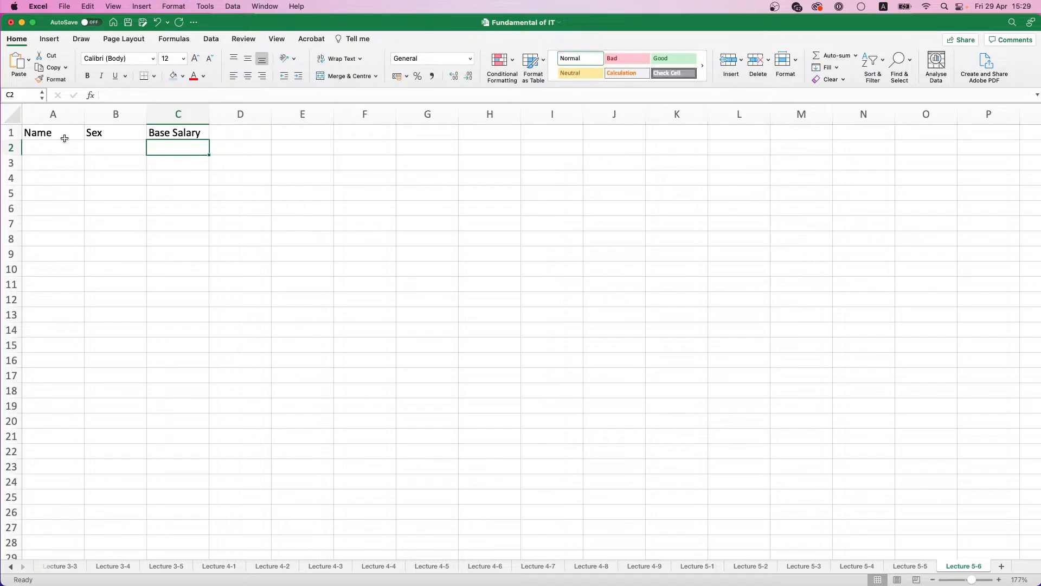
Step: Make the headings in A1:C1 bold with a light blue fill
{"action": "left_click_drag", "start_coordinate": [61, 134], "coordinate": [185, 136]}
{"action": "key", "text": "super+b"}
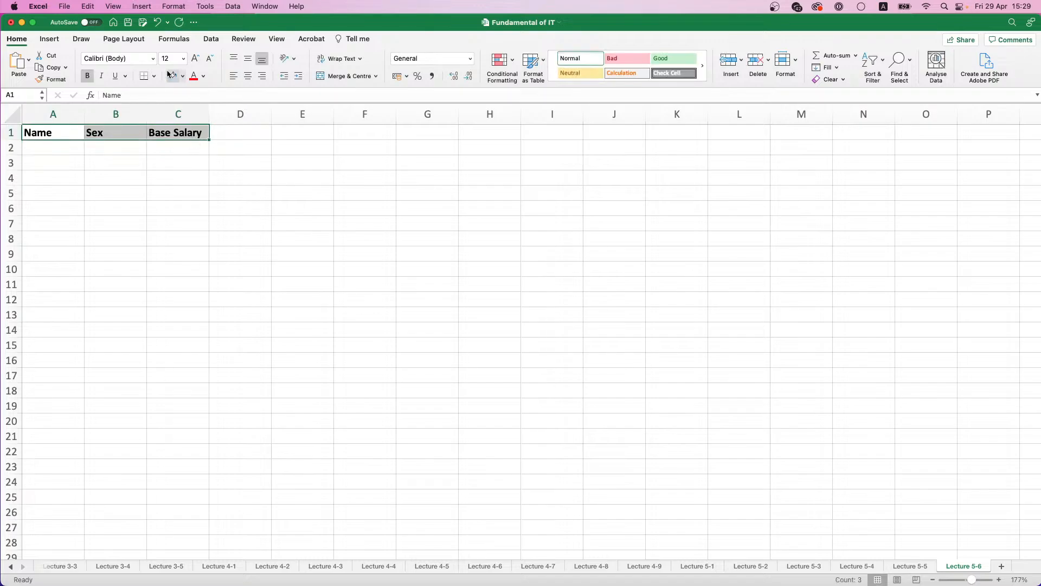
{"action": "left_click", "coordinate": [174, 76]}
Step: Copy the employee names and sexes in A2:B16 of the Lecture 4-1 sheet
{"action": "left_click", "coordinate": [84, 564]}
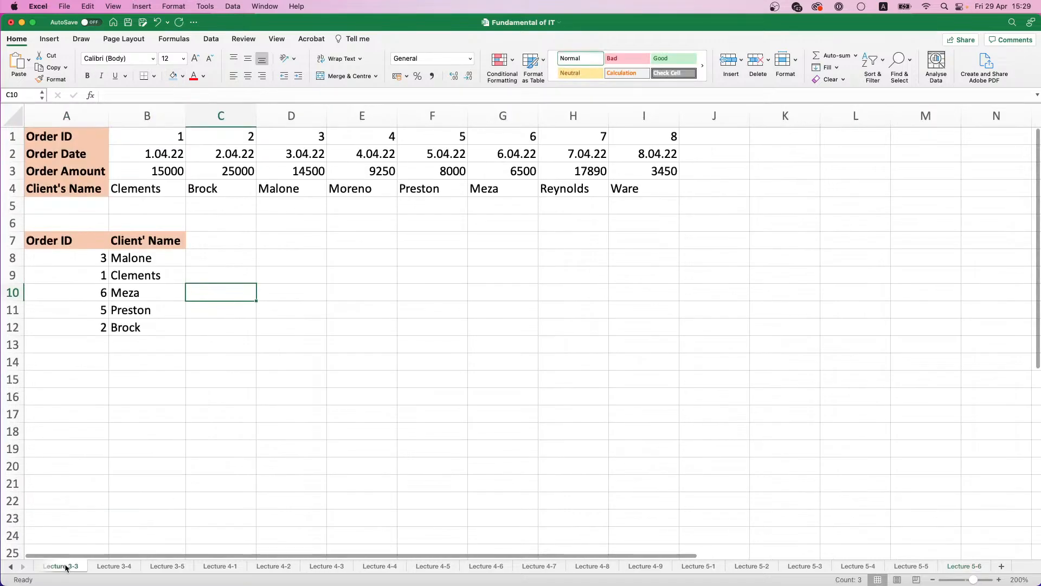
{"action": "scroll", "coordinate": [58, 567], "scroll_direction": "left", "scroll_amount": 2}
{"action": "left_click", "coordinate": [59, 567]}
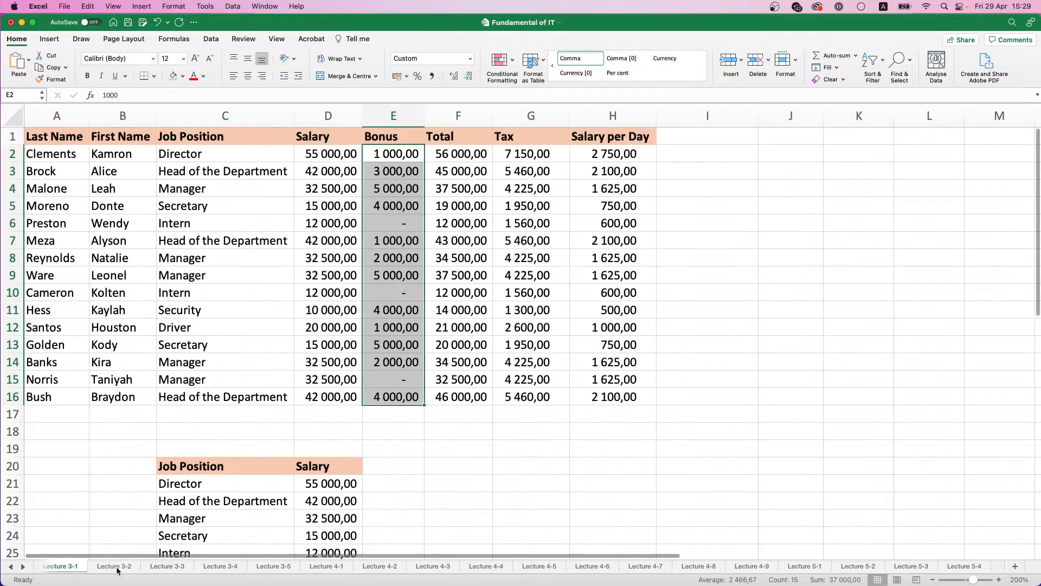
{"action": "left_click", "coordinate": [113, 565]}
{"action": "left_click", "coordinate": [166, 566]}
{"action": "left_click", "coordinate": [206, 567]}
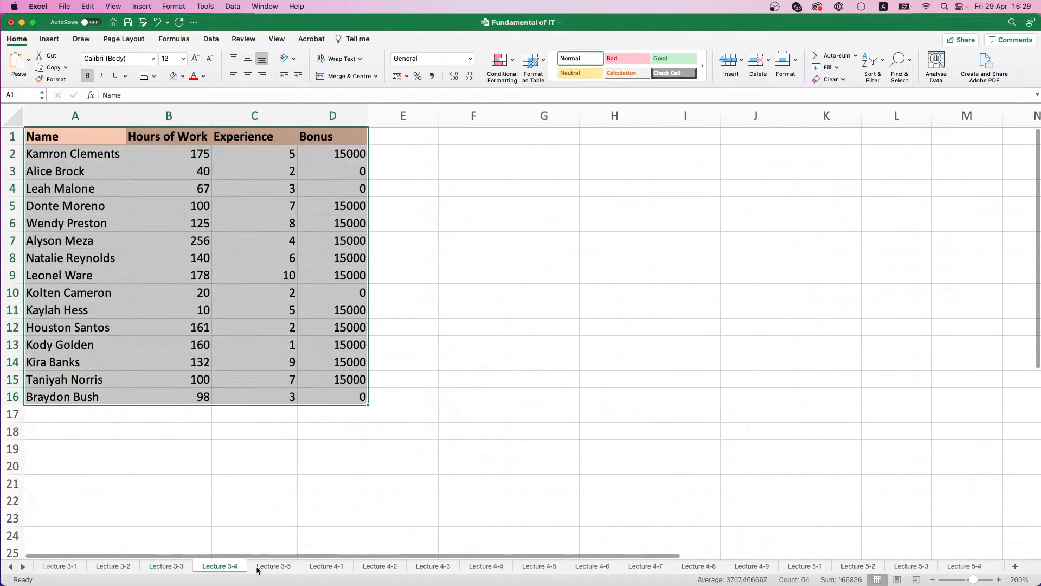
{"action": "left_click", "coordinate": [269, 566]}
{"action": "left_click", "coordinate": [328, 566]}
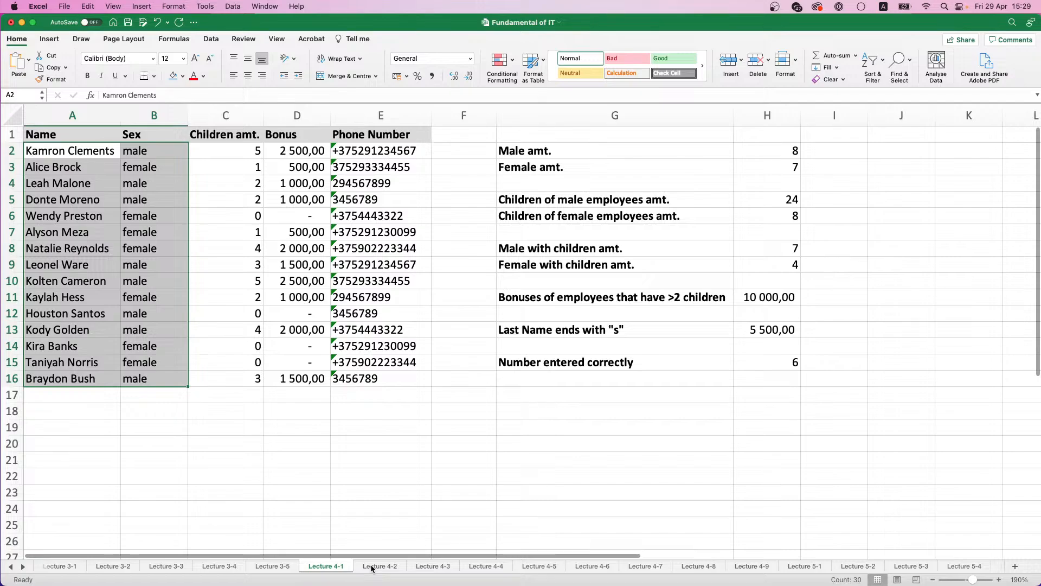
{"action": "left_click", "coordinate": [53, 135]}
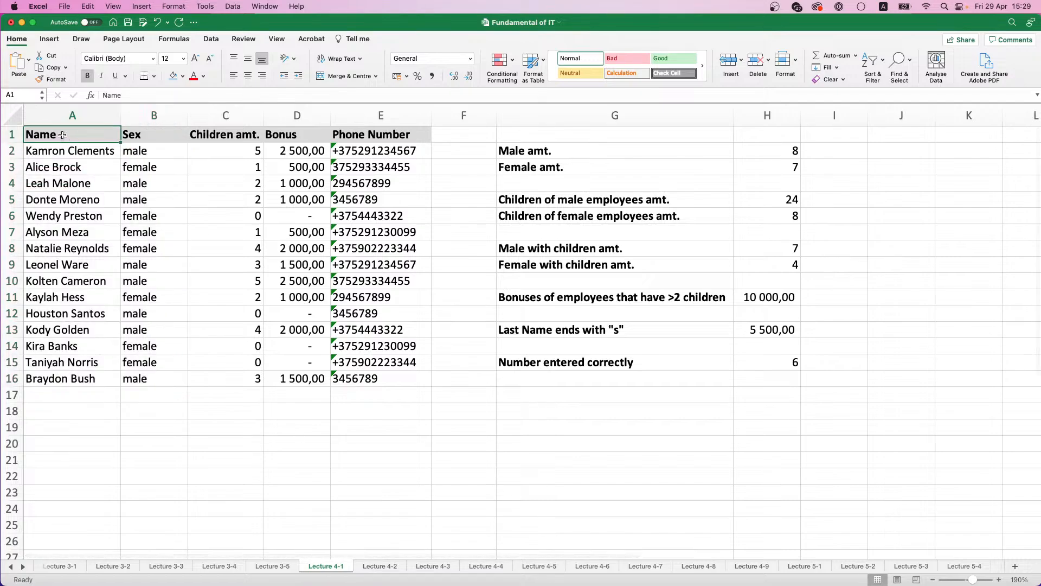
{"action": "left_click_drag", "start_coordinate": [53, 136], "coordinate": [139, 373]}
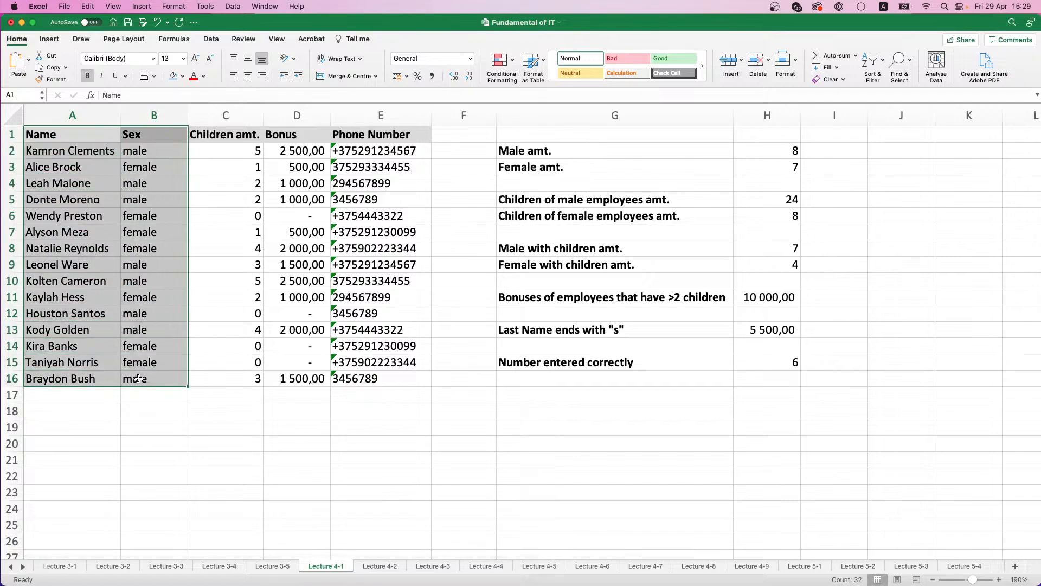
{"action": "key", "text": "super+c"}
{"action": "left_click_drag", "start_coordinate": [65, 151], "coordinate": [157, 379]}
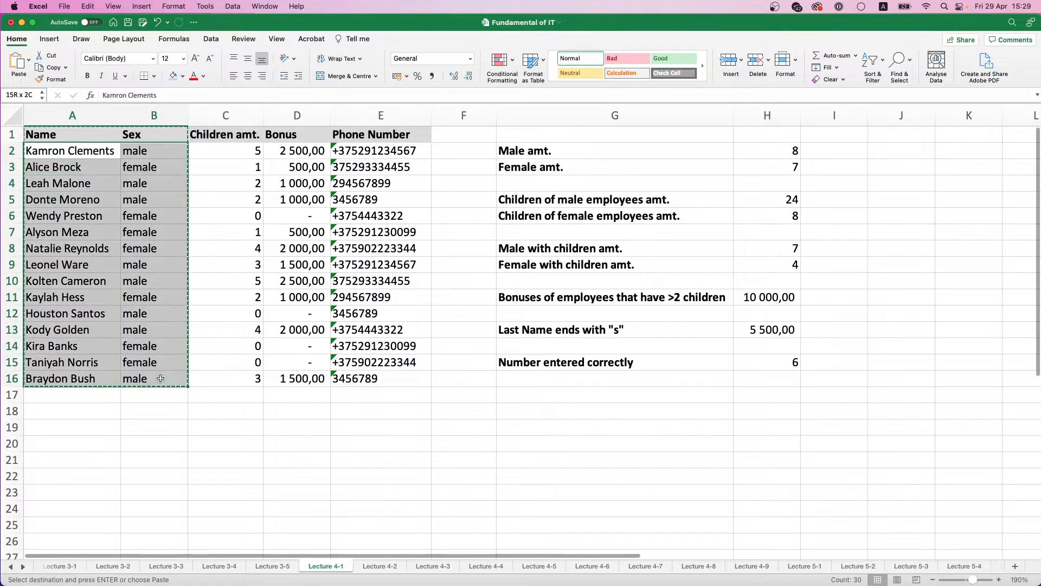
Step: Paste the copied names and sexes at A2 of the Lecture 5-6 sheet and widen column A to fit
{"action": "left_click", "coordinate": [997, 567]}
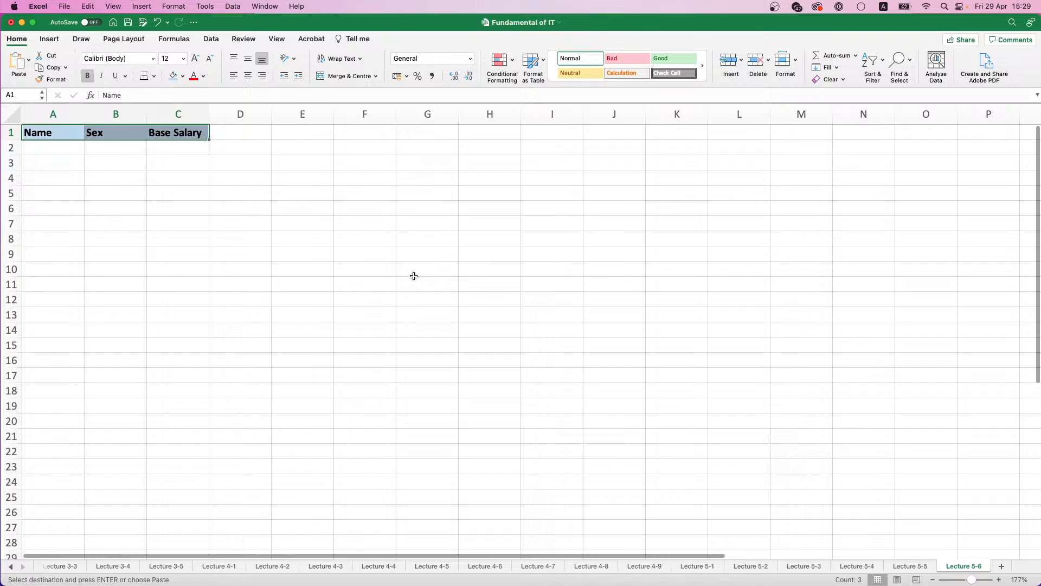
{"action": "left_click", "coordinate": [44, 150]}
{"action": "key", "text": "super+v"}
{"action": "double_click", "coordinate": [84, 118]}
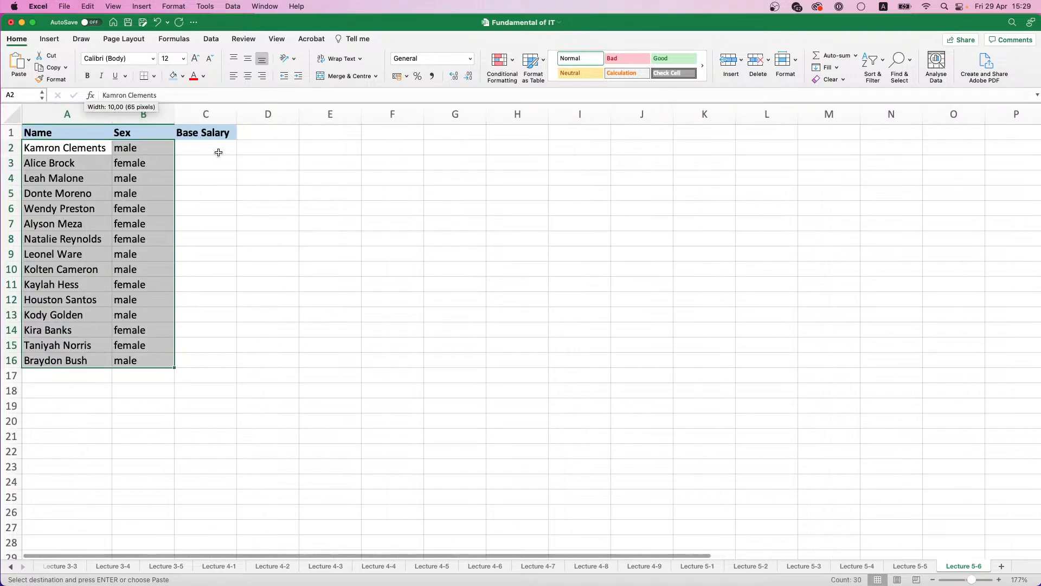
Step: Enter =RANDBETWEEN(50000;200000) in C2 and fill it down the Base Salary column to C16
{"action": "left_click", "coordinate": [217, 151]}
{"action": "type", "text": "=RA"}
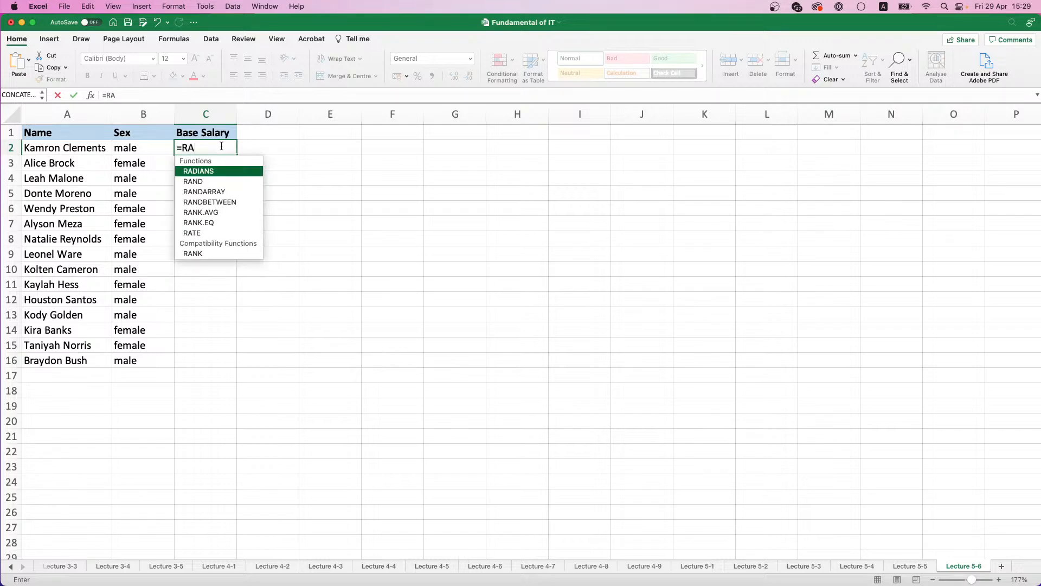
{"action": "double_click", "coordinate": [219, 203]}
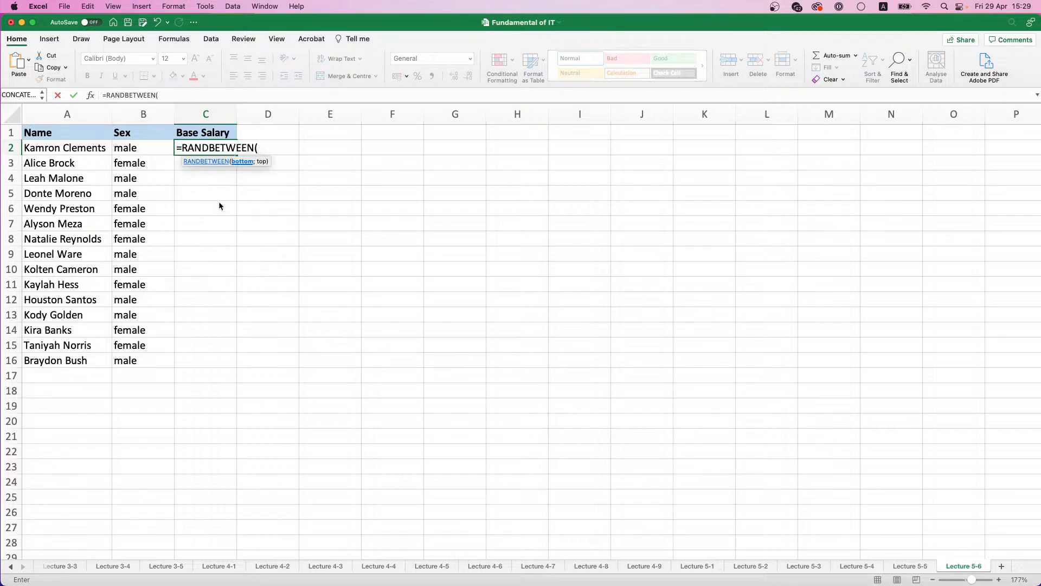
{"action": "type", "text": "50000;200000"}
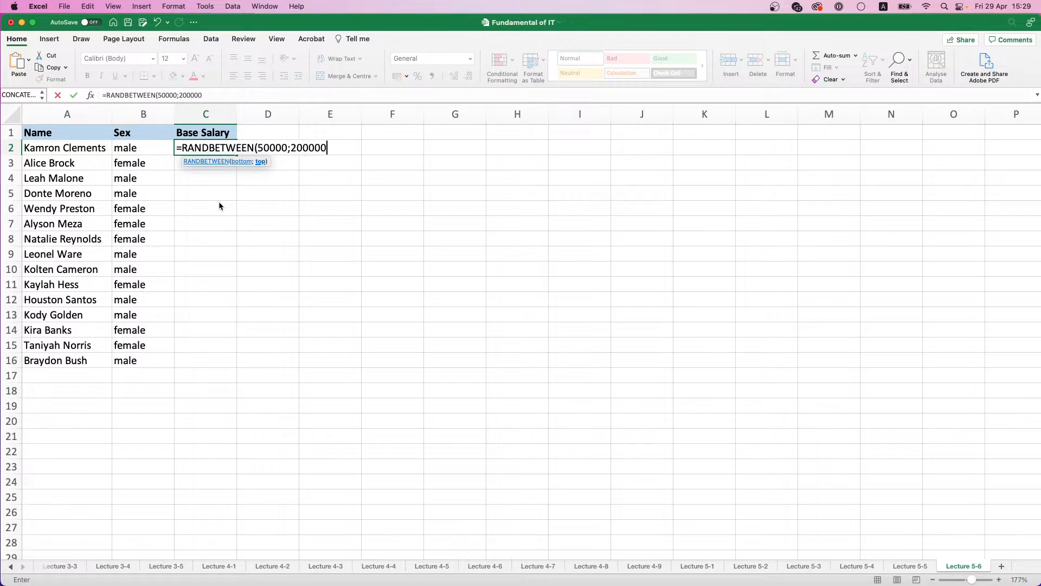
{"action": "type", "text": ")"}
{"action": "key", "text": "Return"}
{"action": "left_click", "coordinate": [220, 148]}
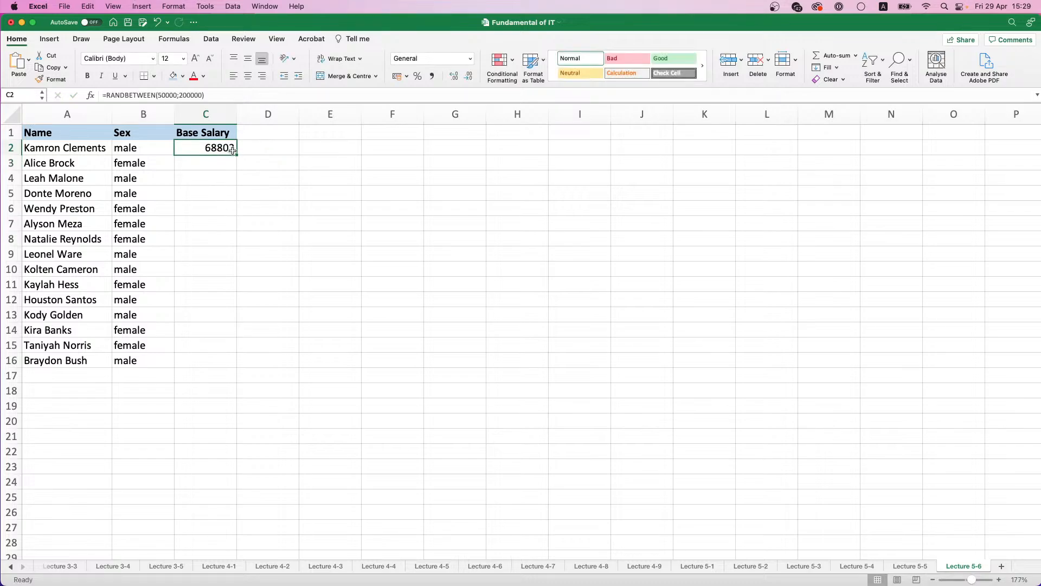
{"action": "double_click", "coordinate": [237, 154]}
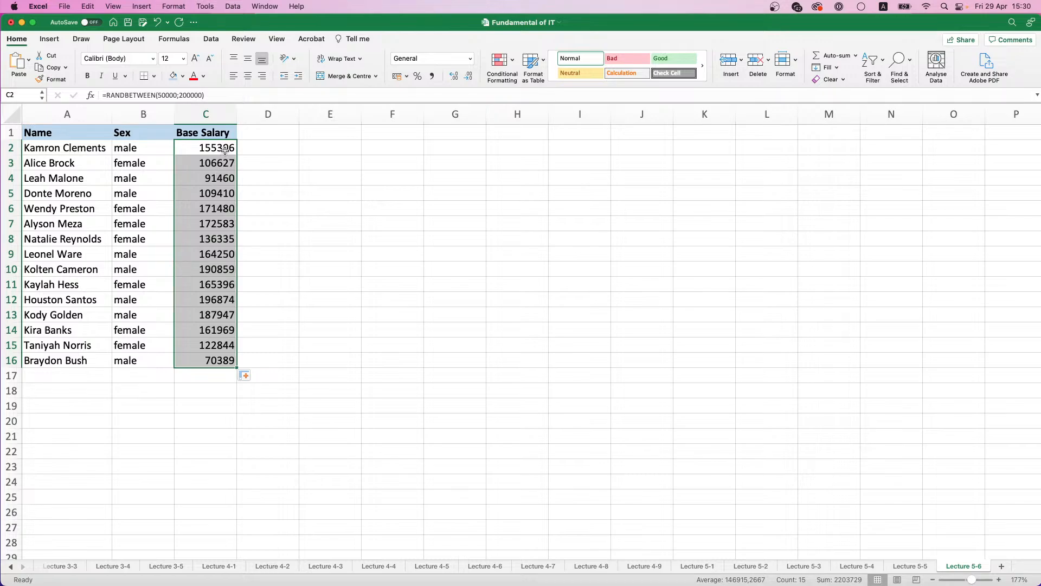
Step: Change the bounds of the RANDBETWEEN formula in C2 to 50 and 200
{"action": "left_click", "coordinate": [178, 95]}
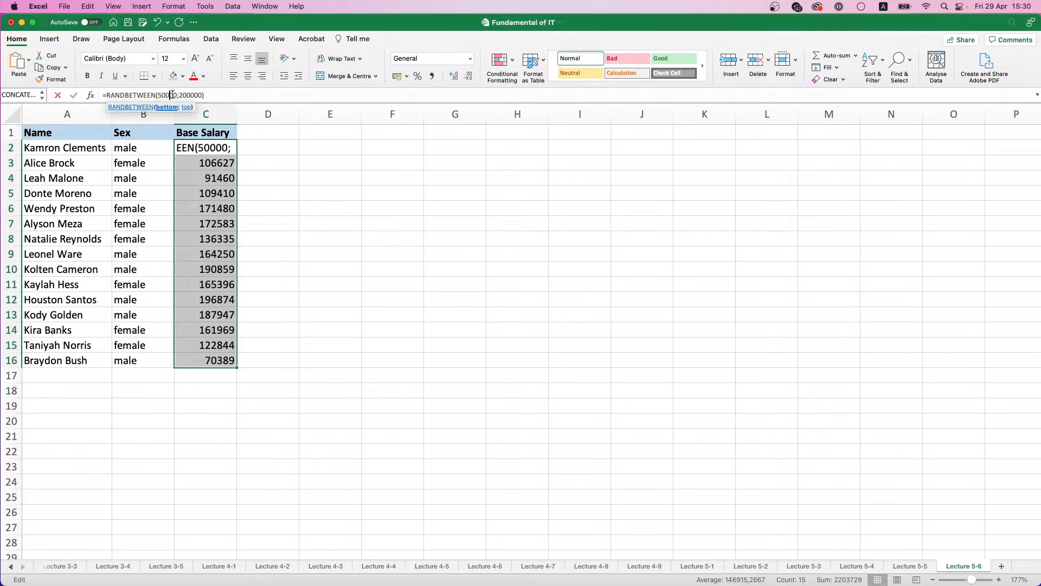
{"action": "key", "text": "BackSpace"}
{"action": "key", "text": "BackSpace"}
{"action": "key", "text": "BackSpace"}
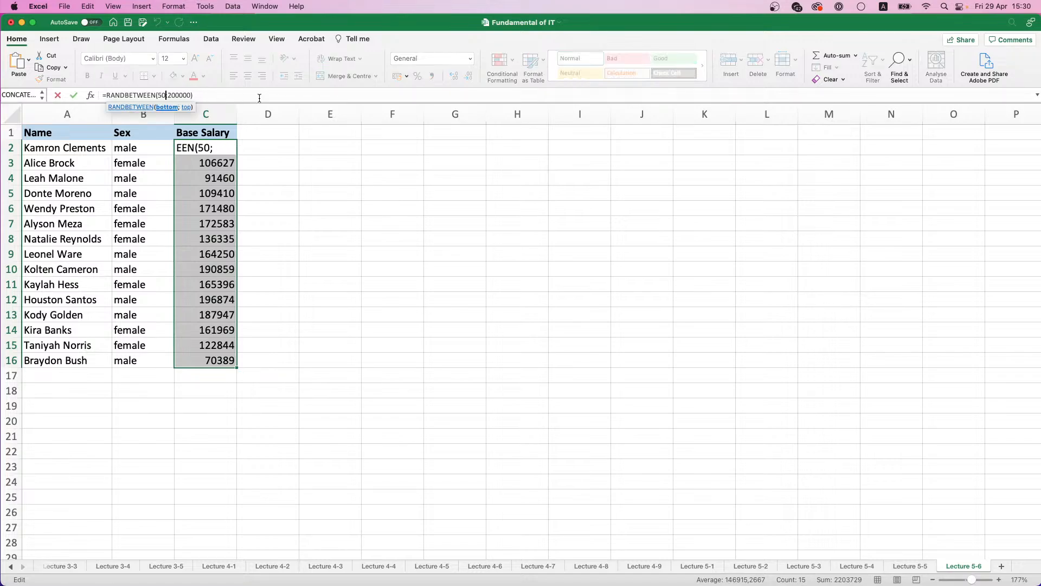
{"action": "key", "text": "Right"}
{"action": "key", "text": "Right"}
{"action": "key", "text": "Right"}
{"action": "key", "text": "Right"}
{"action": "key", "text": "Right"}
{"action": "key", "text": "Right"}
{"action": "key", "text": "BackSpace"}
{"action": "key", "text": "BackSpace"}
{"action": "key", "text": "BackSpace"}
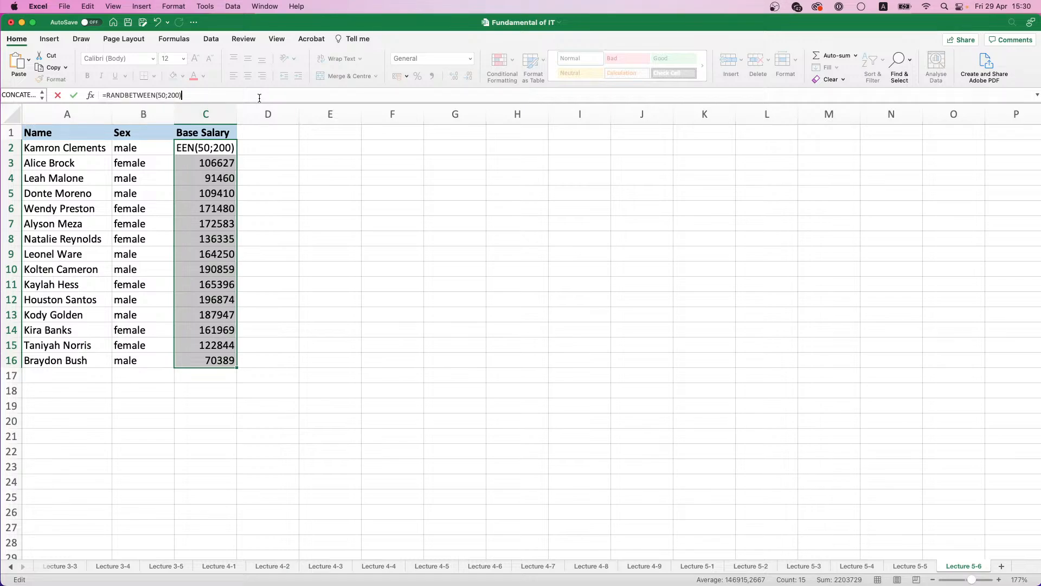
Step: Multiply the RANDBETWEEN formula in C2 by 1000 and fill it down to C16
{"action": "type", "text": "*1000"}
{"action": "key", "text": "Return"}
{"action": "left_click", "coordinate": [232, 152]}
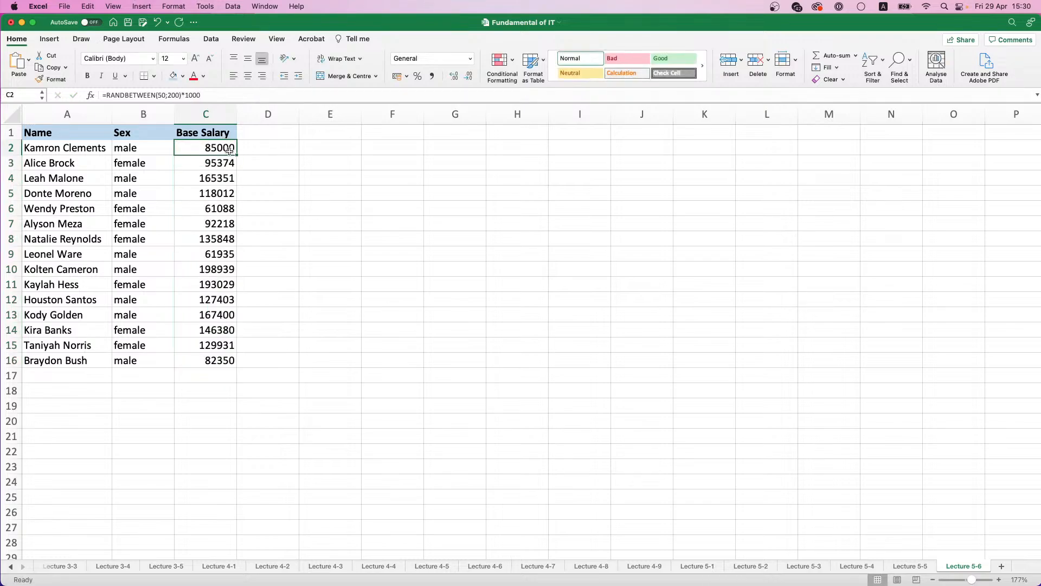
{"action": "left_click_drag", "start_coordinate": [236, 154], "coordinate": [230, 362]}
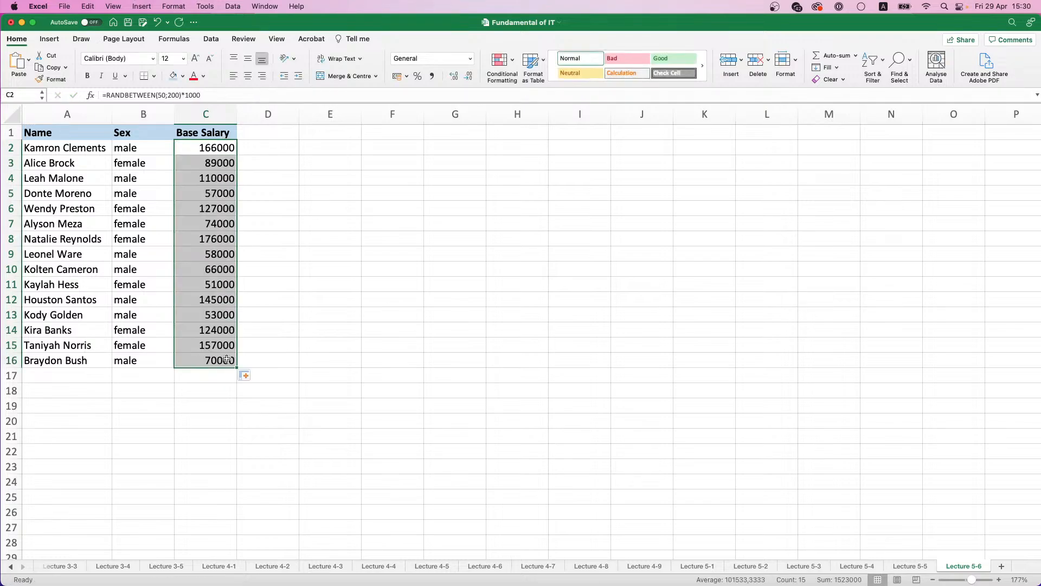
Step: Copy the salaries in C2:C16 and paste them over themselves as Values Only to replace the random formulas
{"action": "key", "text": "super+c"}
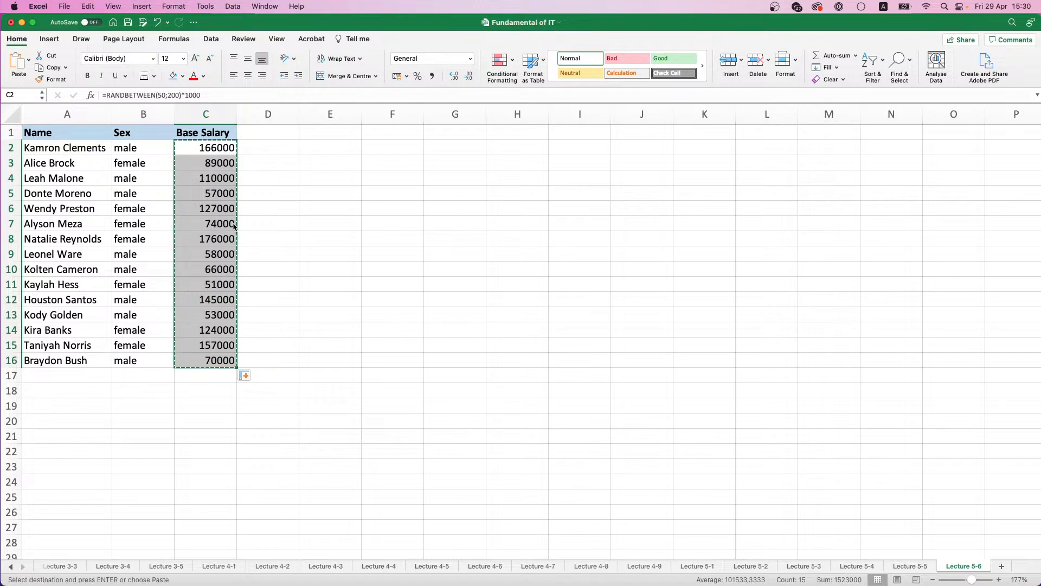
{"action": "key", "text": "super+v"}
{"action": "left_click", "coordinate": [248, 376]}
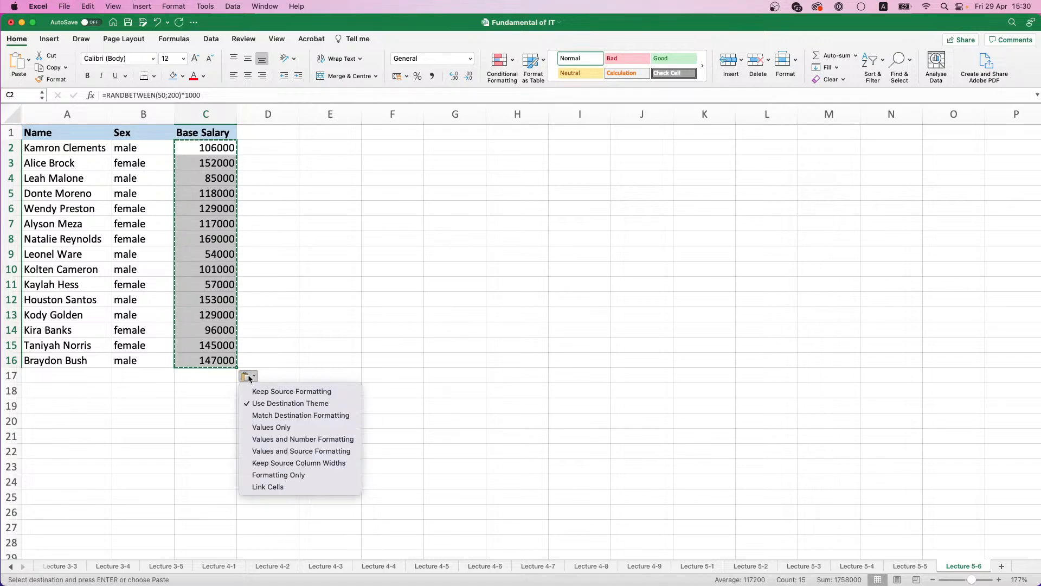
{"action": "left_click", "coordinate": [273, 427]}
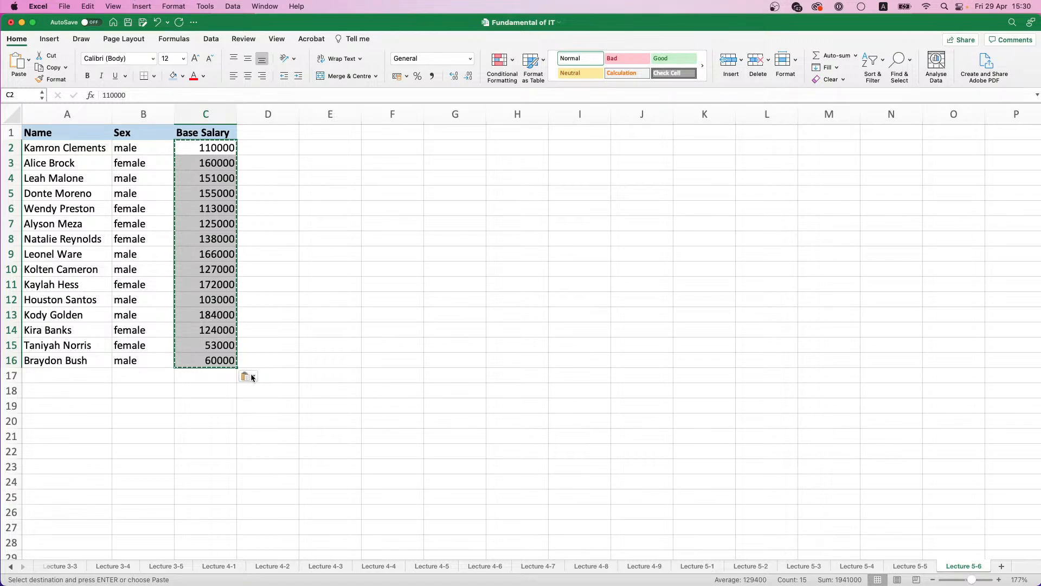
{"action": "key", "text": "super+z"}
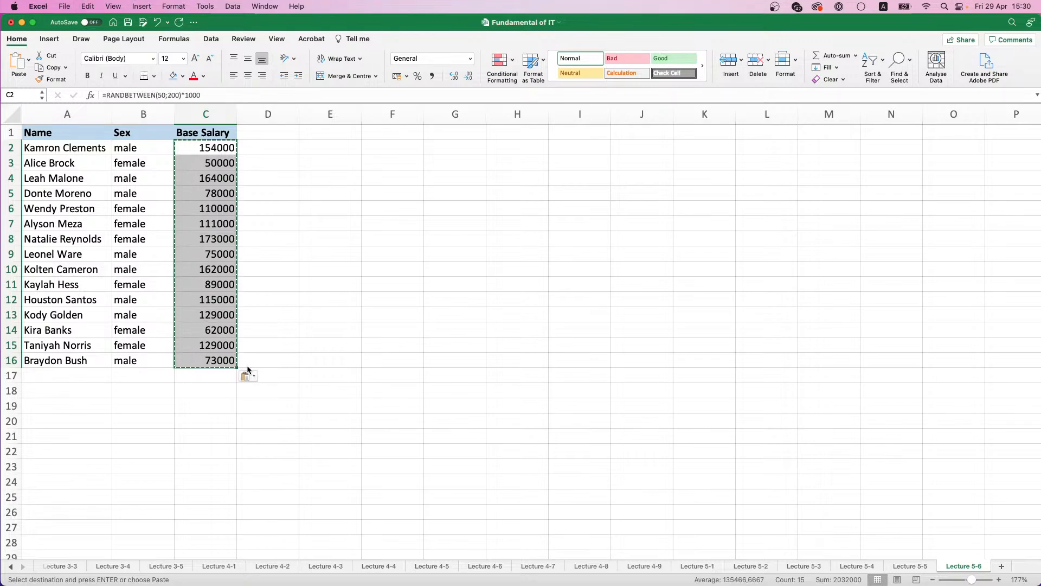
{"action": "left_click", "coordinate": [251, 377]}
{"action": "left_click", "coordinate": [245, 377]}
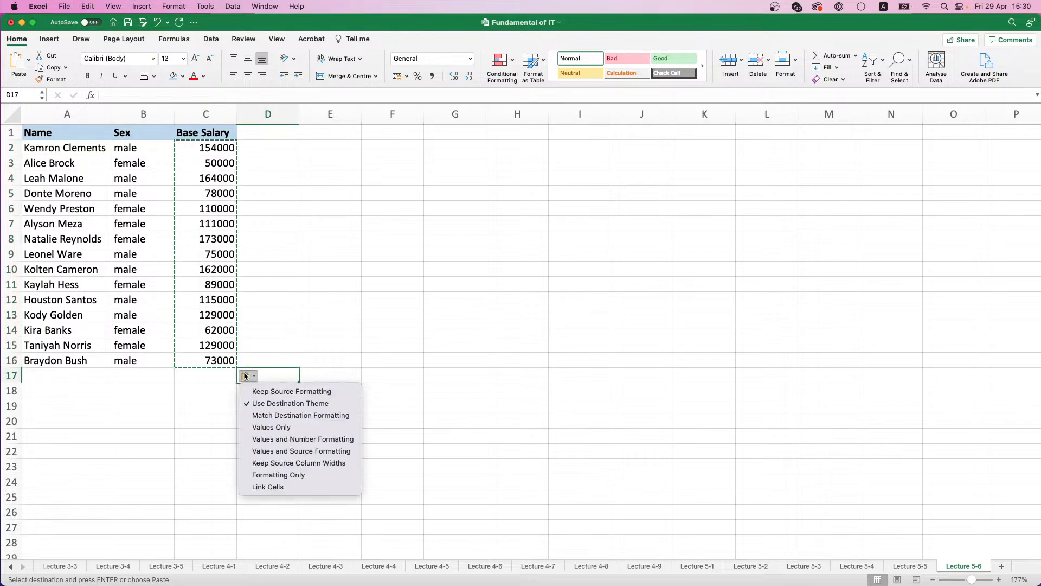
{"action": "left_click", "coordinate": [274, 427]}
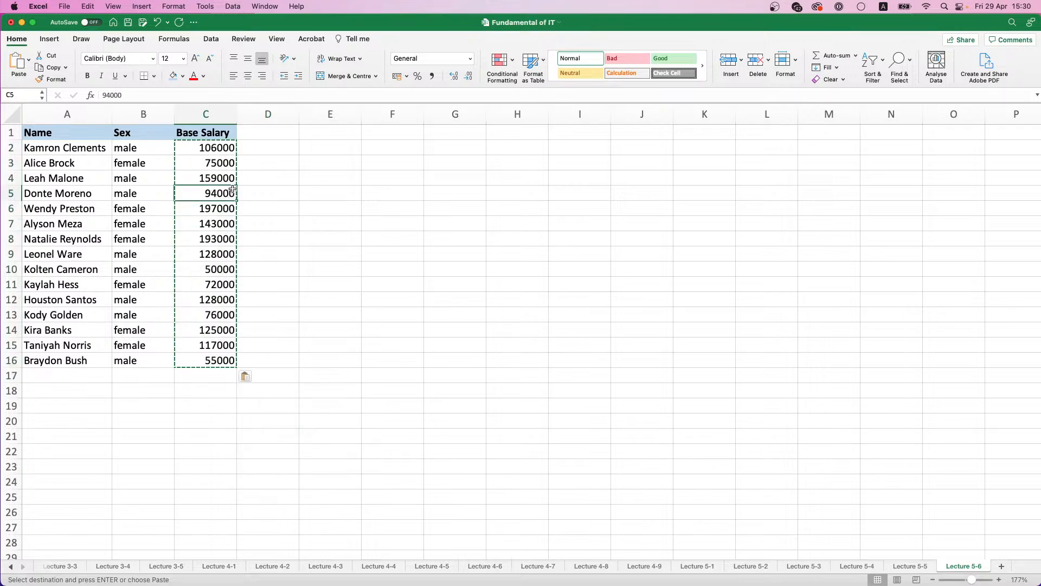
{"action": "left_click", "coordinate": [282, 173]}
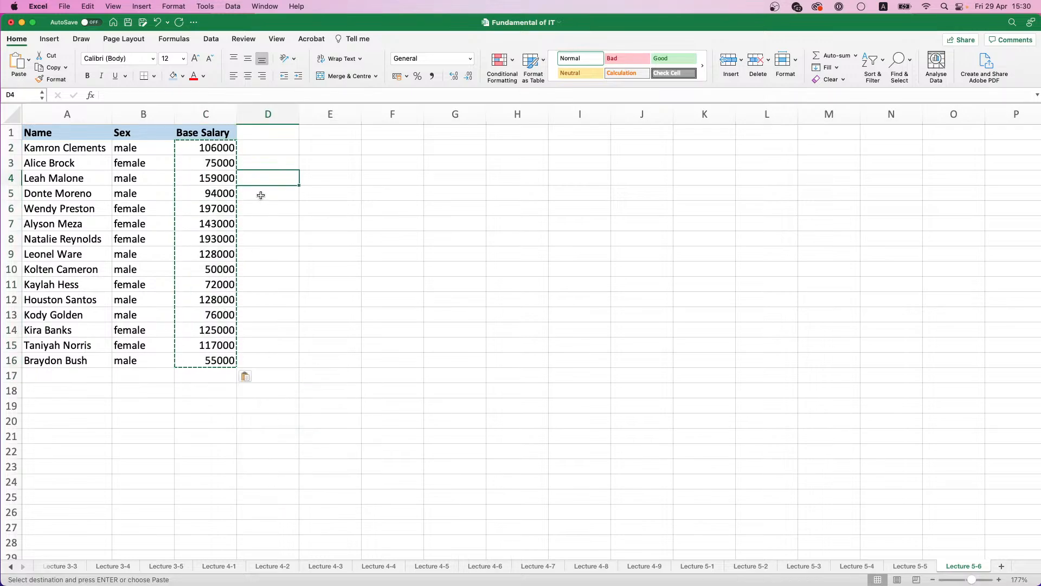
{"action": "left_click", "coordinate": [223, 165]}
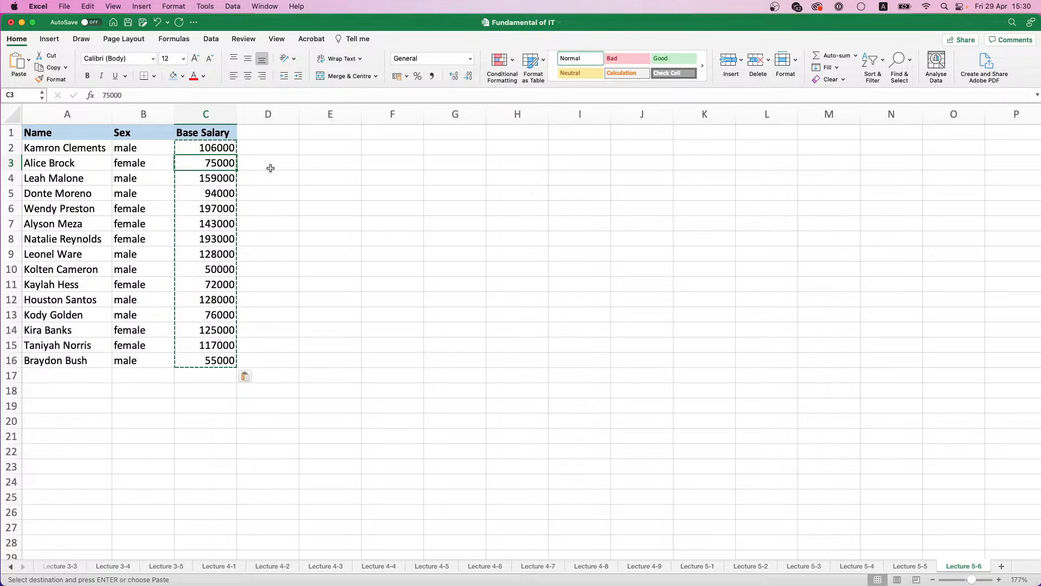
{"action": "left_click", "coordinate": [332, 145]}
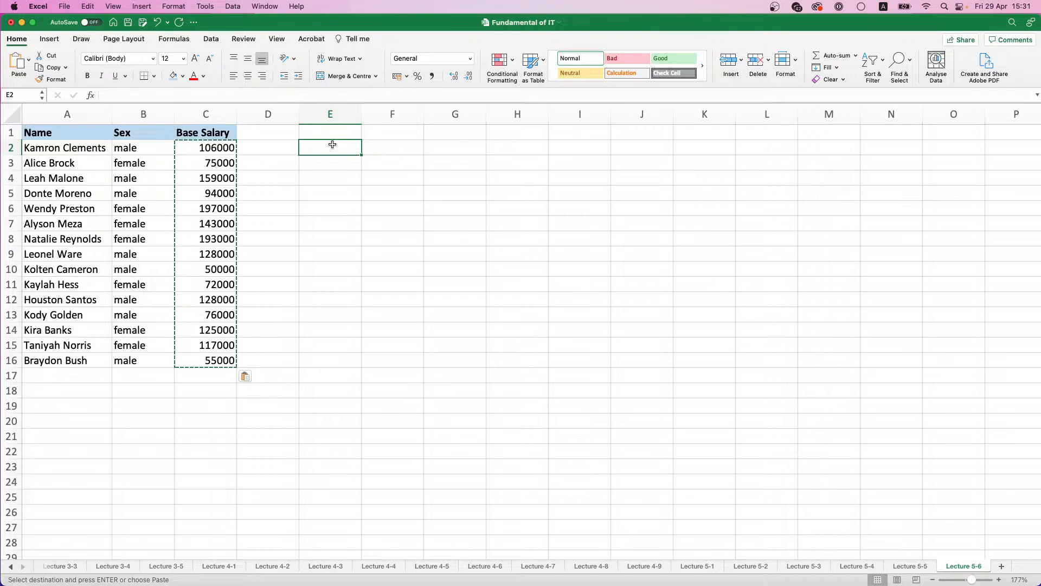
Step: Enter the heading If in cell D1
{"action": "left_click", "coordinate": [266, 137]}
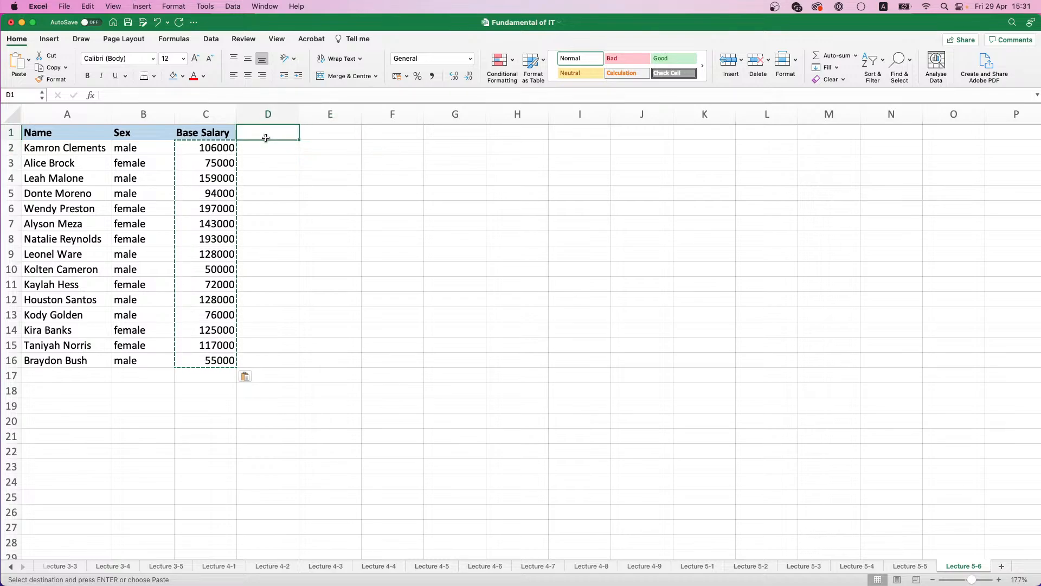
{"action": "type", "text": "If"}
{"action": "key", "text": "Return"}
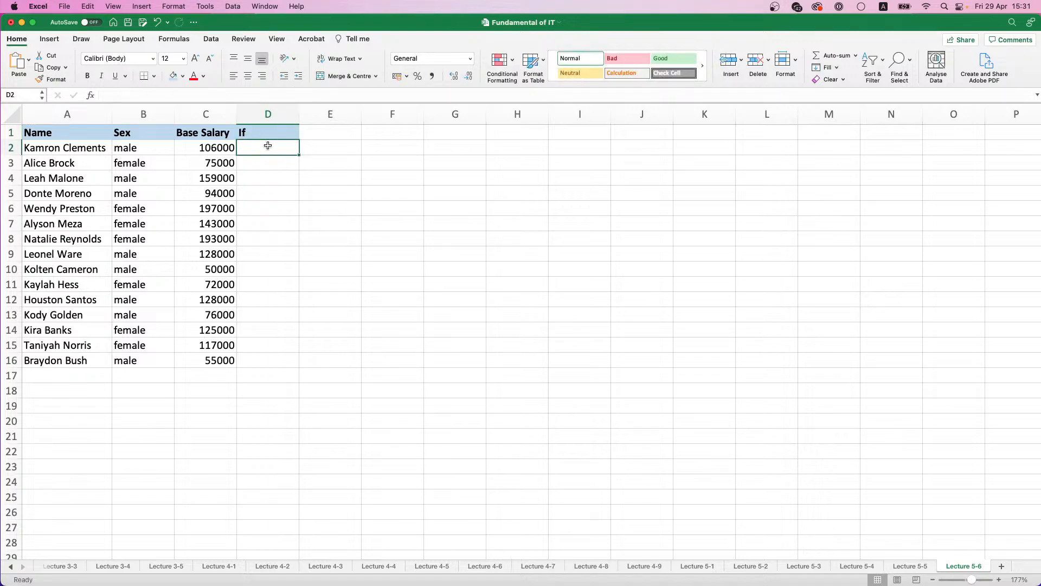
Step: Enter =IF(B2="male";0;C2) in D2 to return the base salary only for employees who are not male
{"action": "type", "text": "="}
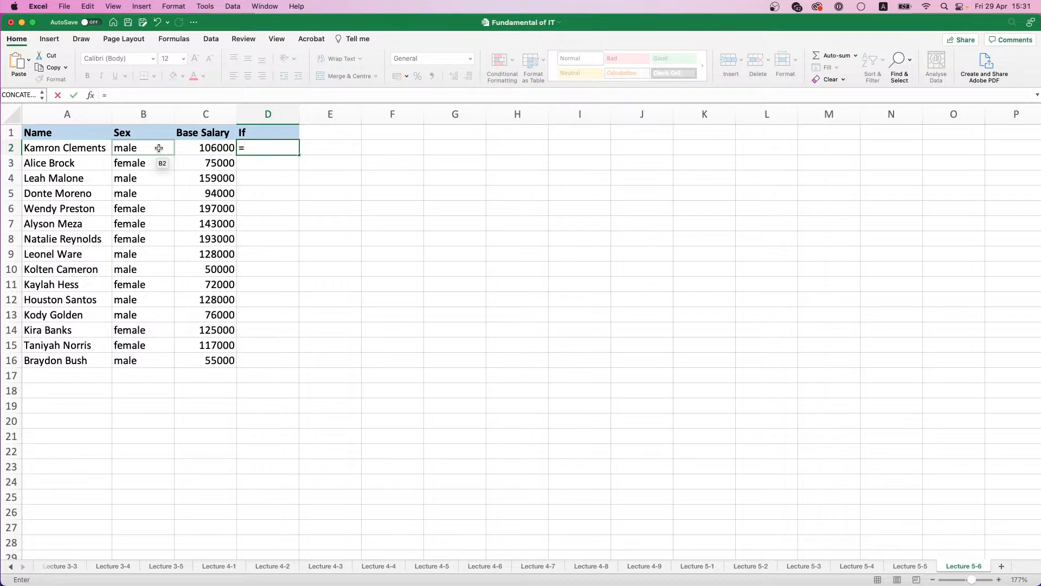
{"action": "type", "text": "IF("}
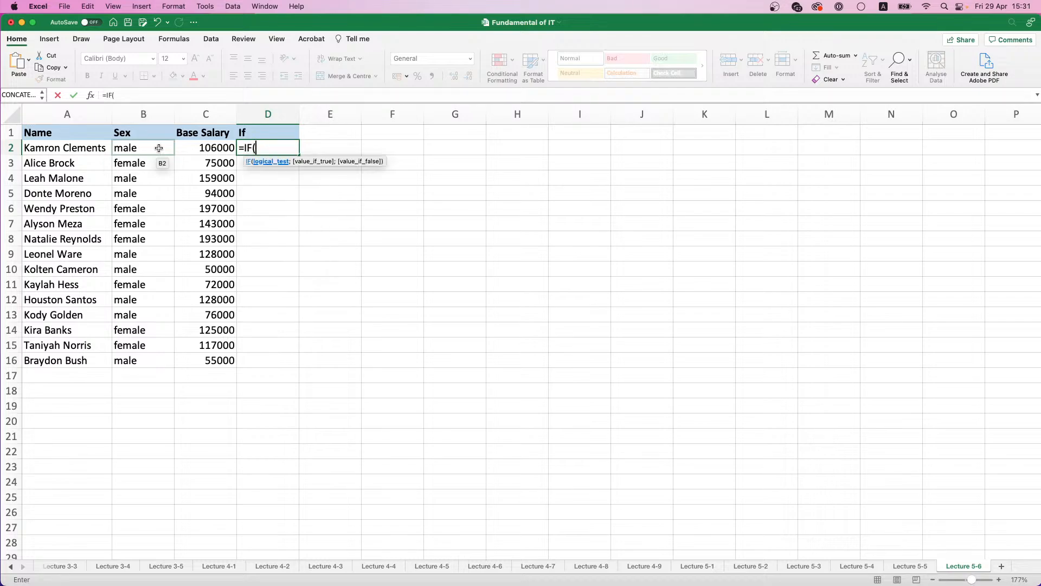
{"action": "left_click", "coordinate": [159, 147]}
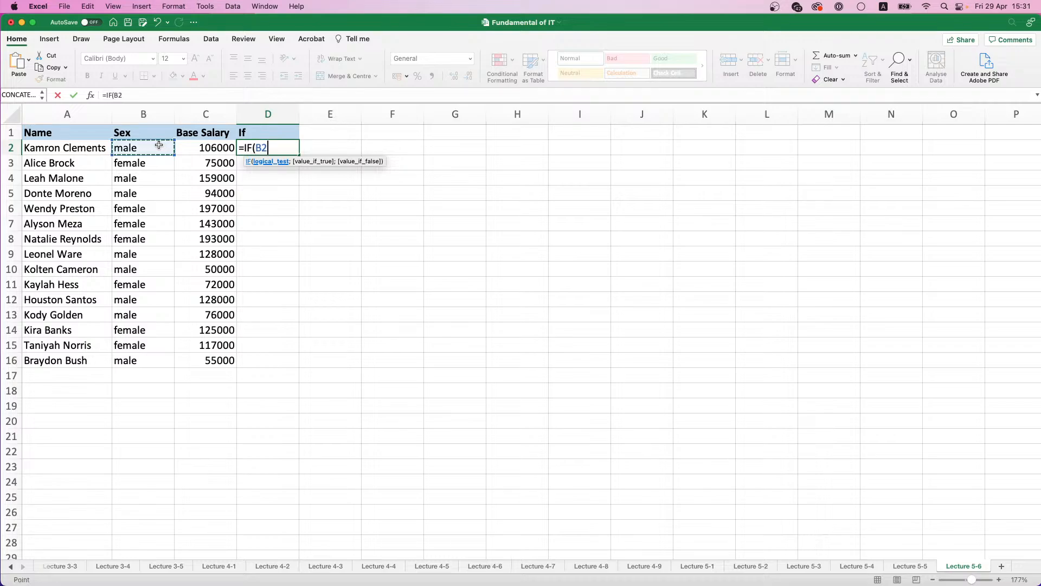
{"action": "type", "text": "=\"male\";"}
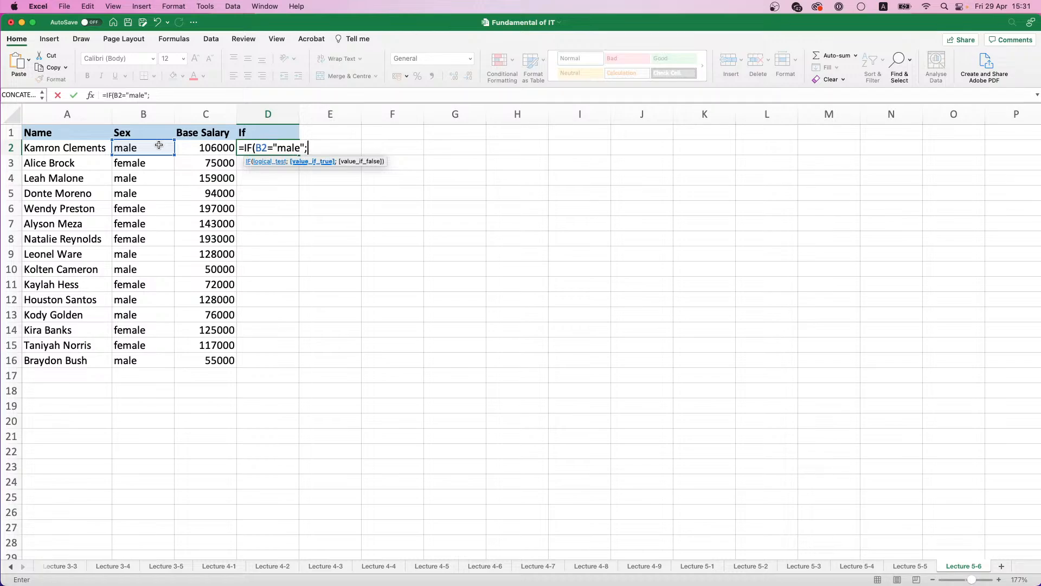
{"action": "type", "text": "0;"}
{"action": "left_click", "coordinate": [193, 145]}
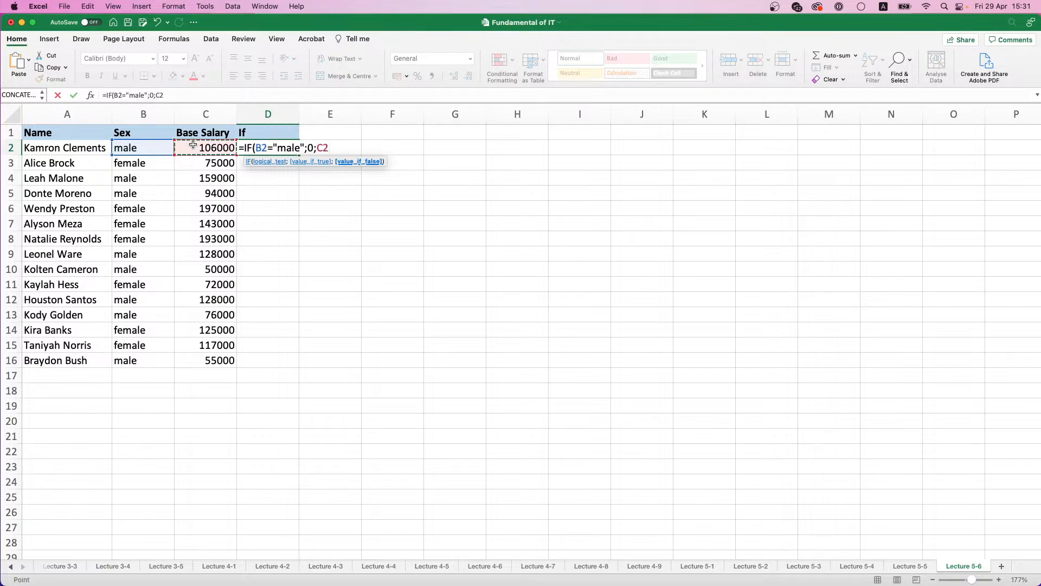
{"action": "type", "text": ")"}
{"action": "key", "text": "Return"}
Step: Fill the IF formula from D2 down to D16 and check the copied formulas in D3, D5 and D7
{"action": "left_click", "coordinate": [296, 151]}
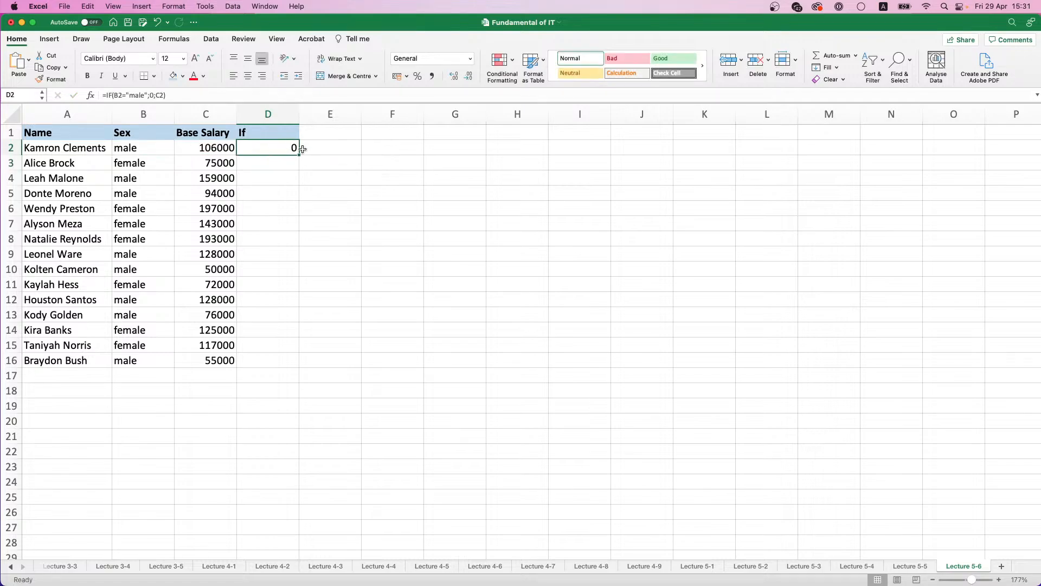
{"action": "double_click", "coordinate": [295, 150]}
{"action": "left_click", "coordinate": [268, 163]}
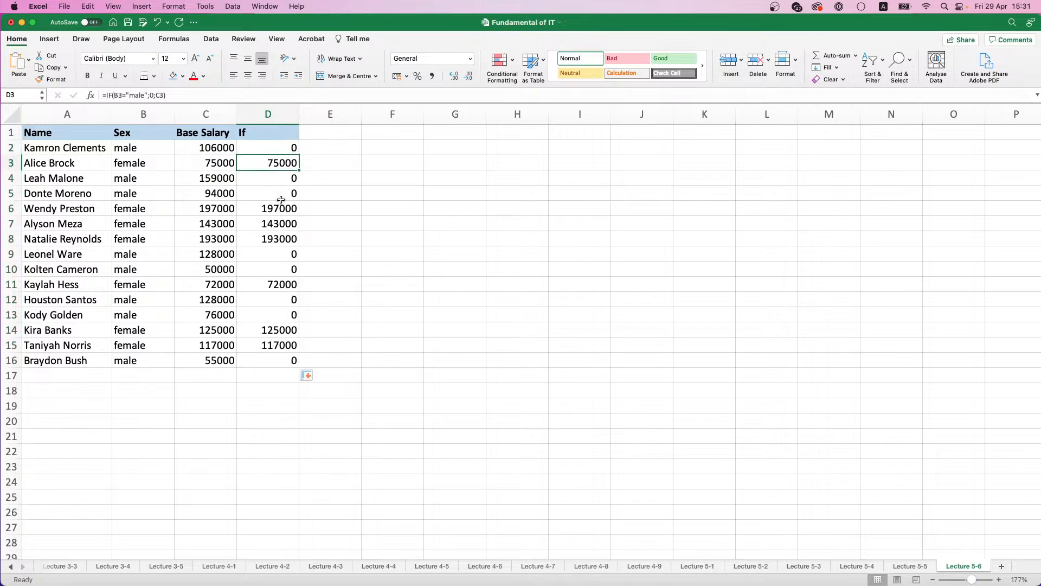
{"action": "left_click", "coordinate": [268, 193]}
{"action": "left_click", "coordinate": [290, 224]}
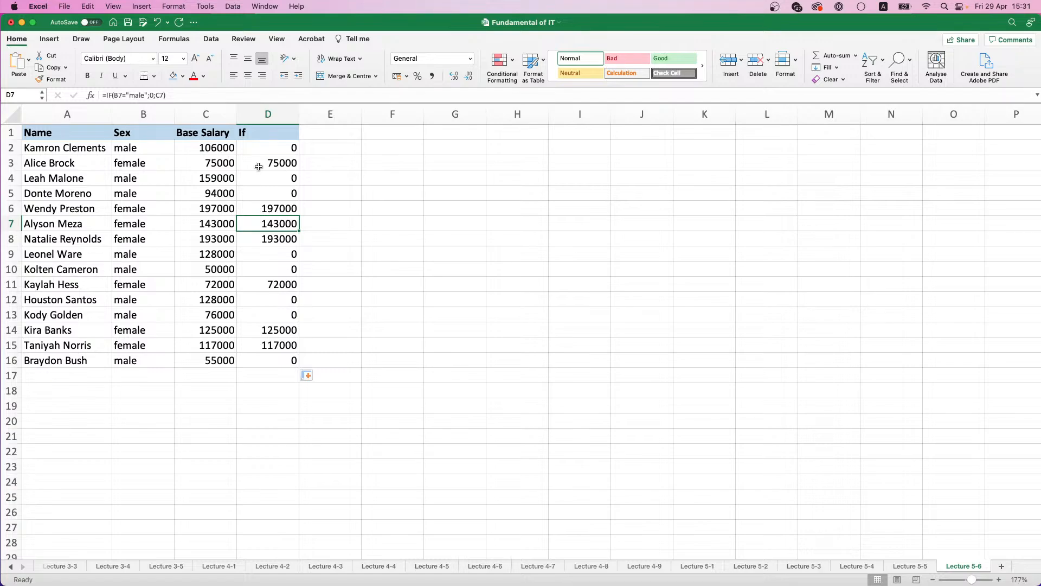
Step: Total the If column in D17 with a SUM of D2:D16
{"action": "left_click", "coordinate": [282, 379]}
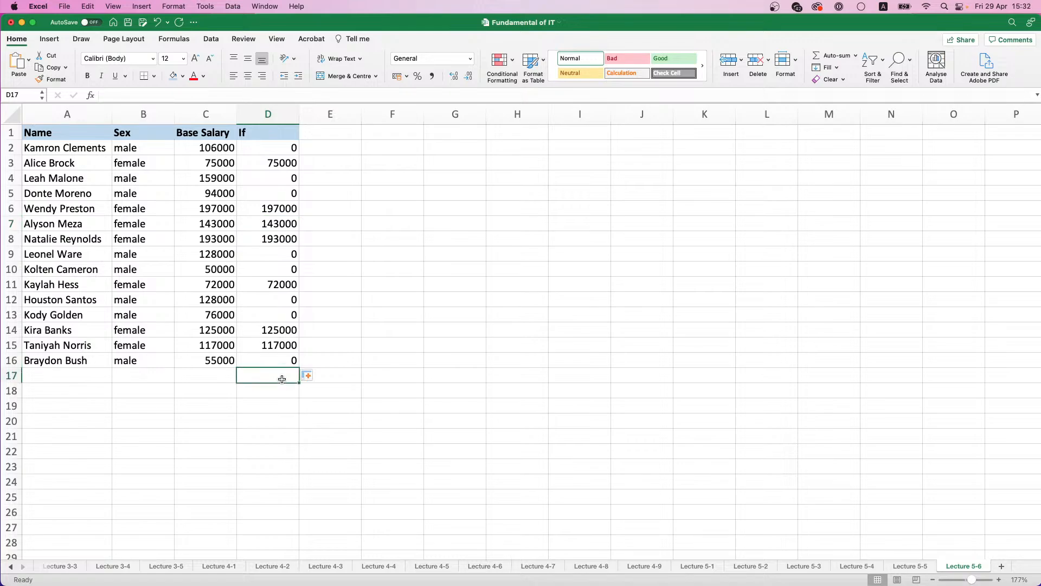
{"action": "type", "text": "=SUM"}
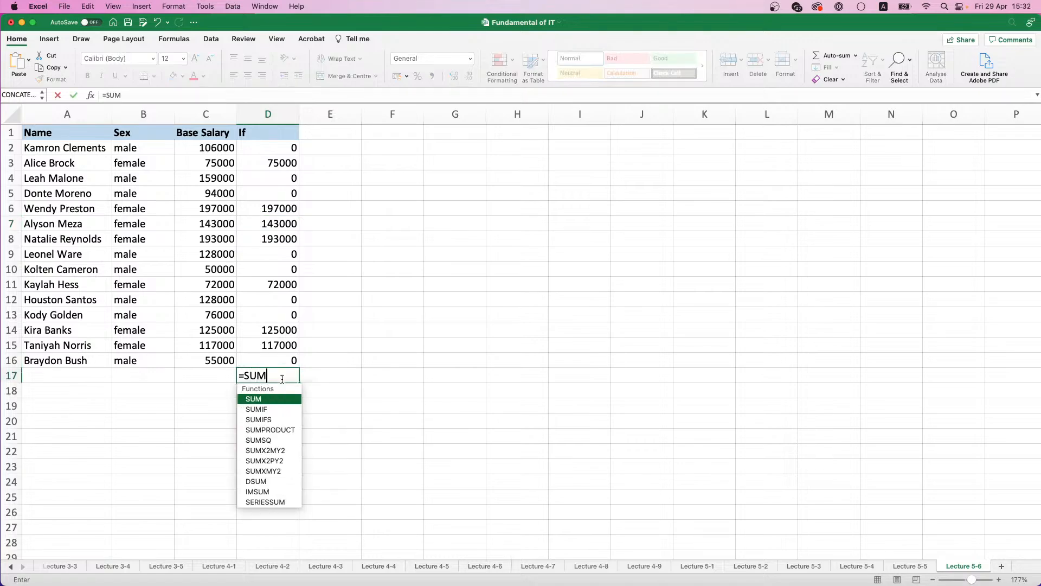
{"action": "type", "text": "("}
{"action": "left_click_drag", "start_coordinate": [282, 360], "coordinate": [282, 144]}
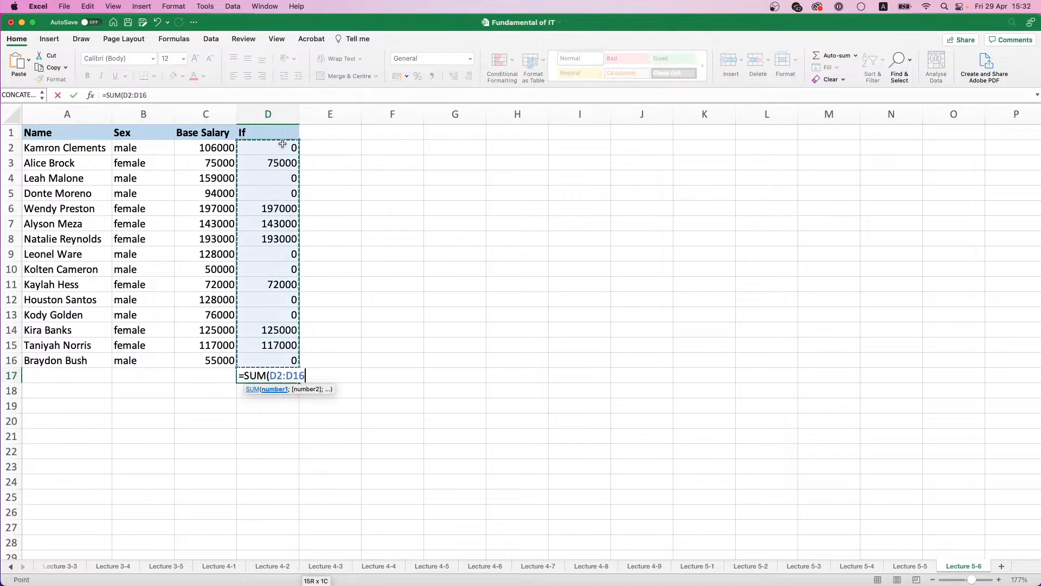
{"action": "key", "text": "Return"}
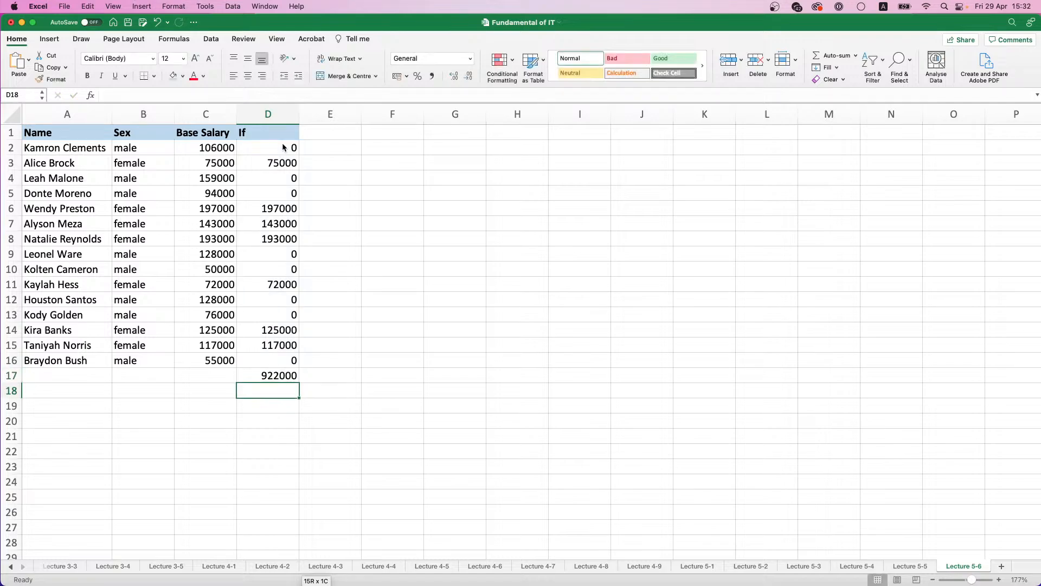
Step: Enter the label Grand Total female in cell F2
{"action": "left_click", "coordinate": [408, 151]}
{"action": "type", "text": "Su"}
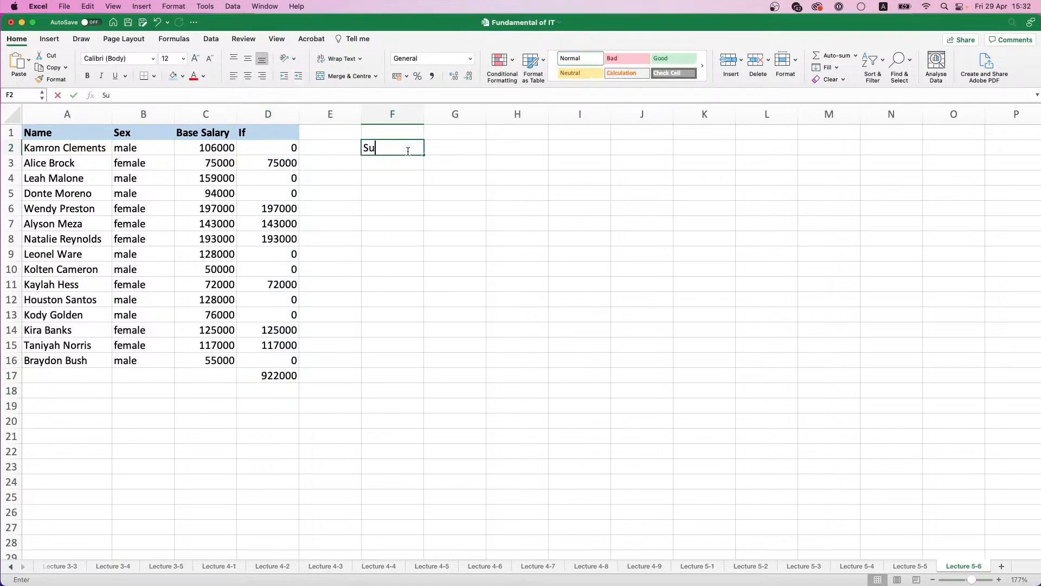
{"action": "key", "text": "BackSpace"}
{"action": "key", "text": "BackSpace"}
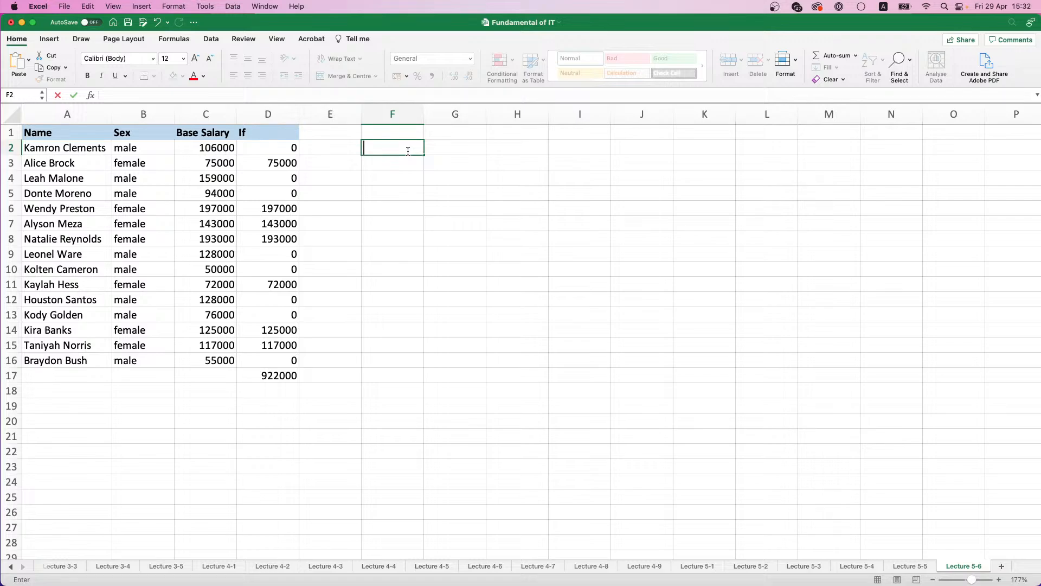
{"action": "type", "text": "Grand Total female"}
{"action": "key", "text": "Return"}
Step: Make the Grand Total female label bold with a light blue fill and widen column F to fit it
{"action": "left_click", "coordinate": [409, 149]}
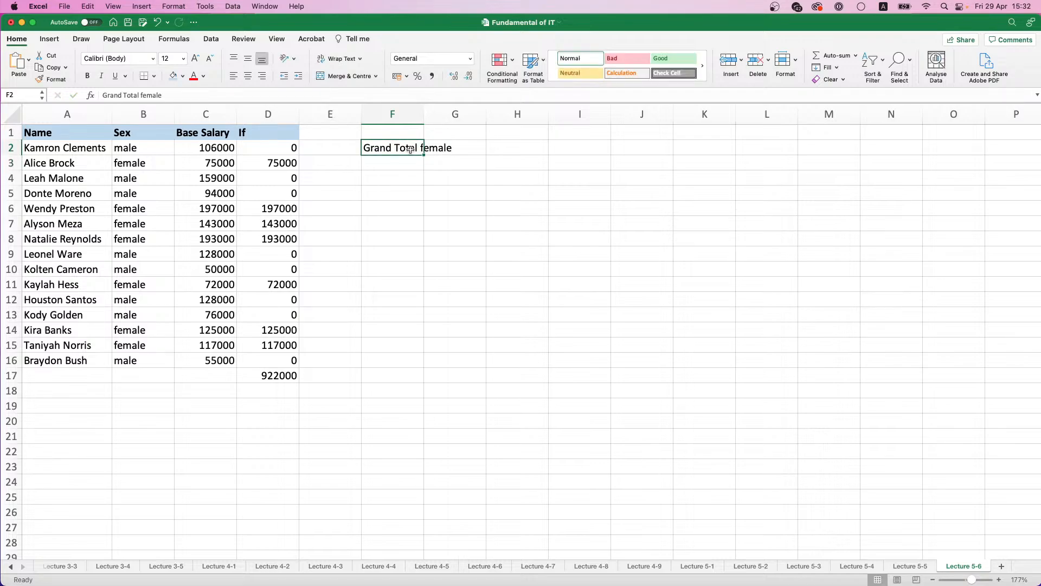
{"action": "key", "text": "super+b"}
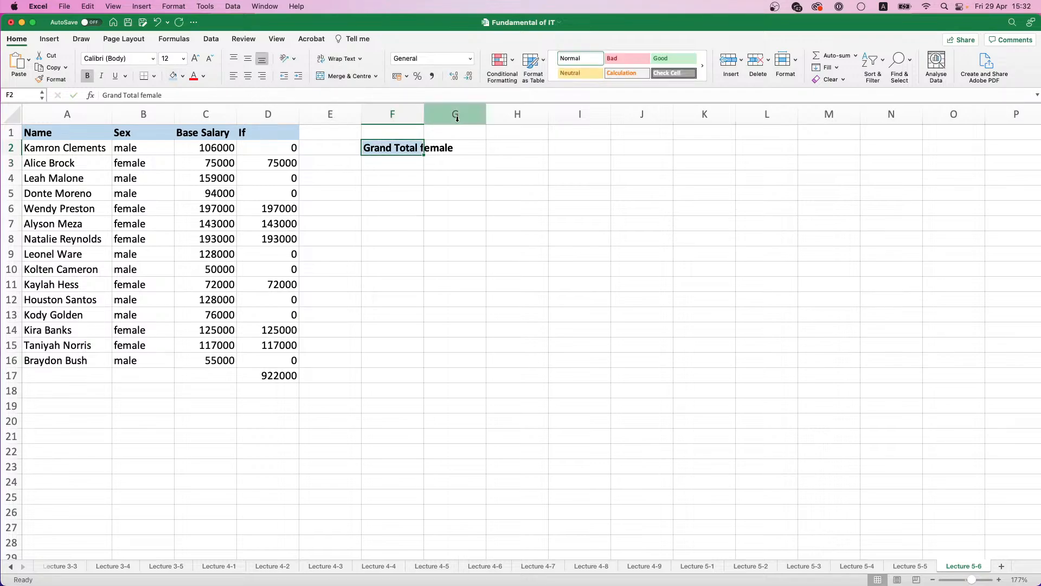
{"action": "left_click_drag", "start_coordinate": [425, 120], "coordinate": [461, 120]}
Step: Write =IF(B2:B16="male";"";C2:C16) in G2 to return base salaries only for employees who are not male
{"action": "double_click", "coordinate": [491, 148]}
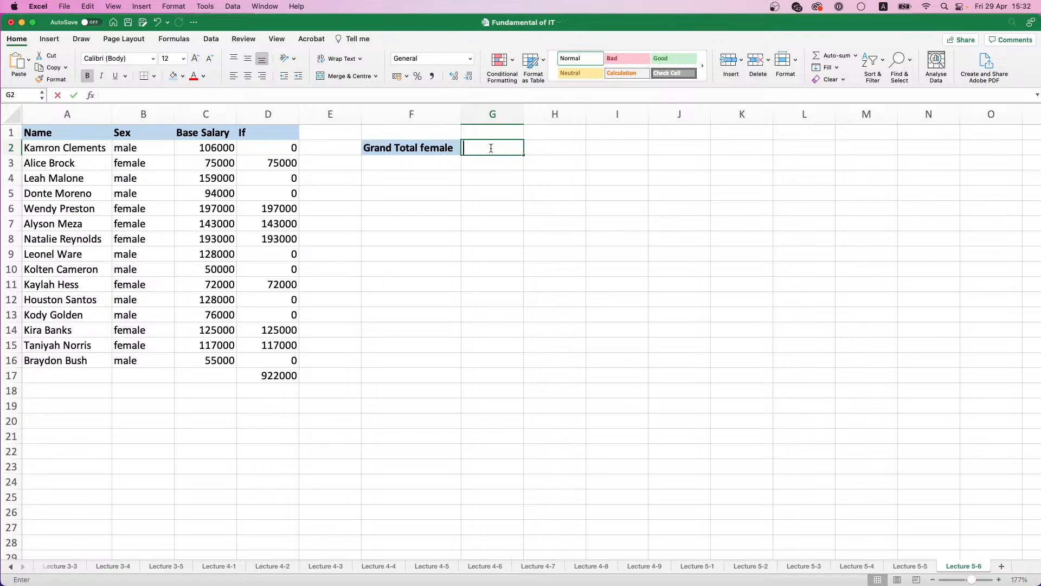
{"action": "type", "text": "=I"}
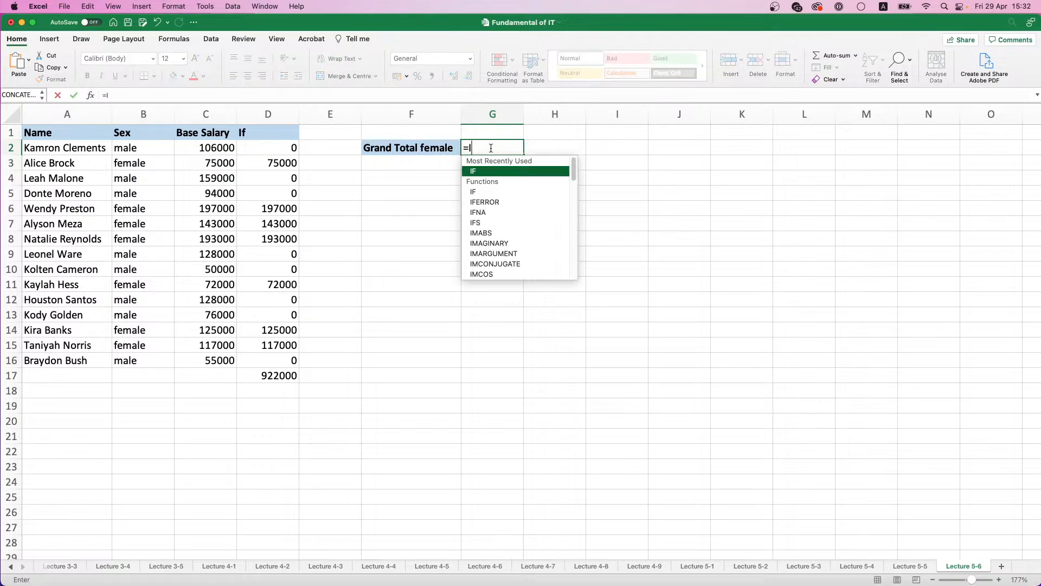
{"action": "type", "text": "F("}
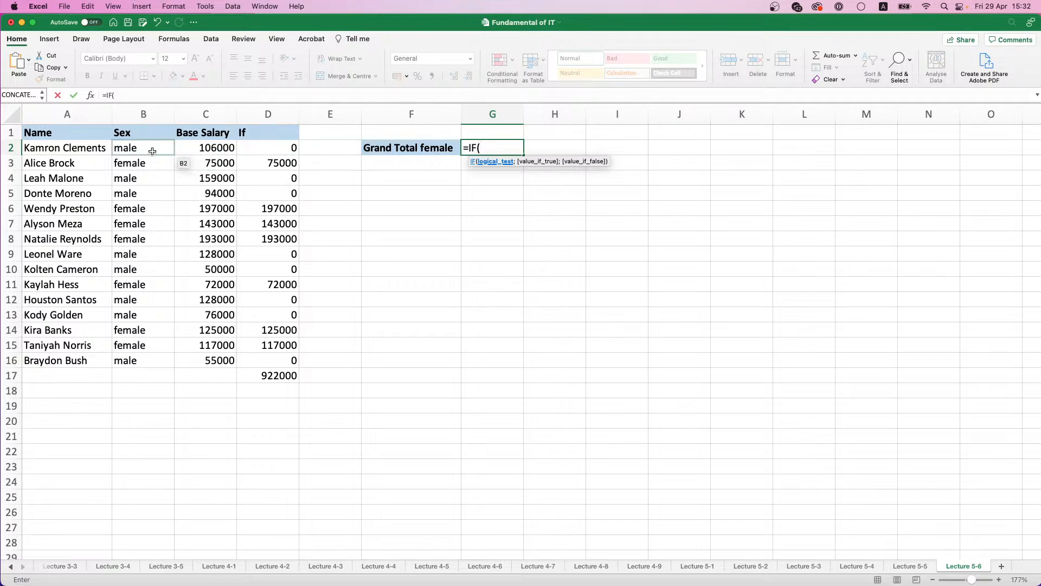
{"action": "left_click_drag", "start_coordinate": [152, 151], "coordinate": [154, 361]}
{"action": "type", "text": "=\""}
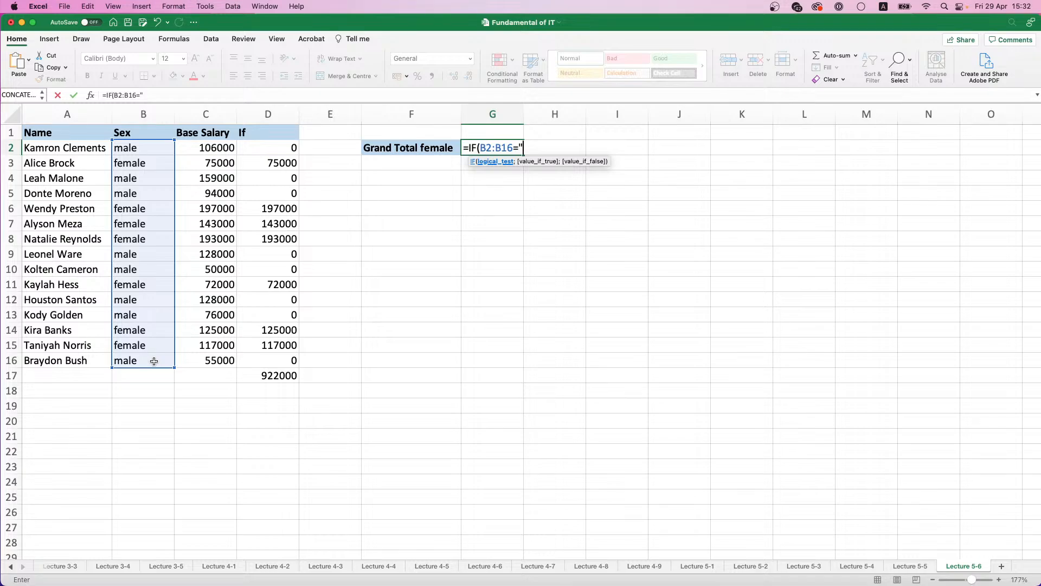
{"action": "type", "text": "male\";"}
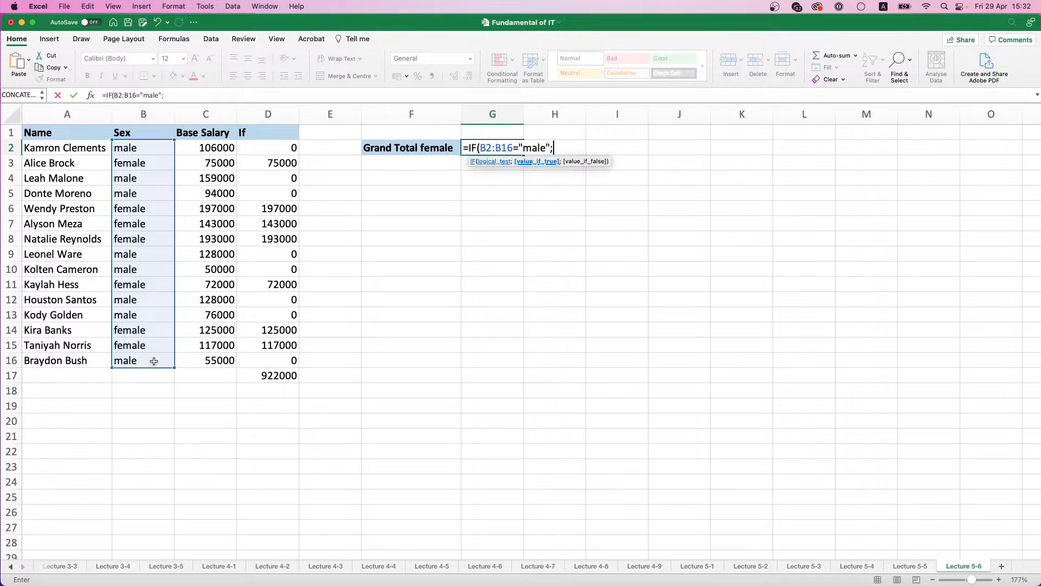
{"action": "type", "text": "\"\";"}
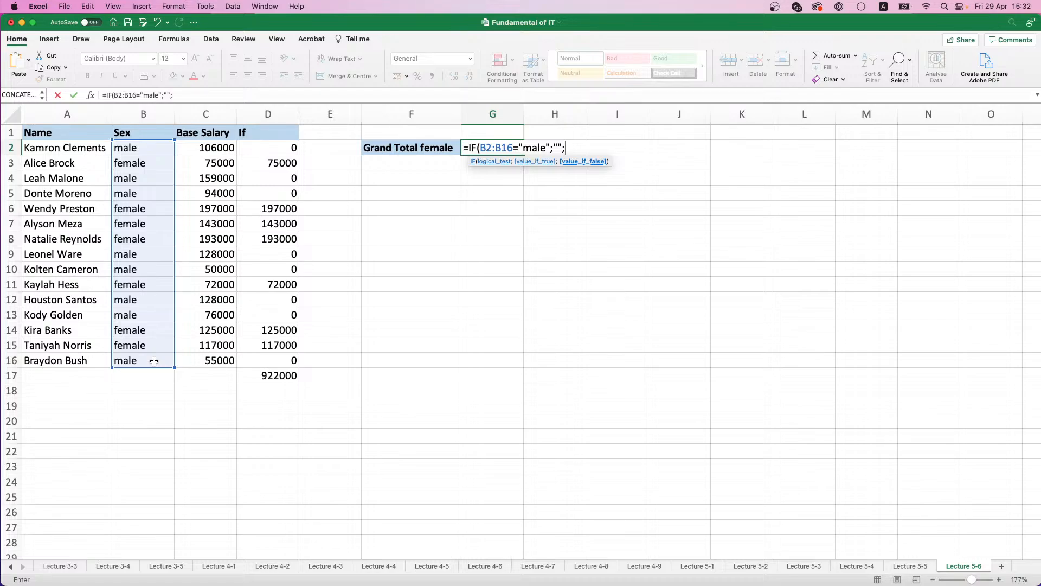
{"action": "left_click_drag", "start_coordinate": [209, 147], "coordinate": [207, 353]}
{"action": "type", "text": ")"}
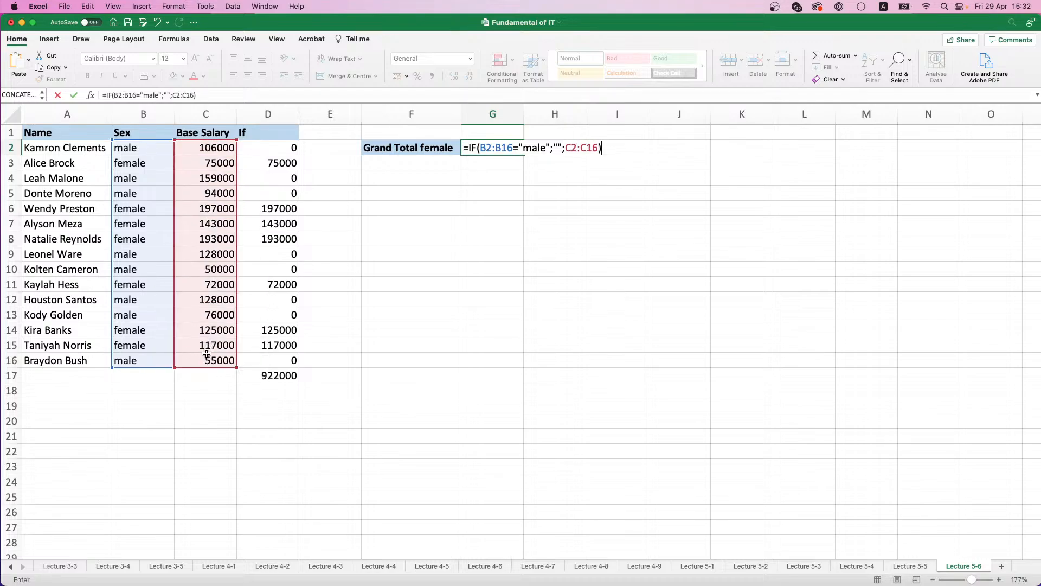
Step: Wrap the IF in G2 in a SUM and enter it as the array formula {=SUM(IF(B2:B16="male";"";C2:C16))}
{"action": "left_click", "coordinate": [477, 147]}
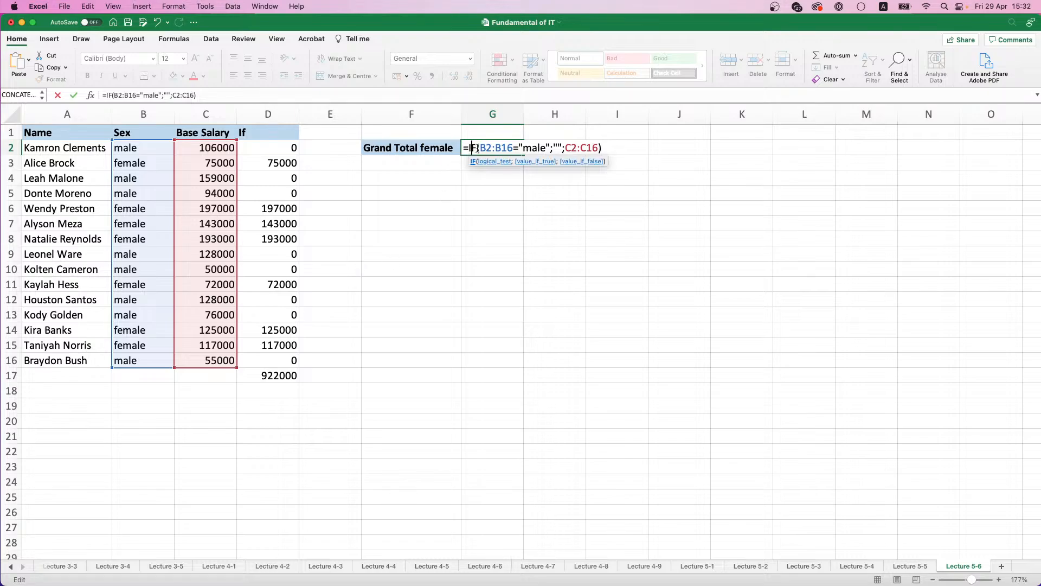
{"action": "key", "text": "Left"}
{"action": "type", "text": "SUM"}
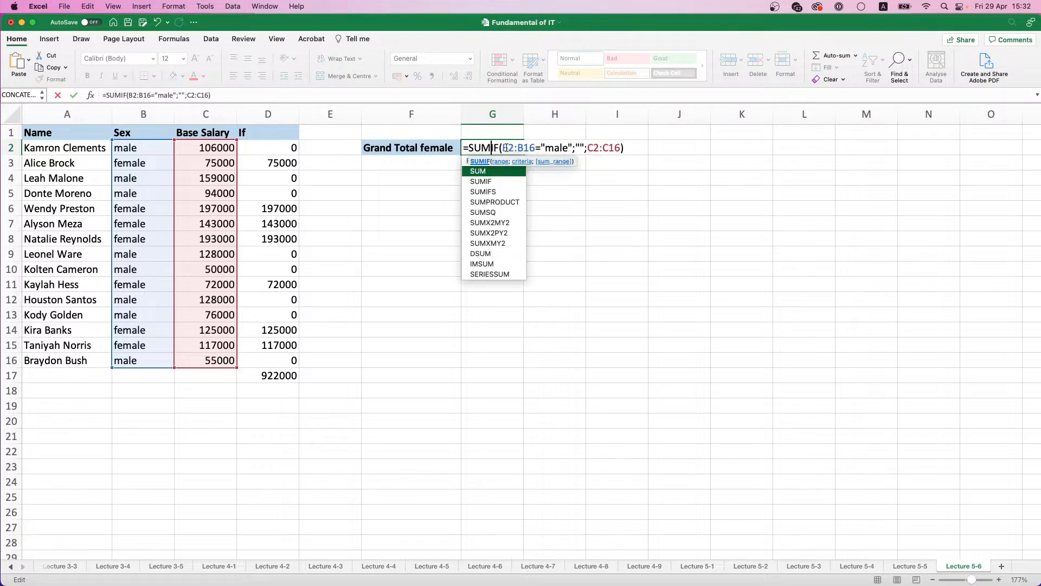
{"action": "type", "text": "("}
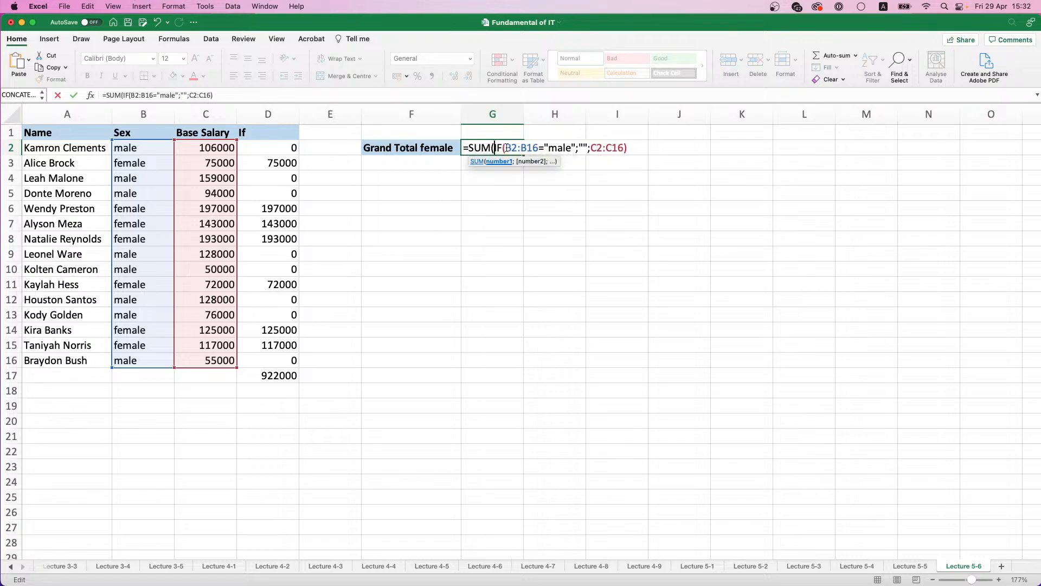
{"action": "left_click", "coordinate": [630, 147]}
{"action": "type", "text": "))"}
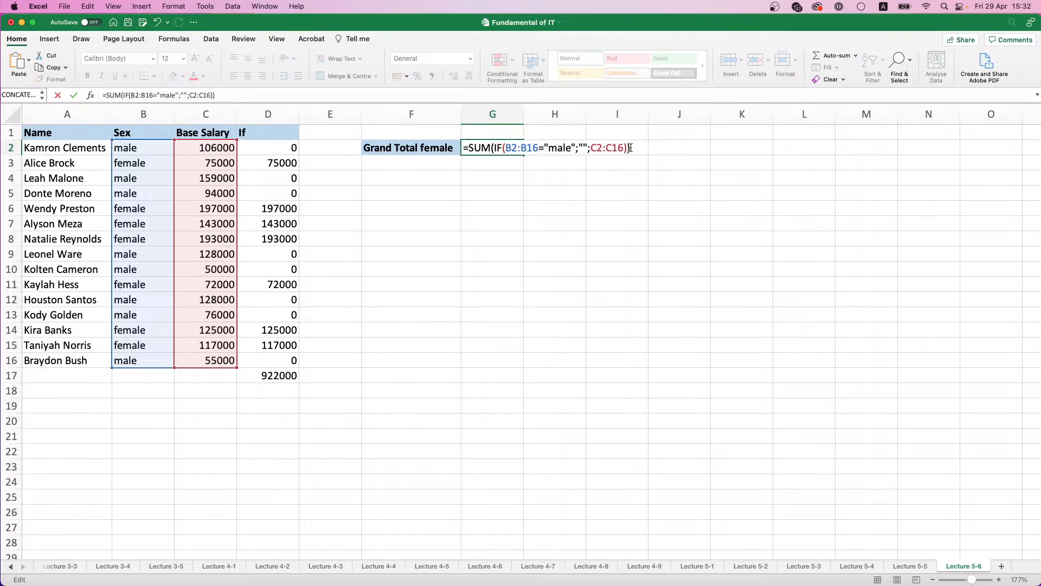
{"action": "key", "text": "ctrl+shift+Return"}
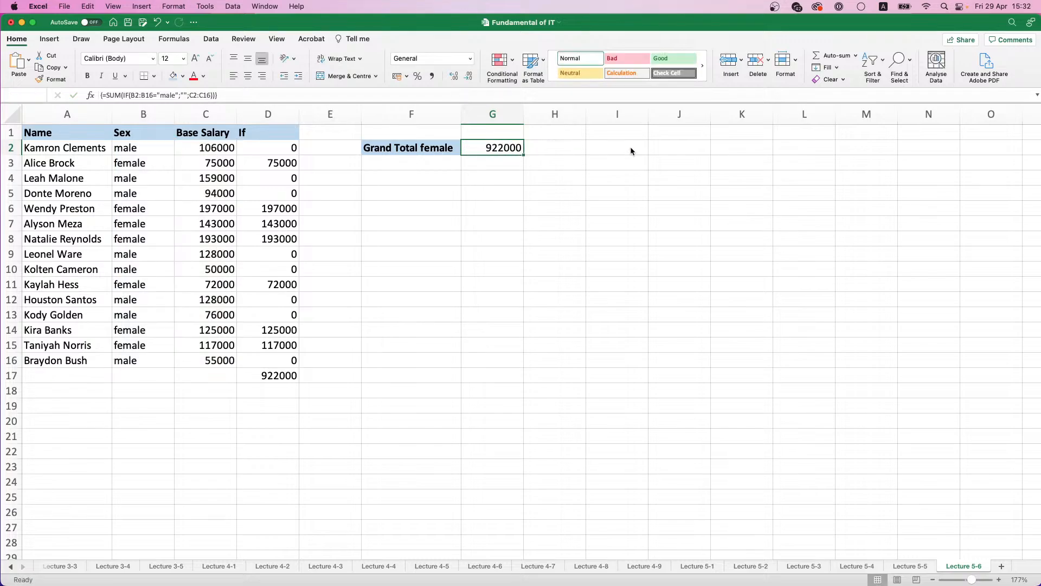
Step: Delete the whole helper column D headed If, including its total
{"action": "left_click", "coordinate": [280, 379]}
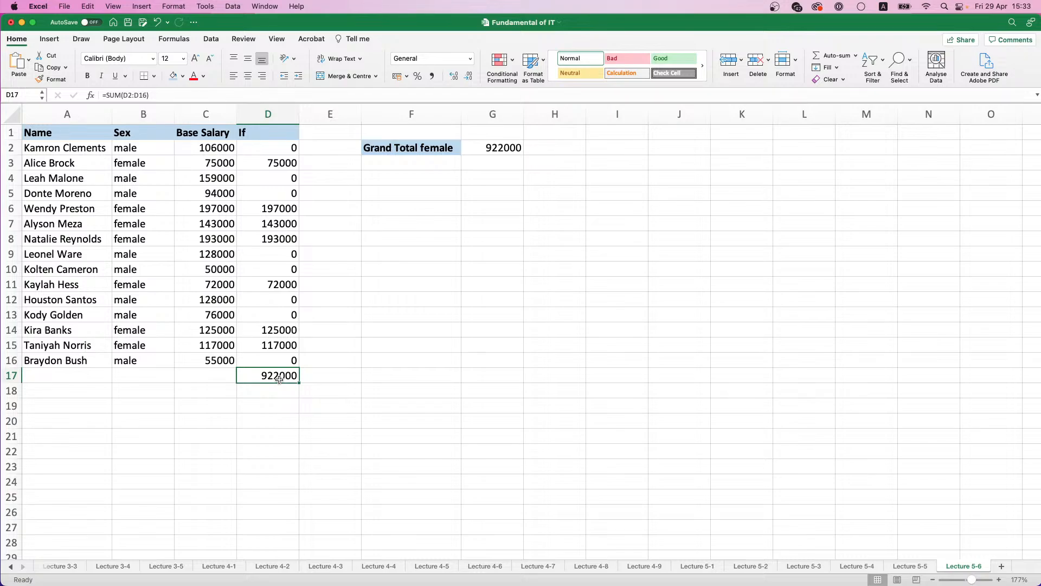
{"action": "left_click", "coordinate": [266, 114]}
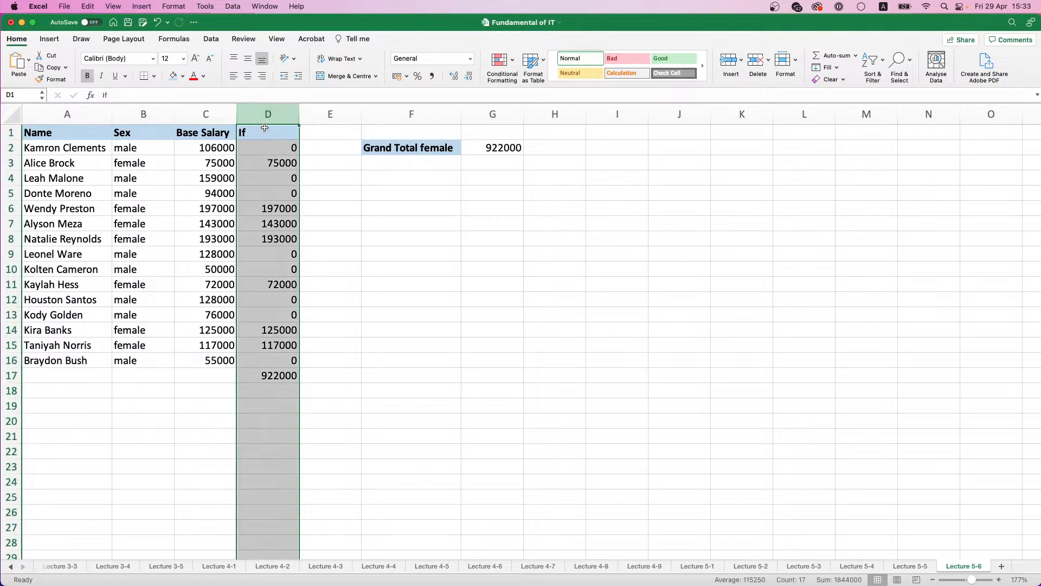
{"action": "left_click", "coordinate": [757, 63]}
{"action": "left_click", "coordinate": [410, 164]}
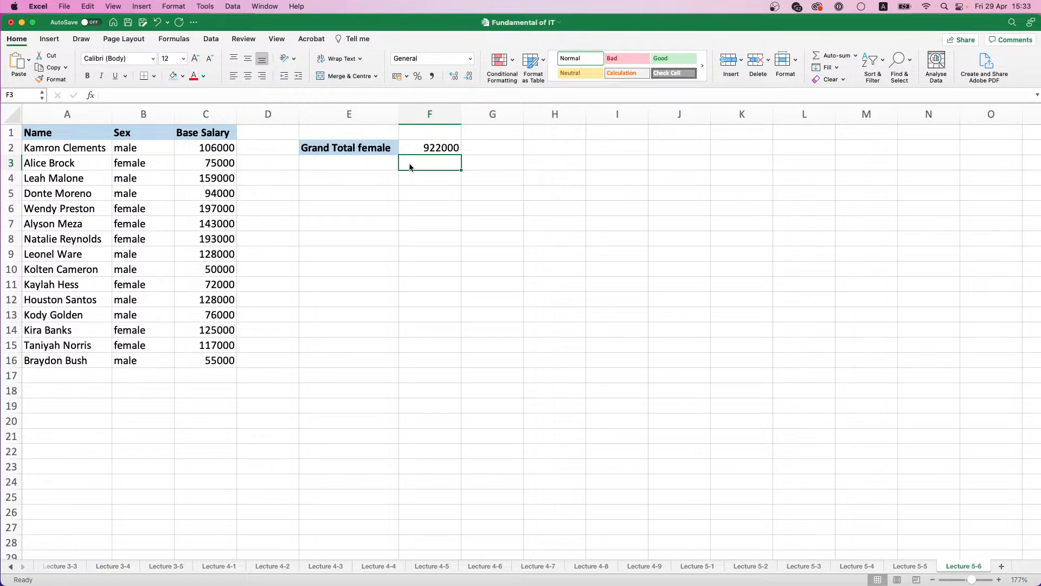
Step: Enter the label Min female in E4, formatted bold with a light blue fill
{"action": "left_click", "coordinate": [352, 179]}
{"action": "type", "text": "Min "}
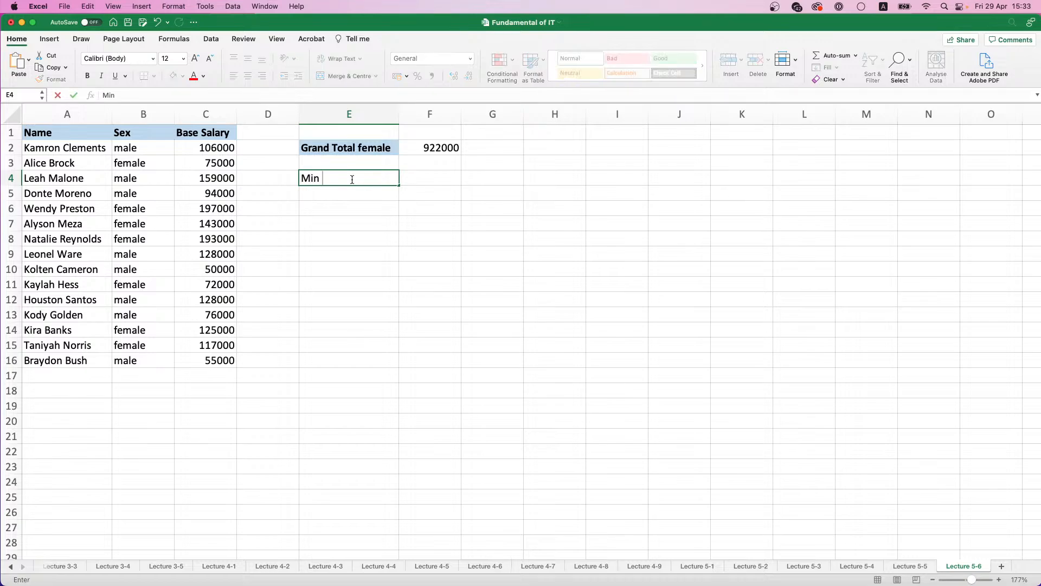
{"action": "type", "text": "female"}
{"action": "key", "text": "Return"}
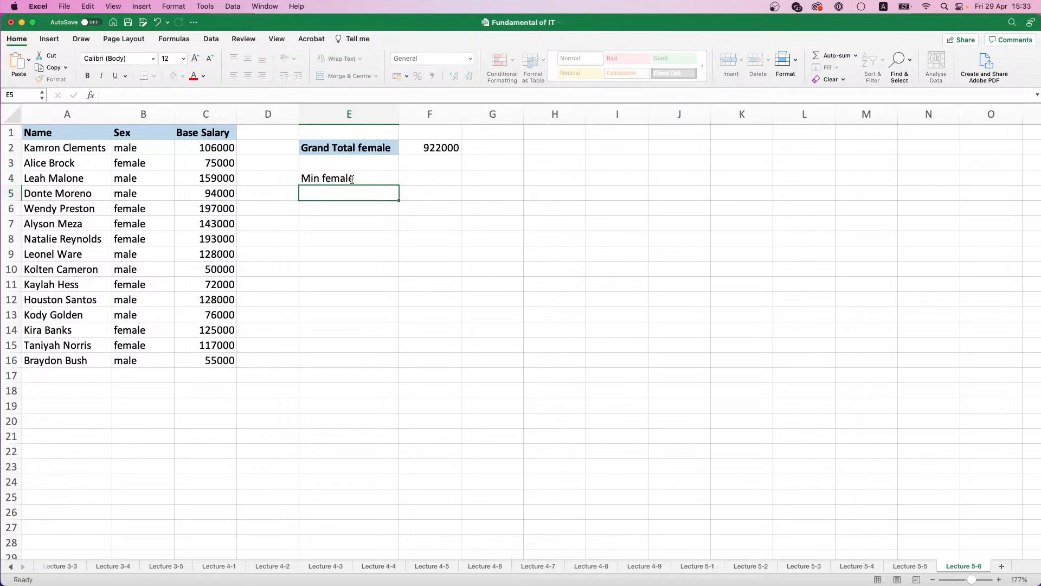
{"action": "left_click", "coordinate": [352, 180]}
{"action": "key", "text": "super+b"}
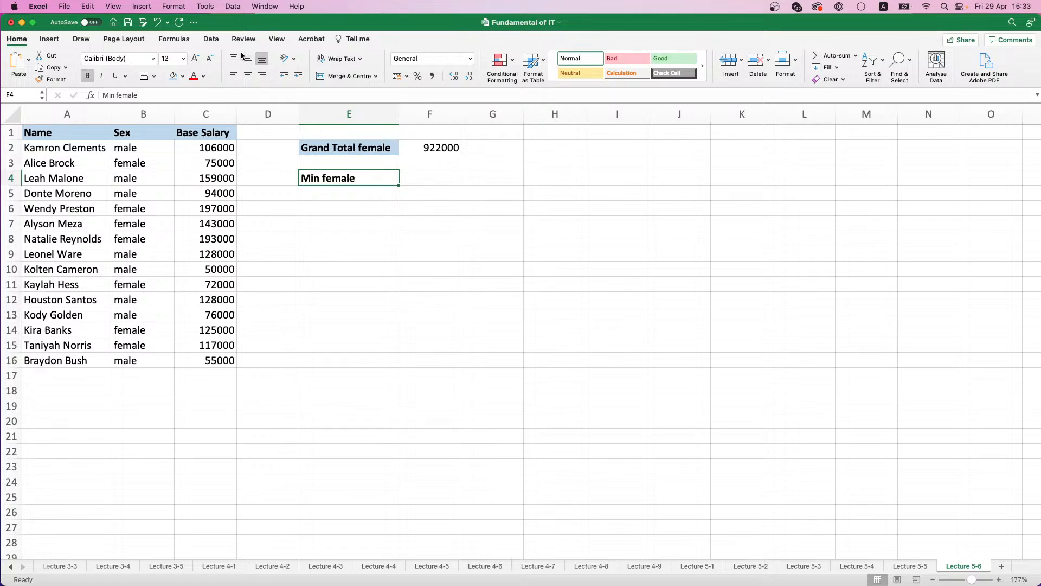
{"action": "left_click", "coordinate": [169, 77]}
{"action": "left_click", "coordinate": [440, 183]}
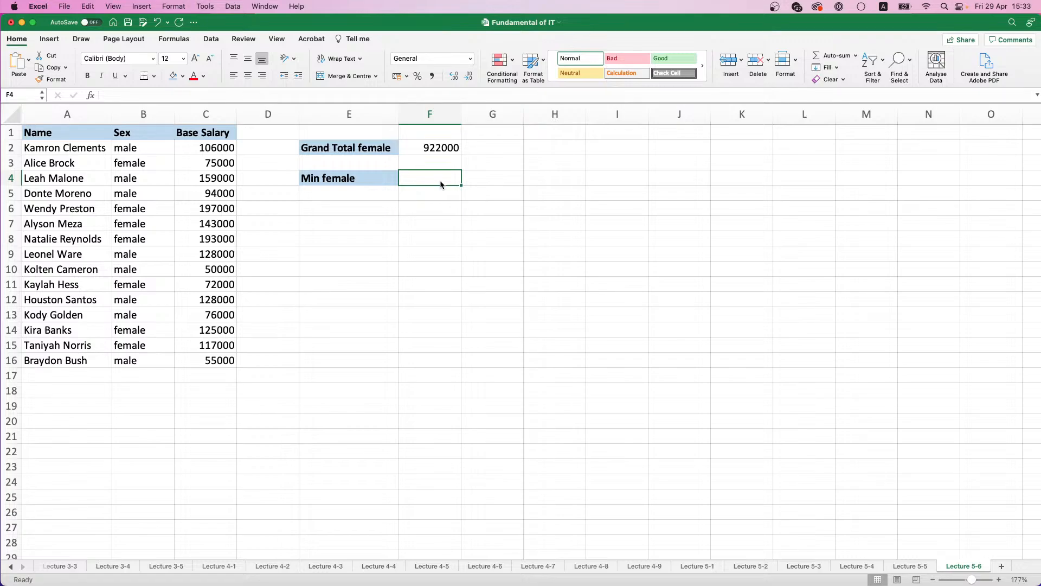
{"action": "type", "text": "="}
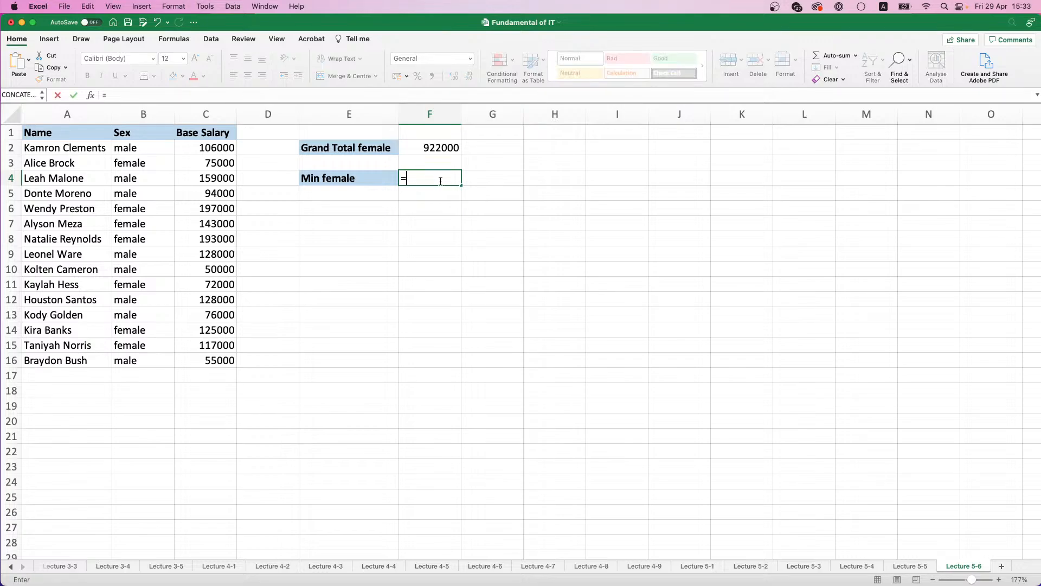
{"action": "type", "text": "MIN"}
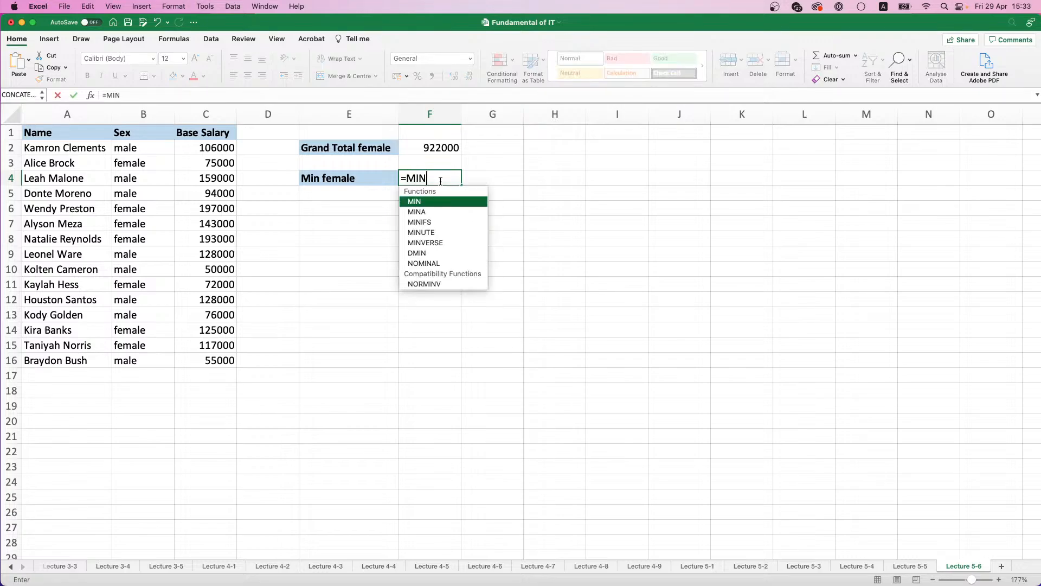
{"action": "double_click", "coordinate": [436, 222]}
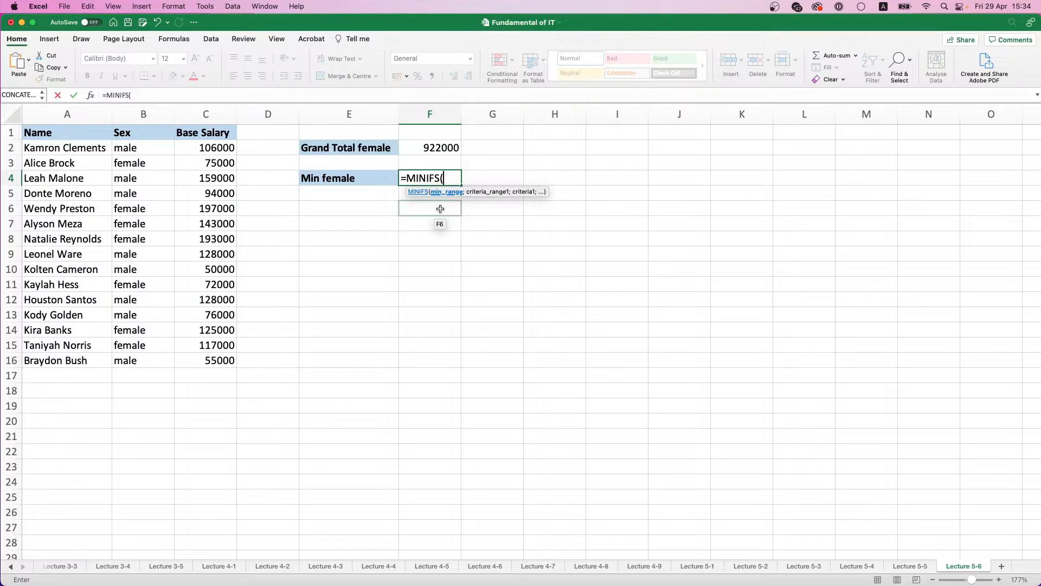
{"action": "key", "text": "Escape"}
Step: Enter the array formula {=MIN(IF(B2:B16="female";C2:C16;""))} in F4 to find the lowest female salary
{"action": "type", "text": "="}
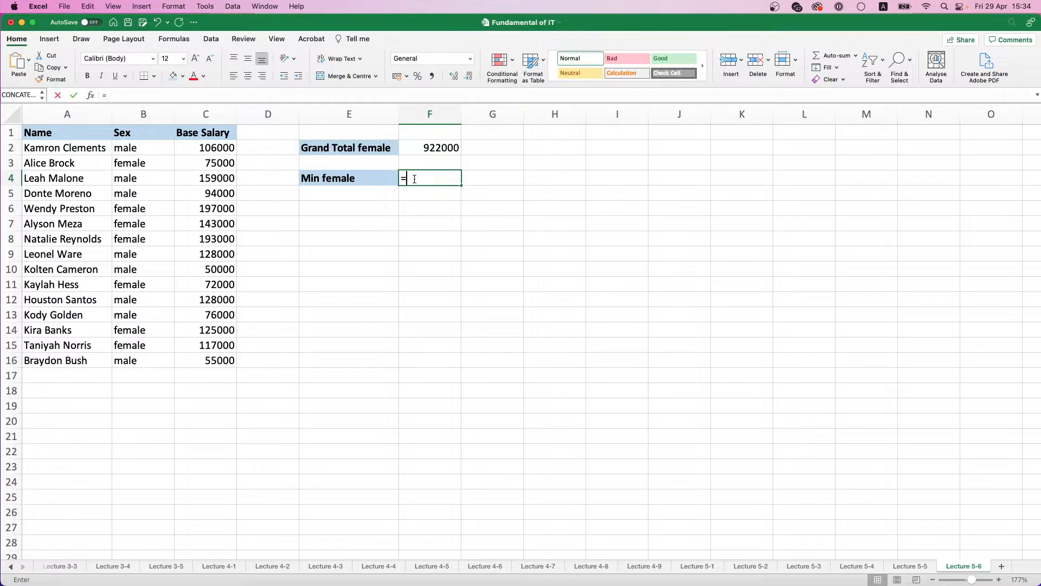
{"action": "type", "text": "MIN("}
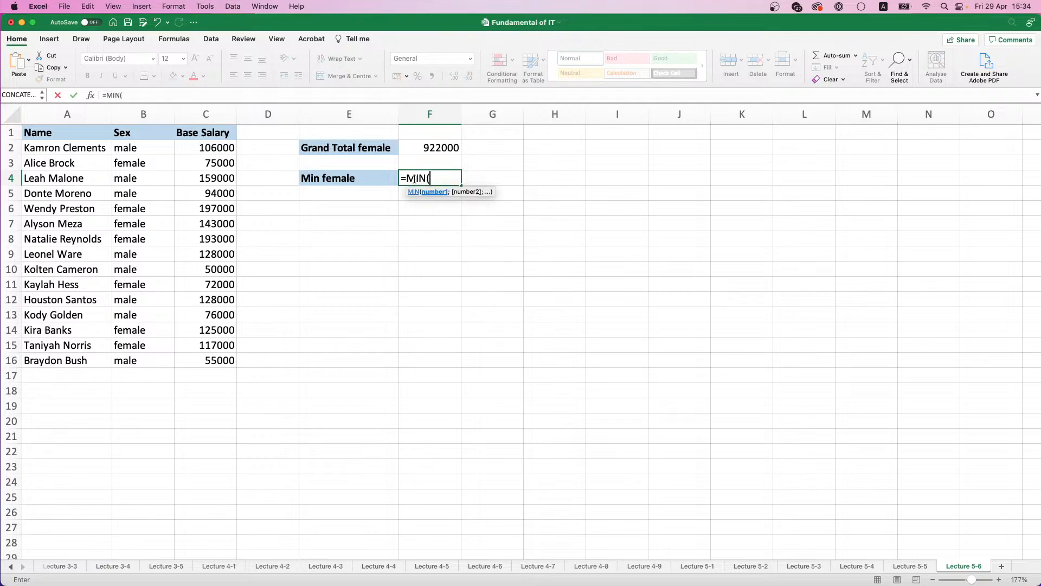
{"action": "type", "text": "IF("}
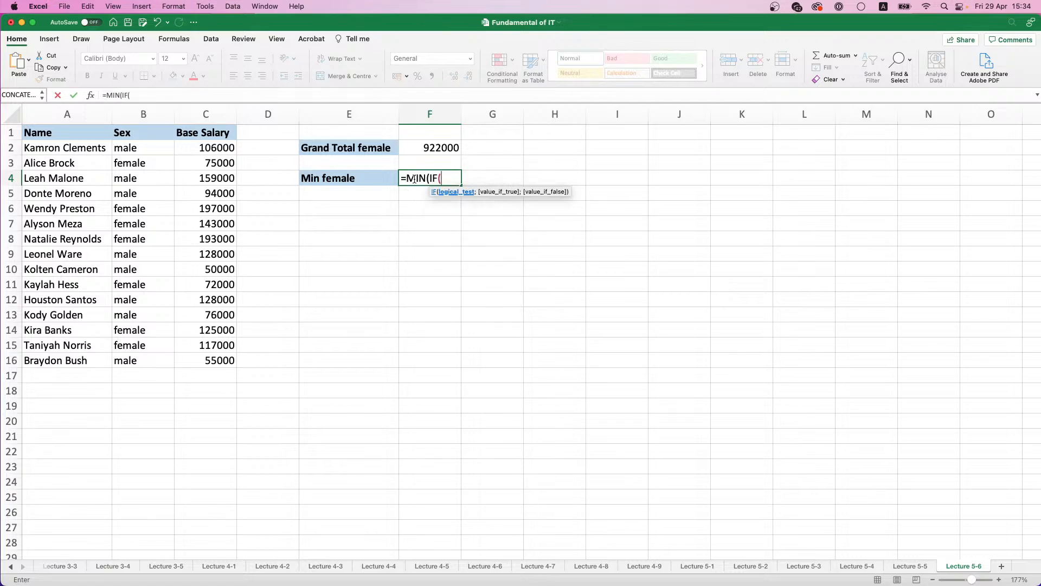
{"action": "left_click_drag", "start_coordinate": [127, 147], "coordinate": [144, 366]}
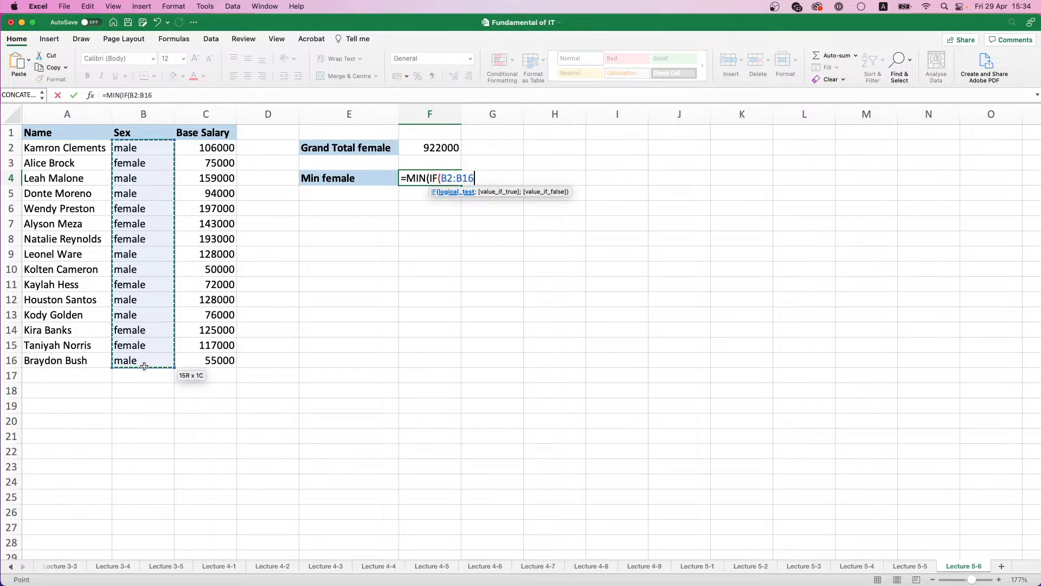
{"action": "type", "text": "=\"f"}
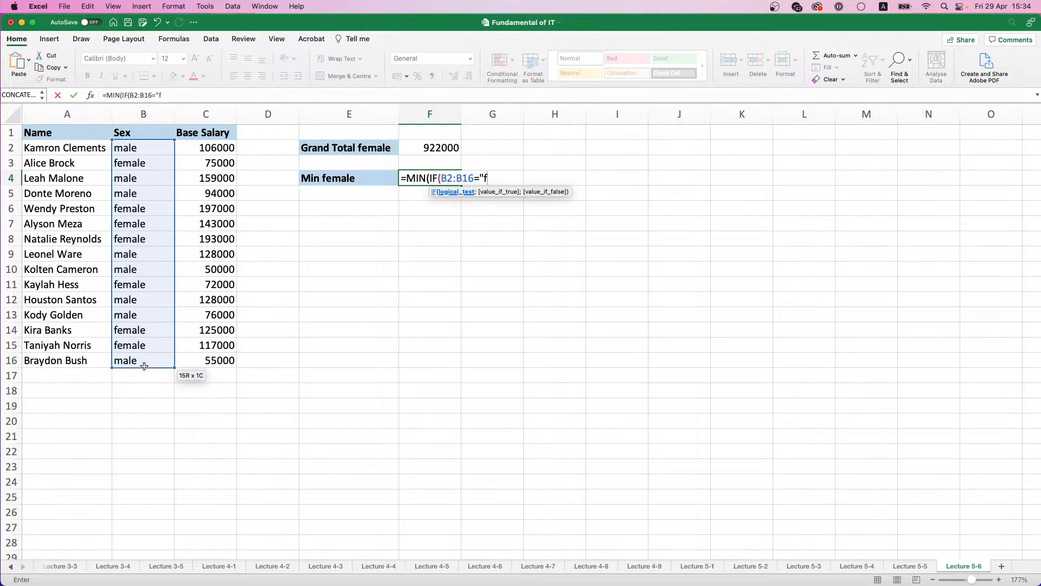
{"action": "type", "text": "emale\";"}
{"action": "left_click_drag", "start_coordinate": [212, 149], "coordinate": [210, 360]}
{"action": "type", "text": ";\"\""}
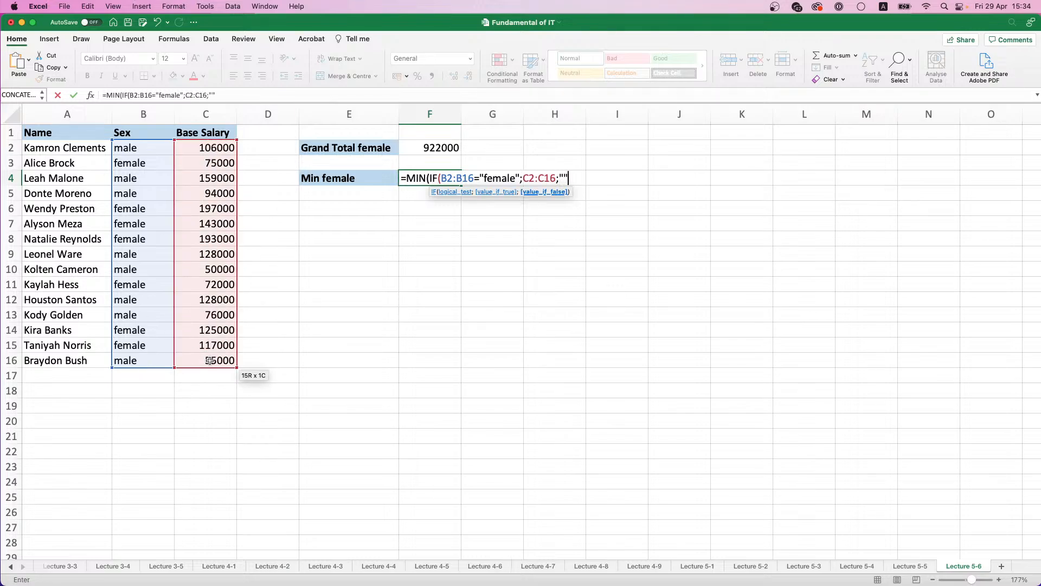
{"action": "type", "text": "))"}
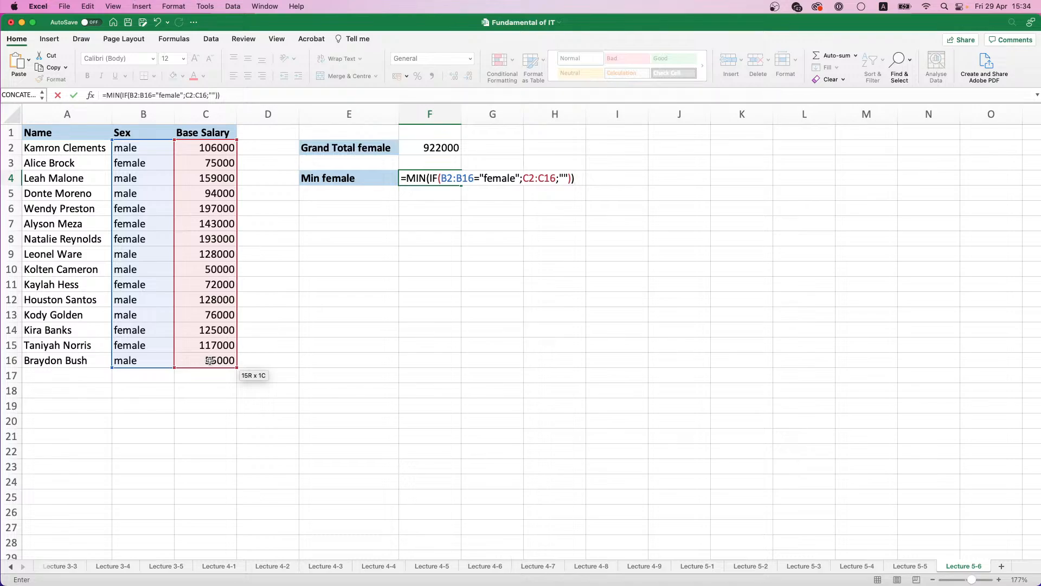
{"action": "key", "text": "ctrl+shift+Return"}
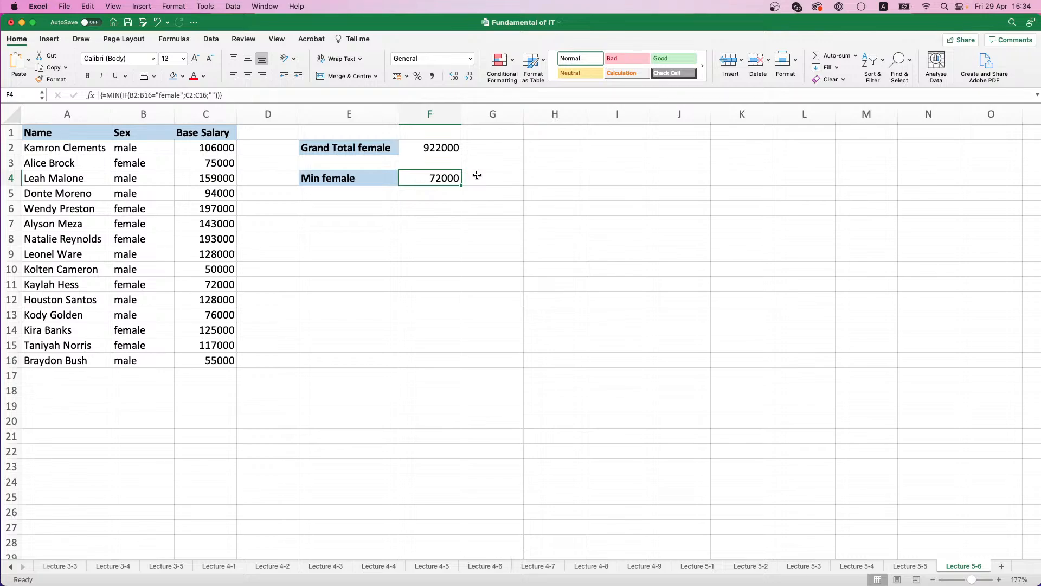
Step: Enter the label Max male in E6, formatted bold with a light blue fill
{"action": "left_click", "coordinate": [357, 212]}
{"action": "type", "text": "Max male"}
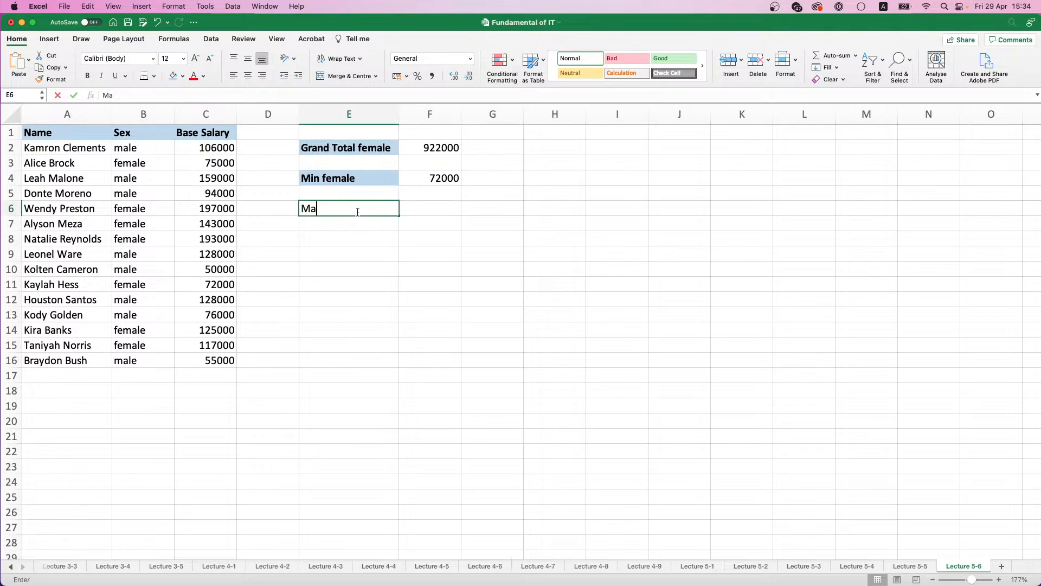
{"action": "left_click", "coordinate": [432, 233]}
{"action": "left_click", "coordinate": [389, 218]}
{"action": "left_click", "coordinate": [388, 209]}
{"action": "key", "text": "super+v"}
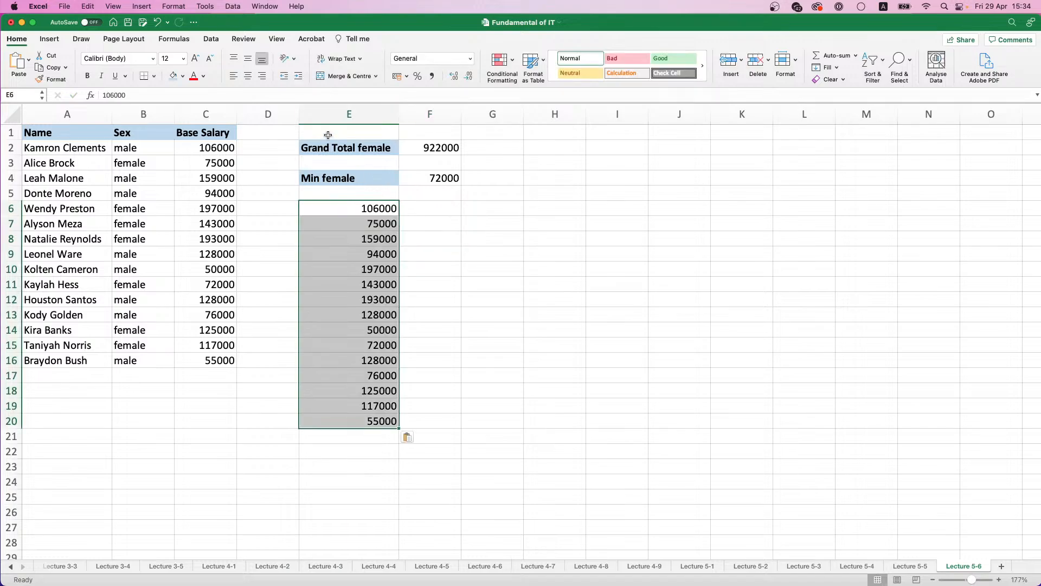
{"action": "key", "text": "super+z"}
{"action": "key", "text": "super+b"}
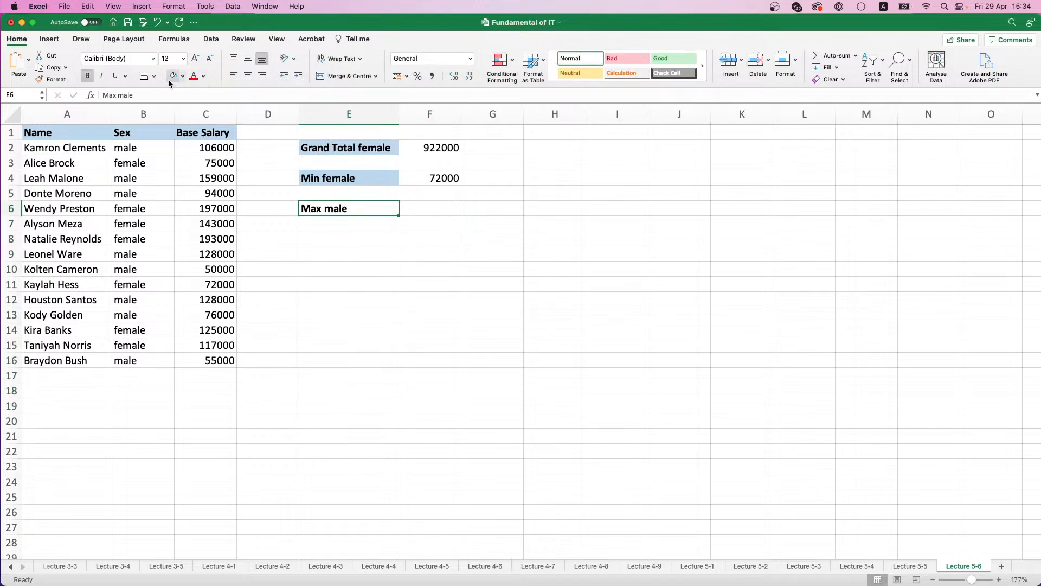
{"action": "left_click", "coordinate": [169, 78]}
Step: Enter the array formula {=MAX(IF(B2:B16="male";C2:C16;""))} in F6 to find the highest male salary
{"action": "left_click", "coordinate": [445, 206]}
{"action": "type", "text": "="}
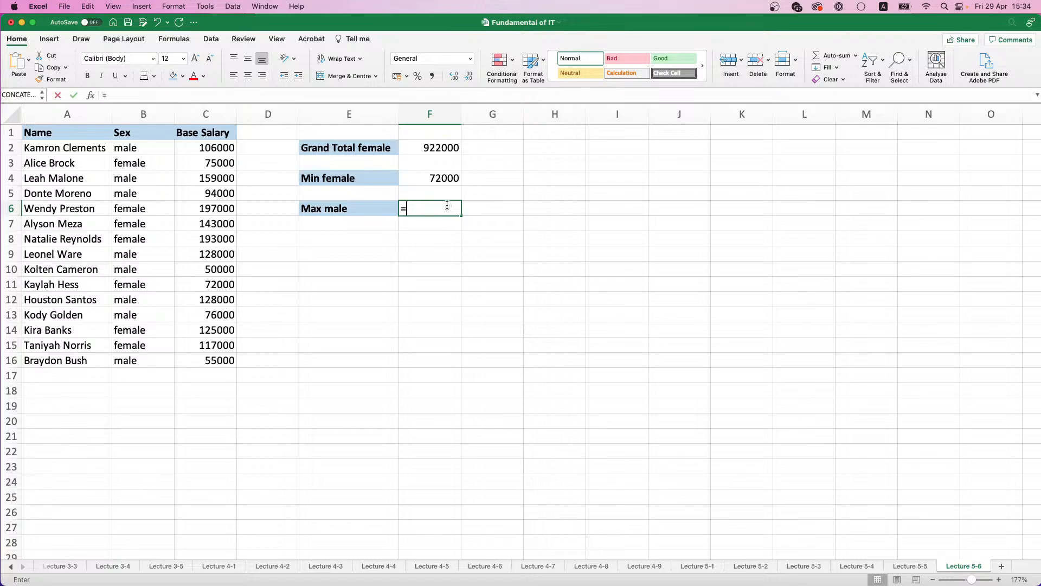
{"action": "type", "text": "MAX("}
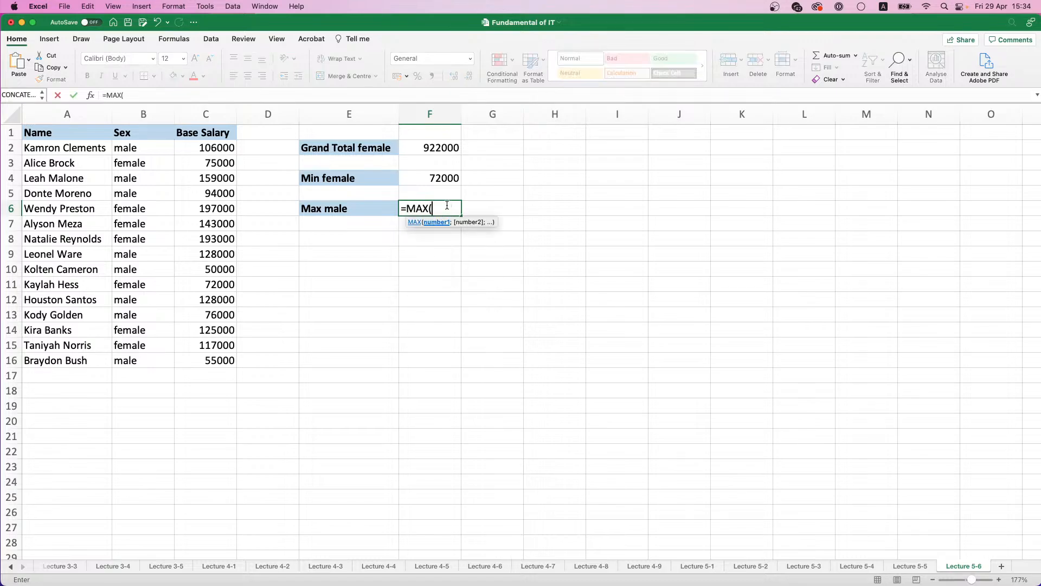
{"action": "type", "text": "IF("}
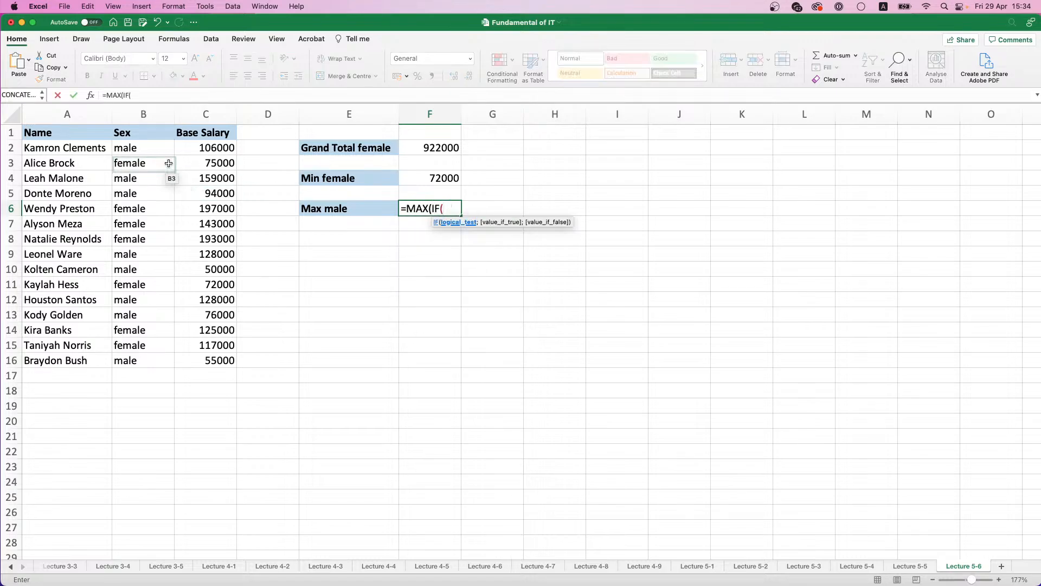
{"action": "left_click_drag", "start_coordinate": [135, 149], "coordinate": [155, 356]}
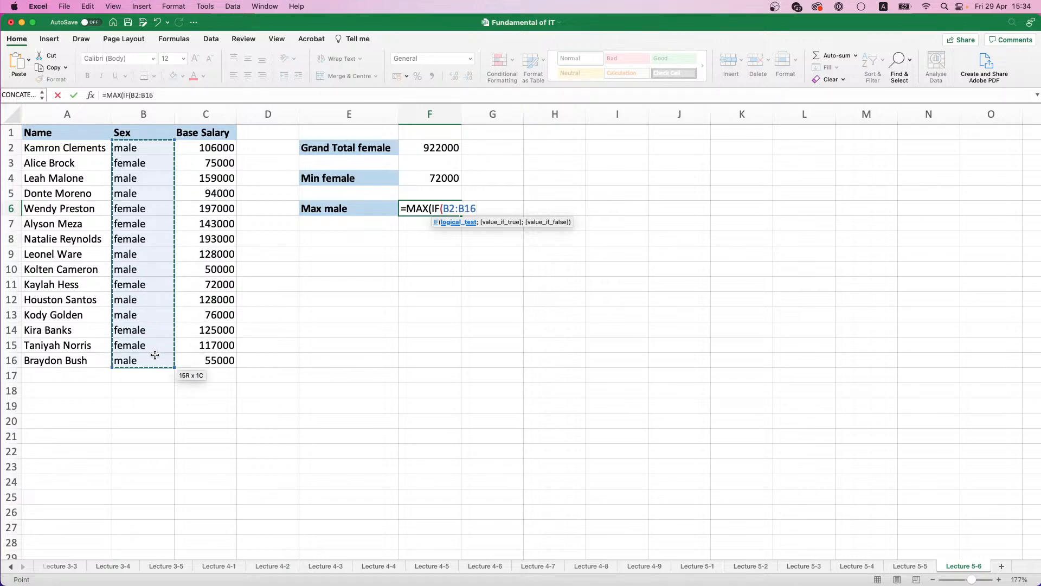
{"action": "type", "text": "=\"mal"}
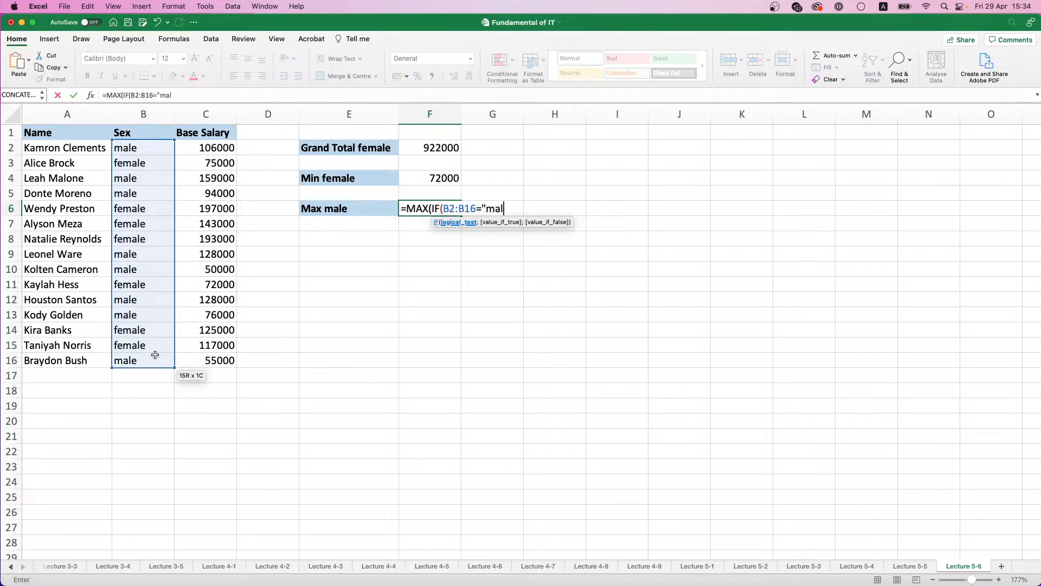
{"action": "type", "text": "e';"}
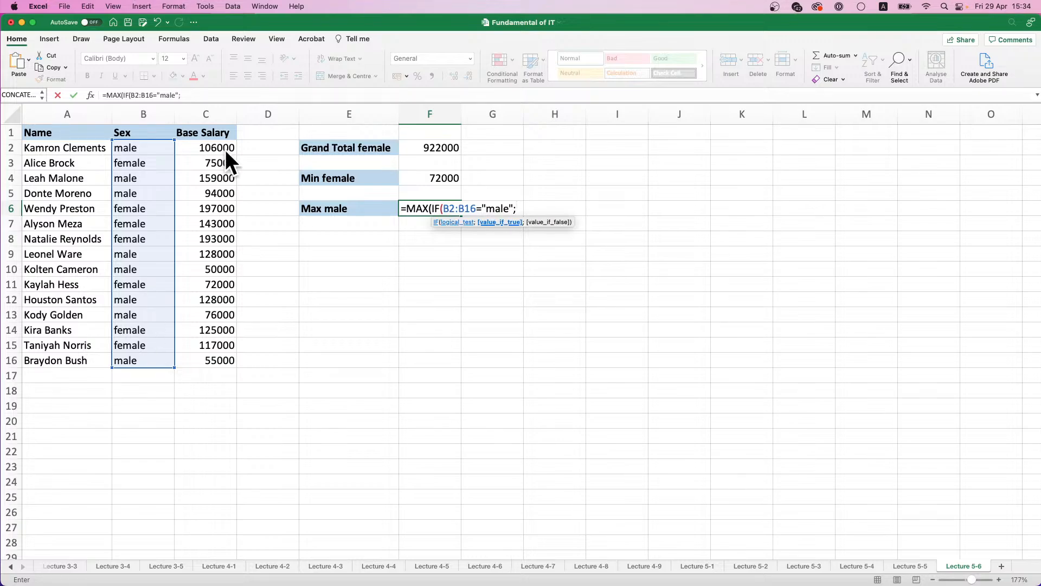
{"action": "left_click_drag", "start_coordinate": [217, 150], "coordinate": [215, 355]}
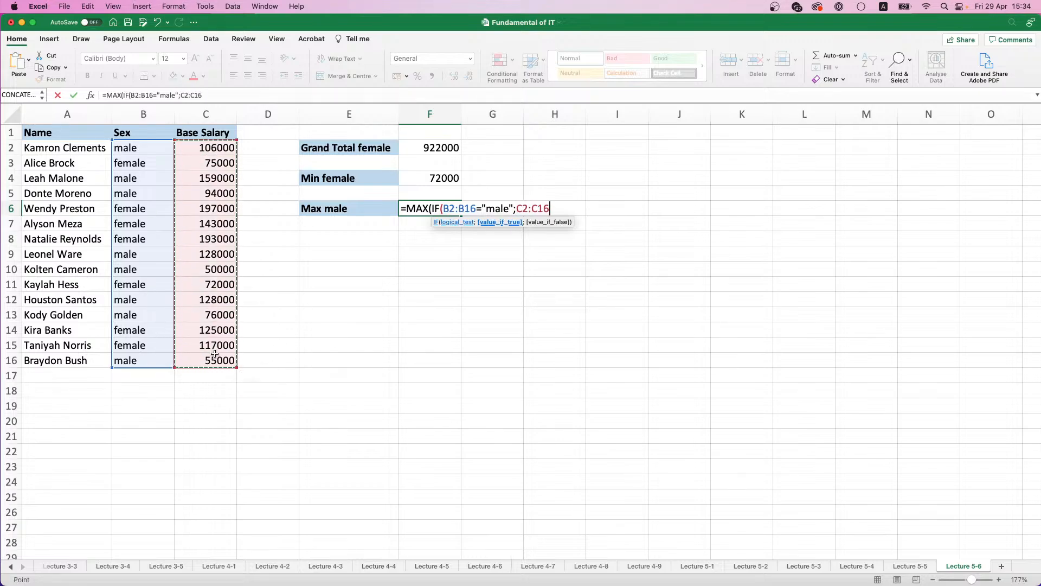
{"action": "type", "text": ";\"\")"}
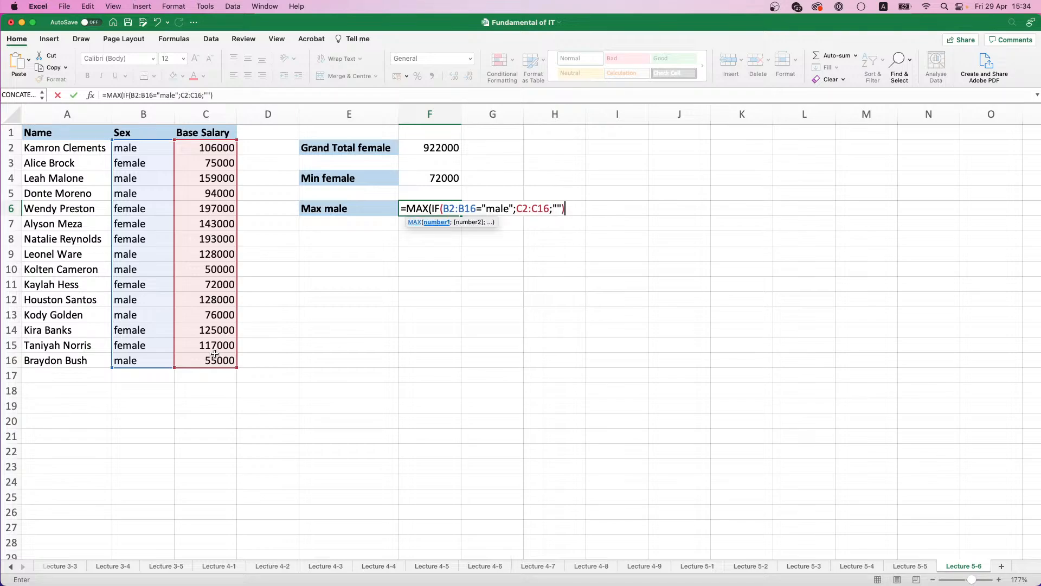
{"action": "type", "text": ")"}
{"action": "key", "text": "ctrl+shift+Return"}
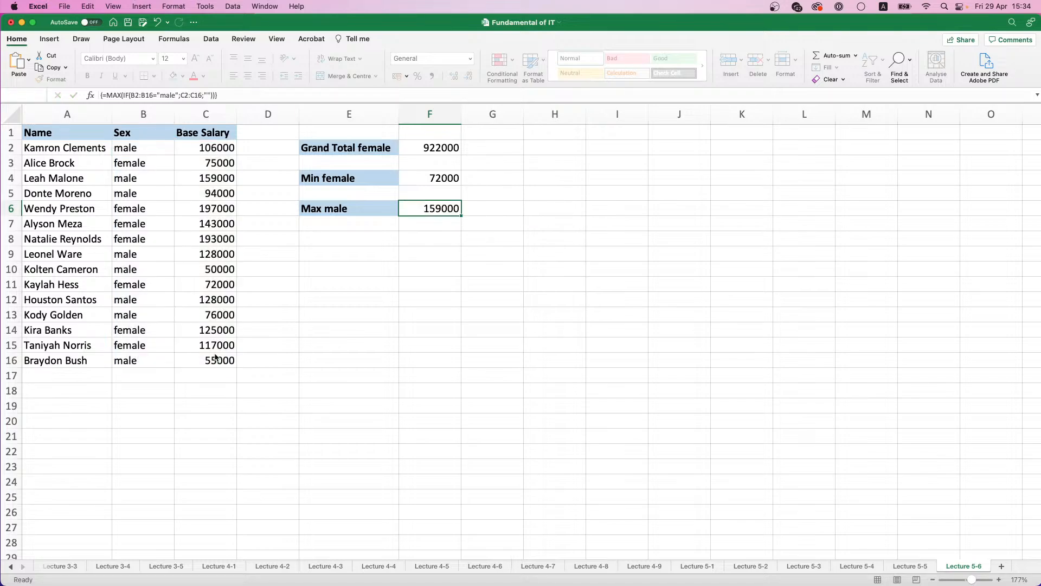
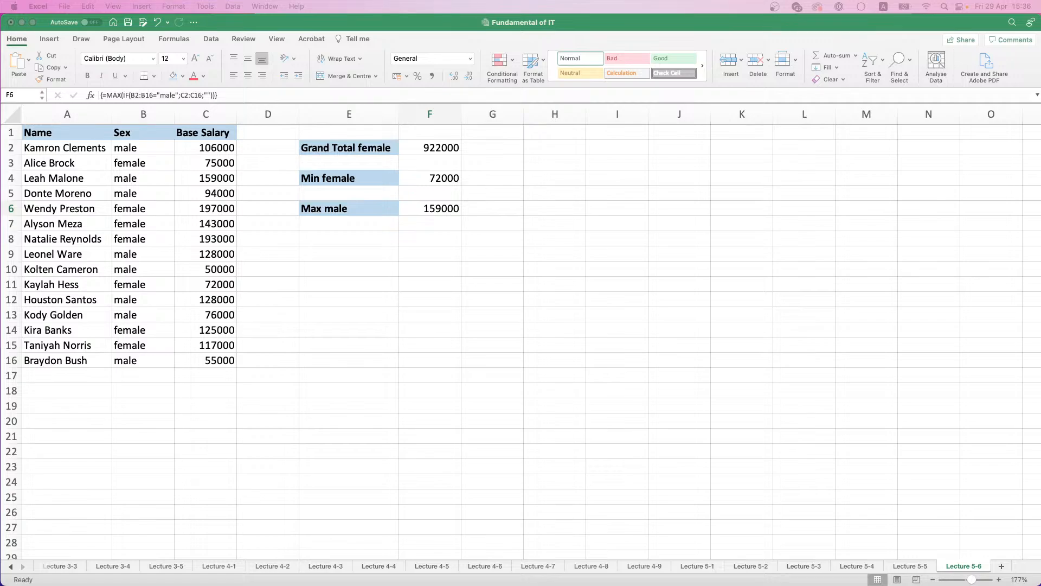
Step: Add a new worksheet after Lecture 5-6 and rename it Lecture 5-7
{"action": "left_click", "coordinate": [1002, 566]}
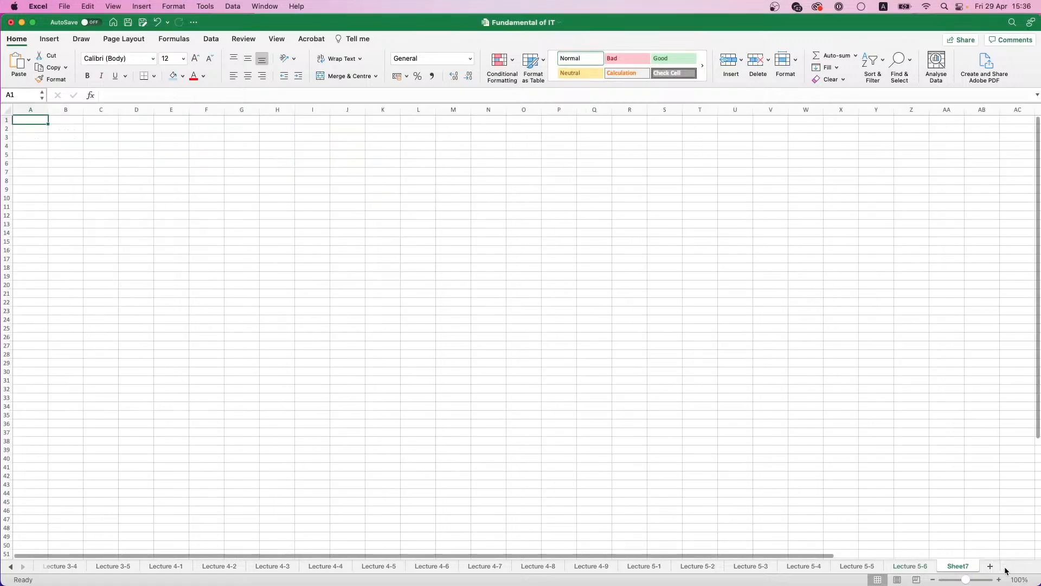
{"action": "double_click", "coordinate": [965, 566]}
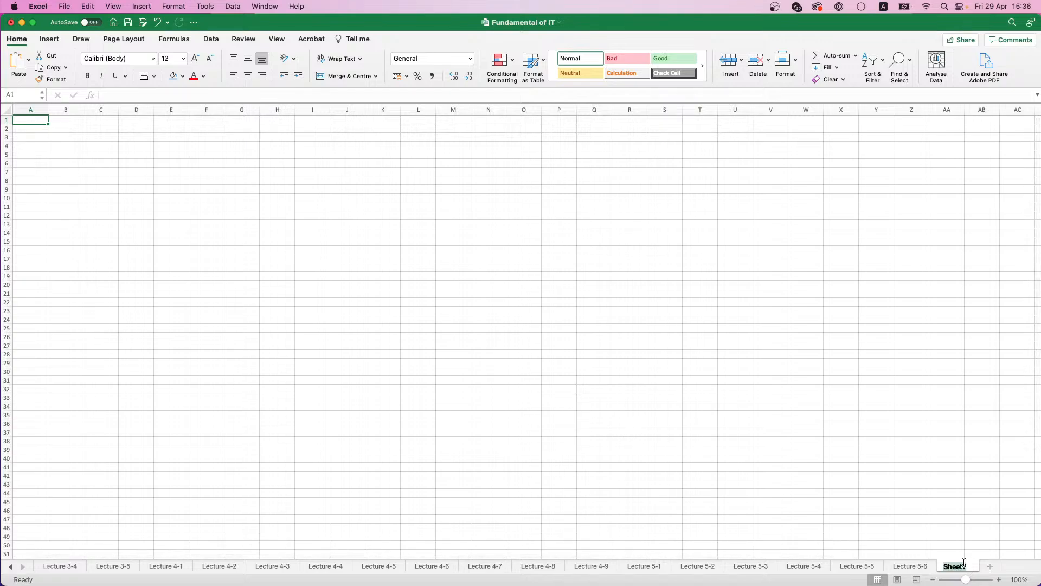
{"action": "type", "text": "LEcture"}
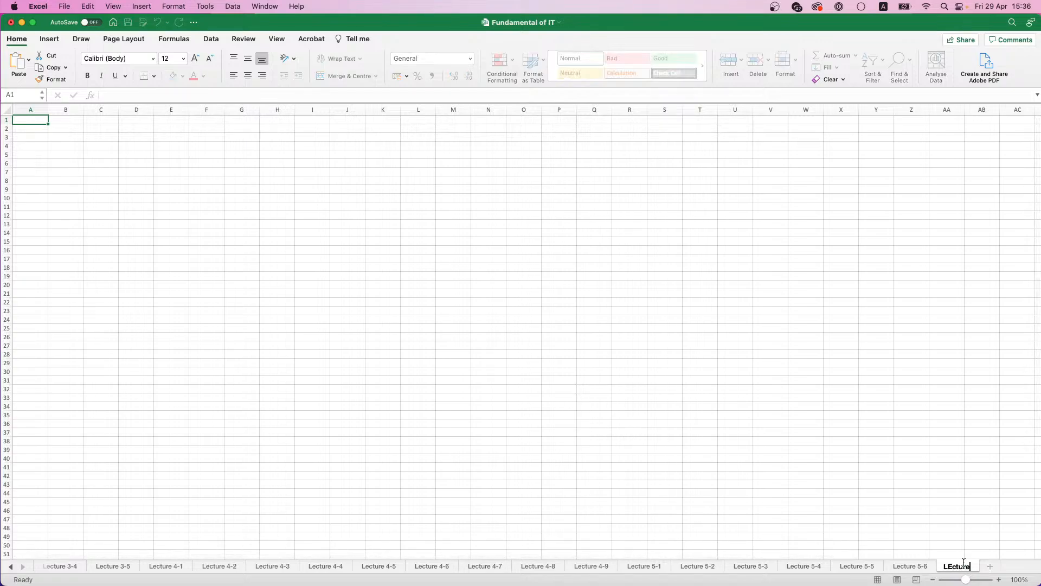
{"action": "key", "text": "BackSpace"}
{"action": "key", "text": "BackSpace"}
{"action": "key", "text": "BackSpace"}
{"action": "type", "text": "cture 5-7"}
{"action": "key", "text": "Return"}
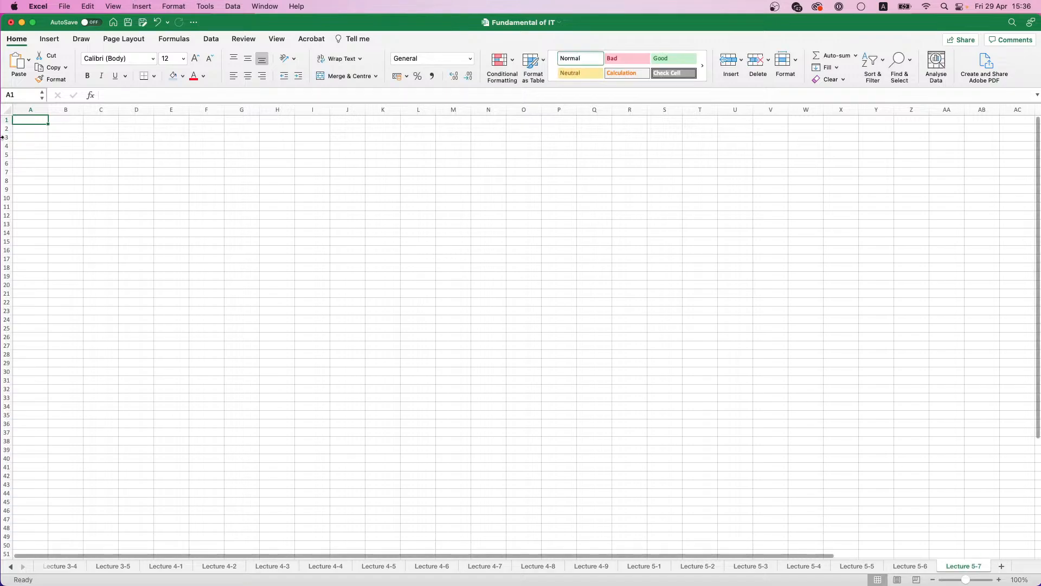
{"action": "scroll", "coordinate": [48, 131], "scroll_direction": "up", "scroll_amount": 5}
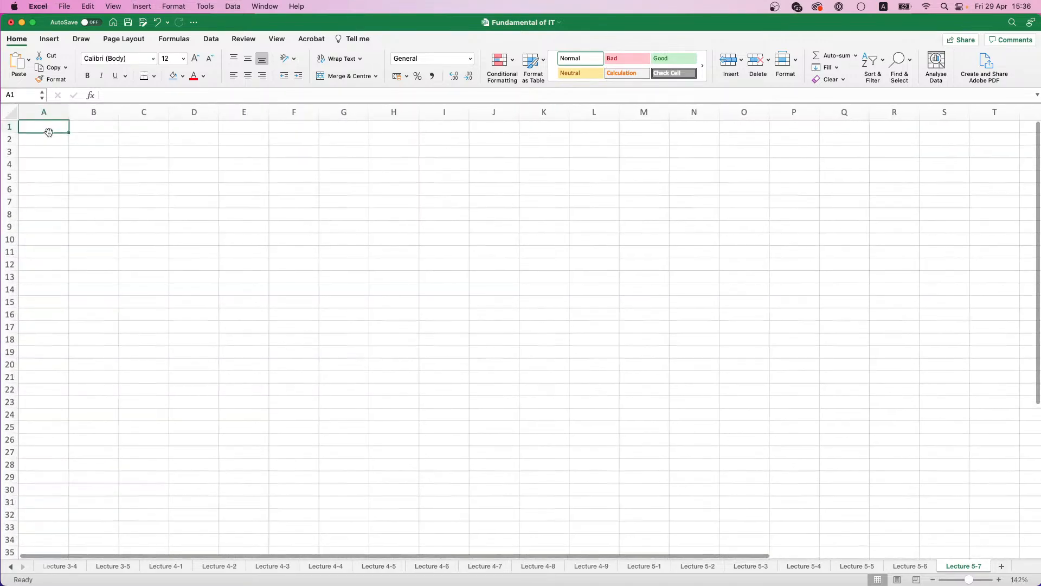
{"action": "type", "text": "Pro"}
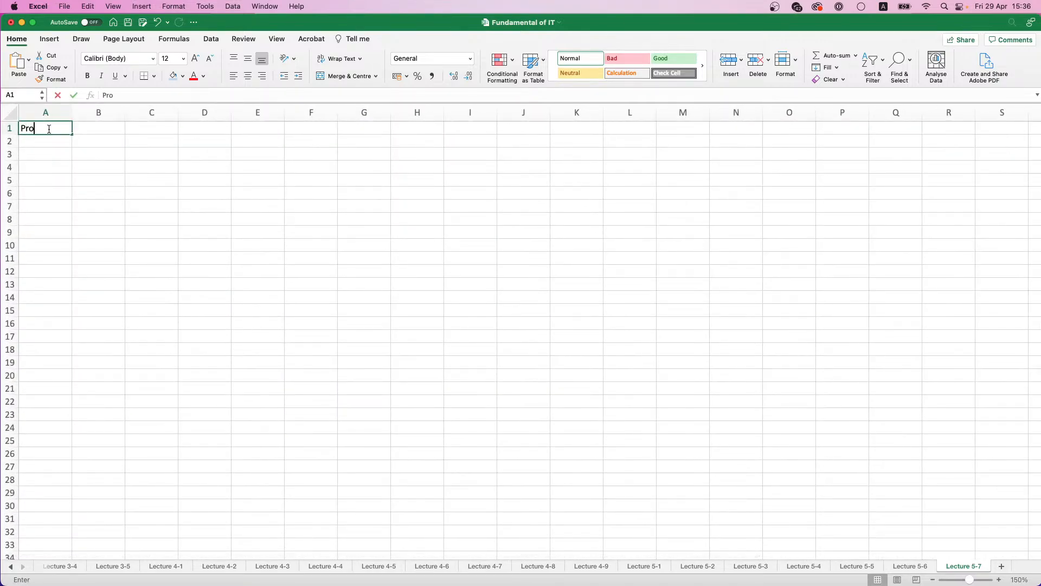
{"action": "type", "text": "duct"}
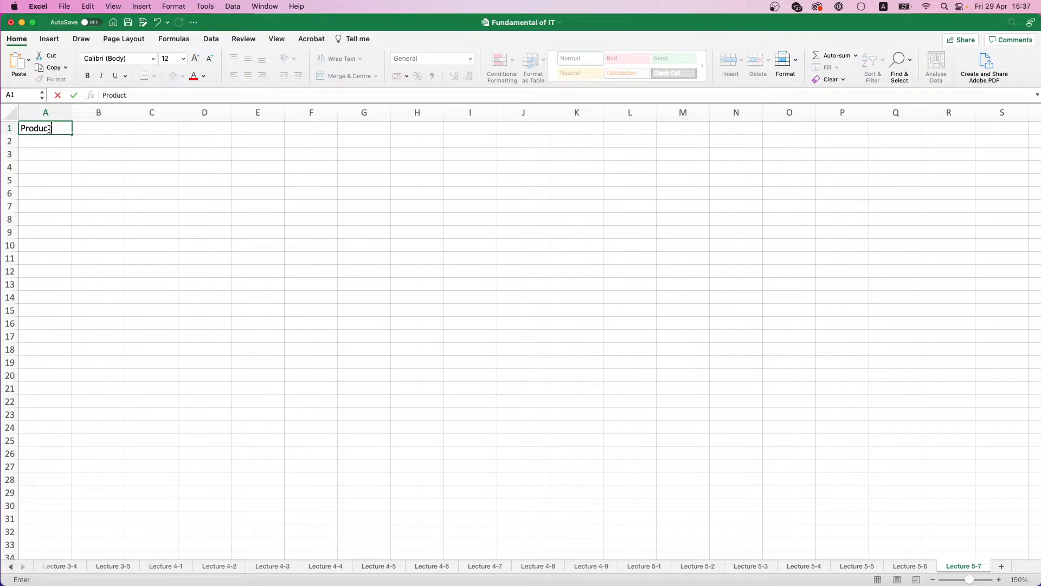
{"action": "key", "text": "BackSpace"}
{"action": "key", "text": "BackSpace"}
{"action": "key", "text": "BackSpace"}
{"action": "type", "text": "oducts"}
{"action": "key", "text": "BackSpace"}
{"action": "key", "text": "BackSpace"}
{"action": "key", "text": "BackSpace"}
{"action": "key", "text": "BackSpace"}
{"action": "key", "text": "BackSpace"}
{"action": "key", "text": "BackSpace"}
{"action": "key", "text": "BackSpace"}
{"action": "key", "text": "BackSpace"}
{"action": "key", "text": "BackSpace"}
Step: Enter the headings Item 1 in A1 and Item 2 in E1
{"action": "type", "text": "Item 1"}
{"action": "key", "text": "Tab"}
{"action": "key", "text": "Tab"}
{"action": "key", "text": "Tab"}
{"action": "key", "text": "Tab"}
{"action": "type", "text": "I"}
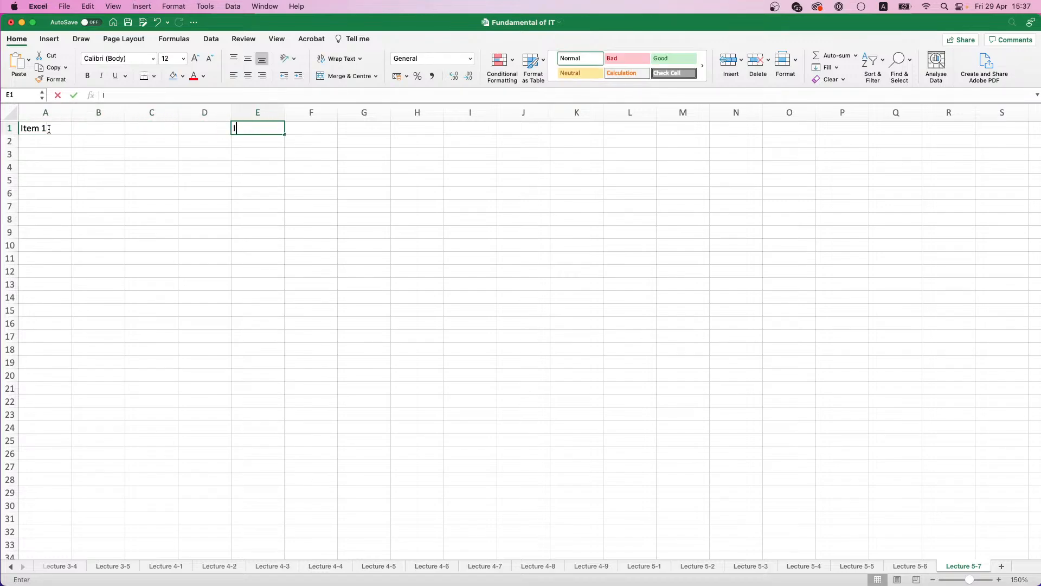
{"action": "type", "text": "tem 2"}
{"action": "left_click", "coordinate": [171, 165]}
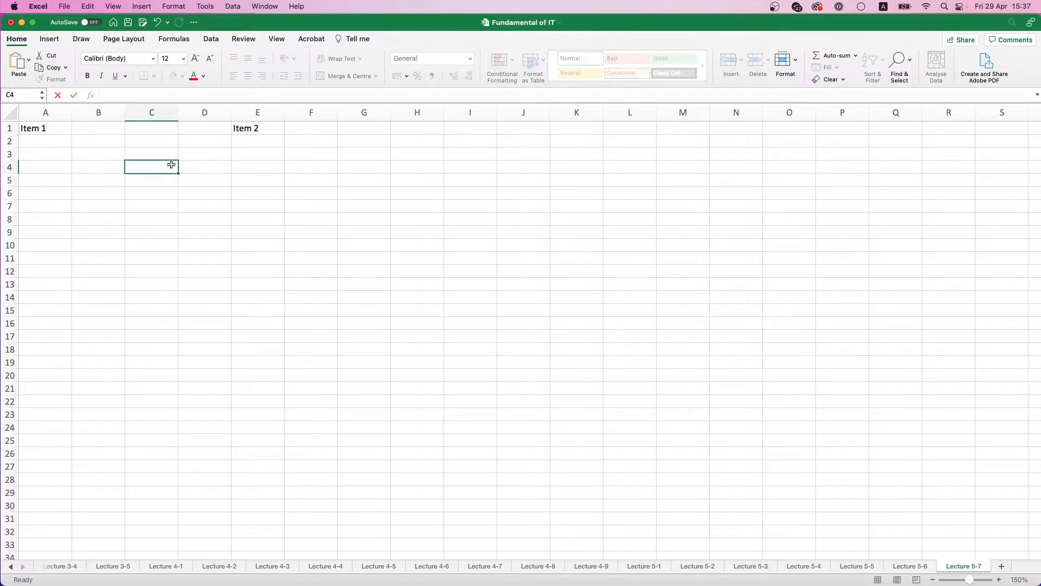
Step: Format the headings in E1 and A1 bold with a light blue fill
{"action": "left_click", "coordinate": [257, 112]}
{"action": "left_click", "coordinate": [262, 126]}
{"action": "key", "text": "super+b"}
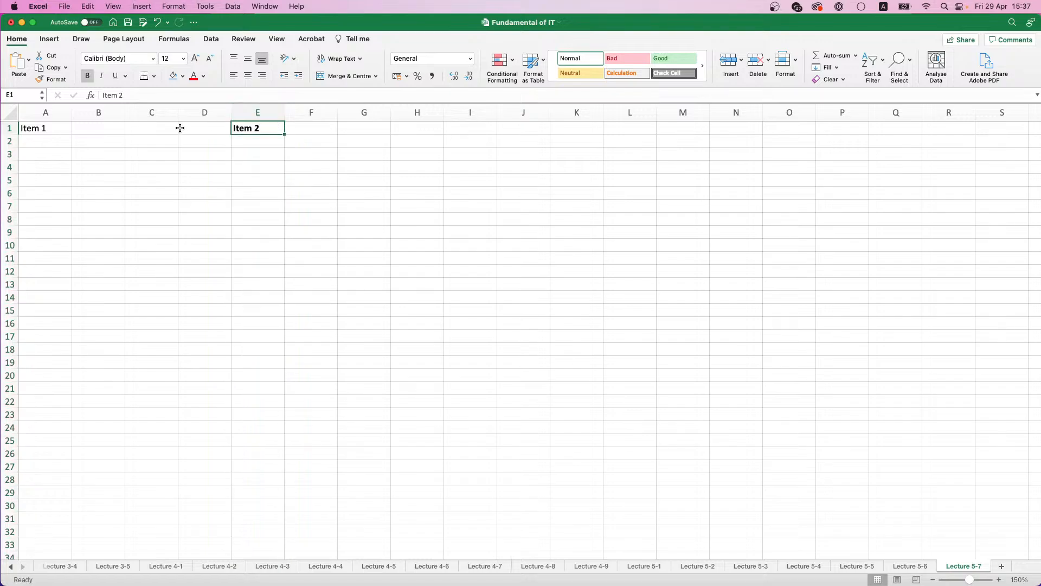
{"action": "left_click", "coordinate": [174, 75]}
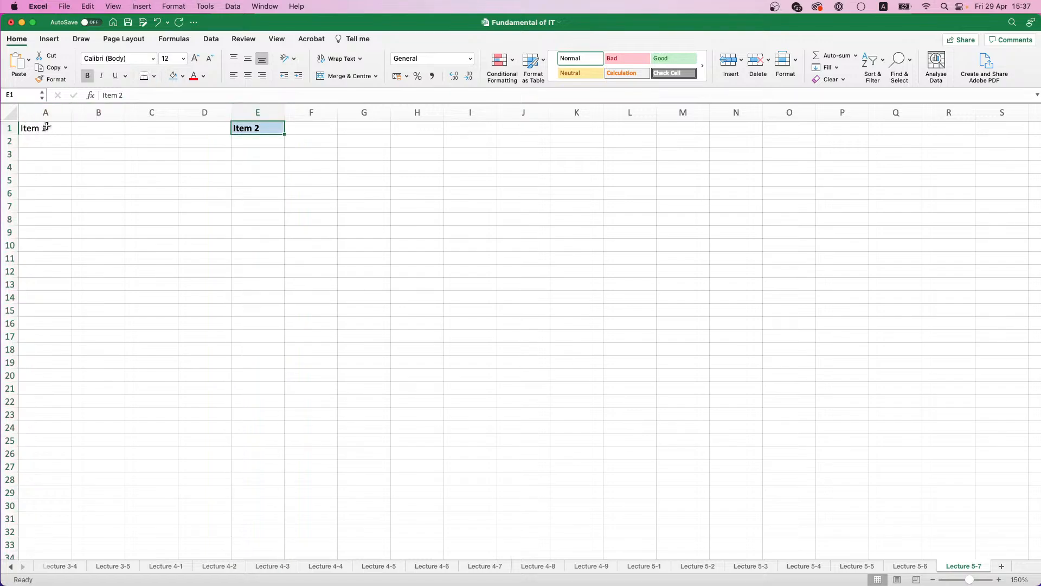
{"action": "left_click", "coordinate": [41, 128]}
{"action": "key", "text": "super+b"}
{"action": "left_click", "coordinate": [174, 75]}
{"action": "left_click", "coordinate": [30, 160]}
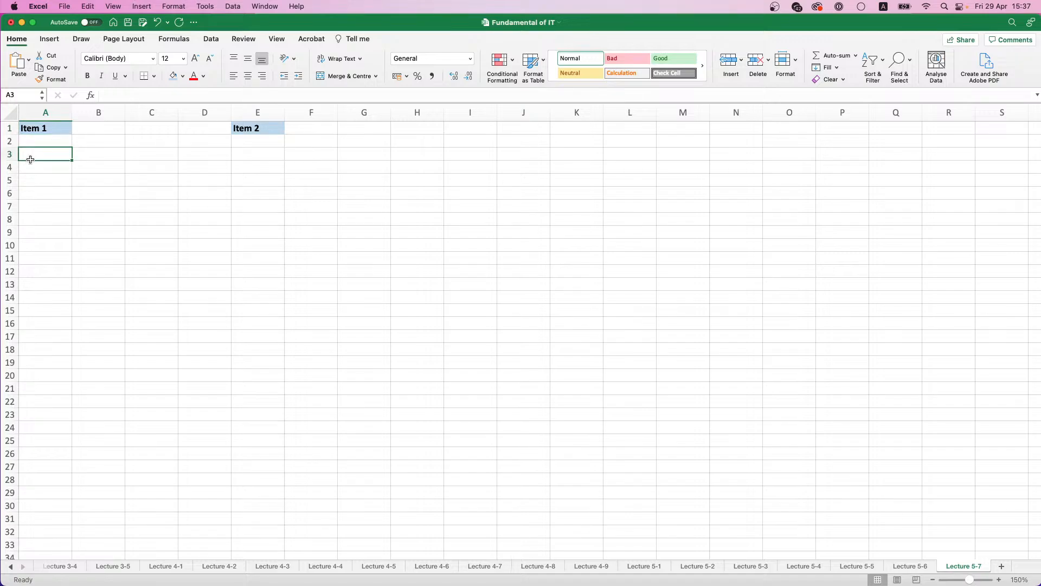
Step: Enter the letters A in H3 and B in H4
{"action": "left_click", "coordinate": [434, 150]}
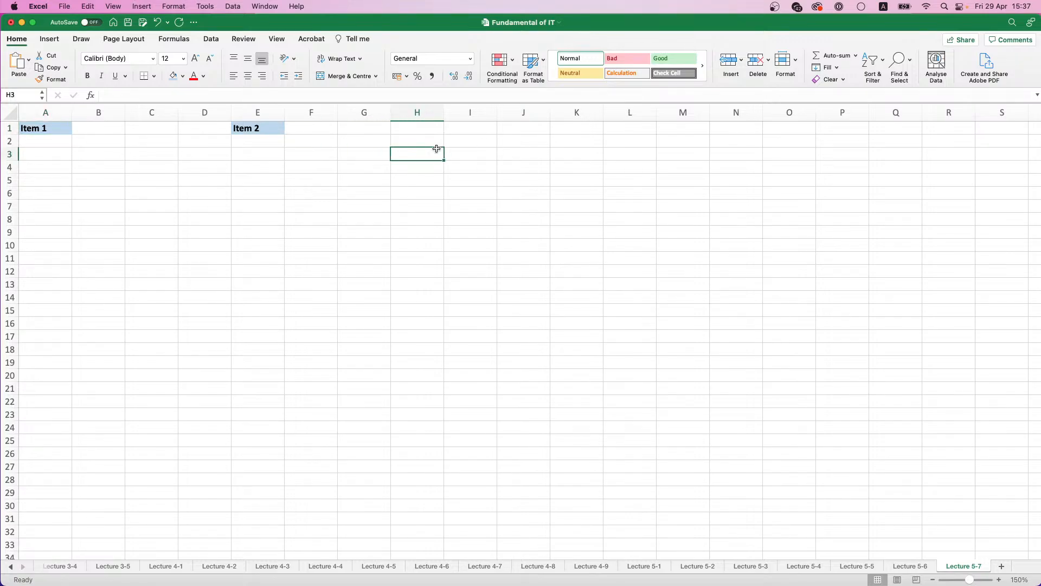
{"action": "type", "text": "A"}
{"action": "key", "text": "Return"}
{"action": "type", "text": "B"}
{"action": "key", "text": "Return"}
Step: Try to fill the letters in H3:H4 down to H5, and undo the fill
{"action": "key", "text": "Up"}
{"action": "key", "text": "Up"}
{"action": "key", "text": "shift+Down"}
{"action": "left_click_drag", "start_coordinate": [444, 174], "coordinate": [443, 184]}
{"action": "left_click", "coordinate": [476, 149]}
{"action": "left_click", "coordinate": [433, 165]}
{"action": "key", "text": "super+z"}
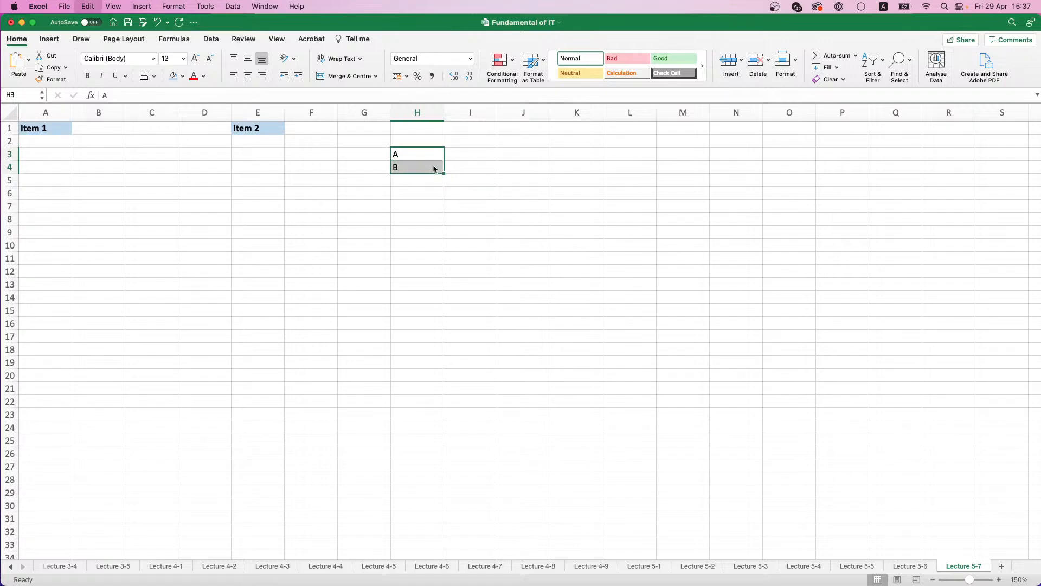
Step: Enter C in H5 and the numbers 123, 234, 333, 456 and 777 in I3:I7
{"action": "left_click", "coordinate": [443, 182]}
{"action": "type", "text": "C"}
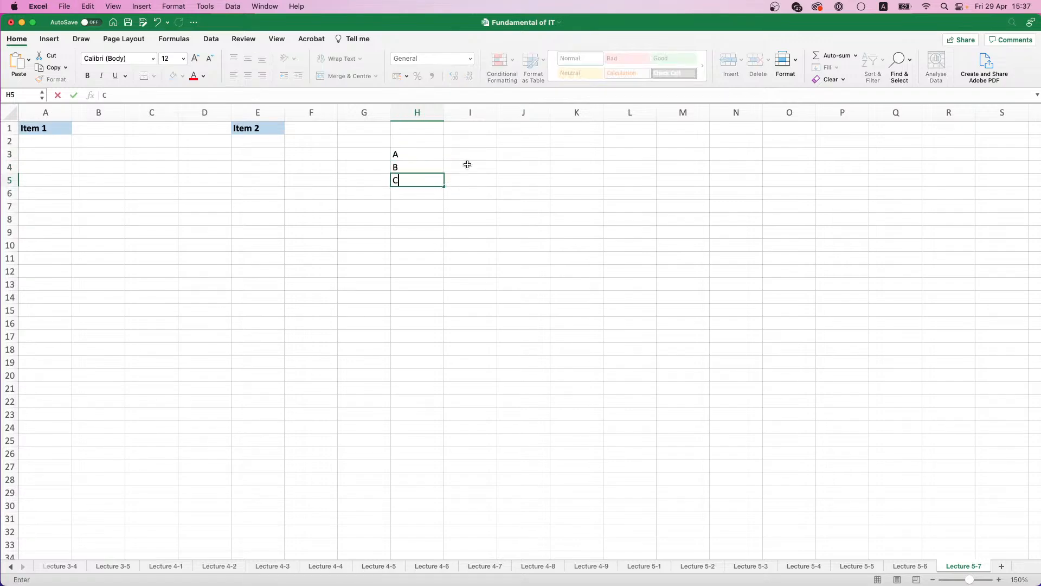
{"action": "left_click", "coordinate": [486, 155]}
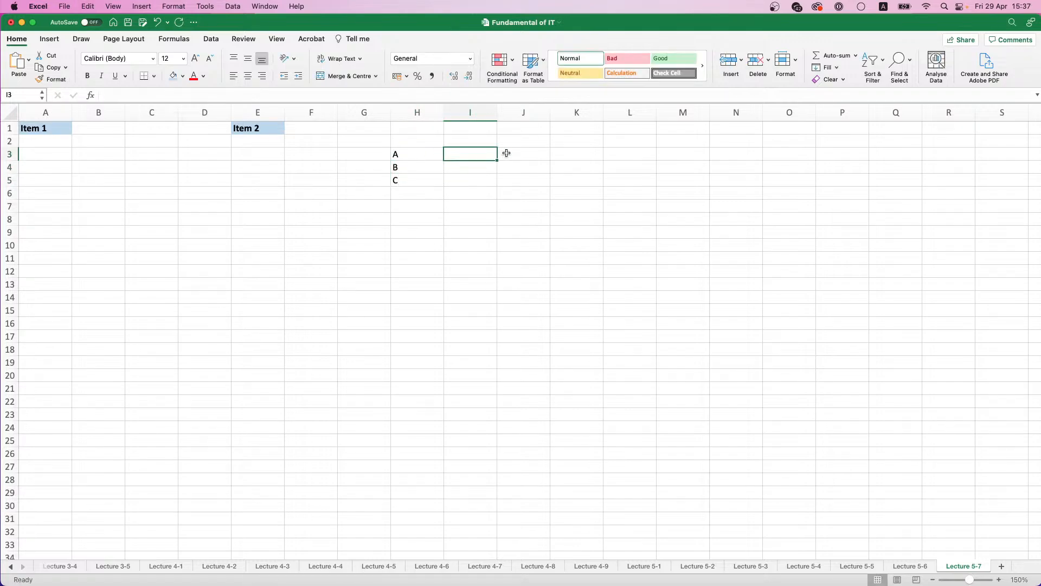
{"action": "type", "text": "123"}
{"action": "key", "text": "Return"}
{"action": "type", "text": "234"}
{"action": "key", "text": "Return"}
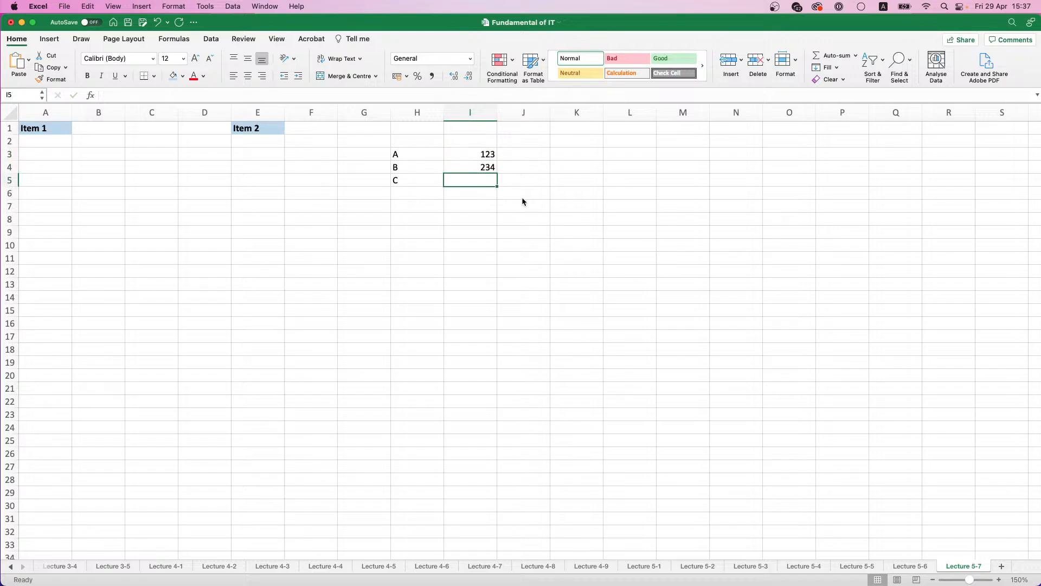
{"action": "type", "text": "333"}
{"action": "key", "text": "Return"}
{"action": "type", "text": "456"}
{"action": "key", "text": "Return"}
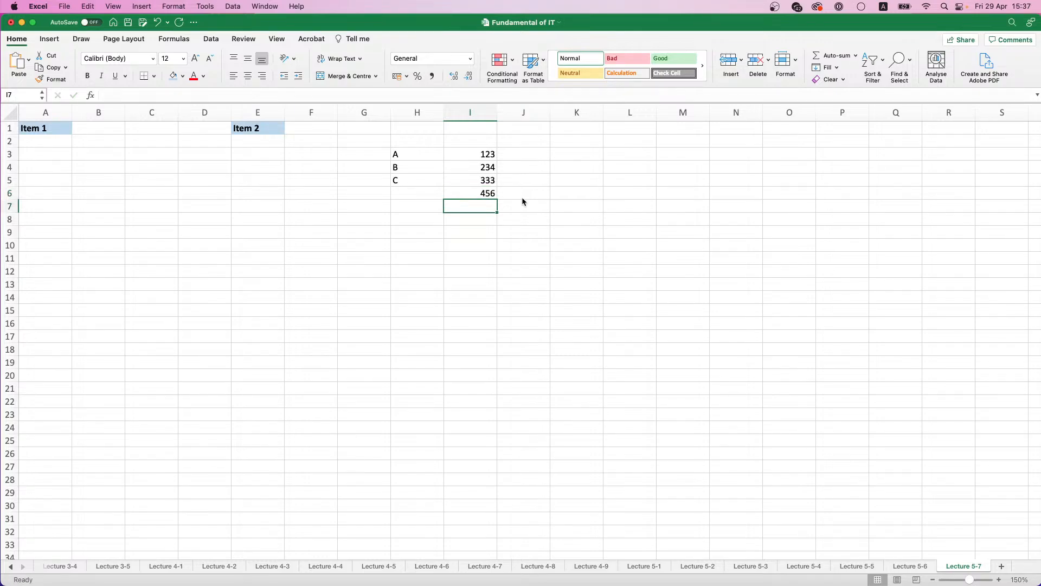
{"action": "type", "text": "777"}
{"action": "key", "text": "Return"}
Step: Begin the formula in A2 with =INDEX(H3:H5;RANDBETWEEN(1;3)) to pick a random letter
{"action": "left_click", "coordinate": [37, 141]}
{"action": "type", "text": "="}
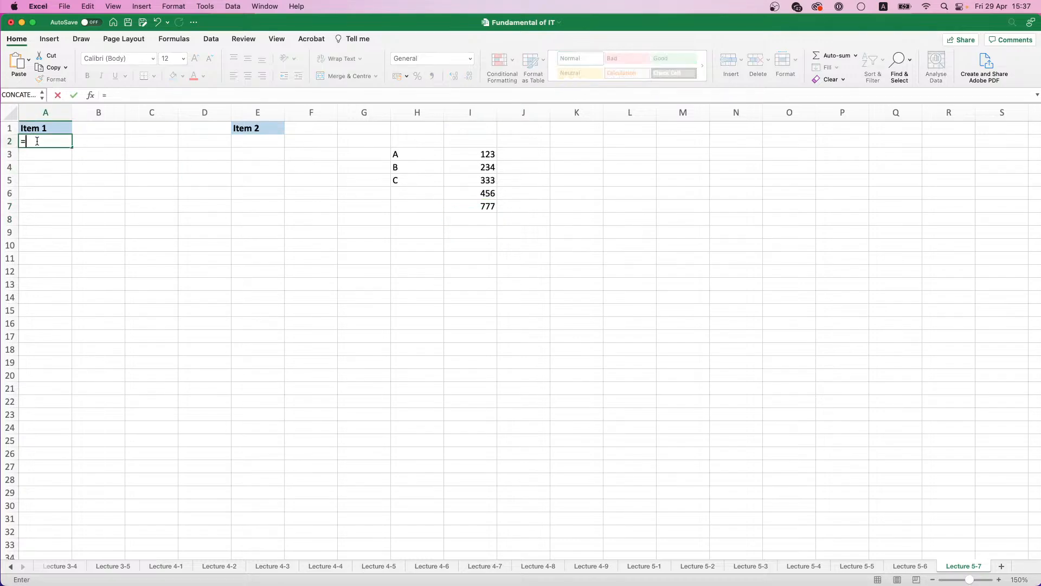
{"action": "type", "text": "IN"}
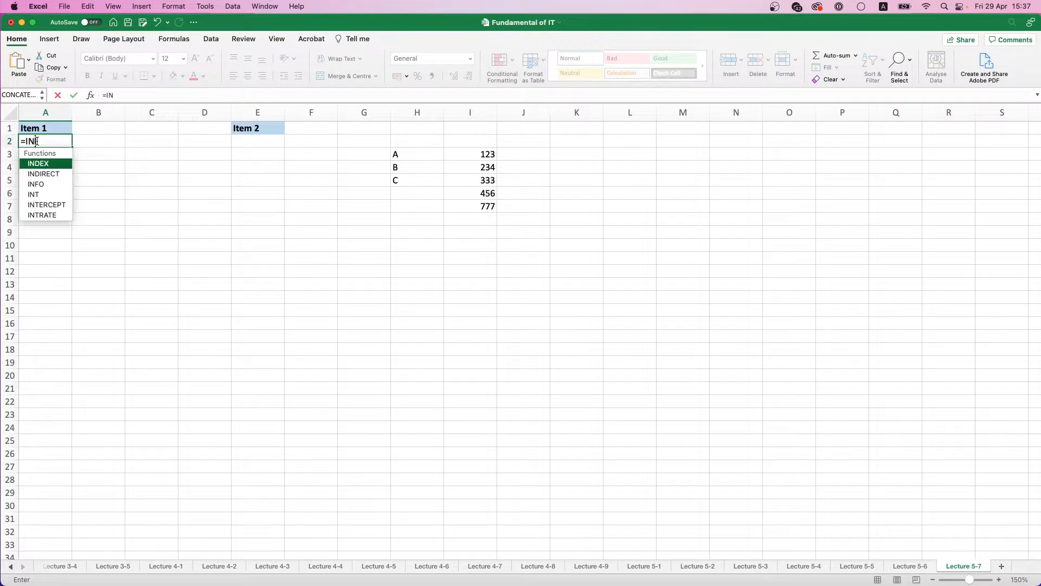
{"action": "type", "text": "DEX("}
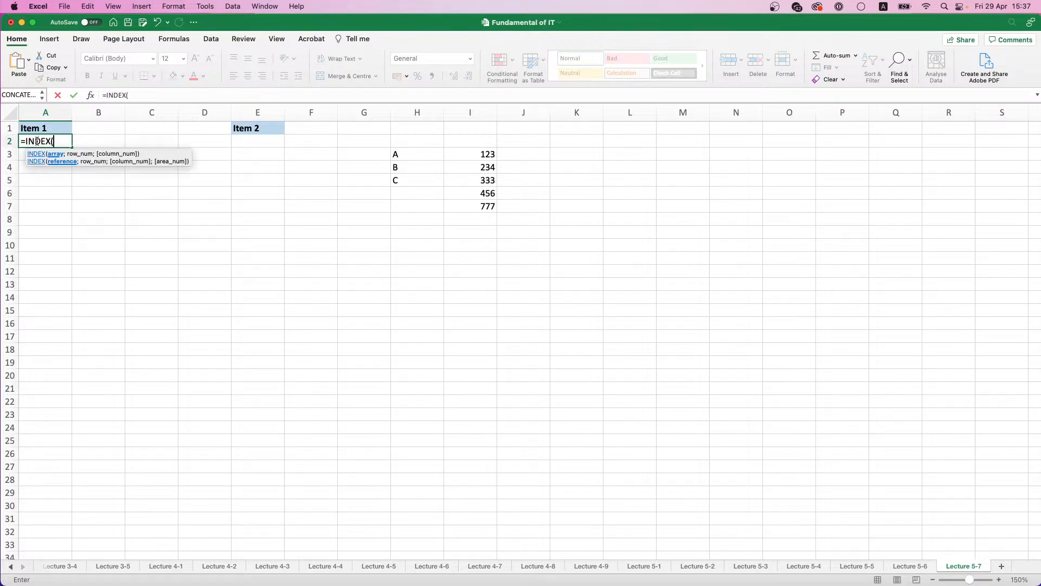
{"action": "left_click_drag", "start_coordinate": [434, 154], "coordinate": [428, 182]}
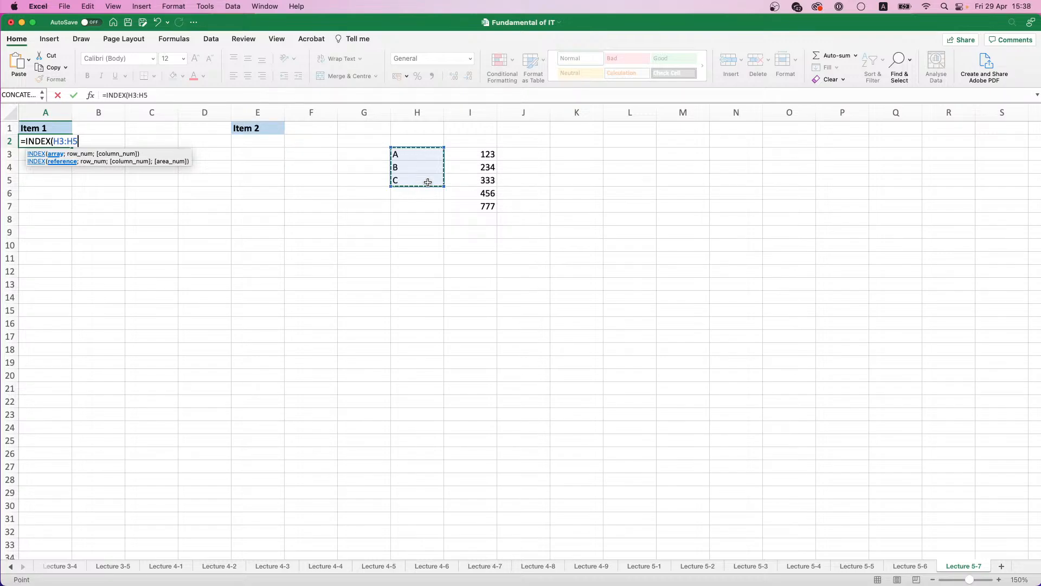
{"action": "type", "text": ";"}
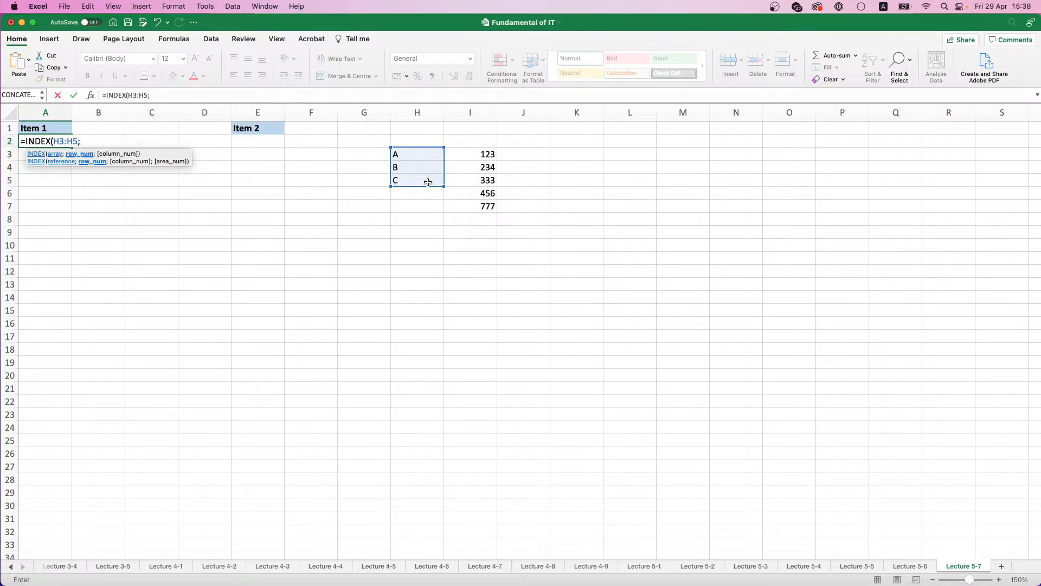
{"action": "type", "text": "RAND"}
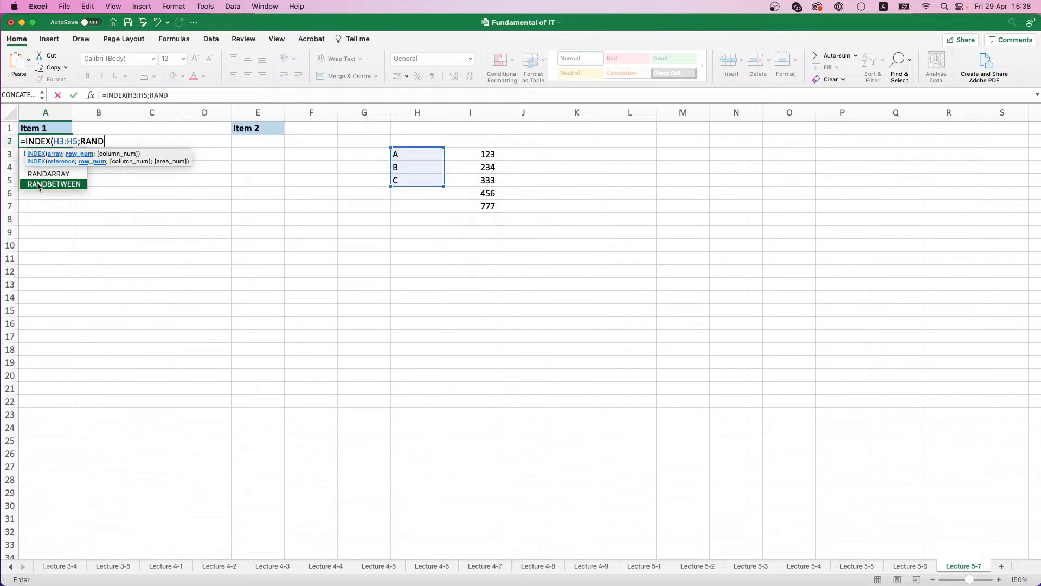
{"action": "double_click", "coordinate": [38, 184]}
{"action": "type", "text": "1;3))"}
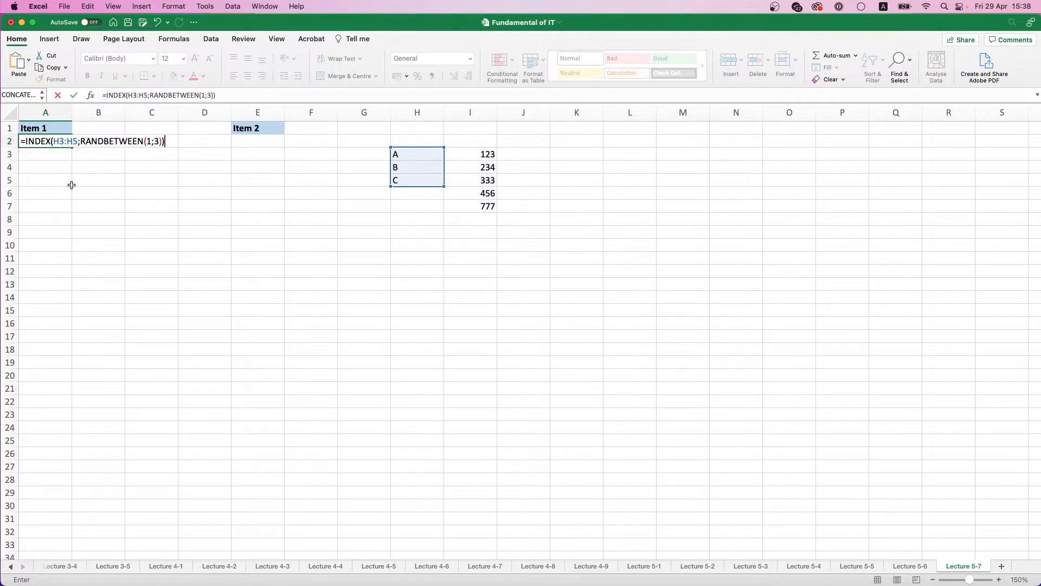
{"action": "type", "text": "&\"-\"&INdex"}
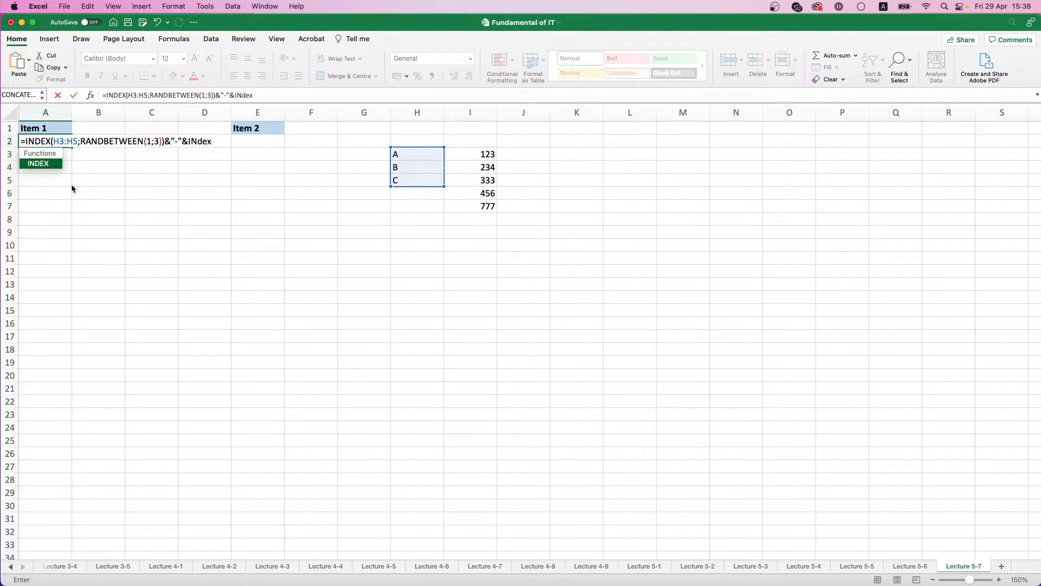
{"action": "type", "text": "("}
Step: Append &"-"&INDEX(I3:I7;RANDBETWEEN(1;5)) to the A2 formula to add a hyphen and a random number, and confirm it
{"action": "left_click", "coordinate": [469, 156]}
{"action": "left_click_drag", "start_coordinate": [469, 156], "coordinate": [466, 203]}
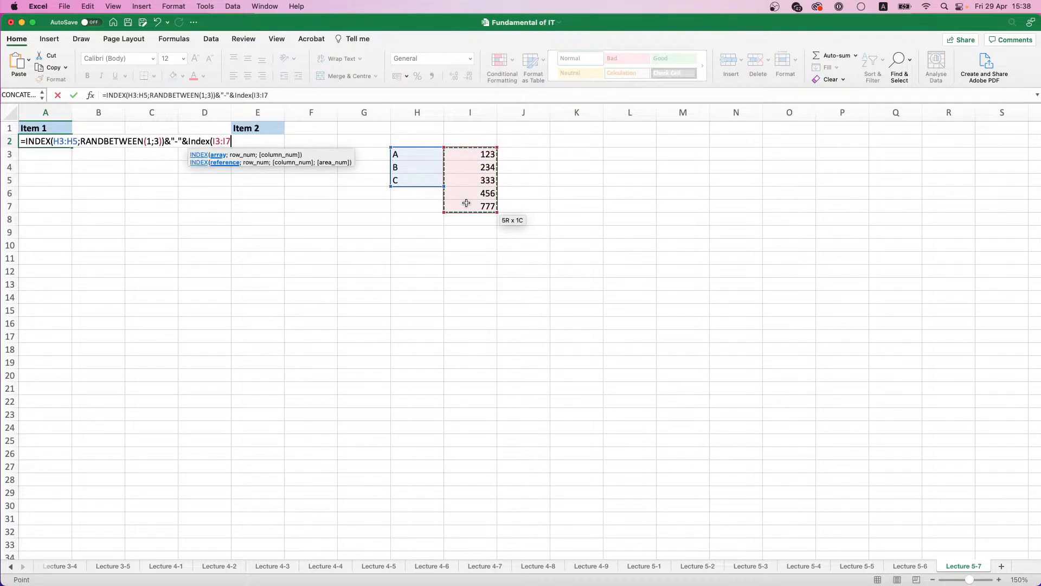
{"action": "type", "text": ";"}
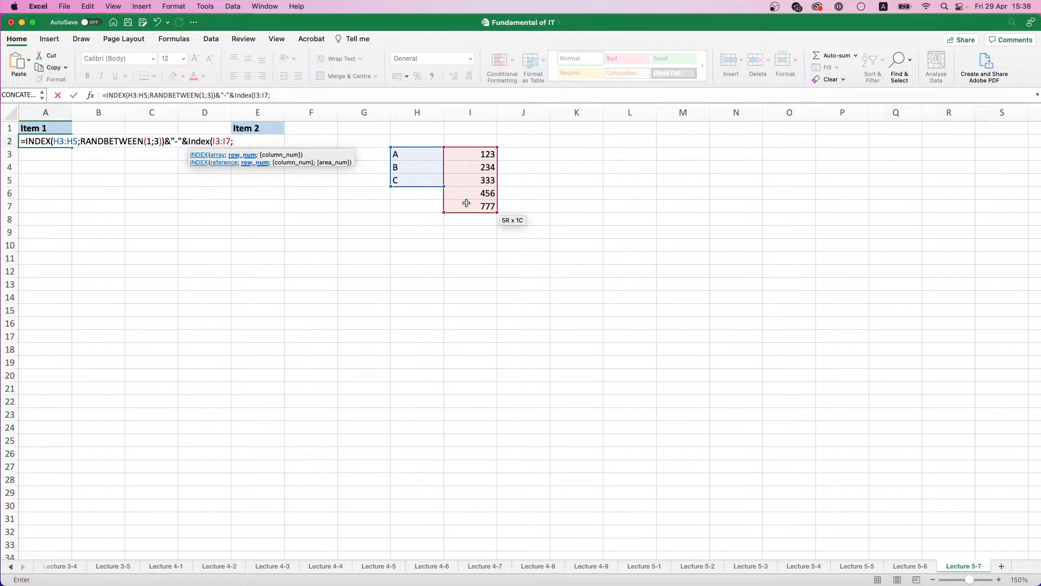
{"action": "type", "text": "RAND"}
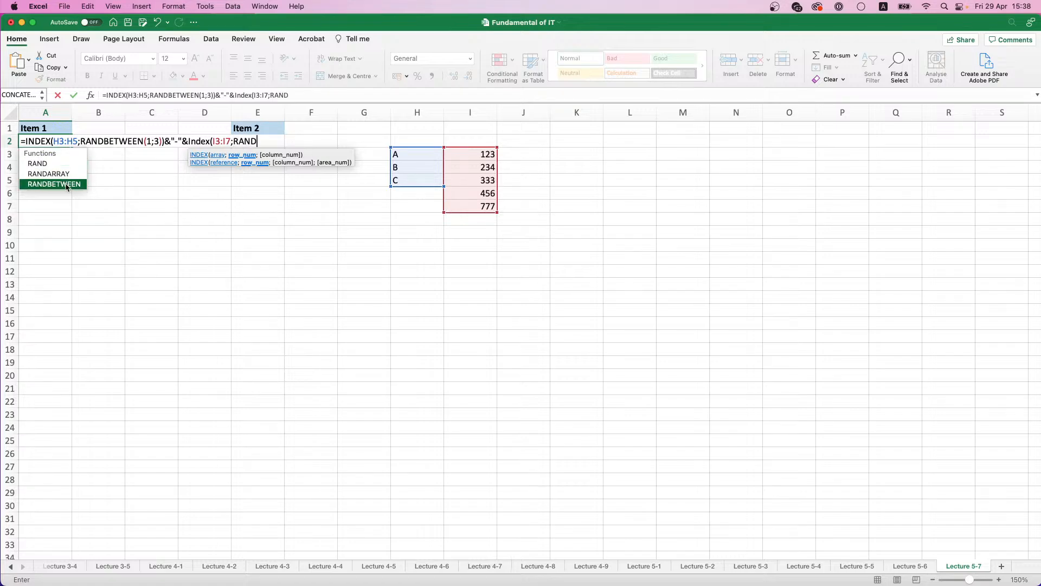
{"action": "double_click", "coordinate": [54, 184]}
{"action": "type", "text": "1;"}
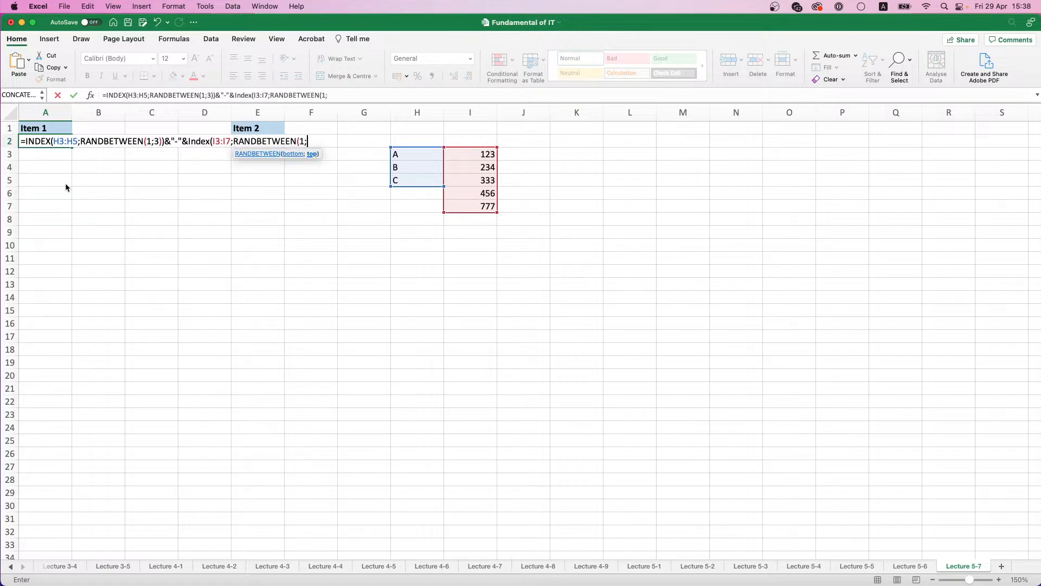
{"action": "type", "text": "5))"}
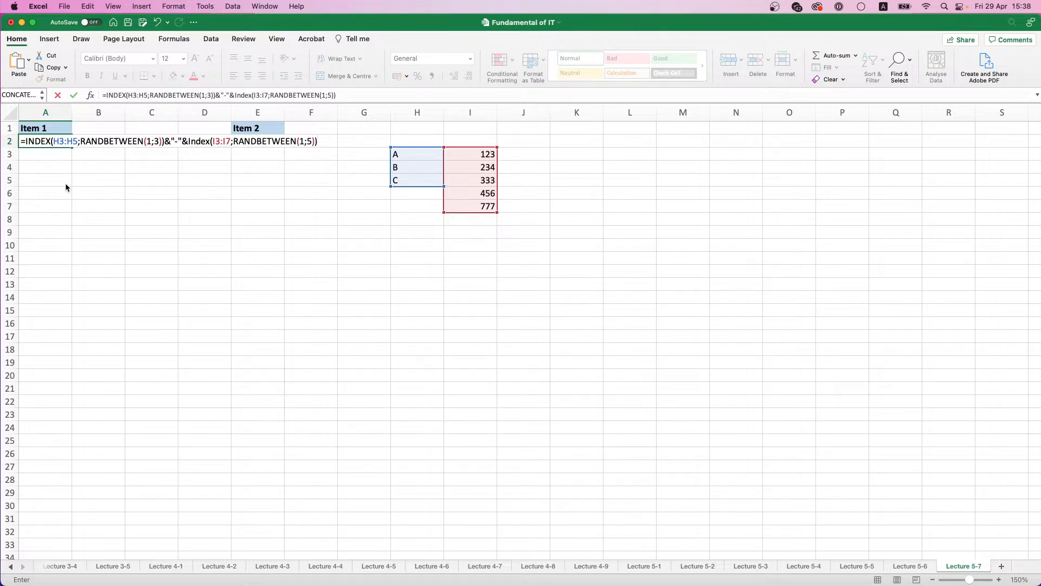
{"action": "key", "text": "Return"}
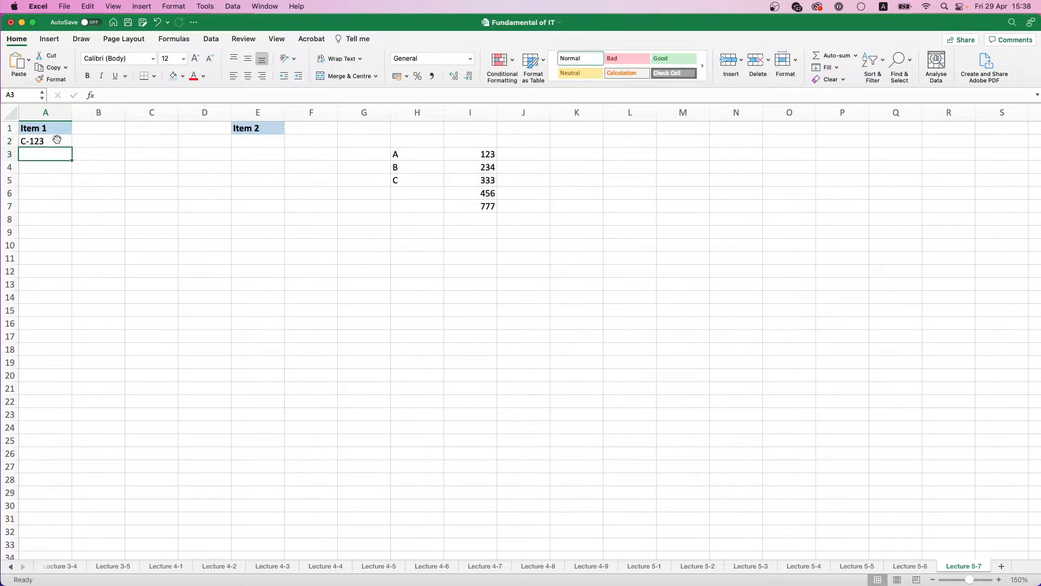
Step: Try to fill the A2 formula down column A, and undo the fill
{"action": "left_click", "coordinate": [58, 141]}
{"action": "left_click_drag", "start_coordinate": [72, 145], "coordinate": [46, 512]}
{"action": "scroll", "coordinate": [43, 376], "scroll_direction": "up", "scroll_amount": 3}
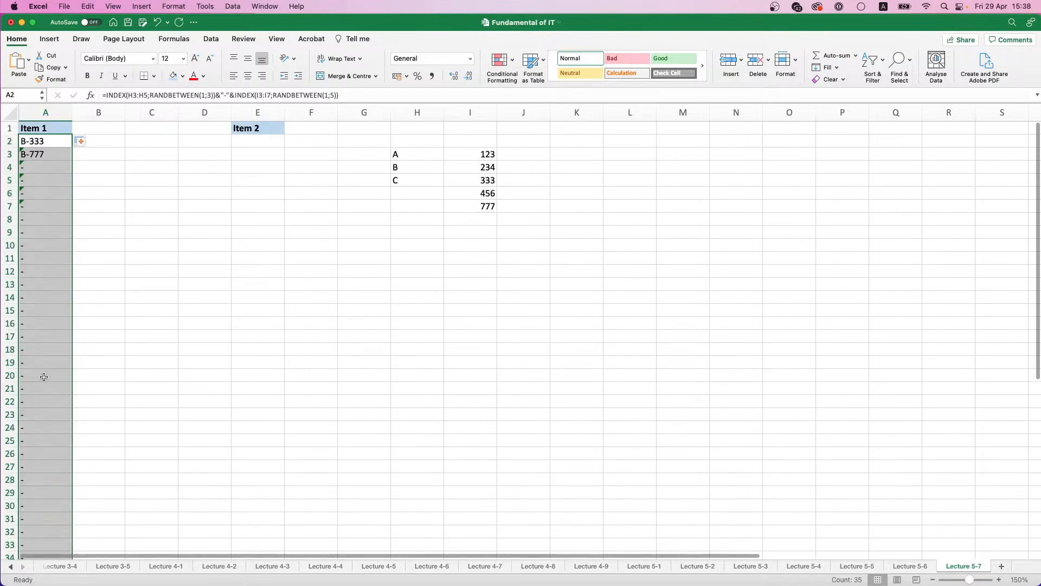
{"action": "key", "text": "super+z"}
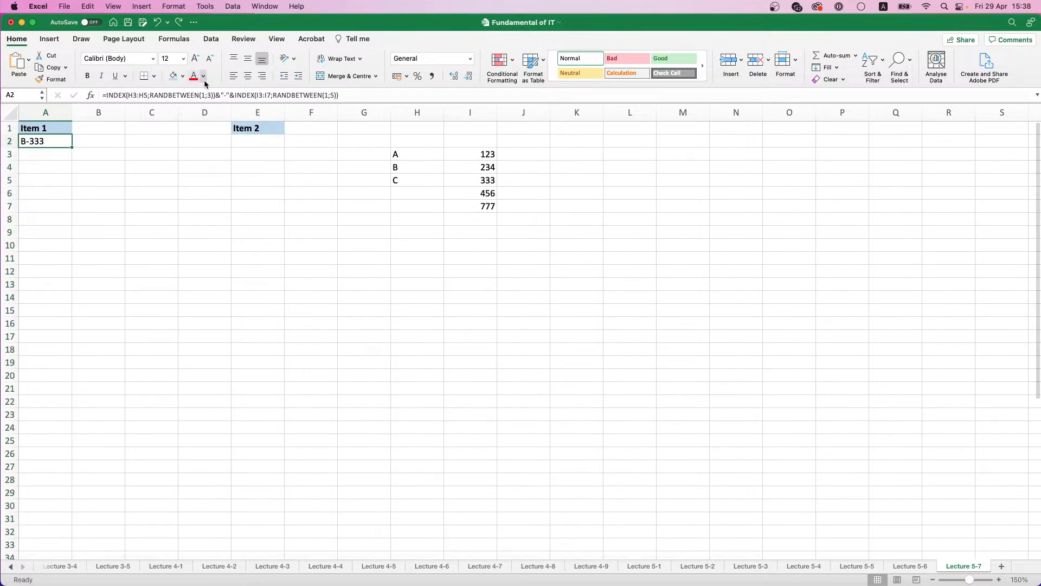
Step: Make the H3:H5 and I3:I7 ranges absolute in the A2 formula and fill it down to A31
{"action": "left_click", "coordinate": [137, 95]}
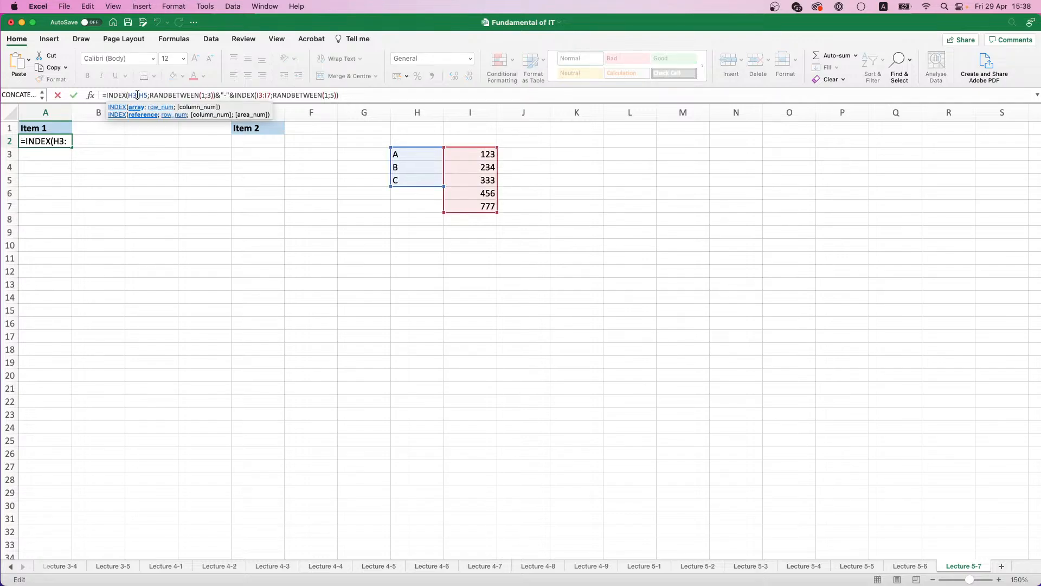
{"action": "key", "text": "super+t"}
{"action": "left_click", "coordinate": [148, 94]}
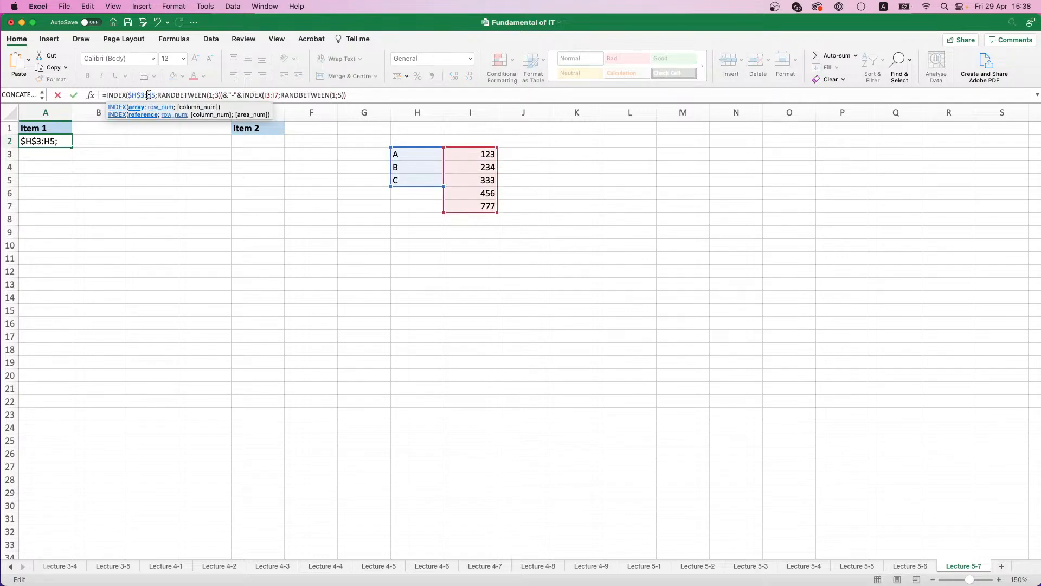
{"action": "key", "text": "super+t"}
{"action": "left_click", "coordinate": [273, 95]}
{"action": "left_click_drag", "start_coordinate": [272, 96], "coordinate": [290, 96]}
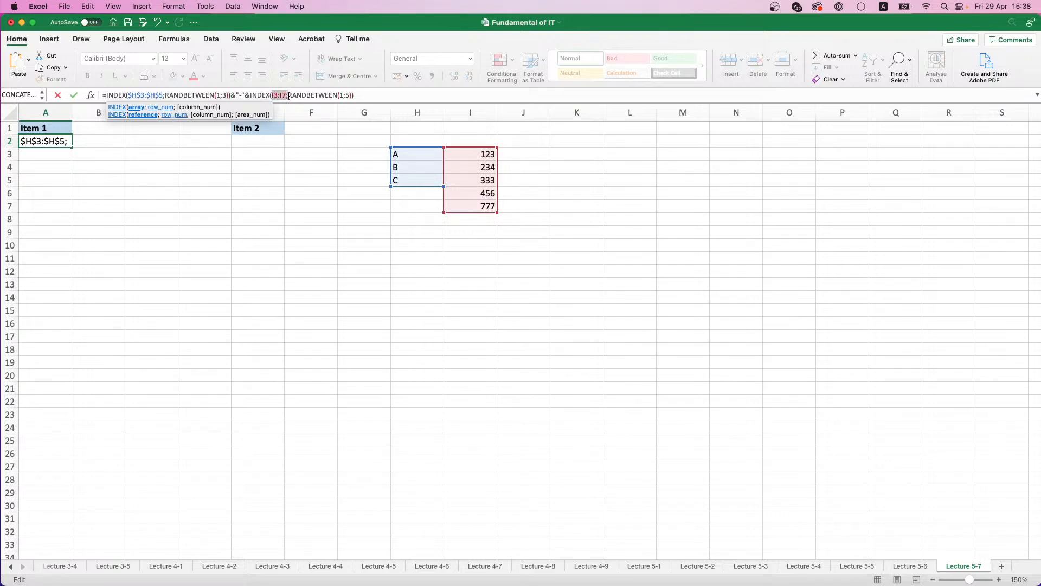
{"action": "key", "text": "super+t"}
{"action": "key", "text": "Return"}
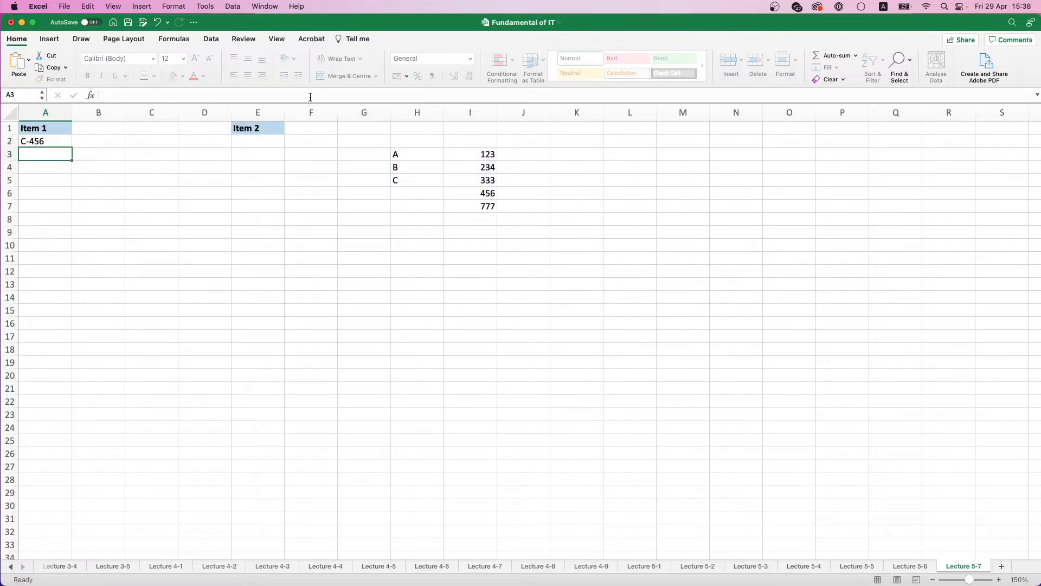
{"action": "left_click", "coordinate": [60, 144]}
{"action": "left_click_drag", "start_coordinate": [72, 148], "coordinate": [62, 516]}
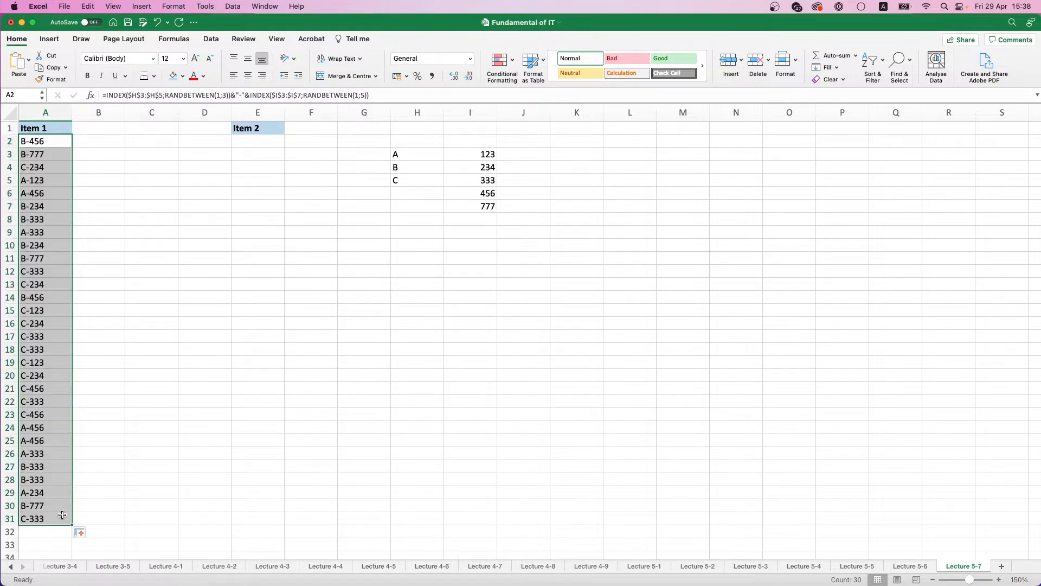
Step: Copy the Item 1 codes in A2:A31 and paste them as values only under Item 2, starting in E2
{"action": "key", "text": "super+c"}
{"action": "left_click", "coordinate": [249, 142]}
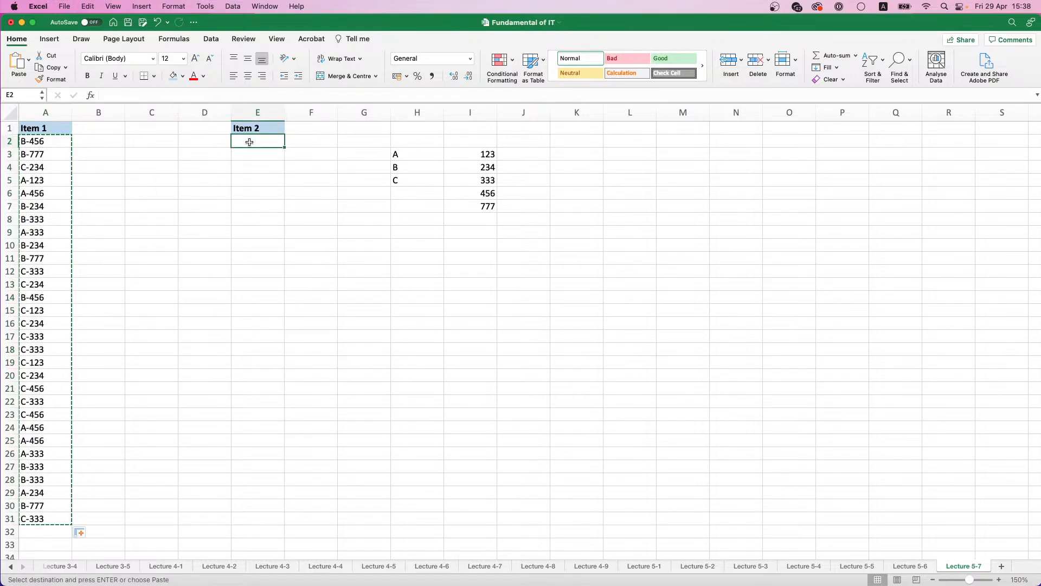
{"action": "key", "text": "super+v"}
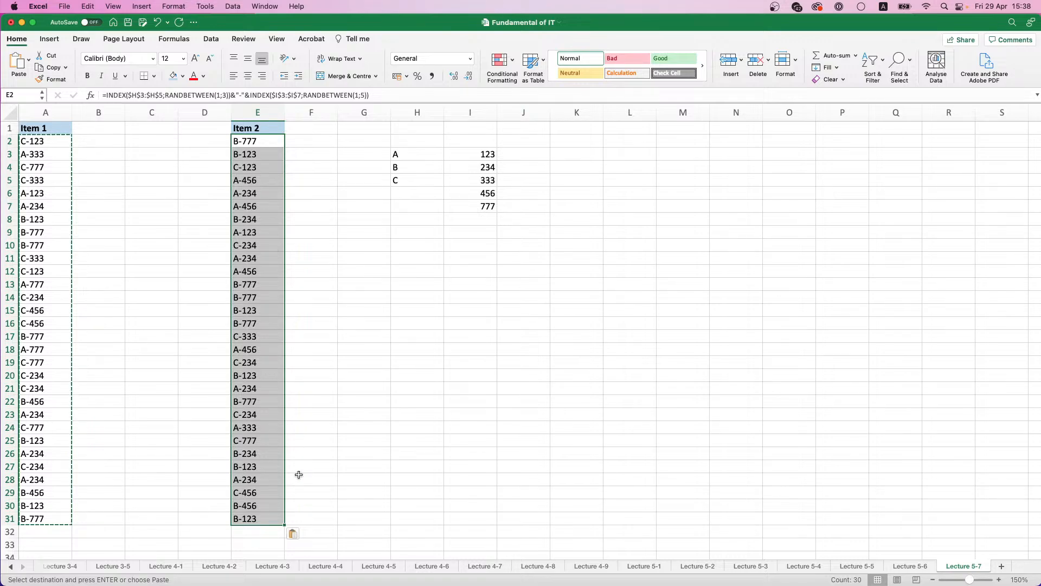
{"action": "left_click", "coordinate": [293, 534]}
{"action": "left_click", "coordinate": [316, 459]}
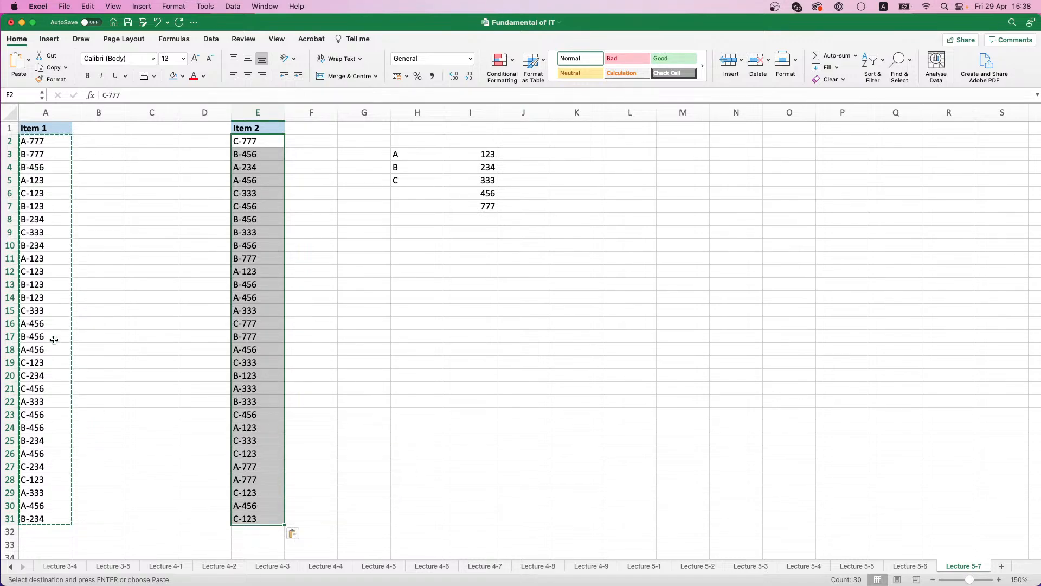
Step: Paste the copied Item 1 codes over A2:A31 as values only and end the copy mode
{"action": "left_click_drag", "start_coordinate": [61, 141], "coordinate": [48, 521]}
{"action": "key", "text": "super+v"}
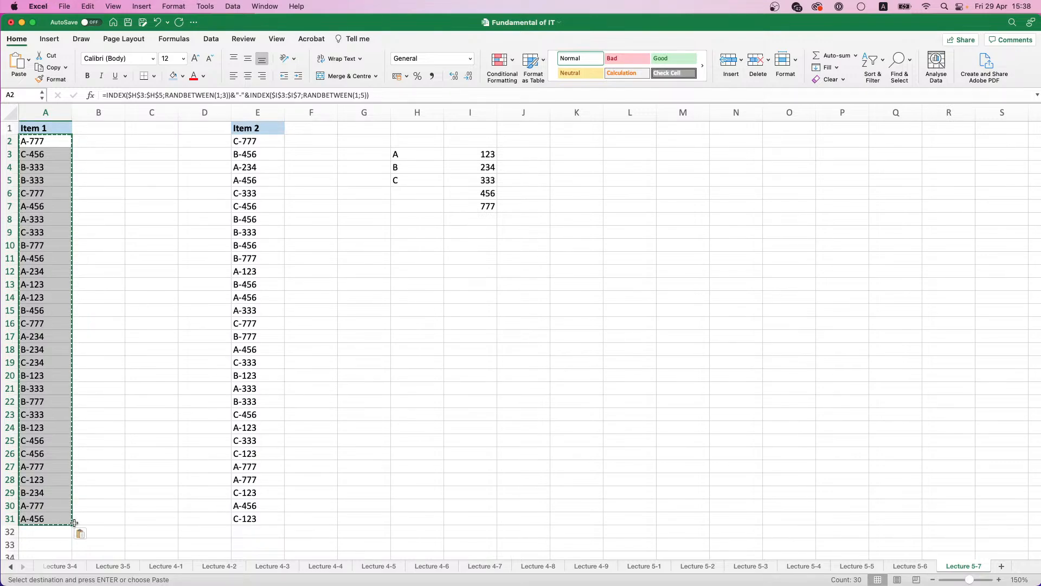
{"action": "left_click", "coordinate": [81, 536]}
{"action": "left_click", "coordinate": [109, 459]}
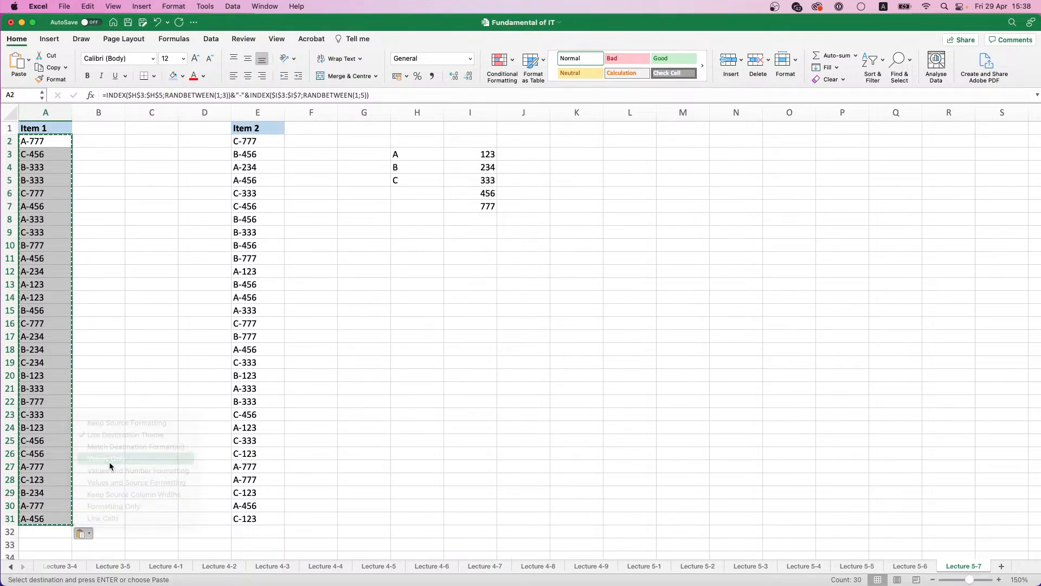
{"action": "left_click", "coordinate": [101, 406]}
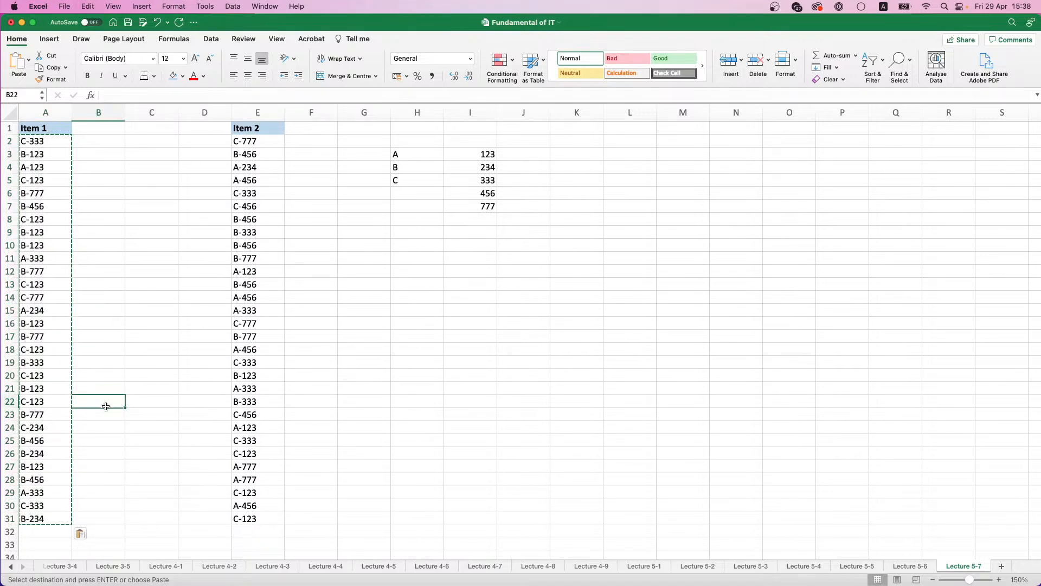
{"action": "left_click", "coordinate": [107, 324]}
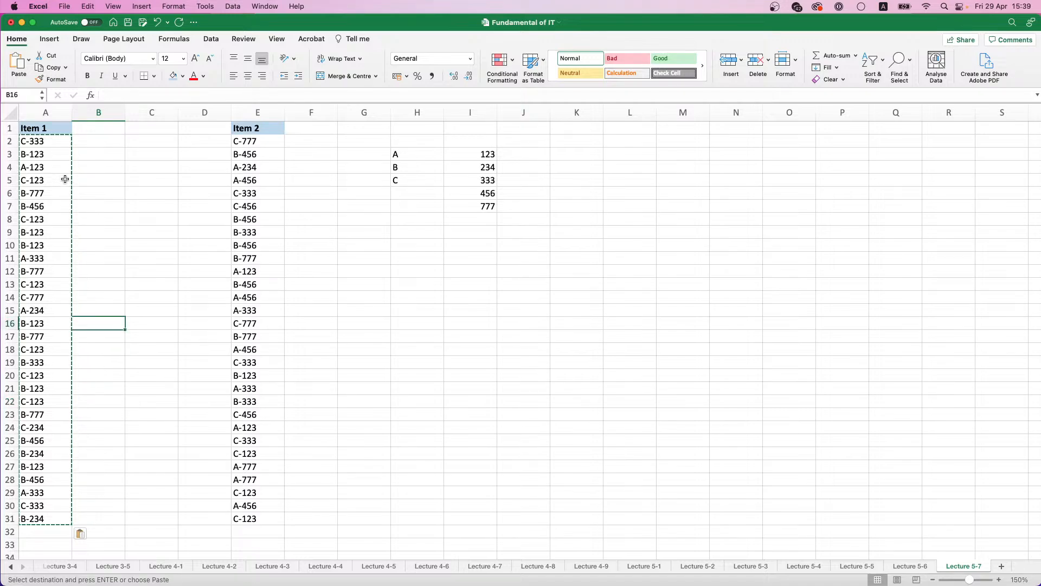
{"action": "left_click", "coordinate": [109, 153]}
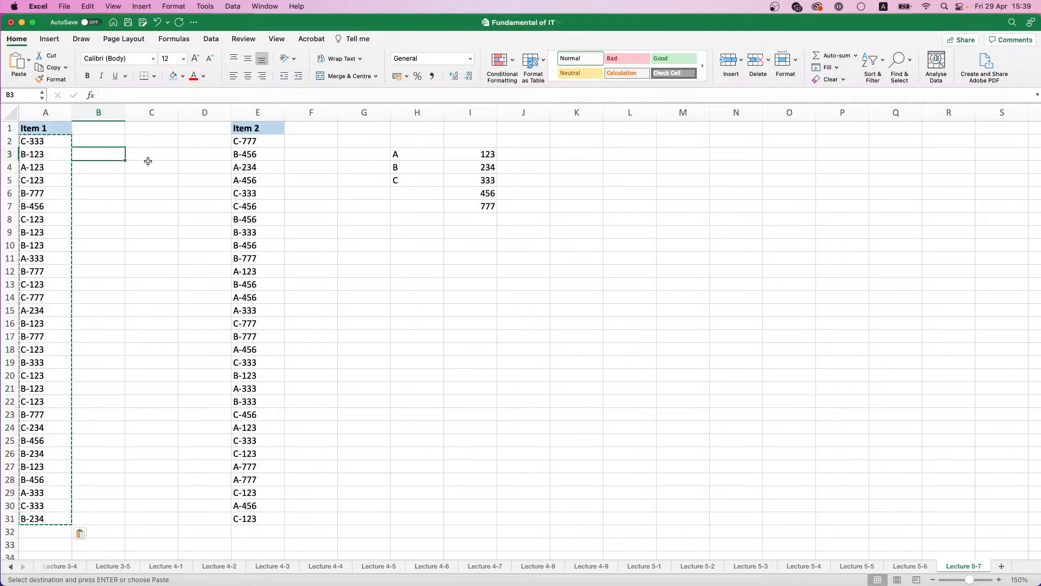
{"action": "left_click", "coordinate": [87, 145]}
{"action": "key", "text": "Escape"}
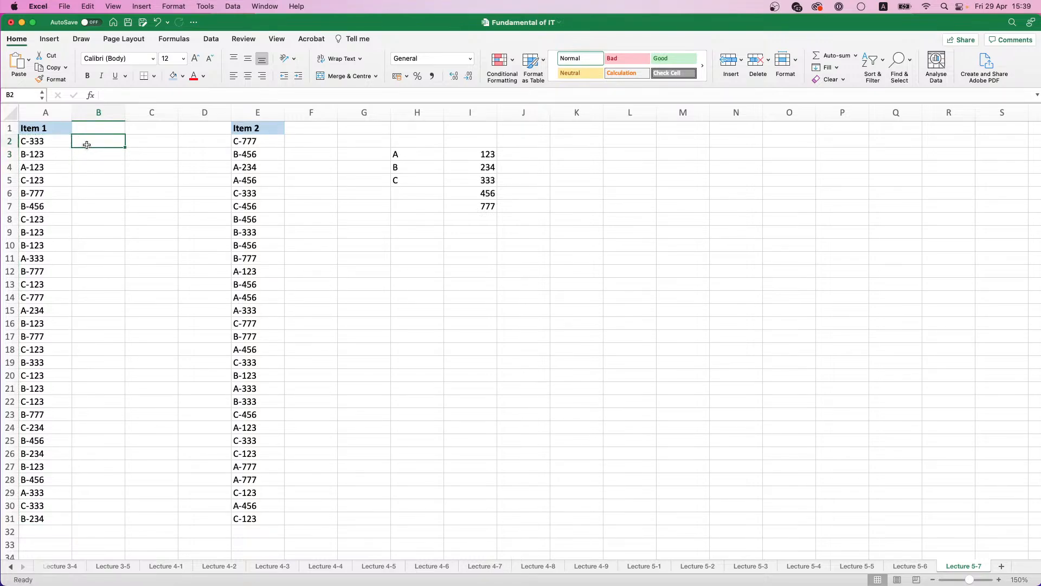
Step: Enter the heading Match in B1, with bold text and the light blue fill of the other headings
{"action": "double_click", "coordinate": [79, 141]}
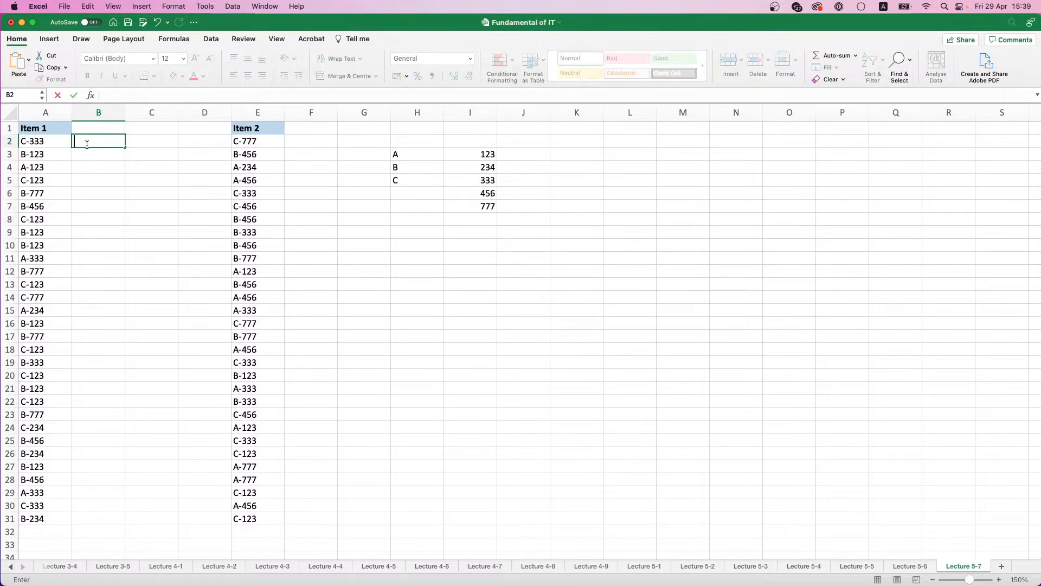
{"action": "left_click", "coordinate": [93, 130]}
{"action": "type", "text": "Match"}
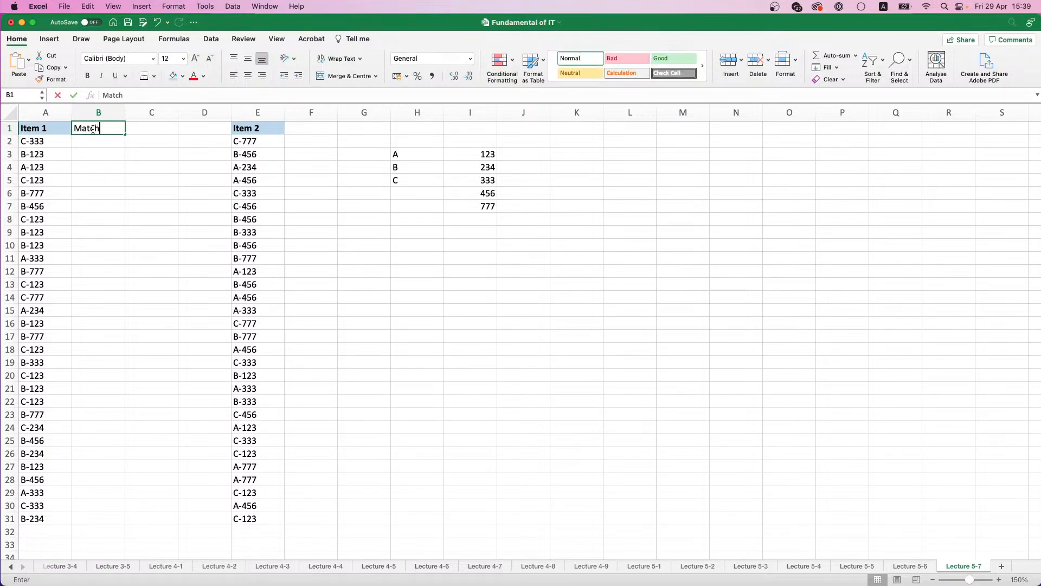
{"action": "key", "text": "Return"}
{"action": "left_click", "coordinate": [93, 129]}
{"action": "left_click", "coordinate": [87, 75]}
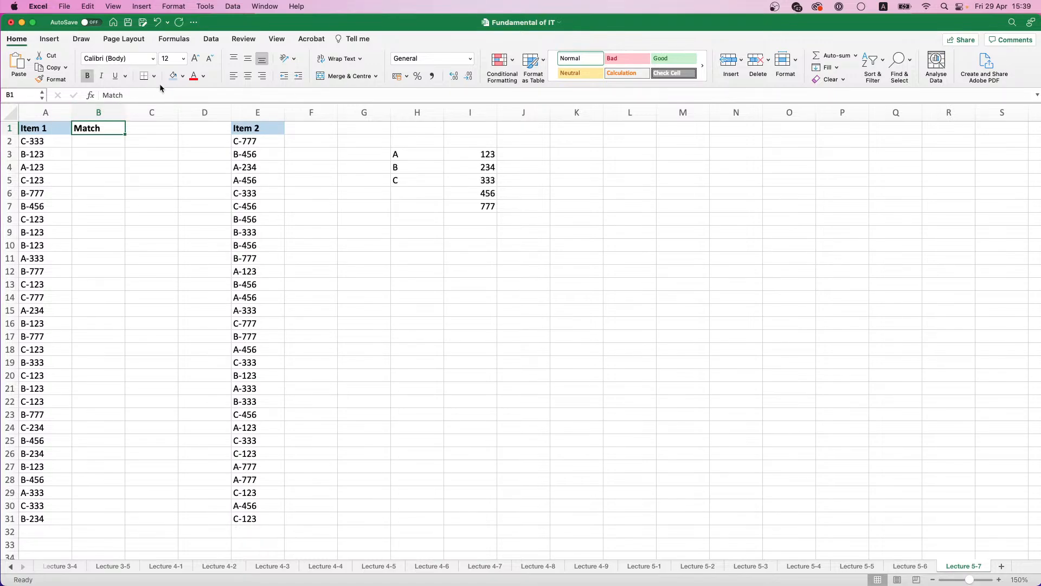
Step: Enter =MATCH(A2;$E$2:$E$31) in B2 to look up the first Item 1 code in the Item 2 list
{"action": "left_click", "coordinate": [92, 146]}
{"action": "type", "text": "="}
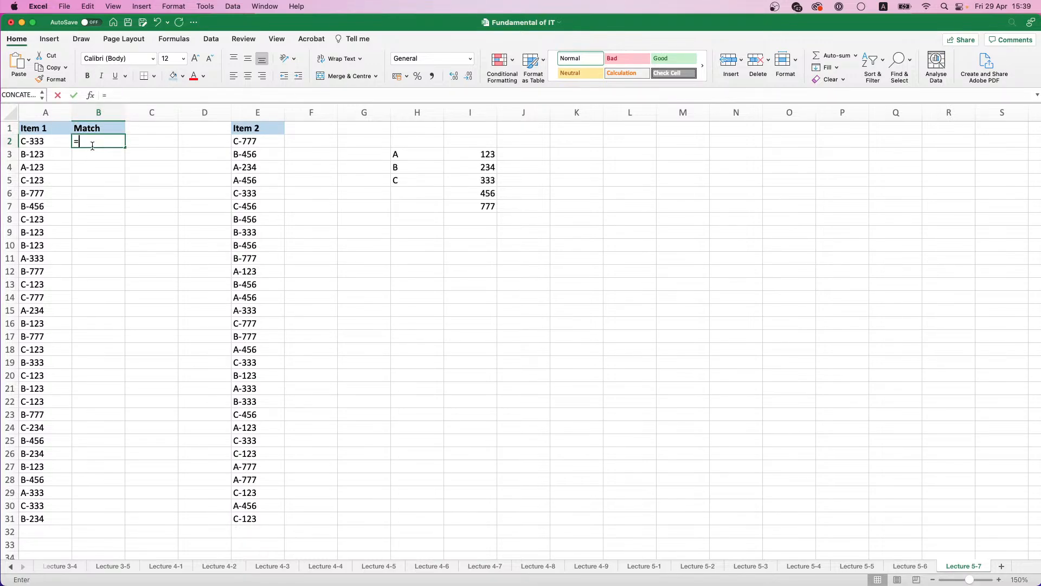
{"action": "type", "text": "MATCH("}
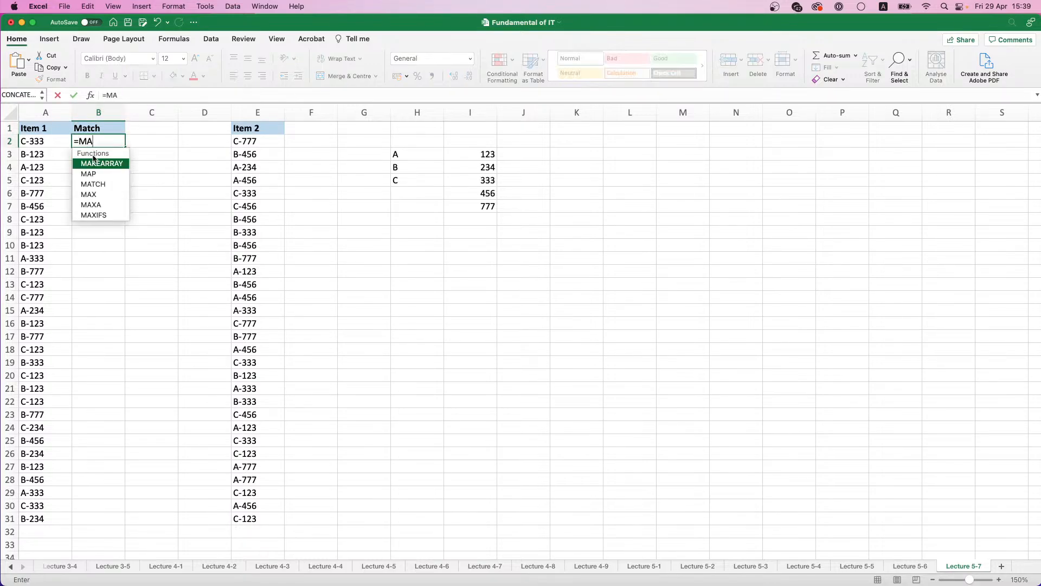
{"action": "left_click", "coordinate": [35, 146]}
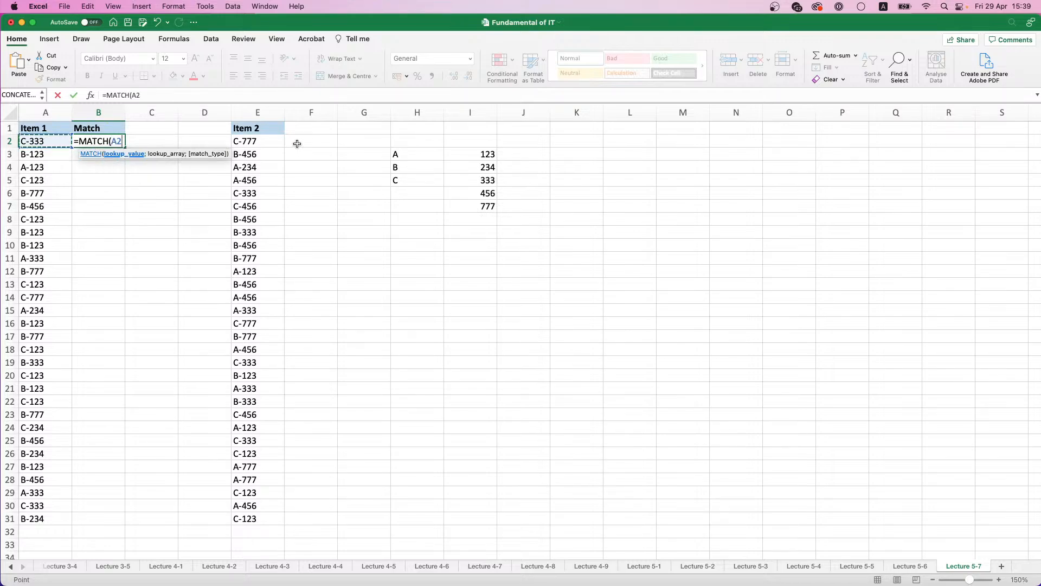
{"action": "left_click", "coordinate": [261, 145]}
{"action": "left_click_drag", "start_coordinate": [260, 145], "coordinate": [259, 521]}
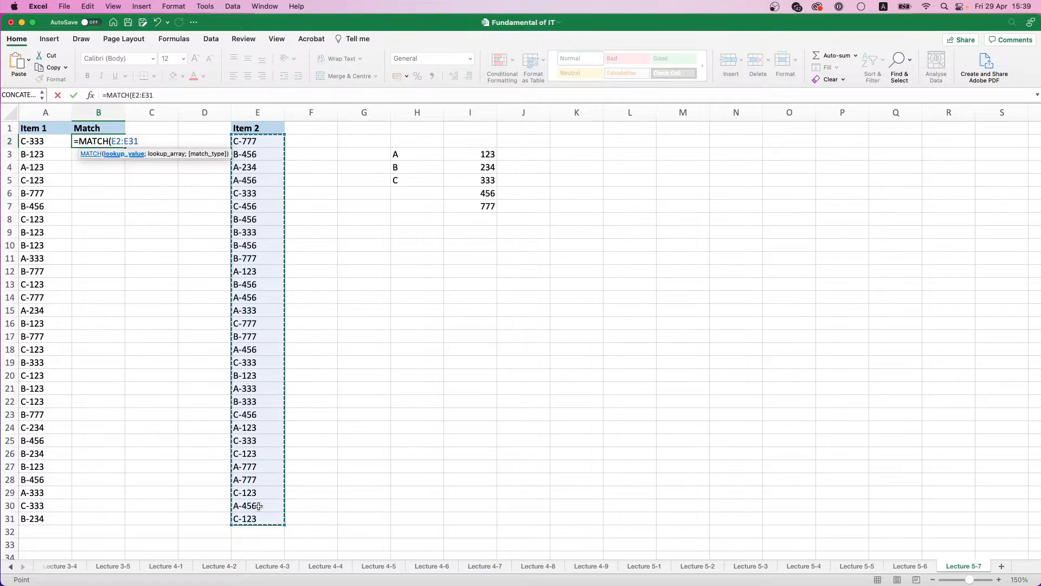
{"action": "left_click", "coordinate": [30, 139]}
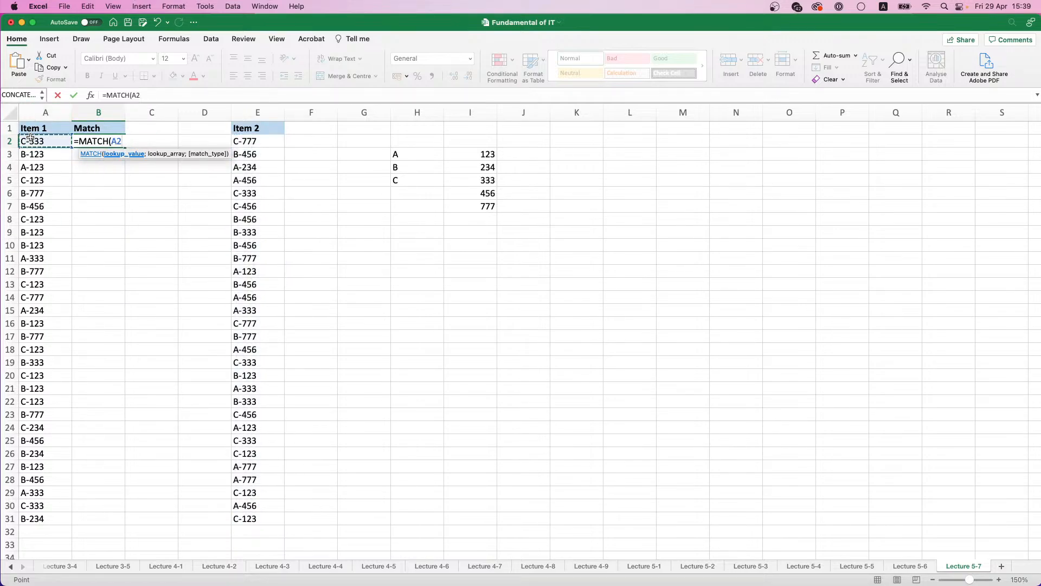
{"action": "type", "text": ";"}
{"action": "left_click_drag", "start_coordinate": [250, 143], "coordinate": [253, 515]}
{"action": "key", "text": "F4"}
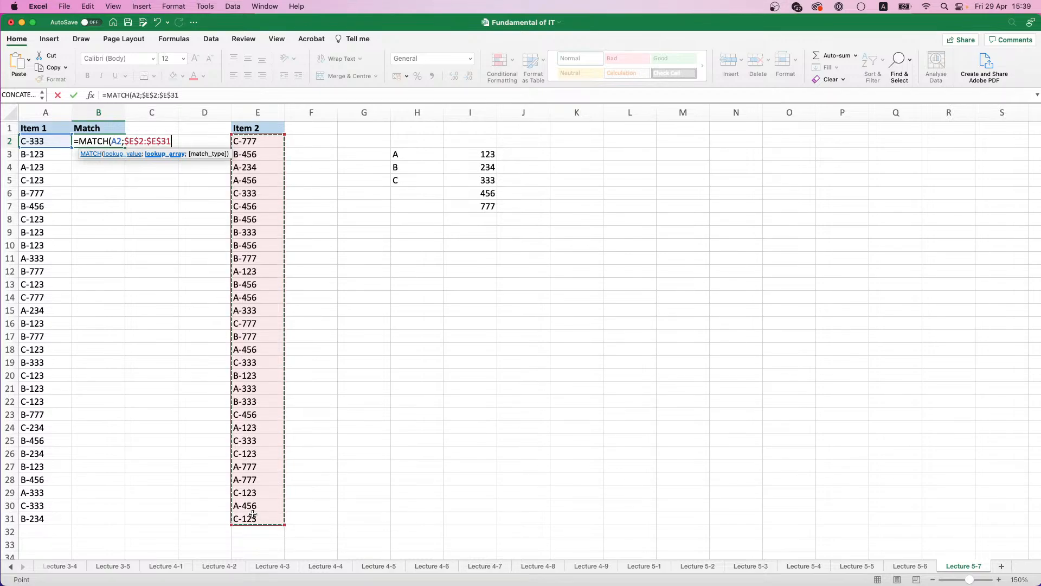
{"action": "type", "text": ")"}
{"action": "key", "text": "Return"}
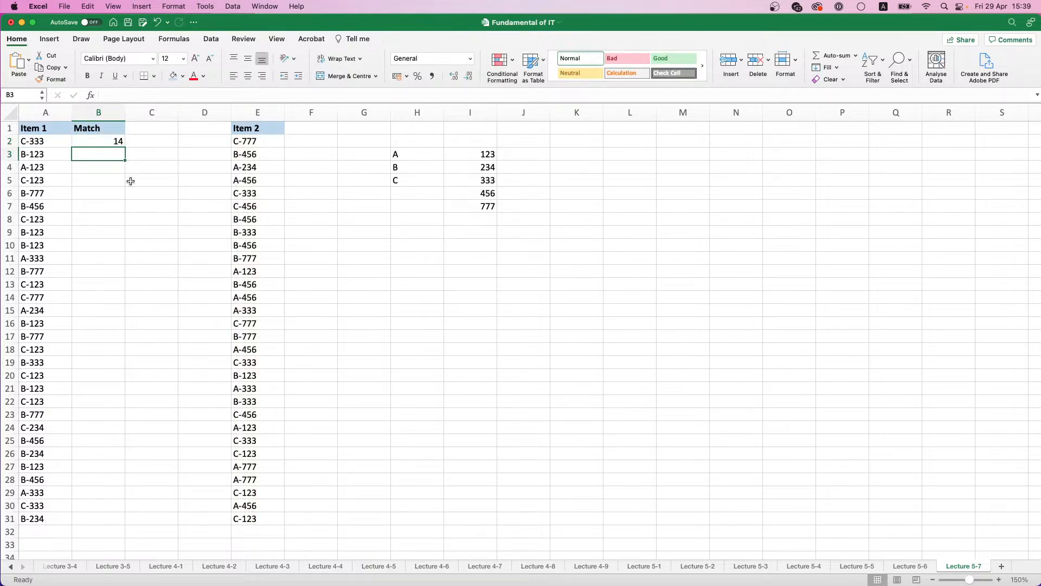
Step: Fill the MATCH formula down to B31 and check the results in B2 and B4 against the item codes
{"action": "left_click", "coordinate": [118, 141]}
{"action": "double_click", "coordinate": [124, 147]}
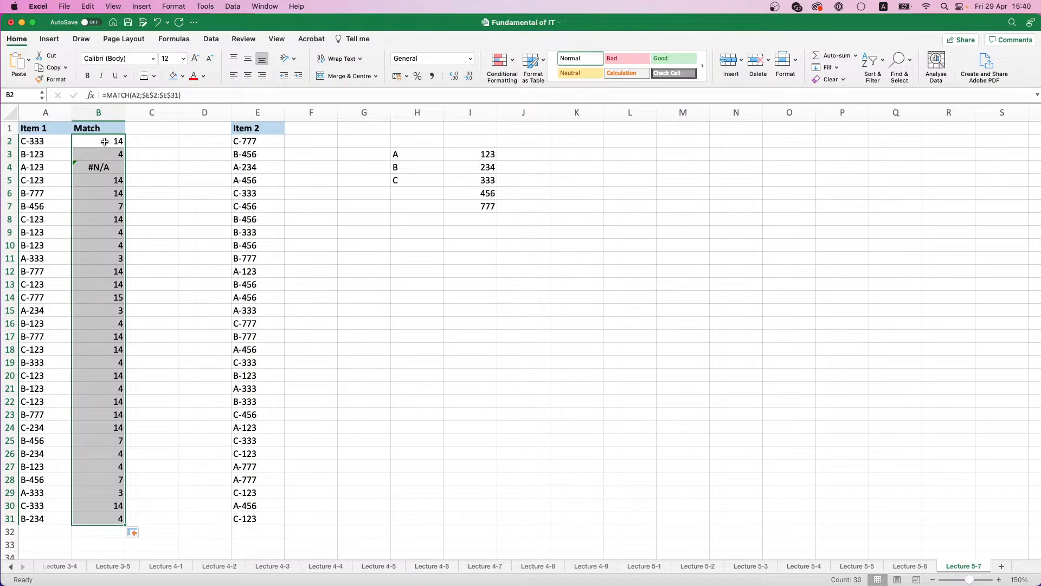
{"action": "left_click", "coordinate": [60, 140]}
{"action": "left_click", "coordinate": [239, 137]}
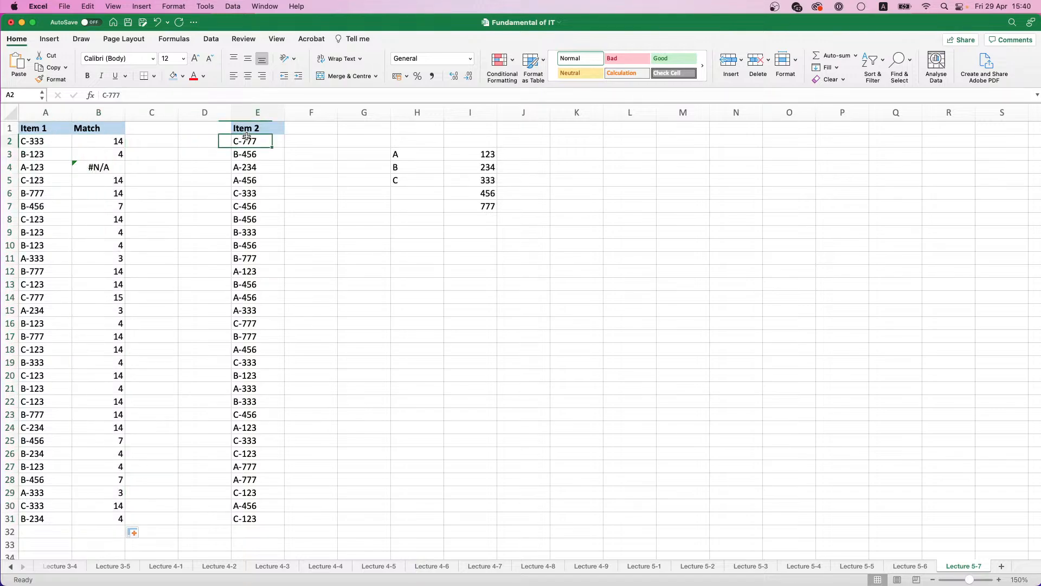
{"action": "left_click", "coordinate": [79, 146]}
{"action": "left_click", "coordinate": [90, 165]}
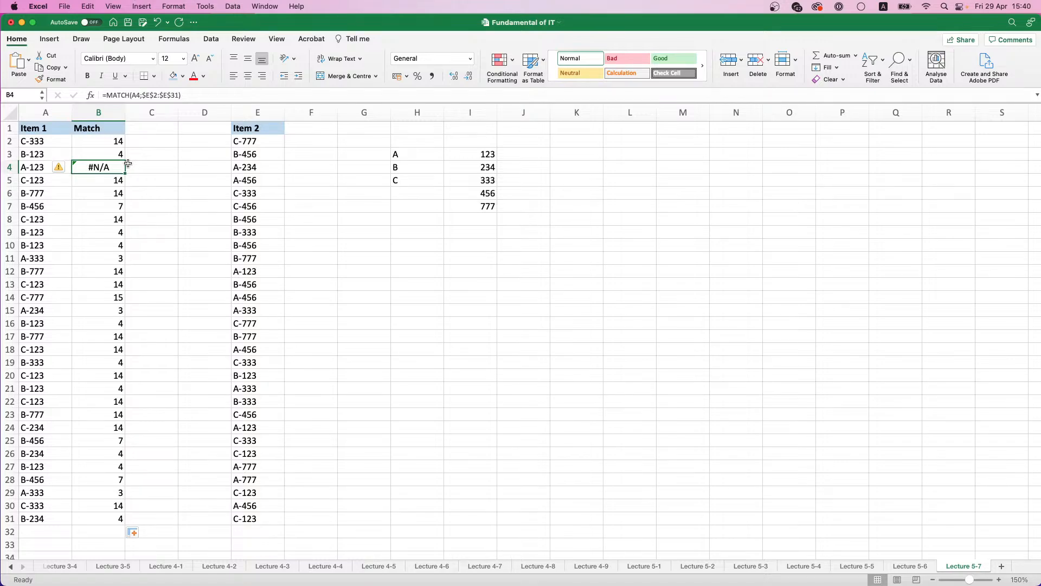
Step: Undo the Match column and the conversion of the Item 1 codes to values
{"action": "key", "text": "super+z"}
{"action": "key", "text": "super+z"}
{"action": "key", "text": "super+z"}
{"action": "key", "text": "super+z"}
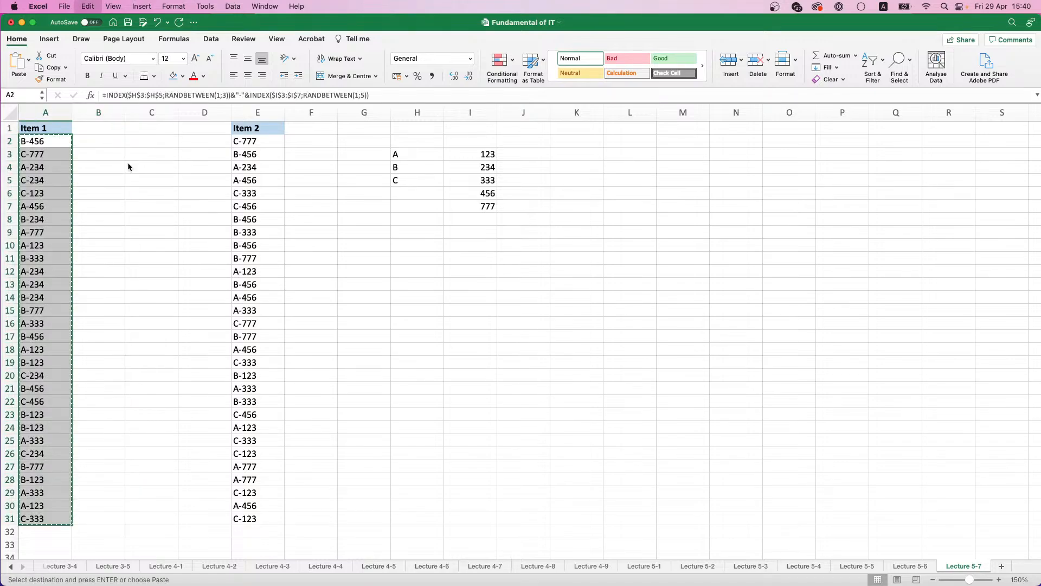
Step: Replace the Item 1 formulas in A2:A31 with their copied codes as values only
{"action": "key", "text": "super+v"}
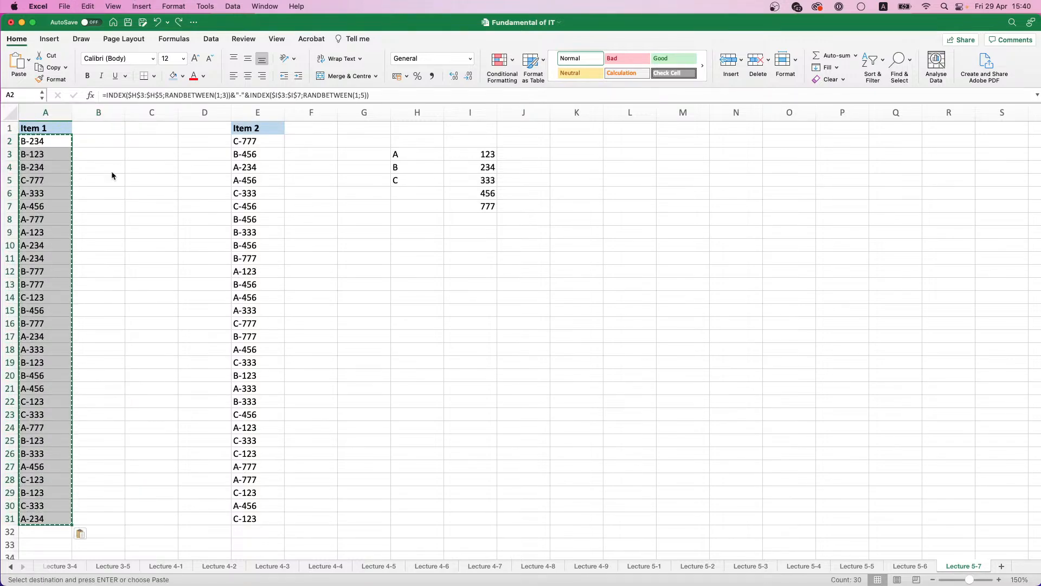
{"action": "left_click", "coordinate": [83, 533]}
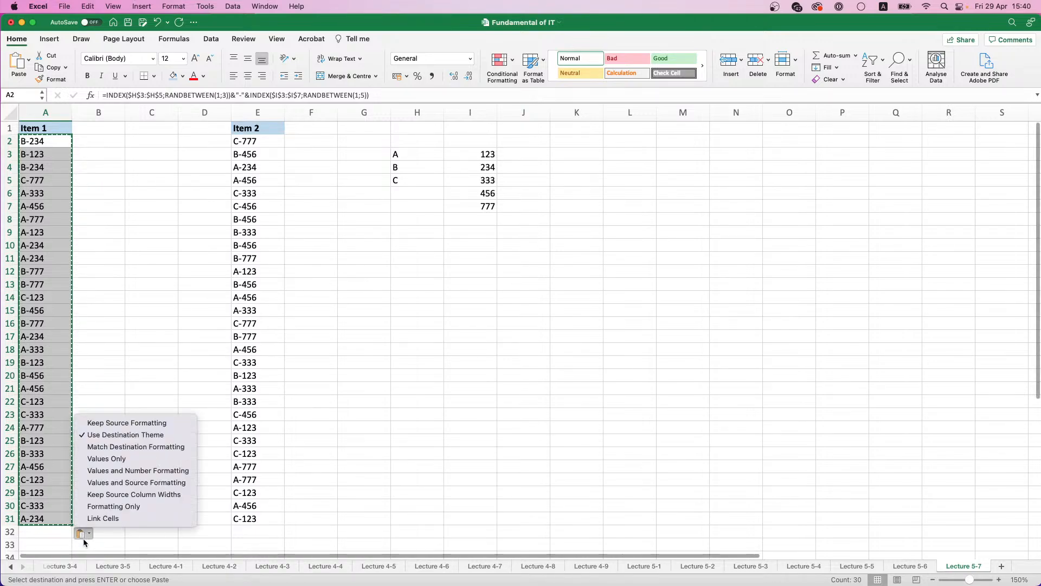
{"action": "left_click", "coordinate": [106, 460]}
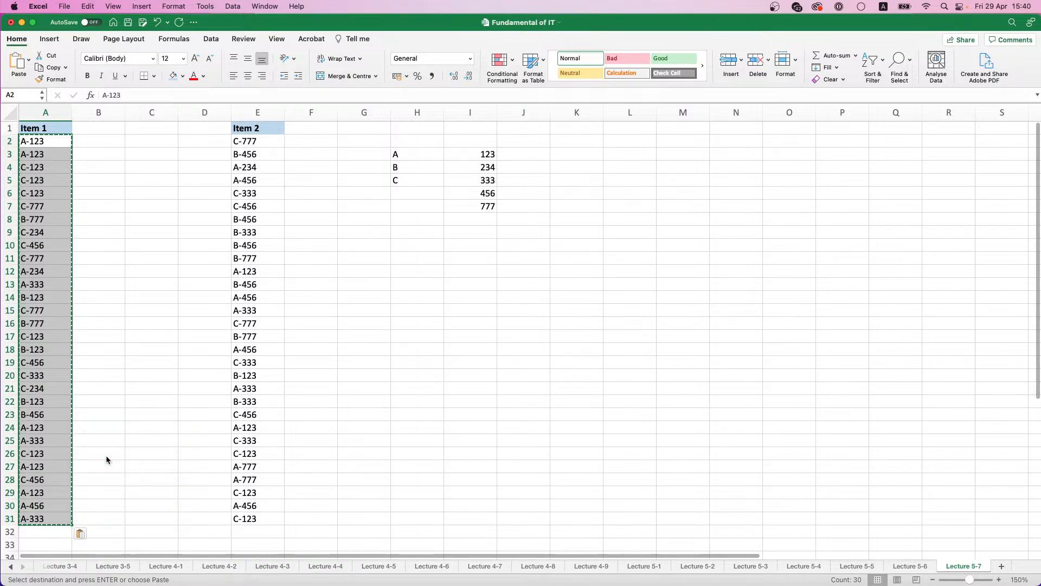
Step: Add the heading Match in B1 and format it bold with a light blue fill
{"action": "left_click", "coordinate": [103, 127]}
{"action": "type", "text": "Match"}
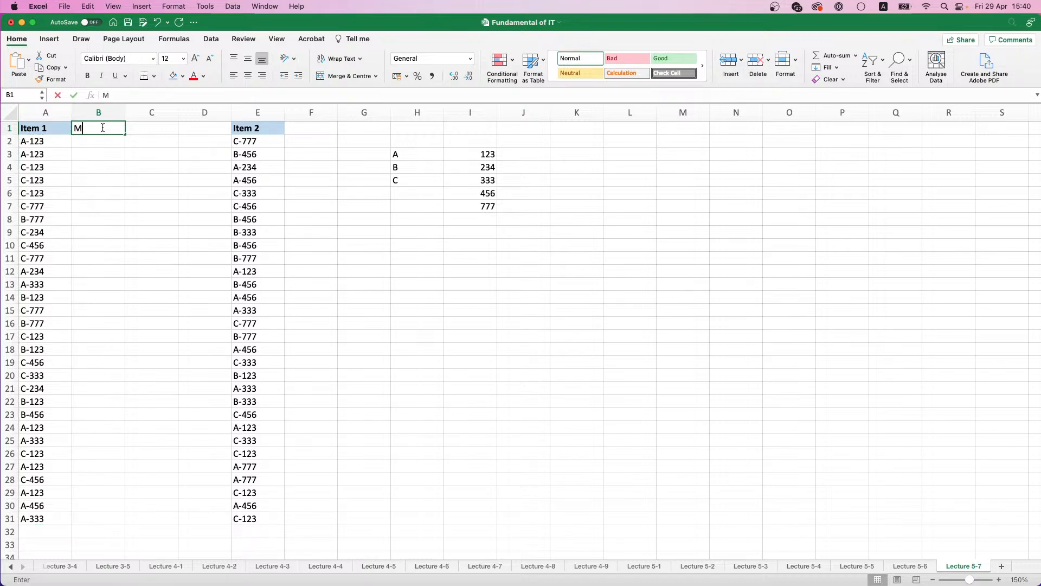
{"action": "key", "text": "Return"}
{"action": "left_click", "coordinate": [102, 127]}
{"action": "key", "text": "super+b"}
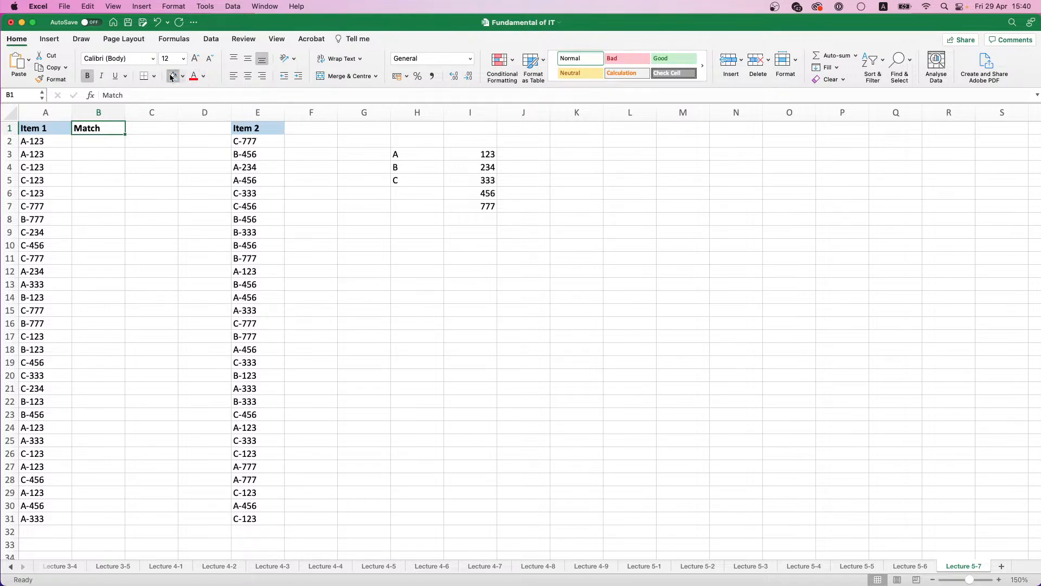
{"action": "left_click", "coordinate": [173, 76]}
Step: Enter the formula =MATCH(A2;$E$2:$E$31) in B2 to look up the first Item 1 code in the Item 2 list
{"action": "left_click", "coordinate": [105, 141]}
{"action": "type", "text": "="}
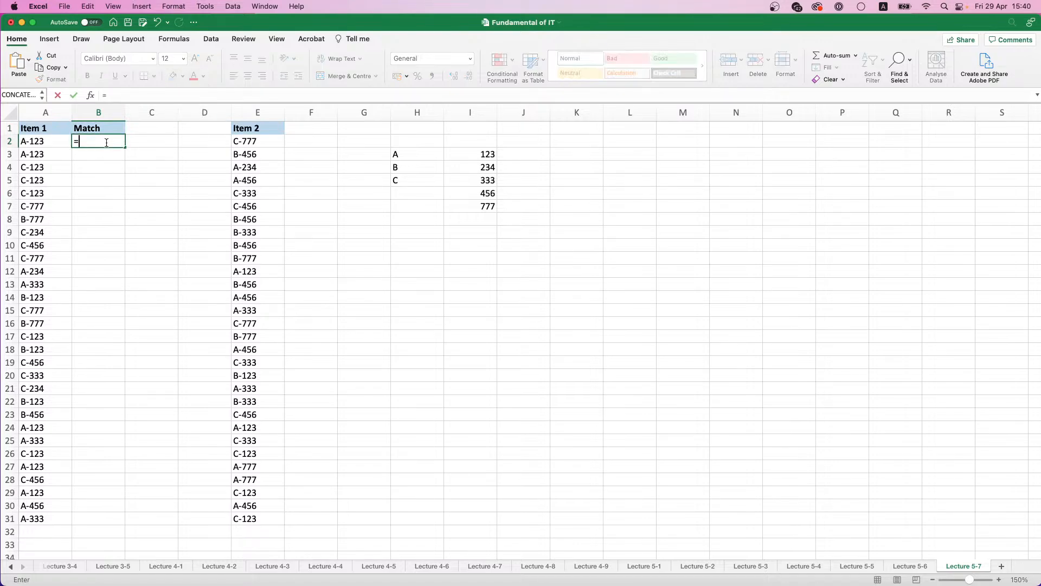
{"action": "type", "text": "MATCH"}
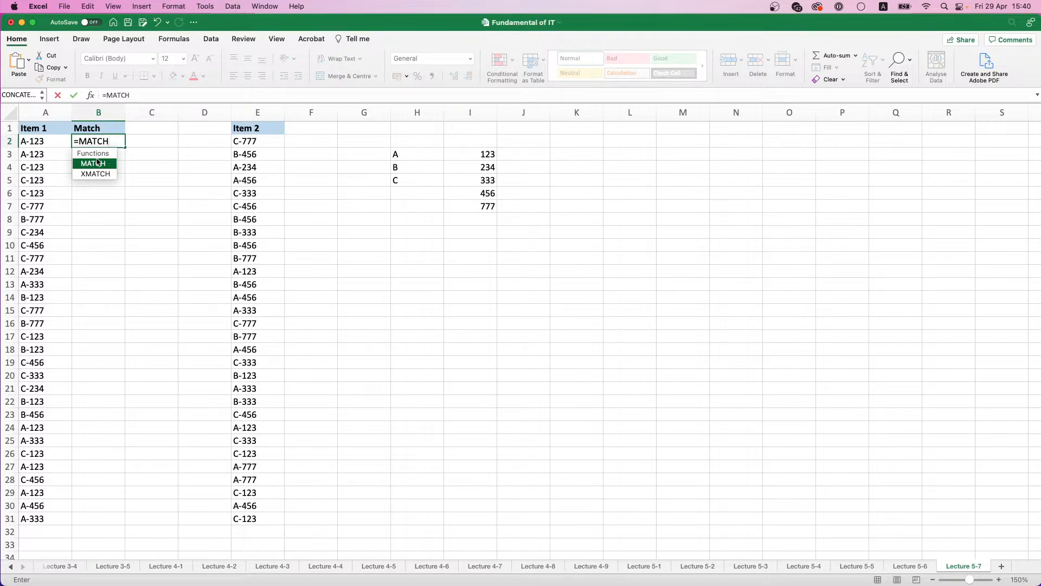
{"action": "double_click", "coordinate": [97, 163]}
{"action": "left_click", "coordinate": [32, 141]}
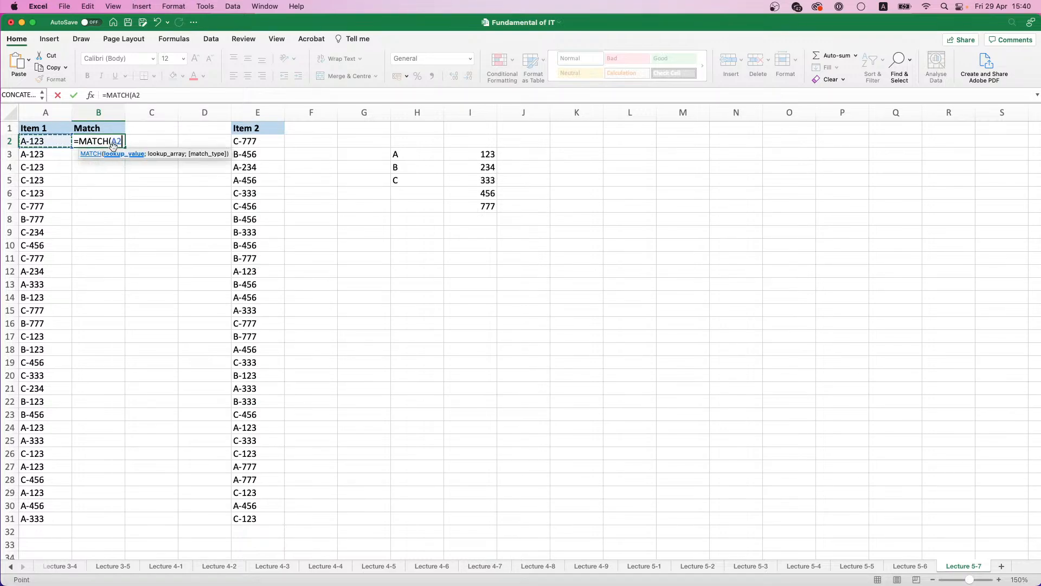
{"action": "type", "text": ";"}
{"action": "left_click_drag", "start_coordinate": [251, 141], "coordinate": [243, 518]}
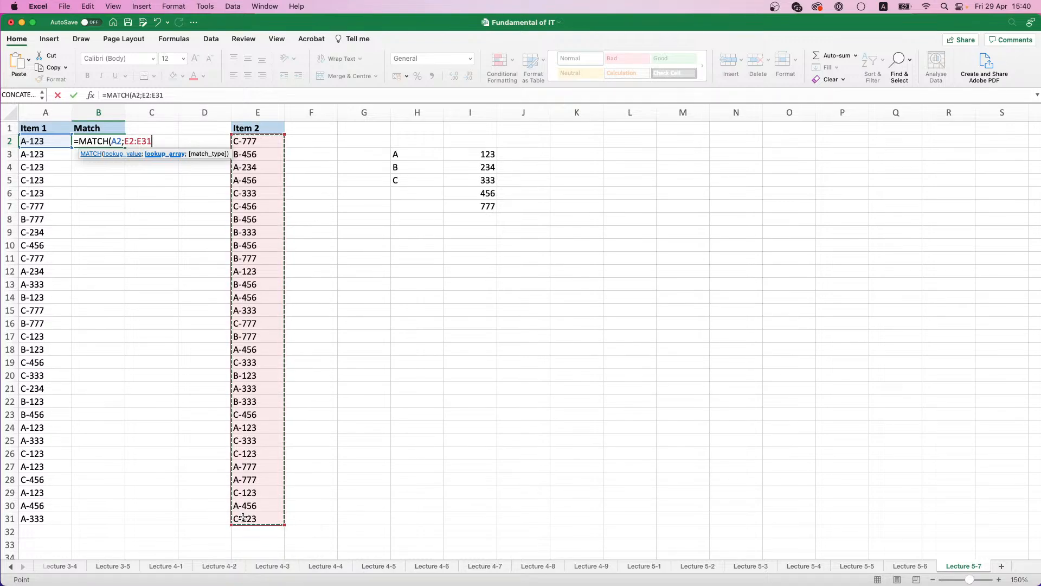
{"action": "key", "text": "F4"}
{"action": "key", "text": "Return"}
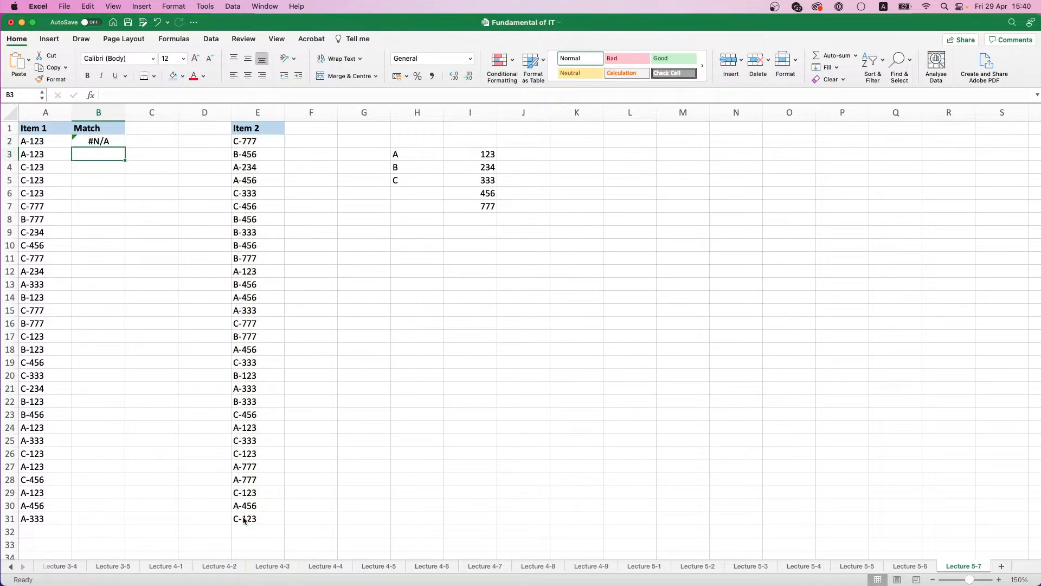
Step: Fill the MATCH formula from B2 down to B31 and check several of the copied formulas in the Match column
{"action": "left_click", "coordinate": [103, 142]}
{"action": "double_click", "coordinate": [125, 148]}
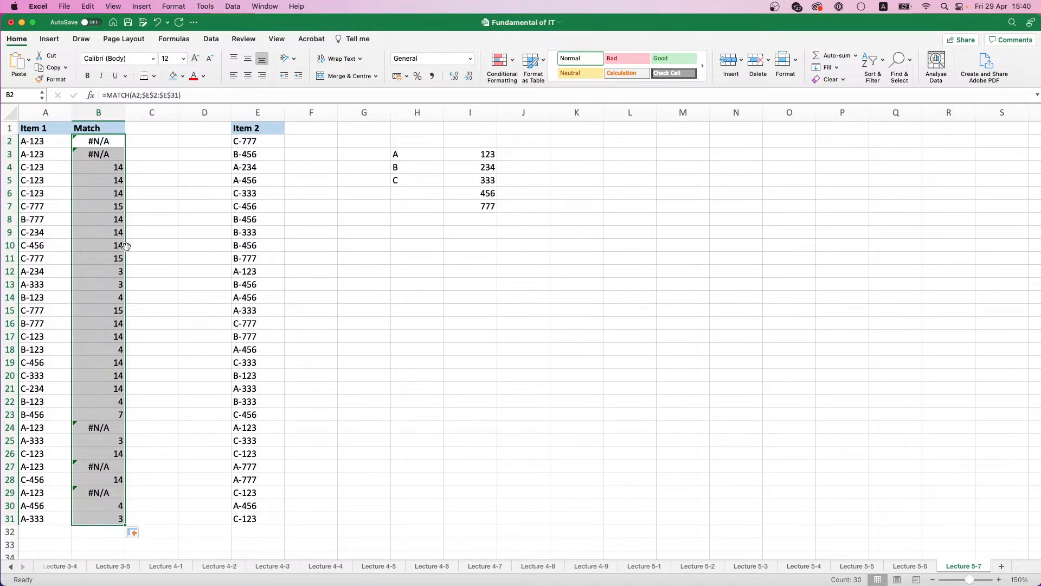
{"action": "left_click", "coordinate": [116, 164]}
{"action": "left_click", "coordinate": [116, 179]}
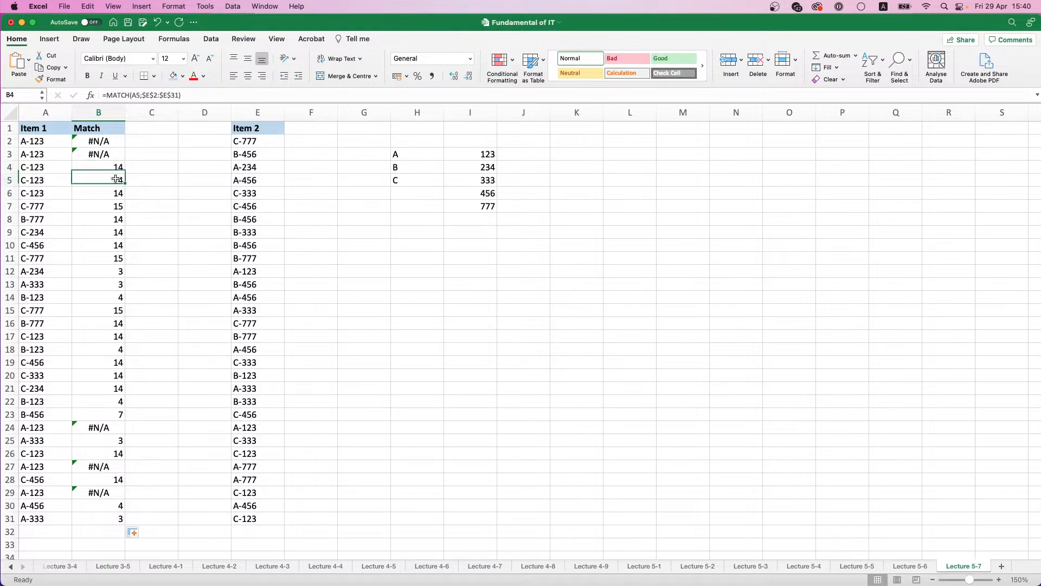
{"action": "left_click", "coordinate": [116, 206]}
{"action": "left_click", "coordinate": [115, 246]}
{"action": "left_click", "coordinate": [114, 286]}
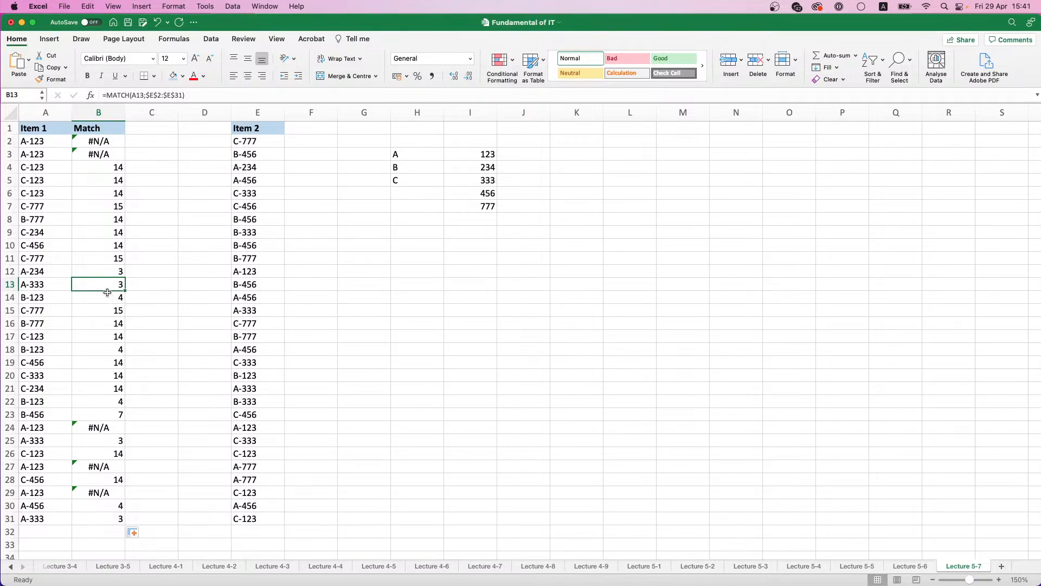
Step: Clear the helper lists of letters and numbers in H2:I9
{"action": "left_click_drag", "start_coordinate": [420, 145], "coordinate": [485, 230]}
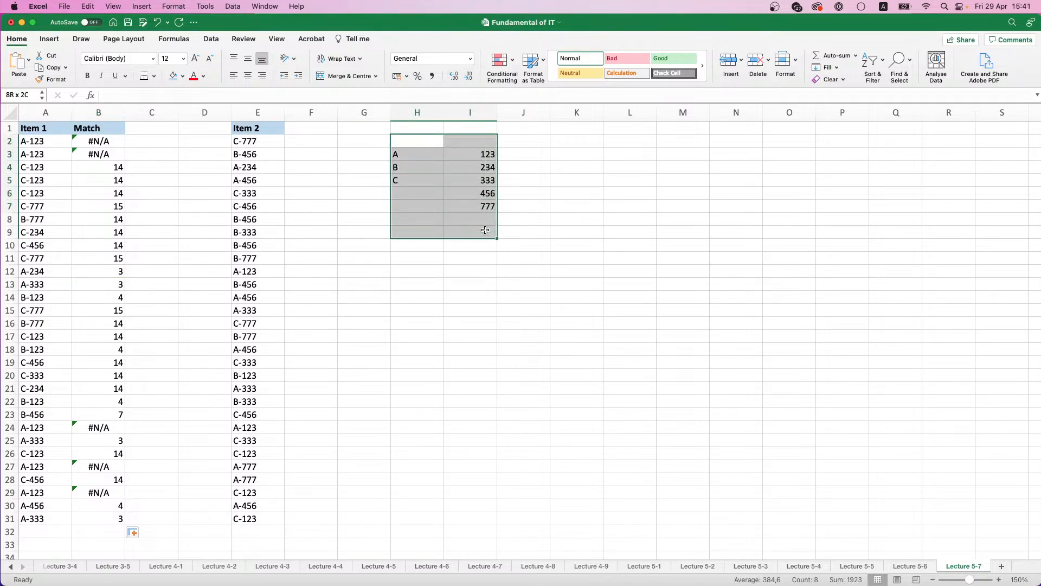
{"action": "key", "text": "Delete"}
{"action": "left_click", "coordinate": [137, 141]}
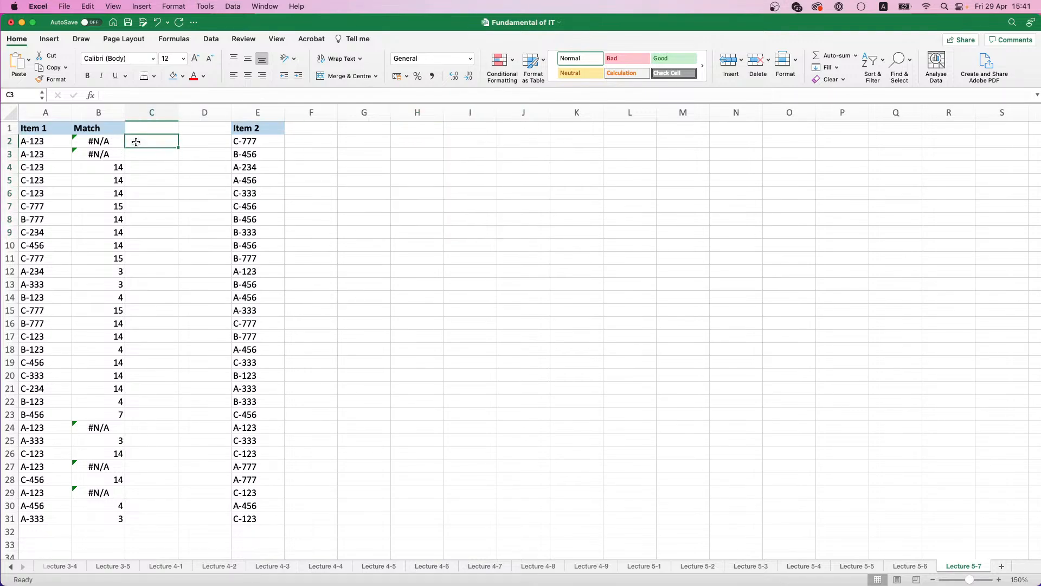
Step: Add the heading IFERROR in C1 and format it bold with a light blue fill
{"action": "left_click", "coordinate": [135, 132]}
{"action": "left_click", "coordinate": [140, 144]}
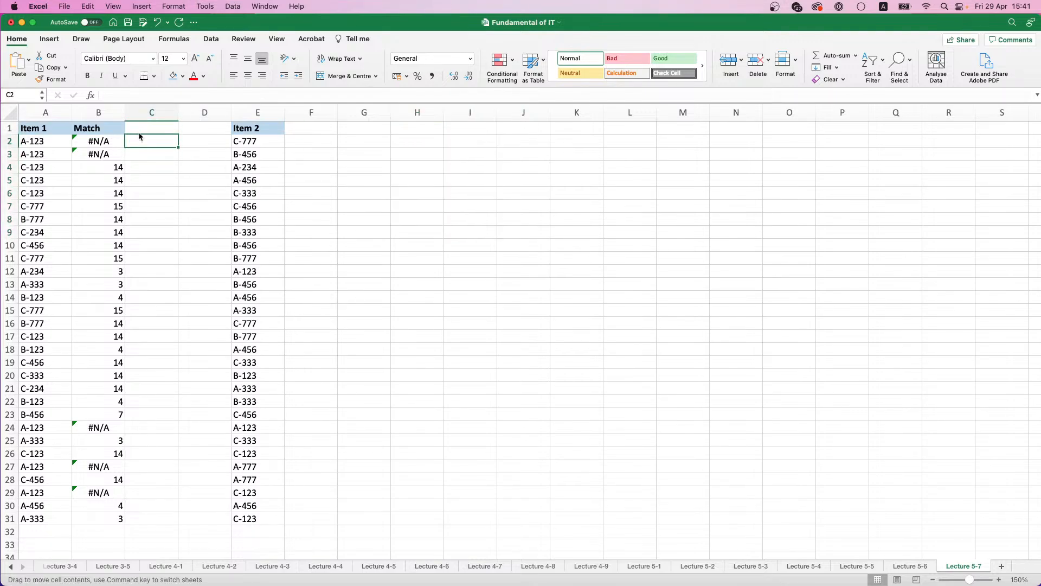
{"action": "left_click", "coordinate": [139, 130]}
{"action": "type", "text": "IFERROR"}
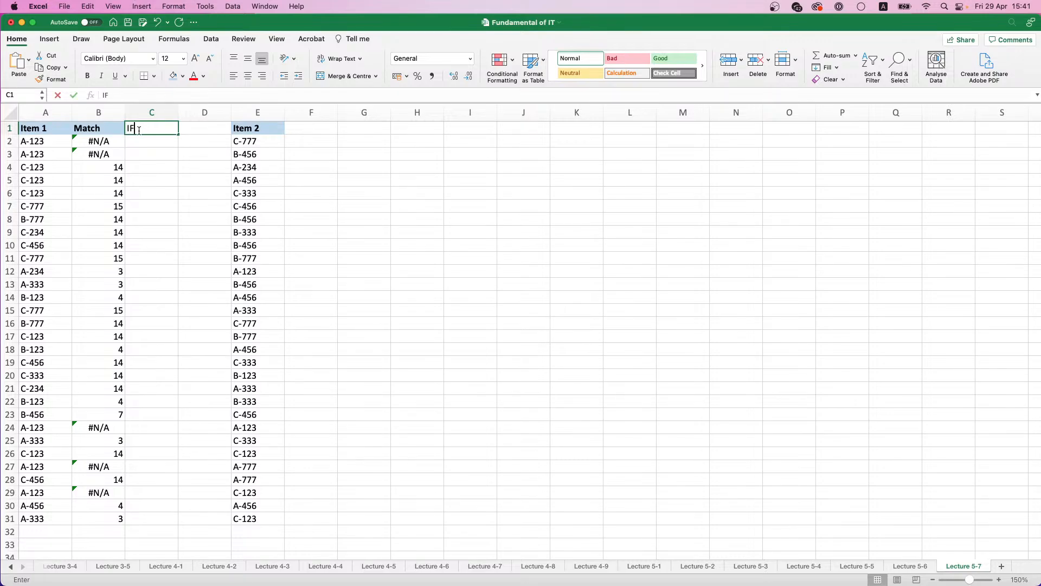
{"action": "key", "text": "Return"}
{"action": "left_click", "coordinate": [140, 130]}
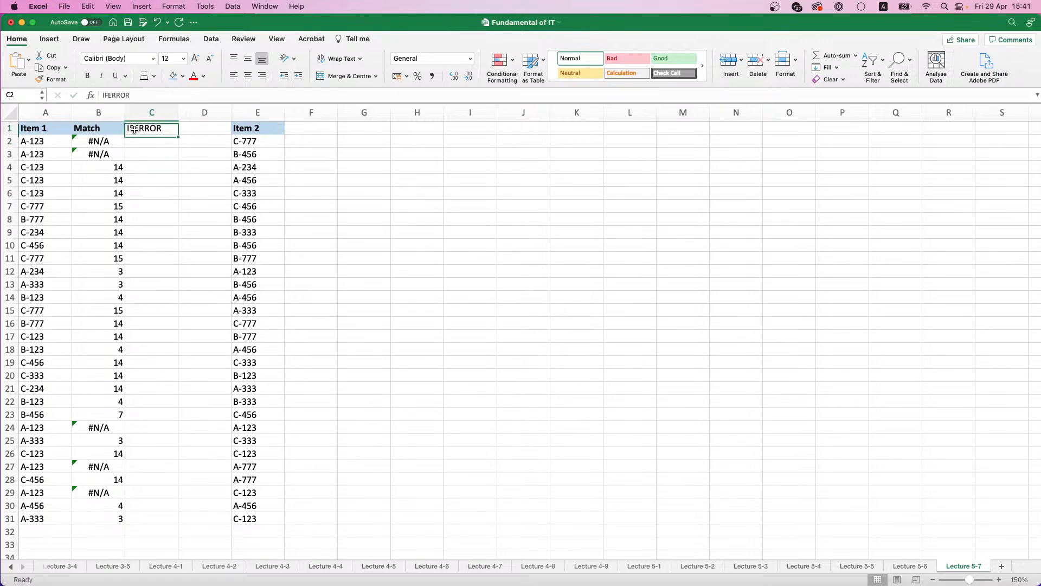
{"action": "key", "text": "super+b"}
{"action": "left_click", "coordinate": [172, 74]}
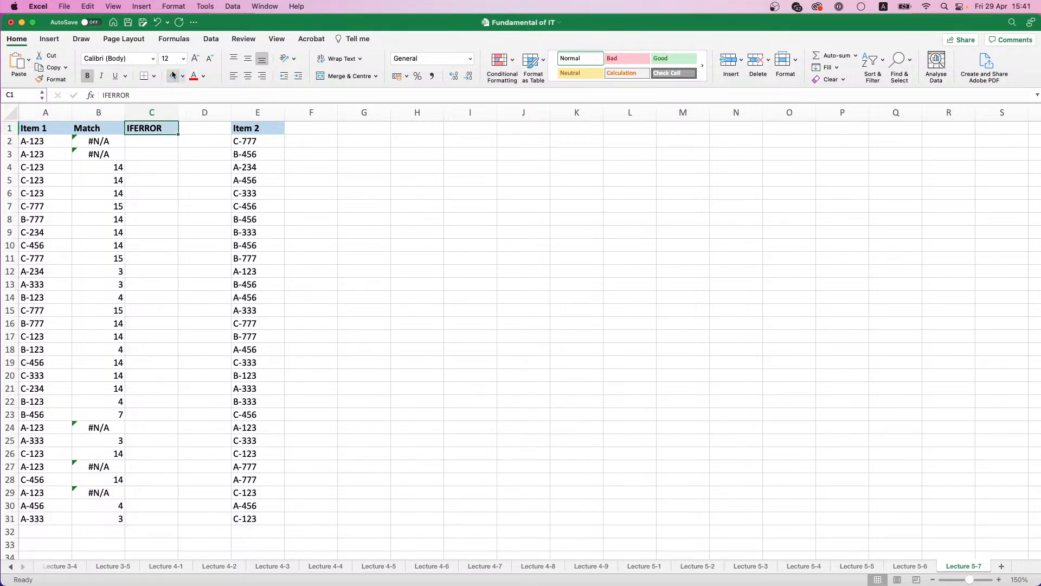
{"action": "left_click", "coordinate": [154, 143]}
{"action": "type", "text": "=IF"}
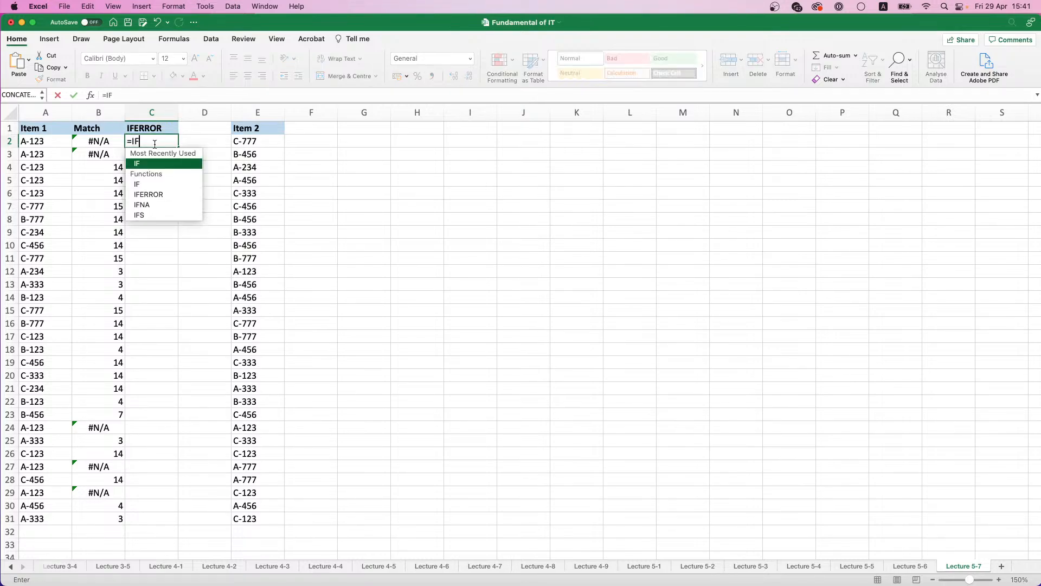
{"action": "double_click", "coordinate": [148, 193]}
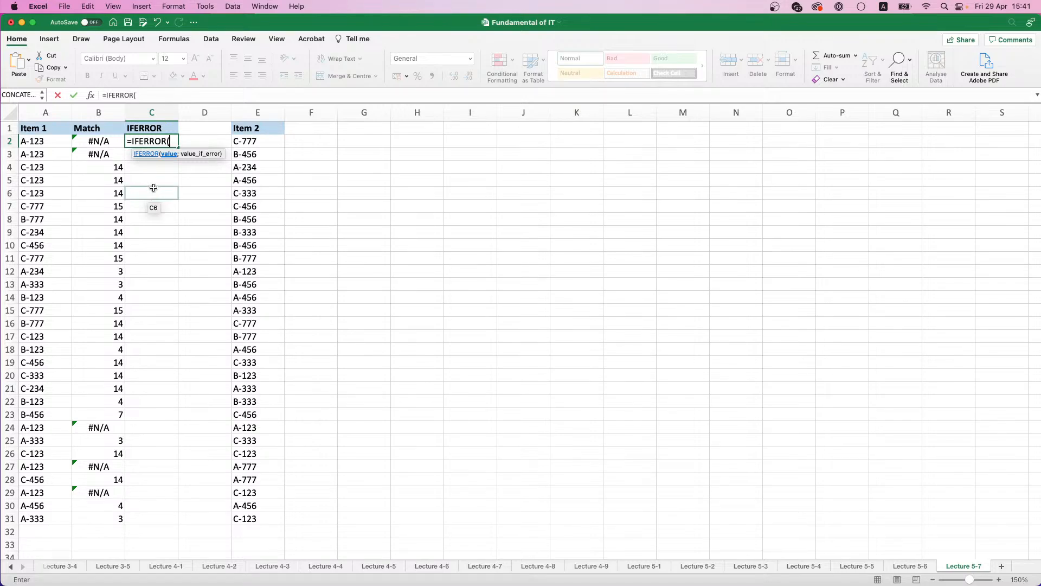
{"action": "type", "text": "1;"}
{"action": "key", "text": "BackSpace"}
{"action": "key", "text": "BackSpace"}
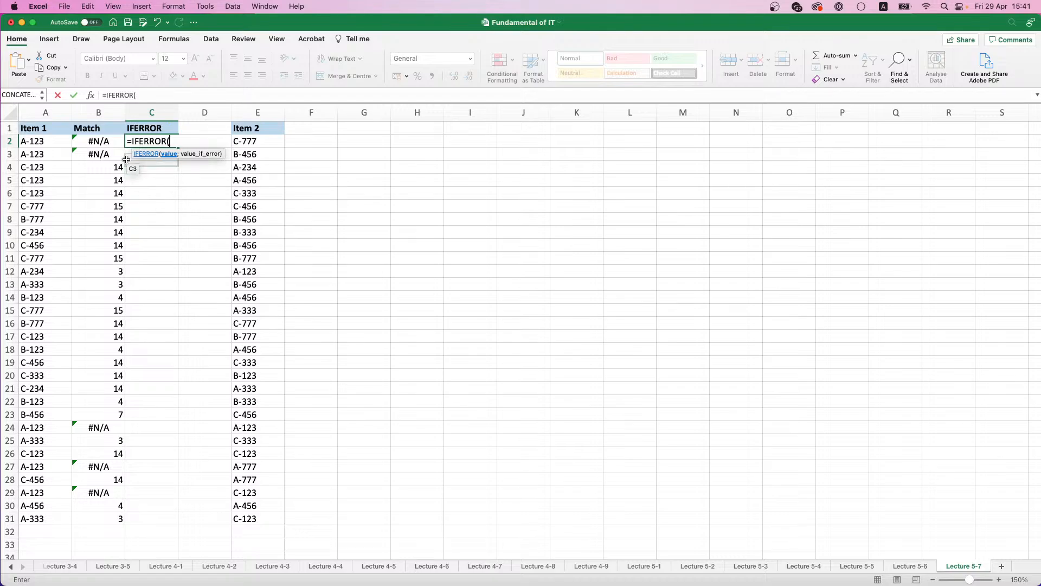
{"action": "left_click", "coordinate": [98, 140]}
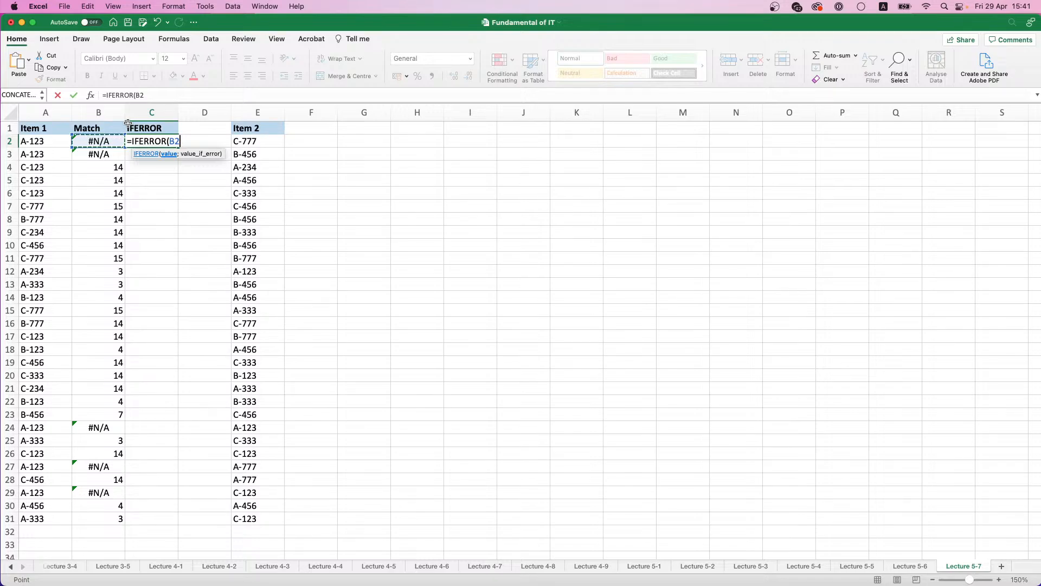
{"action": "key", "text": "Escape"}
{"action": "left_click", "coordinate": [149, 129]}
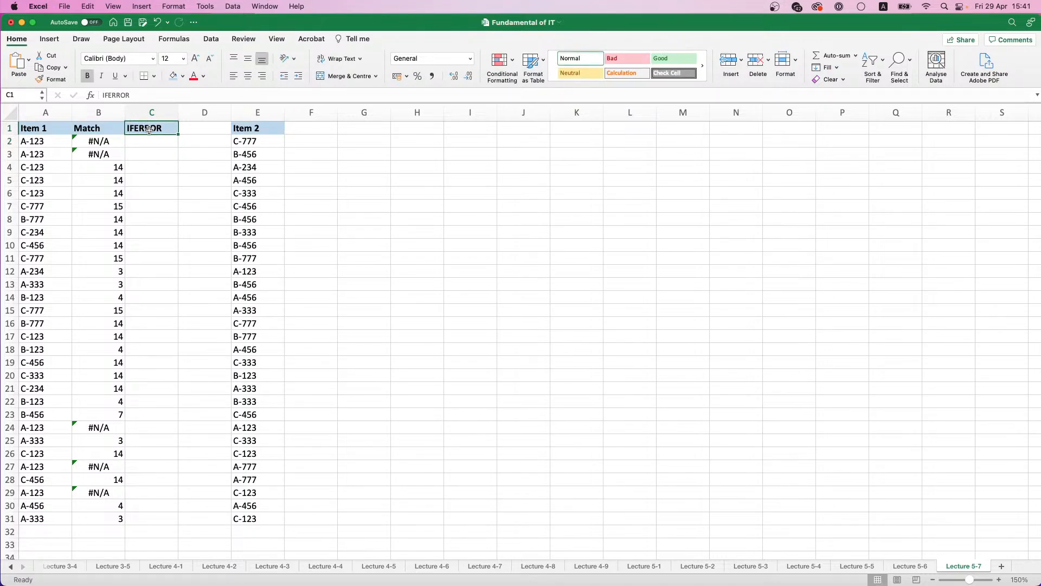
{"action": "left_click", "coordinate": [148, 139]}
{"action": "type", "text": "=I"}
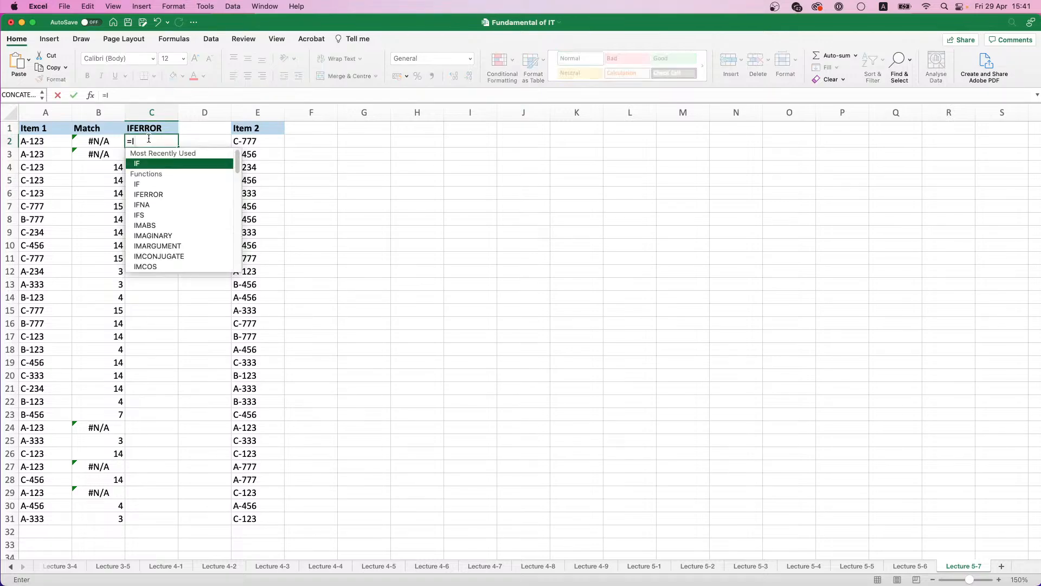
{"action": "key", "text": "BackSpace"}
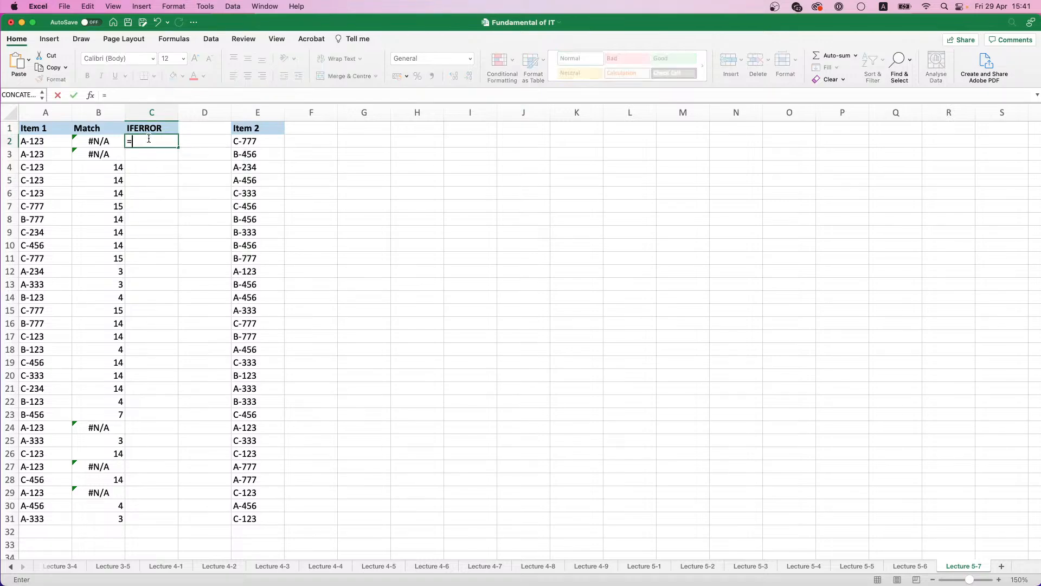
{"action": "type", "text": "IS"}
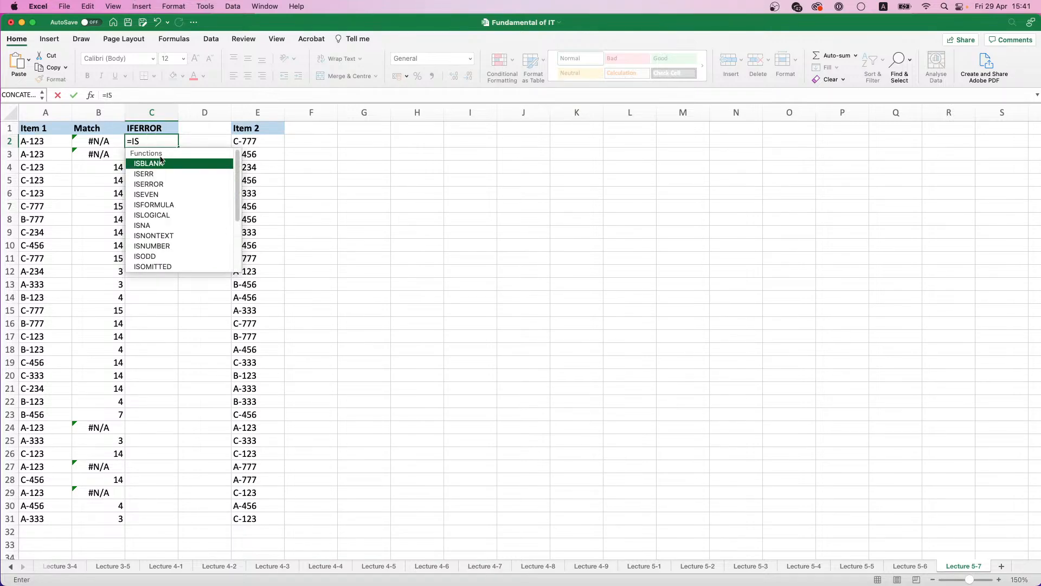
Step: Change the heading in C1 to ISERROR and clear the incomplete formula from C2
{"action": "left_click", "coordinate": [139, 129]}
{"action": "double_click", "coordinate": [139, 129]}
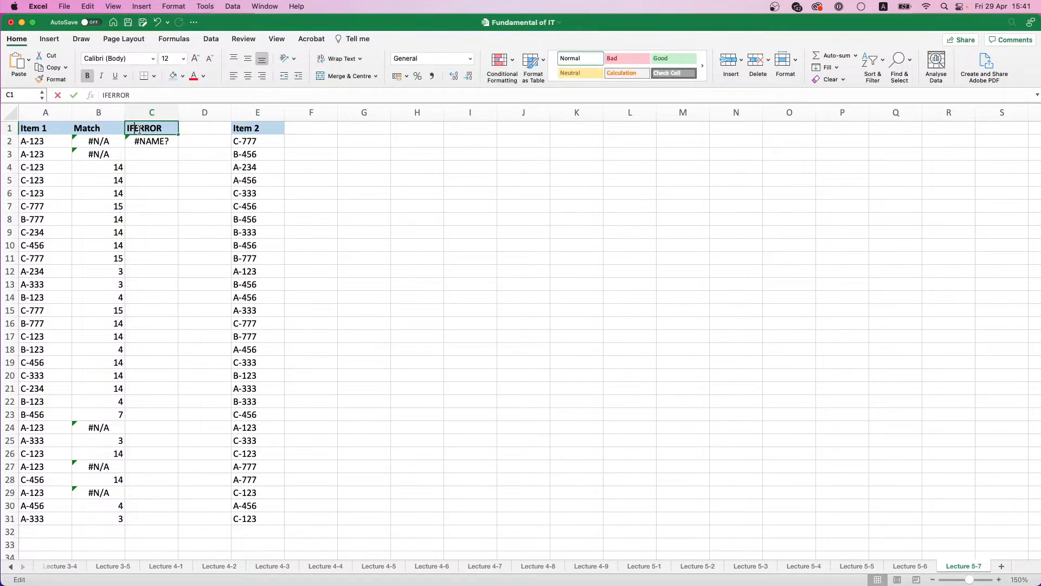
{"action": "key", "text": "Delete"}
{"action": "type", "text": "s"}
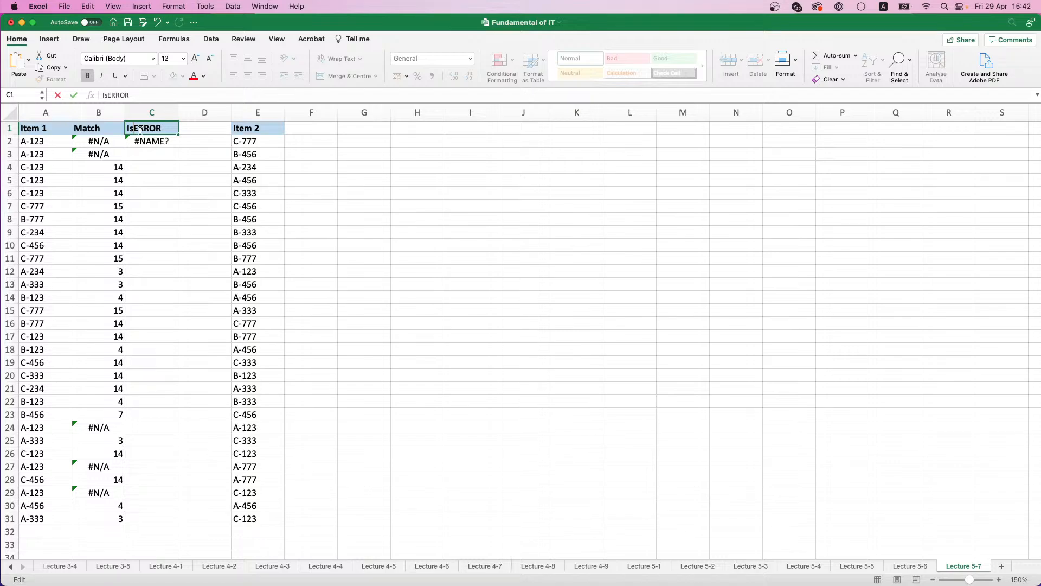
{"action": "key", "text": "BackSpace"}
{"action": "type", "text": "S"}
{"action": "key", "text": "Return"}
{"action": "key", "text": "Delete"}
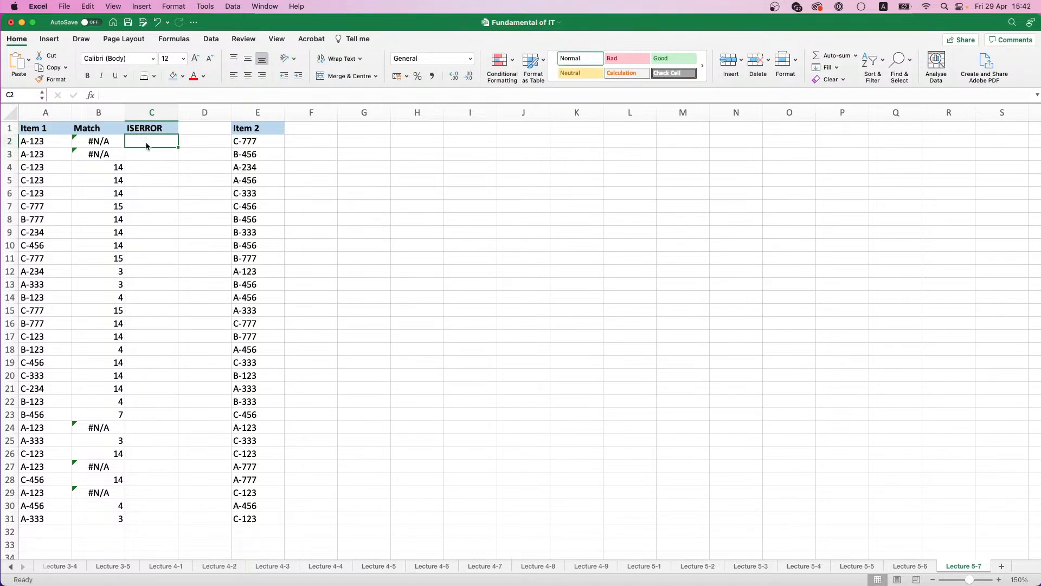
Step: Enter the formula =IF(ISERROR(B2);0;1) in C2 to flag errors in the Match column as 0 and matches as 1
{"action": "type", "text": "="}
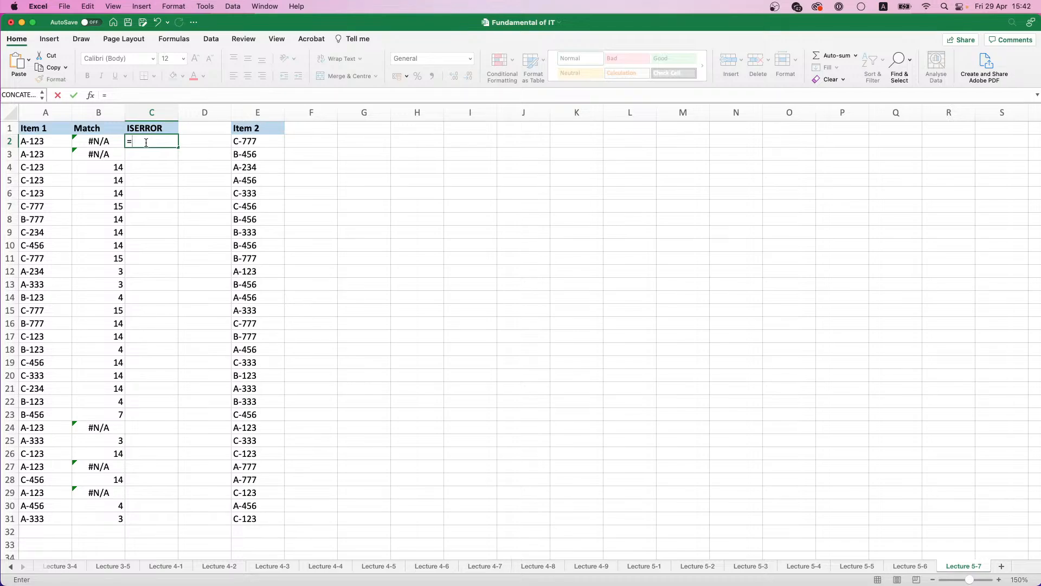
{"action": "scroll", "coordinate": [186, 349], "scroll_direction": "down", "scroll_amount": 1}
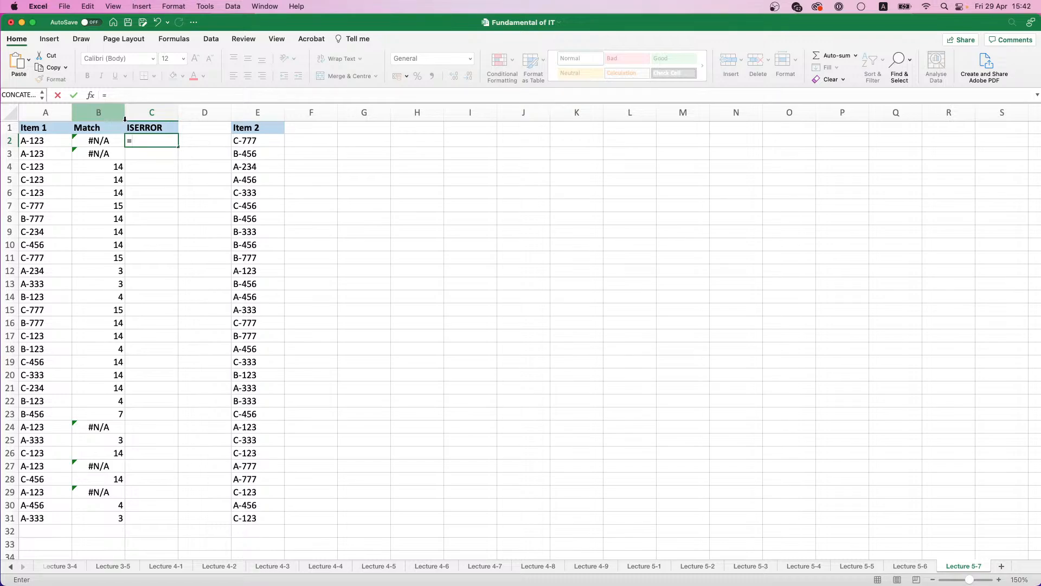
{"action": "type", "text": "IF(IS"}
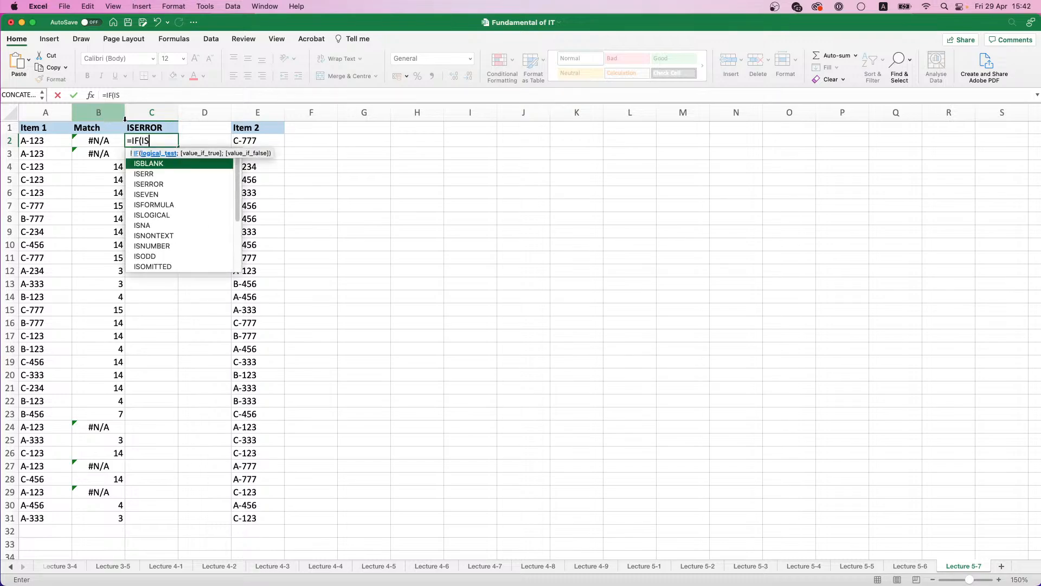
{"action": "key", "text": "Down"}
{"action": "key", "text": "Down"}
{"action": "key", "text": "Tab"}
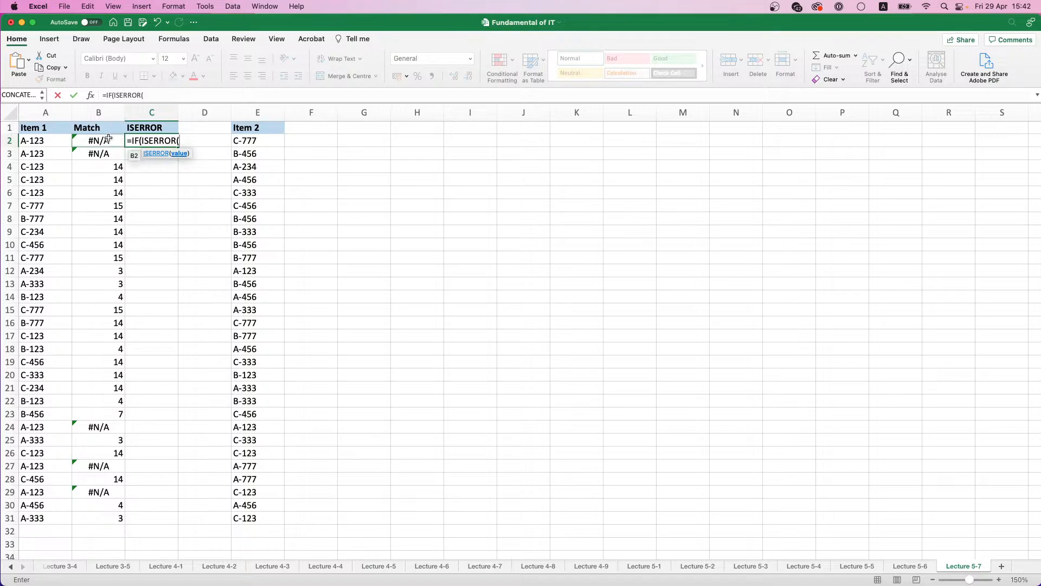
{"action": "left_click", "coordinate": [108, 139]}
{"action": "type", "text": ");"}
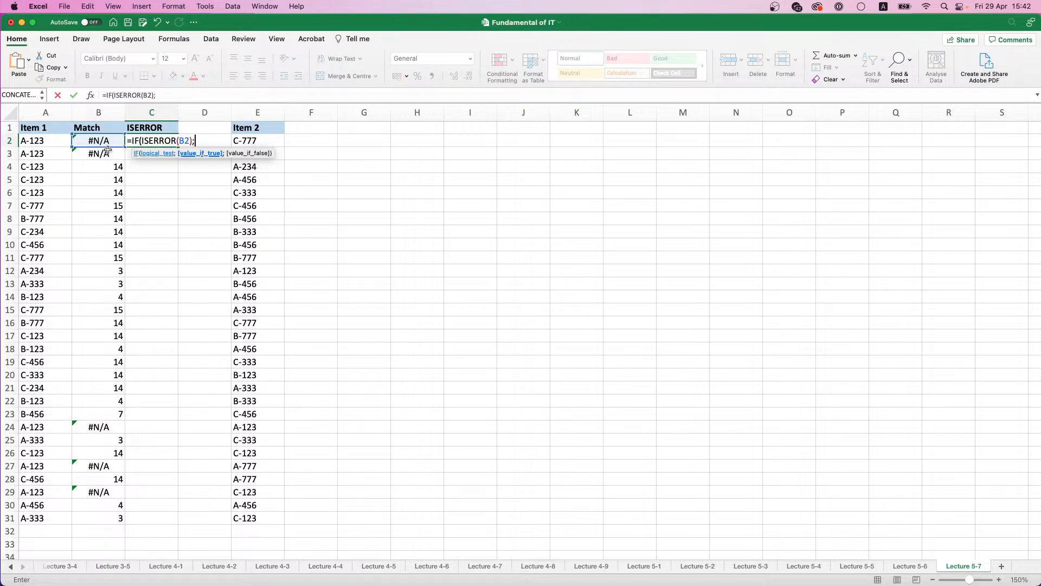
{"action": "type", "text": "0;"}
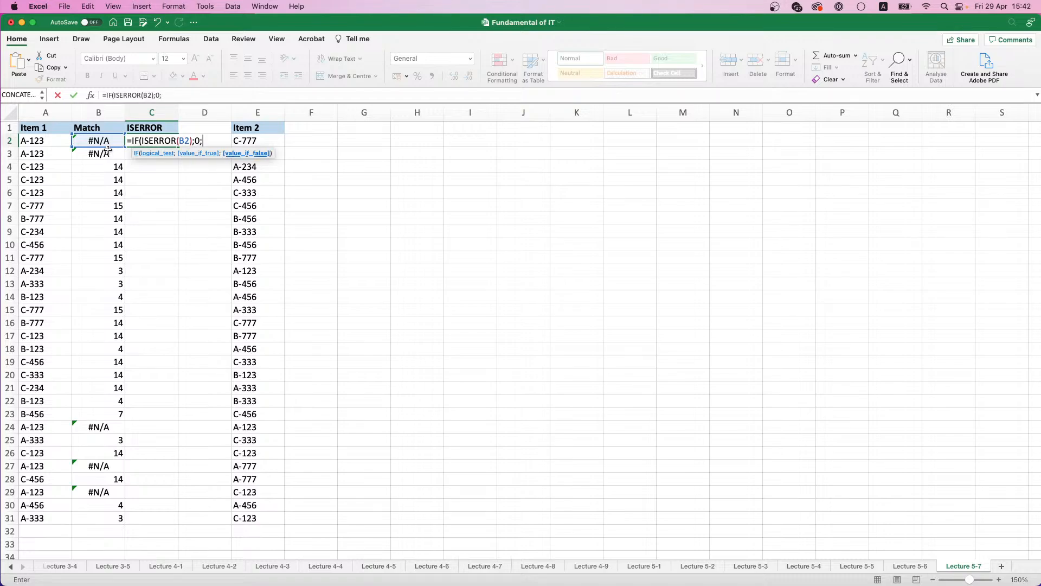
{"action": "type", "text": "1)"}
{"action": "key", "text": "Return"}
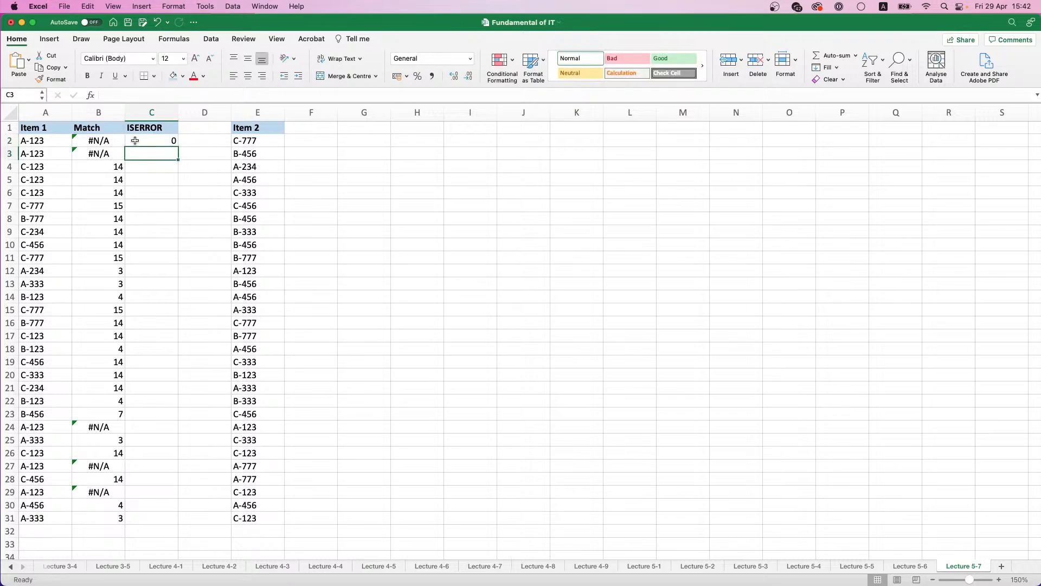
Step: Fill the ISERROR formula from C2 down to C31
{"action": "left_click", "coordinate": [135, 141]}
{"action": "left_click_drag", "start_coordinate": [181, 145], "coordinate": [181, 147]}
{"action": "left_click", "coordinate": [168, 142]}
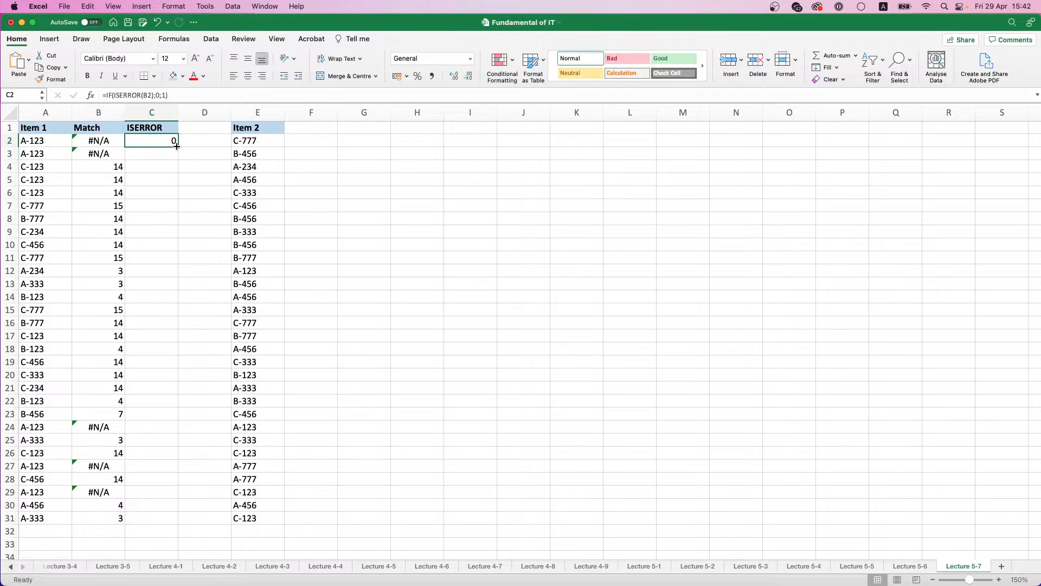
{"action": "double_click", "coordinate": [178, 146]}
Step: Enter the formula =SUM(C2:C31) in C32 to total the ISERROR flags
{"action": "left_click", "coordinate": [150, 534]}
{"action": "type", "text": "="}
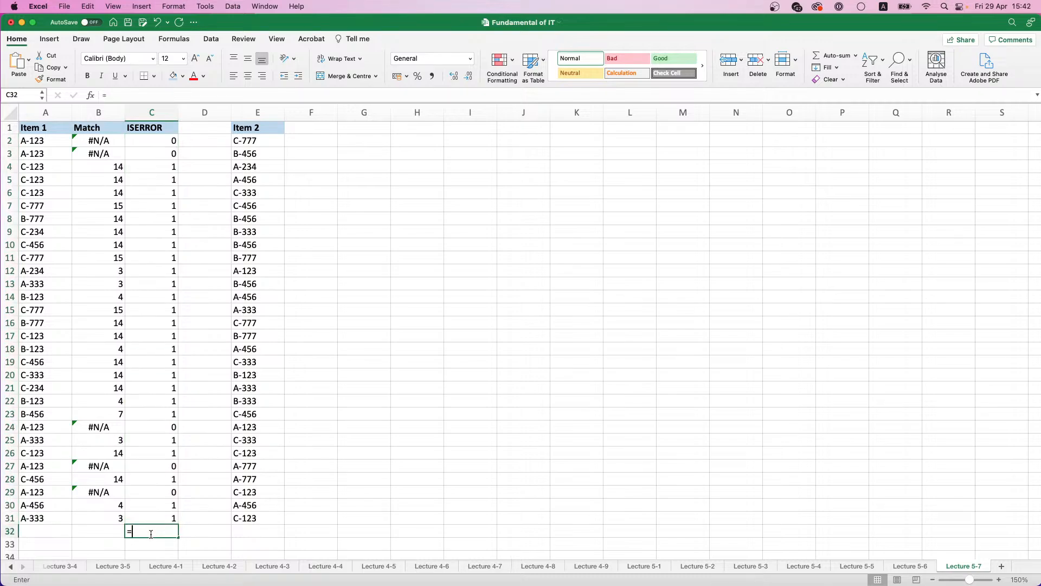
{"action": "type", "text": "SUM("}
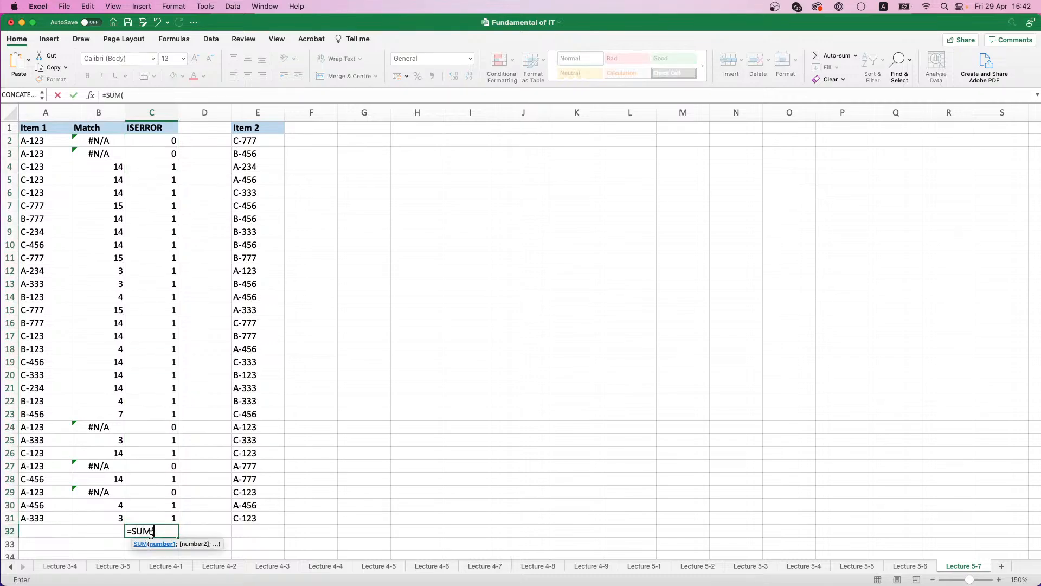
{"action": "left_click_drag", "start_coordinate": [163, 518], "coordinate": [163, 144]}
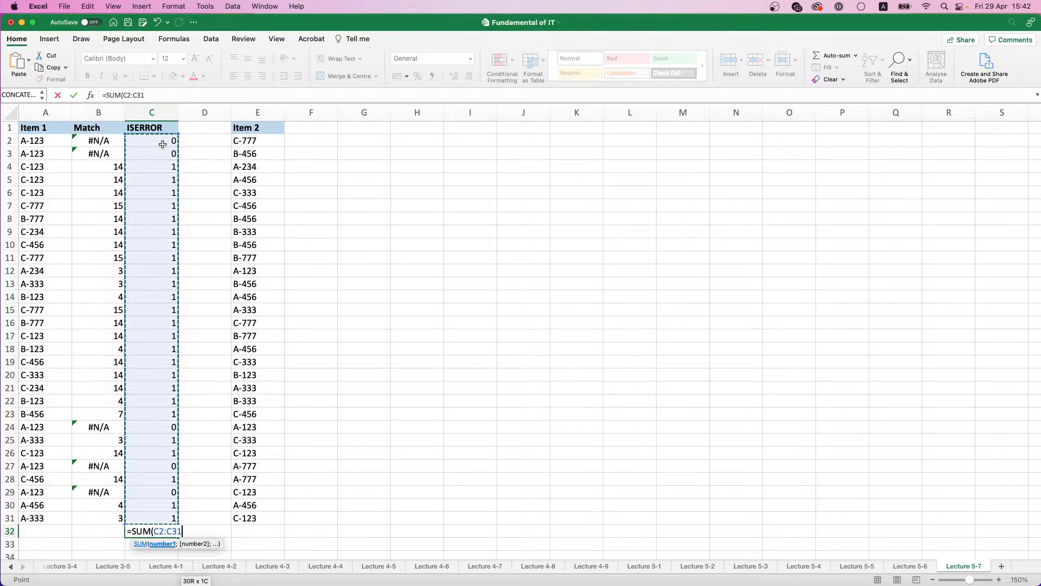
{"action": "key", "text": "Return"}
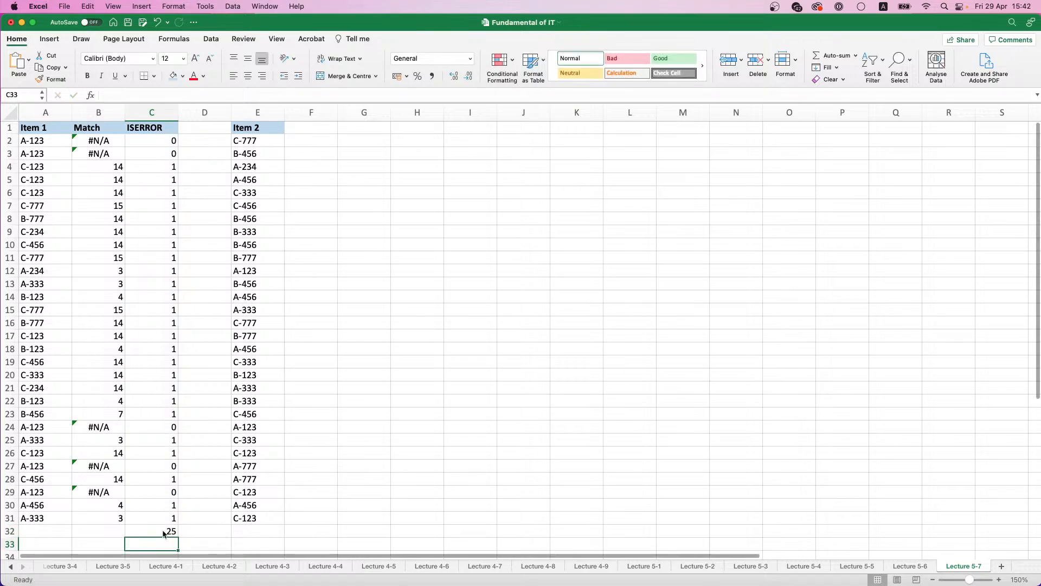
{"action": "left_click", "coordinate": [162, 532]}
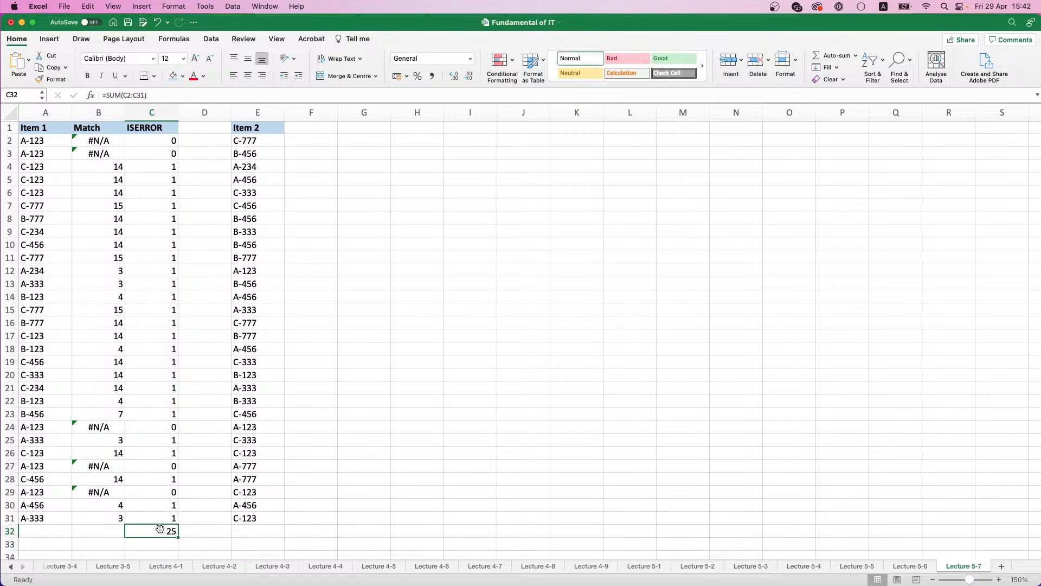
{"action": "left_click_drag", "start_coordinate": [159, 530], "coordinate": [98, 125]}
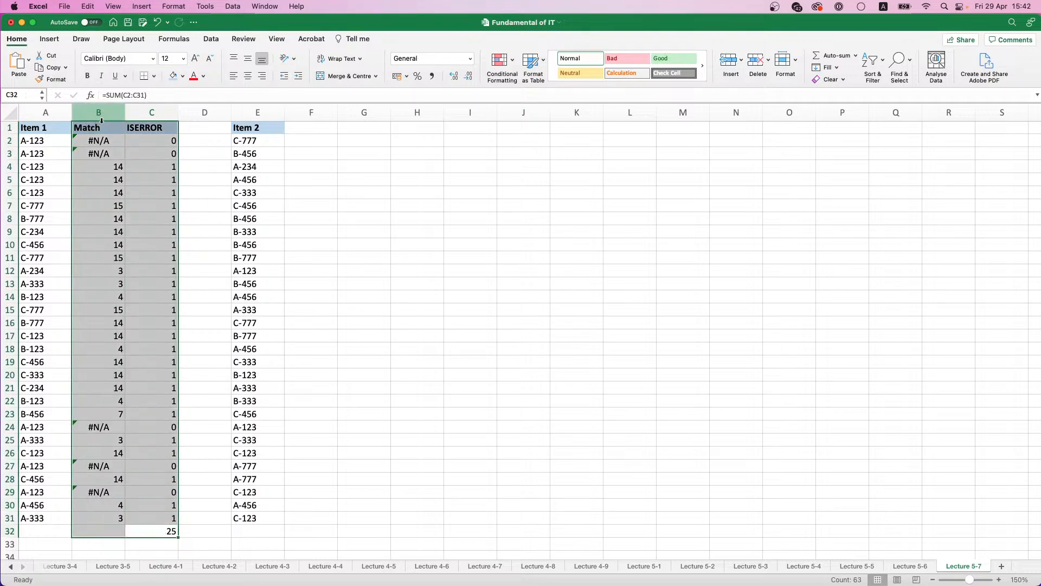
Step: Add the heading Number of Duplicates in H1, format it bold with a light blue fill, and fit column H to its text
{"action": "left_click", "coordinate": [415, 130]}
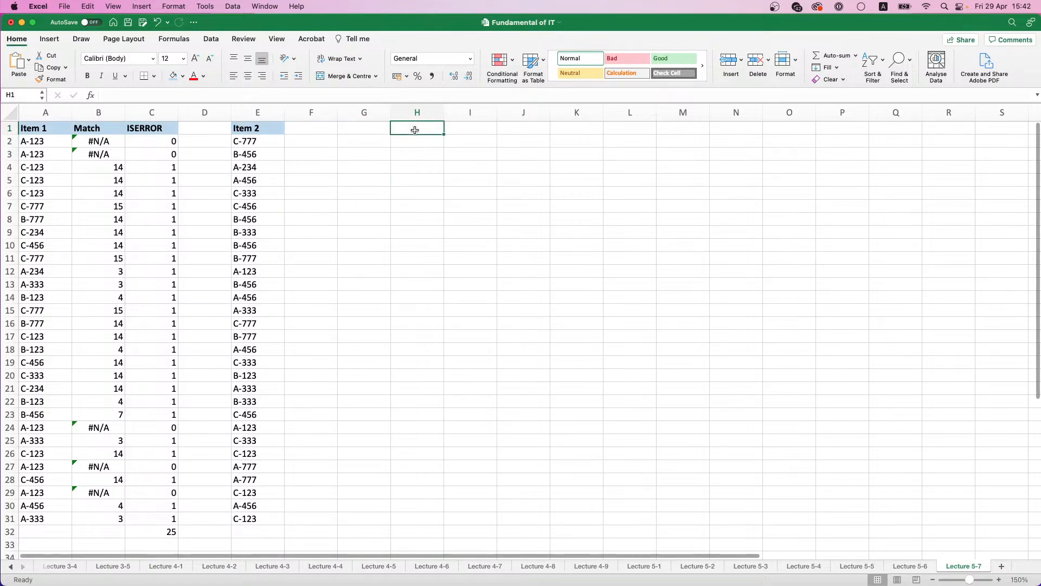
{"action": "type", "text": "Number "}
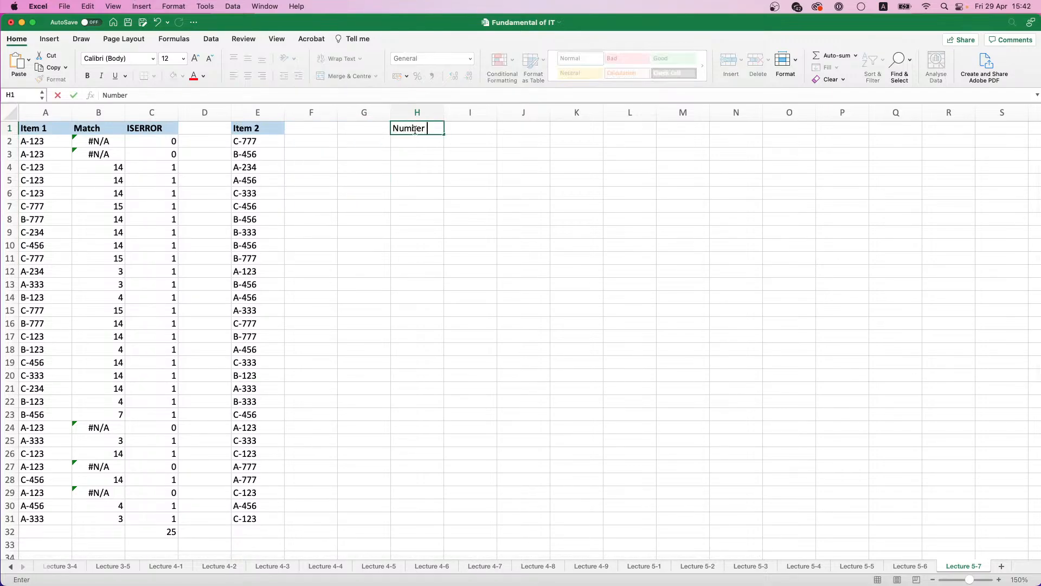
{"action": "type", "text": "of Duplicates"}
{"action": "left_click", "coordinate": [436, 151]}
{"action": "left_click", "coordinate": [434, 132]}
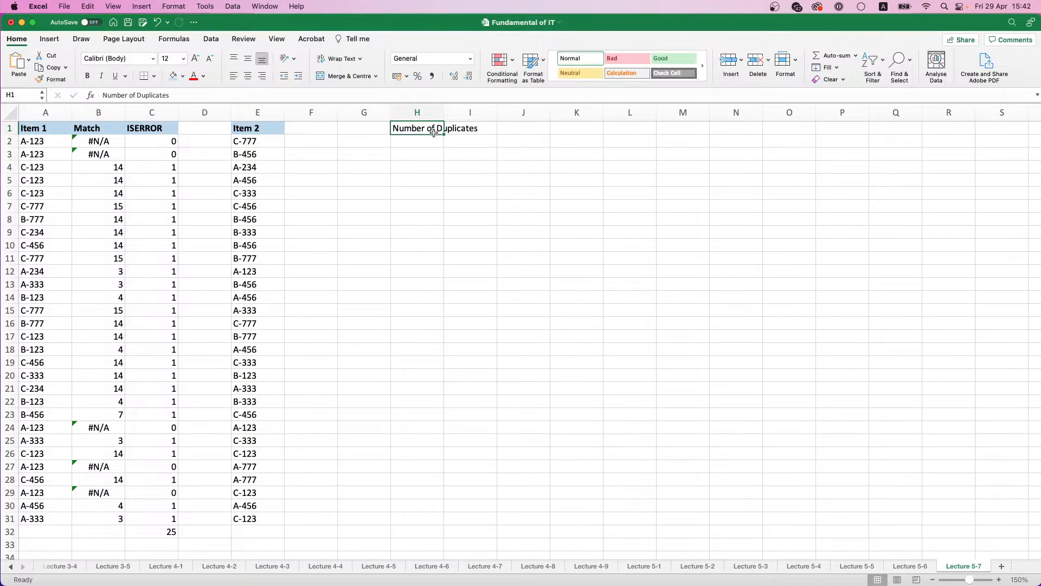
{"action": "key", "text": "super+b"}
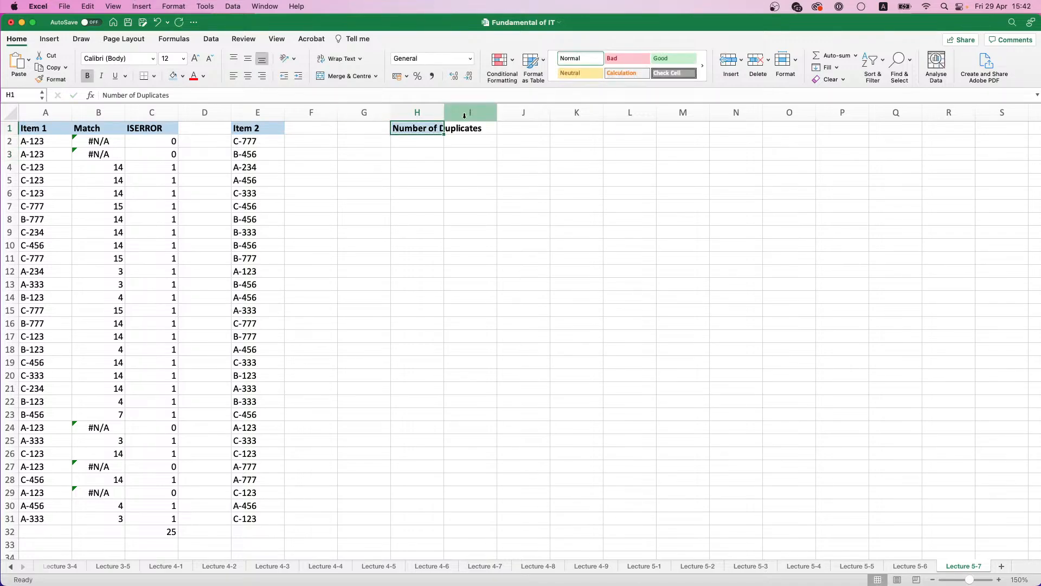
{"action": "left_click_drag", "start_coordinate": [445, 106], "coordinate": [445, 106]}
{"action": "double_click", "coordinate": [445, 107]}
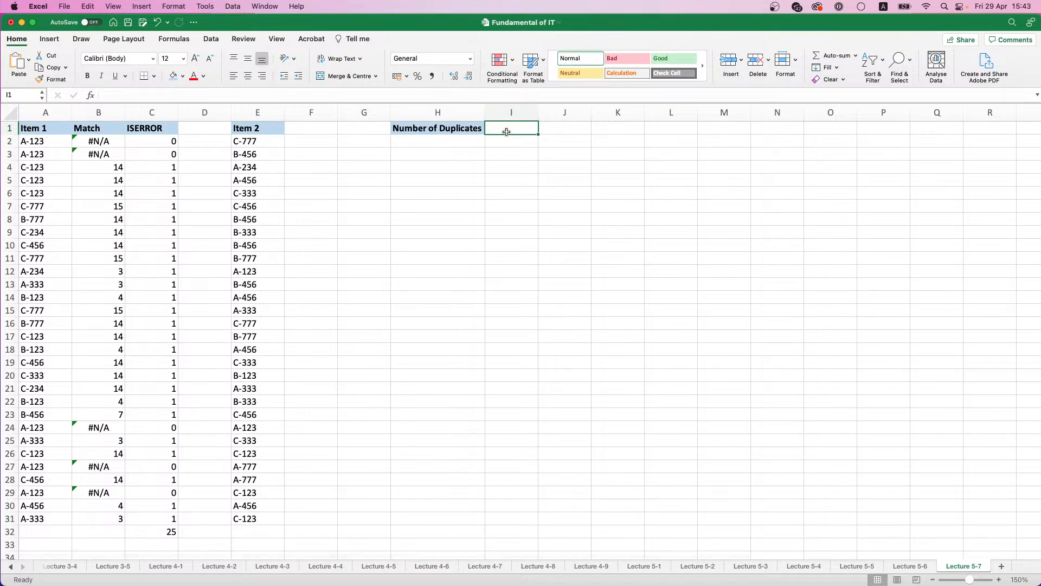
Step: Begin a formula in I1 with the nested functions =SUM(IF(ISERROR(
{"action": "type", "text": "="}
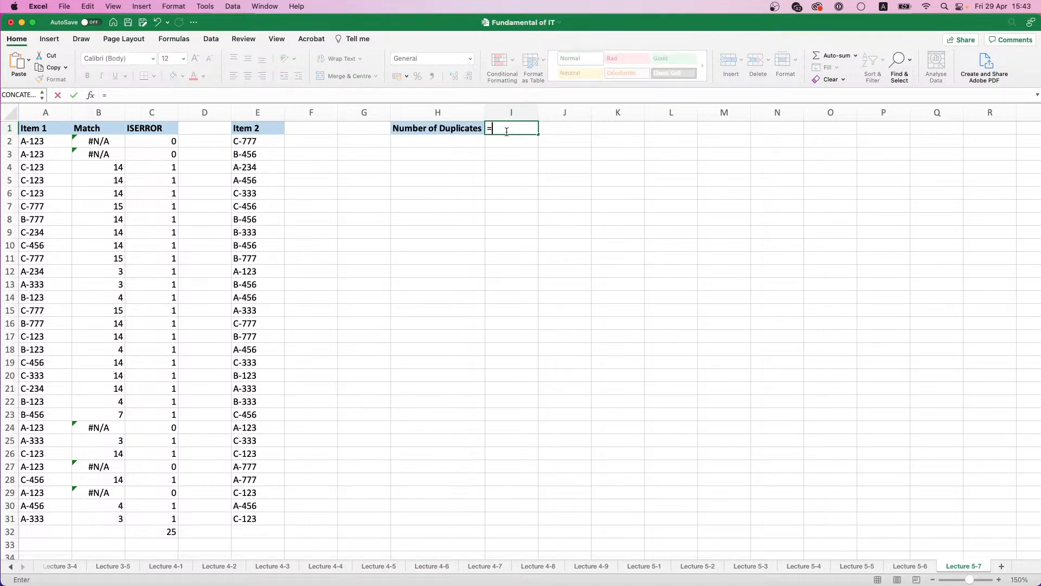
{"action": "type", "text": "CUM"}
{"action": "key", "text": "BackSpace"}
{"action": "key", "text": "BackSpace"}
{"action": "key", "text": "BackSpace"}
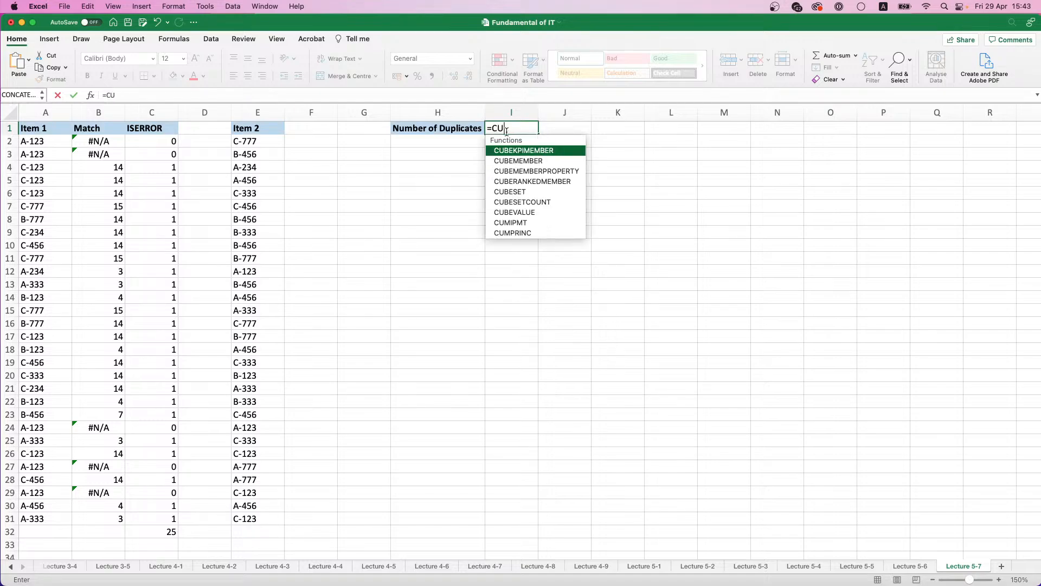
{"action": "type", "text": "SUM"}
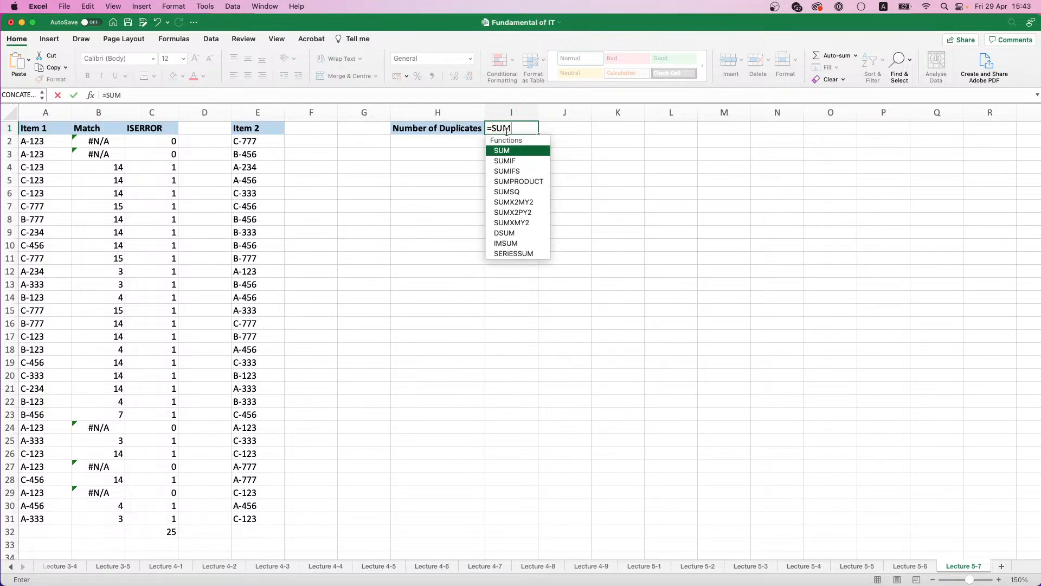
{"action": "type", "text": "(IF"}
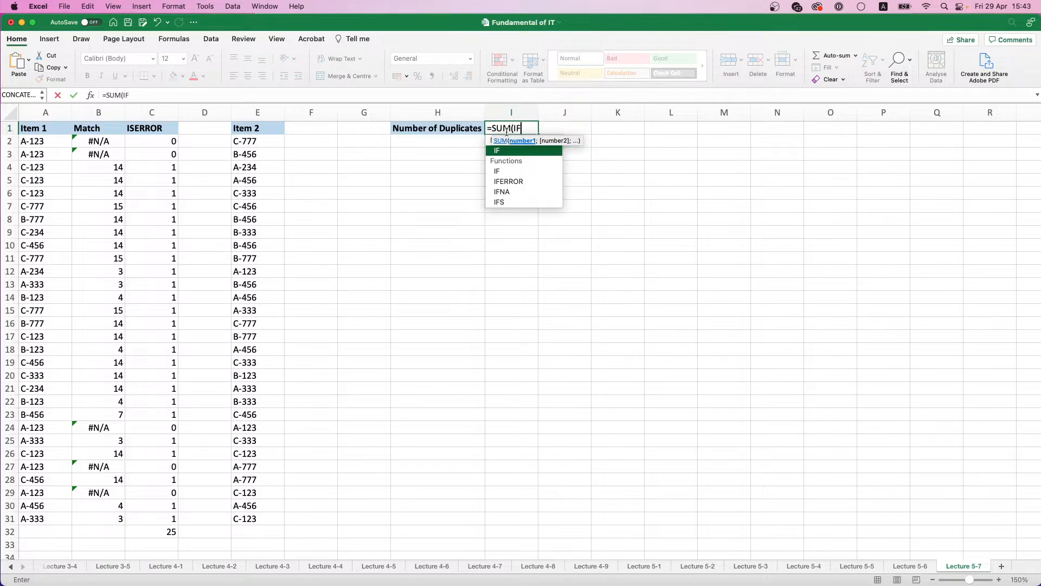
{"action": "type", "text": "("}
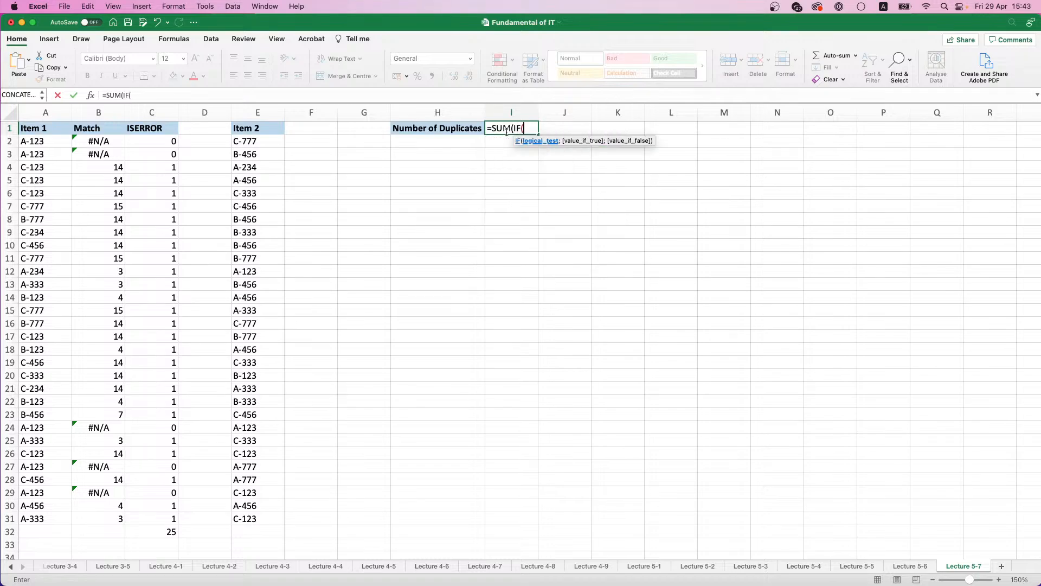
{"action": "type", "text": "ISERR"}
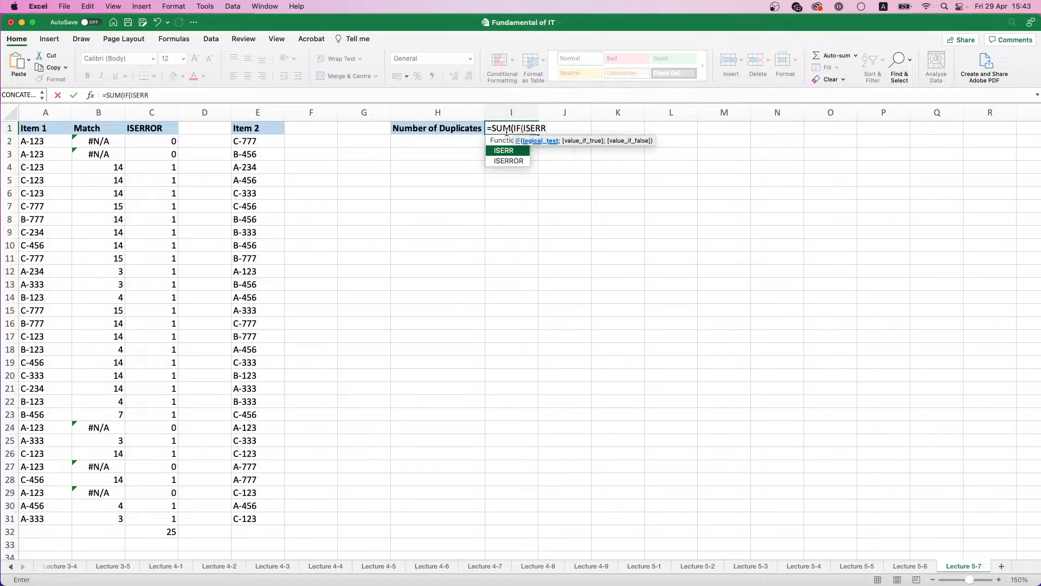
{"action": "double_click", "coordinate": [510, 160]}
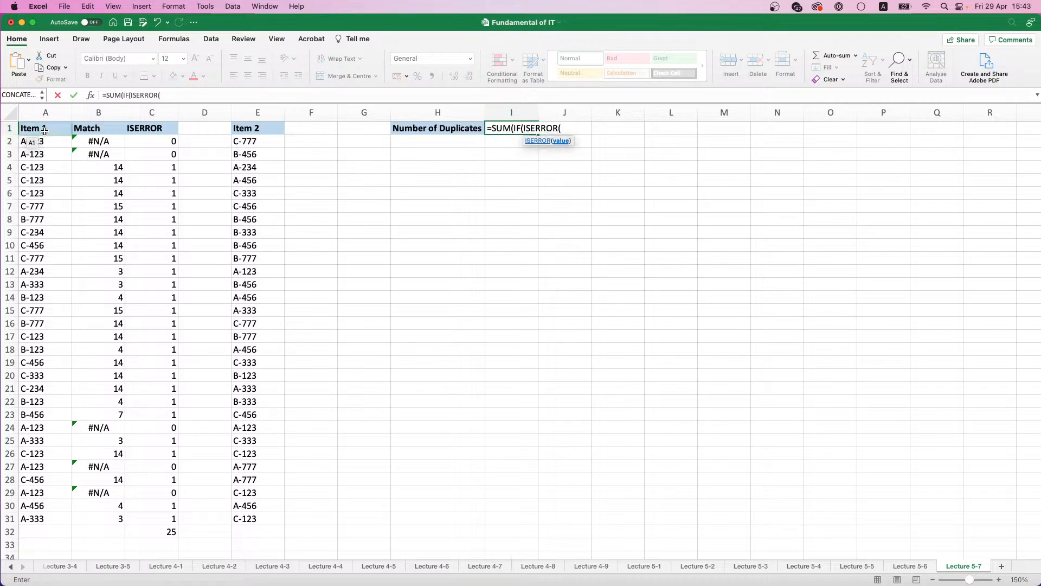
Step: Add MATCH(A2:A31;E2:E31;0) inside ISERROR in the I1 formula to look up all Item 1 codes in Item 2 exactly
{"action": "type", "text": "MA"}
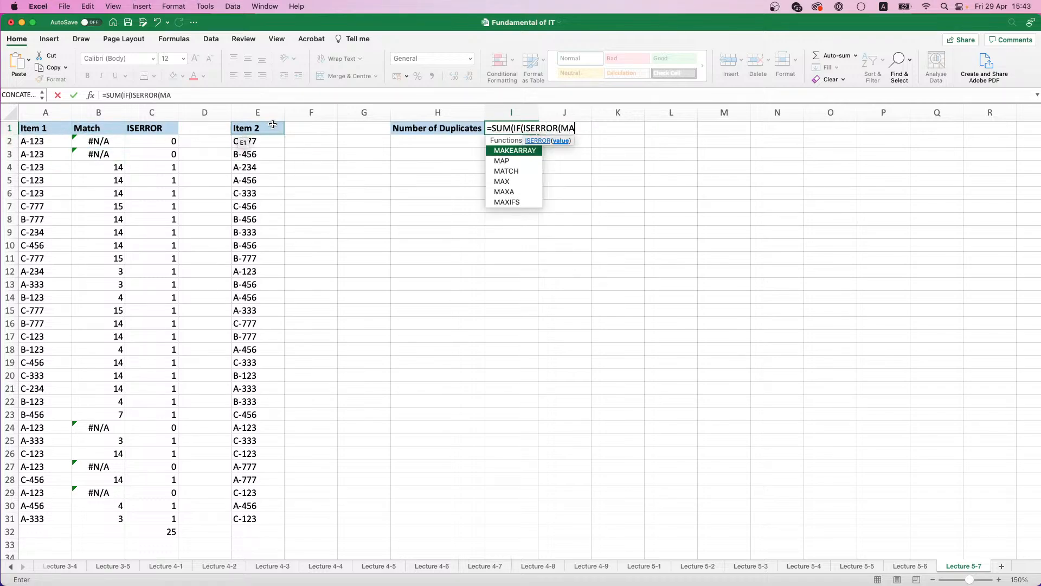
{"action": "type", "text": "TCH"}
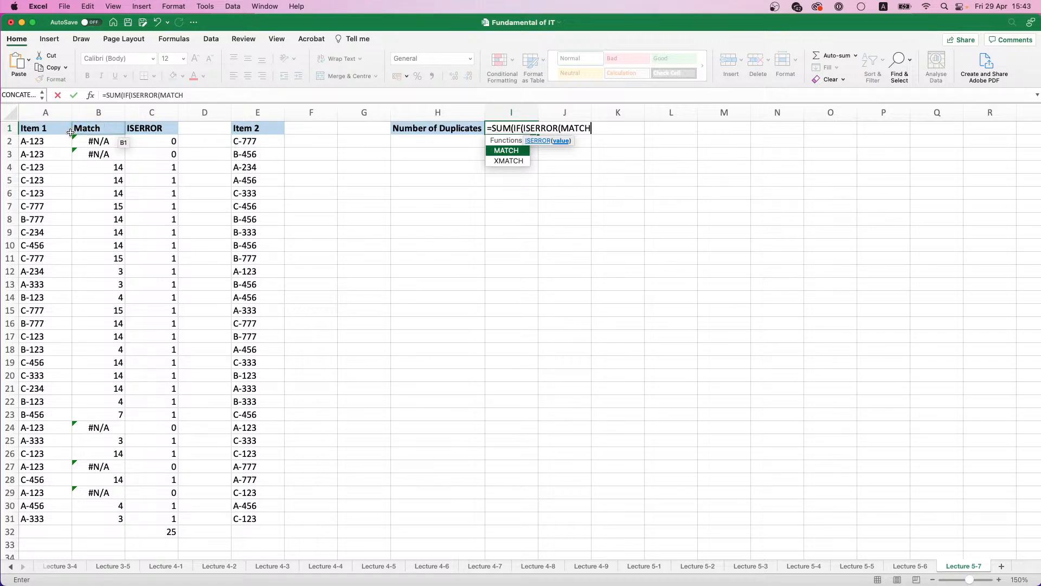
{"action": "type", "text": "("}
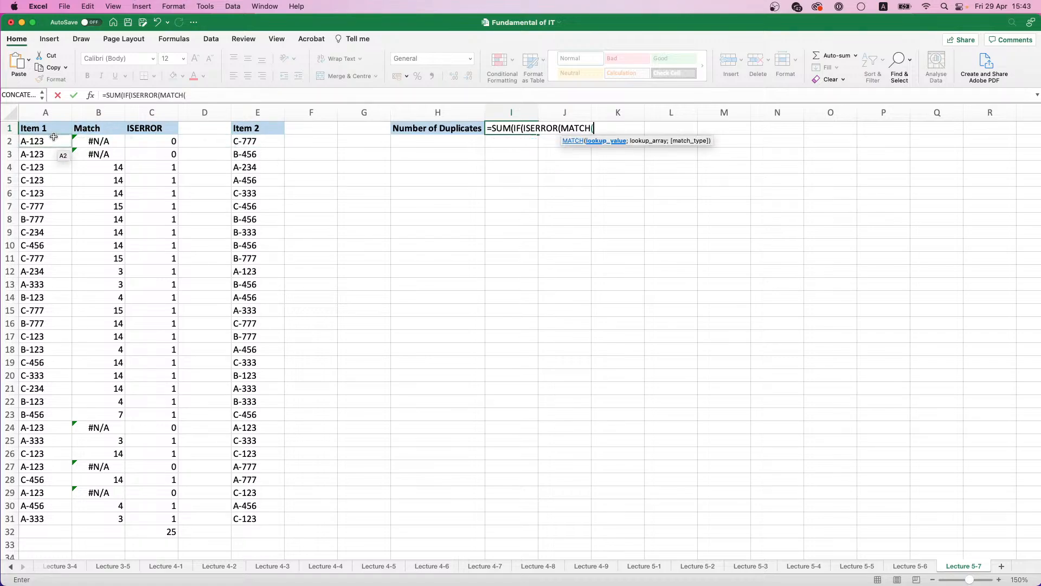
{"action": "left_click_drag", "start_coordinate": [53, 139], "coordinate": [51, 520]}
{"action": "type", "text": ";"}
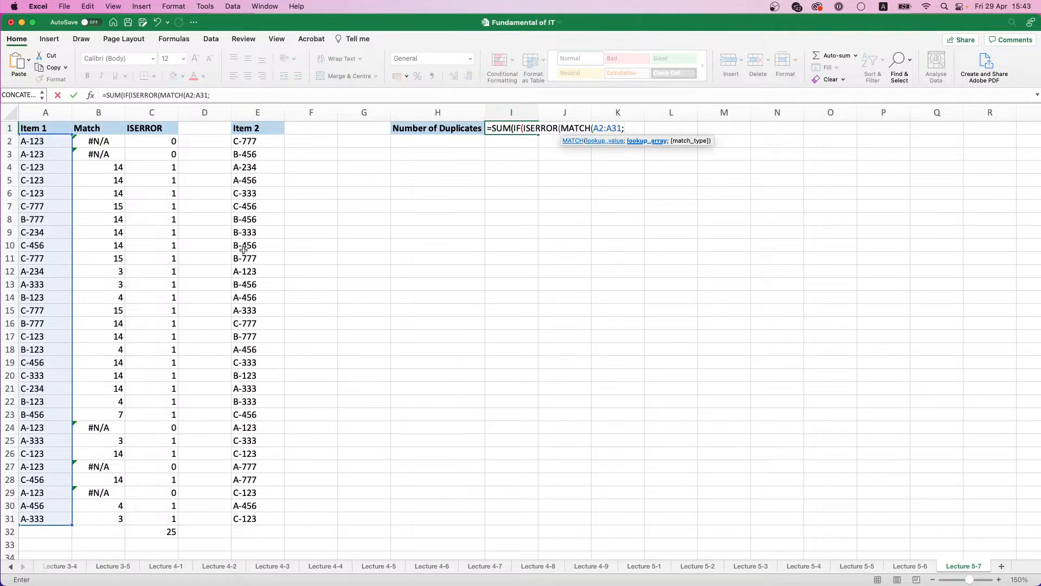
{"action": "left_click_drag", "start_coordinate": [259, 141], "coordinate": [272, 516]}
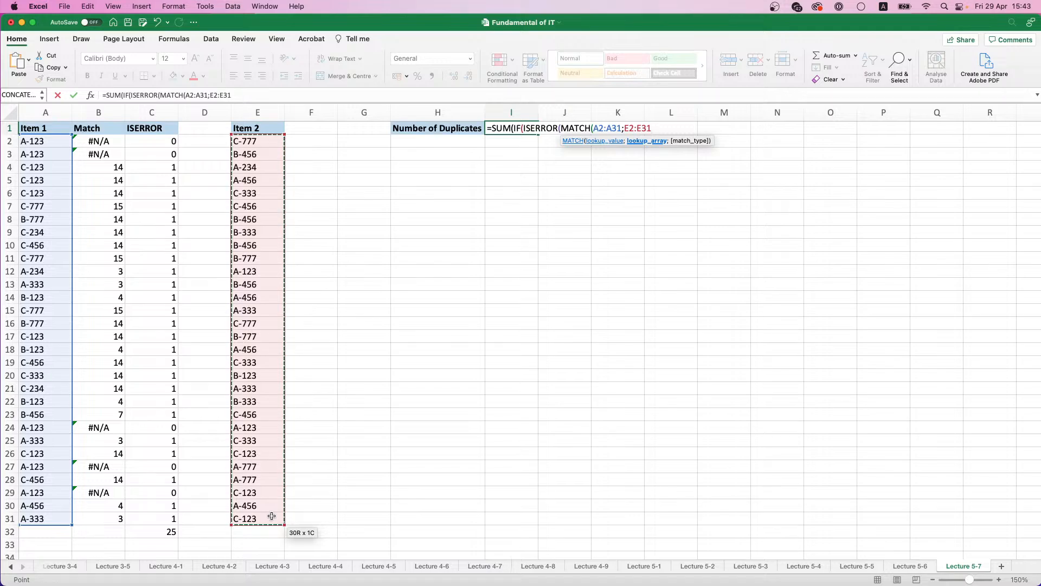
{"action": "type", "text": ";"}
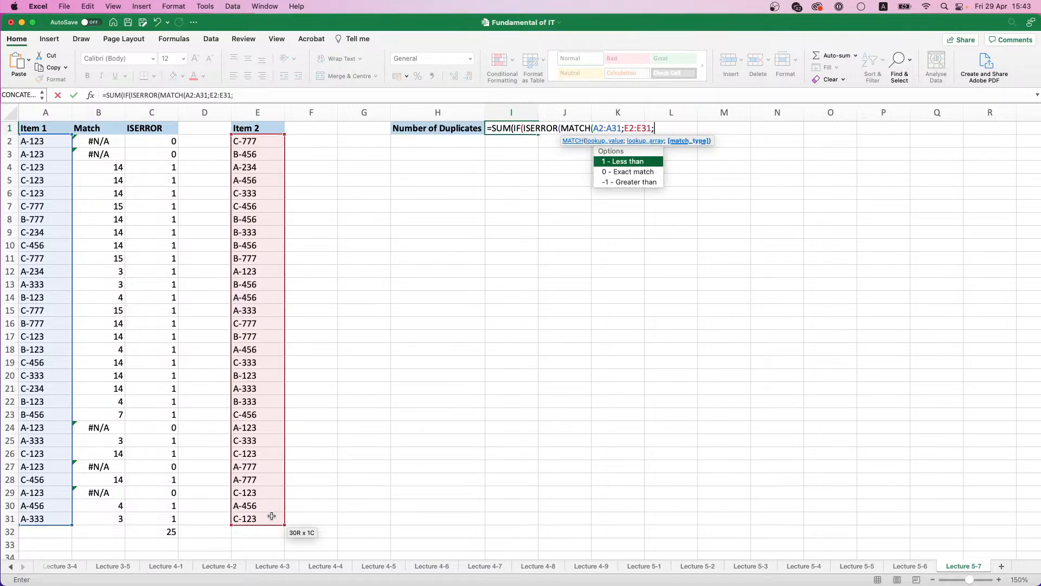
{"action": "type", "text": "0)"}
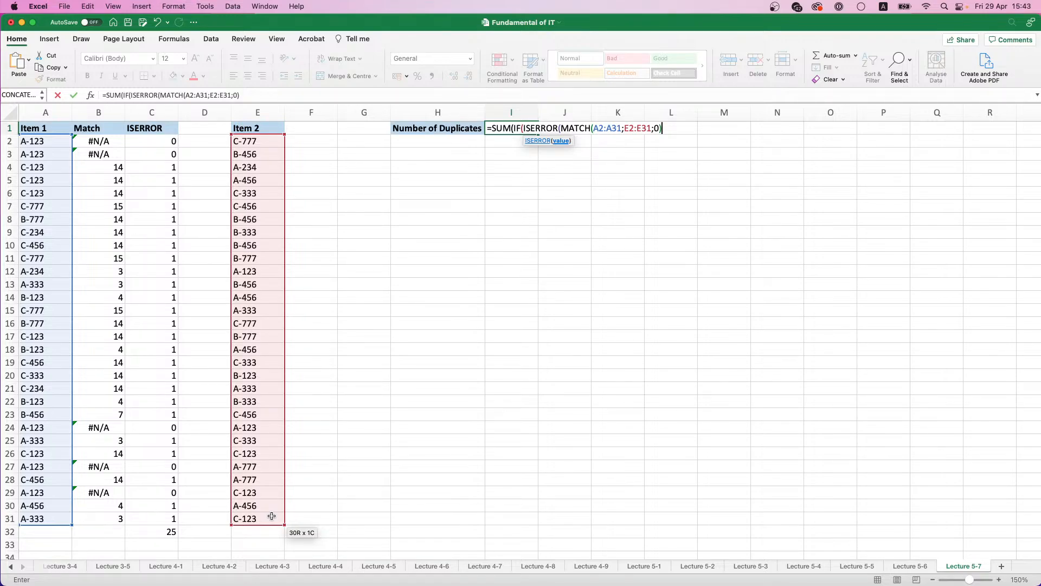
{"action": "type", "text": ")"}
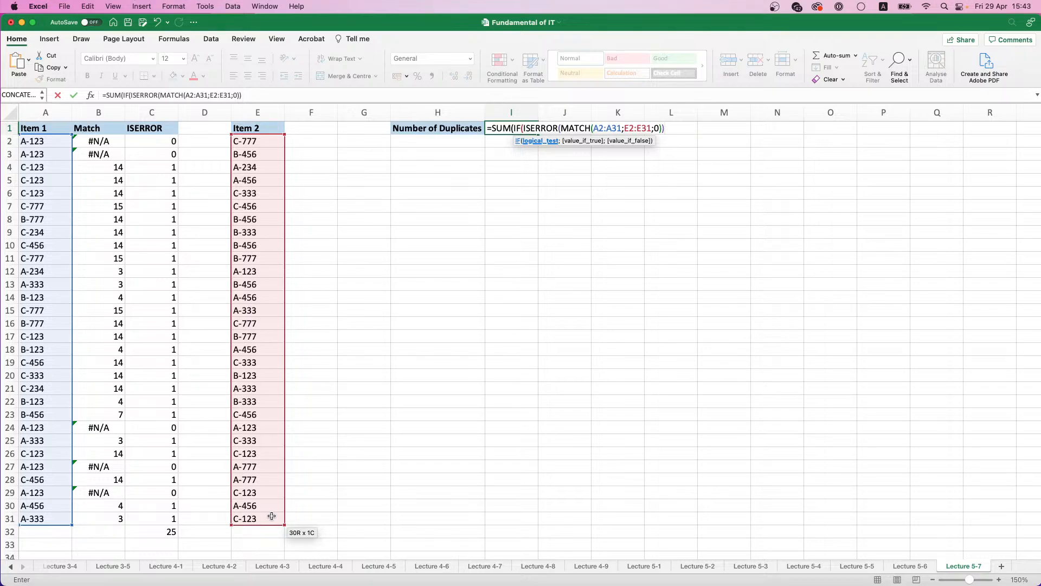
Step: Complete the I1 formula as =SUM(IF(ISERROR(MATCH(A2:A31;E2:E31;0));0;1)) and enter it as an array formula
{"action": "key", "text": "BackSpace"}
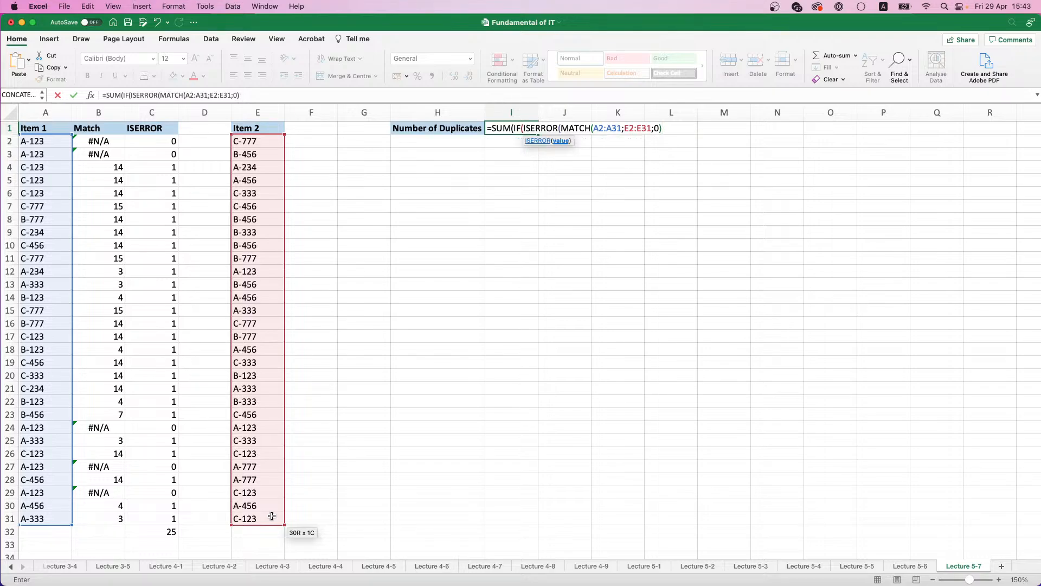
{"action": "type", "text": ")"}
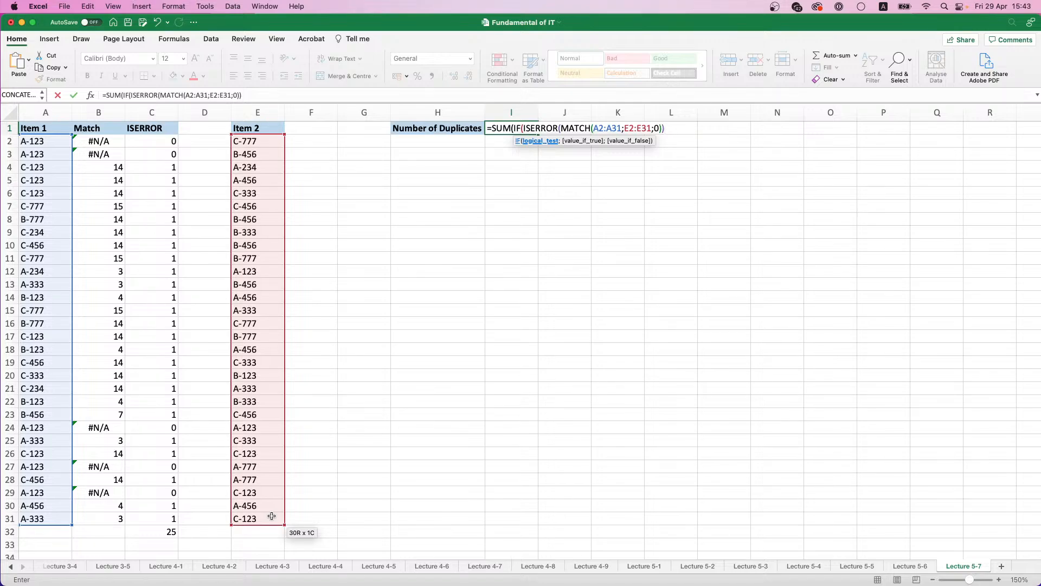
{"action": "type", "text": ";"}
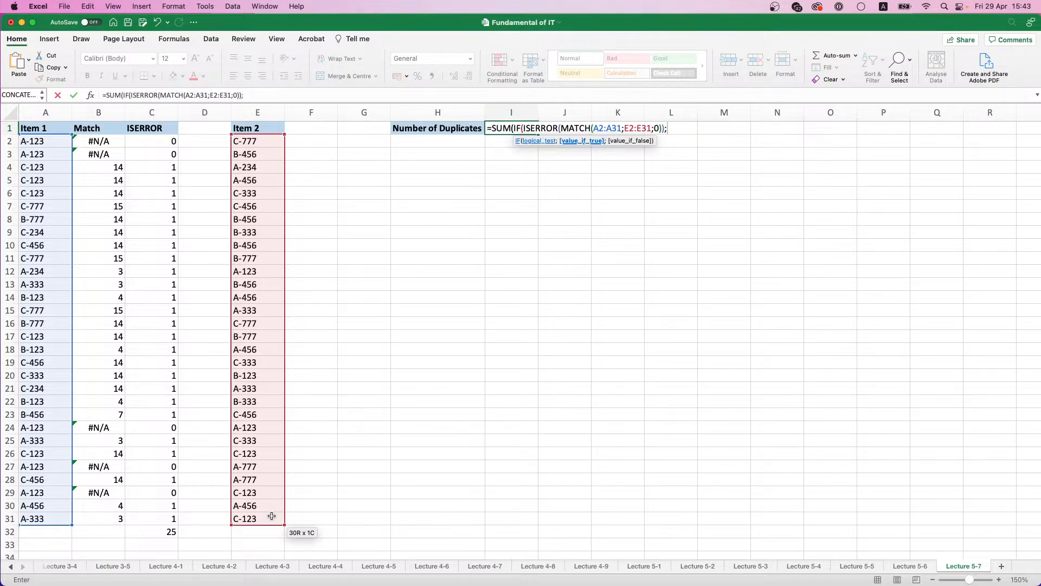
{"action": "type", "text": "0;"}
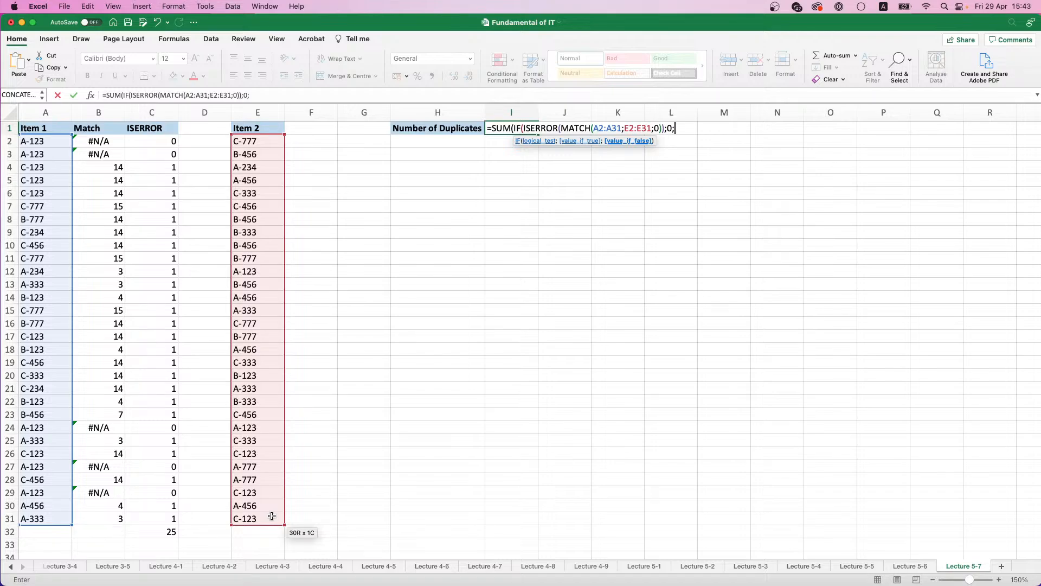
{"action": "type", "text": "1)"}
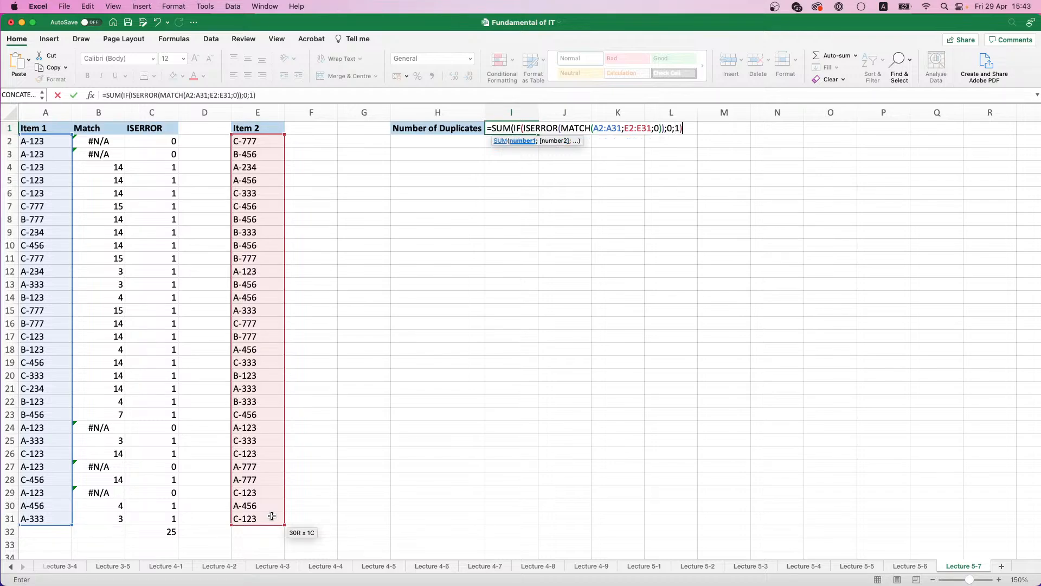
{"action": "type", "text": ")"}
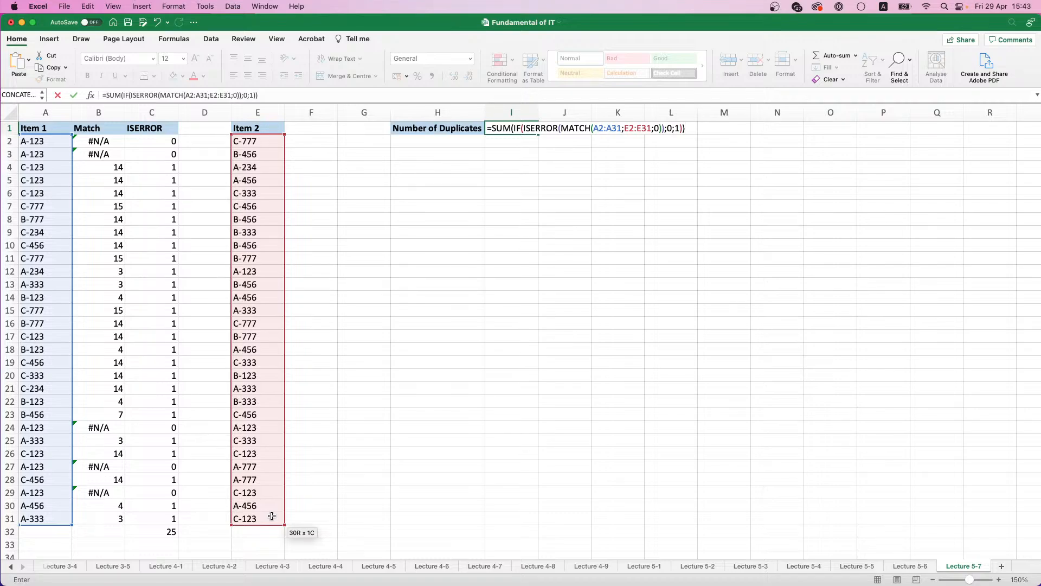
{"action": "key", "text": "ctrl+shift+Return"}
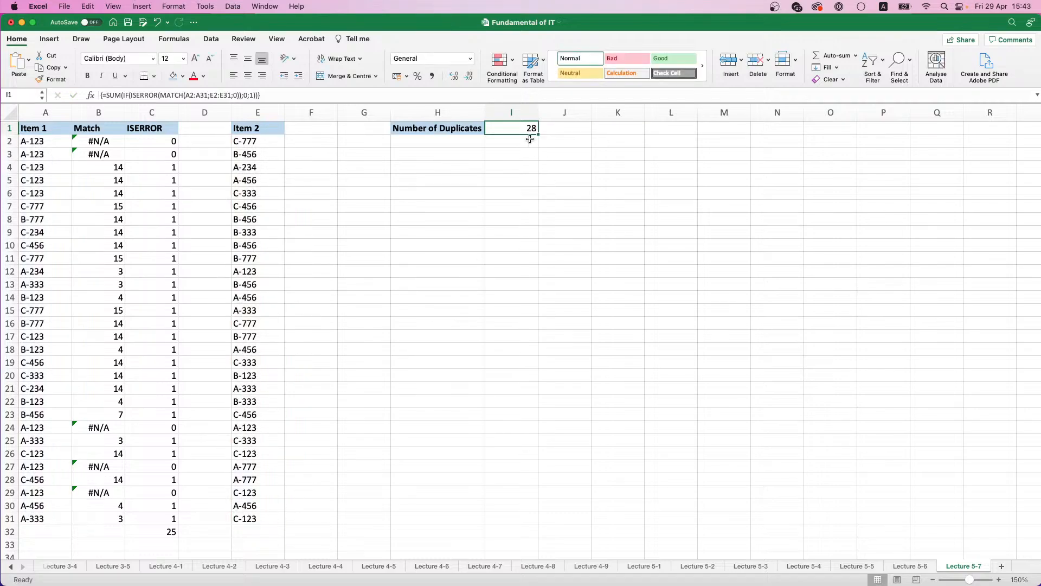
Step: Examine the lookup value and lookup array ranges in the I1 array formula, and re-enter it as an array formula
{"action": "left_click", "coordinate": [231, 95]}
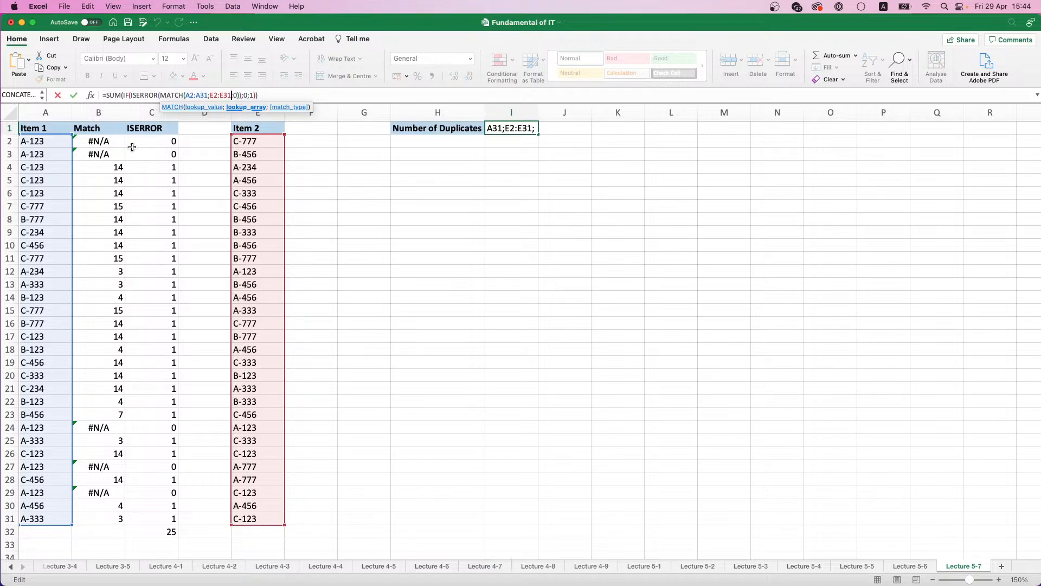
{"action": "left_click", "coordinate": [517, 131]}
{"action": "left_click", "coordinate": [223, 95]}
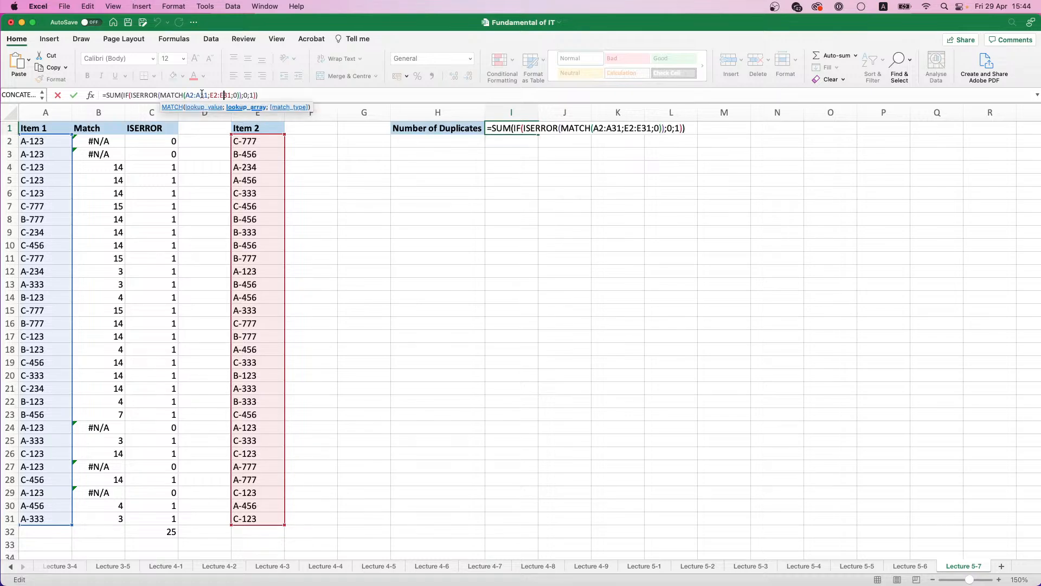
{"action": "left_click", "coordinate": [202, 95]}
{"action": "left_click", "coordinate": [223, 96]}
{"action": "key", "text": "ctrl+shift+Return"}
Step: Add match type 0 to the MATCH formula in B2 for an exact match and fill it down through B31
{"action": "left_click", "coordinate": [100, 141]}
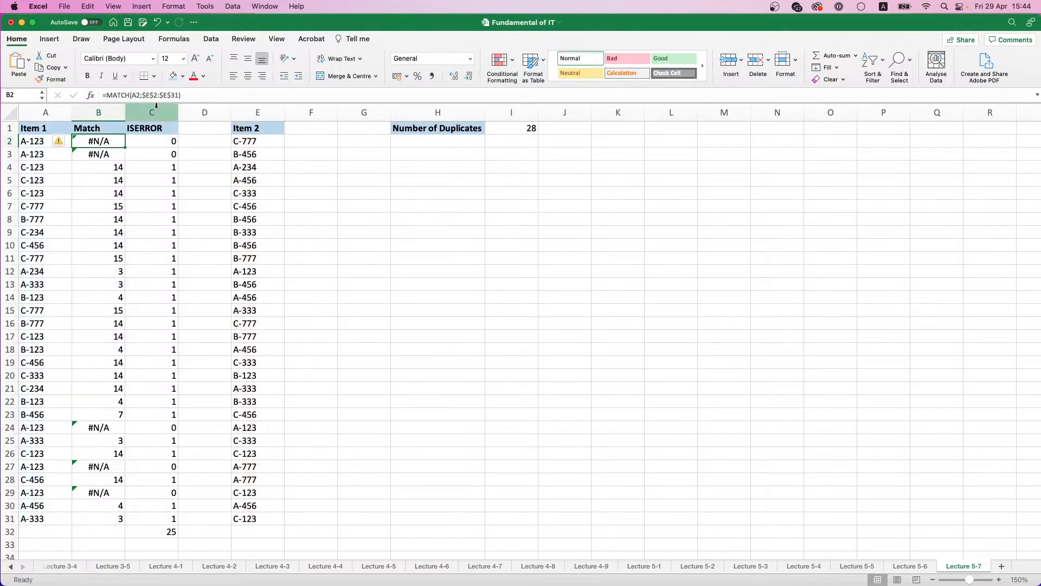
{"action": "left_click", "coordinate": [179, 95]}
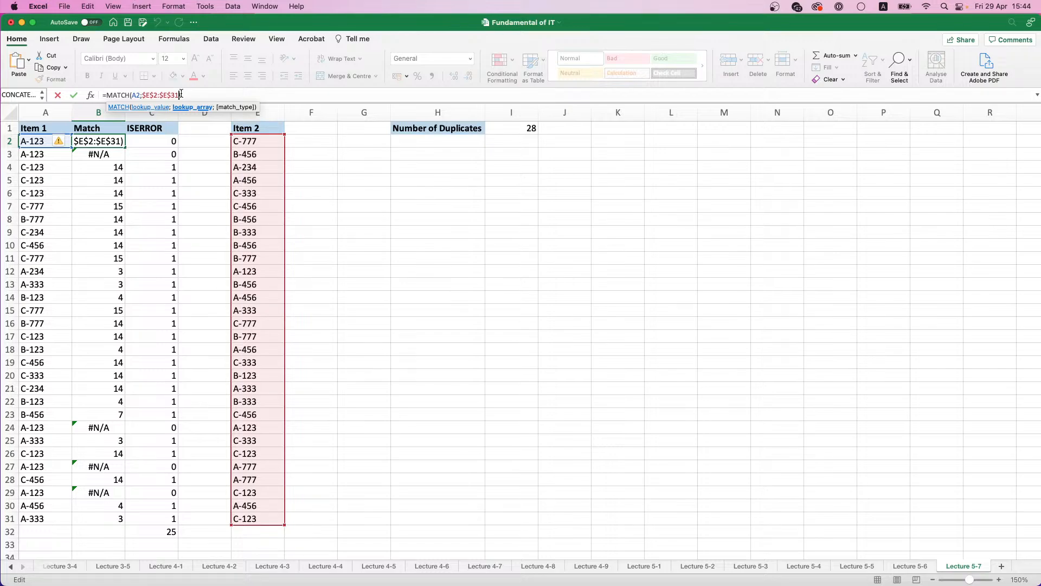
{"action": "type", "text": ";0"}
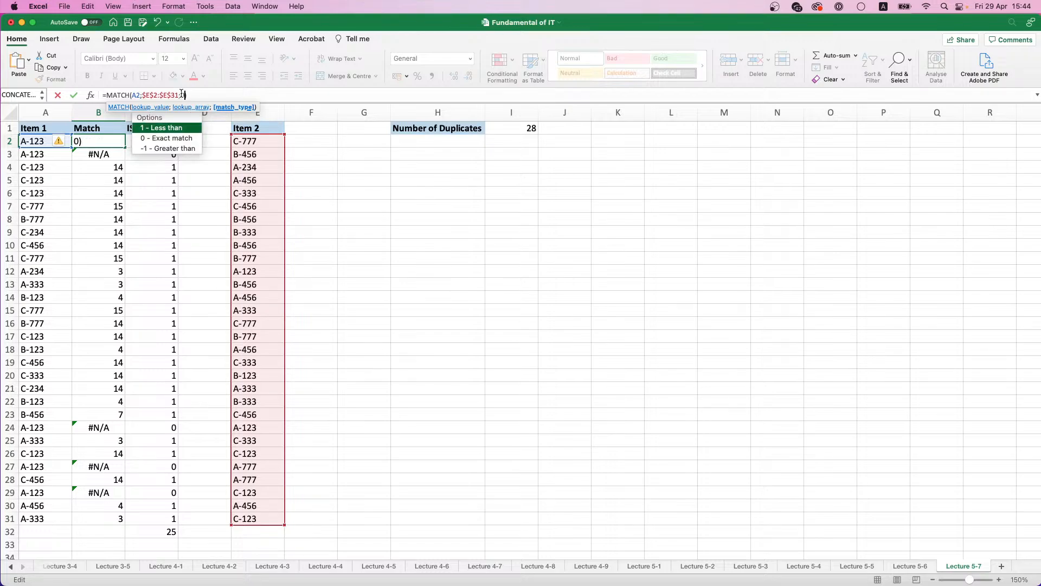
{"action": "key", "text": "Return"}
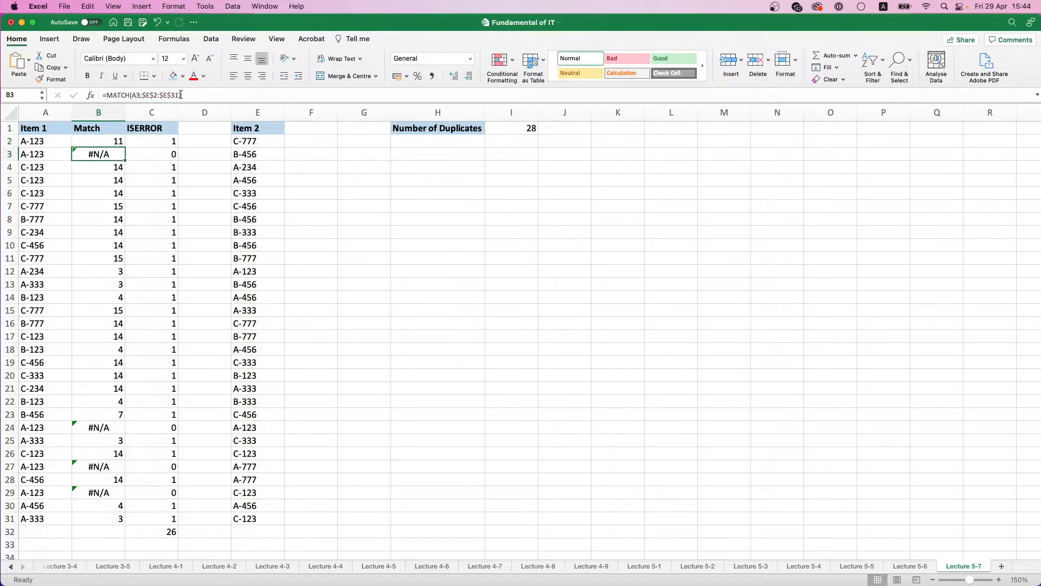
{"action": "left_click", "coordinate": [118, 145]}
{"action": "double_click", "coordinate": [125, 147]}
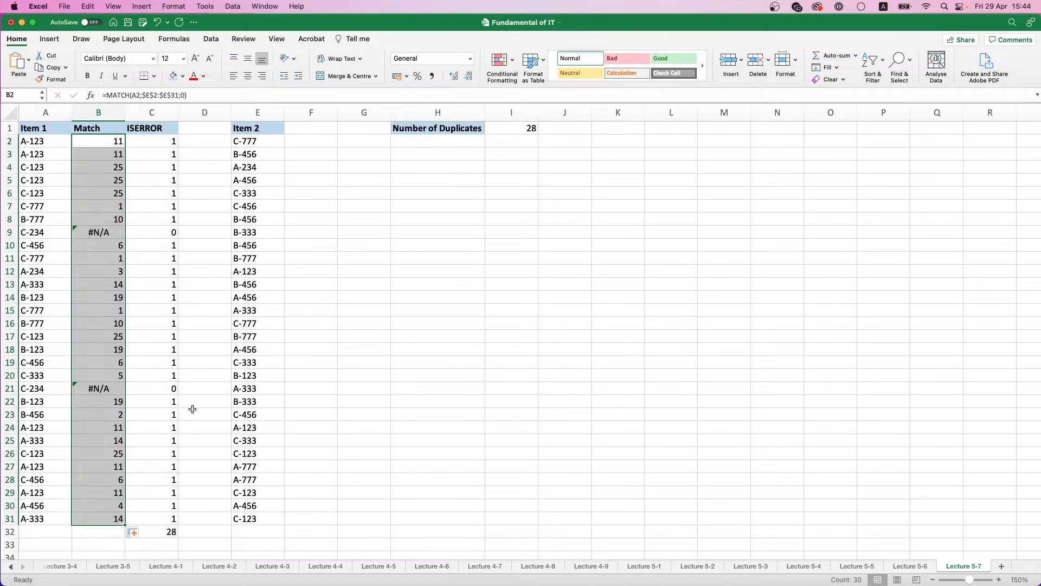
Step: Compare the helper column total in C32 with I1 and review the MATCH arguments in the I1 array formula
{"action": "left_click", "coordinate": [155, 528]}
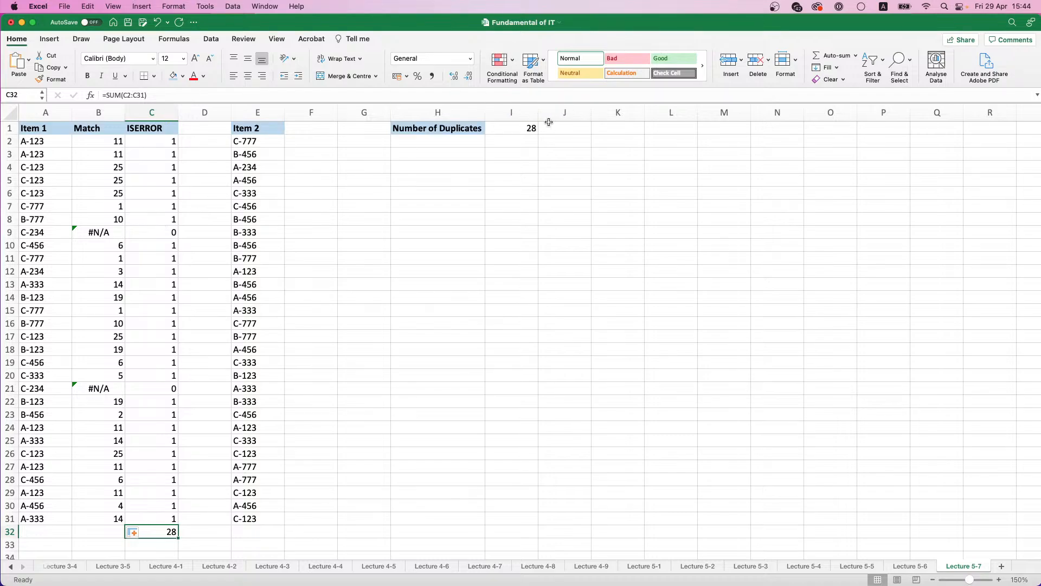
{"action": "left_click", "coordinate": [516, 128]}
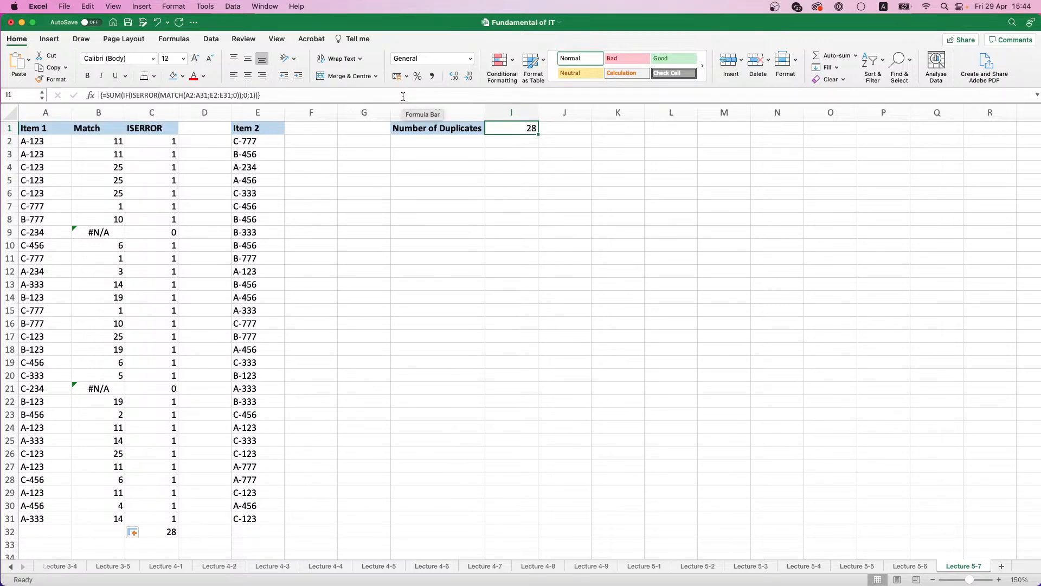
{"action": "left_click", "coordinate": [182, 94]}
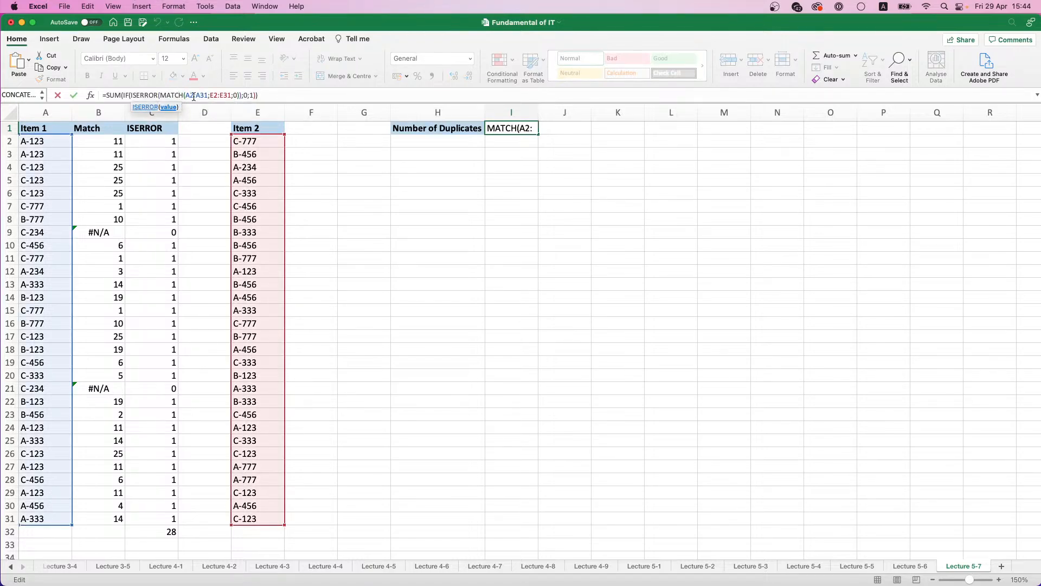
{"action": "left_click", "coordinate": [234, 95]}
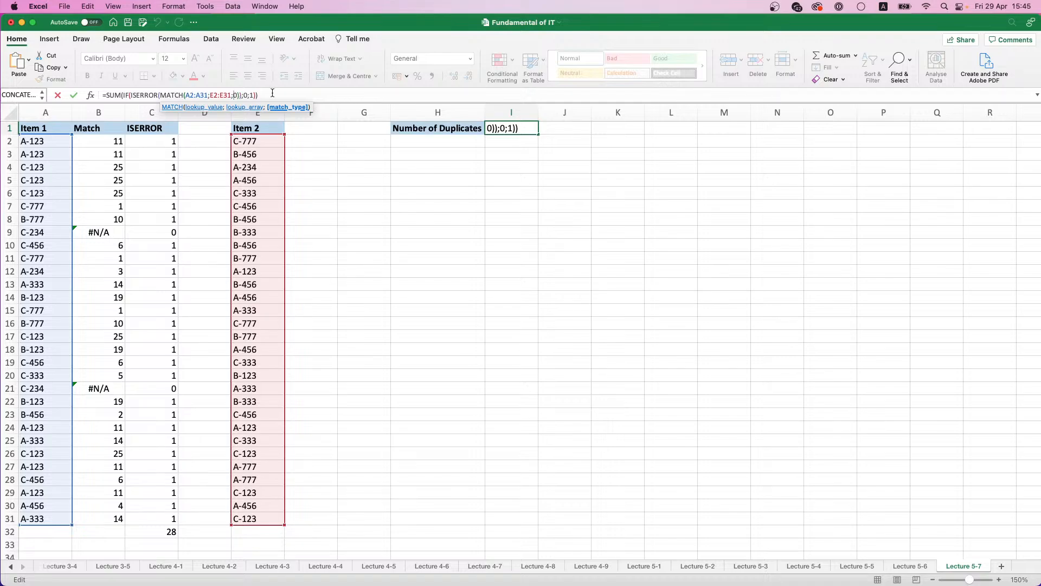
{"action": "key", "text": "ctrl+shift+Return"}
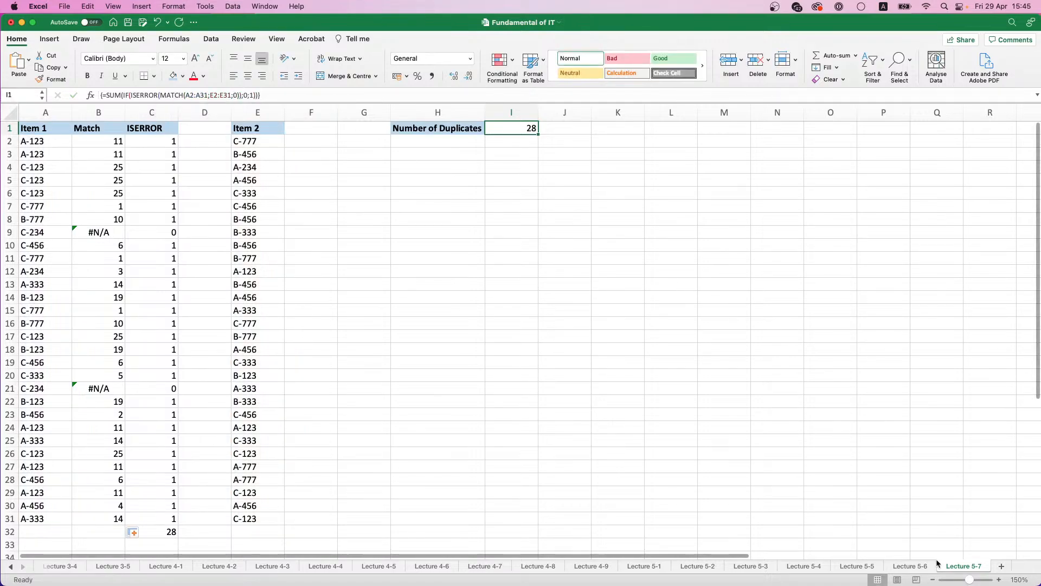
Step: Add a new sheet after Lecture 5-7 and rename it Lecture 5-8
{"action": "left_click", "coordinate": [1002, 566]}
{"action": "double_click", "coordinate": [959, 566]}
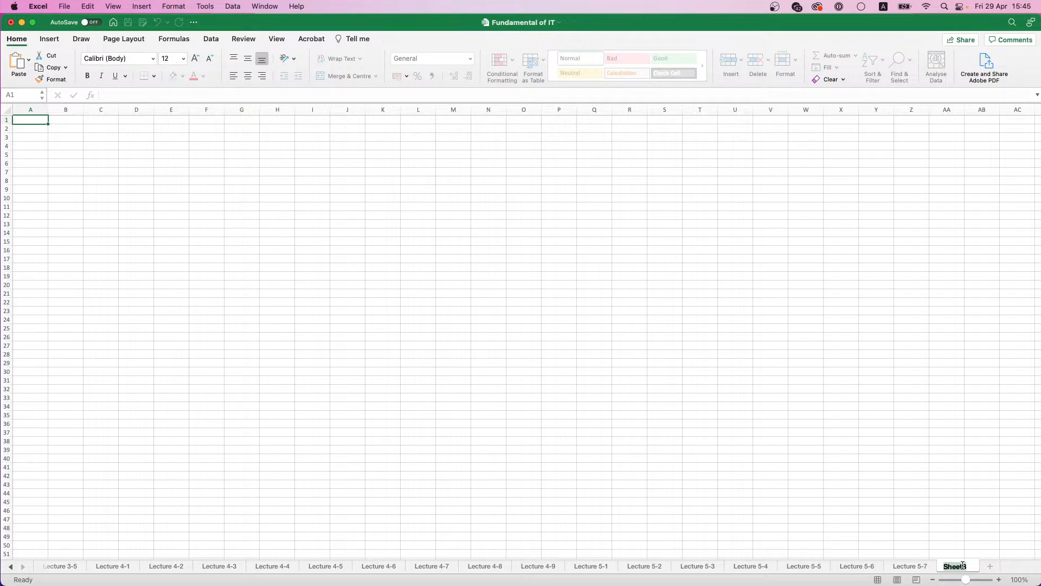
{"action": "type", "text": "Lecture 5-8"}
{"action": "key", "text": "Return"}
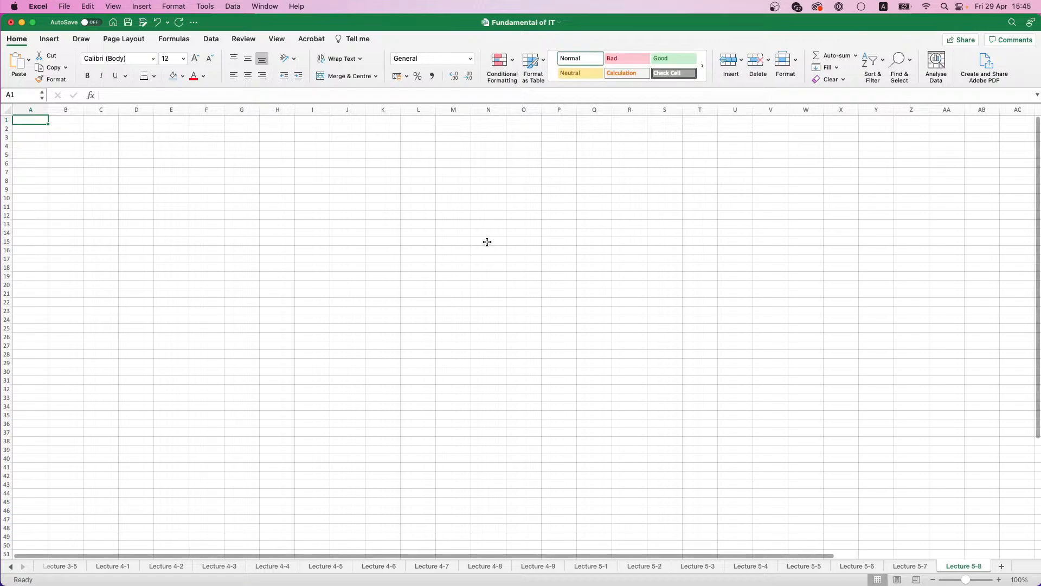
Step: Enter the headings Branch in A1 and Number of Deals in B1
{"action": "scroll", "coordinate": [38, 140], "scroll_direction": "up", "scroll_amount": 5}
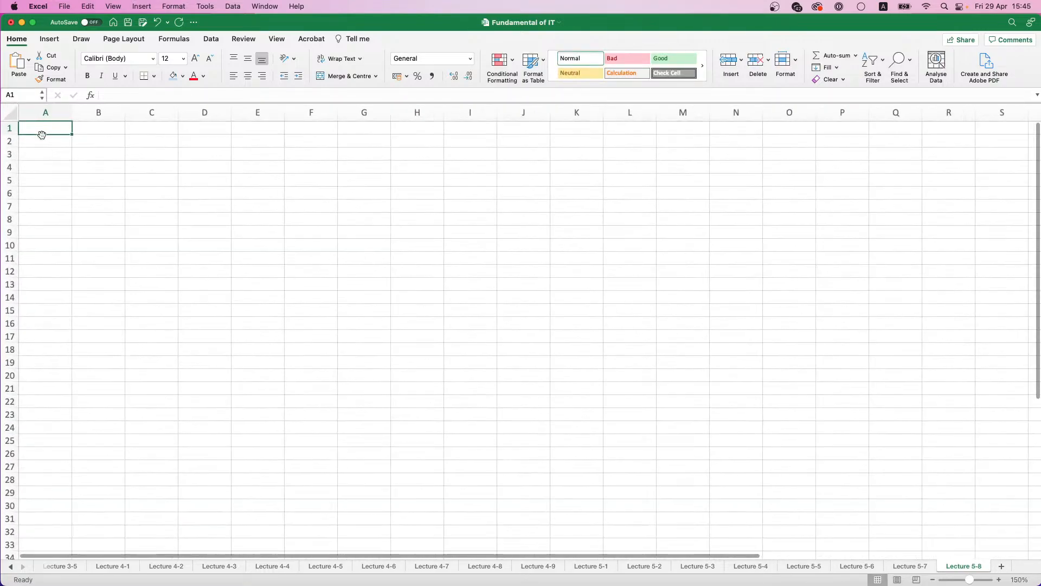
{"action": "type", "text": "Branch"}
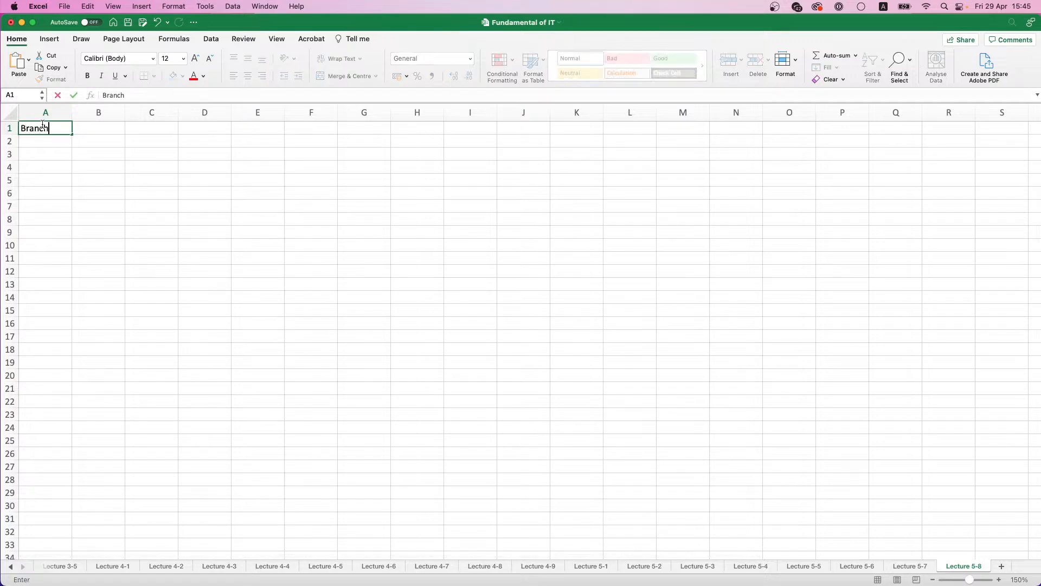
{"action": "key", "text": "Tab"}
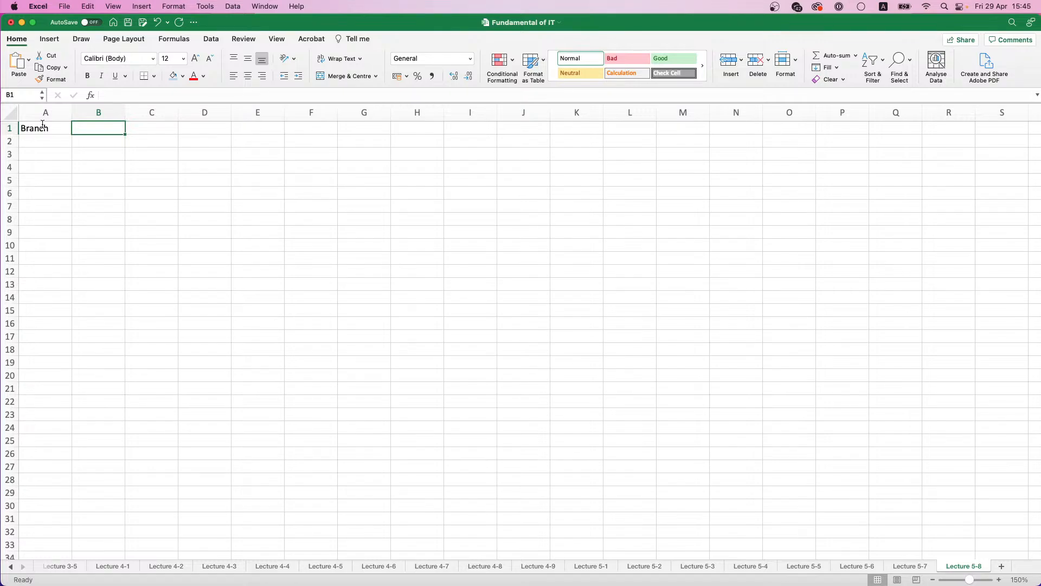
{"action": "type", "text": "Number of Deals"}
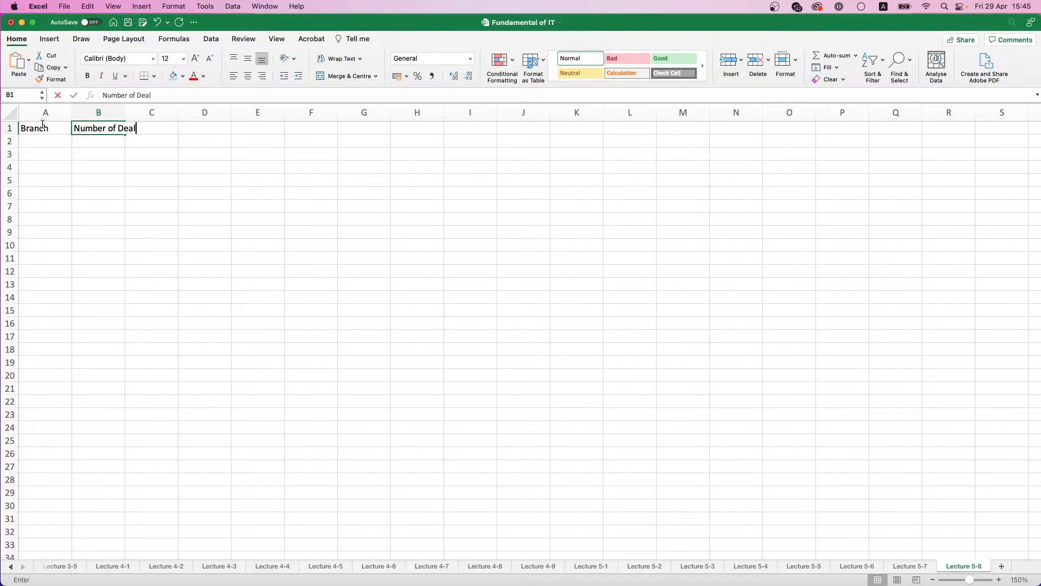
{"action": "key", "text": "Tab"}
Step: Try the wording Deals amt. as the heading in B1
{"action": "key", "text": "Left"}
{"action": "type", "text": "Deal amt"}
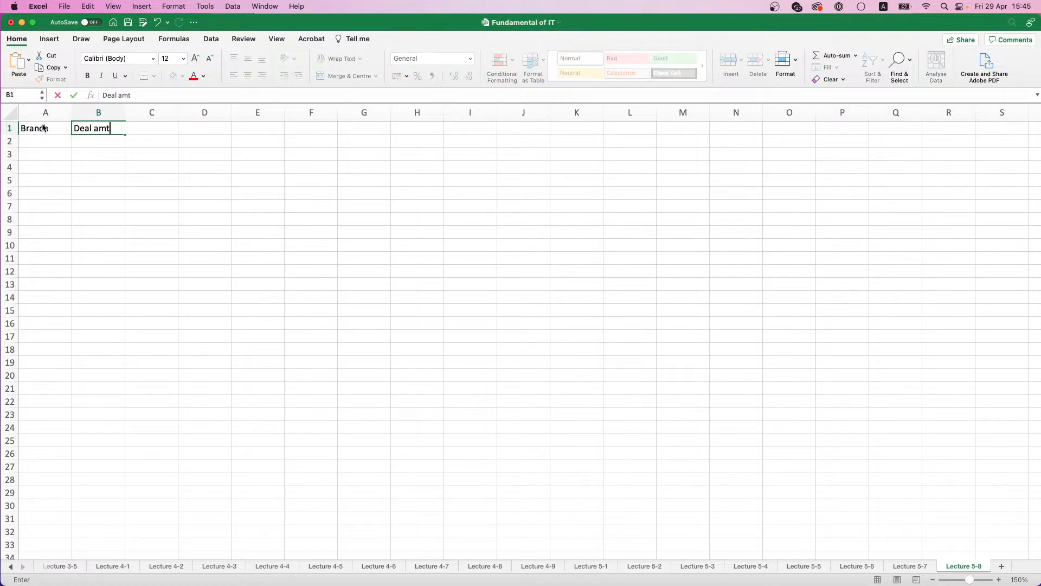
{"action": "type", "text": "."}
{"action": "left_click", "coordinate": [44, 128]}
{"action": "key", "text": "Right"}
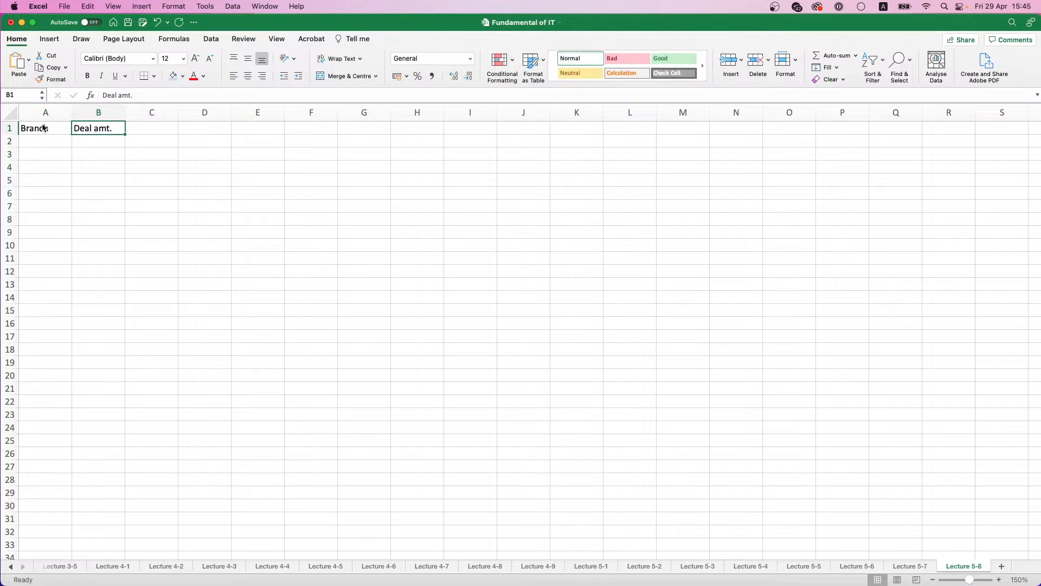
{"action": "left_click", "coordinate": [119, 96]}
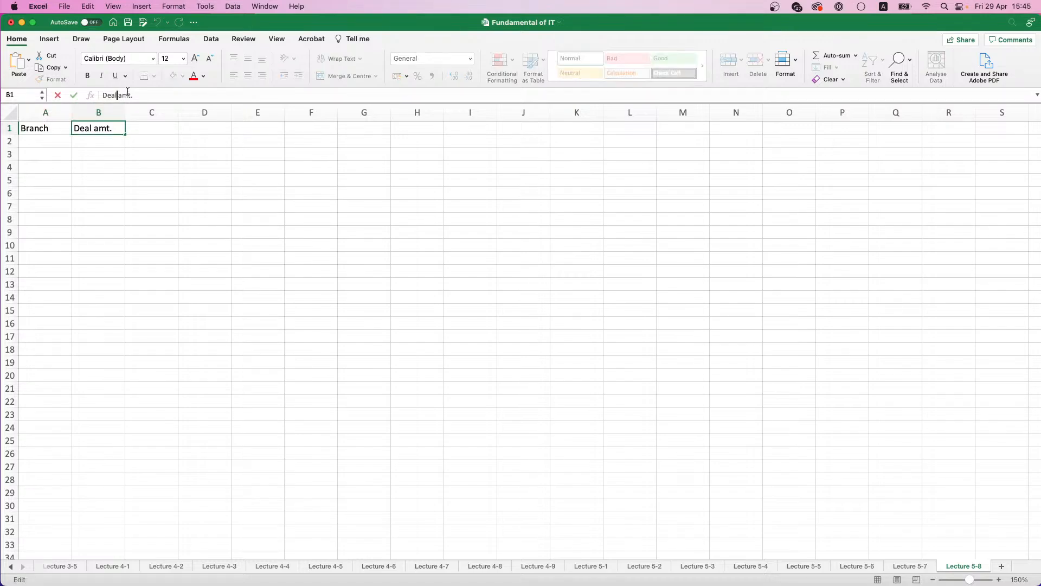
{"action": "type", "text": "s"}
{"action": "left_click", "coordinate": [144, 134]}
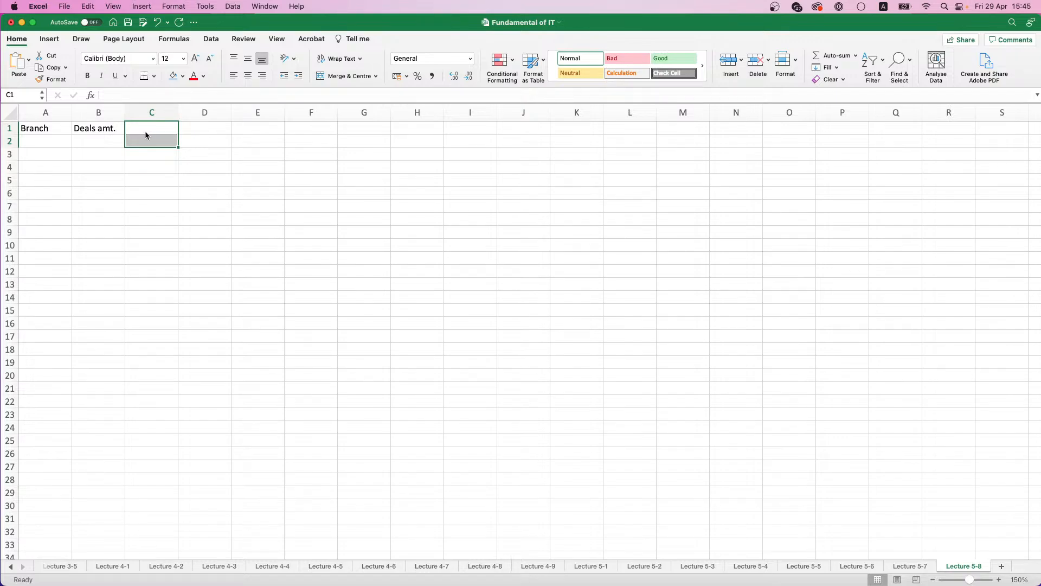
{"action": "left_click", "coordinate": [154, 124]}
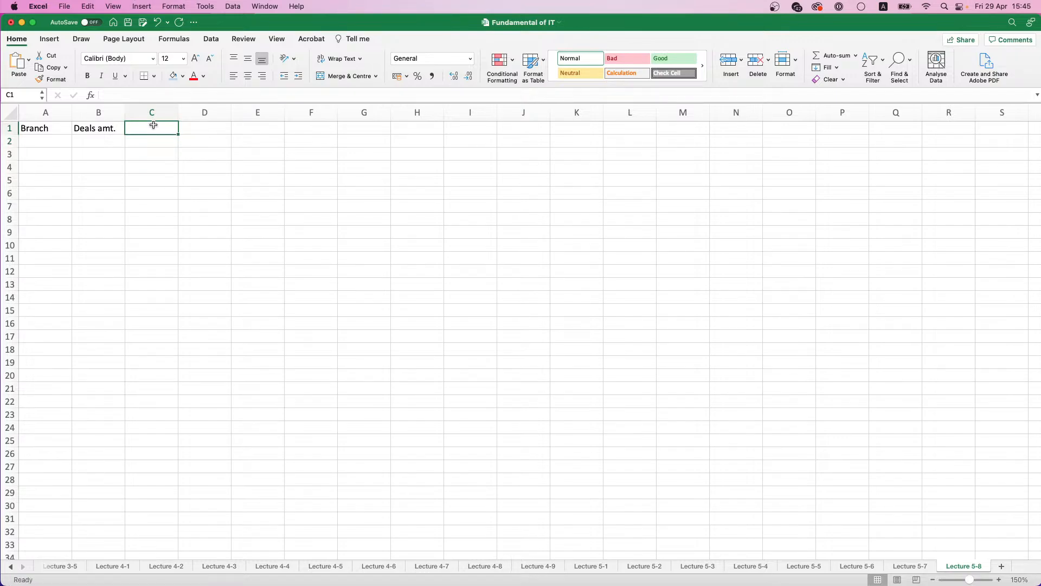
Step: Enter the headings Number of Deals, Total Deal Amount and Average Deal Amount in B1, C1 and D1
{"action": "key", "text": "Left"}
{"action": "type", "text": "Nu"}
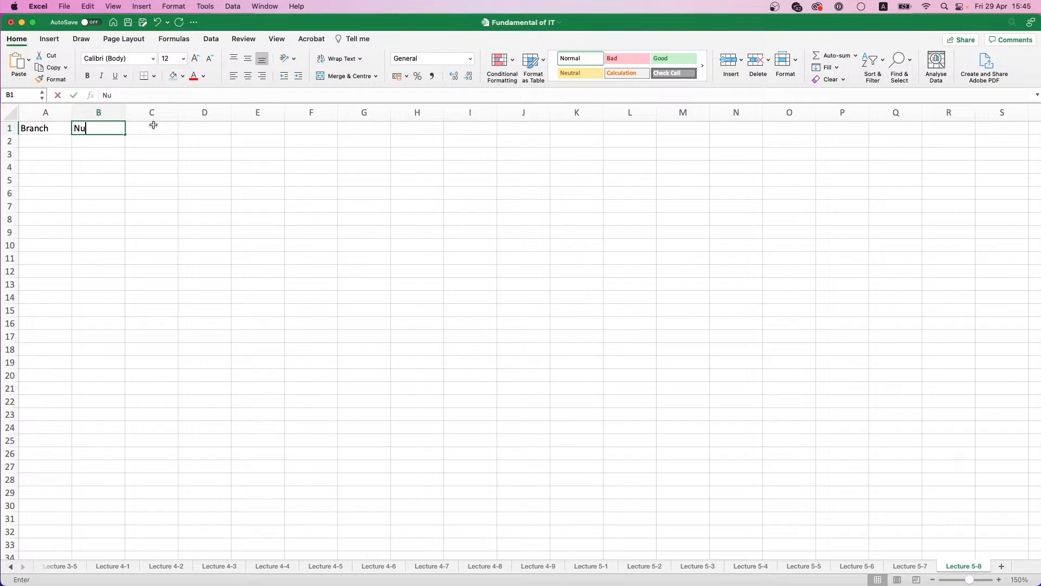
{"action": "type", "text": "mber of Deals"}
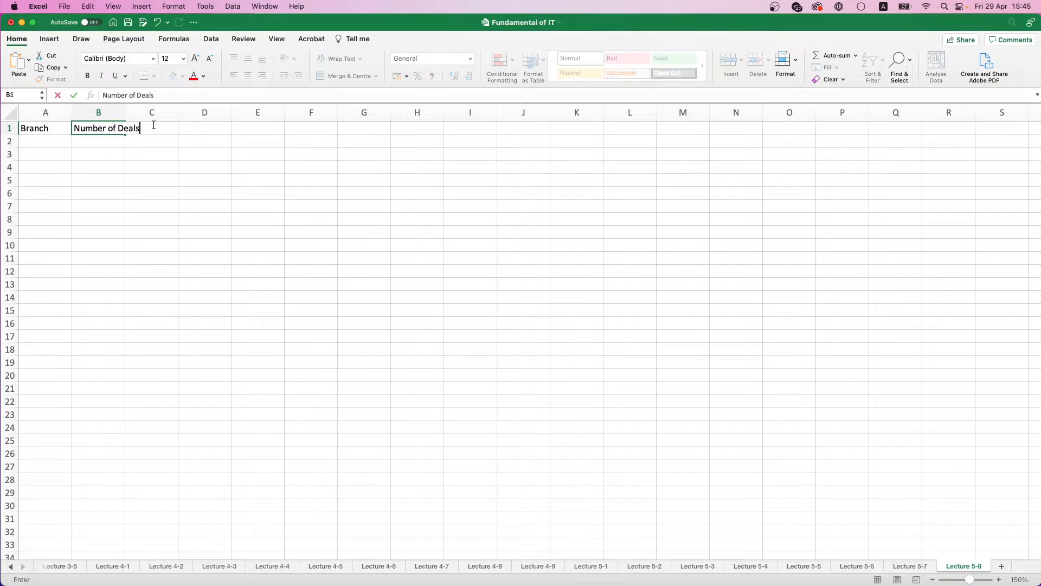
{"action": "left_click", "coordinate": [153, 125]}
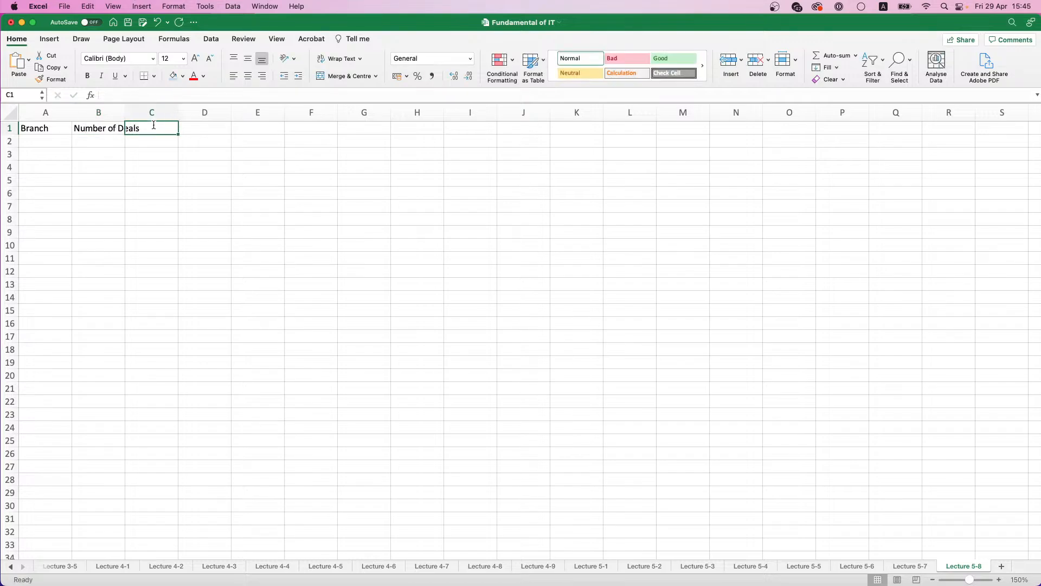
{"action": "type", "text": "Total Deal Amount"}
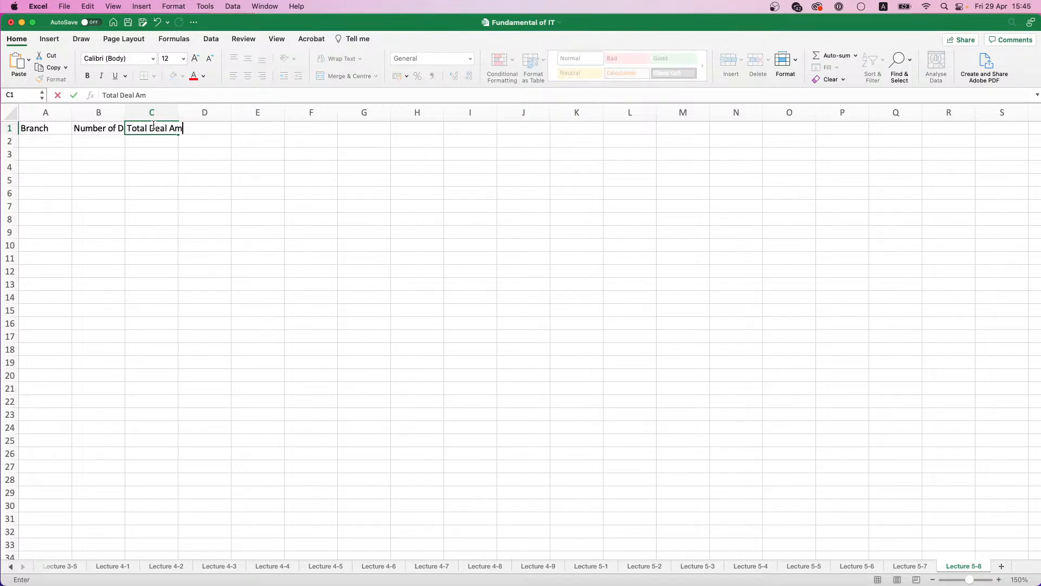
{"action": "key", "text": "Tab"}
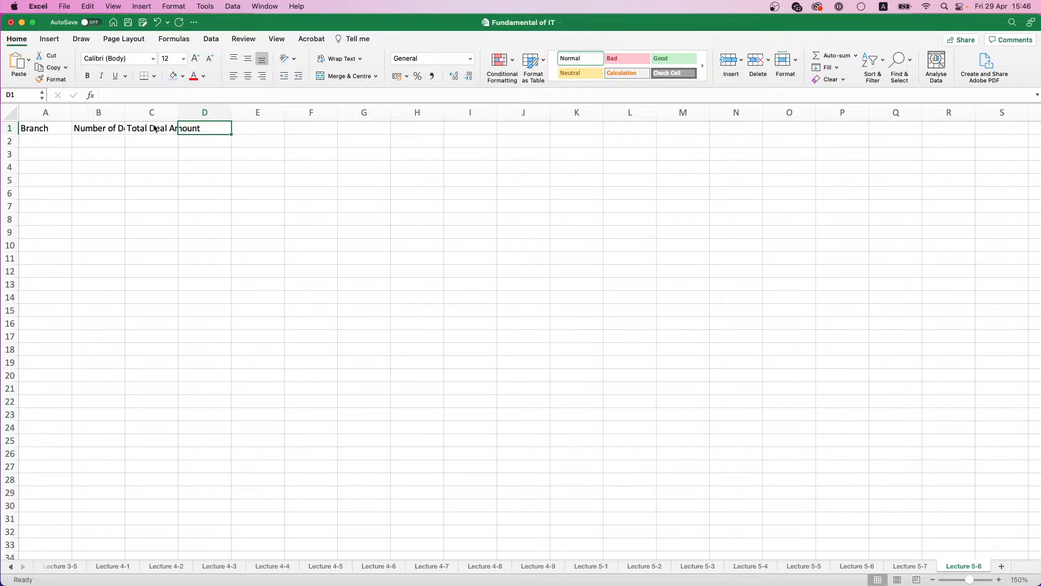
{"action": "type", "text": "Ave"}
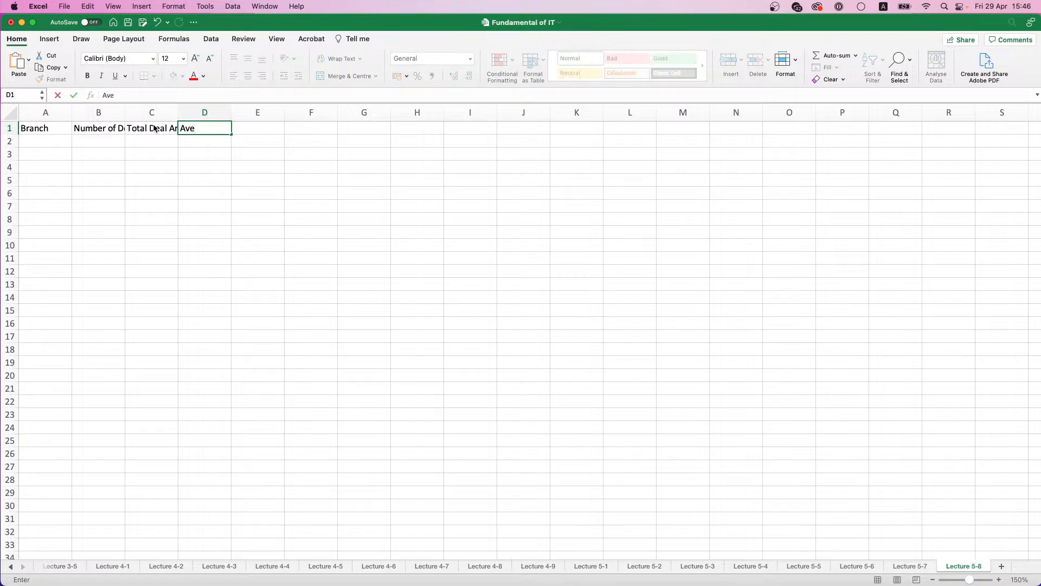
{"action": "type", "text": "rage Deal Amount"}
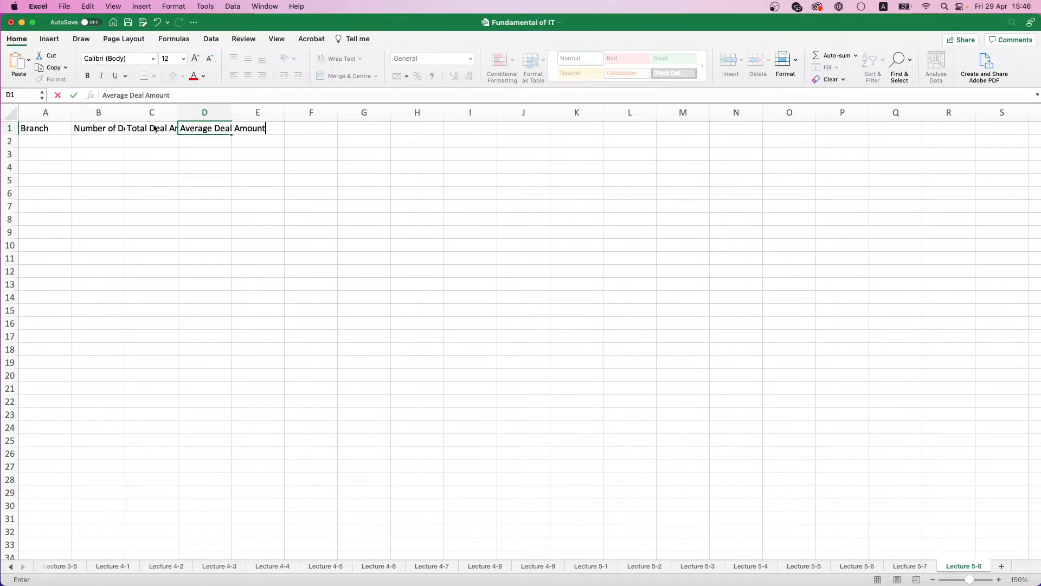
{"action": "key", "text": "Return"}
Step: Format the headings in A1:D1 bold with a light blue fill and fit columns A to D to their text
{"action": "left_click_drag", "start_coordinate": [57, 128], "coordinate": [199, 129]}
{"action": "left_click", "coordinate": [87, 75]}
{"action": "left_click", "coordinate": [173, 75]}
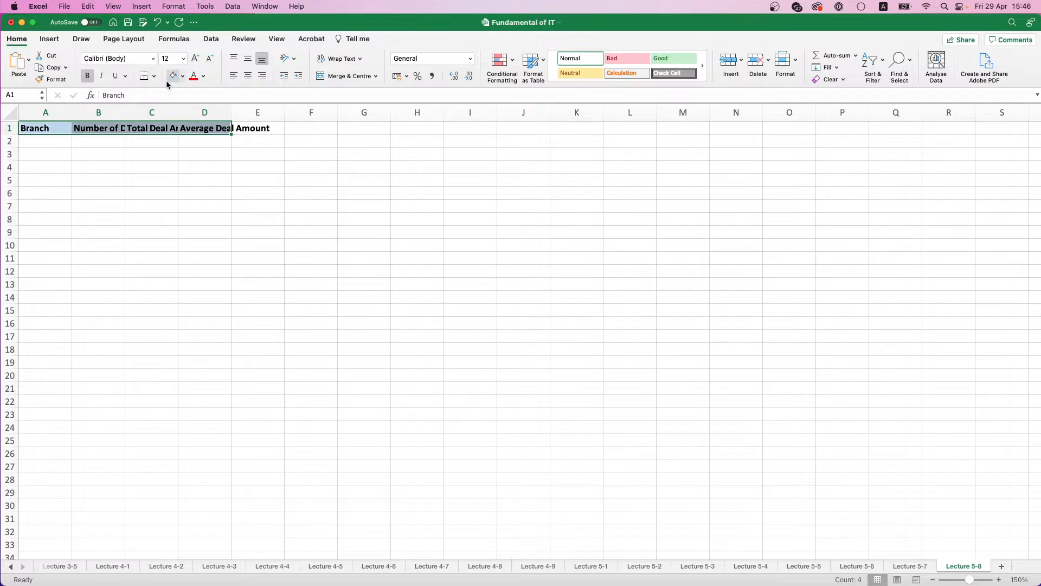
{"action": "left_click_drag", "start_coordinate": [46, 112], "coordinate": [221, 112]}
{"action": "double_click", "coordinate": [232, 112]}
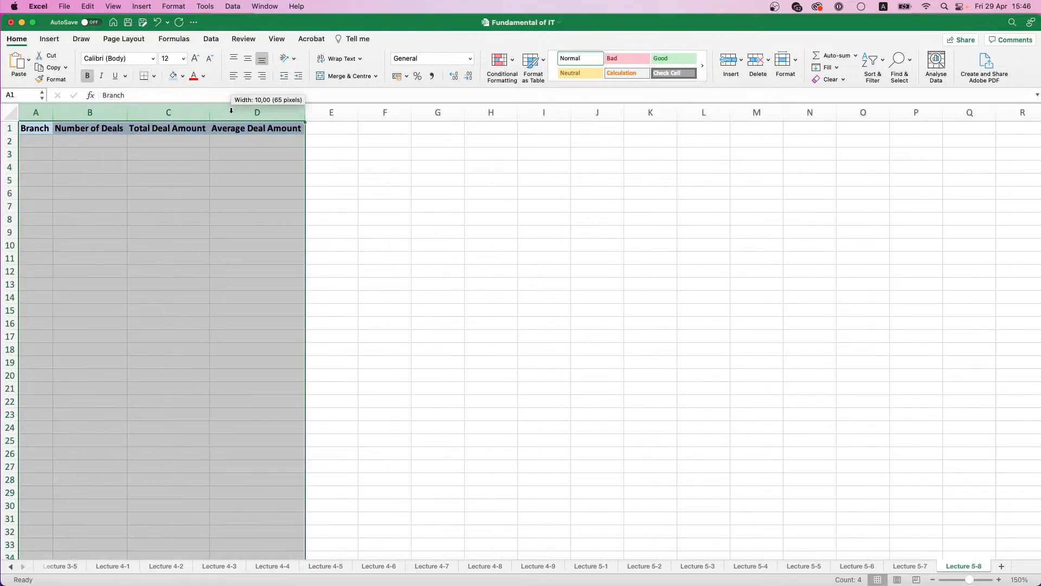
Step: Number the branches 1 to 10 in A2:A11 by extending a series from 1 and 2
{"action": "left_click", "coordinate": [49, 139]}
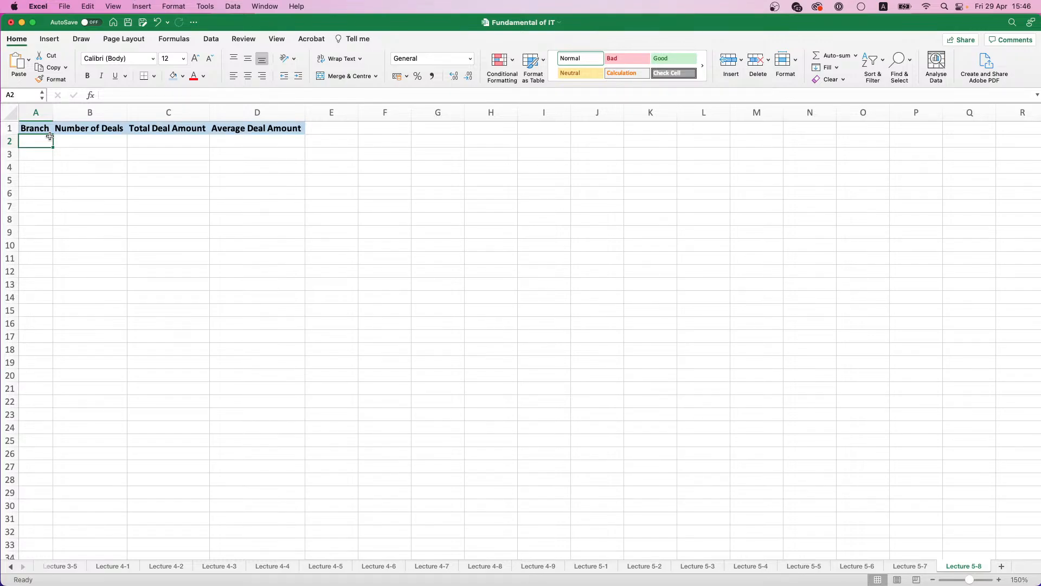
{"action": "type", "text": "1"}
{"action": "key", "text": "Return"}
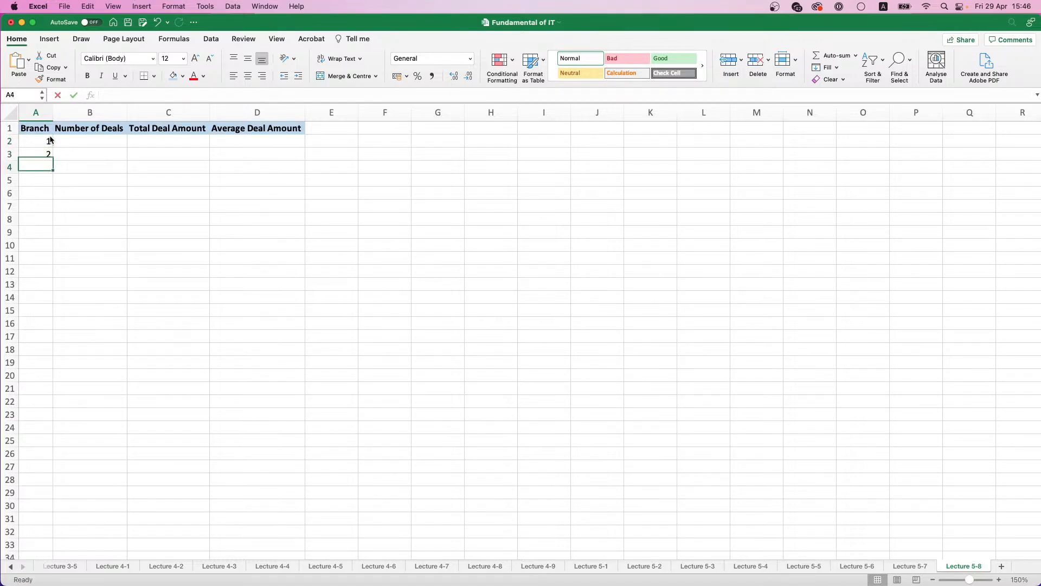
{"action": "type", "text": "2"}
{"action": "key", "text": "Return"}
{"action": "left_click_drag", "start_coordinate": [49, 140], "coordinate": [49, 154]}
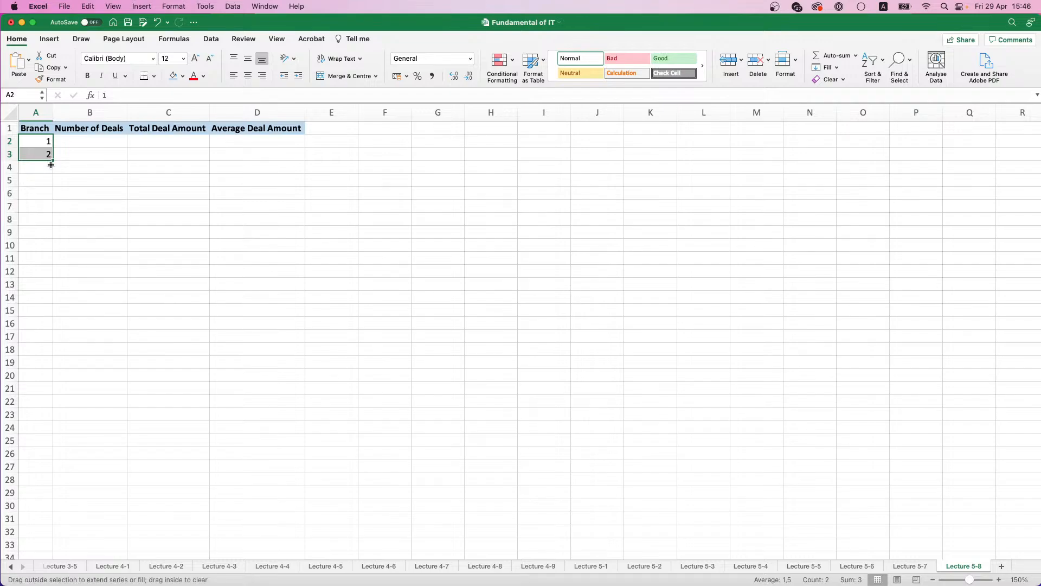
{"action": "left_click_drag", "start_coordinate": [54, 162], "coordinate": [58, 270]}
Step: Enter =RANDBETWEEN(1;10) in B2 and fill it down to B11
{"action": "left_click", "coordinate": [105, 145]}
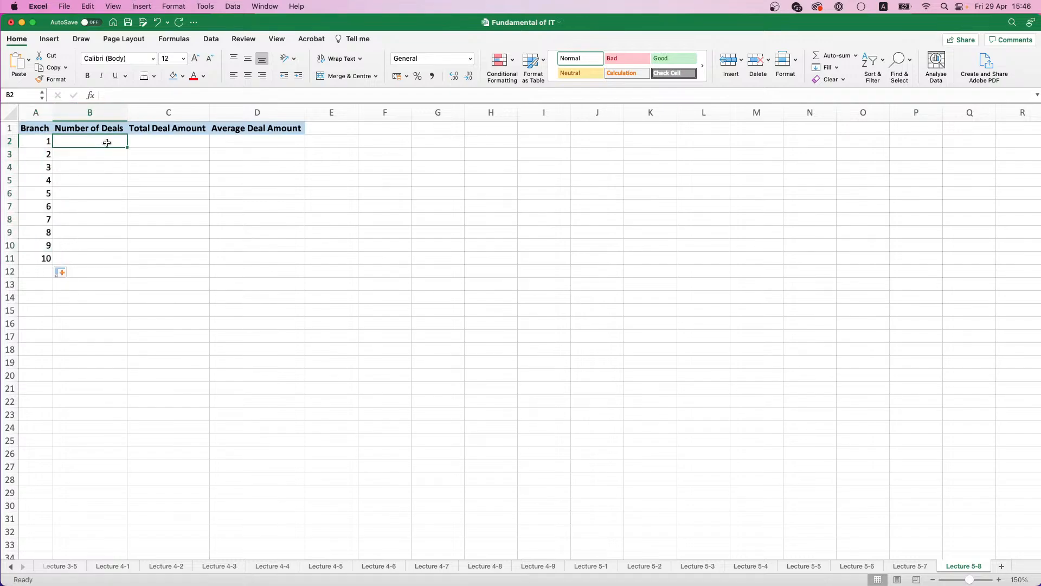
{"action": "type", "text": "=RAN"}
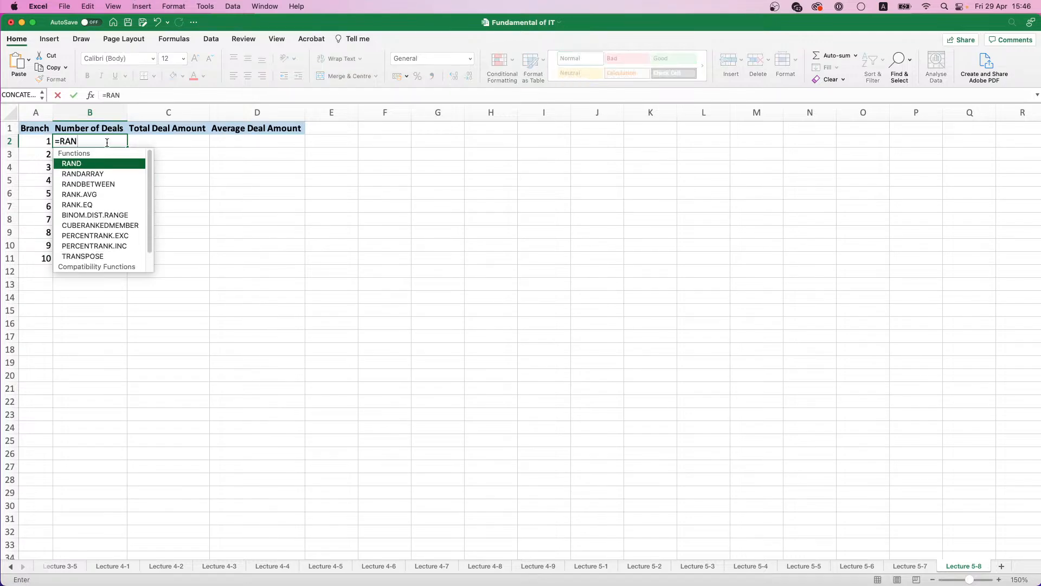
{"action": "left_click", "coordinate": [112, 183]}
{"action": "double_click", "coordinate": [112, 183]}
{"action": "type", "text": "1"}
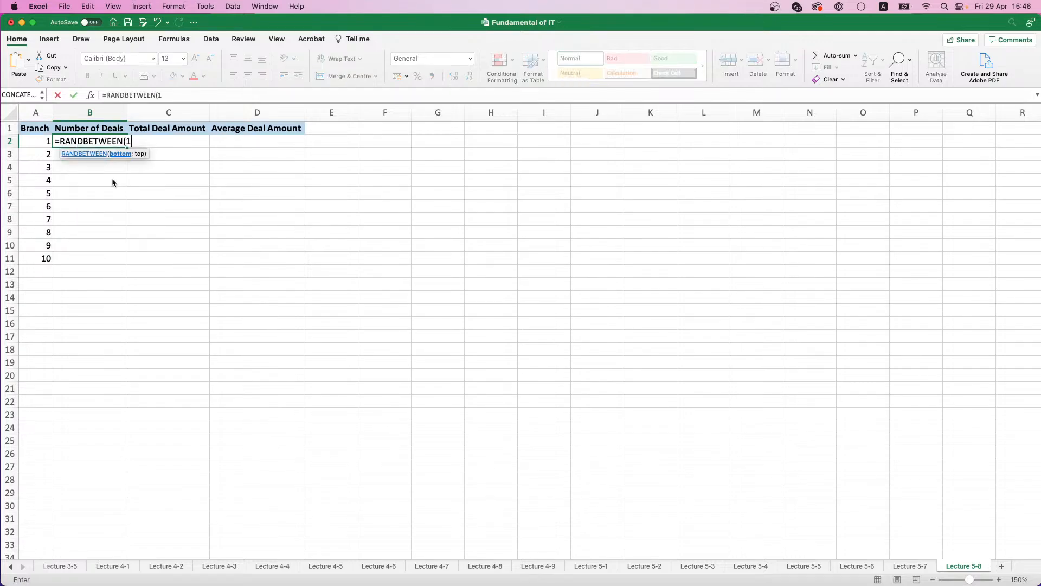
{"action": "type", "text": ";10)"}
{"action": "key", "text": "Return"}
{"action": "left_click", "coordinate": [115, 142]}
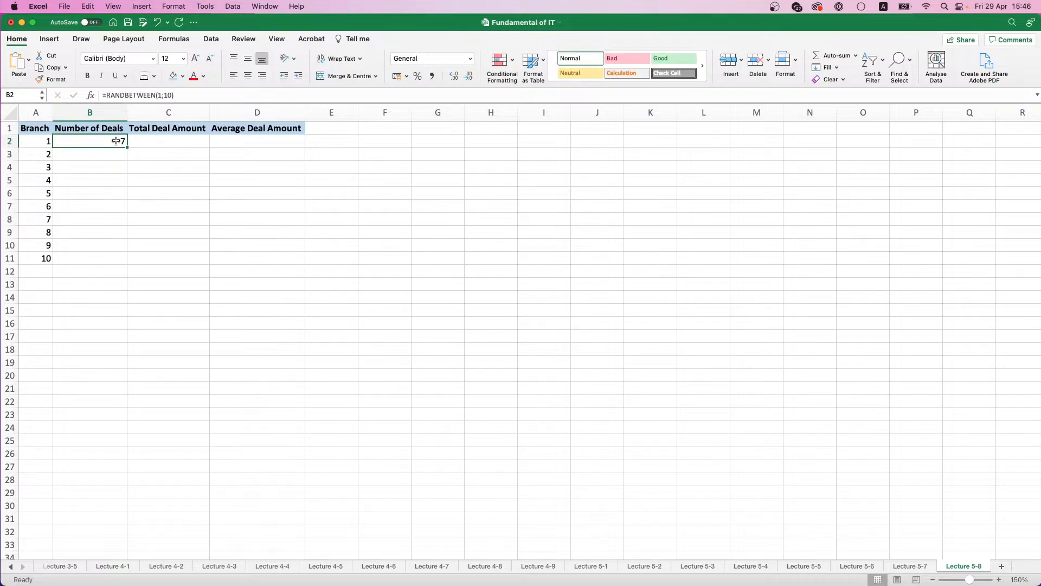
{"action": "double_click", "coordinate": [128, 147]}
Step: Replace the random formulas in B2:B11 with their values only
{"action": "key", "text": "super+c"}
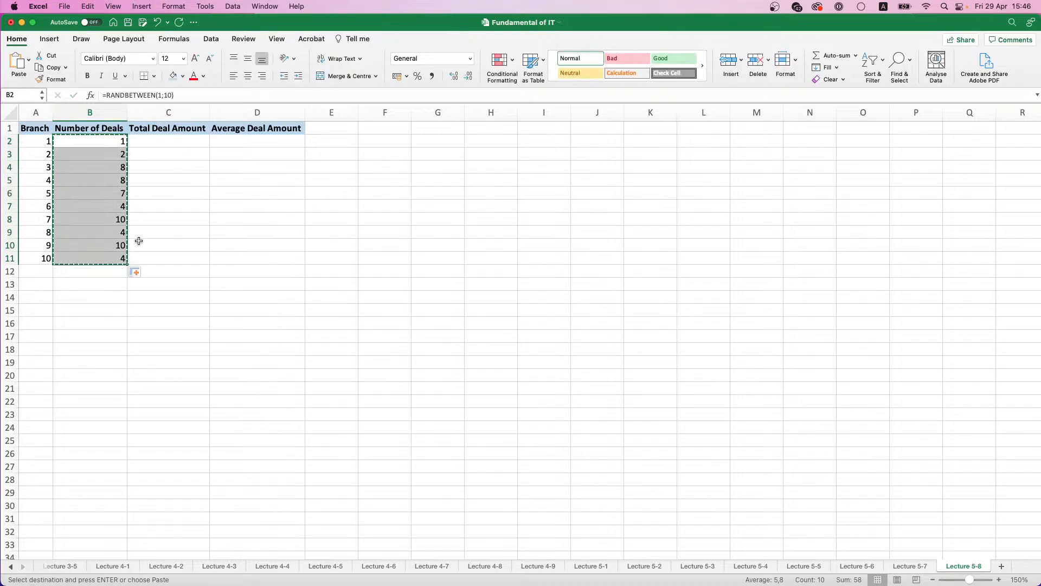
{"action": "key", "text": "super+v"}
{"action": "left_click", "coordinate": [137, 273]}
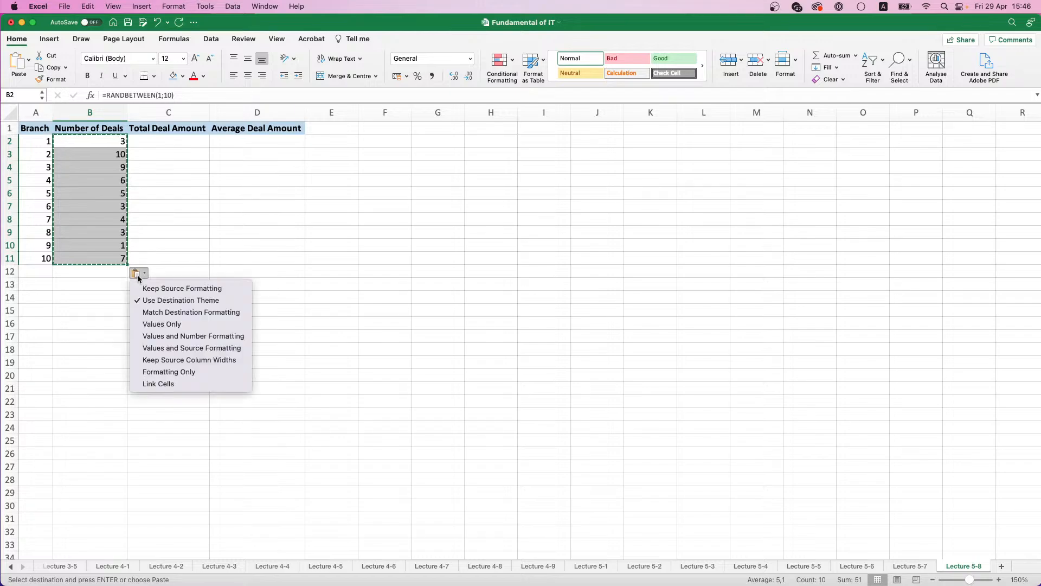
{"action": "left_click", "coordinate": [161, 324]}
Step: Start a formula in C2 that multiplies B2 by the RANDBETWEEN function
{"action": "left_click", "coordinate": [177, 141]}
{"action": "type", "text": "="}
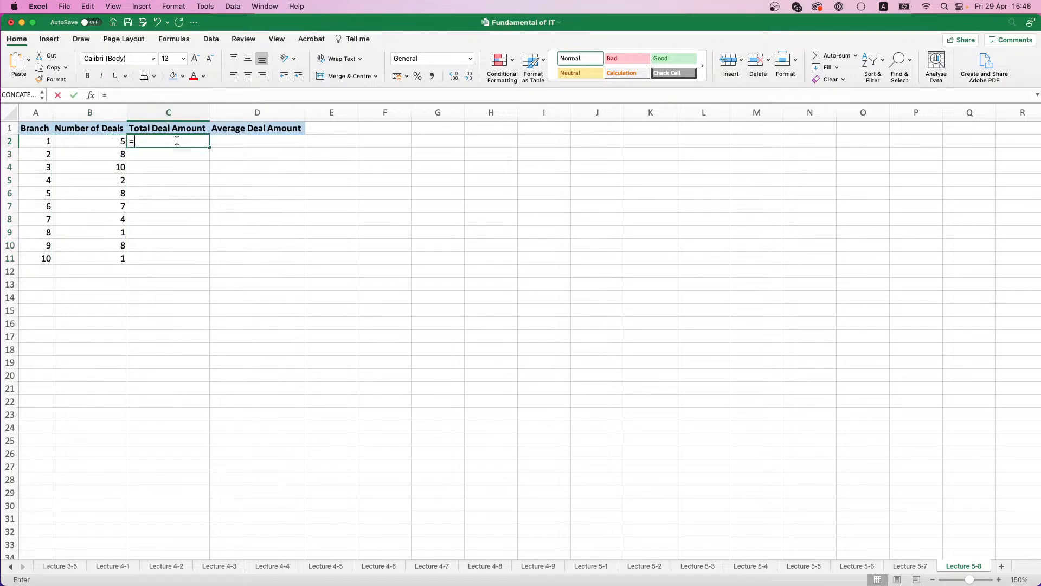
{"action": "left_click", "coordinate": [91, 140]}
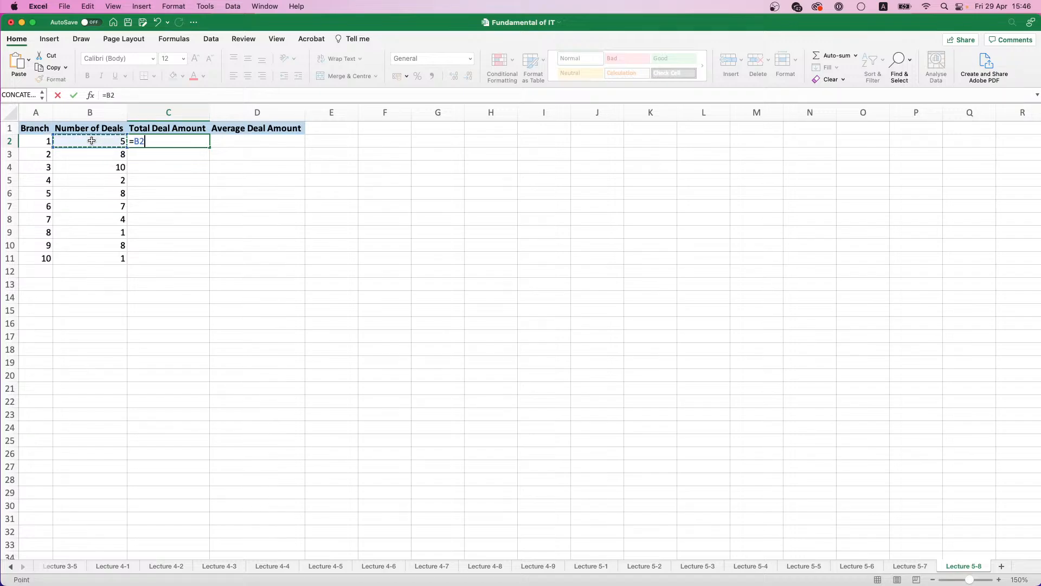
{"action": "type", "text": "*RAN"}
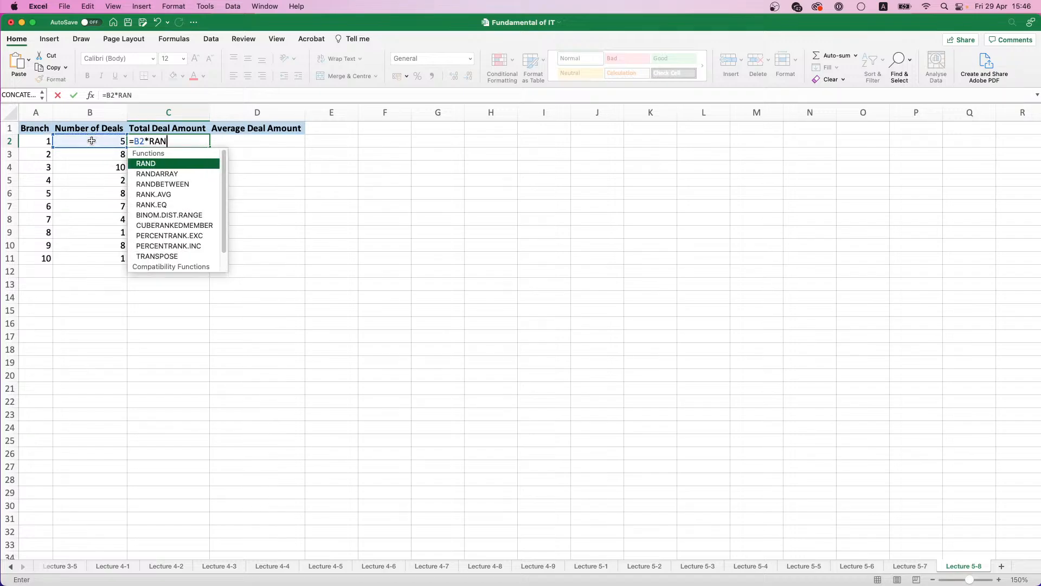
{"action": "key", "text": "Down"}
{"action": "key", "text": "Down"}
{"action": "key", "text": "Tab"}
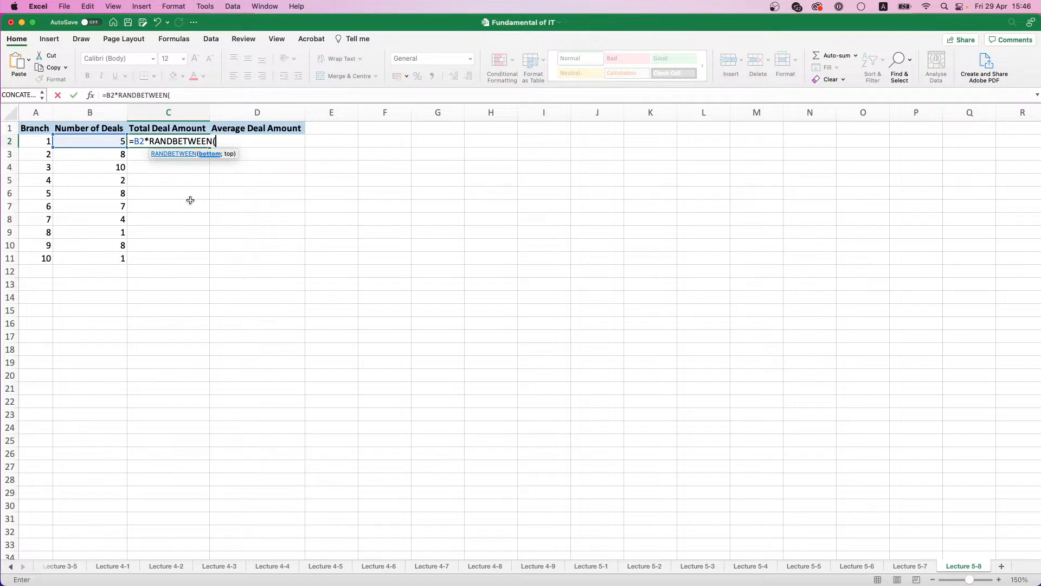
Step: Remove the B2 multiplier, complete the C2 formula as =RANDBETWEEN(100000;500000) and fill it down to C11
{"action": "left_click", "coordinate": [150, 139]}
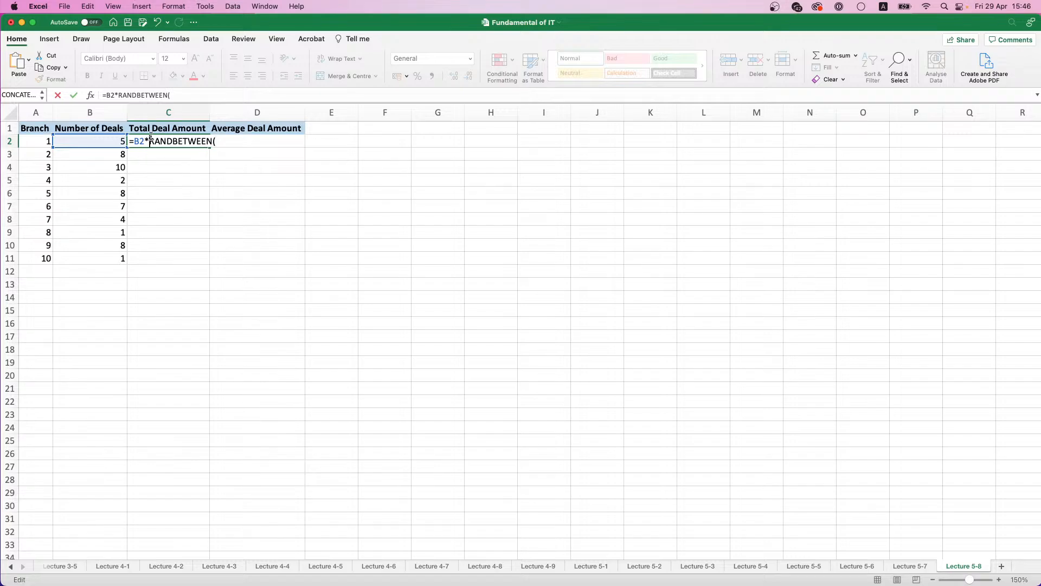
{"action": "key", "text": "BackSpace"}
{"action": "key", "text": "BackSpace"}
{"action": "key", "text": "BackSpace"}
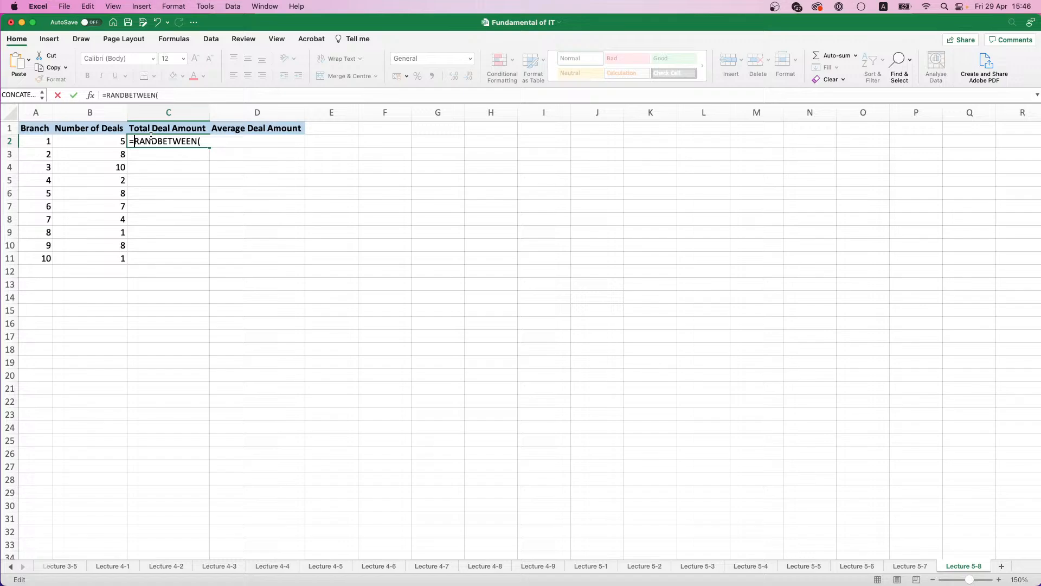
{"action": "left_click", "coordinate": [202, 141]}
{"action": "type", "text": "10000"}
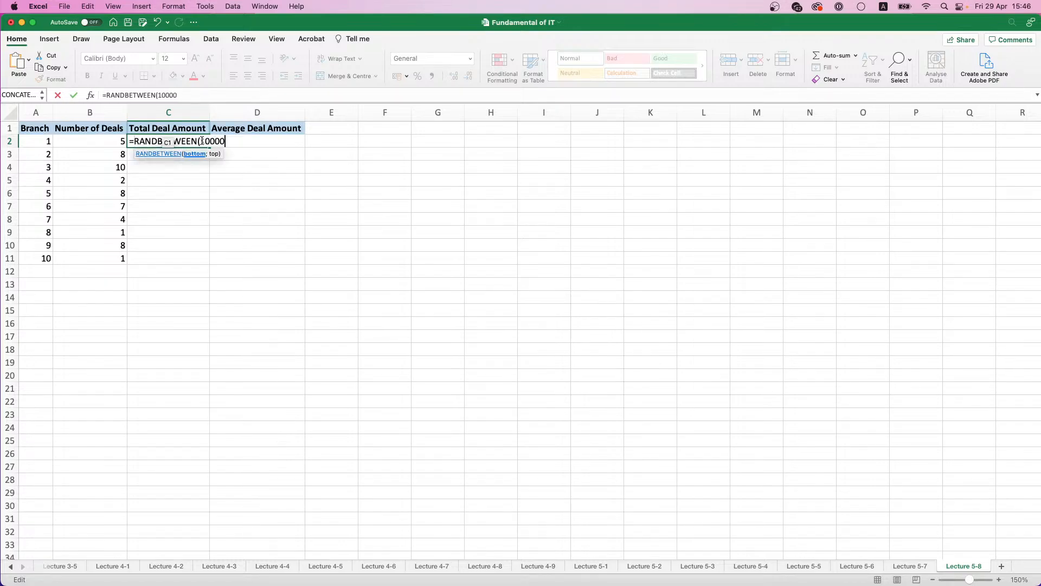
{"action": "type", "text": "0;500000)"}
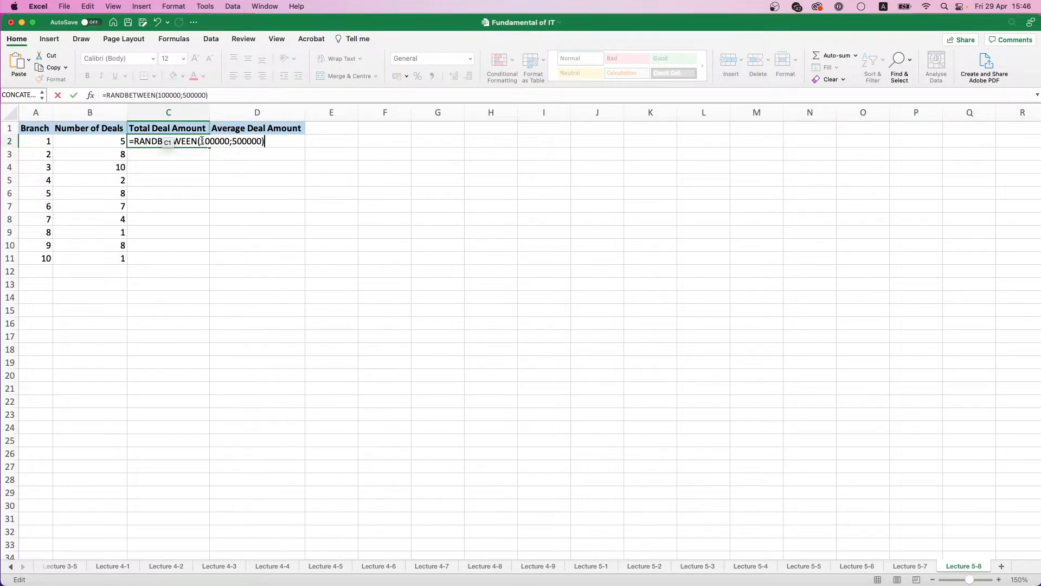
{"action": "key", "text": "Return"}
{"action": "left_click", "coordinate": [170, 140]}
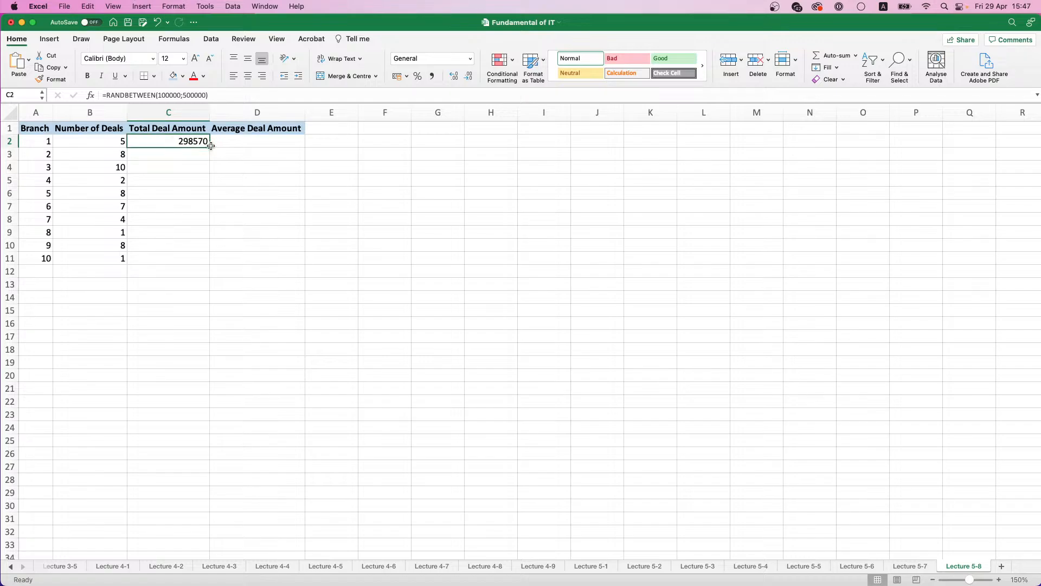
{"action": "double_click", "coordinate": [209, 153]}
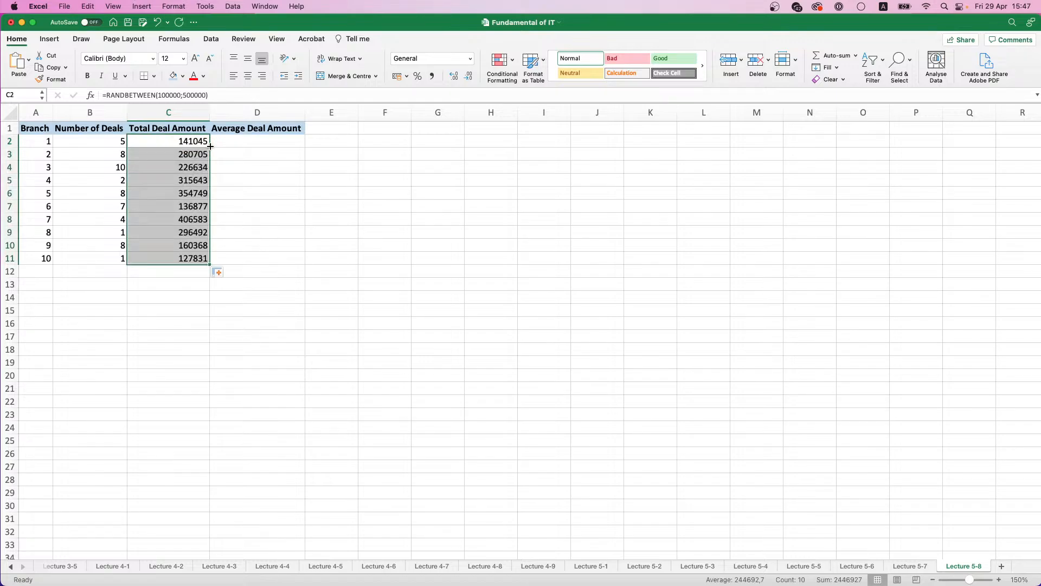
{"action": "key", "text": "super+c"}
{"action": "key", "text": "super+v"}
{"action": "left_click", "coordinate": [226, 273]}
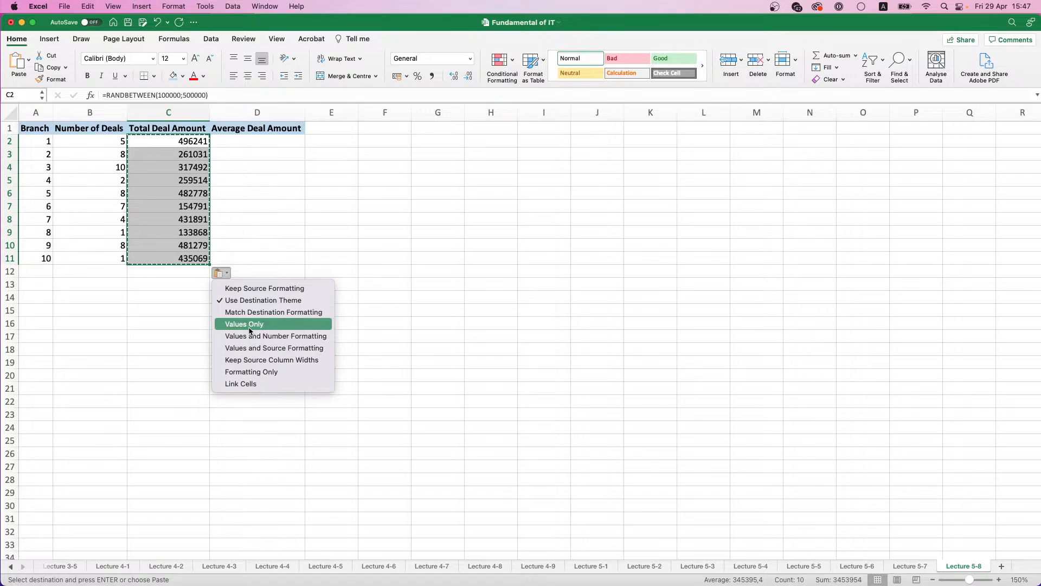
{"action": "left_click", "coordinate": [118, 97]}
Step: Change the Total Deal Amount formula in C2 to =B2*RANDBETWEEN(50000;150000) and apply it through C11
{"action": "left_click", "coordinate": [107, 95]}
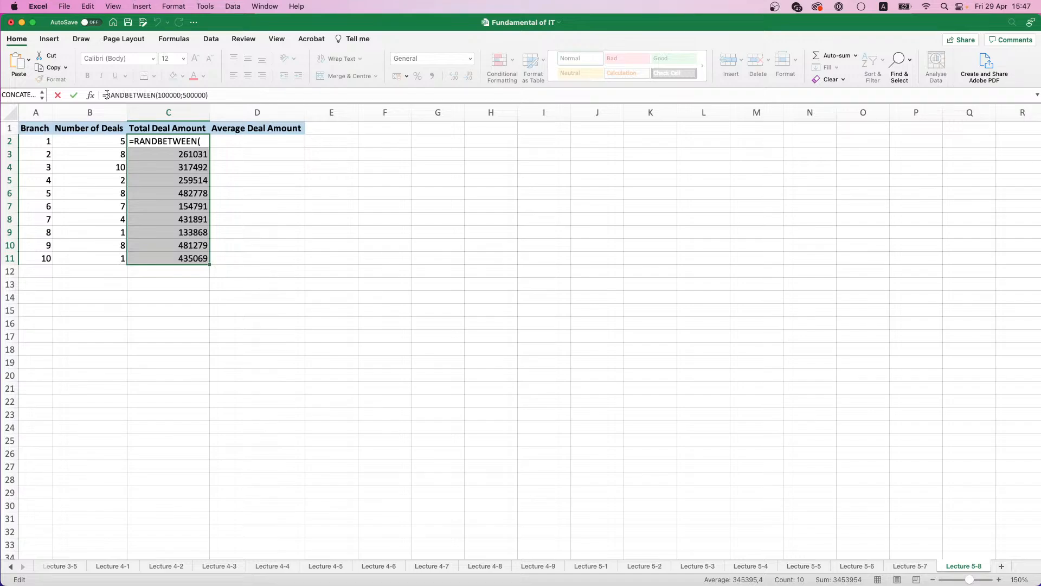
{"action": "left_click", "coordinate": [119, 141]}
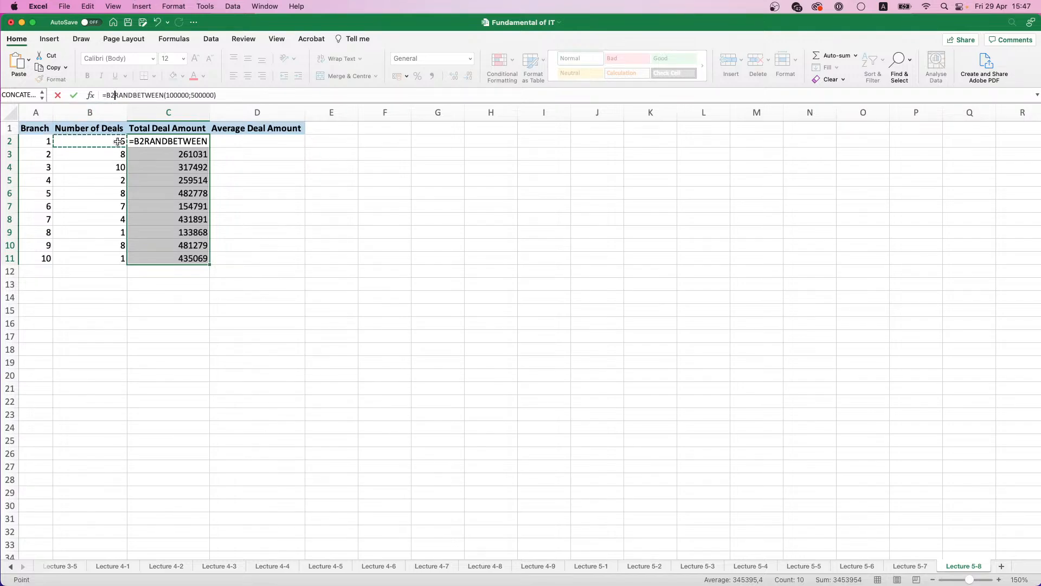
{"action": "type", "text": "*"}
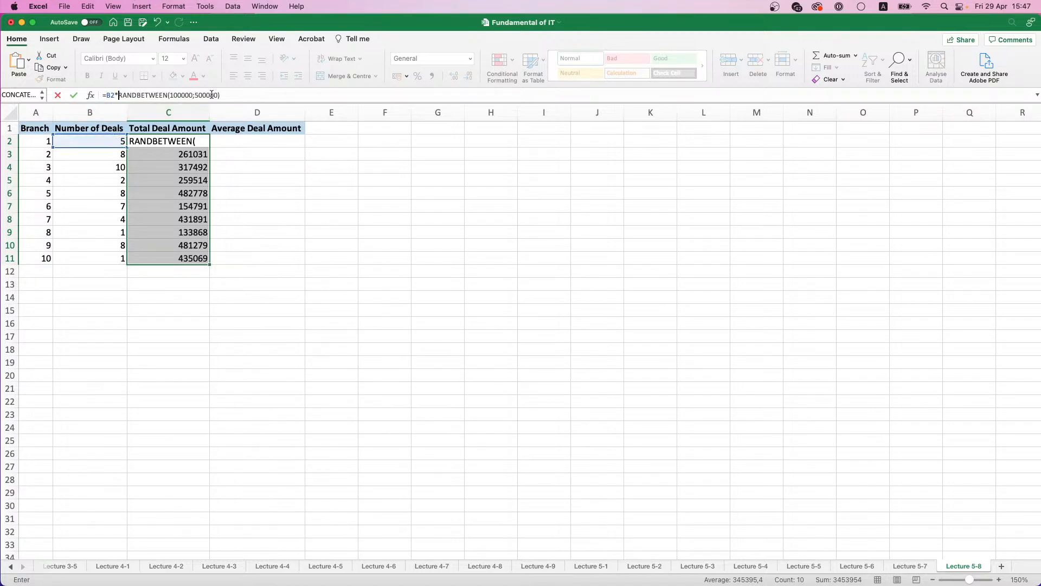
{"action": "double_click", "coordinate": [181, 95]}
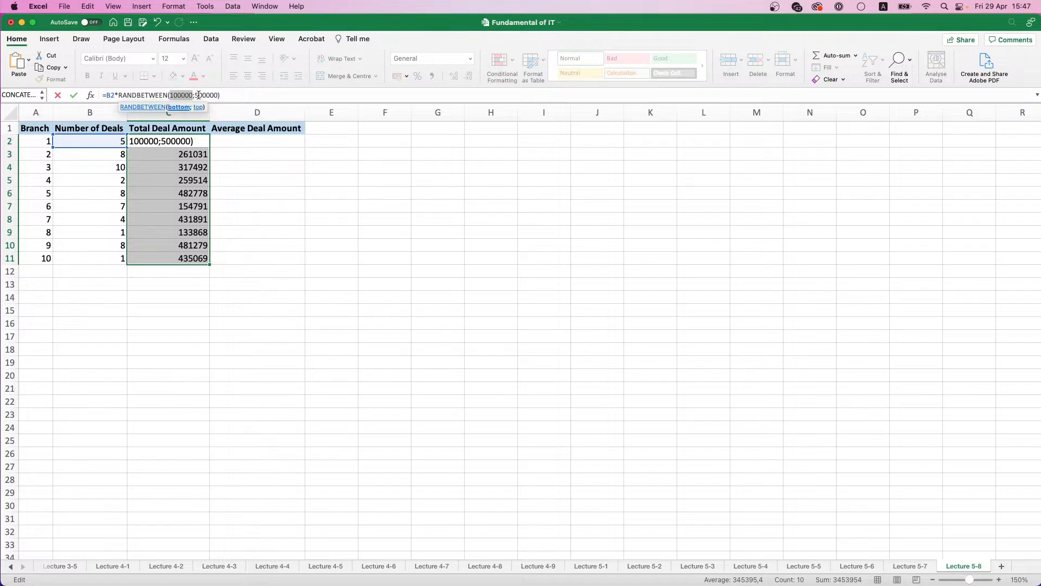
{"action": "type", "text": "50000"}
{"action": "key", "text": "Right"}
{"action": "key", "text": "shift+Right"}
{"action": "key", "text": "shift+Right"}
{"action": "key", "text": "shift+Right"}
{"action": "key", "text": "shift+Right"}
{"action": "key", "text": "shift+Right"}
{"action": "key", "text": "shift+Right"}
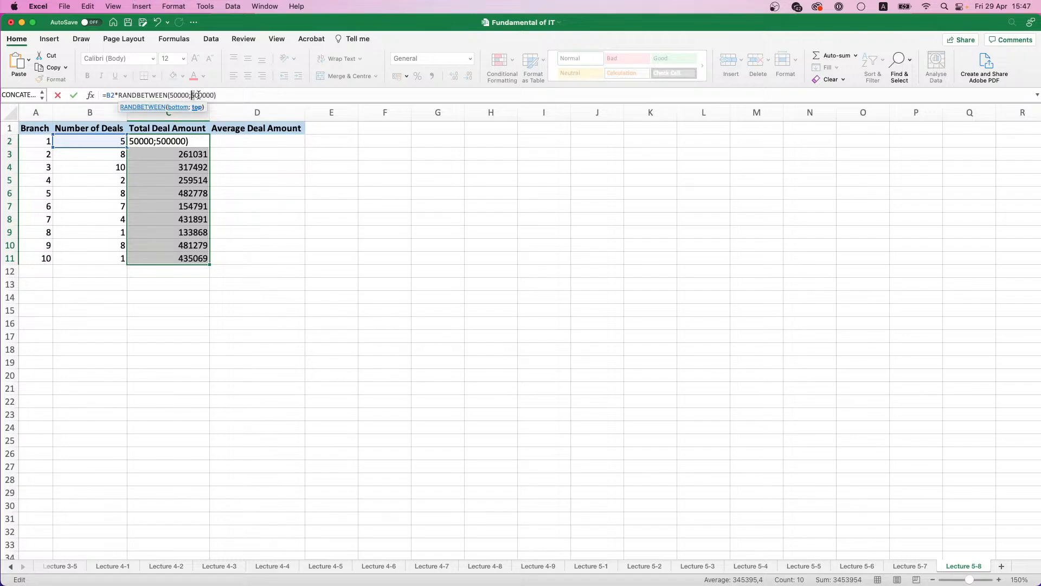
{"action": "type", "text": "150000"}
{"action": "key", "text": "ctrl+Return"}
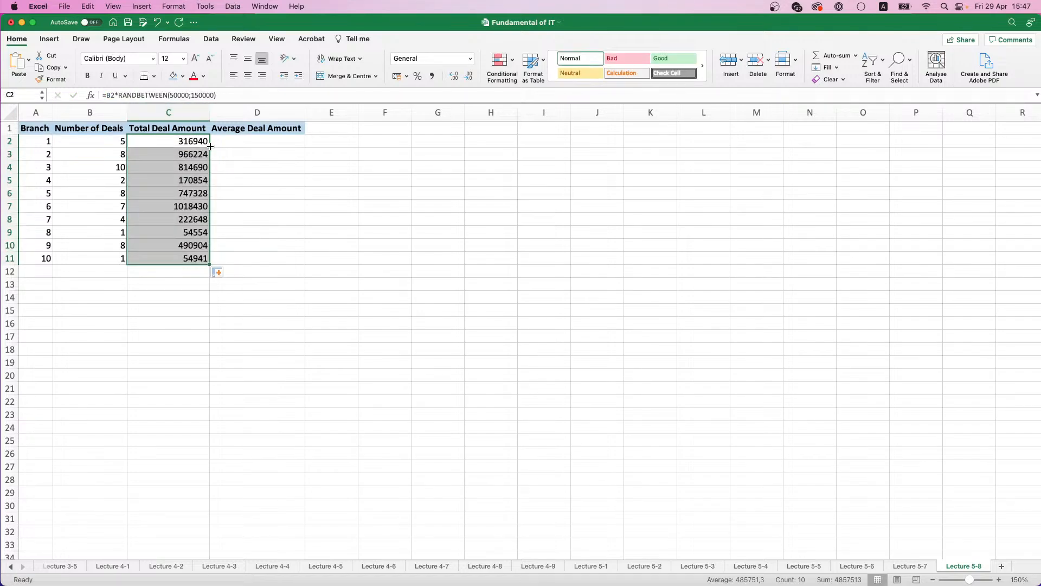
Step: Replace the formulas in C2:C11 with their values only
{"action": "key", "text": "super+c"}
{"action": "key", "text": "super+v"}
{"action": "left_click", "coordinate": [224, 276]}
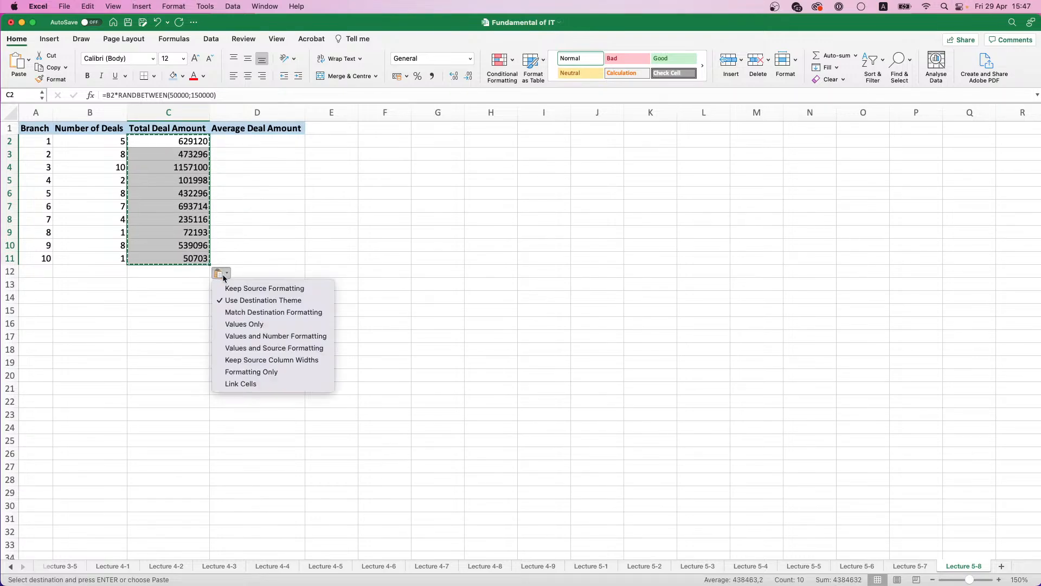
{"action": "left_click", "coordinate": [244, 323]}
Step: Calculate the average deal amount in D2 with =C2/B2 and fill it down to D11
{"action": "left_click", "coordinate": [276, 141]}
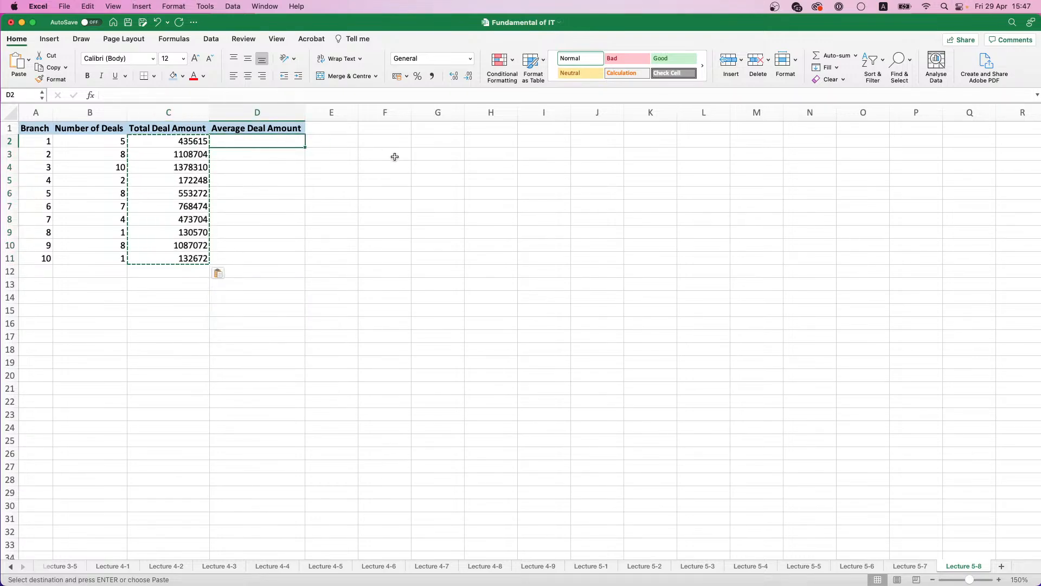
{"action": "type", "text": "="}
{"action": "left_click", "coordinate": [175, 139]}
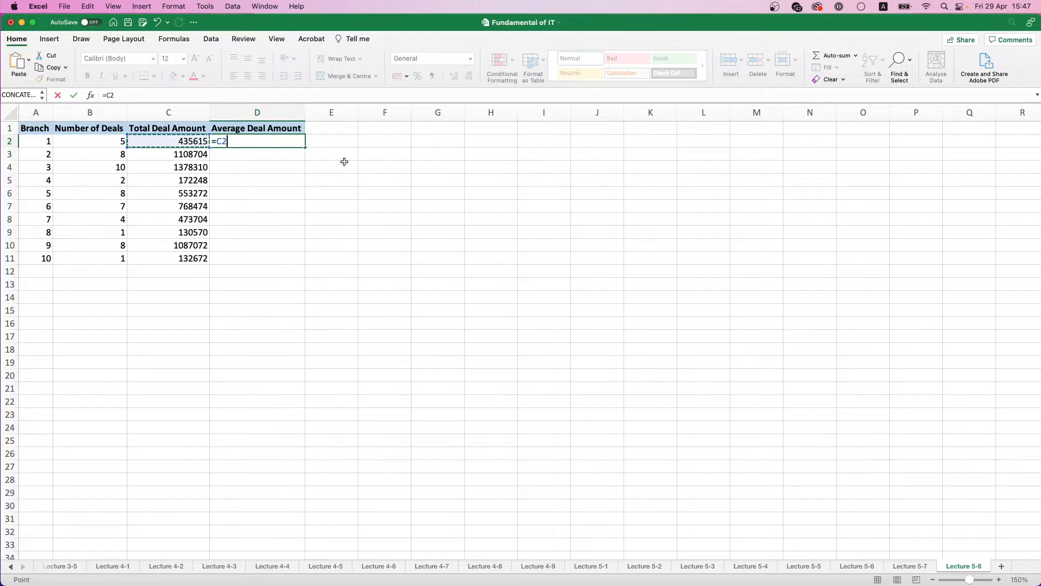
{"action": "type", "text": "/"}
{"action": "left_click", "coordinate": [105, 141]}
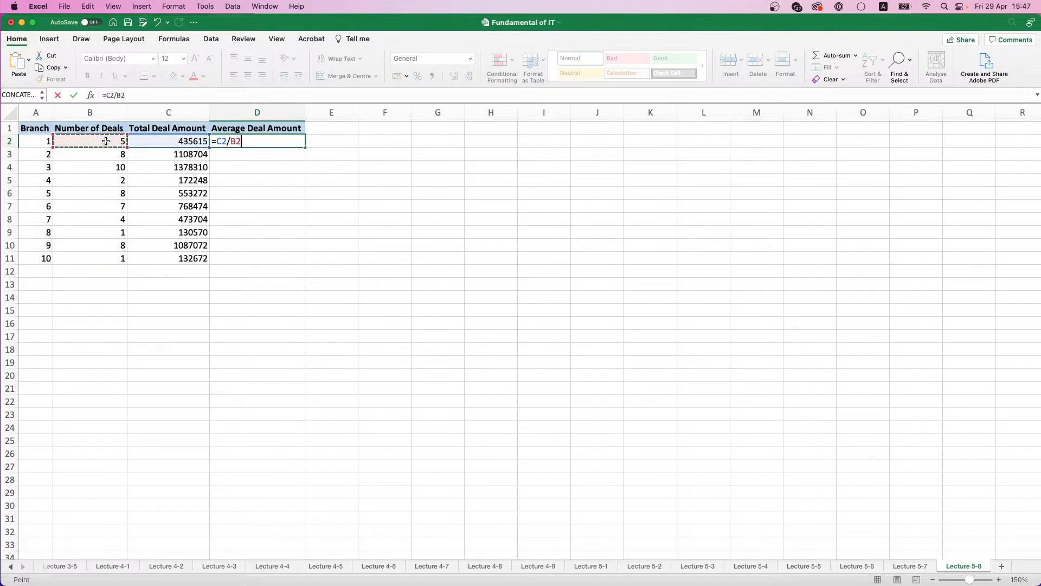
{"action": "key", "text": "Return"}
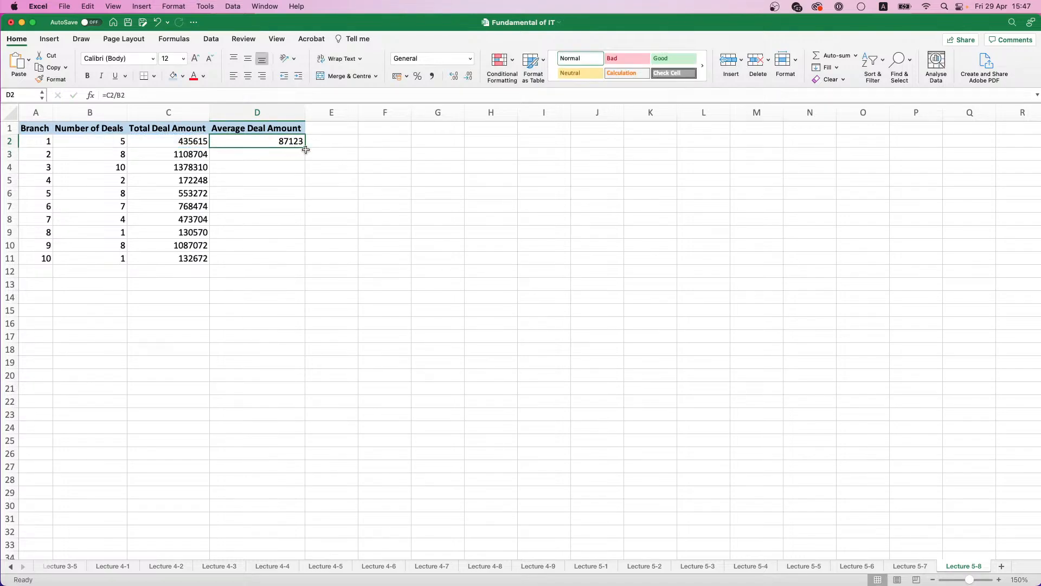
{"action": "left_click_drag", "start_coordinate": [305, 148], "coordinate": [306, 262]}
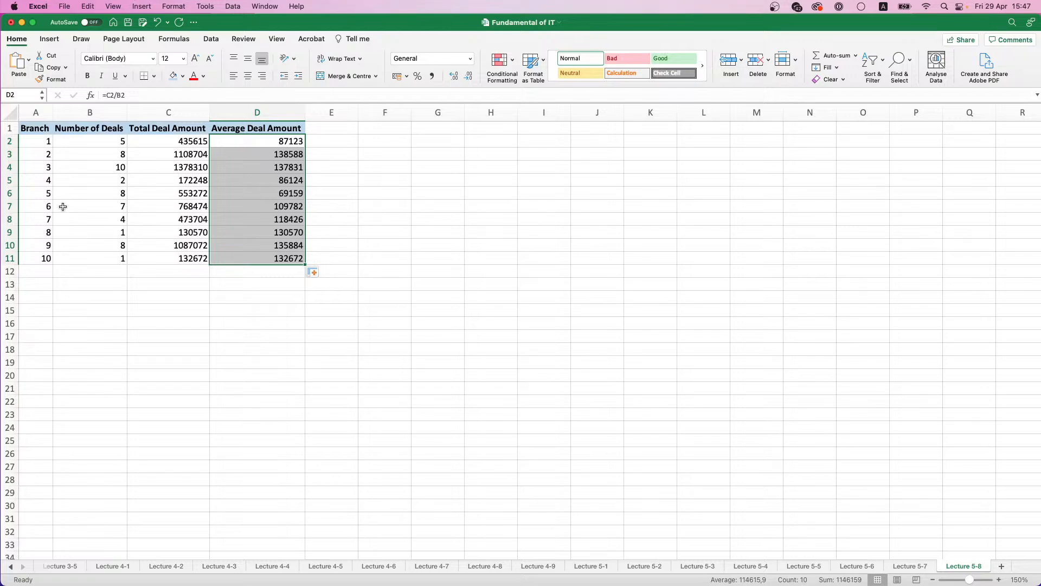
Step: Enter the label Total Average in G2
{"action": "left_click", "coordinate": [450, 146]}
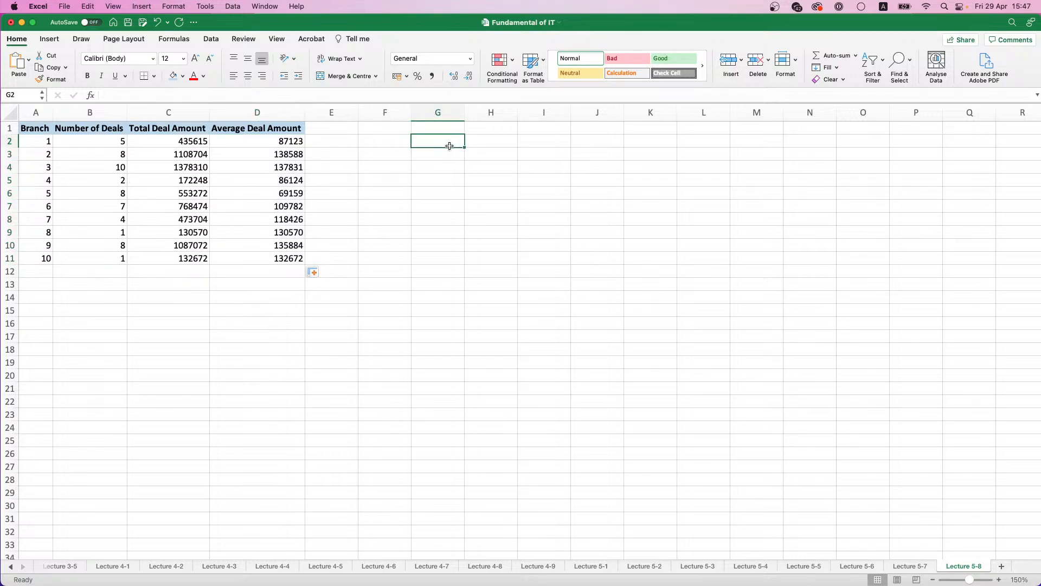
{"action": "type", "text": "Aver"}
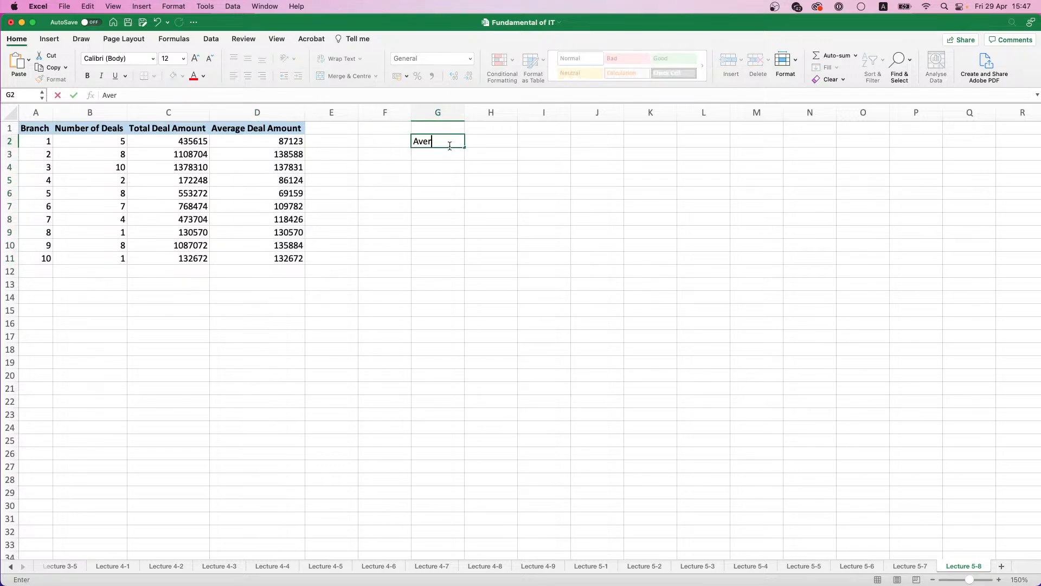
{"action": "key", "text": "BackSpace"}
{"action": "key", "text": "BackSpace"}
{"action": "key", "text": "BackSpace"}
{"action": "key", "text": "BackSpace"}
{"action": "type", "text": "Total Average"}
{"action": "key", "text": "Return"}
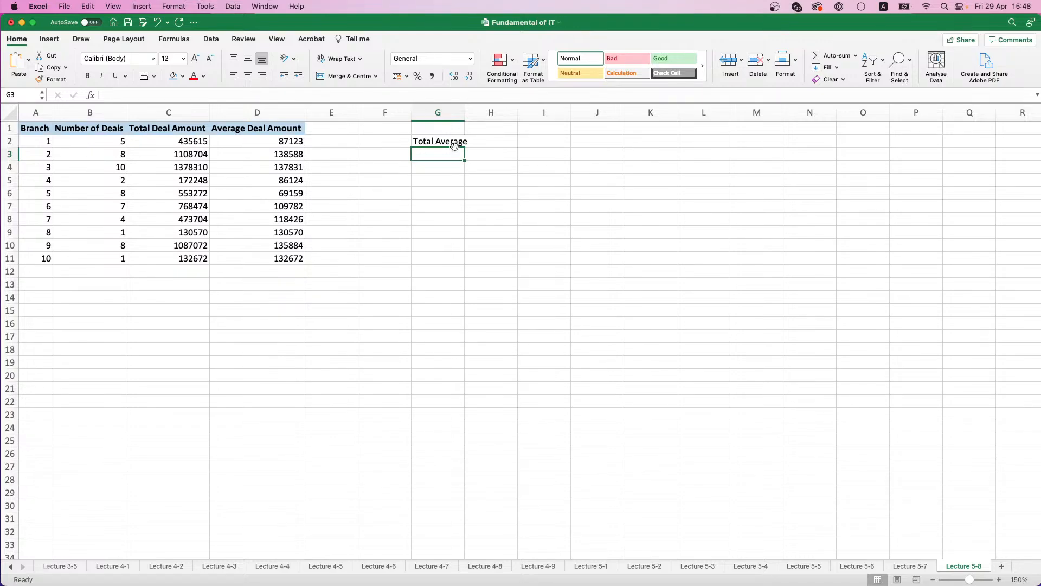
Step: Make the Total Average label in G2 bold with a light blue fill and widen column G to fit it
{"action": "left_click", "coordinate": [456, 142]}
{"action": "key", "text": "super+b"}
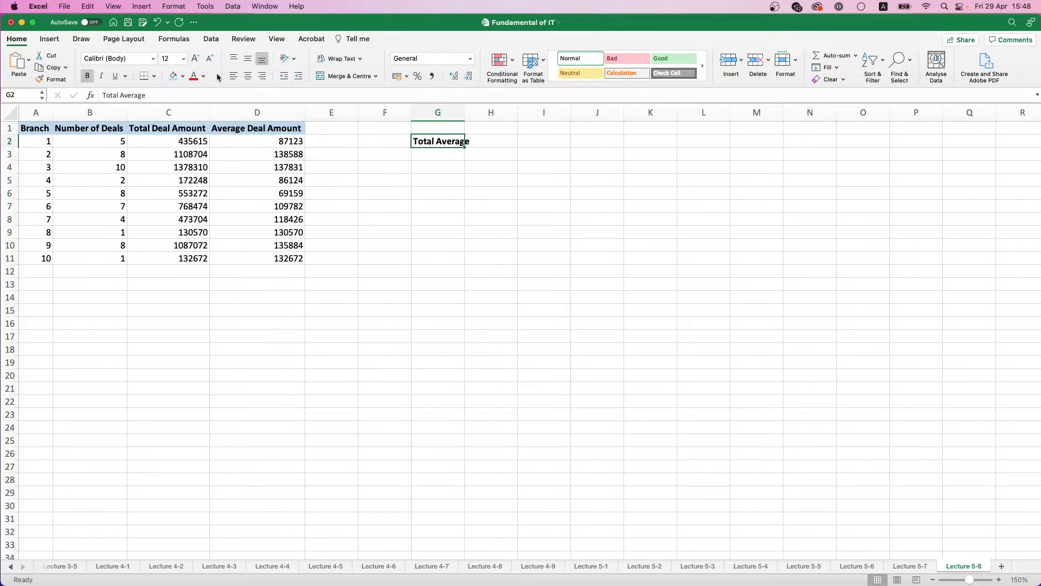
{"action": "left_click_drag", "start_coordinate": [465, 112], "coordinate": [473, 113]}
Step: Calculate the average of all branches' average deal amounts in H2 with =AVERAGE(D2:D11)
{"action": "left_click", "coordinate": [493, 140]}
{"action": "type", "text": "="}
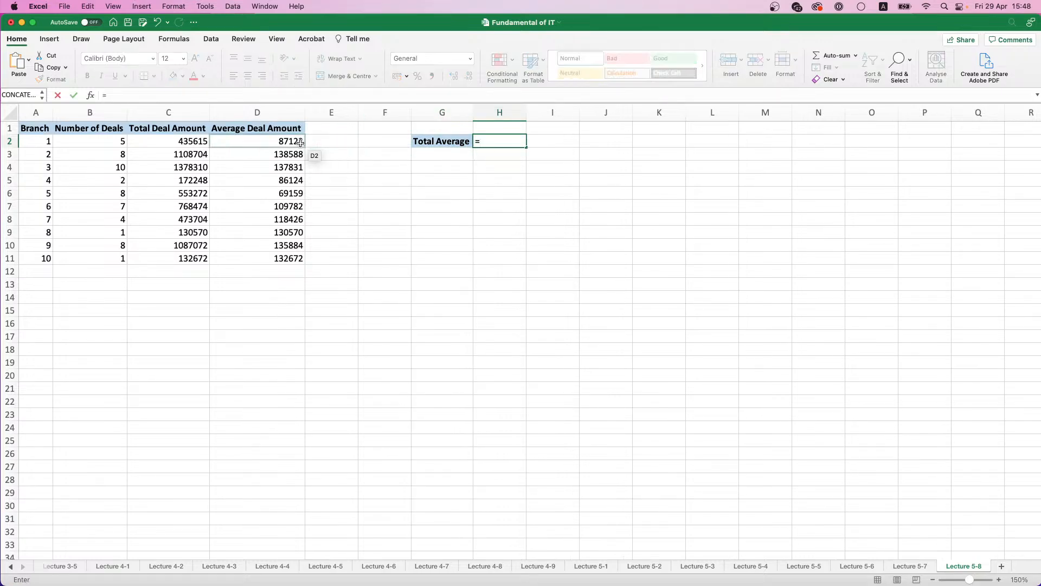
{"action": "type", "text": "AV"}
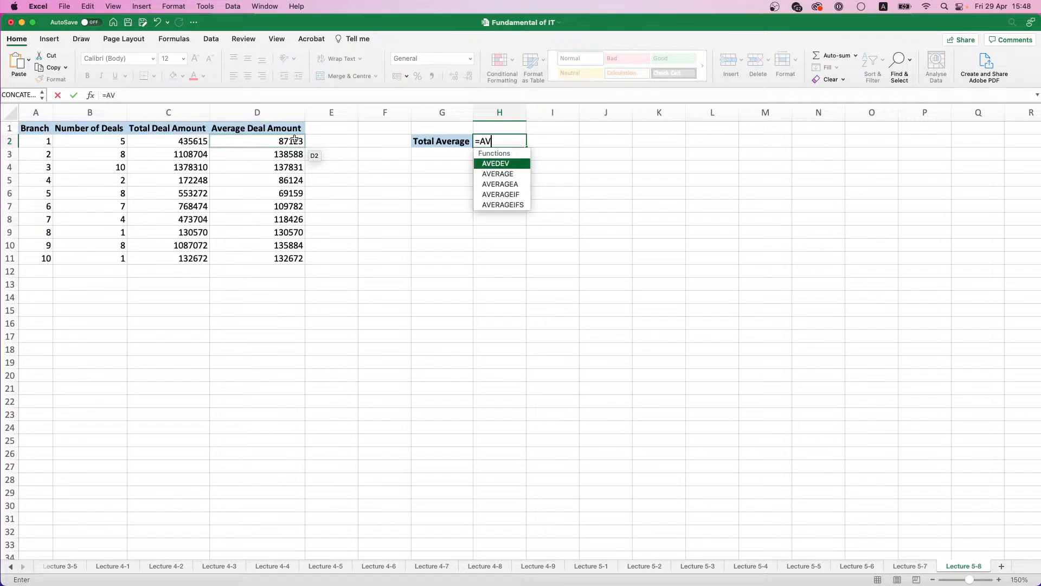
{"action": "double_click", "coordinate": [503, 174]}
{"action": "left_click_drag", "start_coordinate": [276, 142], "coordinate": [277, 251]}
{"action": "key", "text": "Return"}
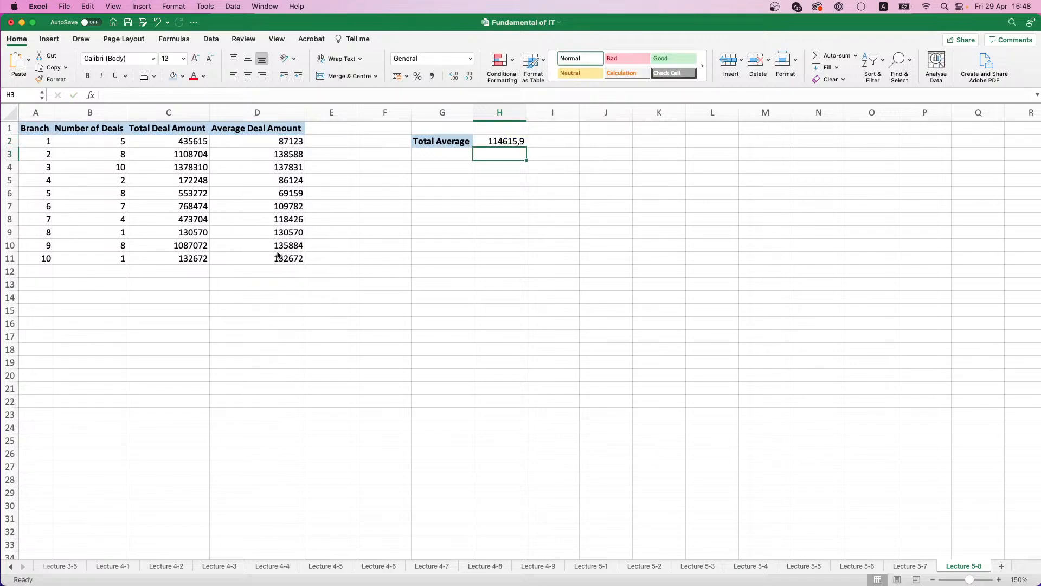
Step: Apply the comma number format to the total average in H2
{"action": "left_click", "coordinate": [518, 142]}
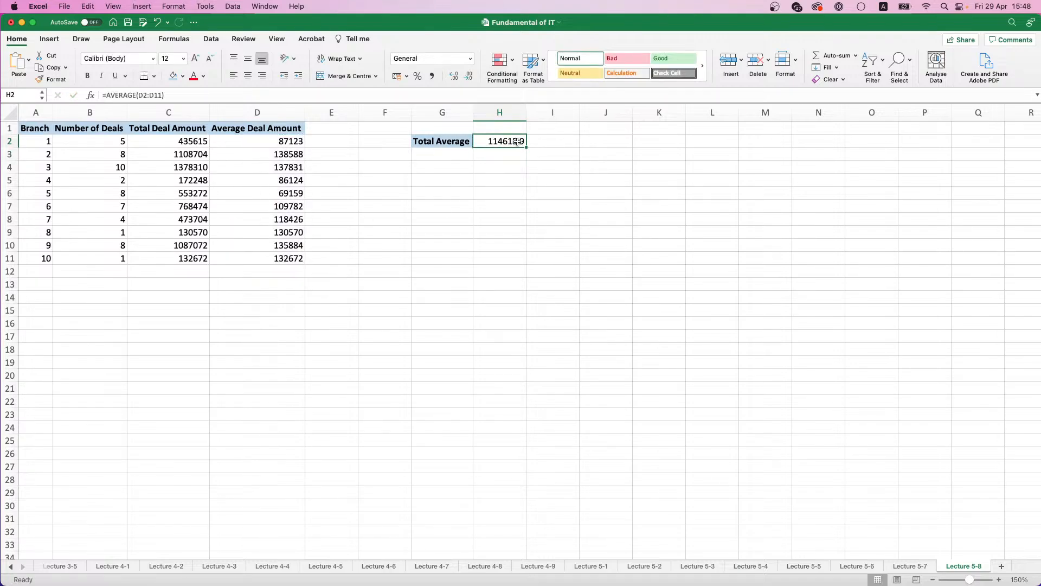
{"action": "left_click", "coordinate": [432, 76]}
{"action": "left_click", "coordinate": [505, 156]}
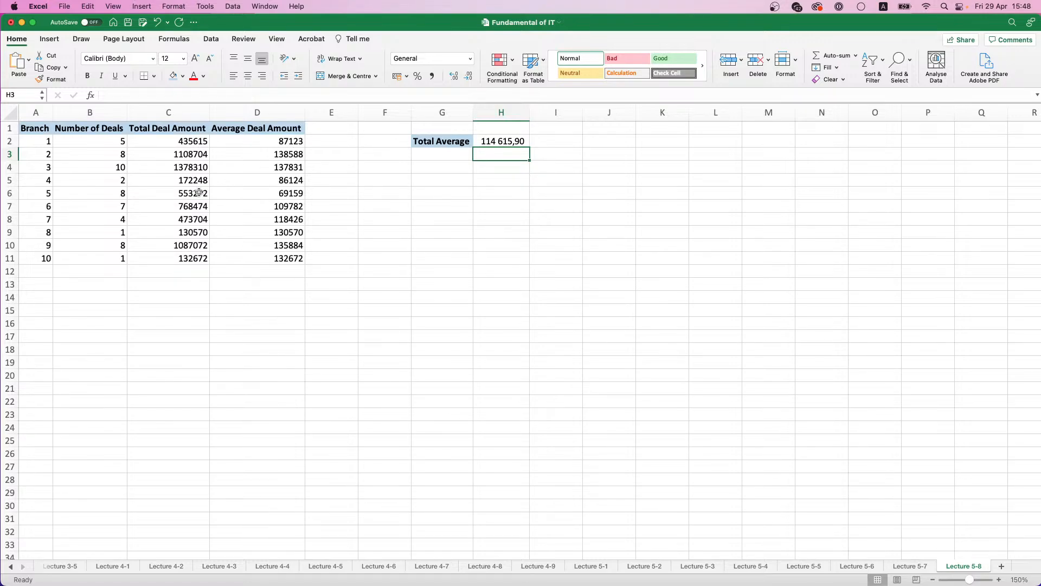
Step: Set the Number of Deals to 0 for branches 4 and 8 in B5 and B9
{"action": "left_click", "coordinate": [105, 174]}
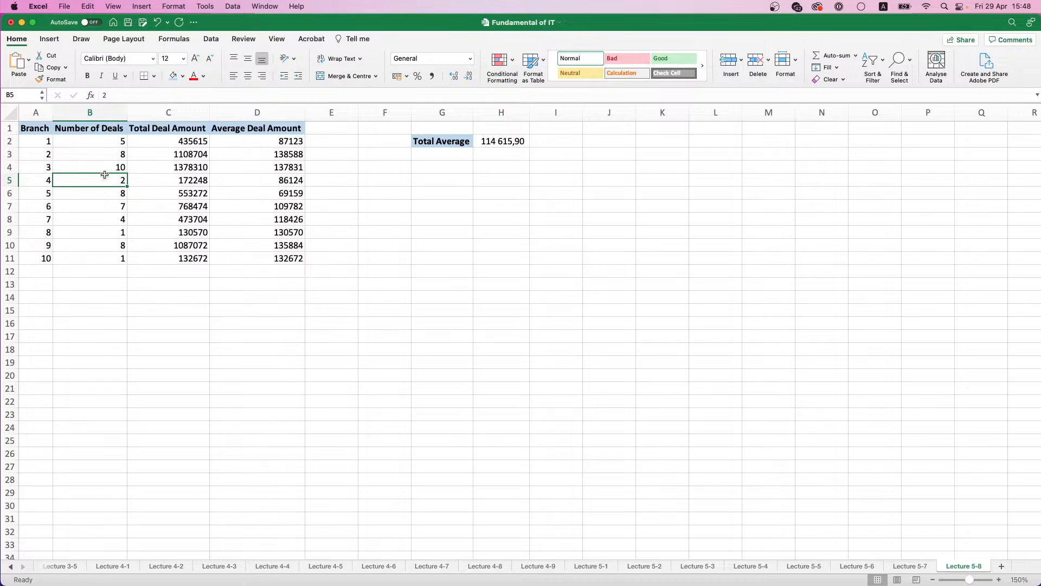
{"action": "type", "text": "0"}
{"action": "left_click", "coordinate": [158, 195]}
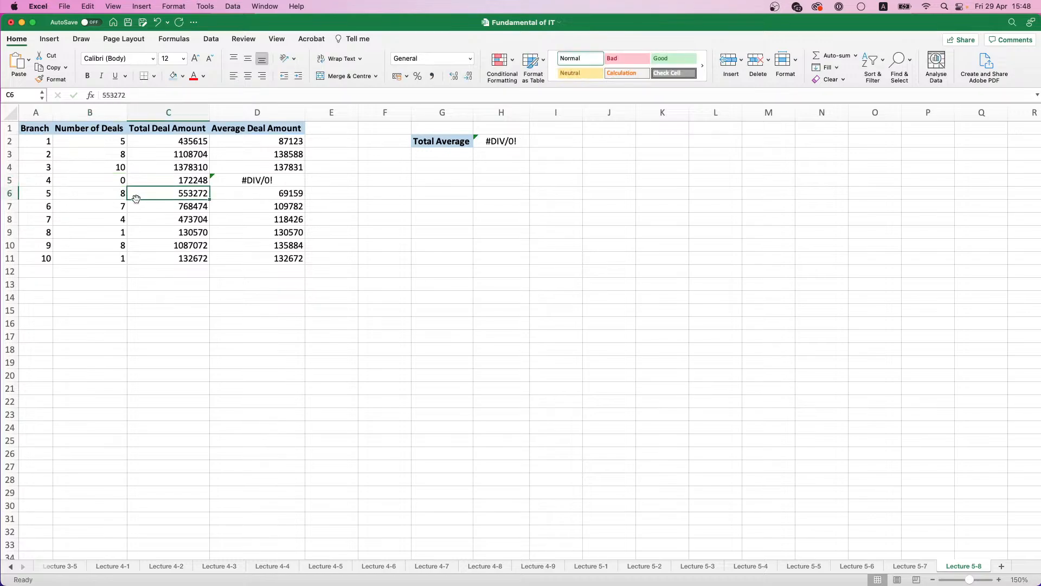
{"action": "left_click", "coordinate": [117, 232]}
{"action": "type", "text": "0"}
{"action": "left_click", "coordinate": [114, 269]}
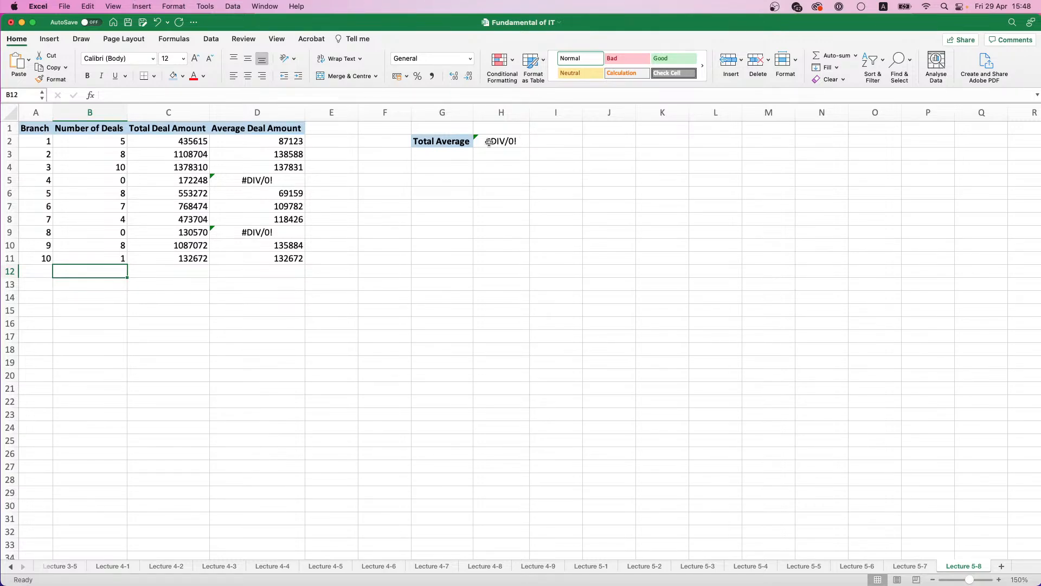
Step: Set the Total Deal Amount to 0 for branches 4 and 8 in C5 and C9
{"action": "left_click", "coordinate": [164, 181]}
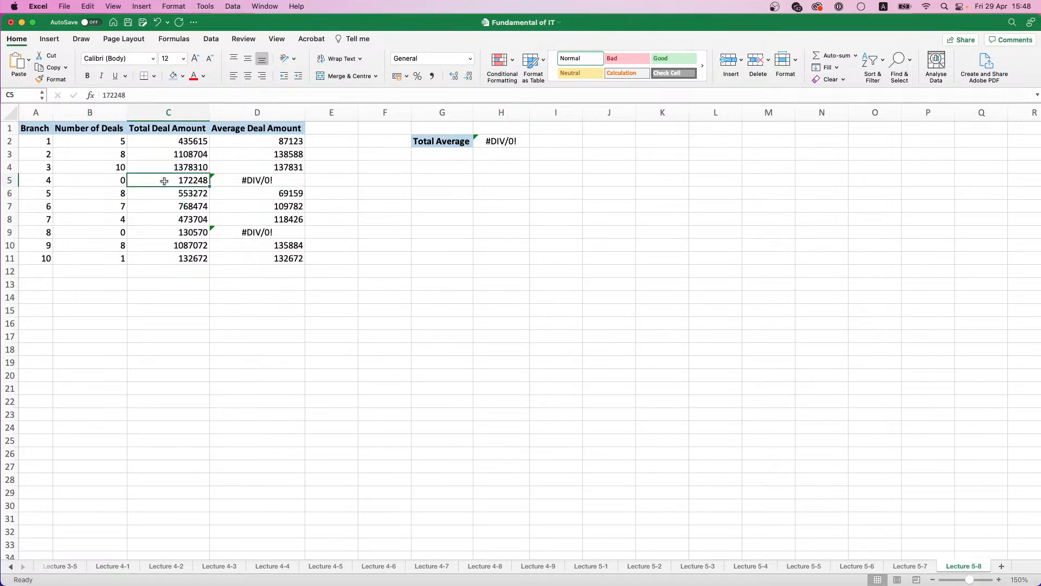
{"action": "type", "text": "0"}
{"action": "left_click", "coordinate": [168, 232]}
{"action": "type", "text": "0"}
{"action": "left_click", "coordinate": [257, 232]}
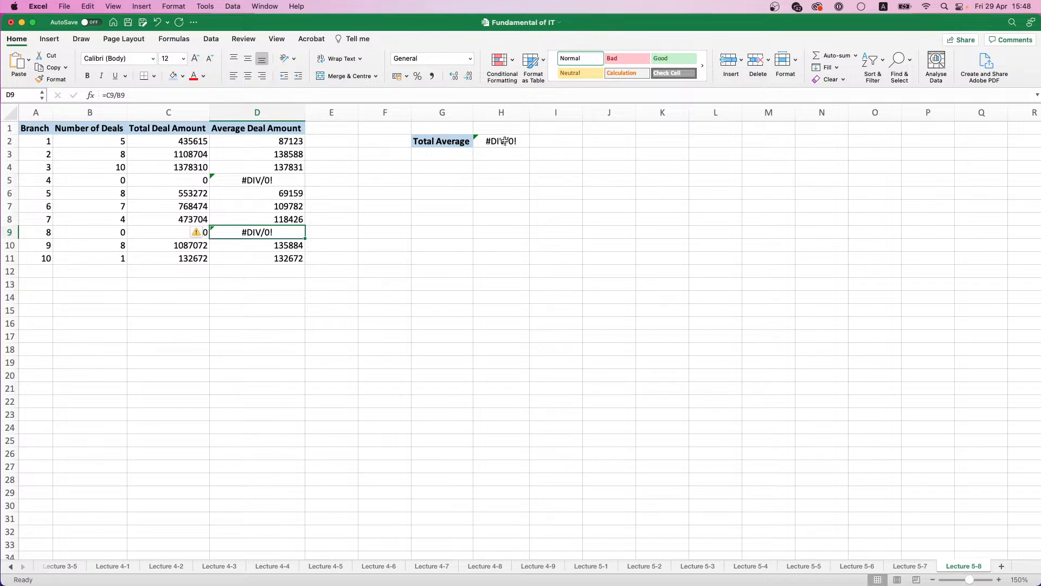
{"action": "left_click", "coordinate": [469, 167]}
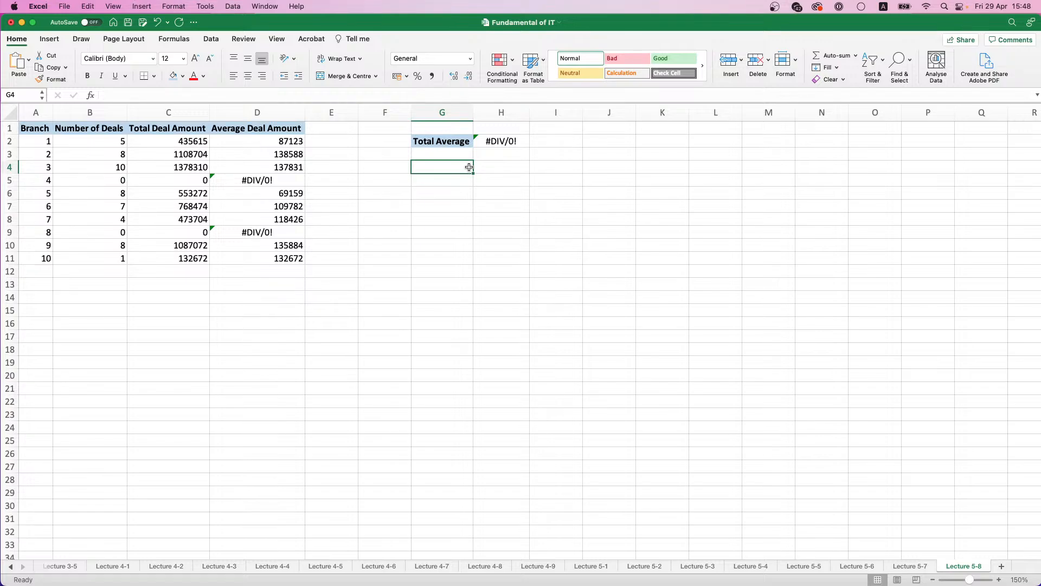
Step: Replace the formula in H2 with =AVERAGE(IFERROR(D2:D11;"")), entered as an array formula
{"action": "left_click", "coordinate": [507, 142]}
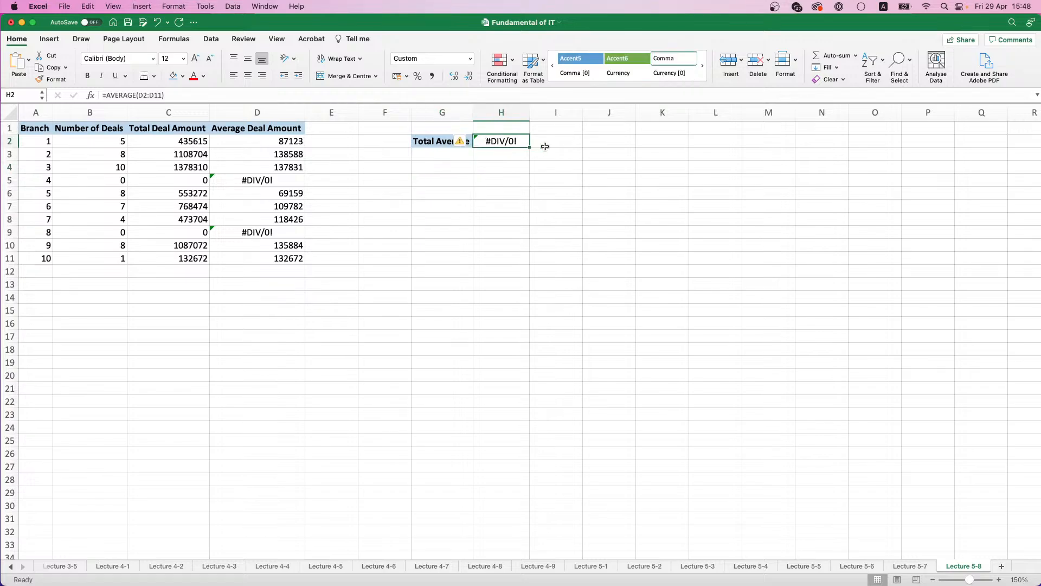
{"action": "key", "text": "Delete"}
{"action": "type", "text": "="}
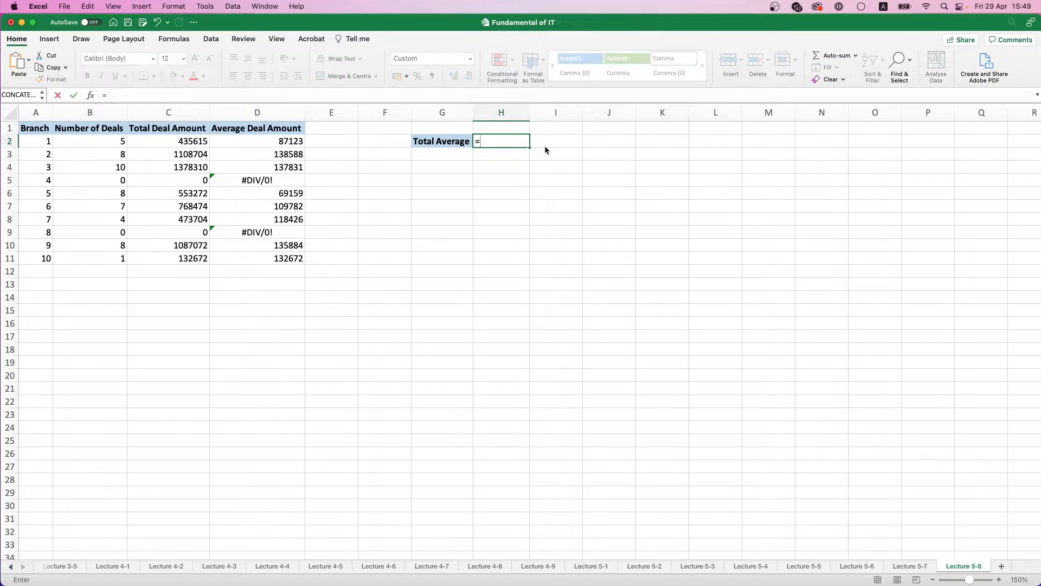
{"action": "type", "text": "AVE"}
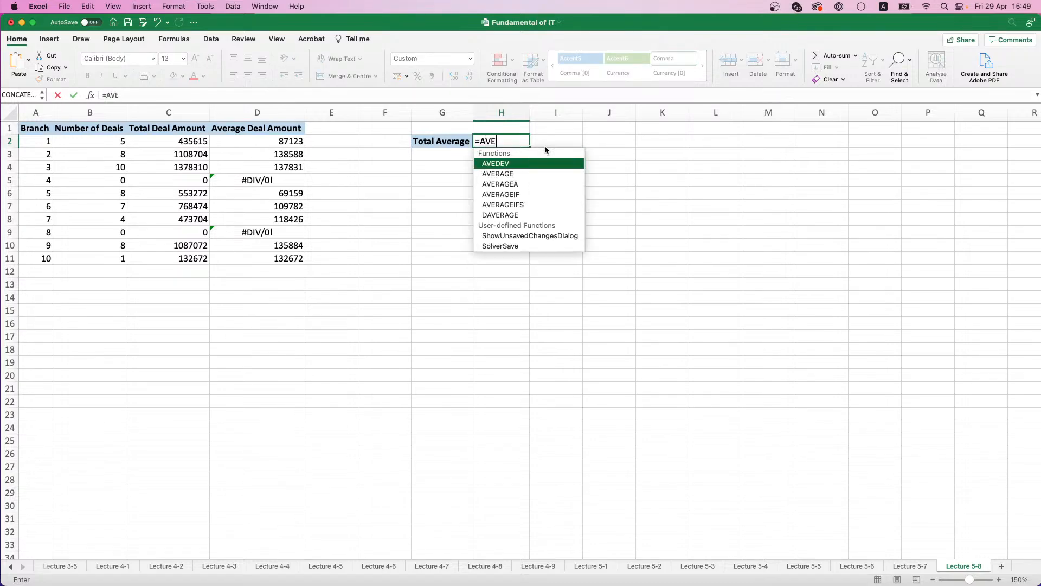
{"action": "double_click", "coordinate": [506, 173]}
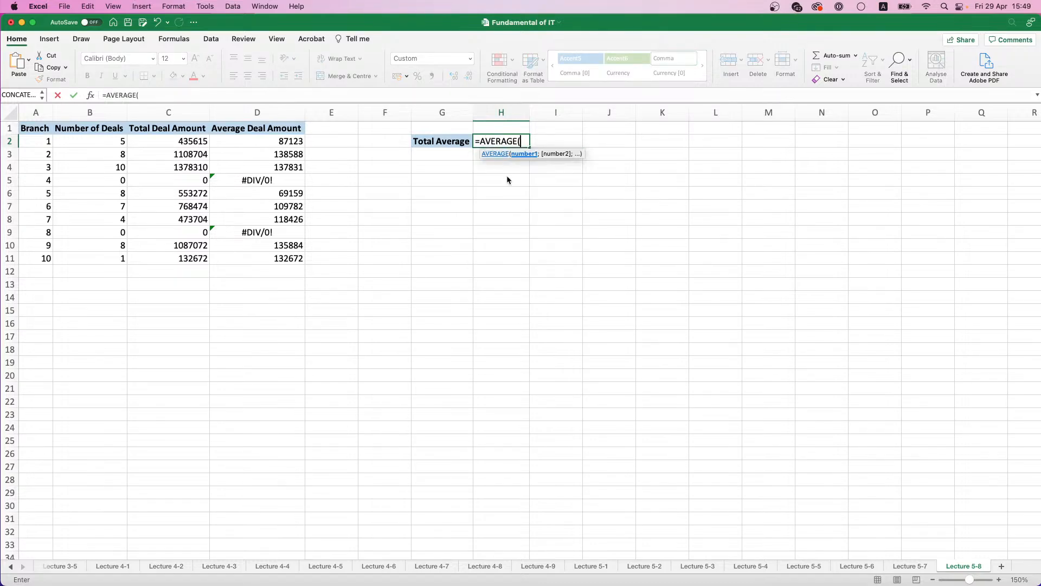
{"action": "type", "text": "("}
{"action": "key", "text": "BackSpace"}
{"action": "type", "text": "IFER"}
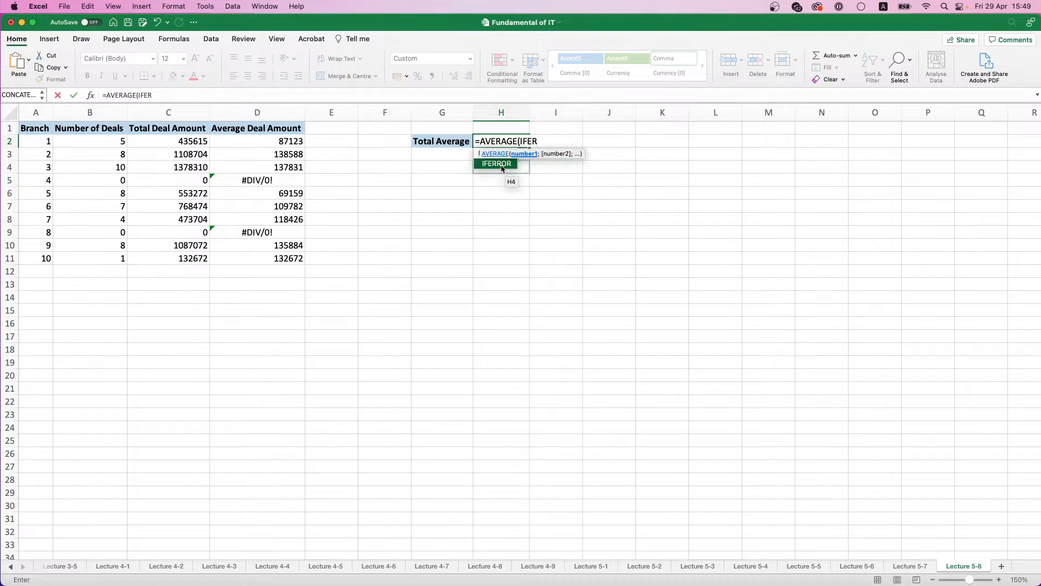
{"action": "double_click", "coordinate": [500, 164]}
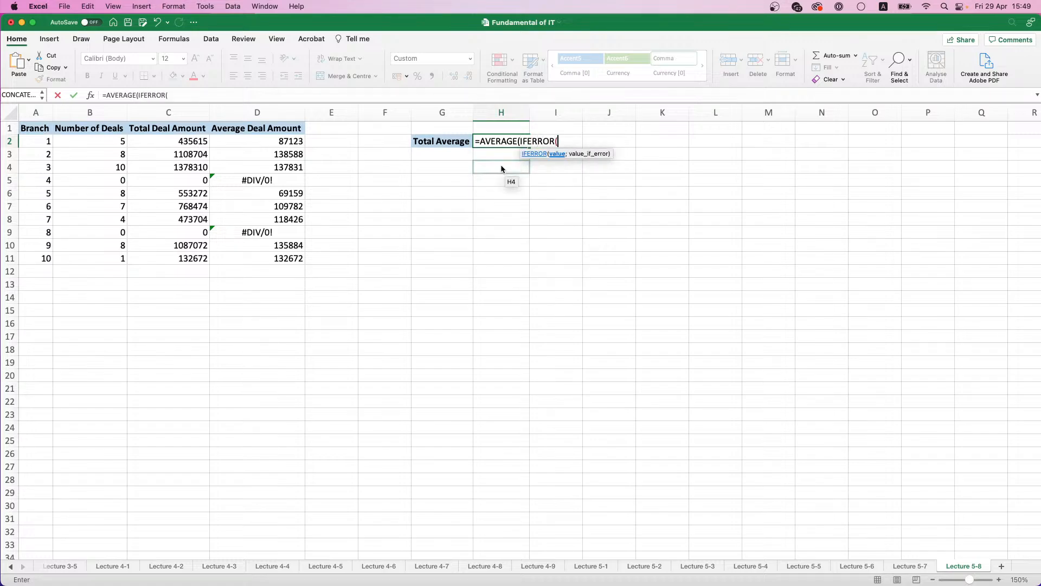
{"action": "left_click_drag", "start_coordinate": [271, 142], "coordinate": [275, 260]}
{"action": "type", "text": ";"}
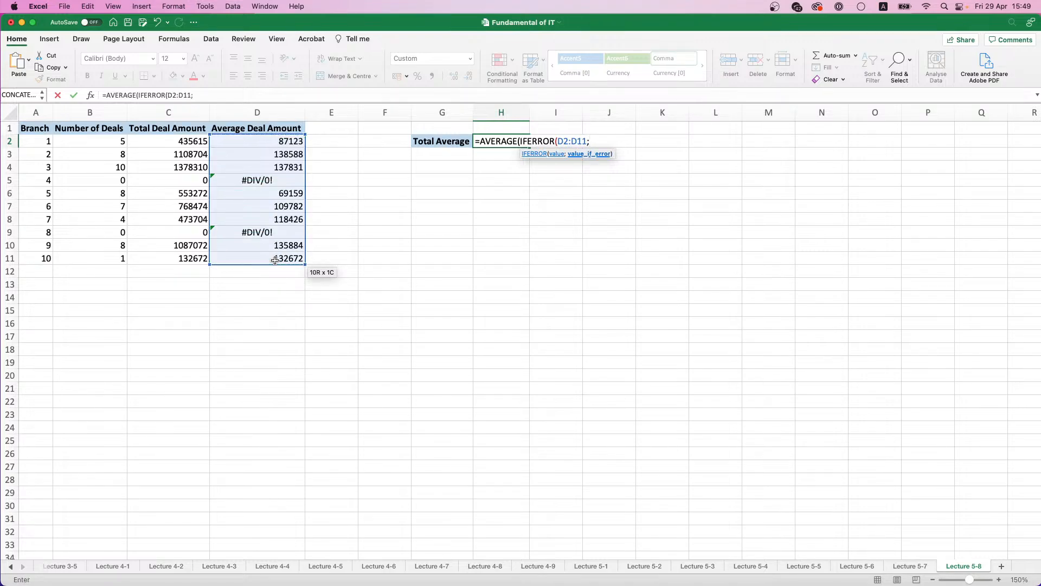
{"action": "type", "text": "\"\")"}
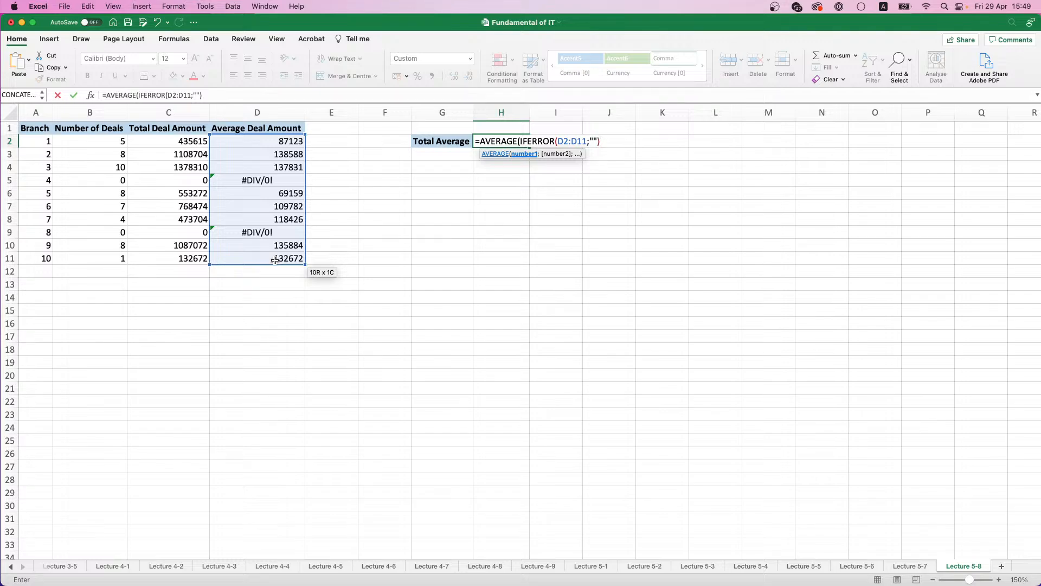
{"action": "type", "text": ")"}
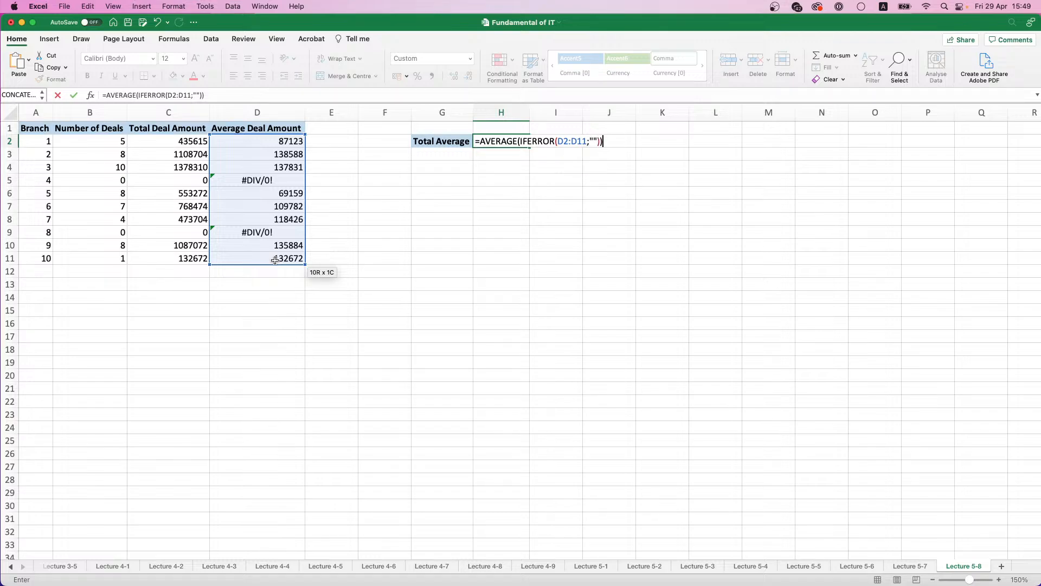
{"action": "key", "text": "ctrl+shift+Return"}
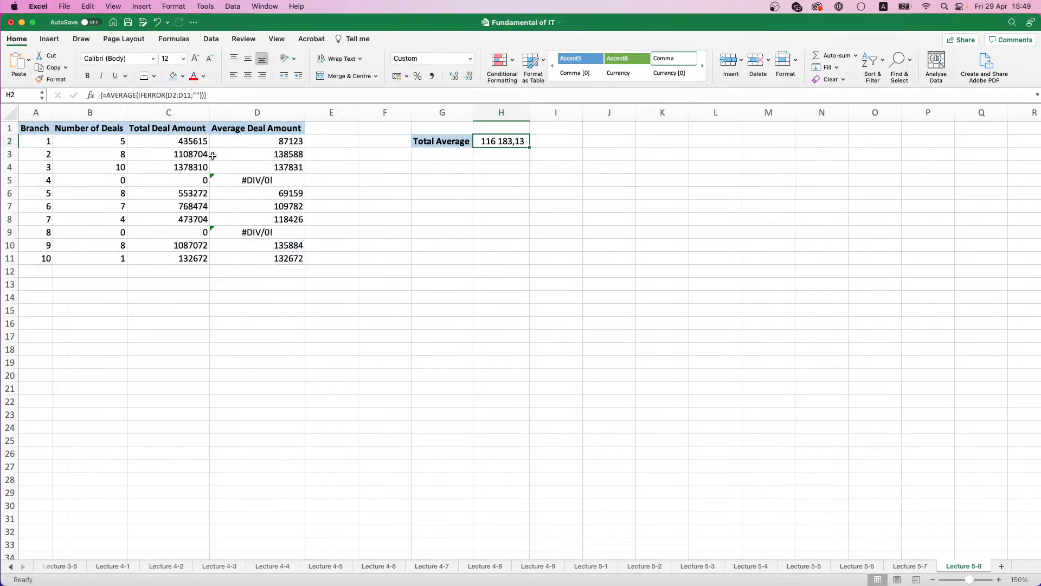
{"action": "left_click_drag", "start_coordinate": [244, 140], "coordinate": [269, 261]}
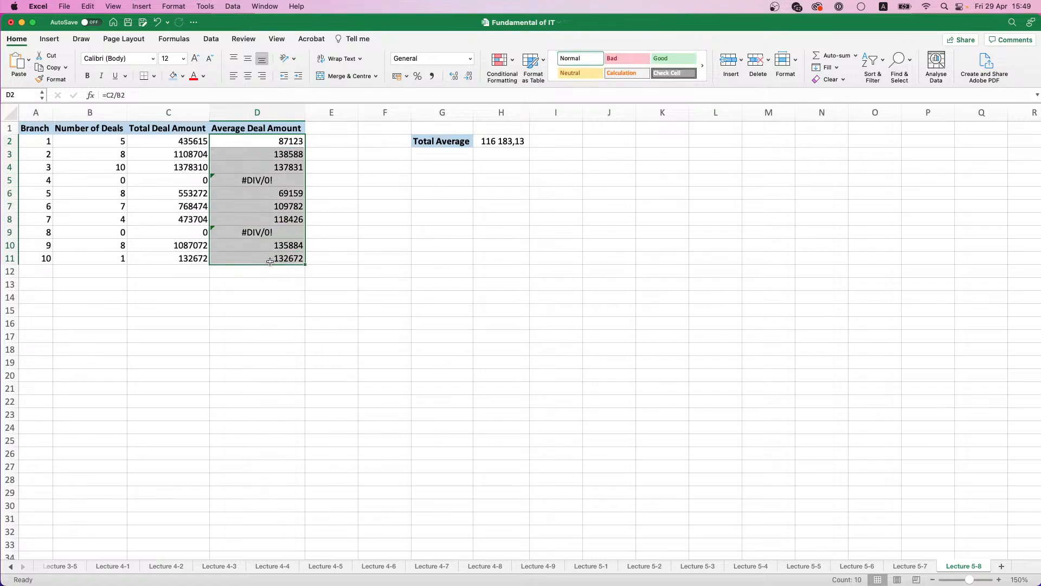
{"action": "left_click", "coordinate": [515, 142]}
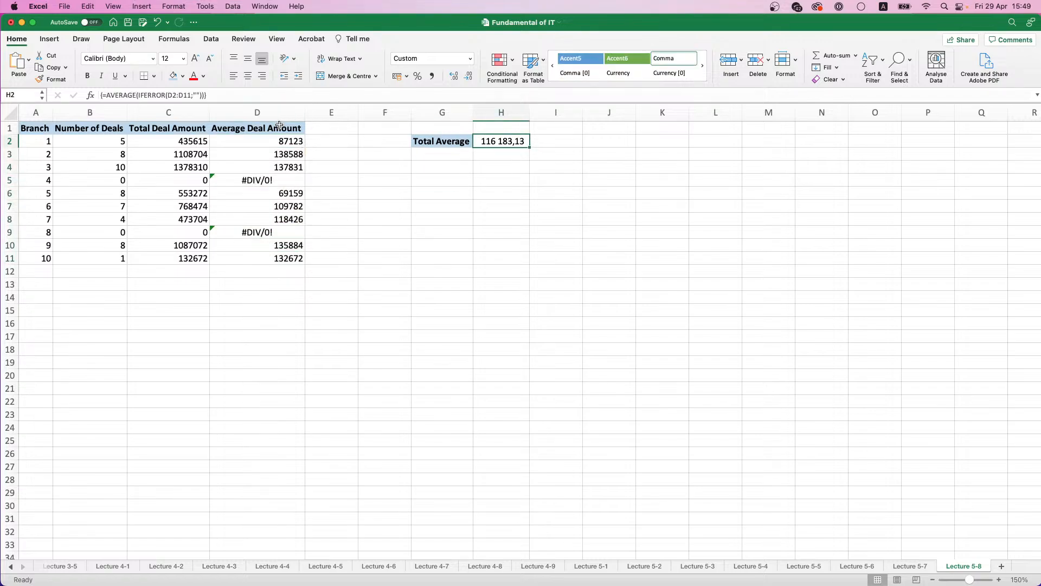
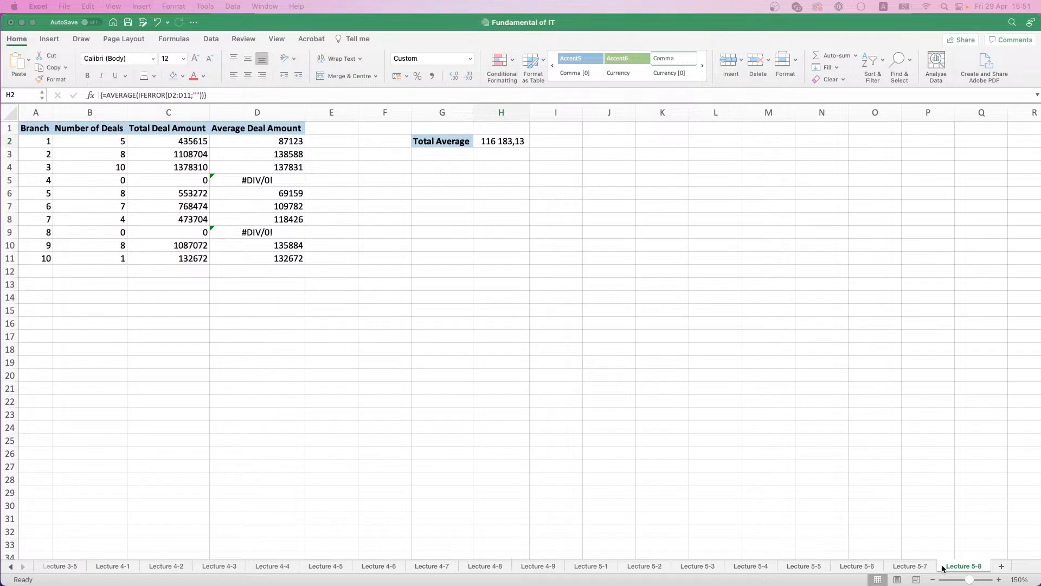
Step: Add a new worksheet after Lecture 5-8 and rename it Lecture 5-9
{"action": "right_click", "coordinate": [969, 569]}
{"action": "left_click", "coordinate": [897, 383]}
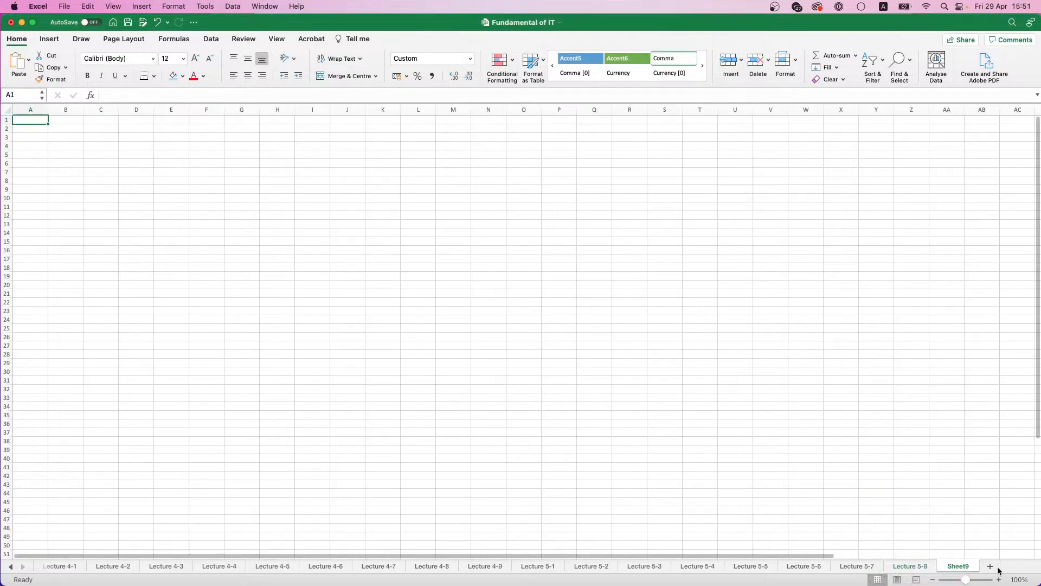
{"action": "double_click", "coordinate": [970, 567]}
{"action": "type", "text": "Lect"}
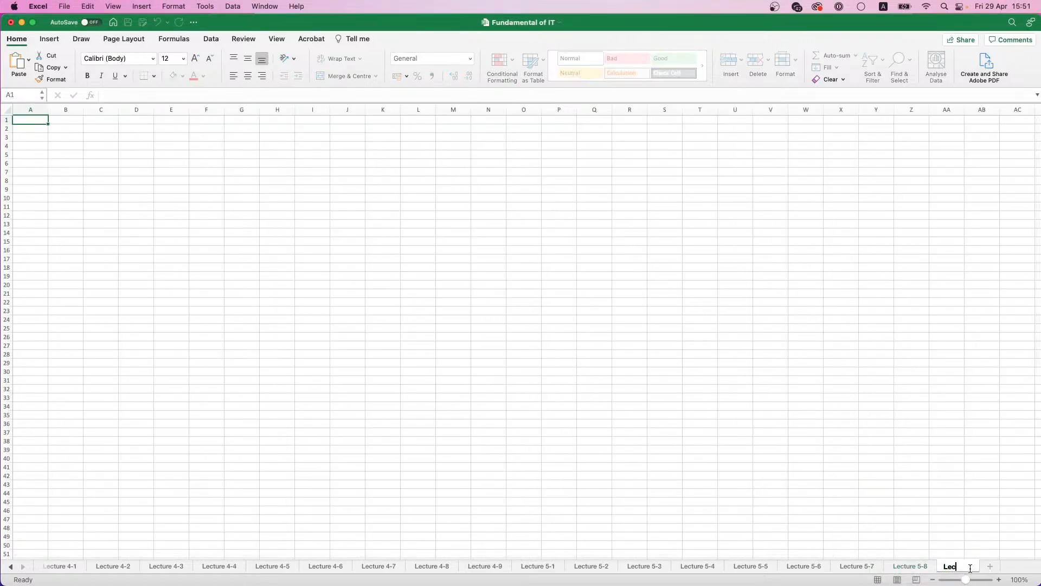
{"action": "key", "text": "BackSpace"}
{"action": "type", "text": "ture 5-9"}
{"action": "key", "text": "Return"}
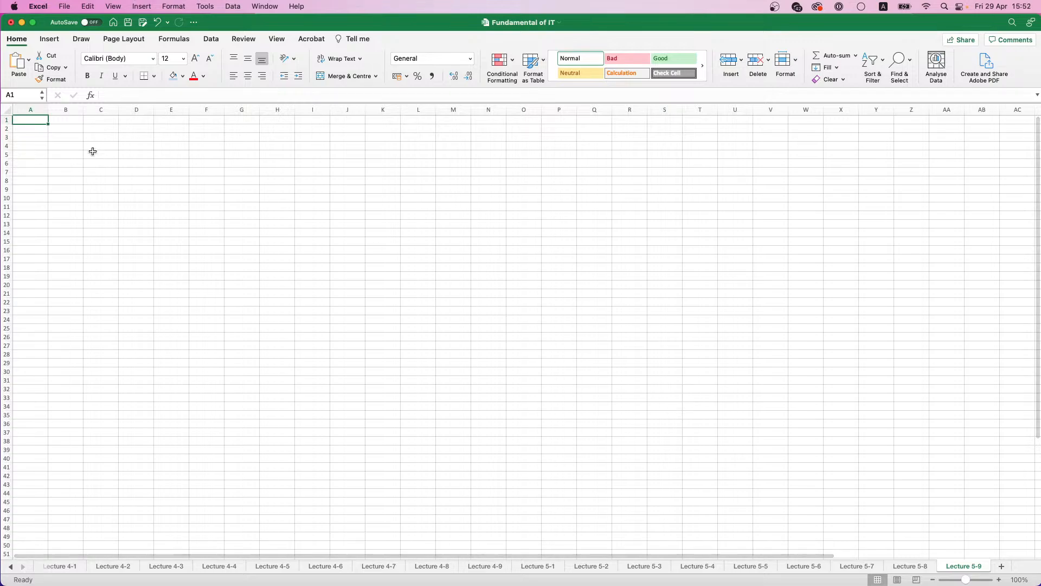
Step: Enter the headers Branch, Order ID and Order Amount in cells A1 to C1
{"action": "scroll", "coordinate": [42, 135], "scroll_direction": "up", "scroll_amount": 3}
{"action": "scroll", "coordinate": [41, 135], "scroll_direction": "up", "scroll_amount": 3}
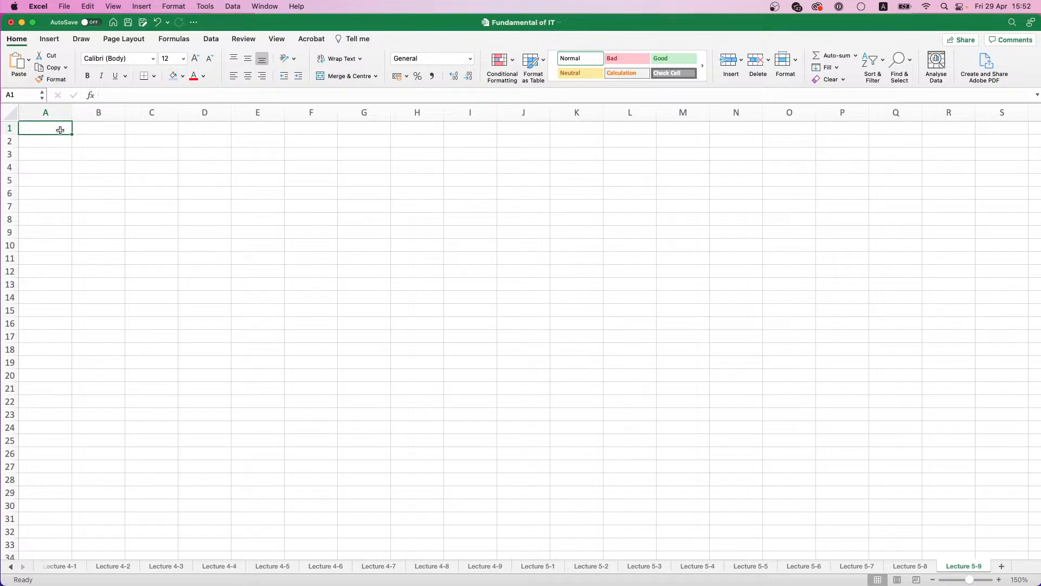
{"action": "type", "text": "Branch"}
{"action": "key", "text": "Tab"}
{"action": "type", "text": "O"}
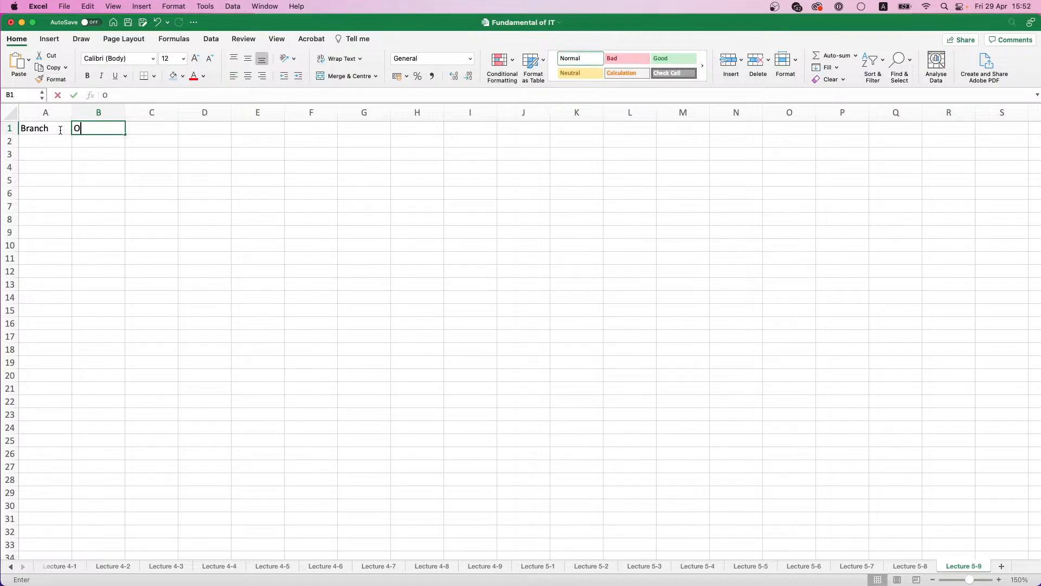
{"action": "type", "text": "rder ID"}
{"action": "key", "text": "Tab"}
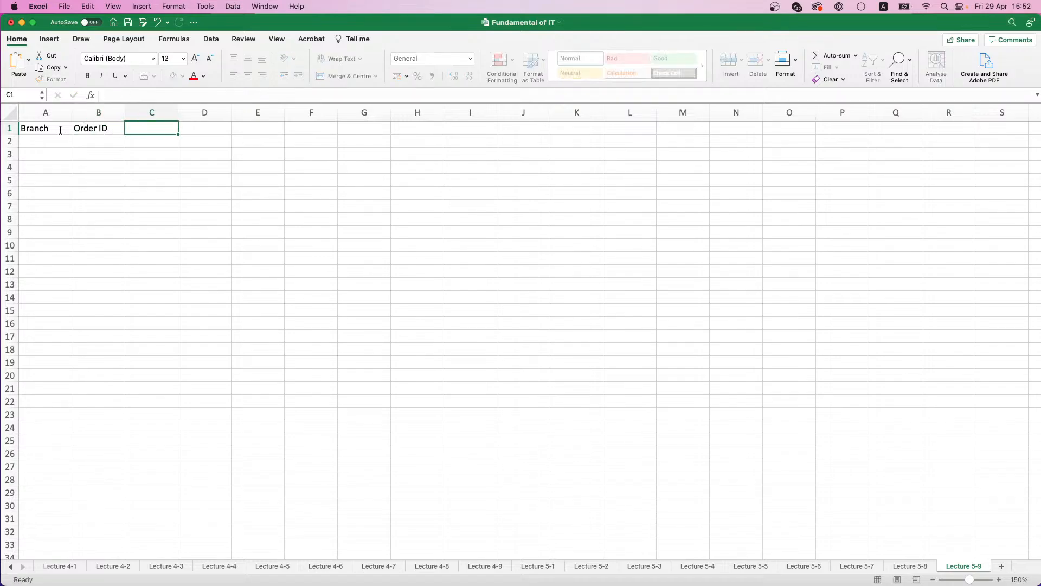
{"action": "type", "text": "Or"}
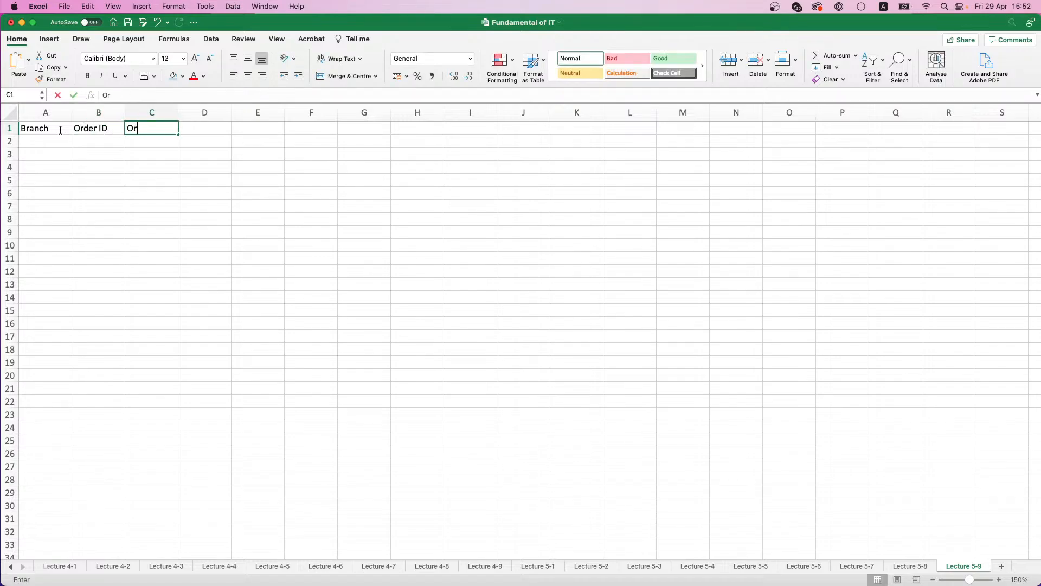
{"action": "type", "text": "der Amount"}
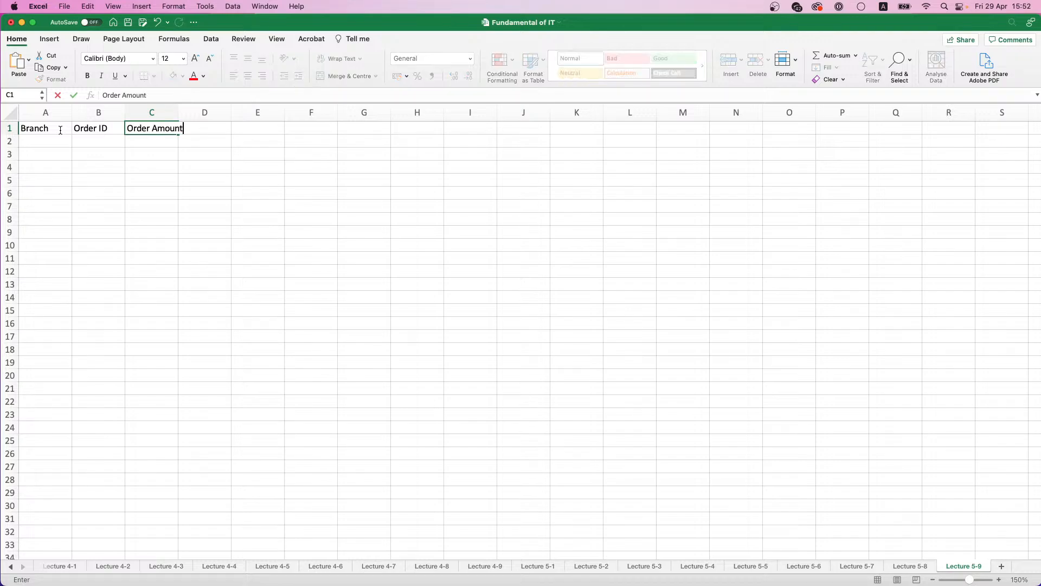
{"action": "key", "text": "Tab"}
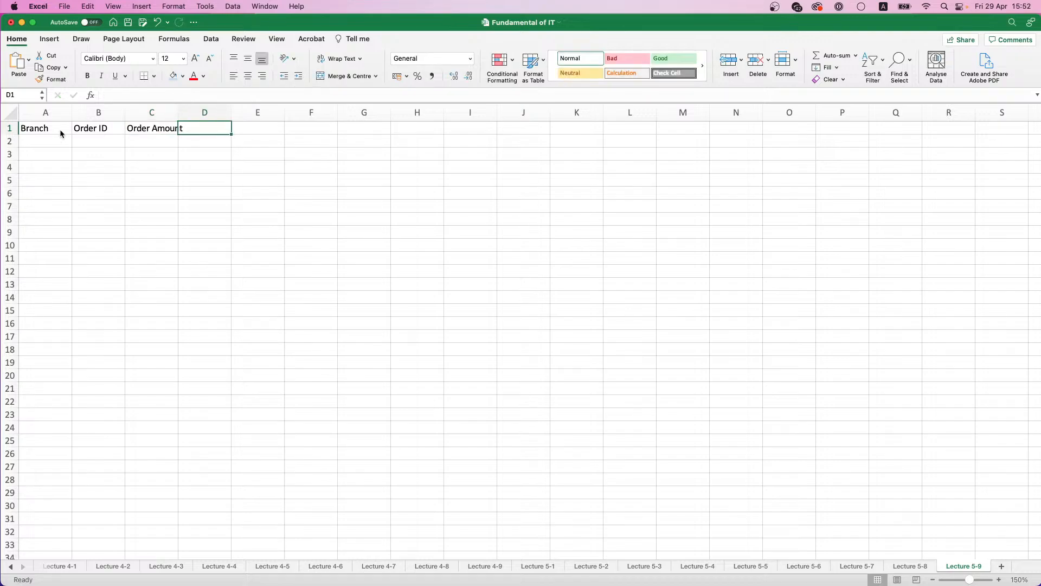
Step: Enter the headers Client ID in D1 and Delivery Date in E1
{"action": "type", "text": "Client ID"}
{"action": "key", "text": "Tab"}
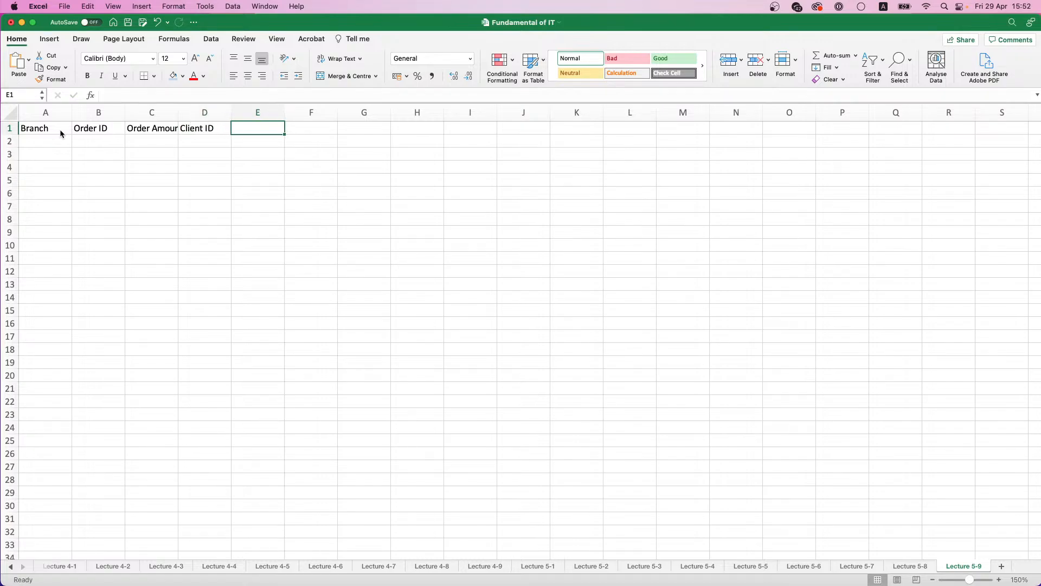
{"action": "type", "text": "Delivery"}
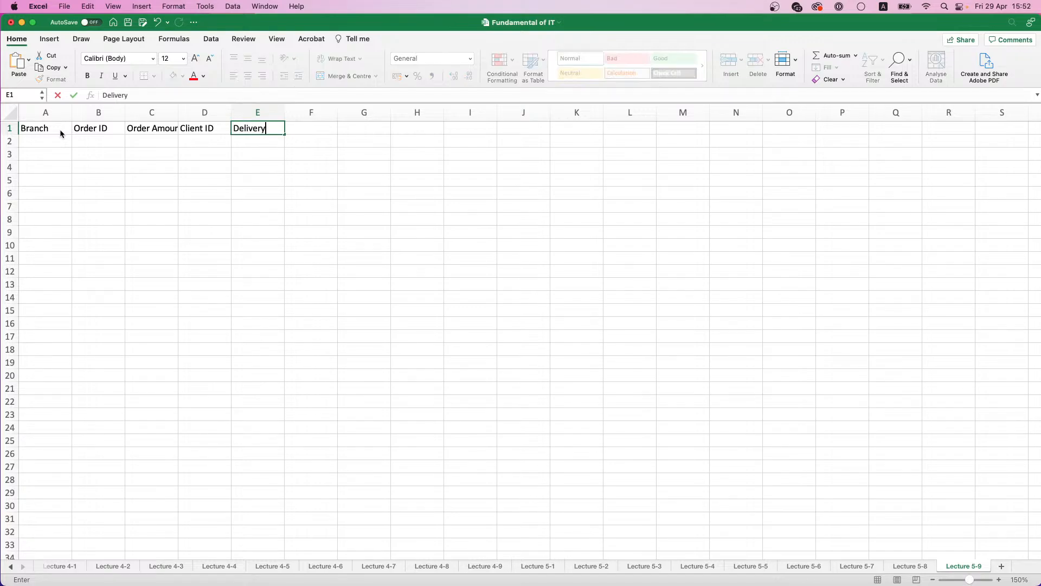
{"action": "type", "text": " Date"}
{"action": "key", "text": "Return"}
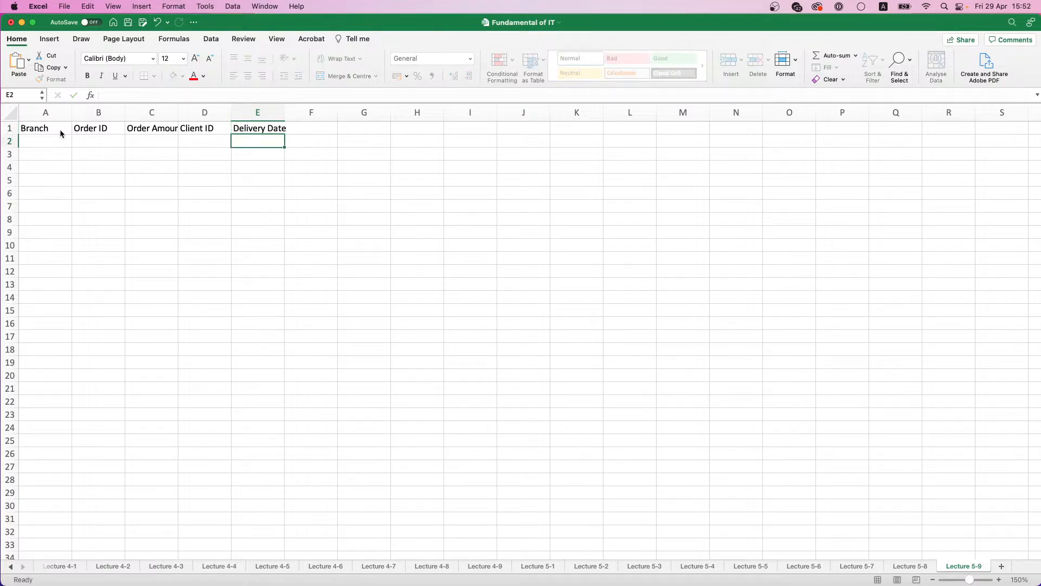
Step: Make the headers in A1:E1 bold and autofit the widths of columns A to E
{"action": "left_click_drag", "start_coordinate": [60, 131], "coordinate": [269, 130]}
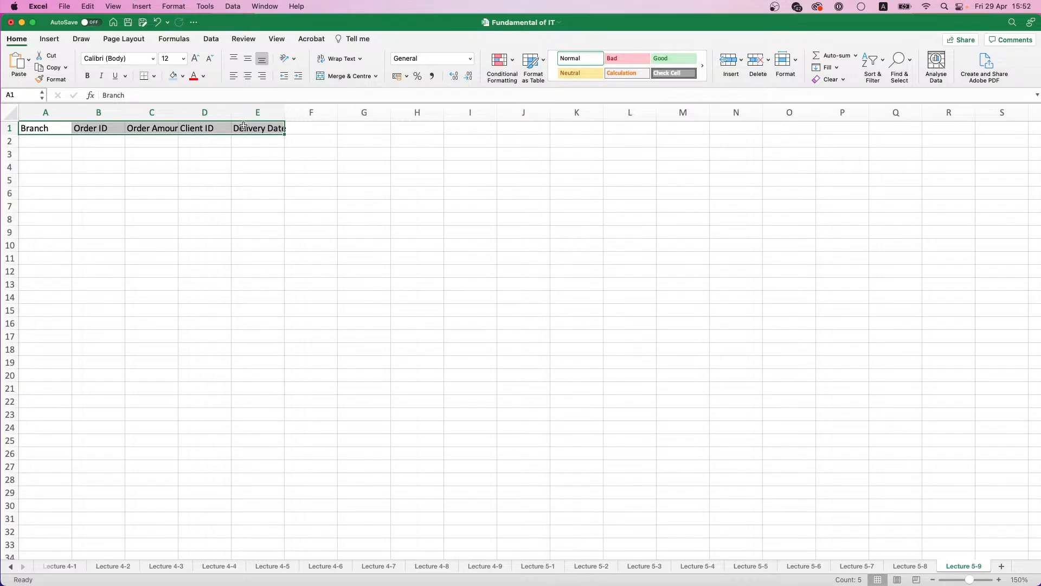
{"action": "key", "text": "super+b"}
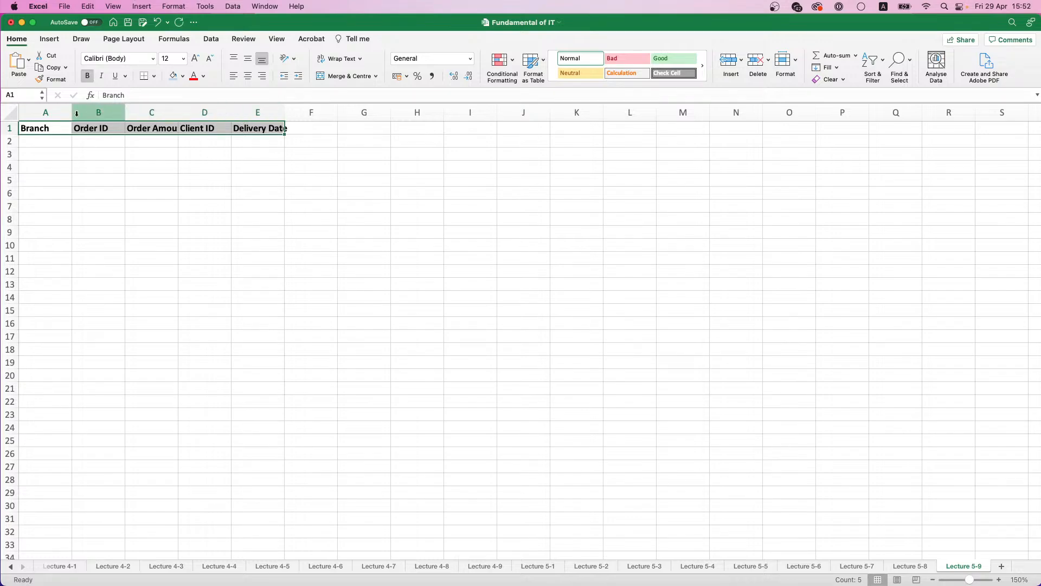
{"action": "left_click_drag", "start_coordinate": [45, 111], "coordinate": [255, 108]}
{"action": "double_click", "coordinate": [231, 112]}
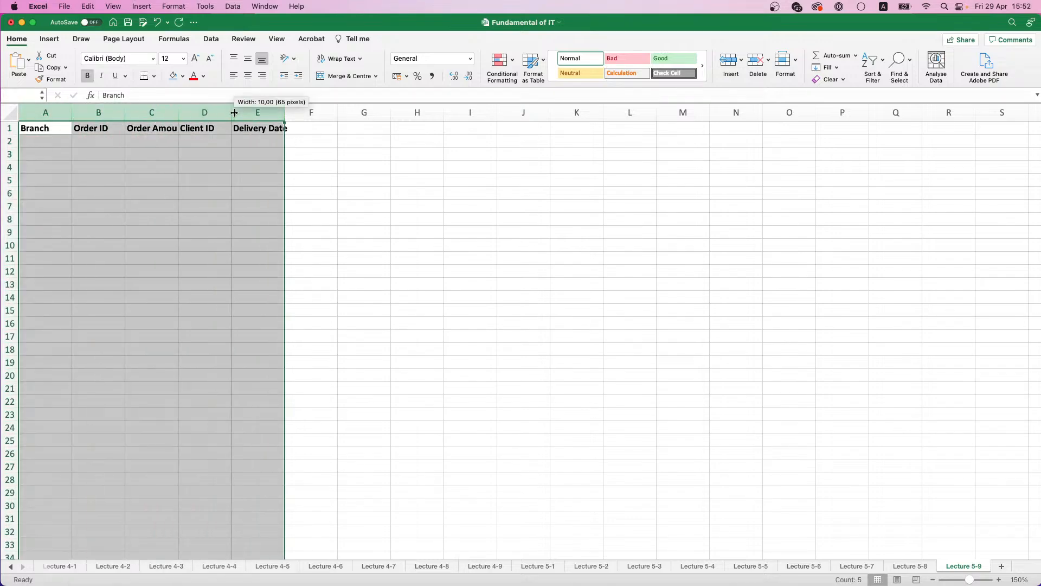
Step: Fill the header cells A1:E1 with light blue
{"action": "left_click_drag", "start_coordinate": [41, 129], "coordinate": [222, 128]}
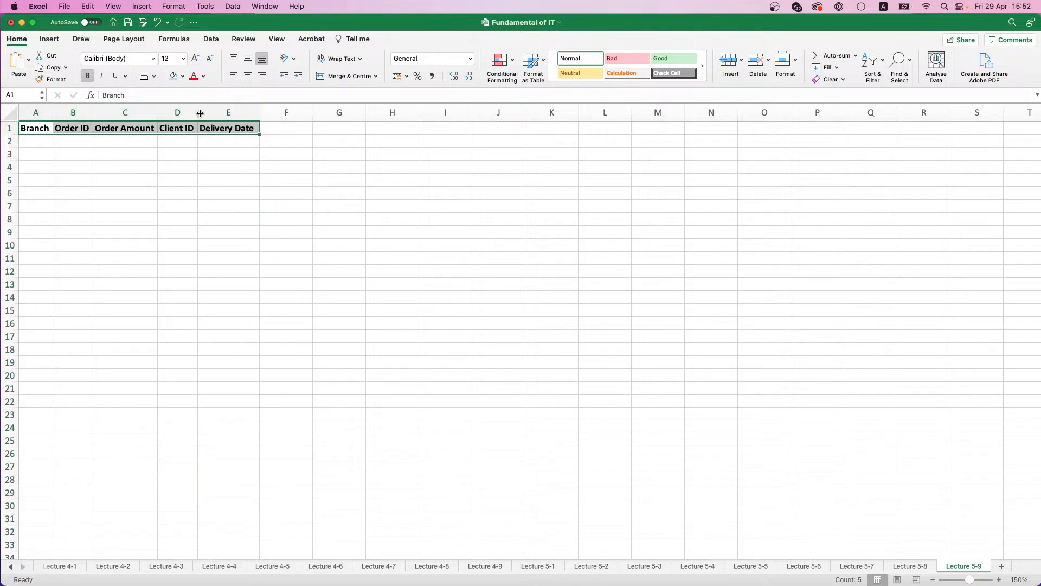
{"action": "left_click", "coordinate": [174, 77]}
{"action": "left_click", "coordinate": [37, 143]}
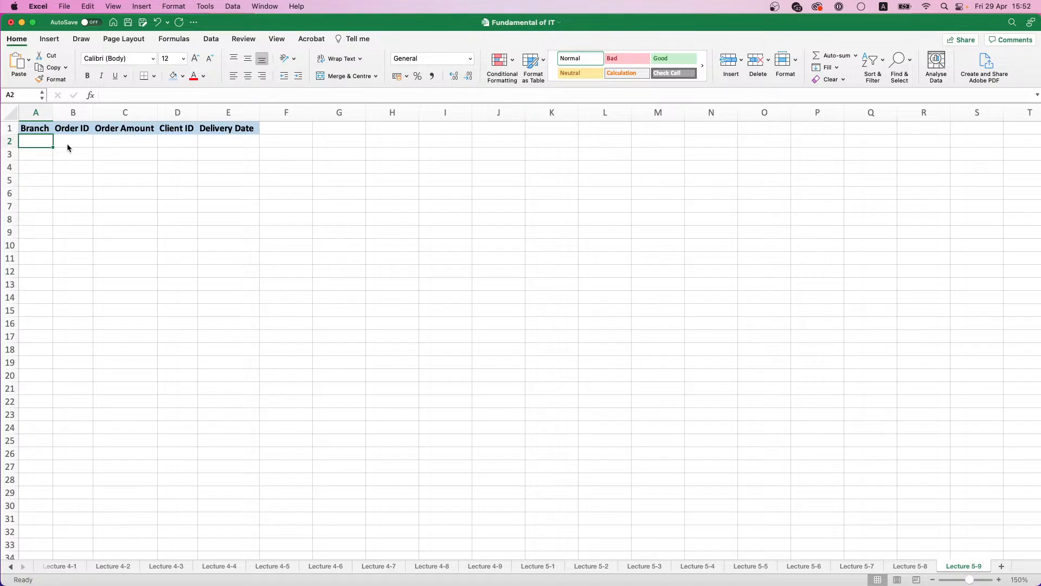
Step: Enter the numbers 1, 2, 3 and 4 in cells G2 to G5
{"action": "type", "text": "1"}
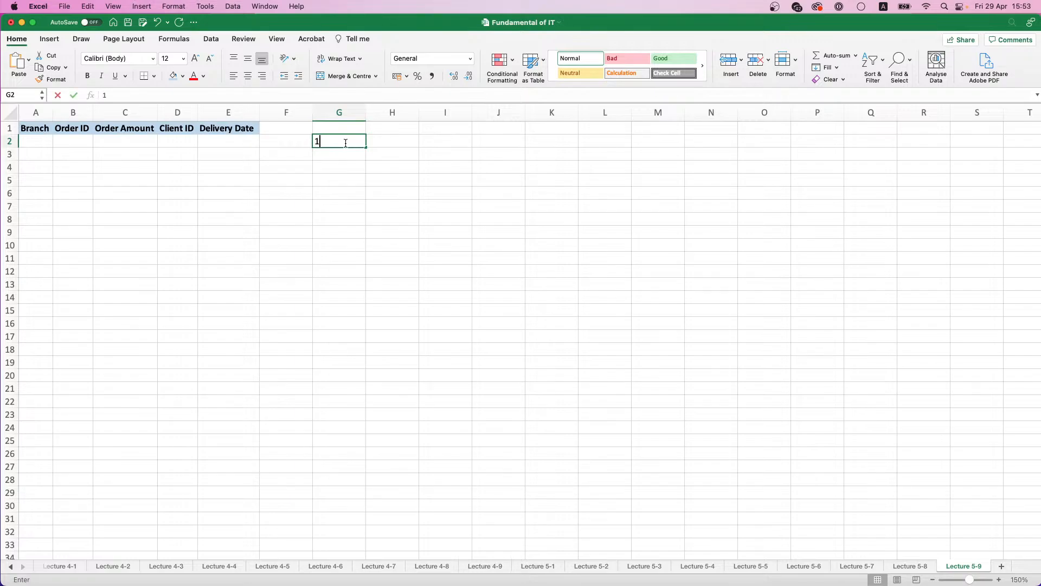
{"action": "key", "text": "Return"}
{"action": "type", "text": "2"}
{"action": "key", "text": "Return"}
{"action": "type", "text": "3"}
{"action": "key", "text": "Return"}
{"action": "type", "text": "4"}
{"action": "key", "text": "Return"}
{"action": "key", "text": "Up"}
{"action": "key", "text": "Up"}
{"action": "key", "text": "Up"}
{"action": "key", "text": "Up"}
Step: Enter 1 in D2 and fill the Client ID column down to D21 as a series from 1 to 20
{"action": "left_click", "coordinate": [167, 144]}
{"action": "type", "text": "1"}
{"action": "key", "text": "ctrl+Return"}
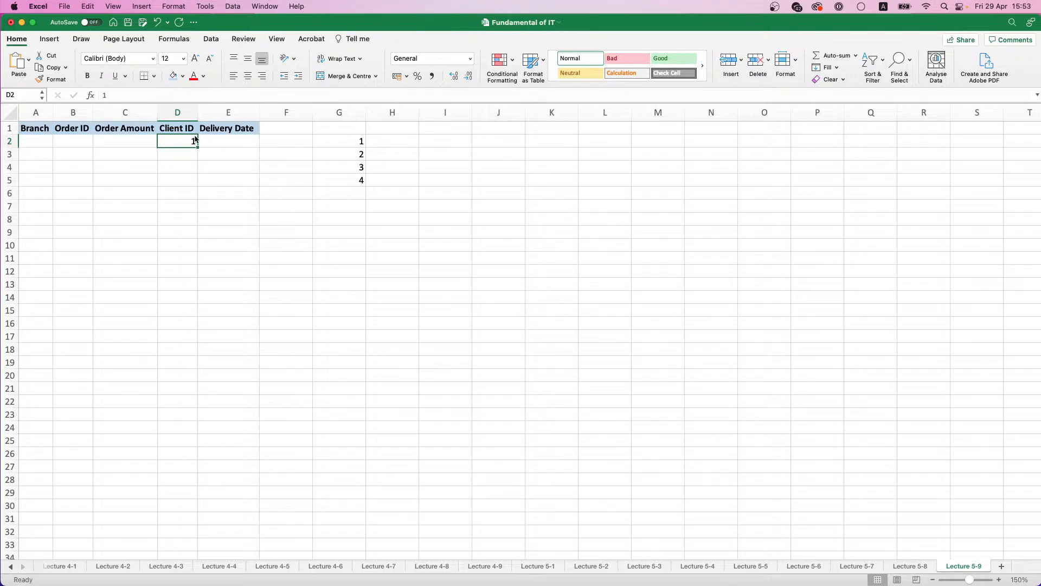
{"action": "left_click_drag", "start_coordinate": [194, 147], "coordinate": [188, 393]}
{"action": "left_click", "coordinate": [206, 401]}
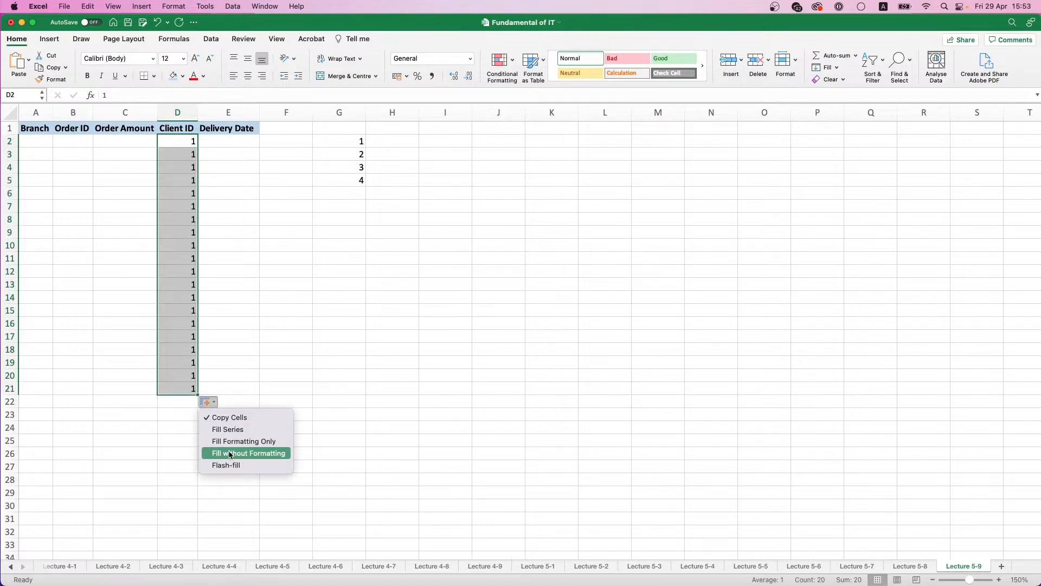
{"action": "left_click", "coordinate": [227, 429]}
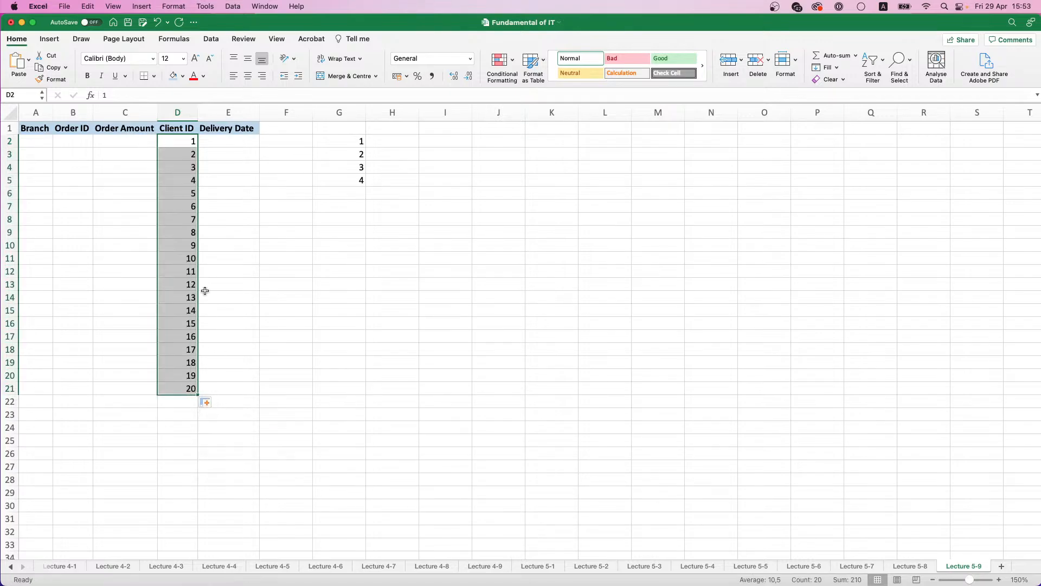
{"action": "left_click", "coordinate": [43, 143]}
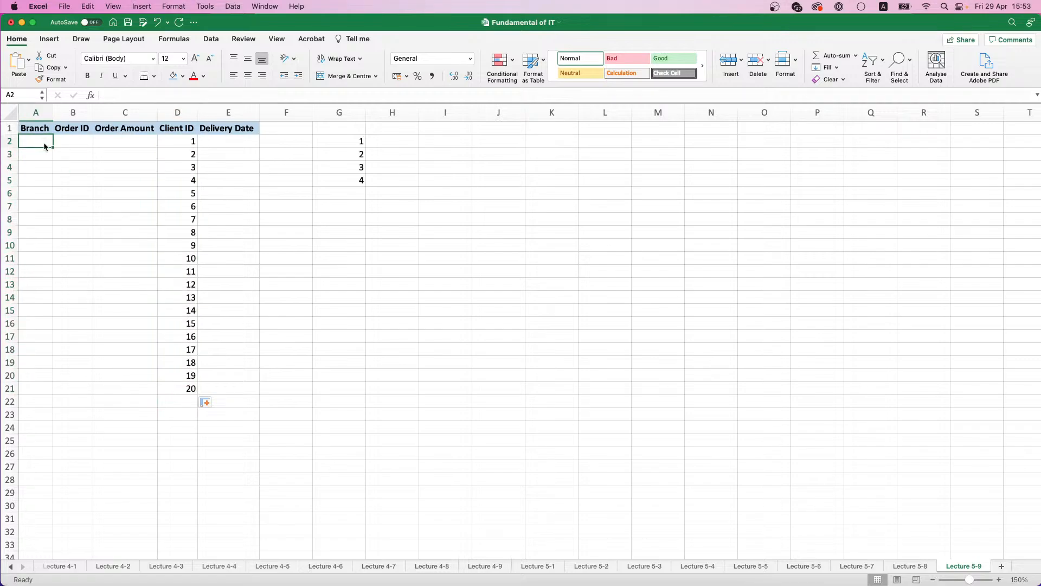
{"action": "left_click", "coordinate": [76, 143]}
{"action": "left_click", "coordinate": [35, 140]}
{"action": "type", "text": "="}
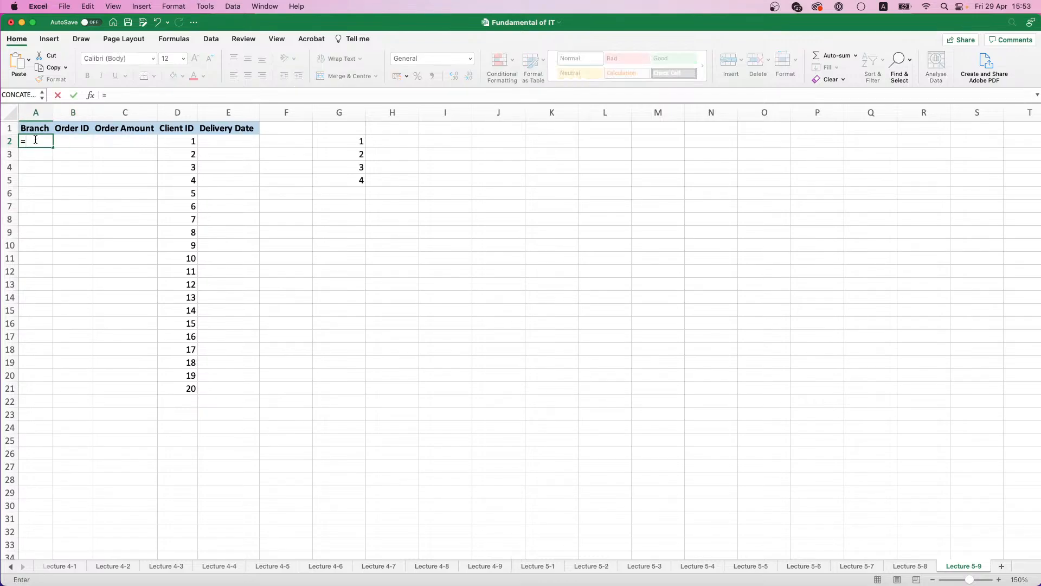
{"action": "key", "text": "Escape"}
Step: Replace the numbers in G2:G5 with the branch codes AB, CD, EF and GH
{"action": "left_click", "coordinate": [339, 140]}
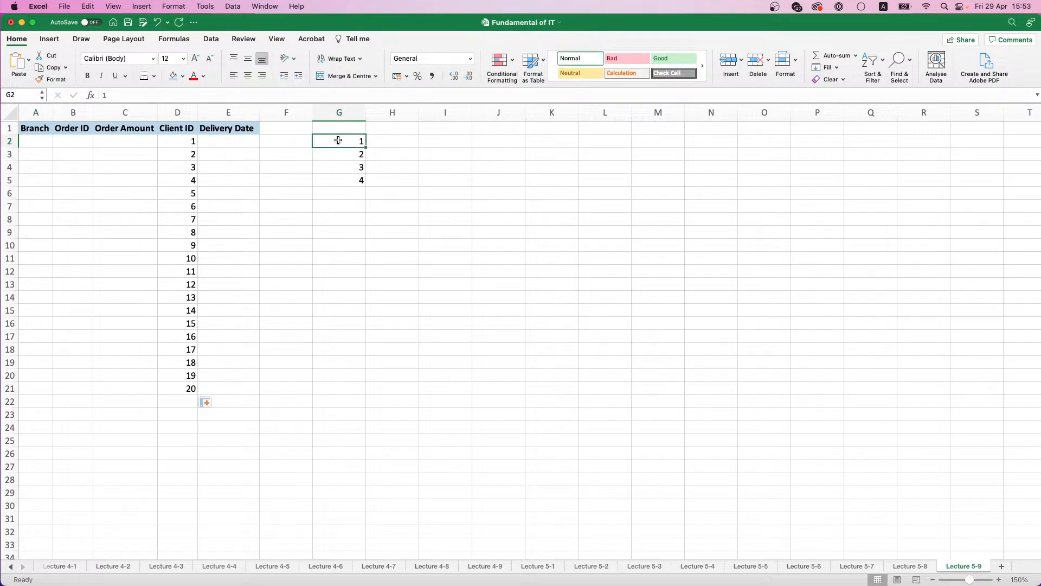
{"action": "type", "text": "AB"}
{"action": "left_click", "coordinate": [352, 159]}
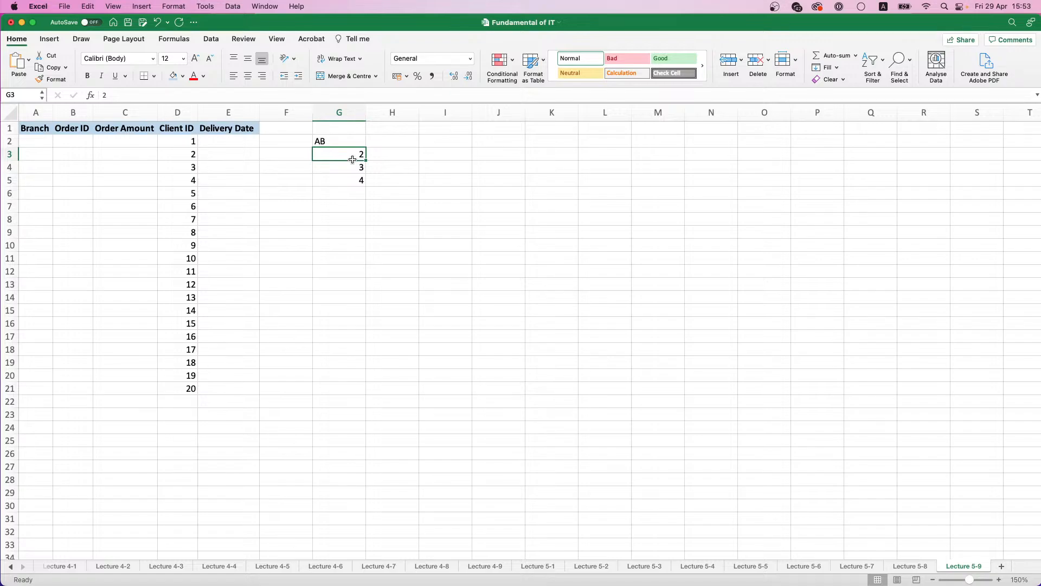
{"action": "type", "text": "CD"}
{"action": "left_click", "coordinate": [360, 167]}
{"action": "type", "text": "EF"}
{"action": "left_click", "coordinate": [359, 178]}
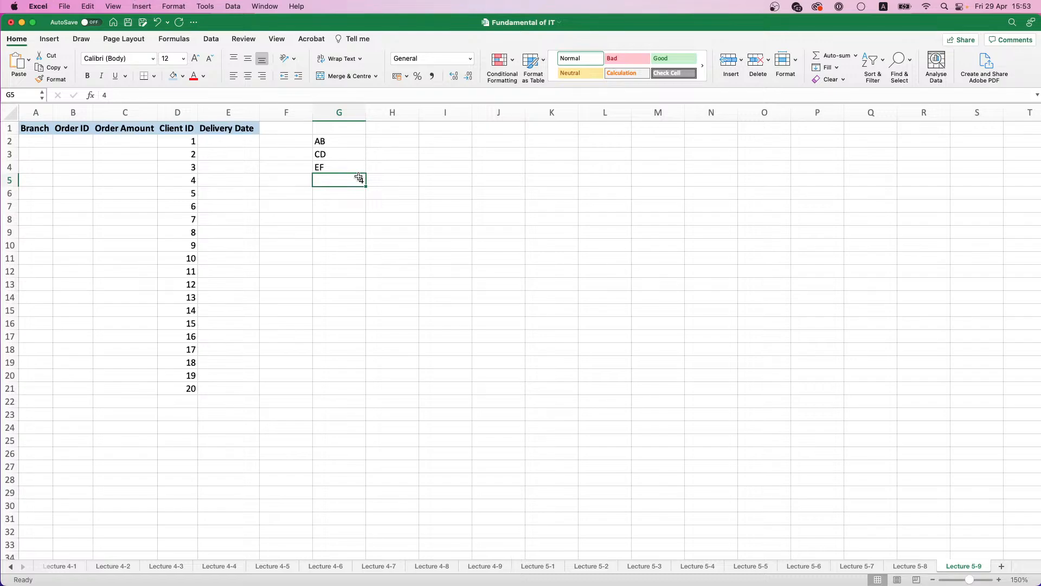
{"action": "type", "text": "GH"}
{"action": "key", "text": "Return"}
{"action": "key", "text": "Return"}
Step: Enter =INDEX($G$2:$G$5;RANDBETWEEN(1;4)) in A2 to pick a random branch code
{"action": "left_click", "coordinate": [35, 140]}
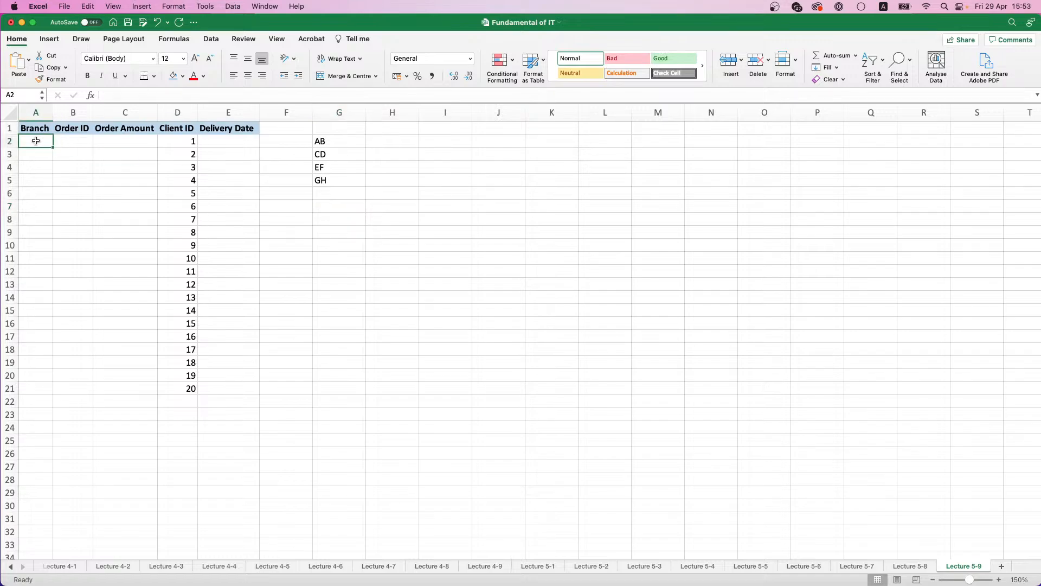
{"action": "type", "text": "=INDEX("}
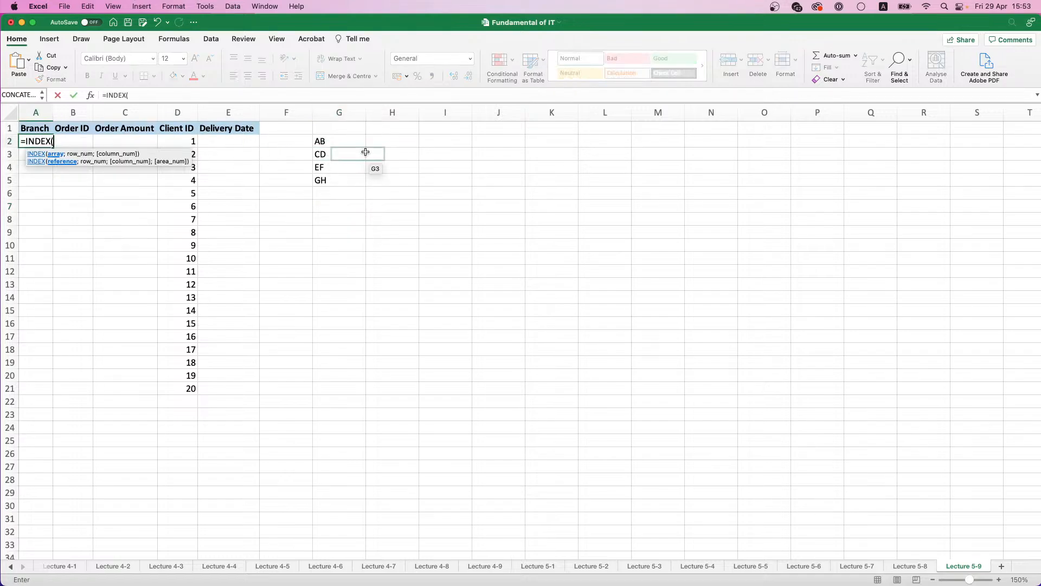
{"action": "left_click_drag", "start_coordinate": [336, 142], "coordinate": [350, 182]}
{"action": "key", "text": "F4"}
{"action": "type", "text": ";"}
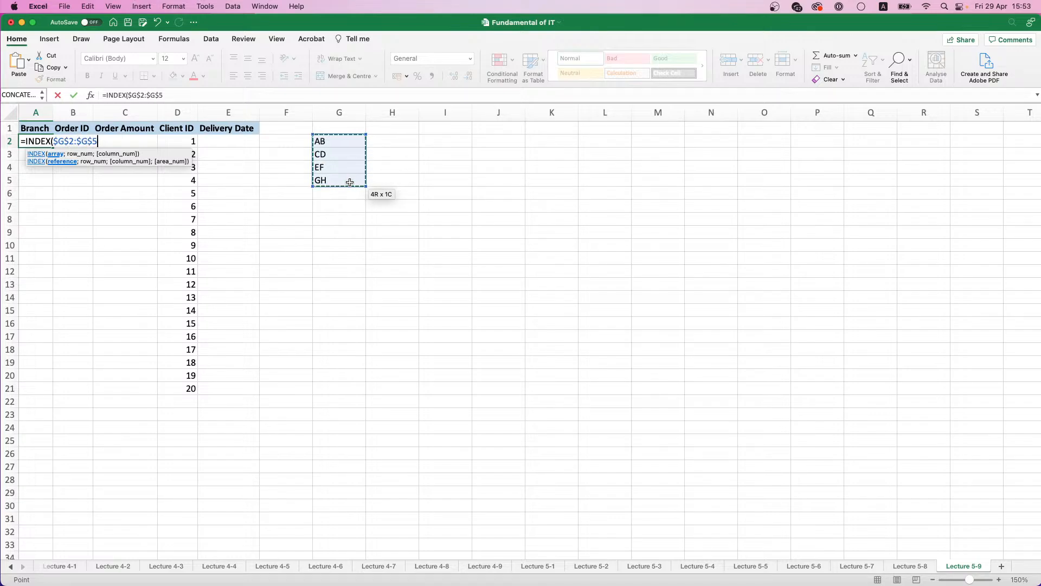
{"action": "type", "text": "RAN"}
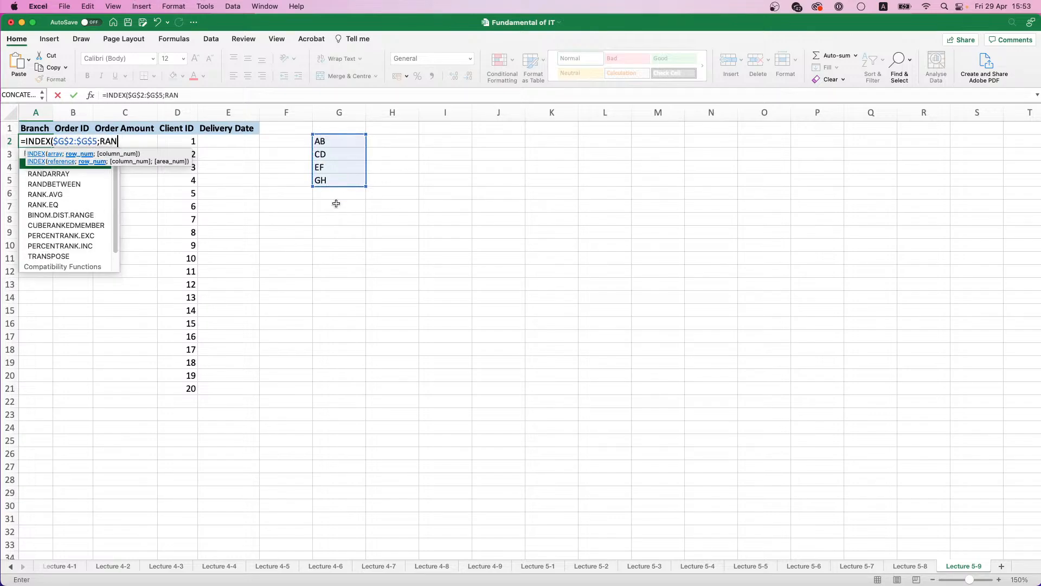
{"action": "double_click", "coordinate": [48, 187]}
{"action": "type", "text": "1;4"}
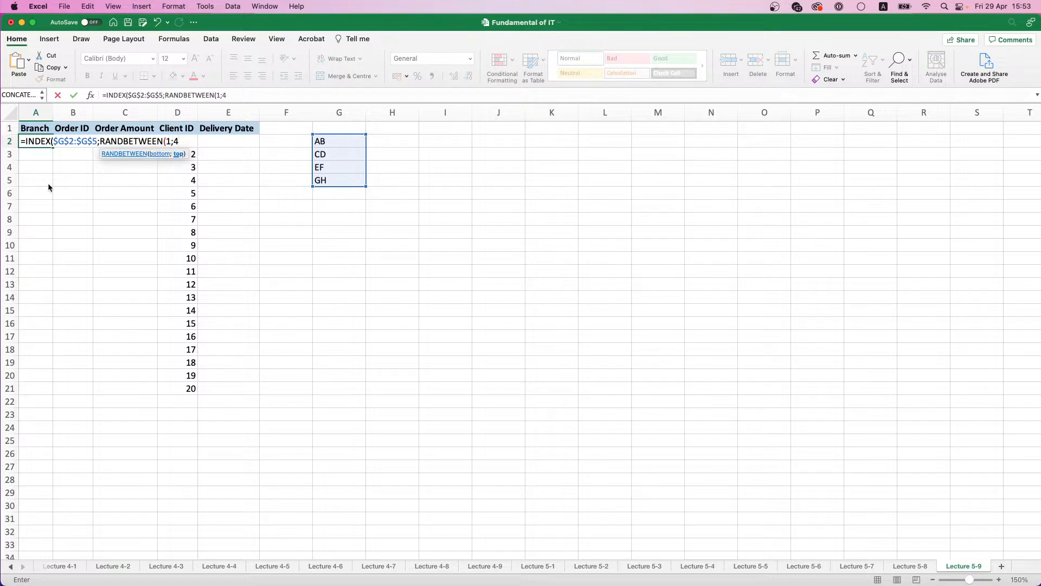
{"action": "type", "text": ")"}
{"action": "key", "text": "Return"}
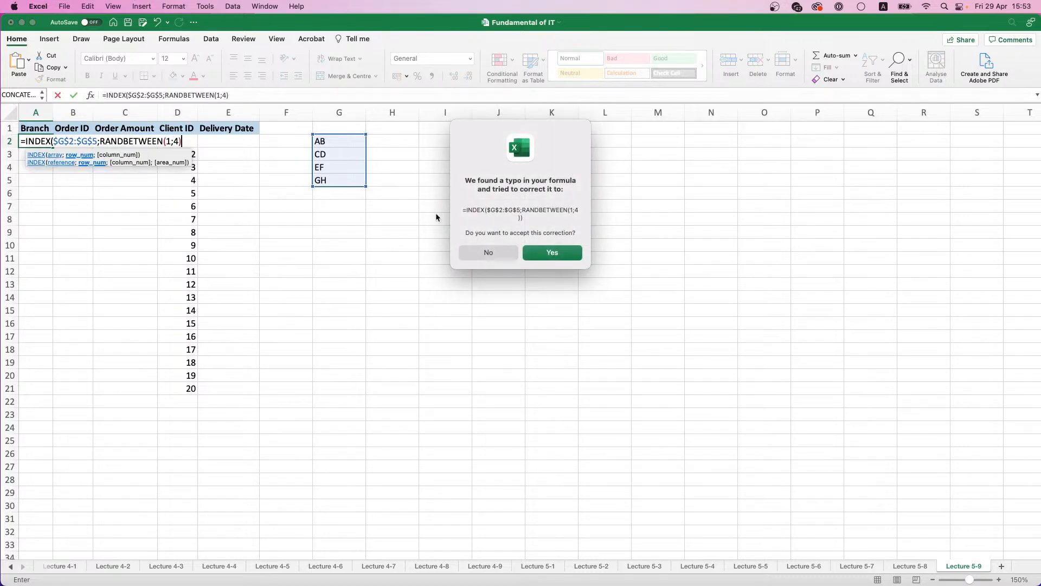
{"action": "left_click", "coordinate": [549, 255]}
Step: Fill the Branch formula down to A21 and paste the range over itself as values only
{"action": "double_click", "coordinate": [54, 147]}
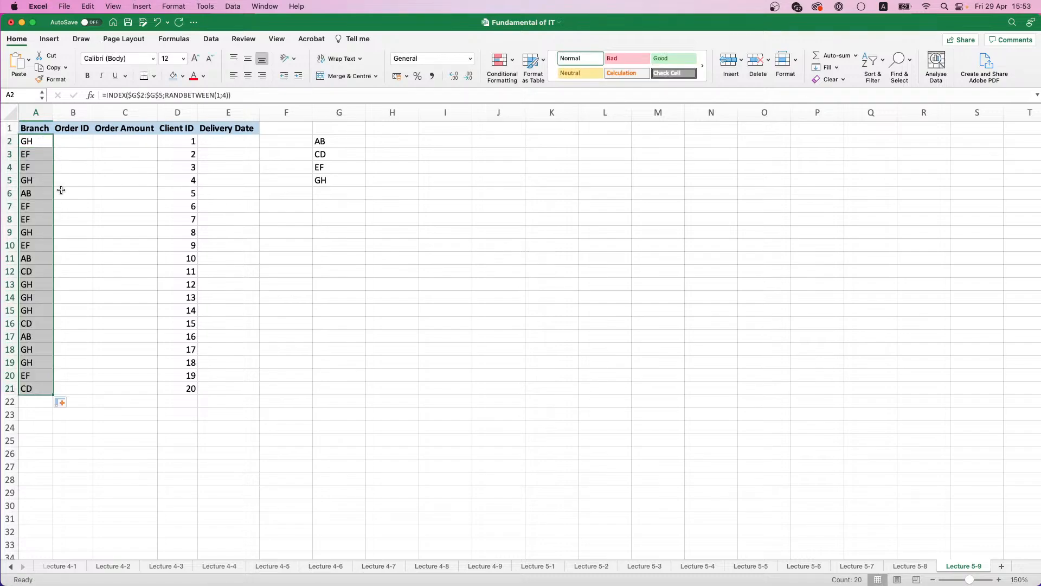
{"action": "key", "text": "super+c"}
{"action": "key", "text": "super+v"}
{"action": "left_click", "coordinate": [62, 403]}
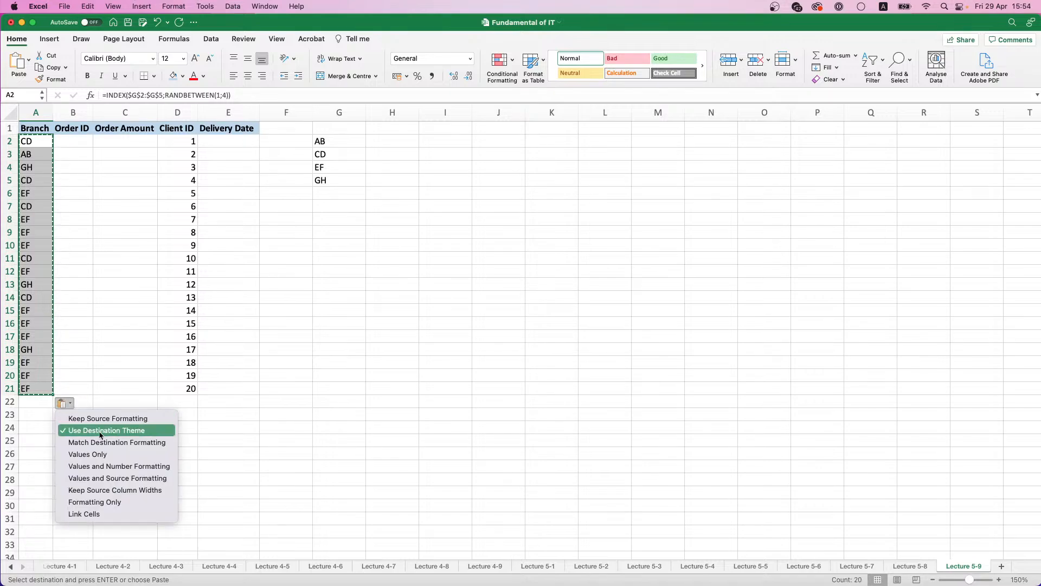
{"action": "left_click", "coordinate": [90, 455]}
{"action": "left_click", "coordinate": [75, 144]}
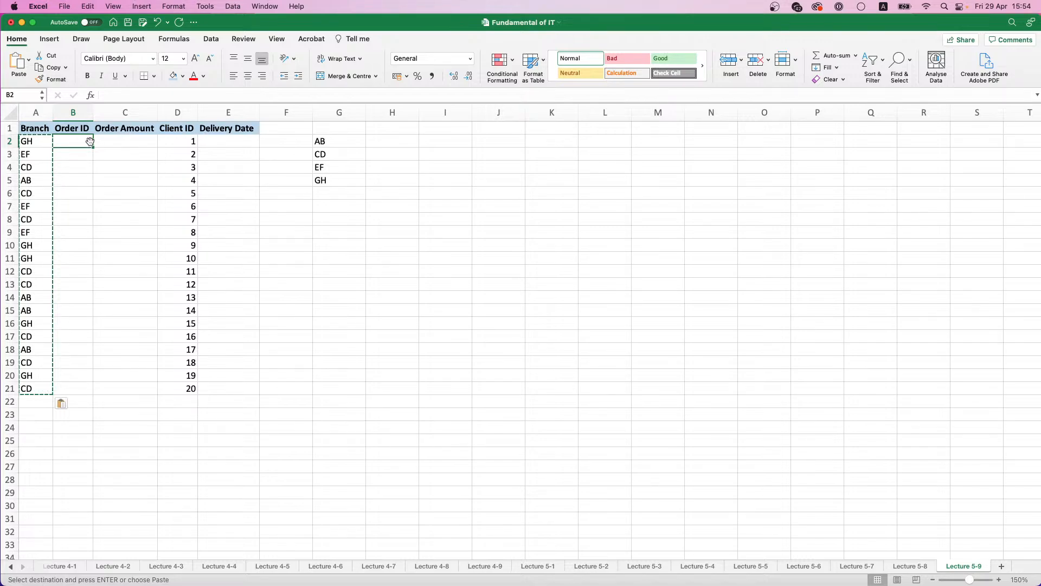
Step: Clear the helper branch codes from G2:G5
{"action": "left_click_drag", "start_coordinate": [315, 144], "coordinate": [326, 176]}
{"action": "key", "text": "BackSpace"}
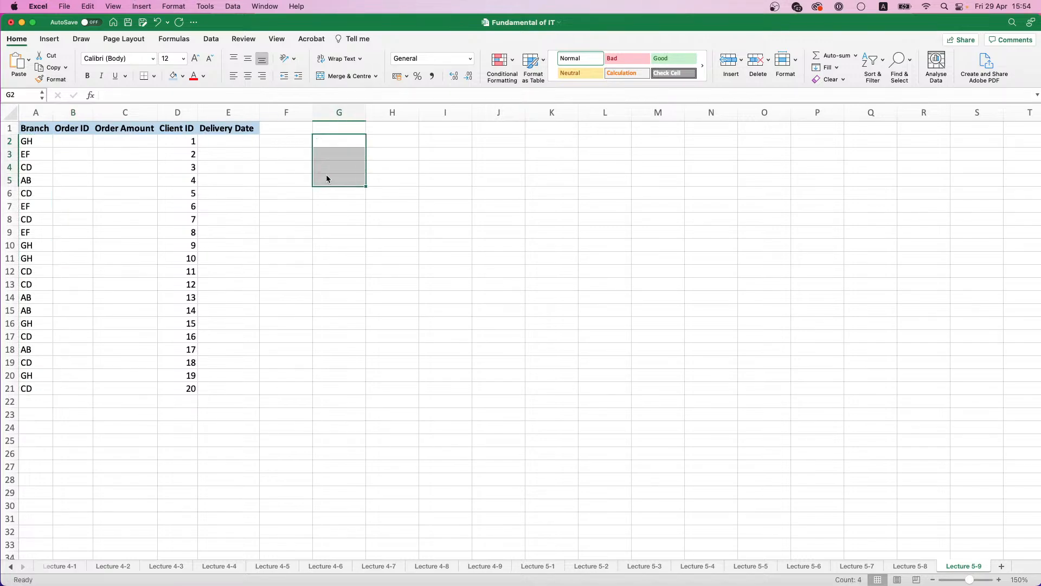
Step: Begin a formula in B2 with =RANDBETWEEN(1;4) for the first digit of the Order ID
{"action": "left_click", "coordinate": [73, 143]}
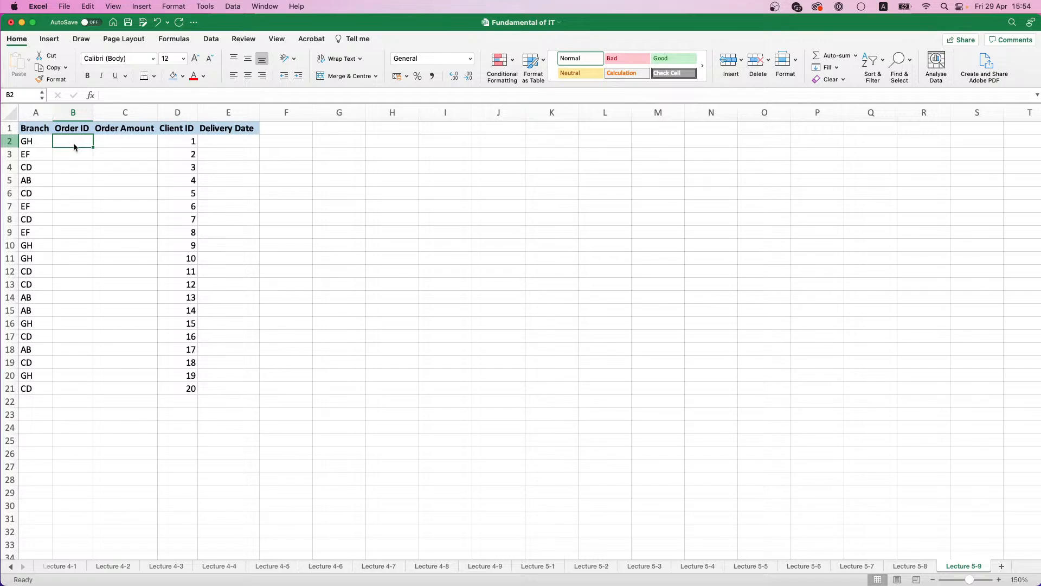
{"action": "type", "text": "RAND"}
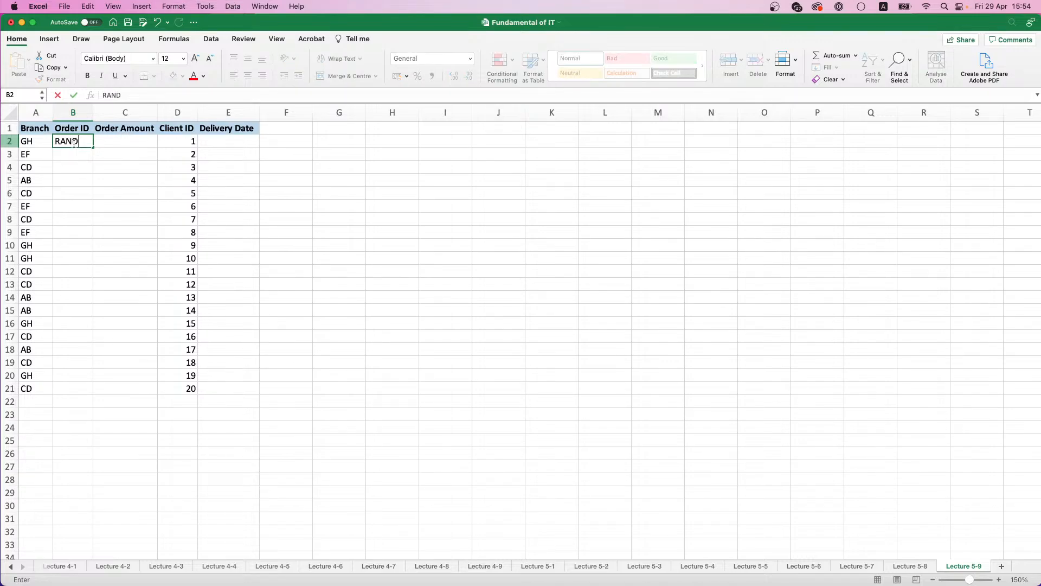
{"action": "key", "text": "BackSpace"}
{"action": "key", "text": "BackSpace"}
{"action": "key", "text": "BackSpace"}
{"action": "key", "text": "BackSpace"}
{"action": "type", "text": "=RAND"}
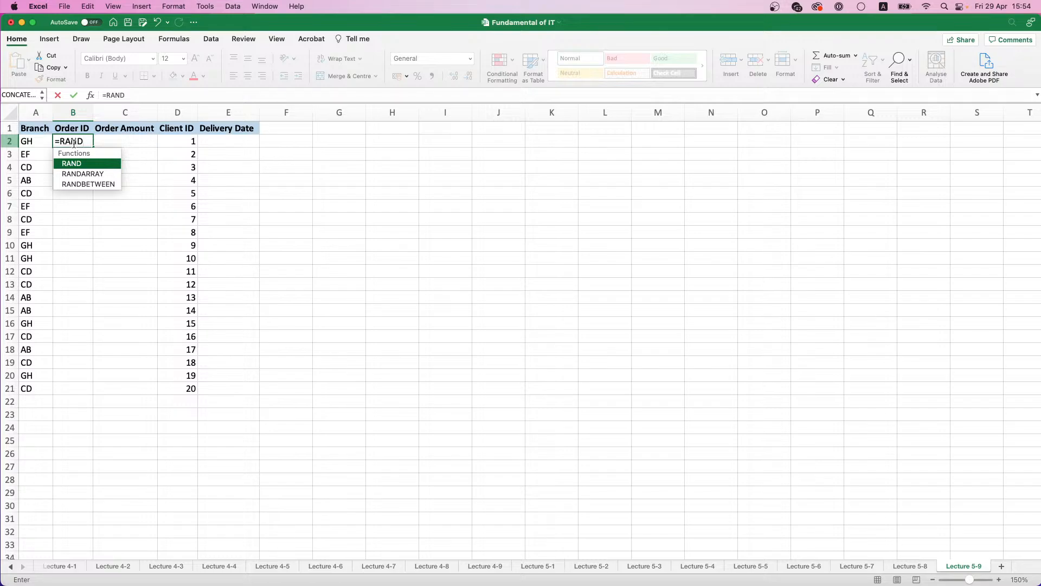
{"action": "key", "text": "Down"}
{"action": "key", "text": "Down"}
{"action": "key", "text": "Tab"}
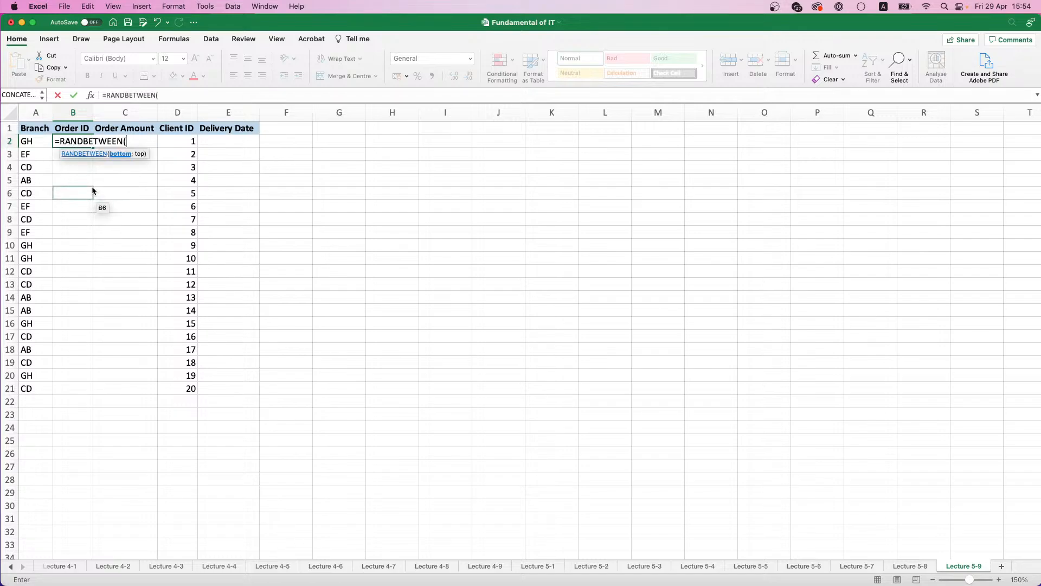
{"action": "type", "text": "1;4)"}
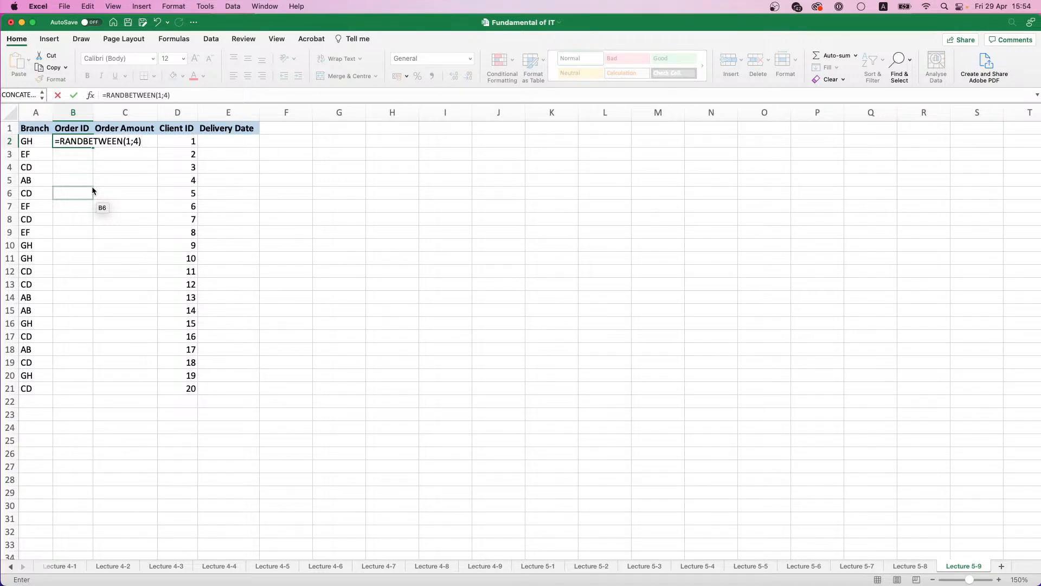
{"action": "type", "text": "&RAN"}
Step: Append &RANDBETWEEN(2;7) to the B2 formula for the second digit of the Order ID
{"action": "key", "text": "Down"}
{"action": "key", "text": "Down"}
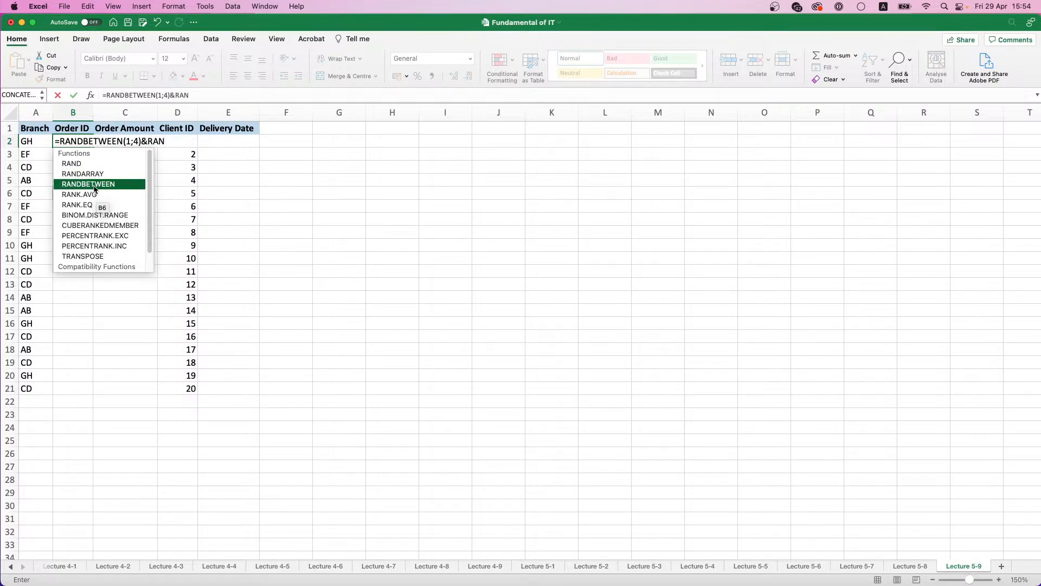
{"action": "key", "text": "Tab"}
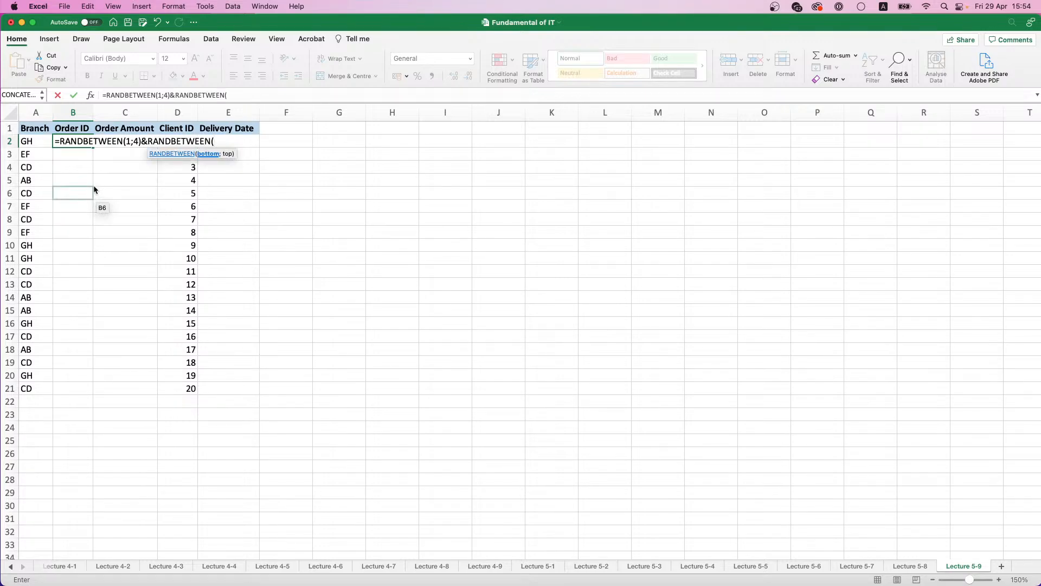
{"action": "type", "text": "4"}
{"action": "key", "text": "BackSpace"}
{"action": "type", "text": "2;7)"}
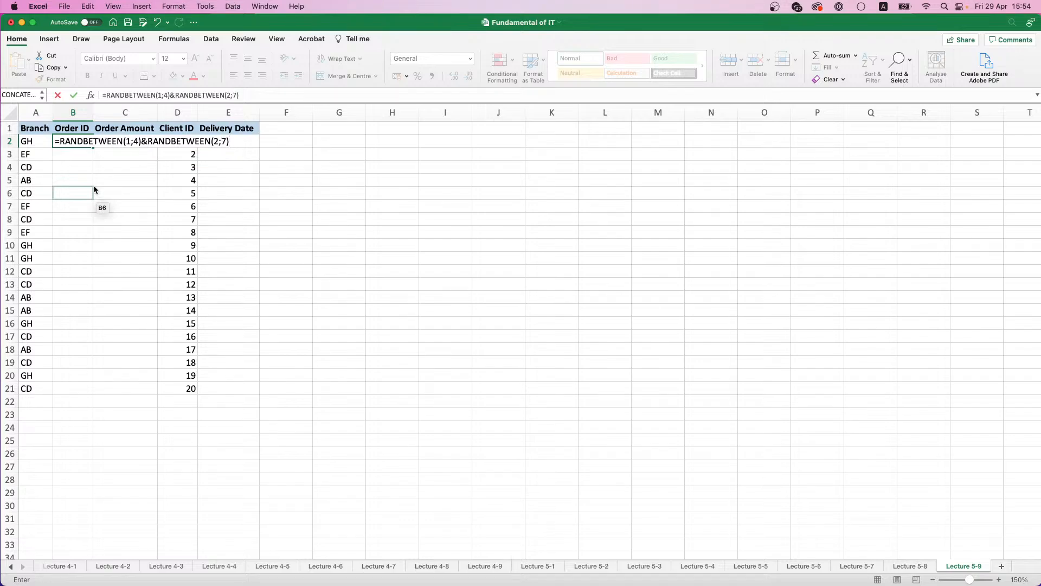
{"action": "type", "text": "&RAnd"}
Step: Append &RANDBETWEEN(1;9) as the third digit and enter the Order ID formula in B2
{"action": "double_click", "coordinate": [94, 184]}
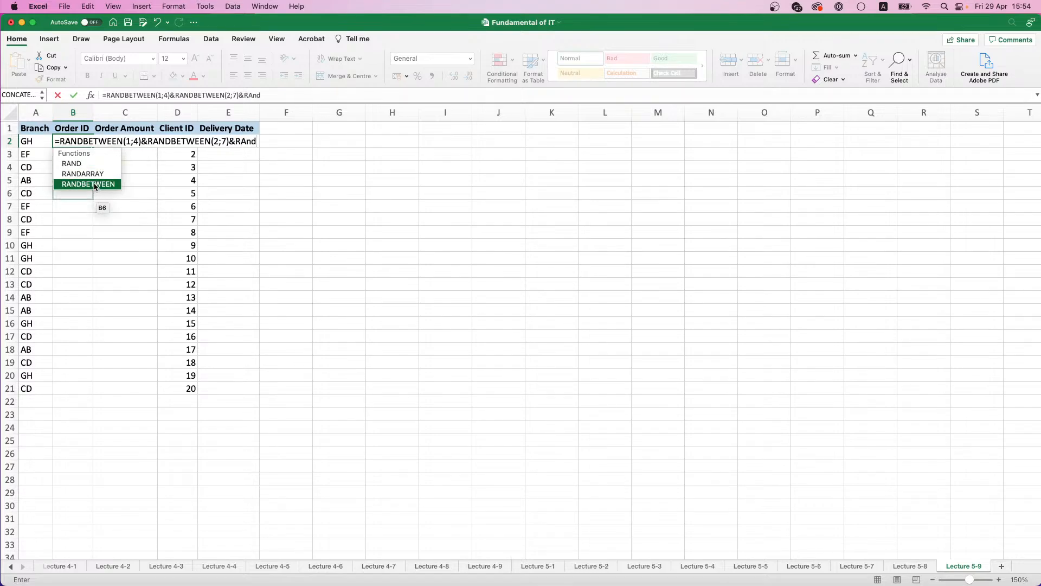
{"action": "type", "text": "1"}
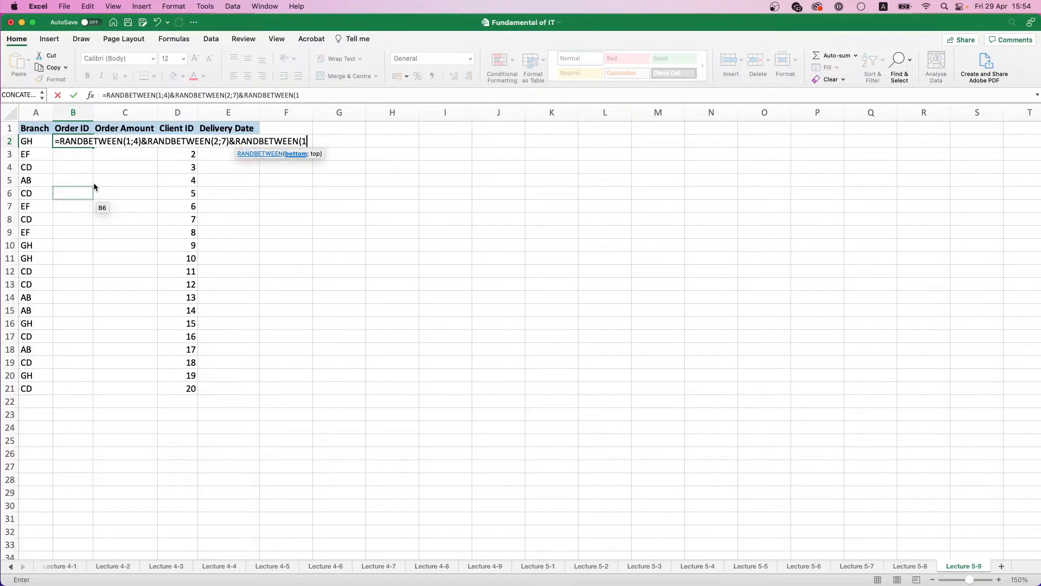
{"action": "type", "text": ";9)"}
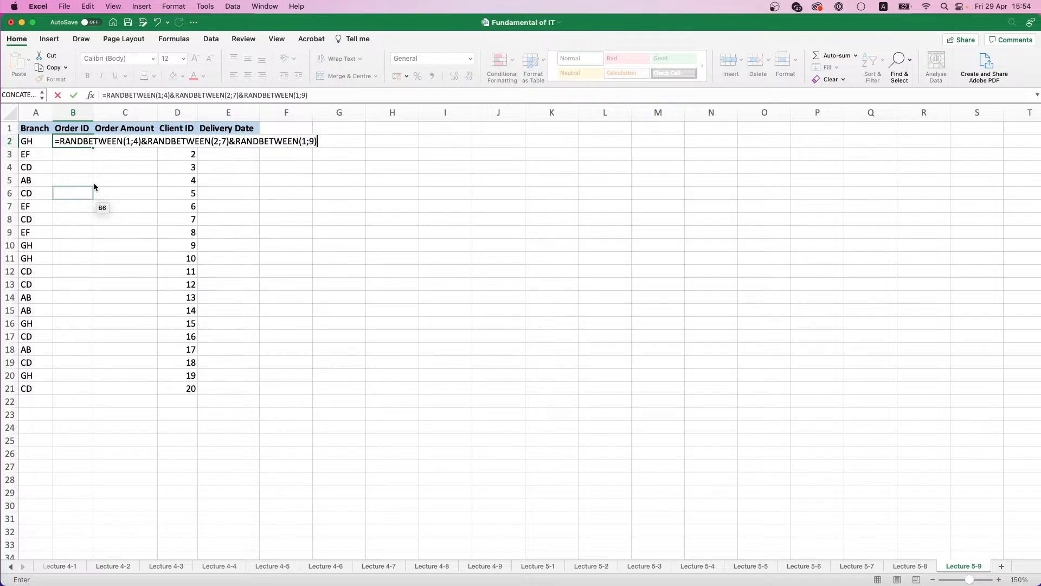
{"action": "key", "text": "Return"}
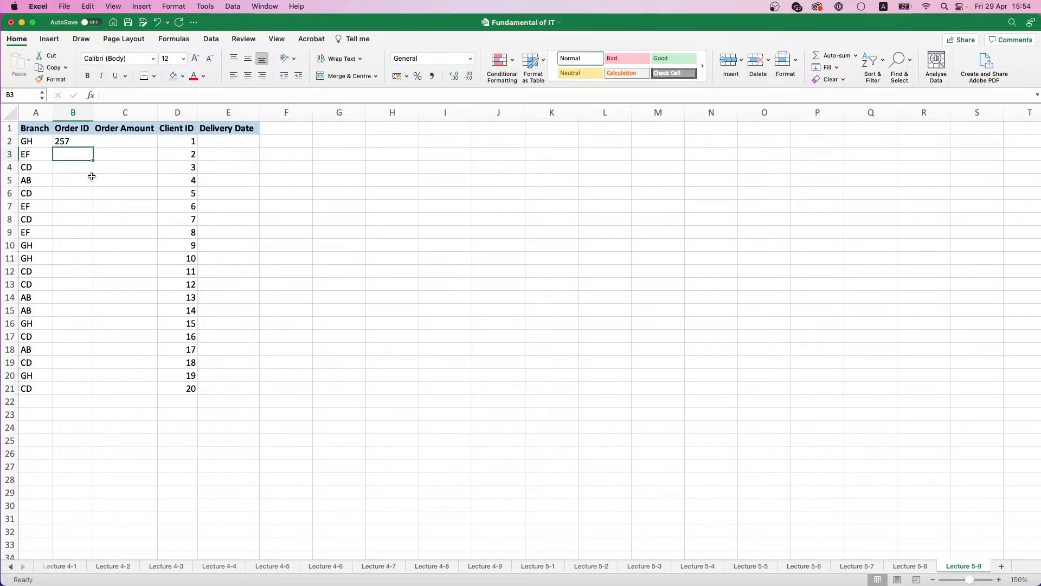
Step: Fill the Order ID formula down to B21 and copy the filled range
{"action": "left_click", "coordinate": [90, 147]}
{"action": "double_click", "coordinate": [90, 146]}
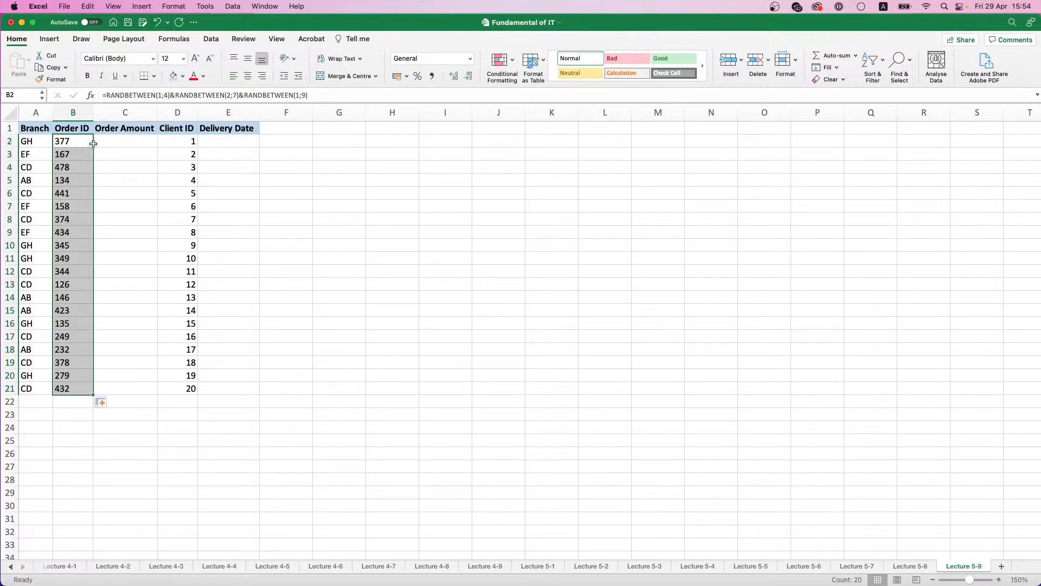
{"action": "key", "text": "super+c"}
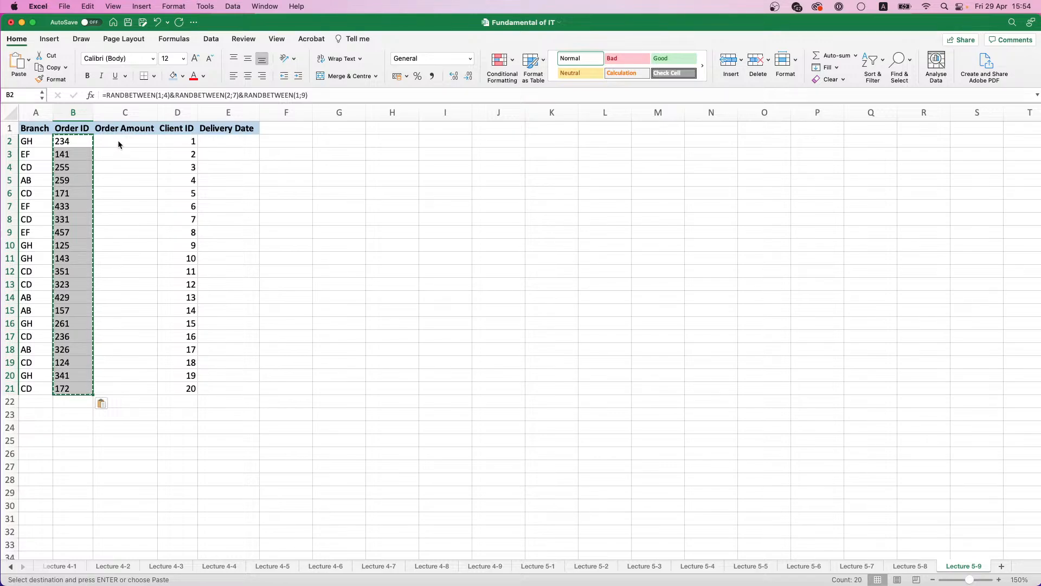
Step: Enter =RANDBETWEEN(100000;900000) in C2 to generate a random order amount
{"action": "left_click", "coordinate": [119, 142]}
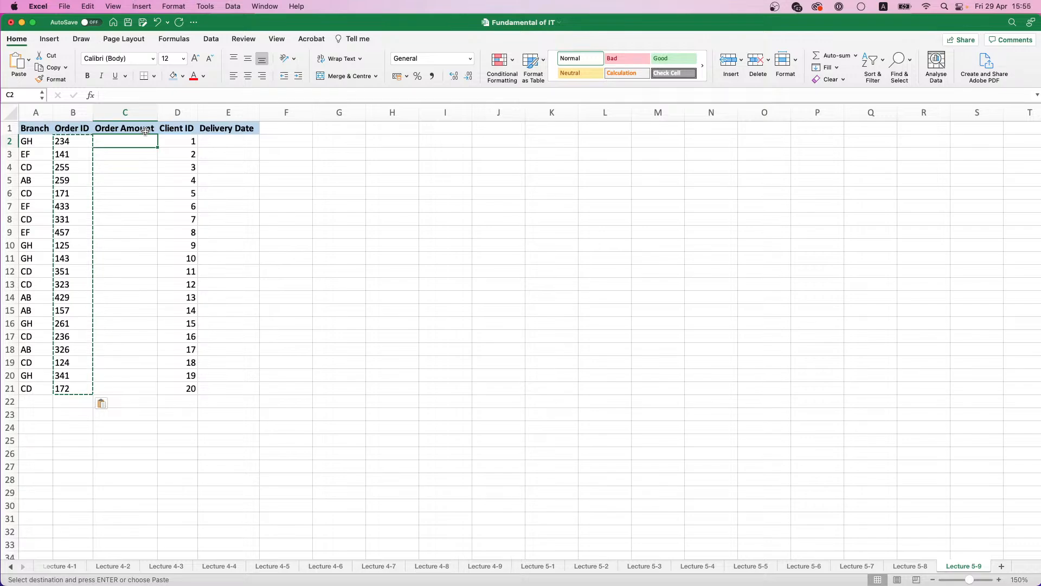
{"action": "type", "text": "=RAND"}
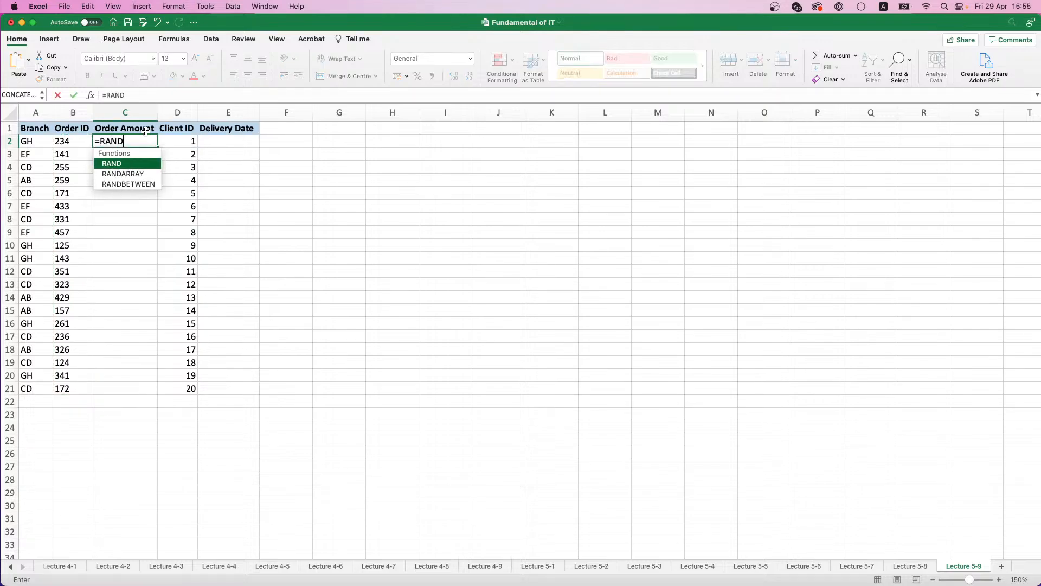
{"action": "double_click", "coordinate": [153, 185]}
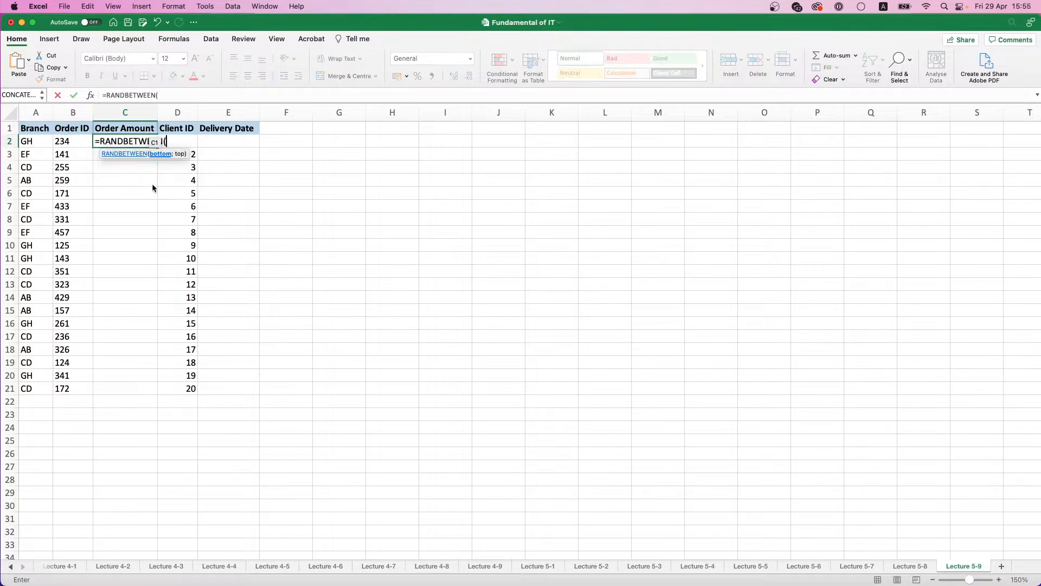
{"action": "type", "text": "100000;900000)"}
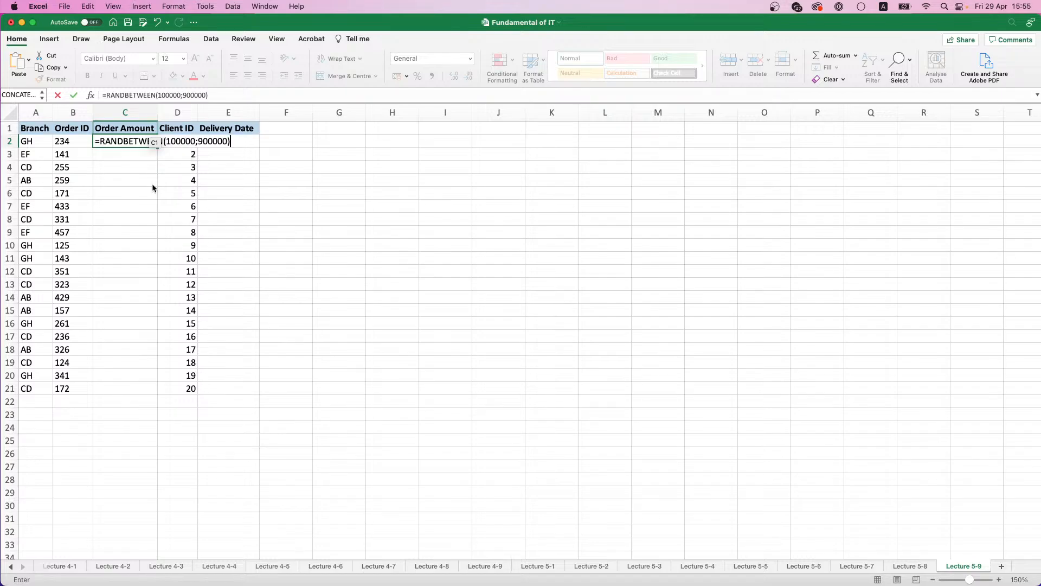
{"action": "key", "text": "Return"}
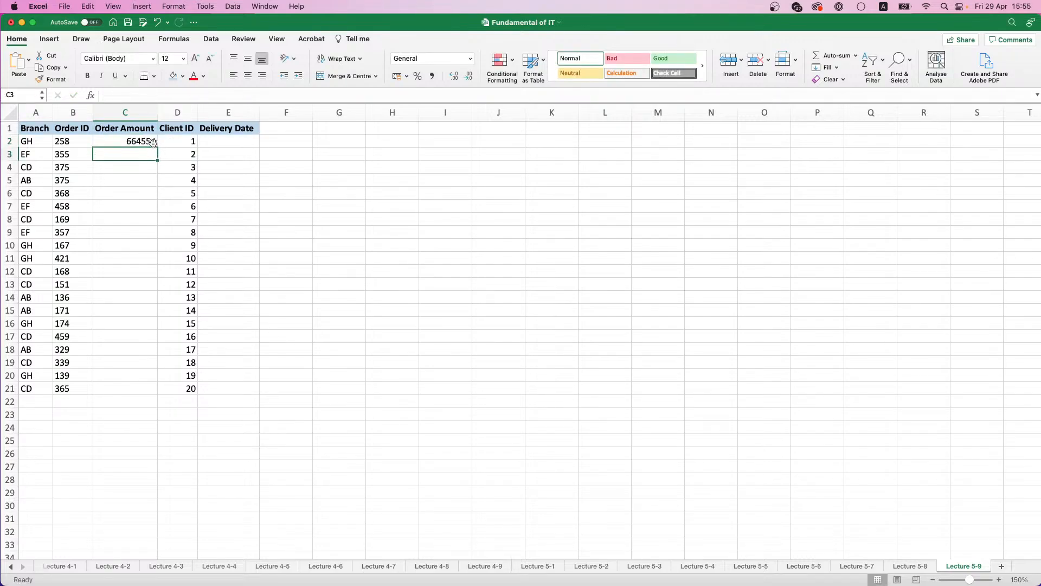
{"action": "key", "text": "super+z"}
{"action": "left_click_drag", "start_coordinate": [65, 141], "coordinate": [82, 390]}
{"action": "key", "text": "super+y"}
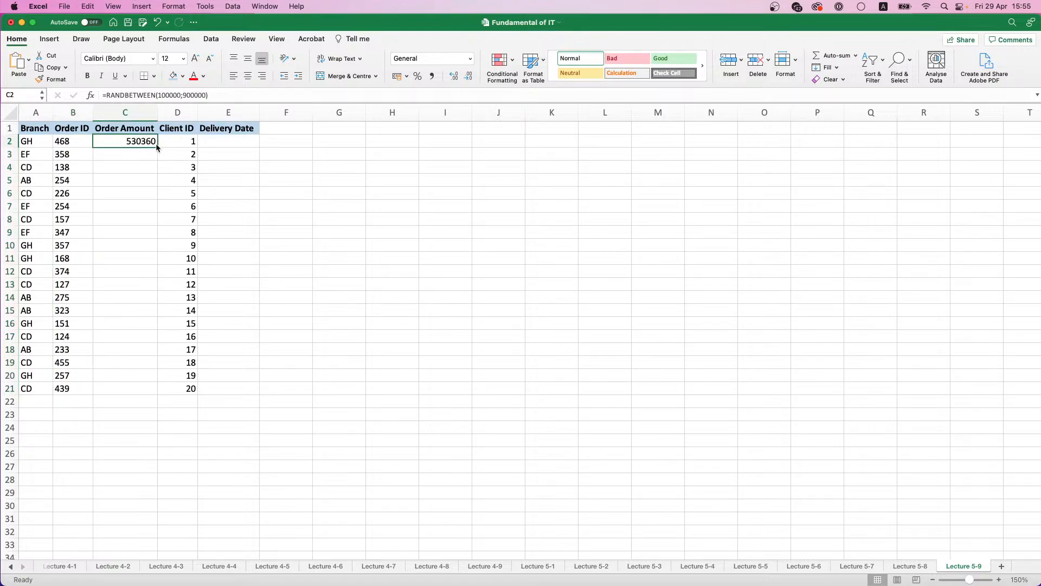
Step: Fill the Order Amount formula down to C21 and paste the range over itself as values only
{"action": "double_click", "coordinate": [158, 147]}
{"action": "key", "text": "super+c"}
{"action": "key", "text": "super+v"}
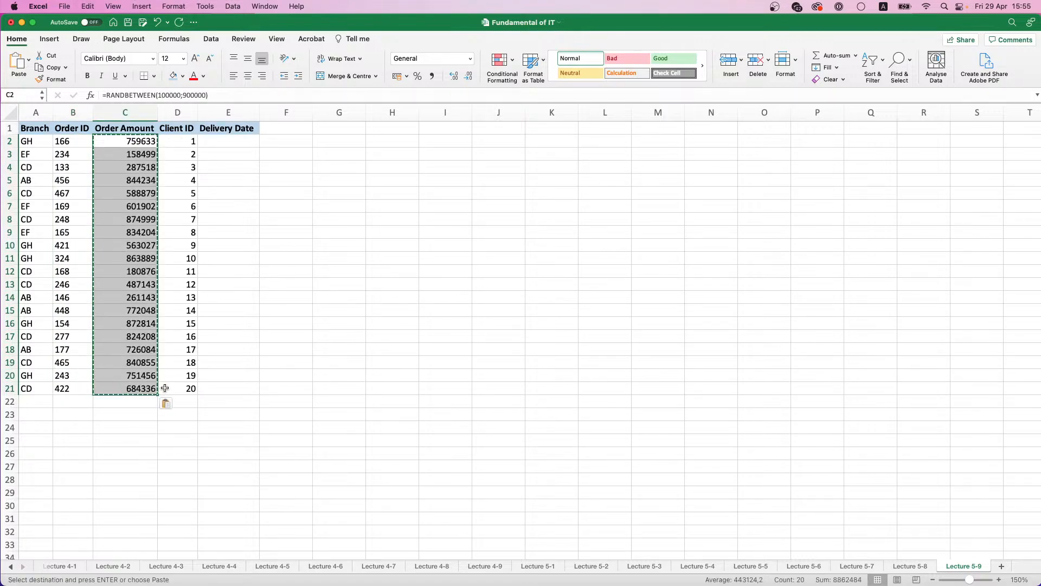
{"action": "left_click", "coordinate": [170, 404]}
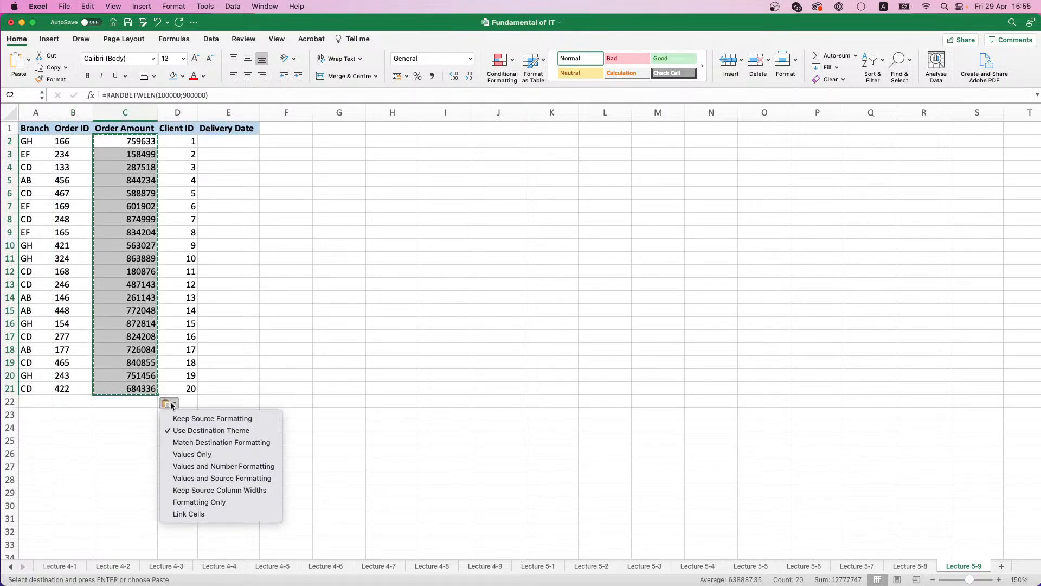
{"action": "left_click", "coordinate": [192, 456]}
Step: Copy the Order ID range B2:B21 and paste it over itself as values only
{"action": "left_click_drag", "start_coordinate": [69, 142], "coordinate": [80, 382]}
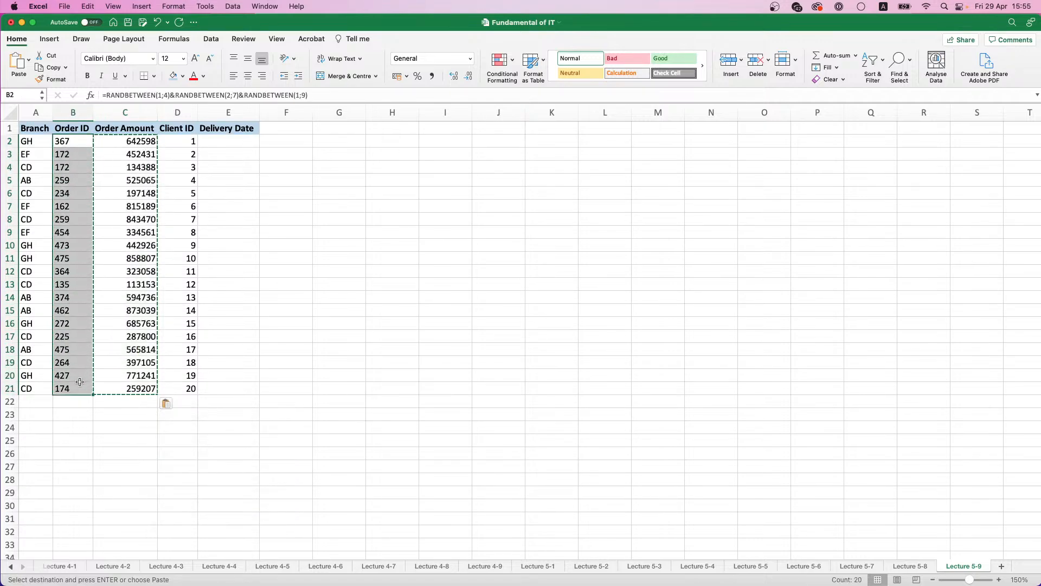
{"action": "key", "text": "super+c"}
{"action": "key", "text": "super+v"}
{"action": "left_click", "coordinate": [103, 404]}
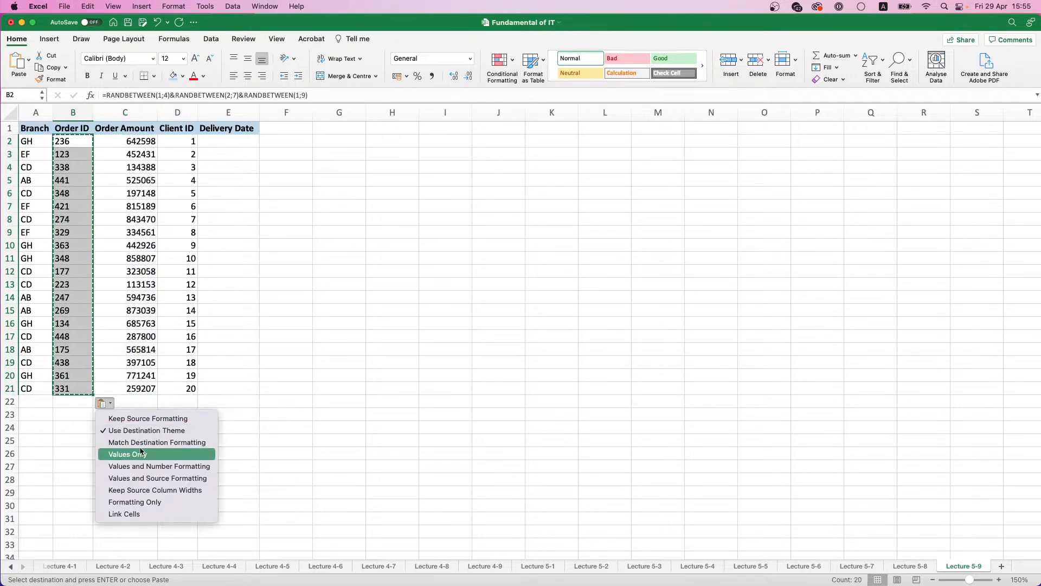
{"action": "left_click", "coordinate": [140, 455]}
Step: Enter =RANDBETWEEN("01.04.2022";"01.05.2022") in E2 to generate a random delivery date
{"action": "left_click", "coordinate": [242, 138]}
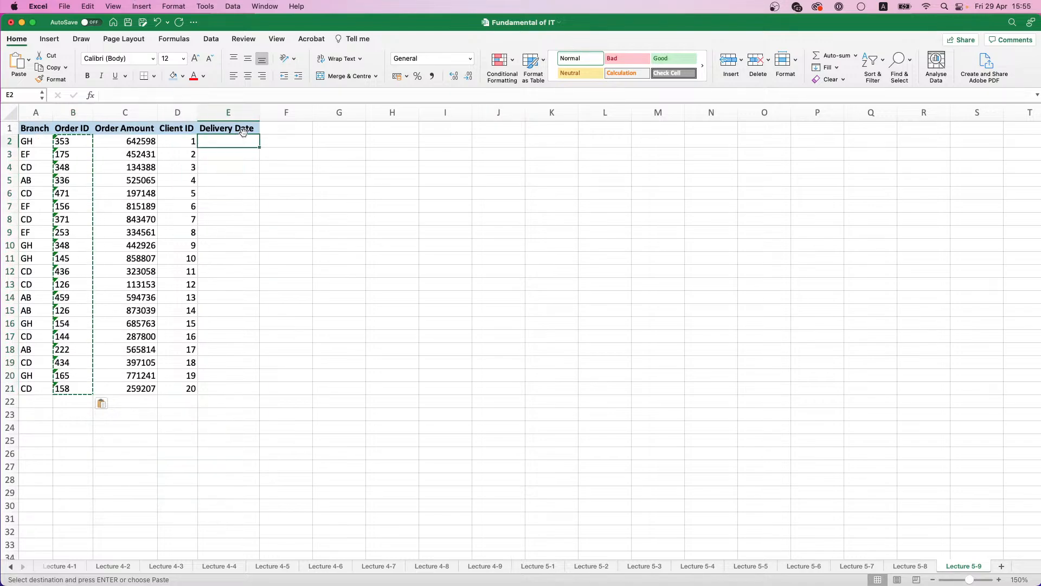
{"action": "type", "text": "=RAND"}
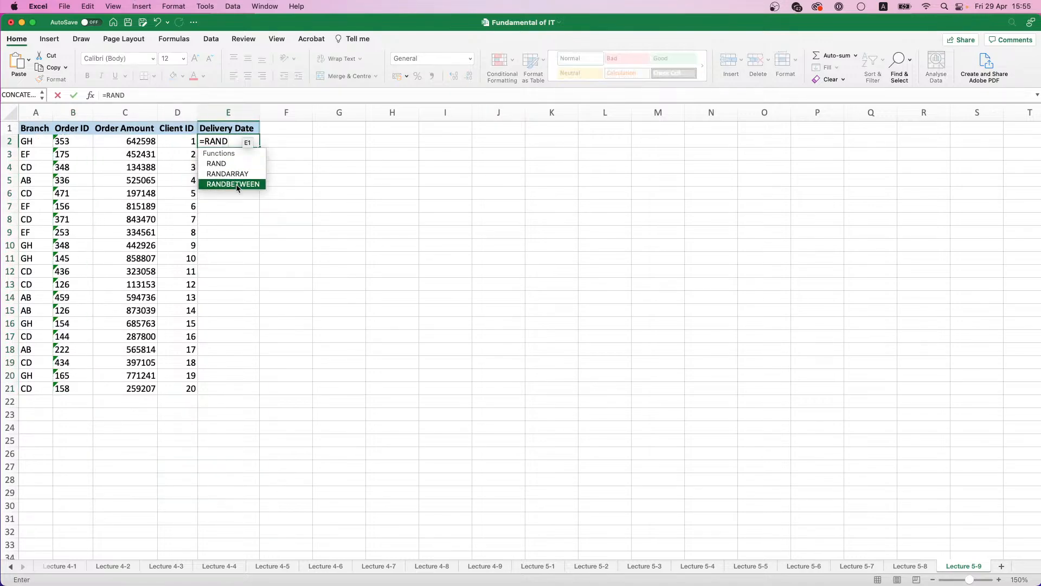
{"action": "double_click", "coordinate": [237, 187]}
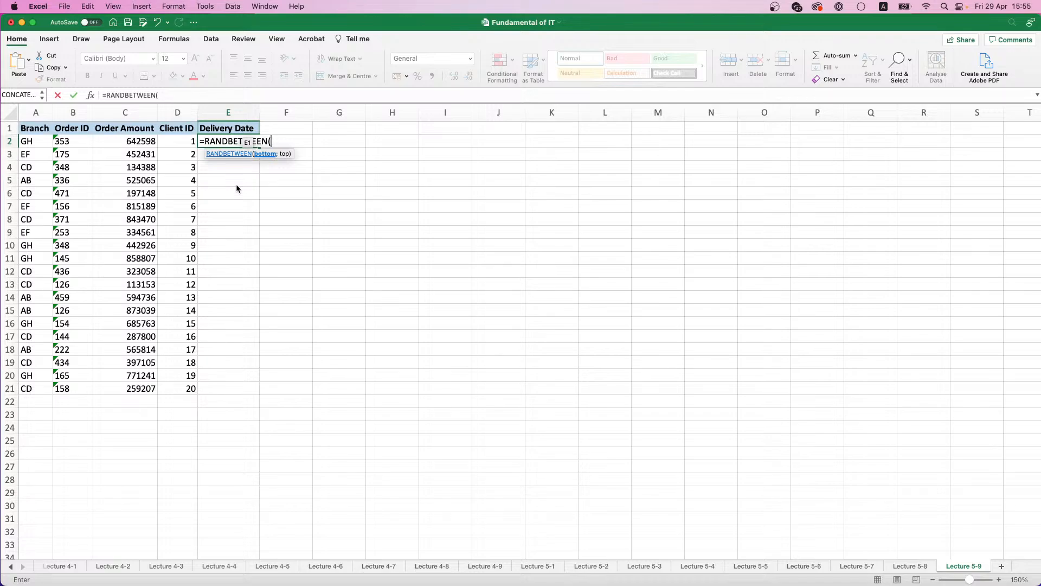
{"action": "type", "text": "\"01.04.2022\";\""}
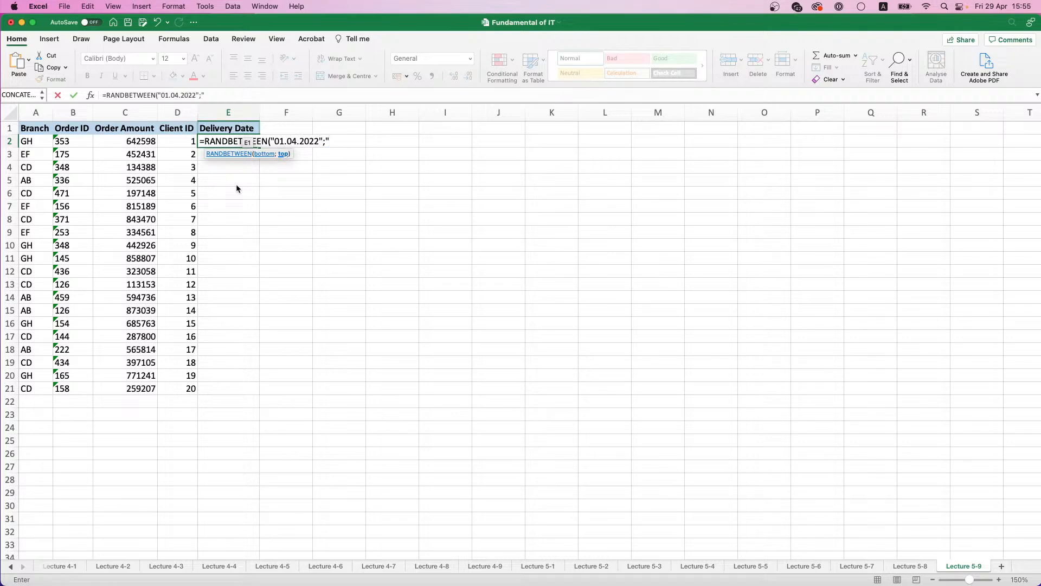
{"action": "type", "text": "01.05.2022\")"}
{"action": "key", "text": "Return"}
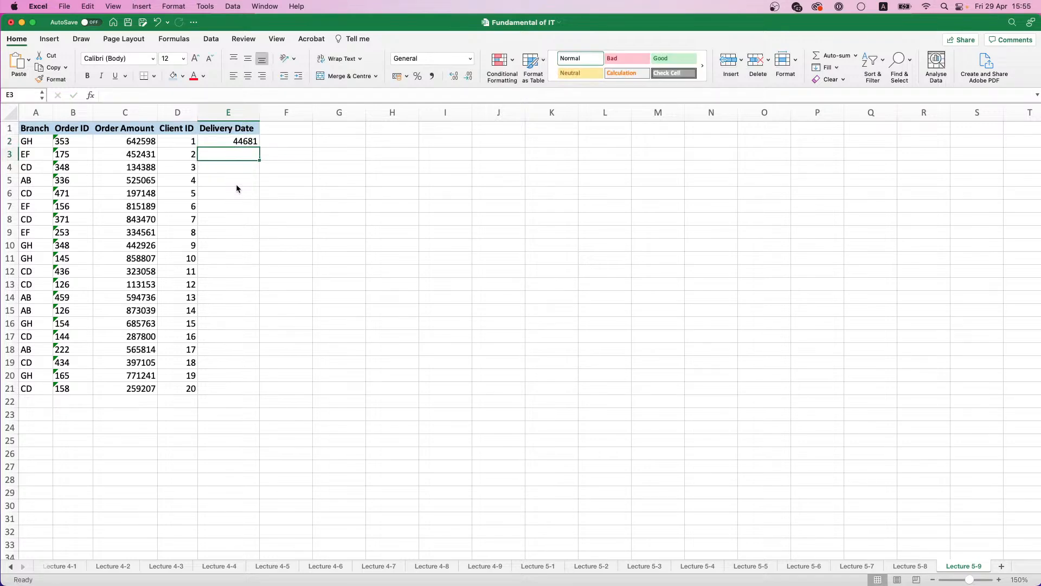
Step: Fill the Delivery Date formula down to E21 and format the range as Short Date
{"action": "left_click", "coordinate": [254, 142]}
{"action": "double_click", "coordinate": [260, 148]}
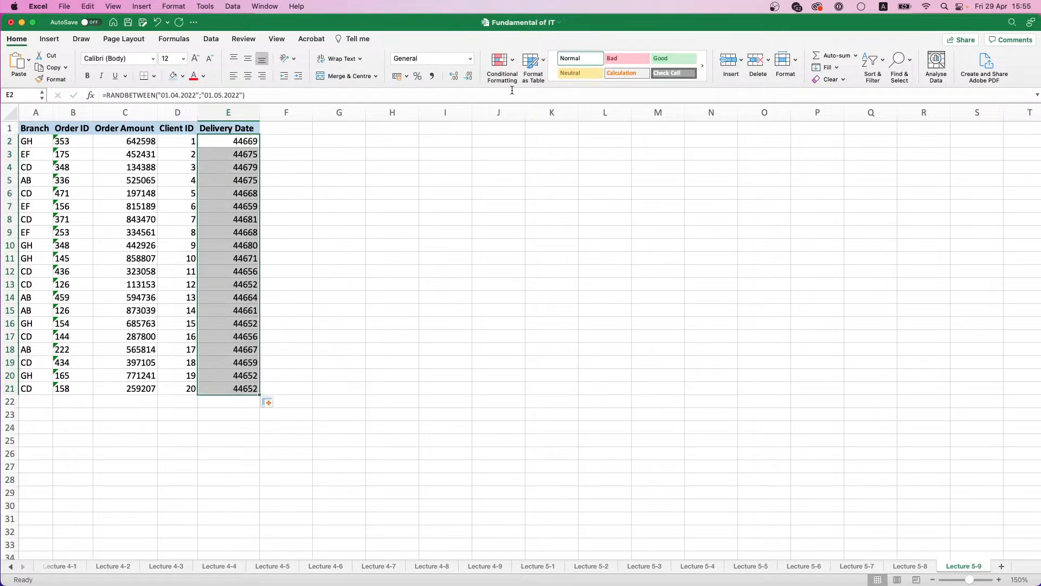
{"action": "left_click", "coordinate": [469, 58]}
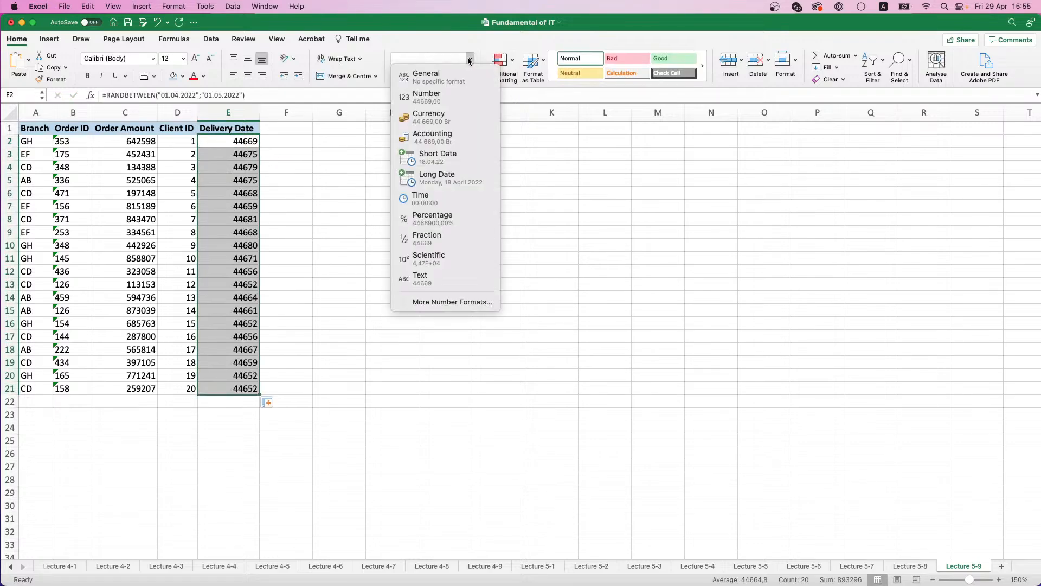
{"action": "left_click", "coordinate": [440, 156]}
Step: Copy the Delivery Date range E2:E21 and paste it over itself as values only
{"action": "key", "text": "super+c"}
{"action": "key", "text": "super+v"}
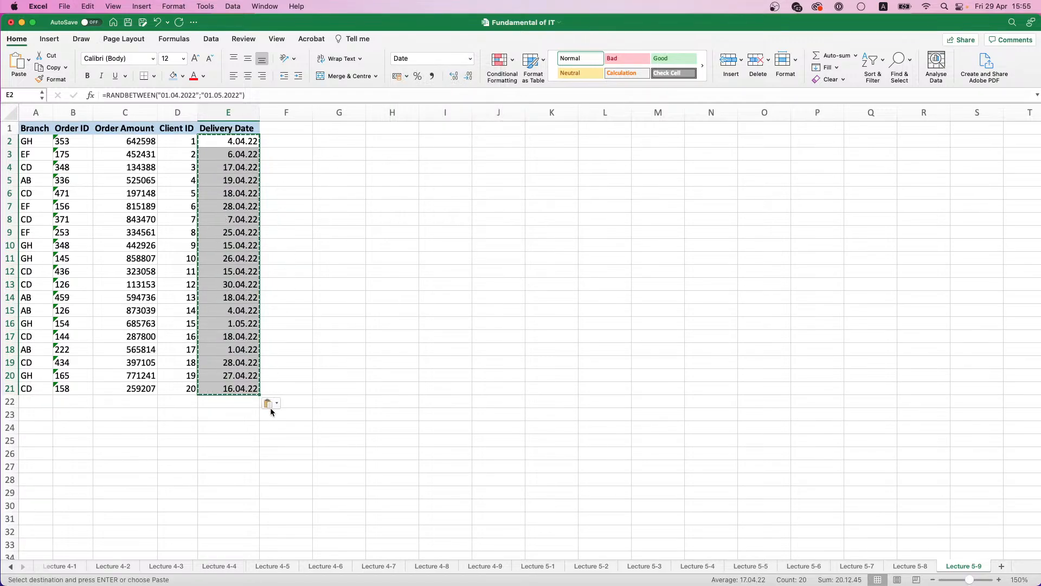
{"action": "left_click", "coordinate": [270, 408]}
{"action": "left_click", "coordinate": [292, 451]}
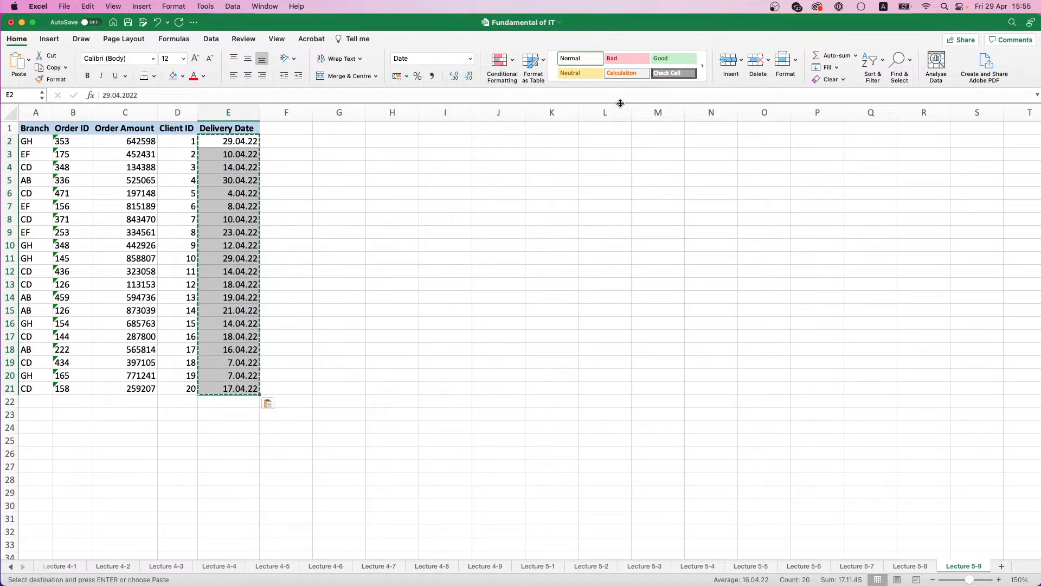
Step: Sort the Delivery Date range E2:E21 from oldest to newest, continuing with the current selection only
{"action": "left_click", "coordinate": [879, 63]}
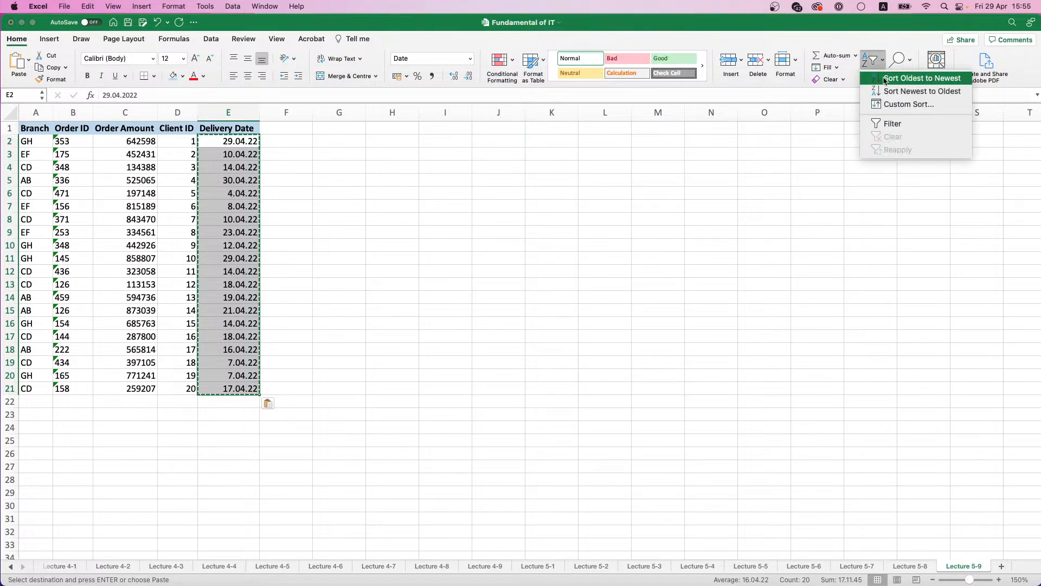
{"action": "left_click", "coordinate": [884, 80]}
{"action": "left_click", "coordinate": [525, 212]}
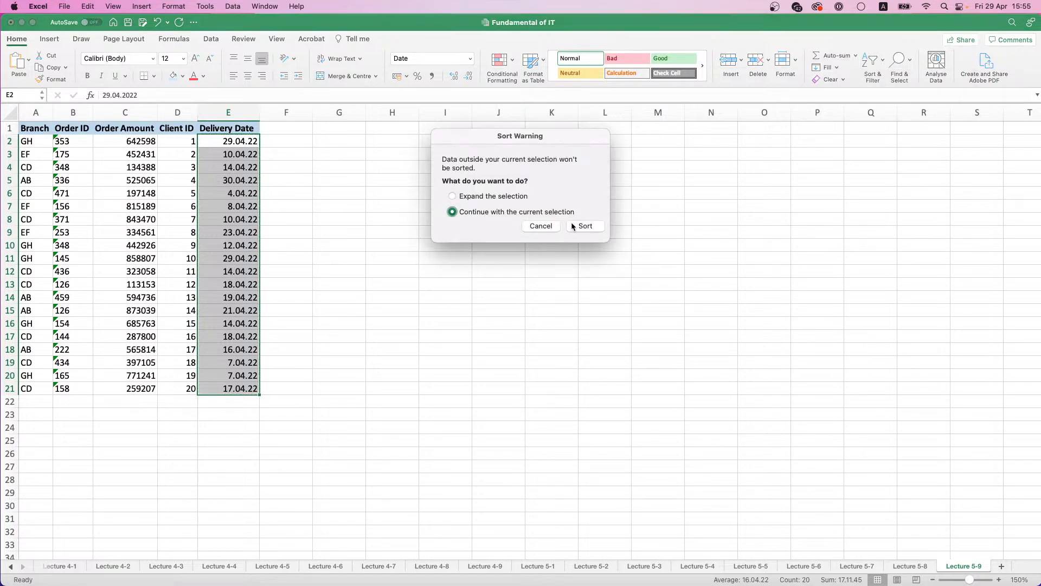
{"action": "left_click", "coordinate": [573, 224]}
{"action": "left_click", "coordinate": [295, 146]}
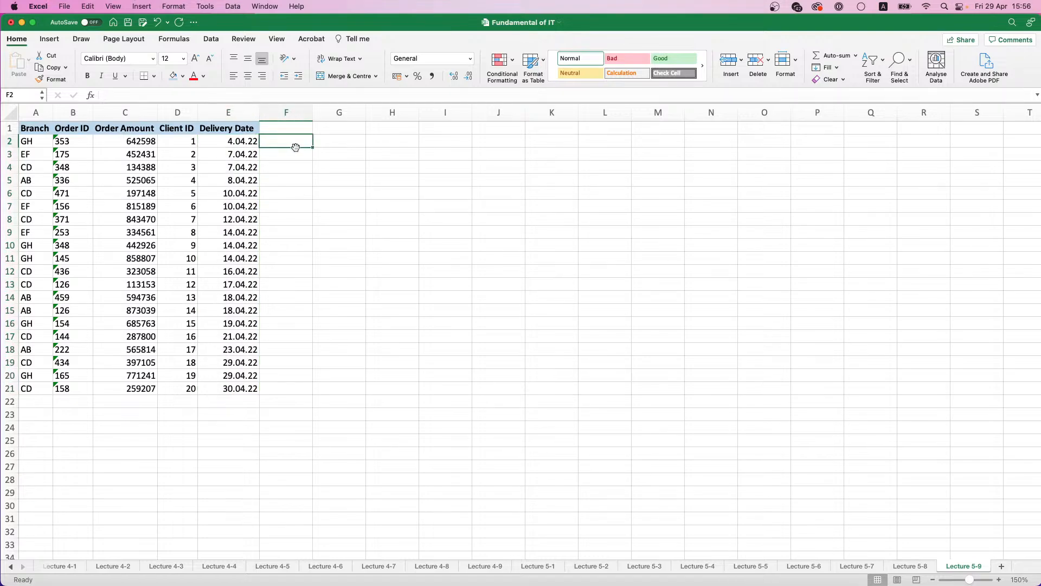
{"action": "left_click", "coordinate": [81, 175]}
{"action": "left_click", "coordinate": [78, 158]}
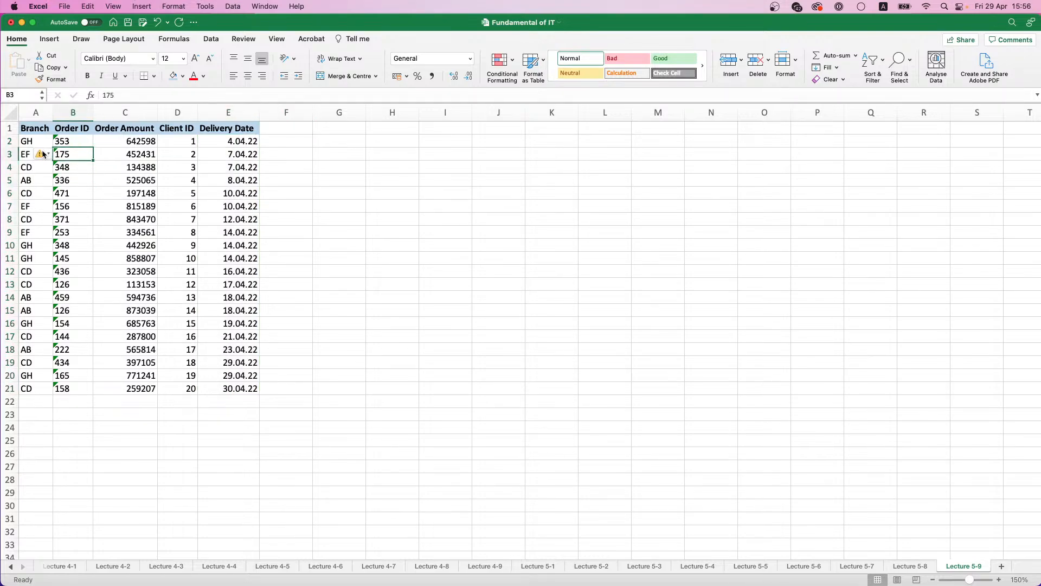
{"action": "left_click", "coordinate": [79, 267]}
{"action": "left_click", "coordinate": [417, 239]}
{"action": "left_click", "coordinate": [86, 167]}
{"action": "left_click", "coordinate": [83, 155]}
{"action": "left_click", "coordinate": [331, 168]}
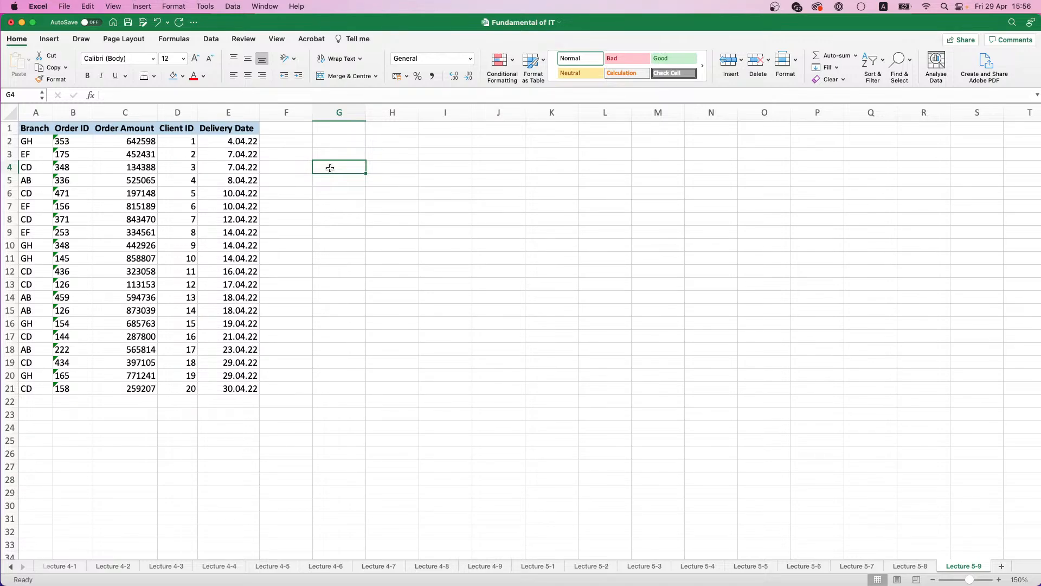
Step: Apply the comma number style to the Order Amount range C2:C21
{"action": "left_click_drag", "start_coordinate": [149, 143], "coordinate": [142, 389]}
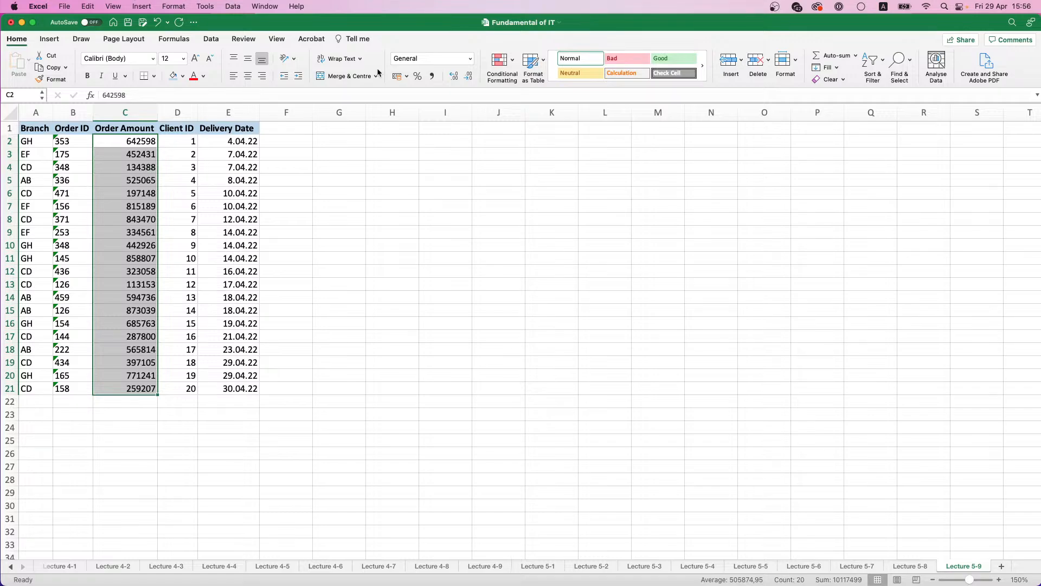
{"action": "left_click", "coordinate": [432, 75]}
{"action": "left_click", "coordinate": [378, 179]}
{"action": "left_click", "coordinate": [373, 142]}
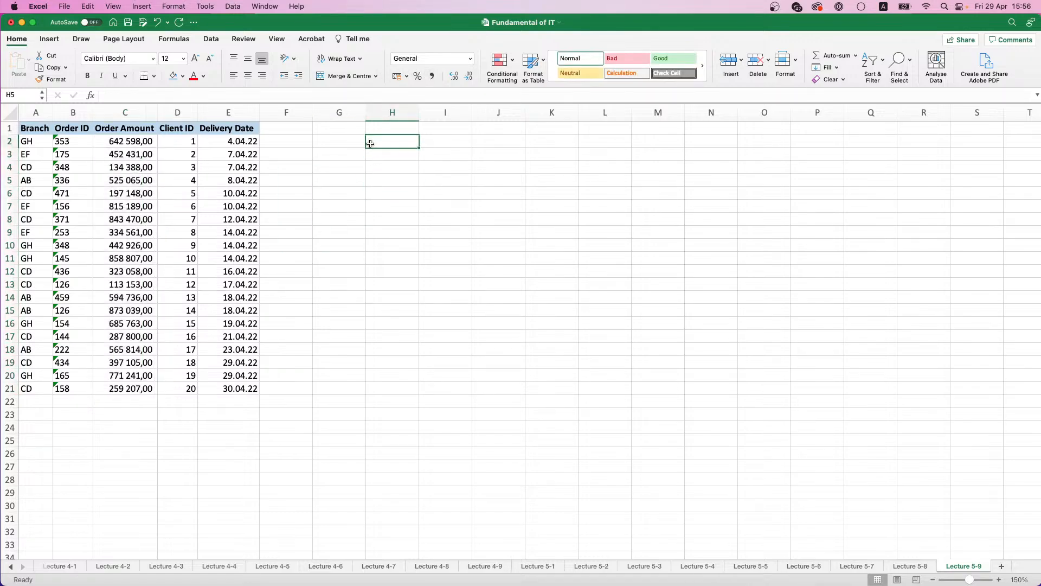
Step: Enter the labels Branch in G2 and Order ID in G3
{"action": "left_click", "coordinate": [336, 147]}
{"action": "type", "text": "Branch"}
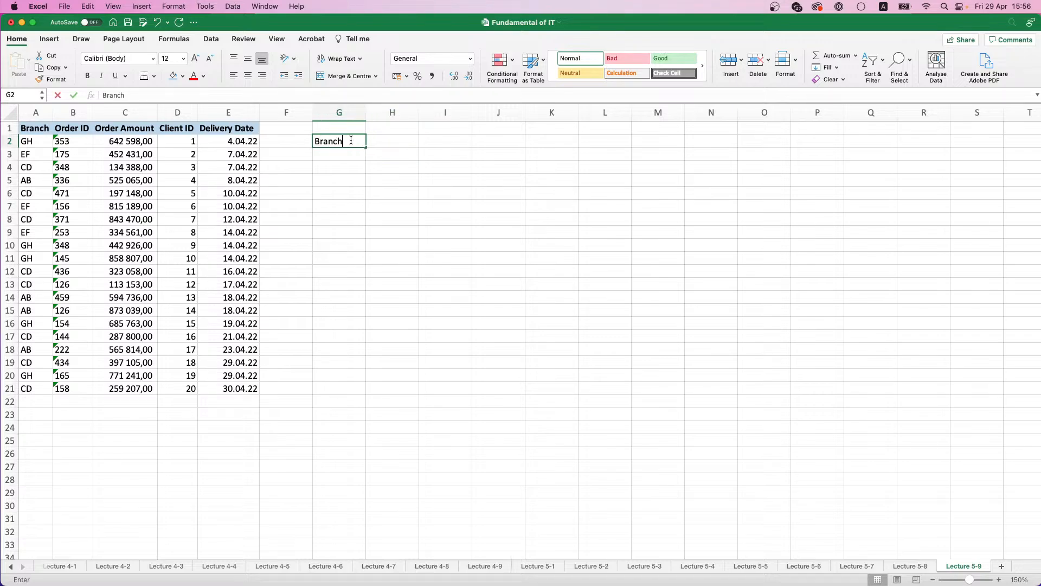
{"action": "key", "text": "Return"}
{"action": "type", "text": "Order ID"}
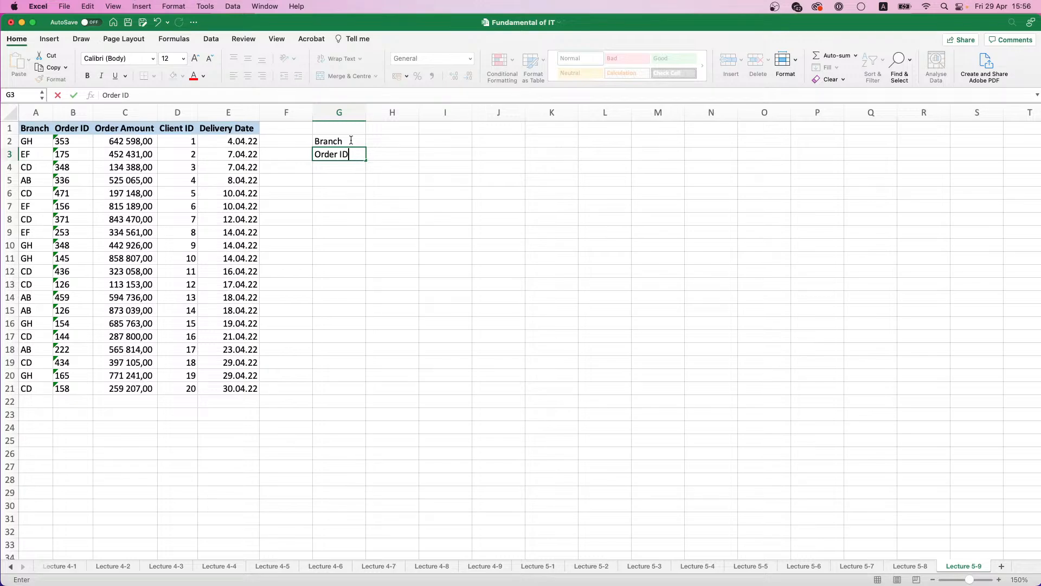
{"action": "key", "text": "Return"}
Step: Make the labels in G2:G3 bold and give them the light blue fill
{"action": "left_click_drag", "start_coordinate": [350, 142], "coordinate": [350, 157]}
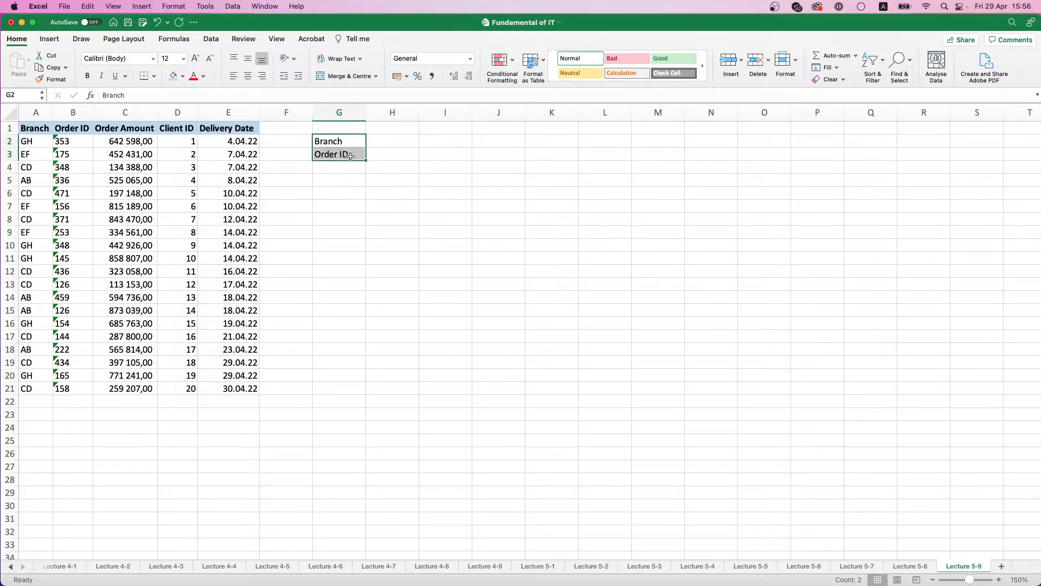
{"action": "left_click", "coordinate": [87, 76]}
{"action": "left_click", "coordinate": [177, 77]}
{"action": "left_click", "coordinate": [389, 156]}
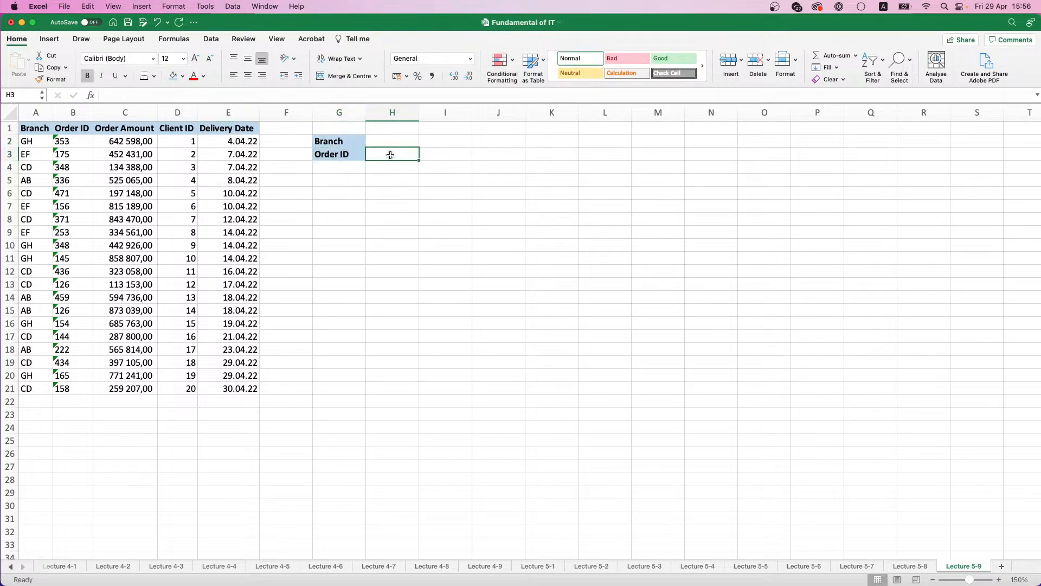
Step: Enter the lookup criteria GH in H2 and 145 in H3
{"action": "left_click", "coordinate": [392, 138]}
{"action": "type", "text": "GH"}
{"action": "left_click", "coordinate": [398, 151]}
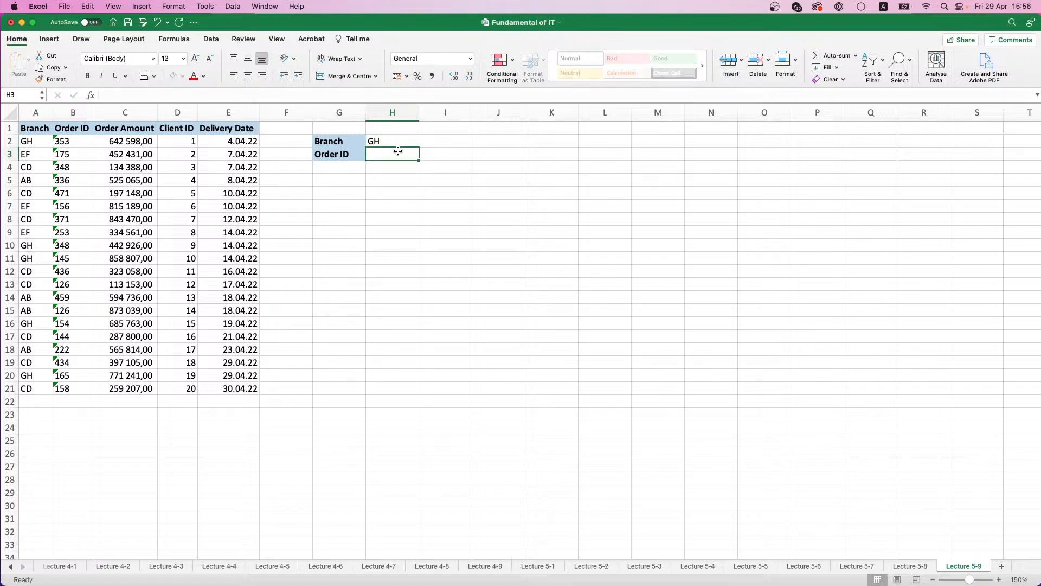
{"action": "type", "text": "145"}
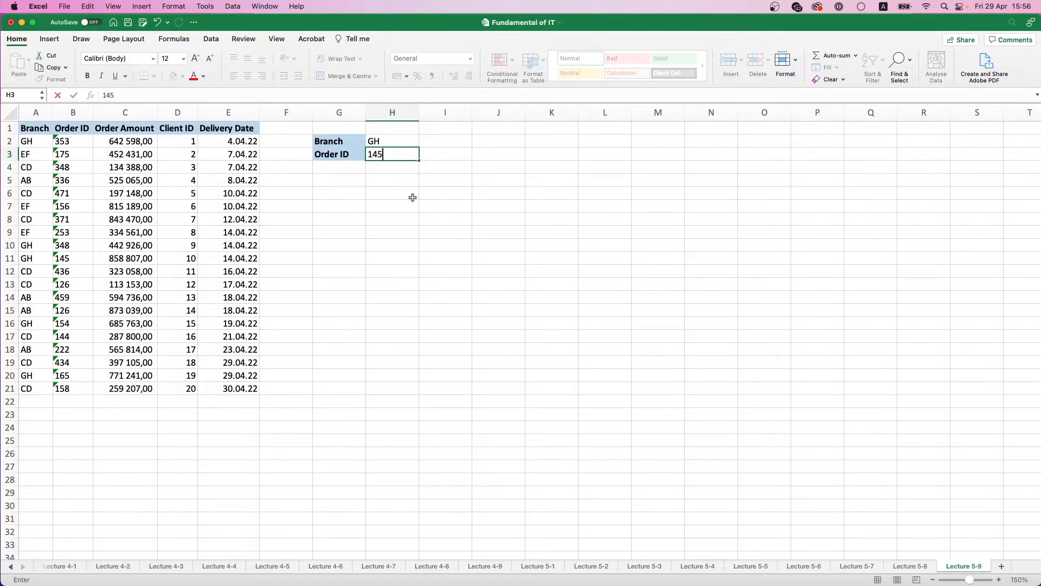
{"action": "left_click", "coordinate": [410, 196]}
{"action": "left_click", "coordinate": [388, 145]}
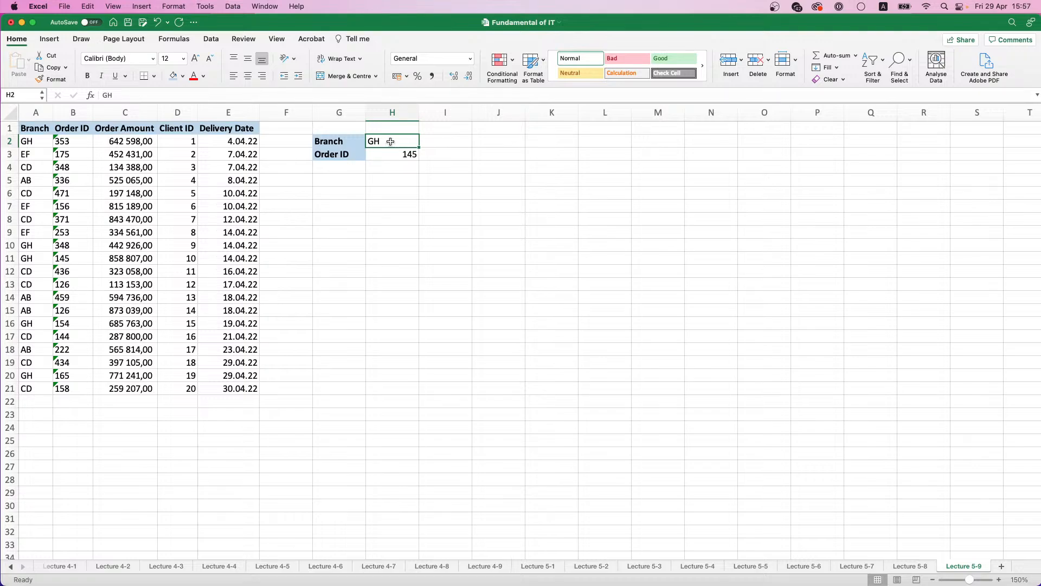
Step: Add a bold, light blue filled Order Amount label in G6 and widen column G to fit it
{"action": "left_click", "coordinate": [344, 187]}
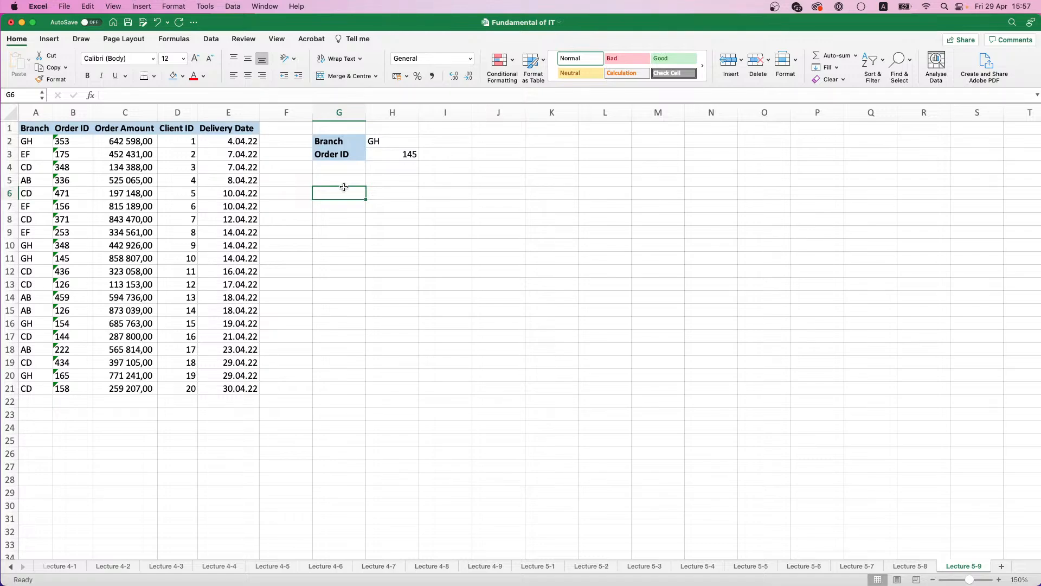
{"action": "type", "text": "Order "}
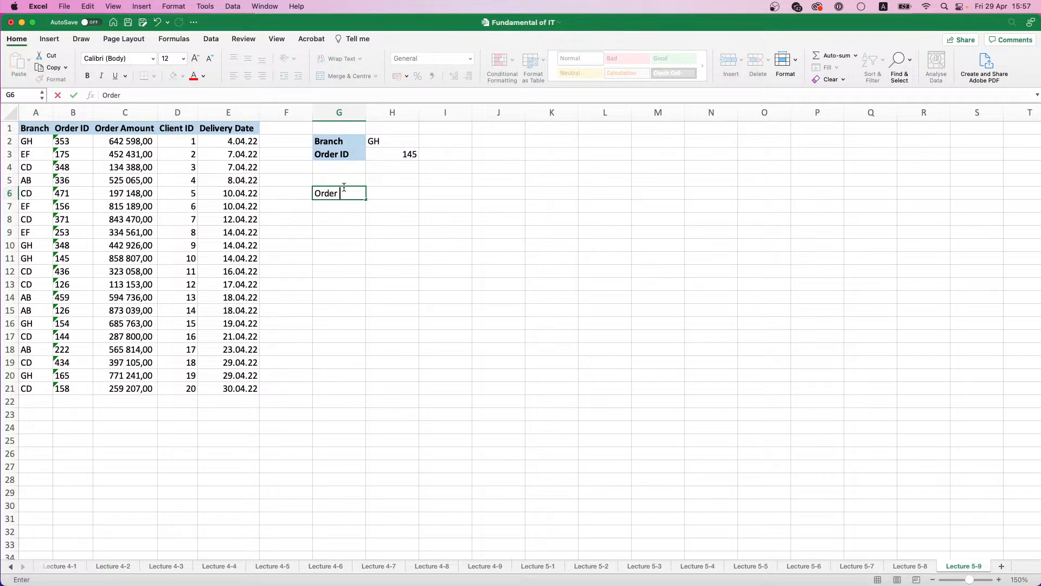
{"action": "type", "text": "Amount"}
{"action": "left_click", "coordinate": [356, 204]}
{"action": "left_click", "coordinate": [349, 194]}
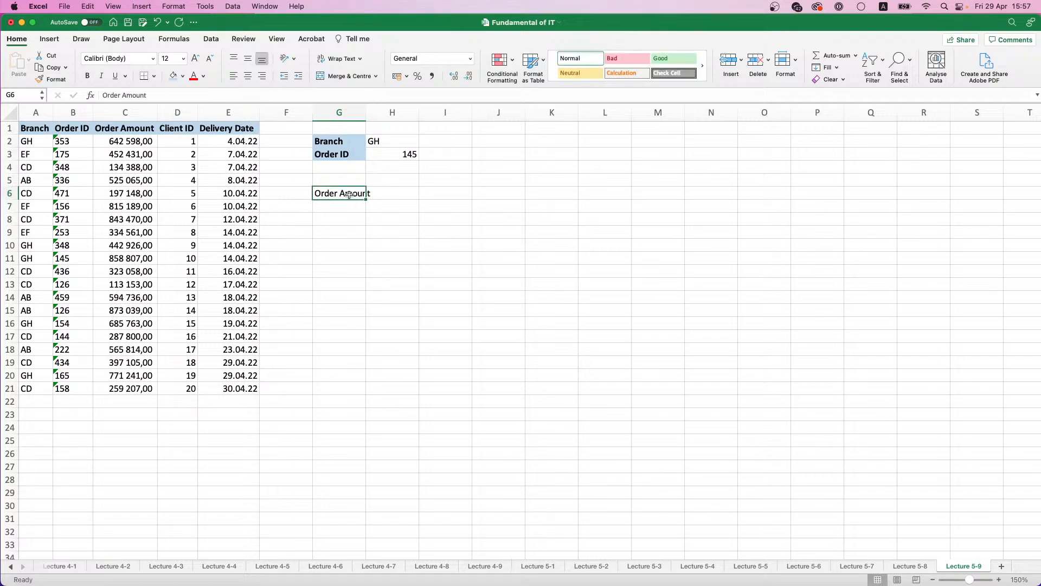
{"action": "left_click", "coordinate": [175, 78]}
{"action": "left_click", "coordinate": [87, 75]}
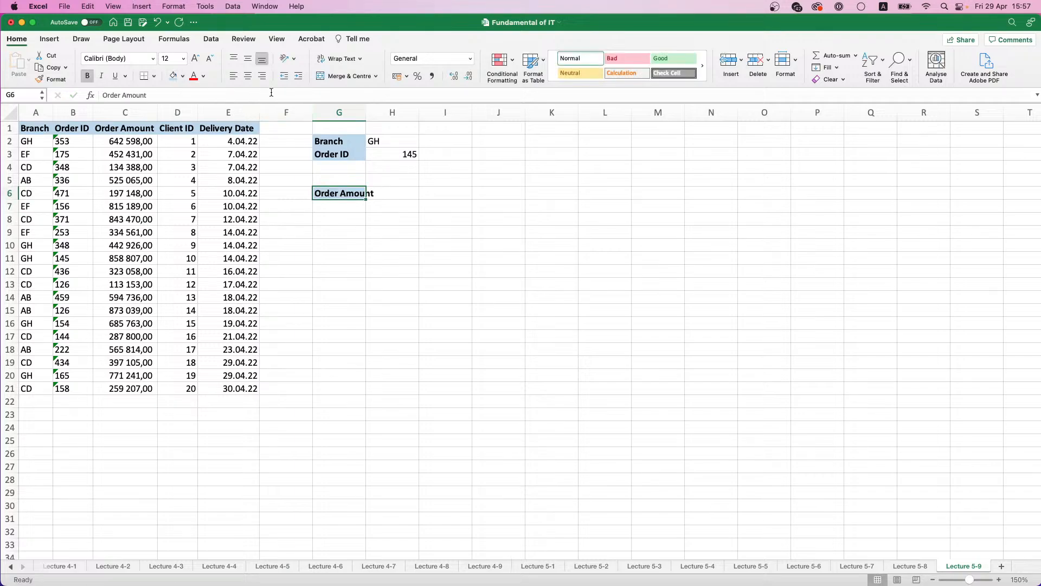
{"action": "left_click_drag", "start_coordinate": [366, 112], "coordinate": [377, 113]}
Step: Enter =MATCH(H2;A2:A21;0) in H6 to find the position of the branch in the Branch column
{"action": "left_click", "coordinate": [418, 193]}
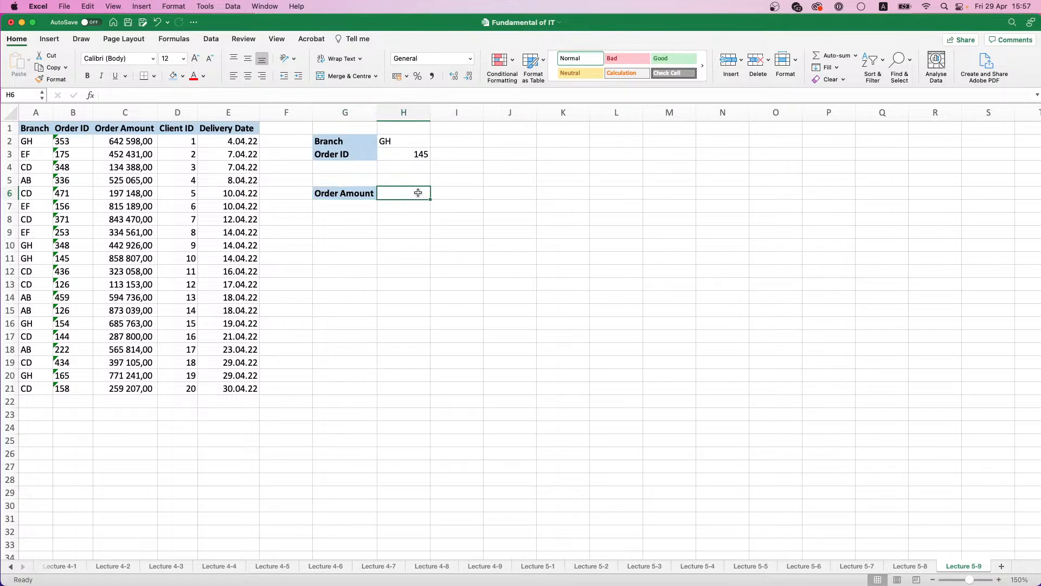
{"action": "type", "text": "="}
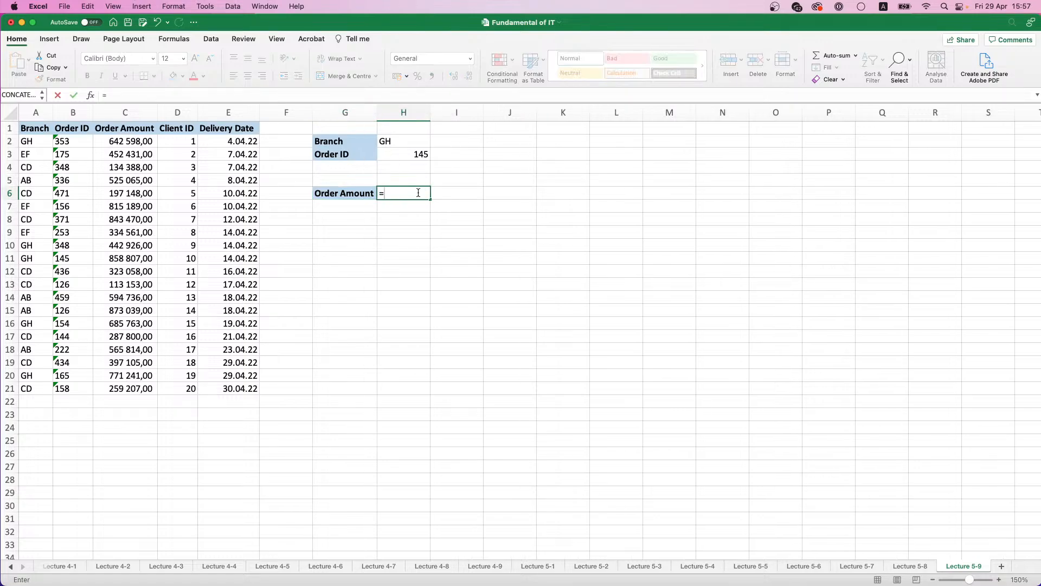
{"action": "type", "text": "M"}
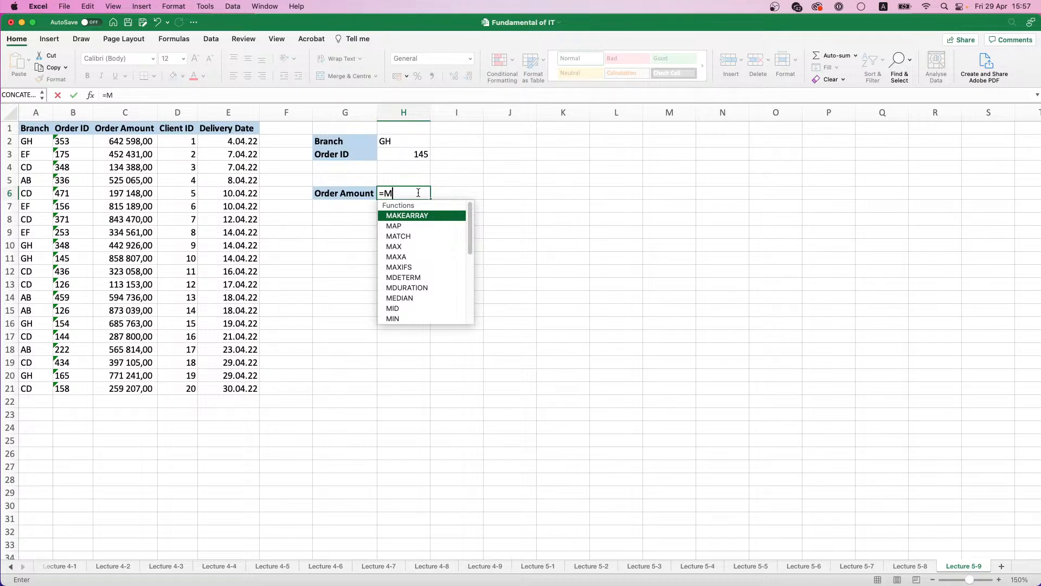
{"action": "key", "text": "BackSpace"}
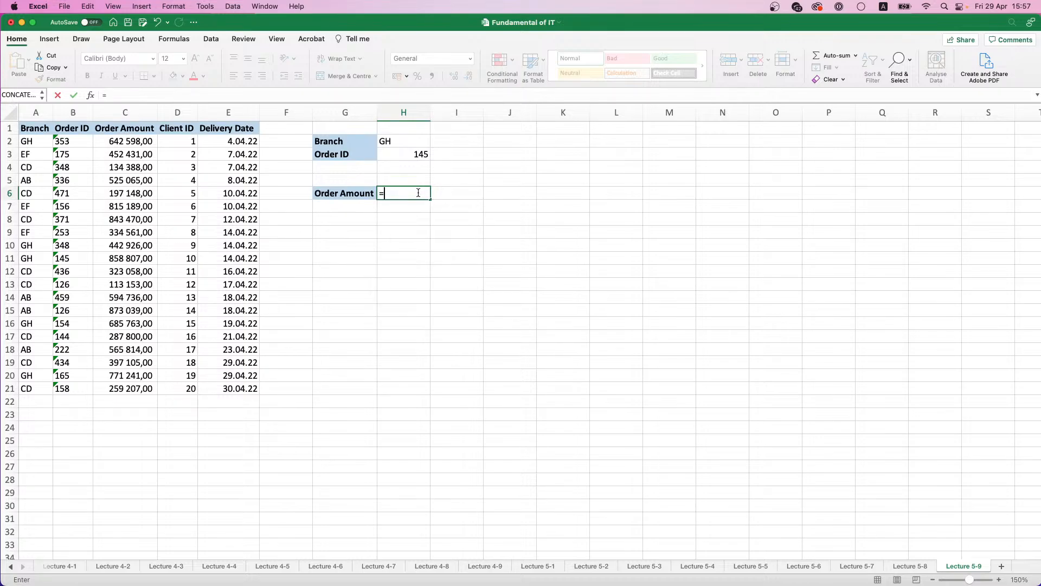
{"action": "type", "text": "IN"}
{"action": "key", "text": "BackSpace"}
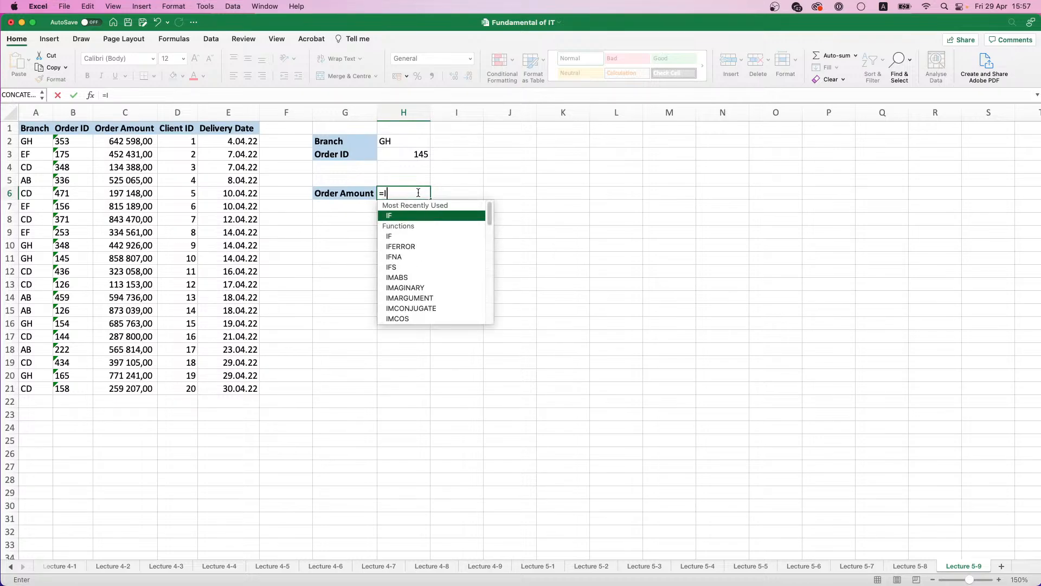
{"action": "key", "text": "BackSpace"}
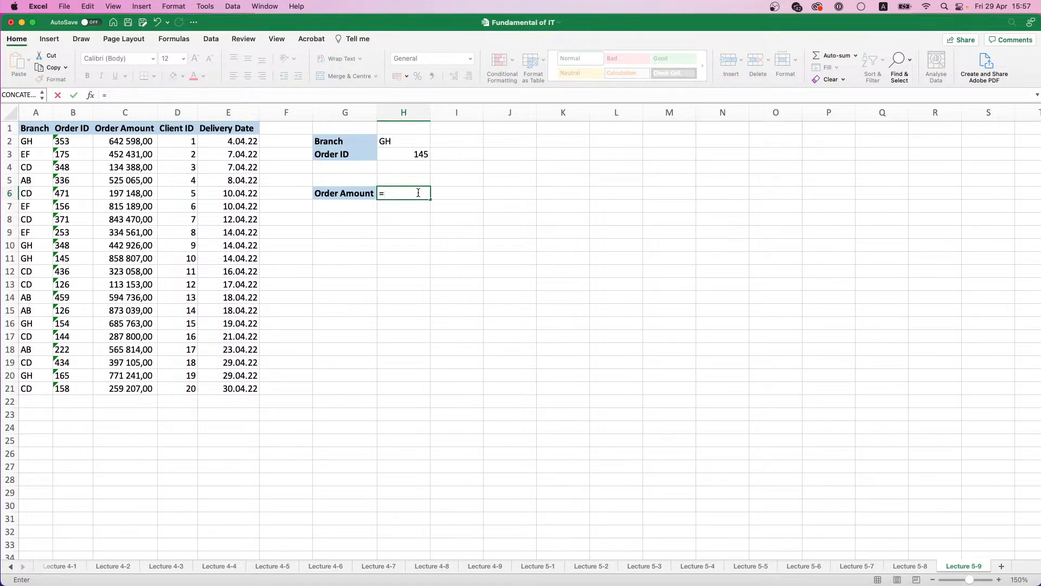
{"action": "type", "text": "MA"}
{"action": "double_click", "coordinate": [402, 238]}
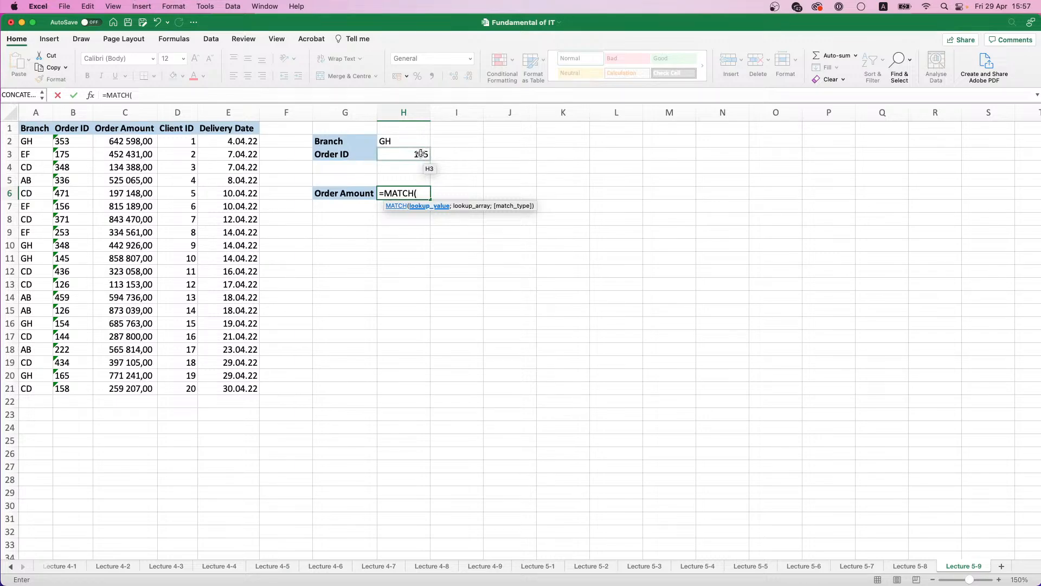
{"action": "left_click", "coordinate": [403, 139]}
{"action": "type", "text": ";"}
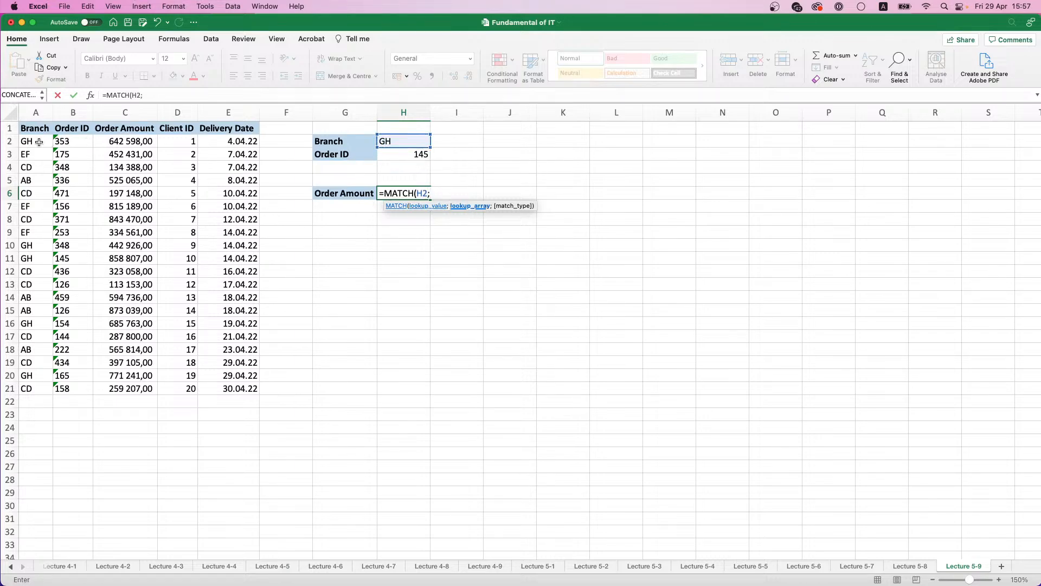
{"action": "left_click_drag", "start_coordinate": [38, 142], "coordinate": [48, 388]}
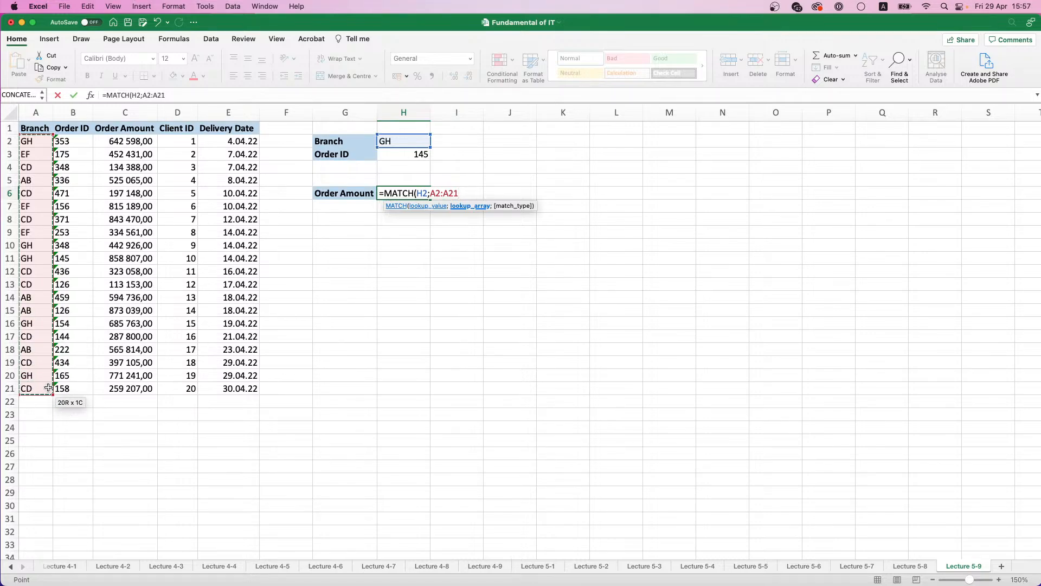
{"action": "type", "text": ";0"}
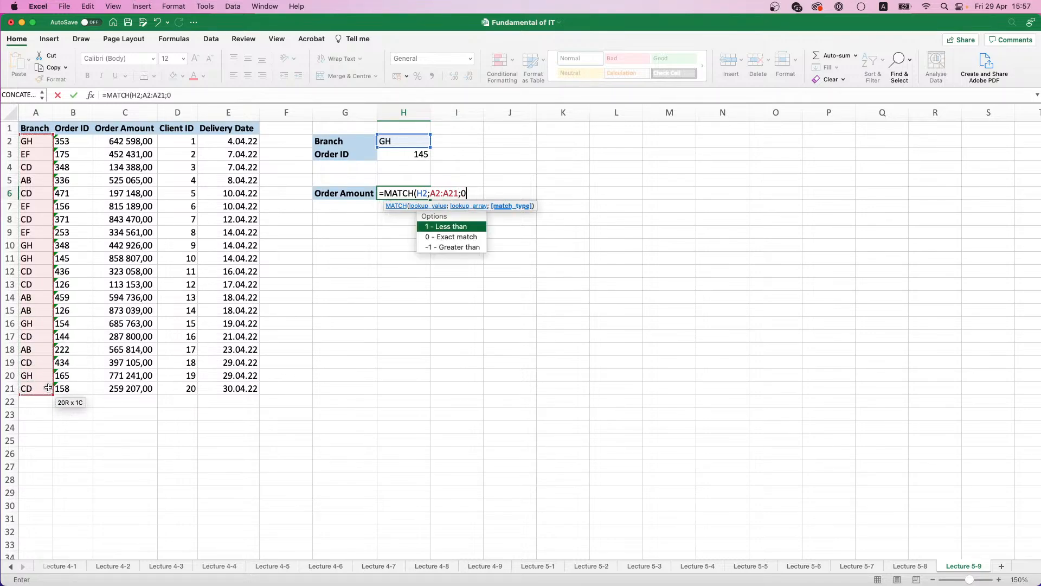
{"action": "type", "text": ")"}
{"action": "key", "text": "Return"}
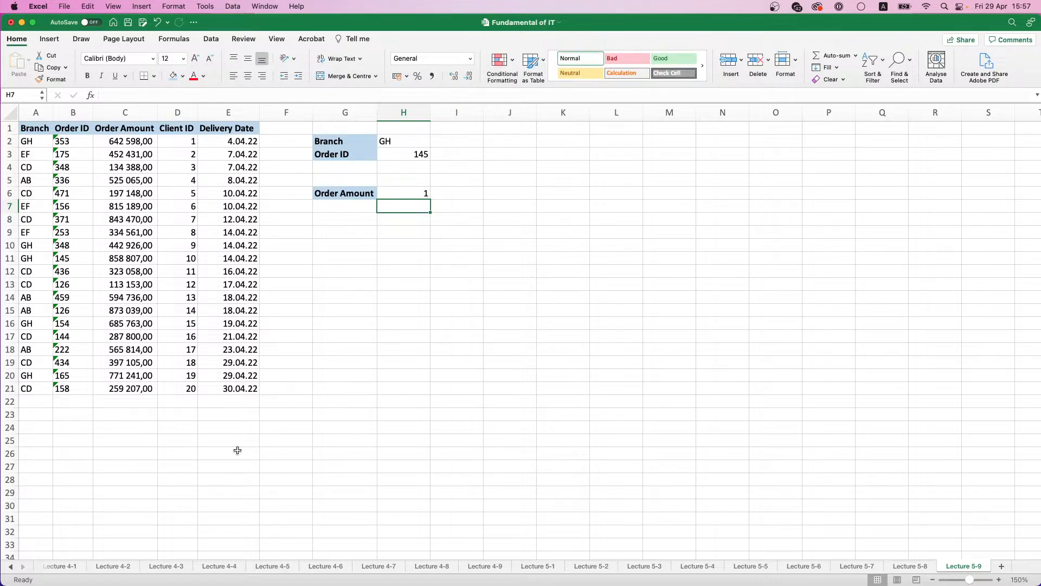
{"action": "left_click", "coordinate": [28, 141]}
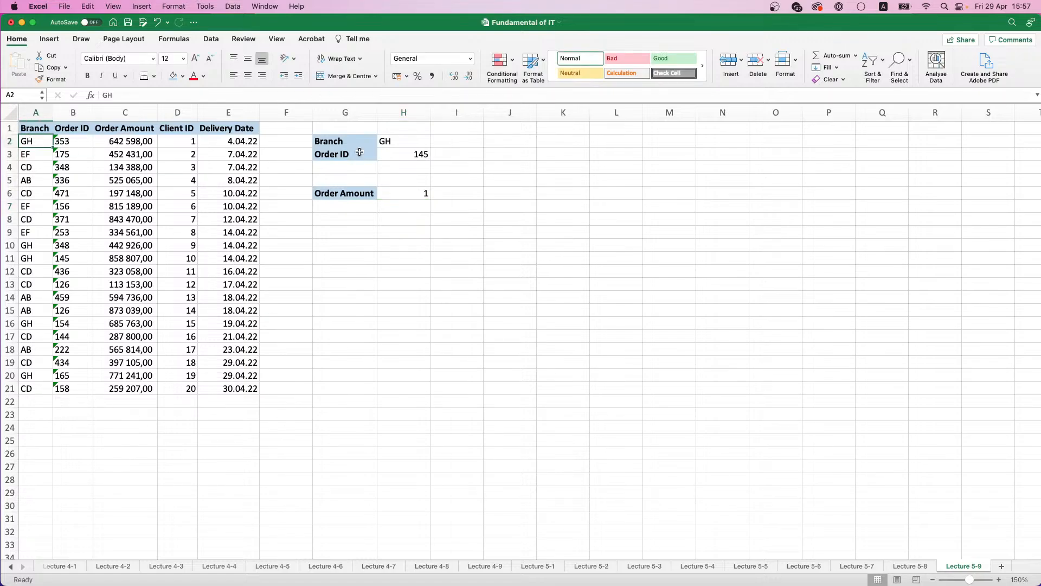
{"action": "left_click", "coordinate": [415, 139]}
{"action": "left_click_drag", "start_coordinate": [42, 258], "coordinate": [75, 260]}
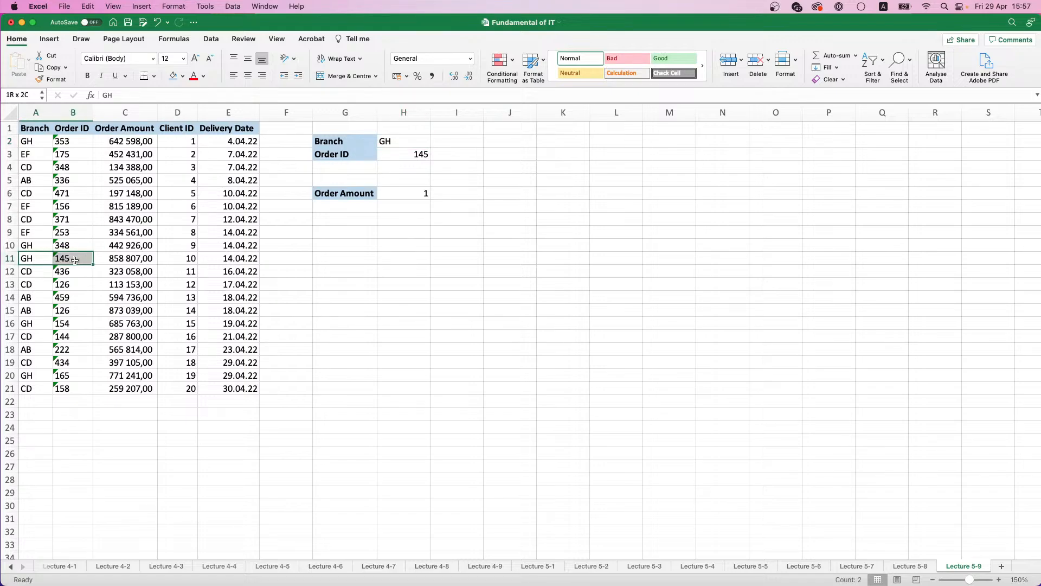
{"action": "left_click", "coordinate": [416, 189]}
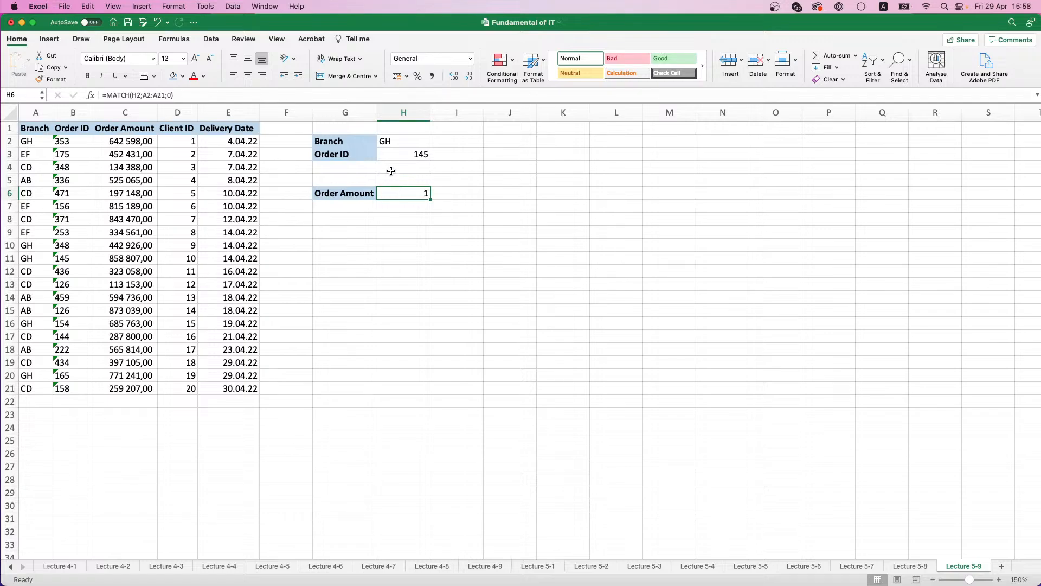
{"action": "left_click", "coordinate": [501, 142]}
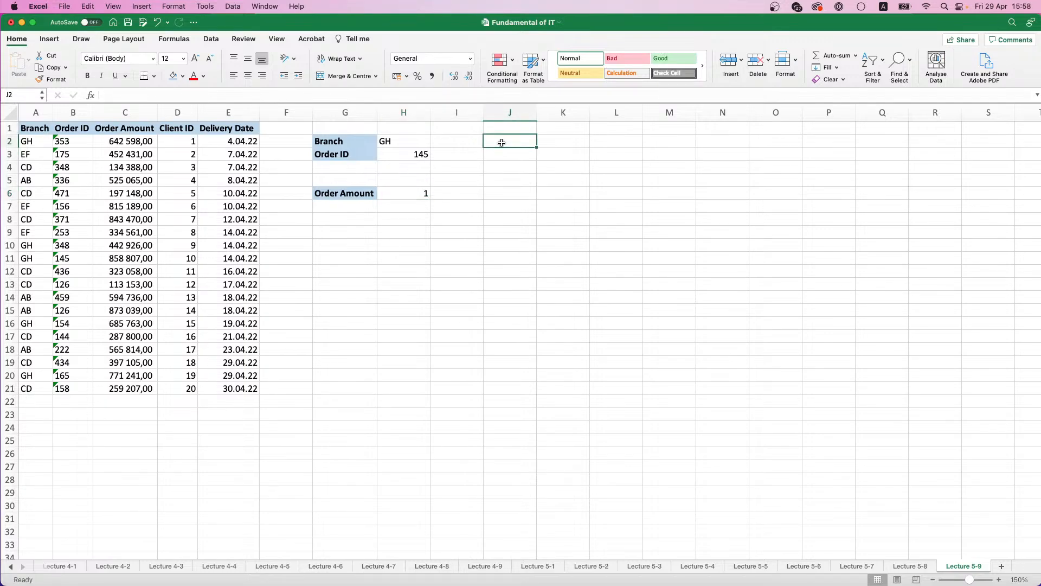
Step: Enter =H2&H3 in H4 to join the branch and order ID criteria
{"action": "left_click", "coordinate": [386, 170]}
{"action": "type", "text": "="}
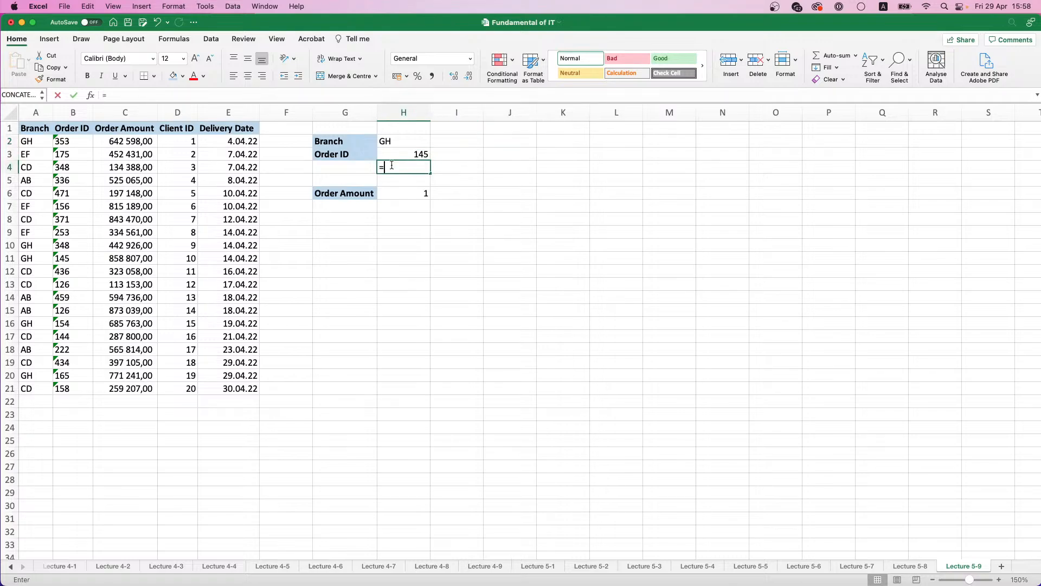
{"action": "left_click", "coordinate": [394, 142]}
{"action": "type", "text": "&"}
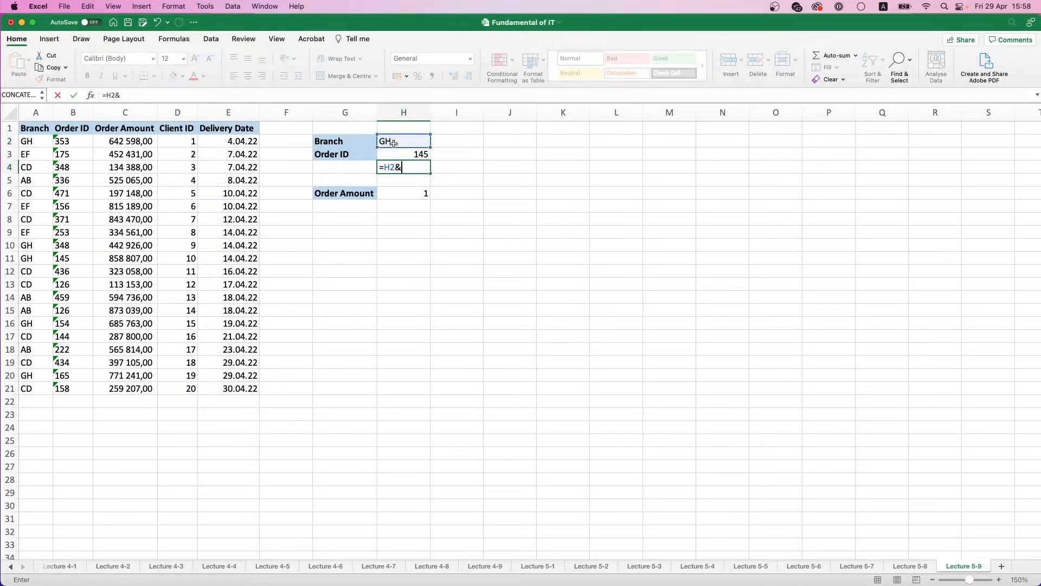
{"action": "left_click", "coordinate": [406, 156]}
{"action": "key", "text": "Return"}
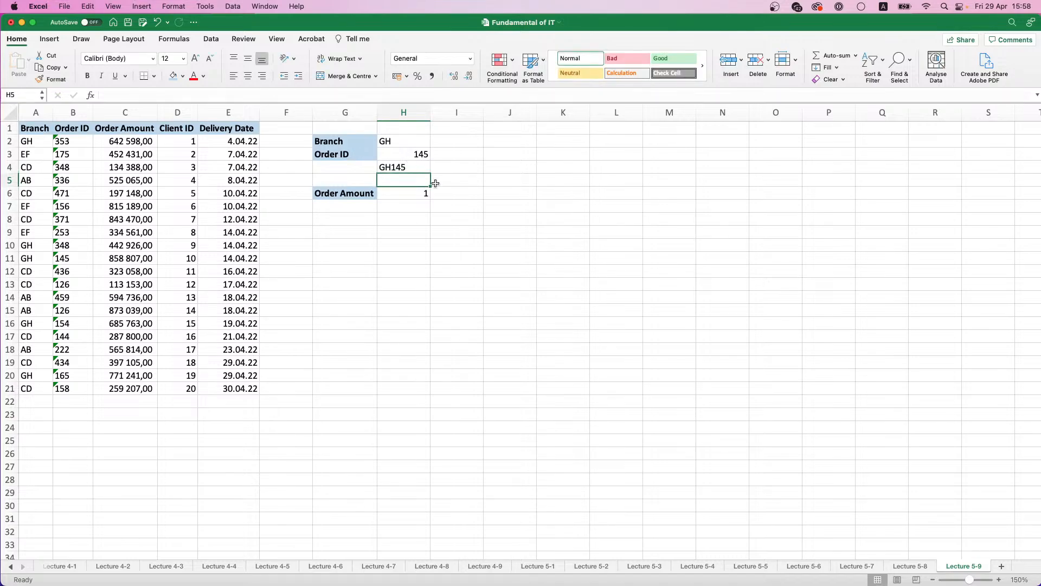
{"action": "left_click", "coordinate": [408, 164]}
Step: Replace the formula in H6 with the start of an INDEX formula that uses the Order Amount range C2:C21 as its array
{"action": "left_click", "coordinate": [422, 194]}
{"action": "key", "text": "Delete"}
{"action": "type", "text": "="}
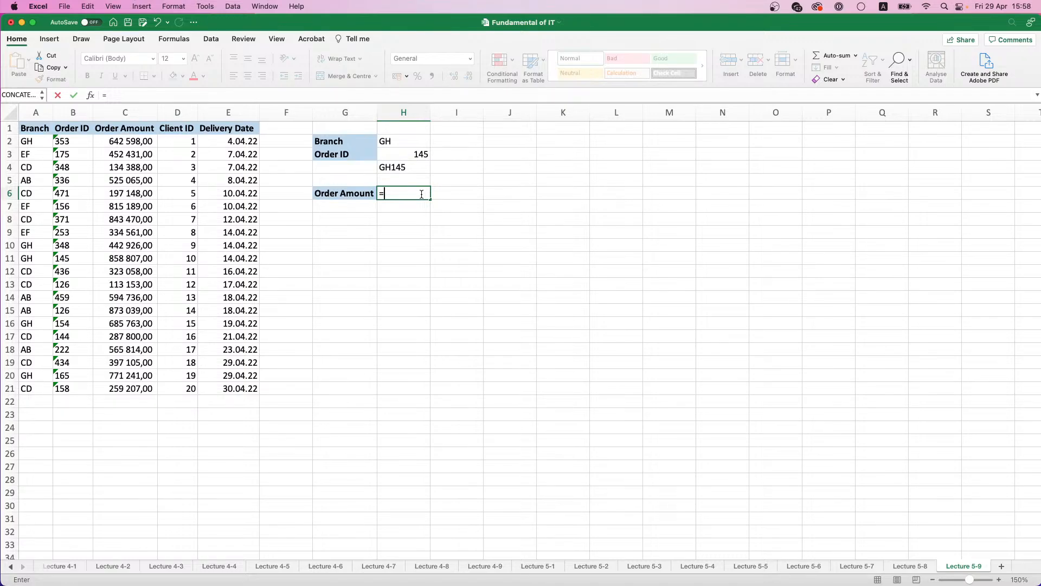
{"action": "type", "text": "IN"}
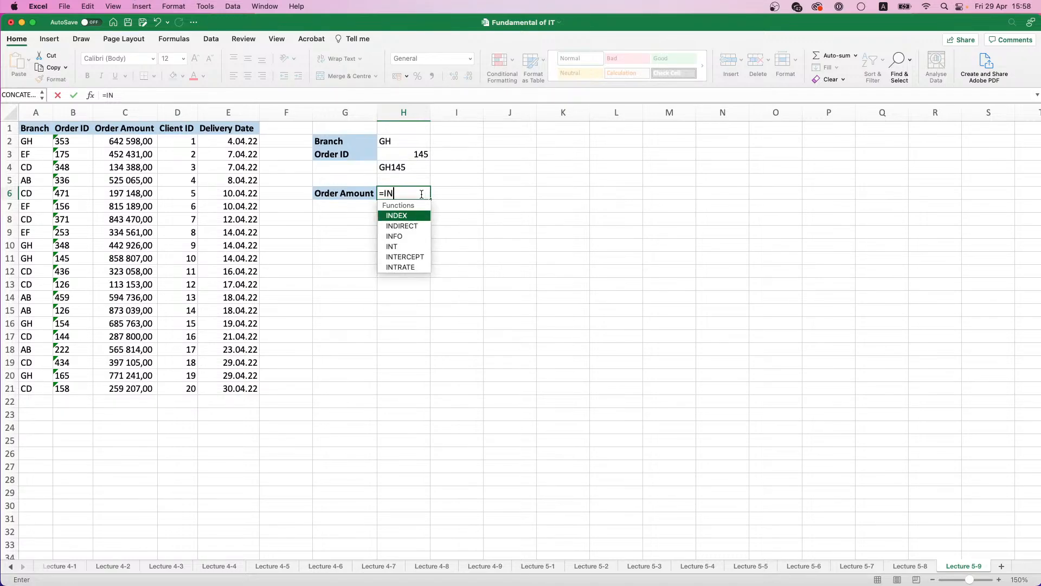
{"action": "double_click", "coordinate": [401, 215]}
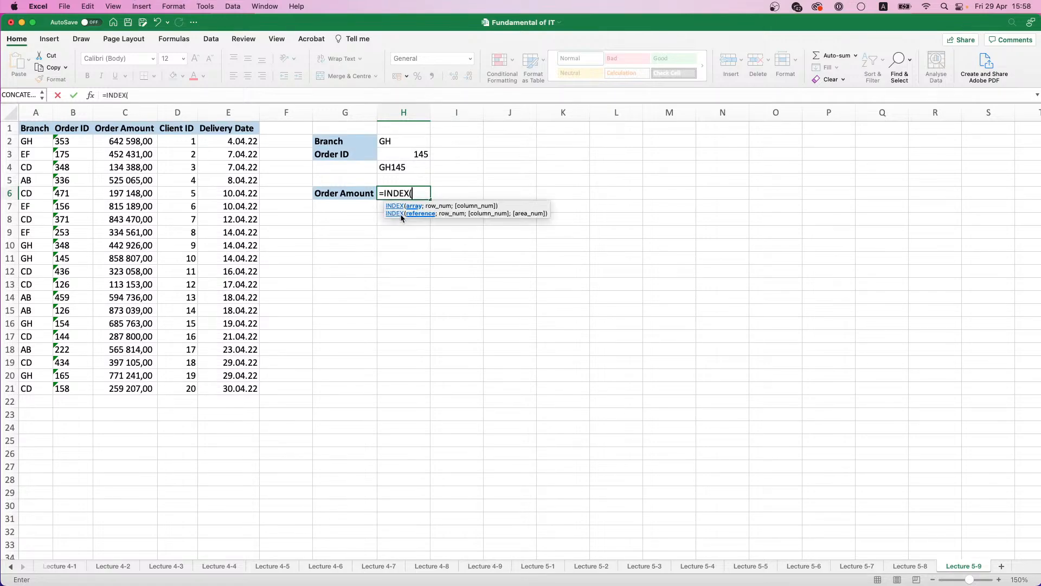
{"action": "type", "text": "MATCH"}
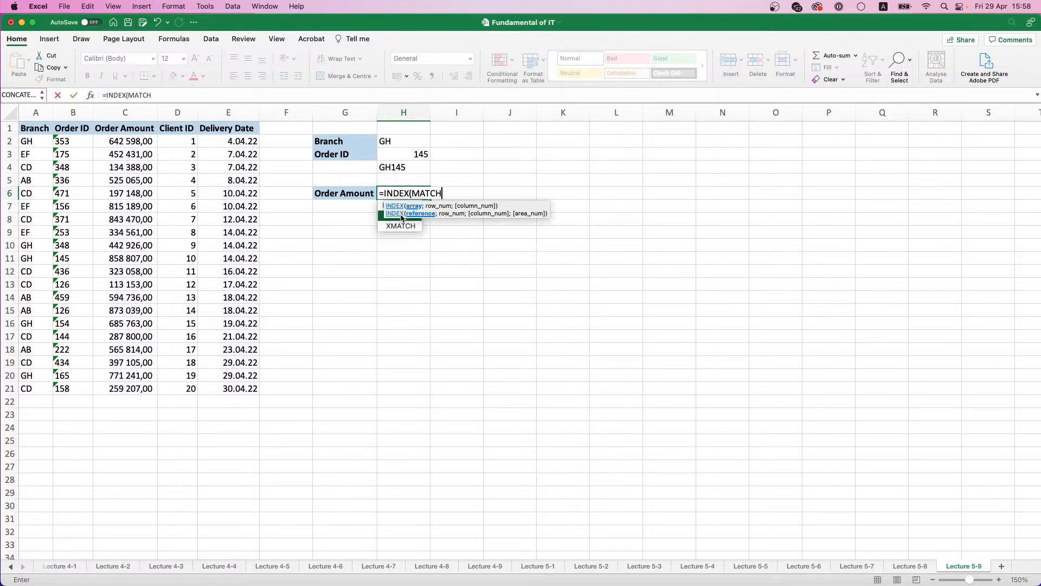
{"action": "key", "text": "BackSpace"}
{"action": "key", "text": "BackSpace"}
{"action": "key", "text": "BackSpace"}
{"action": "key", "text": "BackSpace"}
{"action": "key", "text": "BackSpace"}
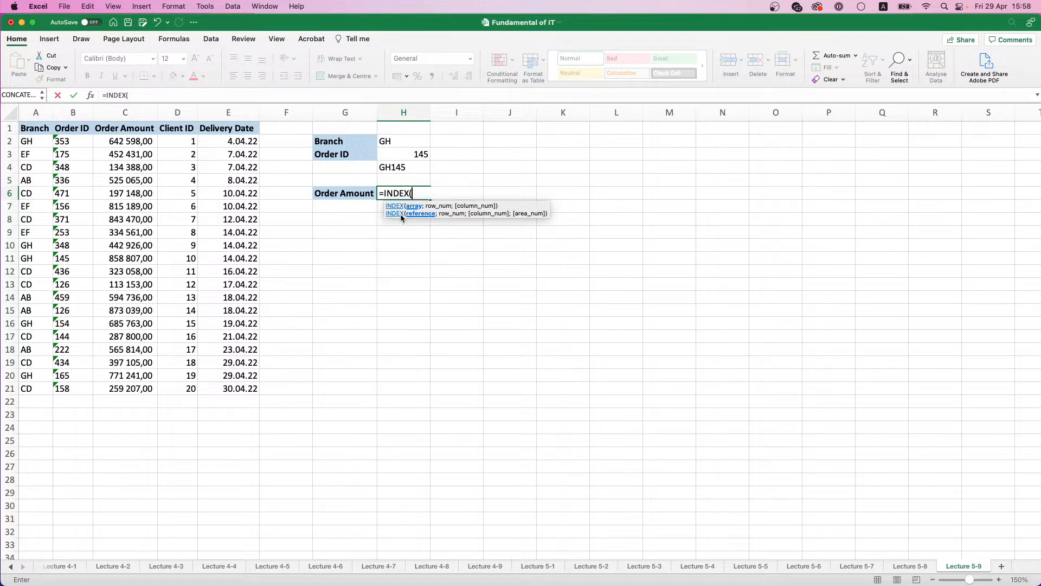
{"action": "left_click_drag", "start_coordinate": [129, 144], "coordinate": [156, 385]}
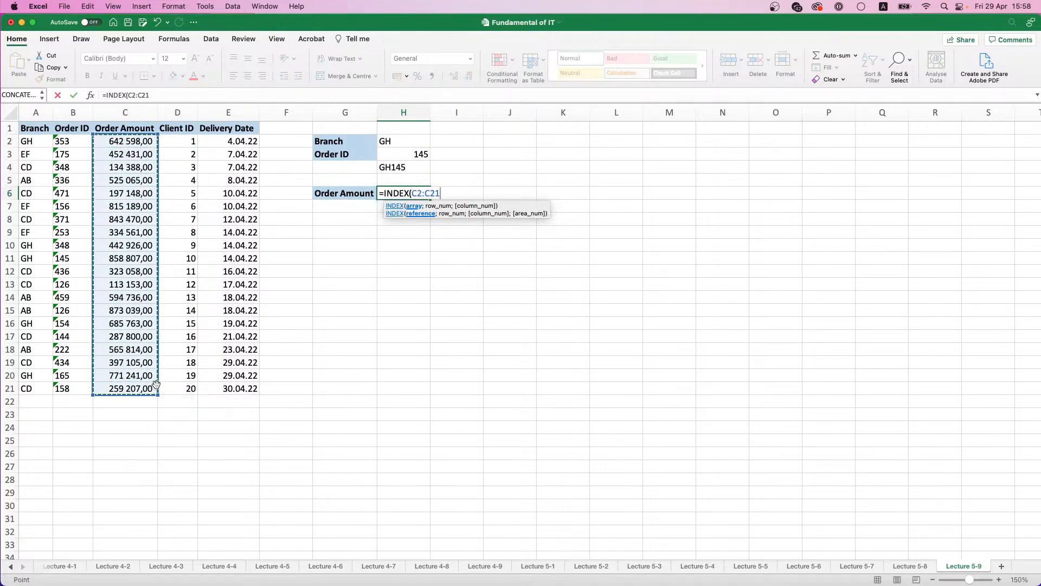
{"action": "type", "text": ";"}
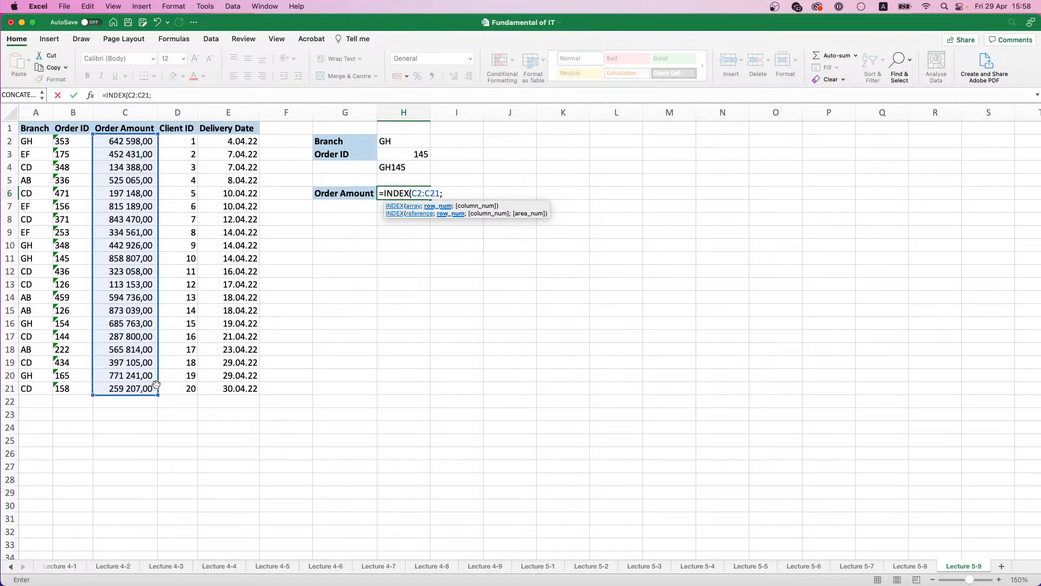
{"action": "type", "text": "MATCH"}
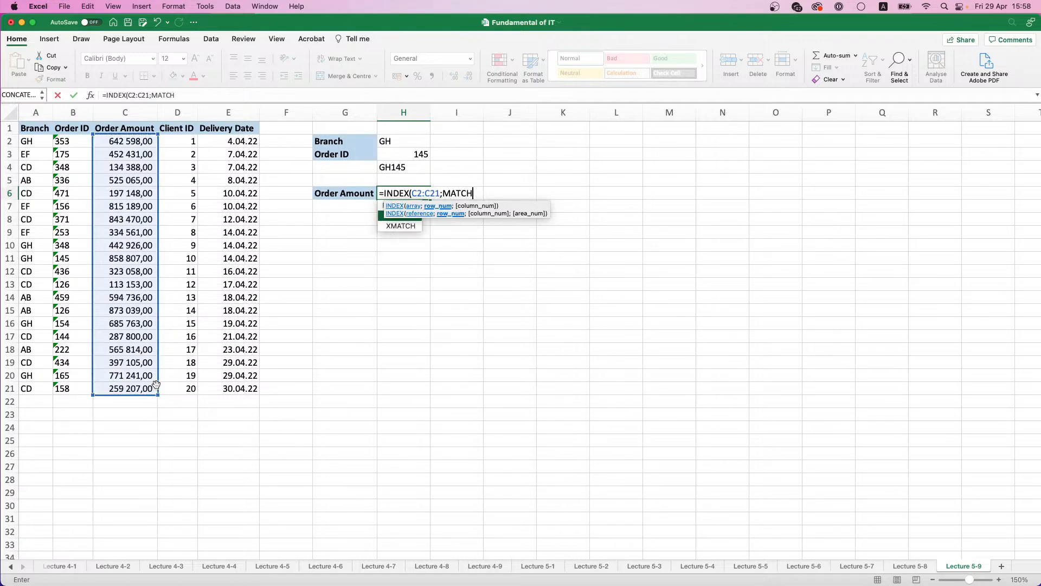
{"action": "type", "text": "("}
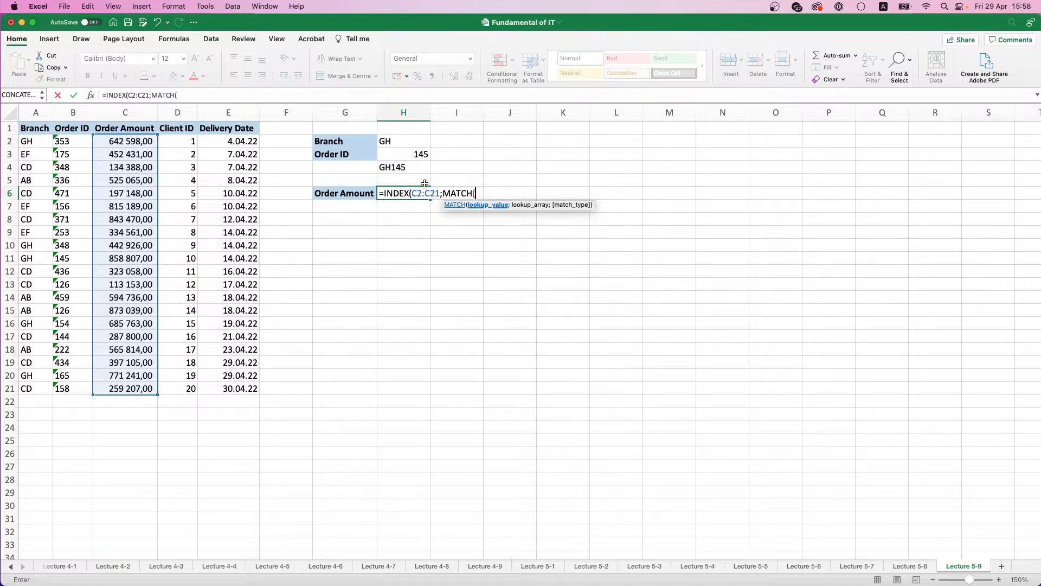
Step: Nest a MATCH function as the INDEX row number, with H2&H3 as its lookup value
{"action": "left_click", "coordinate": [403, 167]}
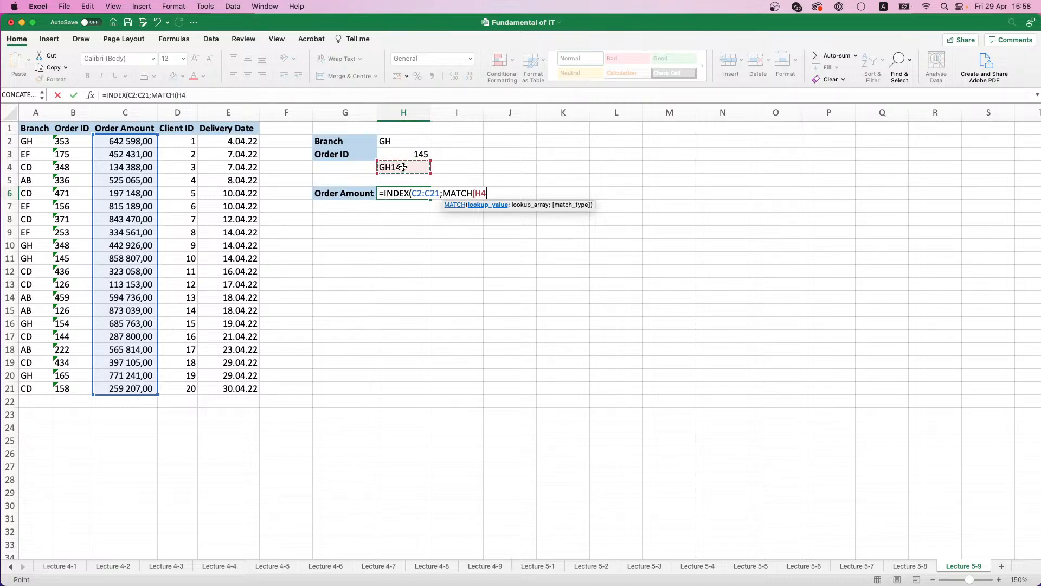
{"action": "key", "text": "BackSpace"}
{"action": "key", "text": "BackSpace"}
{"action": "left_click", "coordinate": [399, 141]}
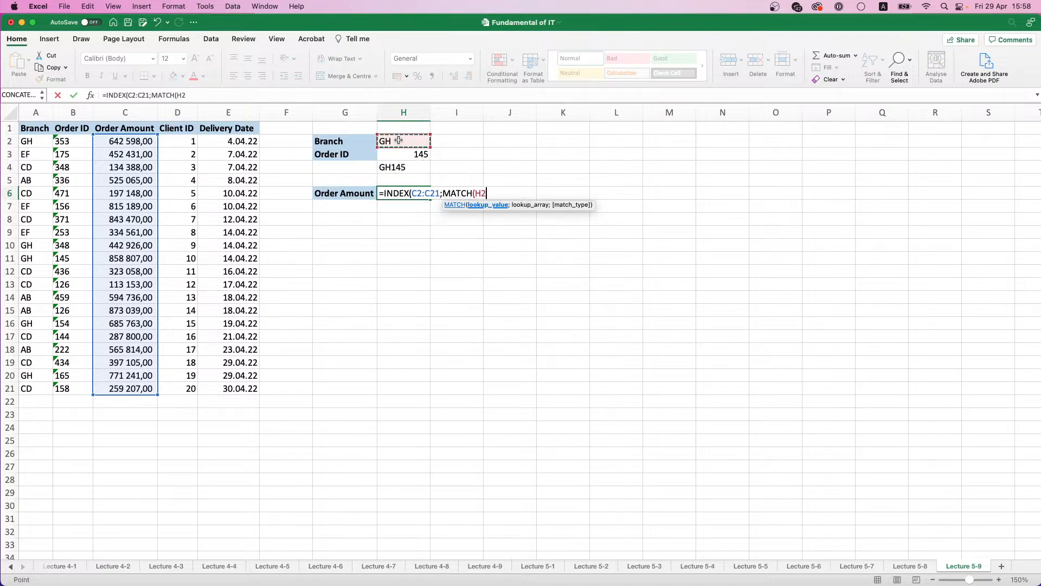
{"action": "type", "text": "&"}
{"action": "left_click", "coordinate": [409, 154]}
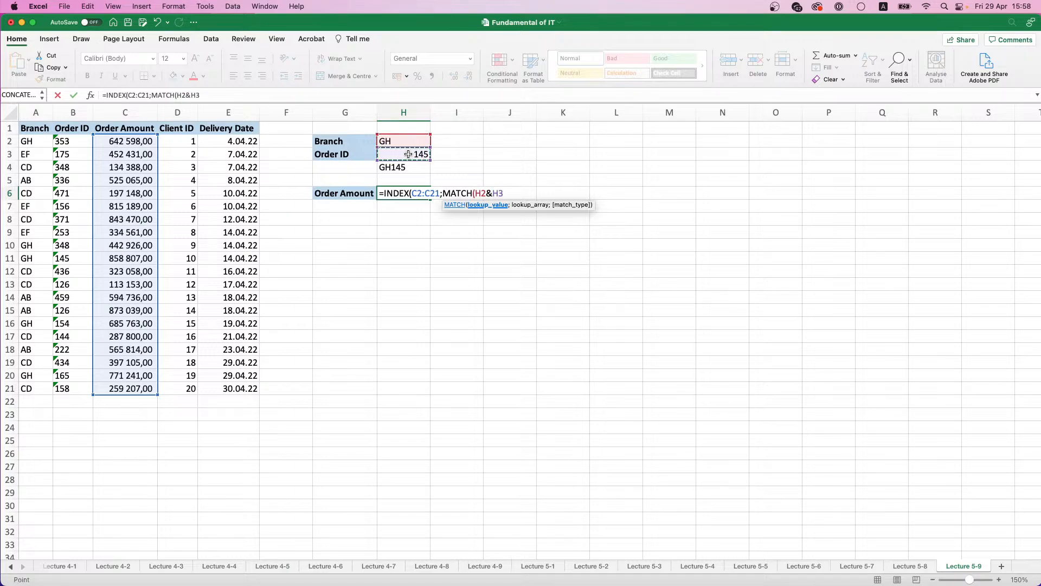
{"action": "type", "text": ";"}
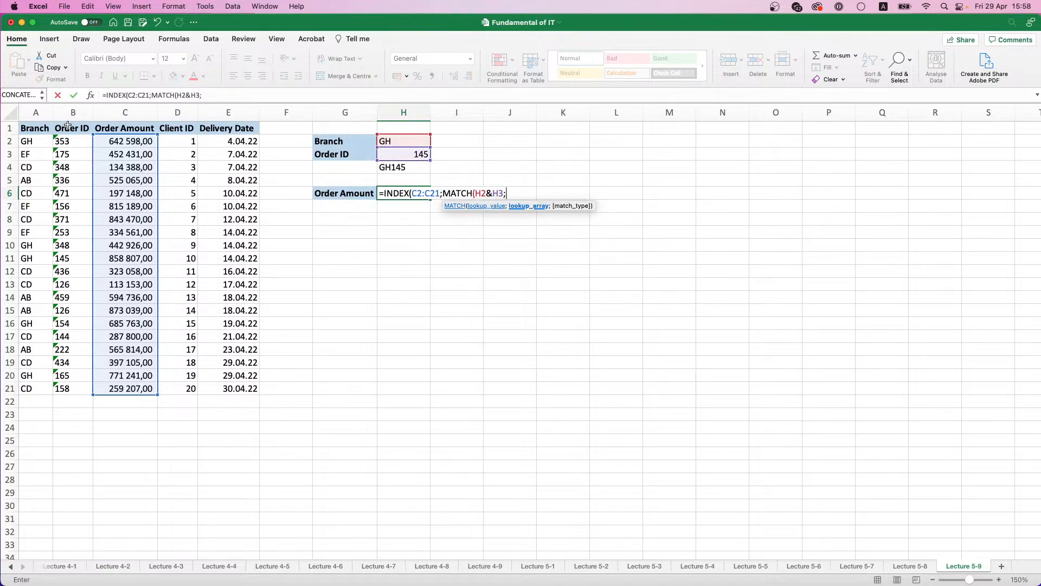
Step: Complete the H6 formula with A2:A21&B2:B21 as the MATCH lookup array and 0 for an exact match
{"action": "left_click_drag", "start_coordinate": [21, 136], "coordinate": [43, 388]}
{"action": "type", "text": "&"}
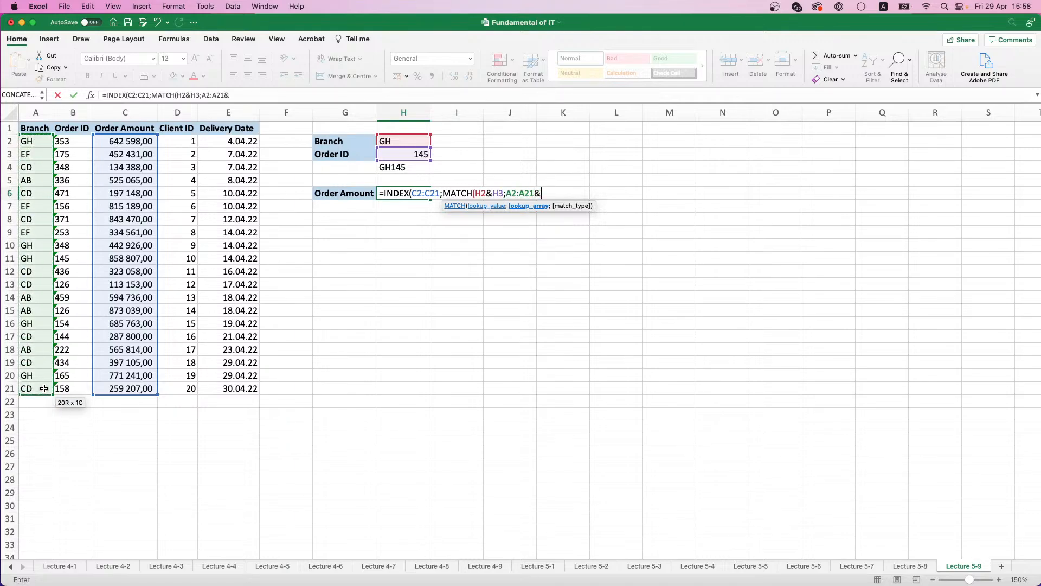
{"action": "left_click_drag", "start_coordinate": [69, 142], "coordinate": [61, 390]}
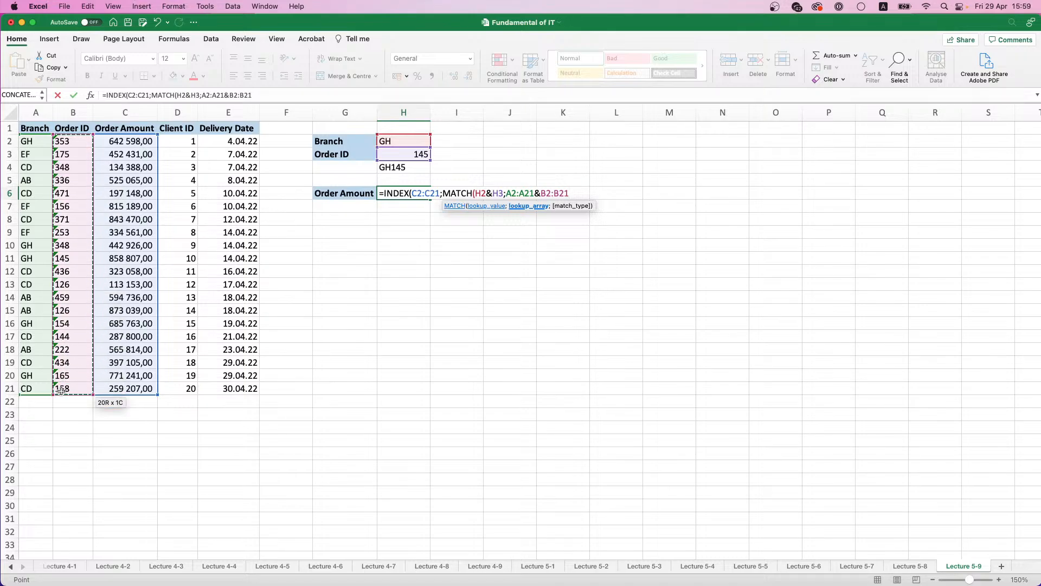
{"action": "type", "text": ";0"}
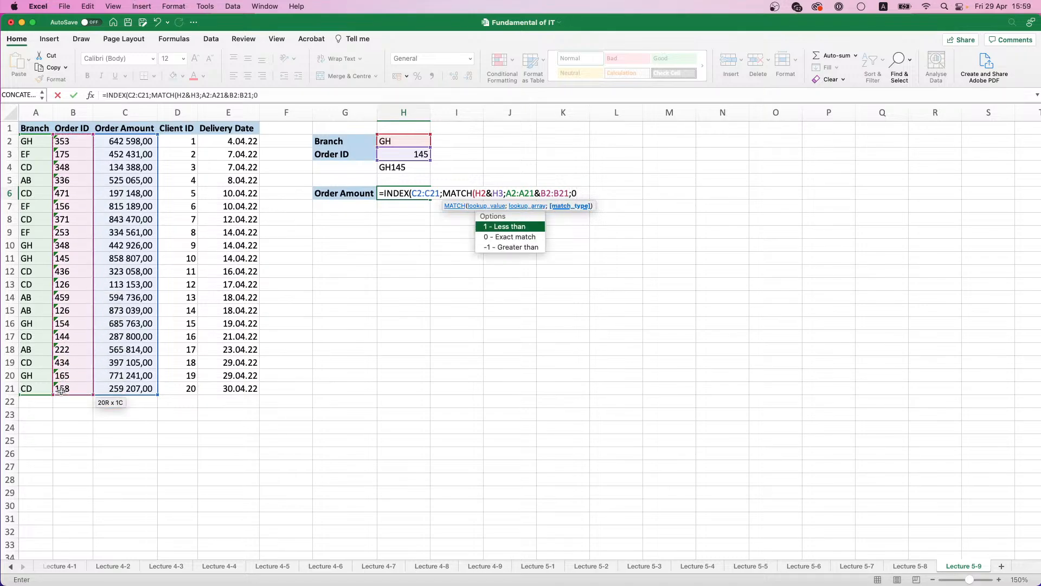
{"action": "type", "text": ")"}
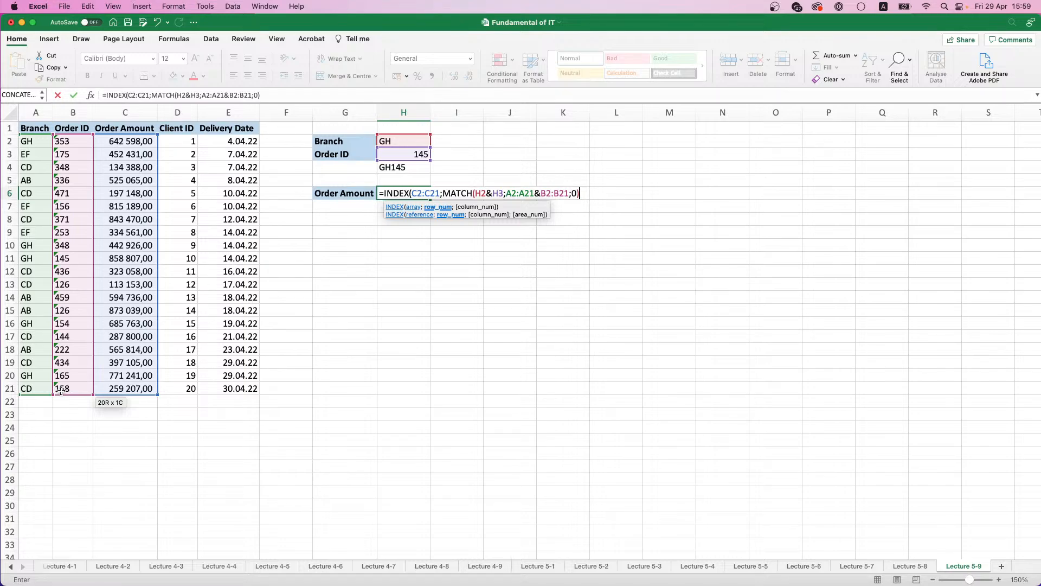
{"action": "type", "text": ")"}
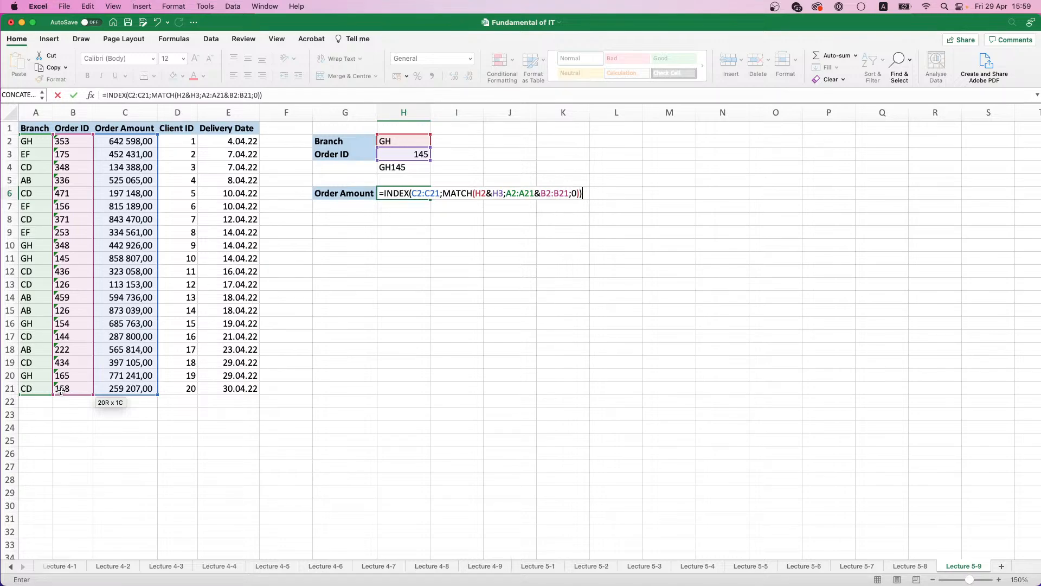
{"action": "key", "text": "Return"}
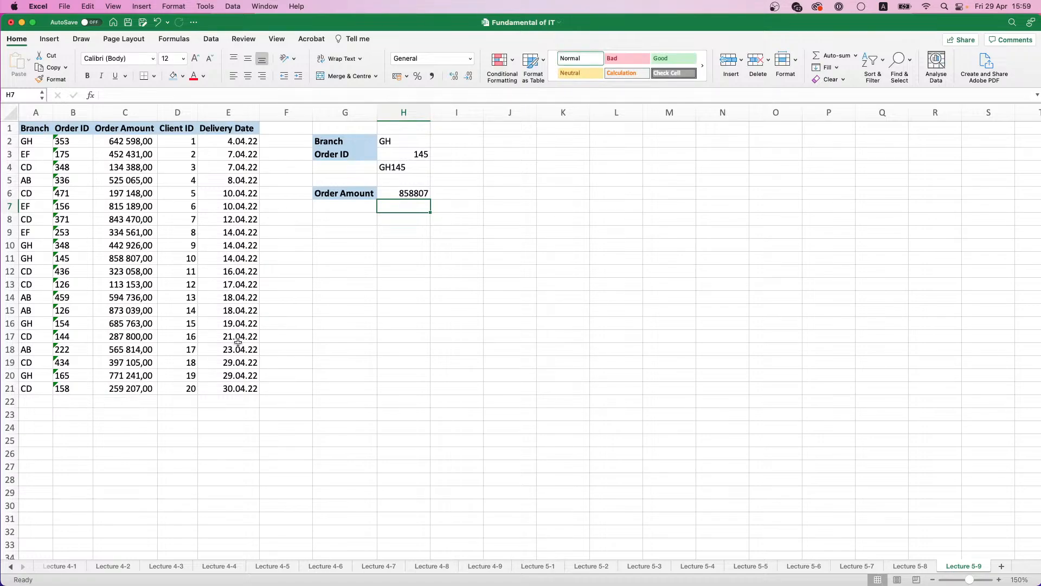
Step: Apply the comma number format to H6 and compare the amount with the GH order 145 row in the table
{"action": "left_click", "coordinate": [421, 191]}
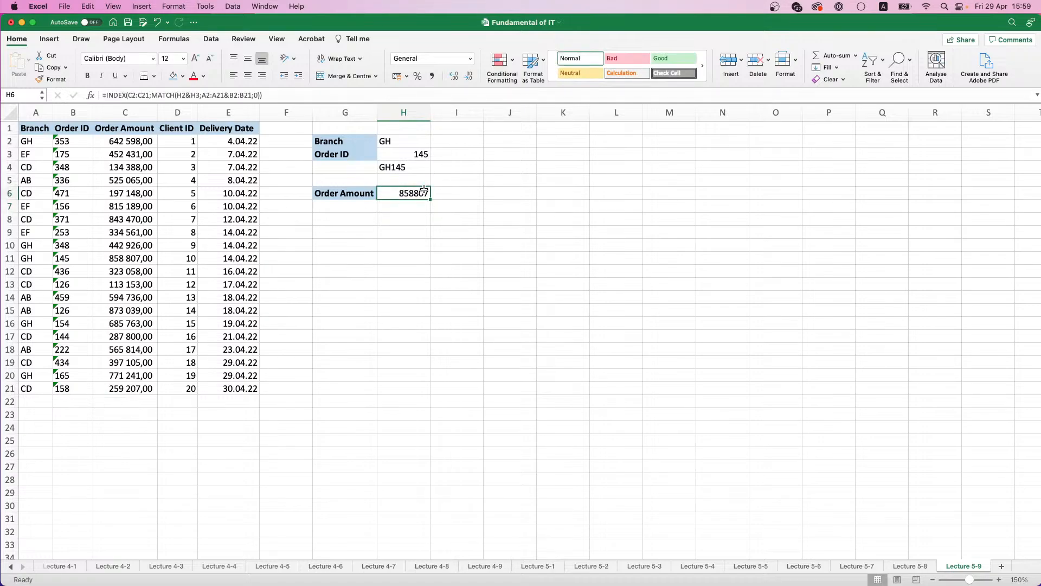
{"action": "left_click", "coordinate": [432, 76]}
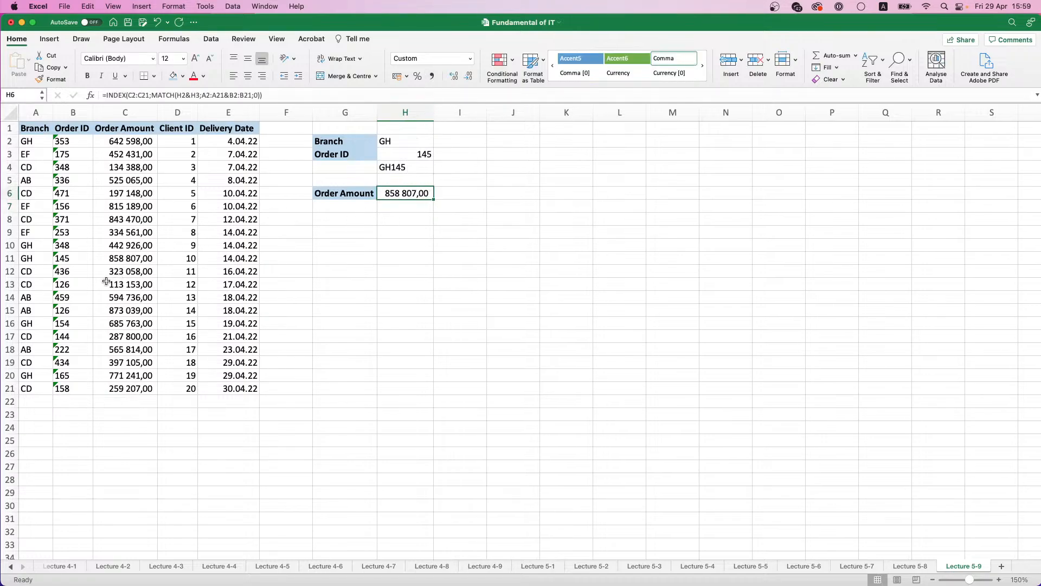
{"action": "left_click", "coordinate": [27, 259]}
{"action": "left_click", "coordinate": [59, 258]}
{"action": "left_click", "coordinate": [113, 258]}
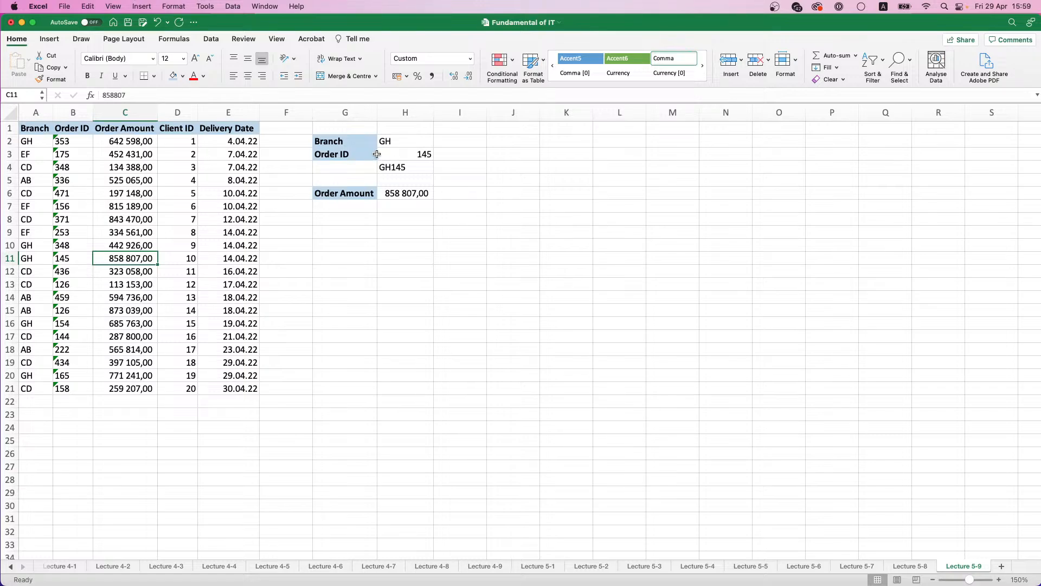
{"action": "left_click", "coordinate": [409, 142]}
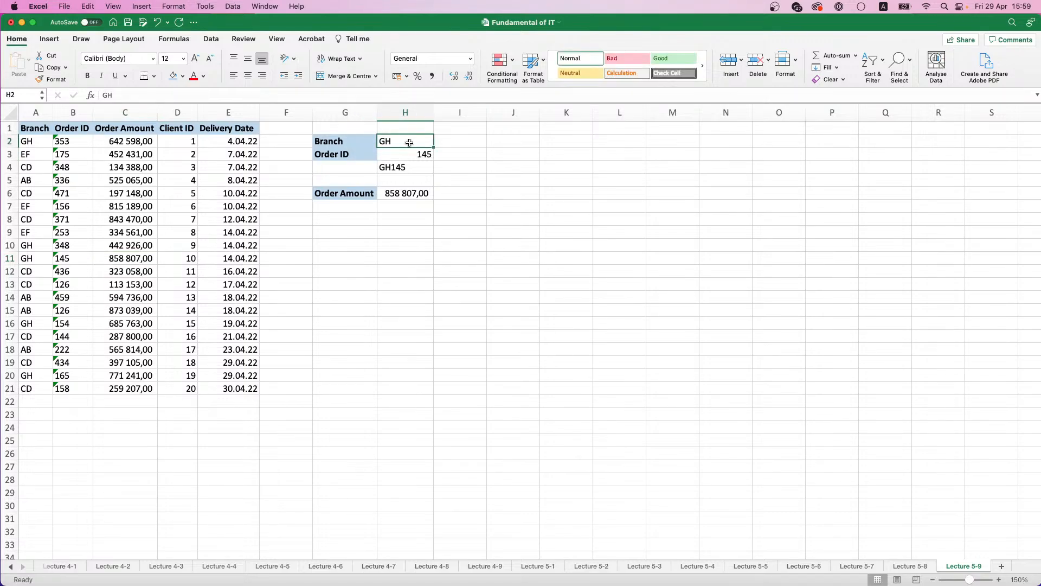
{"action": "type", "text": "12"}
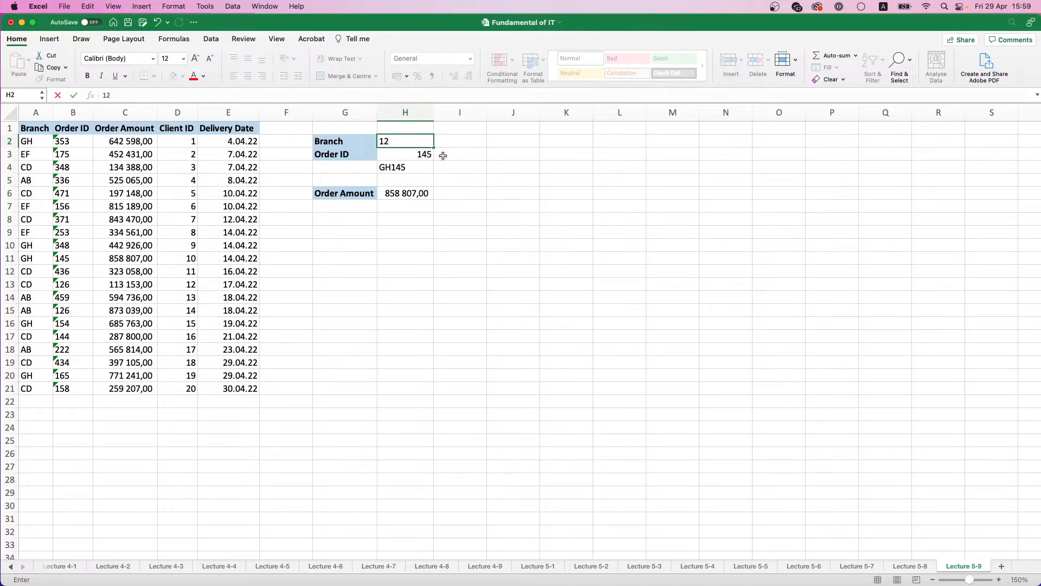
{"action": "key", "text": "BackSpace"}
{"action": "key", "text": "BackSpace"}
{"action": "type", "text": "`"}
{"action": "key", "text": "BackSpace"}
{"action": "type", "text": "GH"}
{"action": "key", "text": "BackSpace"}
{"action": "left_click", "coordinate": [467, 154]}
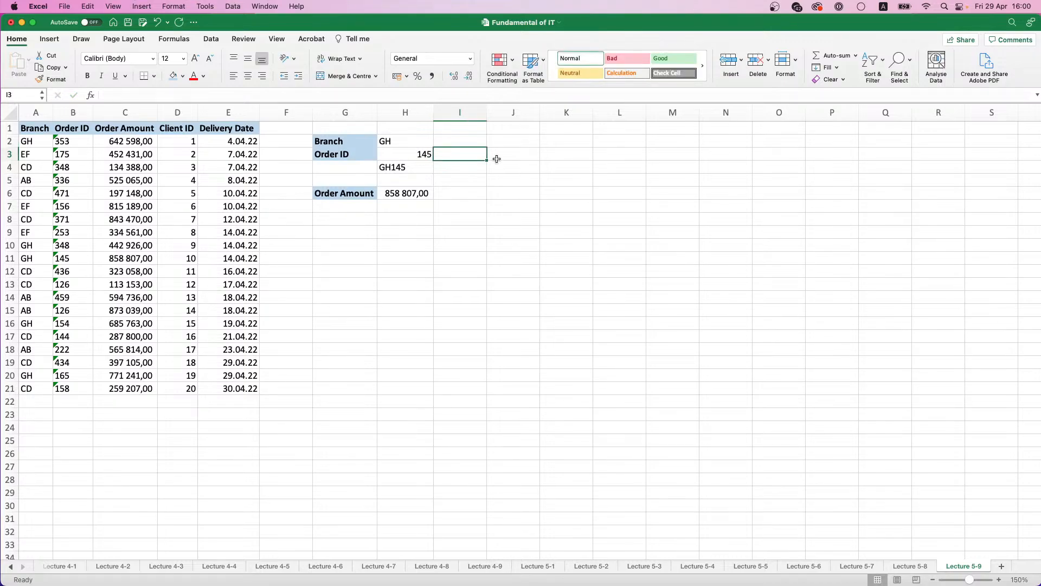
Step: Enter a sample criteria pair beside the lookup area, with GH in J2 and 145 in J3
{"action": "left_click", "coordinate": [569, 159]}
{"action": "left_click", "coordinate": [505, 147]}
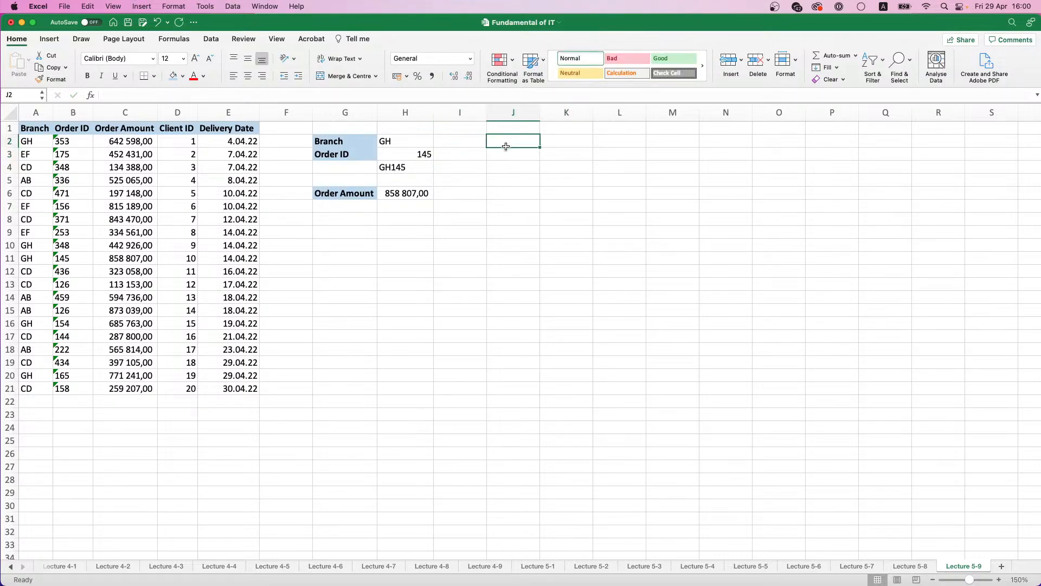
{"action": "type", "text": "GH"}
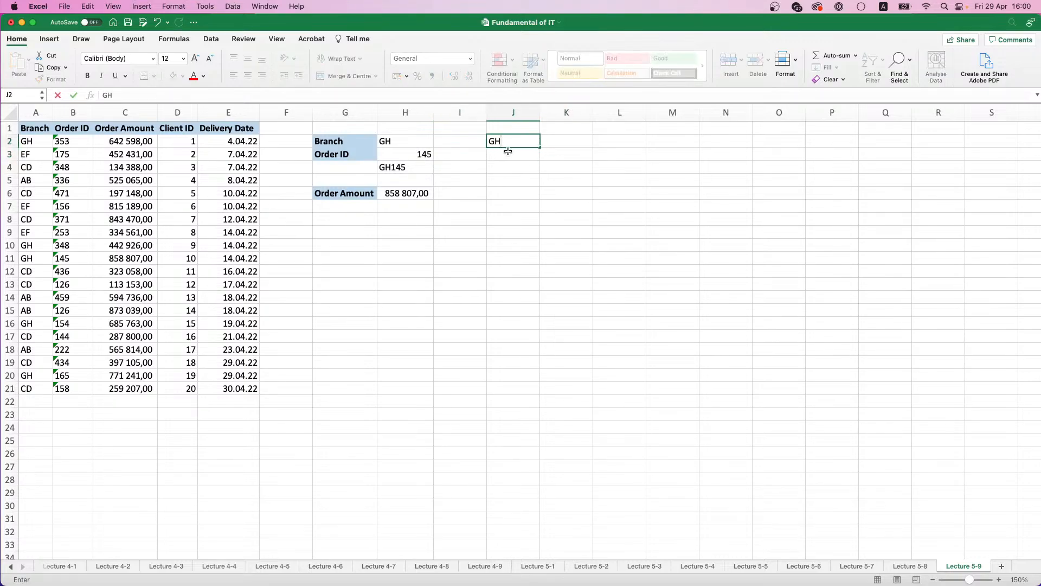
{"action": "left_click", "coordinate": [509, 152]}
{"action": "type", "text": "145"}
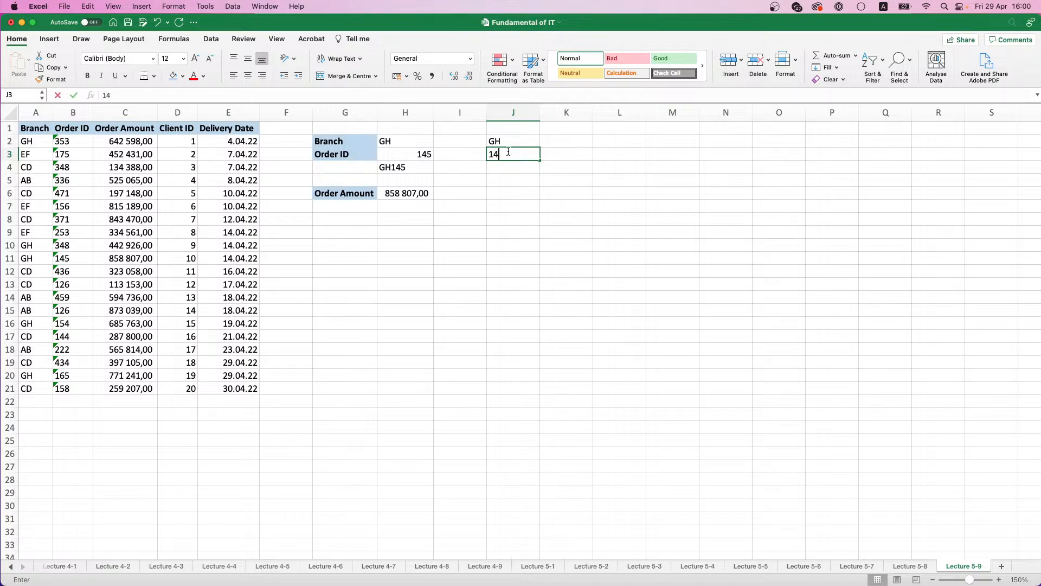
Step: Enter a second sample pair, GH1 in K2 and 45 in K3, and compare the pairs with the joined criteria in H4
{"action": "left_click", "coordinate": [576, 142]}
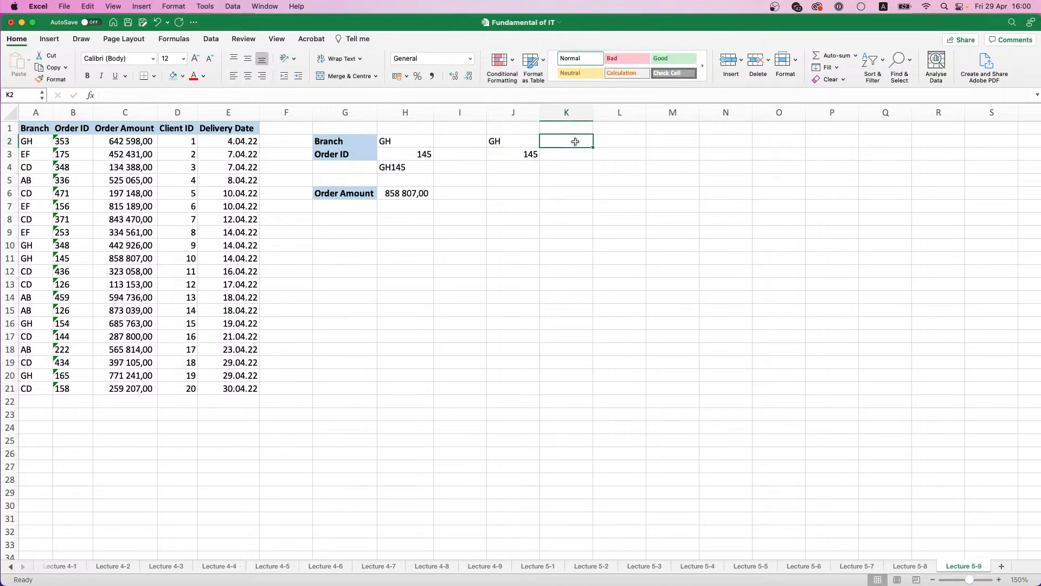
{"action": "type", "text": "GH"}
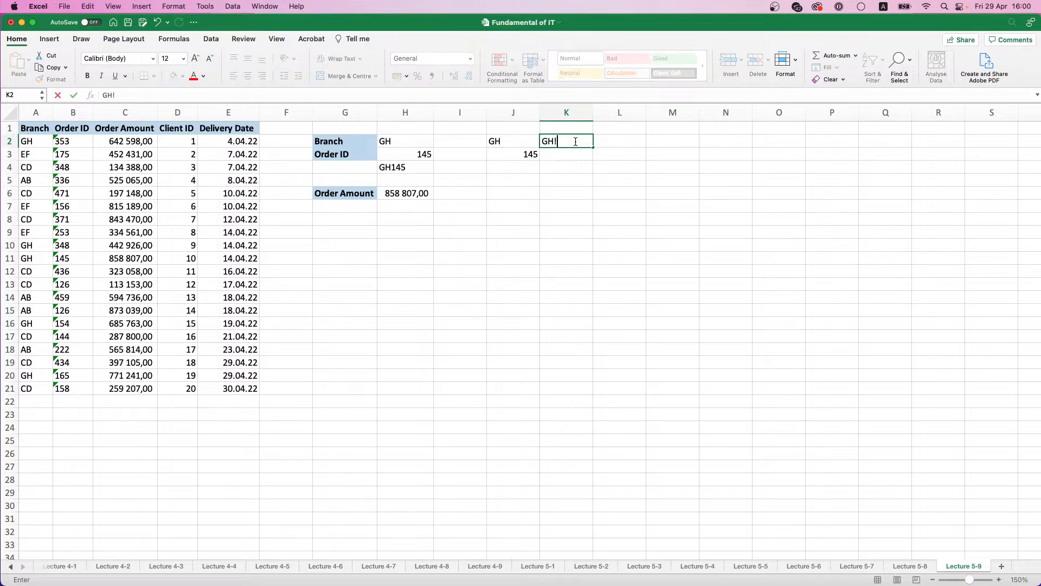
{"action": "type", "text": "1"}
{"action": "left_click", "coordinate": [579, 154]}
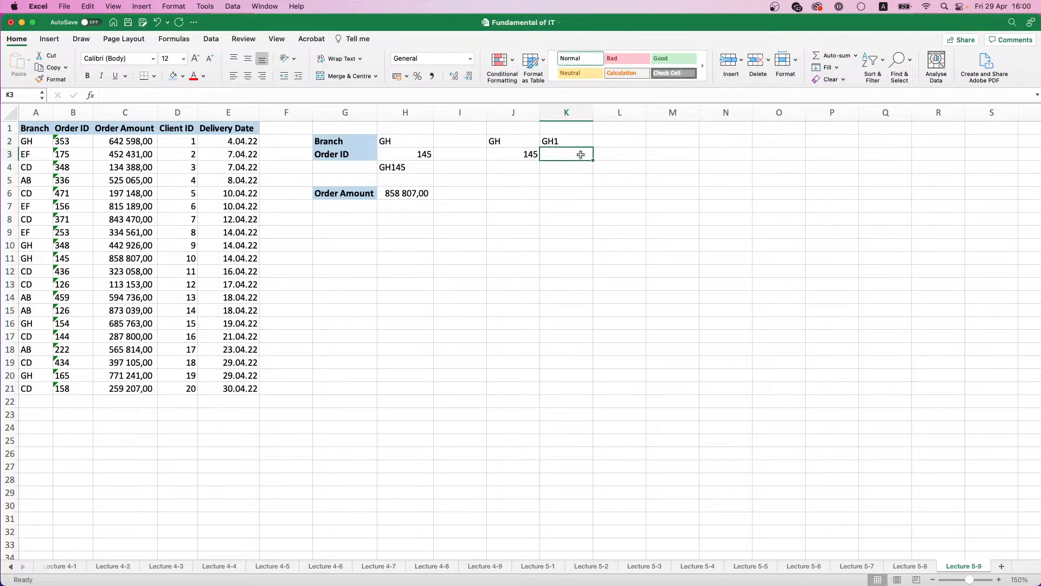
{"action": "type", "text": "45"}
{"action": "left_click_drag", "start_coordinate": [514, 142], "coordinate": [526, 153]}
{"action": "left_click", "coordinate": [421, 168]}
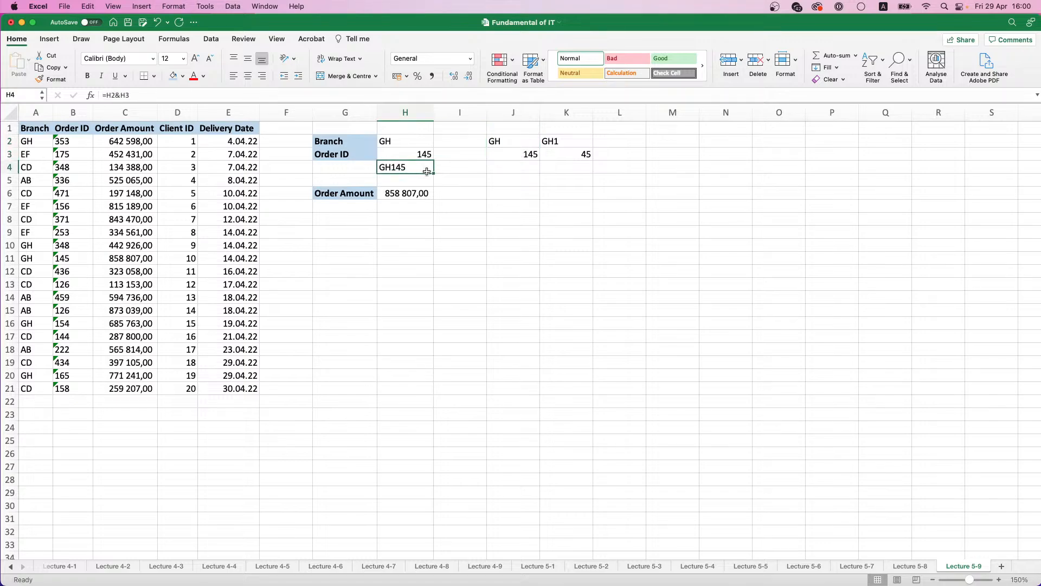
Step: Copy the joined criteria formula from H4 across to K4 and compare the two sample pairs with the table's Branch and Order ID columns
{"action": "left_click_drag", "start_coordinate": [434, 173], "coordinate": [591, 173]}
{"action": "key", "text": "Right"}
{"action": "key", "text": "Right"}
{"action": "key", "text": "Right"}
{"action": "key", "text": "Right"}
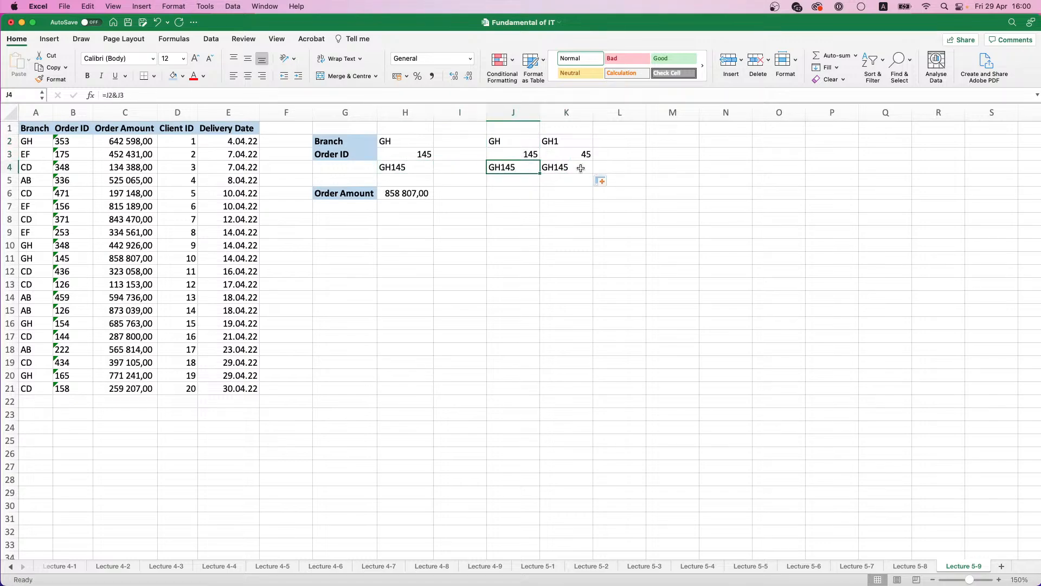
{"action": "left_click", "coordinate": [514, 145]}
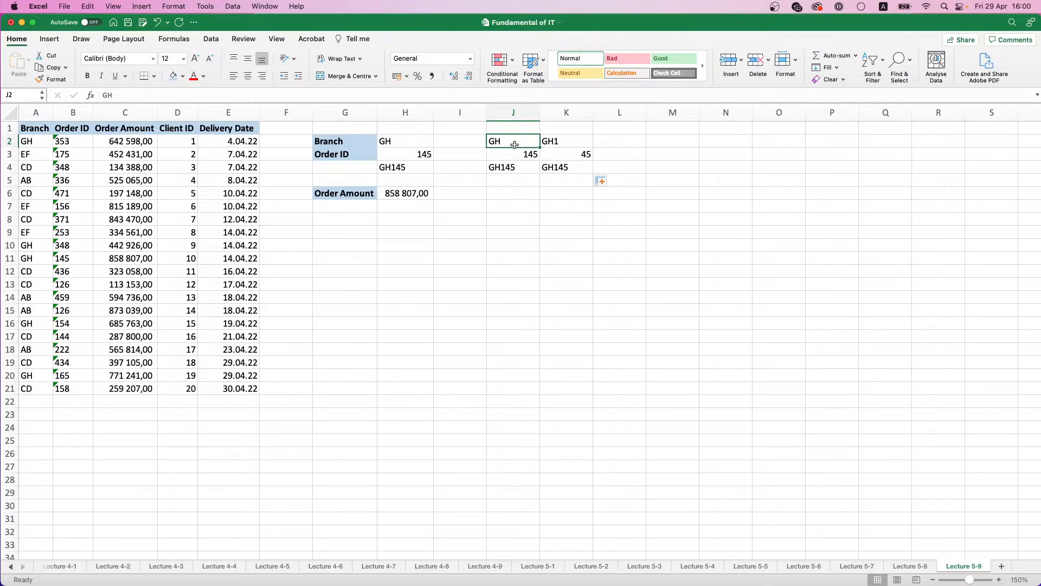
{"action": "left_click_drag", "start_coordinate": [514, 144], "coordinate": [557, 165]}
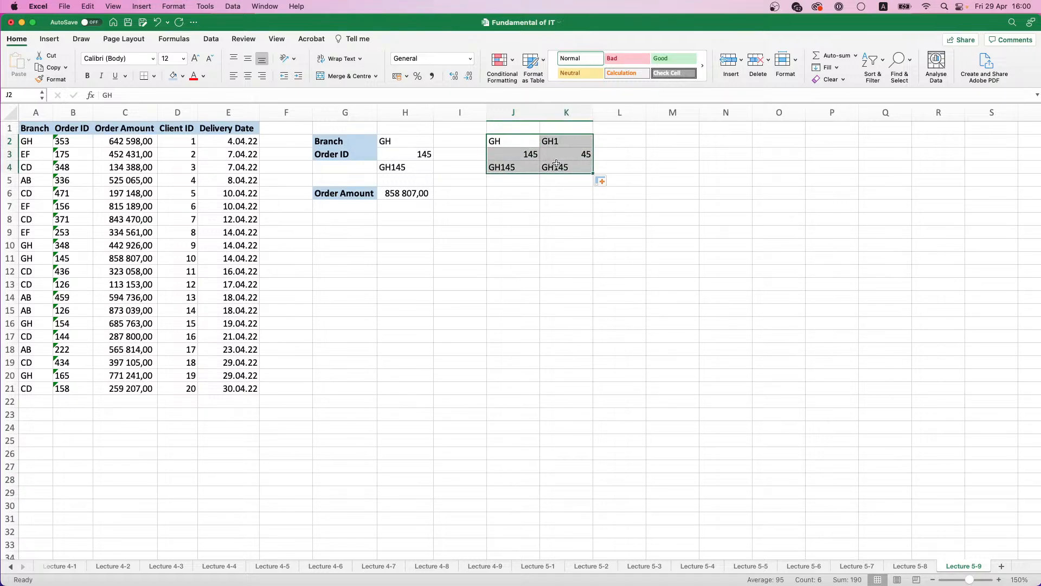
{"action": "left_click_drag", "start_coordinate": [30, 142], "coordinate": [81, 362]}
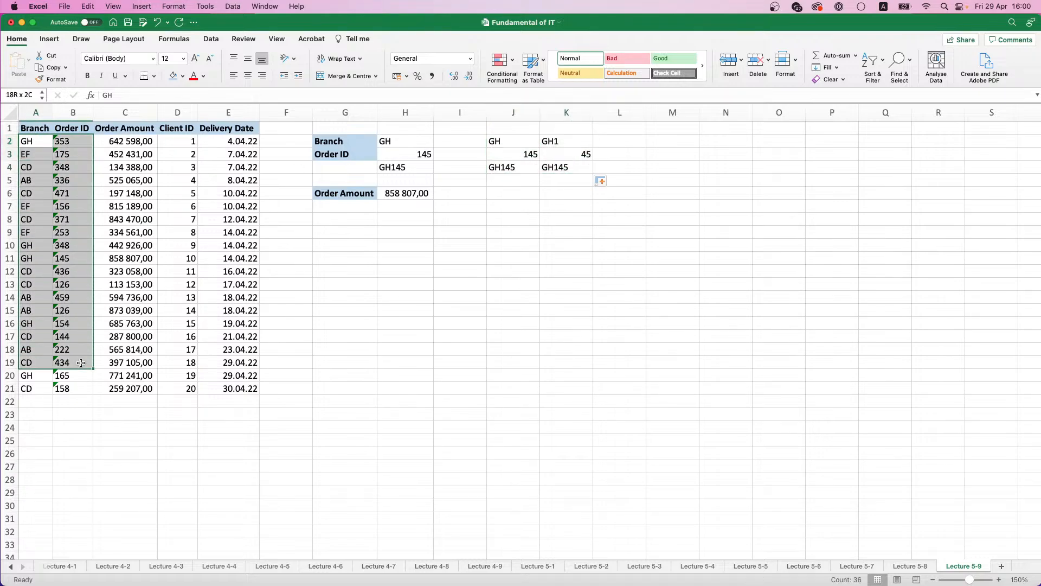
{"action": "left_click", "coordinate": [521, 141]}
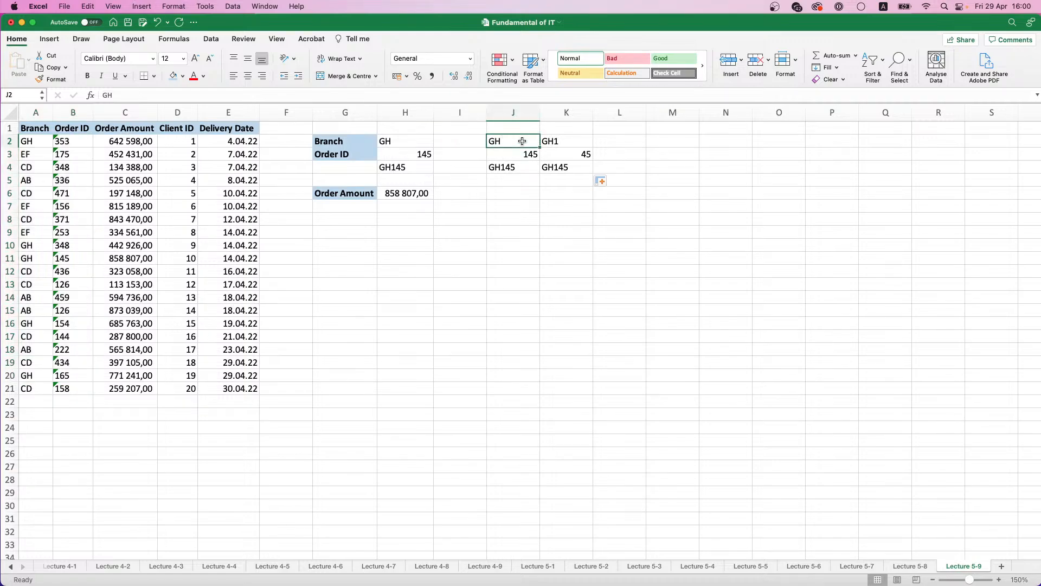
Step: Clear the sample pairs and joined results in J1:K4, and delete the joined criteria in H4
{"action": "left_click_drag", "start_coordinate": [508, 135], "coordinate": [569, 172]}
{"action": "key", "text": "Delete"}
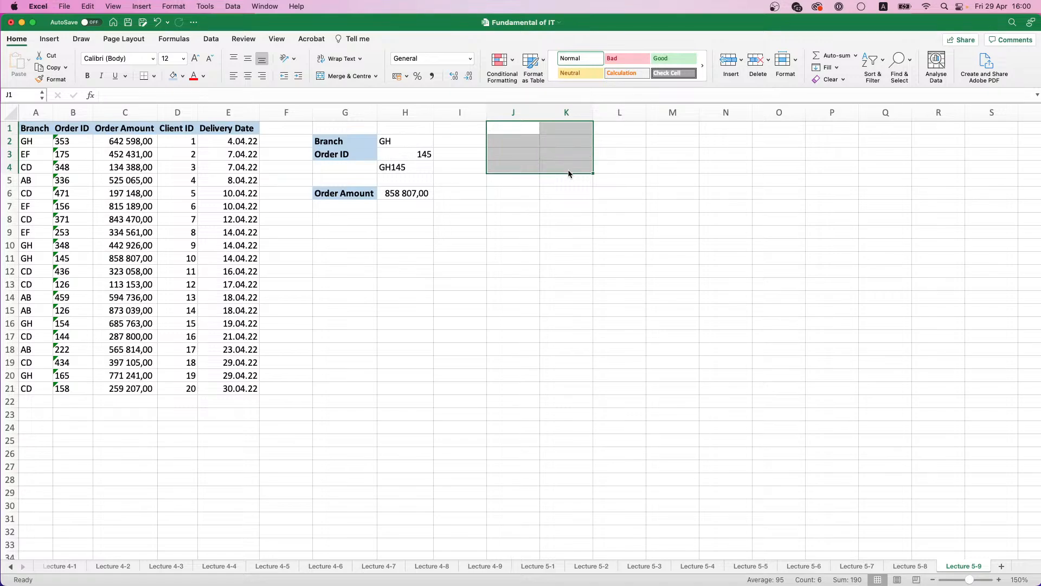
{"action": "left_click", "coordinate": [568, 171]}
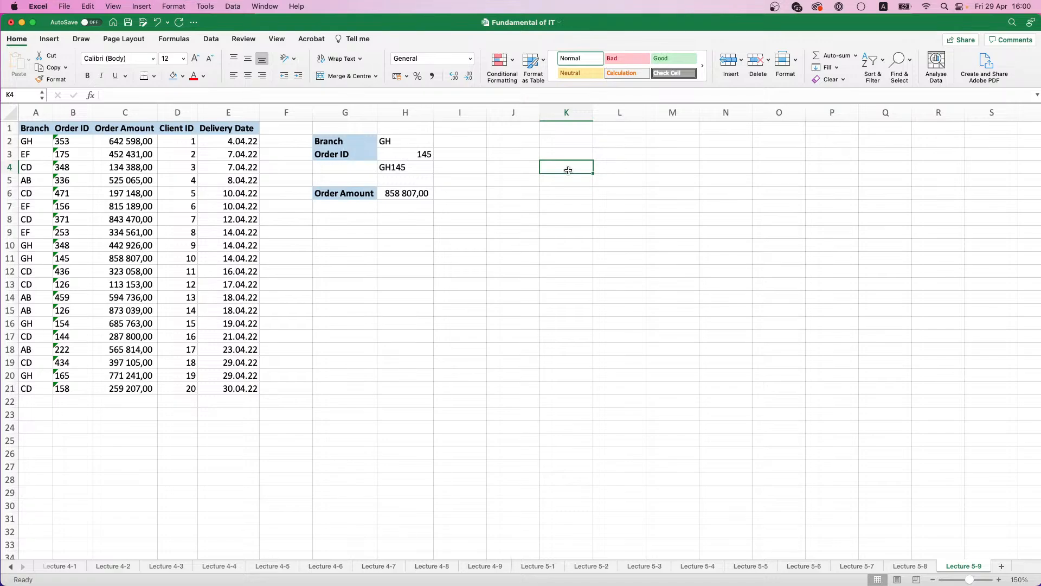
{"action": "left_click", "coordinate": [414, 168]}
{"action": "key", "text": "Delete"}
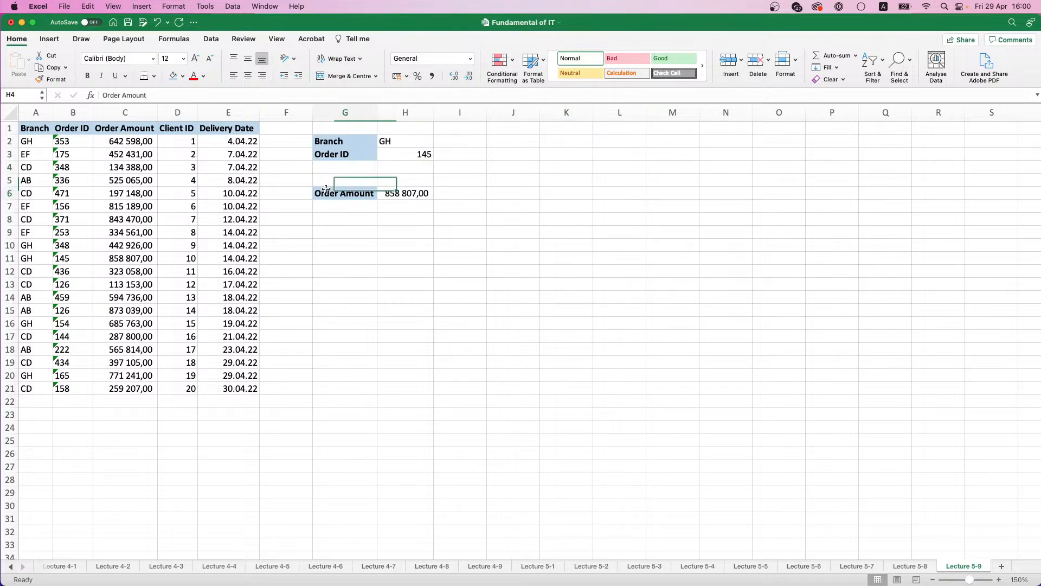
Step: Move the Order Amount label and its result from row 6 down to G8:H8
{"action": "left_click_drag", "start_coordinate": [340, 194], "coordinate": [361, 223]}
{"action": "left_click", "coordinate": [355, 172]}
{"action": "left_click", "coordinate": [355, 179]}
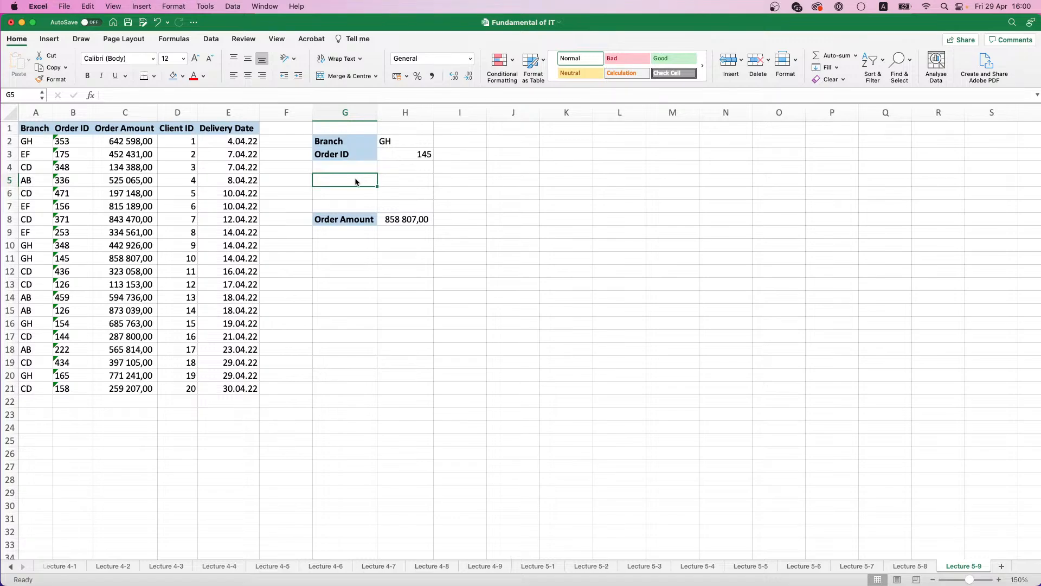
Step: Enter the label Field in G5, formatted bold with the same light blue fill as the other labels
{"action": "left_click", "coordinate": [335, 156]}
{"action": "left_click", "coordinate": [338, 144]}
{"action": "left_click", "coordinate": [342, 154]}
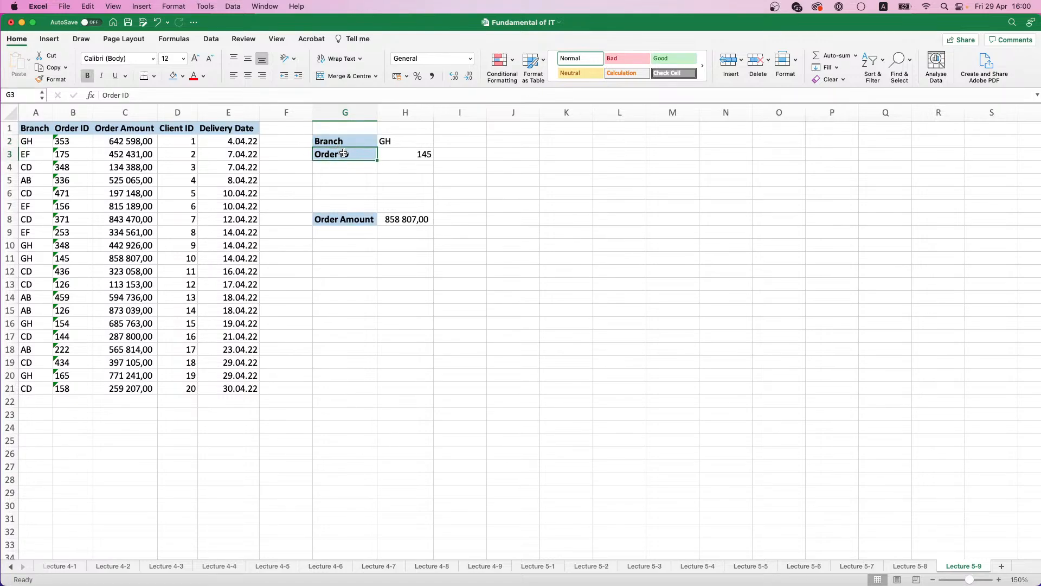
{"action": "left_click", "coordinate": [345, 189]}
{"action": "left_click", "coordinate": [345, 183]}
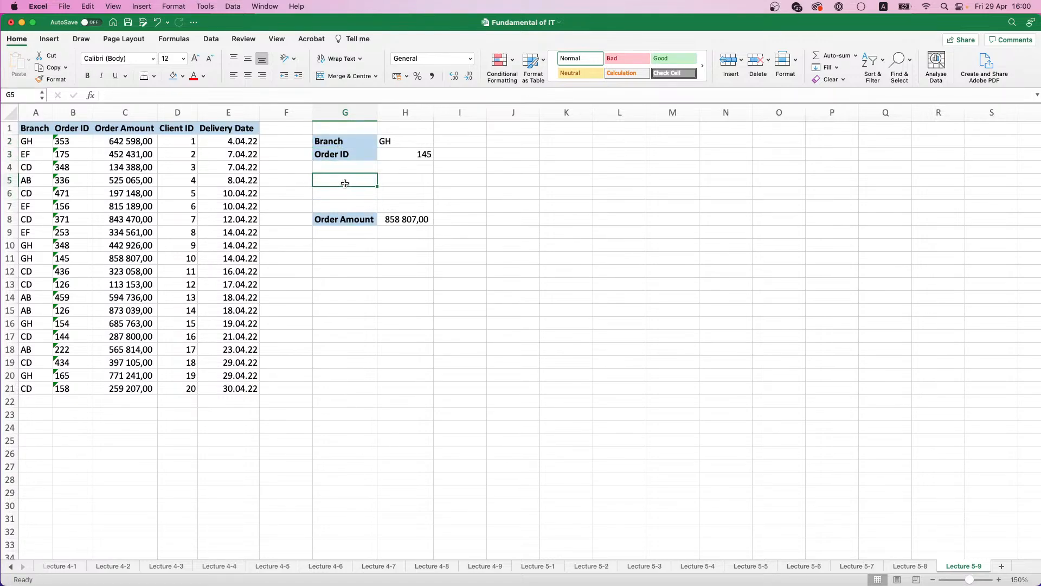
{"action": "type", "text": "Field"}
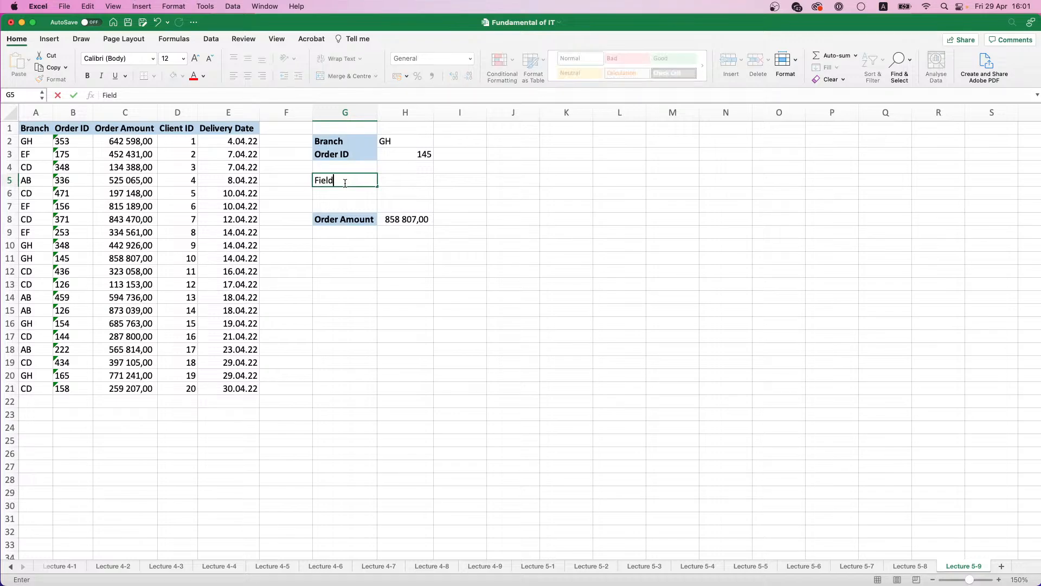
{"action": "key", "text": "Right"}
{"action": "key", "text": "Left"}
{"action": "key", "text": "super+b"}
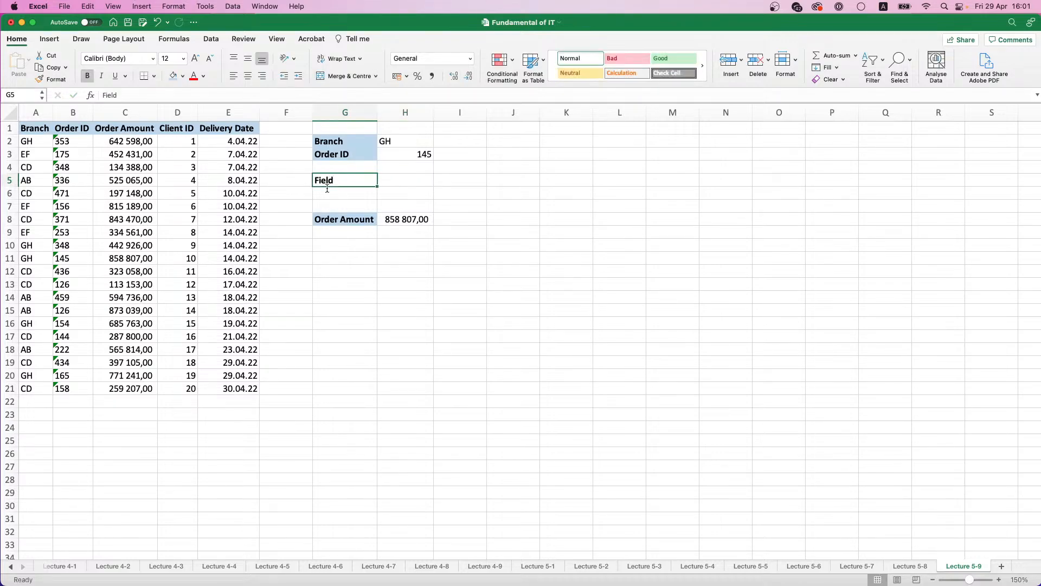
{"action": "left_click", "coordinate": [173, 75]}
Step: Add a list data validation to H5 using the headers Order Amount through Delivery Date, =$C$1:$E$1, as the source
{"action": "left_click", "coordinate": [401, 179]}
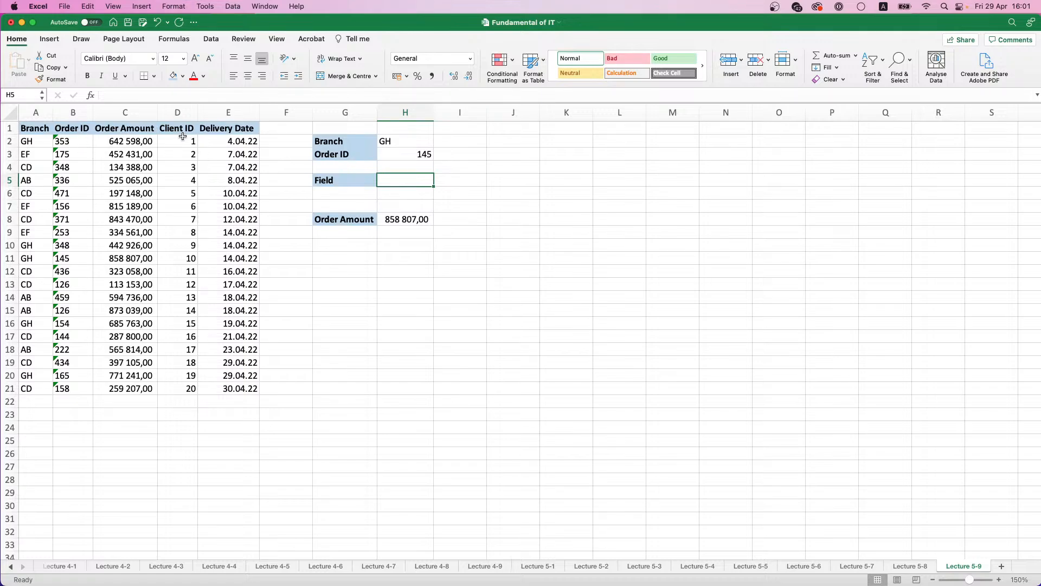
{"action": "left_click", "coordinate": [215, 130]}
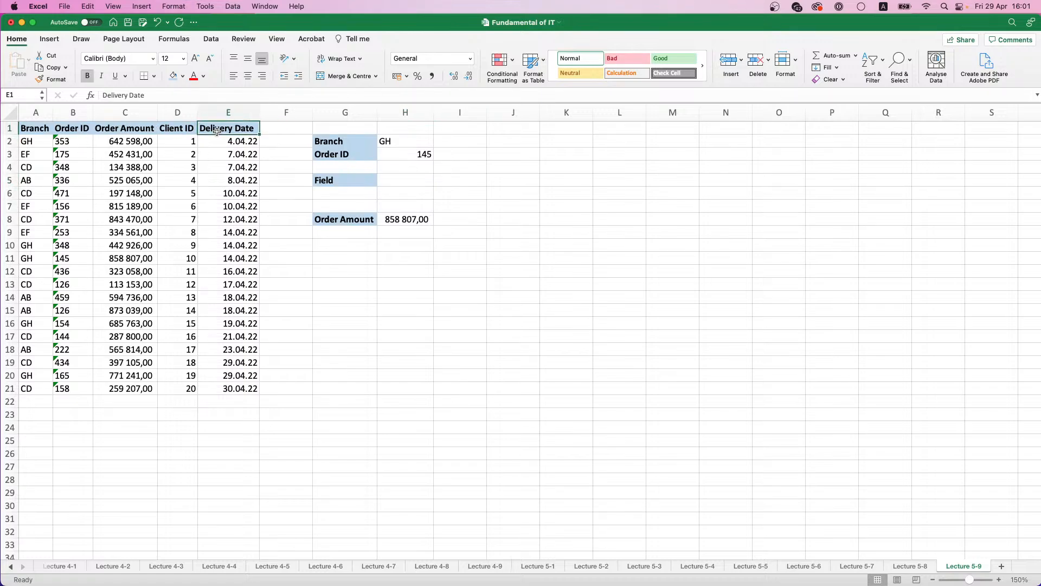
{"action": "left_click", "coordinate": [428, 182]}
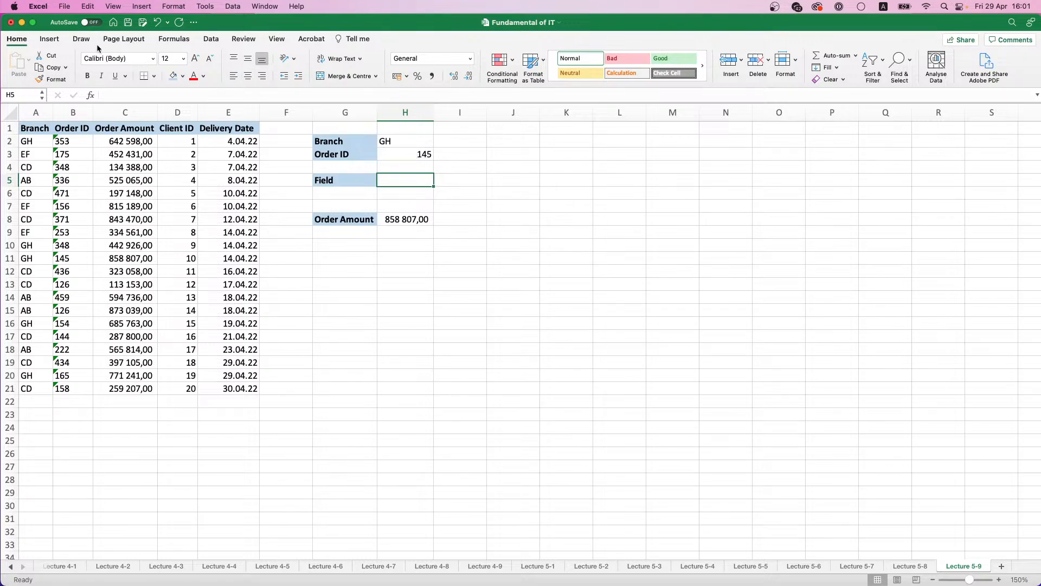
{"action": "left_click", "coordinate": [193, 39]}
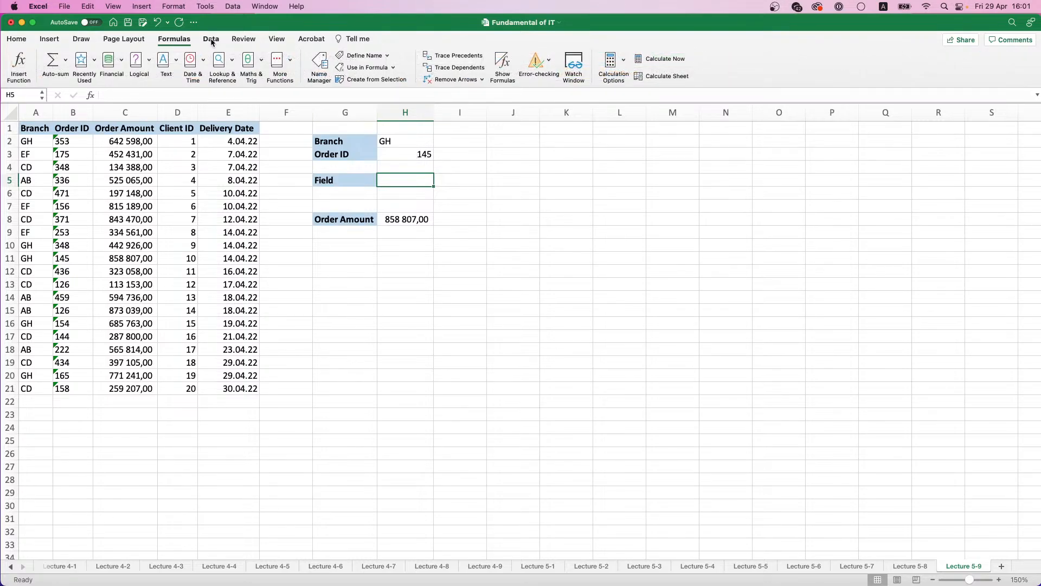
{"action": "left_click", "coordinate": [211, 41]}
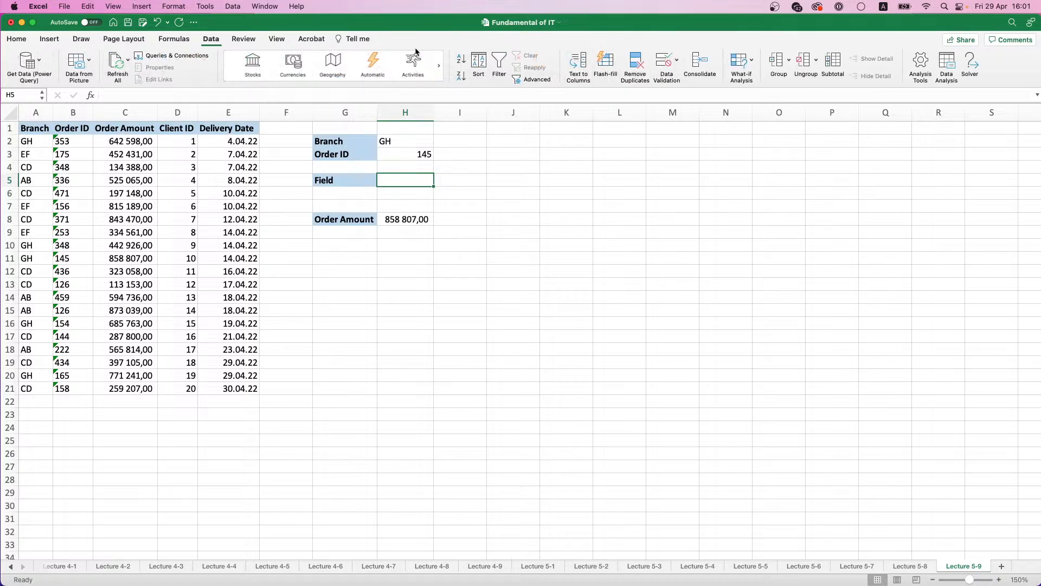
{"action": "left_click", "coordinate": [664, 61]}
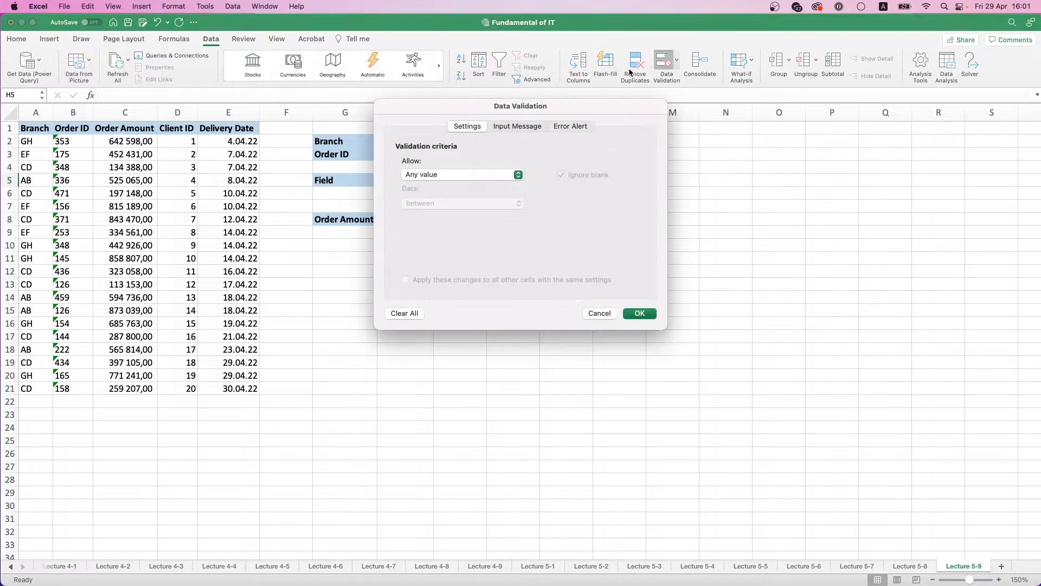
{"action": "left_click", "coordinate": [518, 174]}
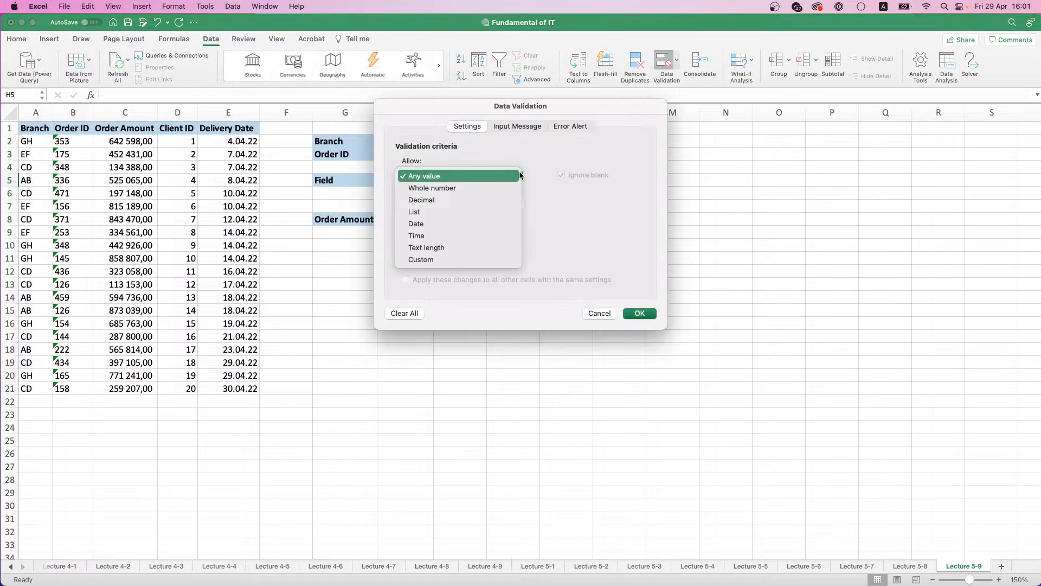
{"action": "left_click", "coordinate": [430, 212]}
{"action": "left_click", "coordinate": [632, 233]}
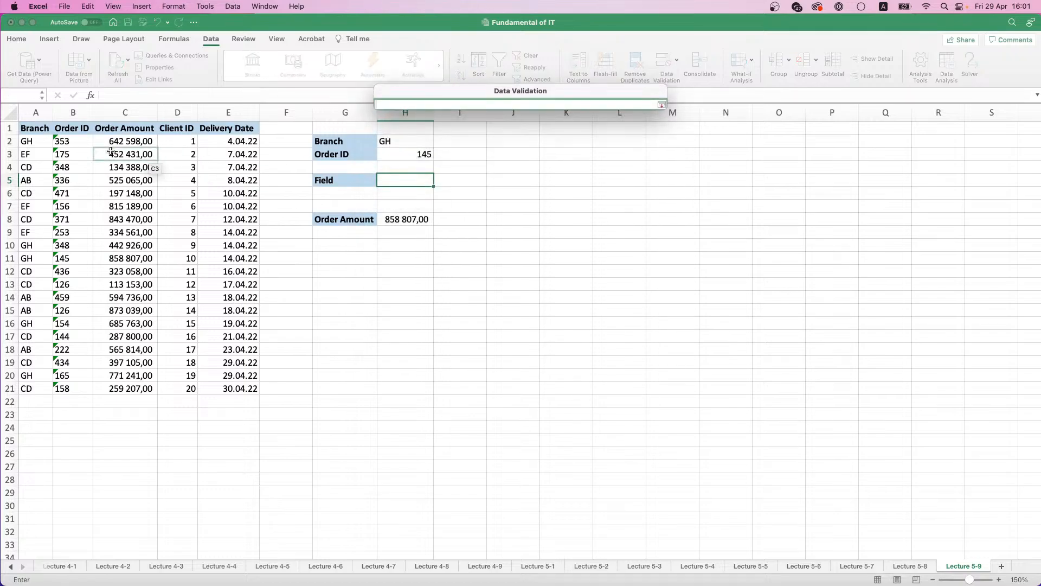
{"action": "left_click_drag", "start_coordinate": [114, 128], "coordinate": [227, 129]}
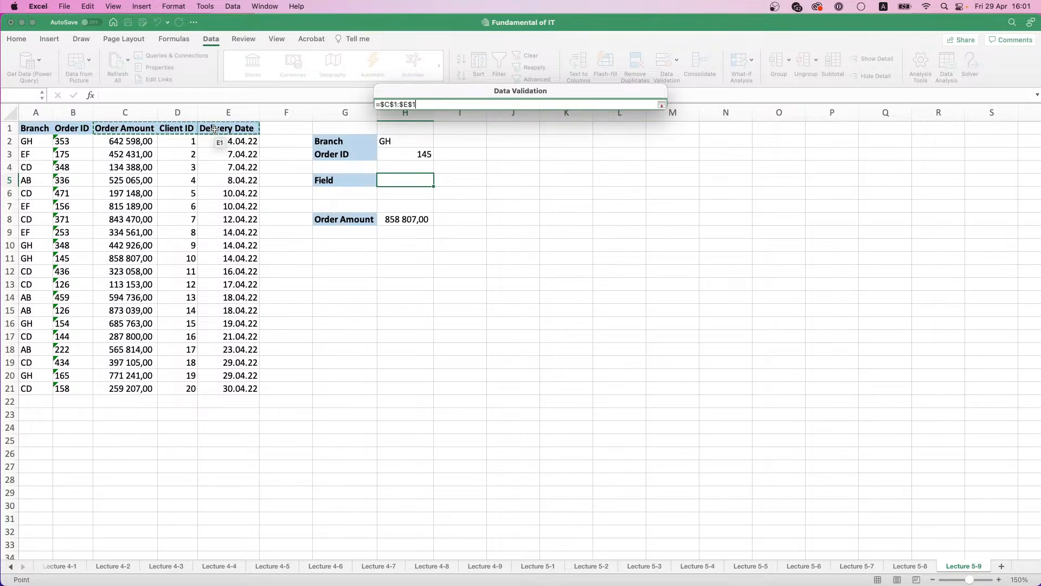
{"action": "left_click", "coordinate": [661, 104]}
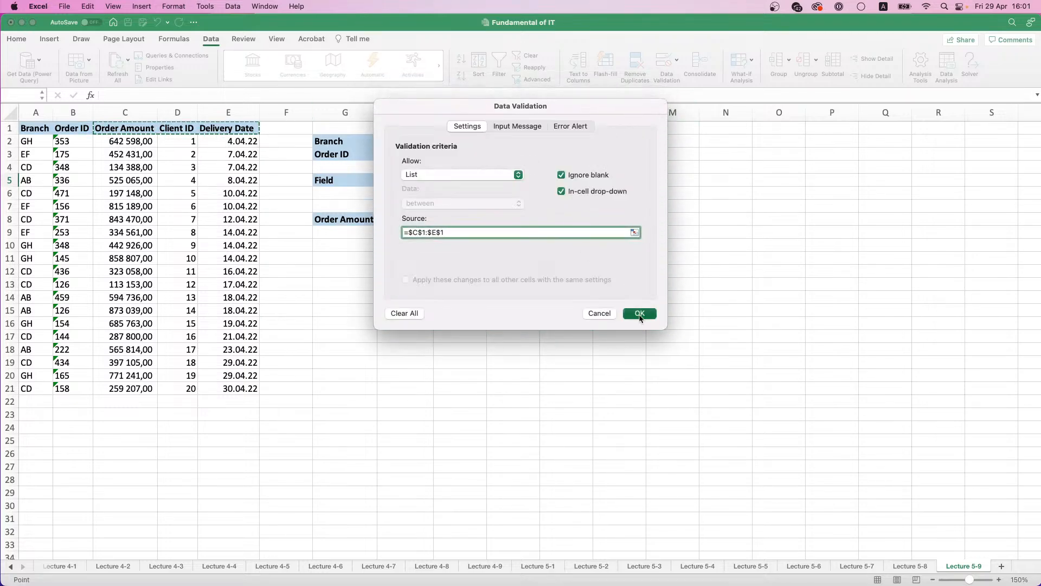
{"action": "left_click", "coordinate": [640, 314]}
Step: Choose Order Amount as the field in H5 and link the result label in G8 to H5
{"action": "left_click", "coordinate": [438, 180]}
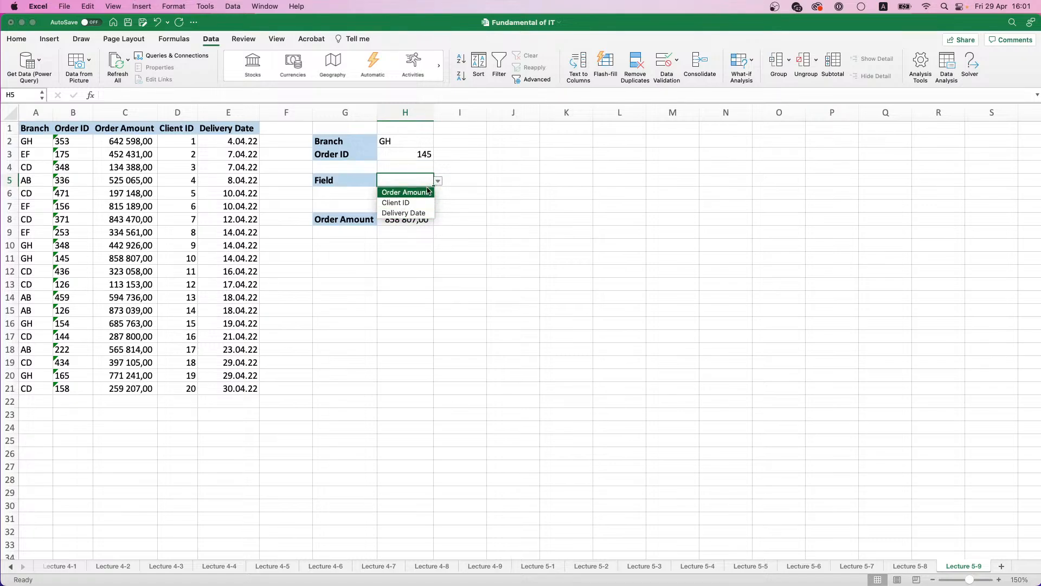
{"action": "left_click", "coordinate": [419, 194]}
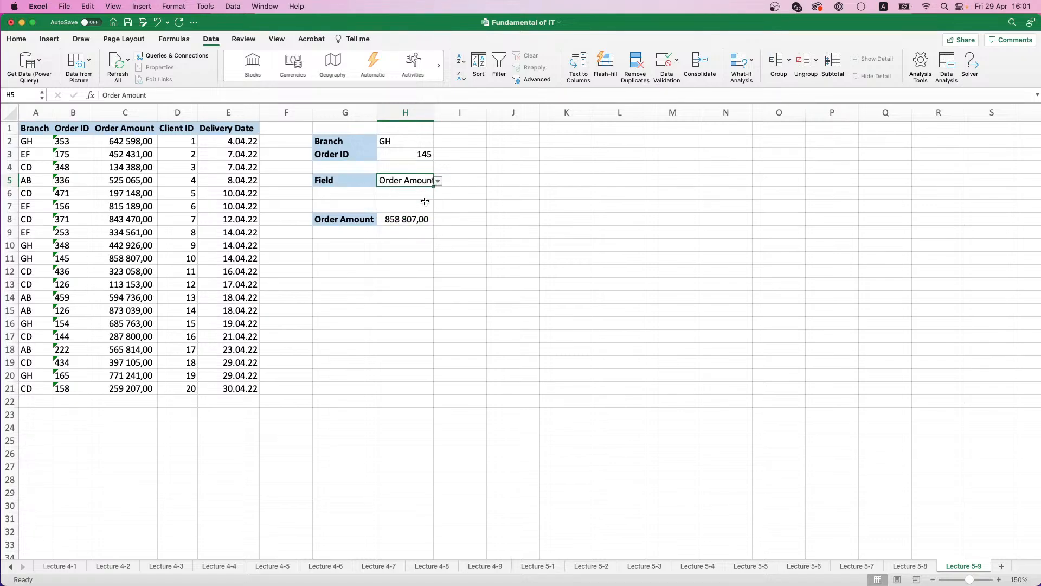
{"action": "left_click", "coordinate": [333, 219]}
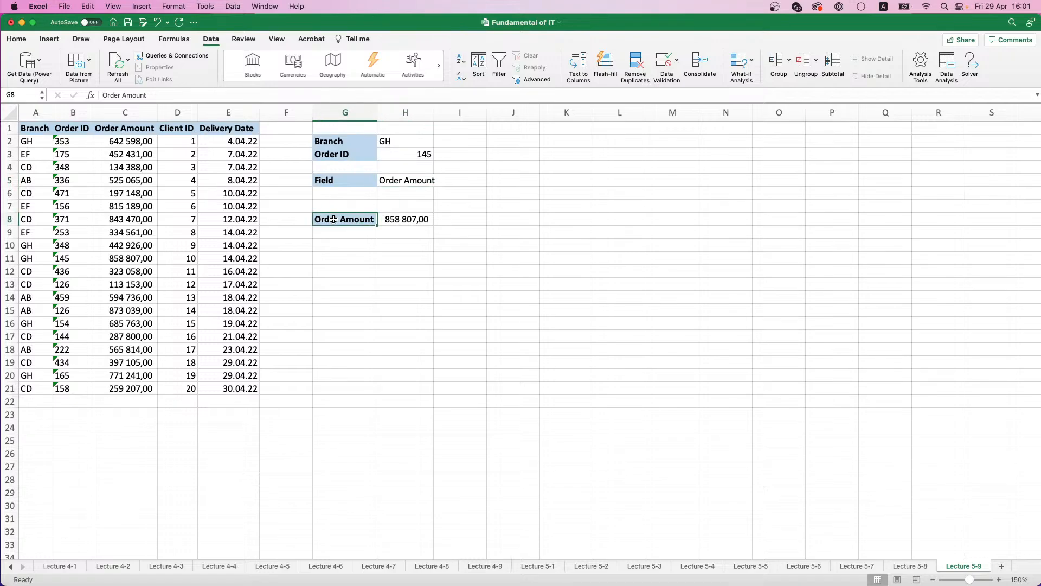
{"action": "type", "text": "="}
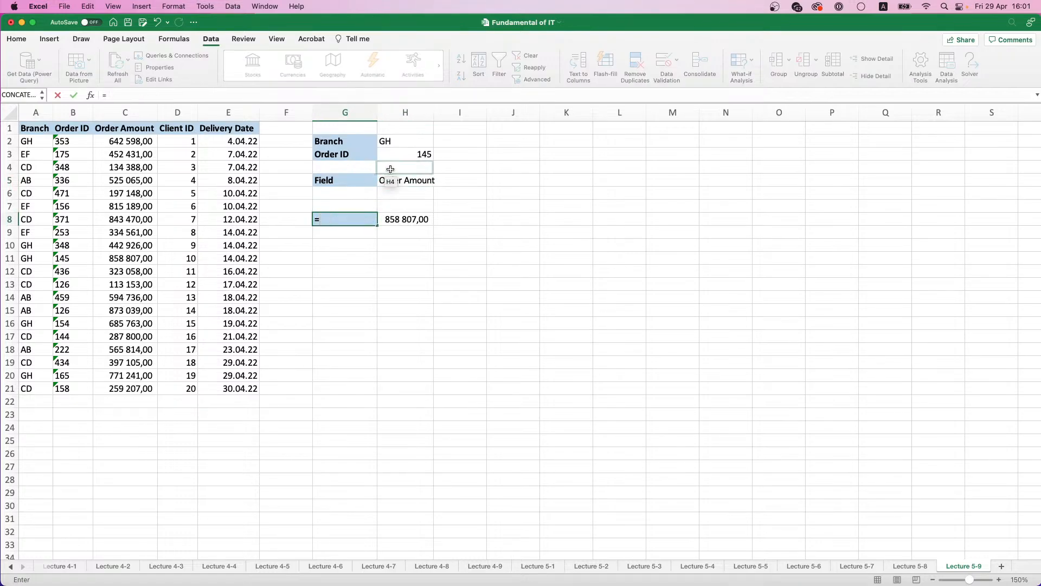
{"action": "left_click", "coordinate": [400, 181]}
{"action": "key", "text": "Return"}
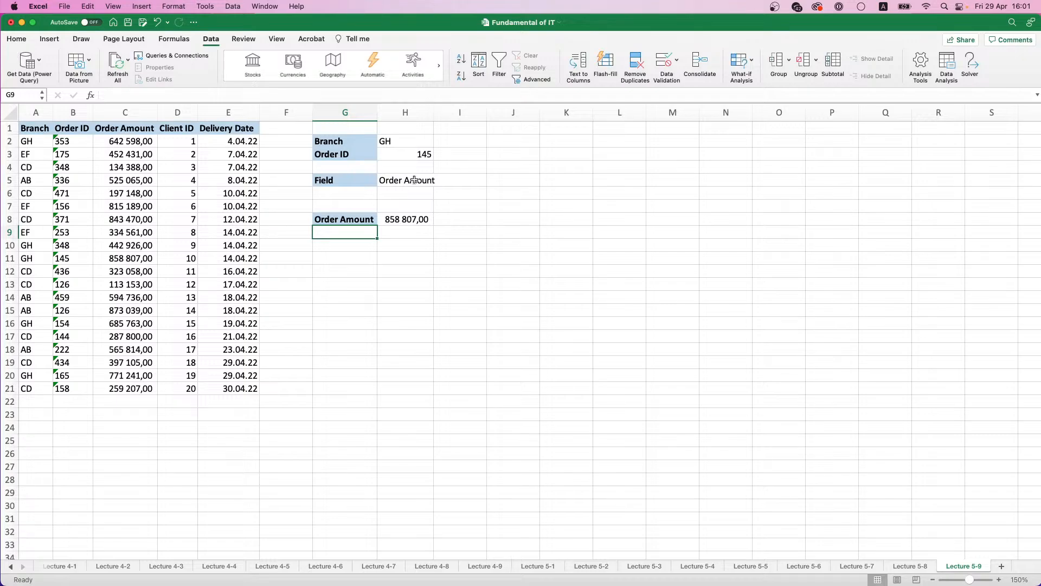
Step: Test the linked label by switching the H5 field to Client ID, Delivery Date and back to Order Amount
{"action": "left_click", "coordinate": [411, 181]}
{"action": "left_click", "coordinate": [438, 182]}
{"action": "left_click", "coordinate": [427, 203]}
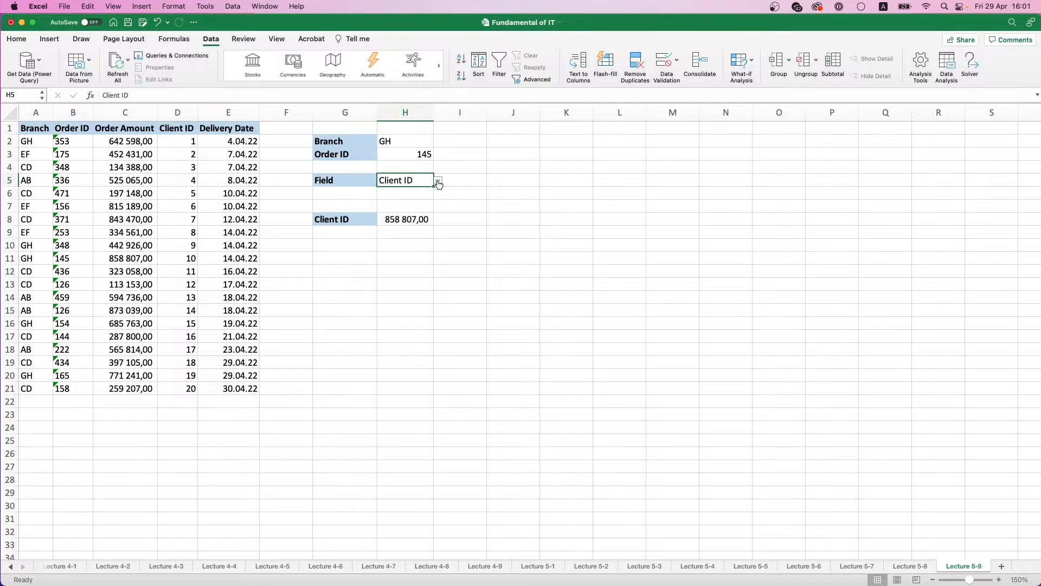
{"action": "left_click", "coordinate": [438, 183]}
{"action": "left_click", "coordinate": [427, 214]}
{"action": "left_click", "coordinate": [438, 183]}
{"action": "left_click", "coordinate": [427, 192]}
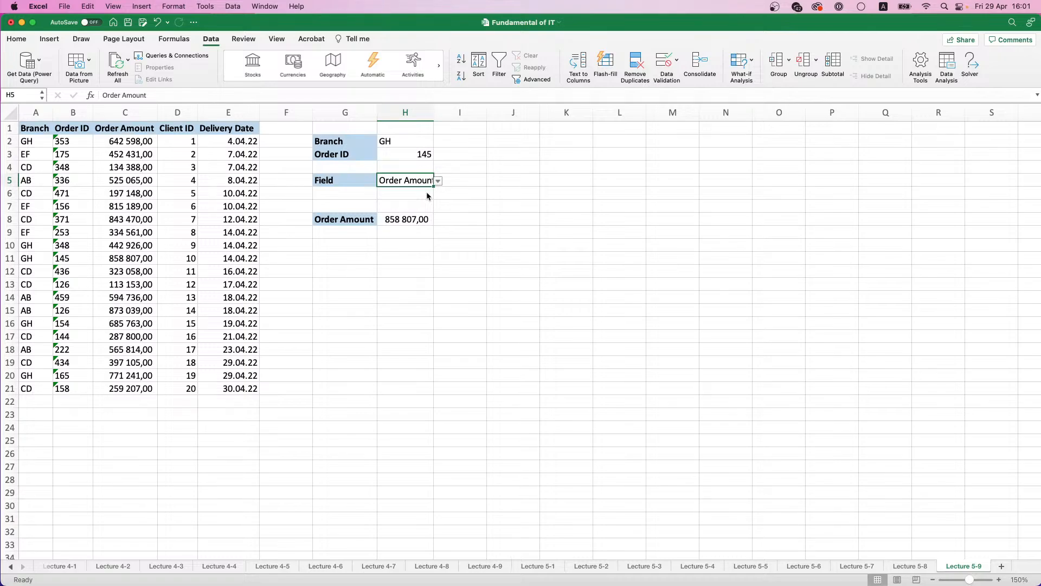
Step: Start replacing the H8 formula with an INDEX over the array C2:E21, covering Order Amount through Delivery Date
{"action": "left_click", "coordinate": [407, 219]}
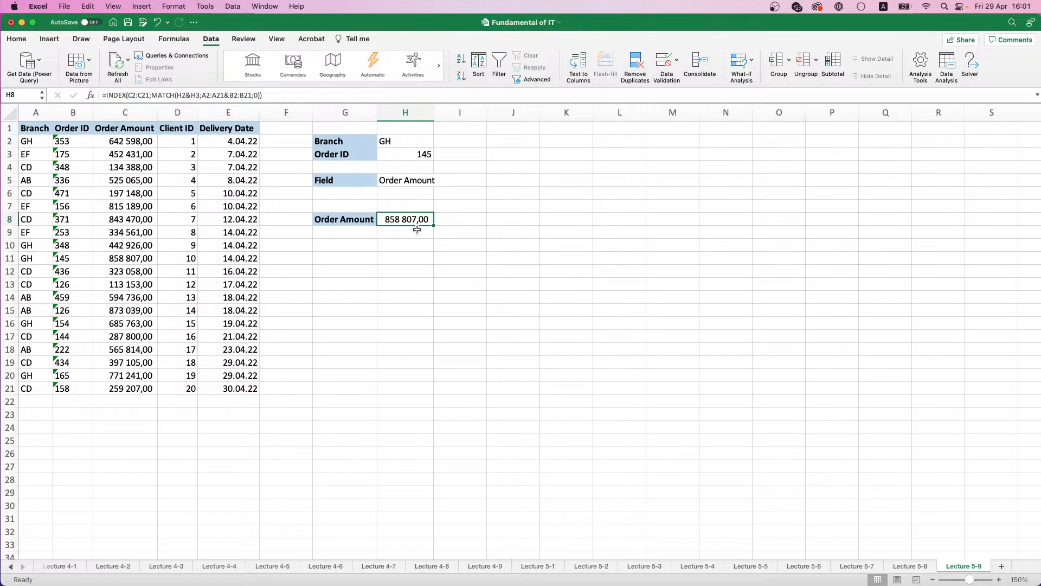
{"action": "type", "text": "="}
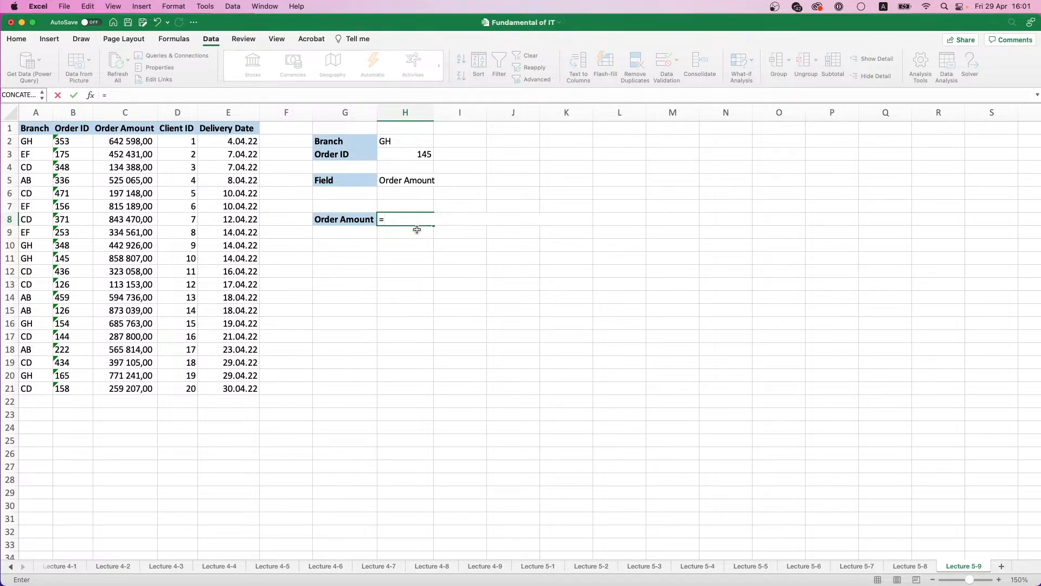
{"action": "type", "text": "IND"}
{"action": "double_click", "coordinate": [417, 243]}
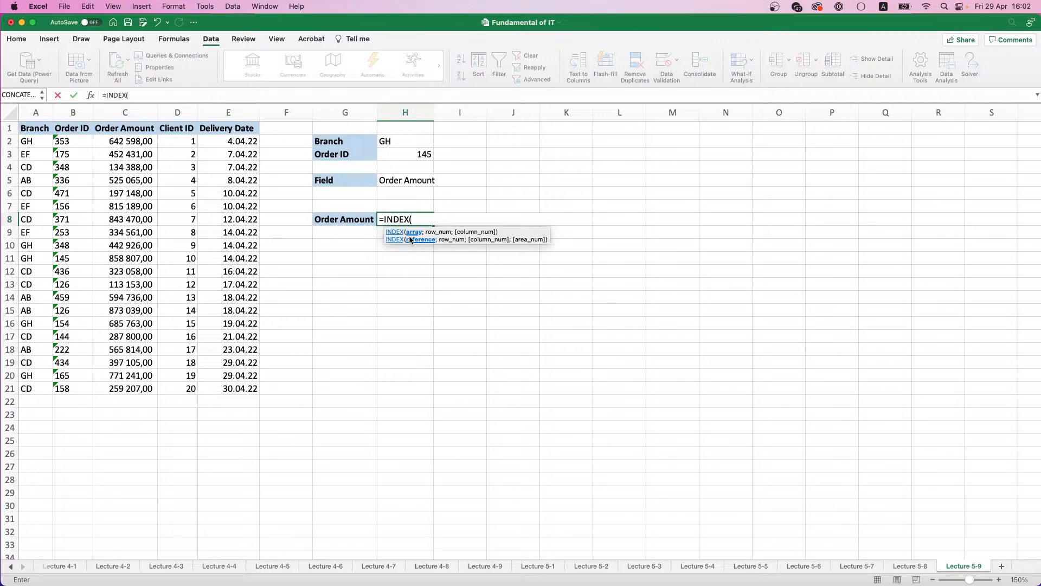
{"action": "left_click", "coordinate": [415, 233]}
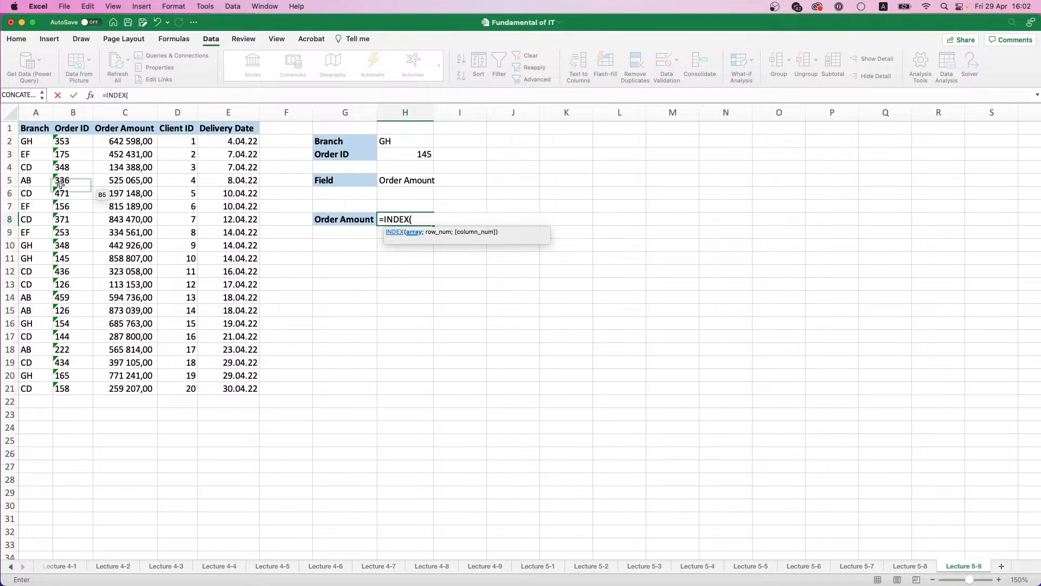
{"action": "left_click_drag", "start_coordinate": [111, 142], "coordinate": [241, 389]}
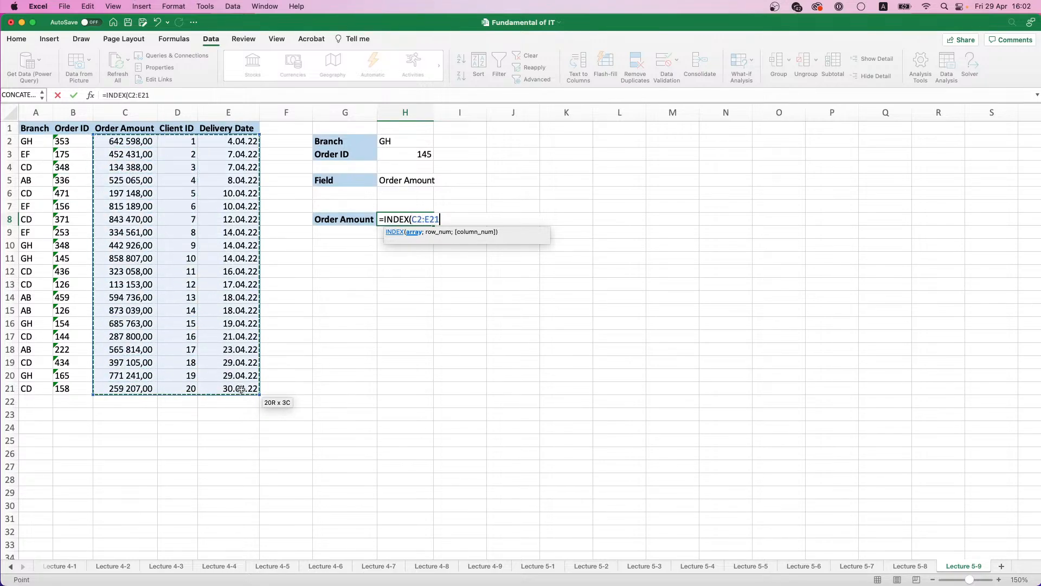
{"action": "type", "text": ";"}
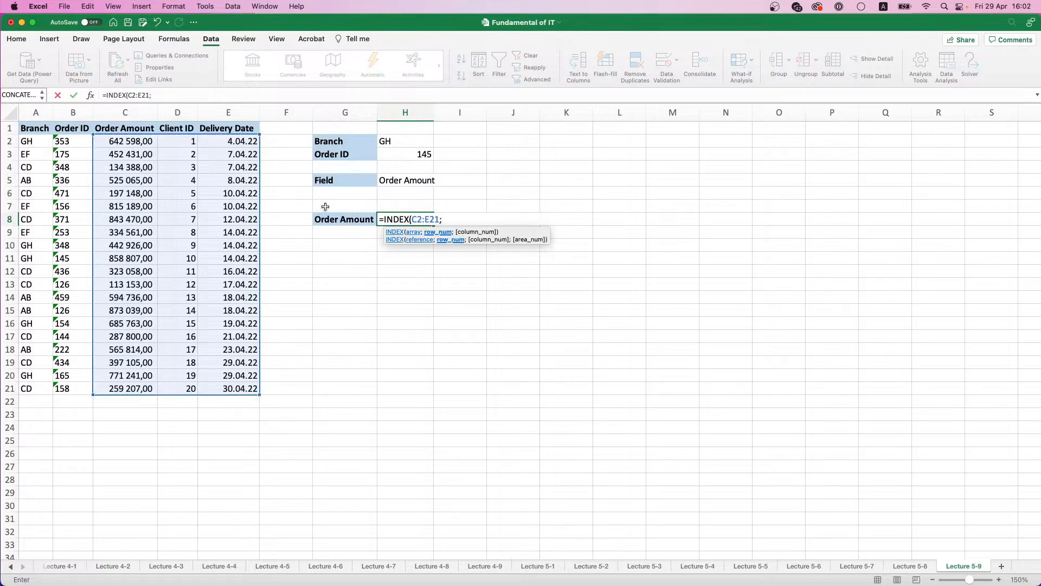
{"action": "type", "text": "MATCH"}
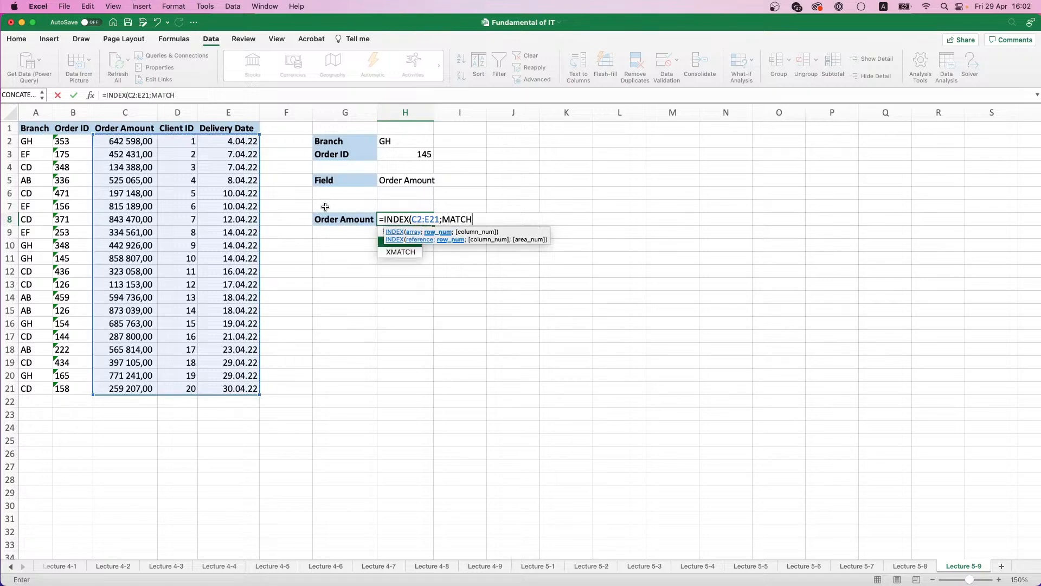
{"action": "type", "text": "("}
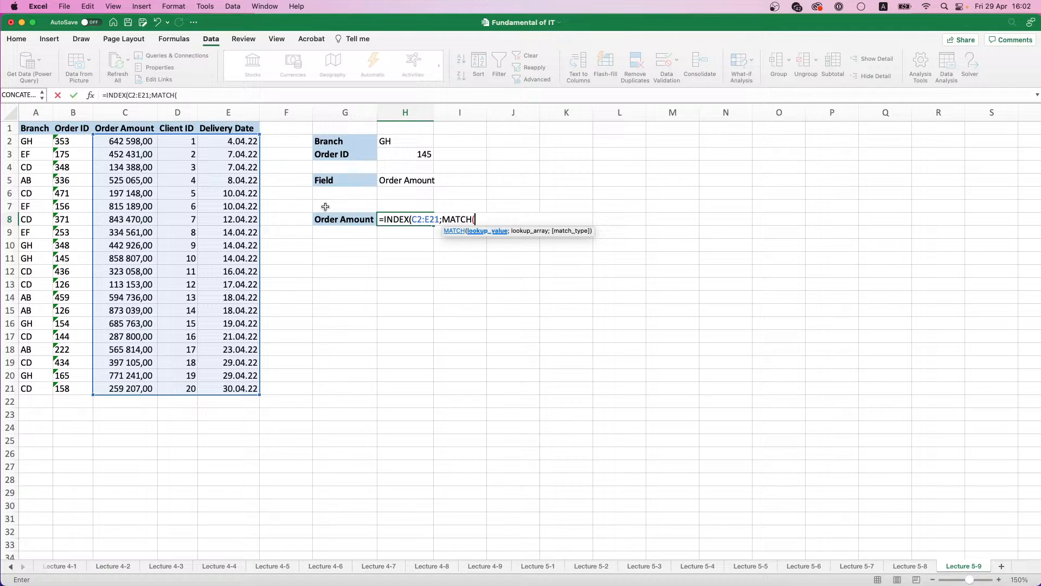
Step: Nest a MATCH as the INDEX row number, with the combined Branch and Order ID criteria H2&H3 as its lookup value
{"action": "left_click", "coordinate": [403, 144]}
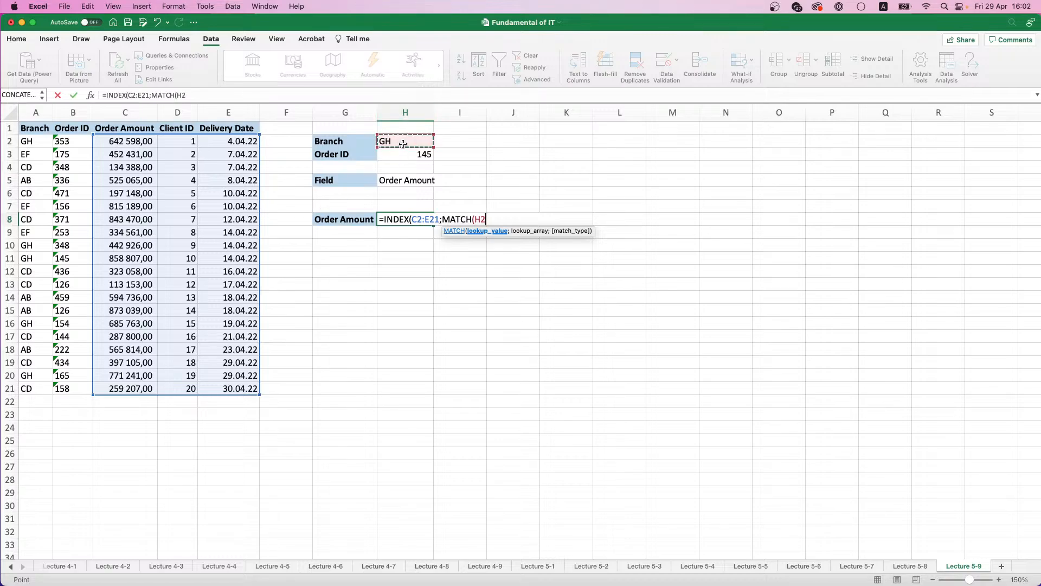
{"action": "type", "text": "&"}
{"action": "left_click", "coordinate": [408, 155]}
{"action": "type", "text": ";"}
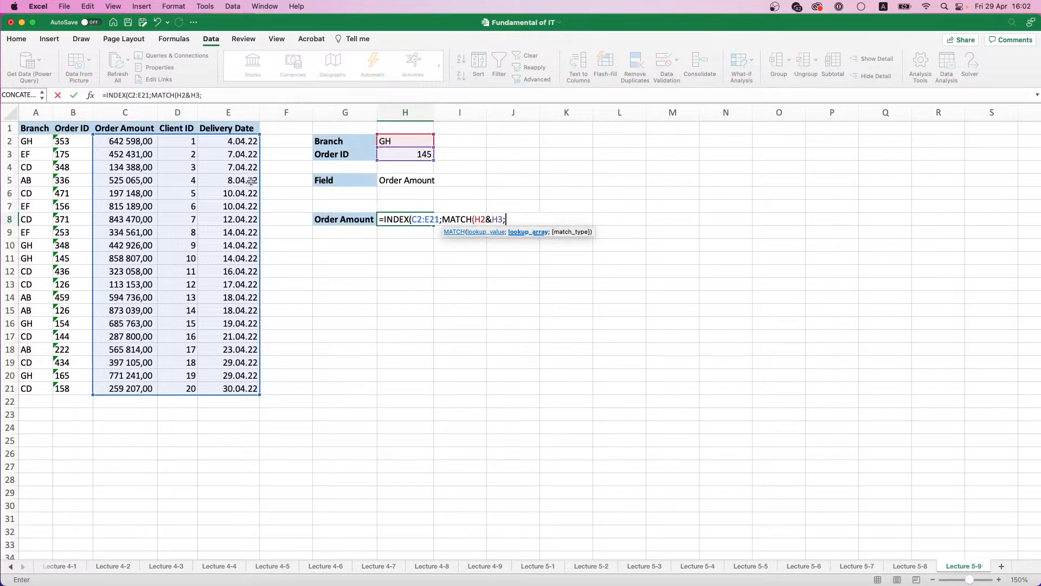
Step: Complete the row MATCH with the lookup array A2:A21&B2:B21 and match type 0
{"action": "left_click_drag", "start_coordinate": [25, 142], "coordinate": [28, 389]}
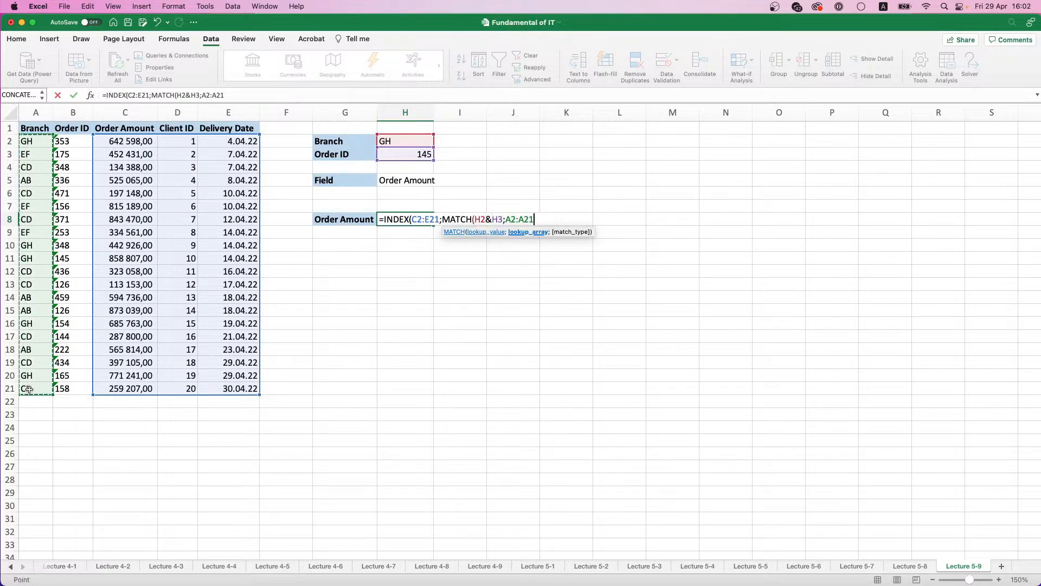
{"action": "type", "text": "&"}
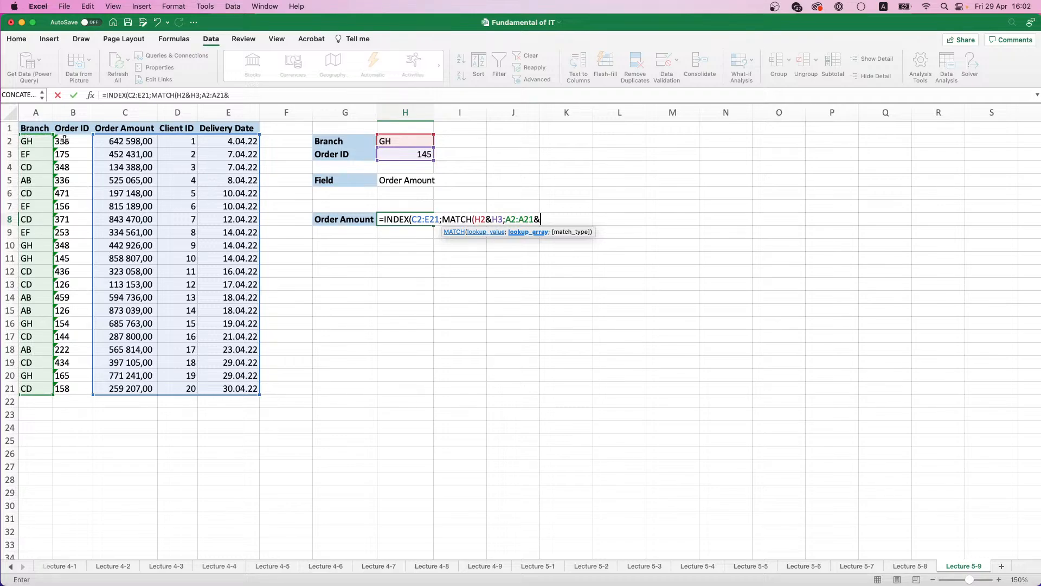
{"action": "left_click_drag", "start_coordinate": [69, 142], "coordinate": [73, 391]}
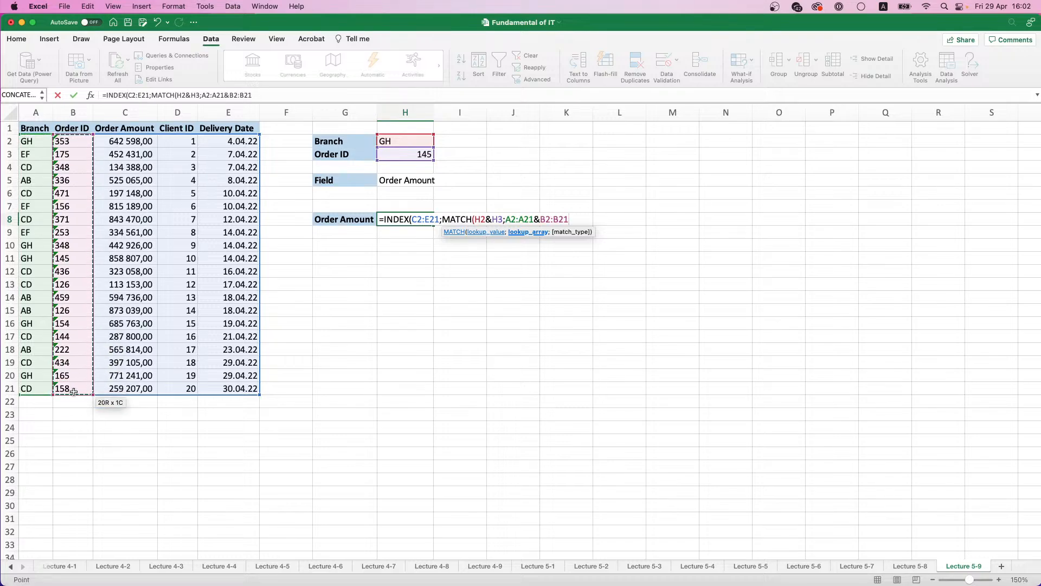
{"action": "type", "text": ";0"}
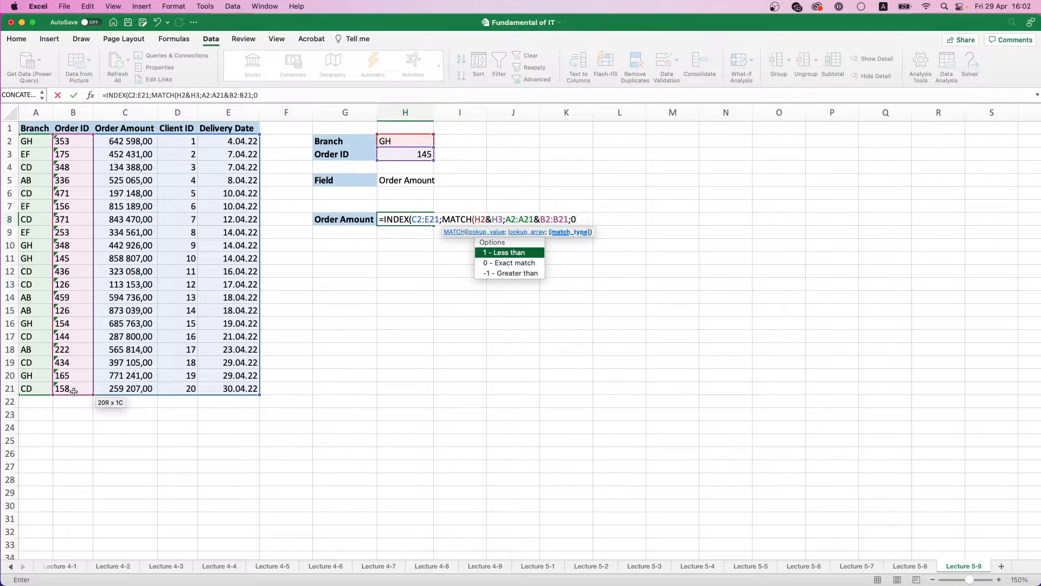
{"action": "type", "text": ");"}
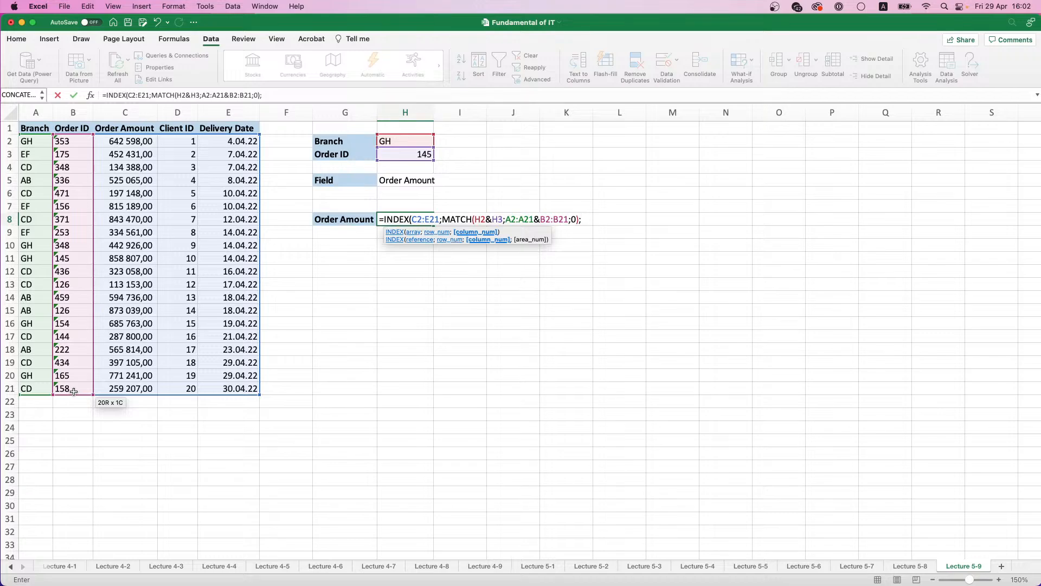
Step: Add MATCH(H5;C1:E1;0) as the INDEX column number and enter the H8 formula as an array formula
{"action": "type", "text": "MAT"}
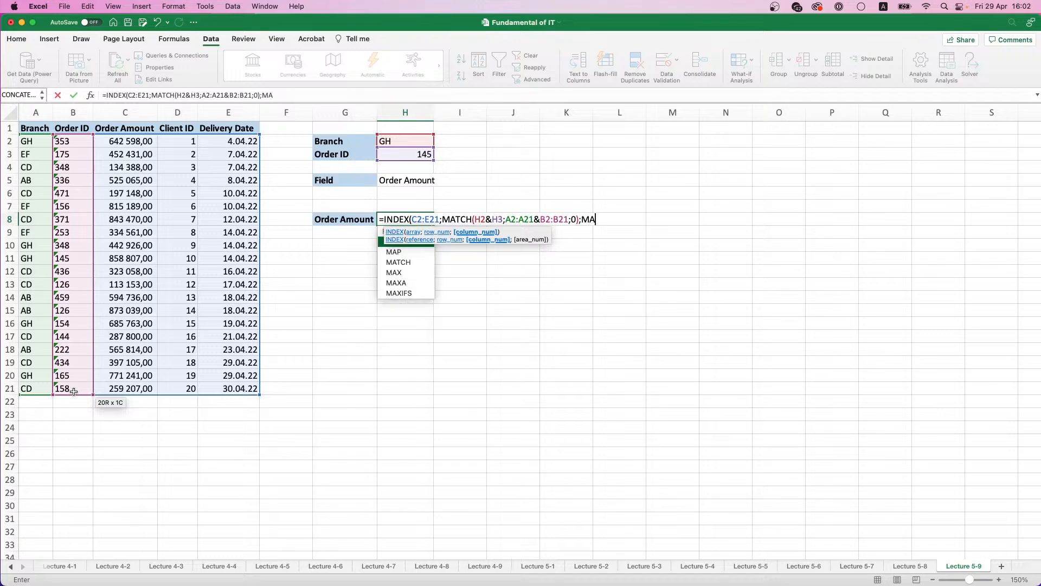
{"action": "type", "text": "CH"}
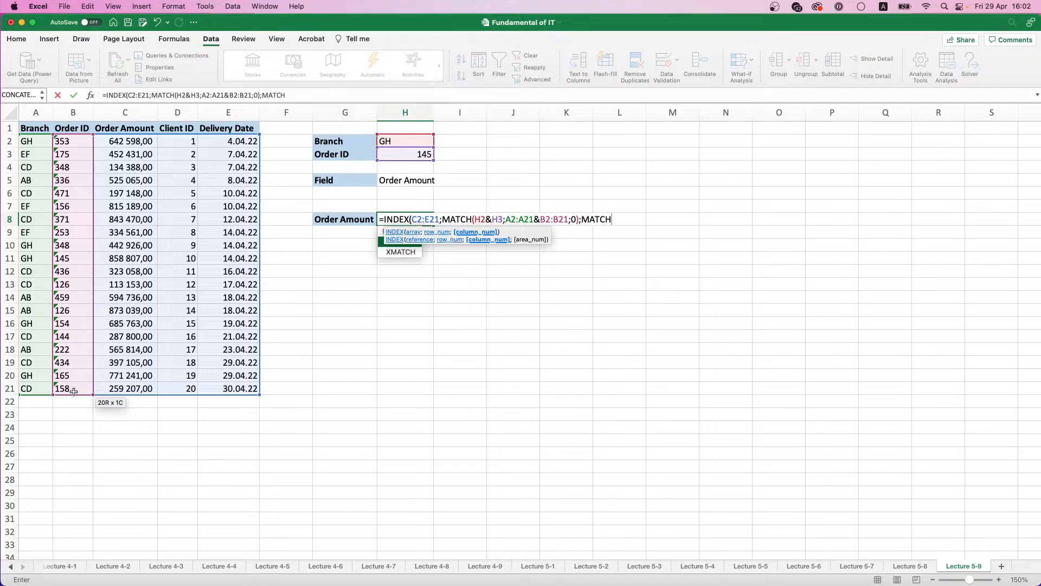
{"action": "type", "text": "("}
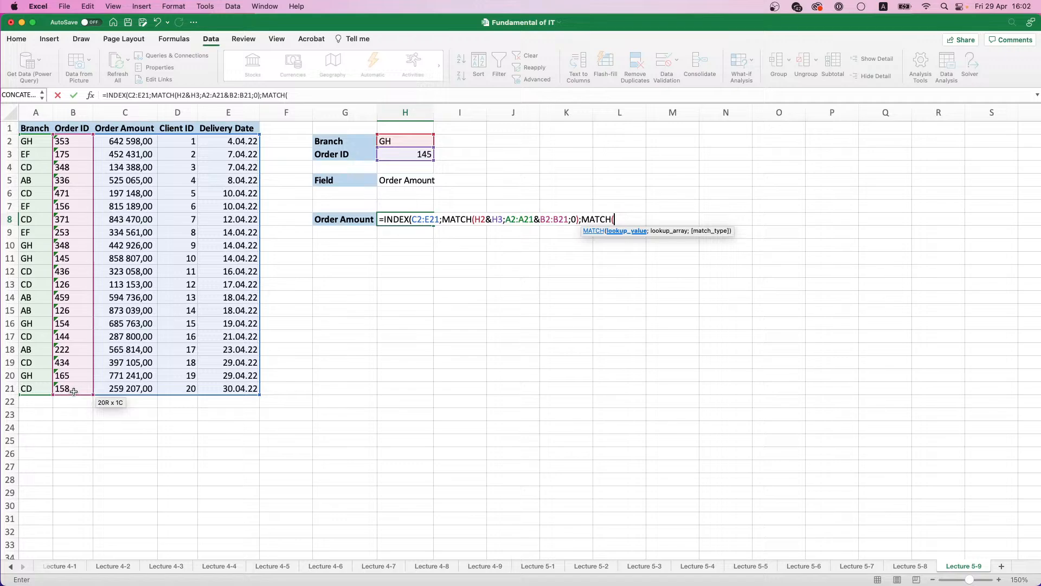
{"action": "left_click", "coordinate": [413, 182]}
{"action": "type", "text": ";"}
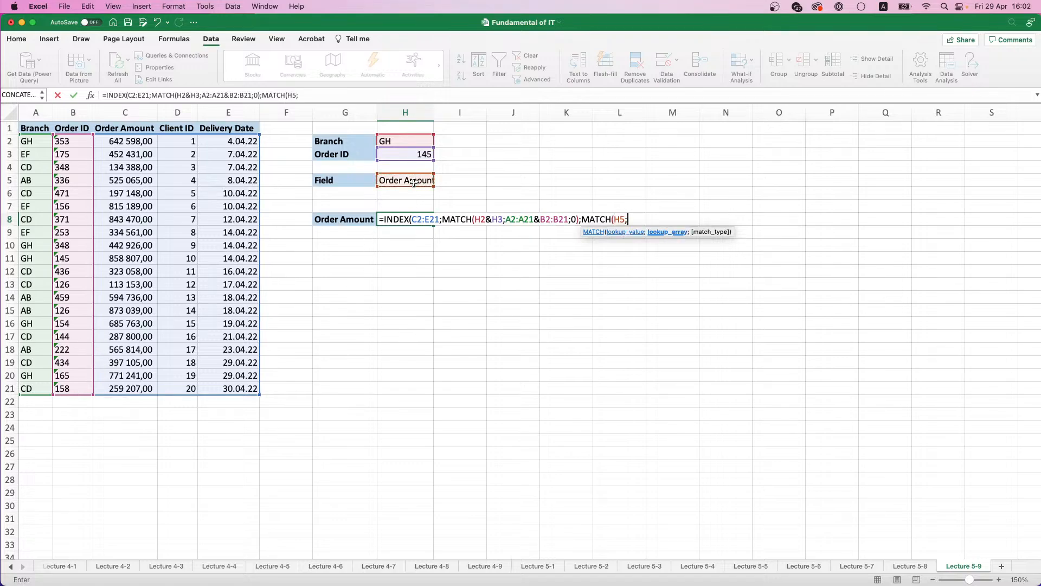
{"action": "left_click_drag", "start_coordinate": [98, 128], "coordinate": [236, 129]}
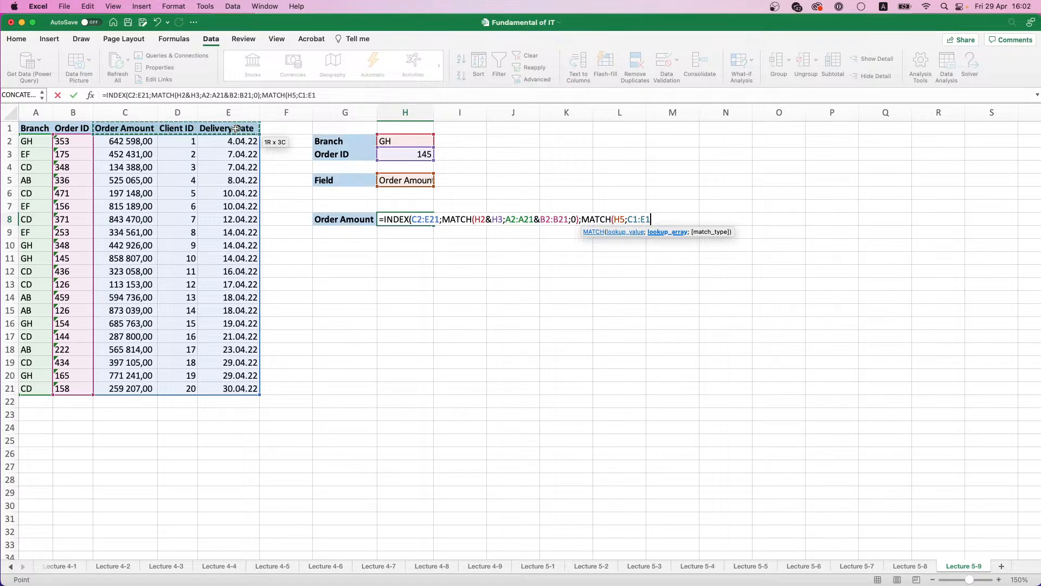
{"action": "type", "text": ";0"}
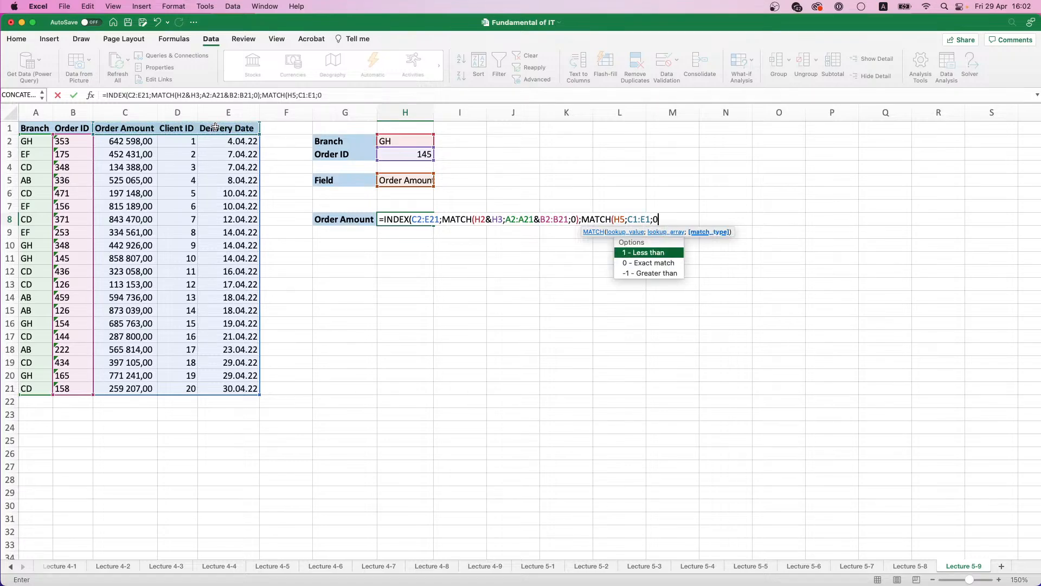
{"action": "type", "text": "))"}
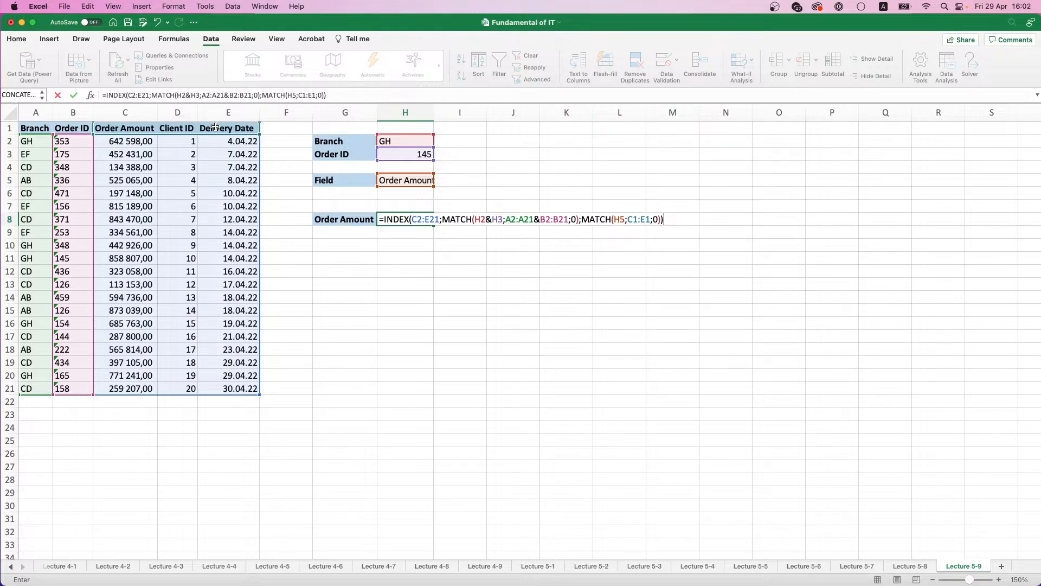
{"action": "key", "text": "ctrl+shift+Return"}
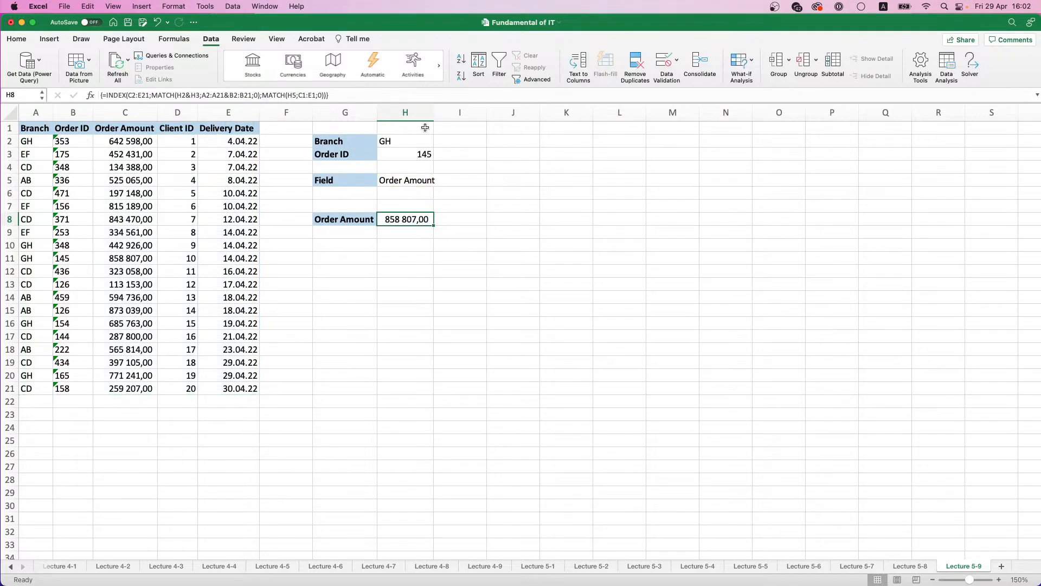
Step: Switch the H5 field to Client ID and compare the lookup result with the GH 145 record in row 11
{"action": "left_click", "coordinate": [438, 181]}
{"action": "left_click", "coordinate": [406, 200]}
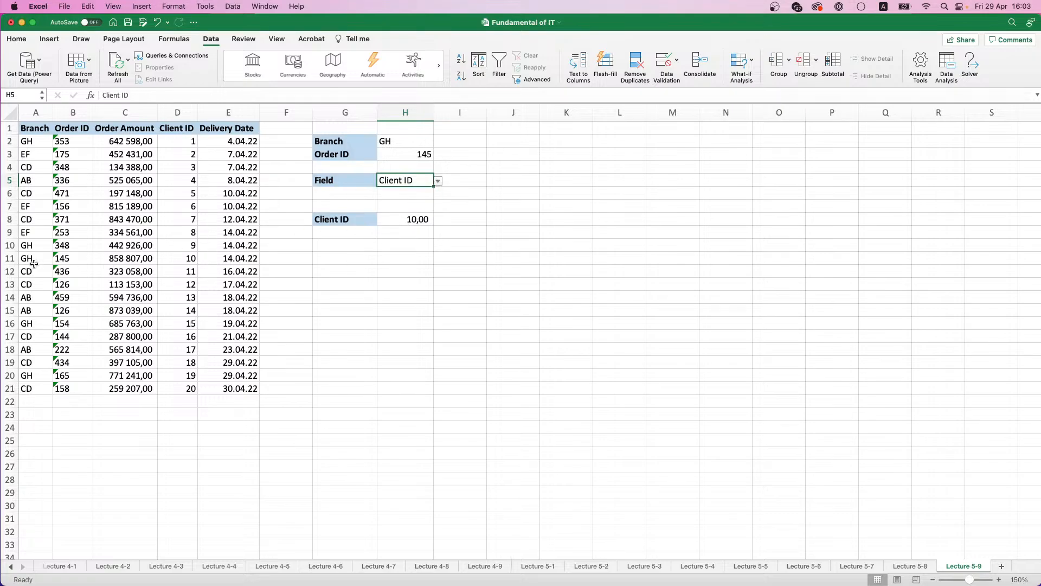
{"action": "left_click", "coordinate": [192, 261]}
{"action": "left_click", "coordinate": [230, 260]}
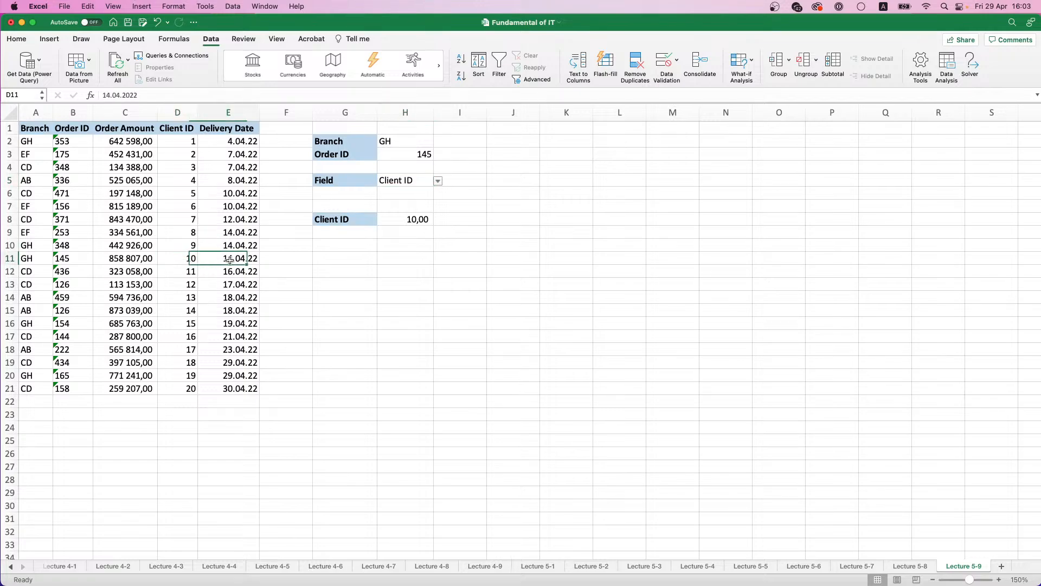
Step: Choose Delivery Date as the lookup field in H5
{"action": "left_click", "coordinate": [437, 184]}
{"action": "left_click", "coordinate": [437, 182]}
{"action": "left_click", "coordinate": [411, 218]}
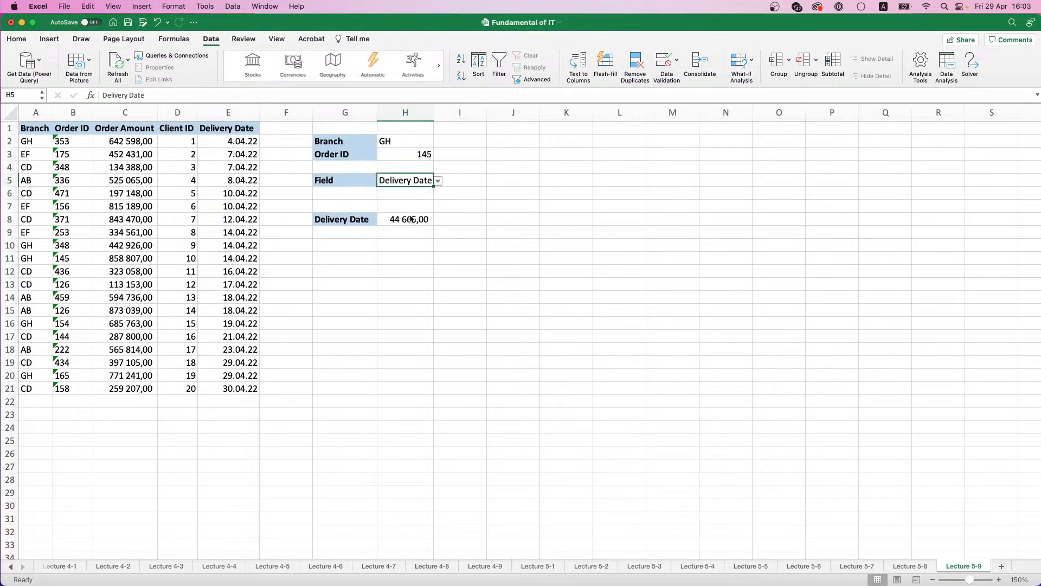
Step: Format the result cell H8 as Short Date and check it against the record in row 11
{"action": "left_click", "coordinate": [412, 219]}
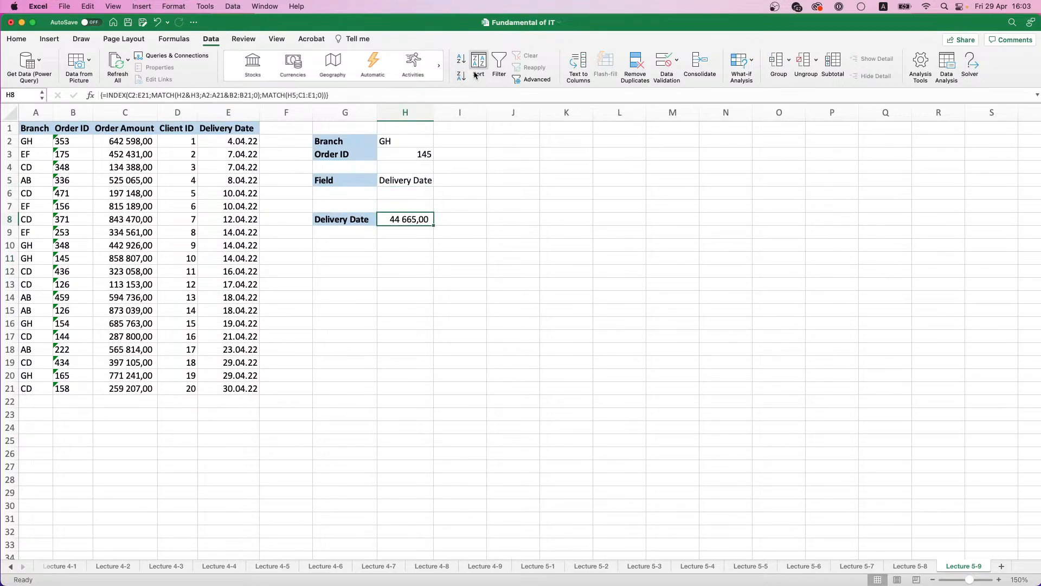
{"action": "left_click", "coordinate": [61, 39]}
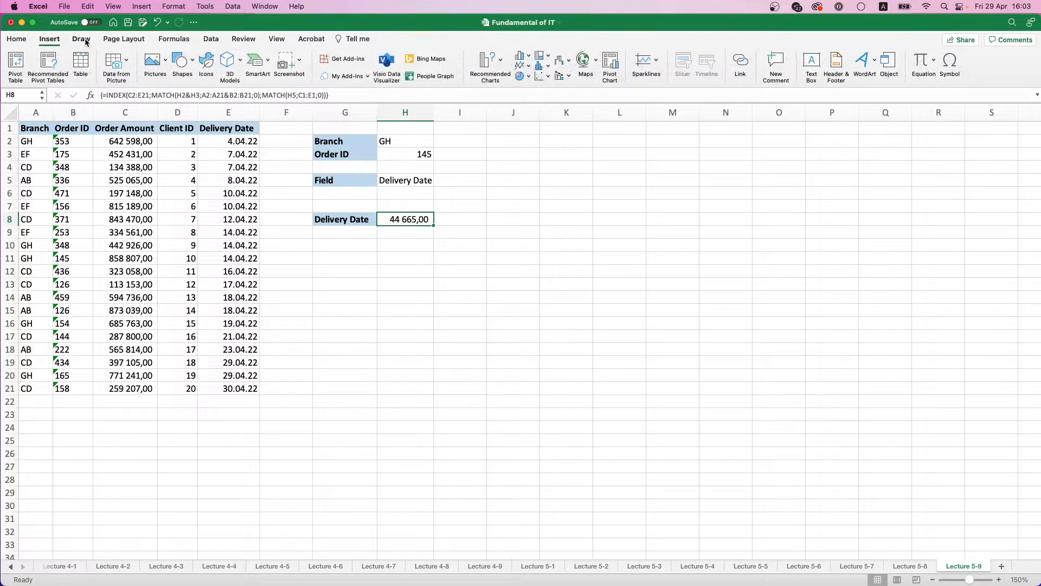
{"action": "left_click", "coordinate": [82, 39]}
{"action": "left_click", "coordinate": [17, 39]}
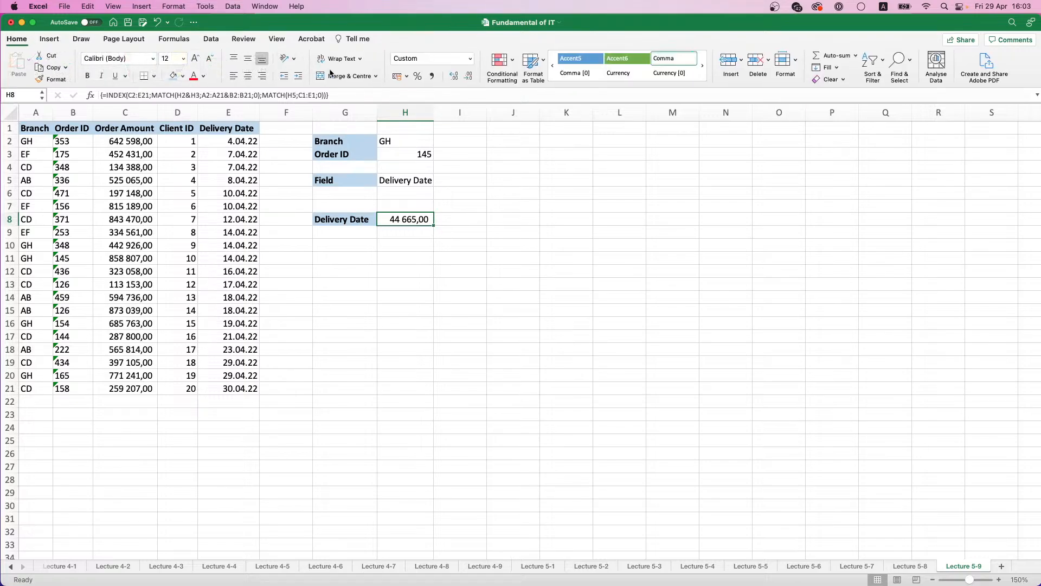
{"action": "left_click", "coordinate": [470, 59]}
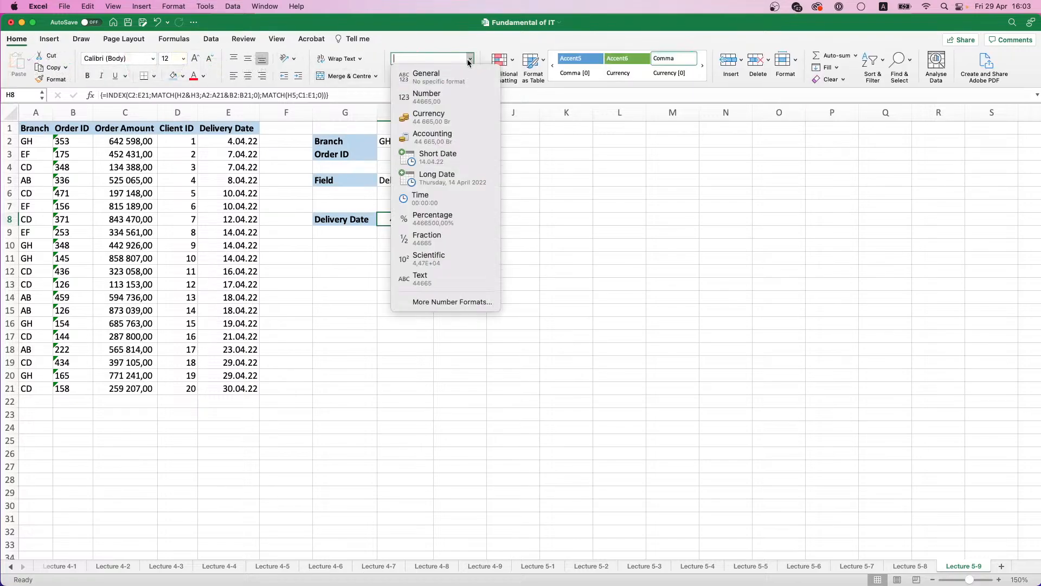
{"action": "left_click", "coordinate": [431, 157]}
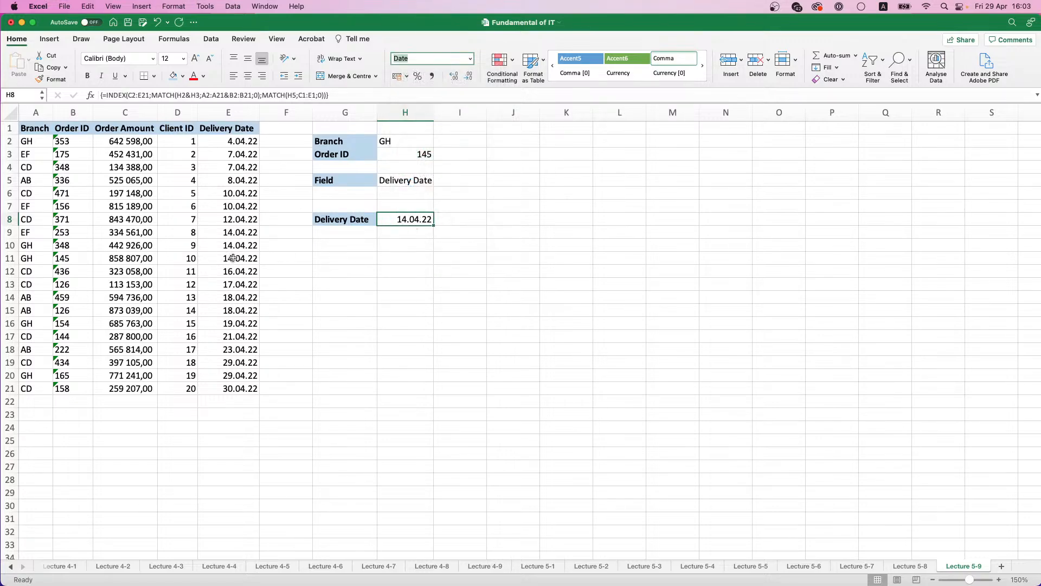
{"action": "left_click_drag", "start_coordinate": [233, 258], "coordinate": [11, 259]}
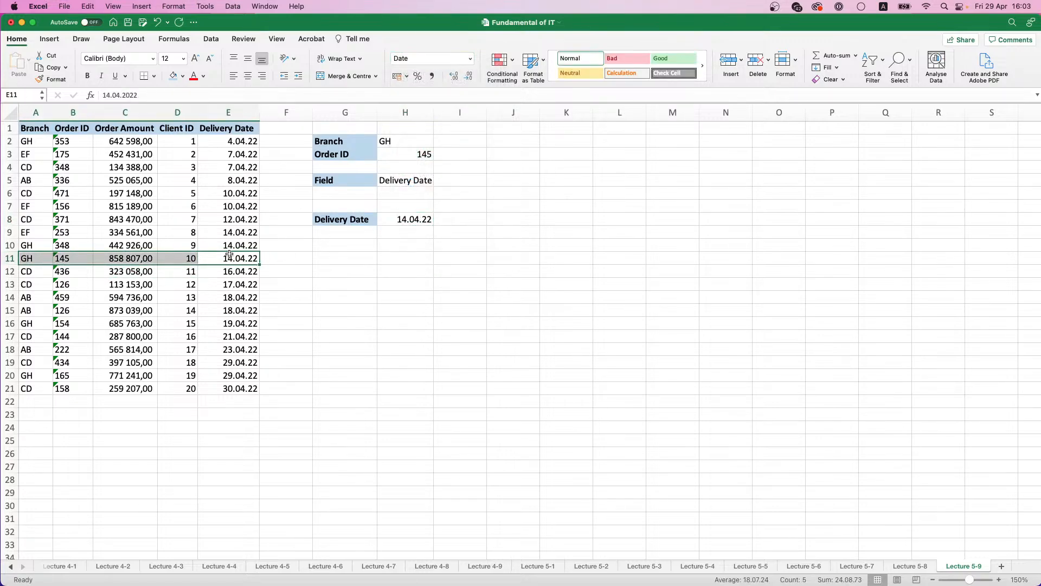